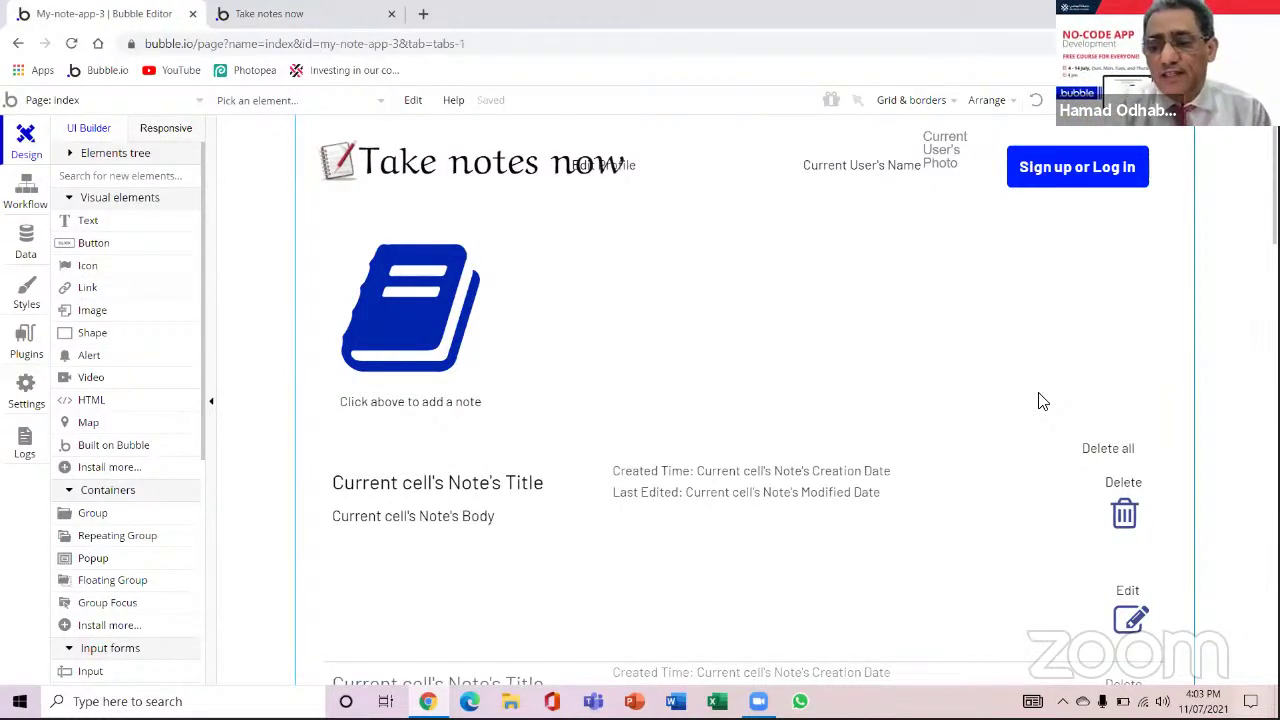
- Add a fourth condition to the "Delete all" text, based on a search for the Note type
double_click(1104, 449)
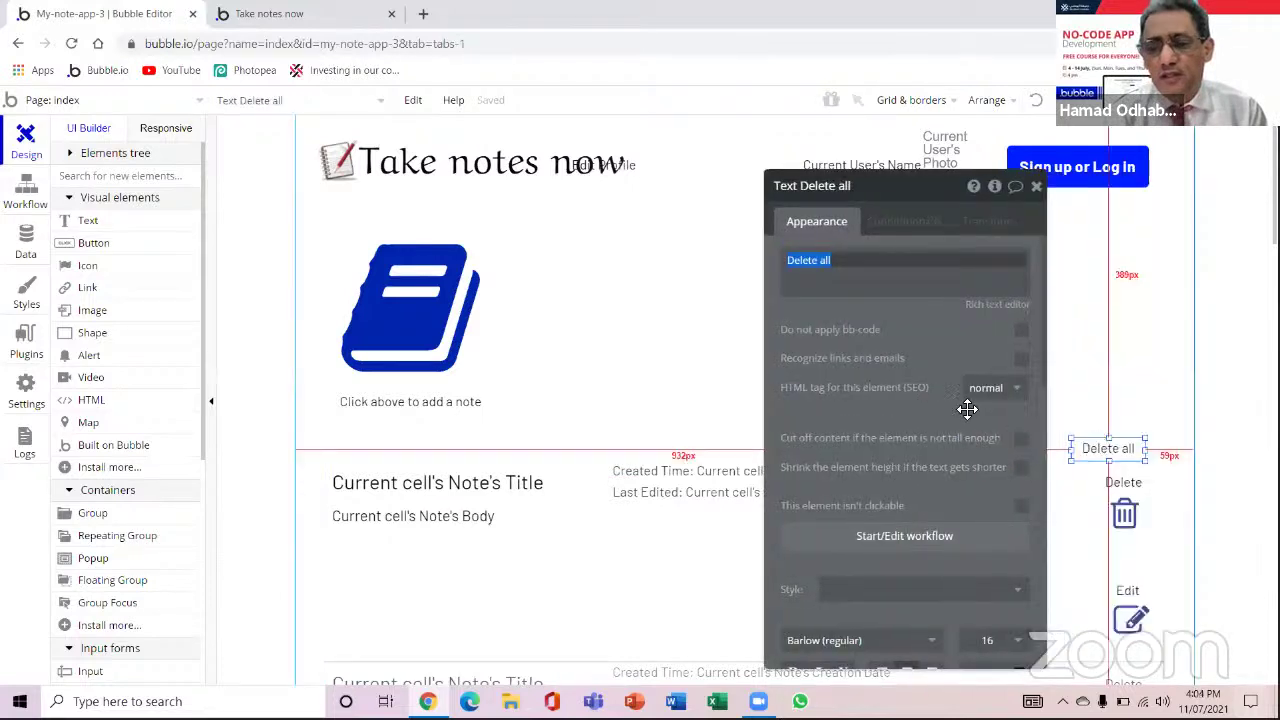
left_click(889, 222)
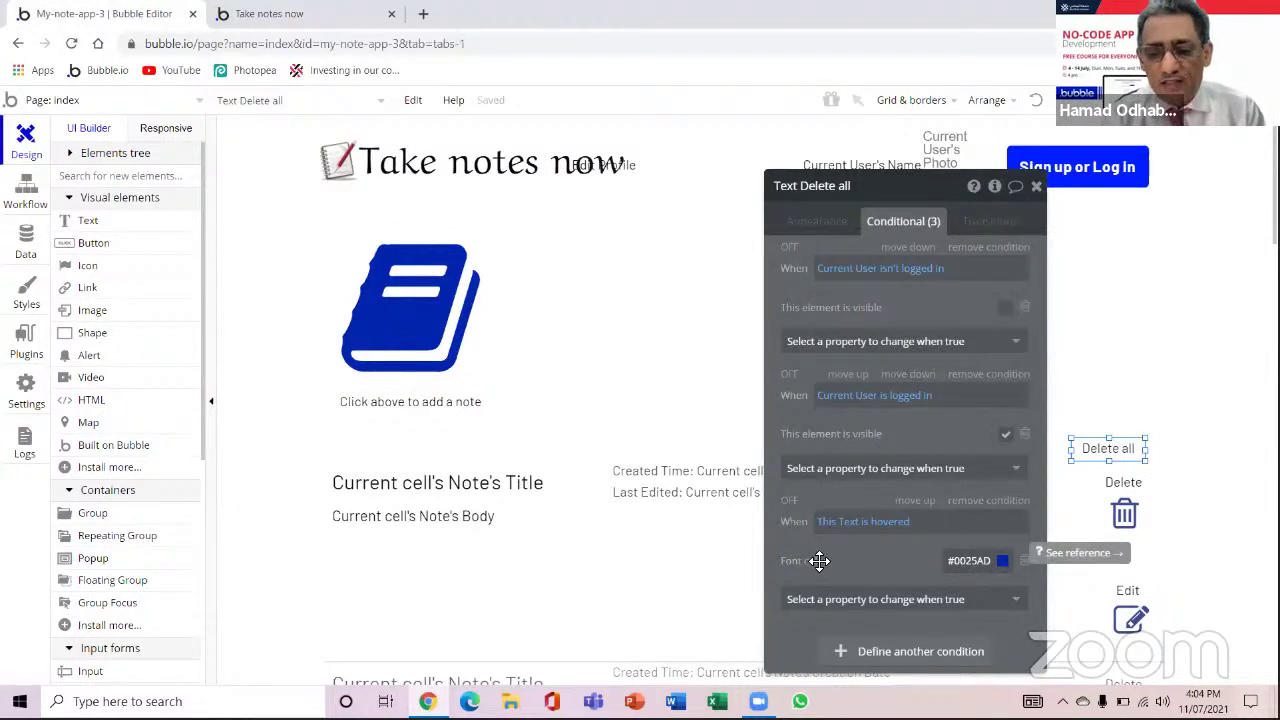
left_click(895, 660)
scroll(850, 600, "down", 1)
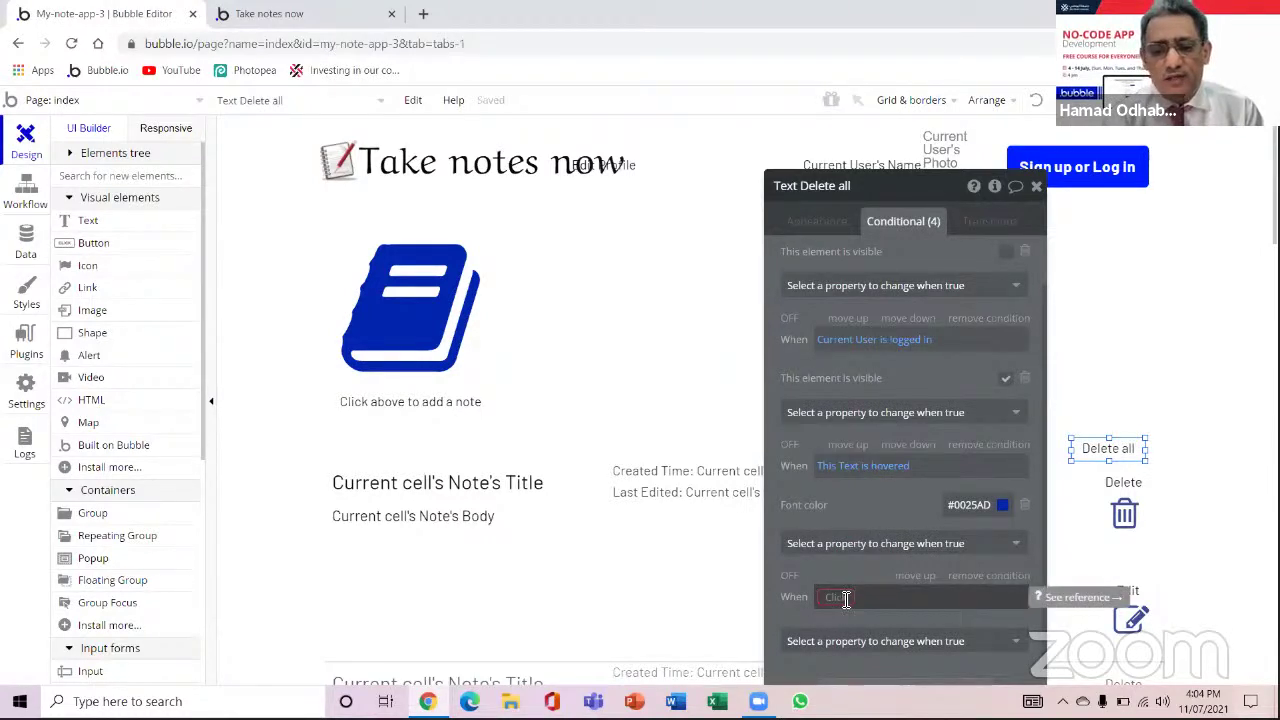
left_click(845, 598)
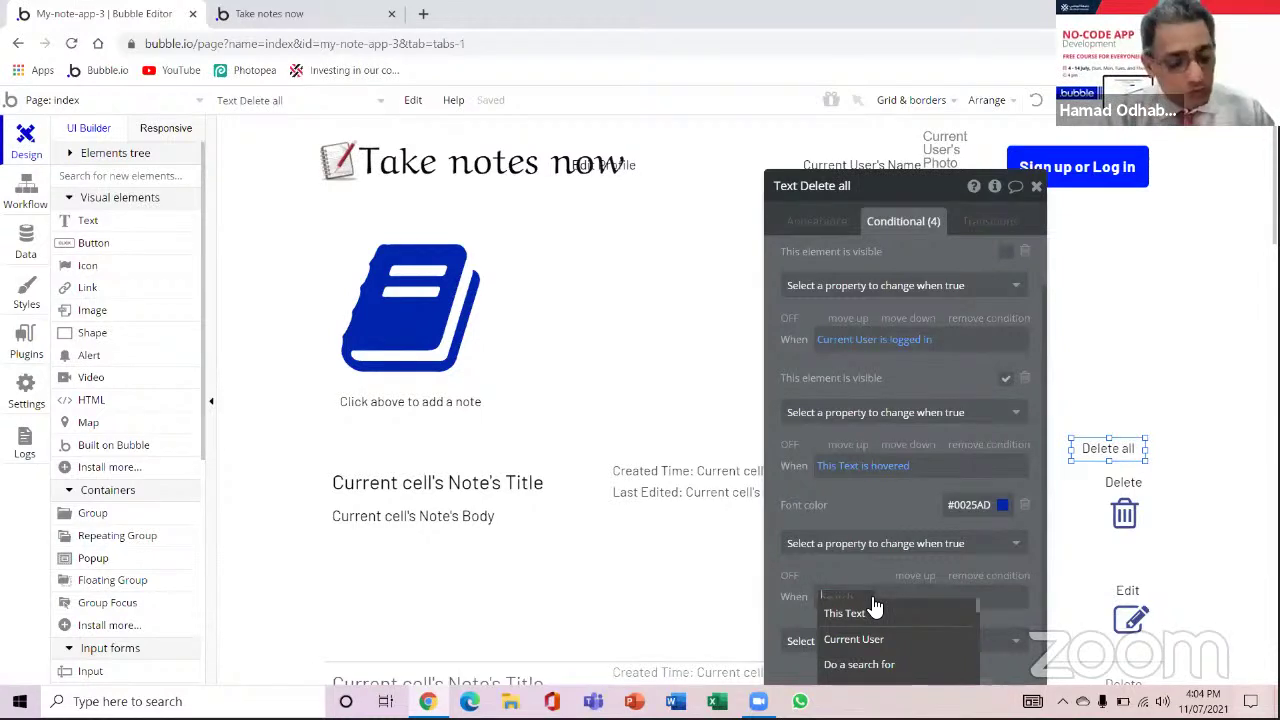
left_click(866, 664)
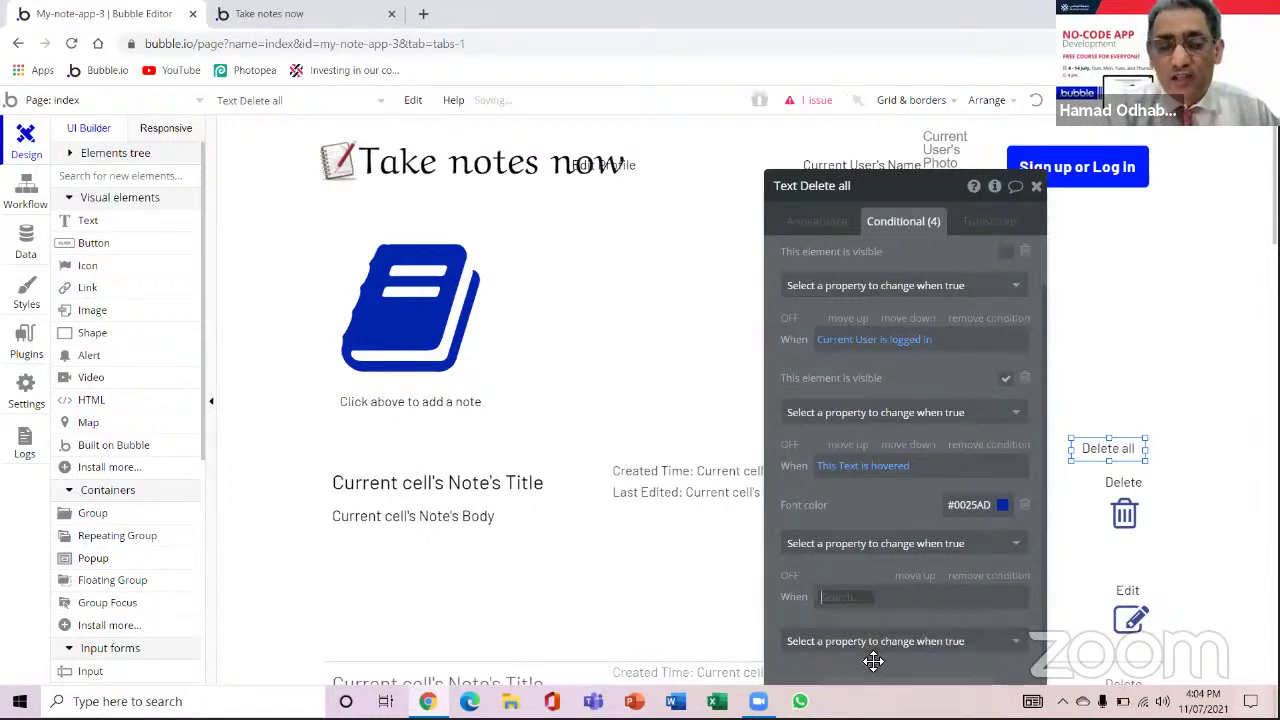
left_click(686, 228)
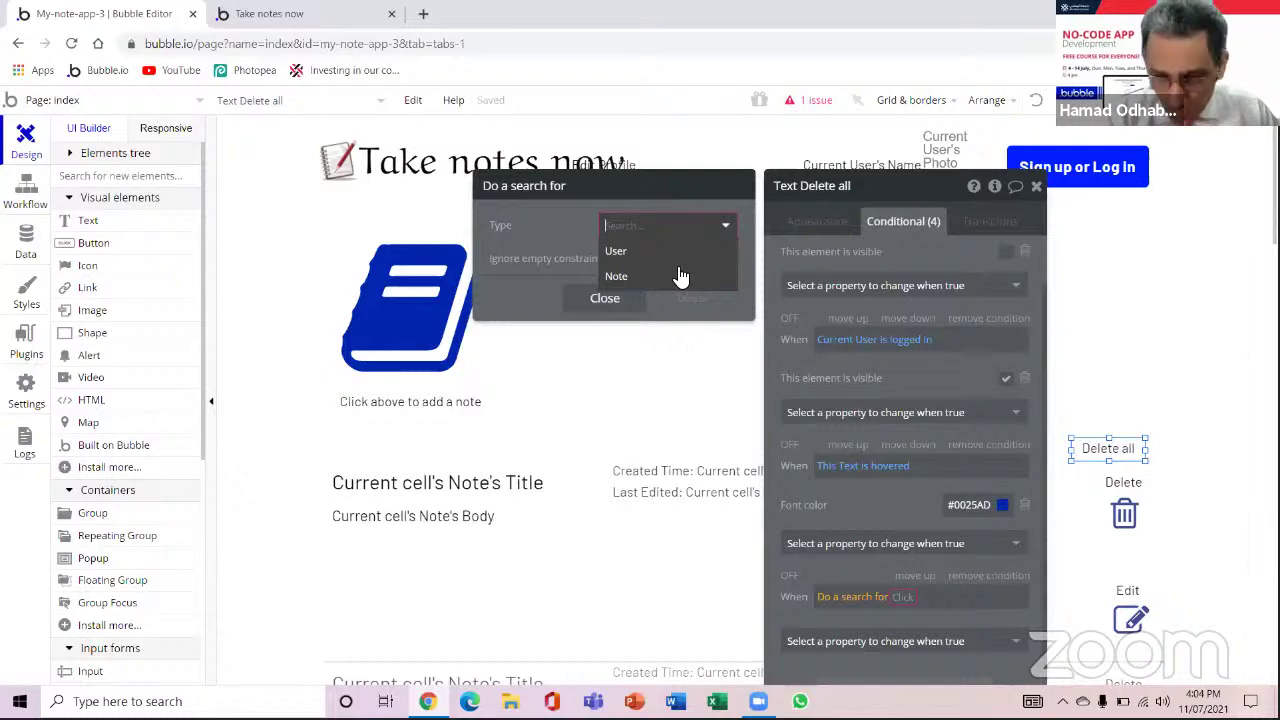
left_click(664, 276)
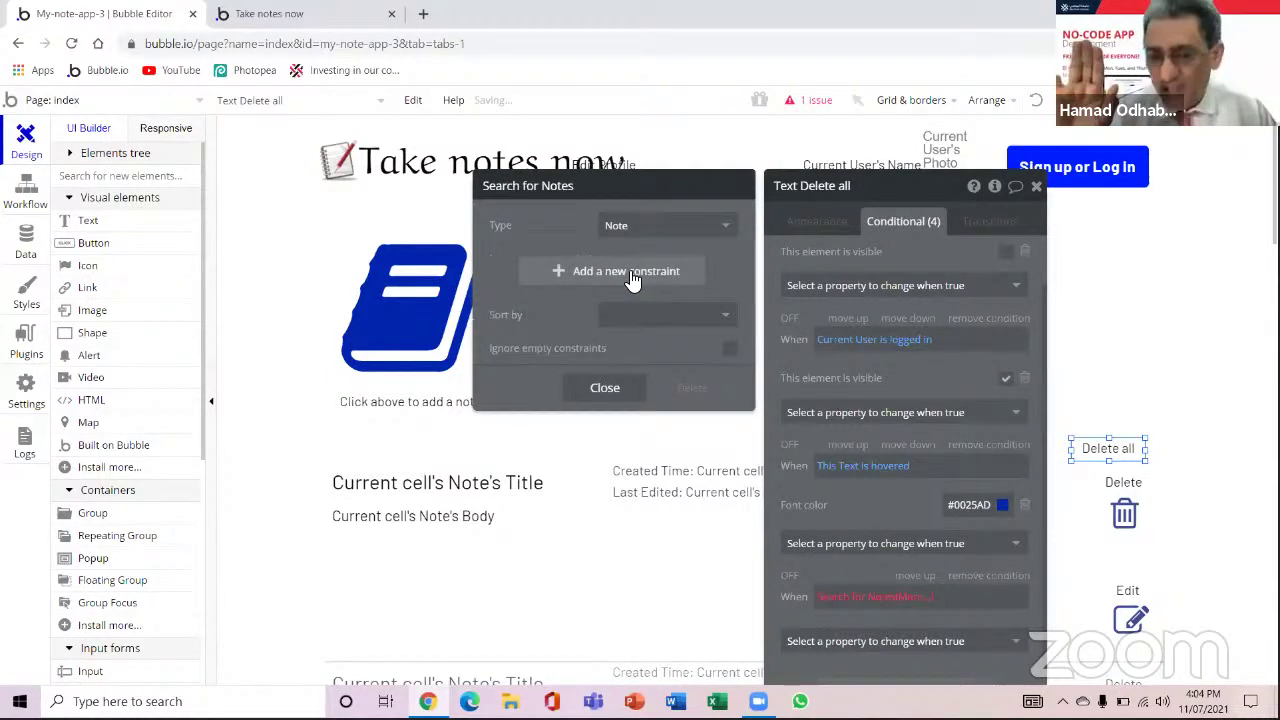
- Constrain the note search to entries whose Owner = Current User
left_click(572, 270)
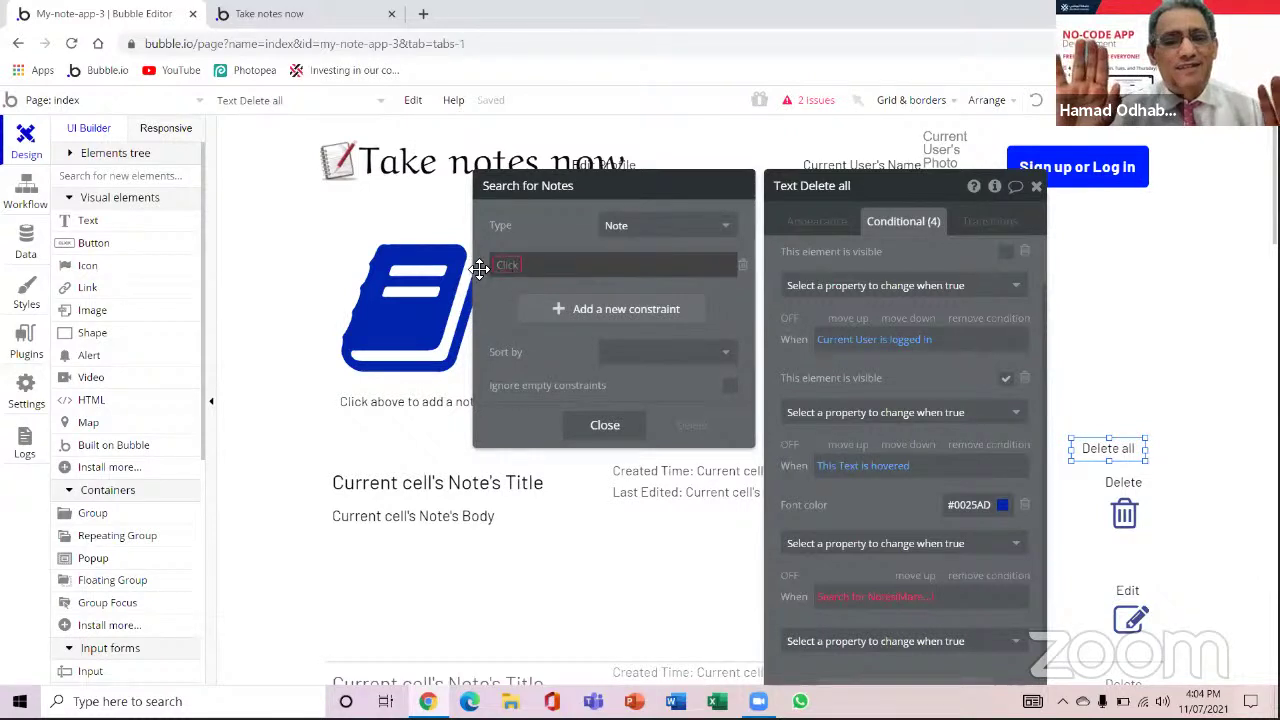
left_click(491, 268)
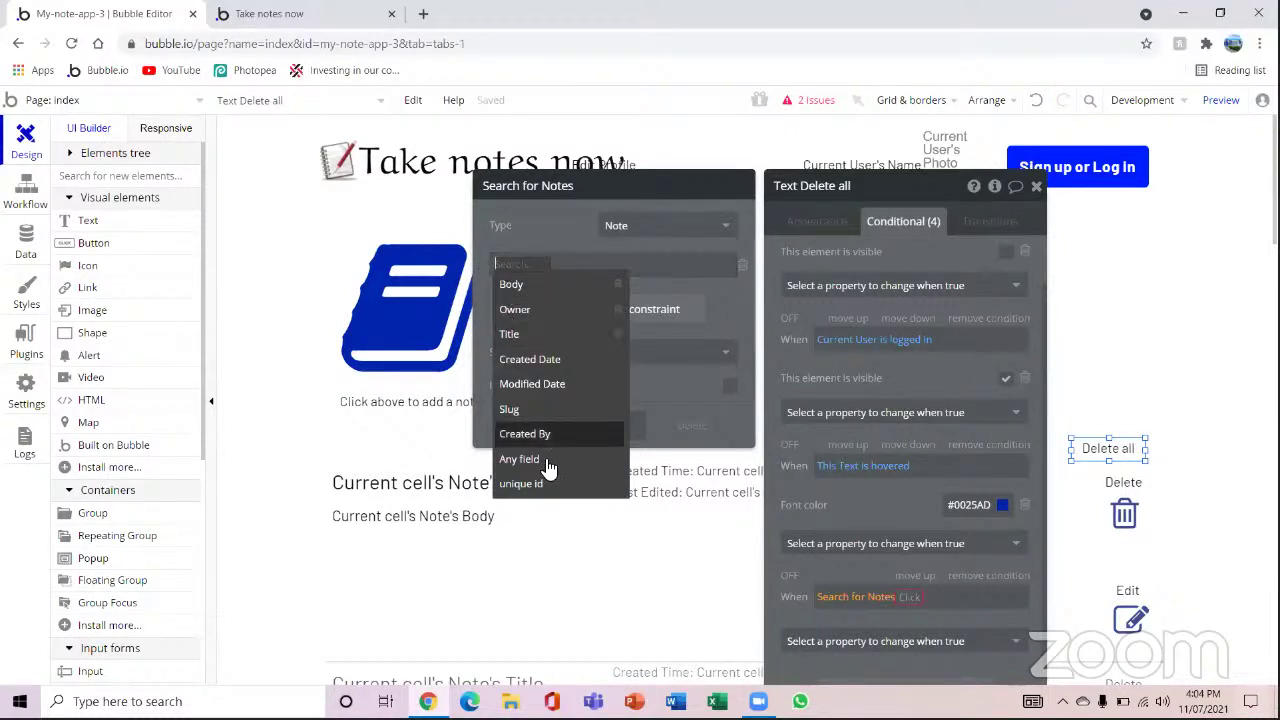
left_click(556, 309)
left_click(541, 267)
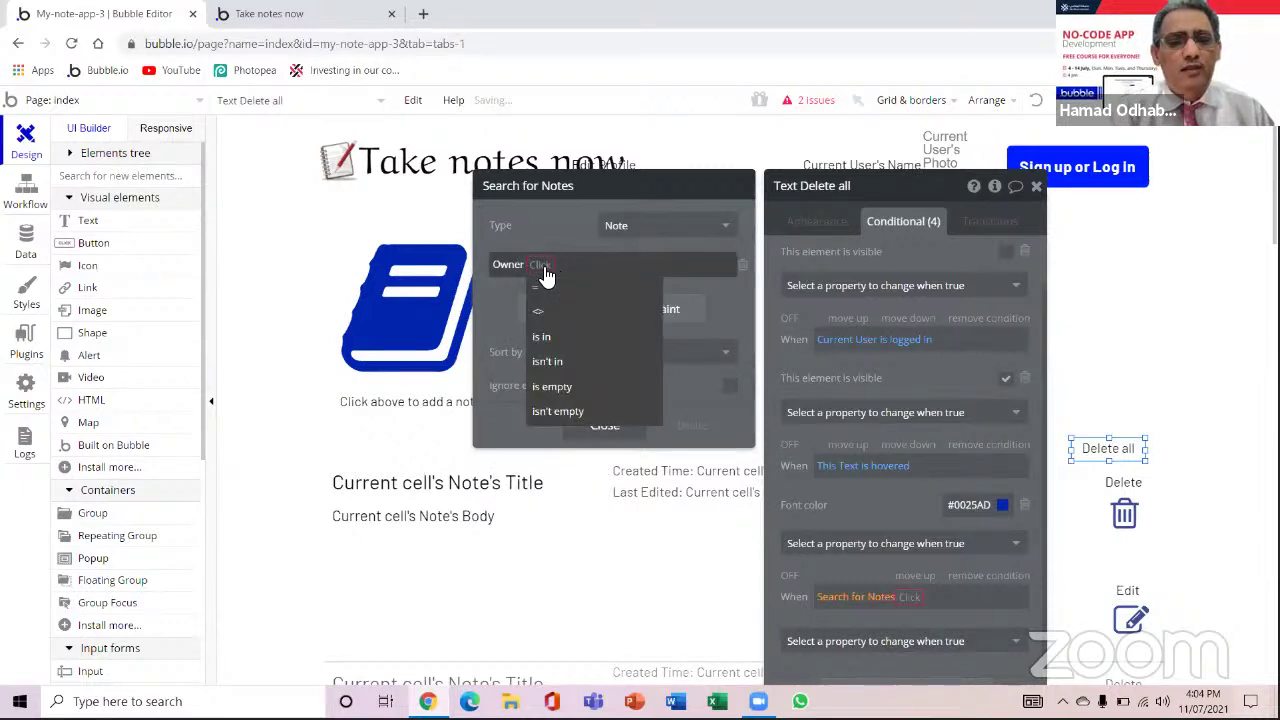
left_click(546, 291)
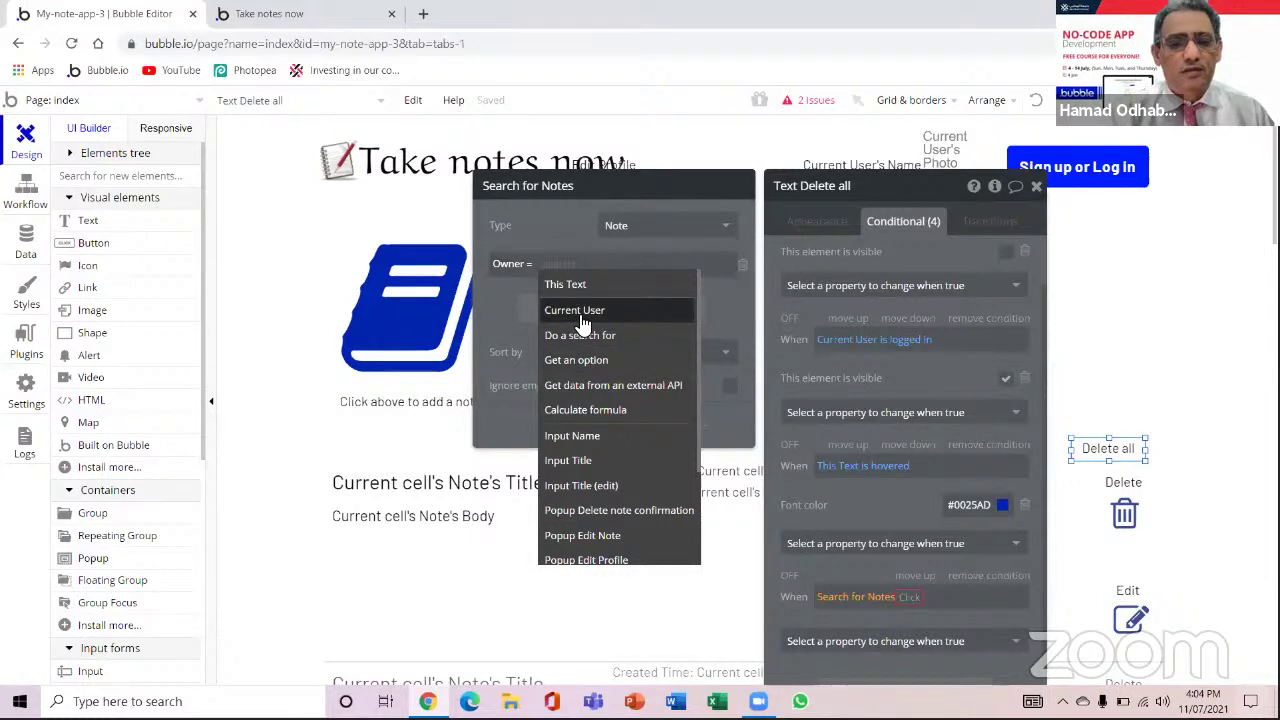
left_click(576, 310)
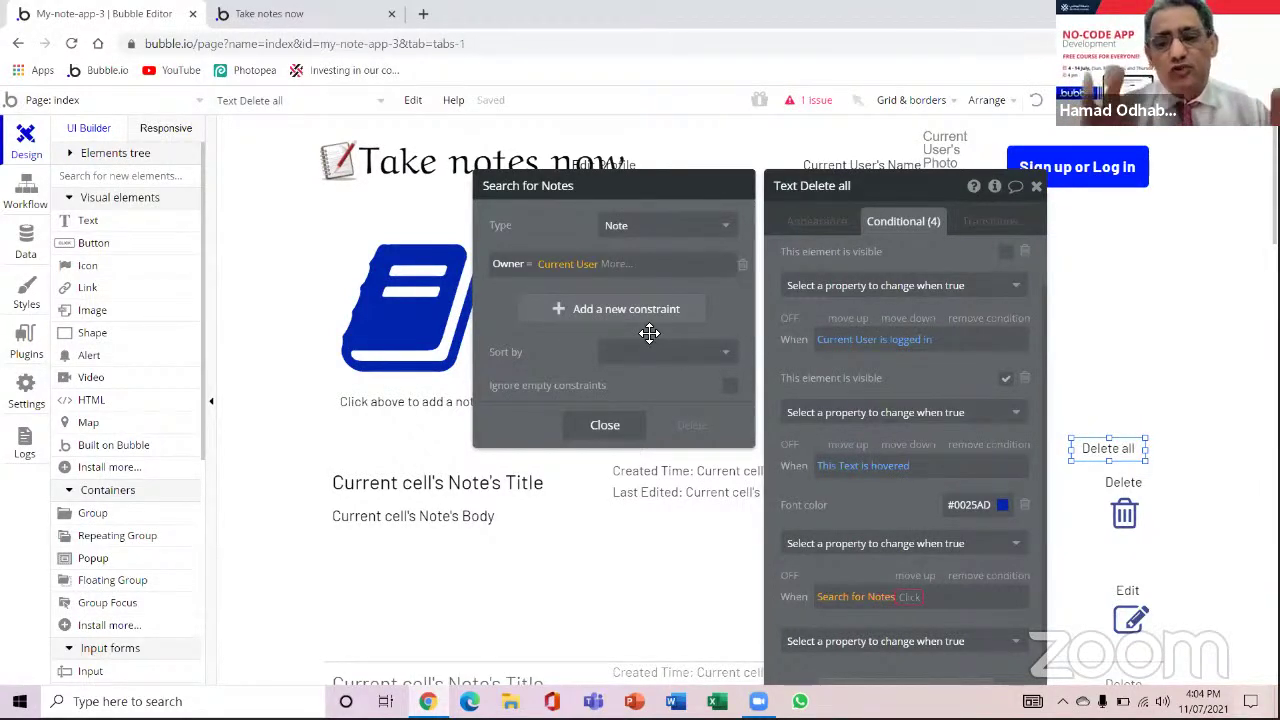
- Complete the condition as Search for Notes:count < 1 and make it control "This element is visible", left unchecked
left_click(922, 605)
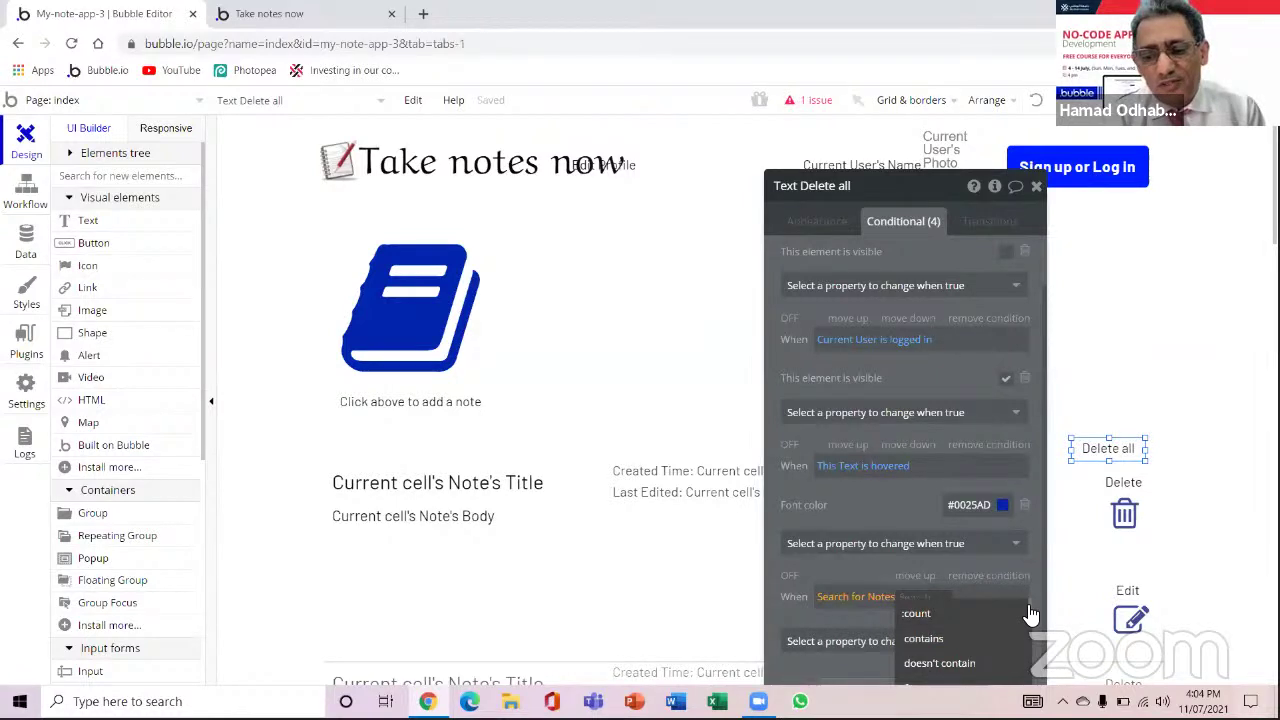
left_click(993, 622)
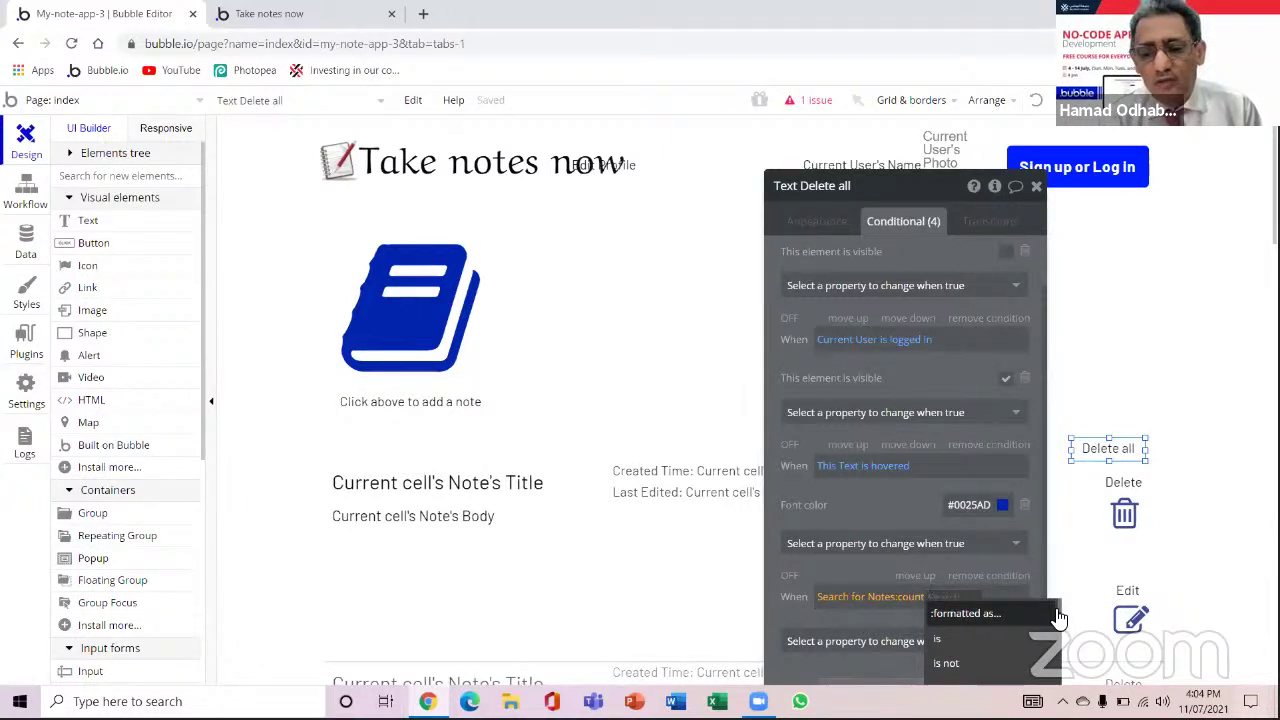
scroll(1063, 620, "down", 2)
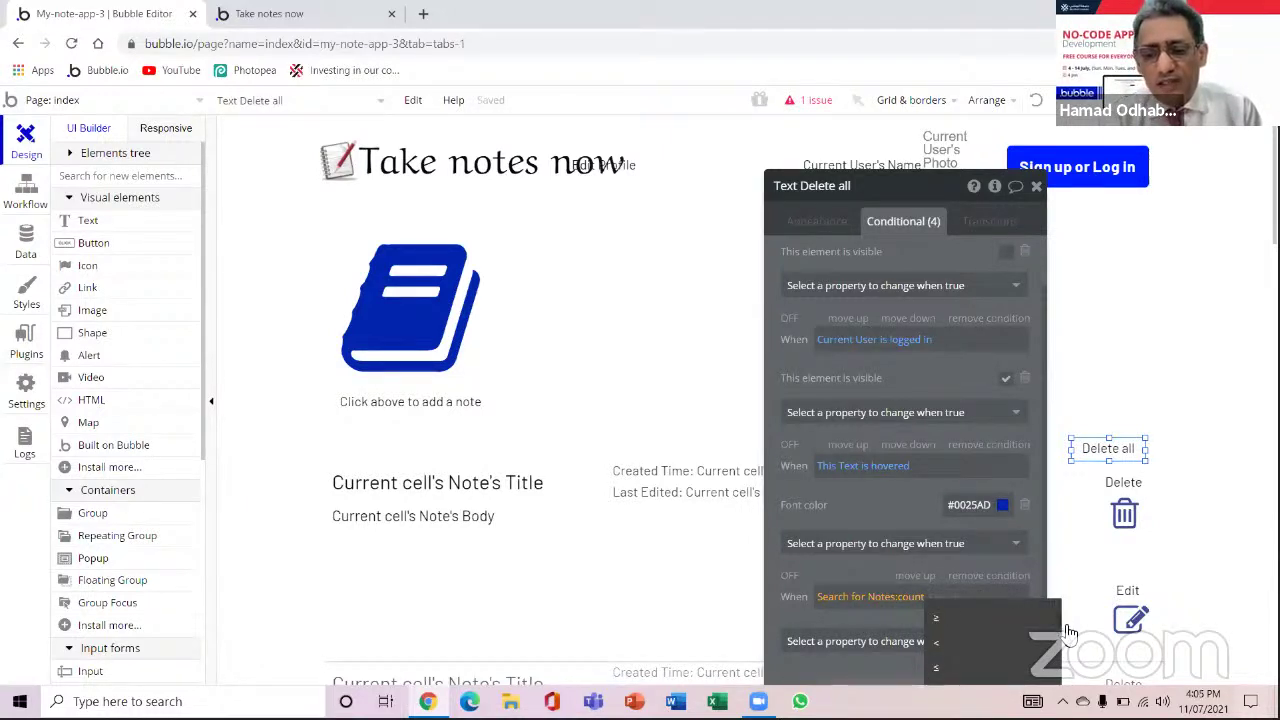
scroll(1066, 650, "down", 3)
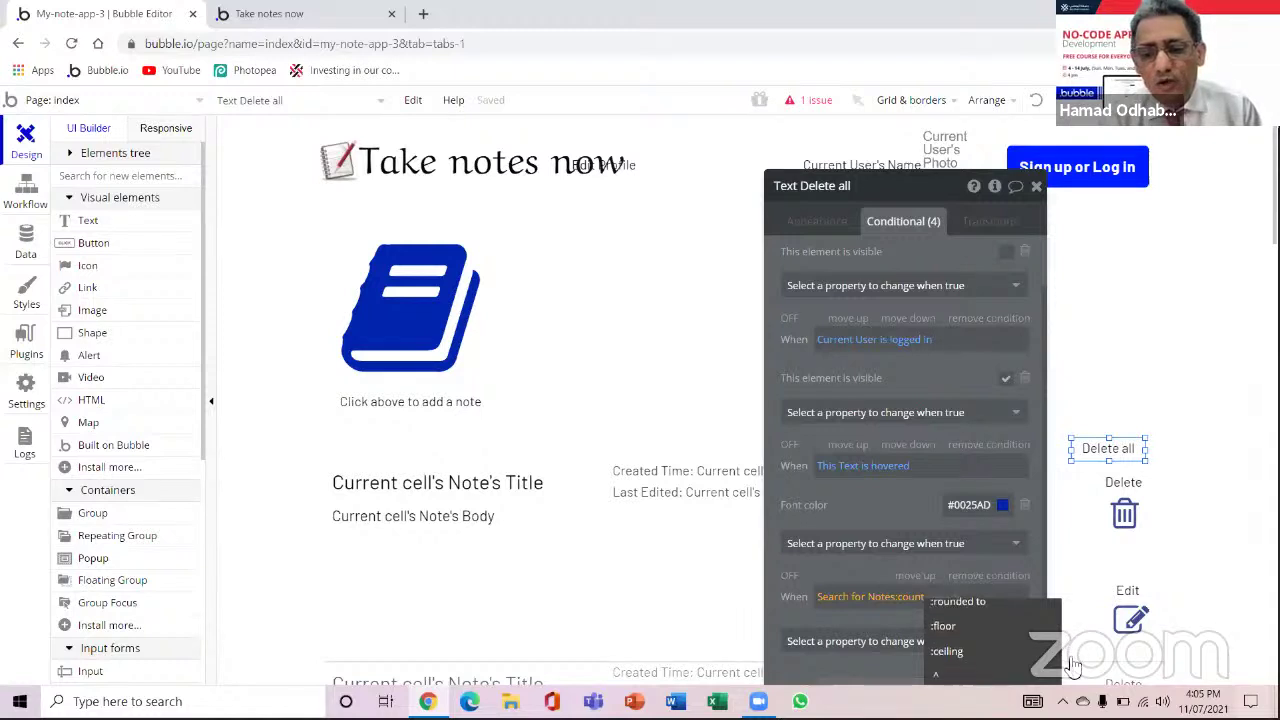
scroll(1072, 678, "down", 3)
scroll(1075, 680, "up", 1)
scroll(1056, 670, "up", 5)
scroll(1055, 652, "up", 3)
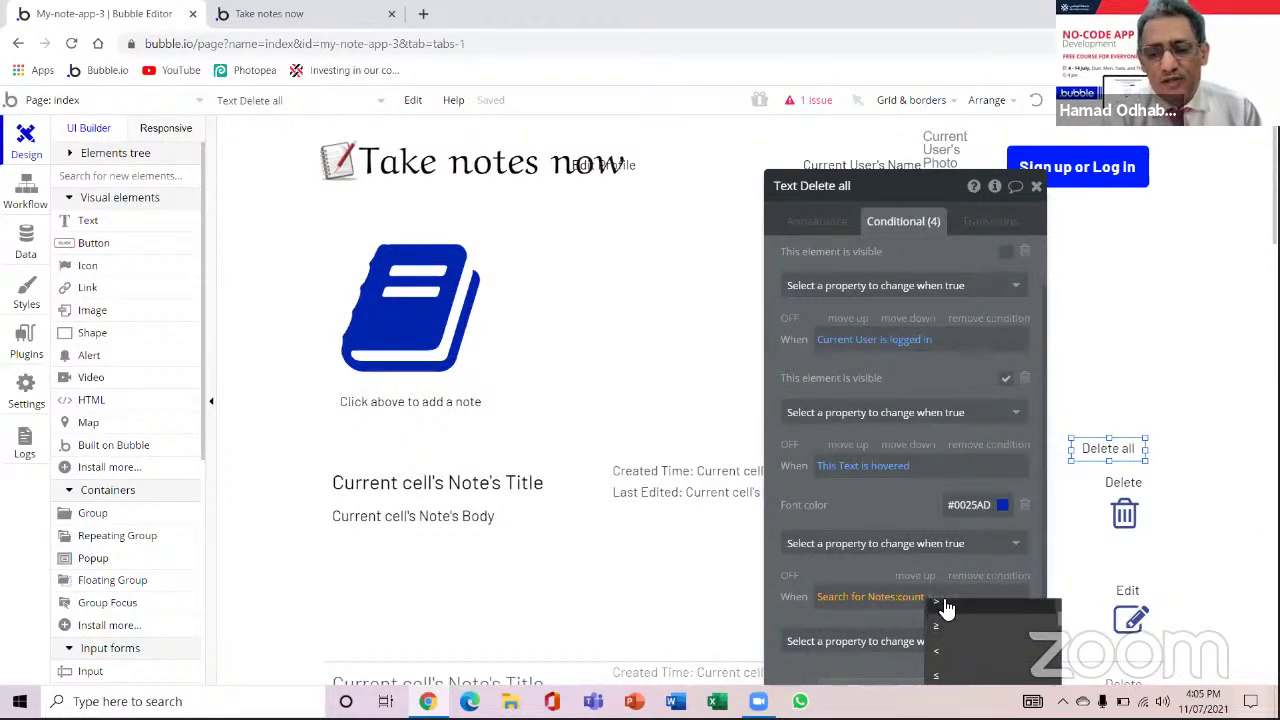
left_click(967, 662)
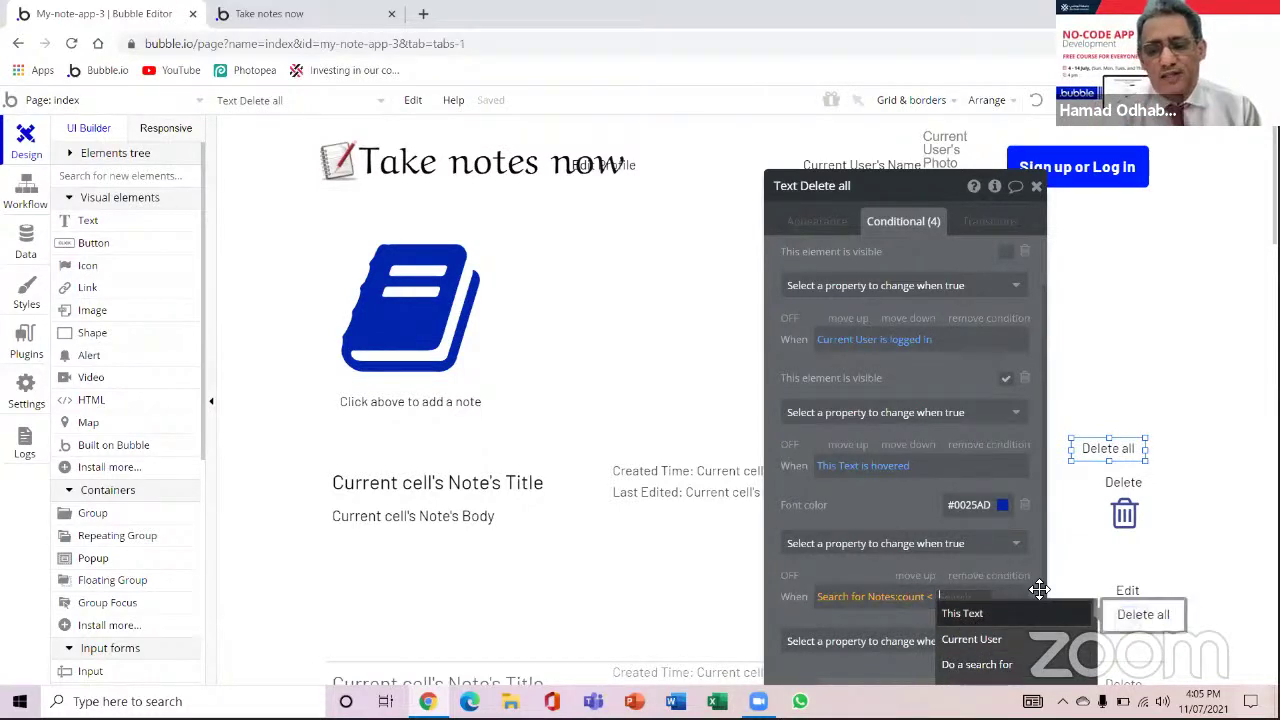
type("1")
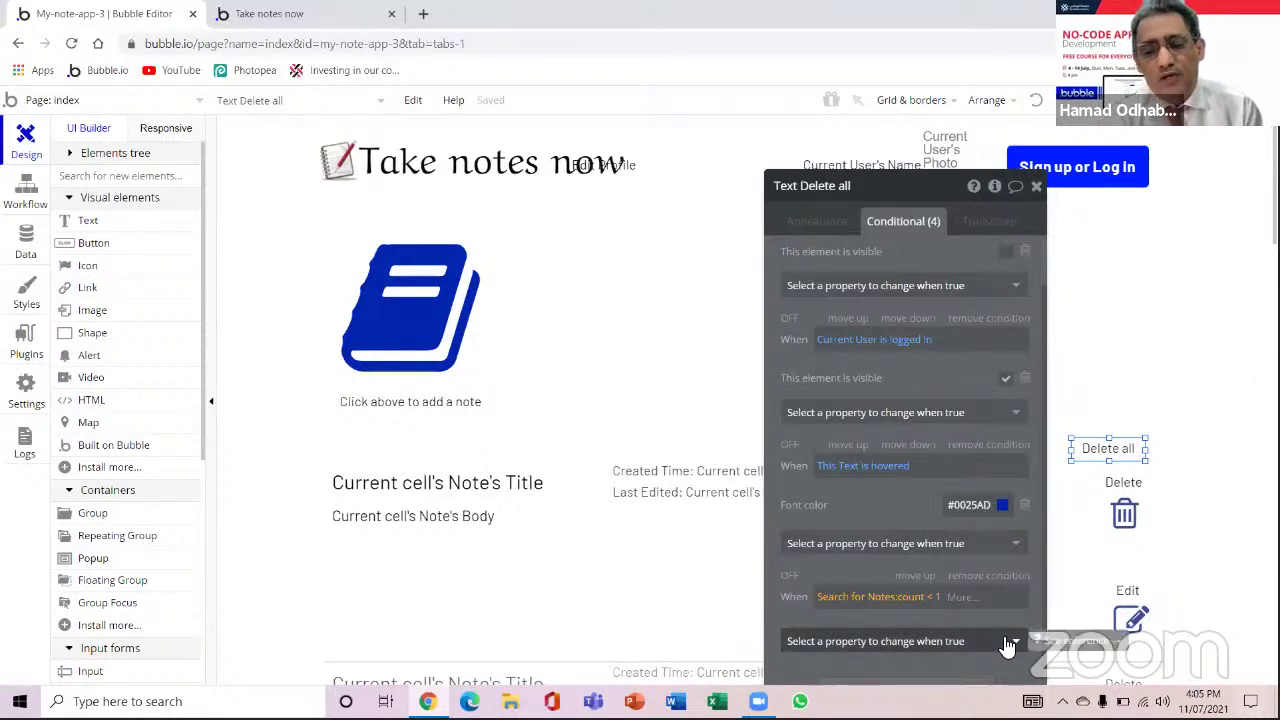
left_click(1006, 645)
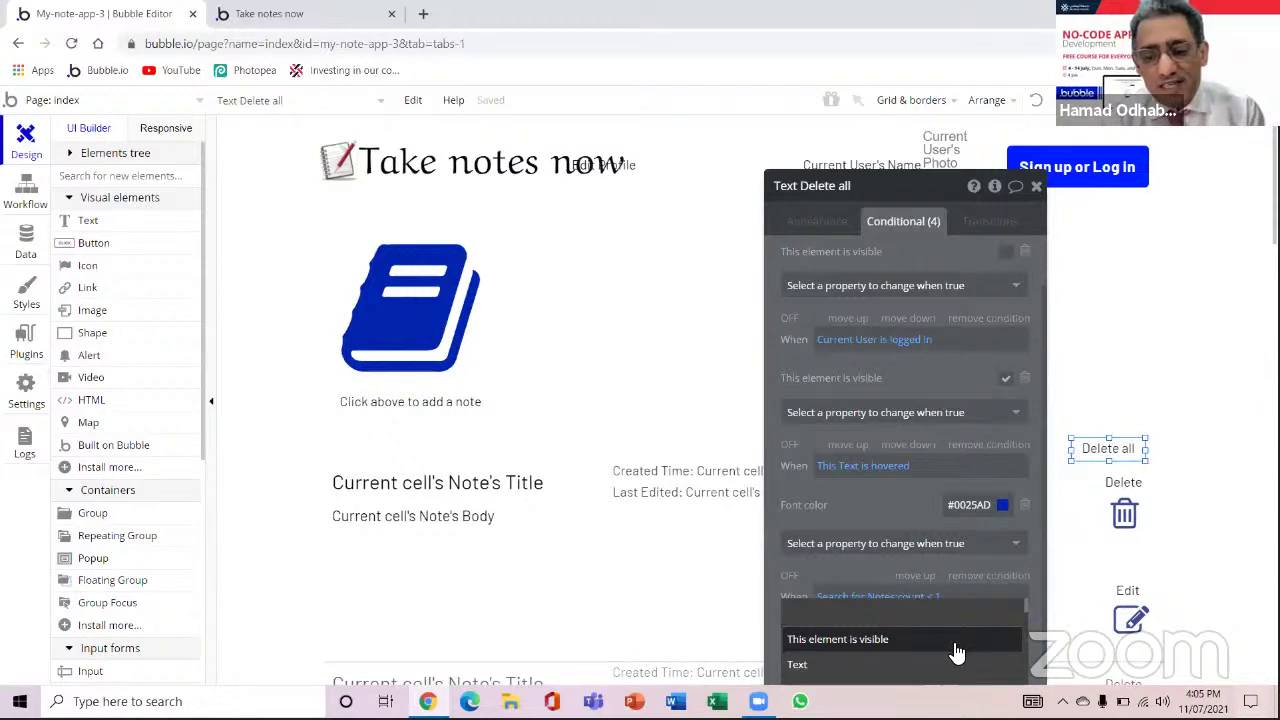
left_click(957, 645)
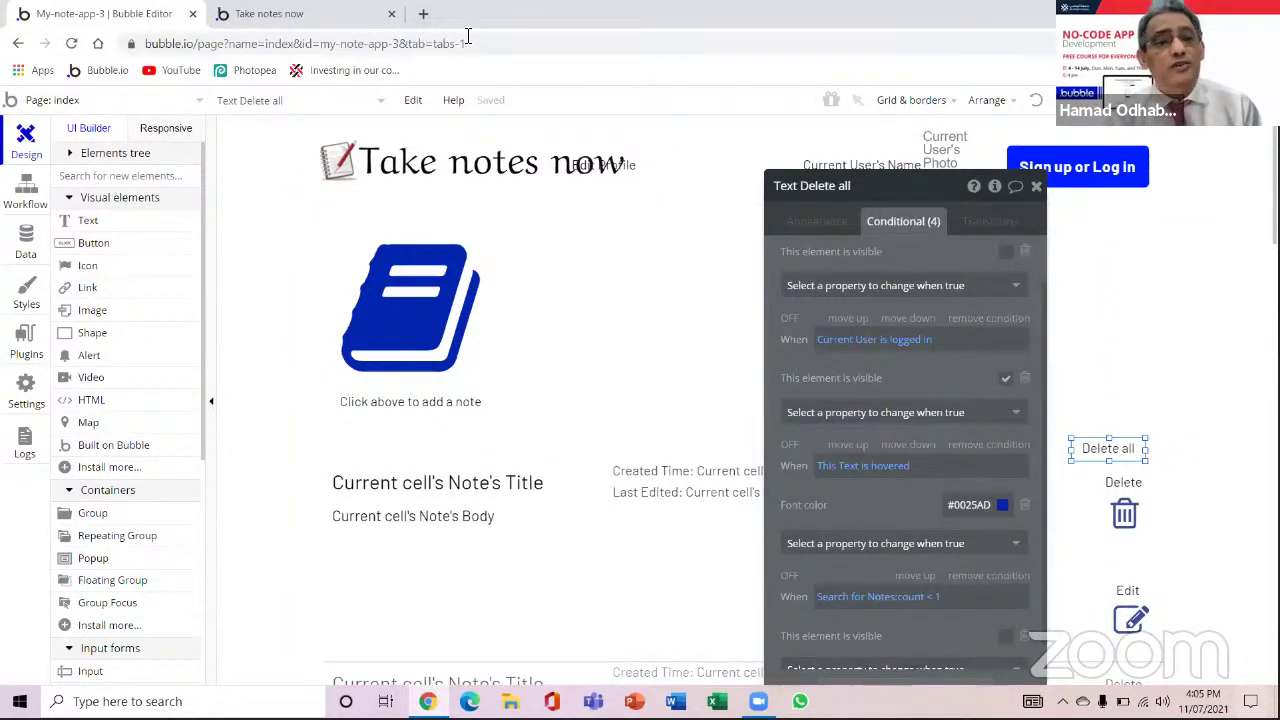
- Switch to the refreshed app preview and add a note titled "My first note" with the body "Hello"
left_click(269, 13)
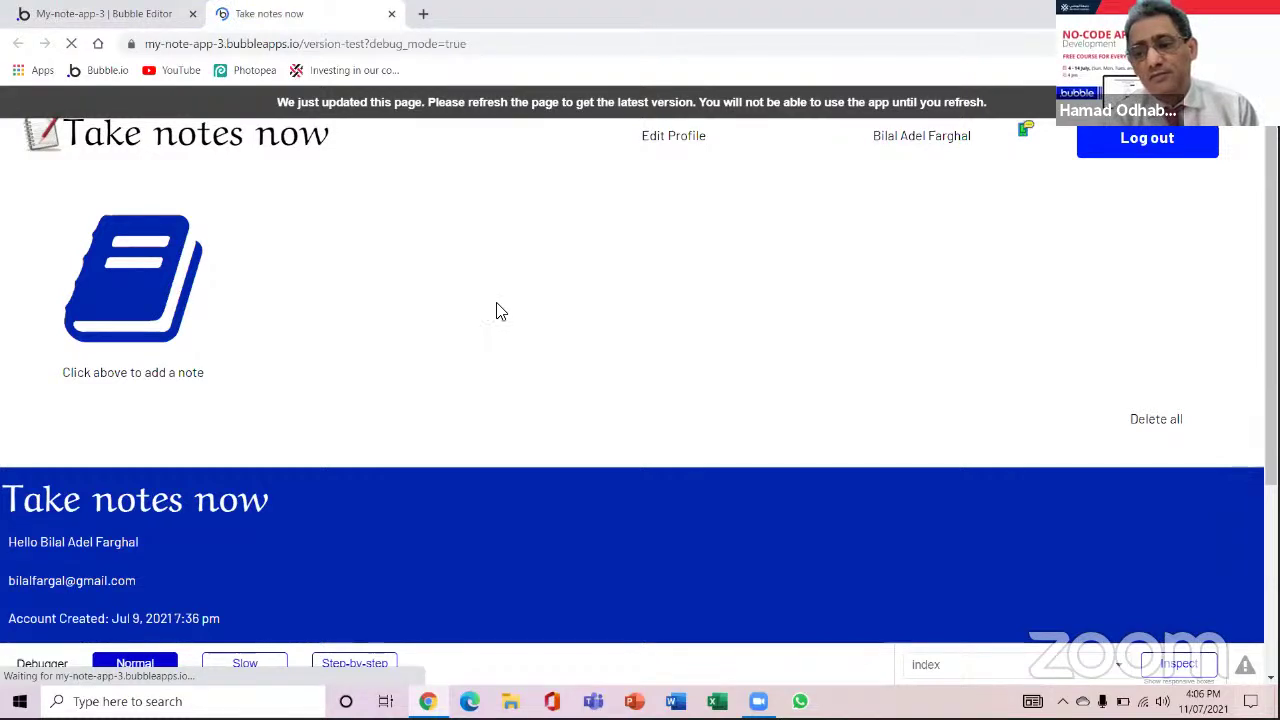
left_click(163, 295)
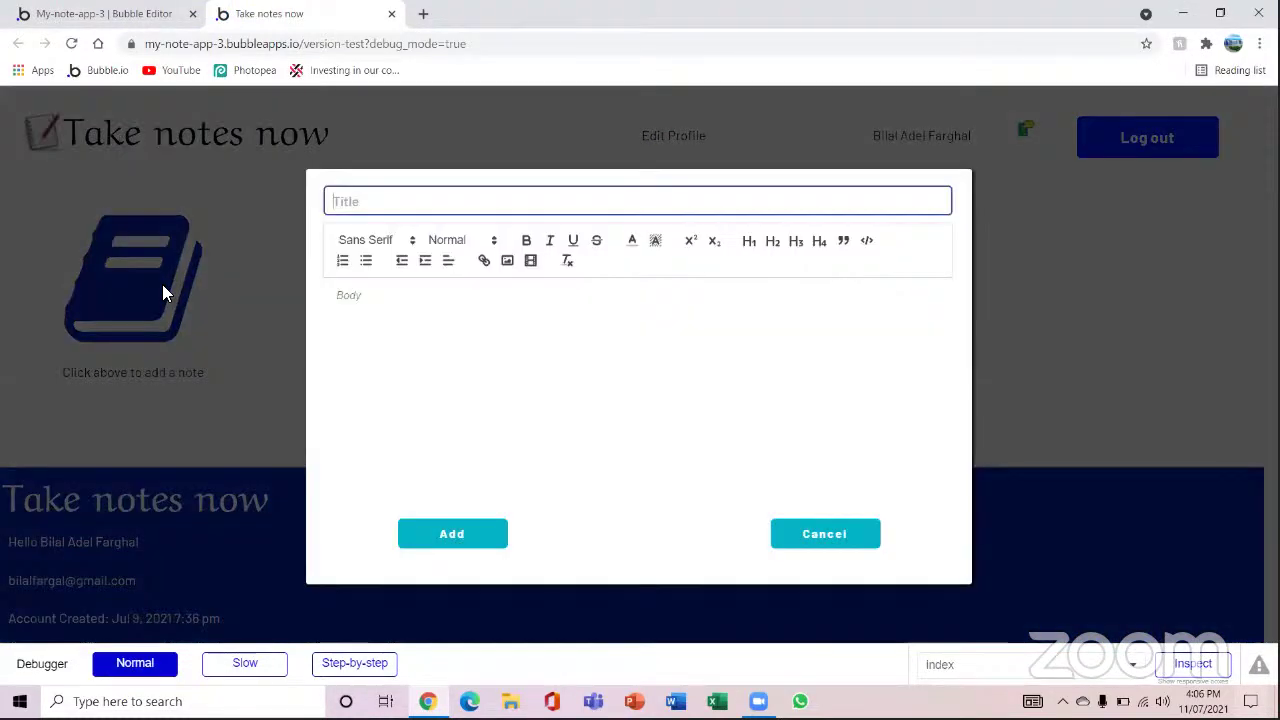
type("My firs")
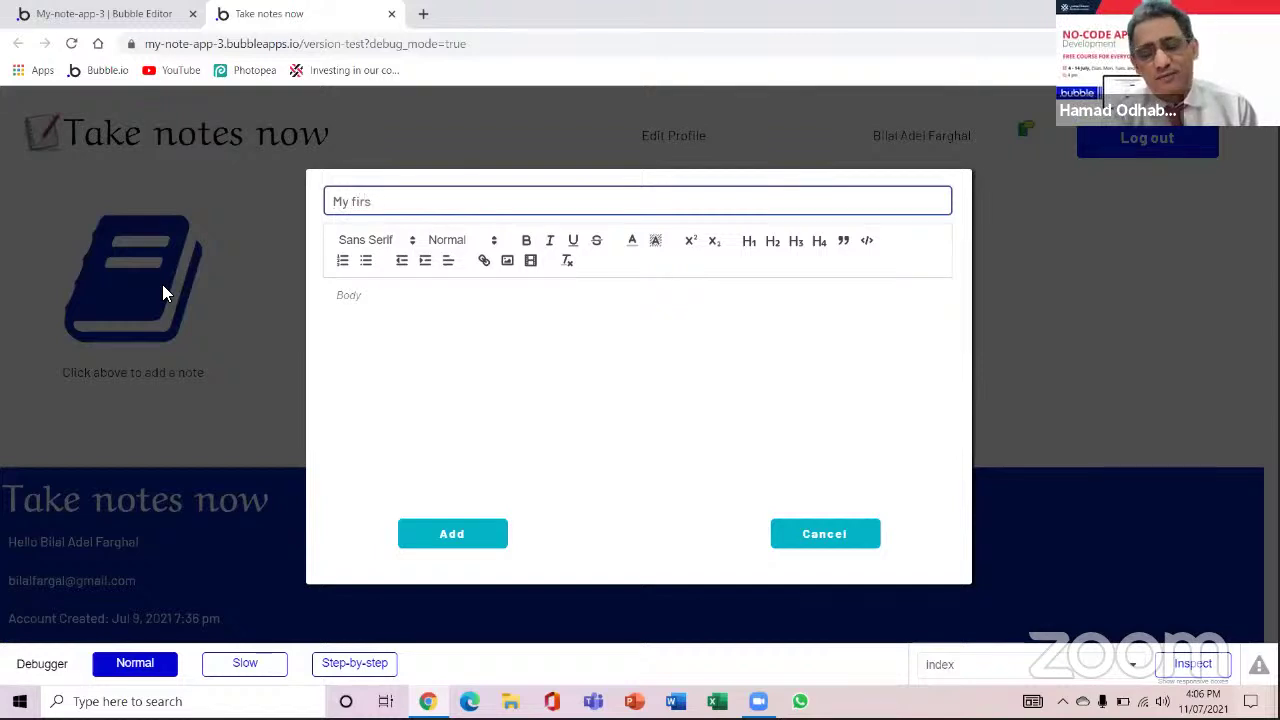
type("y note")
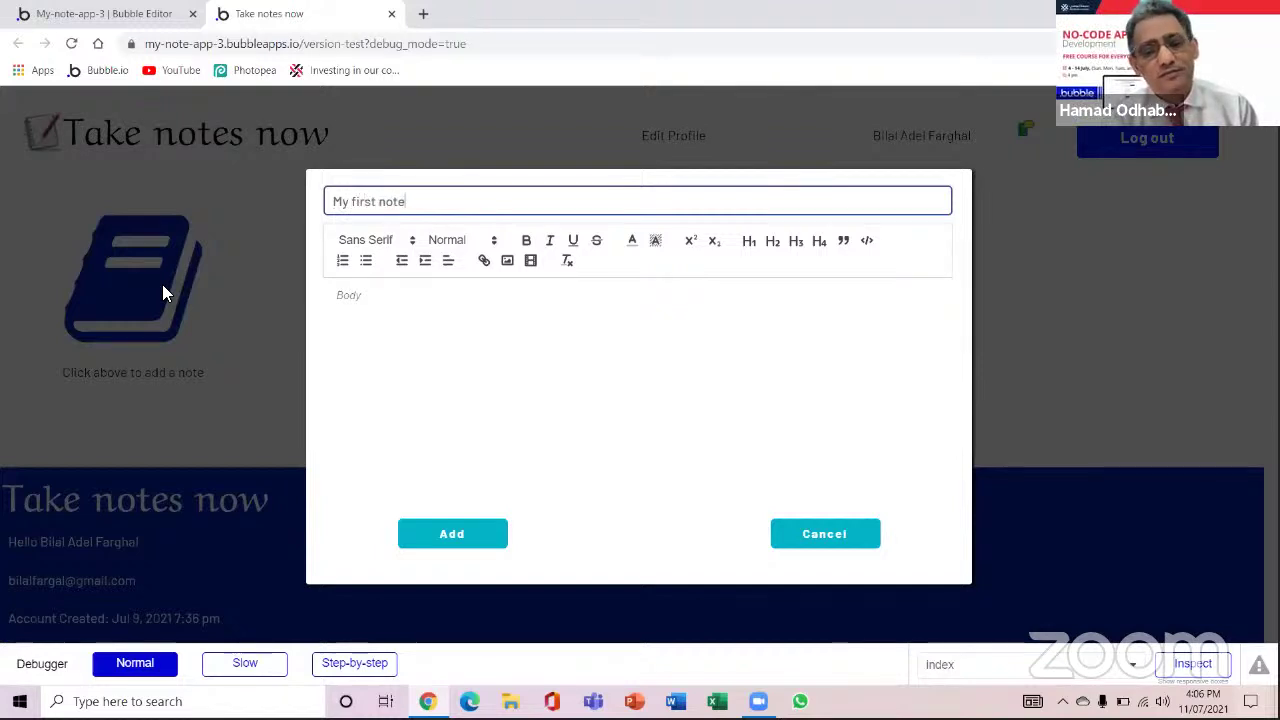
left_click(502, 316)
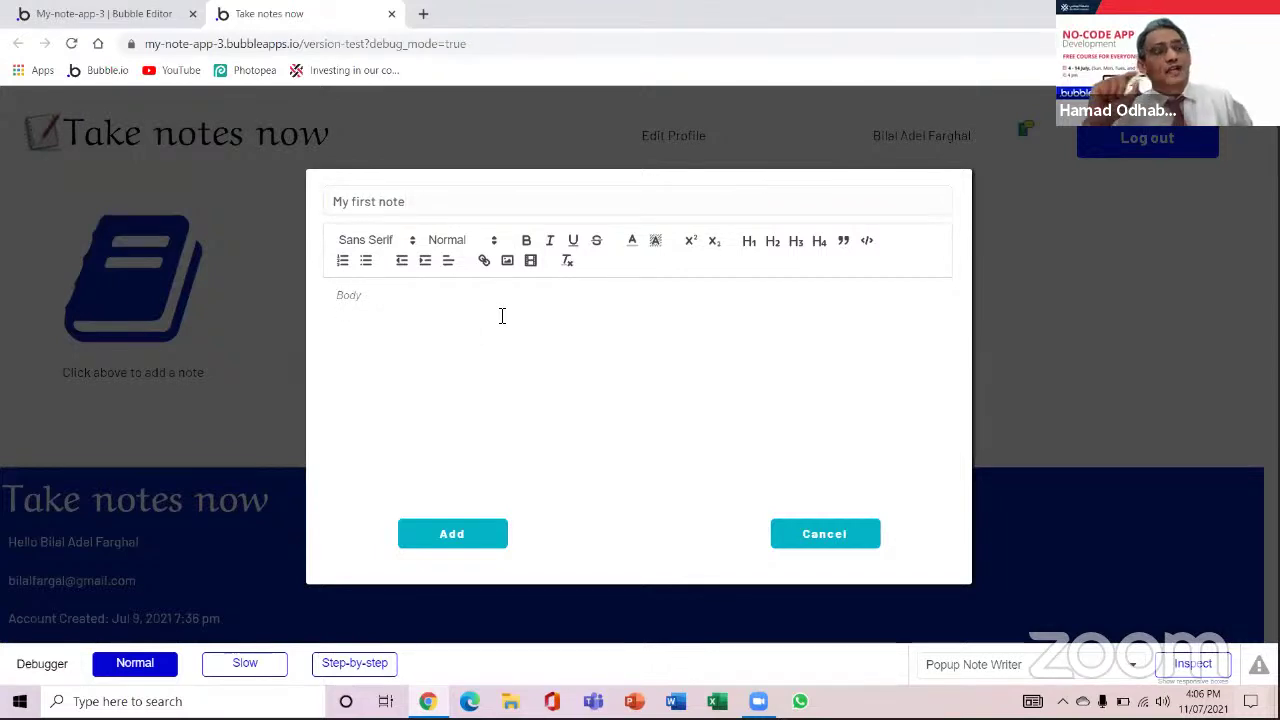
type("Hello")
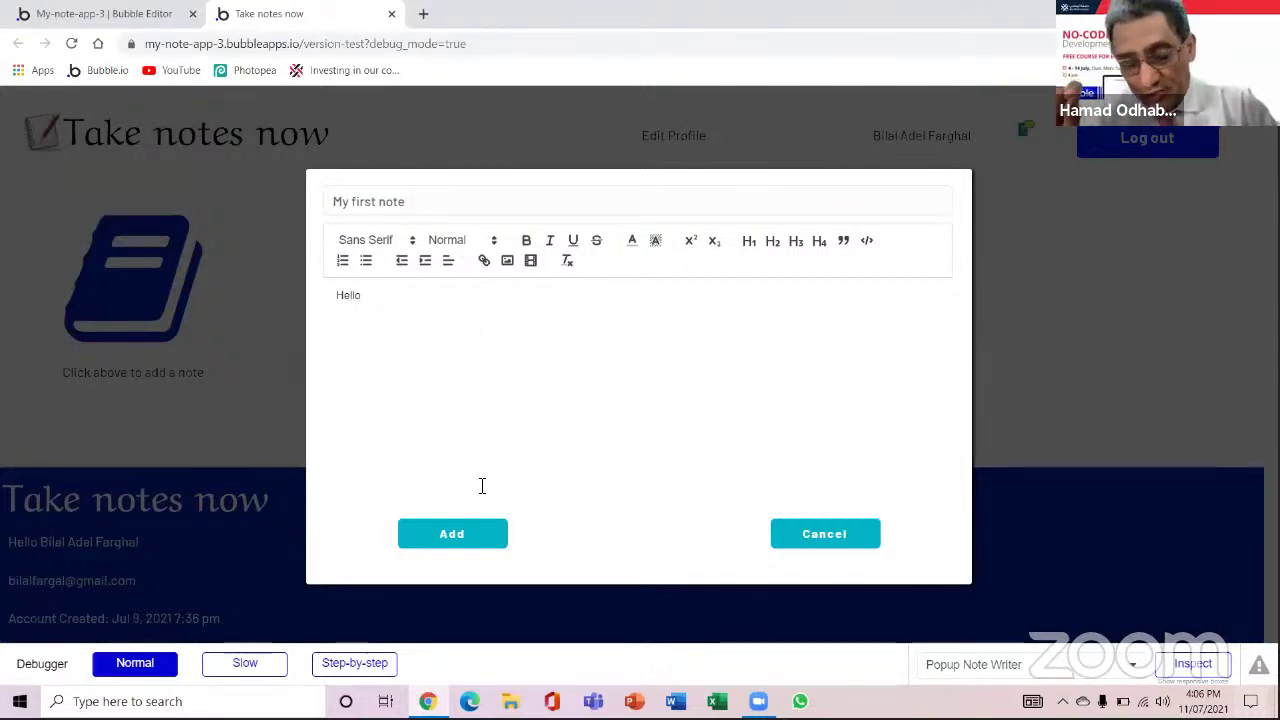
left_click(474, 530)
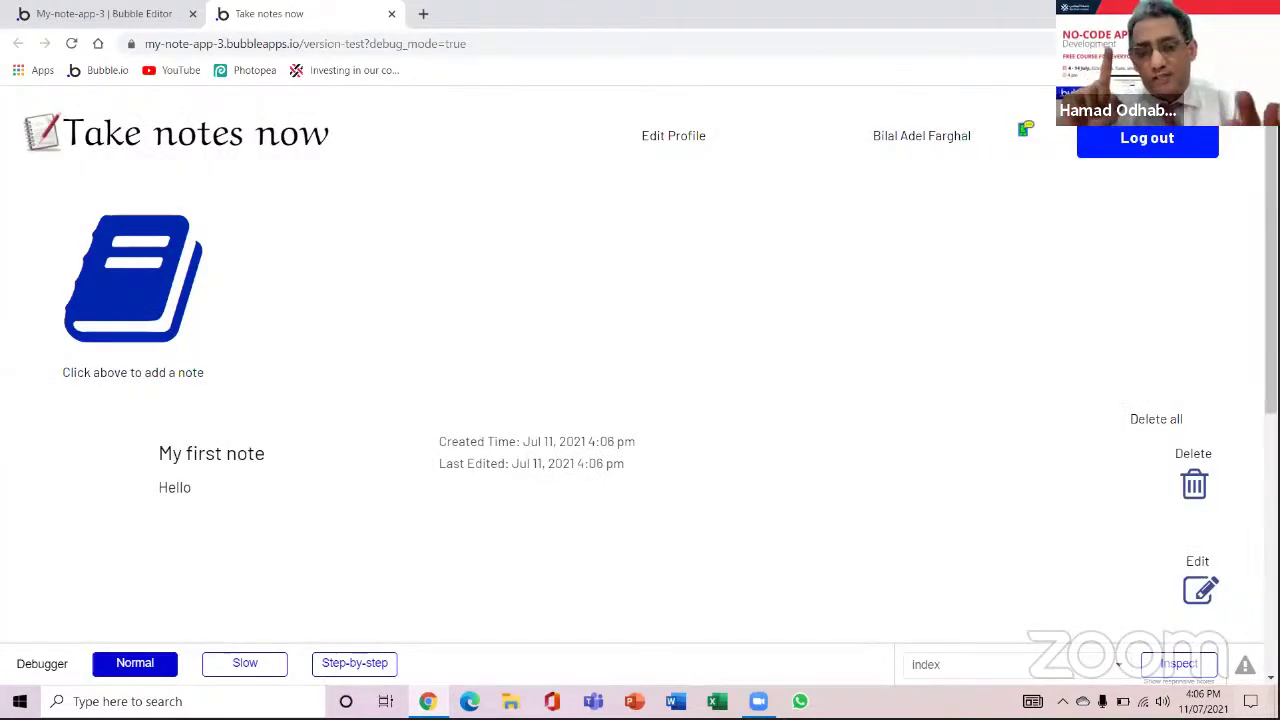
- Delete all notes in the preview and confirm the deletion
scroll(1270, 300, "down", 1)
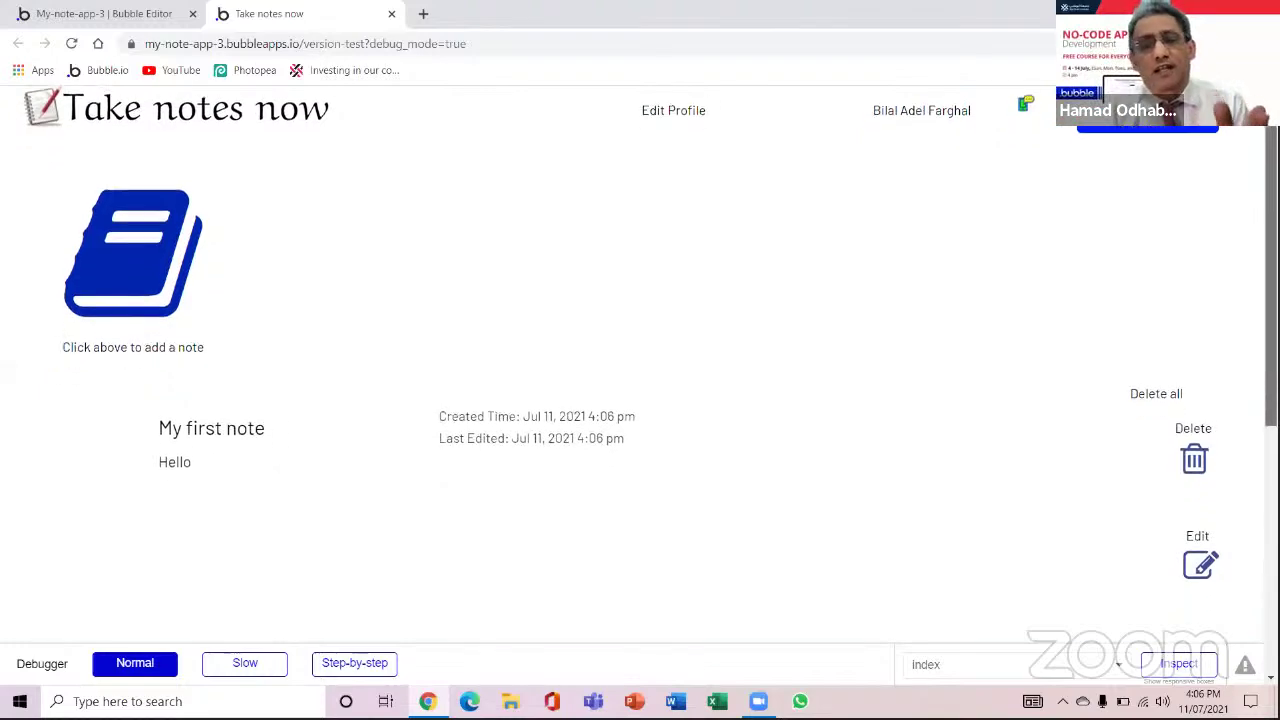
left_click(1163, 397)
left_click(551, 406)
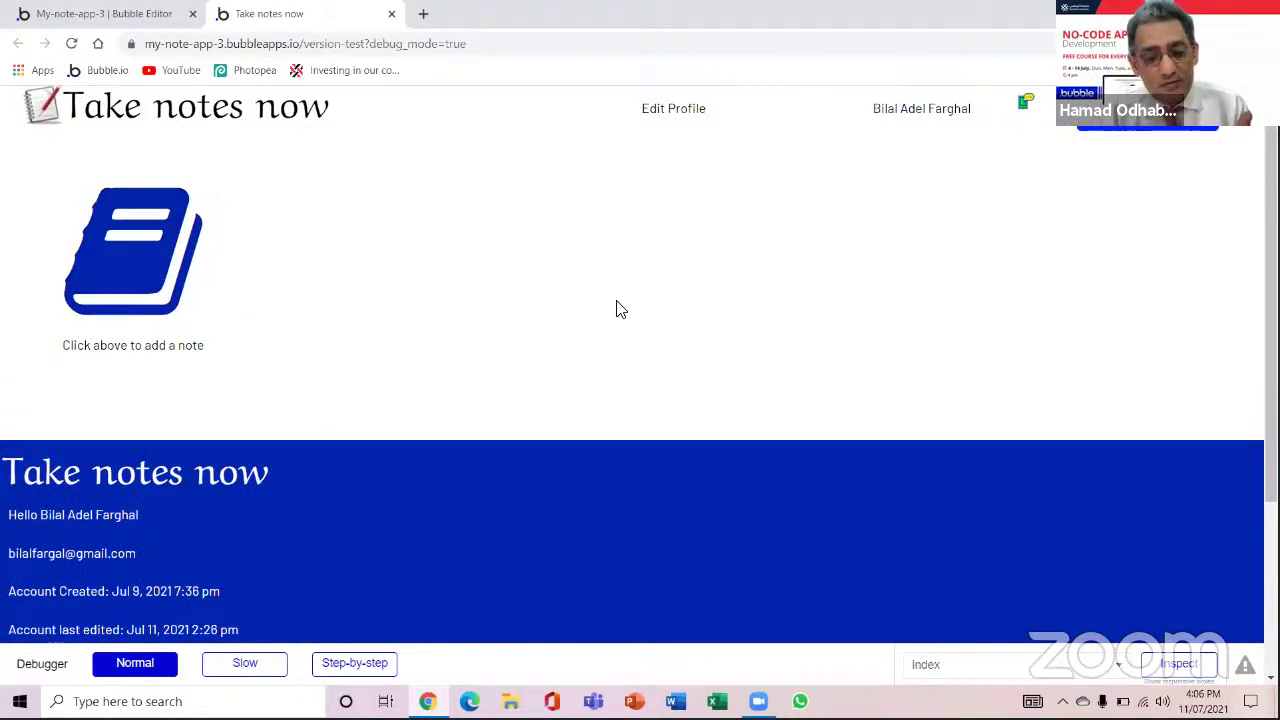
- Check the emptied notes page for the "Delete all" text and refresh the page from its footer
scroll(866, 334, "up", 1)
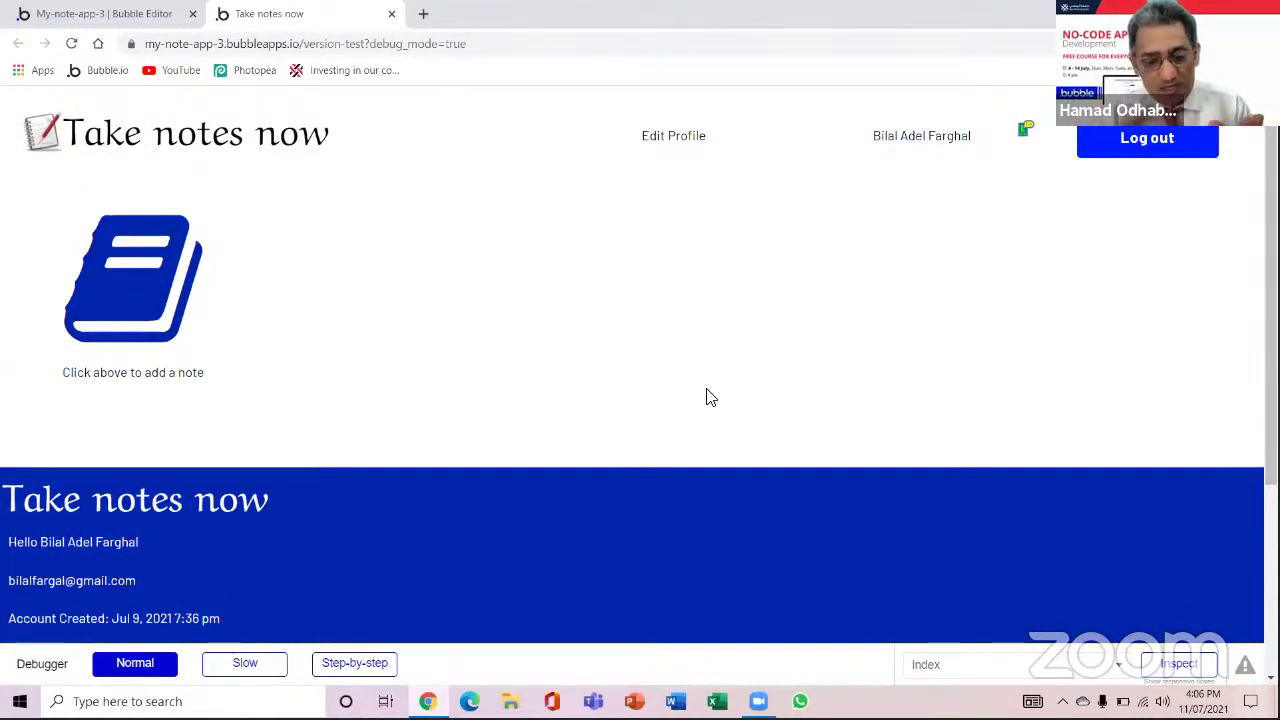
scroll(1271, 300, "down", 1)
scroll(1240, 400, "down", 2)
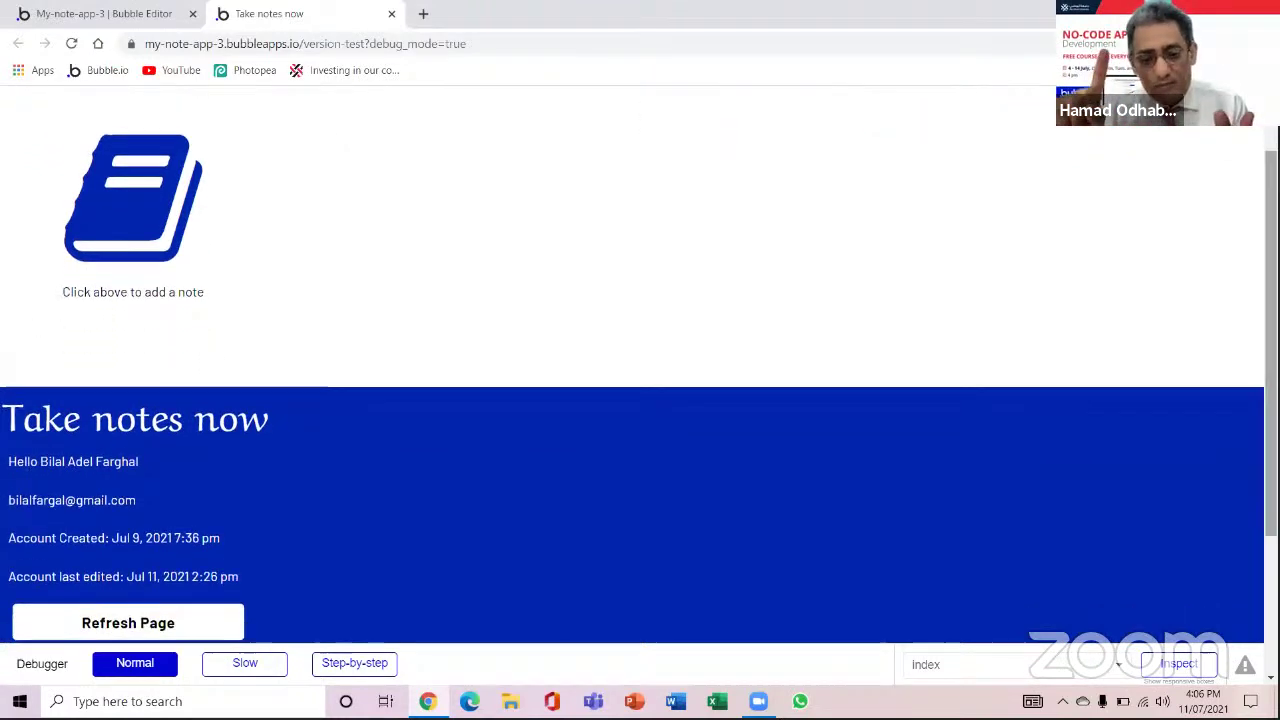
left_click(163, 638)
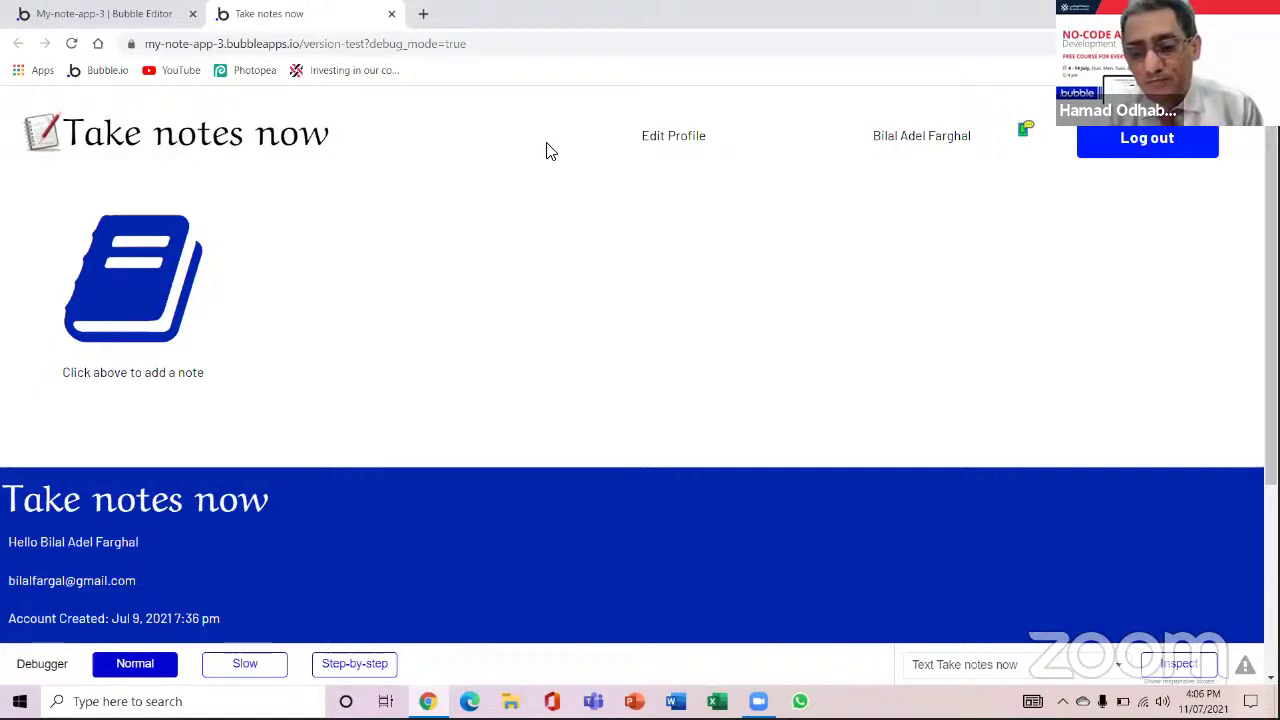
- Return to the Bubble editor and close the property editor of the "Delete all" text
left_click(70, 9)
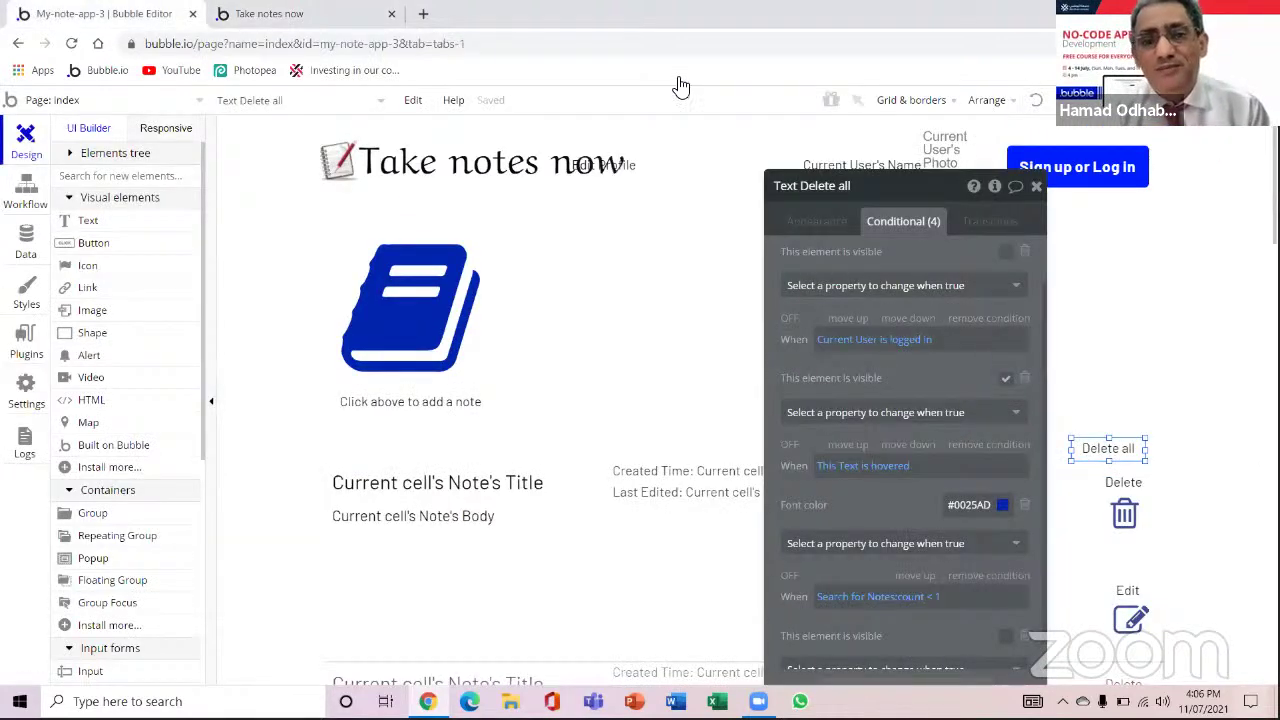
left_click(1037, 186)
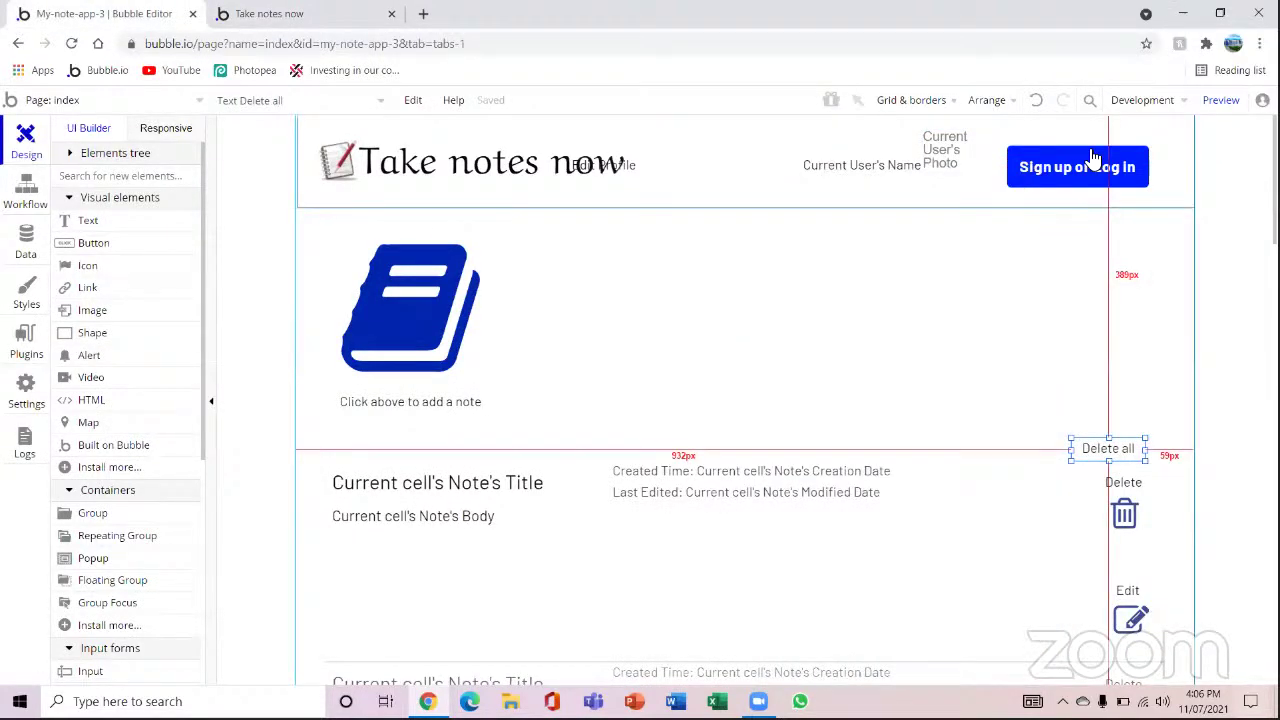
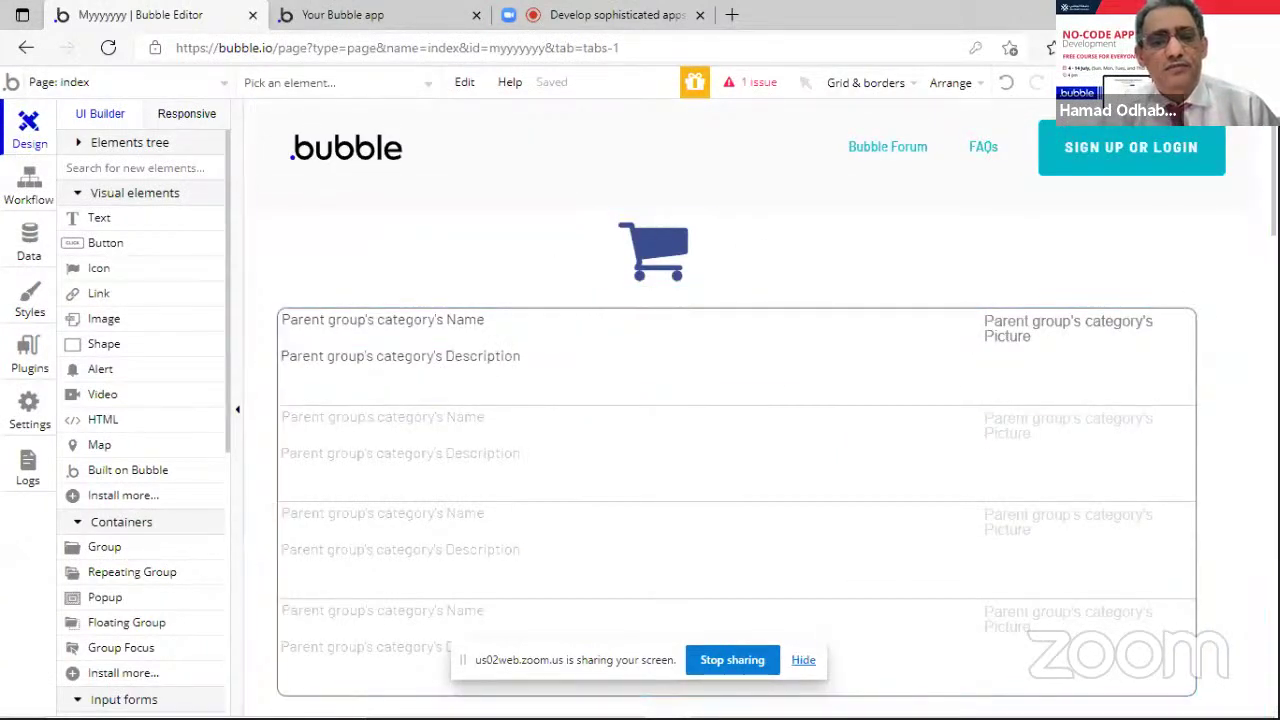
- Preview the index page and use its shopping-cart popup to add a category named "nbnbnbnb" with description "z z zc"
left_click(1214, 83)
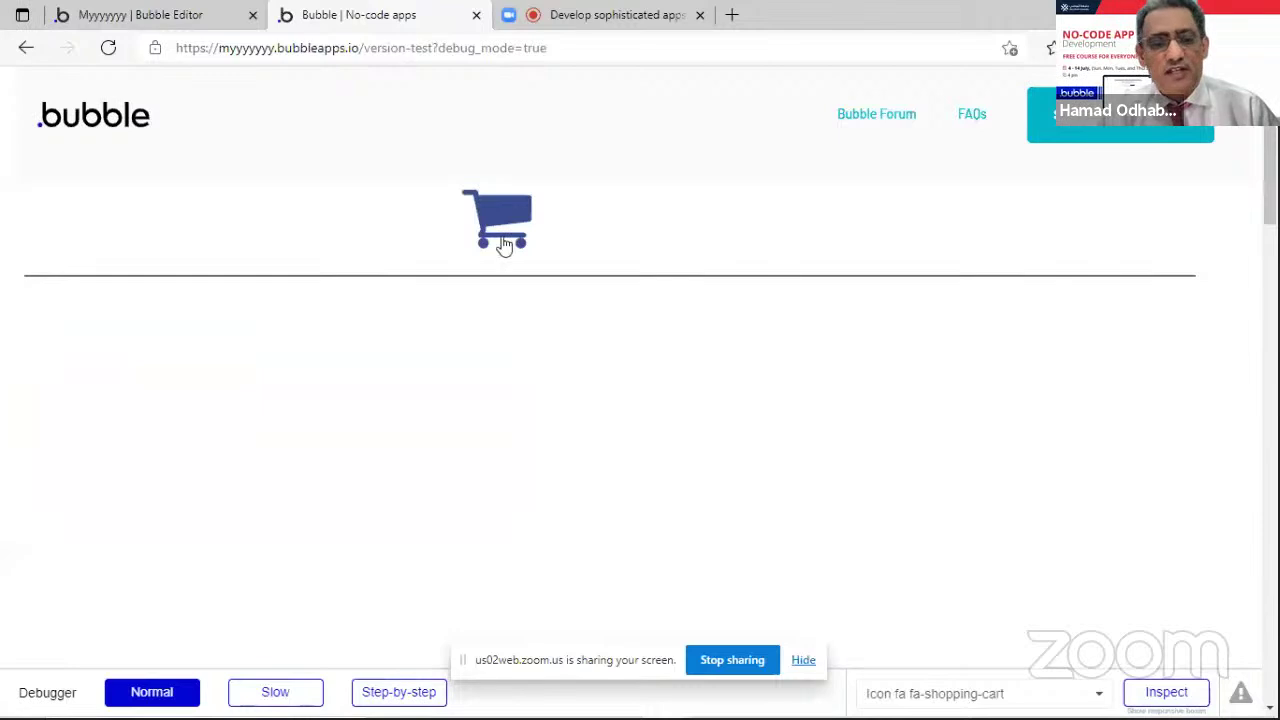
left_click(505, 245)
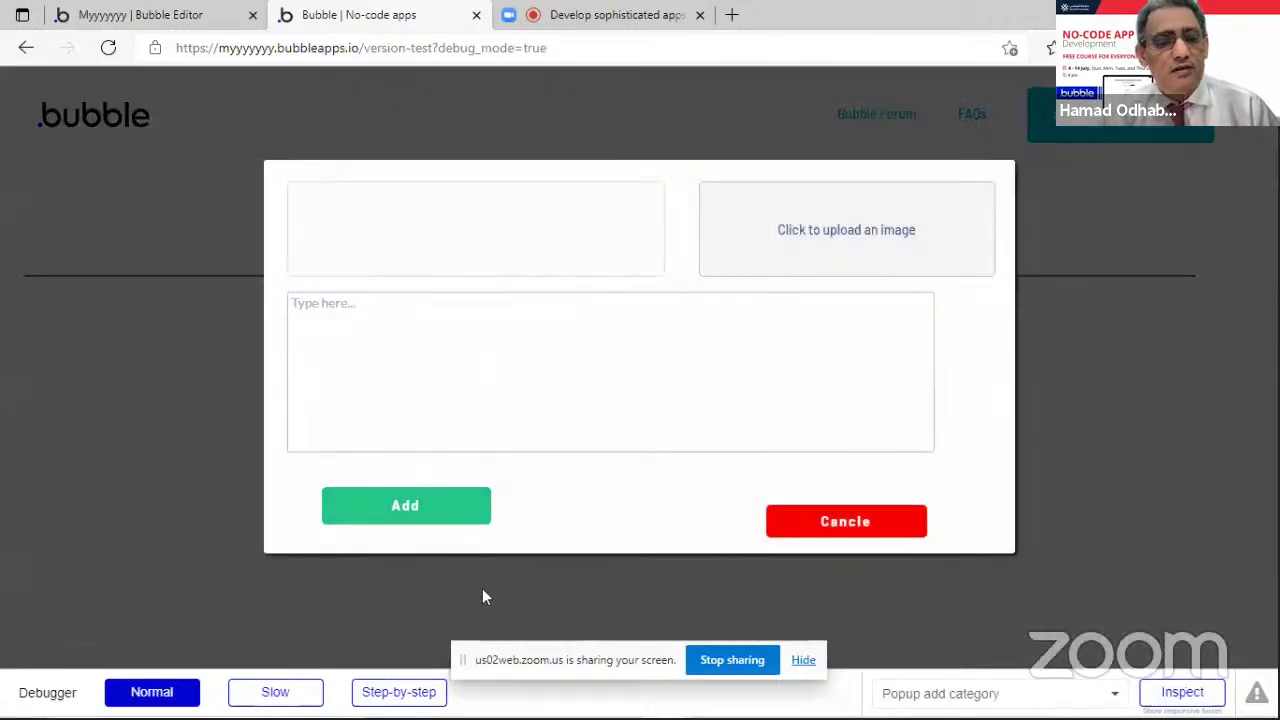
left_click(128, 10)
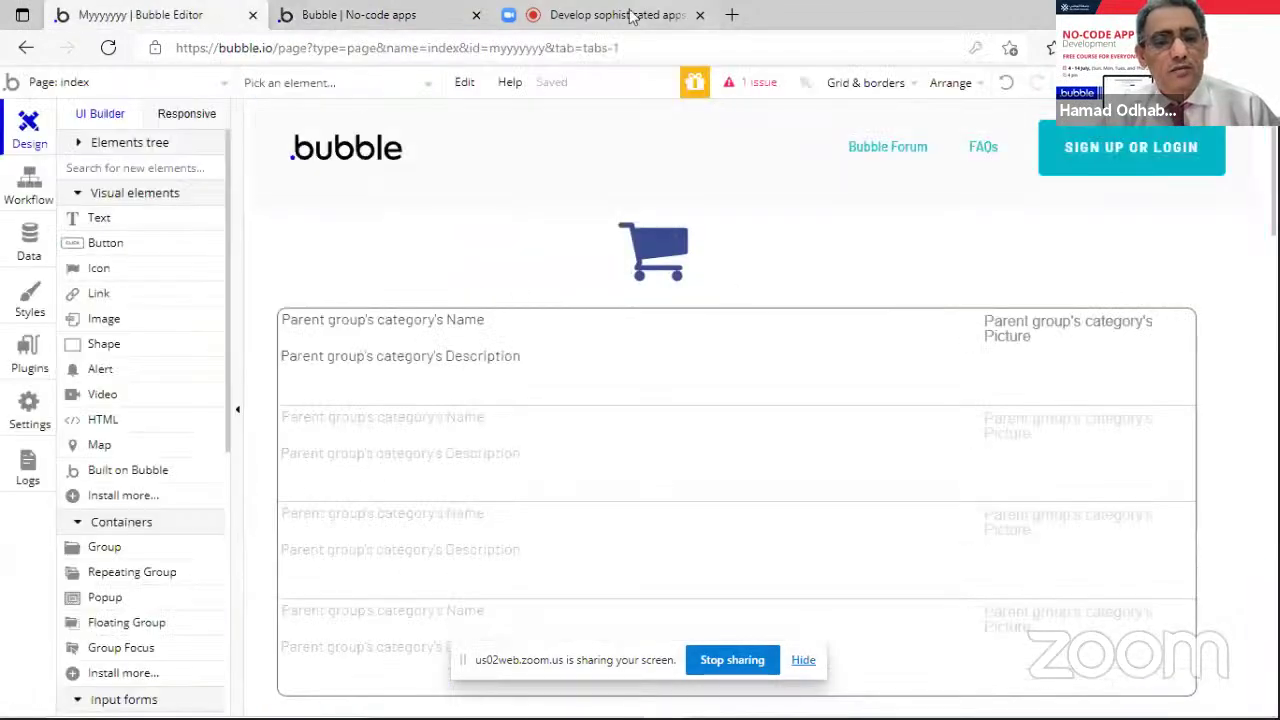
left_click(425, 8)
left_click(500, 205)
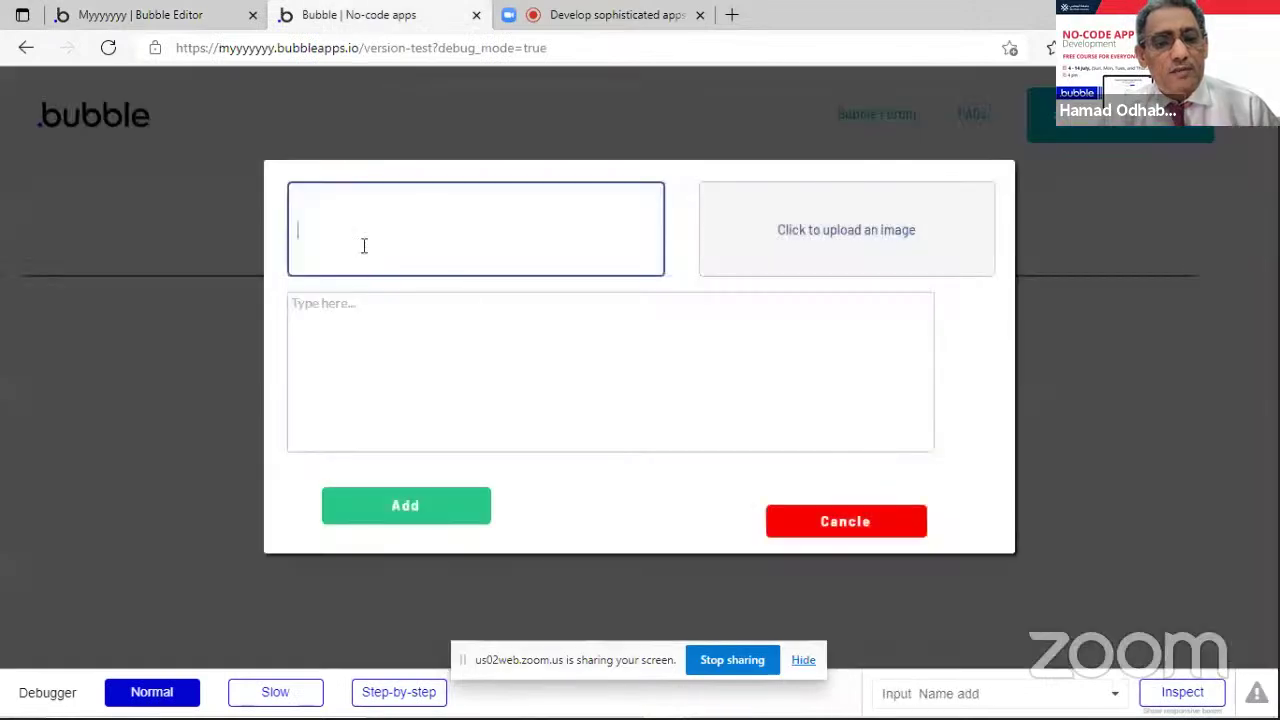
left_click(480, 391)
type("z z zc")
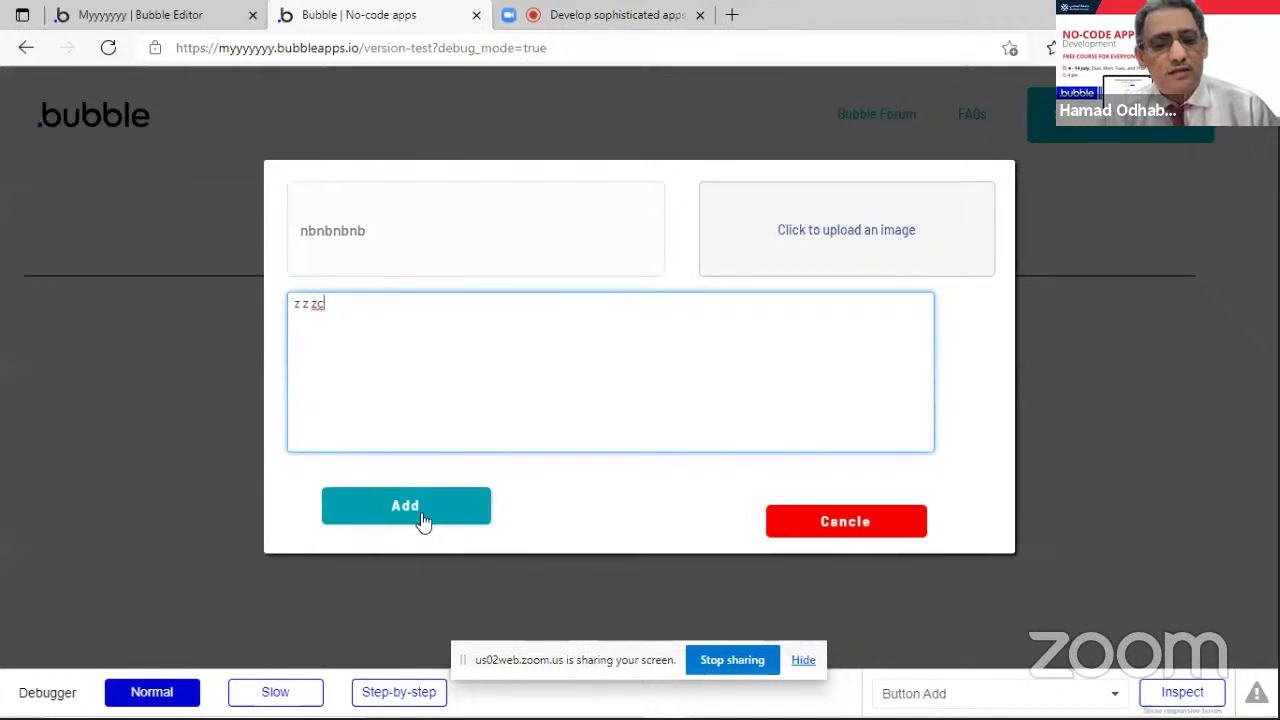
left_click(382, 520)
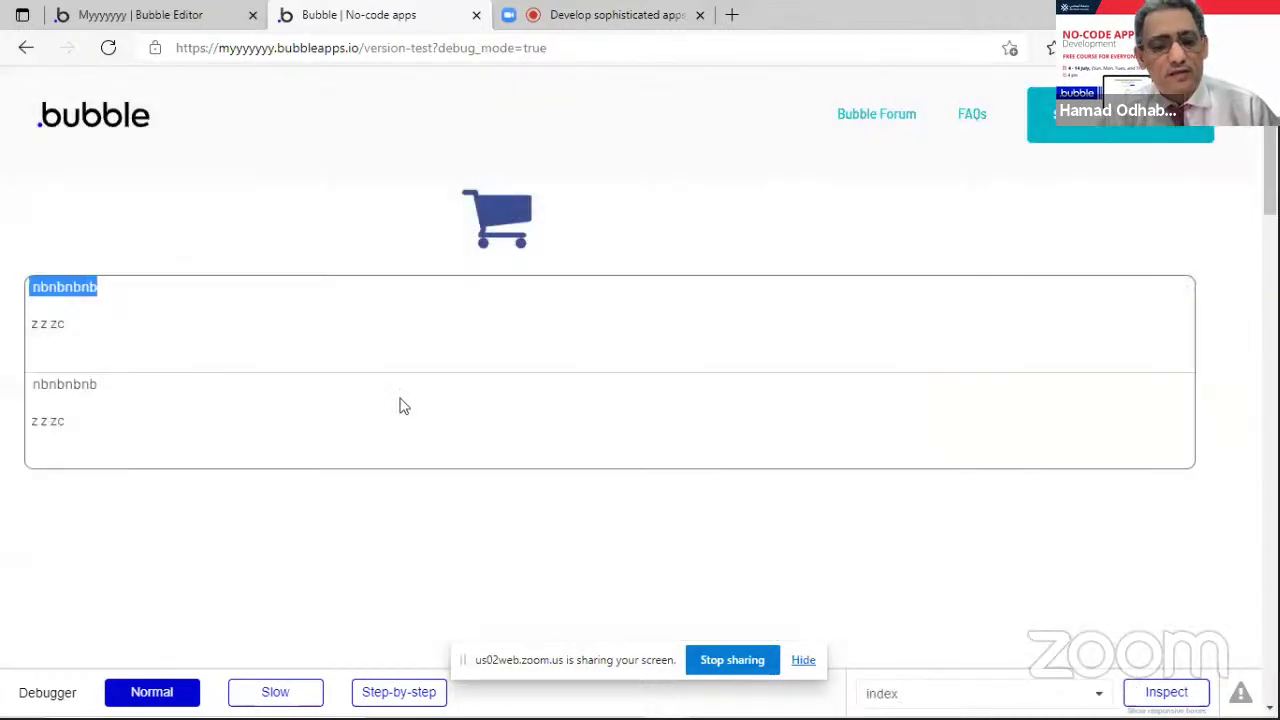
- Return to the Bubble editor and open the flagged text element on the product page from the issue list
left_click(140, 15)
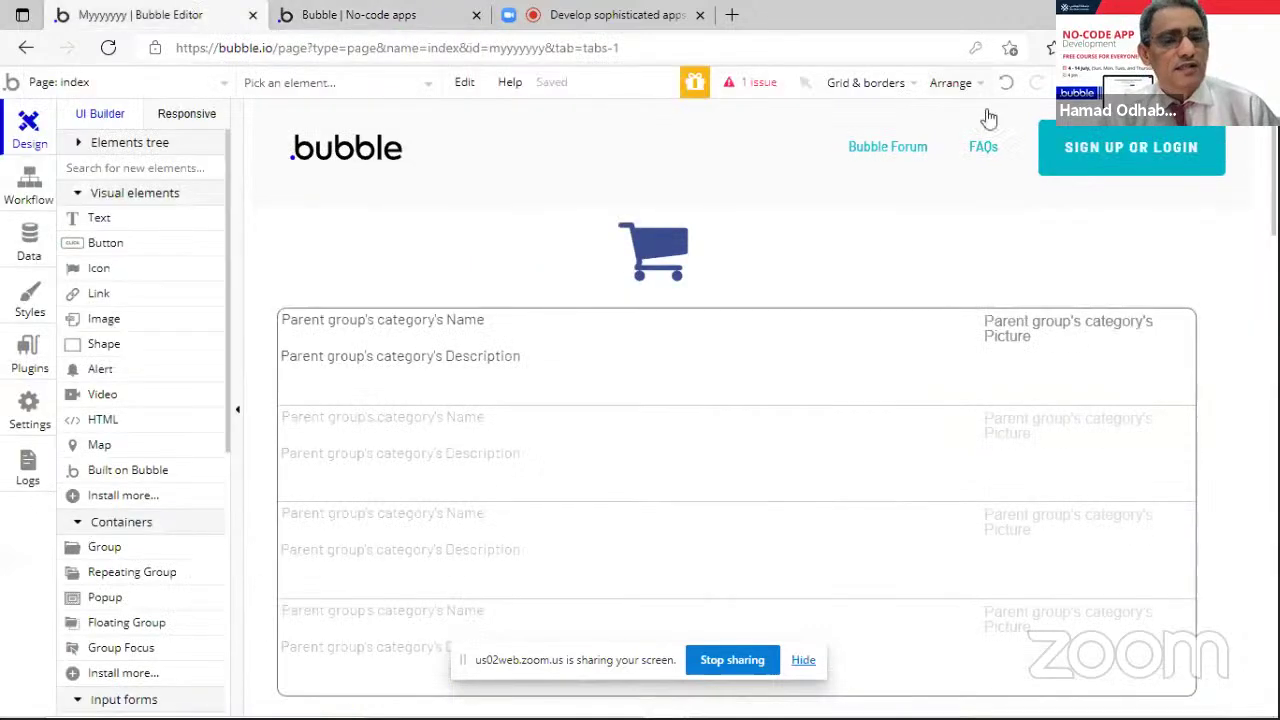
left_click(735, 83)
left_click(263, 313)
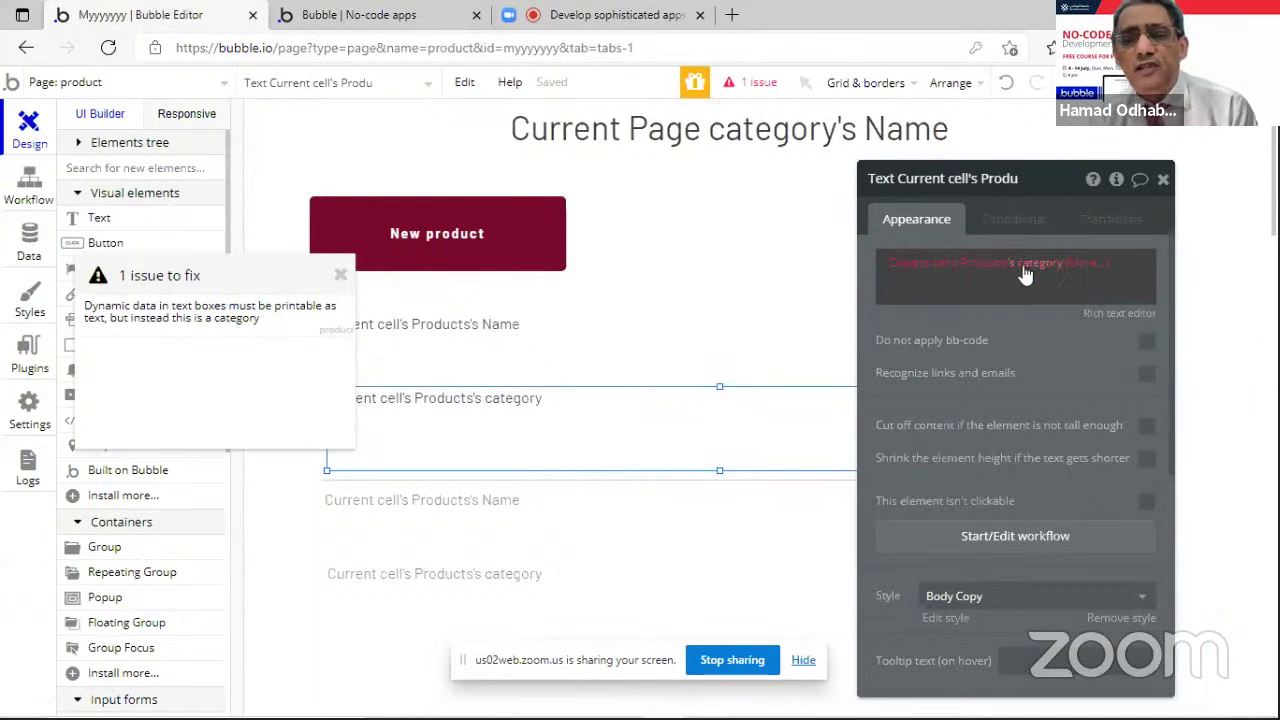
- Set the flagged text's dynamic expression to Current cell's Products's category's Name
left_click(940, 263)
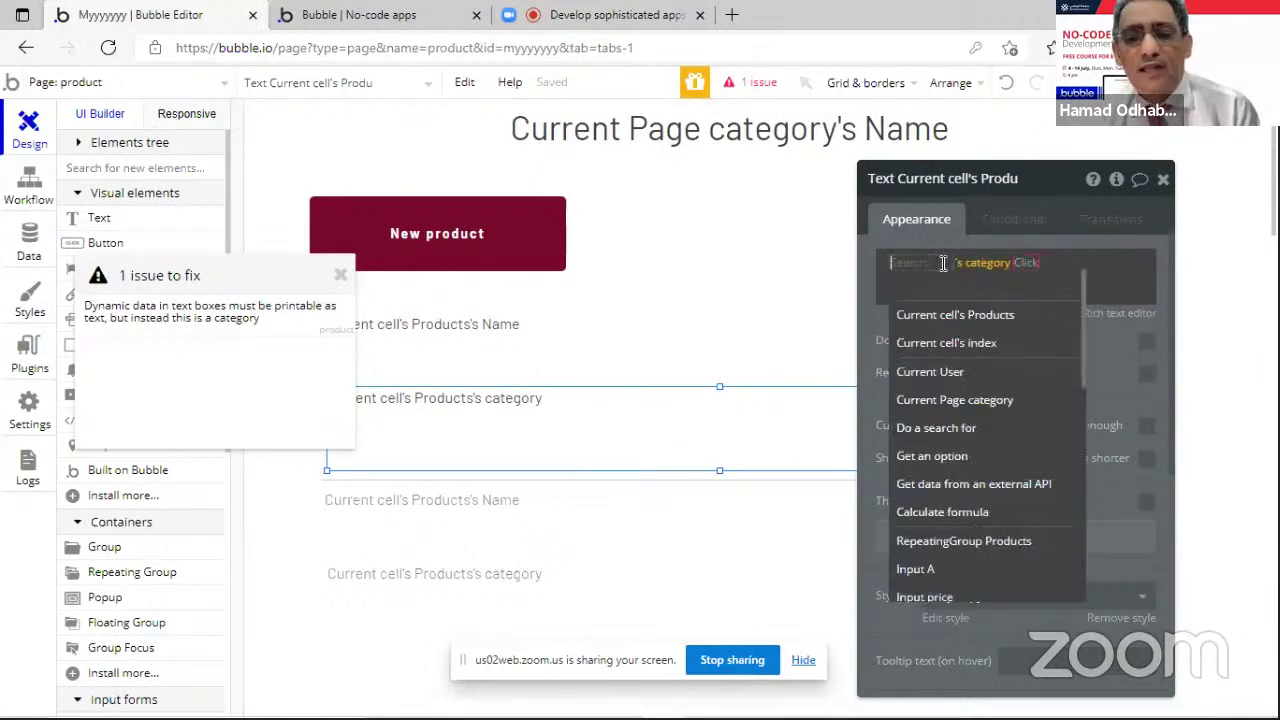
left_click(1013, 322)
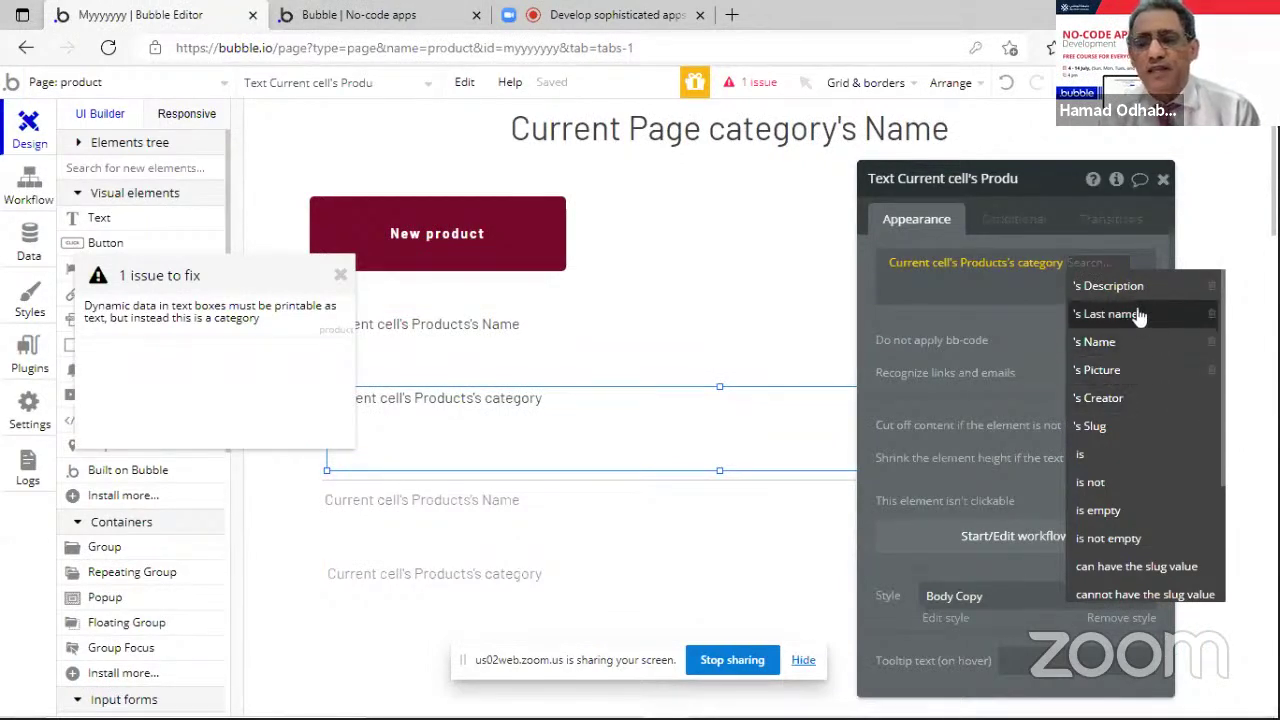
left_click(702, 342)
left_click(691, 422)
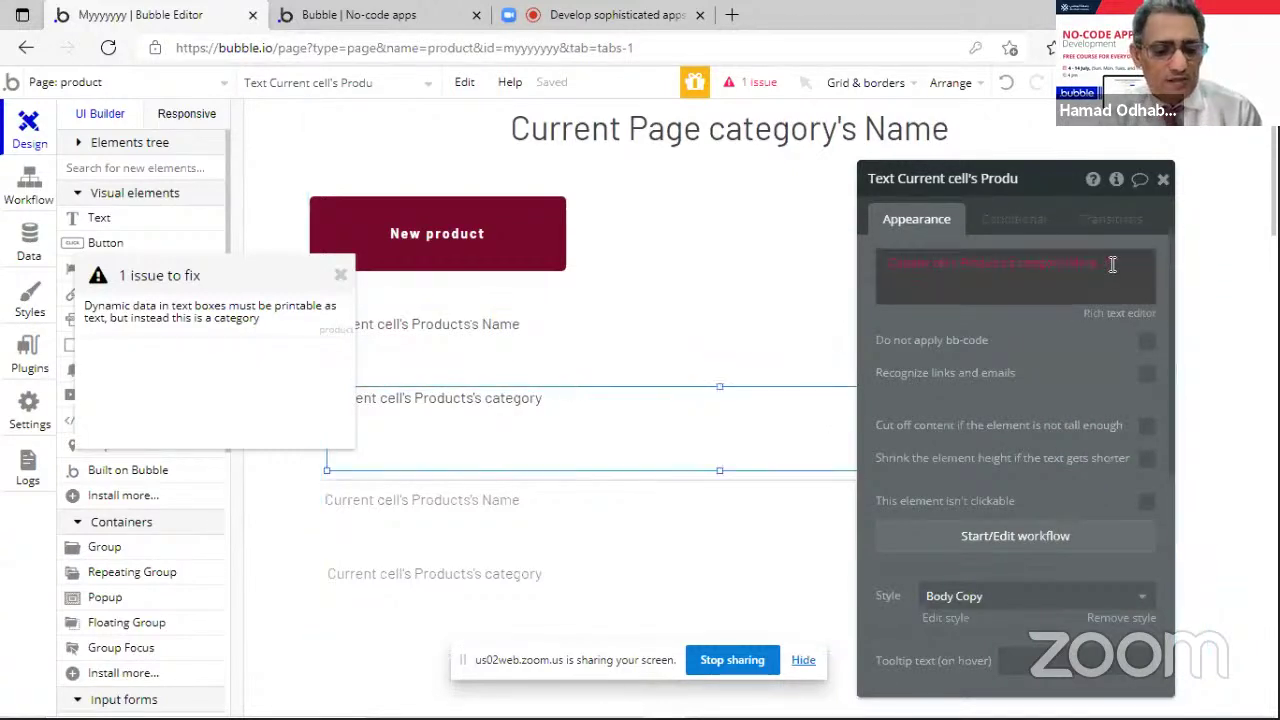
left_click(1069, 278)
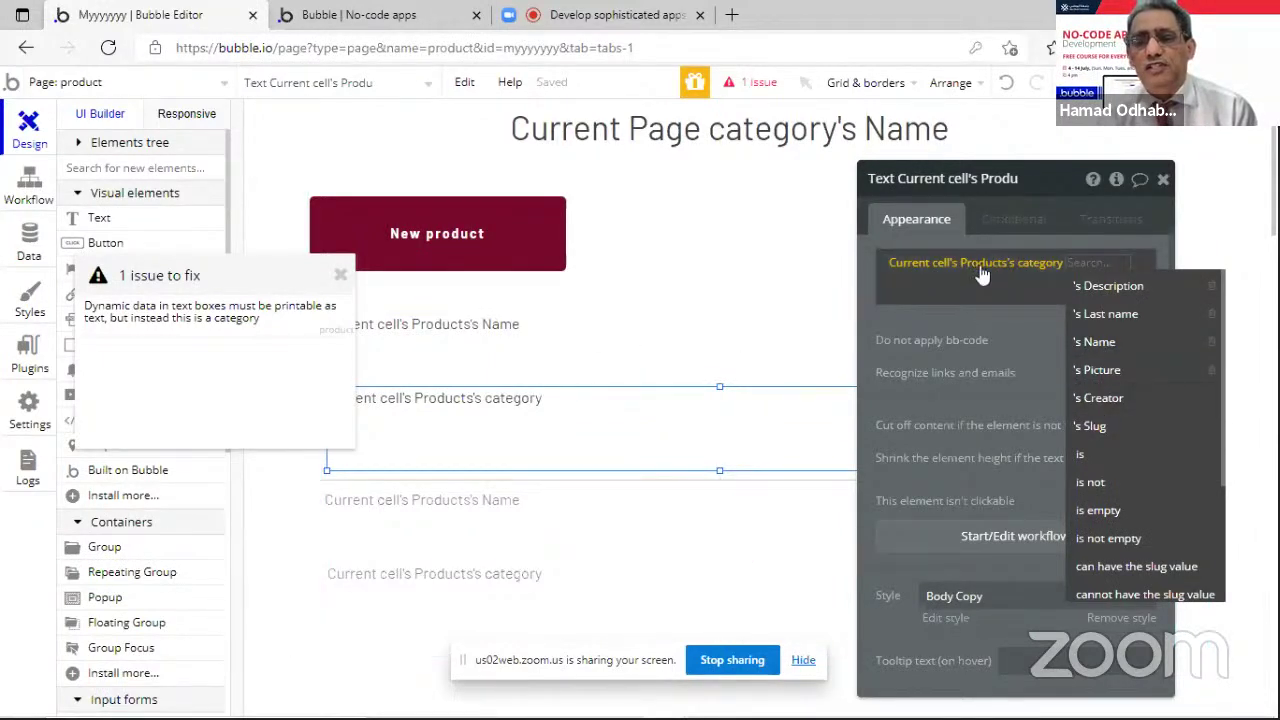
left_click(1120, 345)
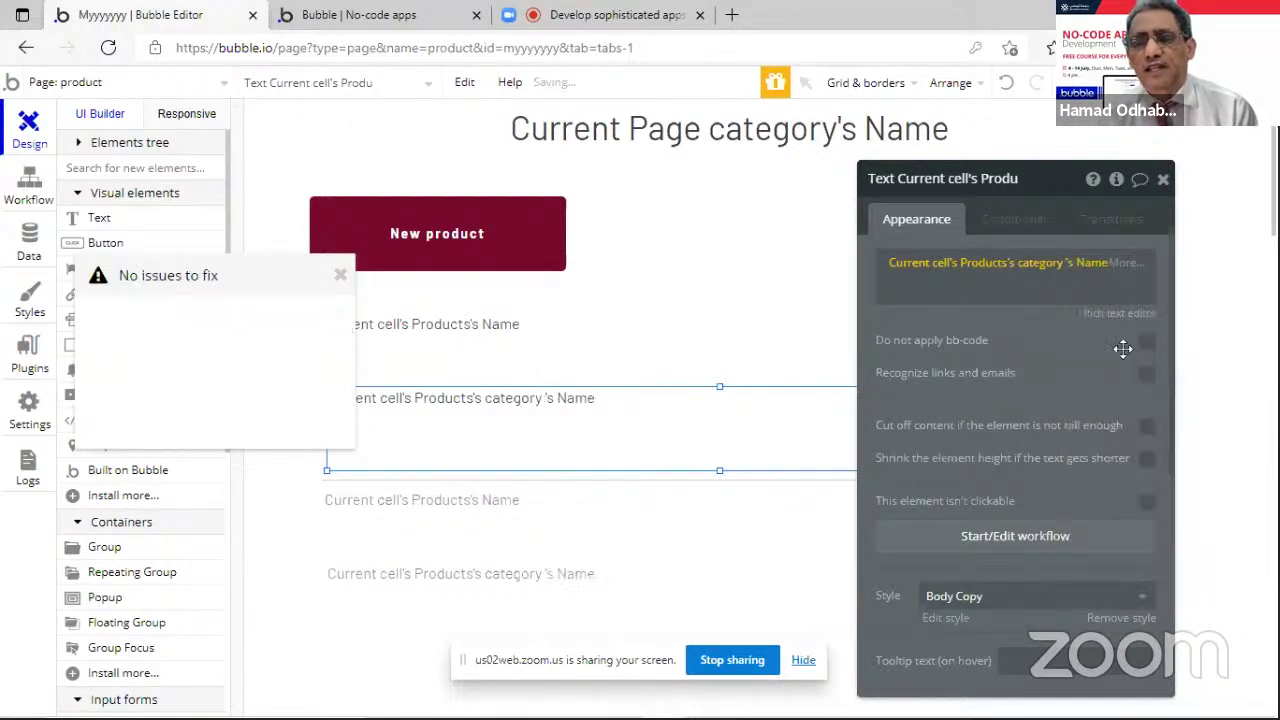
left_click(841, 423)
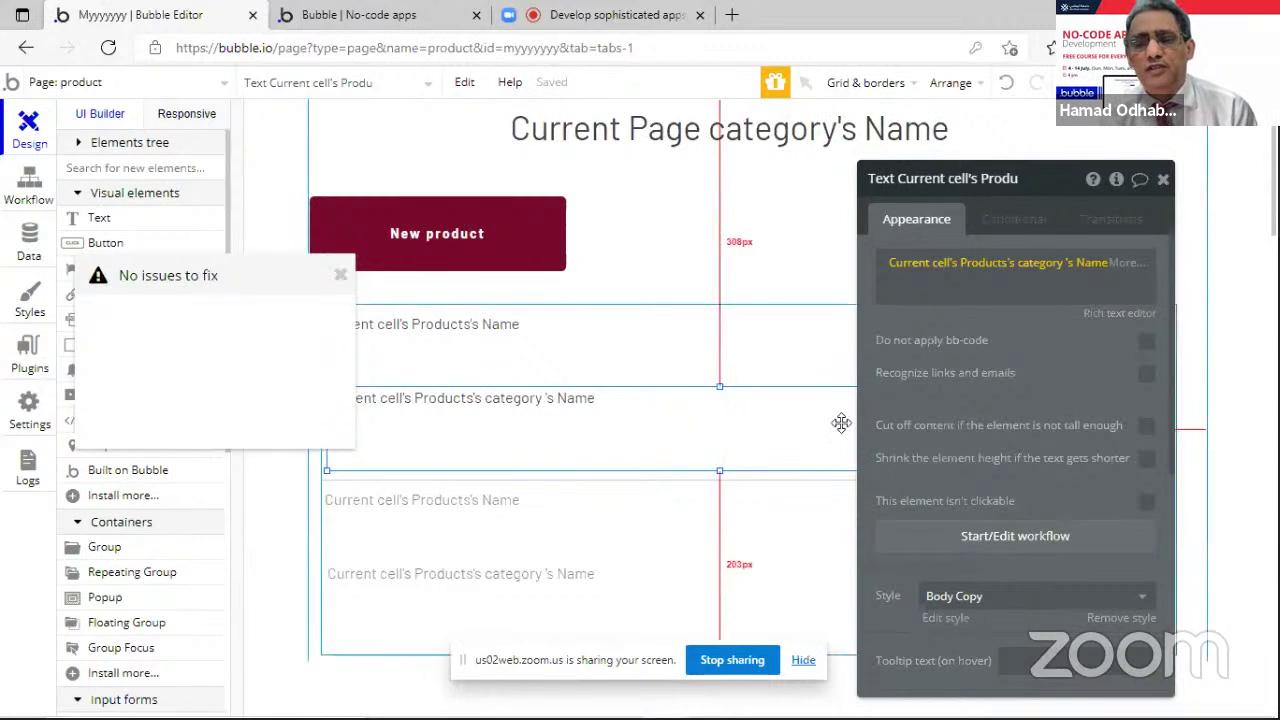
- Preview the product page, check its new-product form, and return to the Bubble editor
left_click(1213, 83)
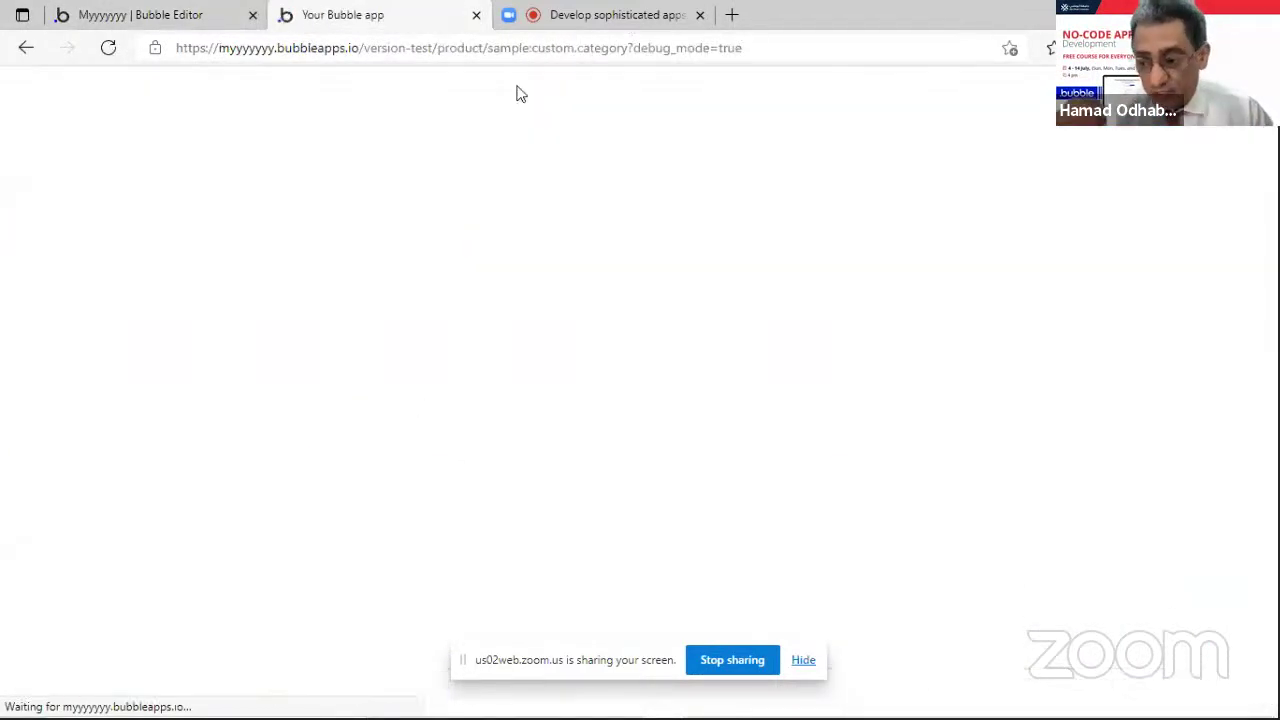
left_click(400, 182)
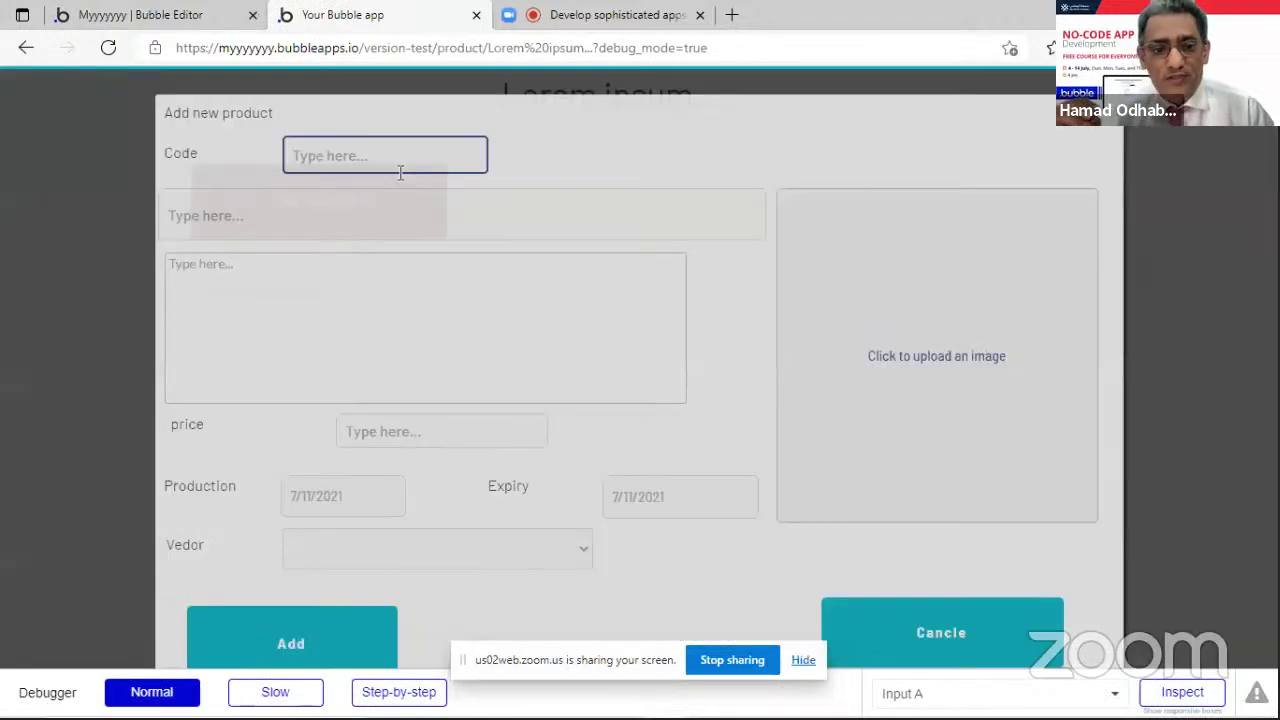
left_click(213, 12)
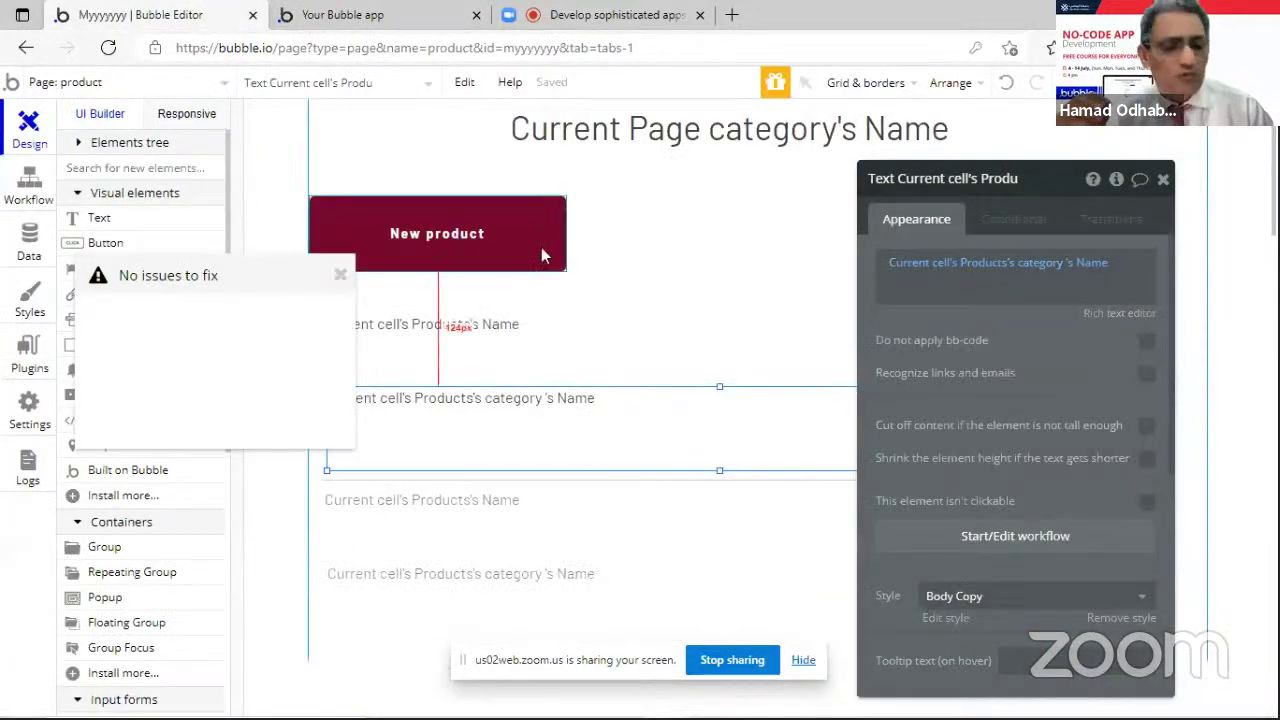
- Close the issue list, switch the editor to the index page, and open the shopping-cart icon's properties
left_click(287, 140)
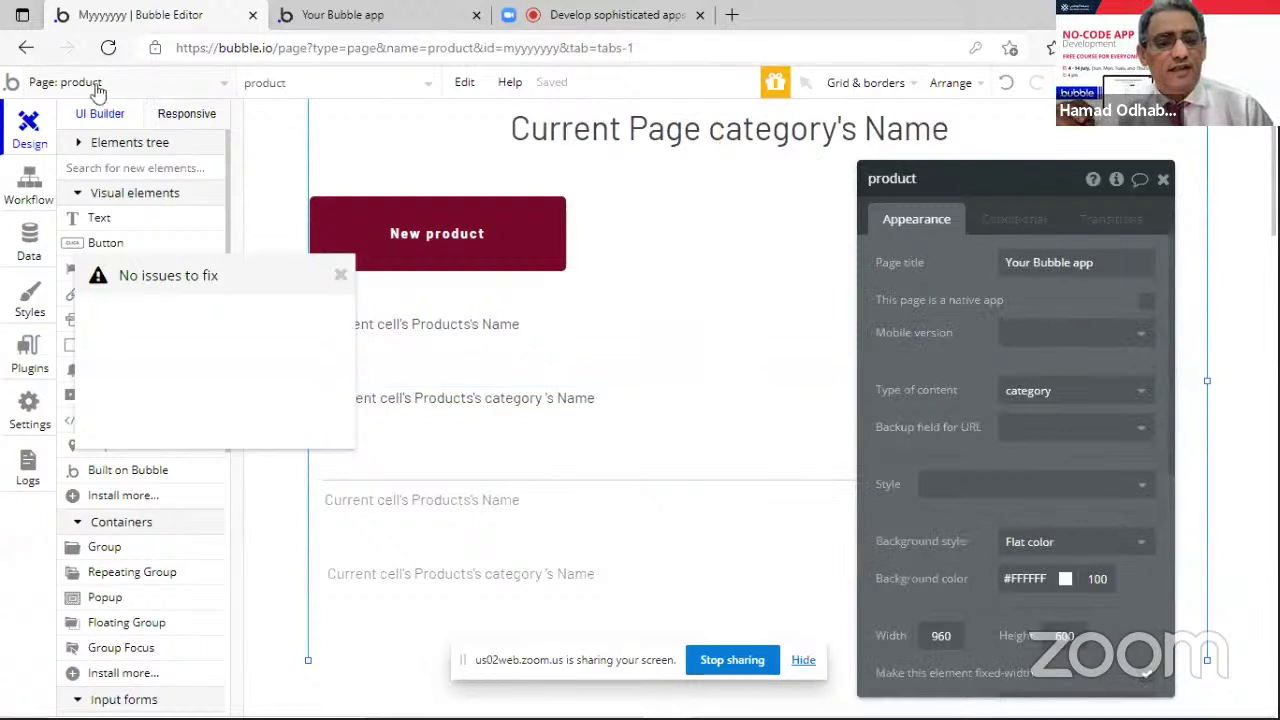
left_click(340, 276)
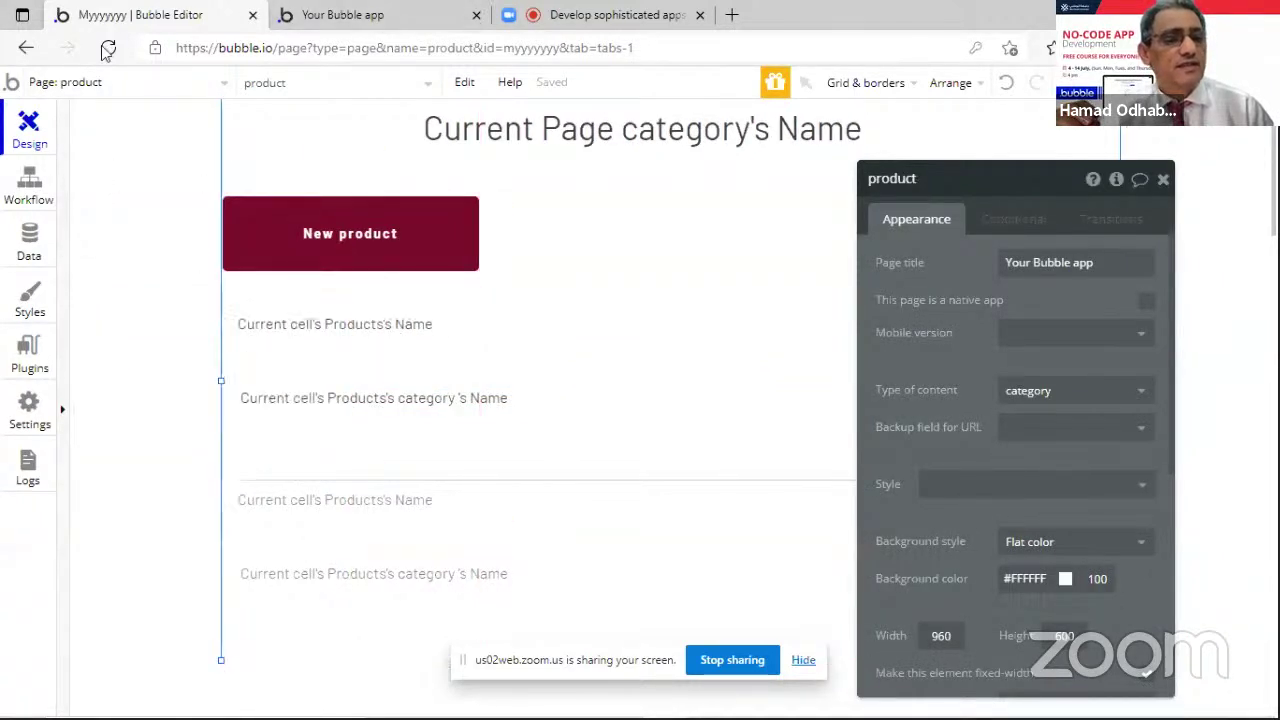
left_click(108, 84)
left_click(60, 146)
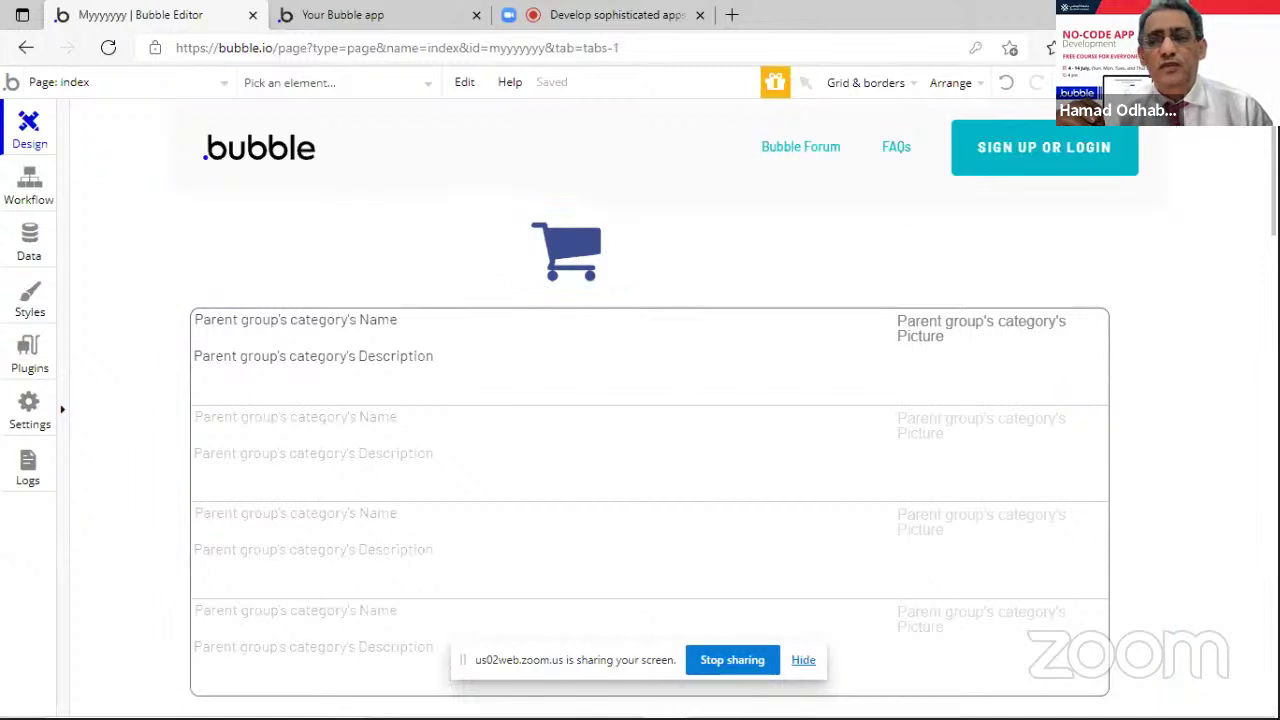
double_click(617, 251)
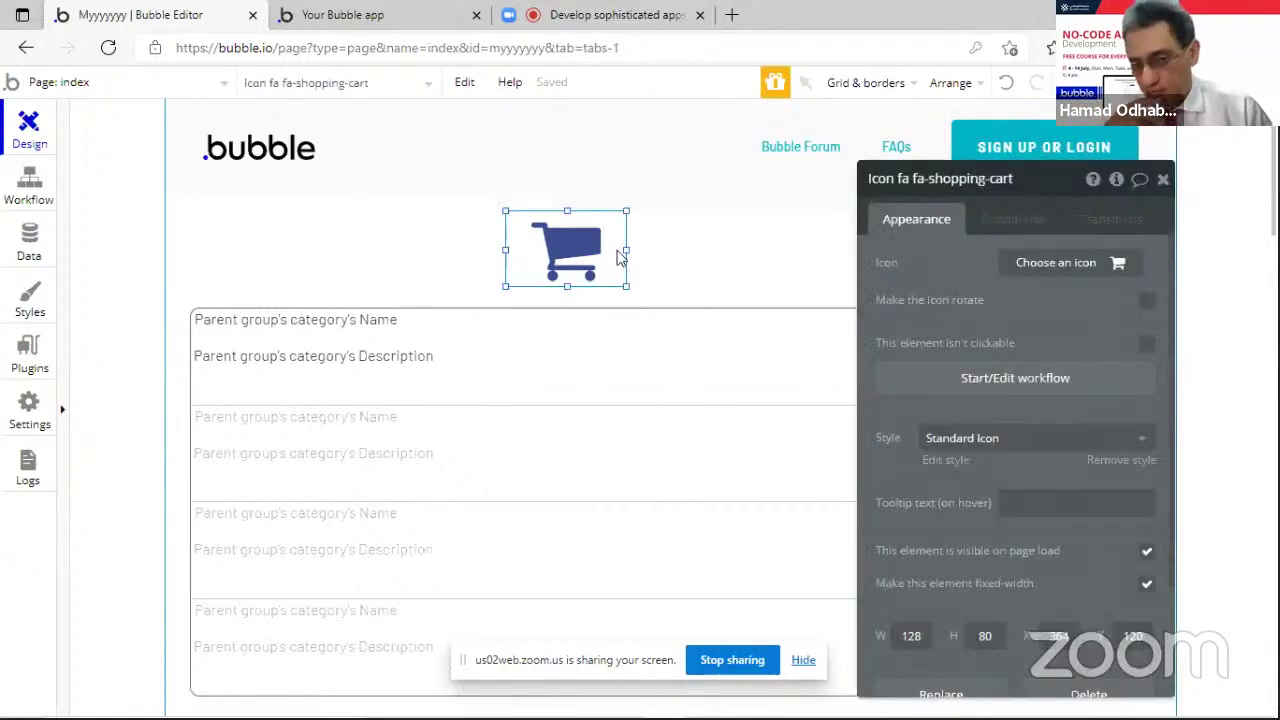
- Check the shopping-cart icon's add-category popup in the index page preview and return to the Bubble editor
left_click(362, 15)
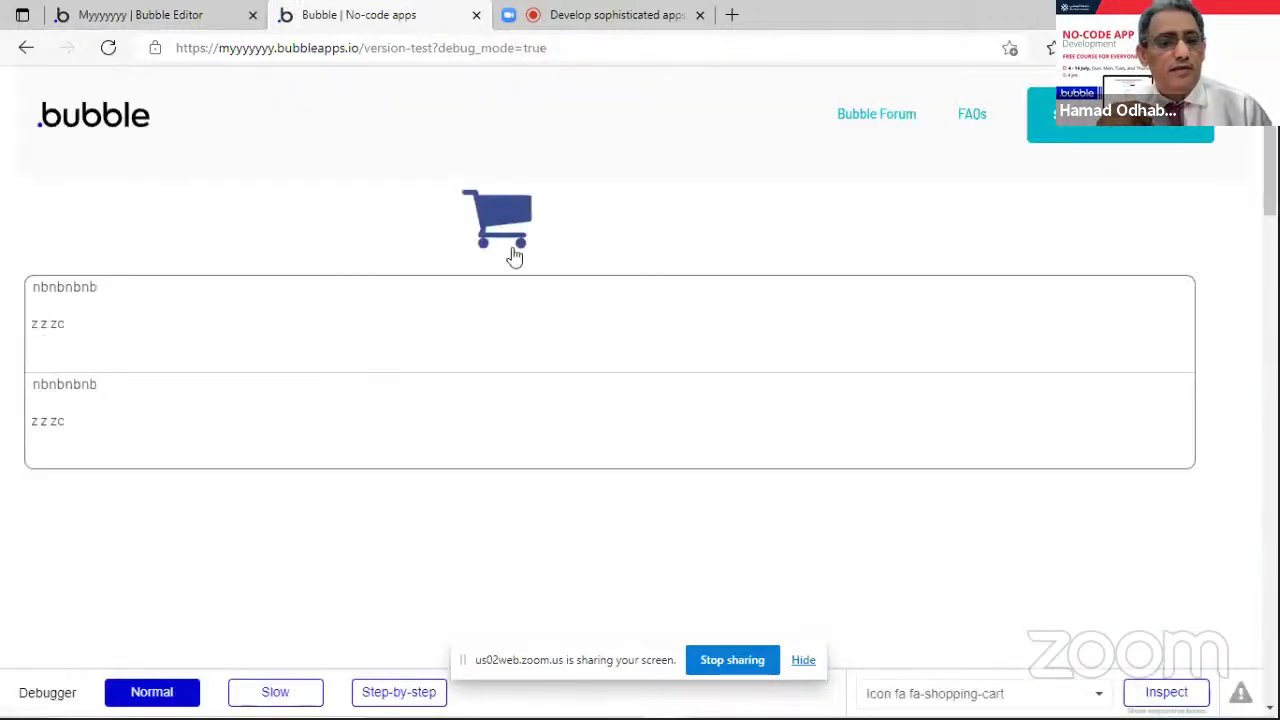
left_click(514, 257)
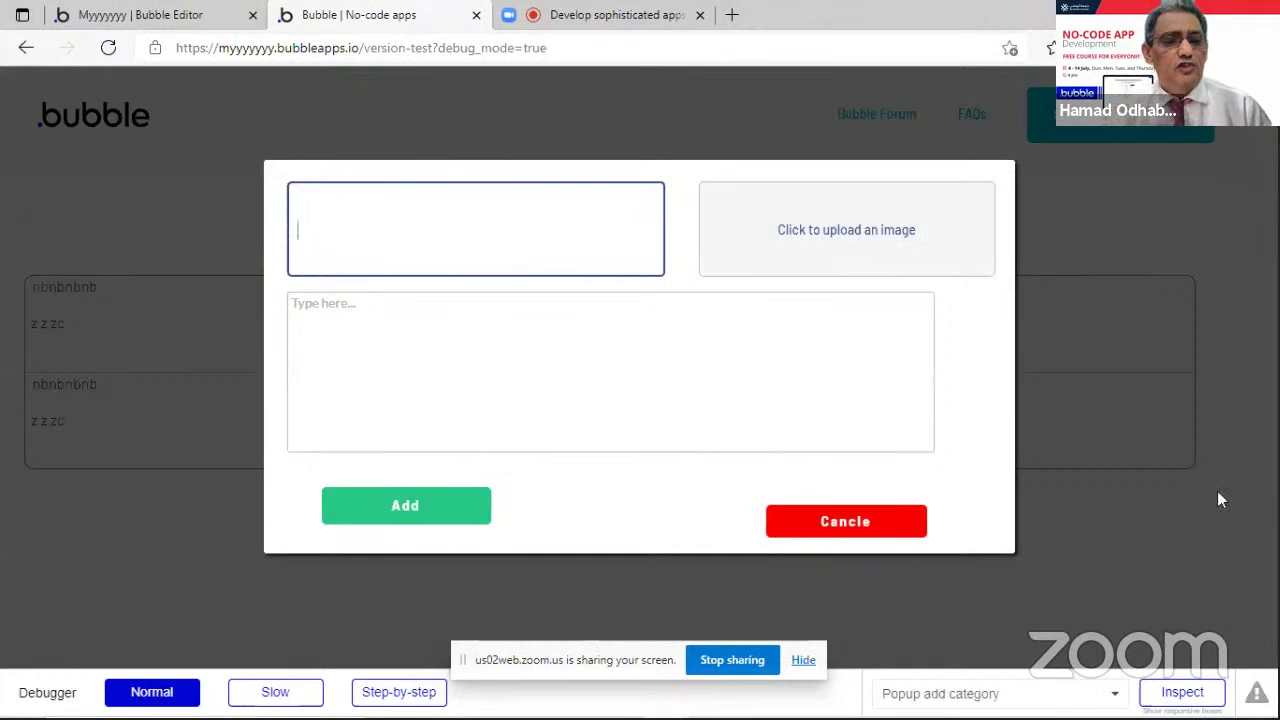
left_click(424, 588)
left_click(220, 14)
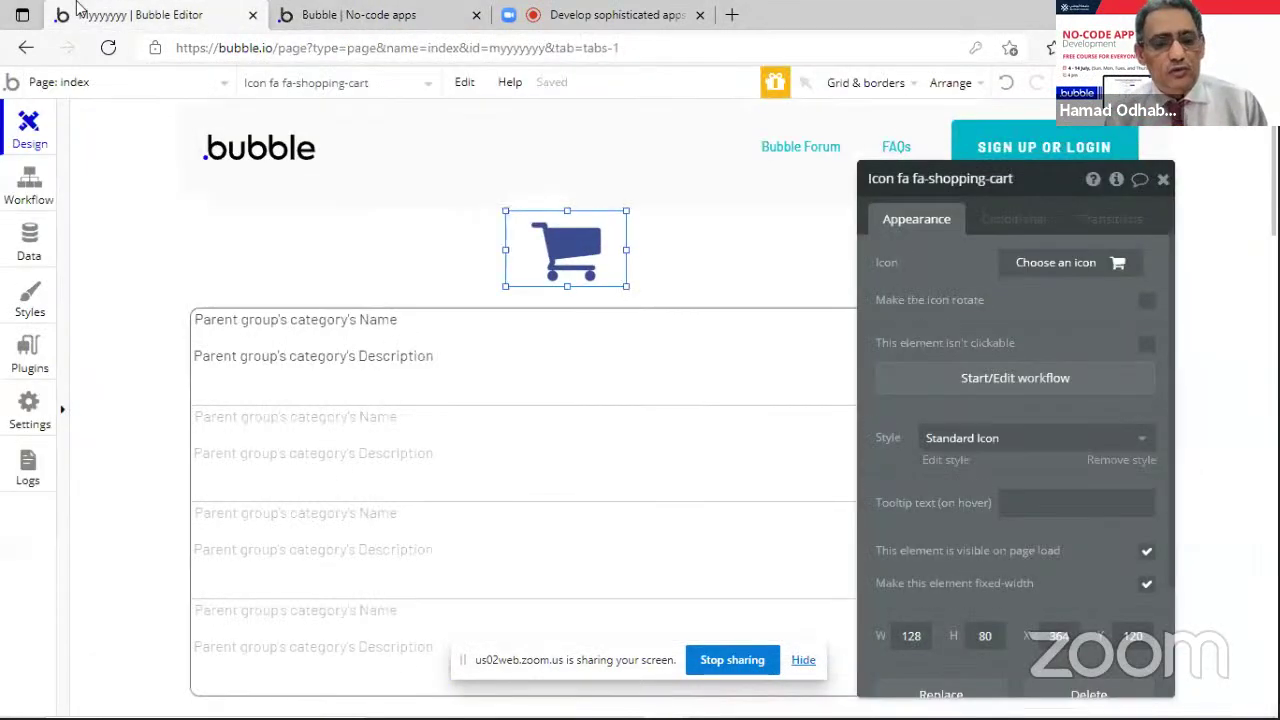
- Switch to the Zoom meeting, unmute the microphone, and return to the Bubble editor
left_click(537, 8)
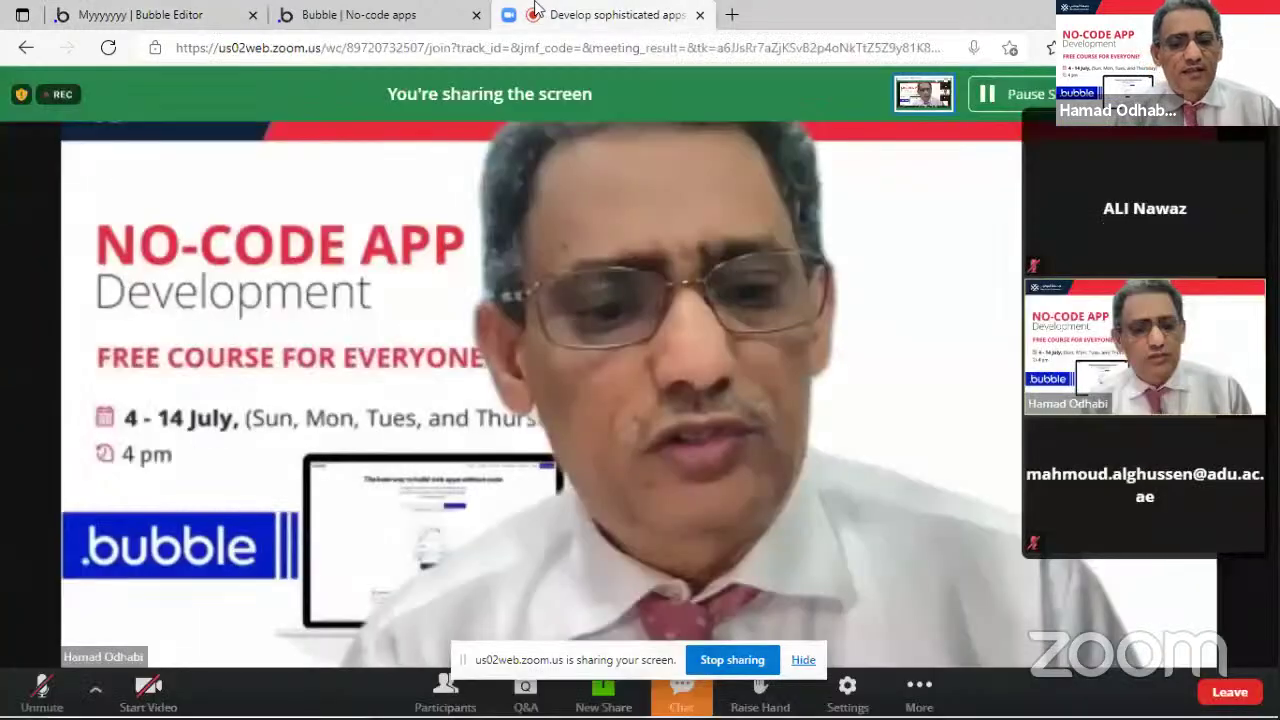
left_click(42, 688)
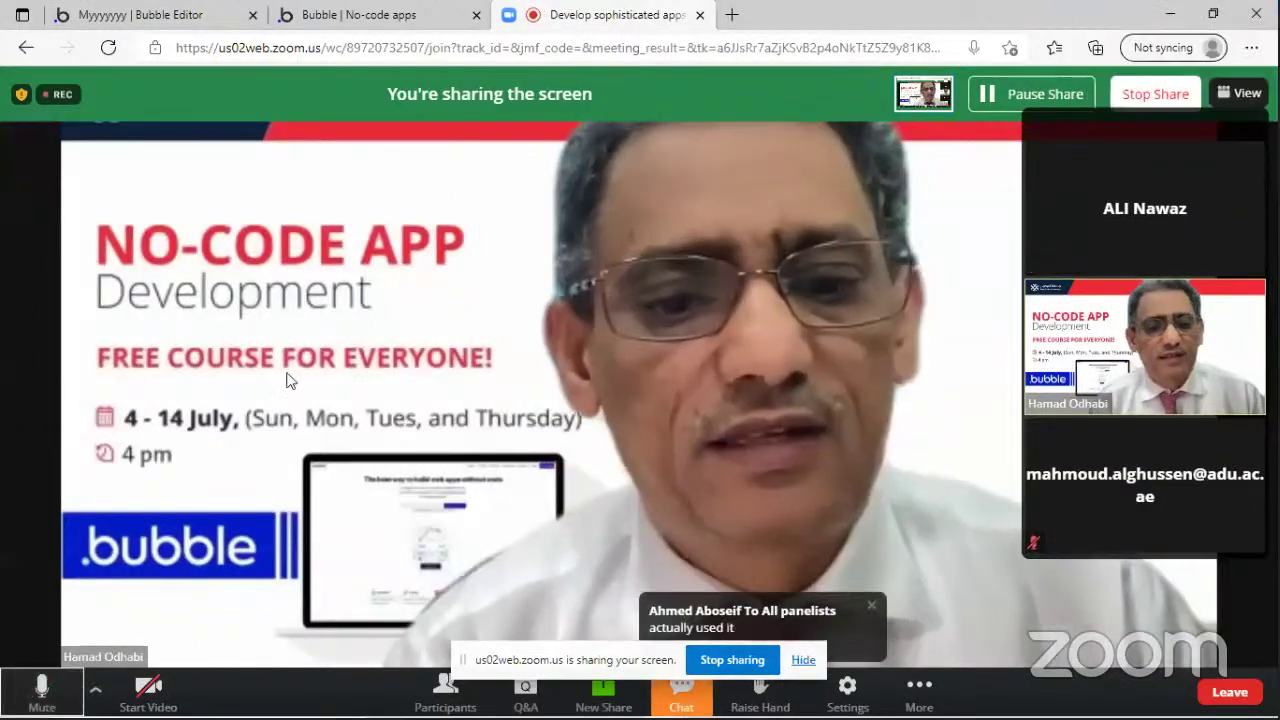
left_click(120, 10)
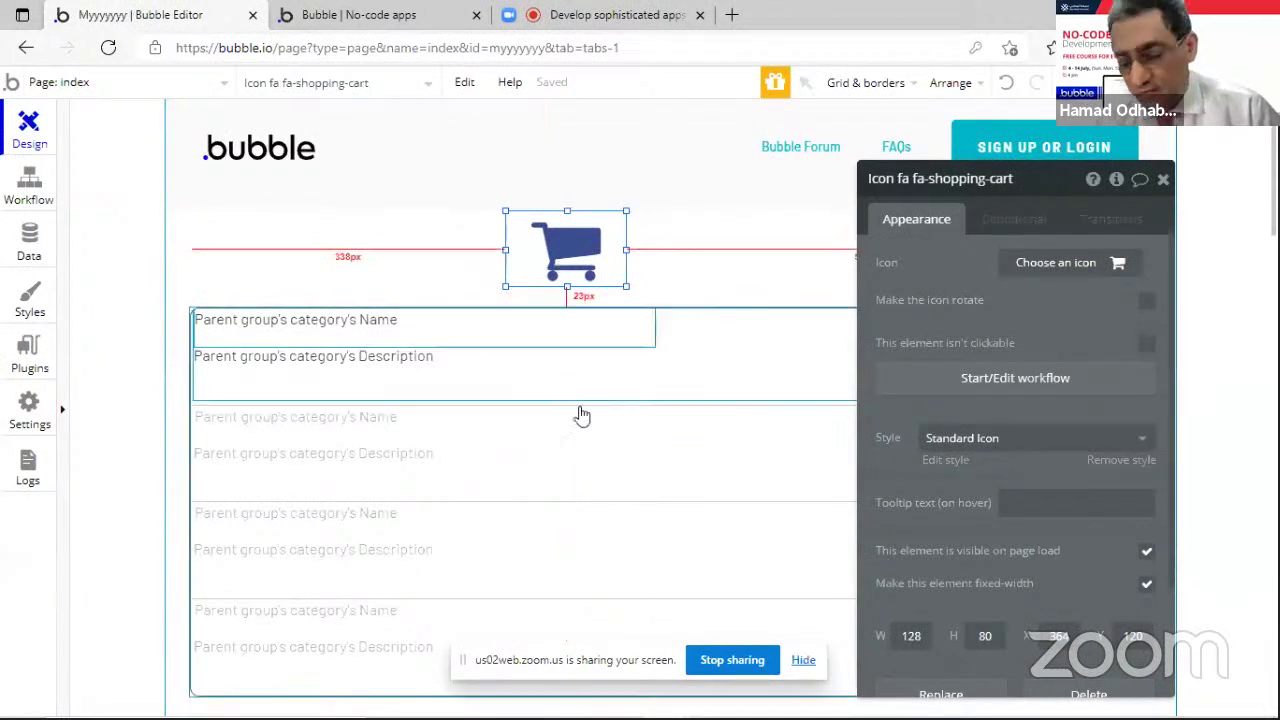
- Switch to the app preview and add a category with its name, description and image left blank
left_click(380, 14)
left_click(113, 10)
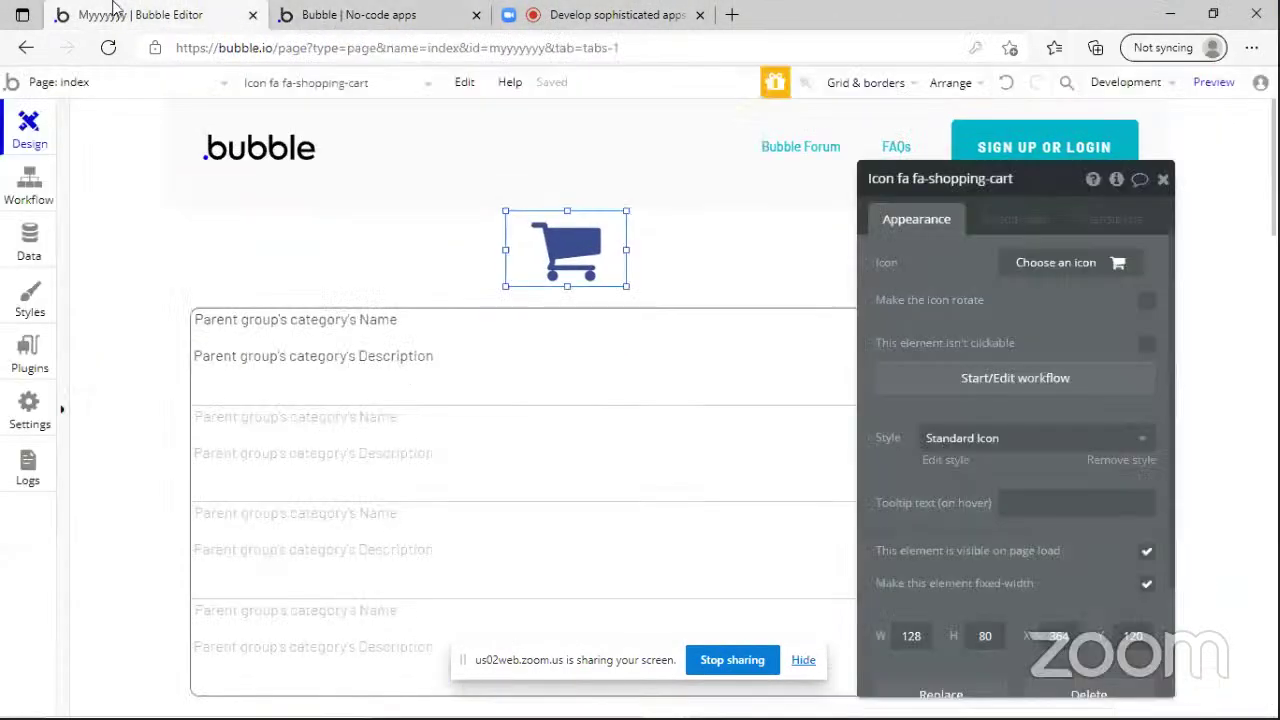
left_click(350, 14)
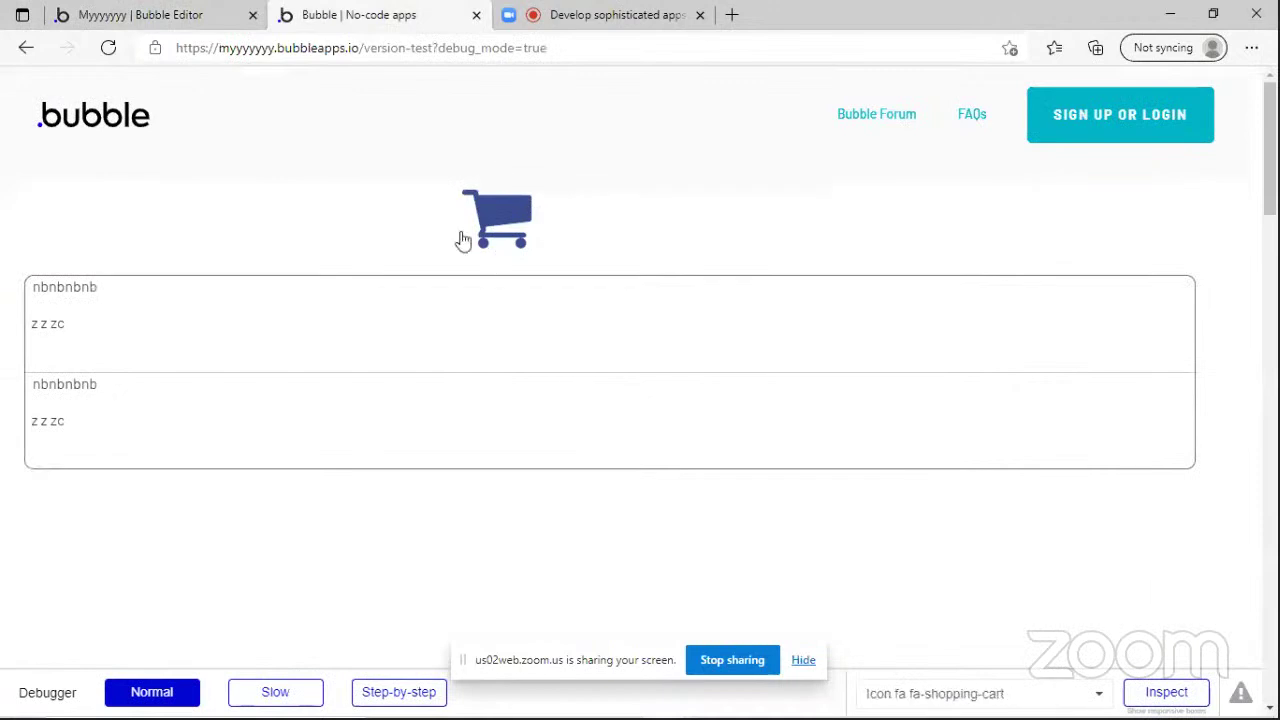
left_click(463, 241)
left_click(462, 516)
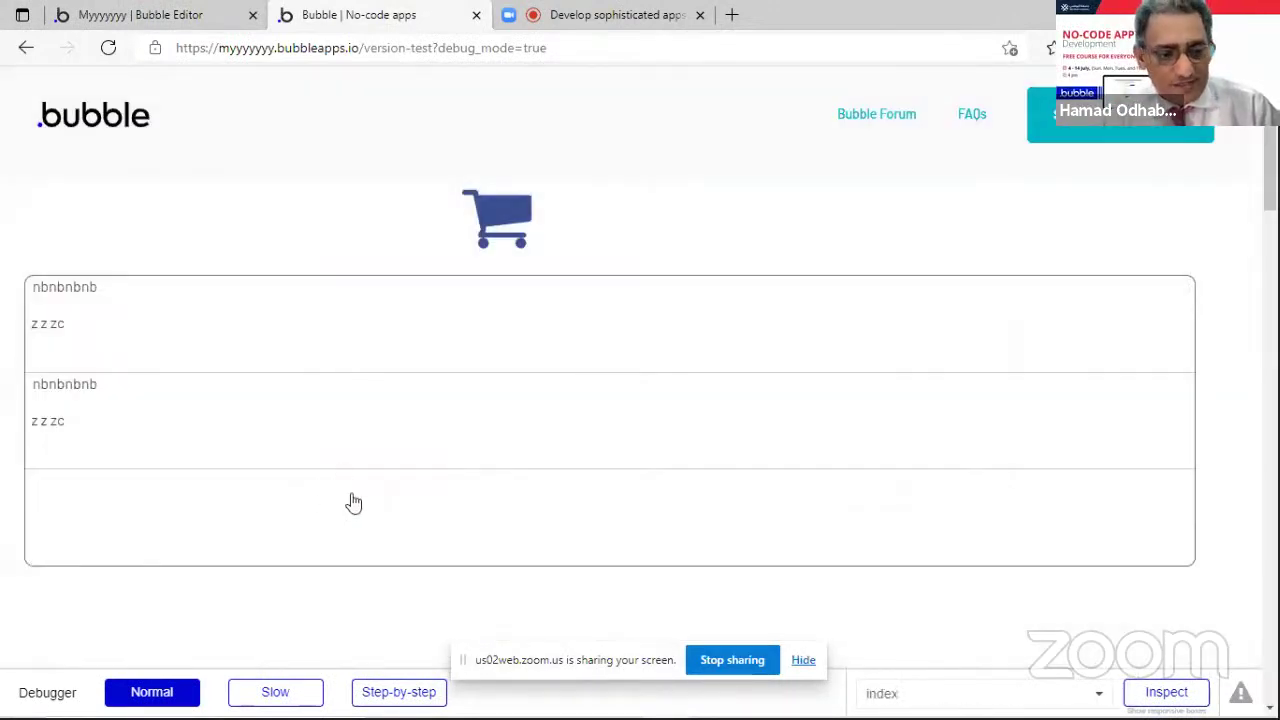
- Check the blank category row and the add-category popup in the preview, and return to the Bubble editor
right_click(354, 503)
left_click(290, 510)
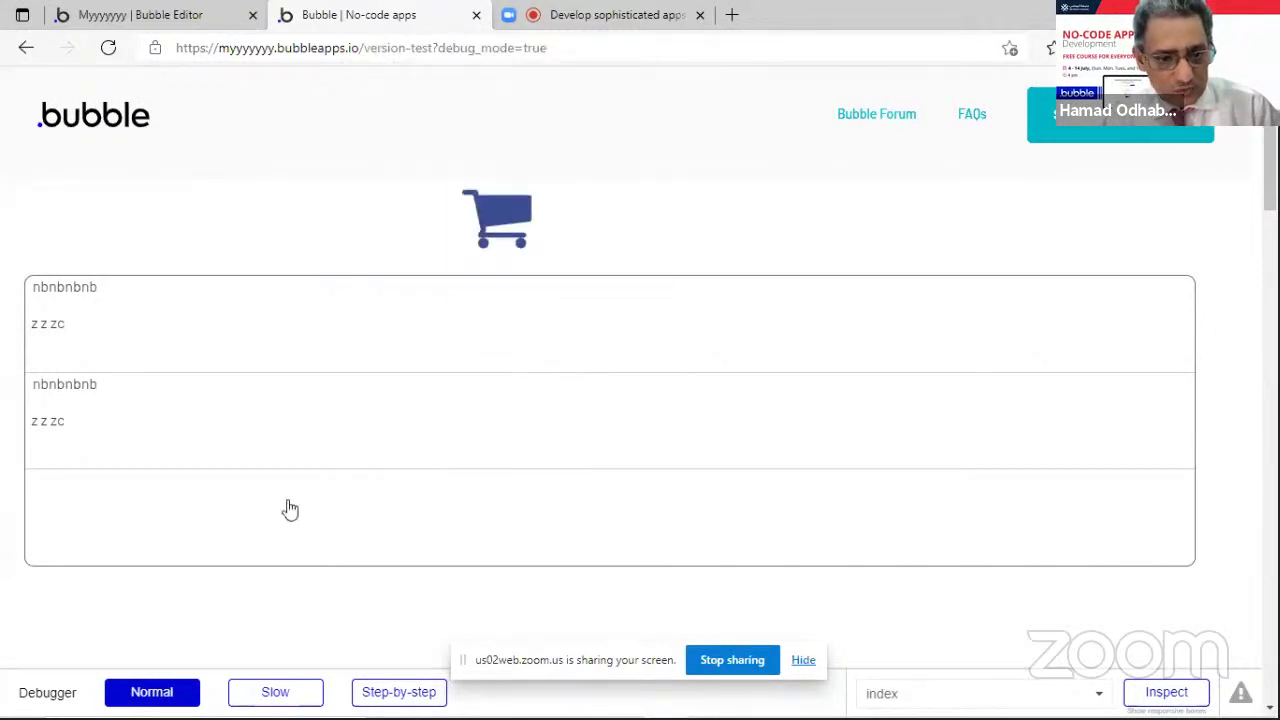
left_click(480, 245)
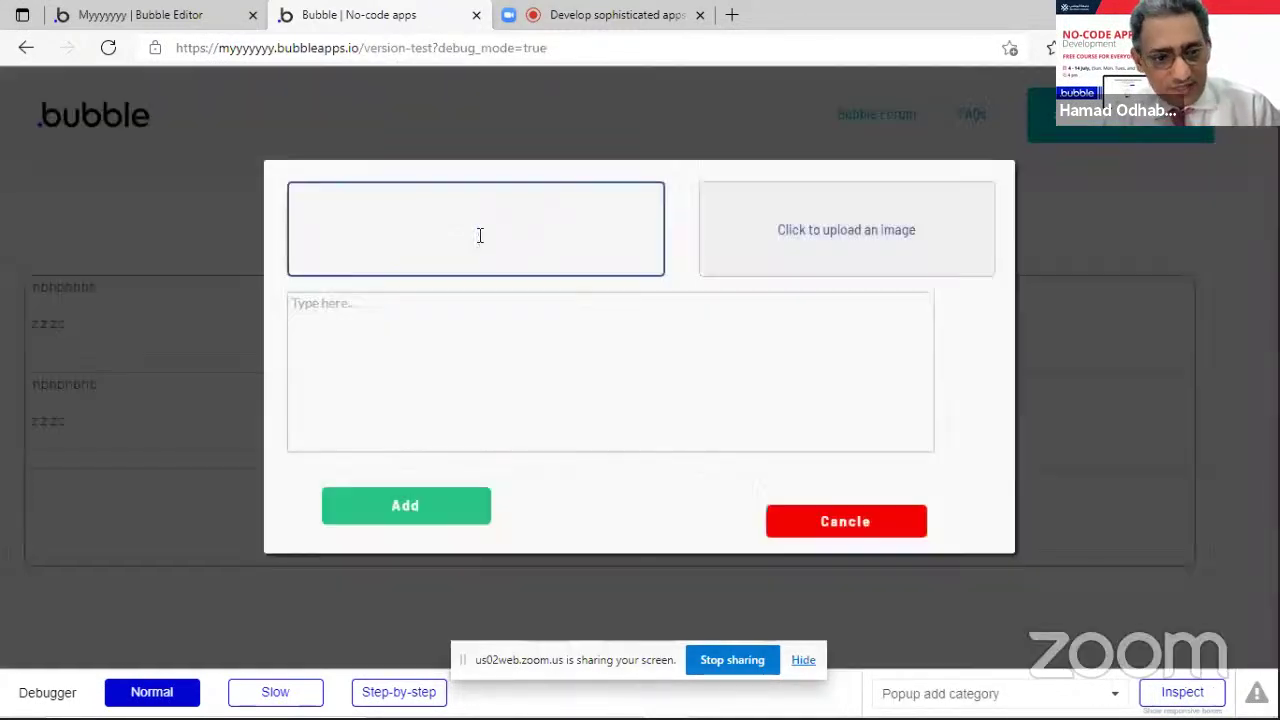
left_click(219, 494)
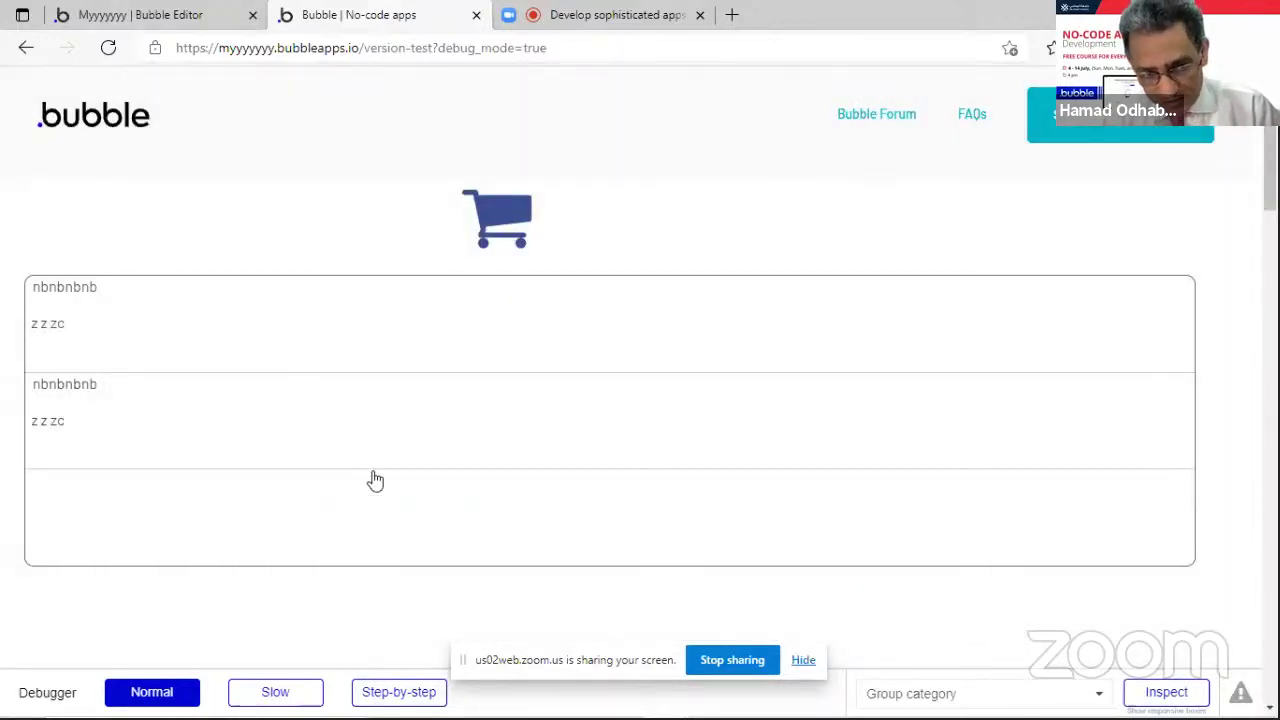
left_click(83, 10)
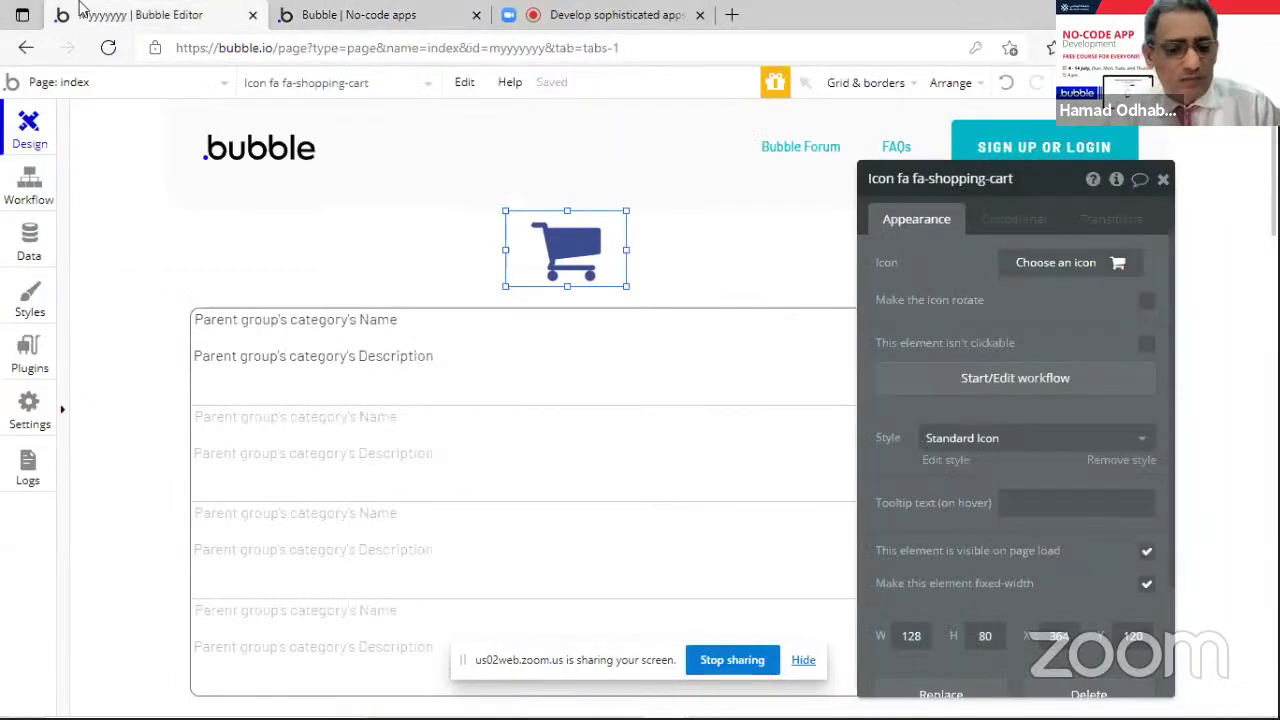
left_click(322, 10)
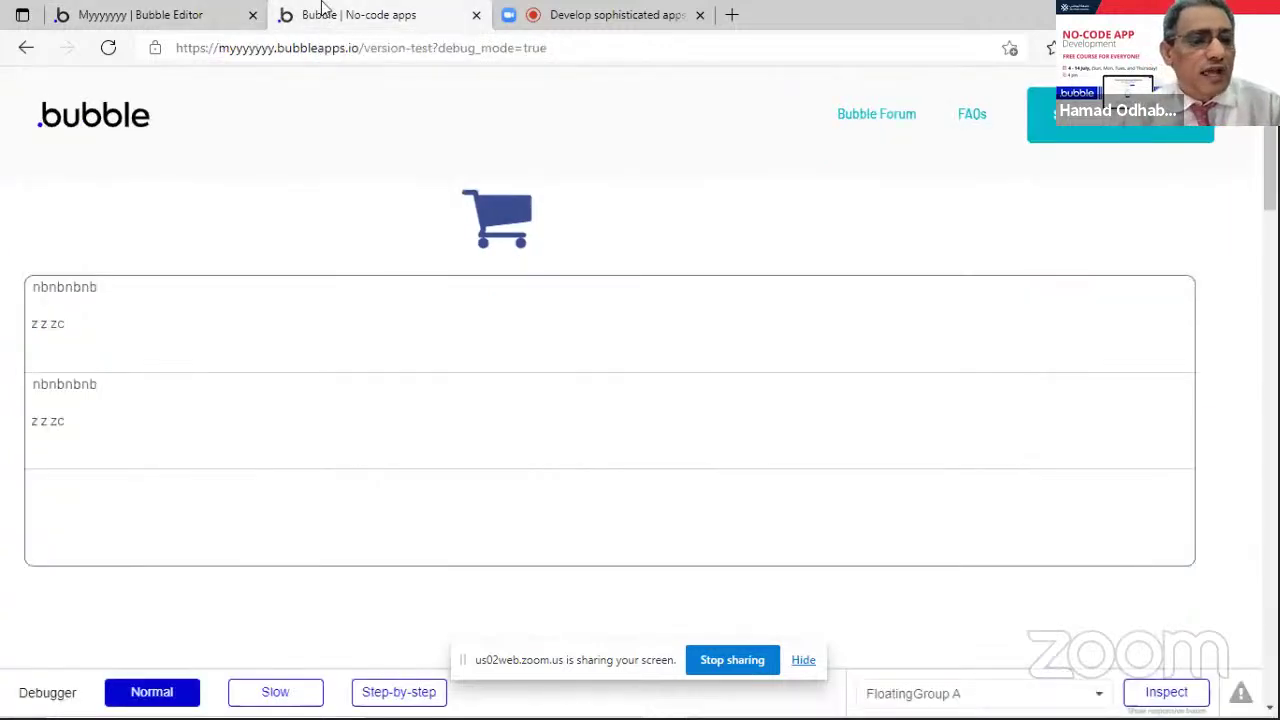
left_click(224, 9)
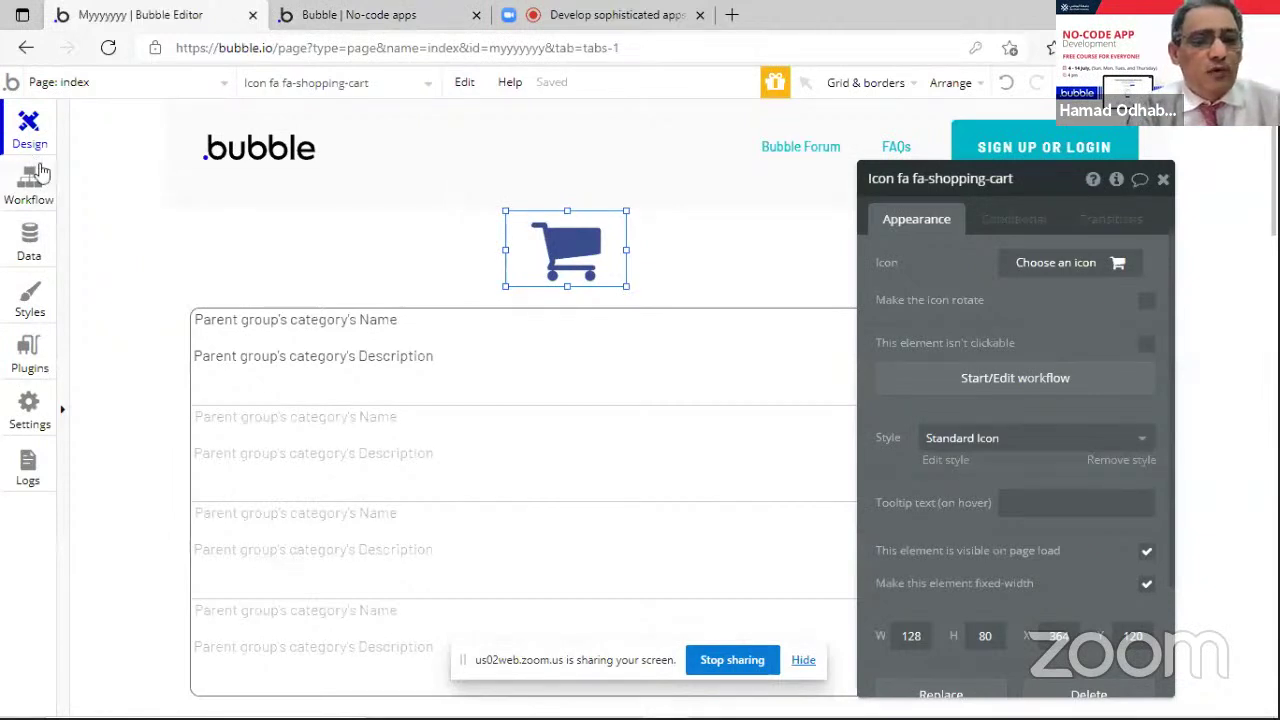
- Create a click workflow for the category name text in the repeating group's first cell and add a Go to page action
left_click(451, 327)
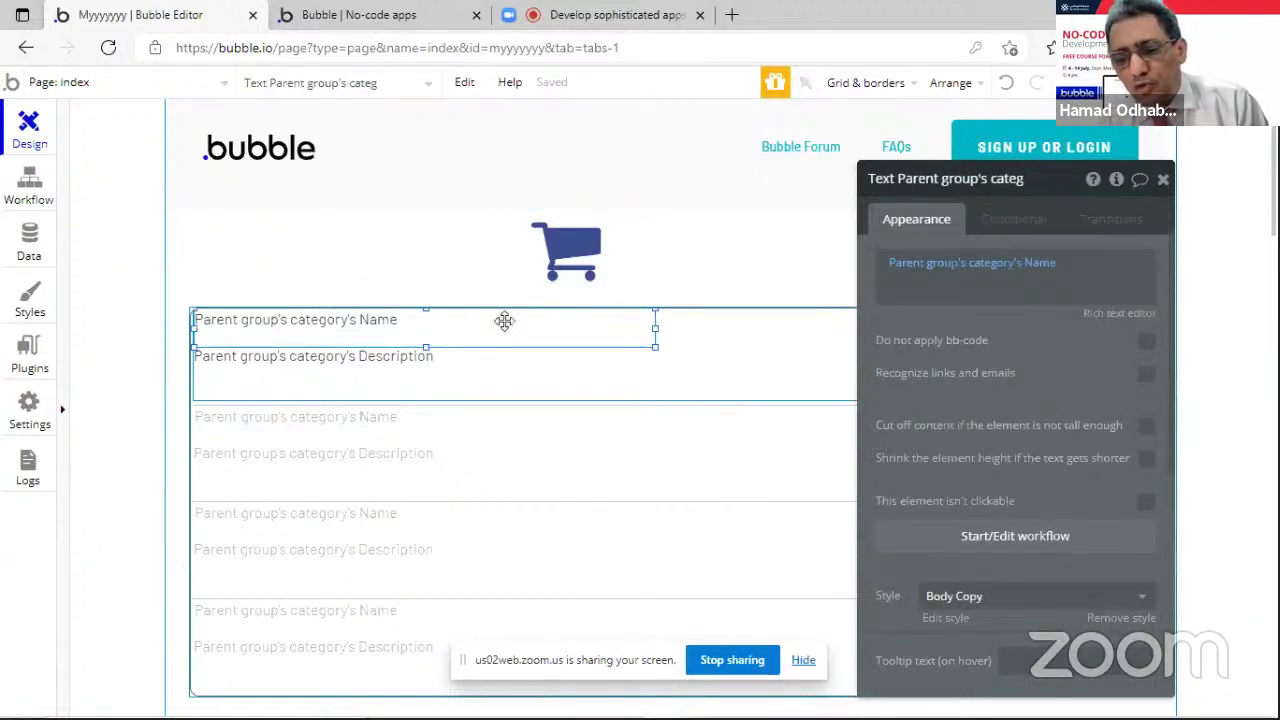
left_click(977, 535)
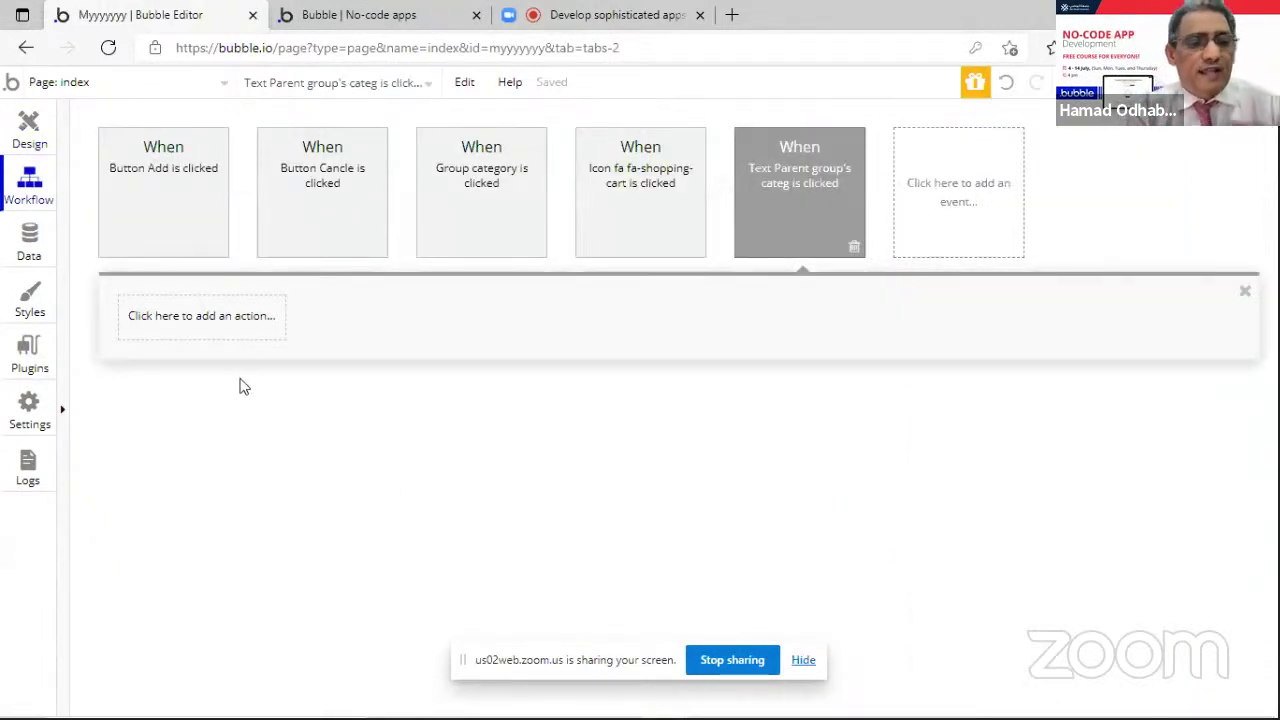
left_click(255, 340)
mouse_move(205, 457)
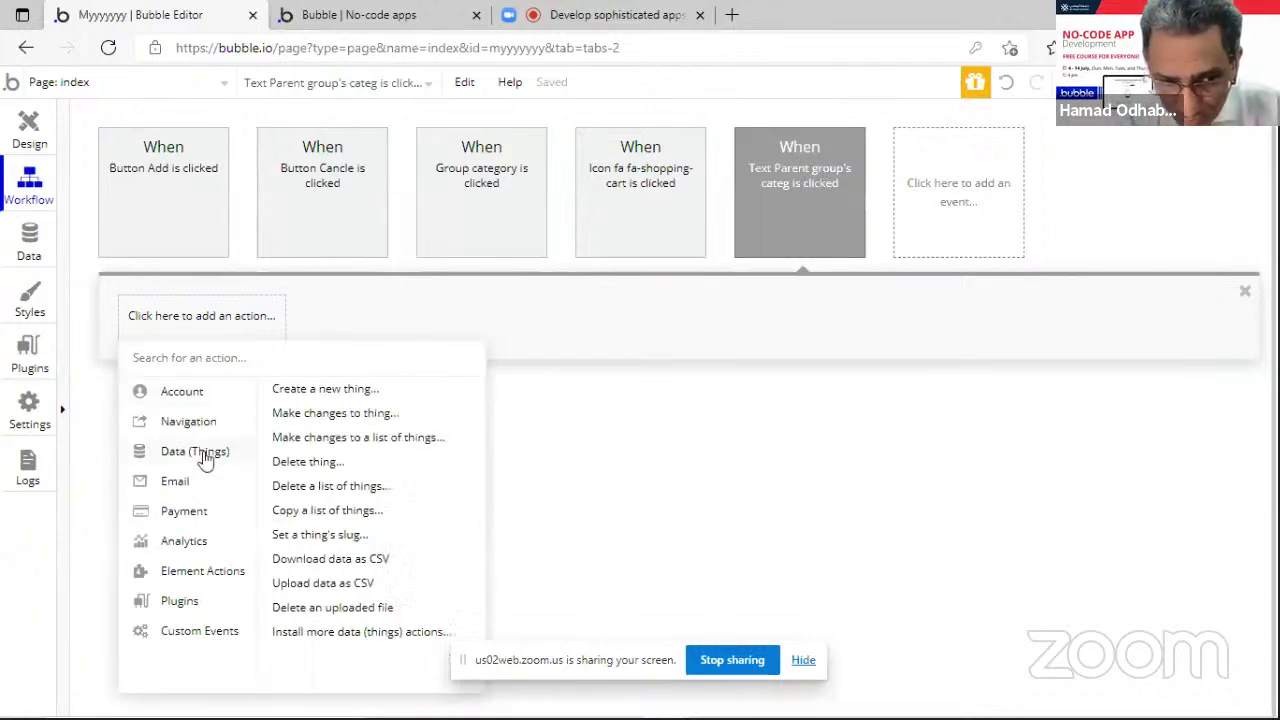
mouse_move(224, 572)
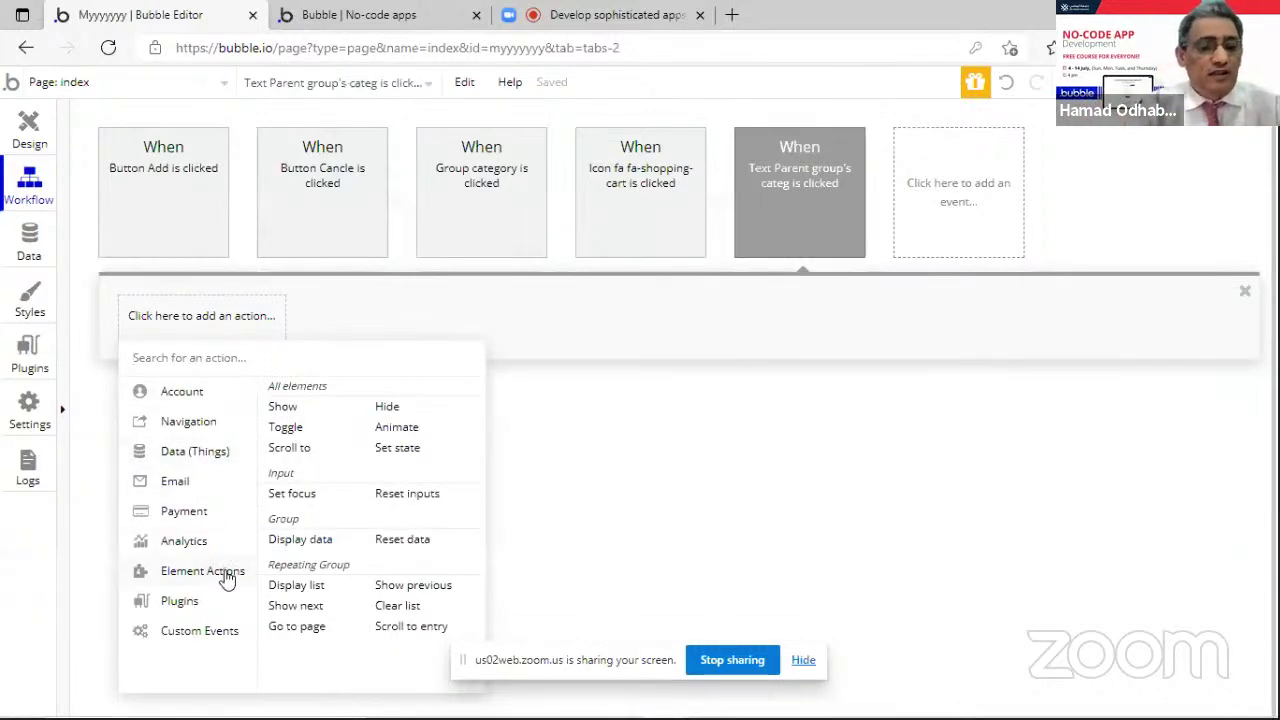
mouse_move(205, 422)
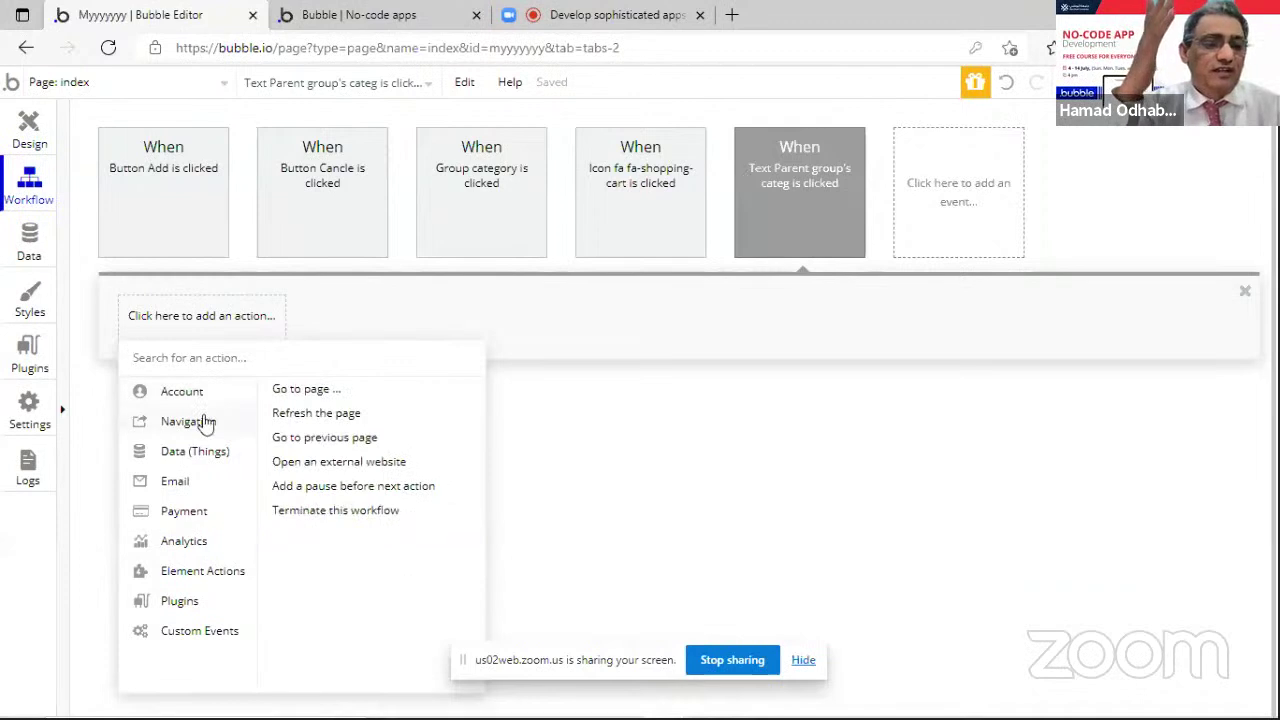
left_click(280, 389)
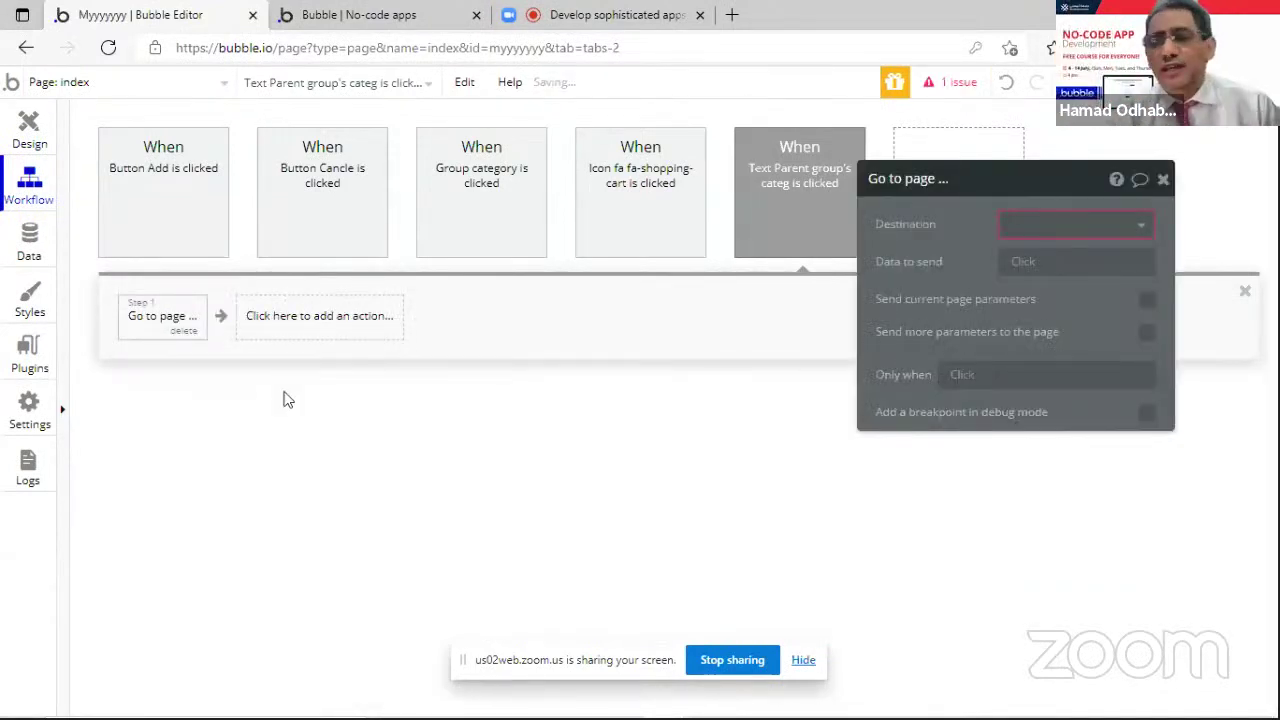
- Set the Go to page action's destination to product and its data to send to Parent group's category
left_click(1014, 232)
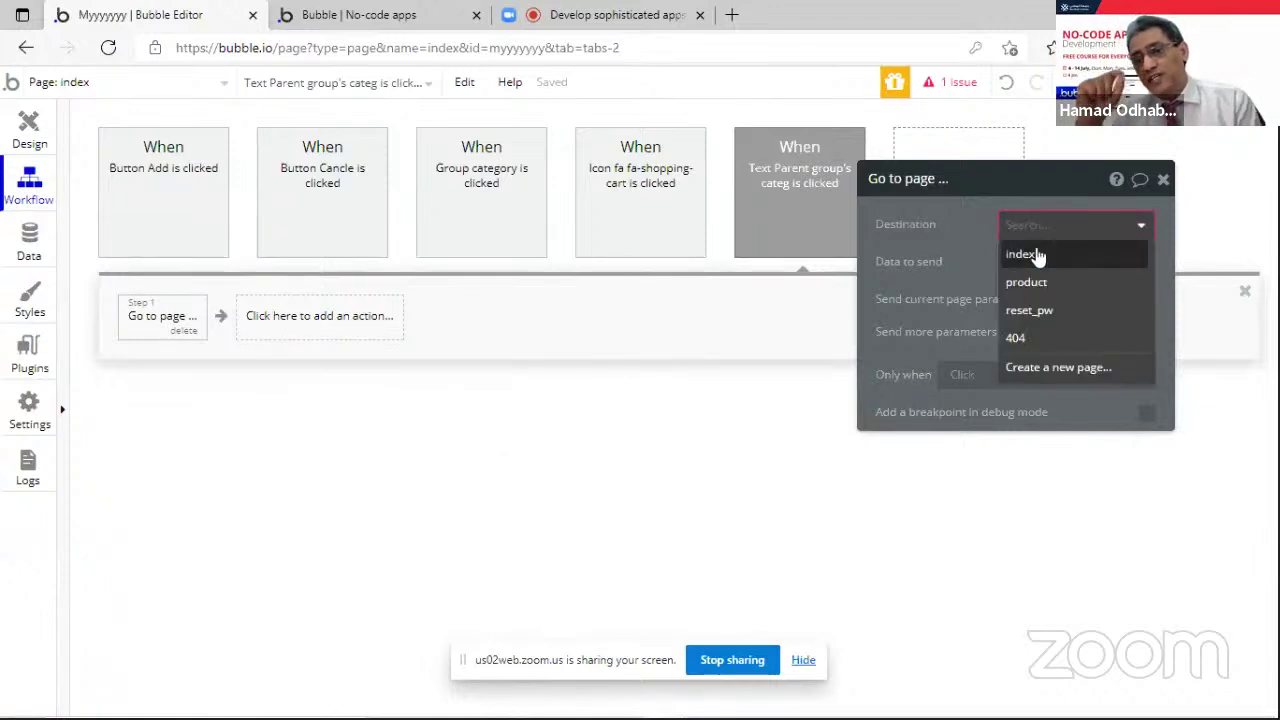
left_click(1042, 280)
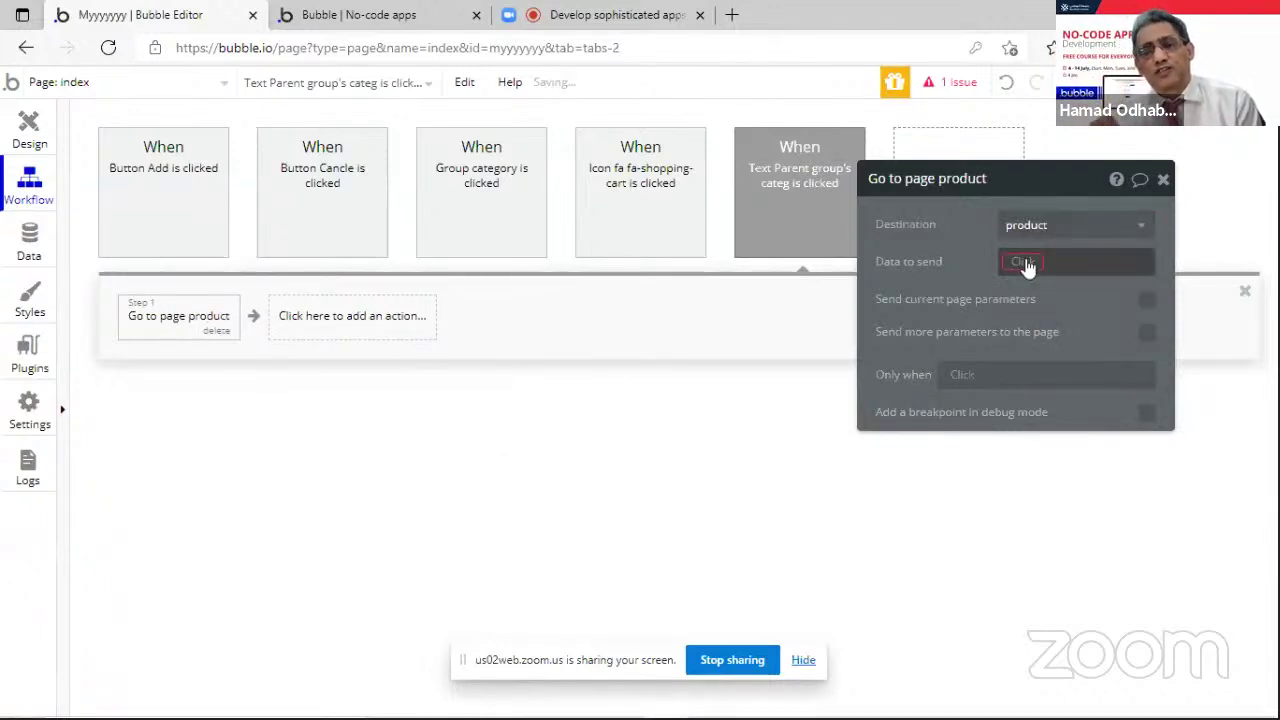
left_click(1026, 264)
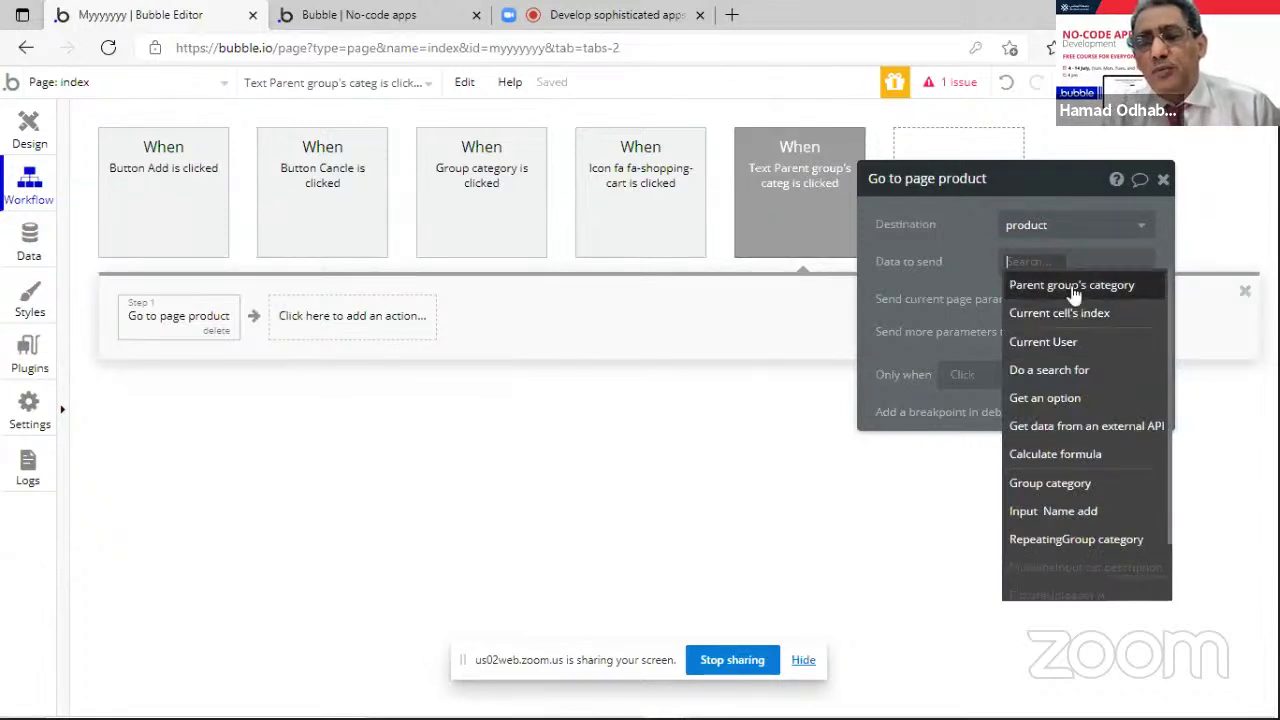
left_click(1060, 287)
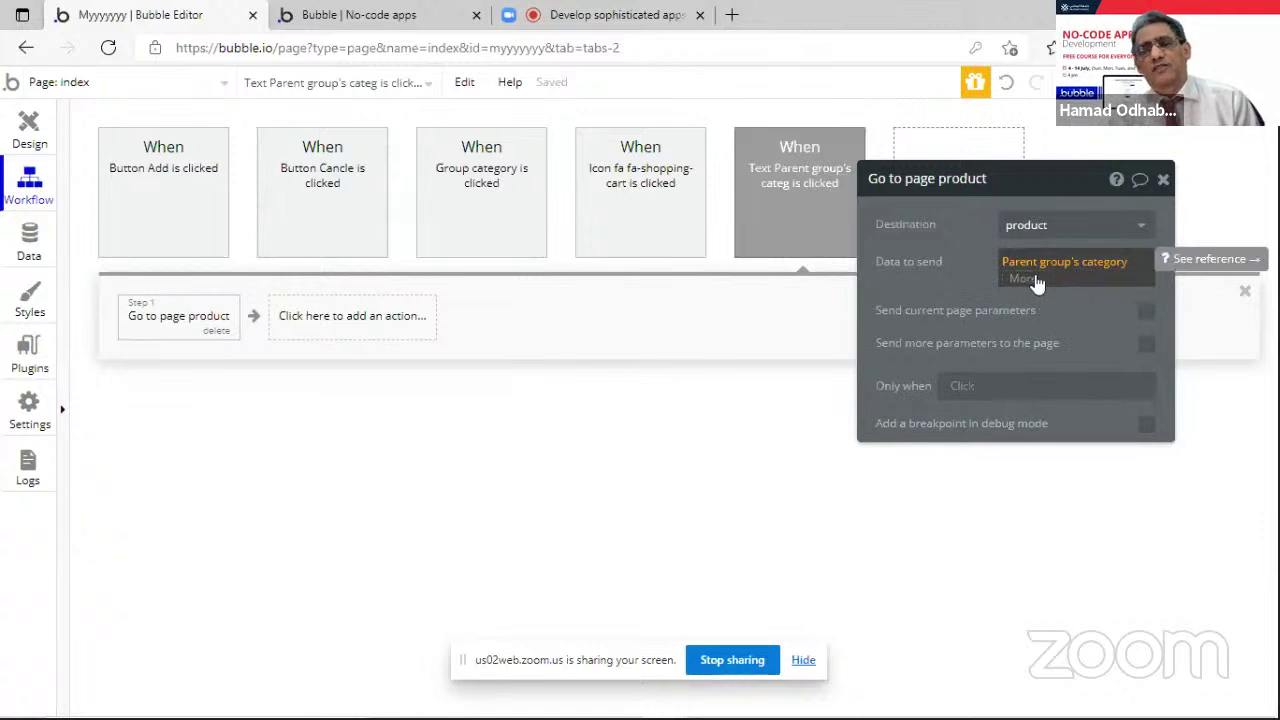
left_click(745, 408)
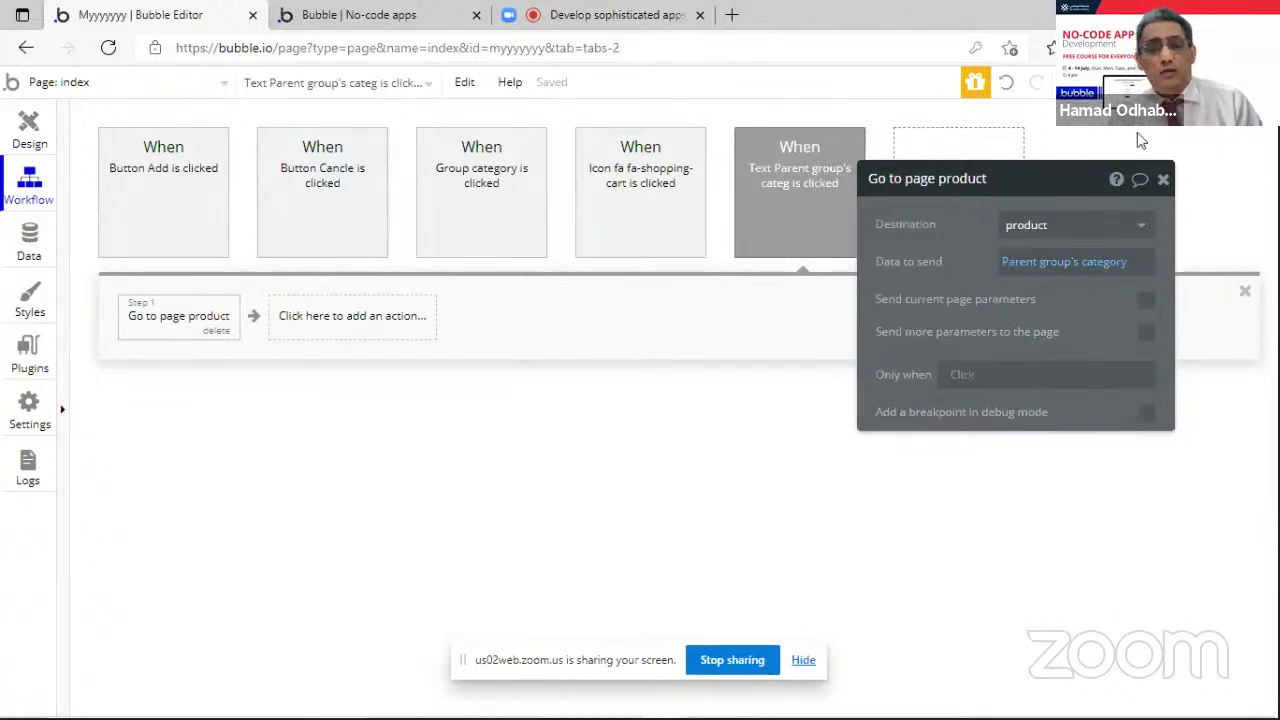
- Switch to the refreshed index page preview and add a category named b from the shopping-cart popup
left_click(371, 14)
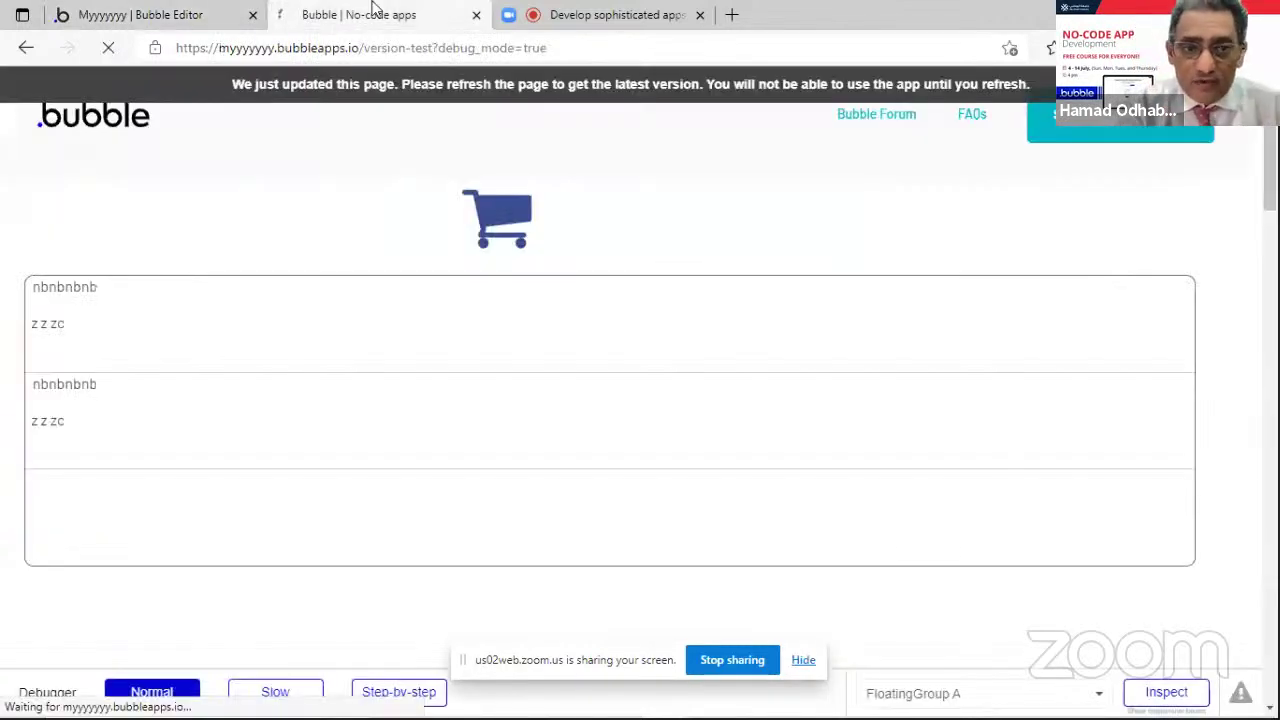
left_click(228, 14)
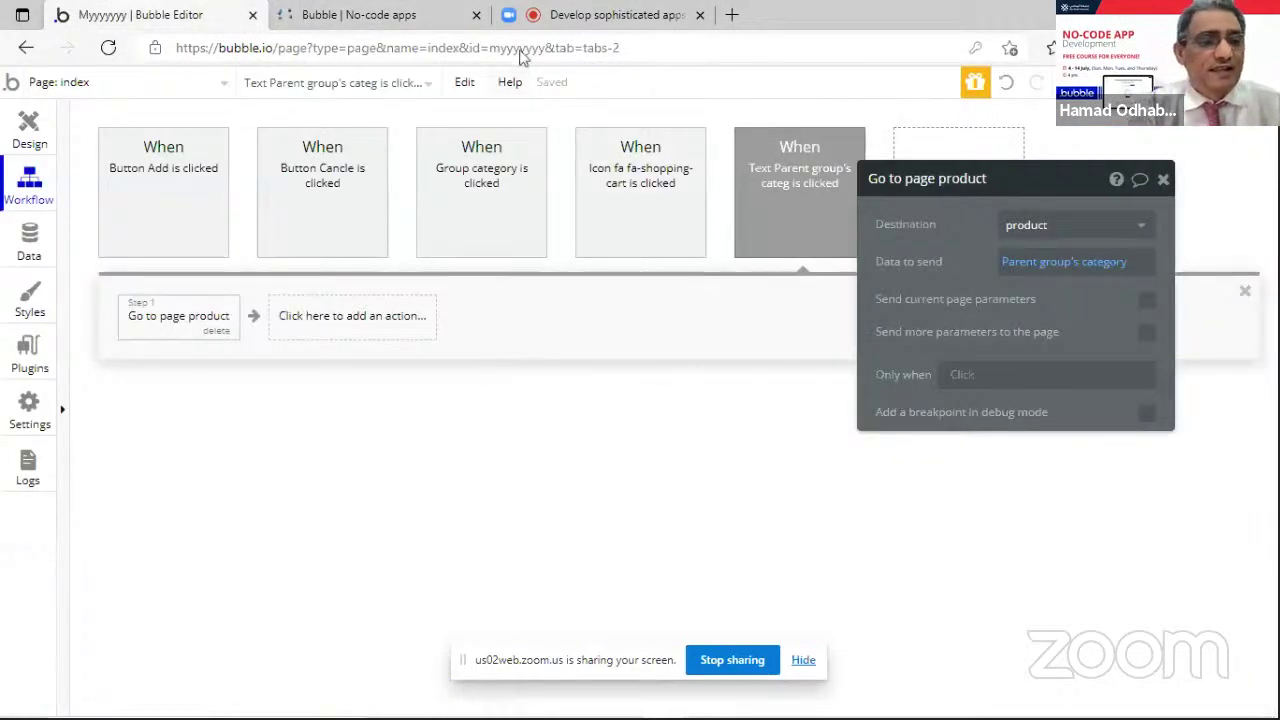
left_click(403, 12)
left_click(512, 211)
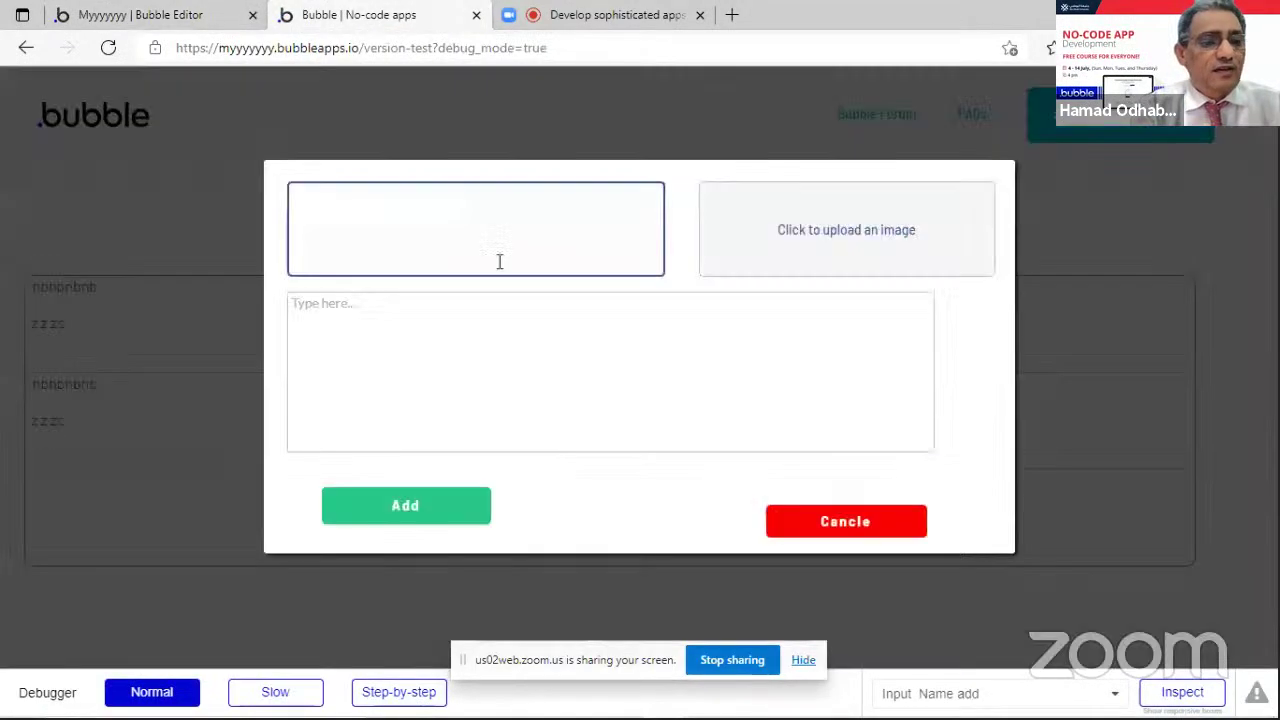
type("b")
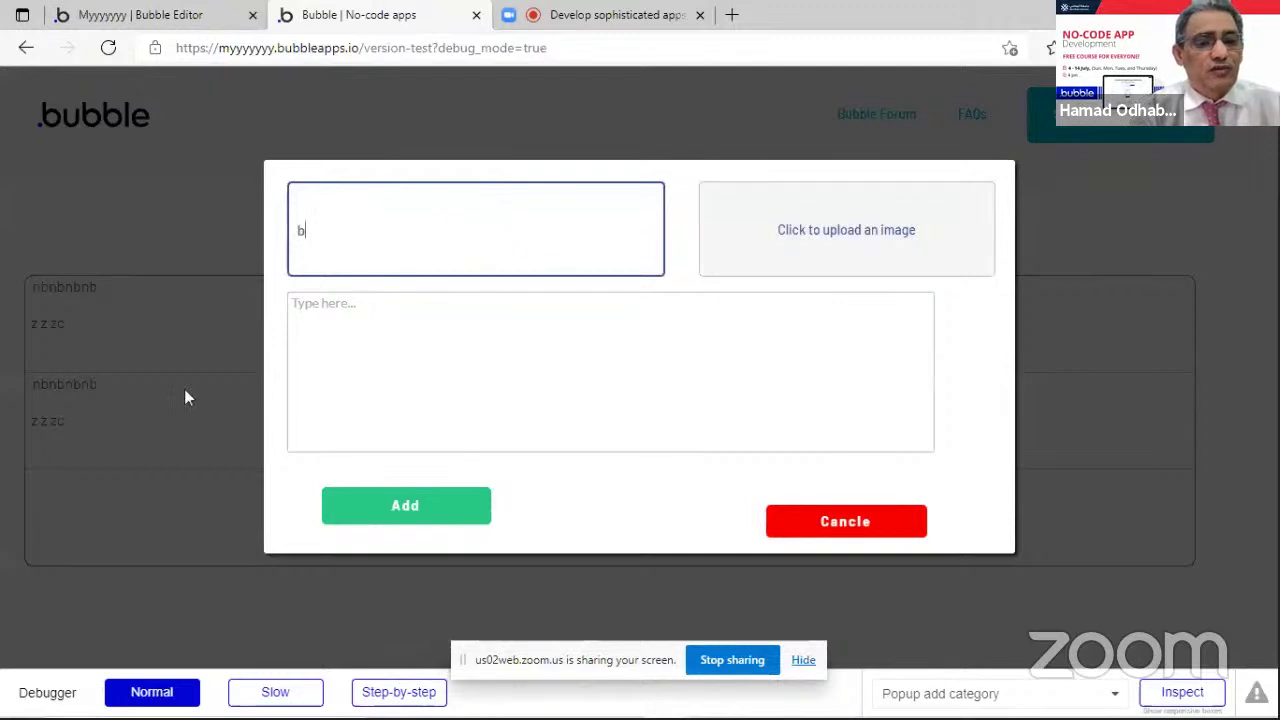
left_click(383, 517)
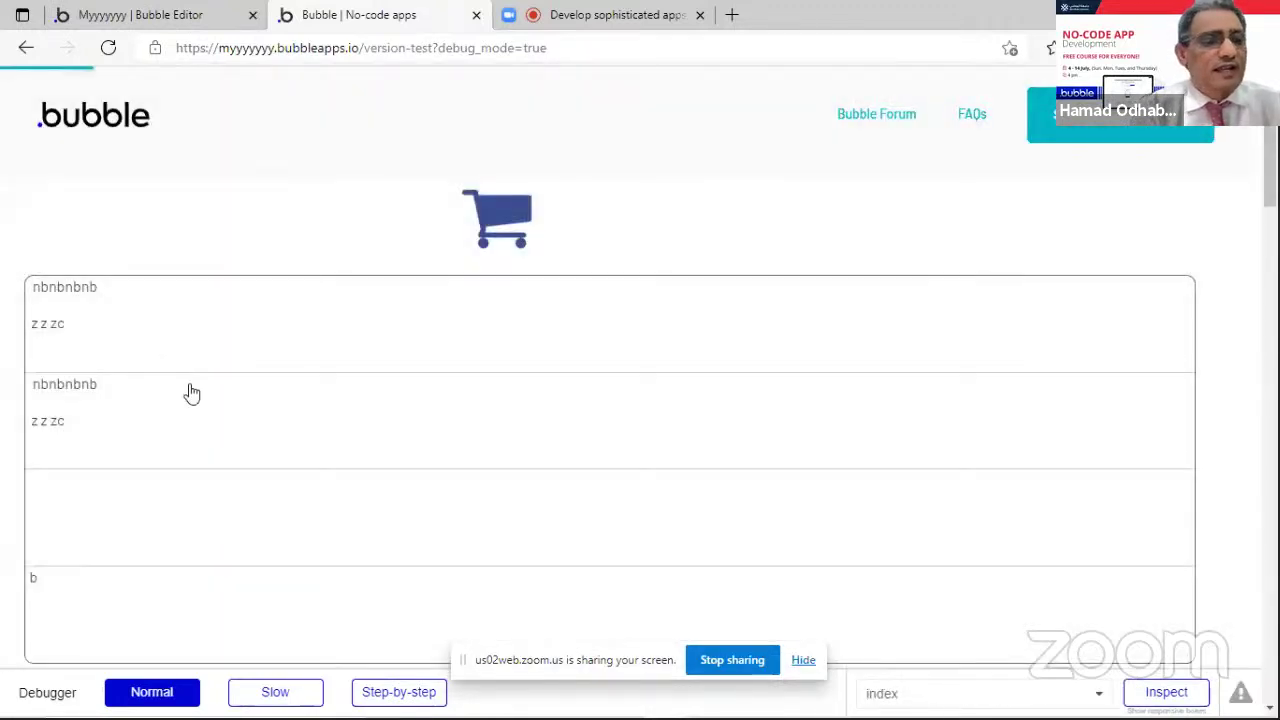
- Test opening the second category's product page from its name, try the New product button, and return to the index page
left_click(191, 392)
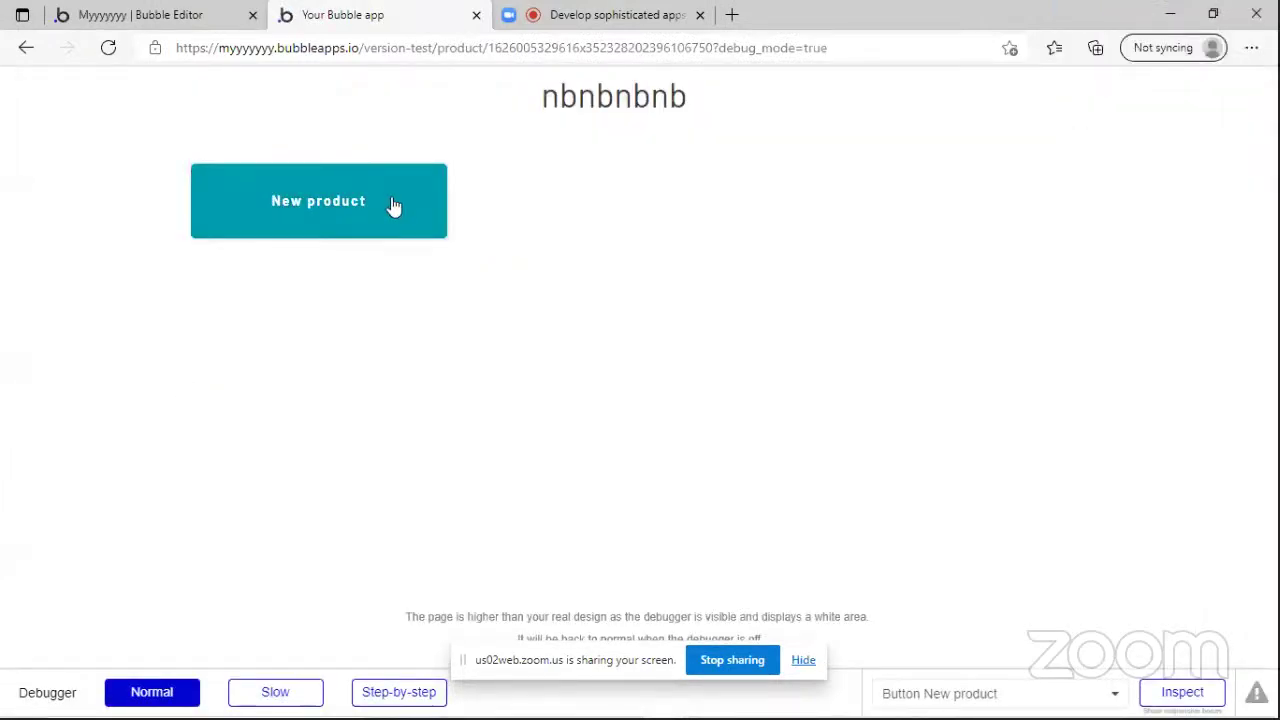
left_click(393, 205)
left_click(968, 653)
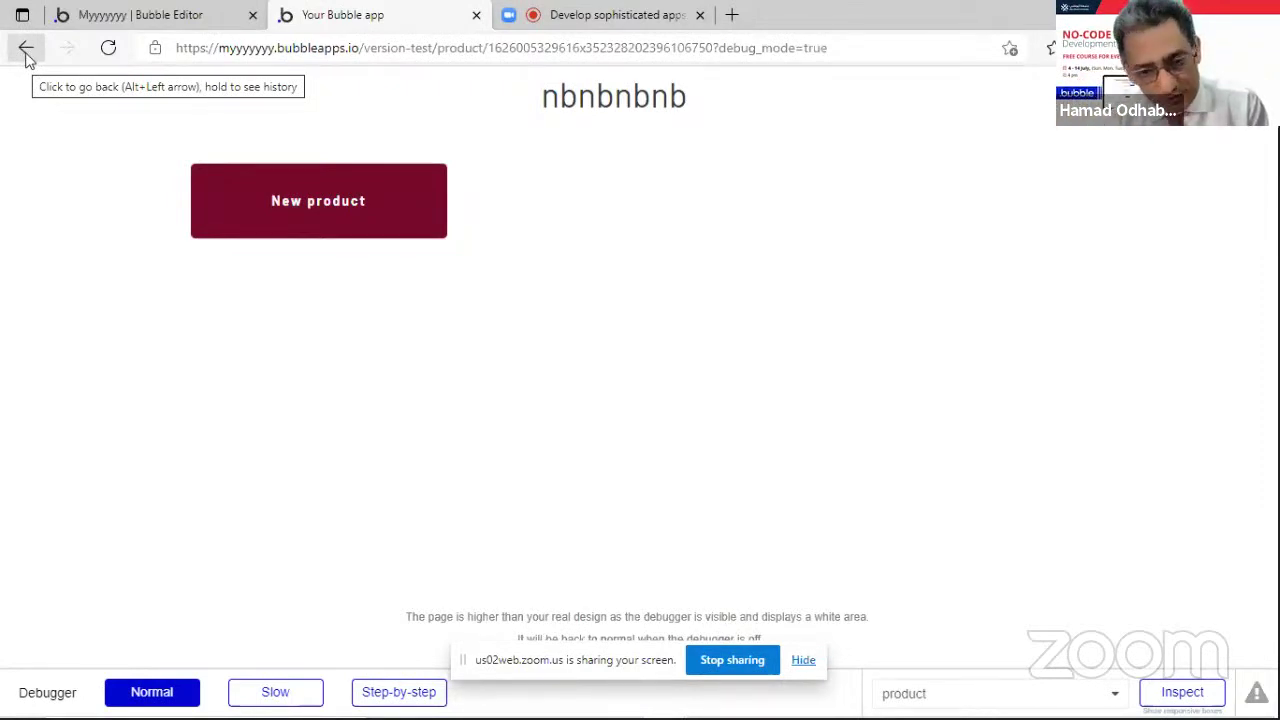
left_click(27, 52)
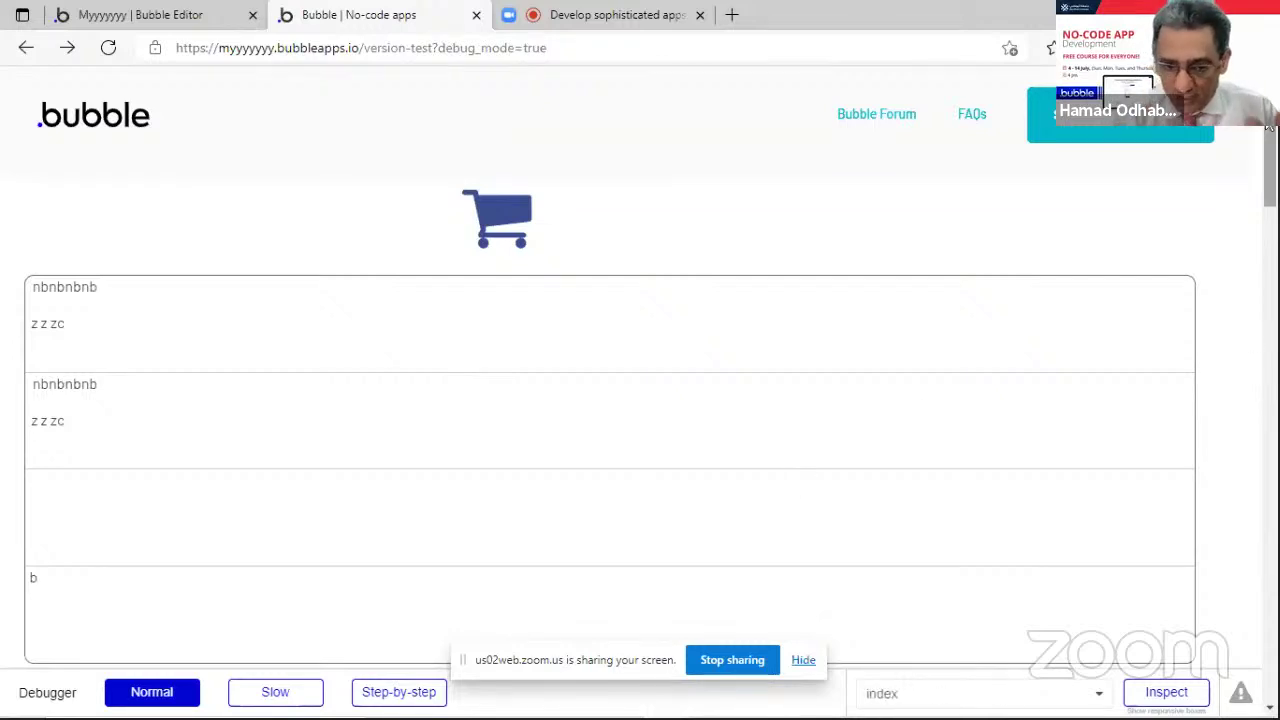
- Test opening the first category's product page from its row, go back to the index page, and return to the Bubble editor
mouse_move(1274, 120)
left_mouse_down()
mouse_move(1277, 145)
mouse_move(1277, 130)
left_mouse_up()
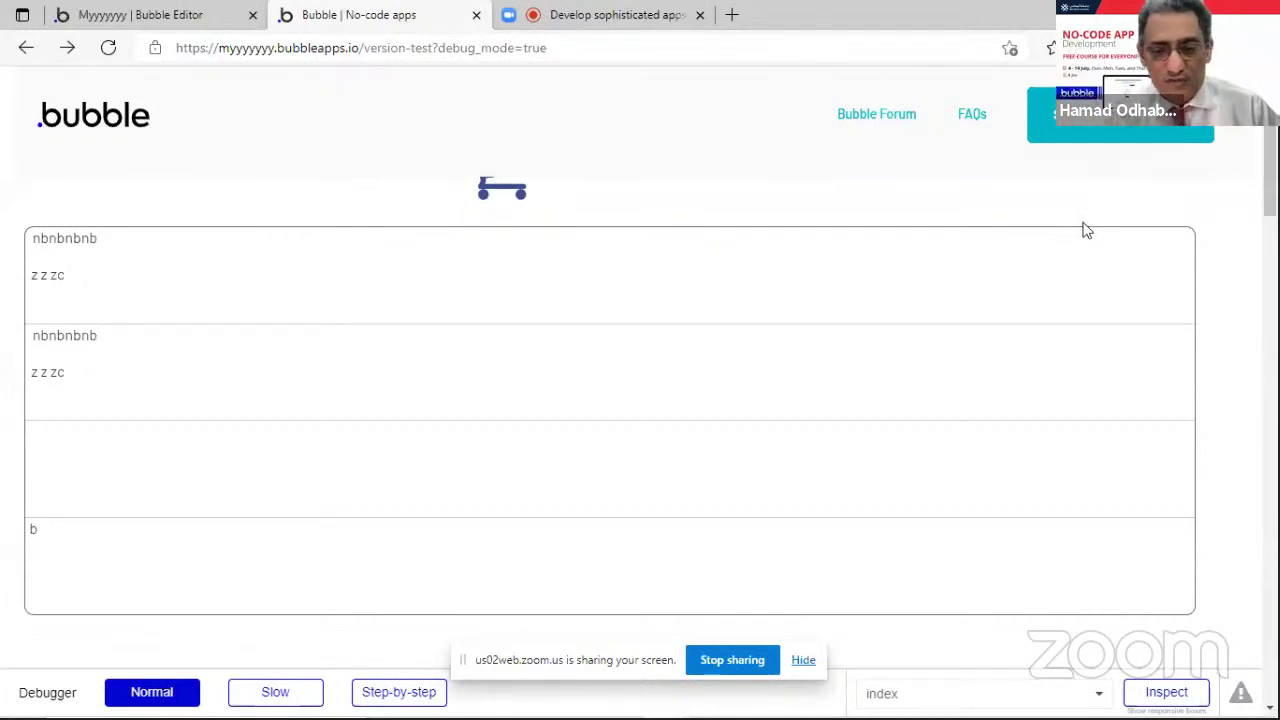
left_click(1054, 235)
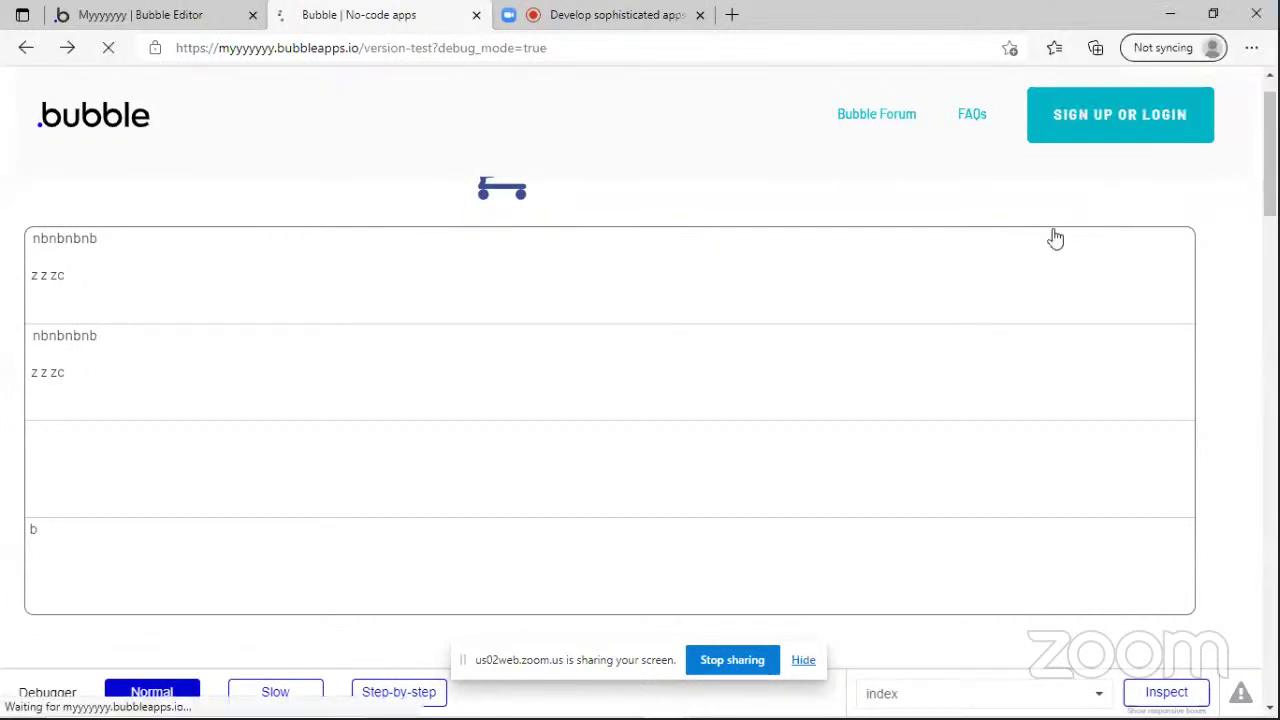
left_click(215, 12)
left_click(340, 14)
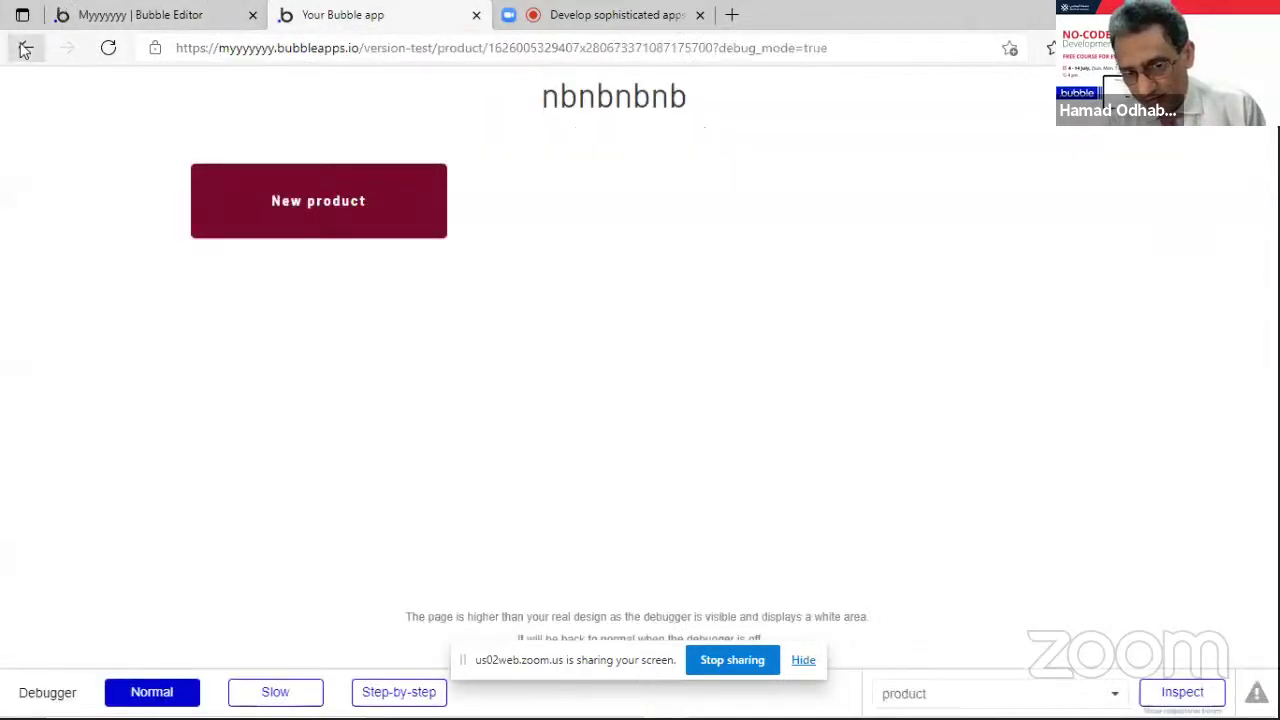
left_click(26, 47)
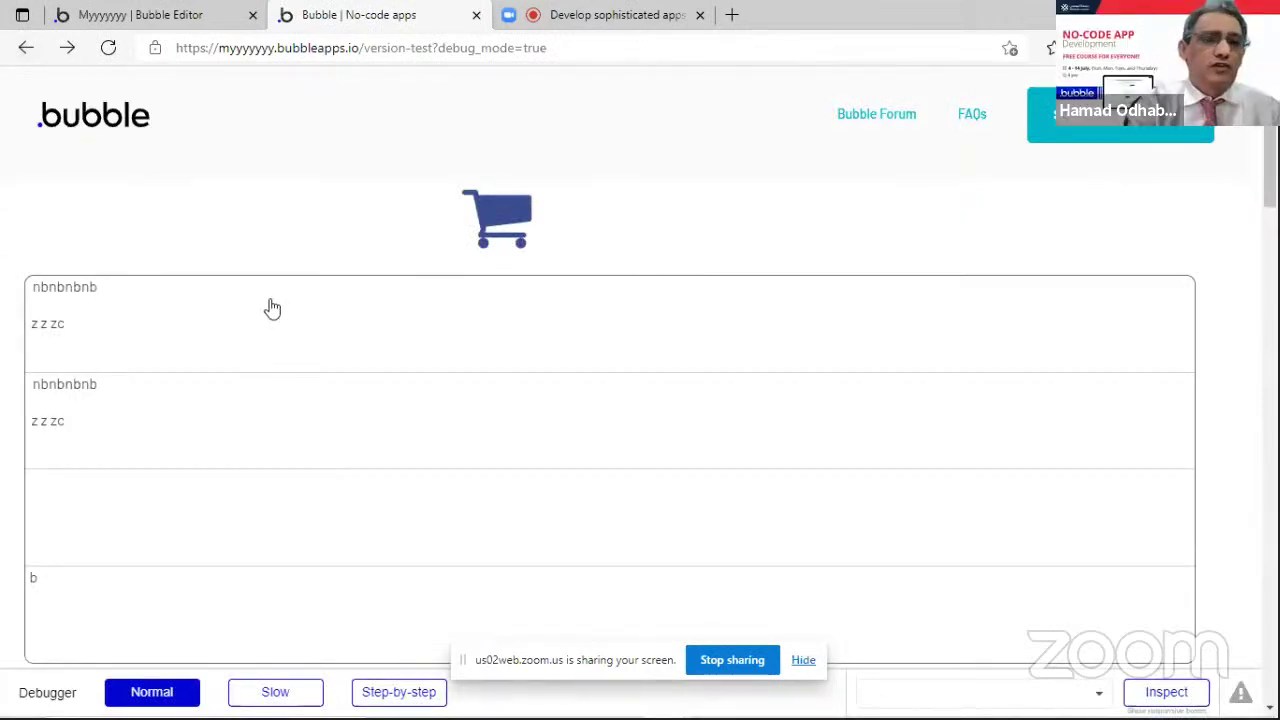
left_click(104, 12)
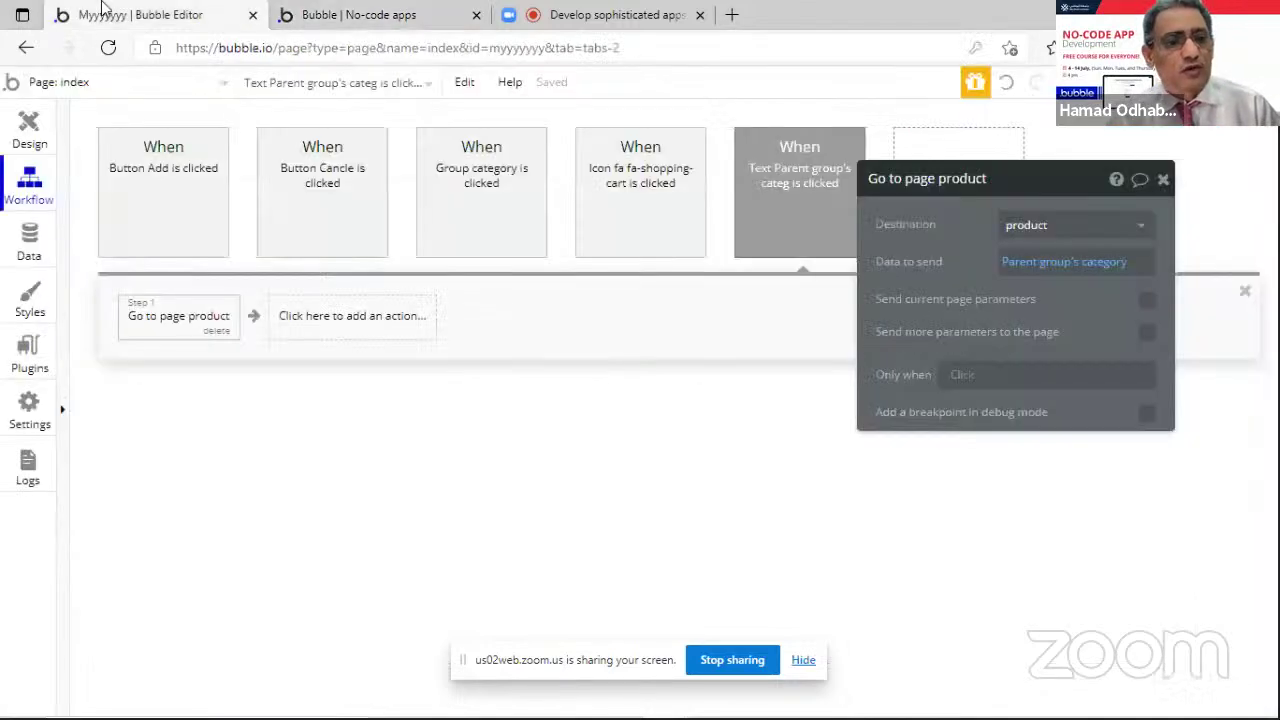
- Add a 153 by 39 button labelled delete below the picture in the category repeating group's first cell
left_click(29, 130)
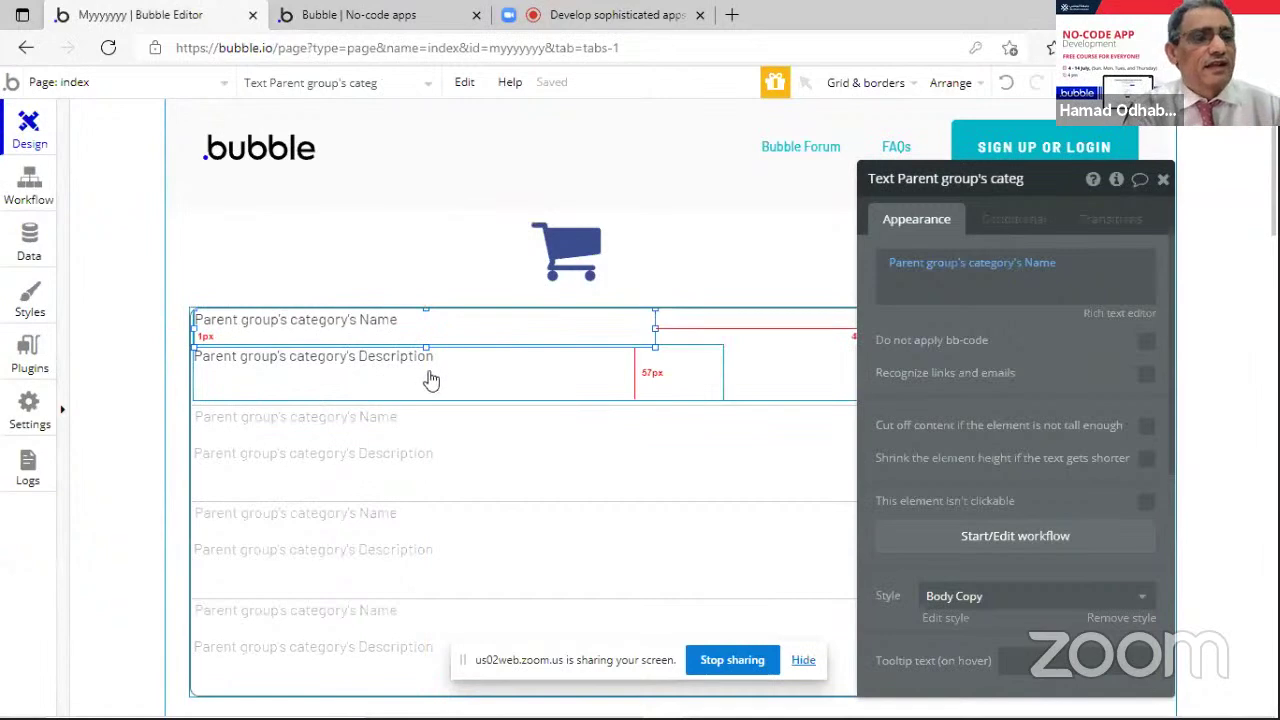
left_click(1163, 179)
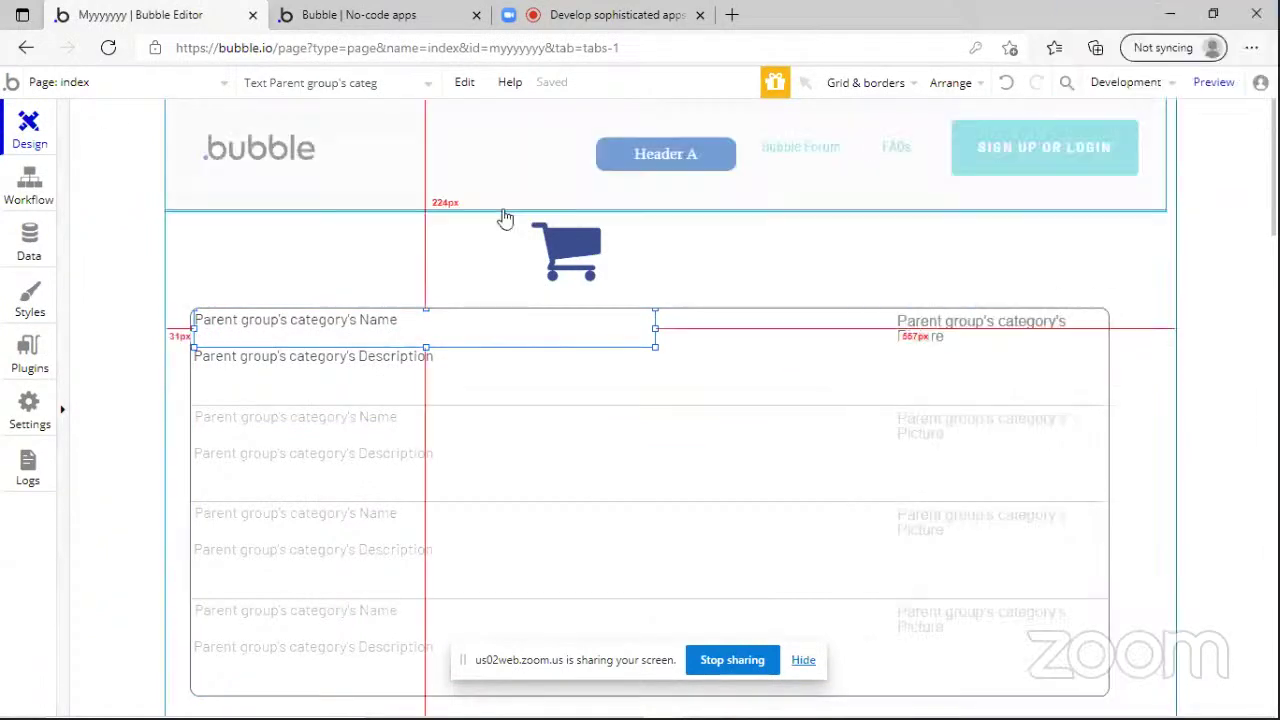
left_click(67, 368)
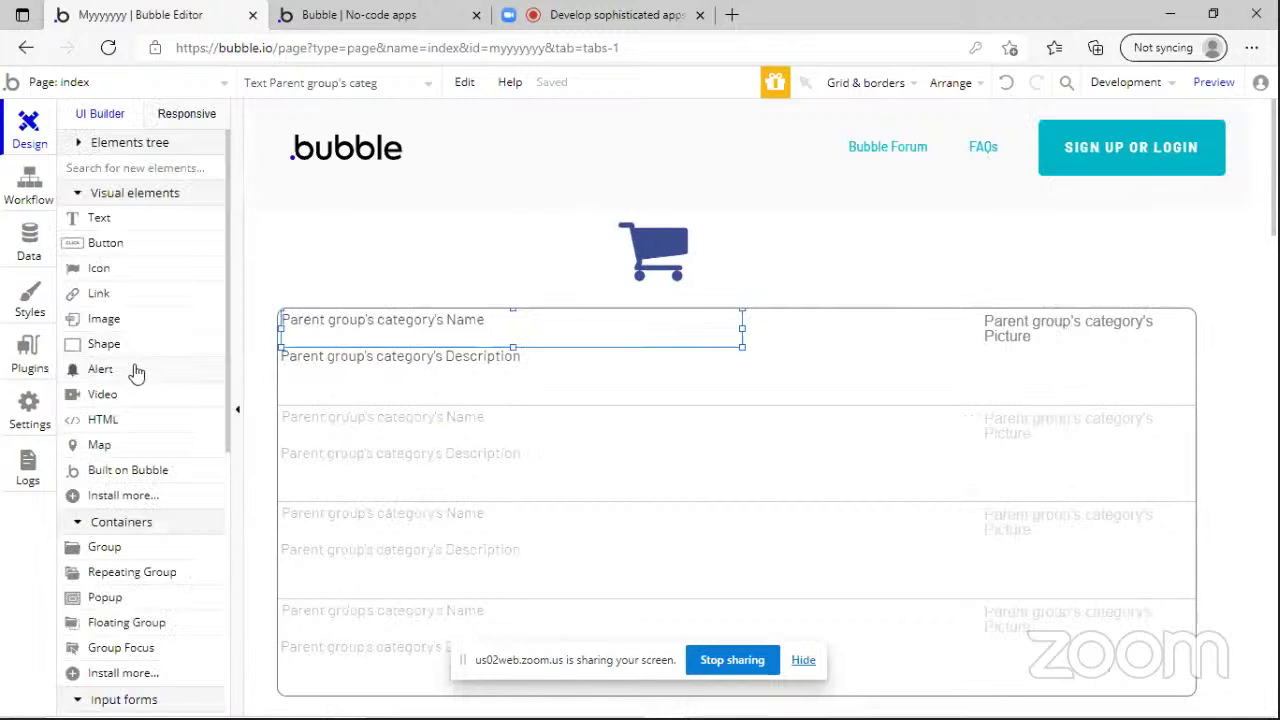
left_click(127, 250)
left_click_drag(1002, 356, 1146, 394)
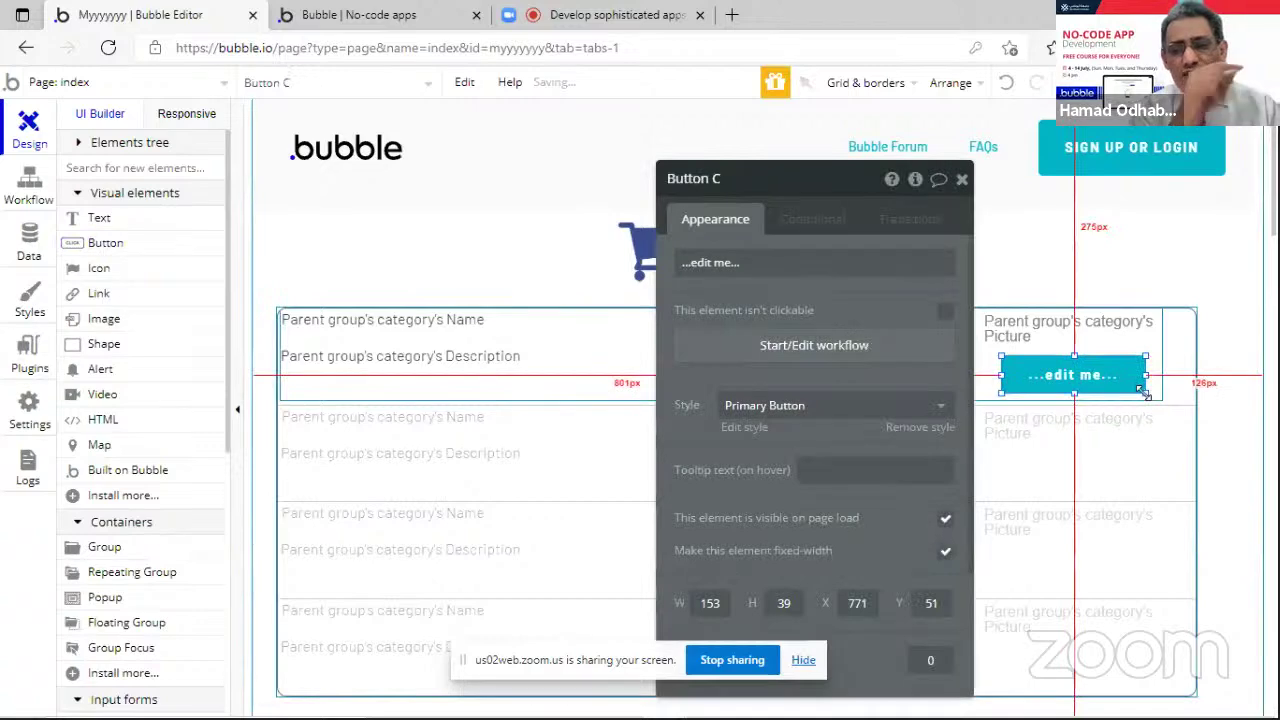
type("dele")
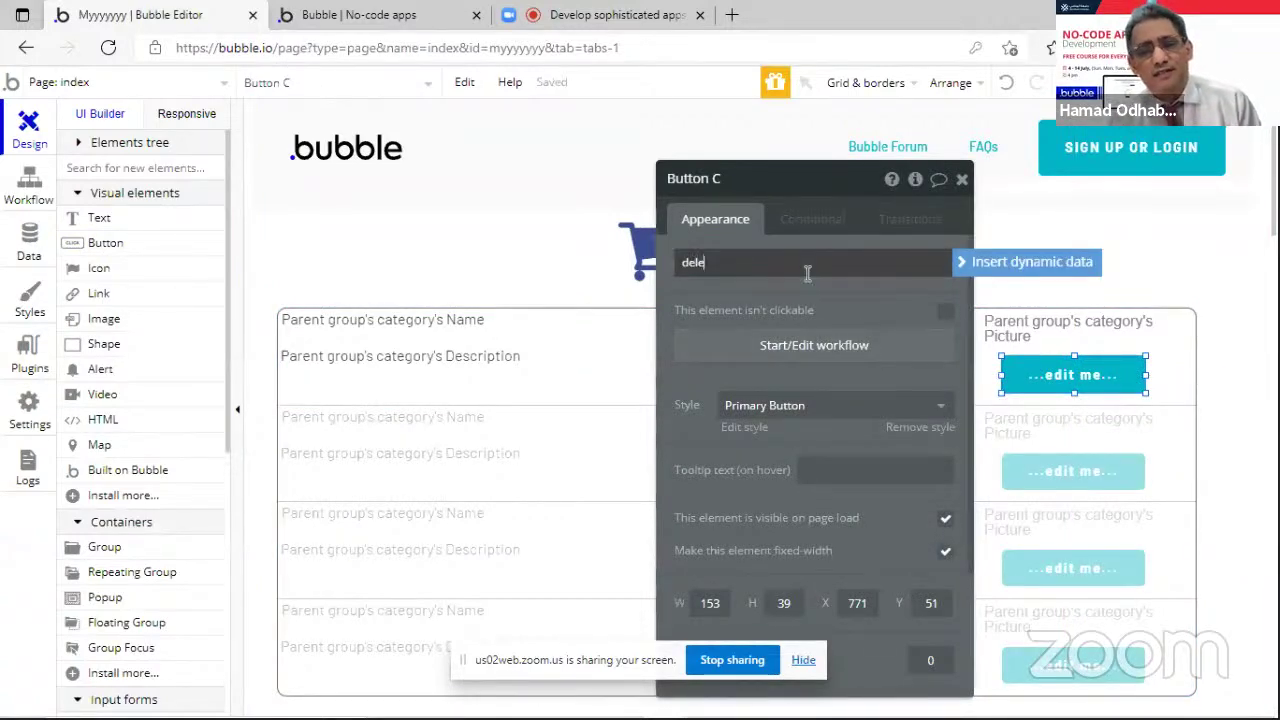
type("te")
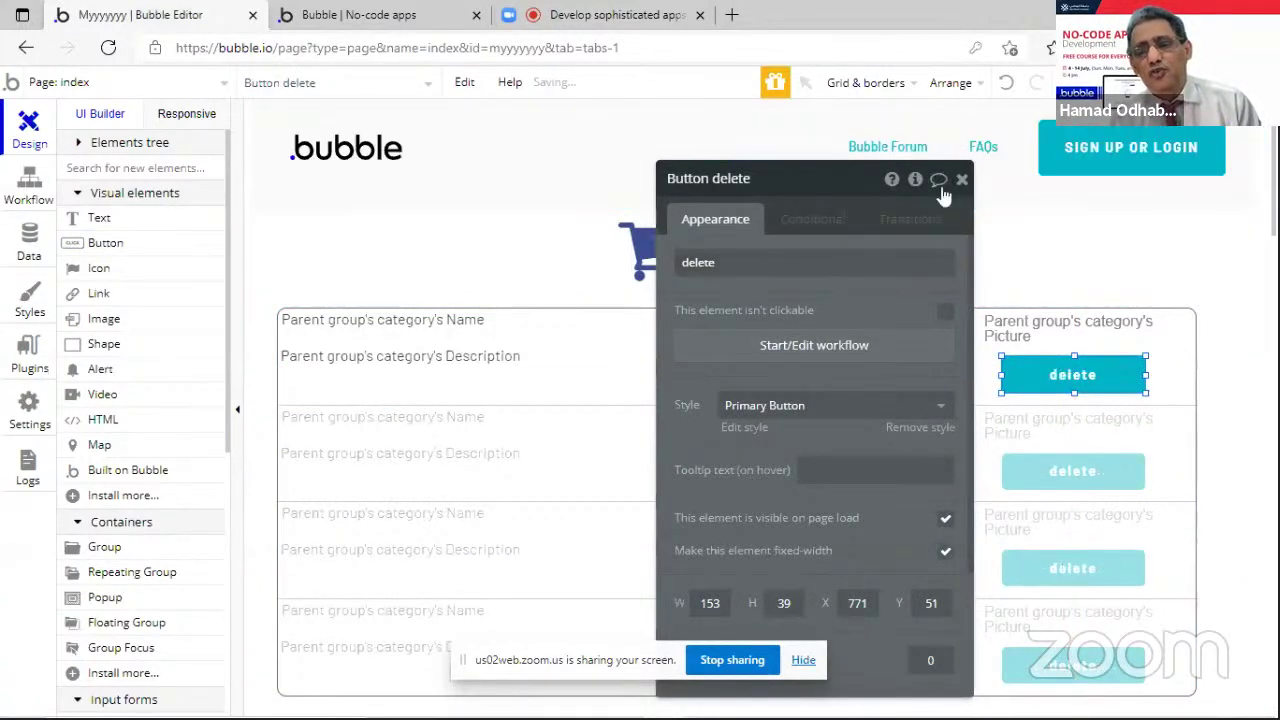
- Create a click workflow for the delete button and add a Delete thing action to it
left_click(830, 350)
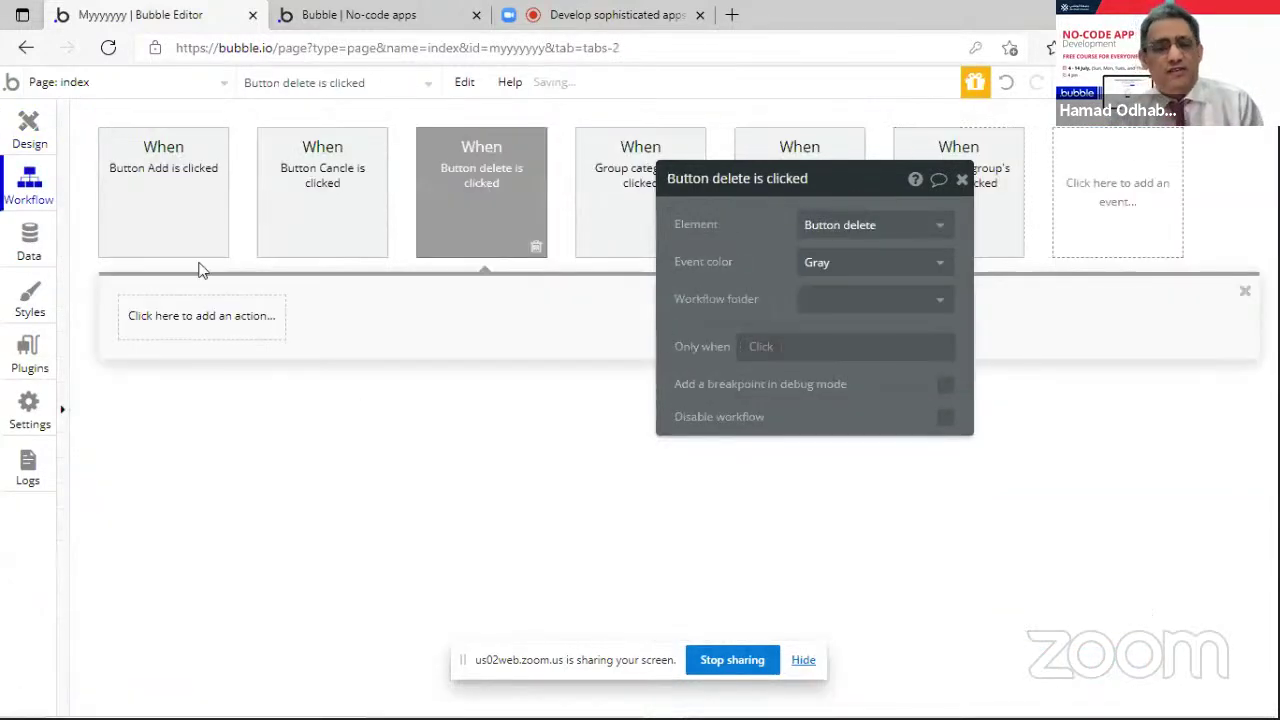
left_click(228, 338)
mouse_move(187, 447)
mouse_move(192, 425)
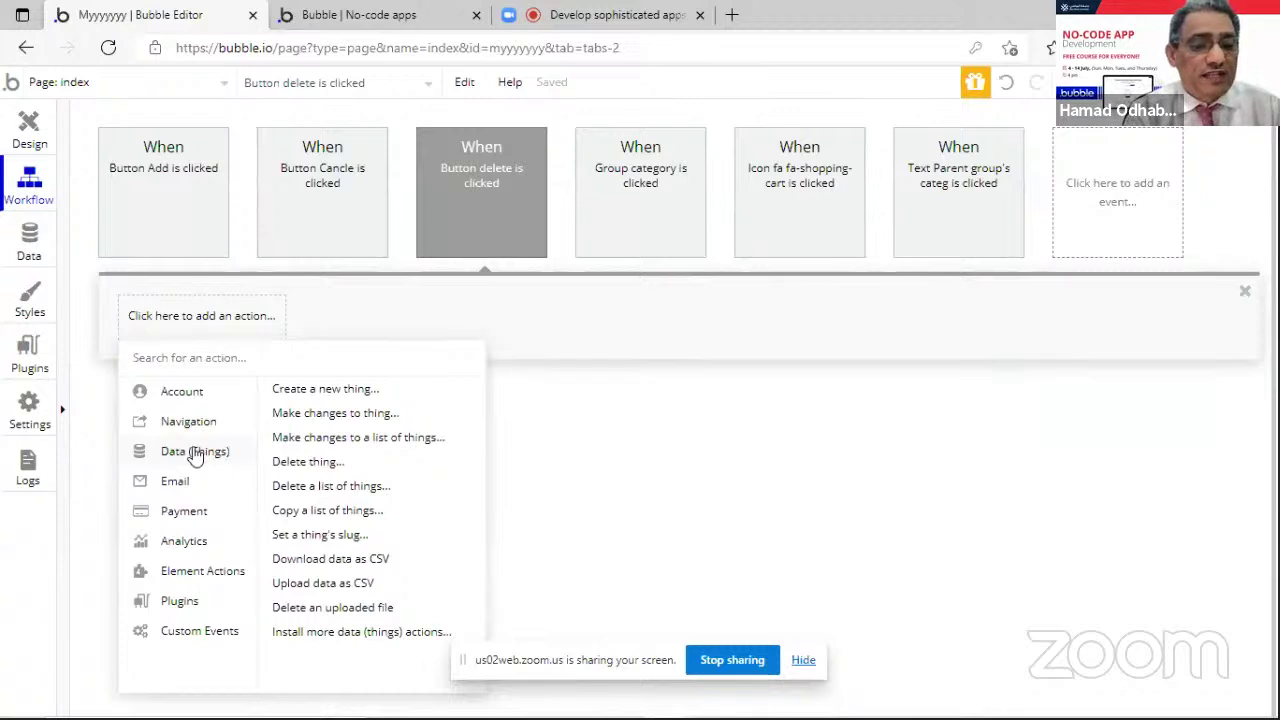
left_click(292, 462)
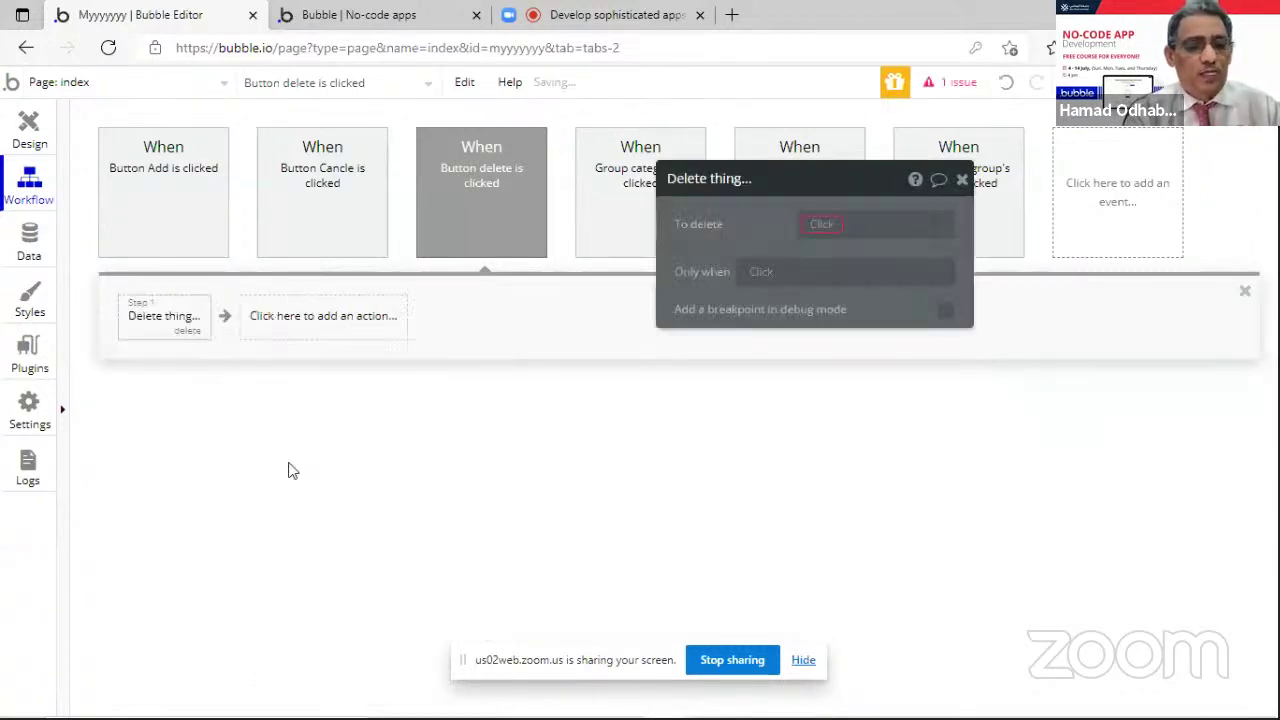
- Set the thing to delete in the delete button's workflow action to Parent group's category
left_click(822, 224)
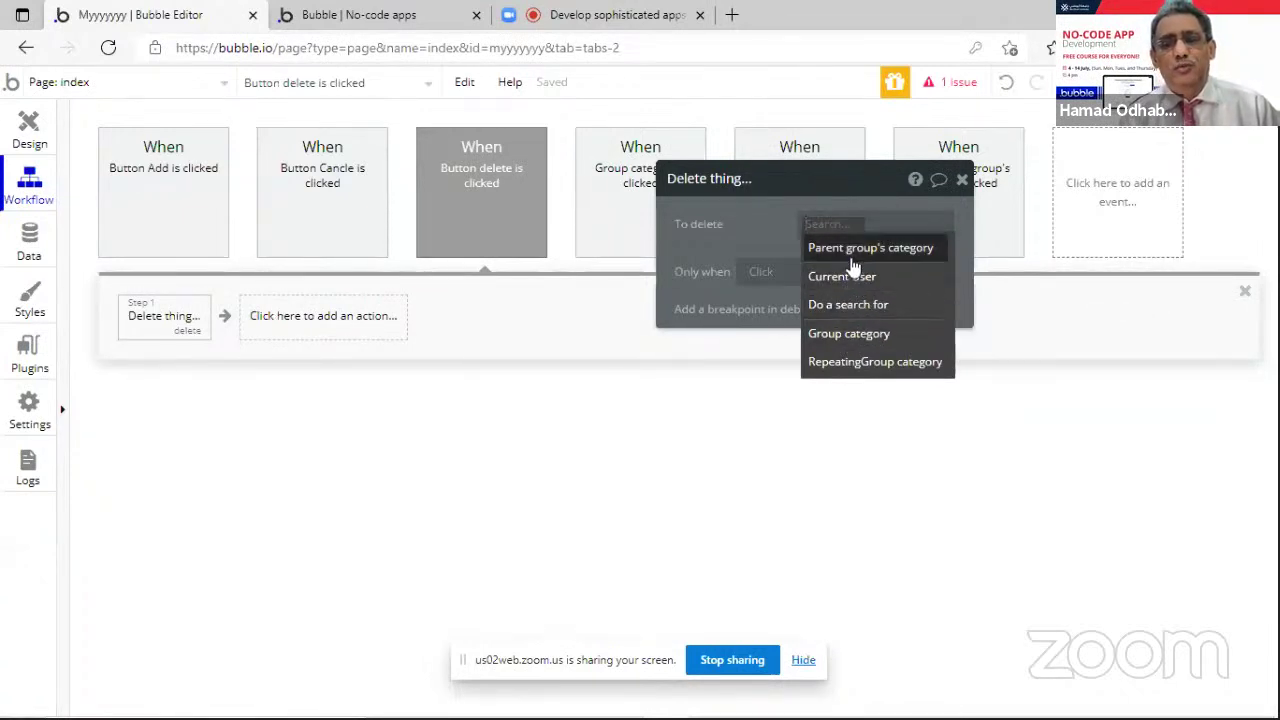
left_click(850, 255)
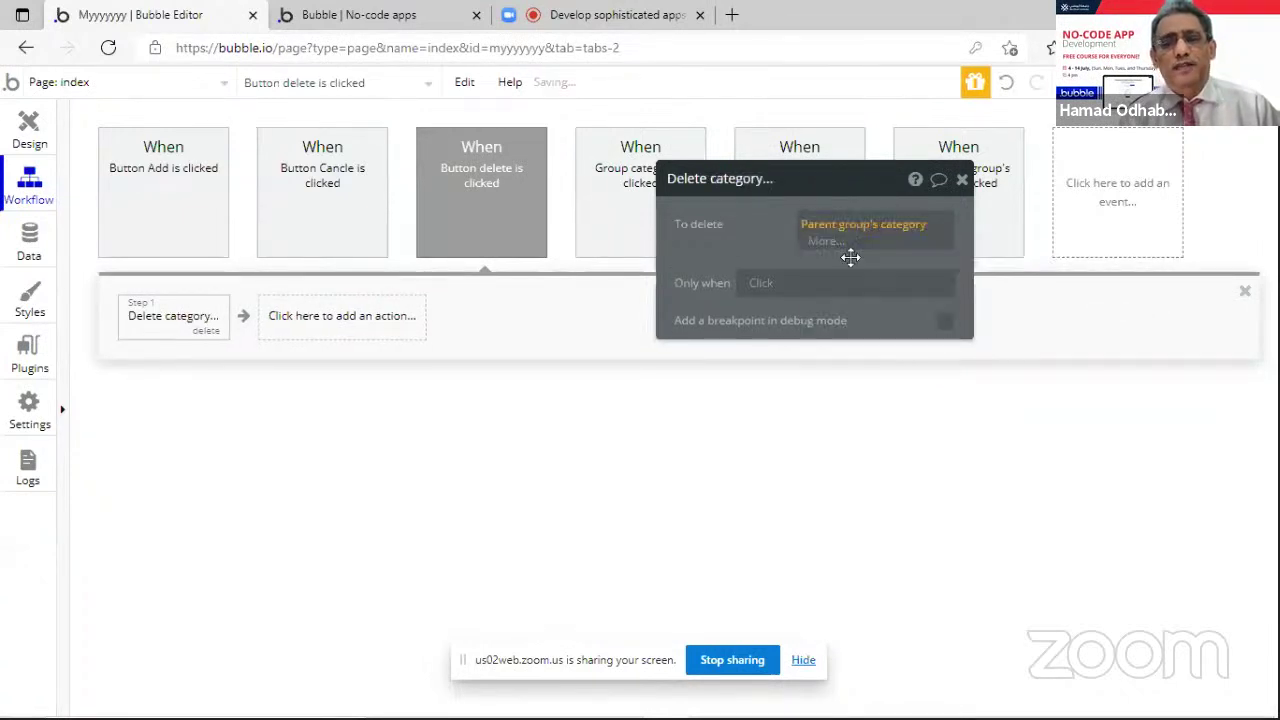
left_click(773, 288)
left_click(560, 476)
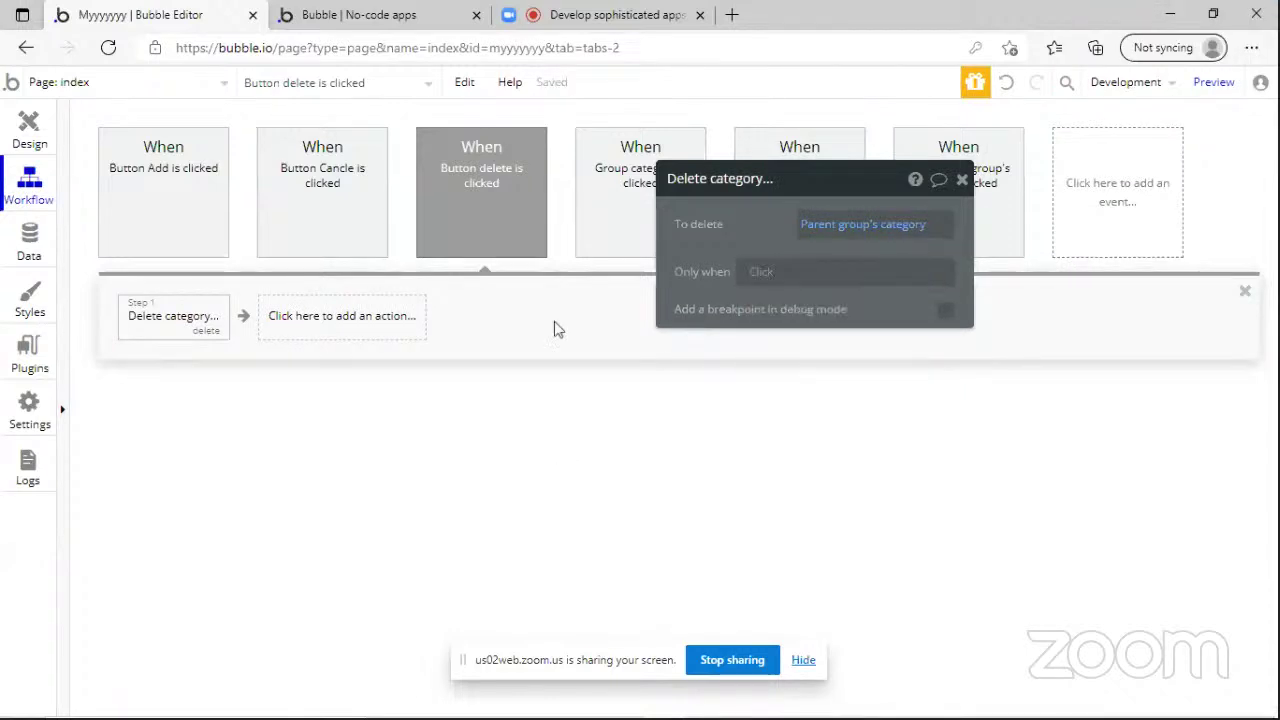
- Preview the index page, test the delete button on the first category, and switch to the Zoom meeting page
left_click(1213, 82)
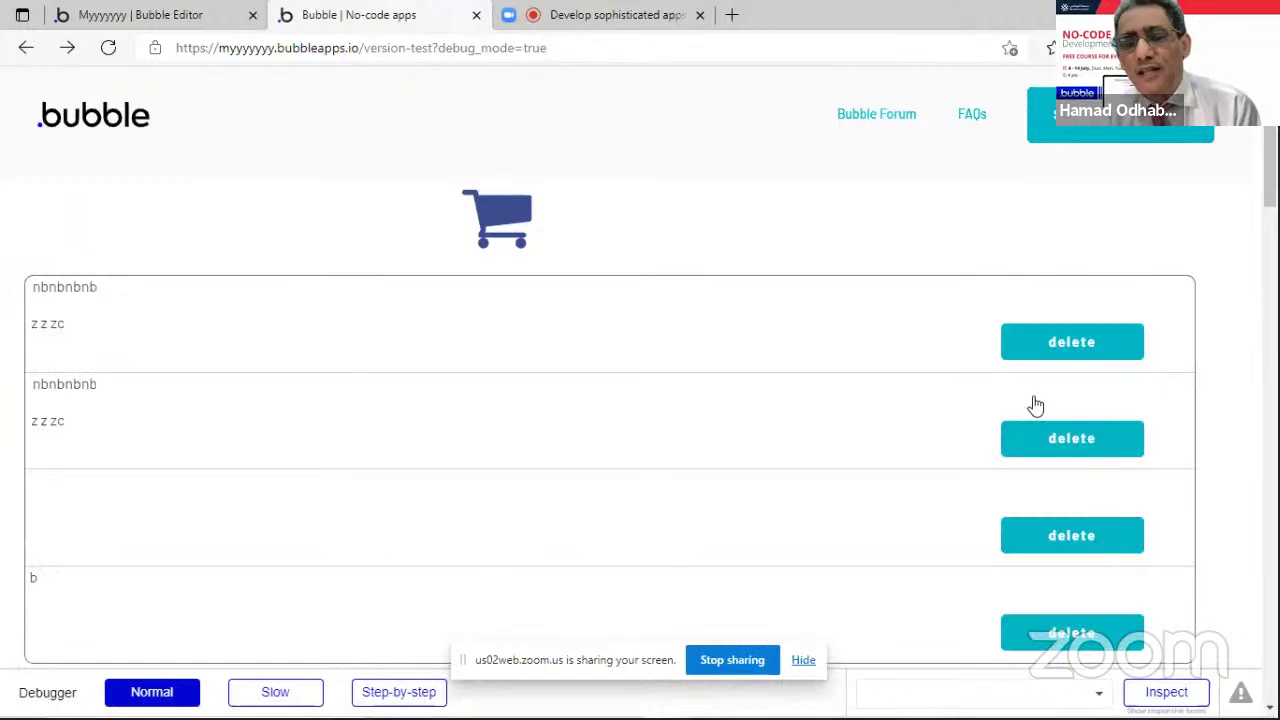
left_click(1067, 346)
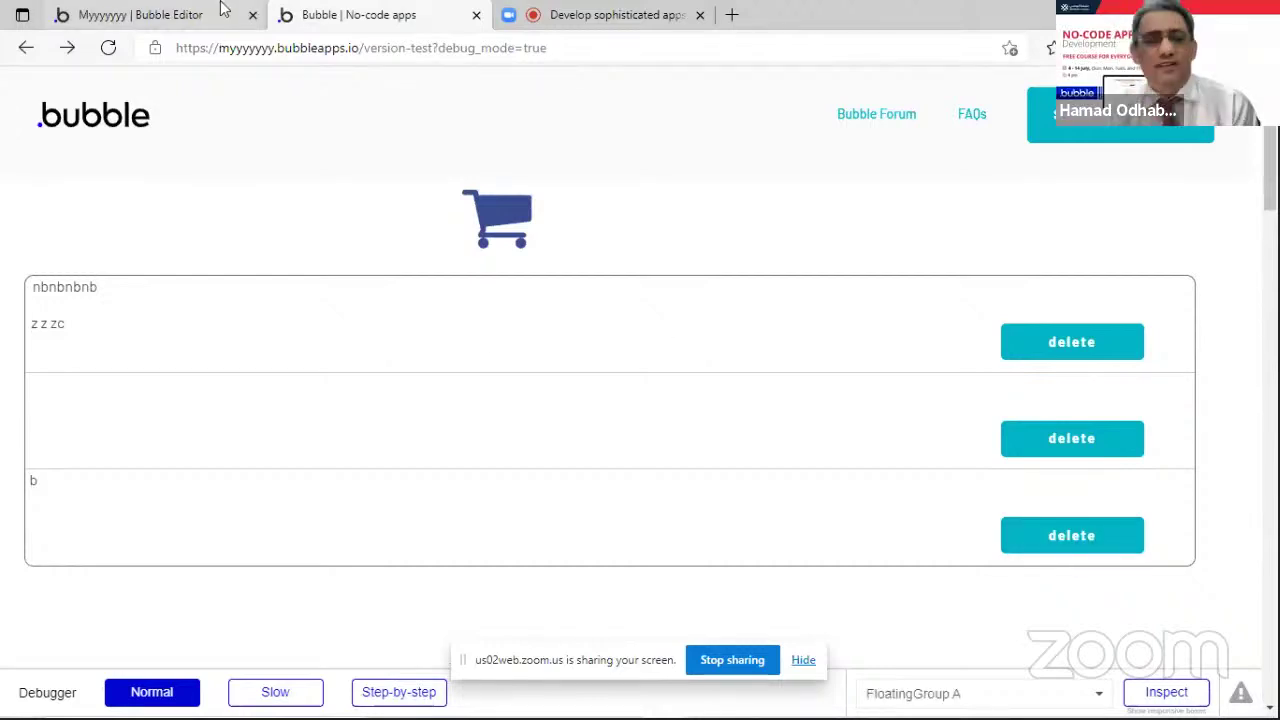
left_click(513, 10)
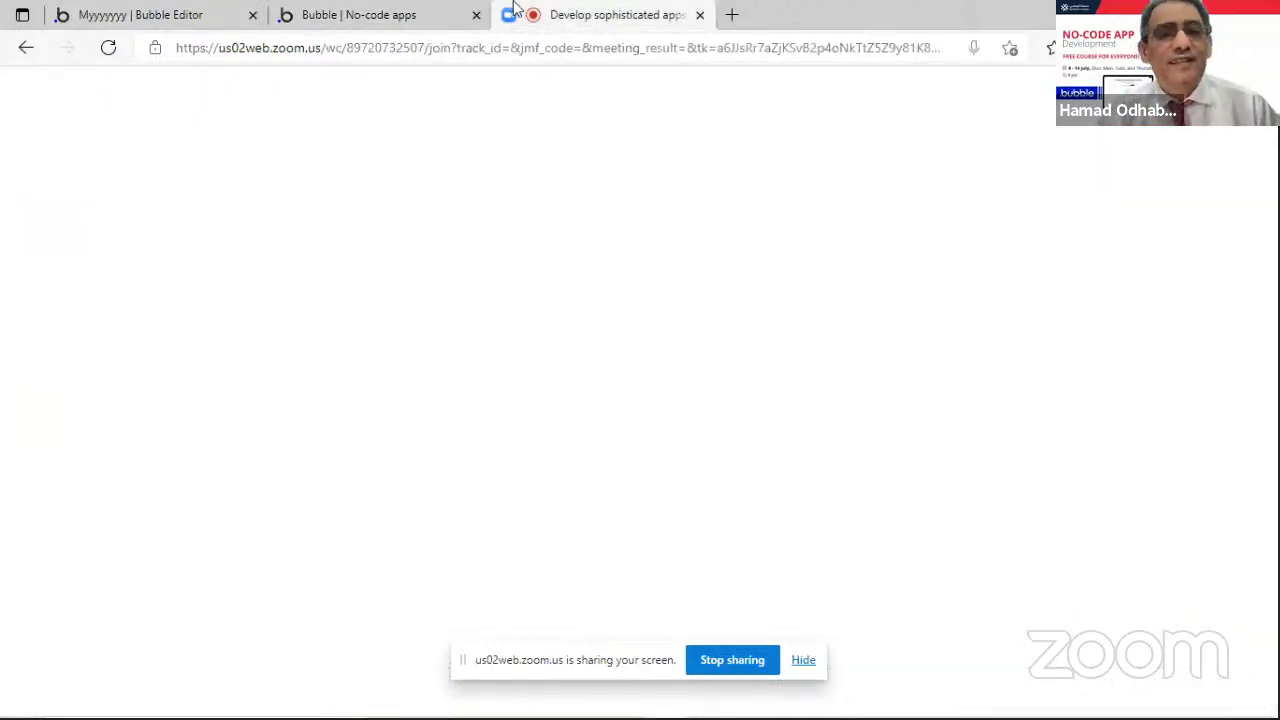
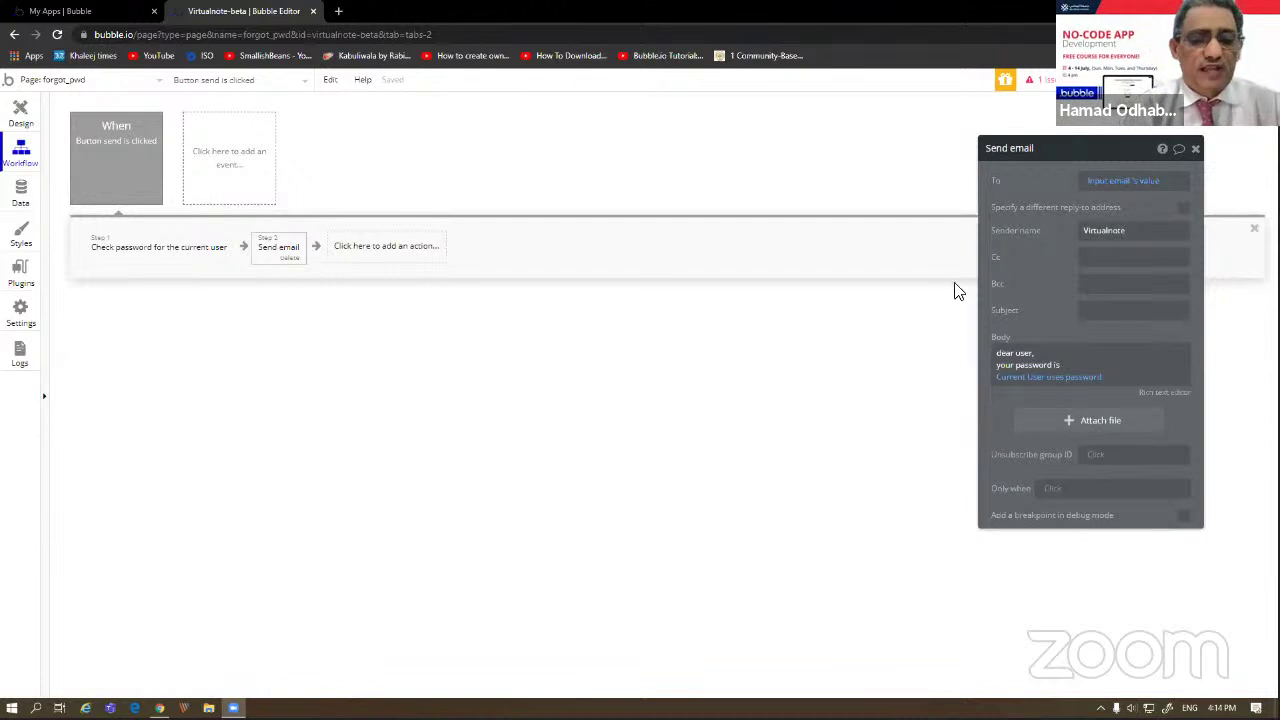
- Examine the forgot_pwd page's layout in the Virtualnote-beta app and return to the send button's workflow
left_click(77, 79)
left_click(300, 127)
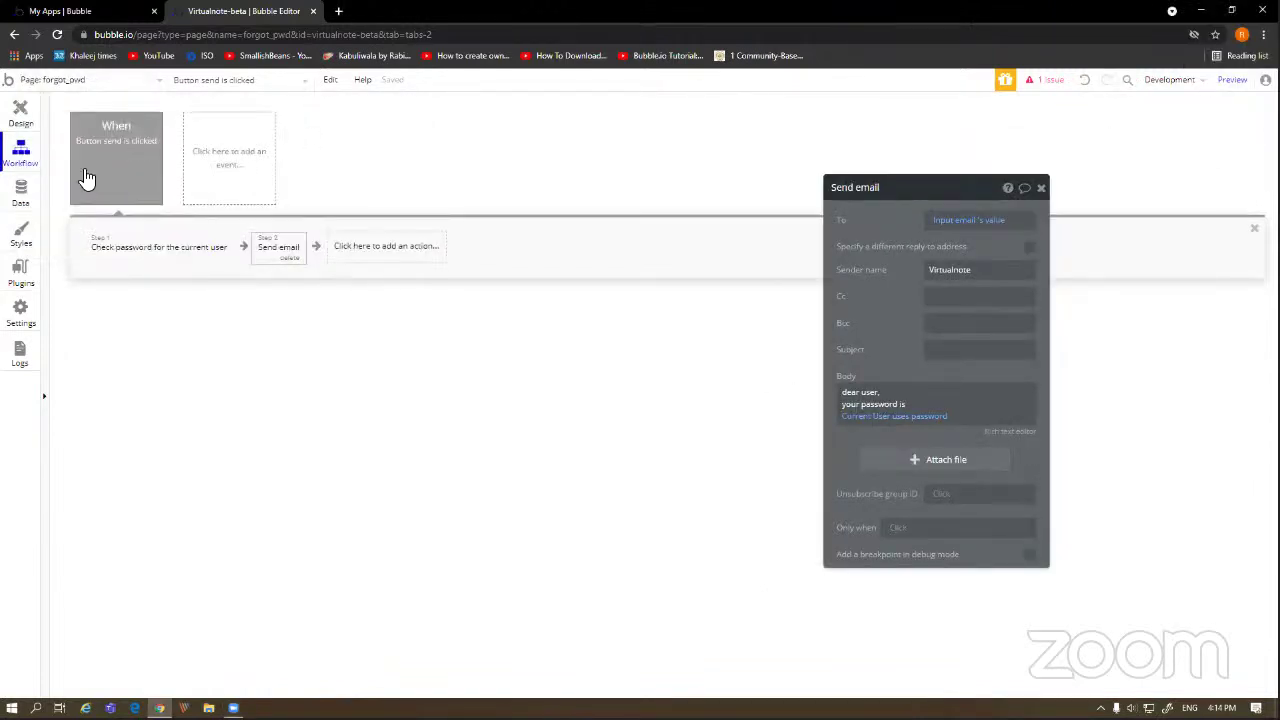
left_click(12, 114)
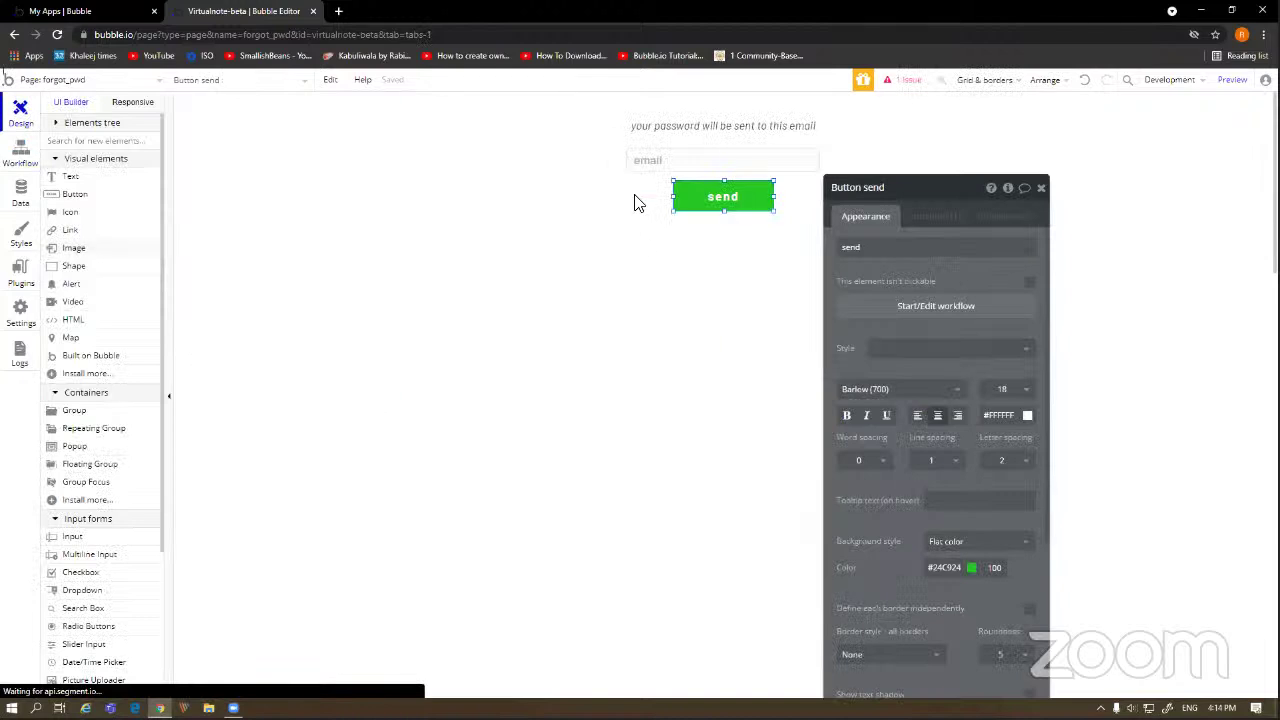
left_click(723, 484)
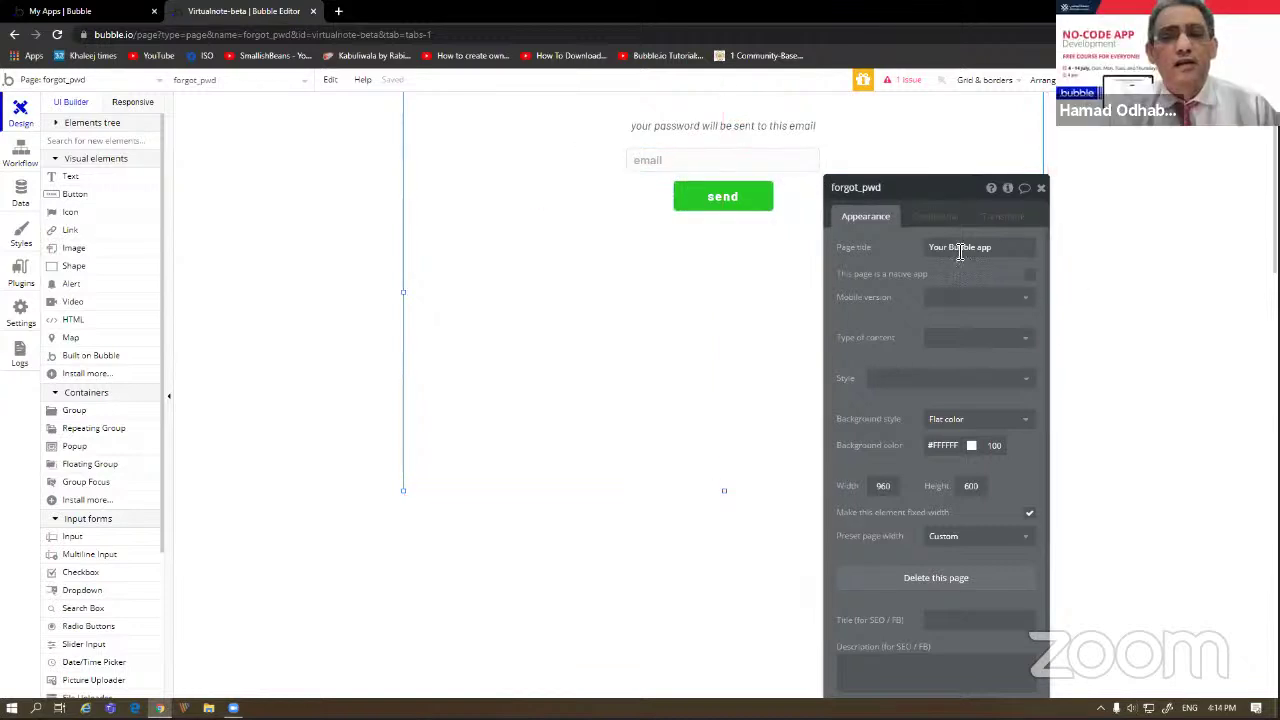
left_click(753, 198)
left_click(952, 308)
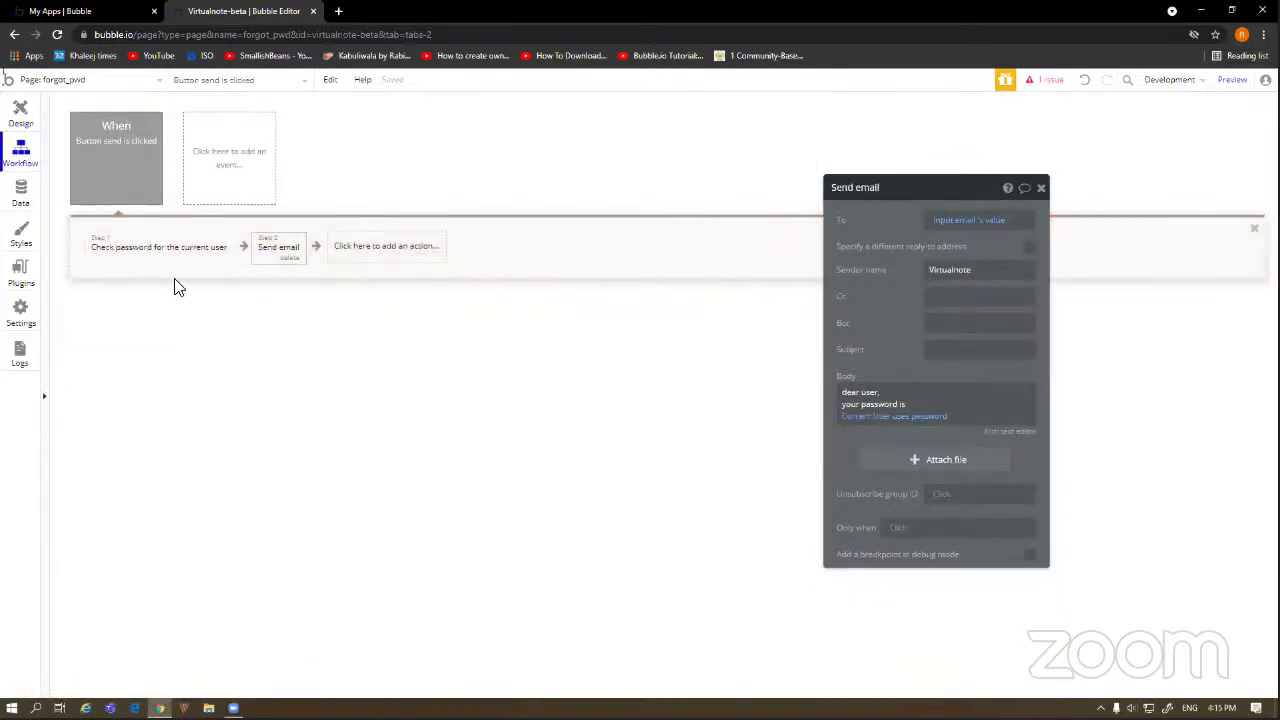
- Review the password check and Send email actions, including the options for the Current User expression in the email body
left_click(160, 250)
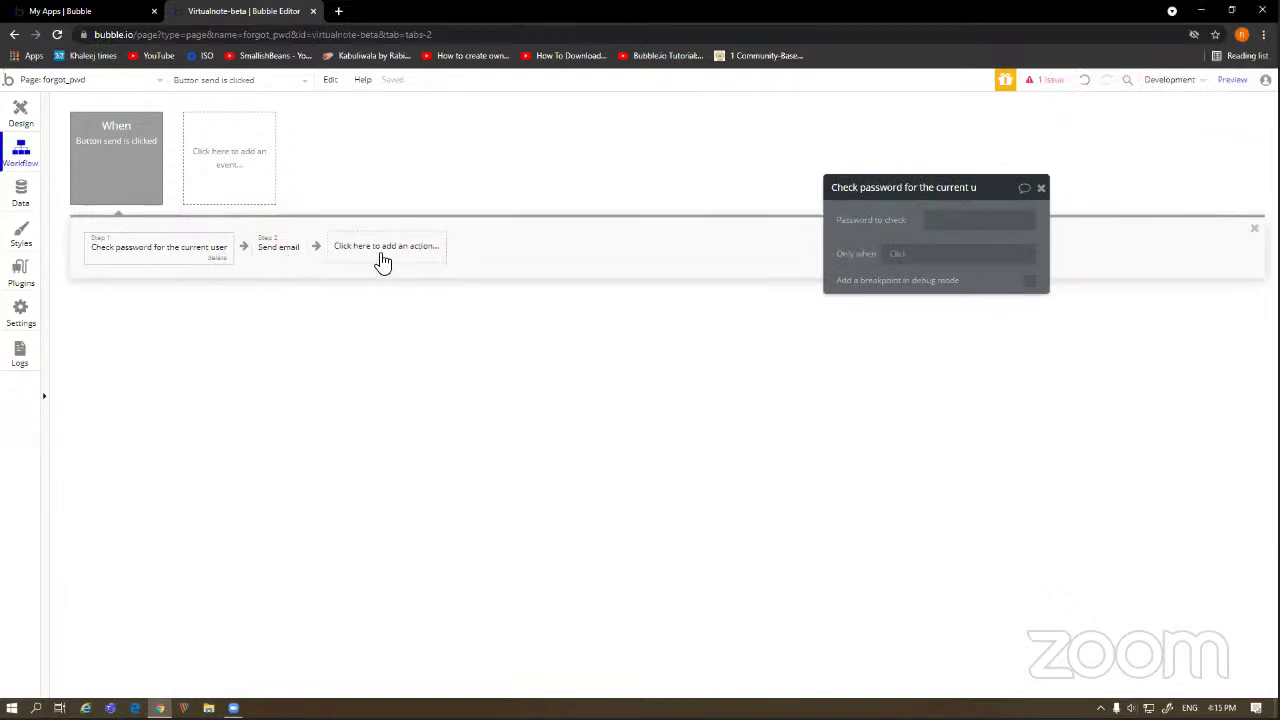
left_click(285, 258)
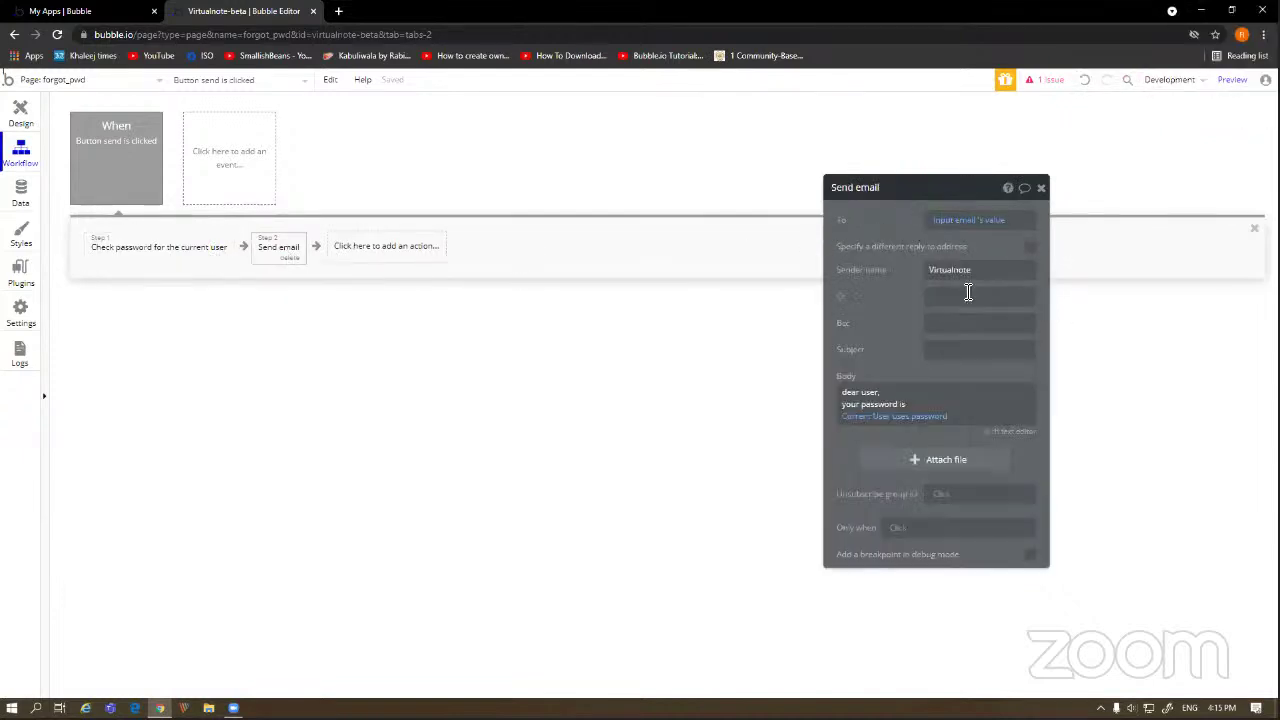
left_click(968, 418)
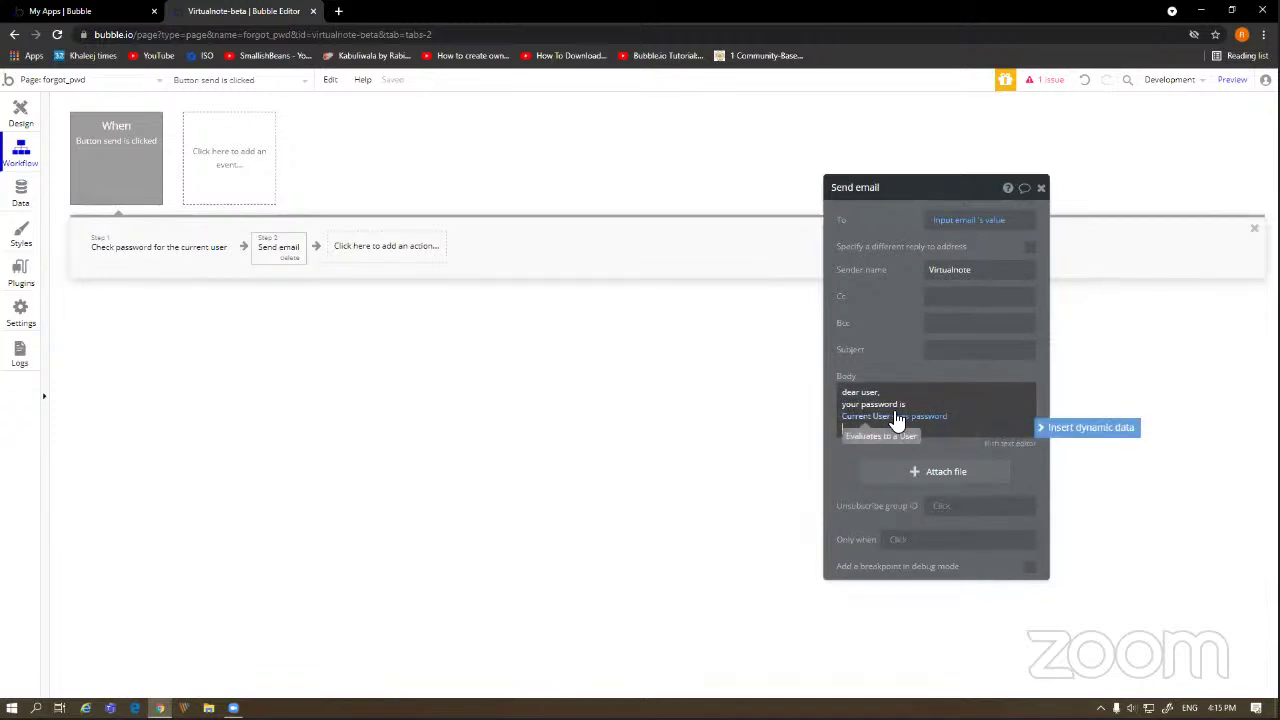
left_click(952, 420)
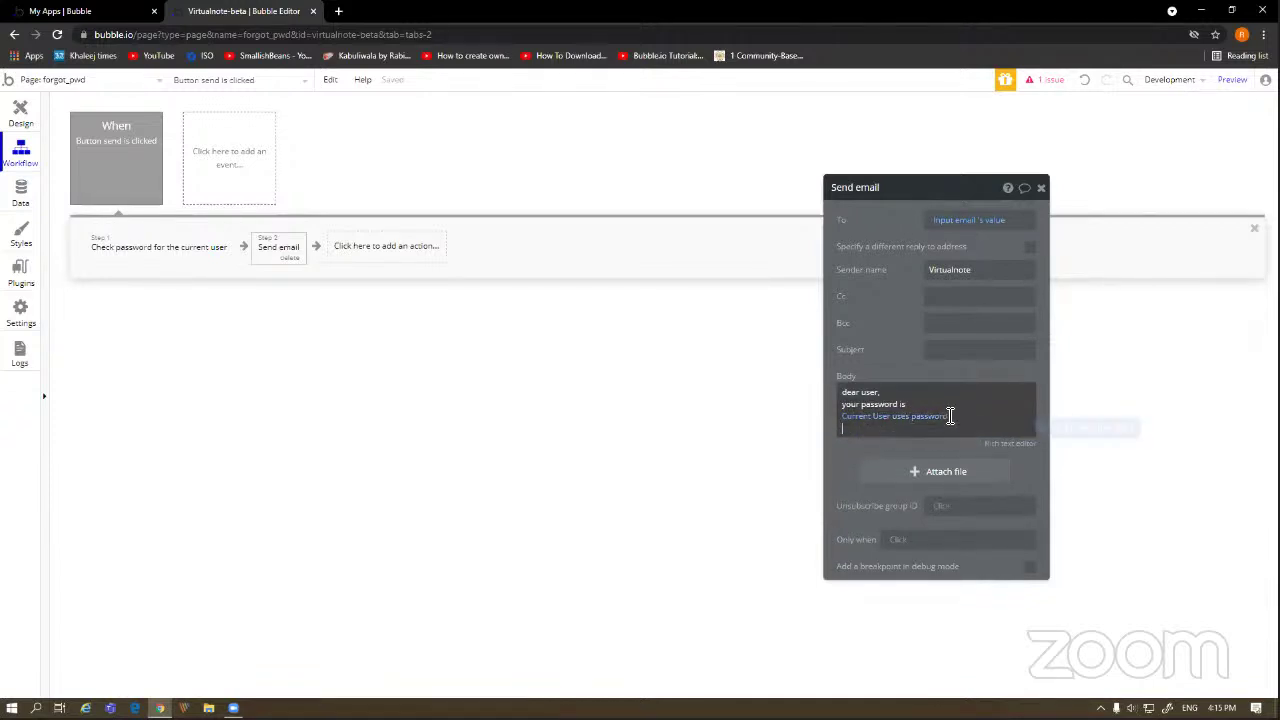
left_click(953, 421)
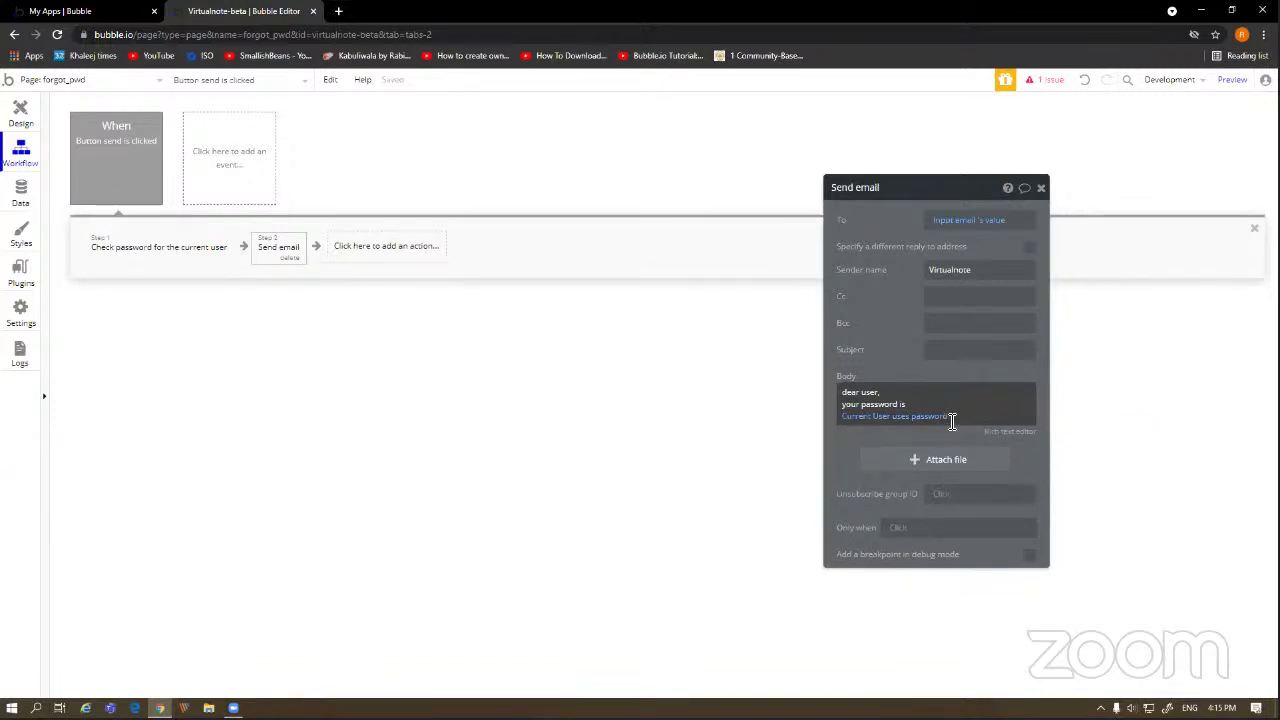
left_click(943, 420)
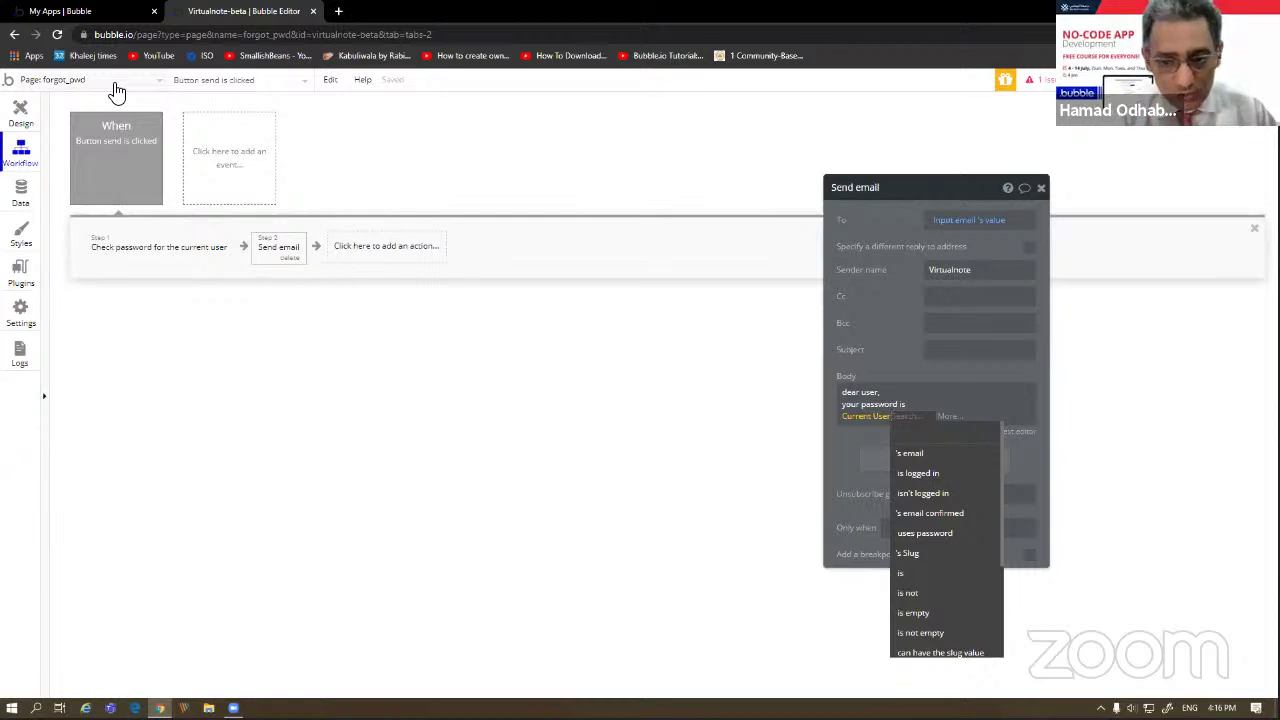
left_click(867, 341)
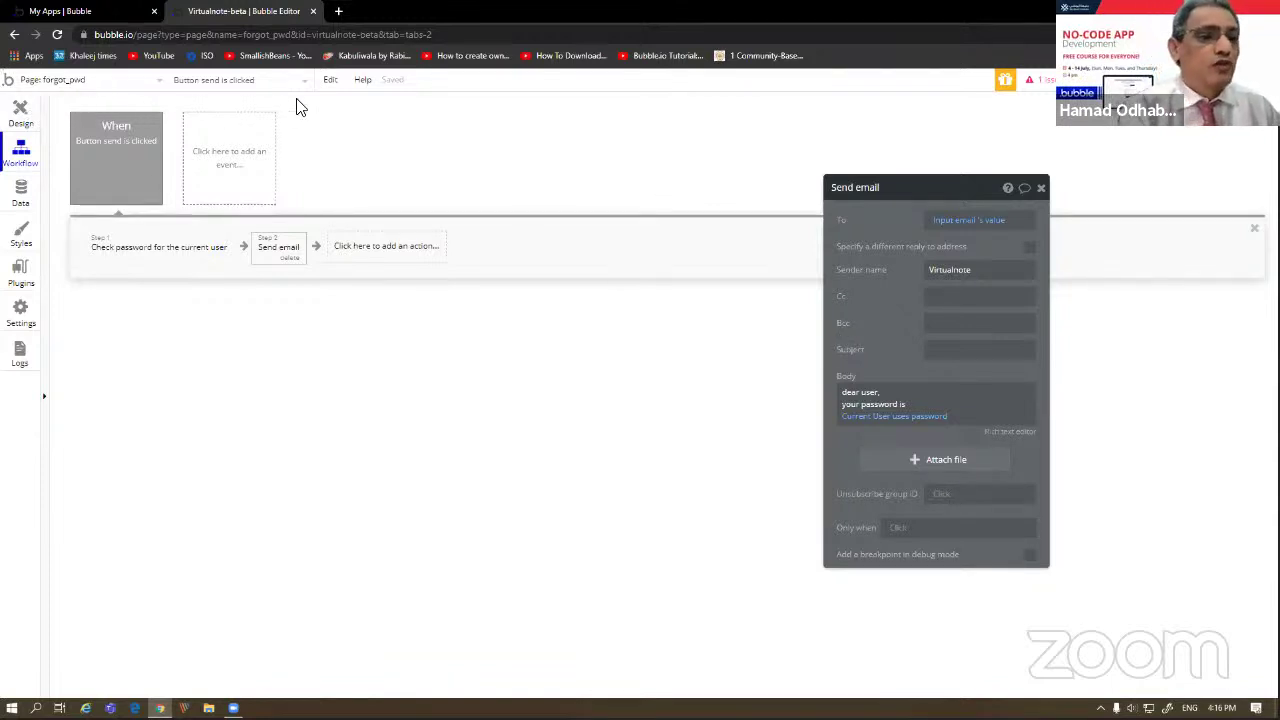
- Place the reusable Header element, 1080 by 110, below the send button on the forgot_pwd page at X 159, Y 294
left_click(21, 114)
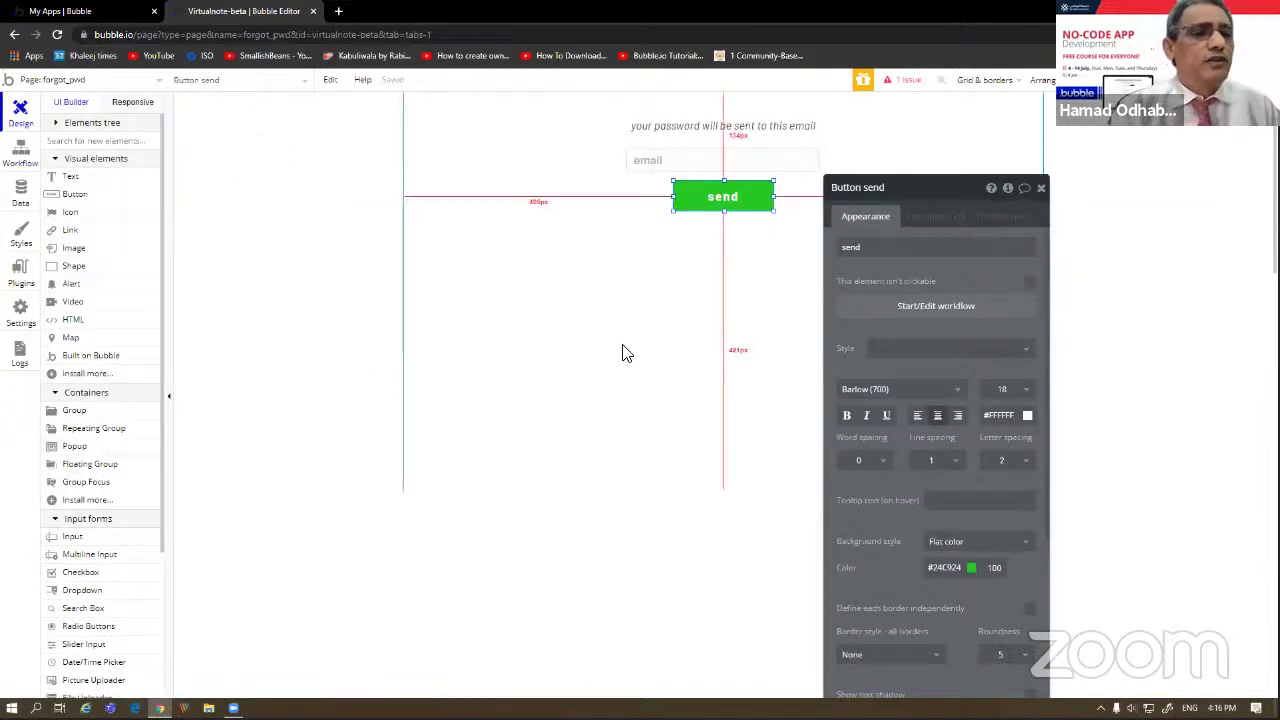
left_click(1041, 189)
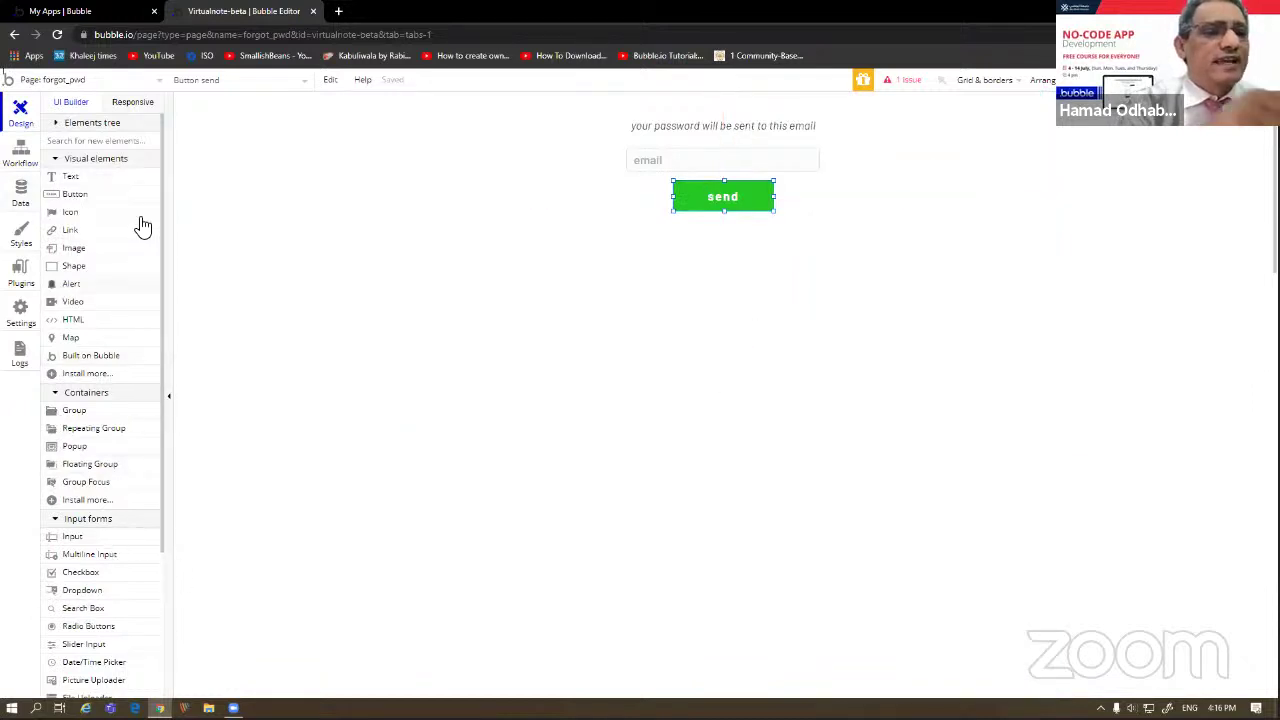
left_click(92, 126)
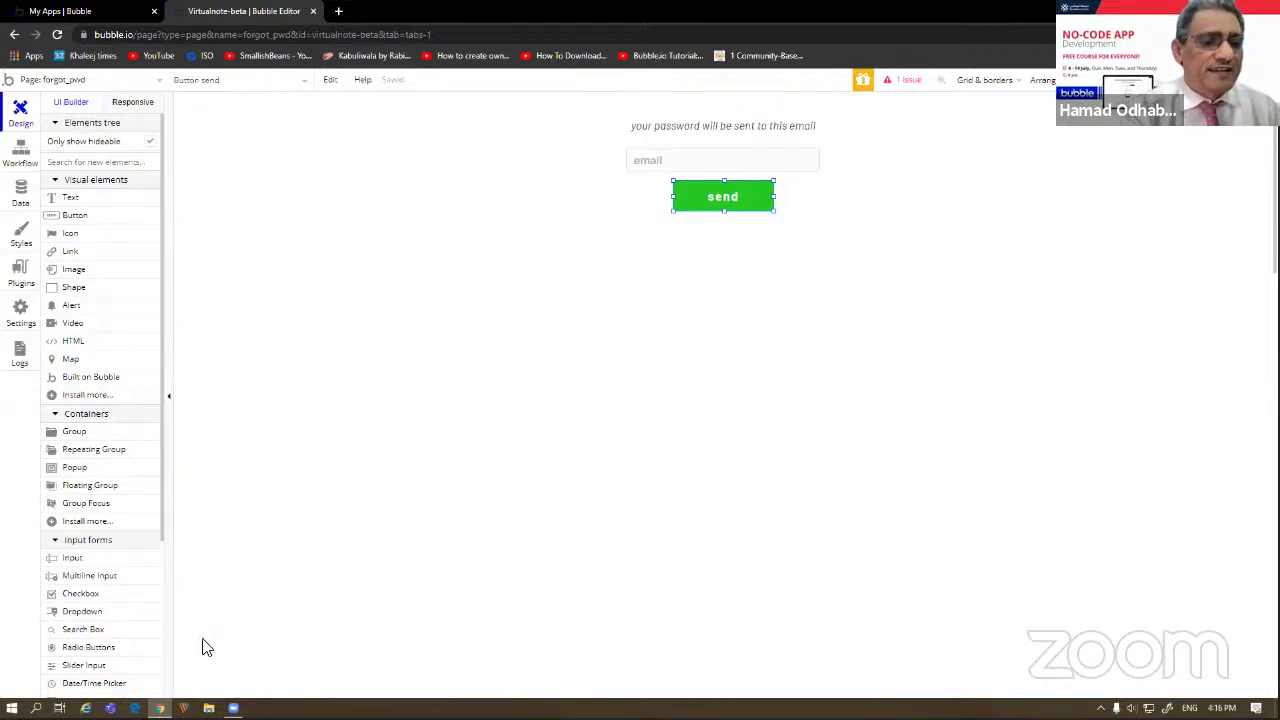
scroll(136, 616, "down", 3)
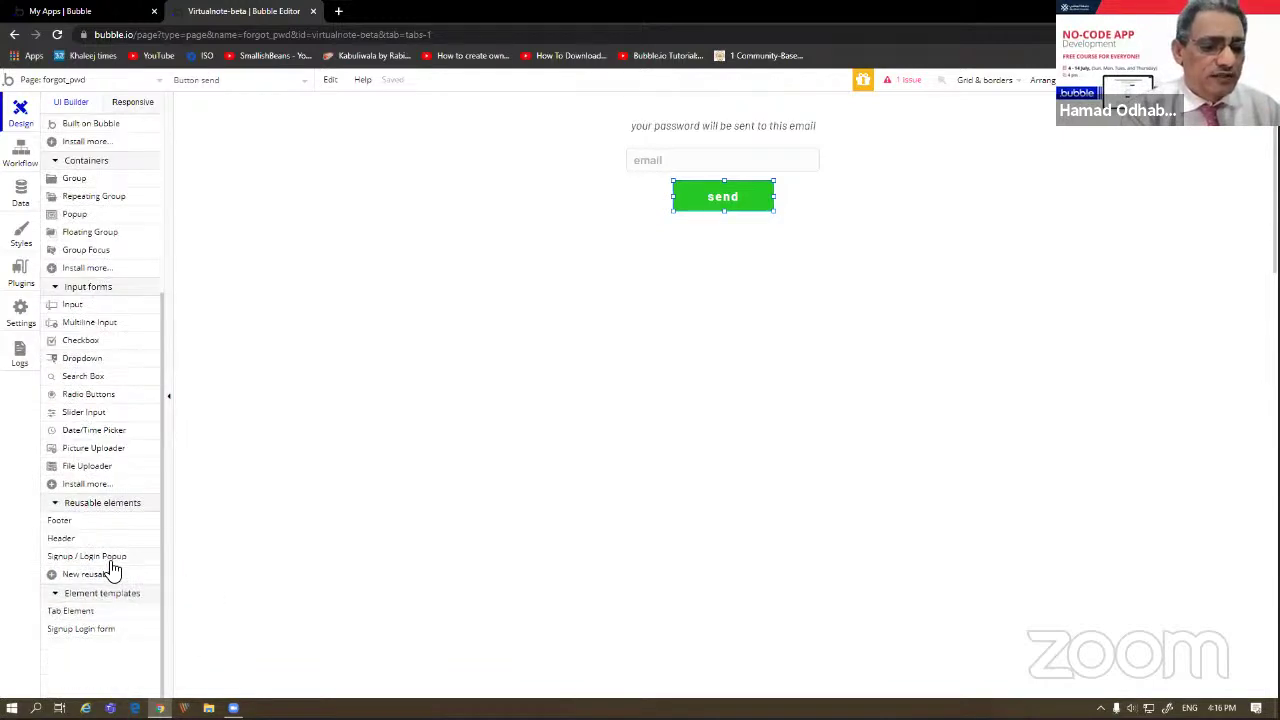
left_click(83, 541)
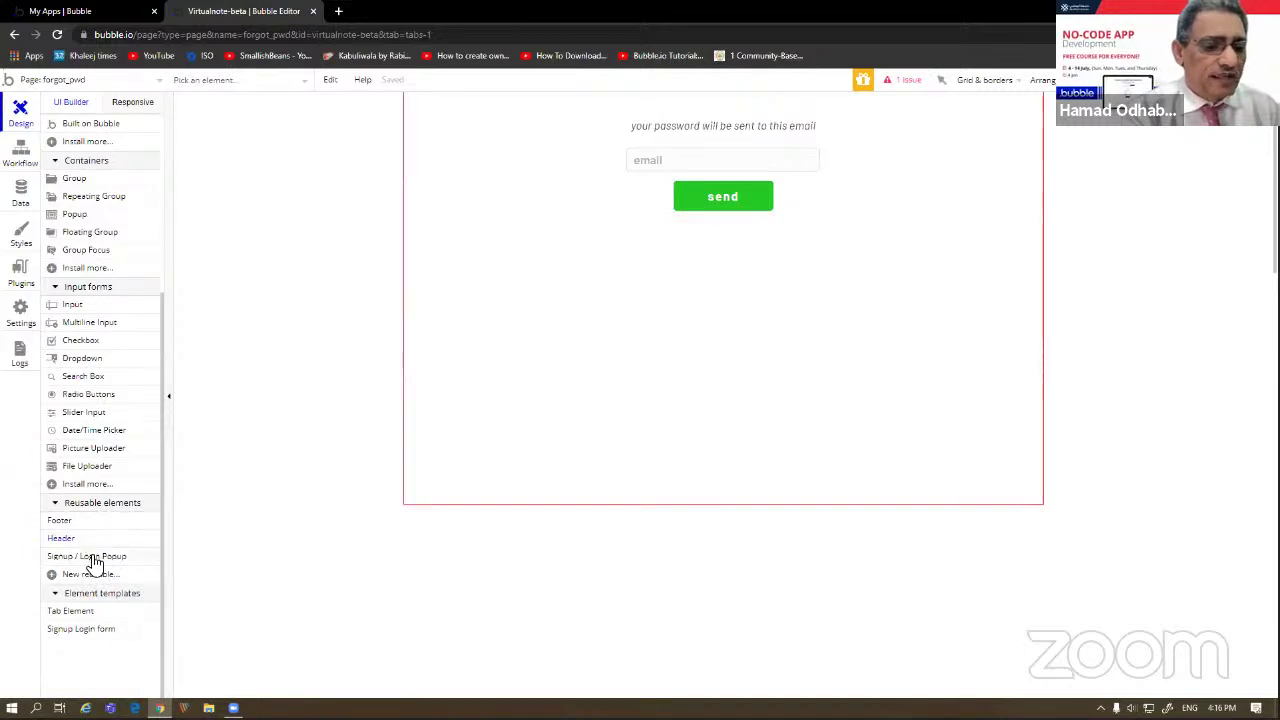
mouse_move(97, 566)
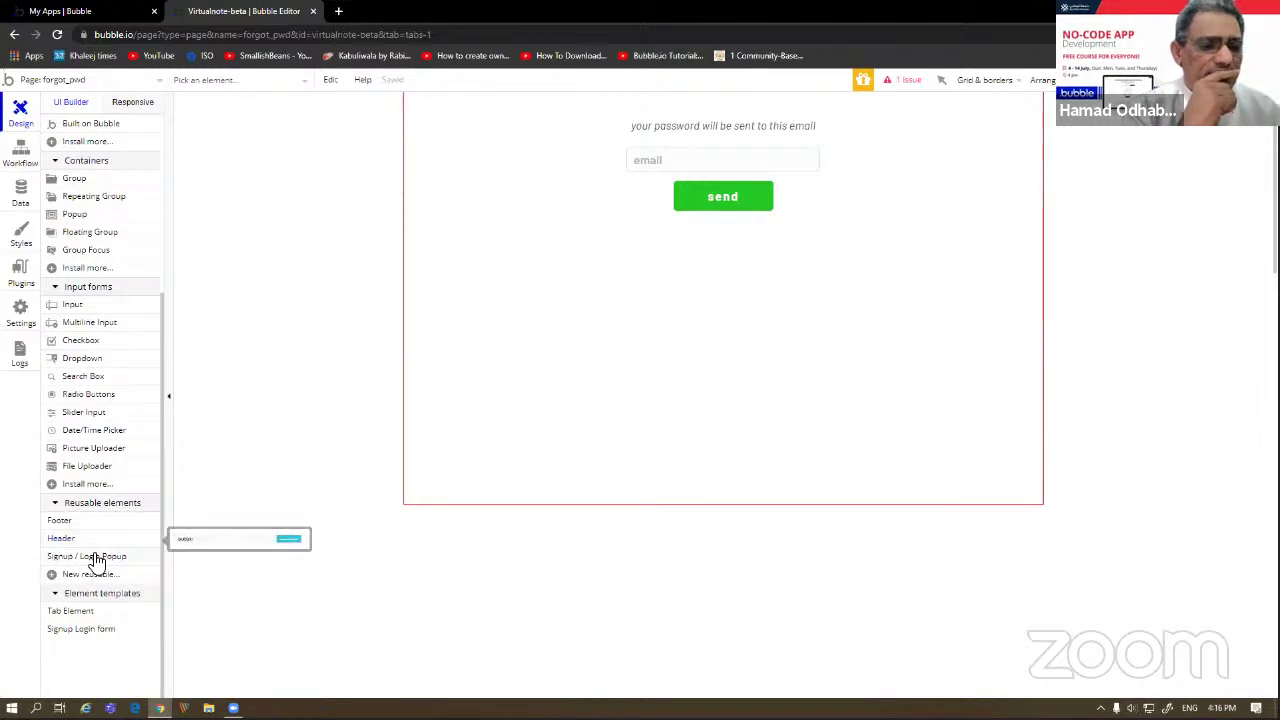
left_click(93, 539)
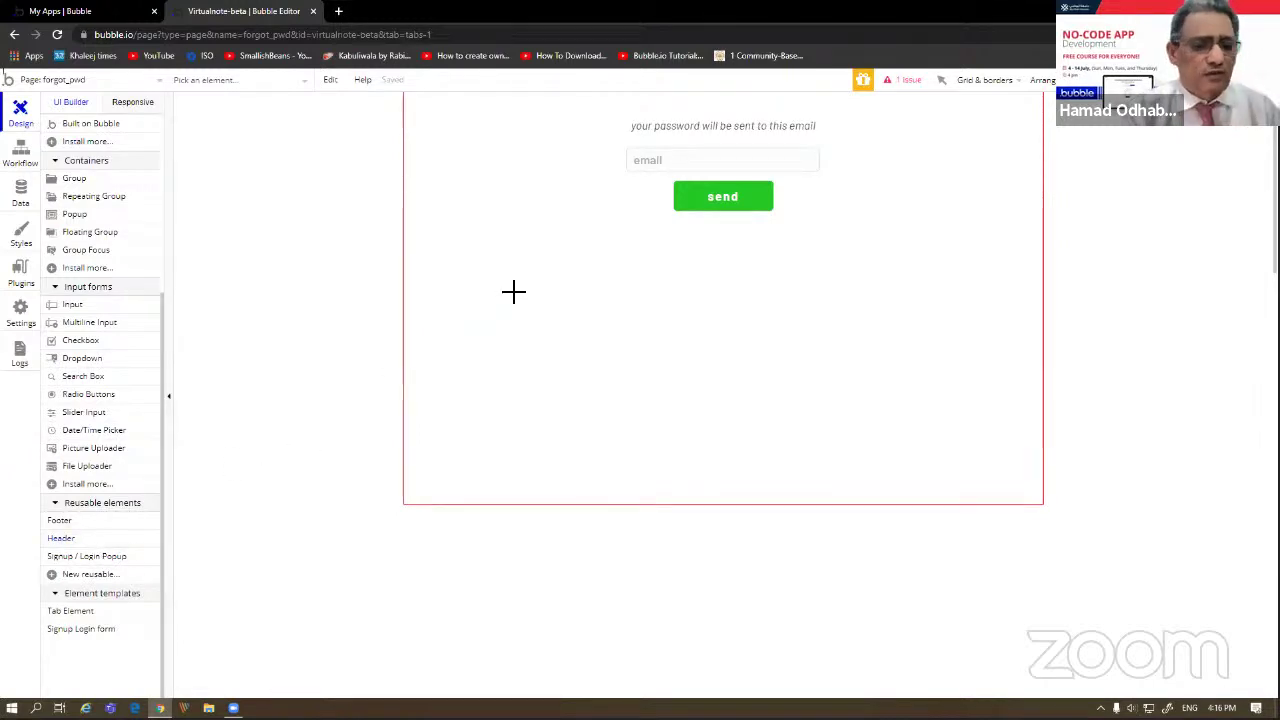
left_click_drag(512, 289, 835, 301)
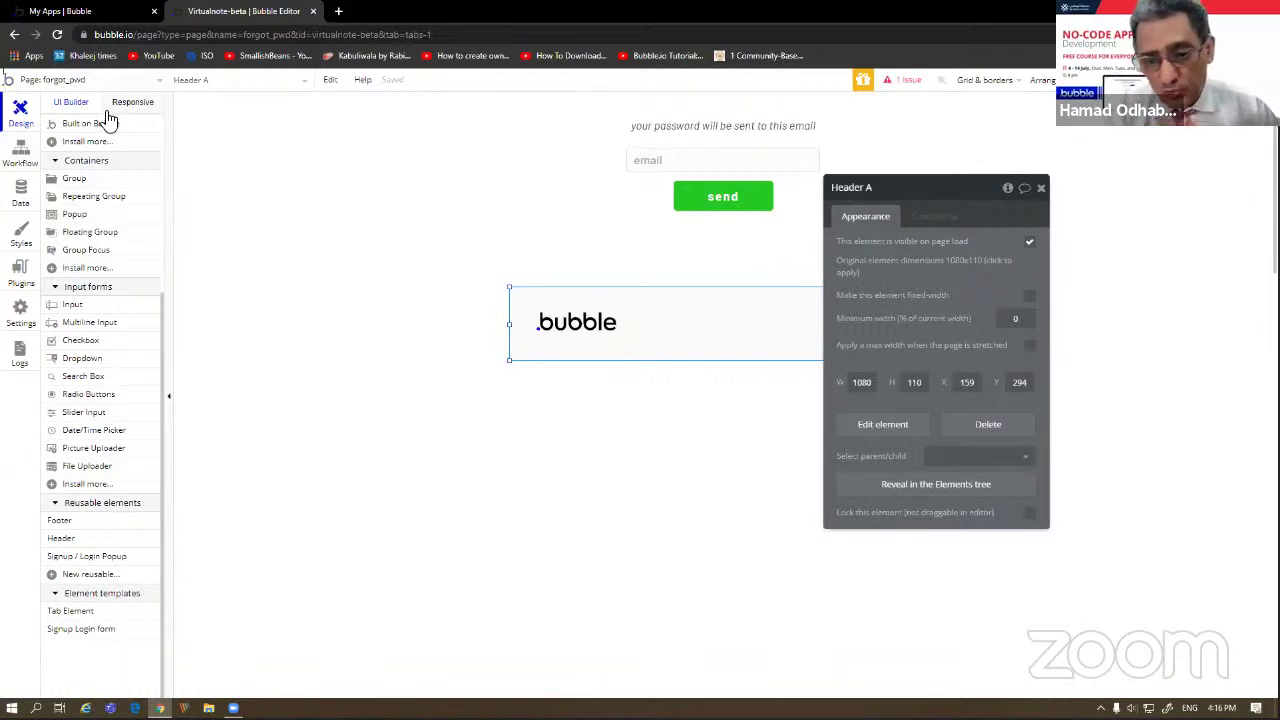
- Look through the available design elements and check the responsive view of the forgot_pwd page
scroll(115, 150, "up", 3)
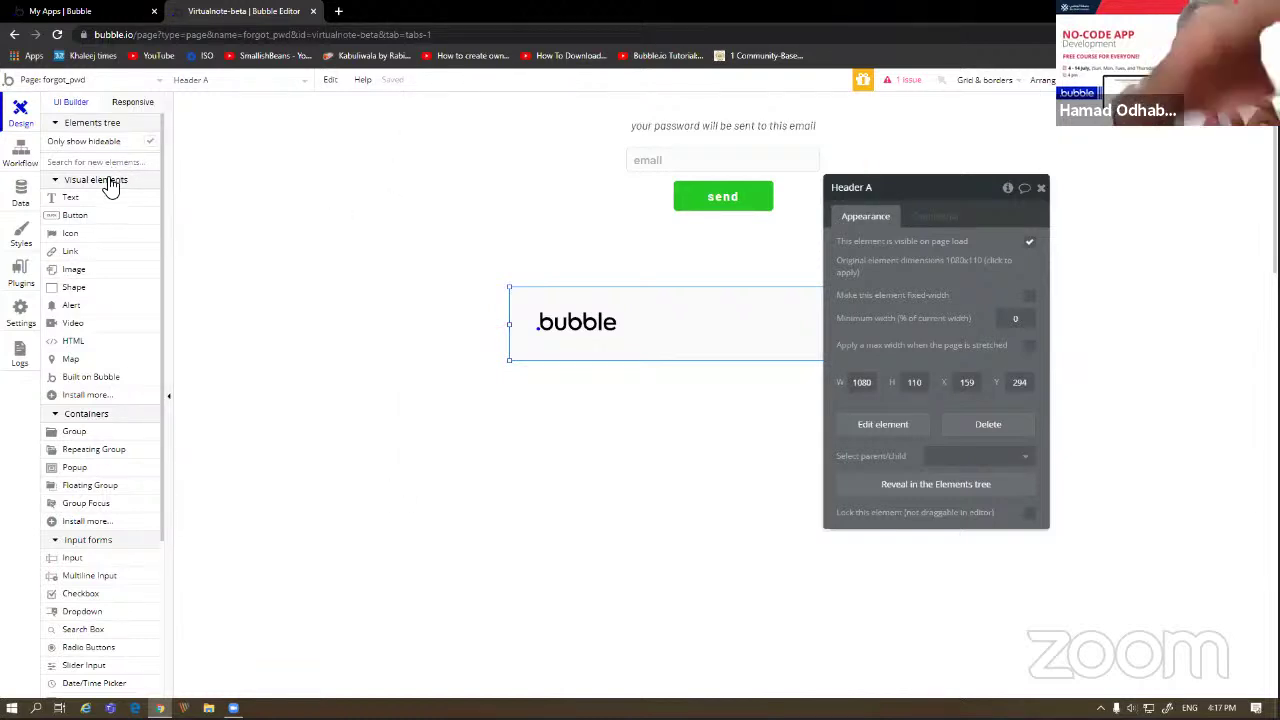
scroll(110, 187, "down", 3)
scroll(110, 187, "up", 3)
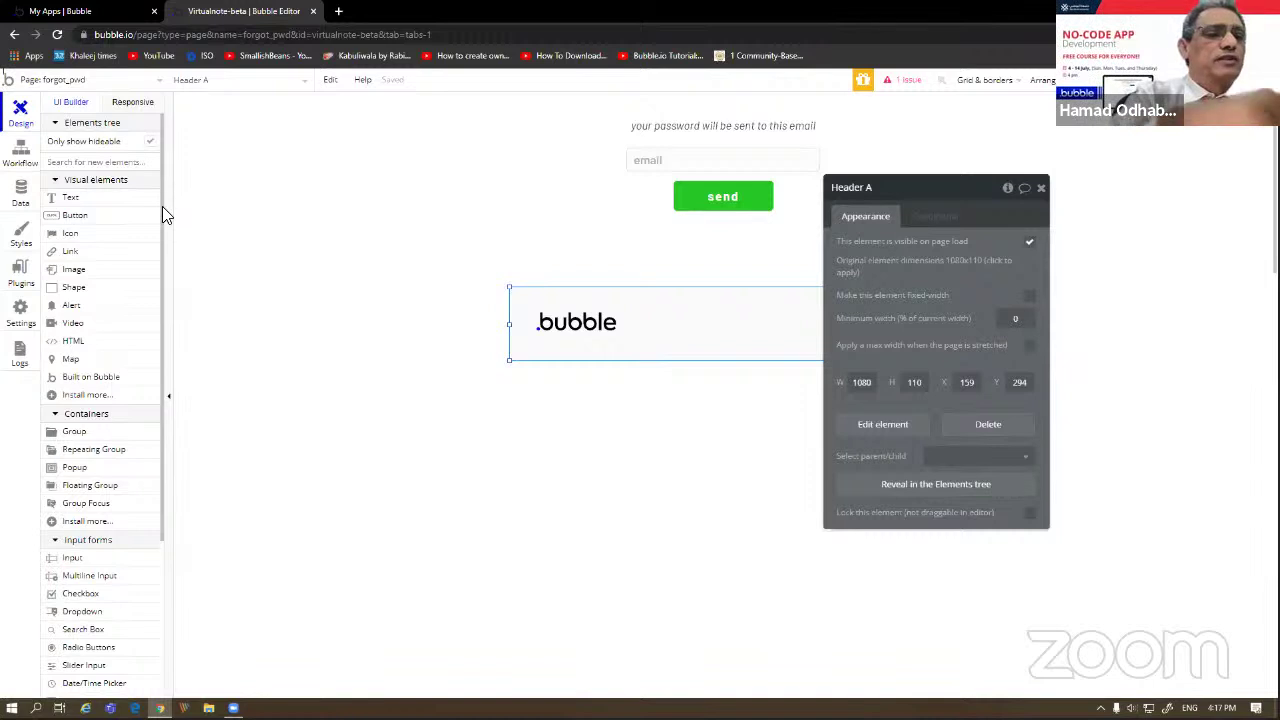
mouse_move(162, 208)
left_mouse_down()
mouse_move(162, 224)
mouse_move(162, 206)
left_mouse_up()
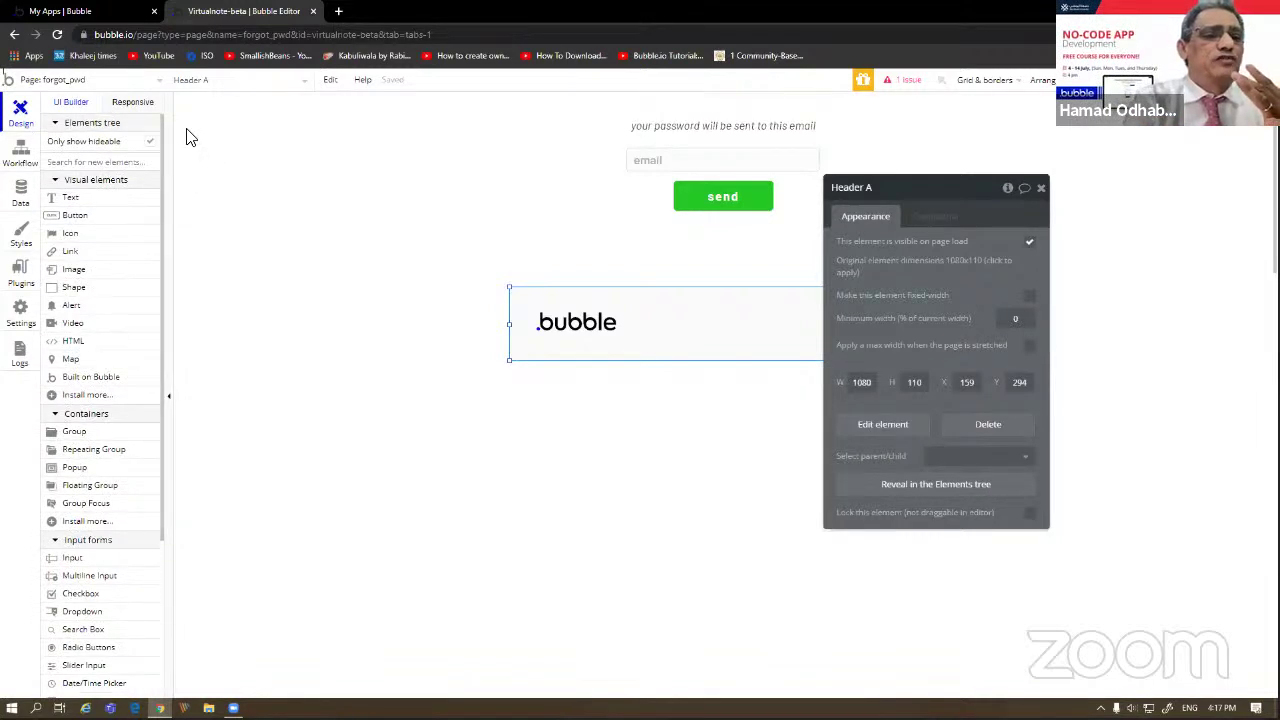
left_click(114, 103)
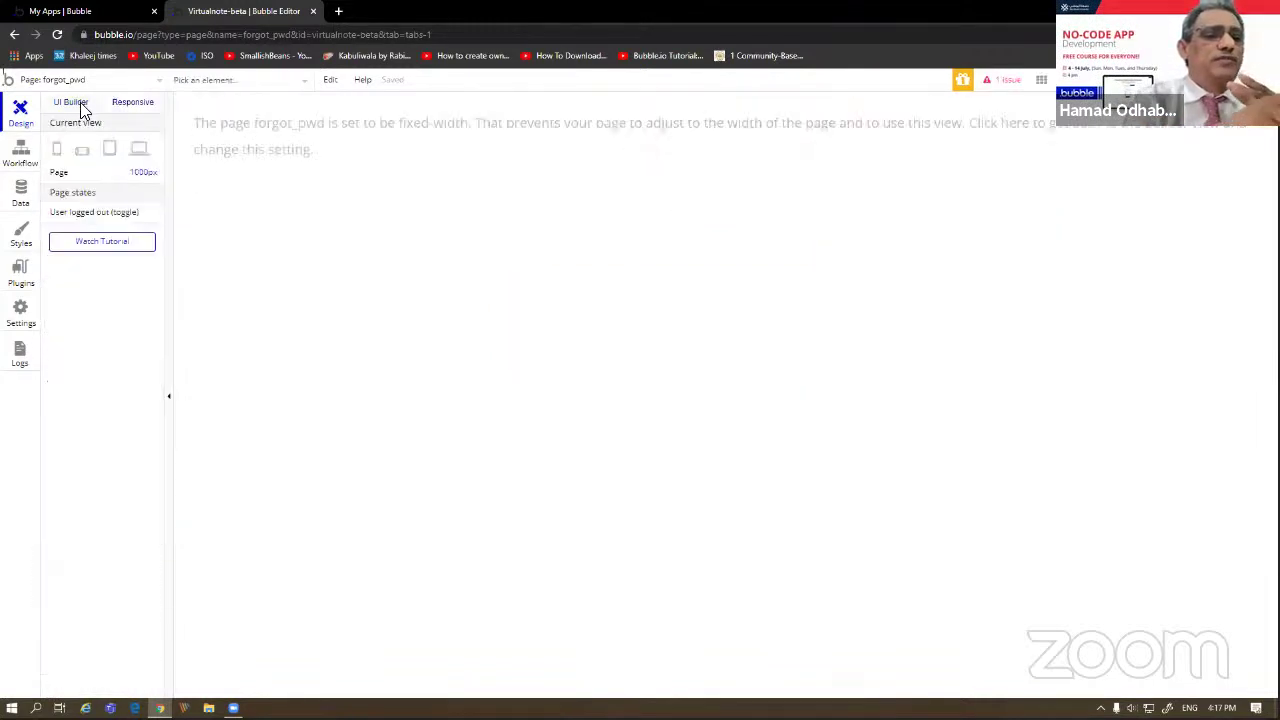
left_click(80, 102)
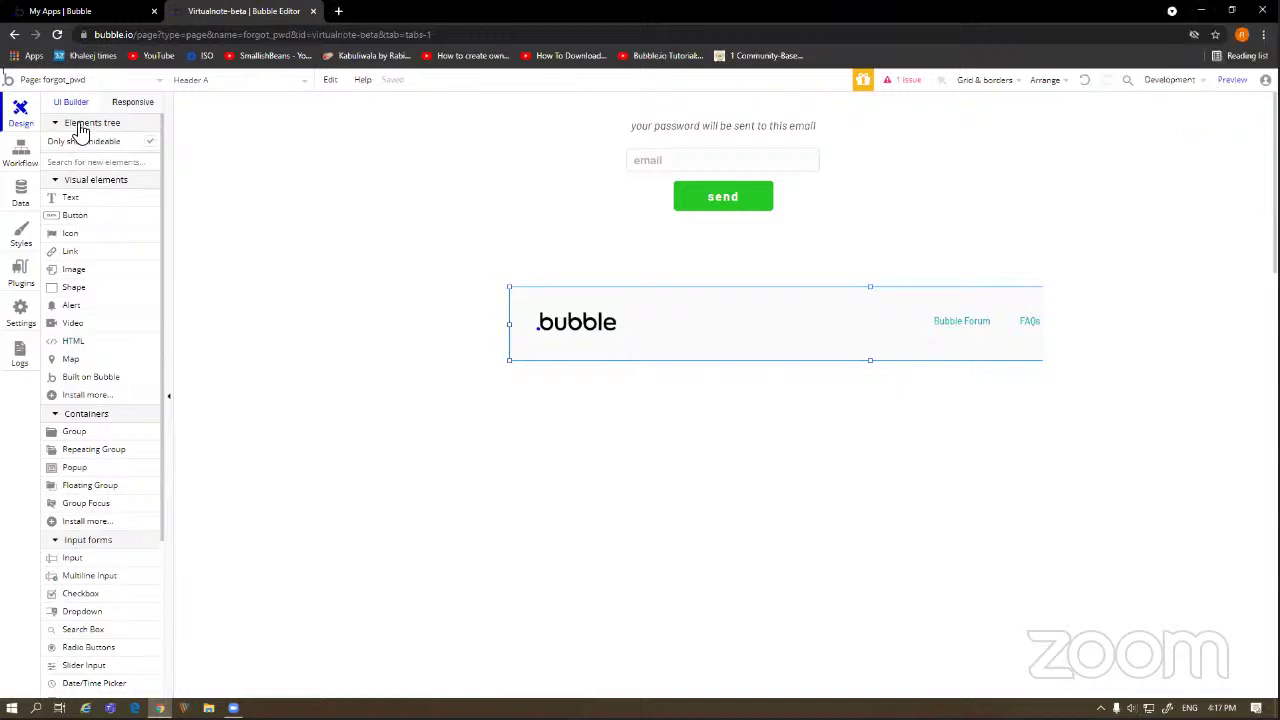
left_click(84, 128)
left_click(84, 128)
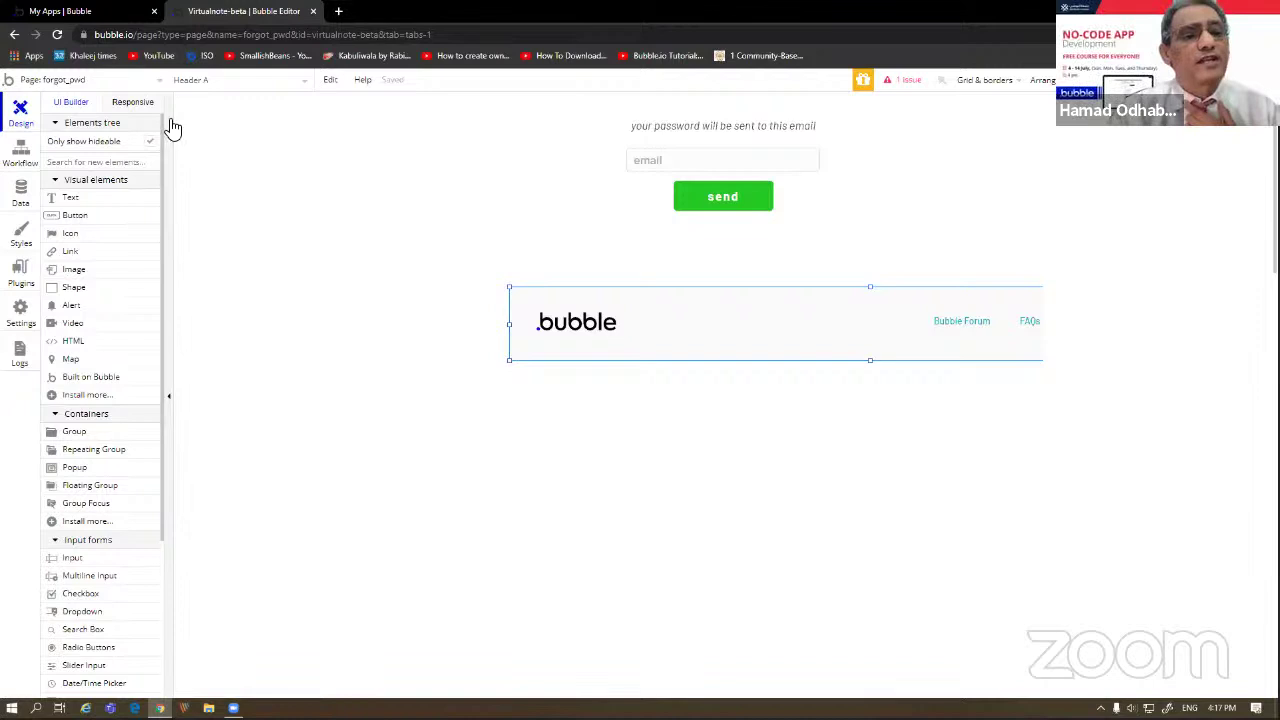
- Review the index page of the Virtualnote-beta app and its list of pages, including the reset_pw page's preview
left_click(45, 82)
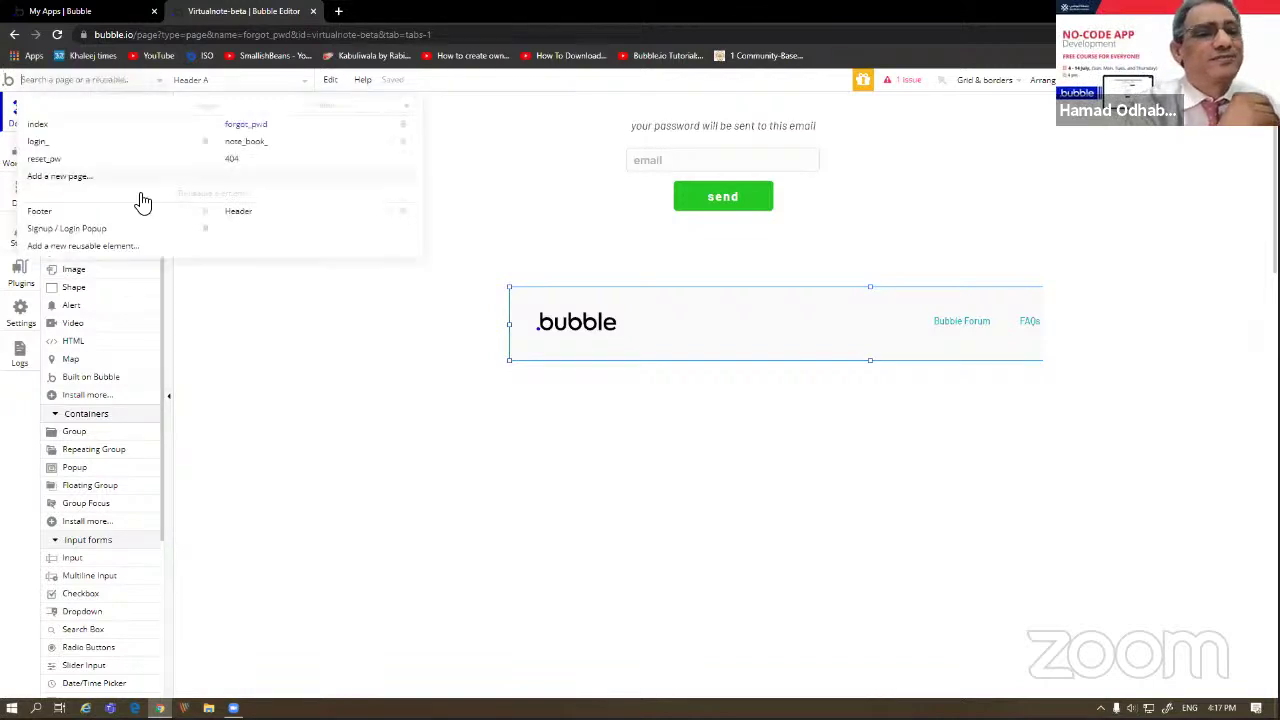
left_click(100, 125)
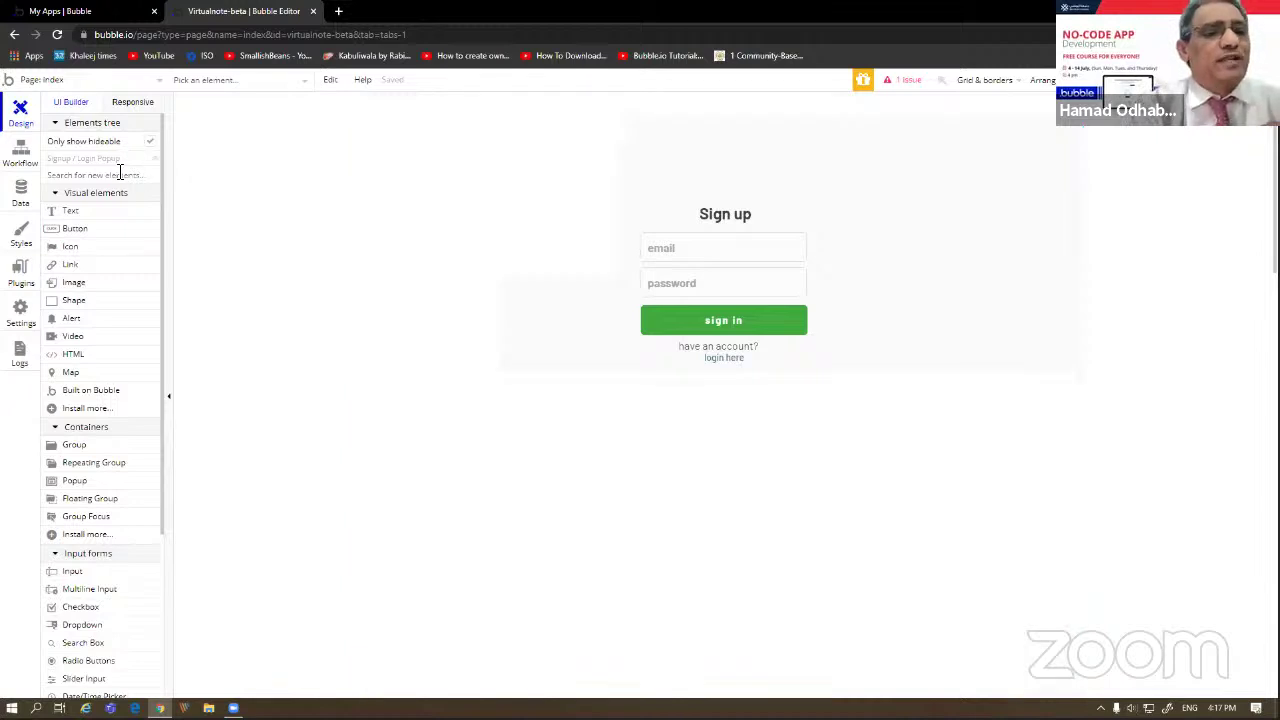
left_click(60, 82)
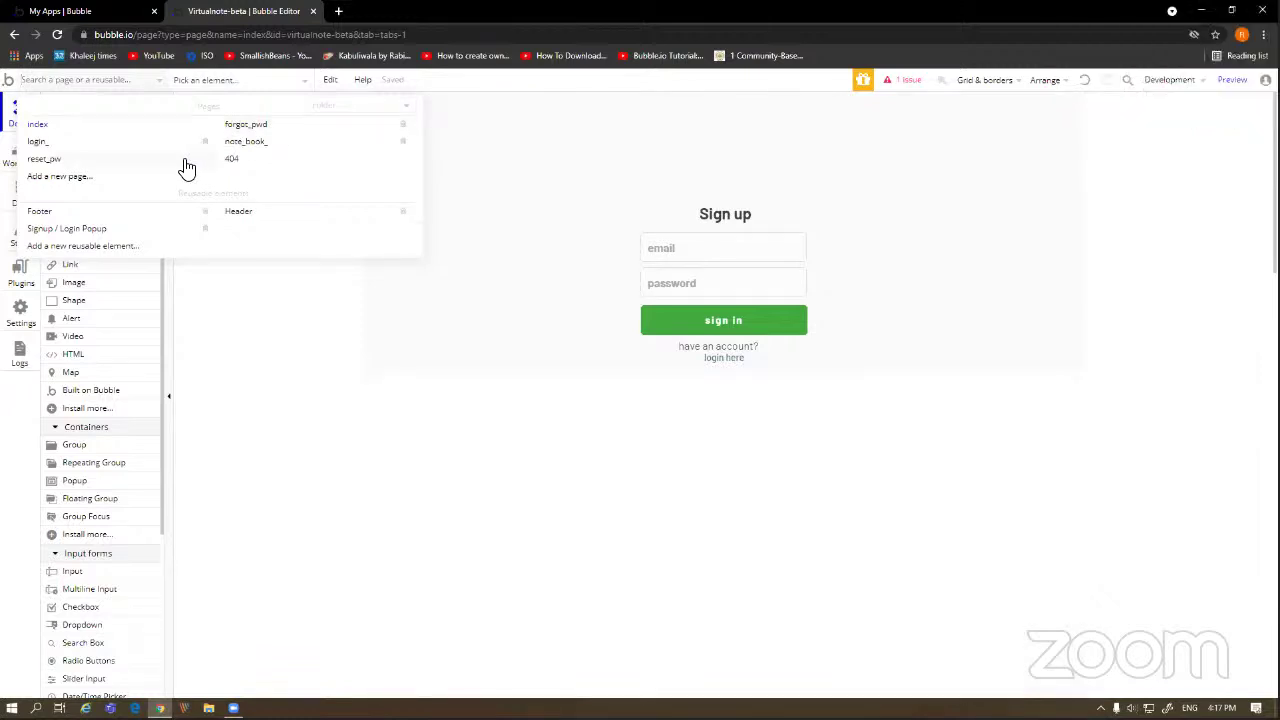
mouse_move(187, 168)
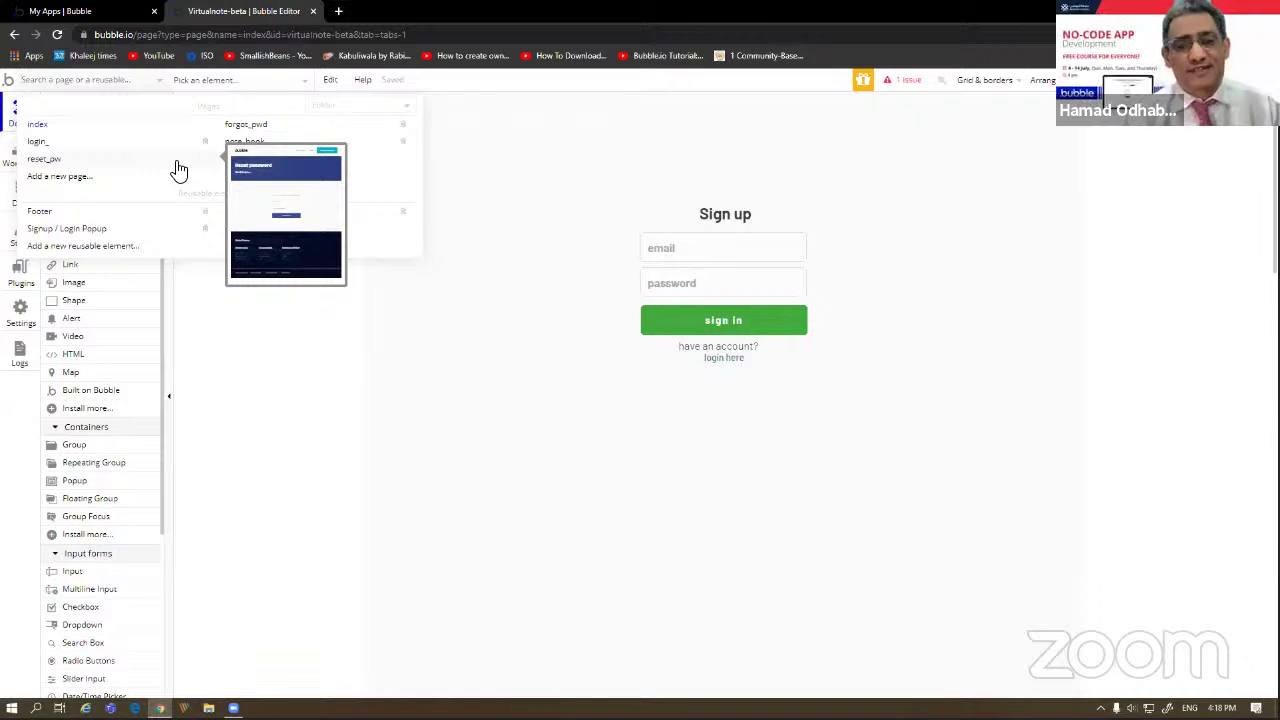
left_click(594, 161)
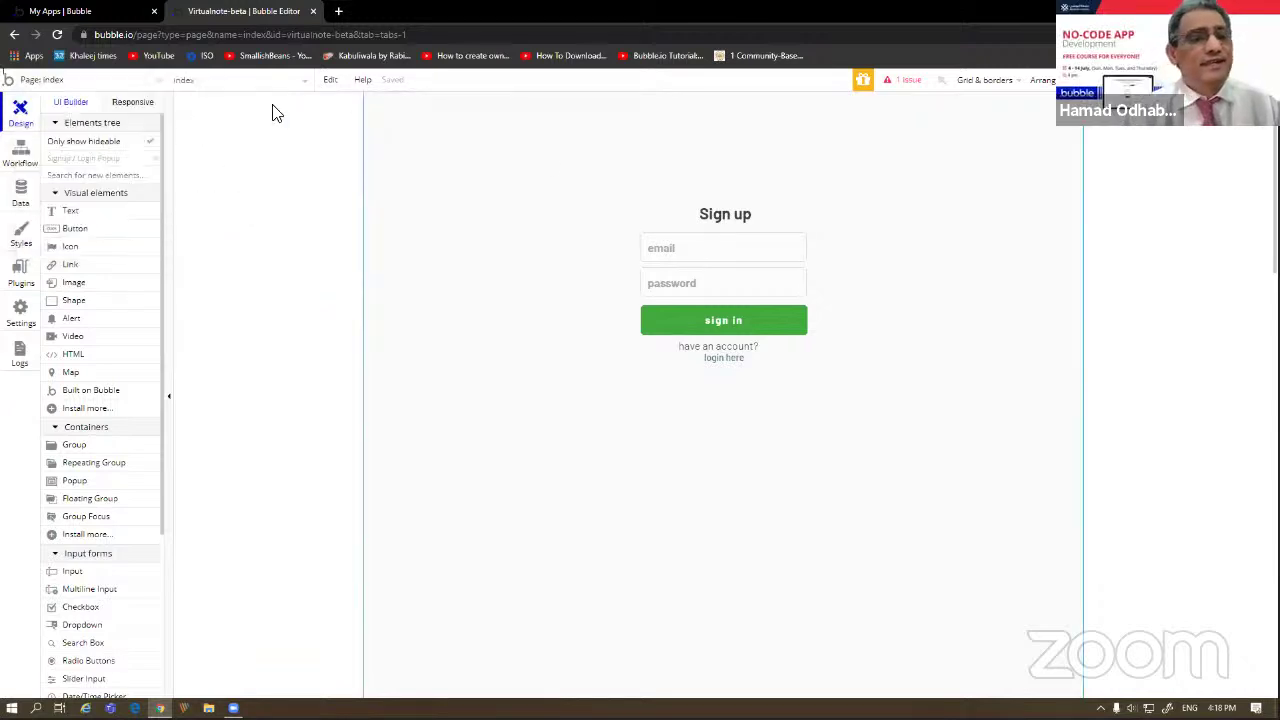
- Delete the forgot_pwd page from the Virtualnote-beta app and open the note_book_ page
left_click(106, 82)
left_click(346, 124)
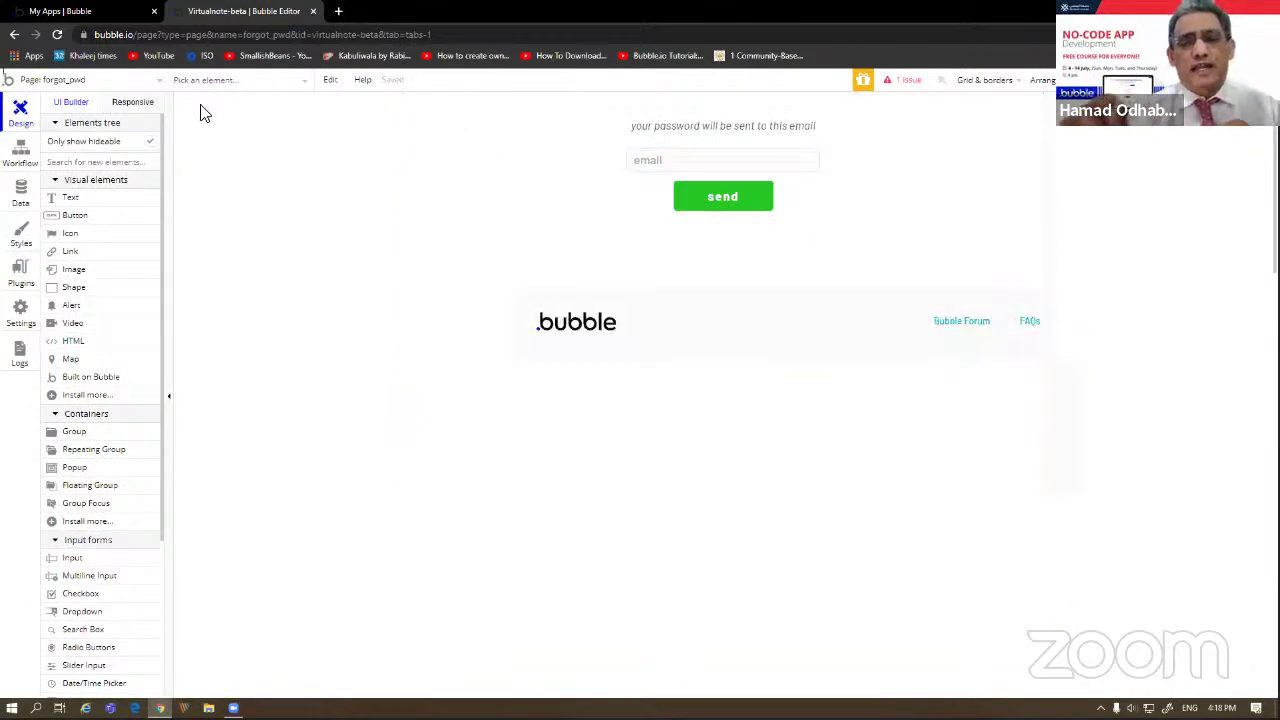
left_click(74, 81)
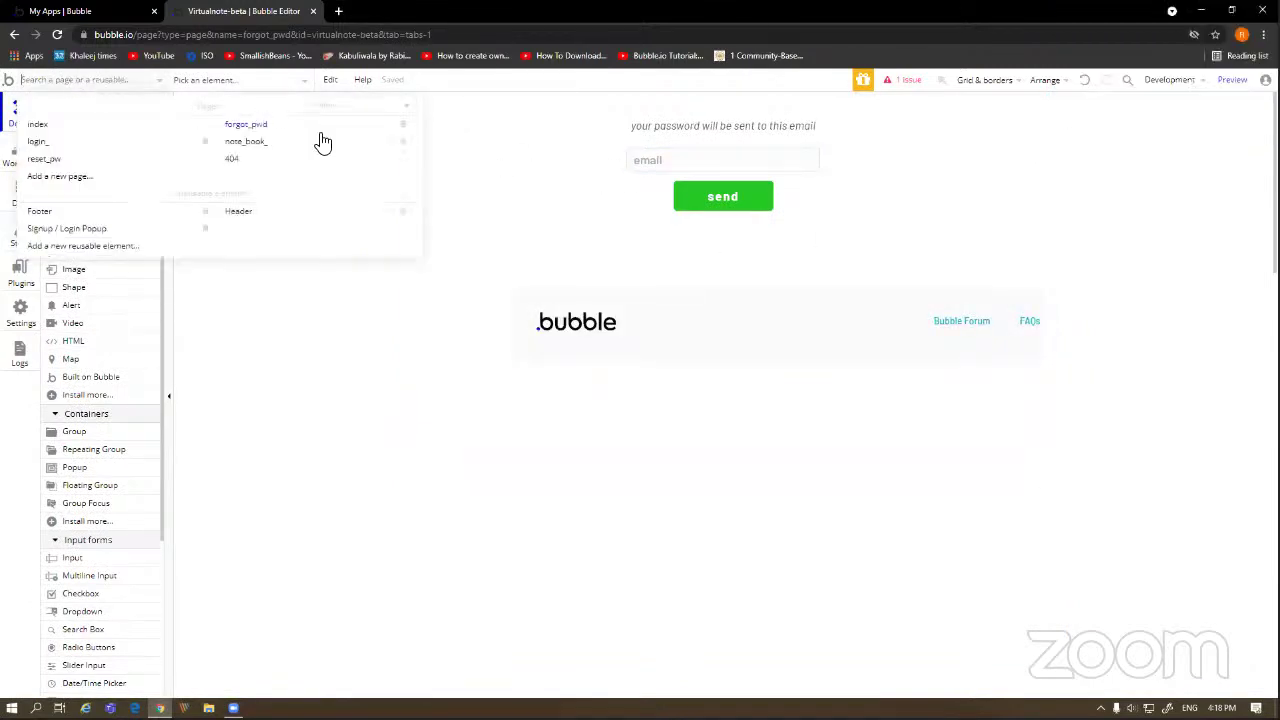
left_click(410, 130)
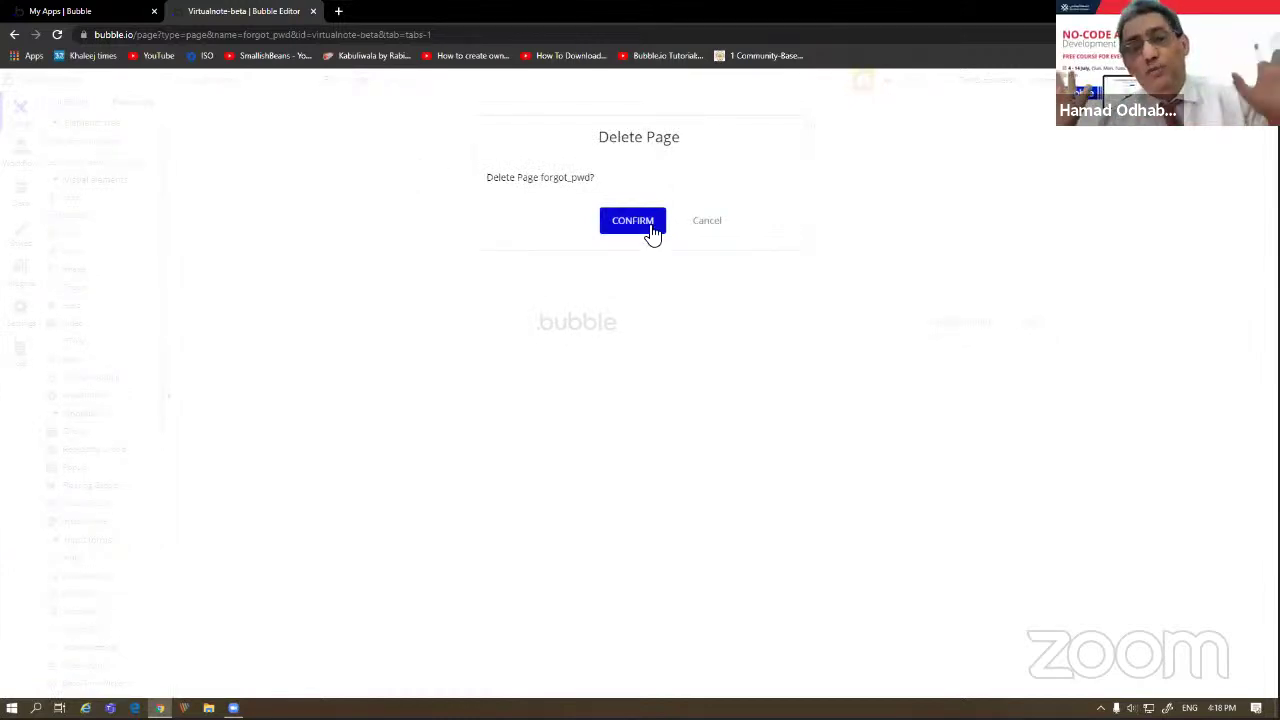
left_click(651, 232)
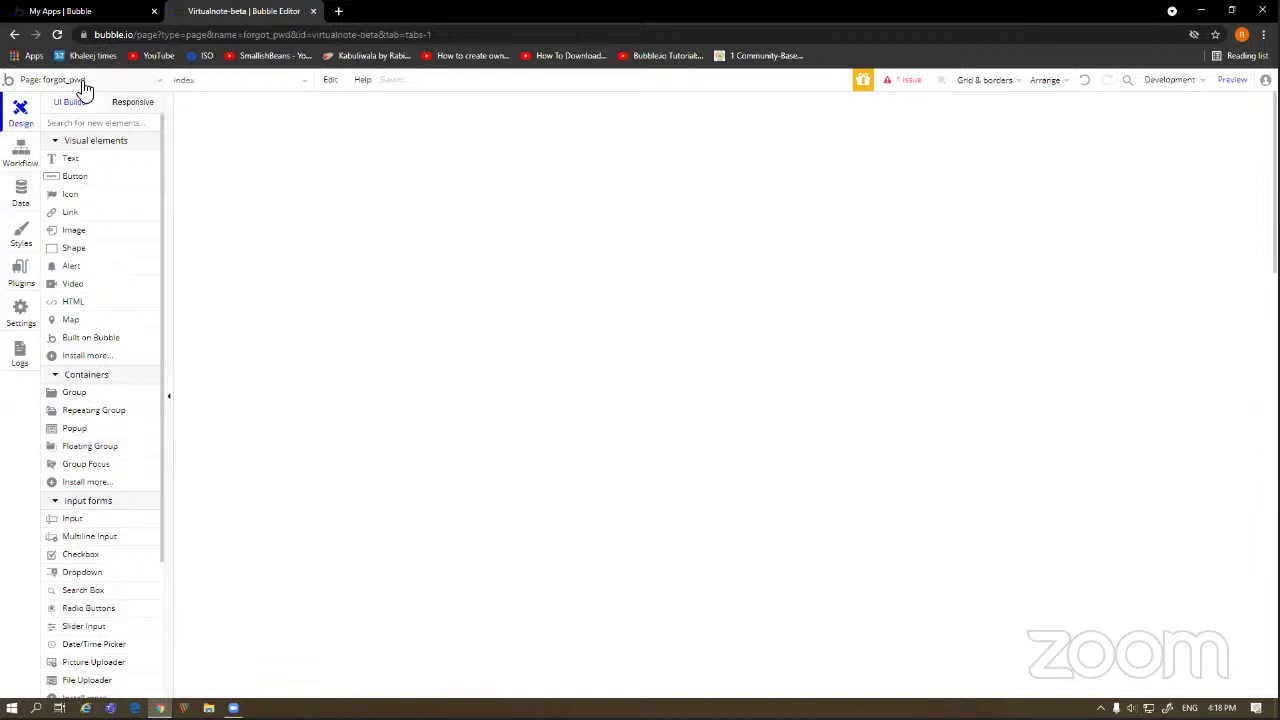
left_click(82, 82)
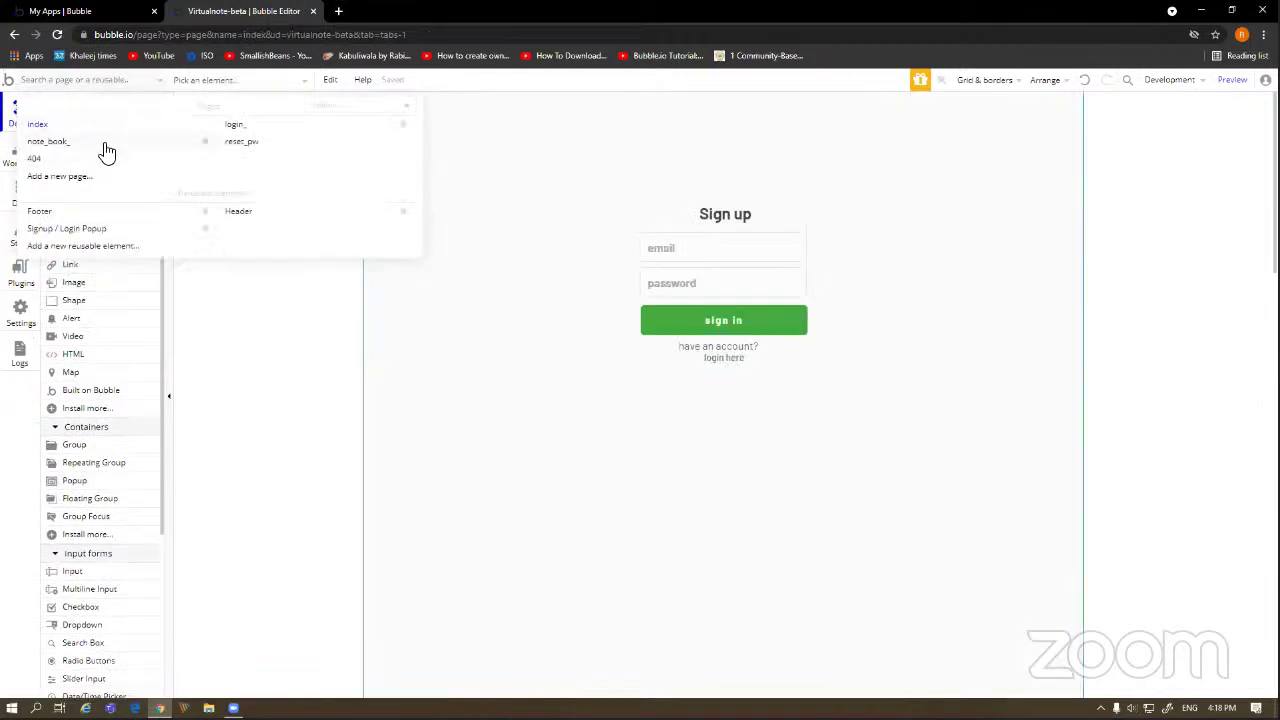
left_click(106, 144)
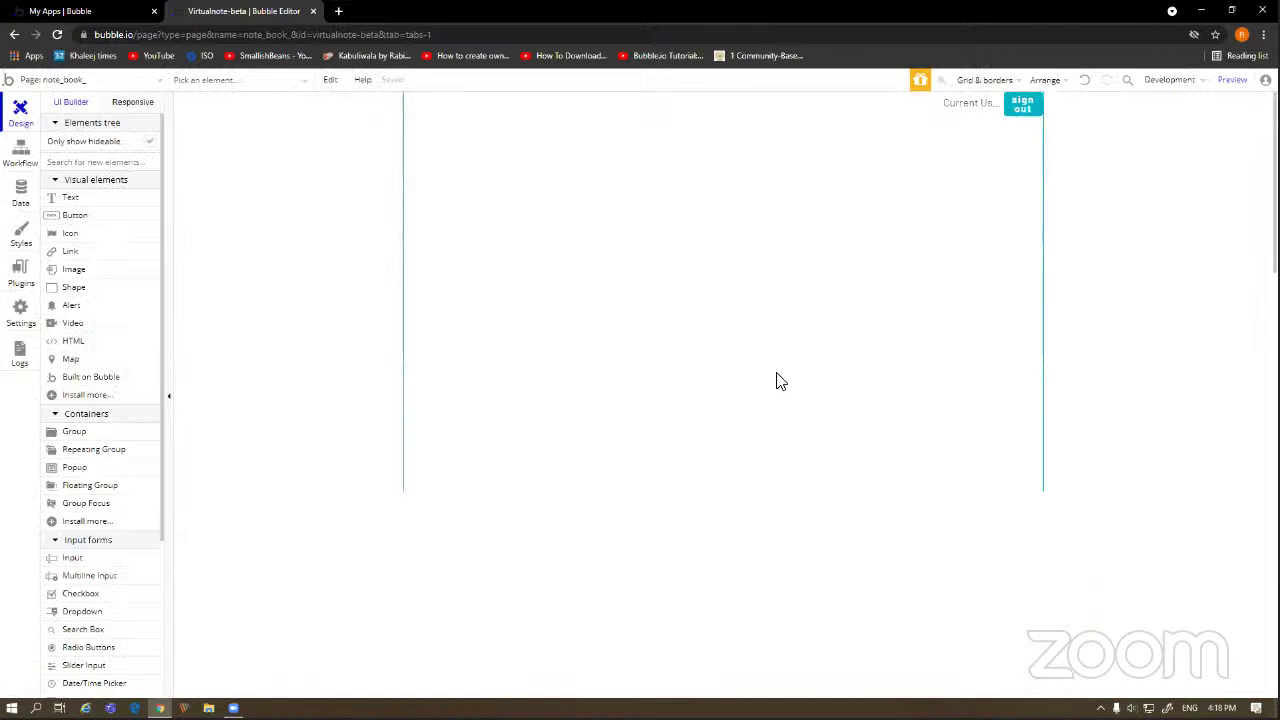
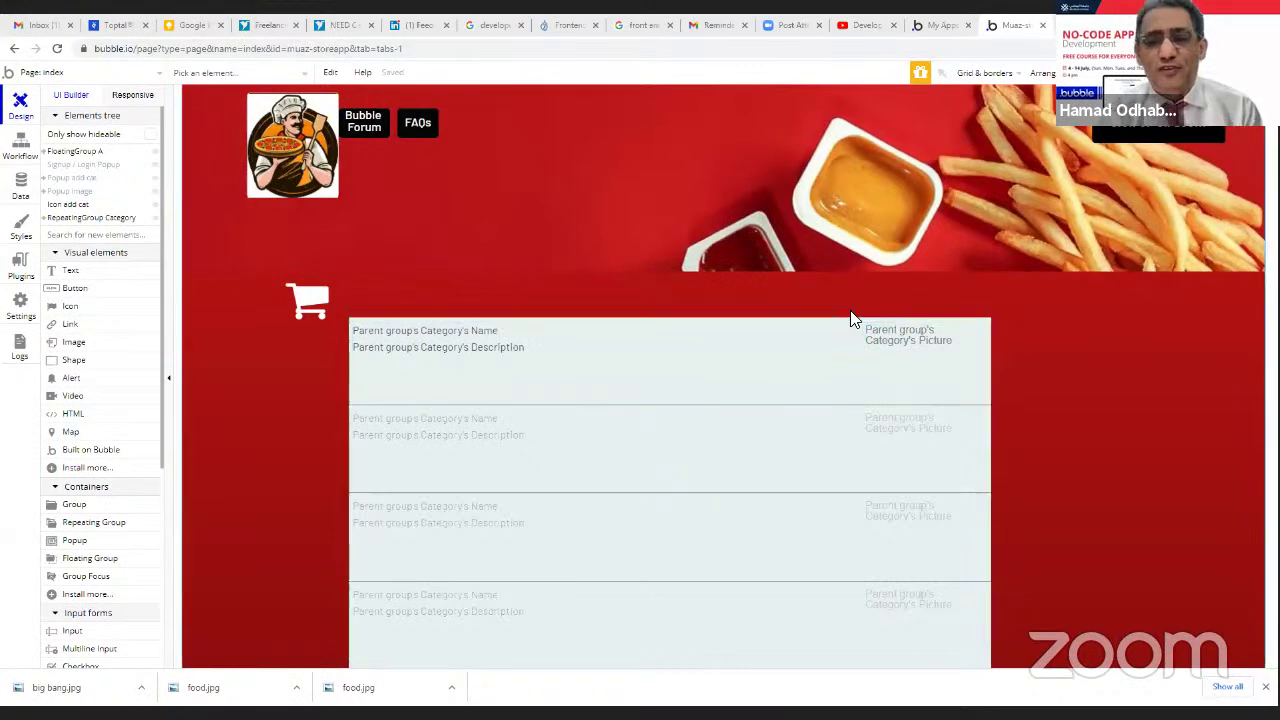
- Preview the store app and test the picture popup for the Biryani category on both the index page and its product page
left_click(920, 72)
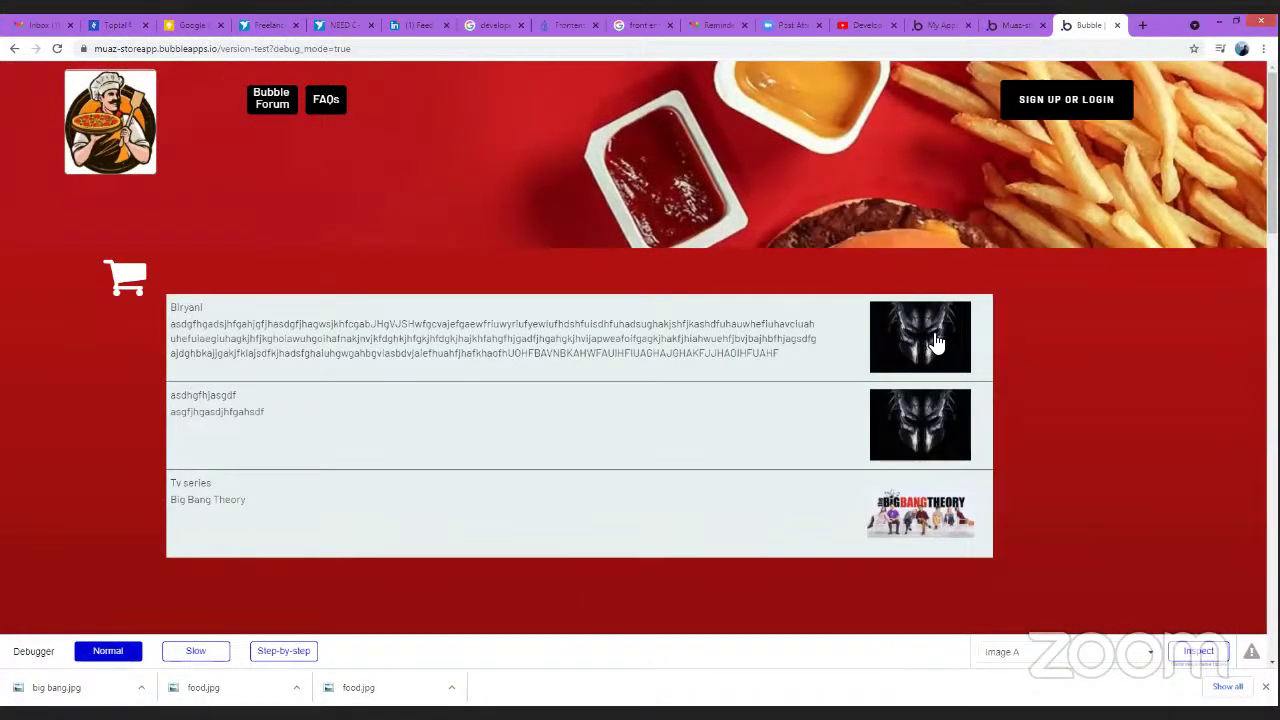
left_click(925, 342)
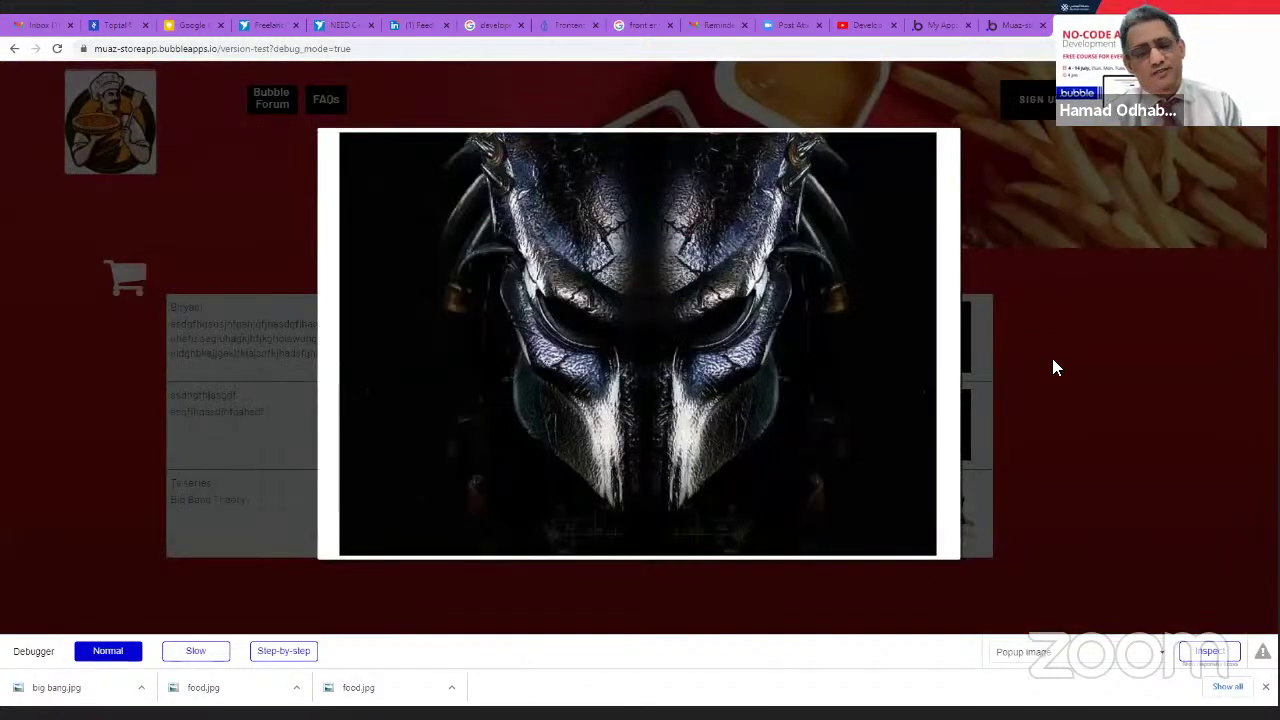
left_click(1050, 362)
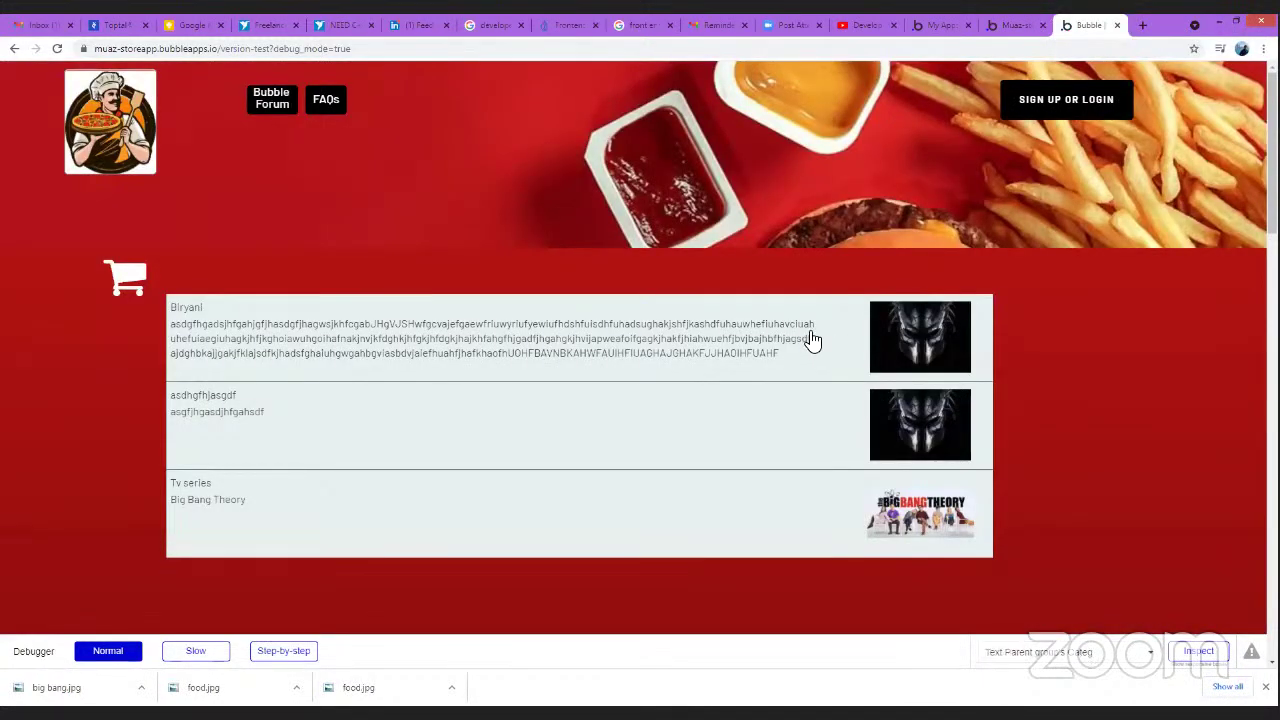
left_click(646, 328)
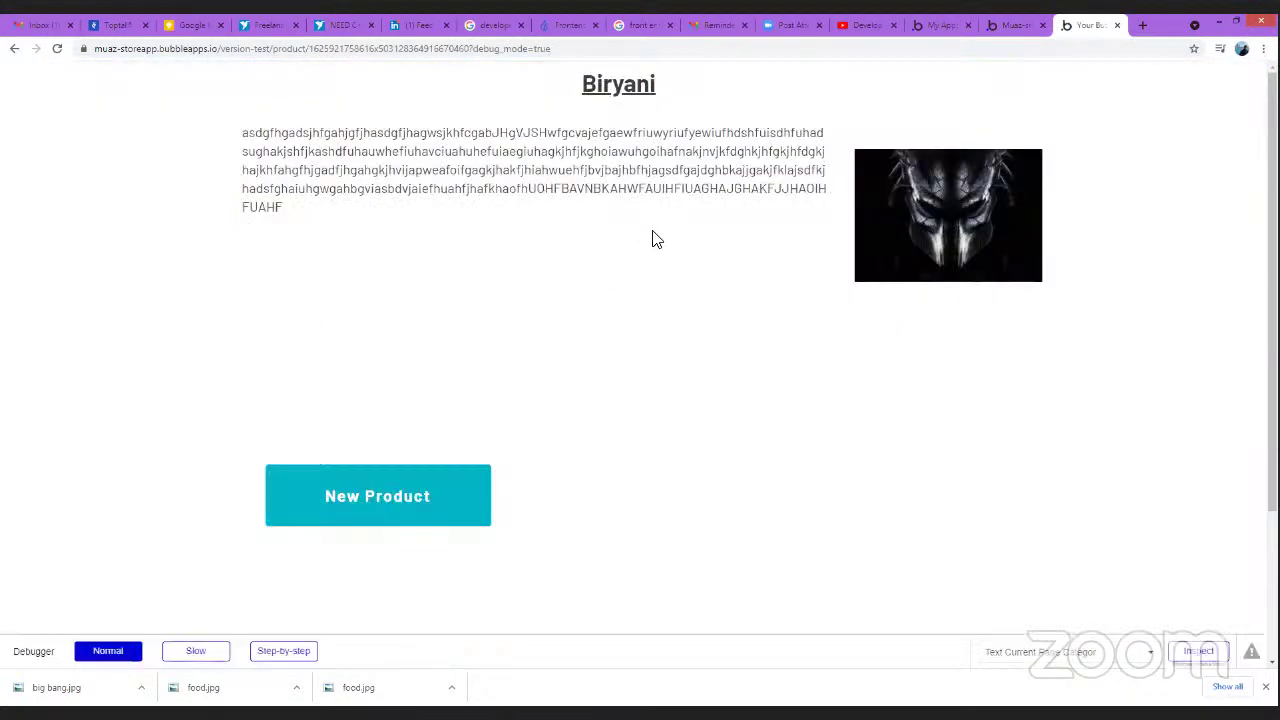
left_click(908, 220)
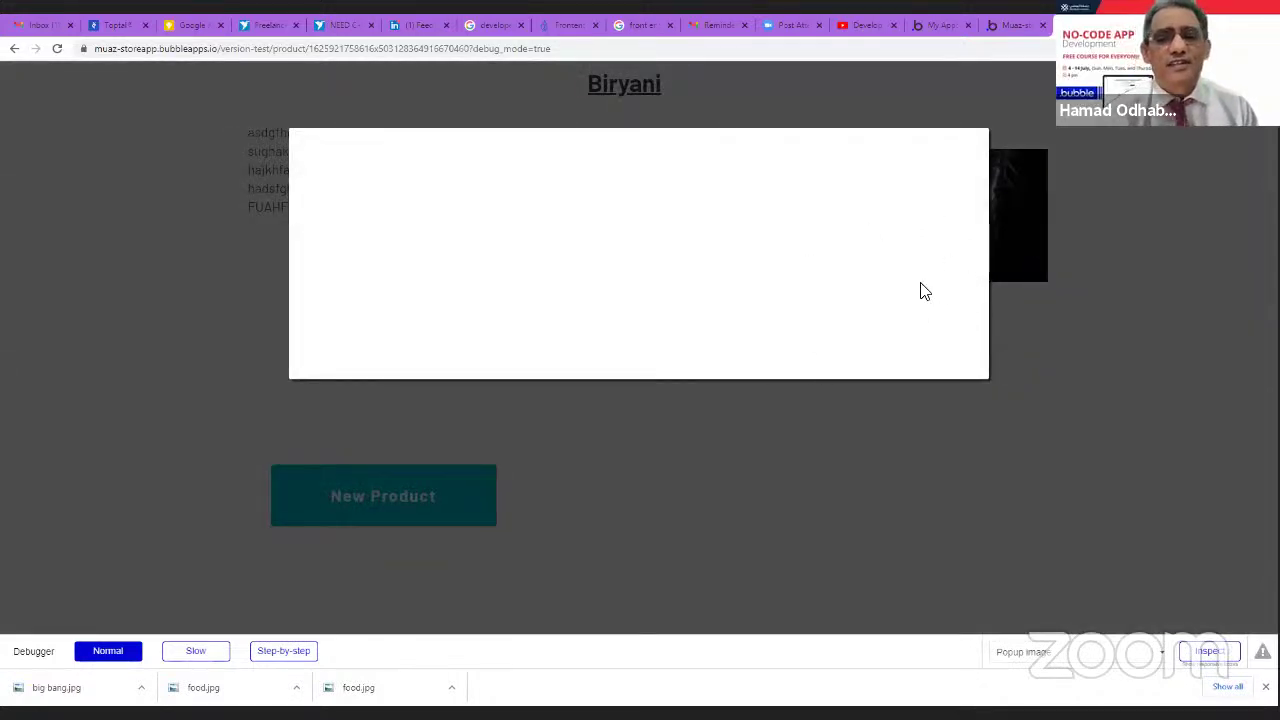
- Return to the store app's editor and inspect the Popup image element on the product page
left_click(1006, 28)
left_click(145, 73)
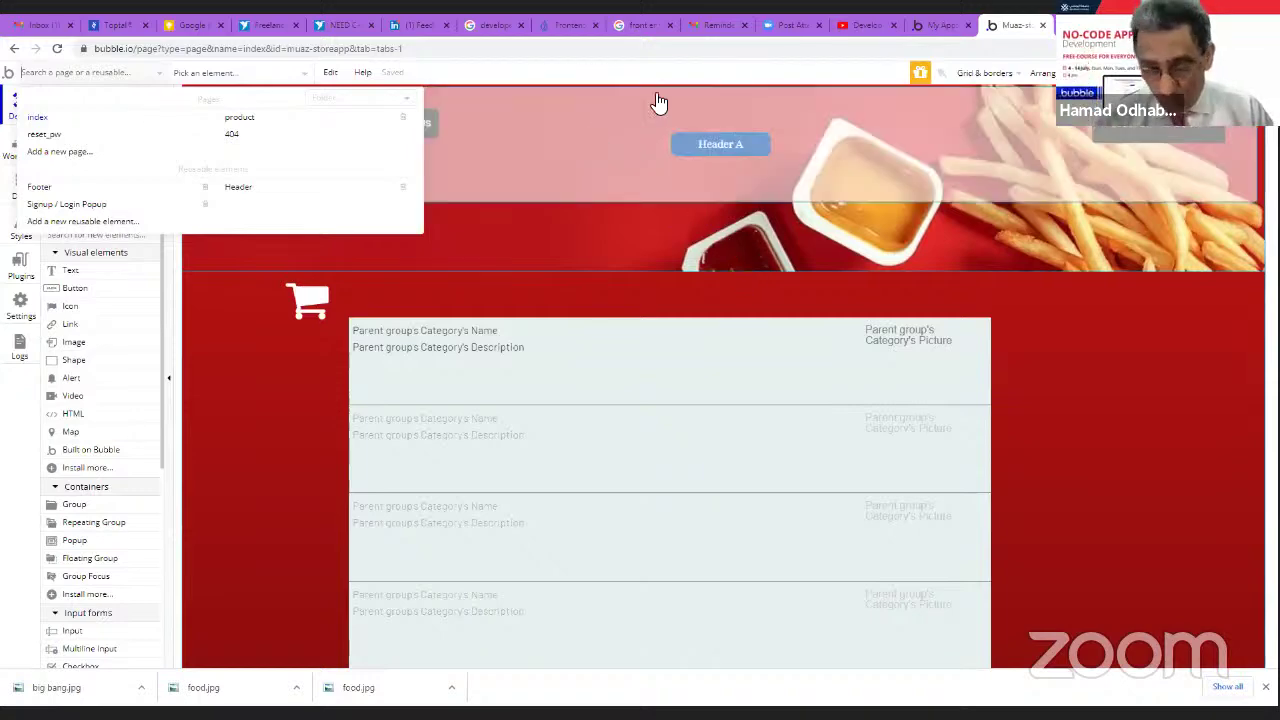
left_click(272, 120)
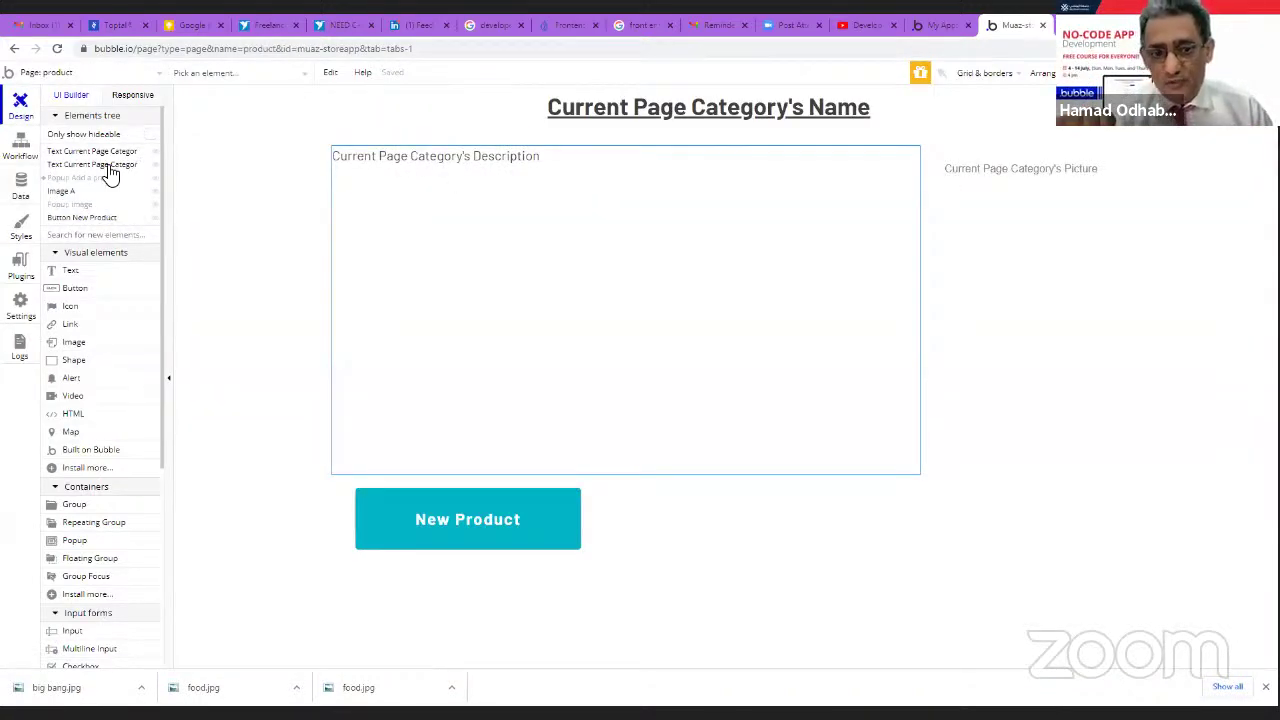
left_click(64, 206)
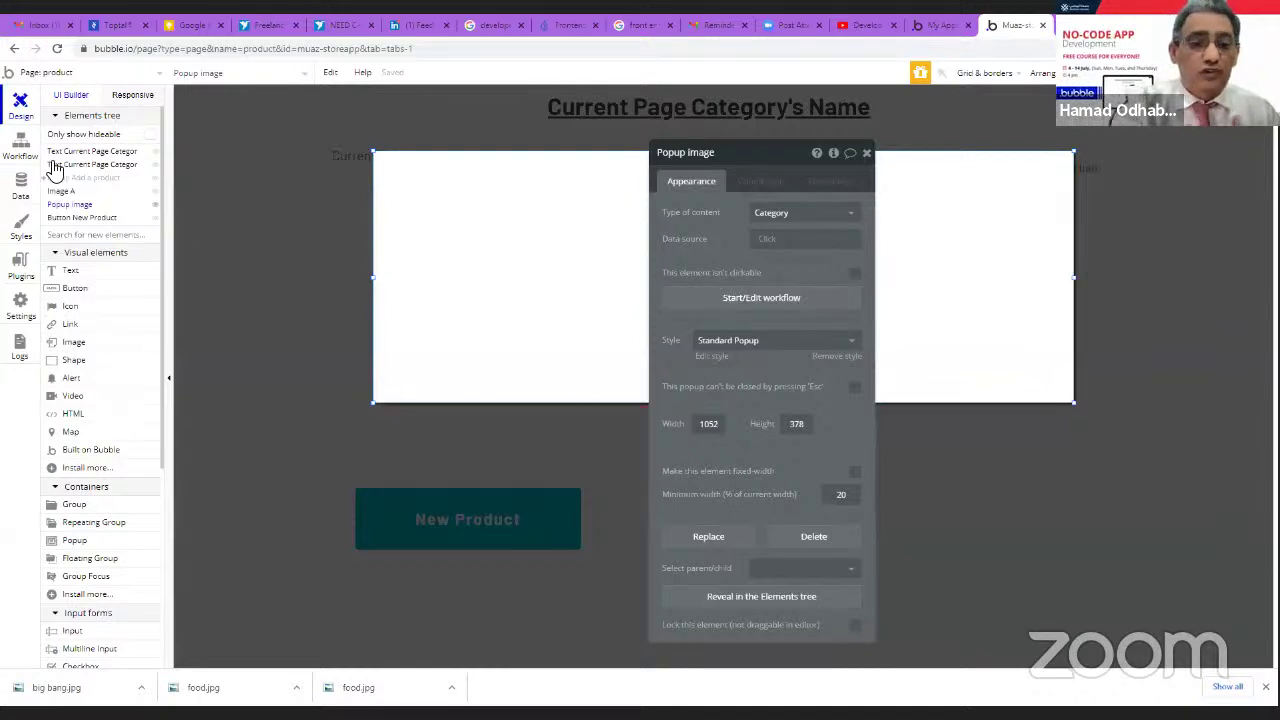
- Review the Display data and Show actions in the Image A click workflow, then return to the product page's design with the popup closed
left_click(16, 150)
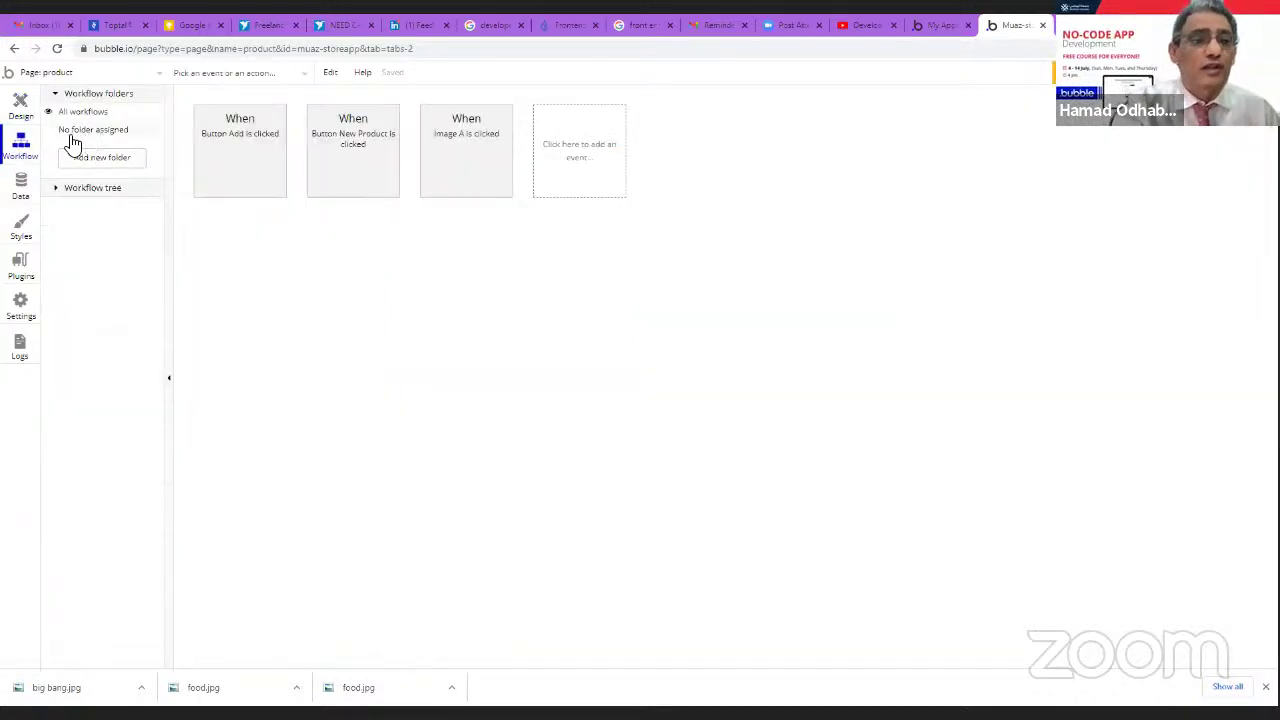
left_click(466, 151)
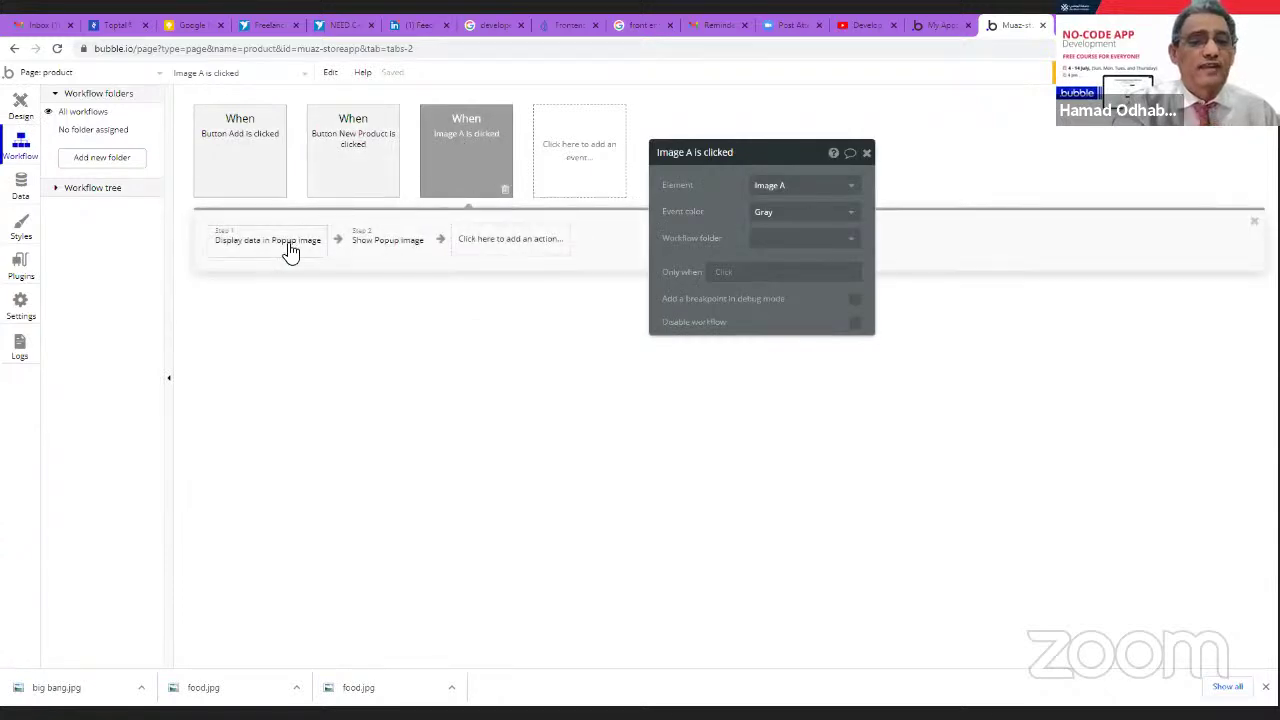
left_click(291, 250)
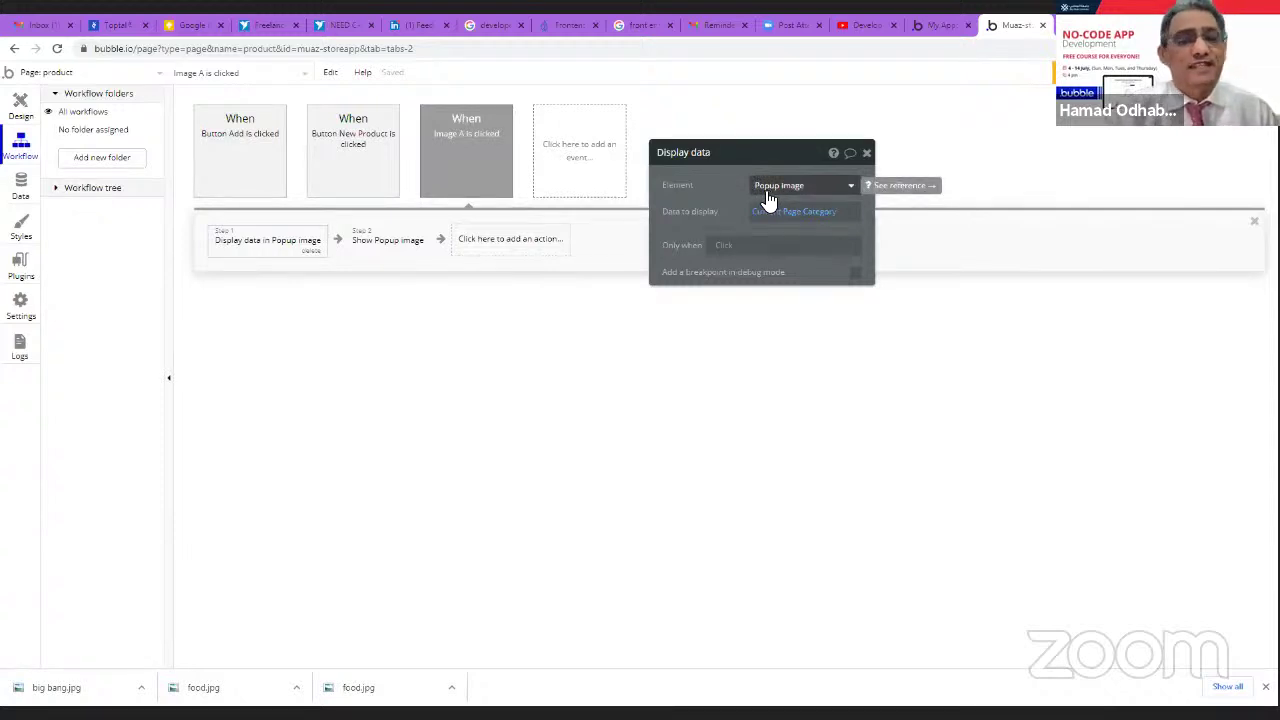
left_click(397, 248)
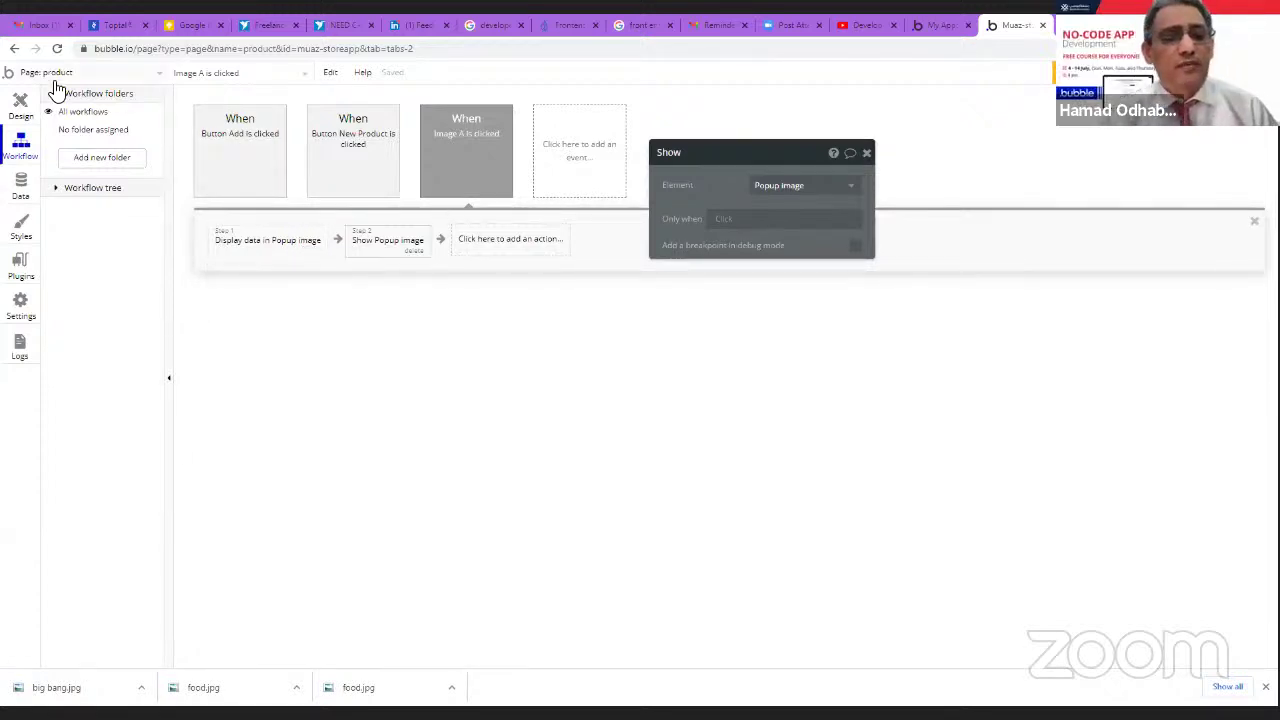
left_click(20, 104)
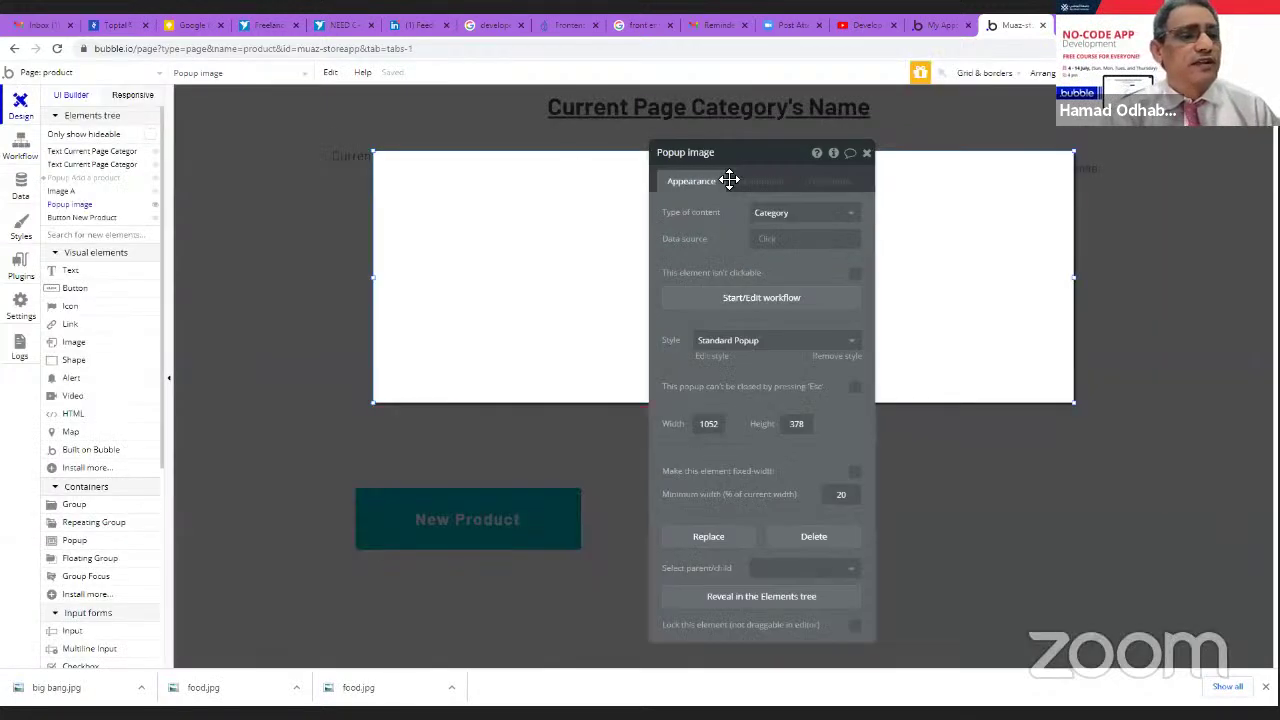
left_click(859, 155)
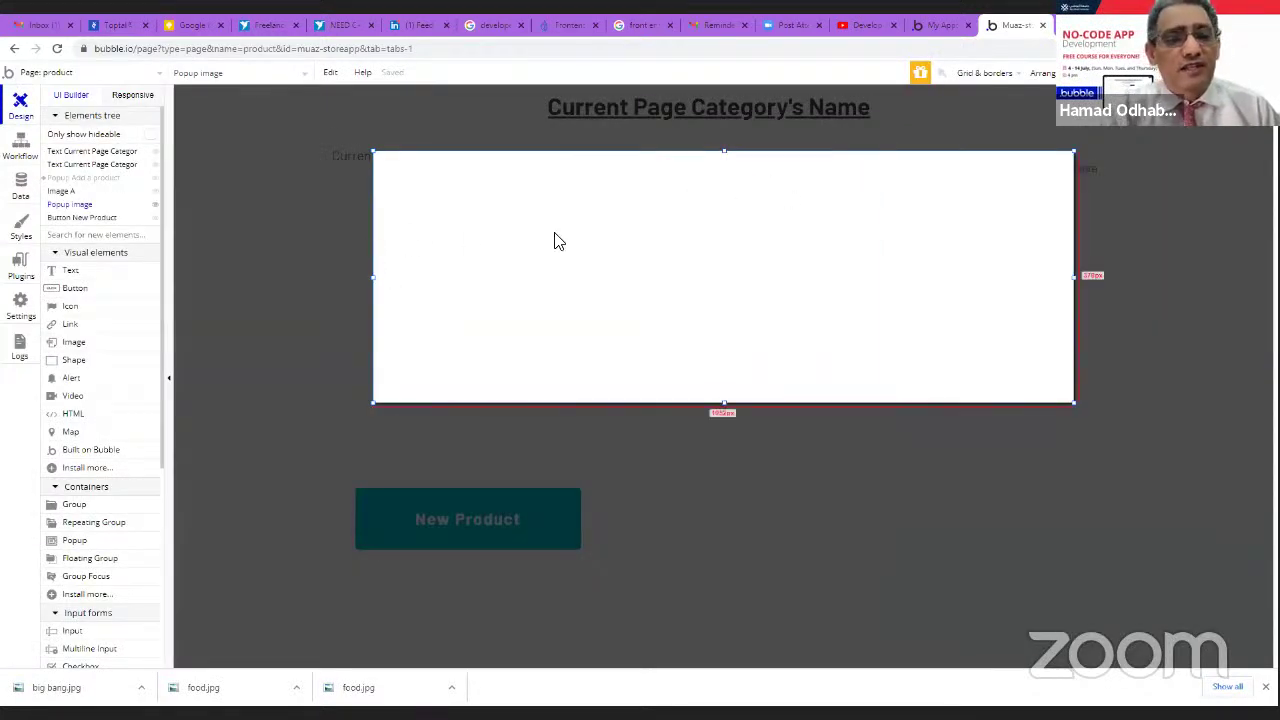
left_click(334, 304)
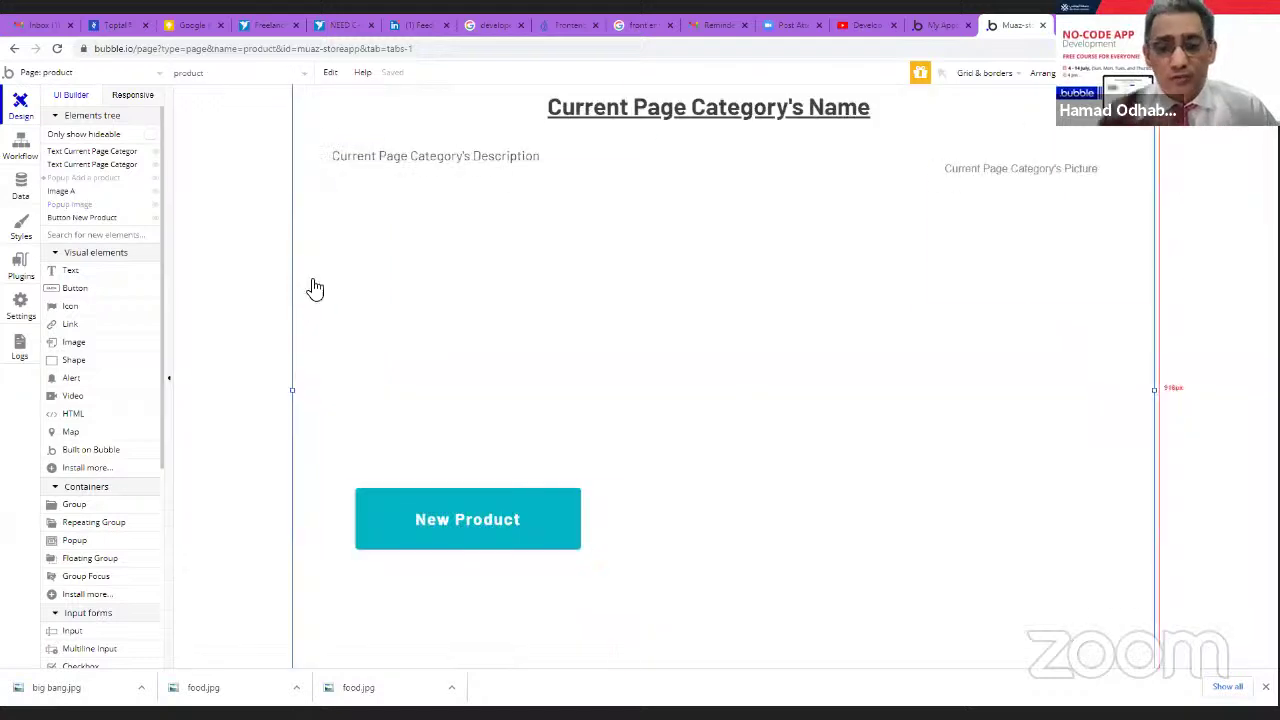
- Preview the store app from its index page and open the Biryani category's product page
left_click(82, 78)
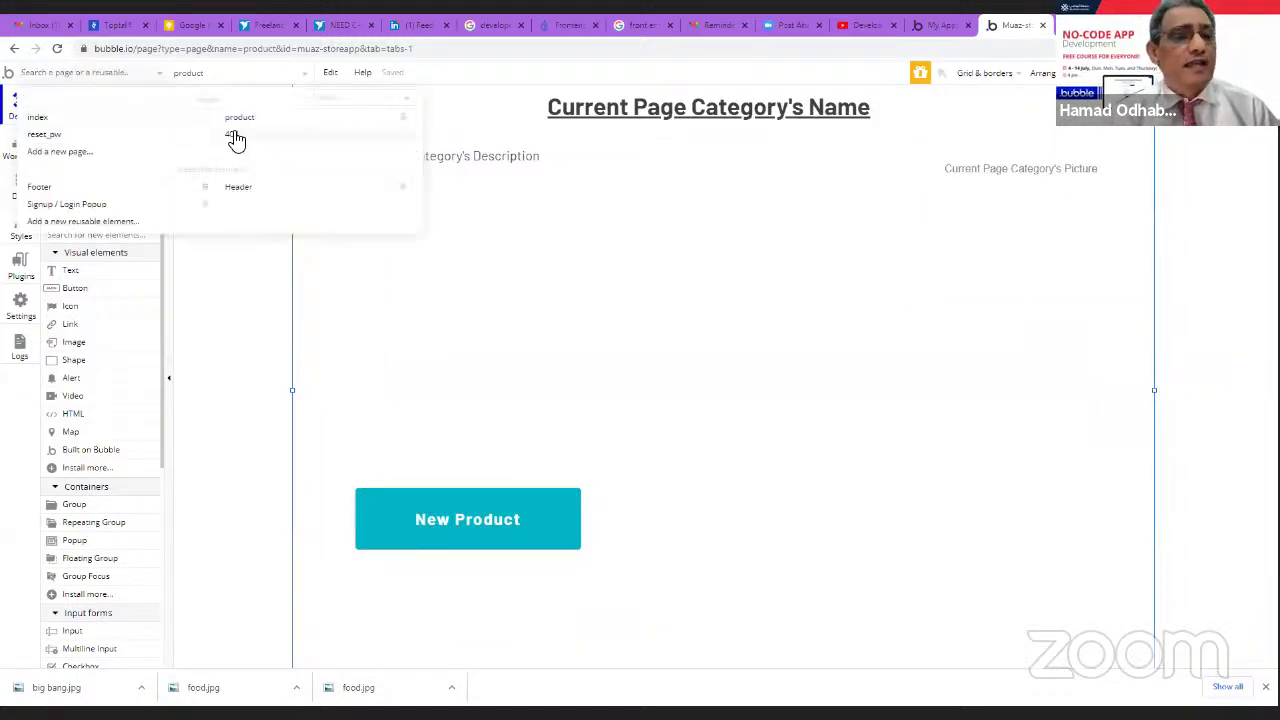
left_click(100, 117)
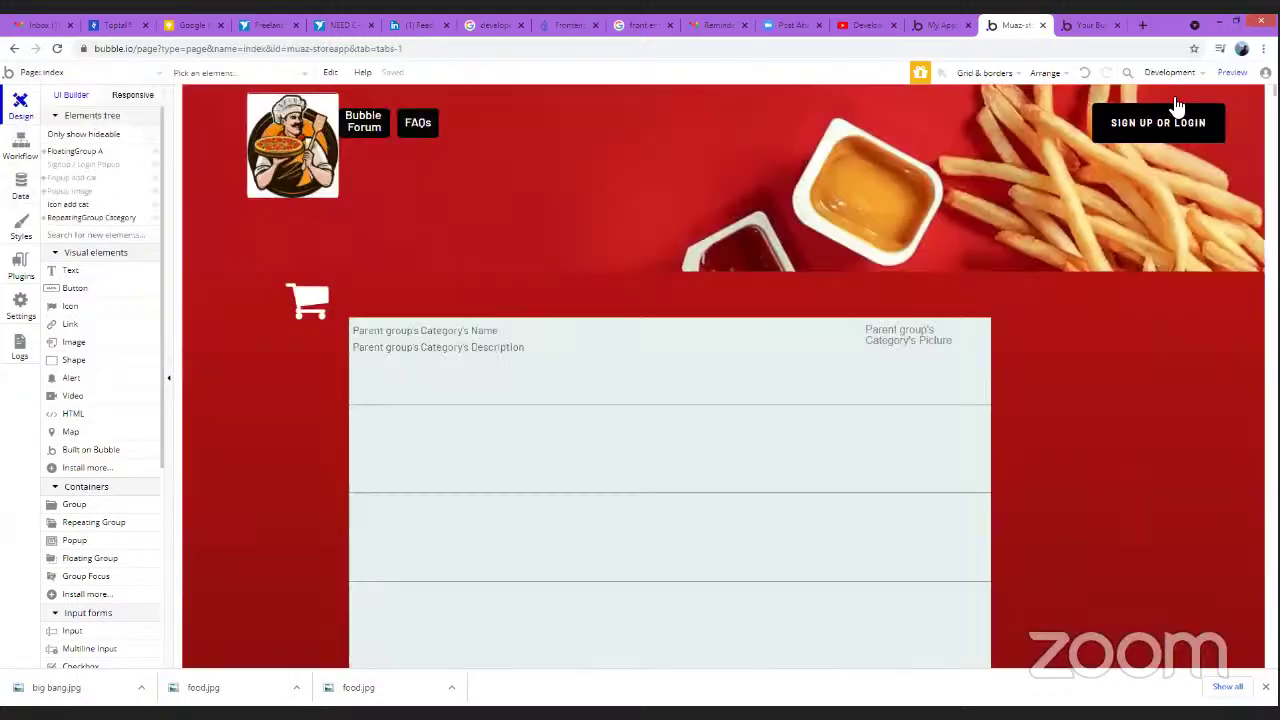
left_click(1231, 74)
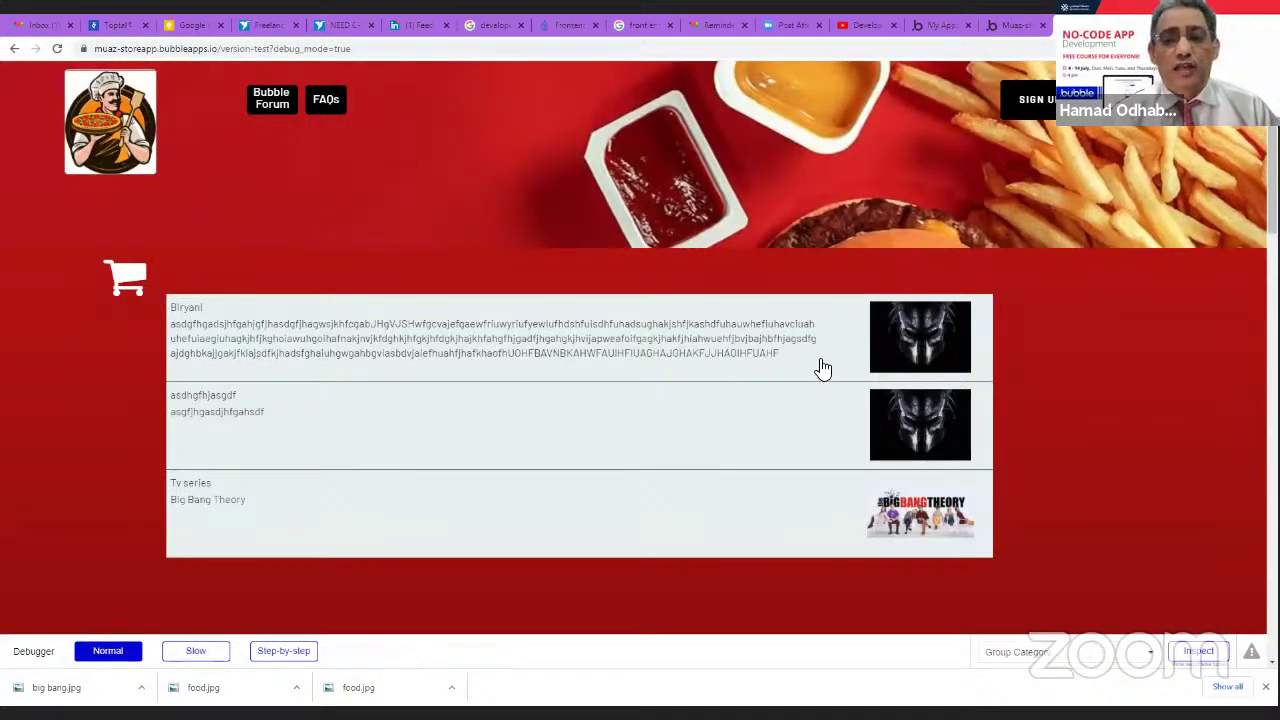
left_click(820, 367)
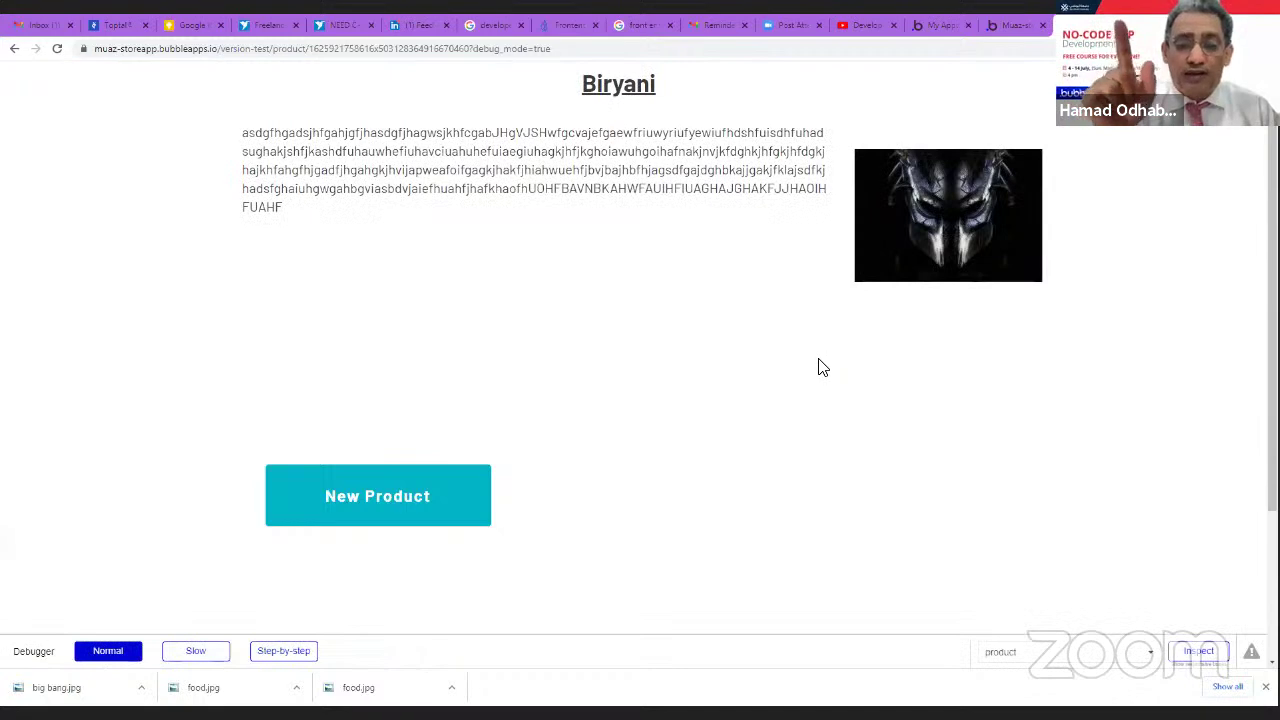
- Reopen the product page in the editor and show the Popup image's properties clear of the popup's centre
left_click(996, 26)
left_click(72, 76)
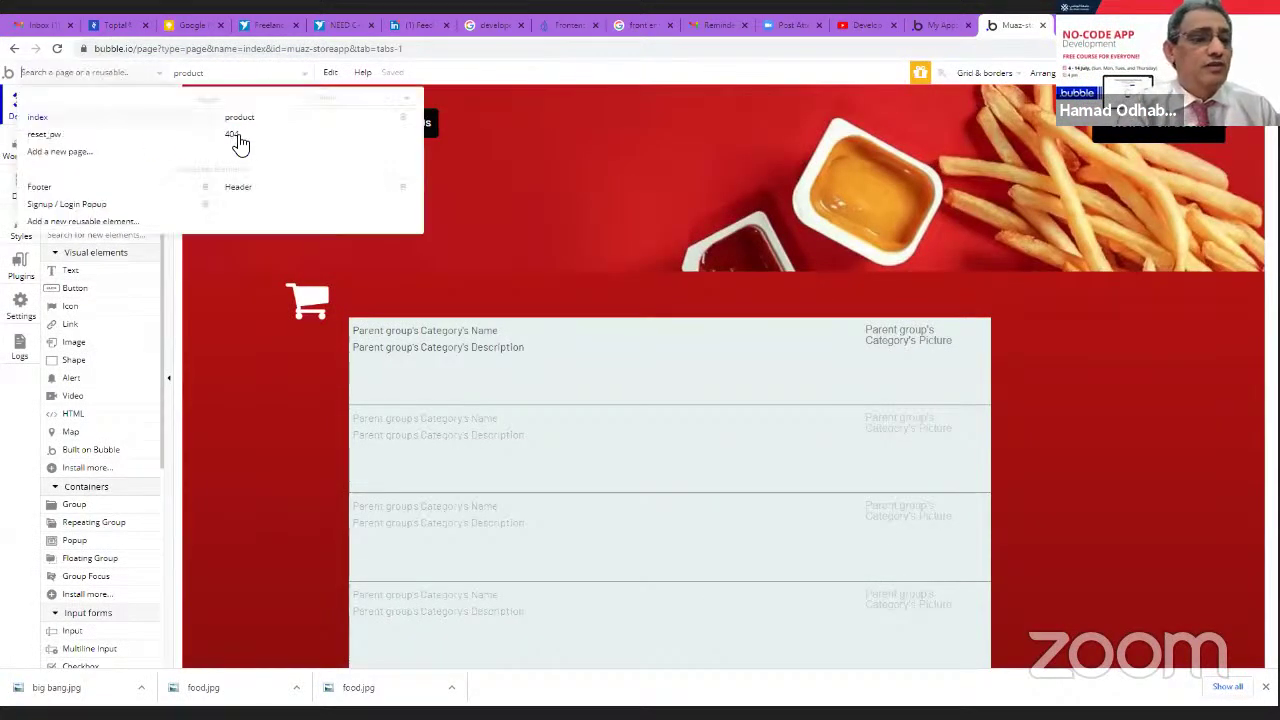
left_click(245, 124)
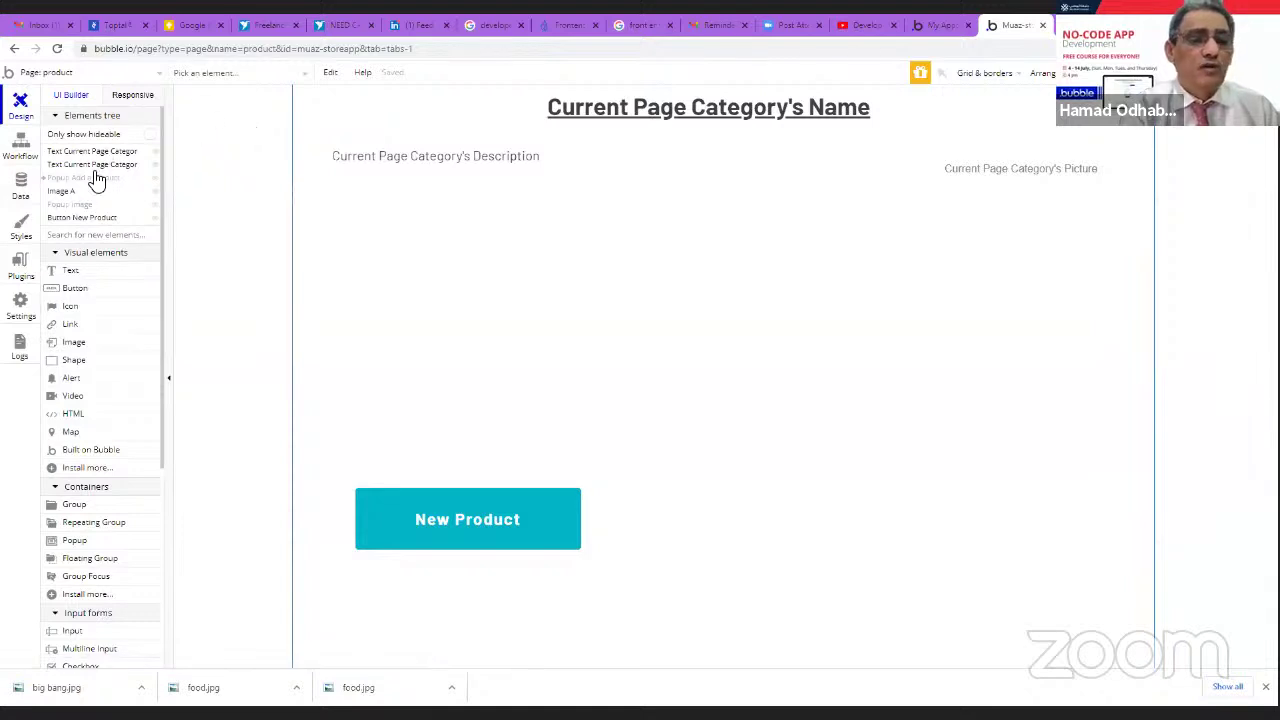
left_click(79, 204)
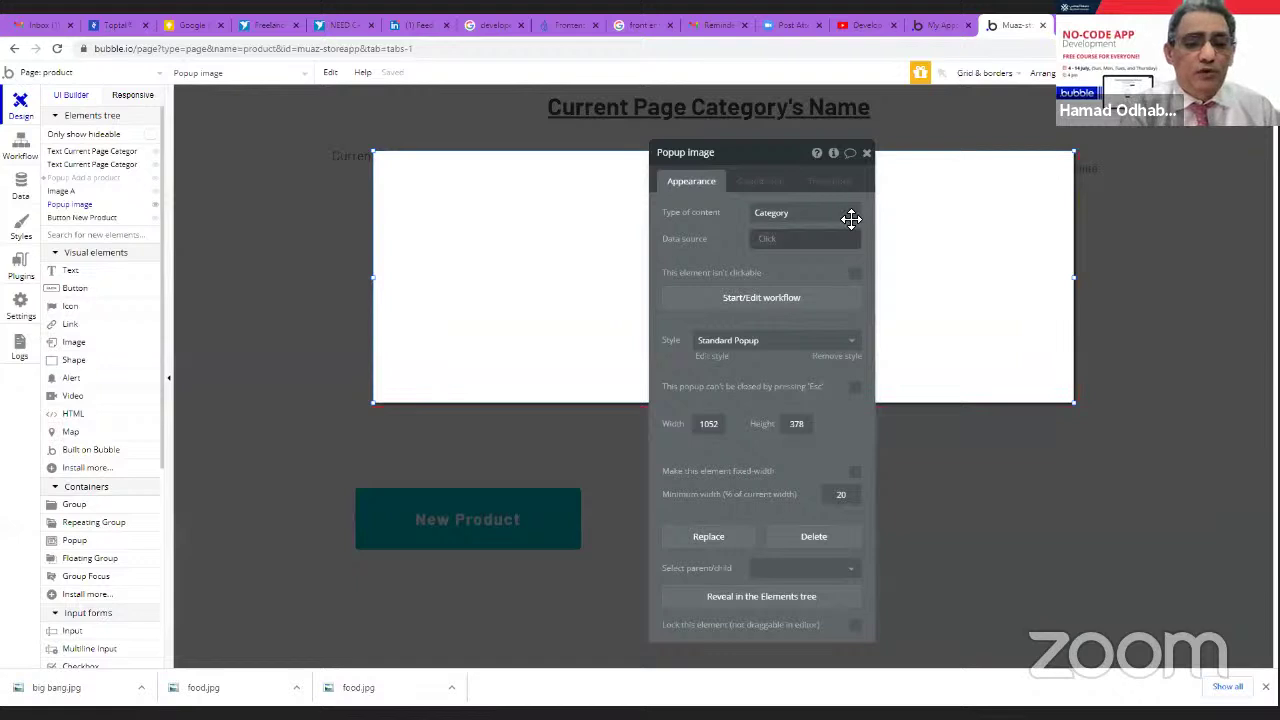
left_click_drag(783, 163, 997, 157)
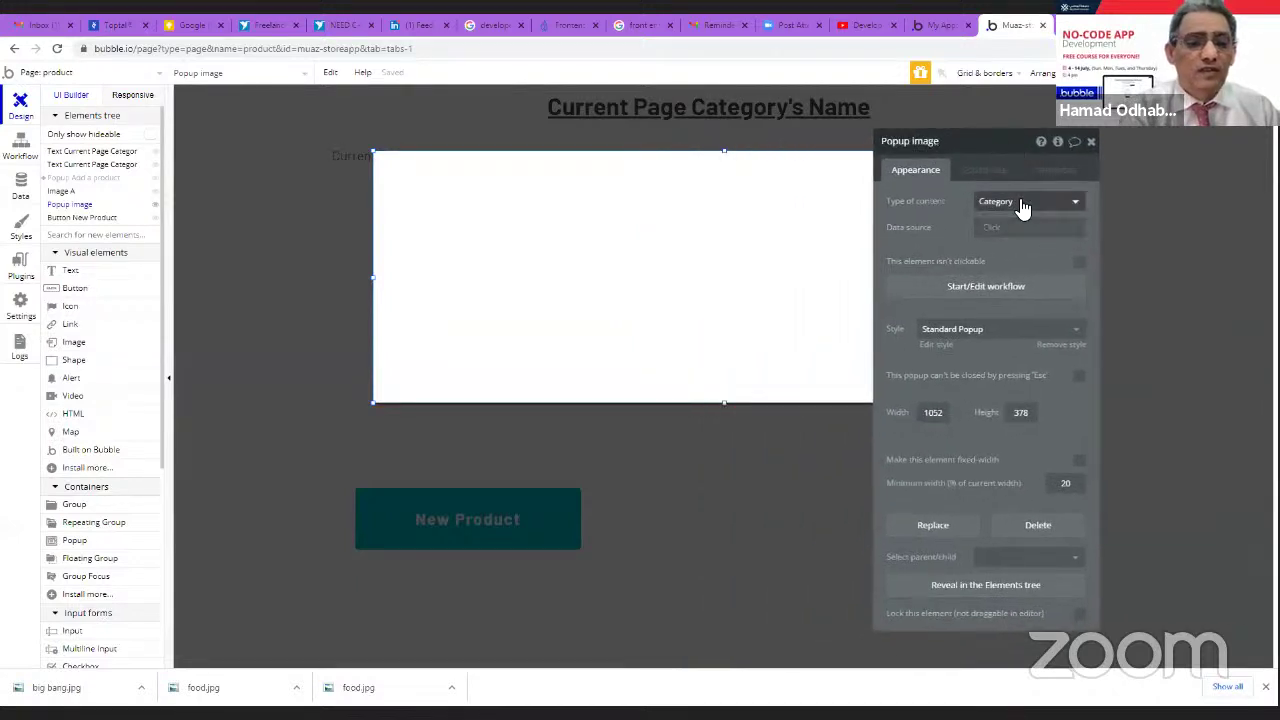
- Examine the data types available as the Popup image's type of content, leaving Category selected
left_click(1018, 204)
scroll(990, 295, "down", 1)
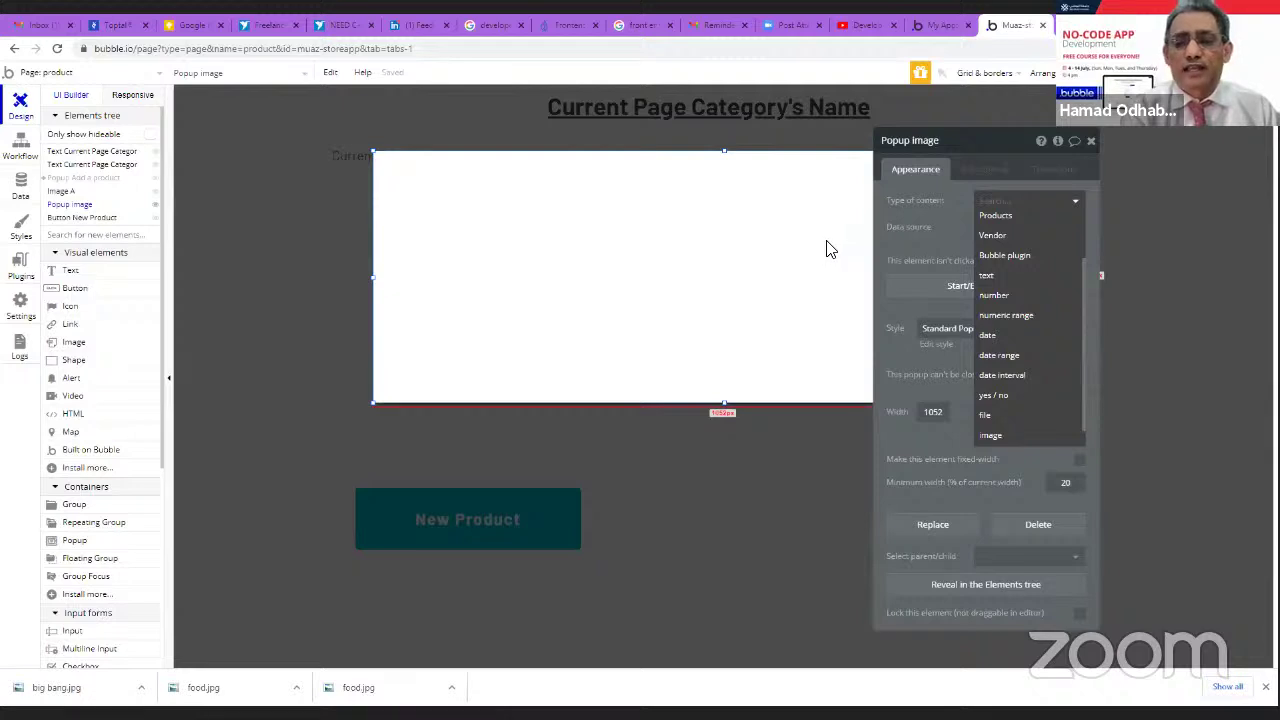
scroll(1052, 275, "up", 2)
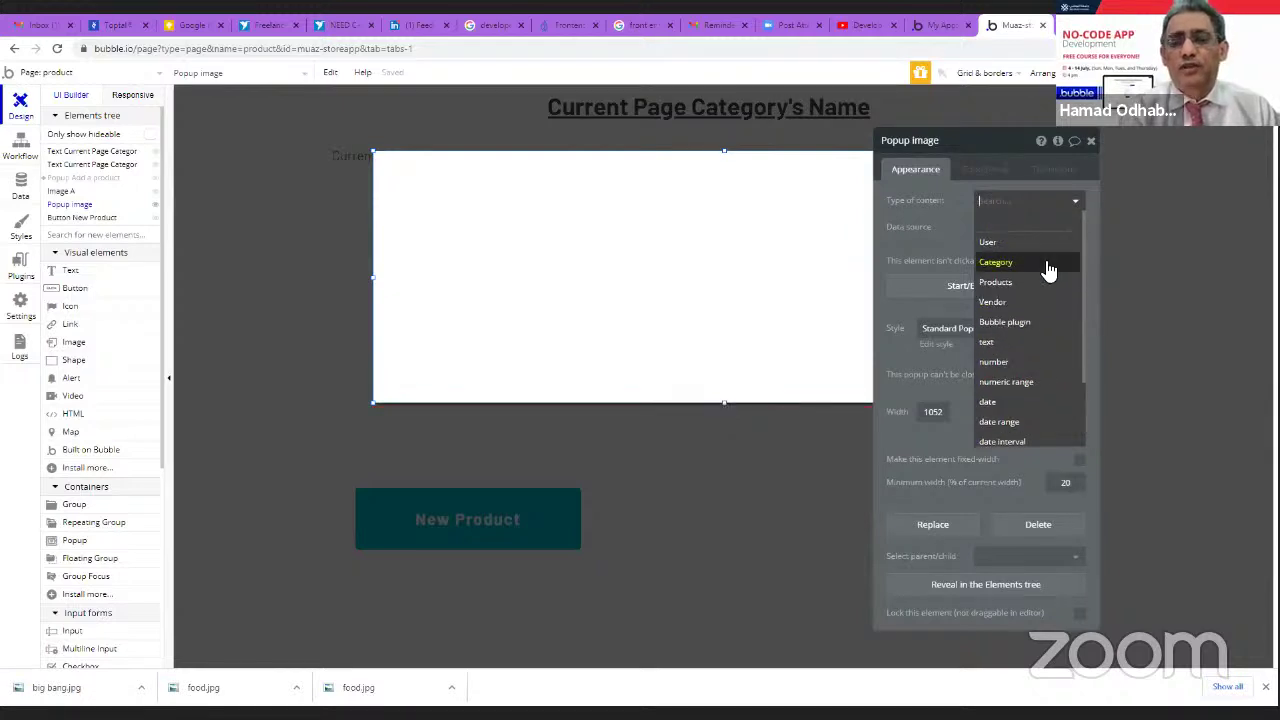
scroll(1005, 320, "down", 3)
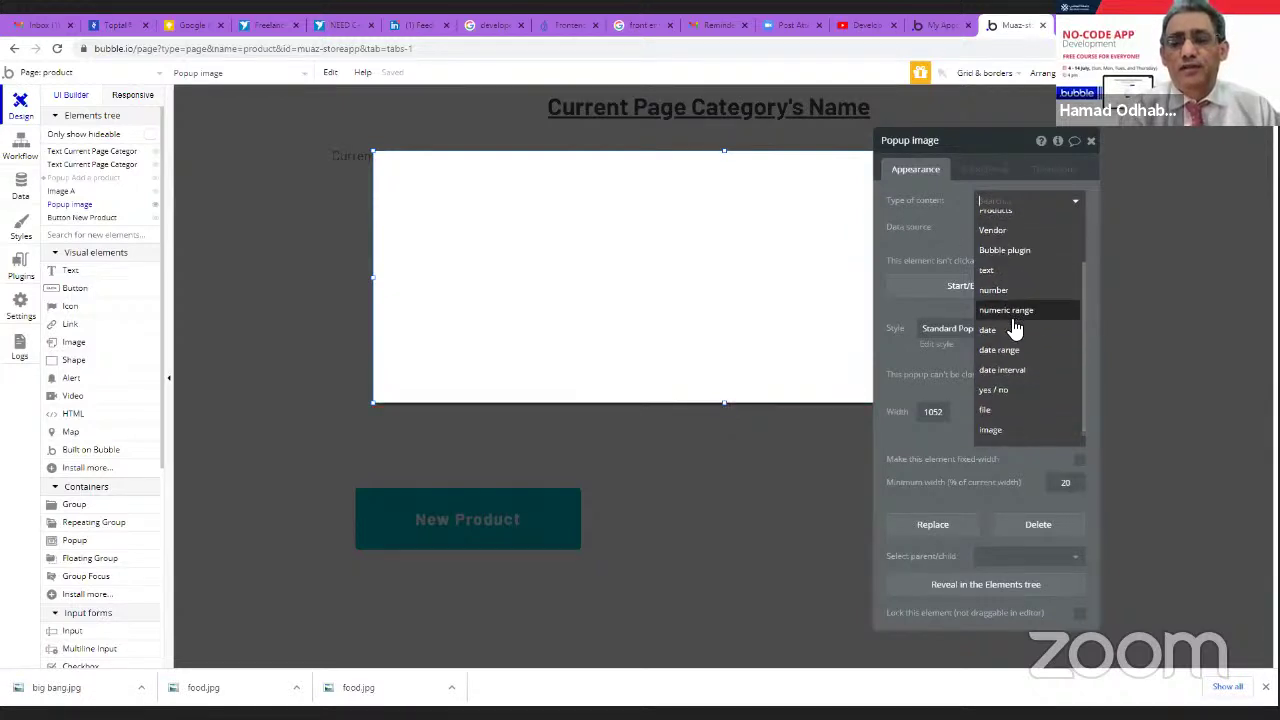
scroll(1010, 300, "up", 3)
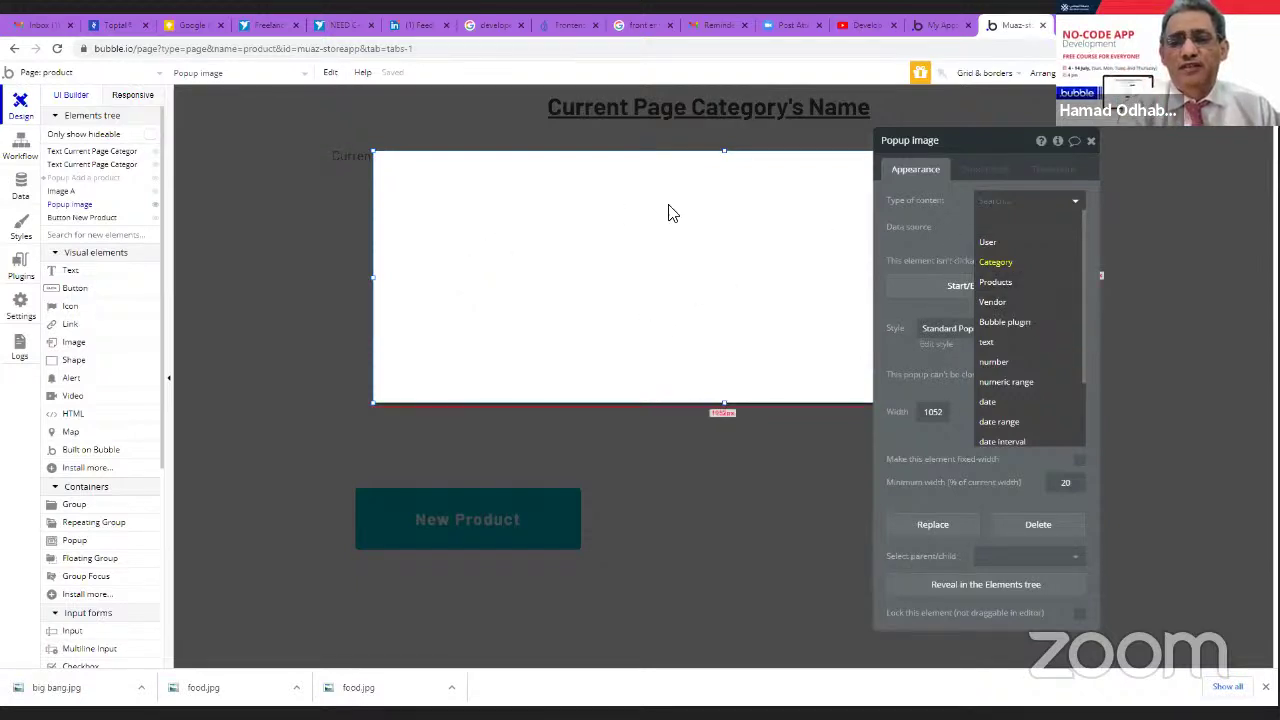
key("Return")
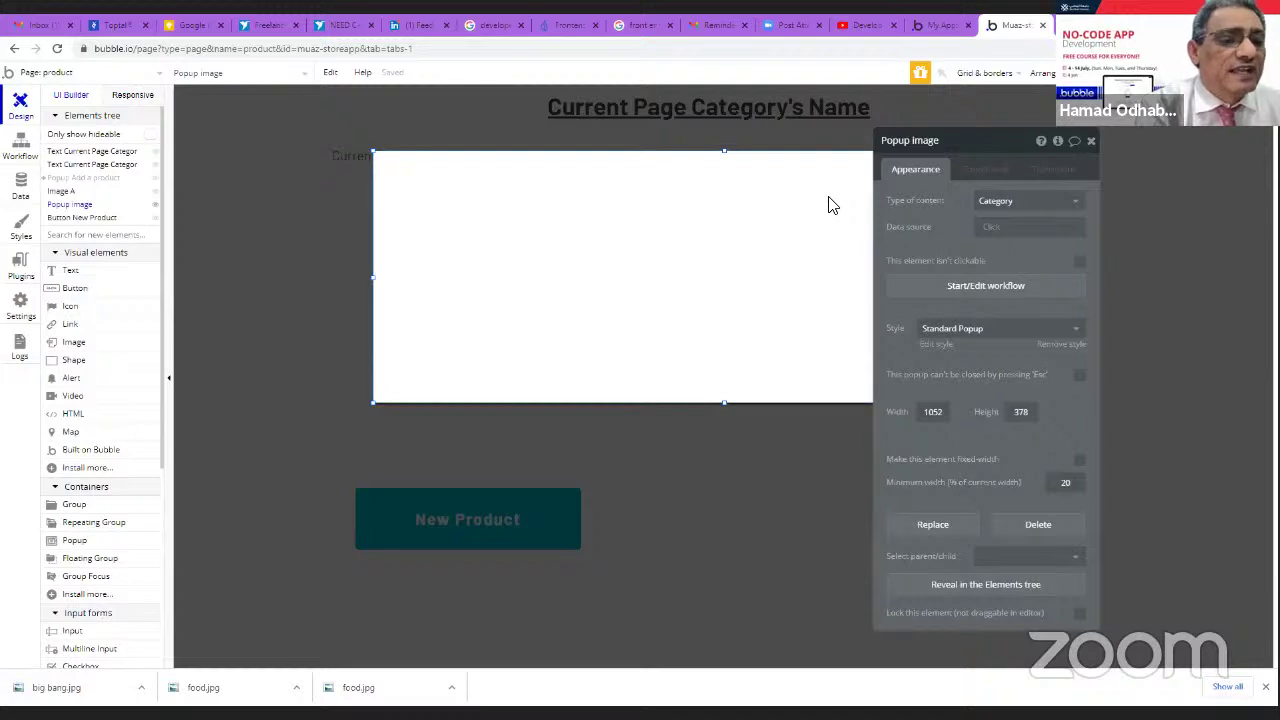
- Inspect Image A's properties on the product page and return to the Popup image element
left_click(277, 221)
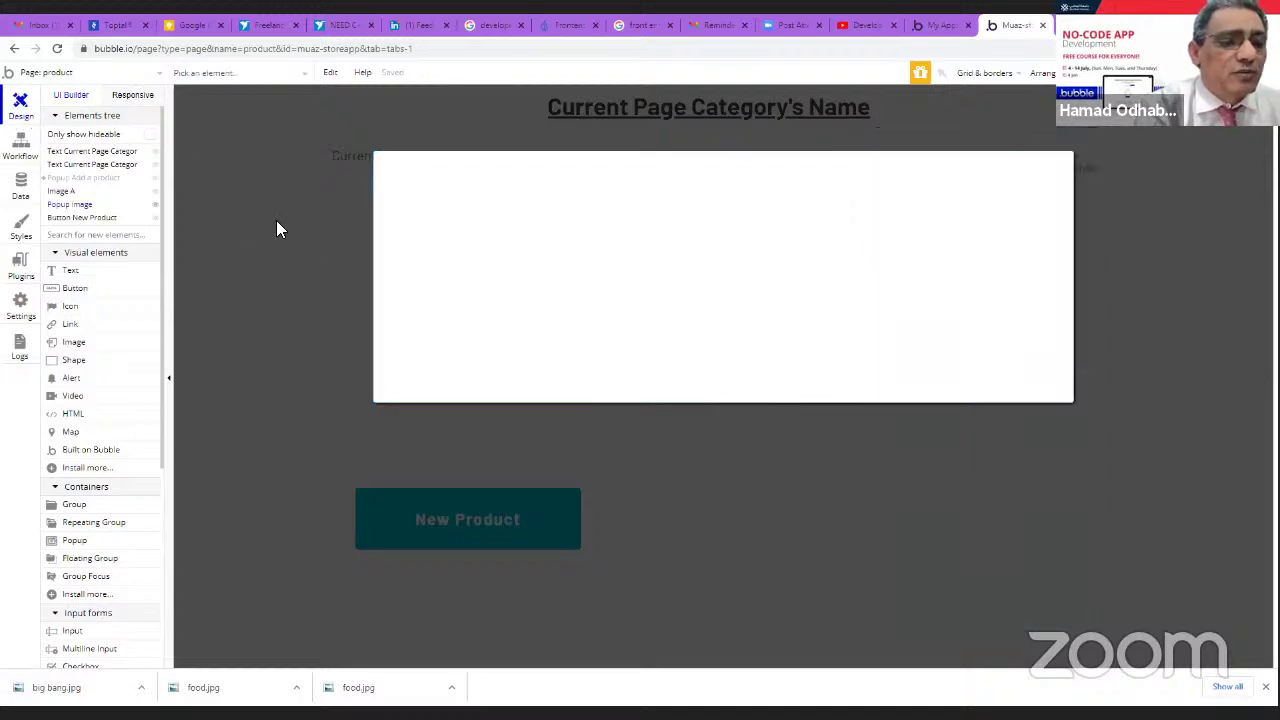
left_click(306, 238)
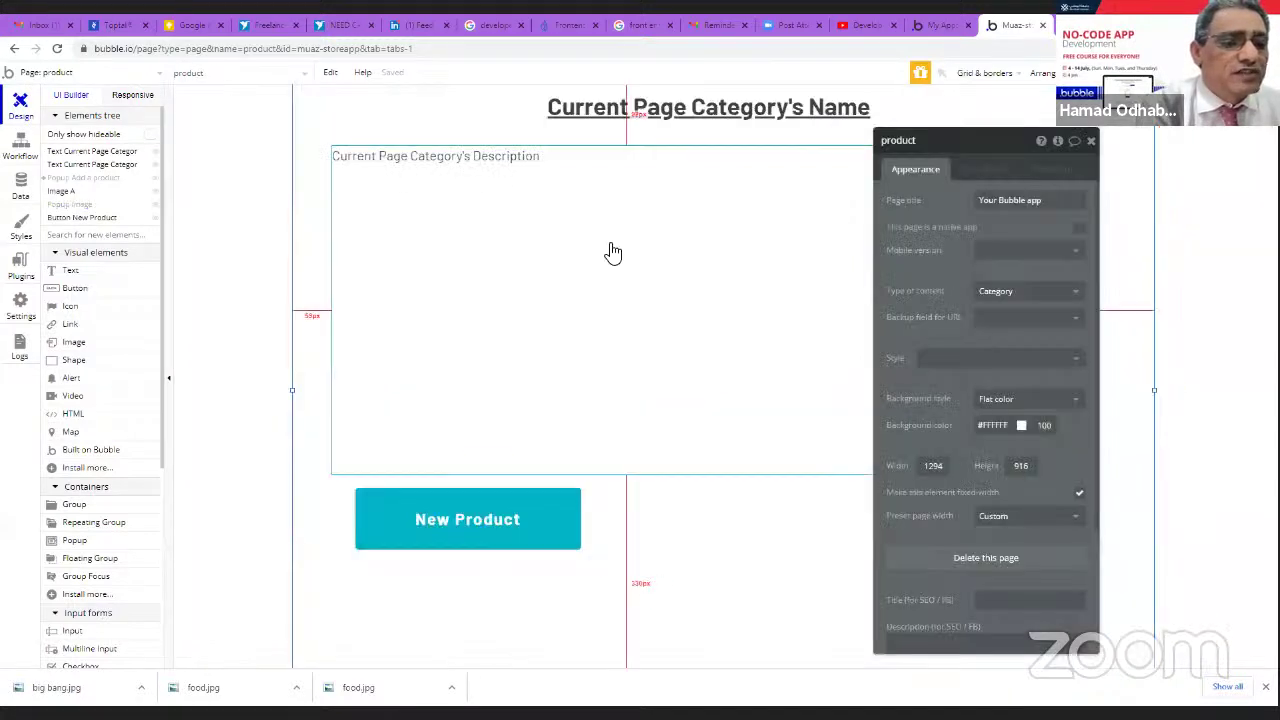
left_click(1087, 146)
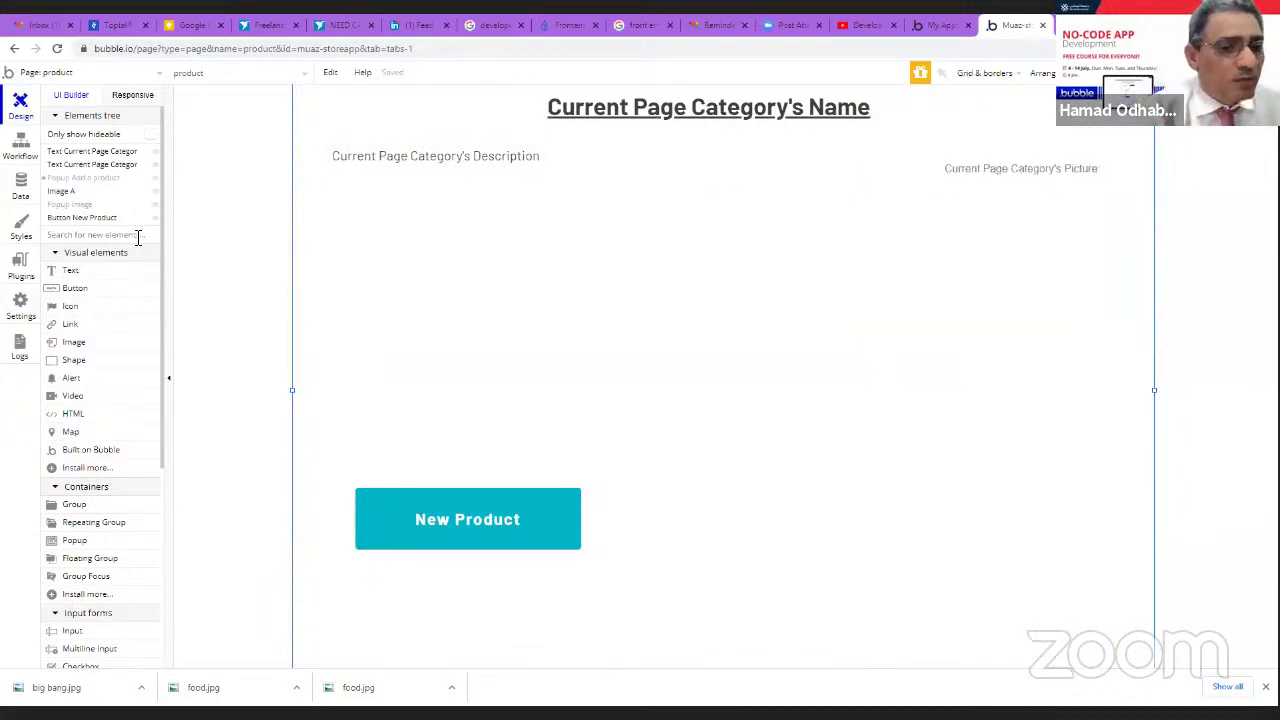
left_click(66, 192)
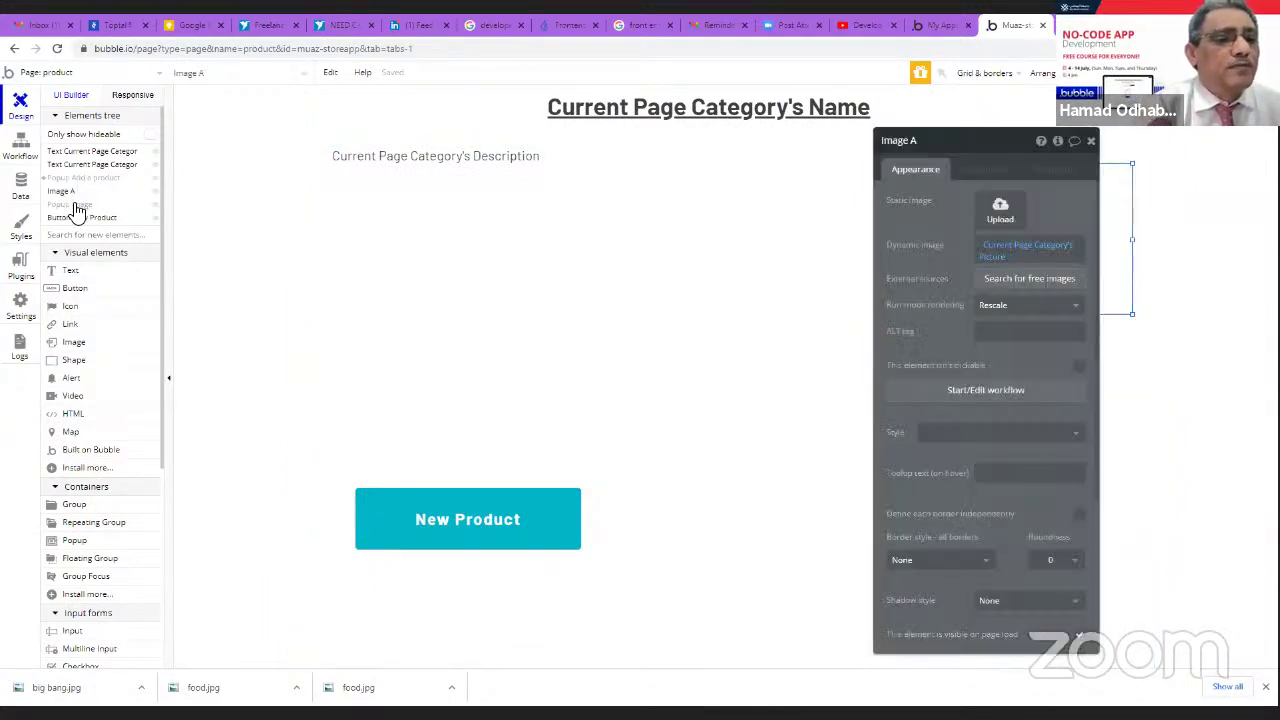
left_click(70, 204)
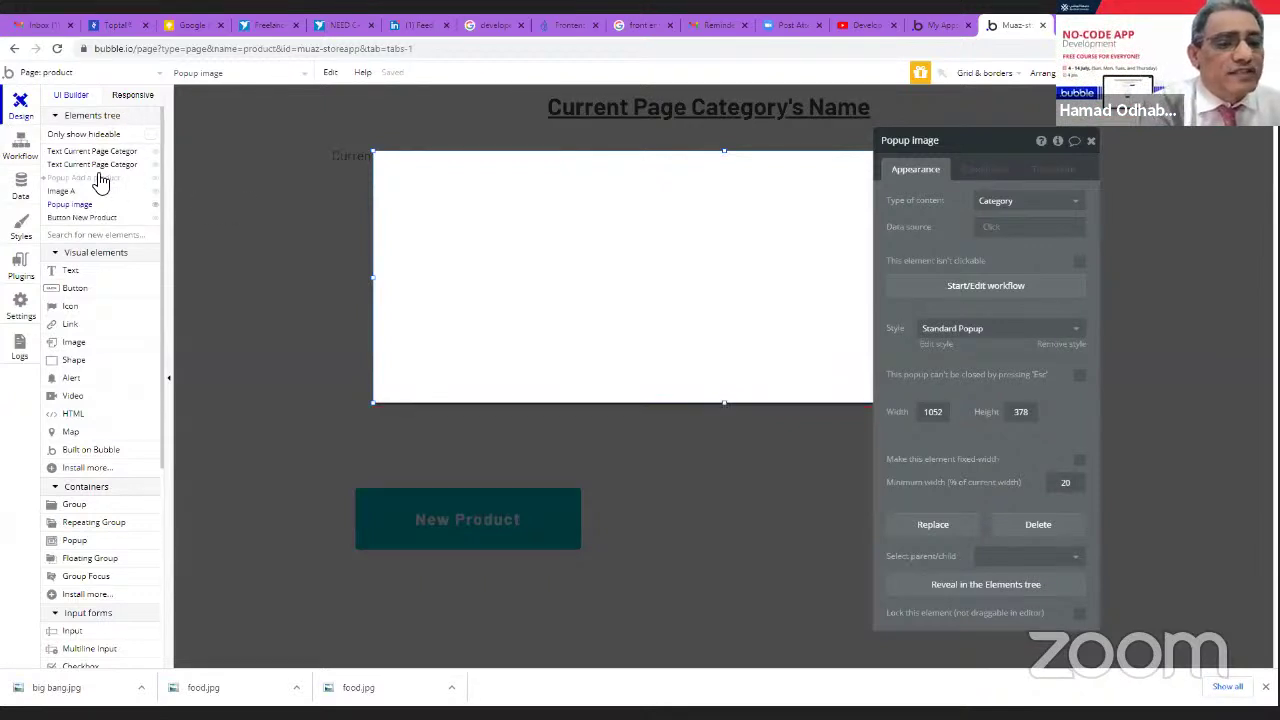
mouse_move(70, 200)
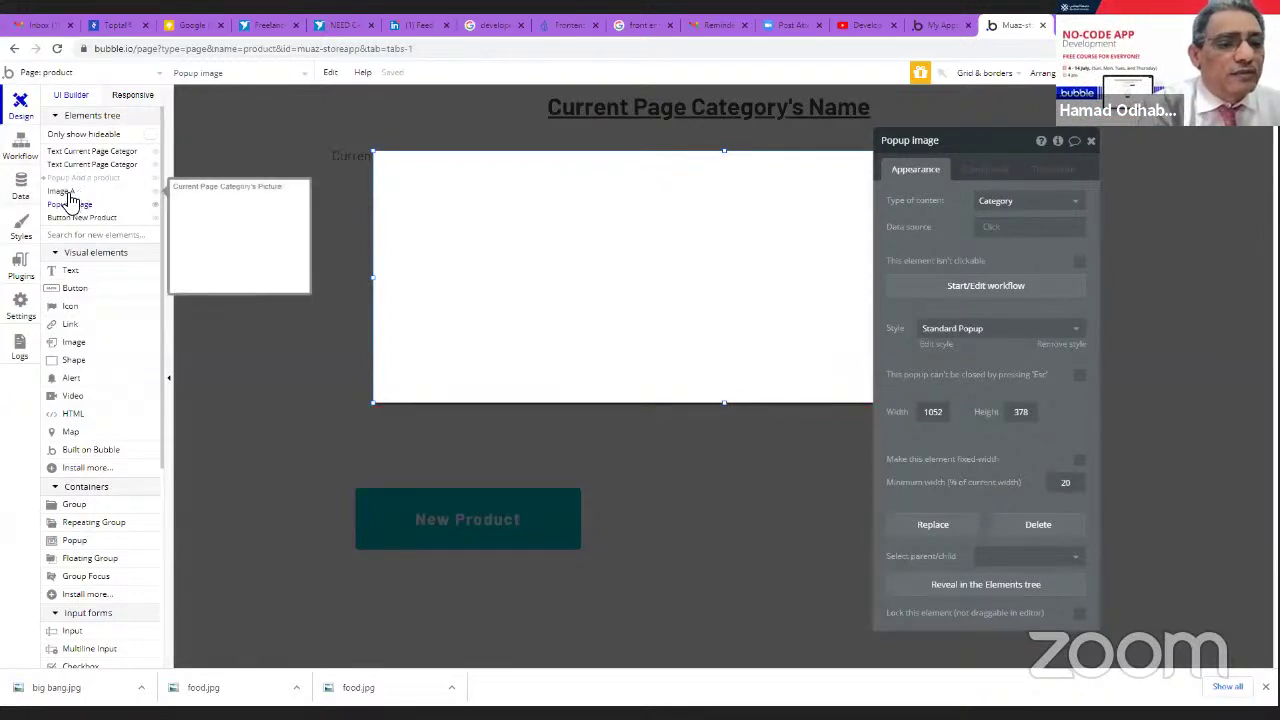
- Draw a large image element inside the Popup image, covering most of the popup's white area
scroll(66, 200, "down", 7)
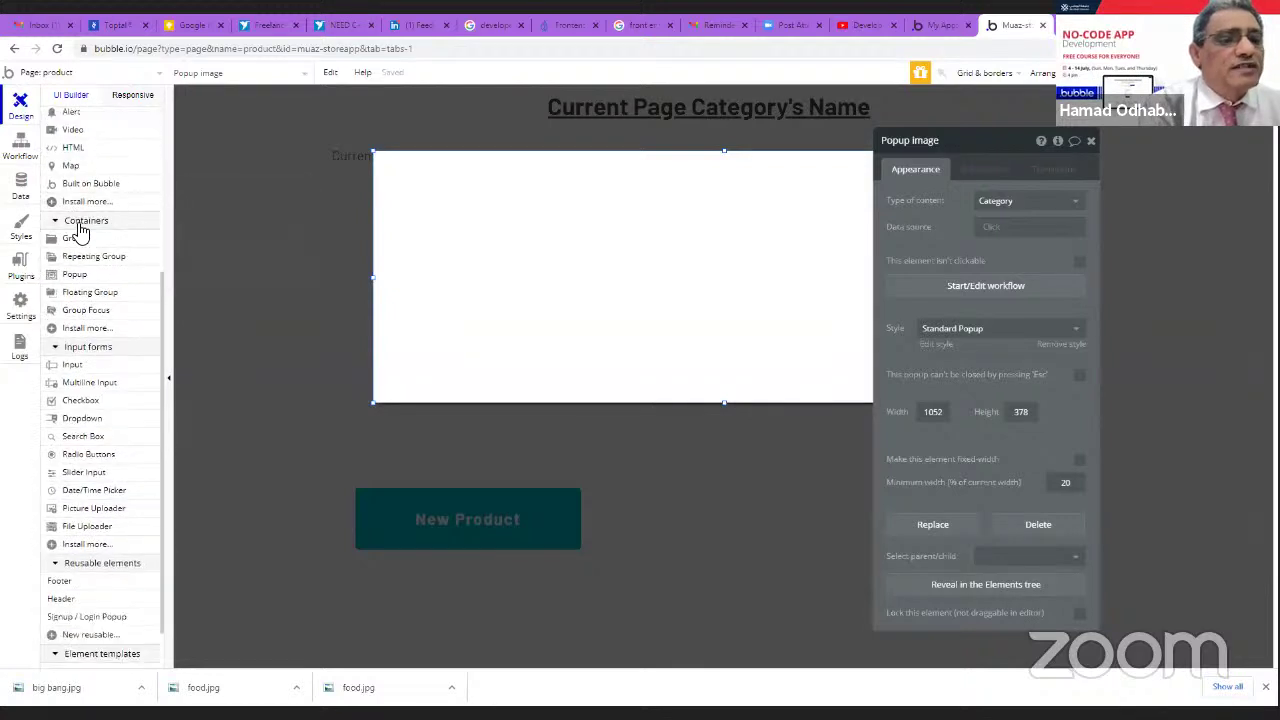
scroll(80, 230, "down", 1)
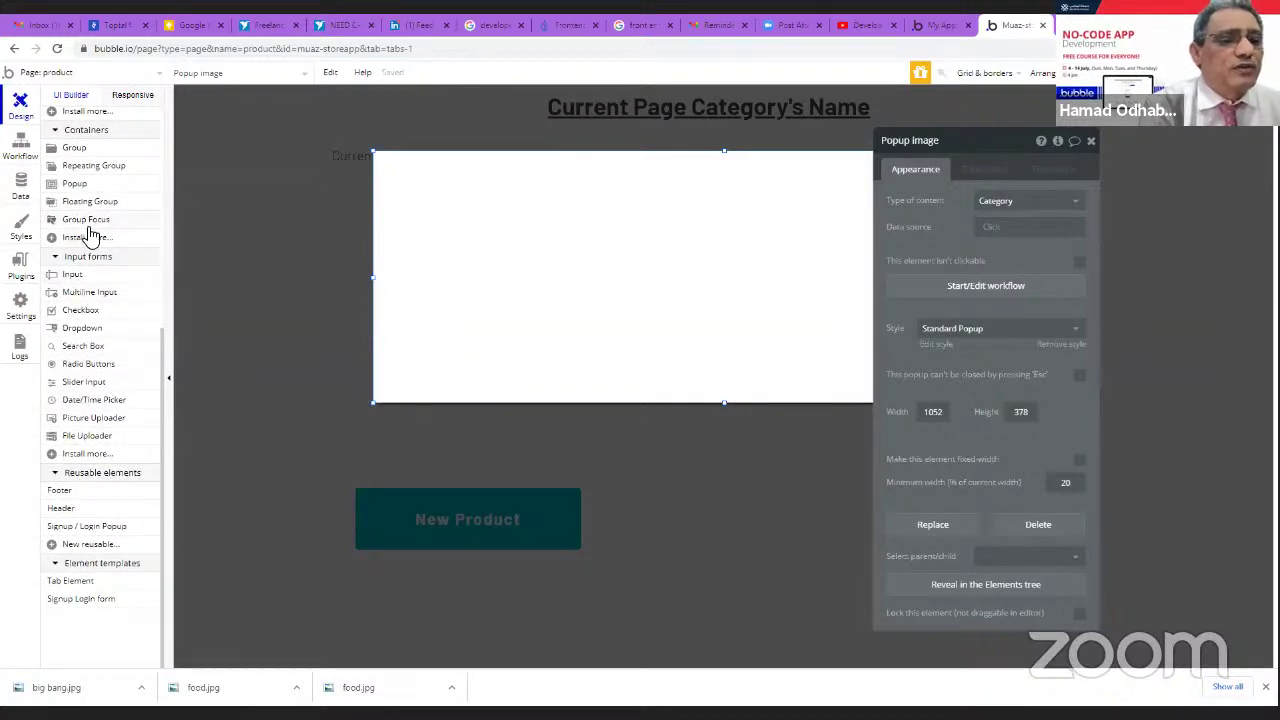
scroll(88, 233, "up", 4)
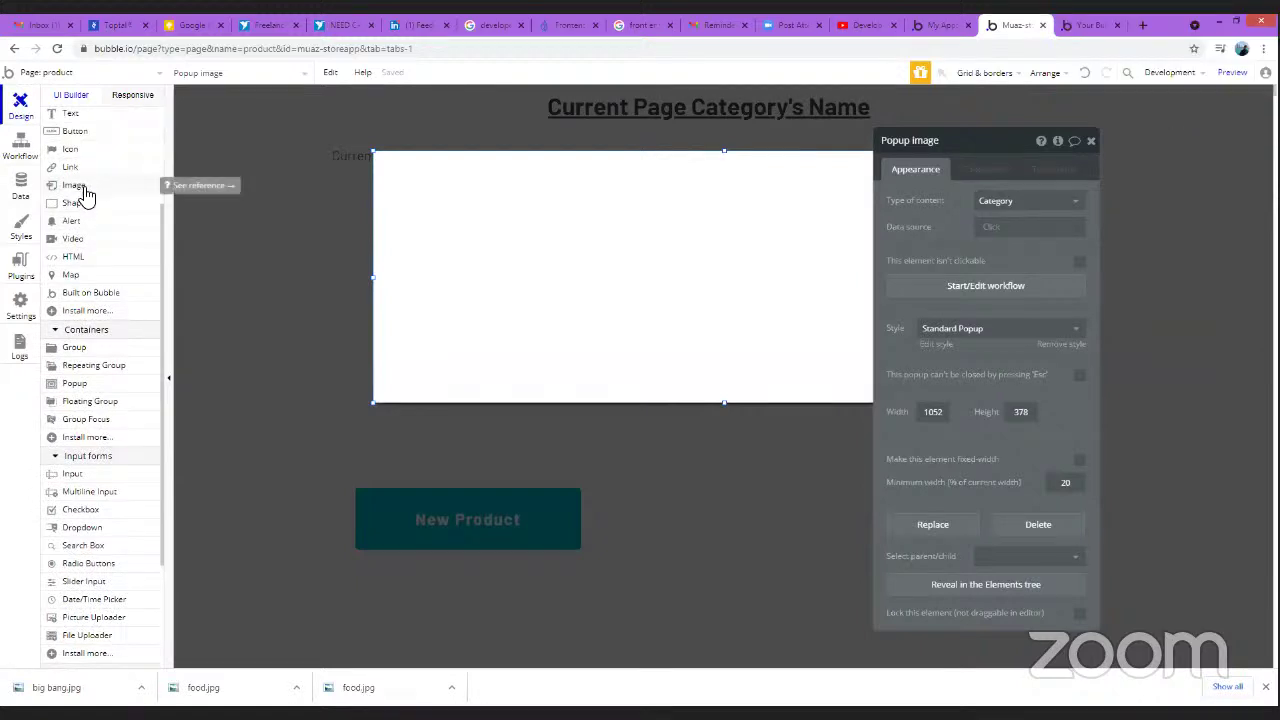
left_click_drag(83, 196, 558, 205)
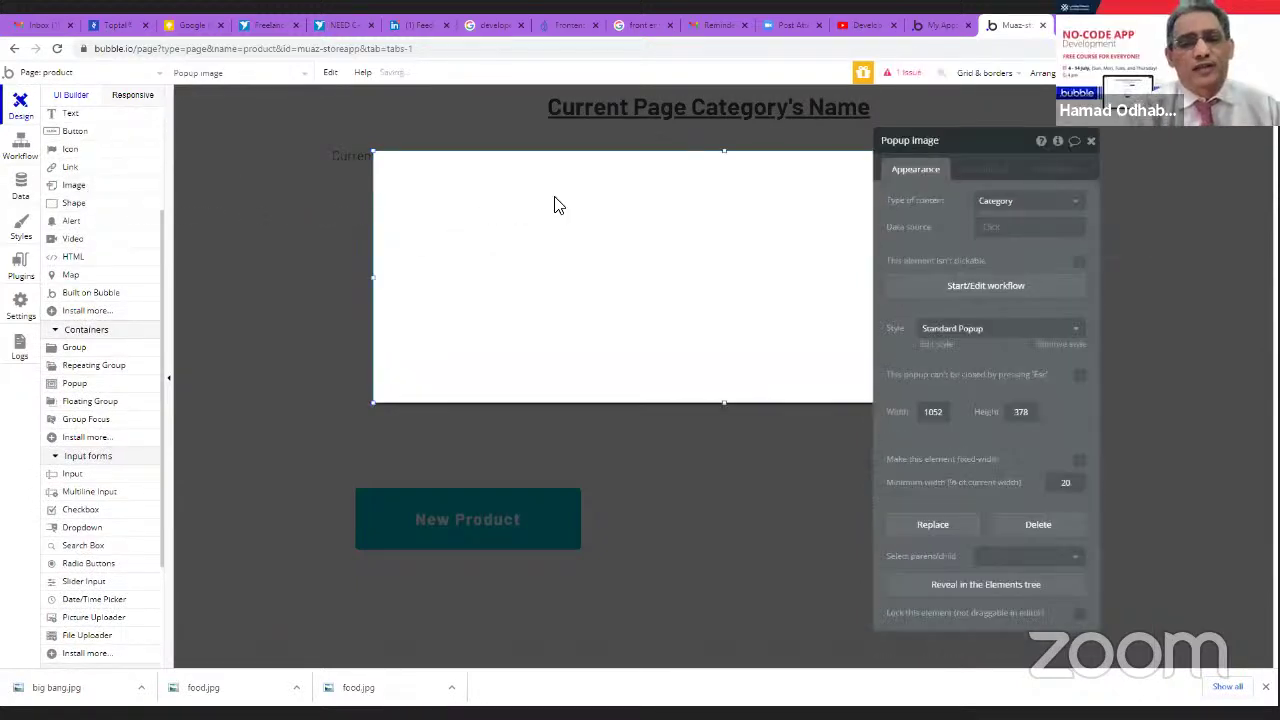
left_click(78, 187)
left_click_drag(450, 160, 990, 372)
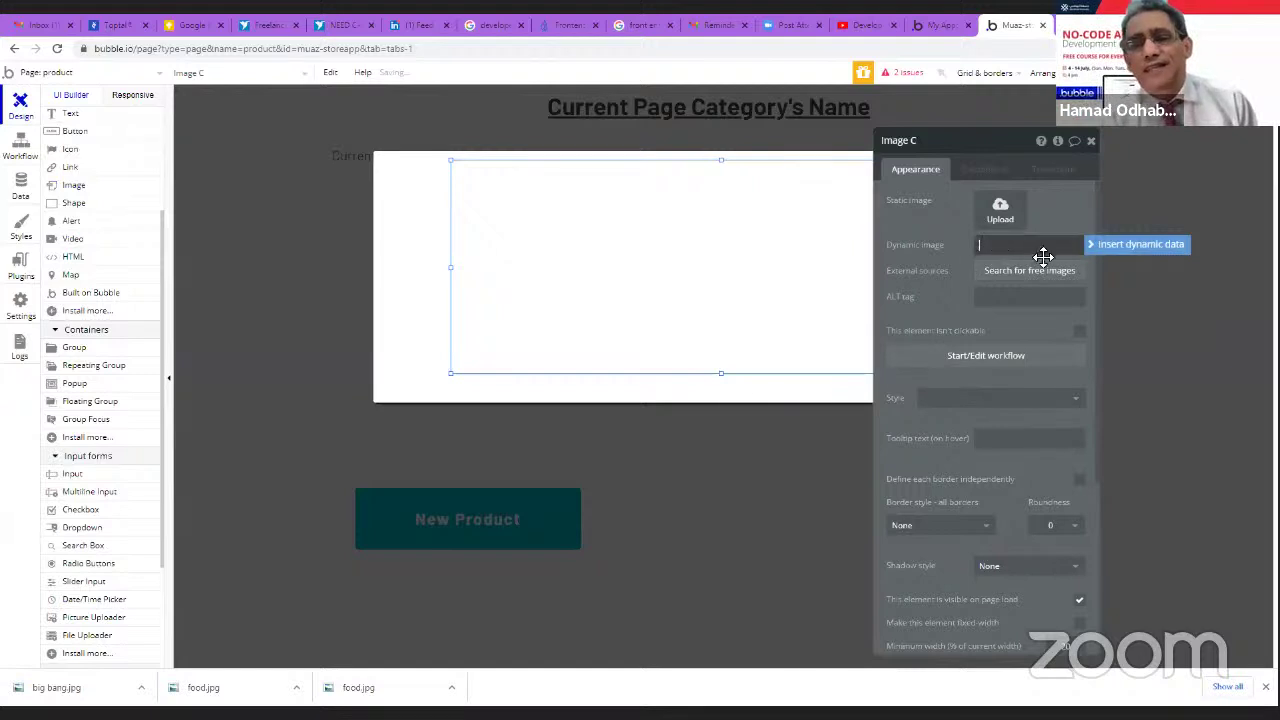
- Set the new popup image's dynamic source to Parent group's Category's Picture and close its properties
left_click(1108, 246)
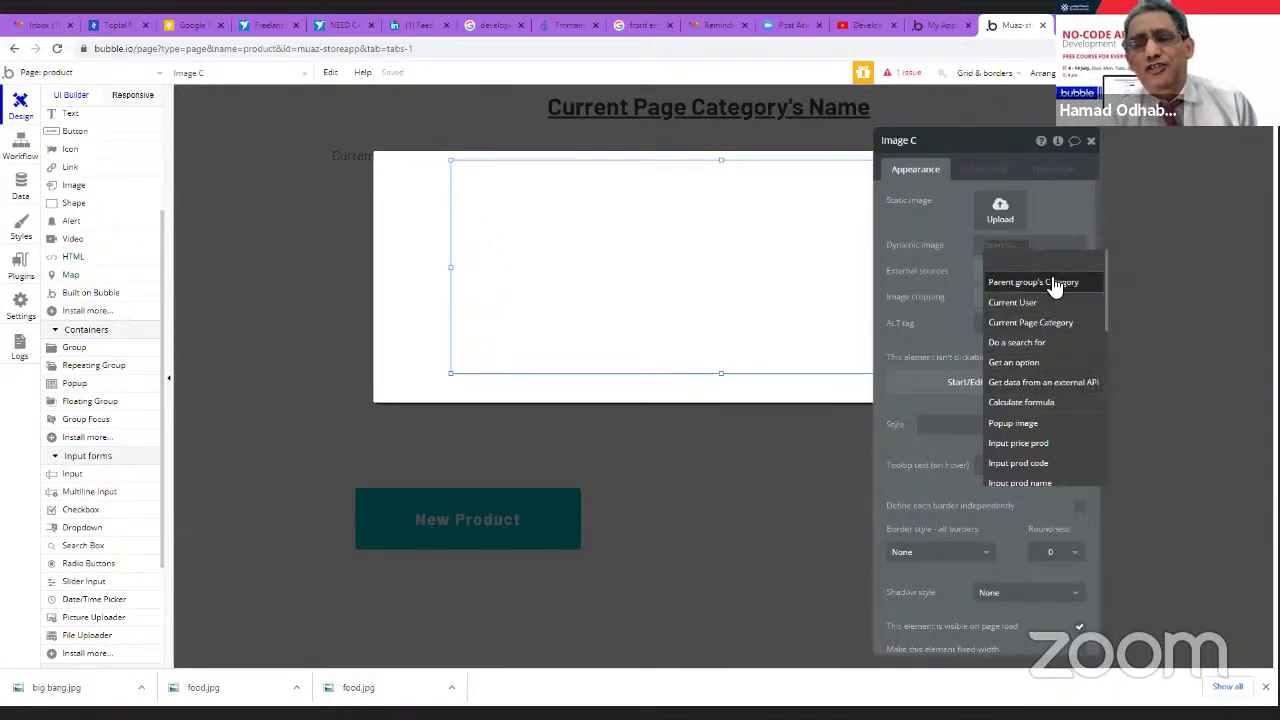
left_click(1050, 290)
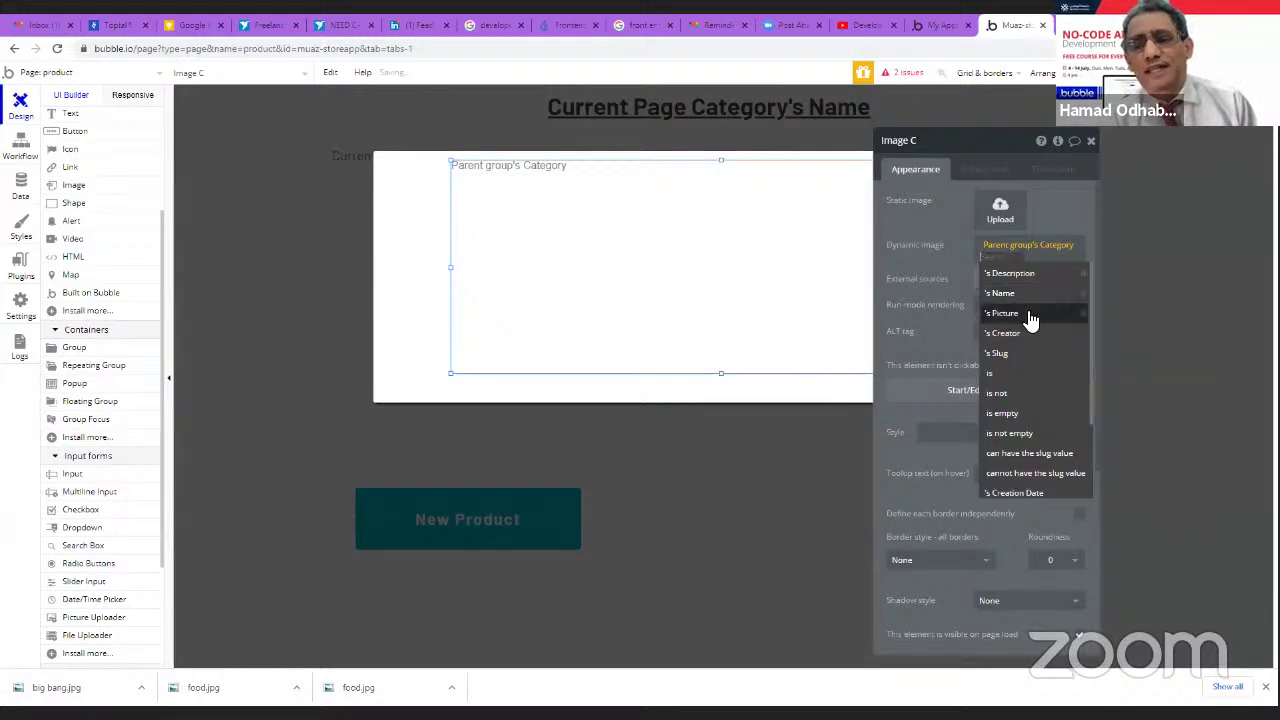
left_click(1046, 316)
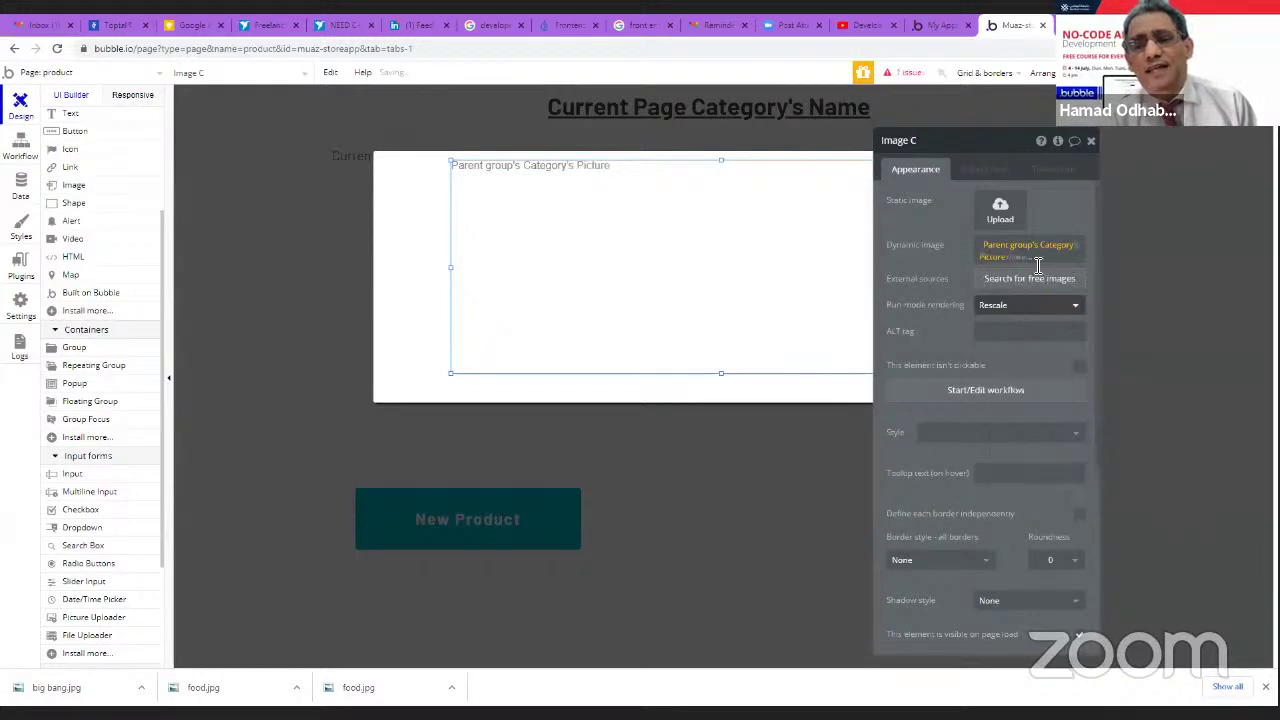
left_click(1091, 141)
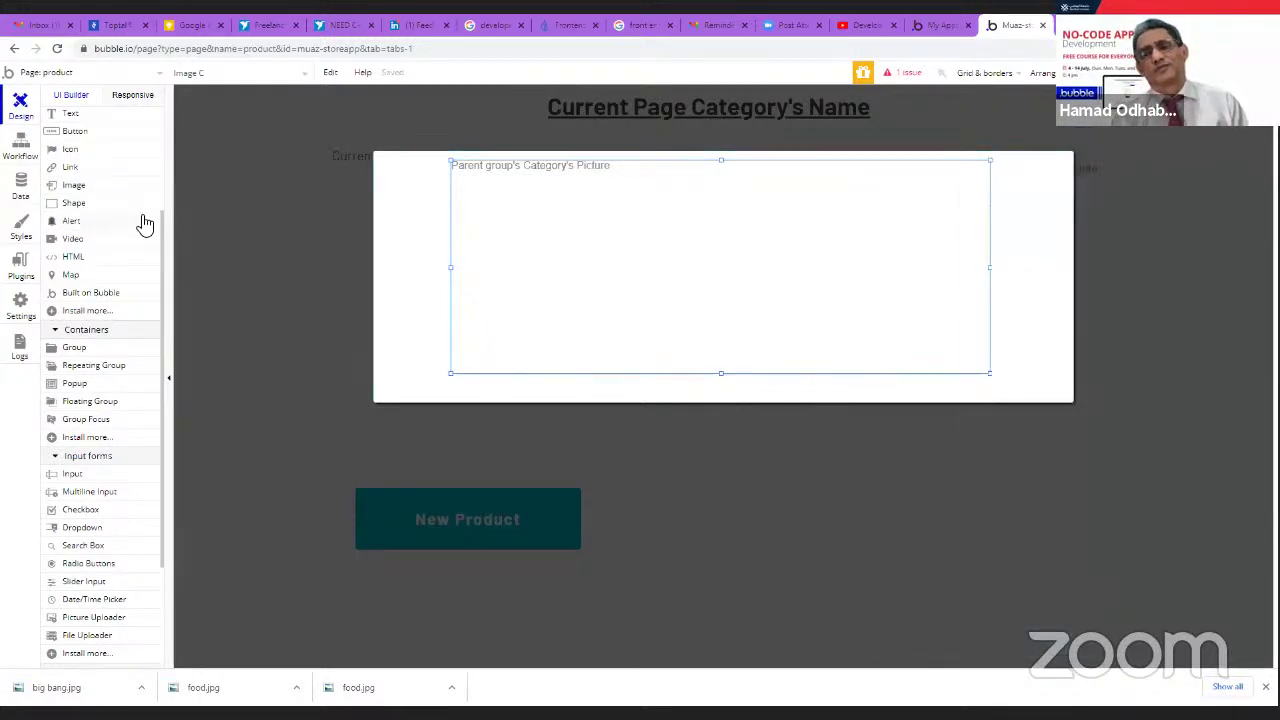
- Trace the reported missing image source to the stray Image B and delete that element from the product page
left_click(78, 76)
left_click(55, 119)
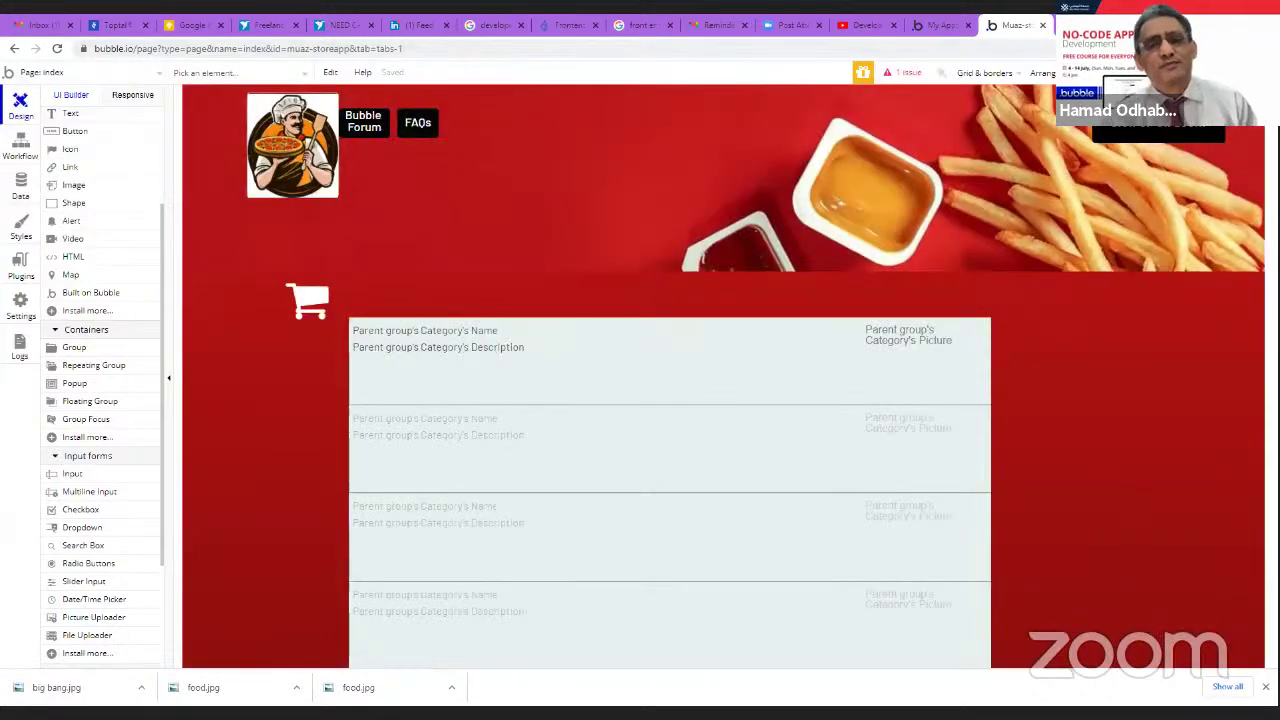
left_click(915, 73)
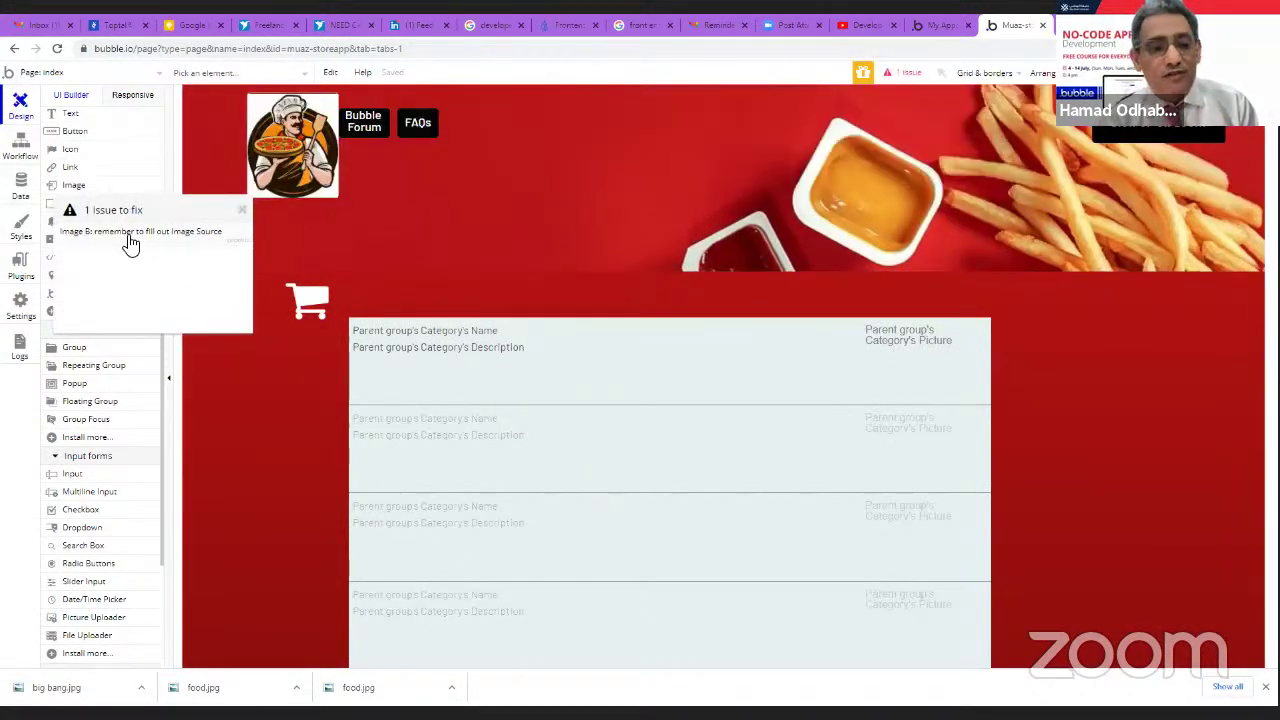
left_click(128, 238)
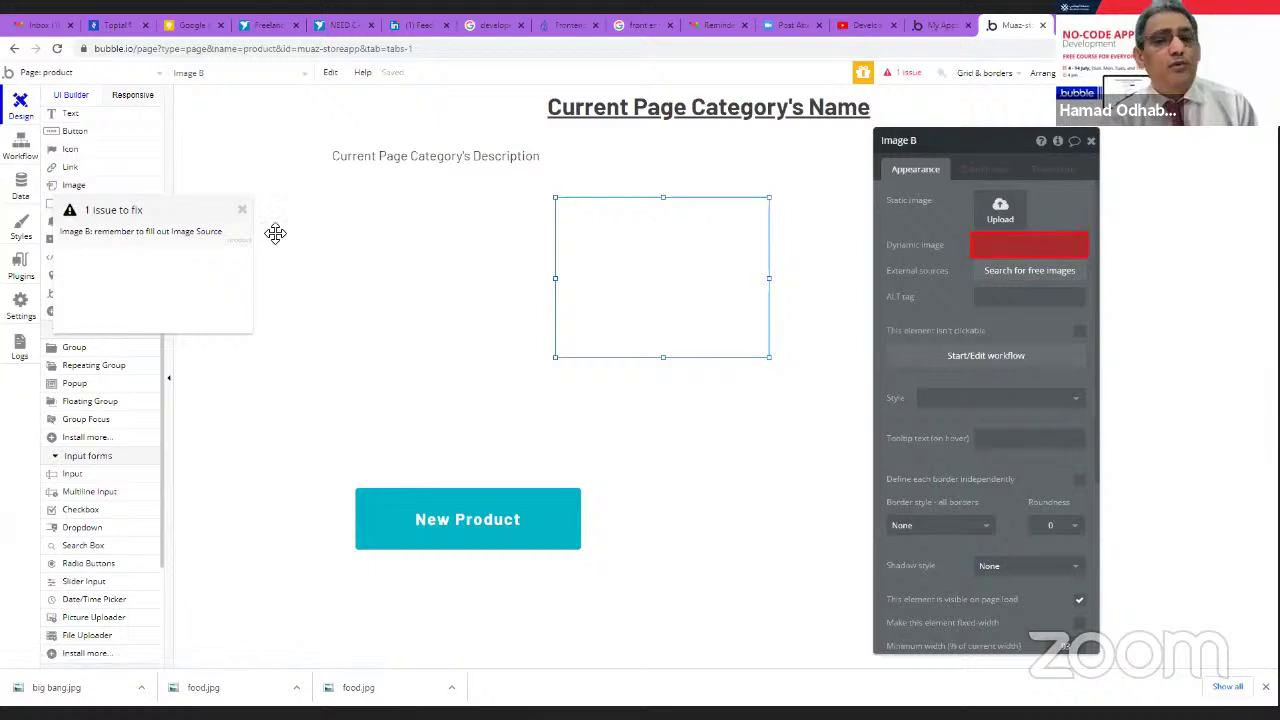
right_click(660, 264)
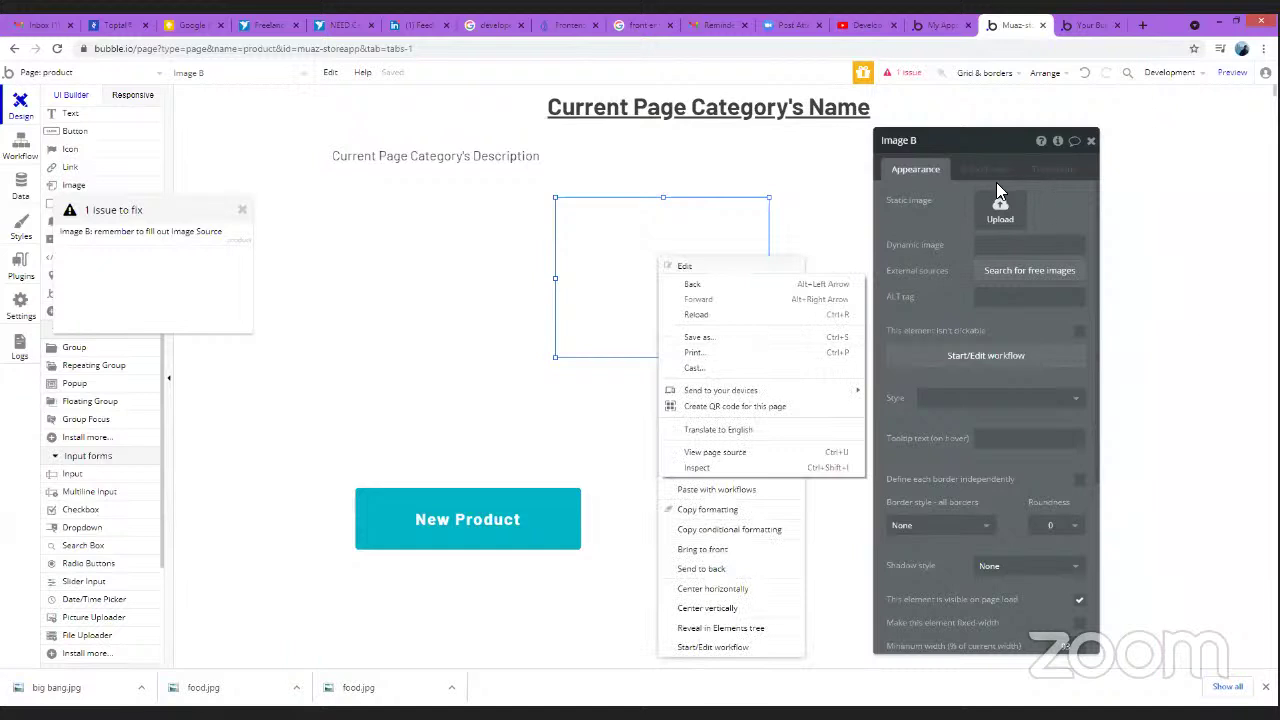
left_click(715, 220)
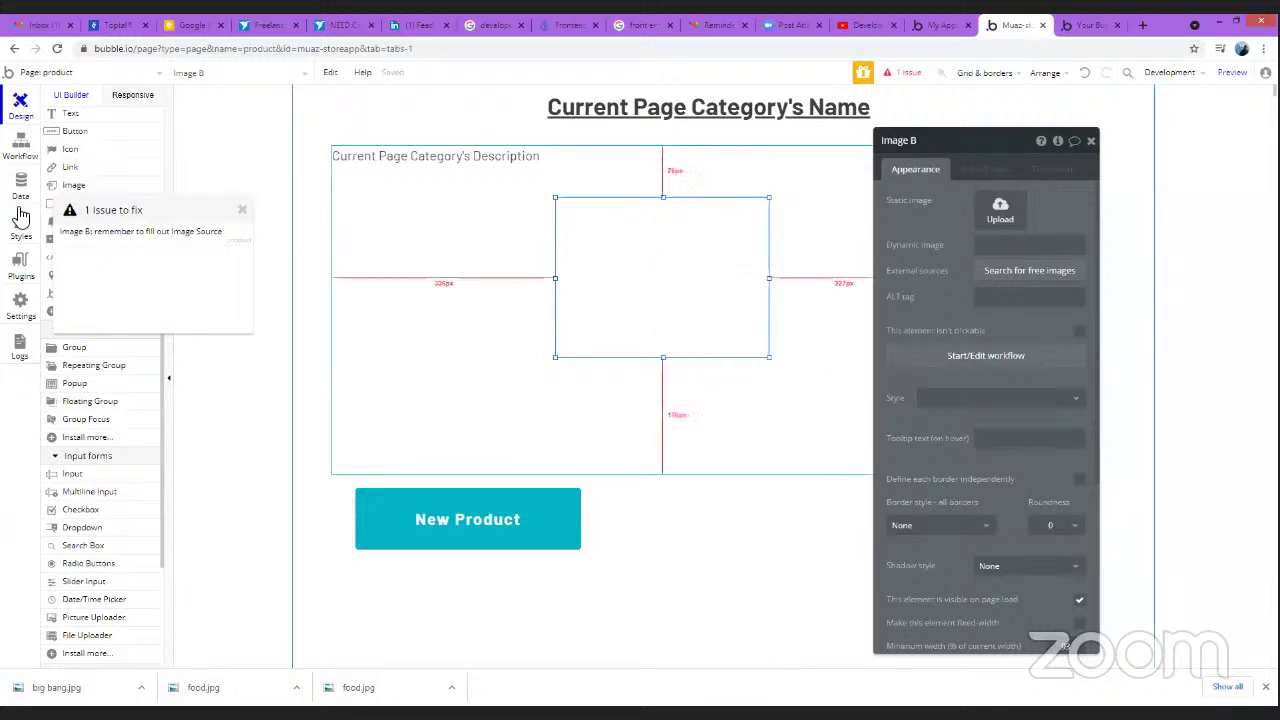
left_click(241, 214)
scroll(114, 132, "up", 2)
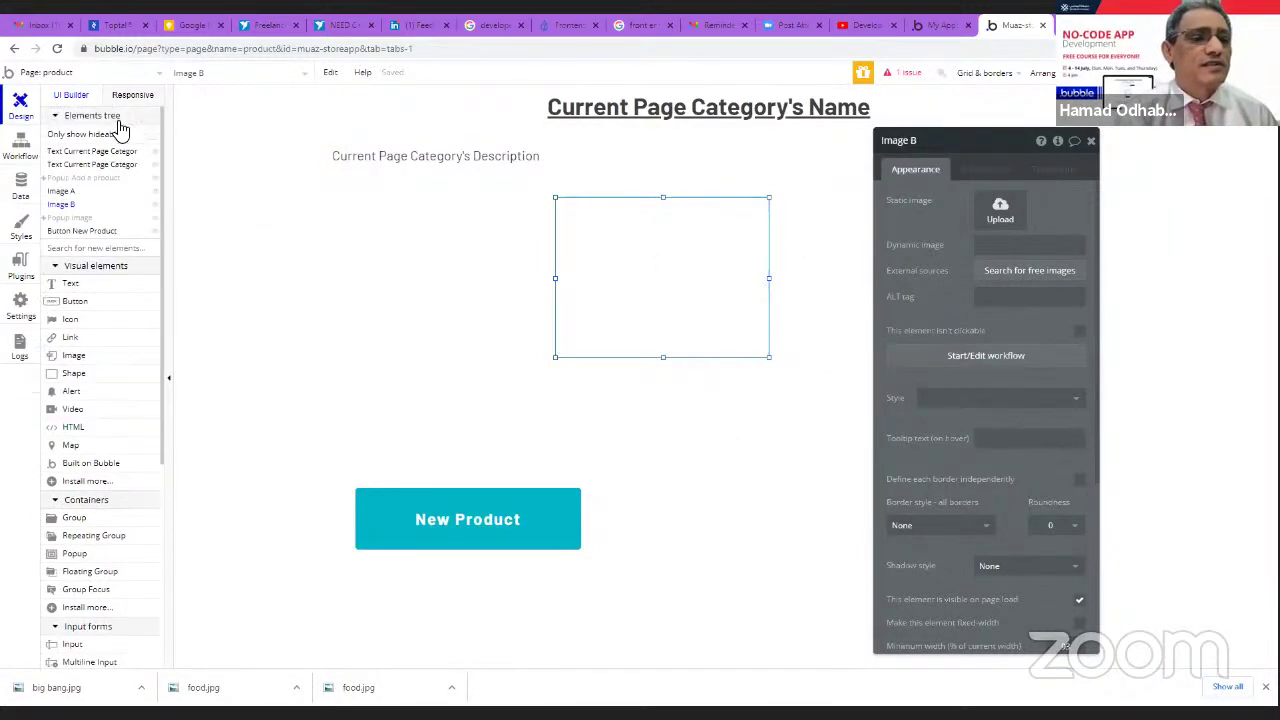
right_click(78, 208)
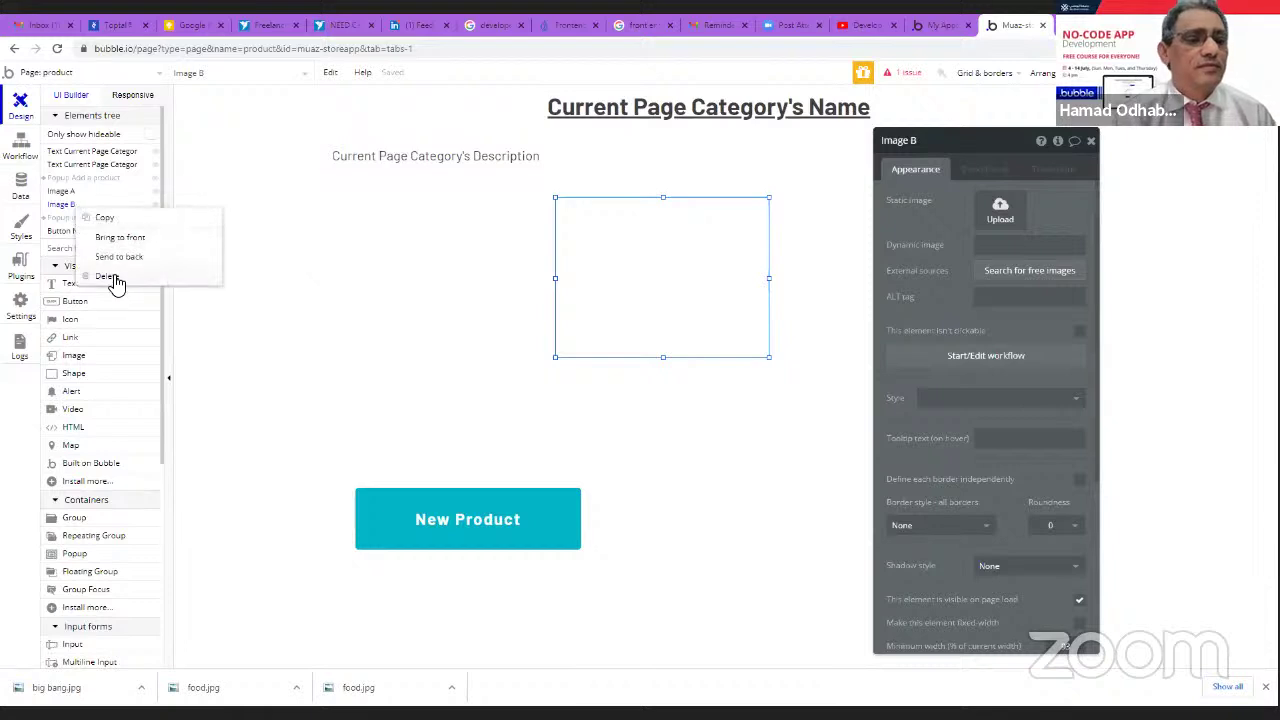
left_click(108, 277)
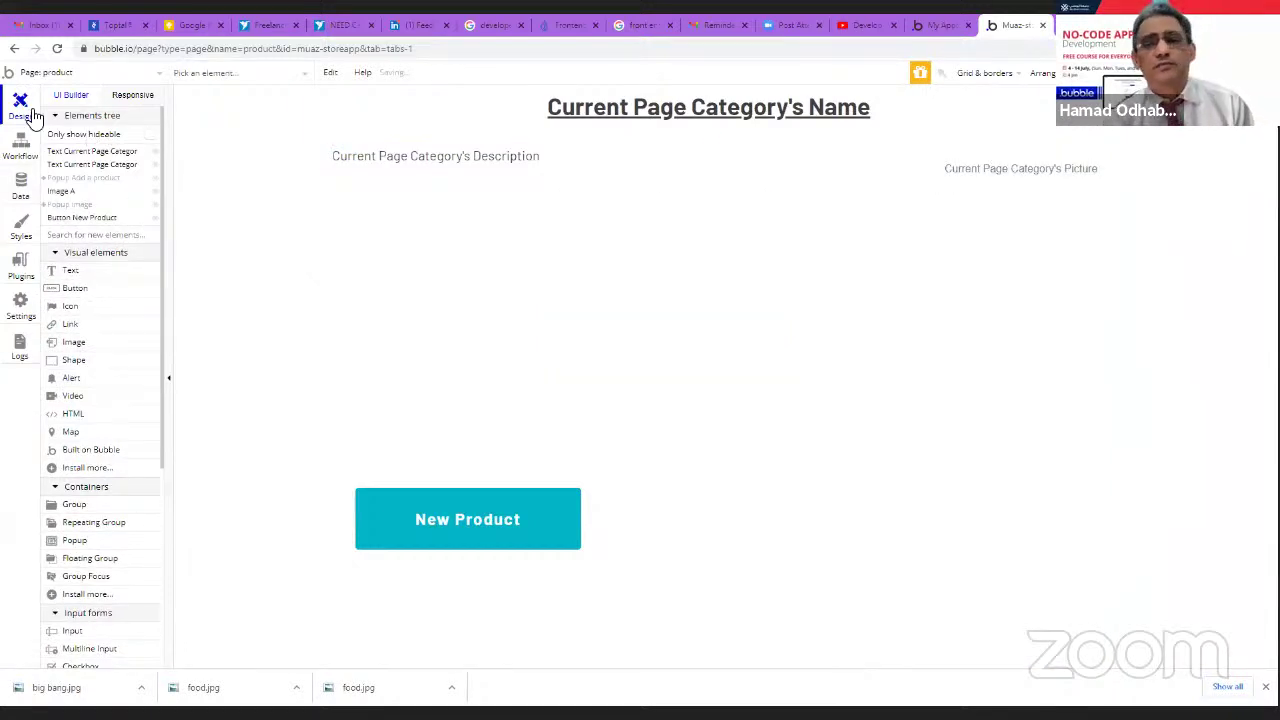
- Reload the store app preview from the index page, open the Biryani category, and test its enlarged picture popup
left_click(46, 72)
left_click(63, 114)
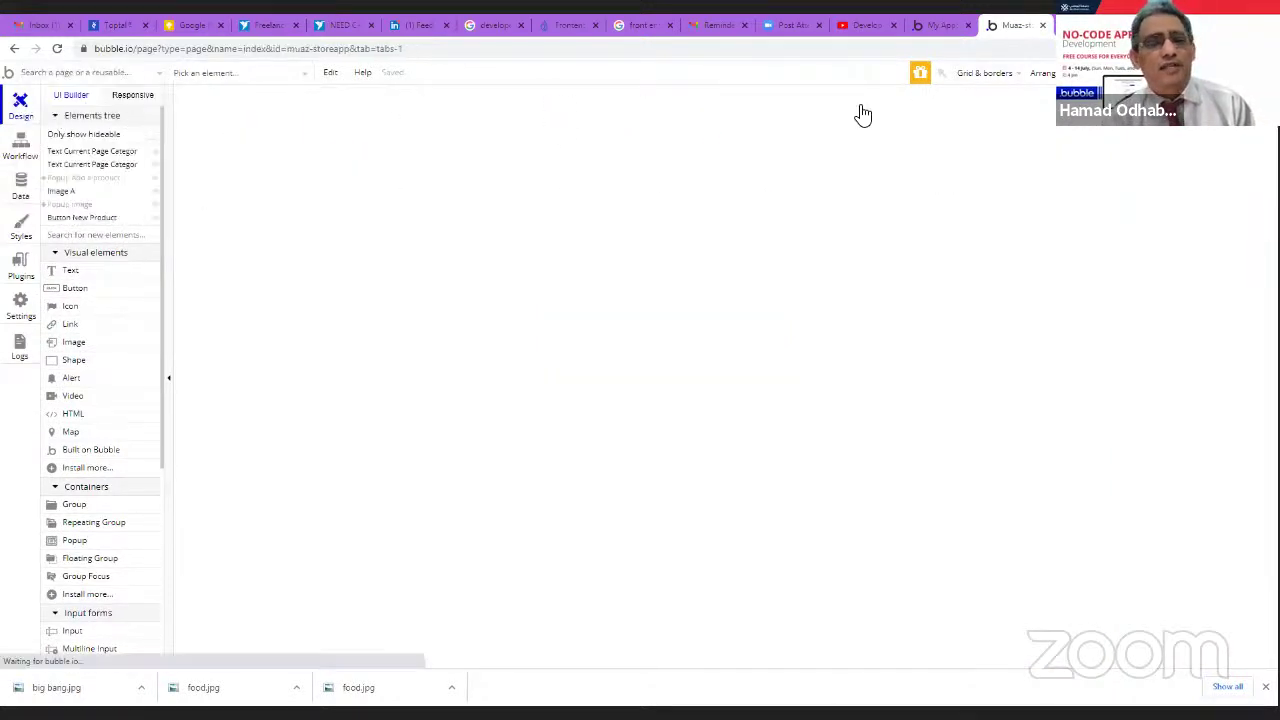
key("ctrl+Tab")
key("F5")
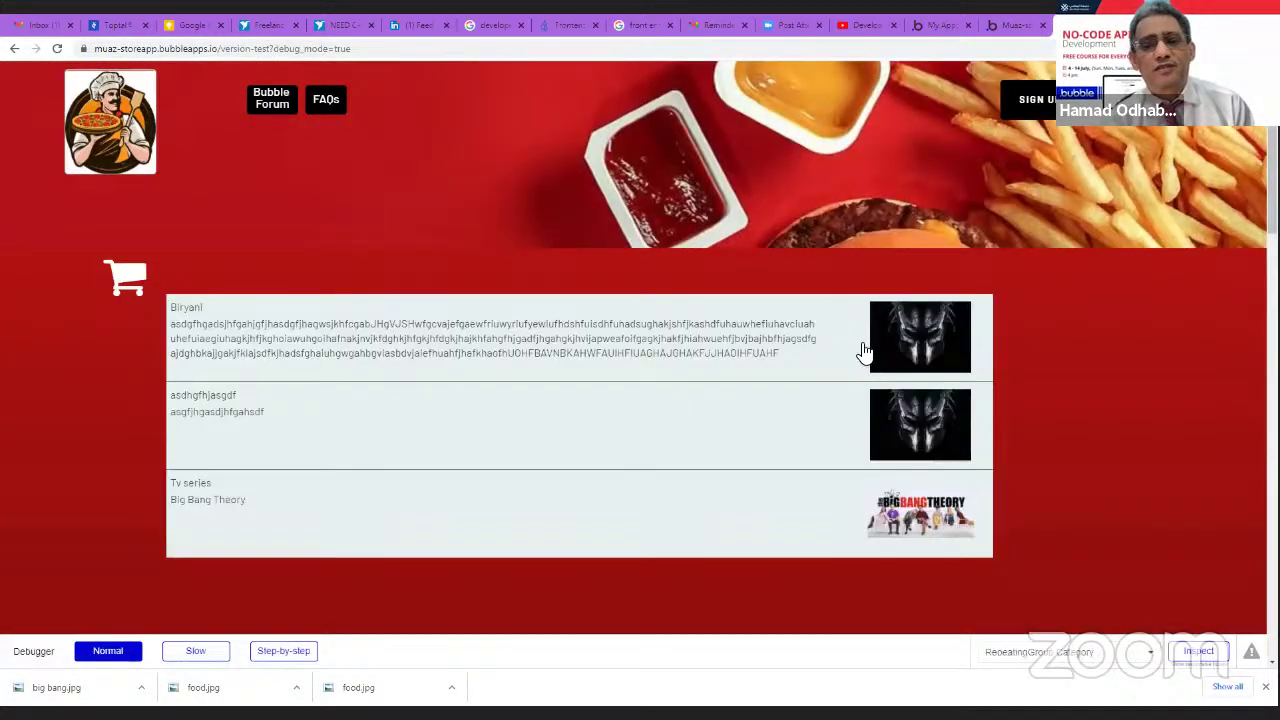
left_click(808, 368)
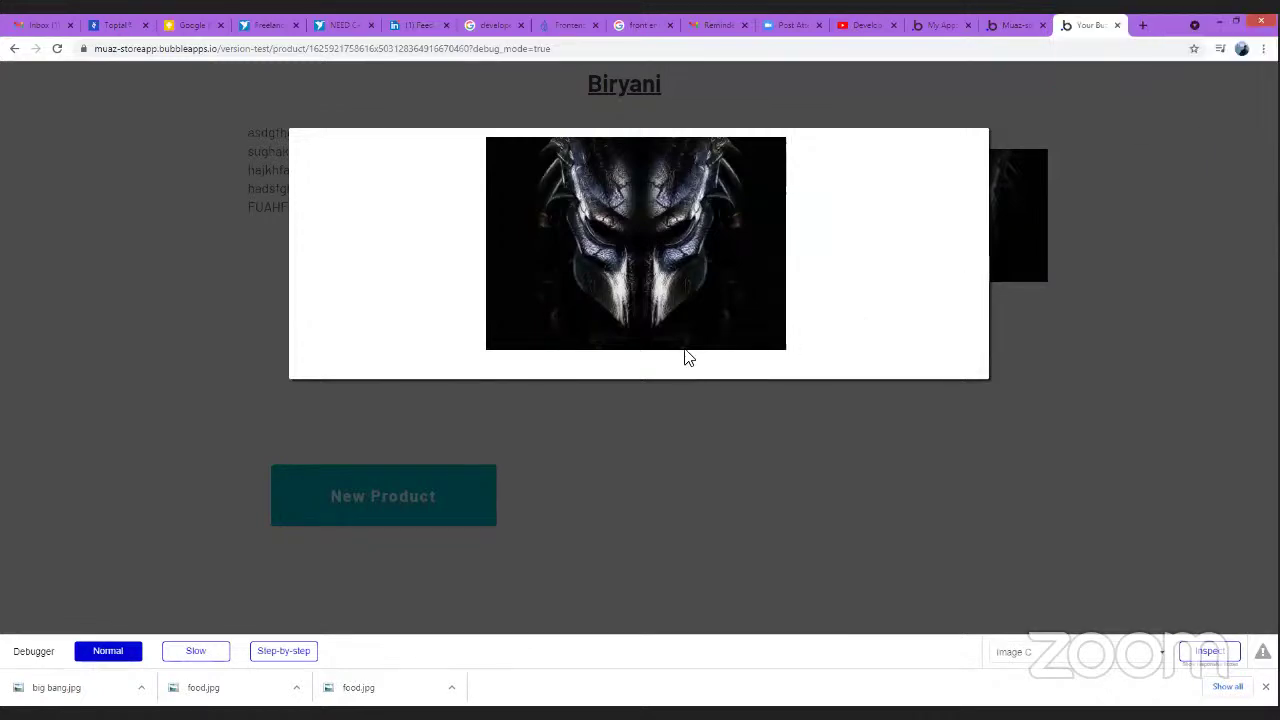
left_click(657, 415)
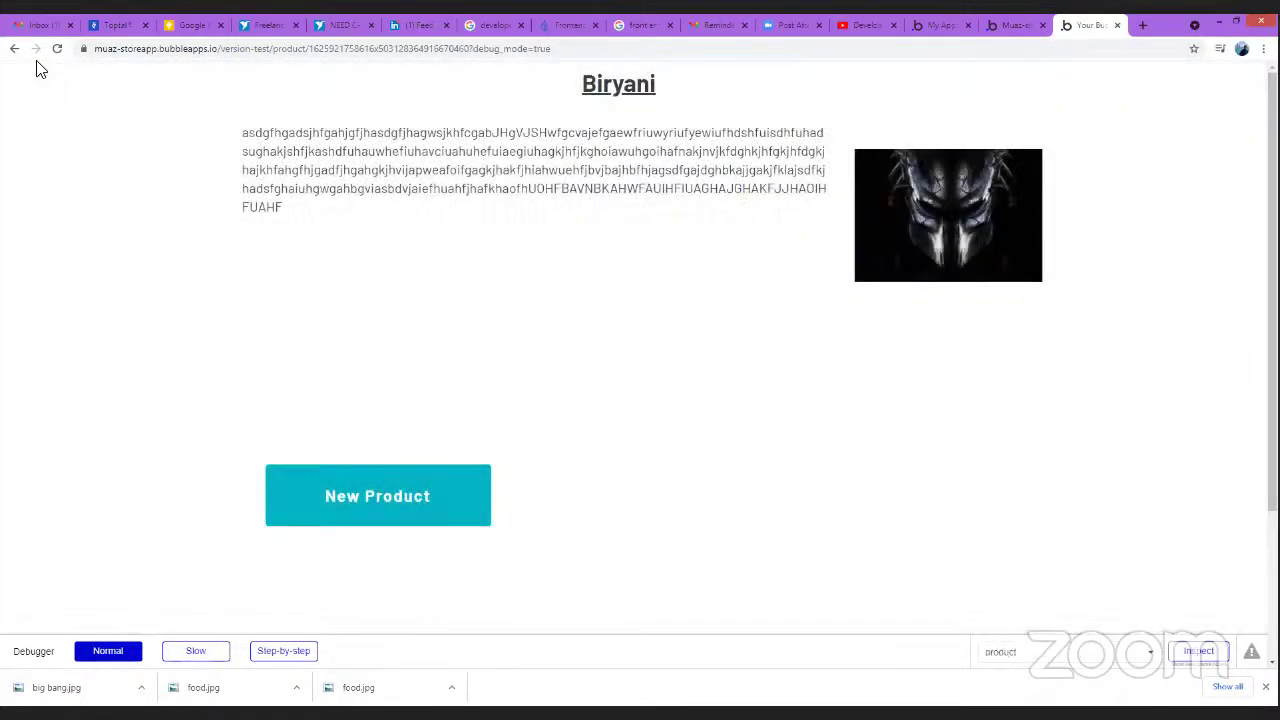
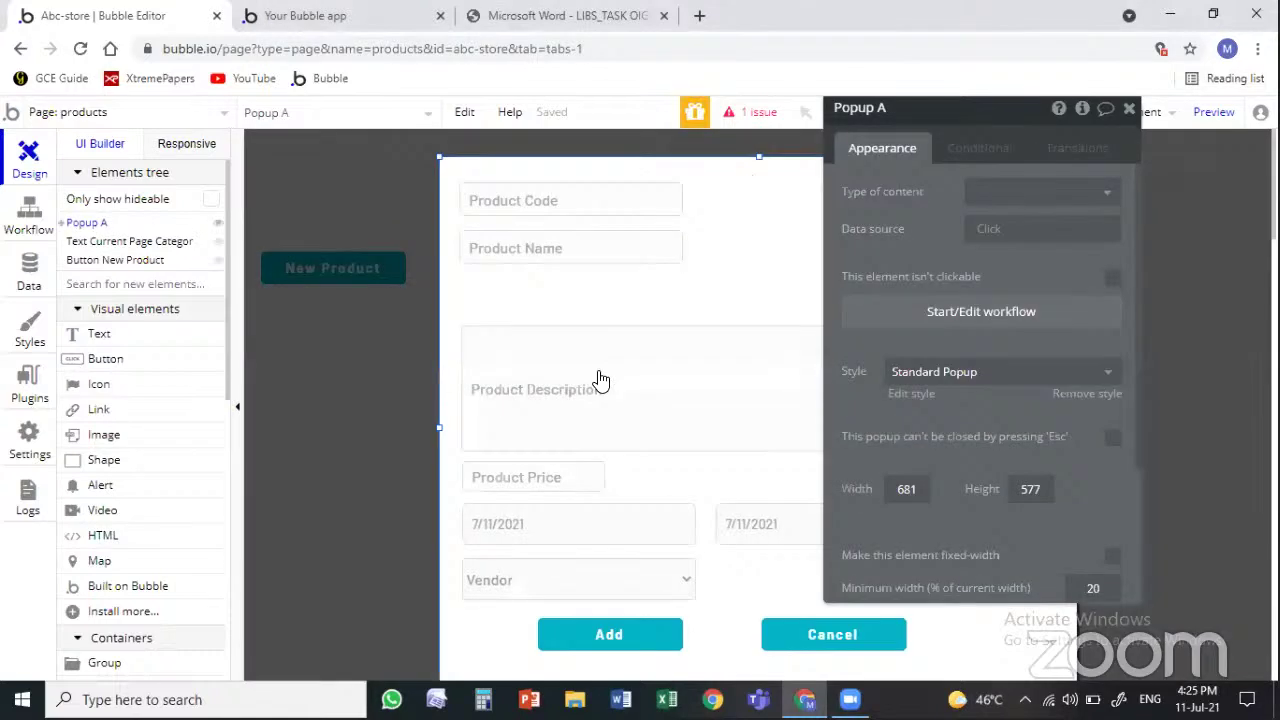
- Open the Add button's workflow and remove the Vendor assignment from its Create a new Product action
left_click(630, 638)
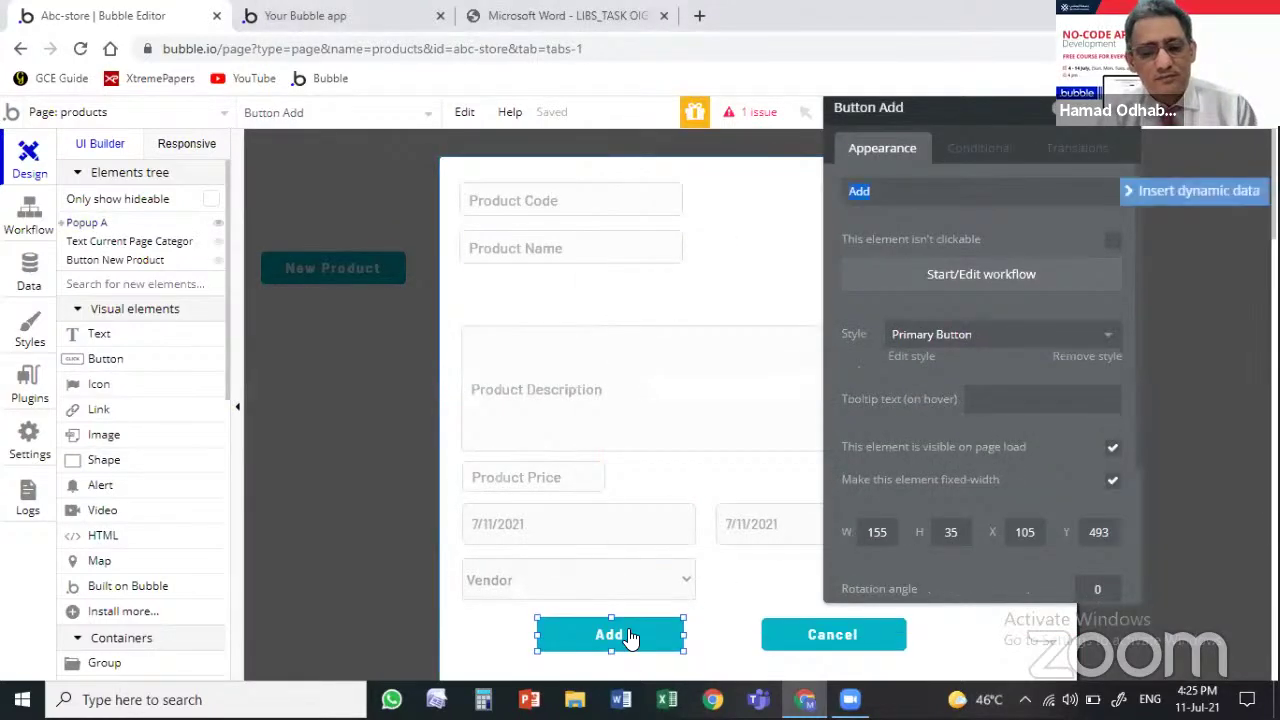
left_click(977, 291)
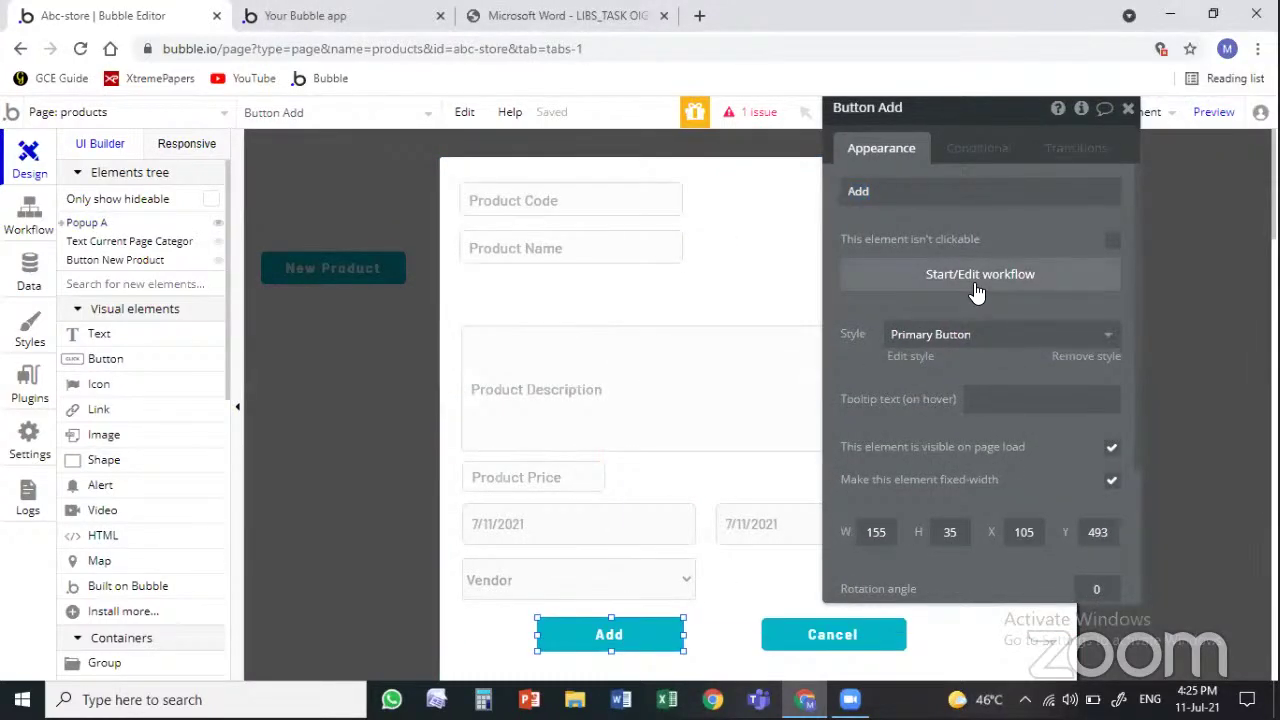
left_click(959, 280)
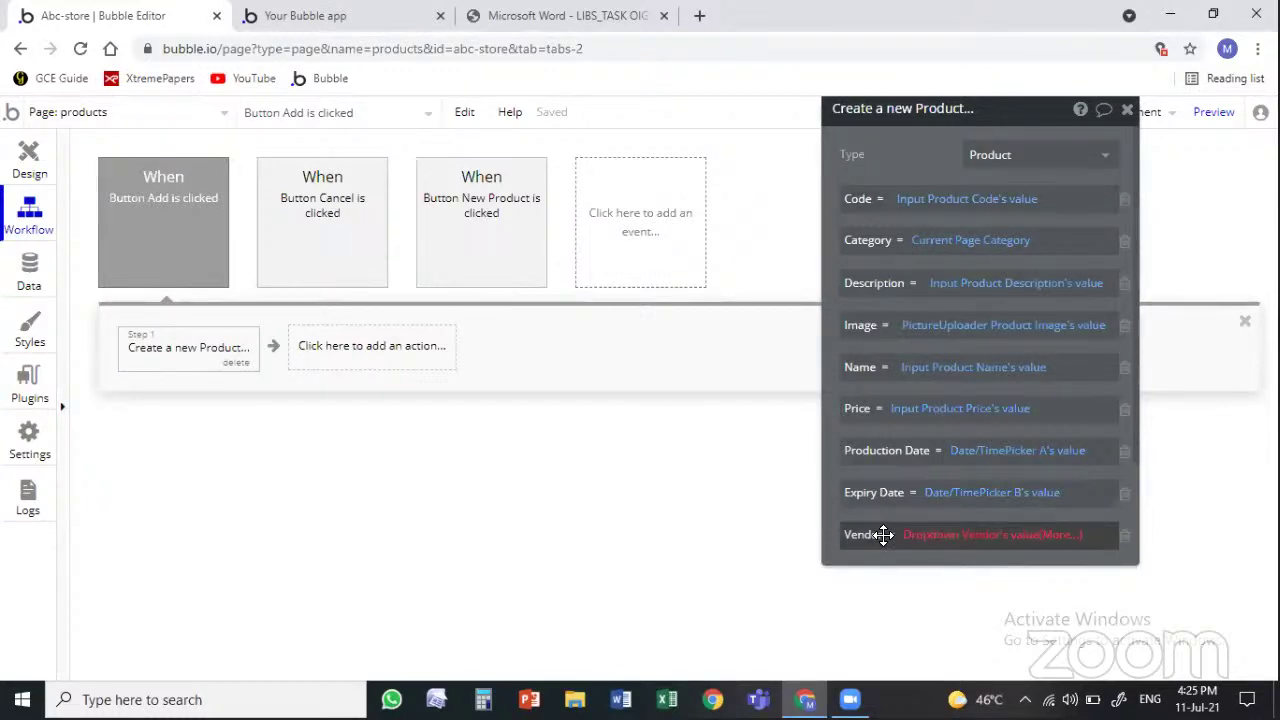
mouse_move(925, 541)
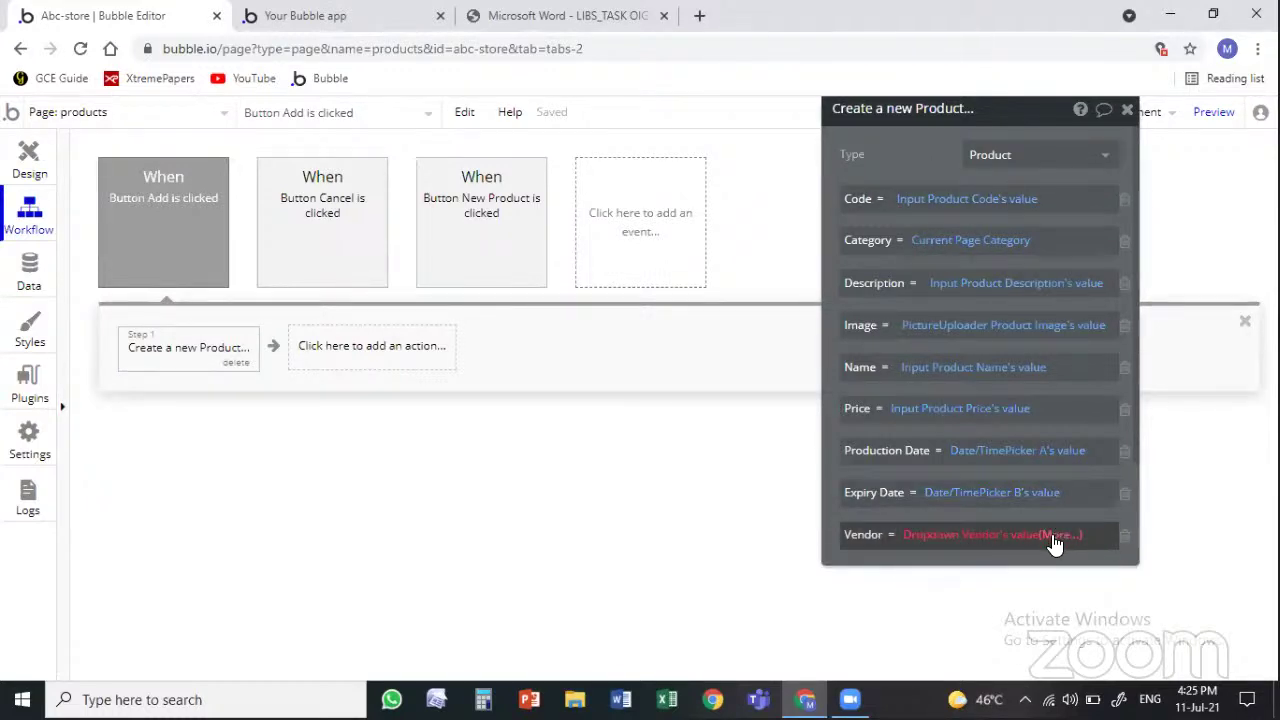
left_click(1124, 536)
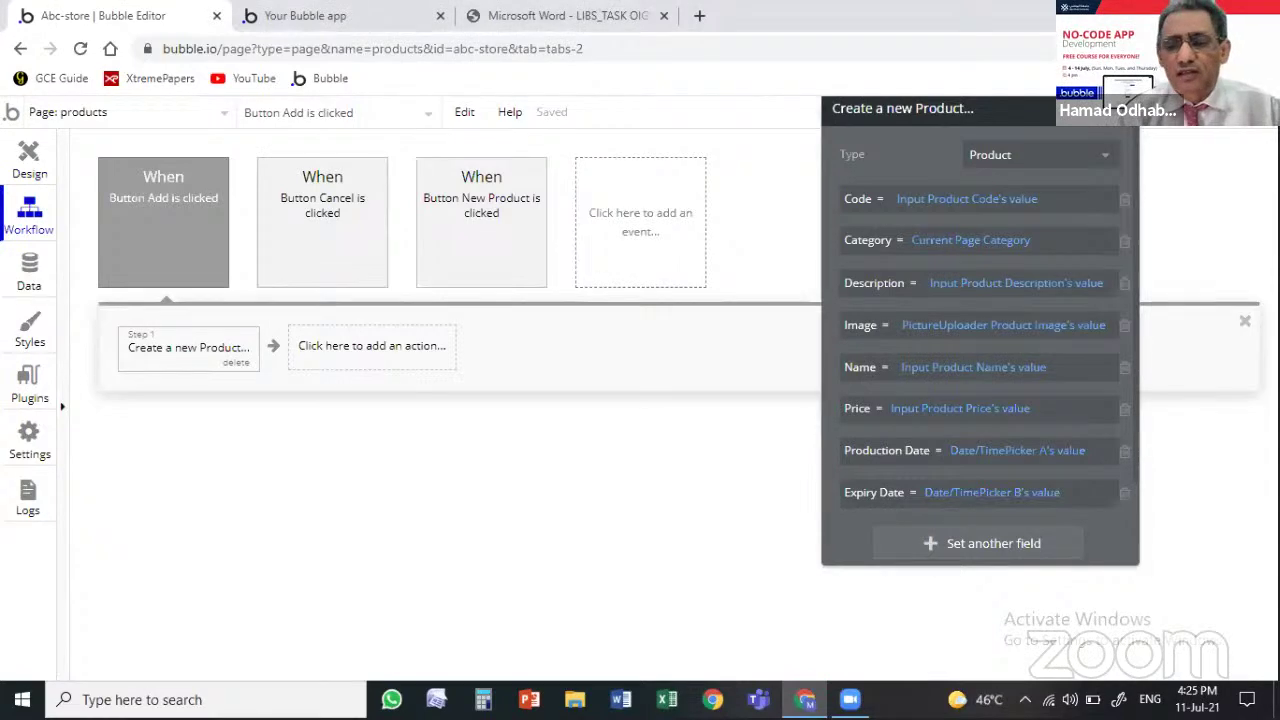
- Check the Product data type's Vendor field and the choice settings of the popup's Vendor dropdown
left_click(13, 286)
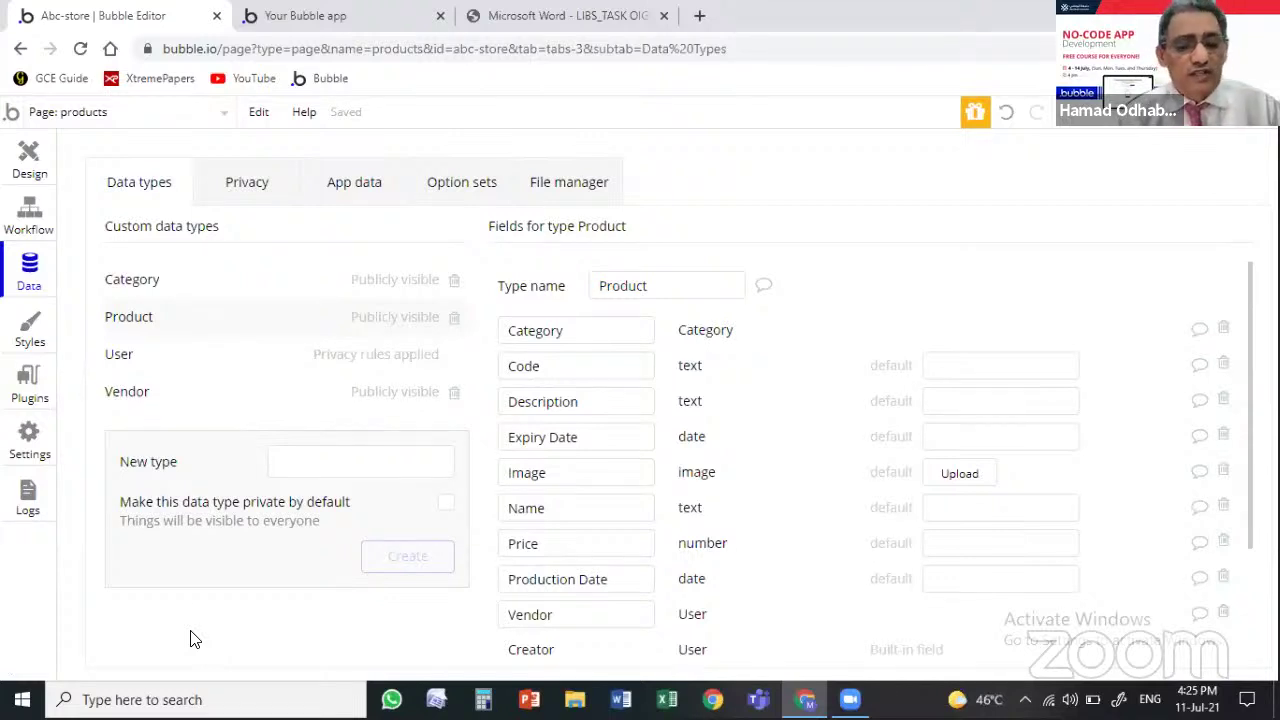
left_click(29, 170)
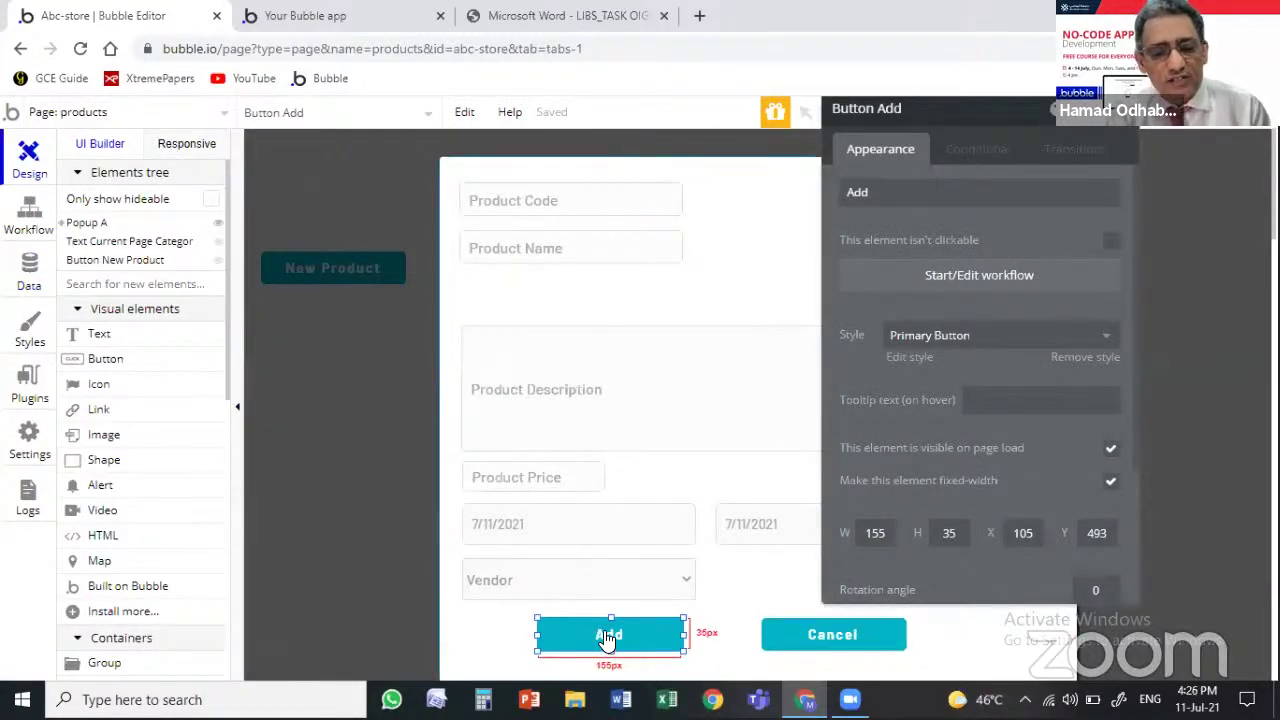
left_click(620, 582)
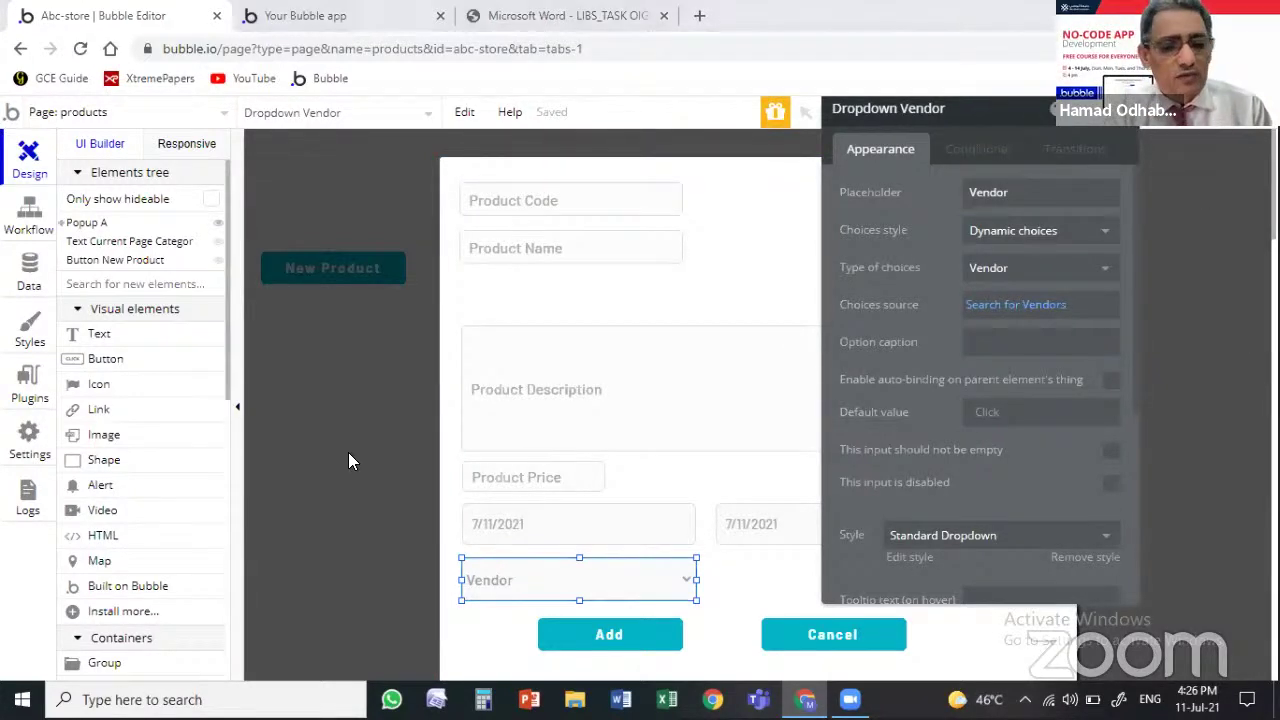
- Set another field in the Add button's Create a new Product action, with Vendor equal to Dropdown Vendor's value
left_click(563, 646)
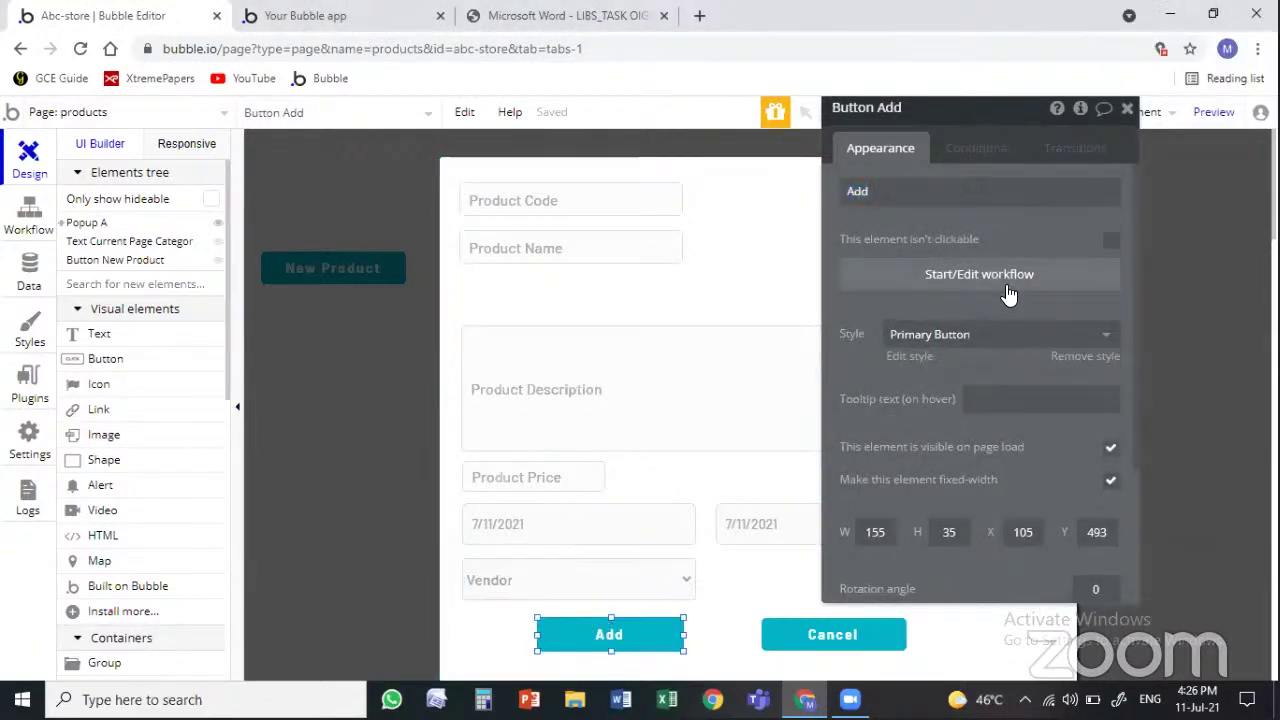
left_click(1008, 293)
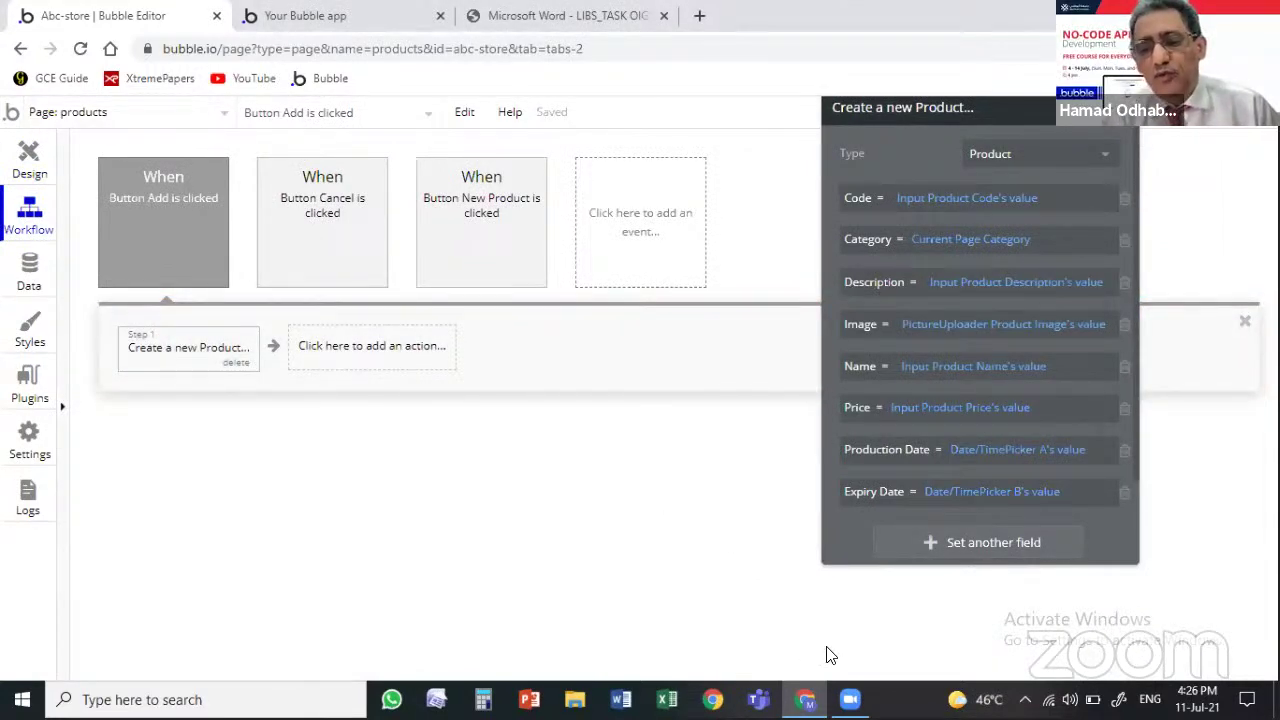
left_click(930, 542)
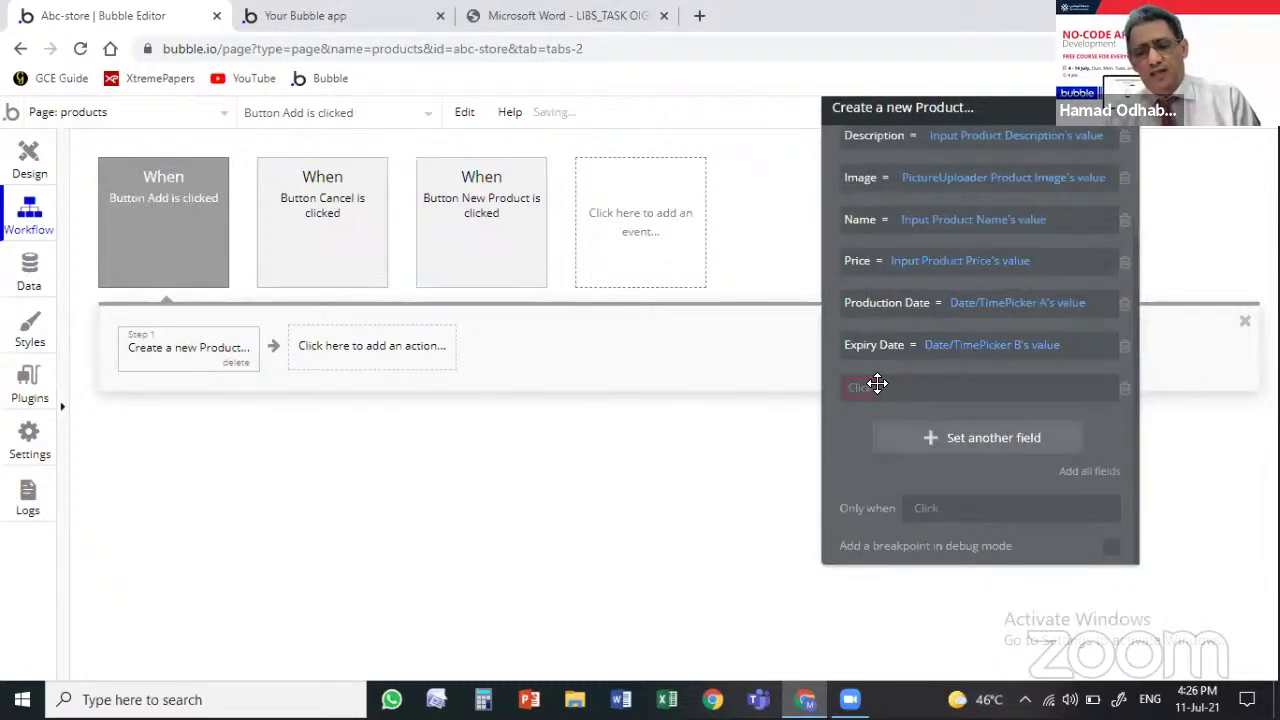
left_click(872, 386)
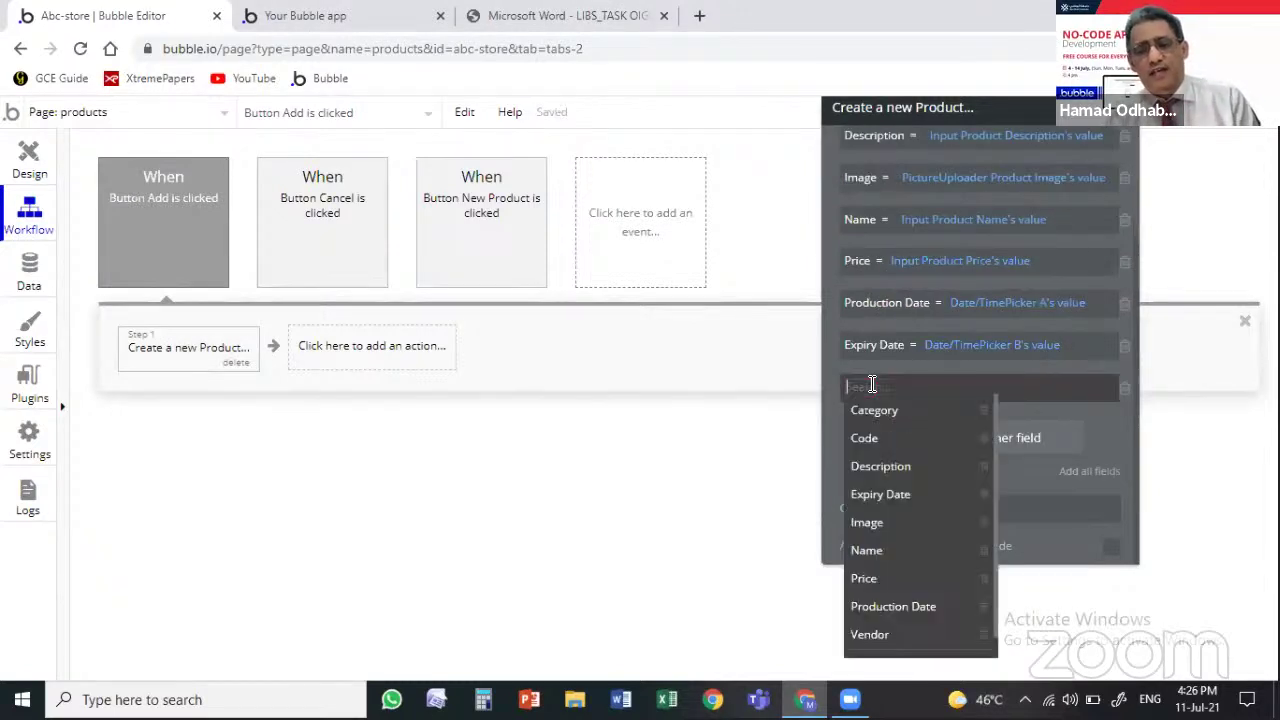
left_click(886, 636)
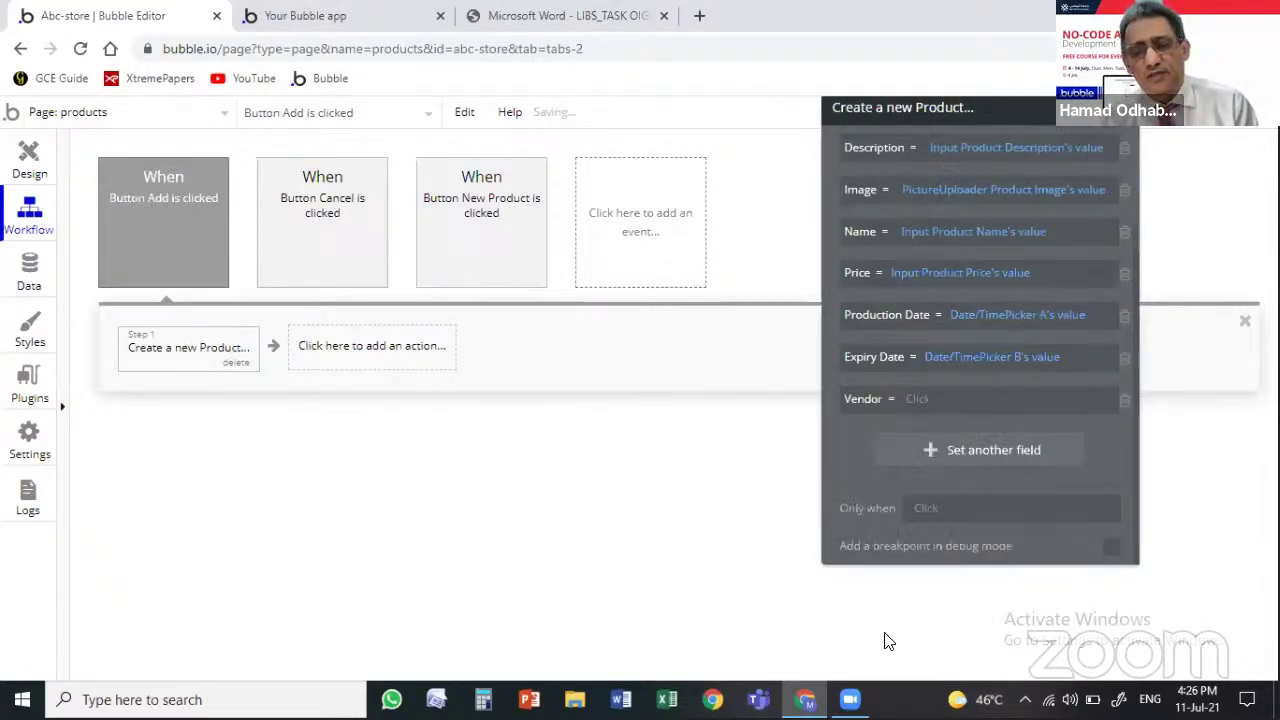
left_click(920, 400)
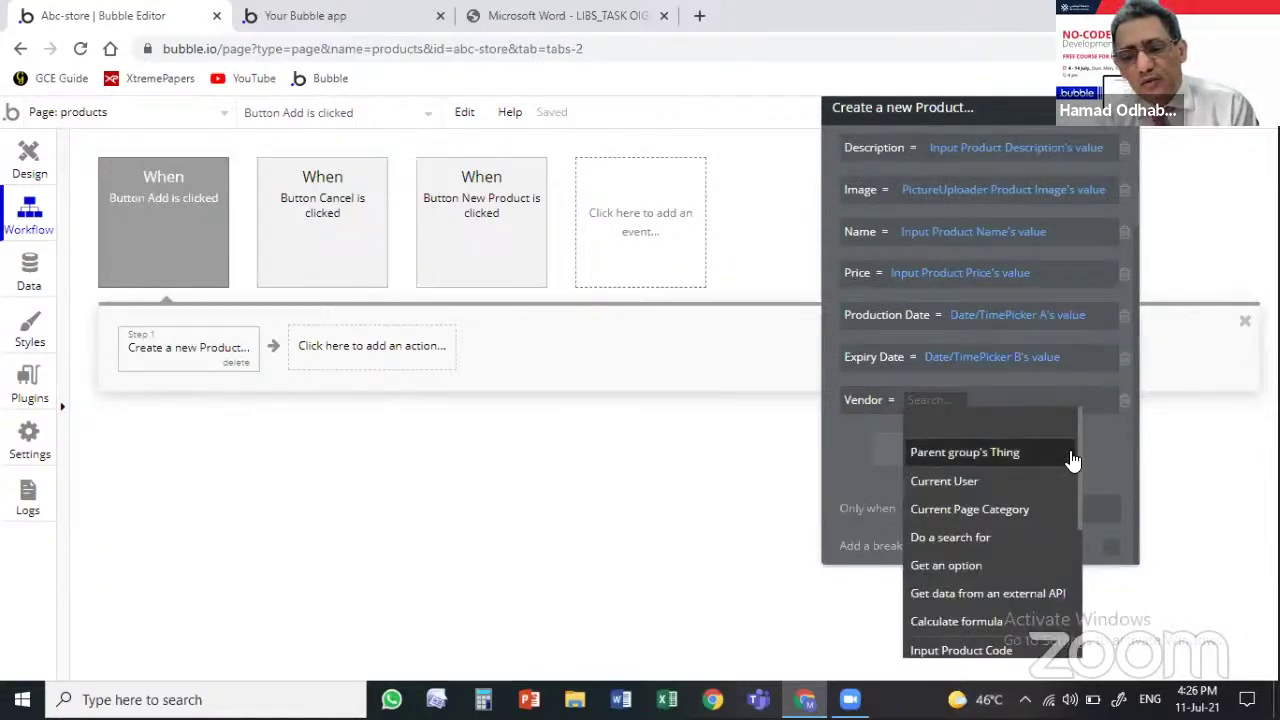
left_click_drag(1080, 463, 1070, 593)
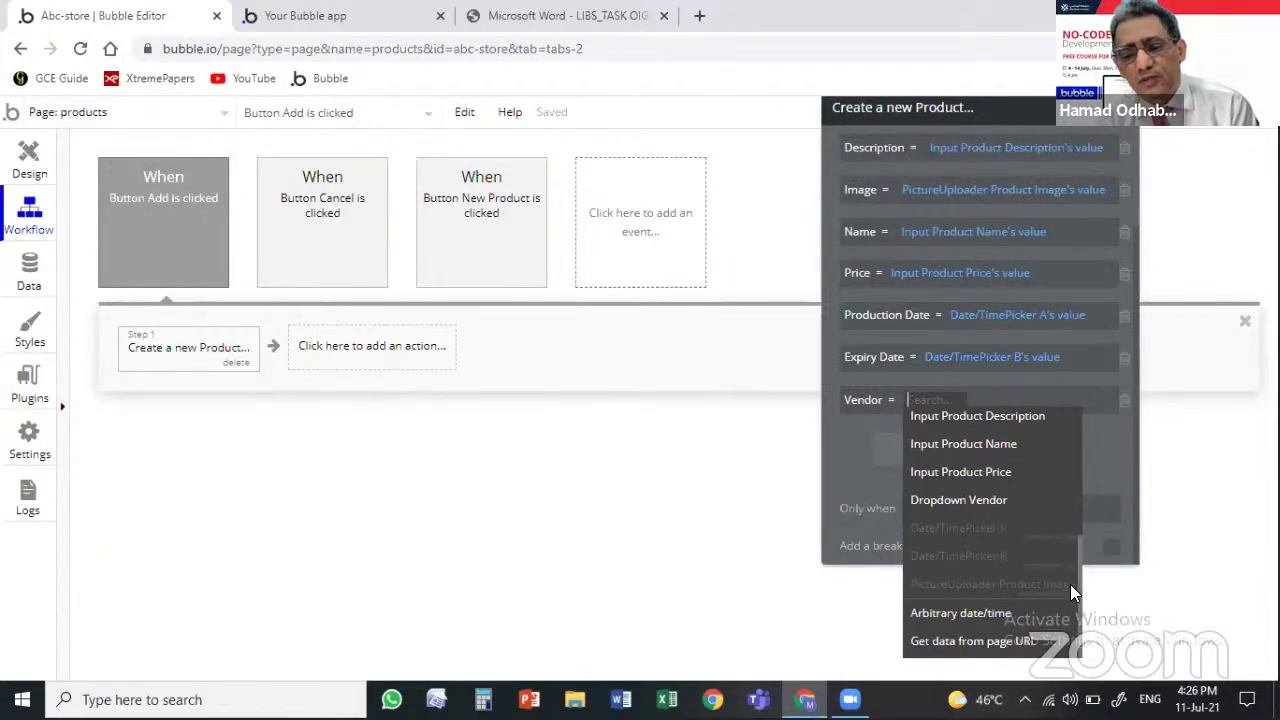
left_click(990, 500)
left_click(1076, 424)
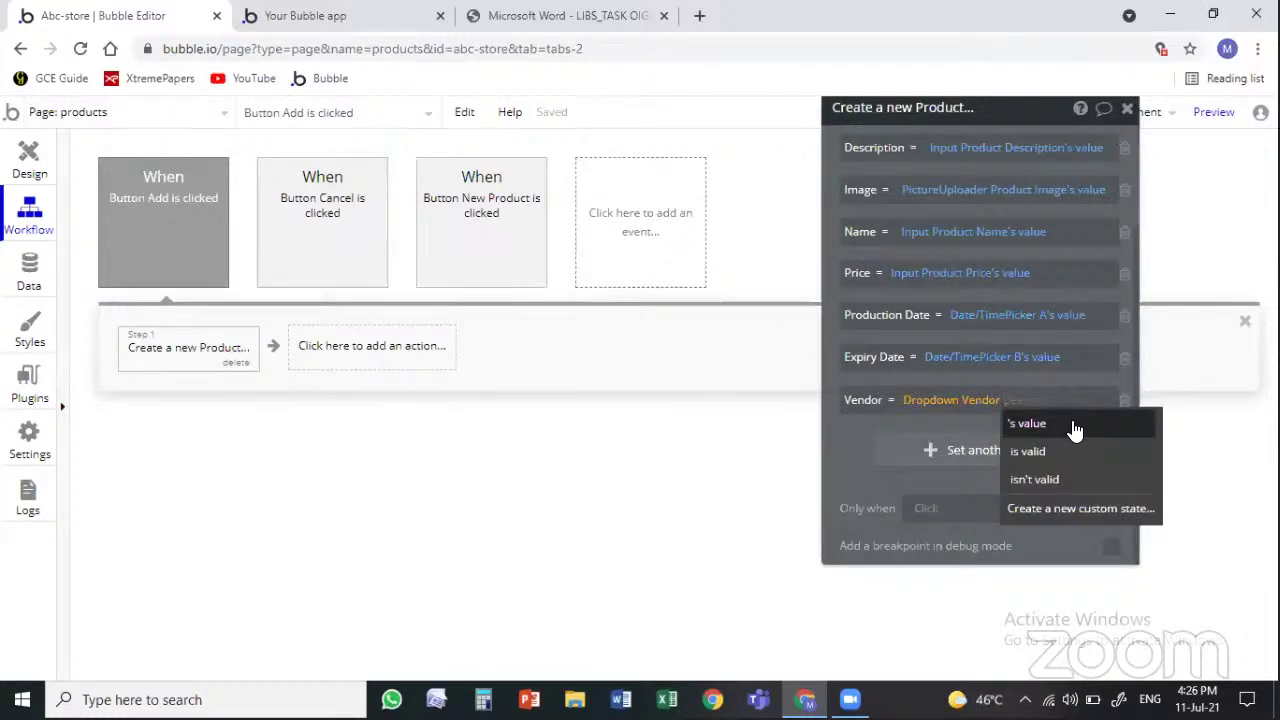
left_click(849, 443)
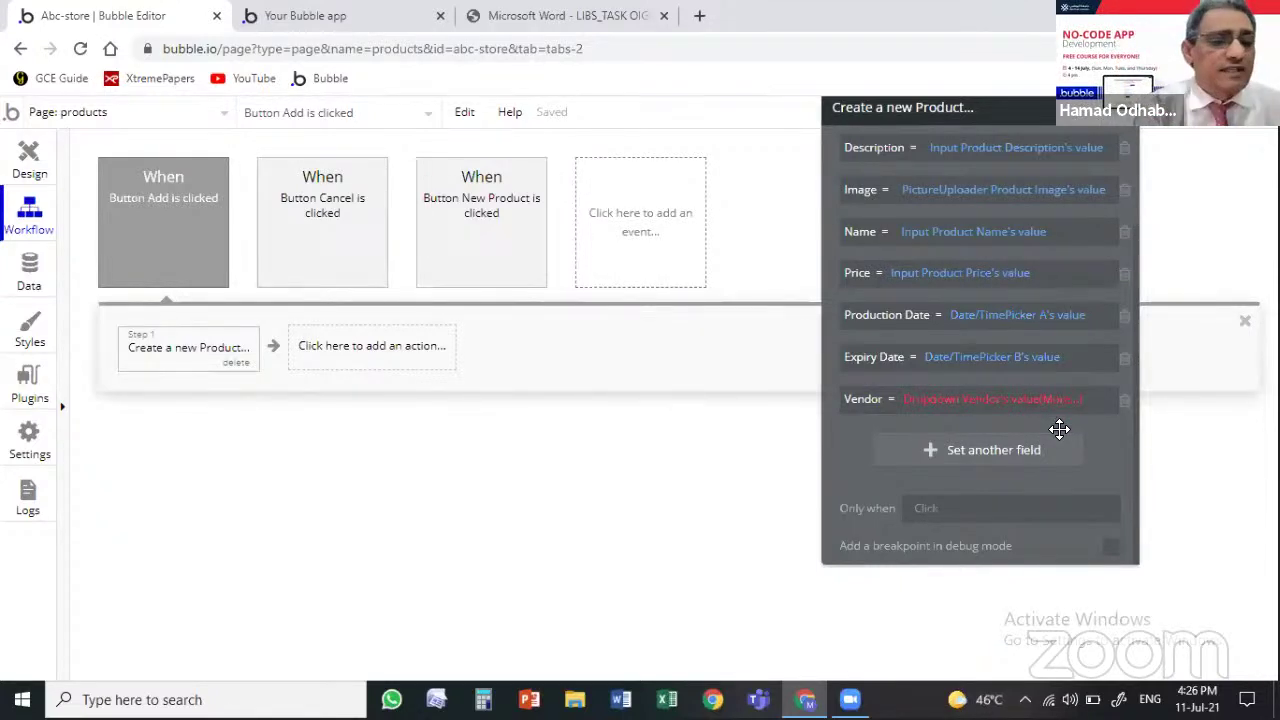
- Replace the Product data type's User-type Vendor field with a new field named Vendor of type Vendor
left_click(26, 266)
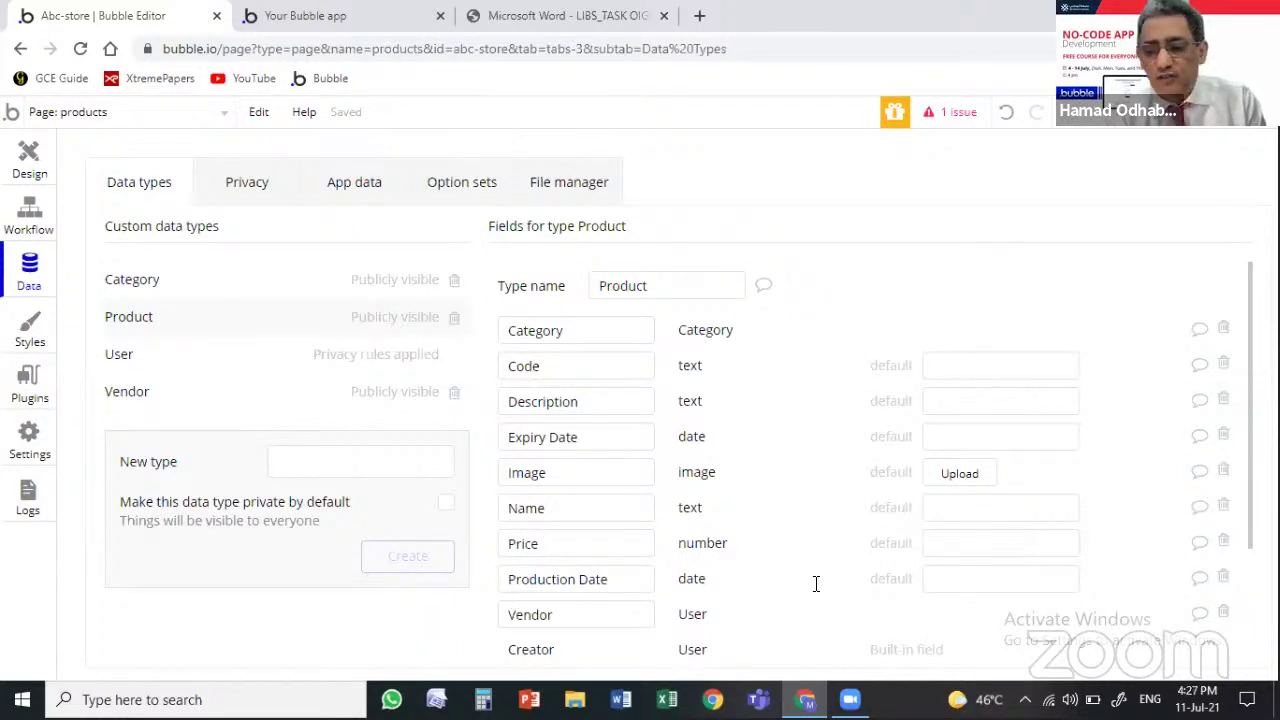
left_click(1225, 614)
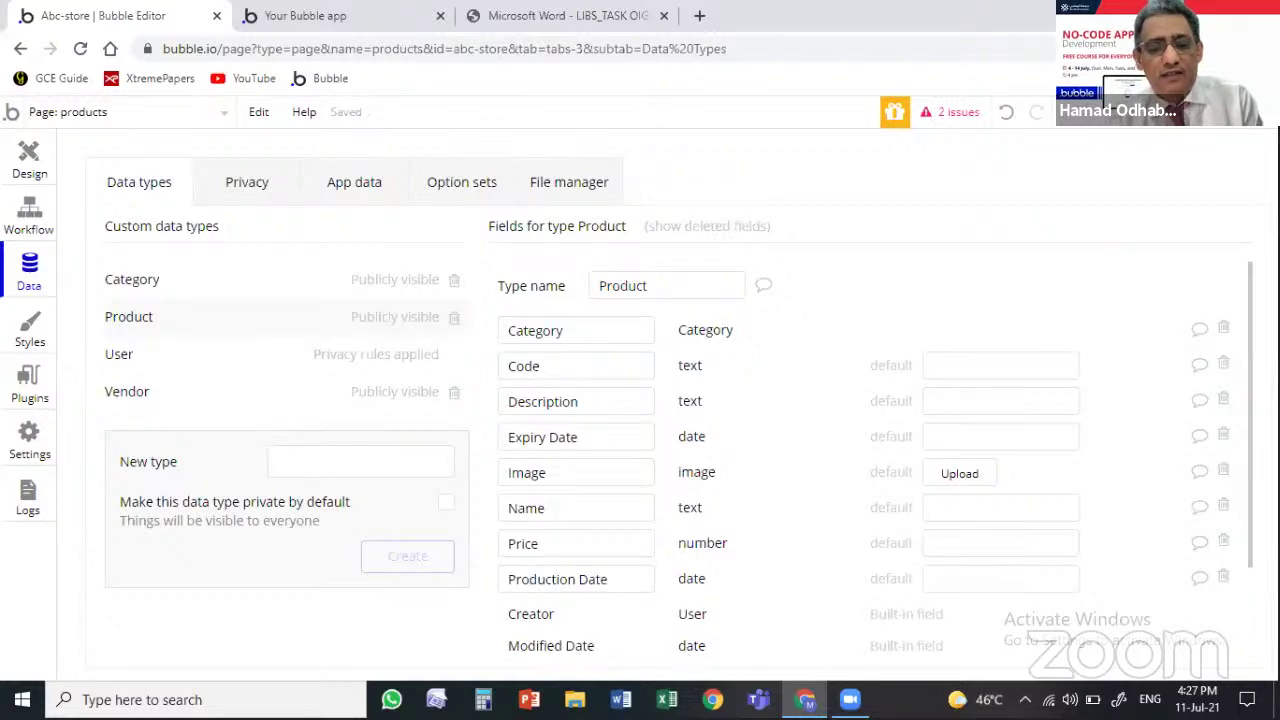
scroll(1250, 444, "down", 2)
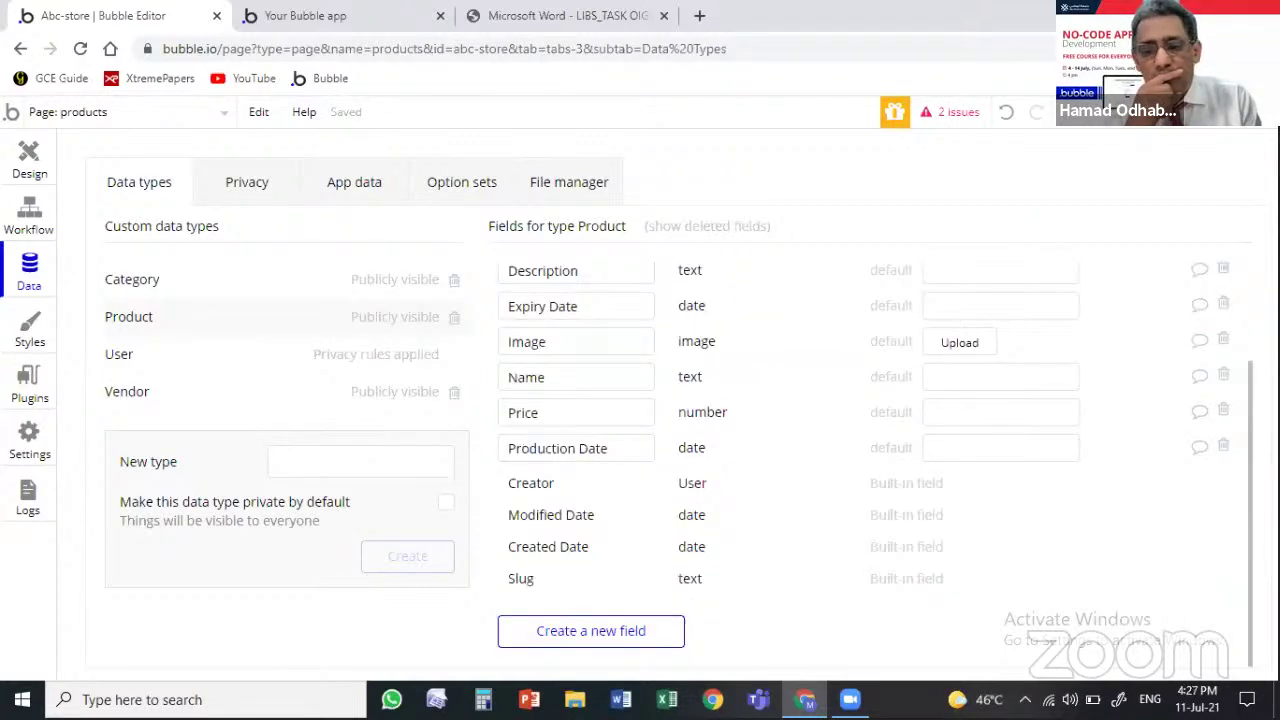
left_click(606, 636)
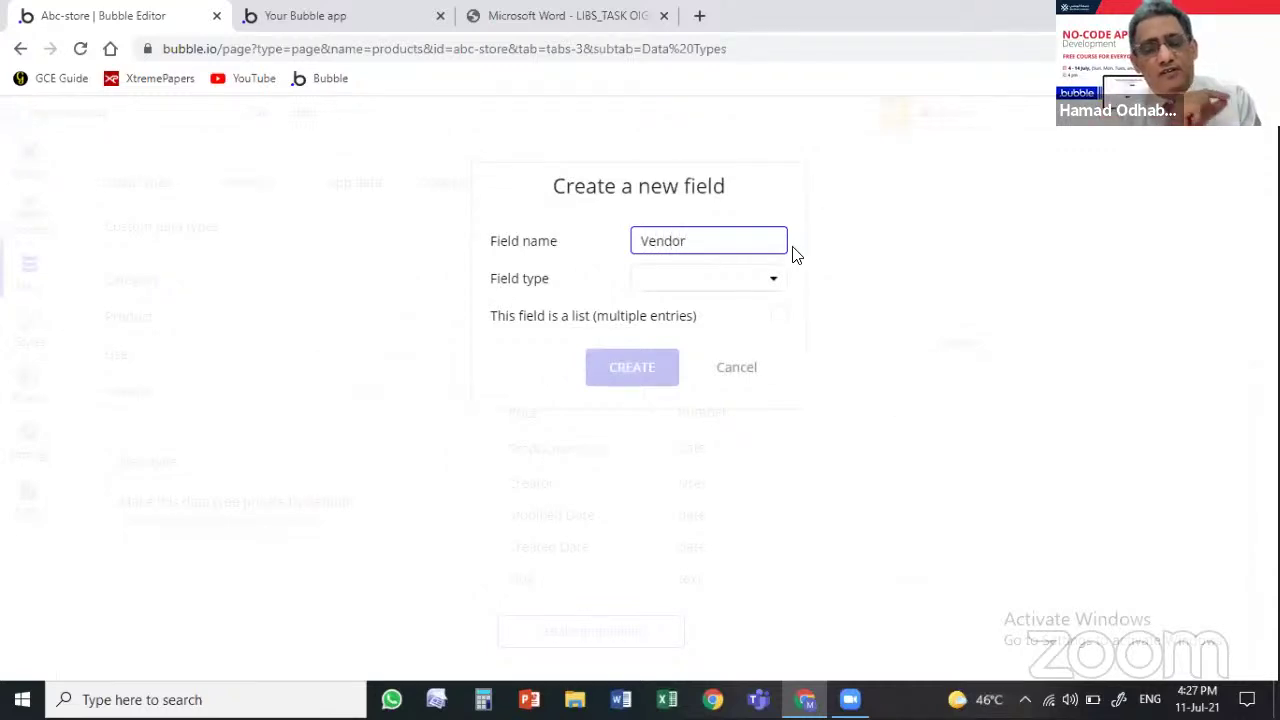
left_click(750, 279)
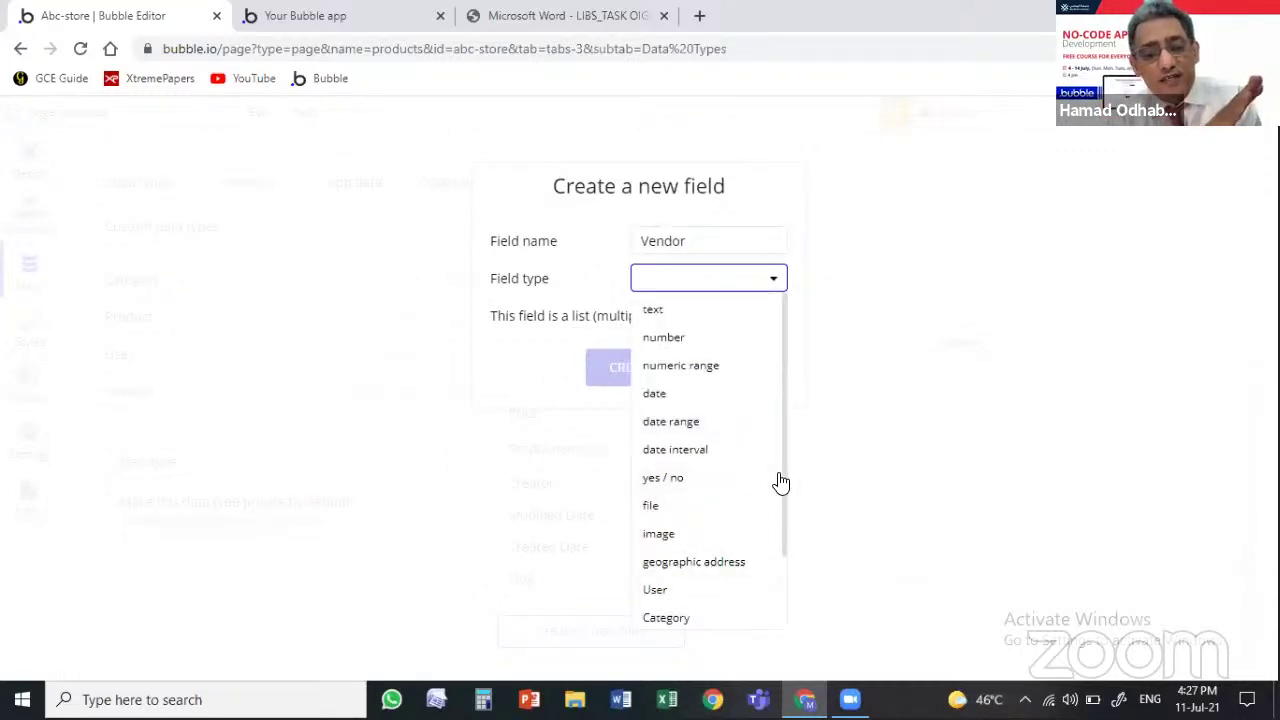
scroll(784, 530, "down", 2)
left_click(700, 580)
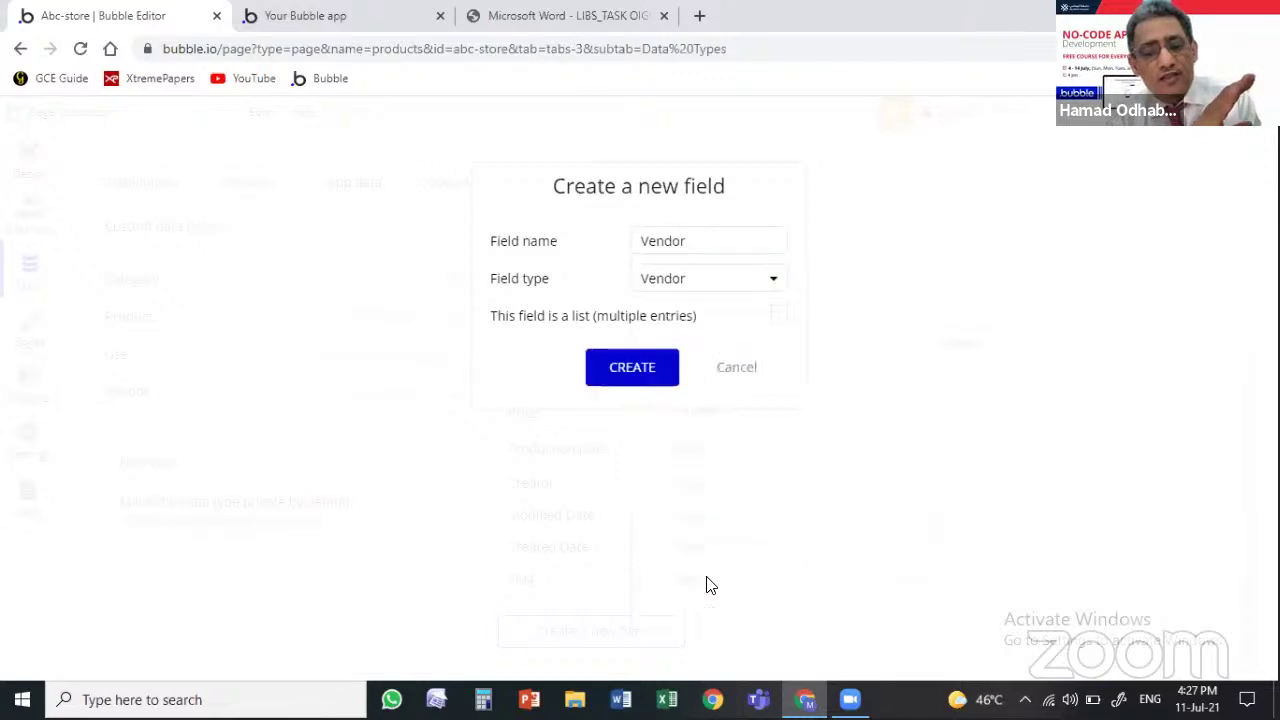
left_click(645, 367)
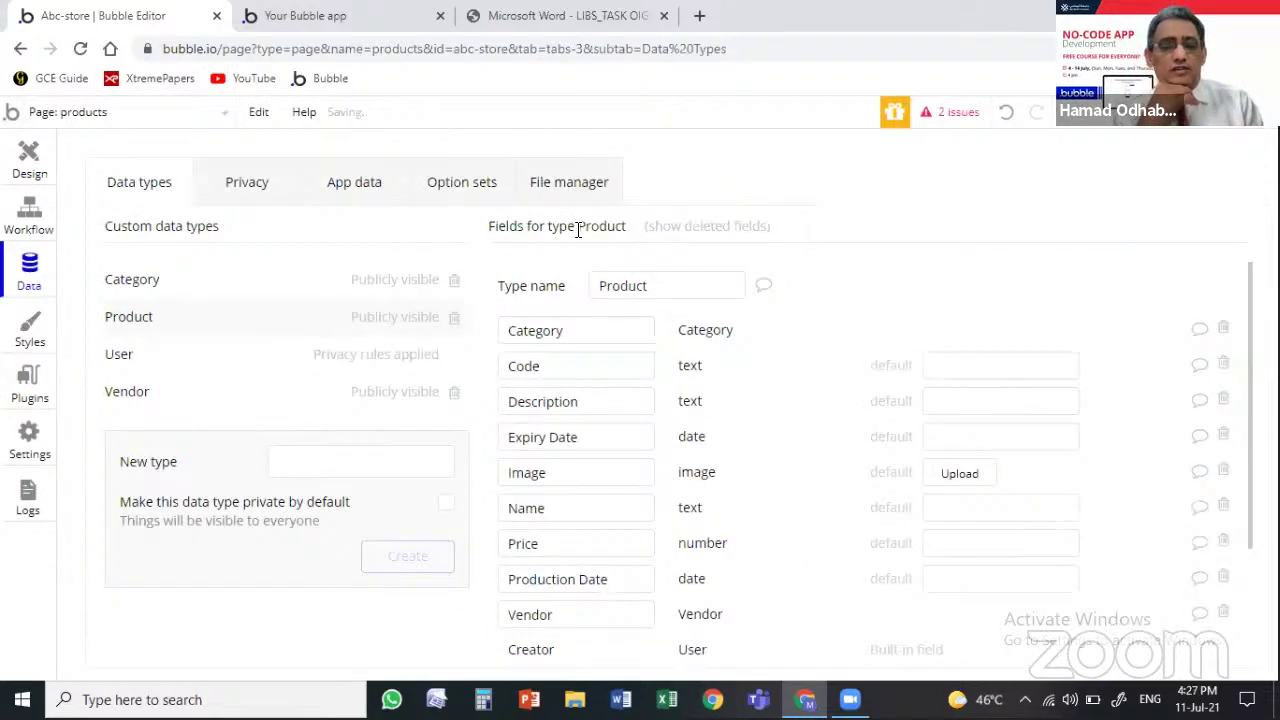
- Assign the new Vendor field to the dropdown value's blank entry in the Create a new Product action and close the action's properties
left_click(29, 215)
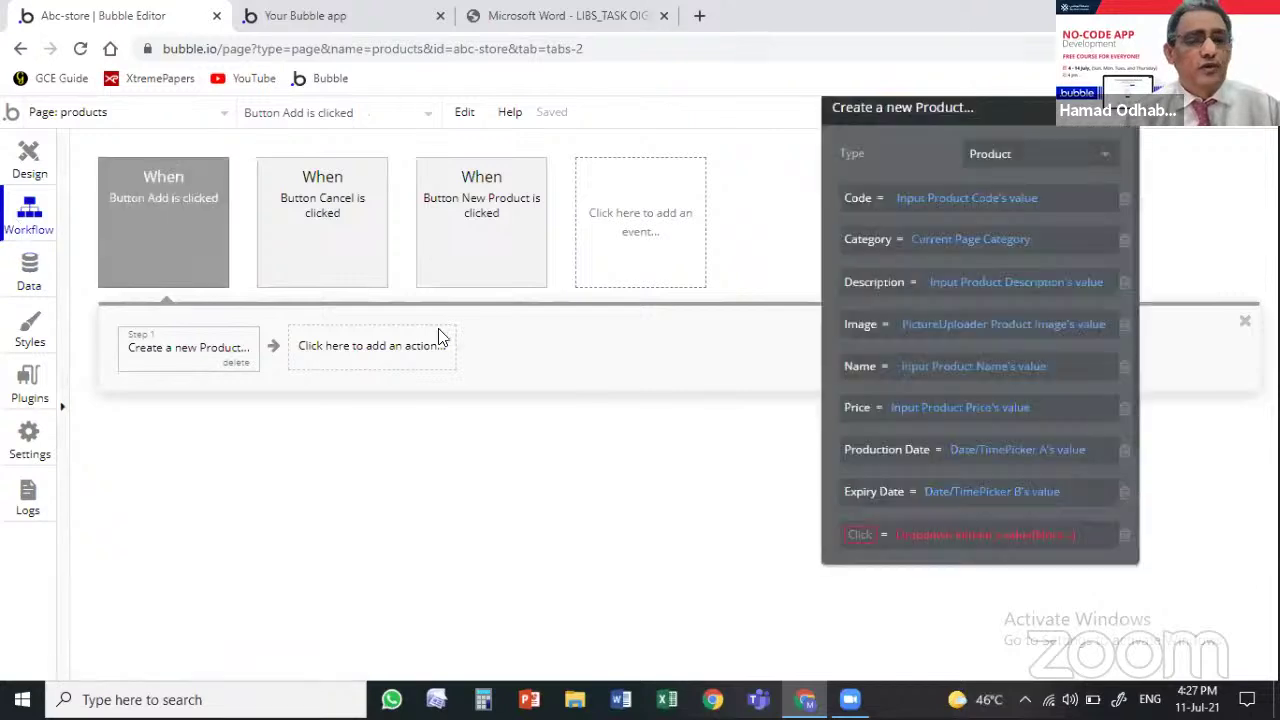
left_click(871, 535)
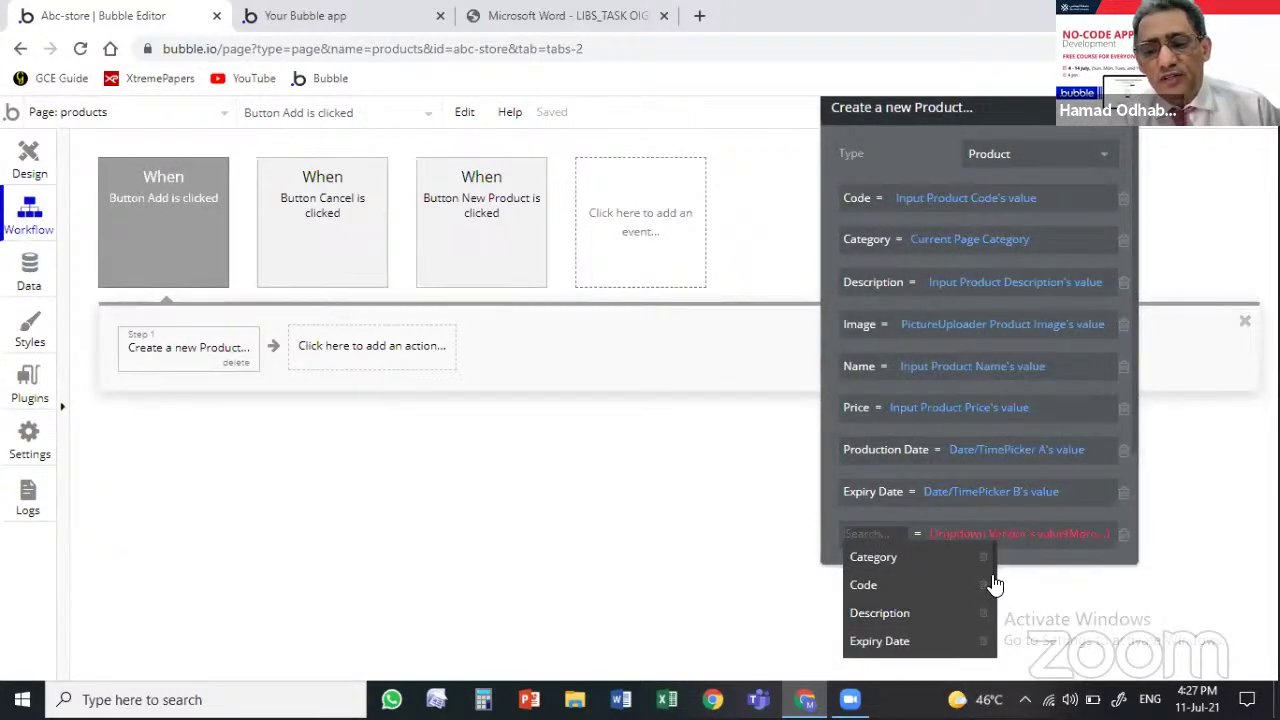
scroll(995, 600, "down", 3)
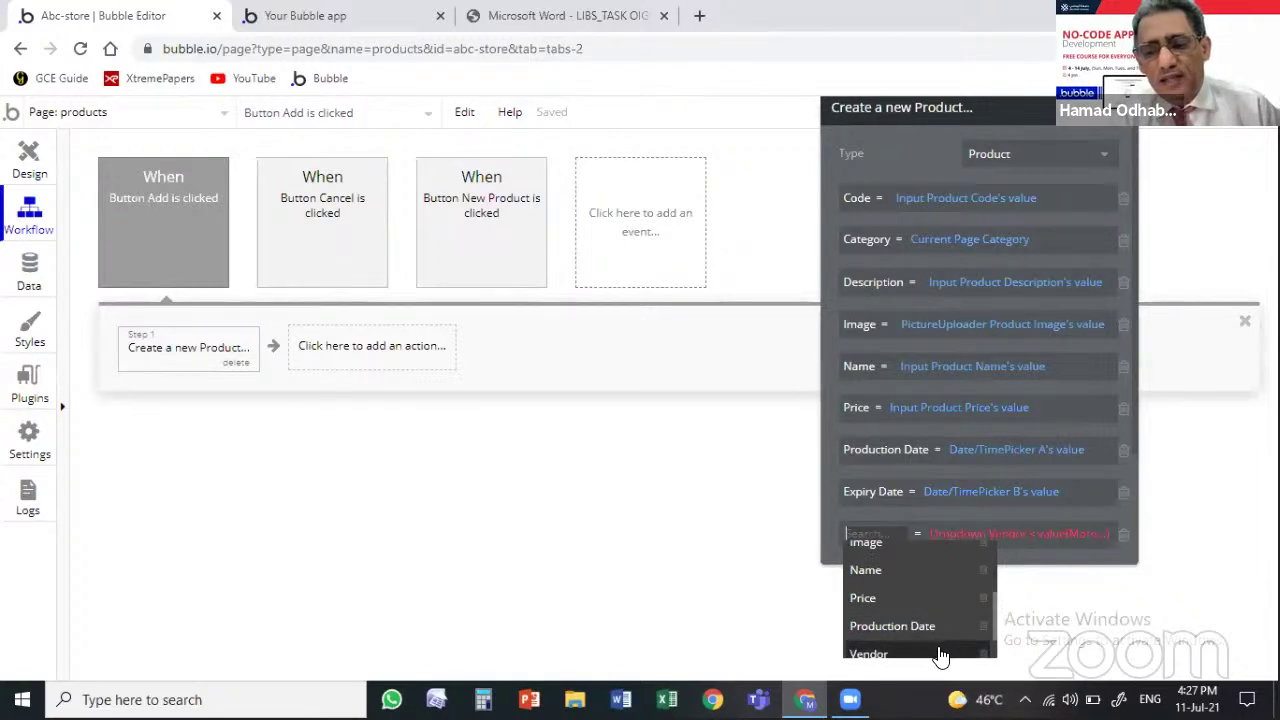
left_click(975, 650)
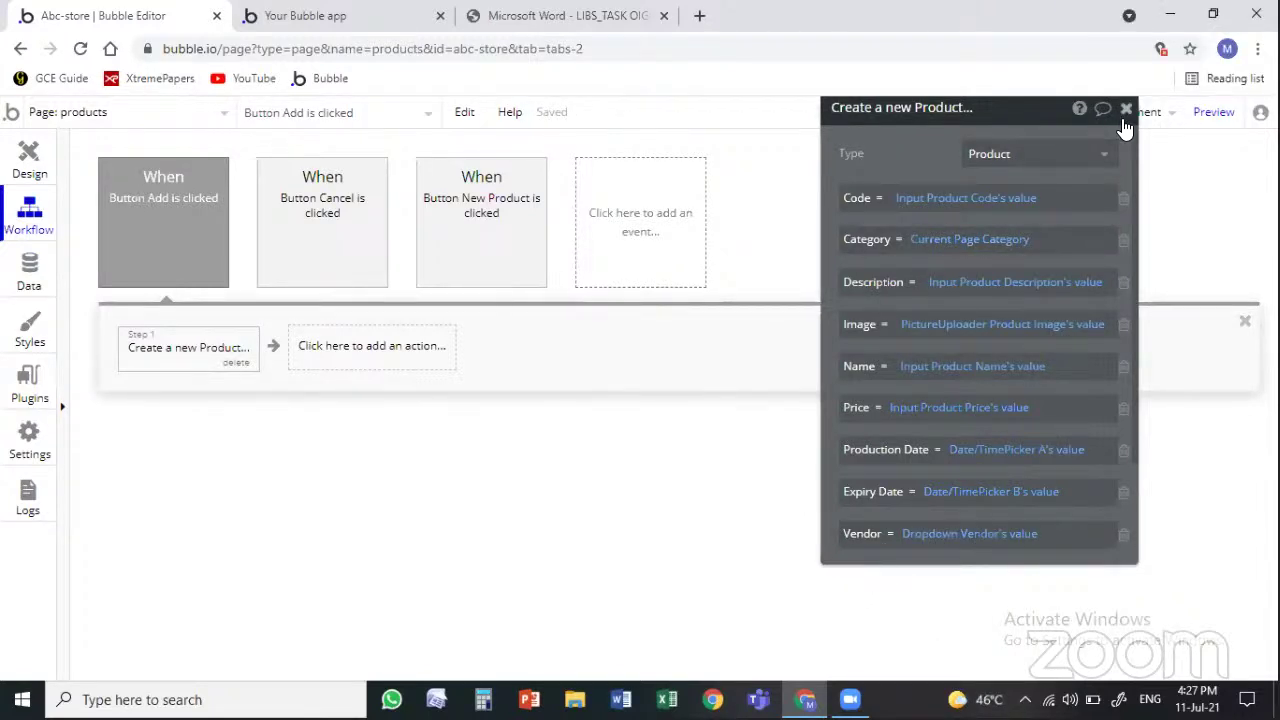
left_click_drag(1124, 122, 1060, 208)
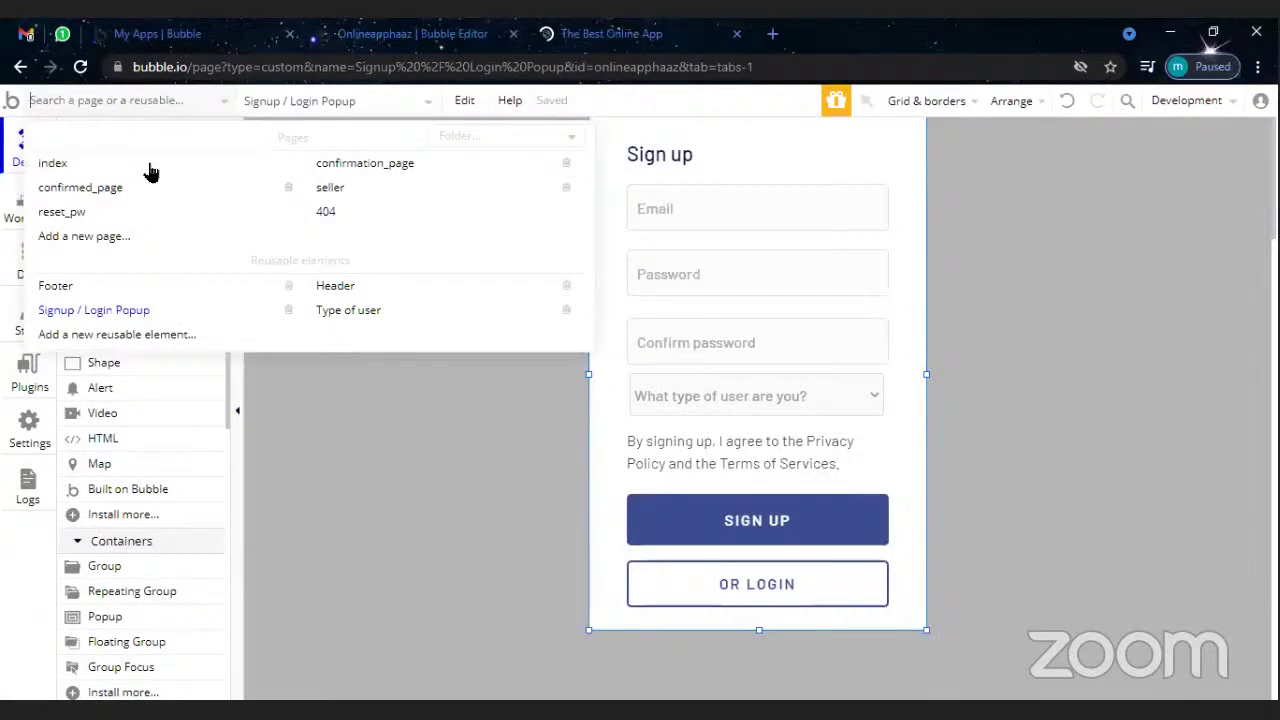
- Look at the Onlineapphaaz confirmation page preview, return to its editor, and preview the app's index page
left_click(608, 38)
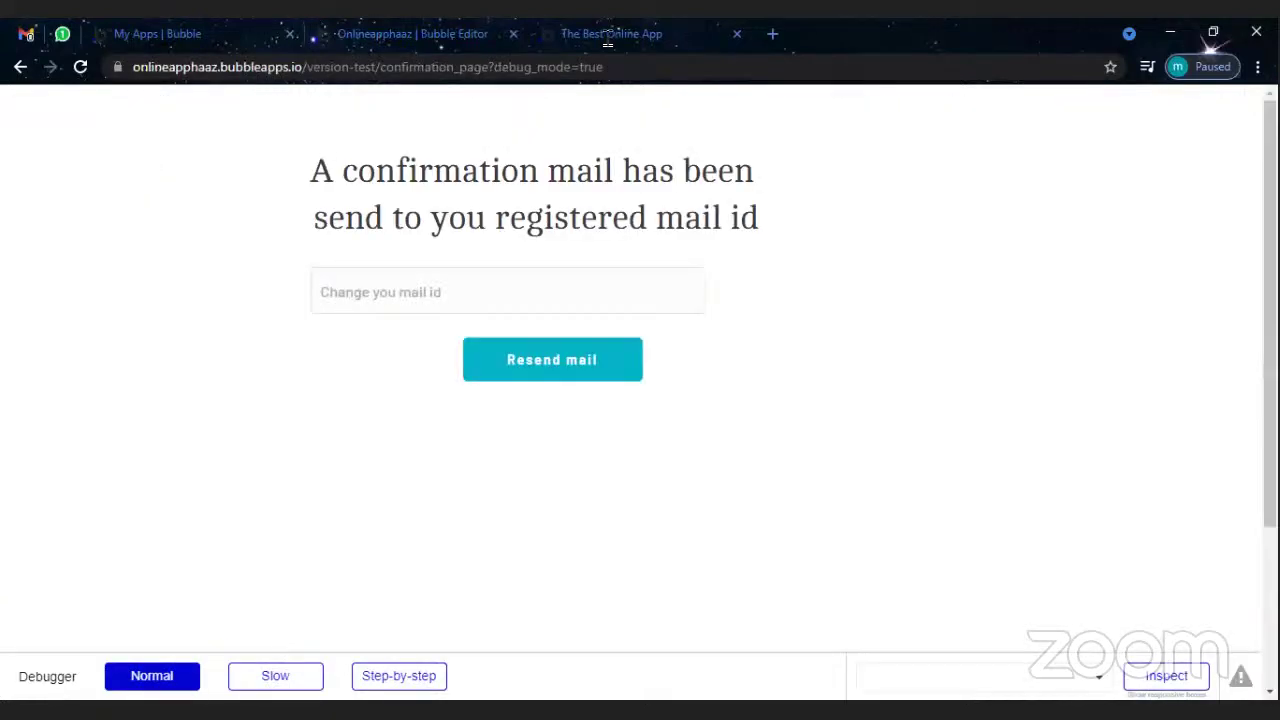
left_click(429, 37)
left_click(1210, 101)
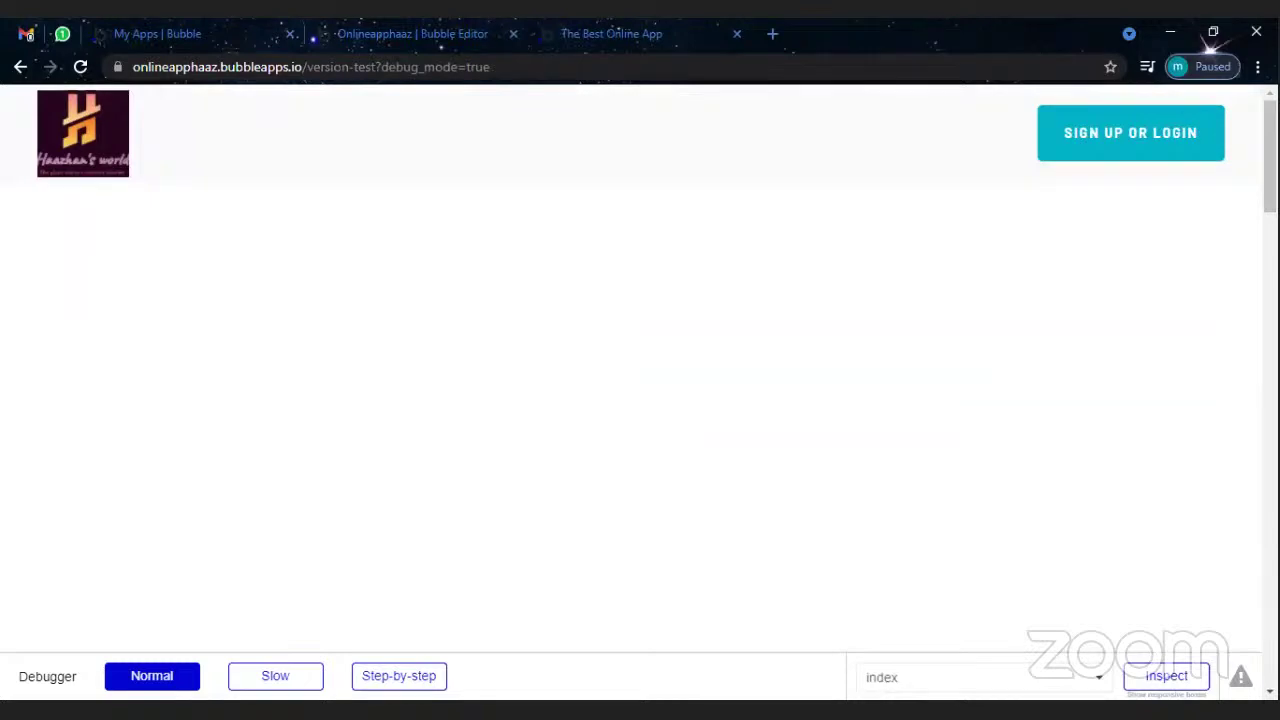
- Open the sign-up popup by running its paused workflow in the debugger, and briefly inspect Signup / Login Popup A
left_click(1176, 137)
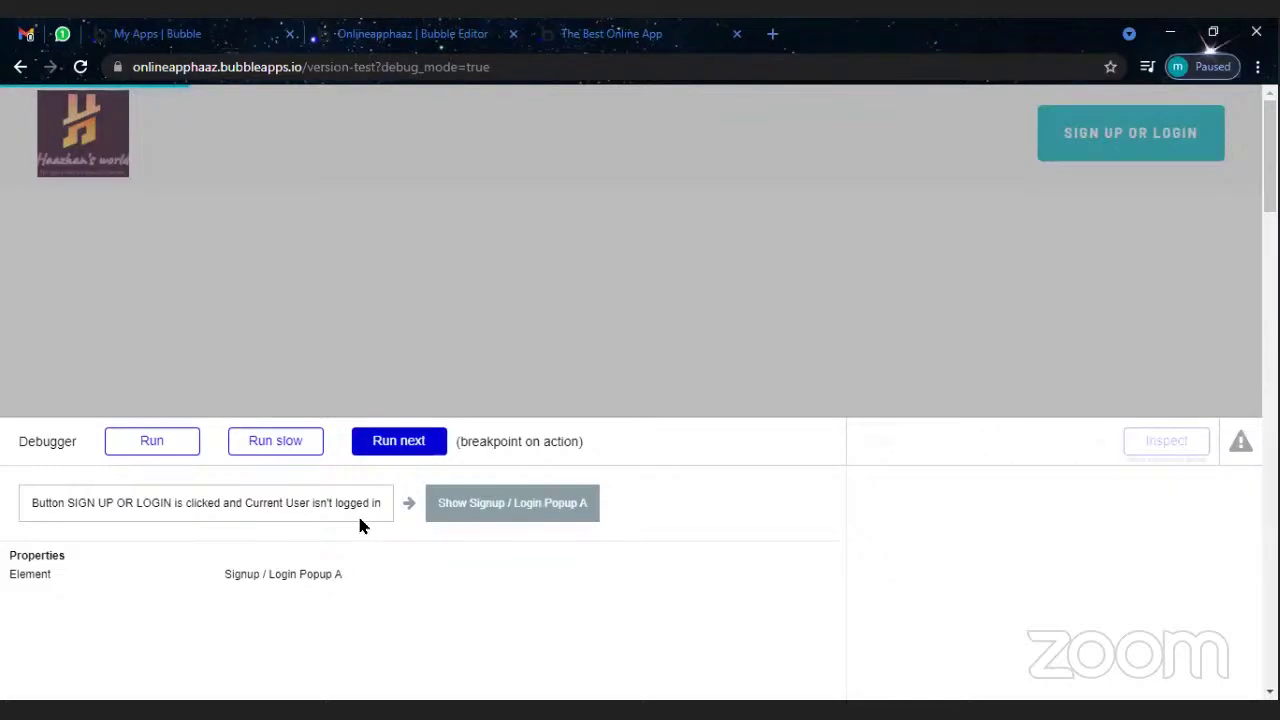
left_click(145, 445)
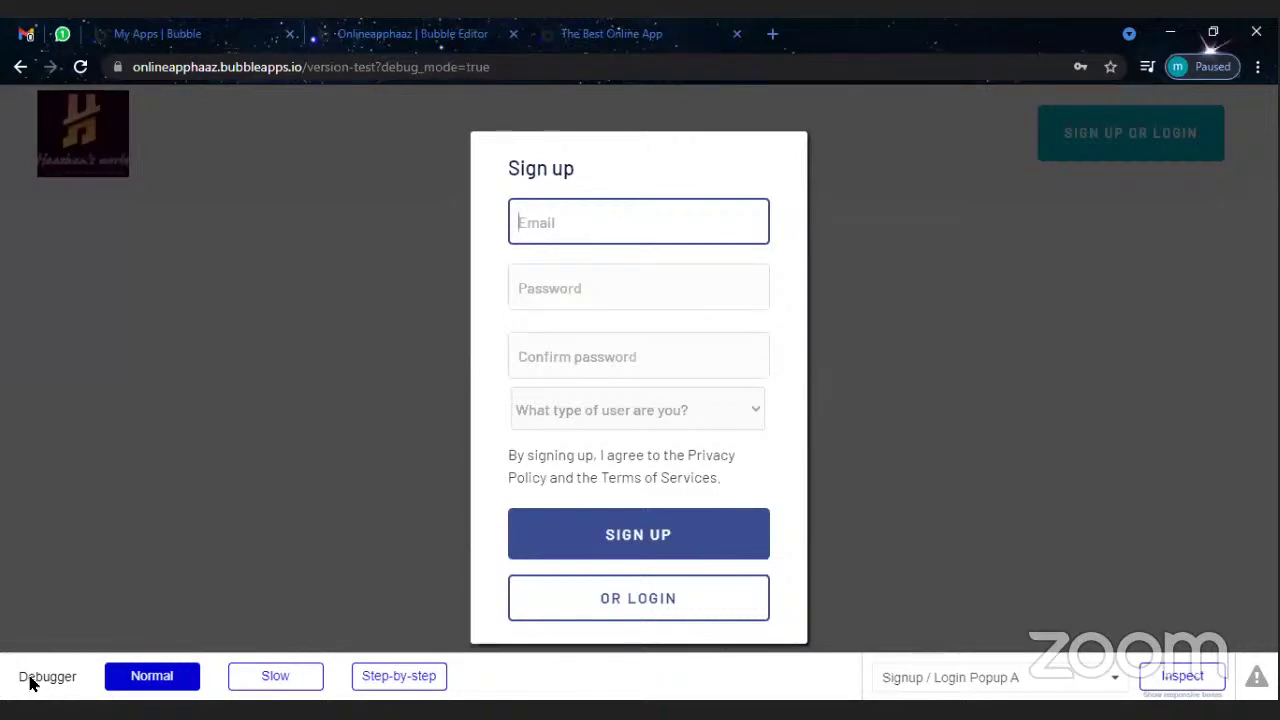
left_click(1180, 676)
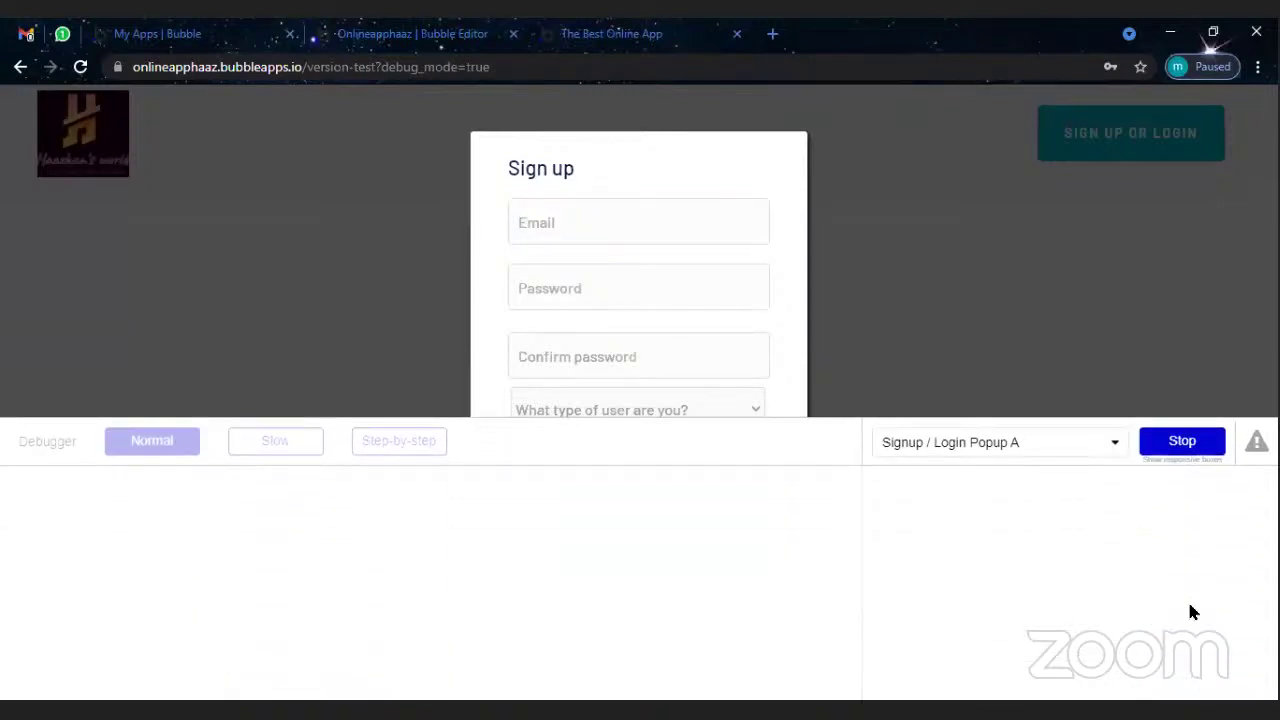
left_click(1187, 447)
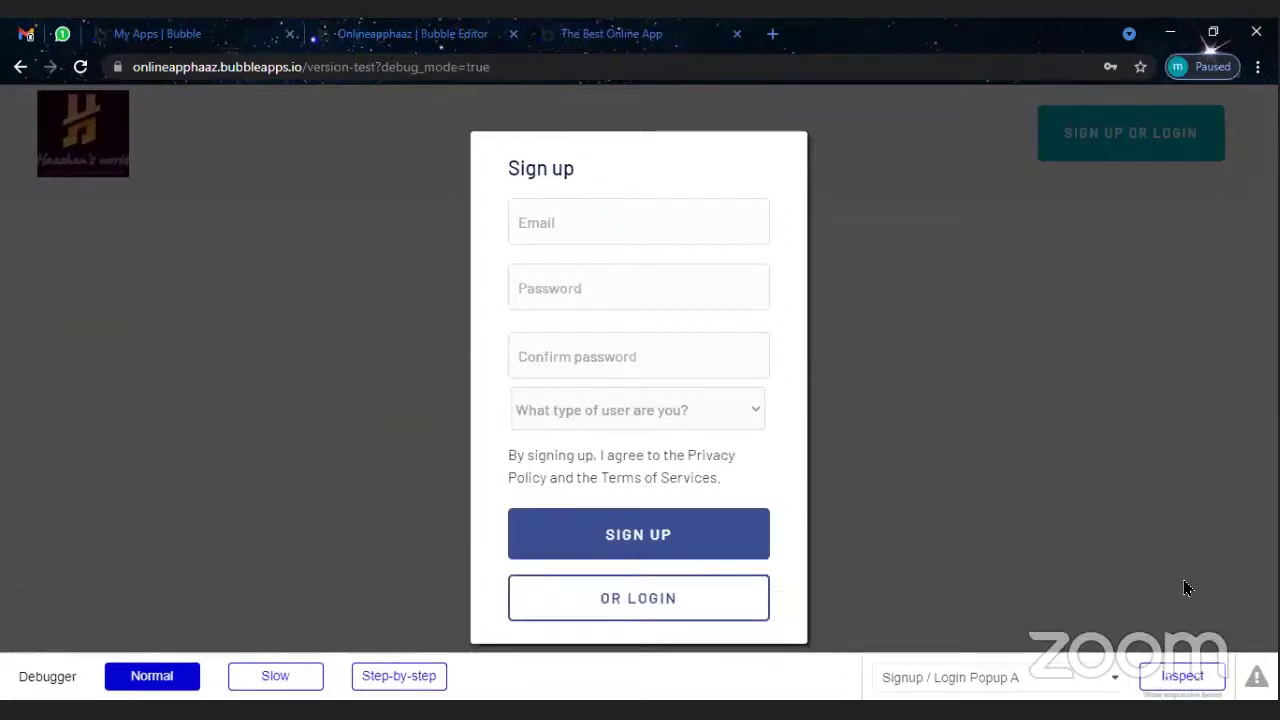
- Check the index page in the editor, dismiss the sign-up popup in the preview, and trigger the Sign Up or Login button again
left_click(460, 30)
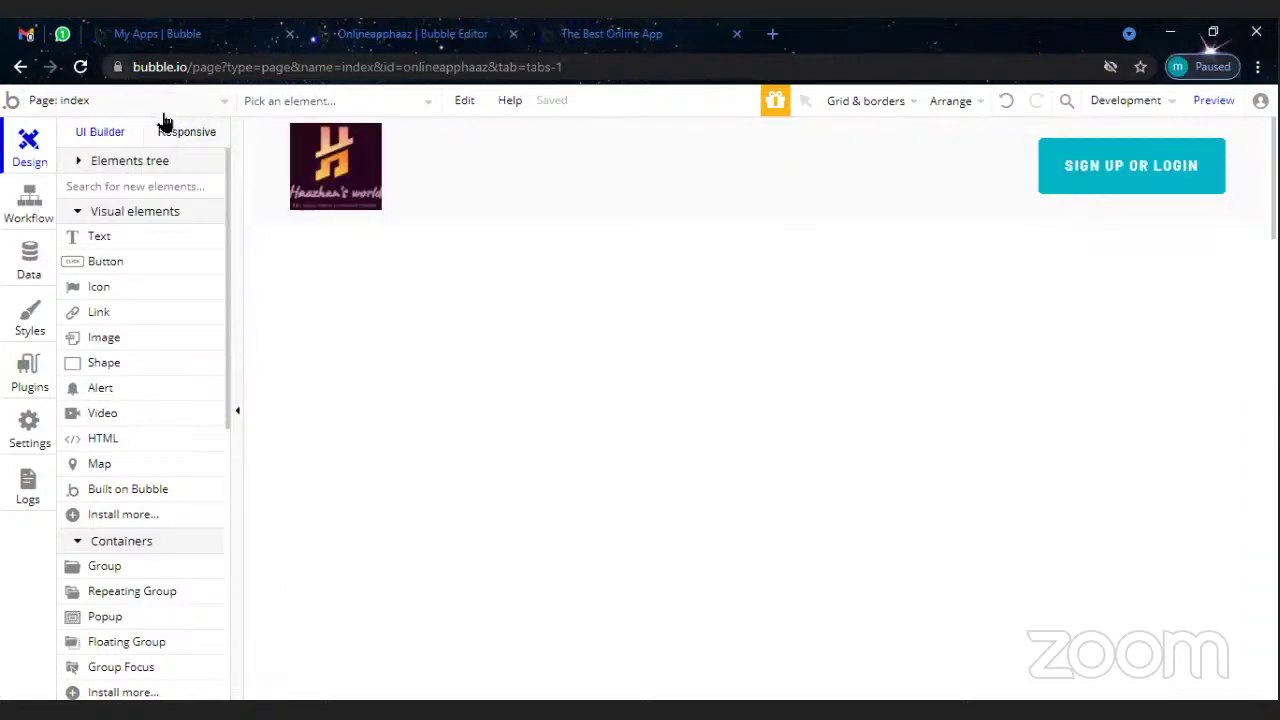
left_click(567, 26)
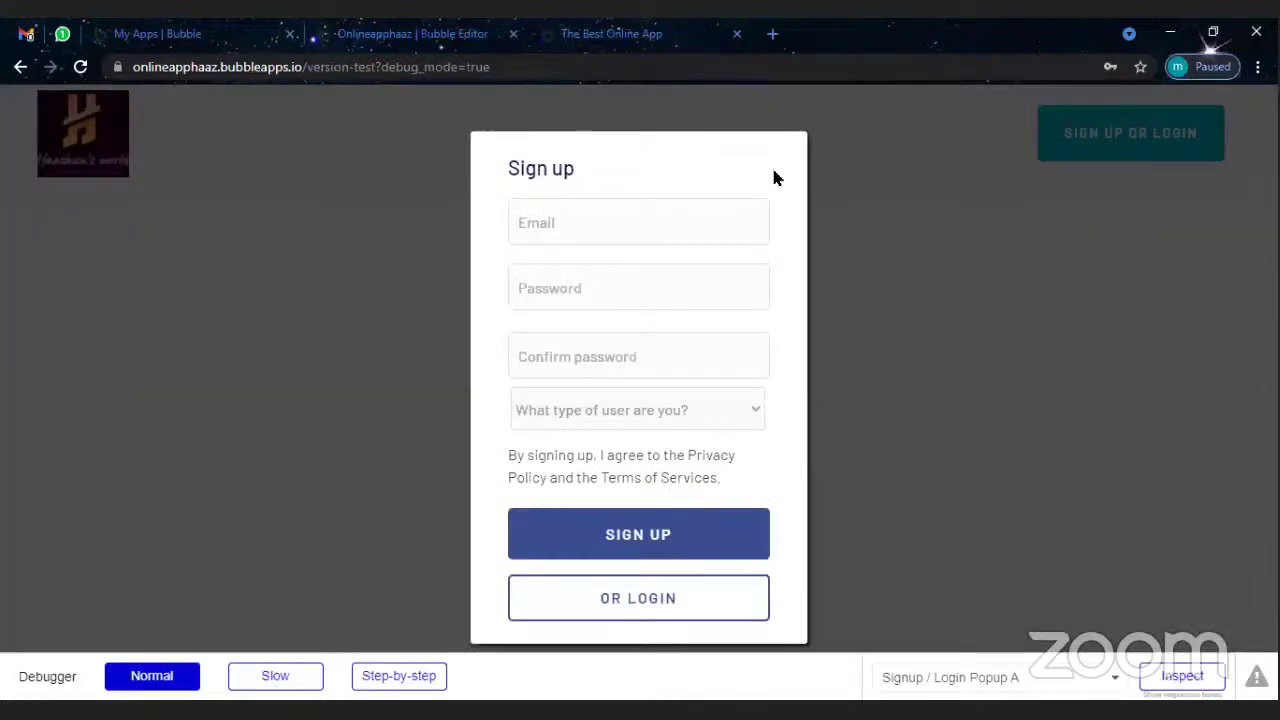
left_click(919, 211)
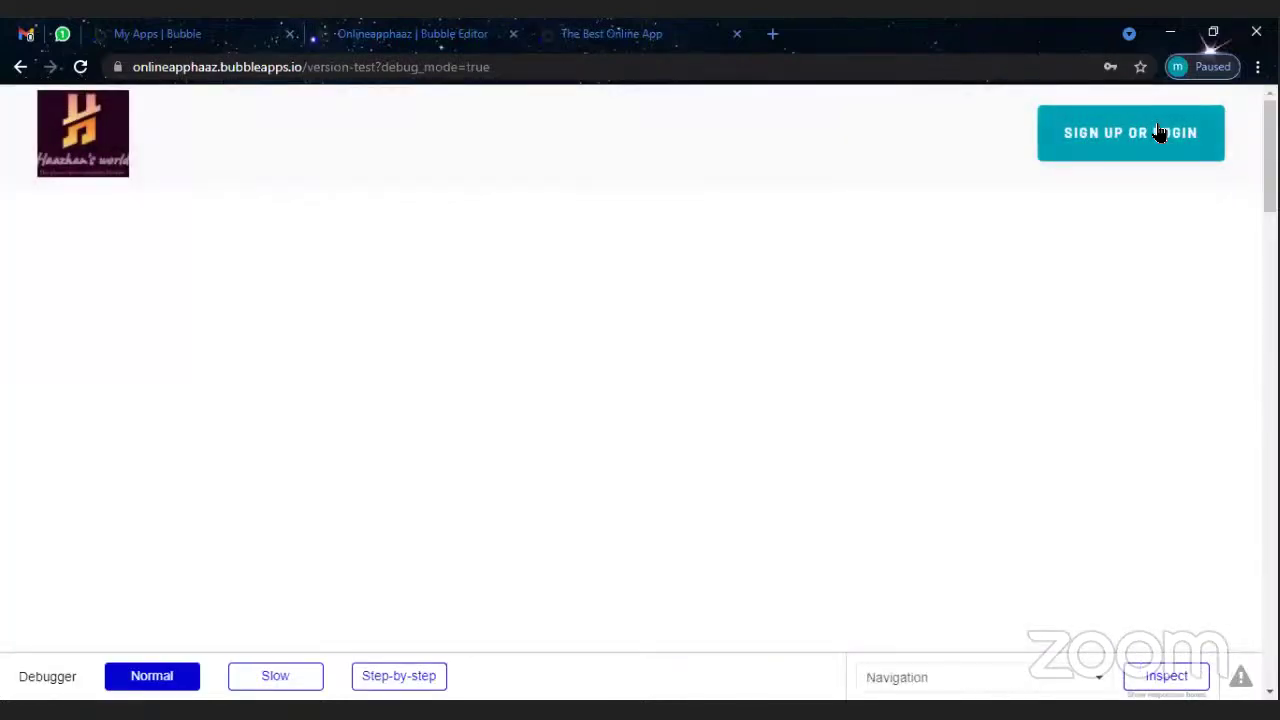
left_click(1122, 138)
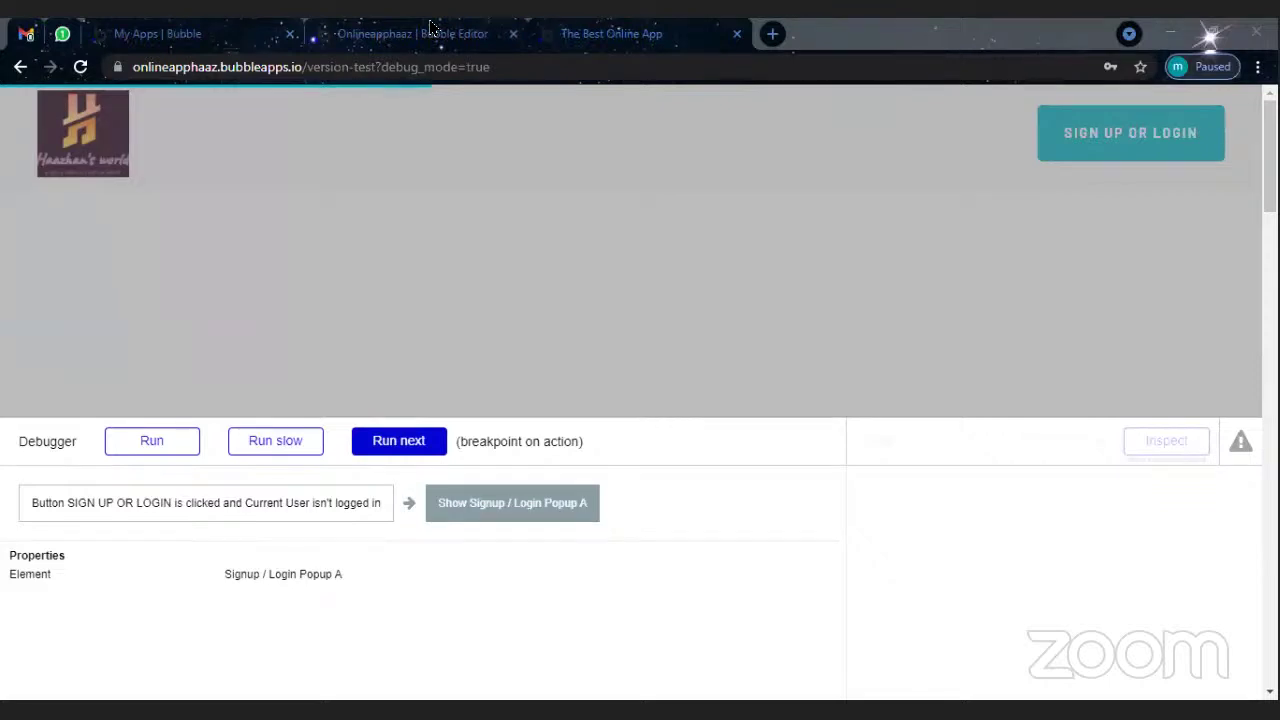
- Open the Signup / Login Popup reusable element in the editor and examine the workflow of its OR LOGIN button
left_click(390, 27)
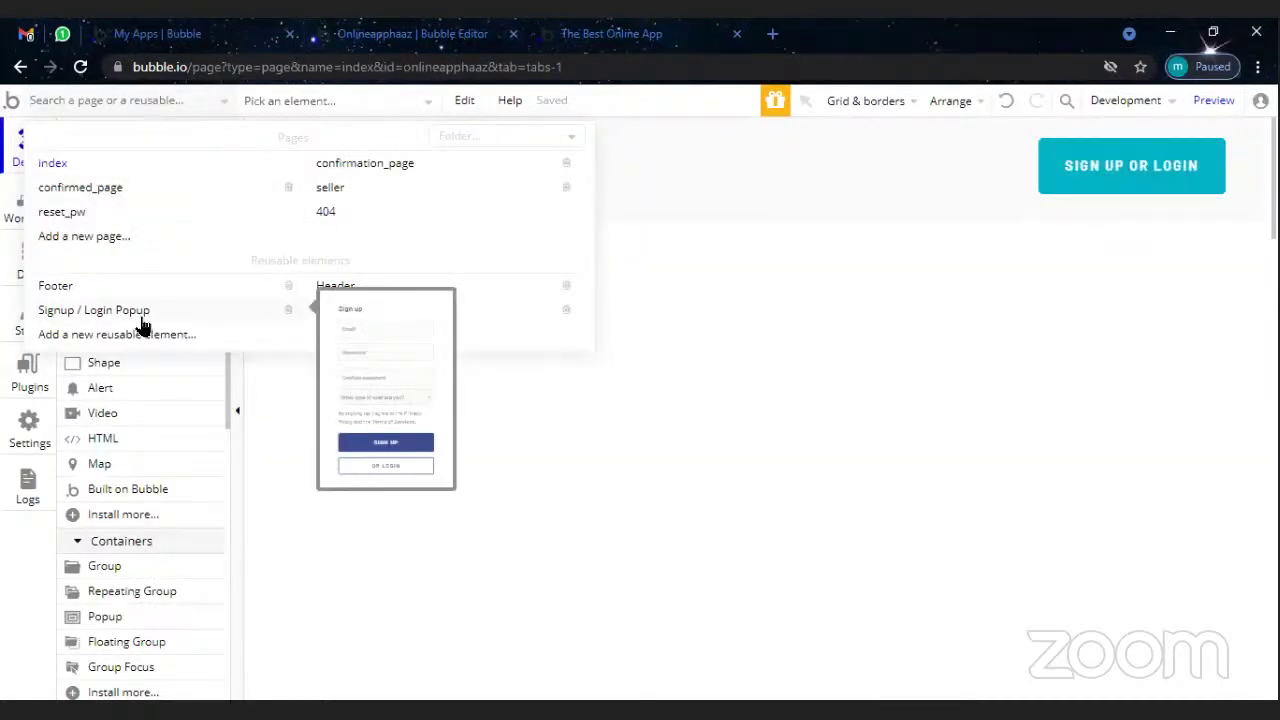
left_click(143, 312)
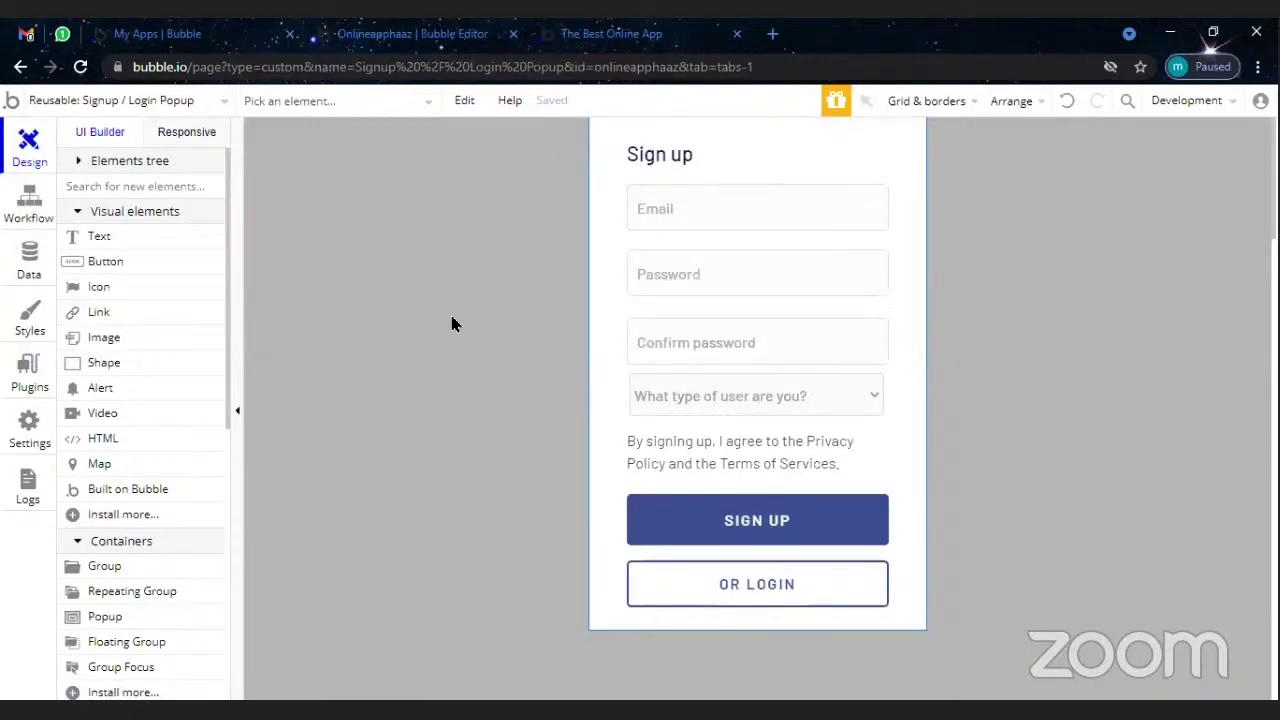
left_click(700, 594)
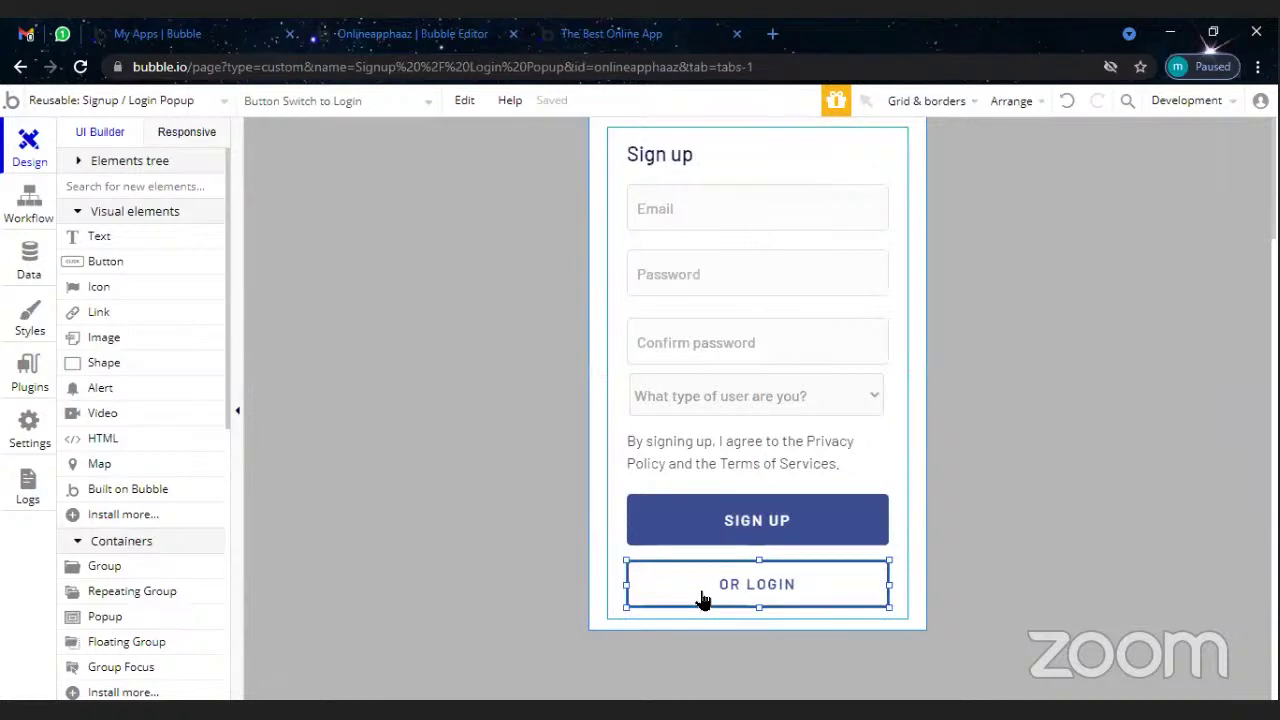
double_click(703, 598)
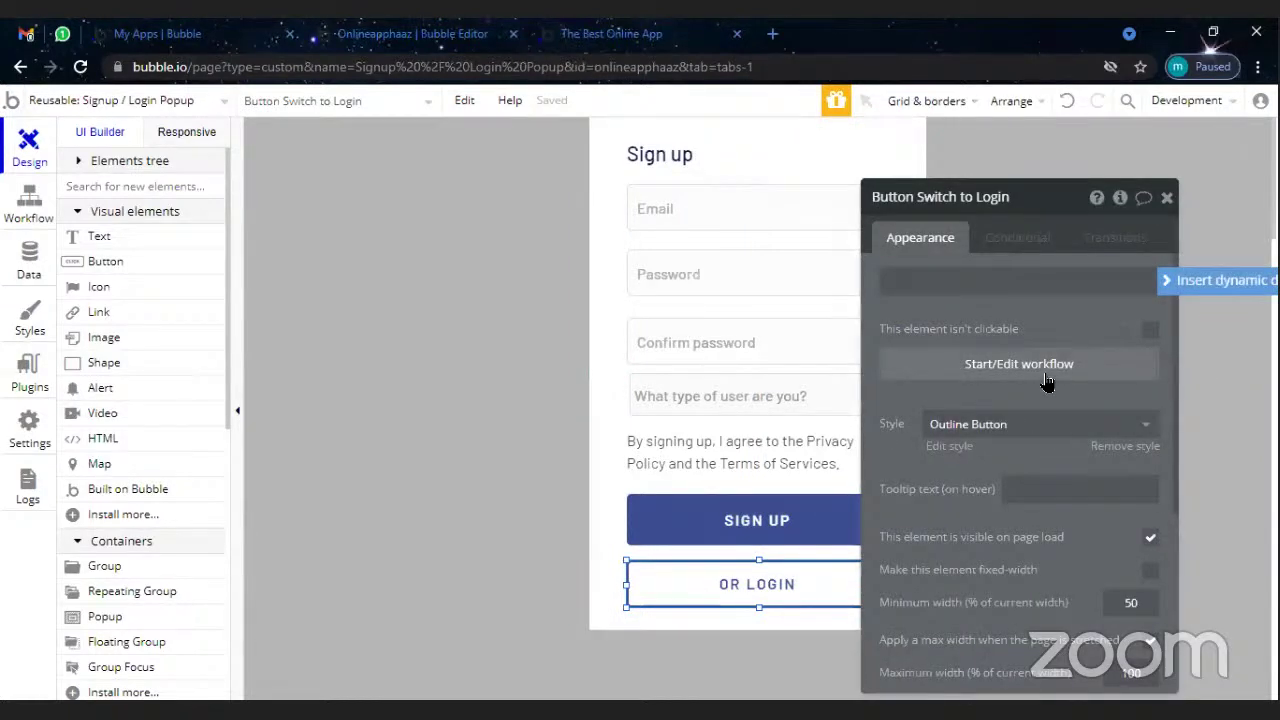
left_click(1047, 380)
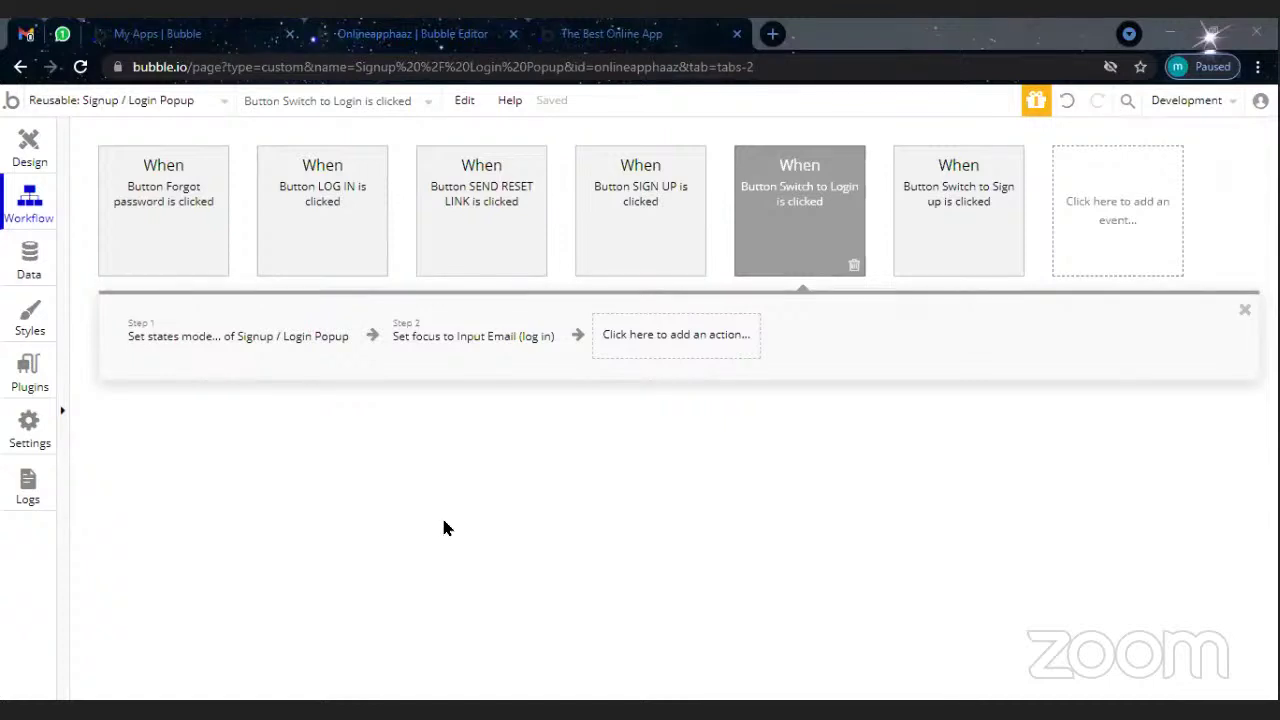
- Return to the popup's design and examine the appearance properties of the OR LOGIN and SIGN UP buttons
left_click(28, 148)
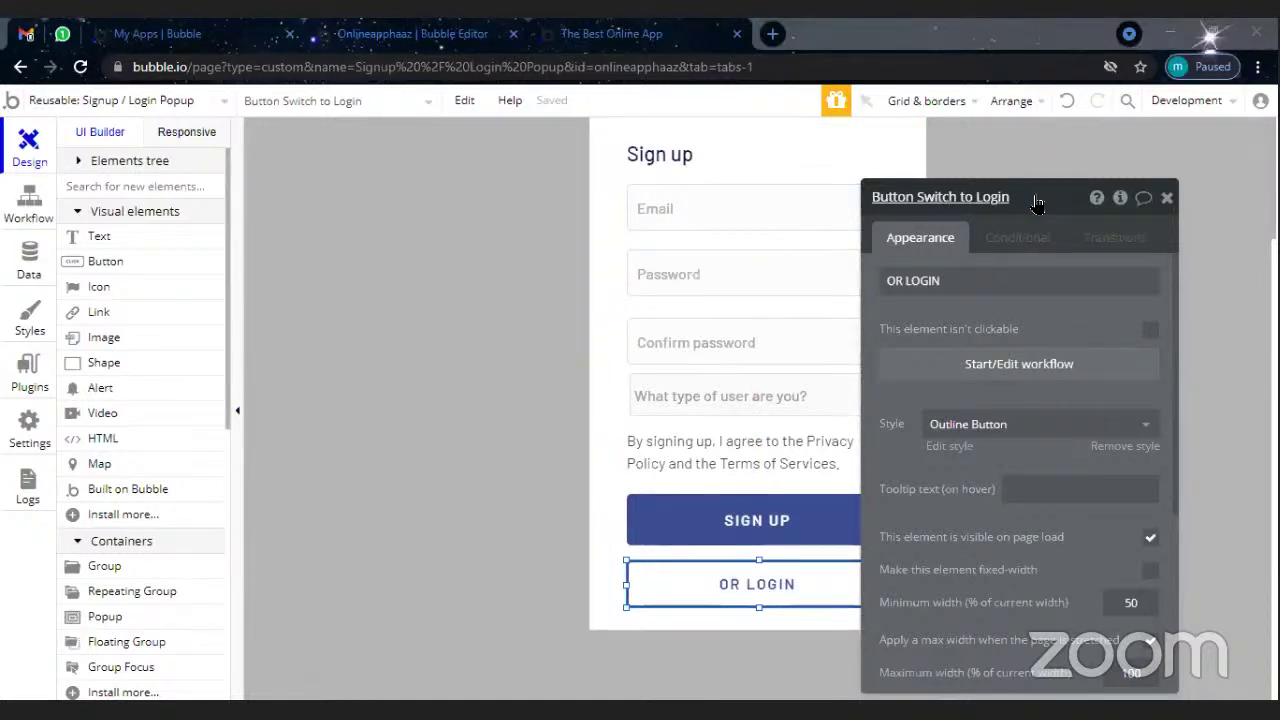
left_click_drag(1037, 203, 1049, 157)
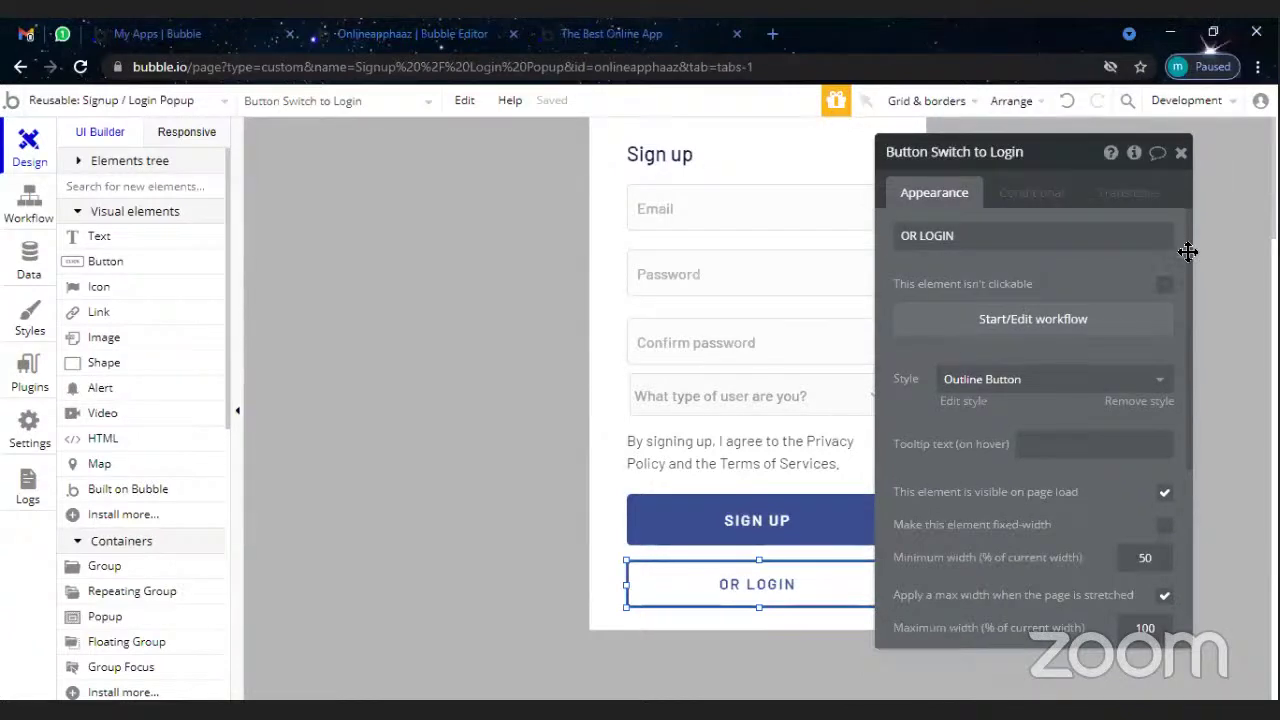
left_click_drag(1187, 253, 1219, 443)
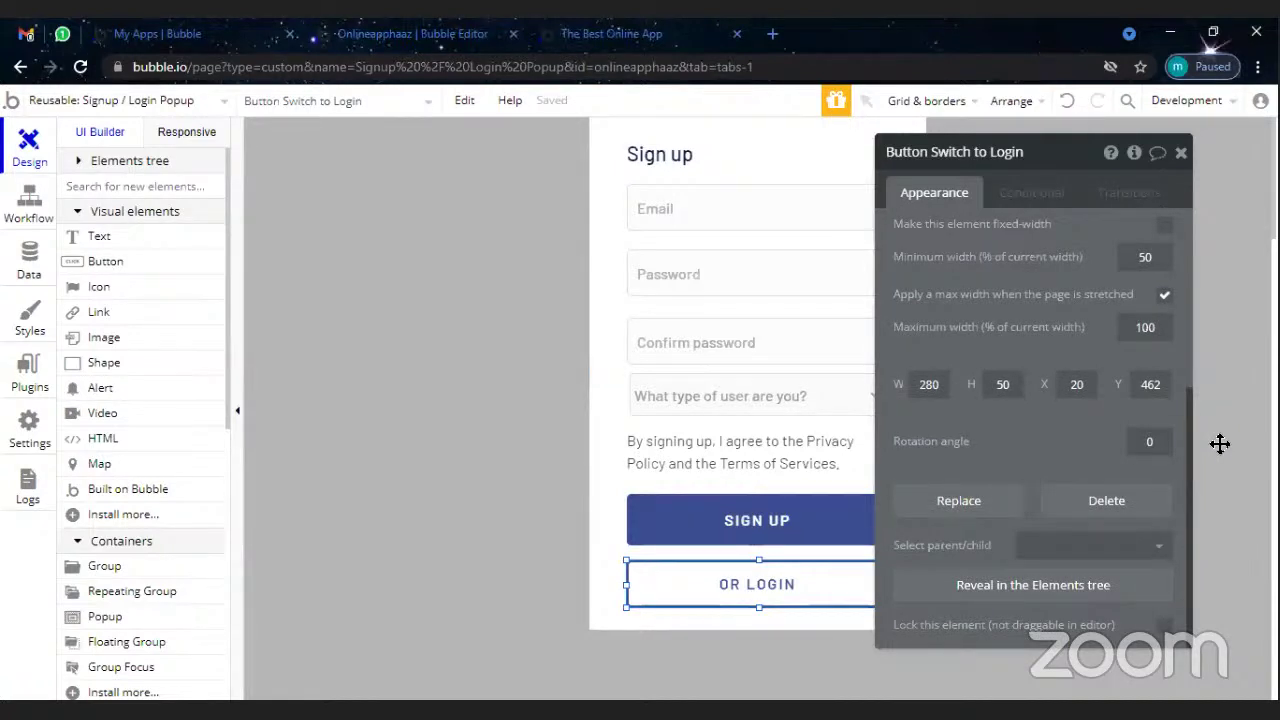
left_click(820, 529)
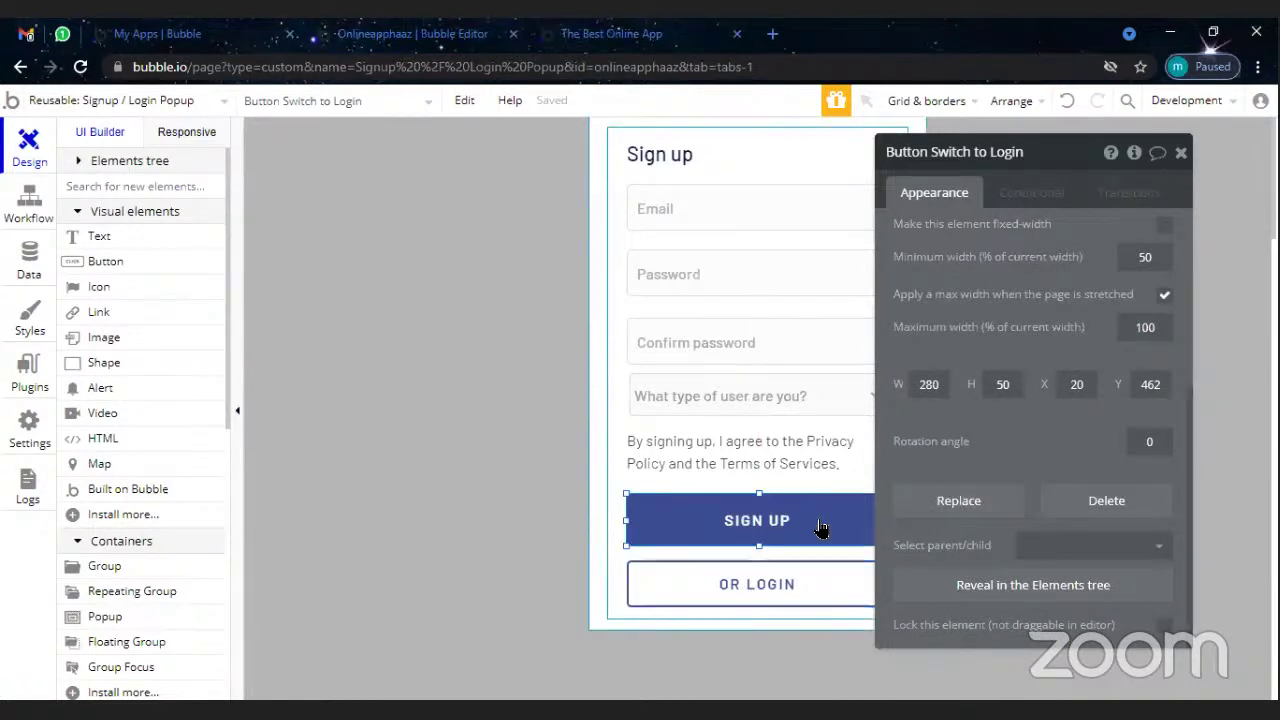
left_click_drag(1186, 271, 1214, 217)
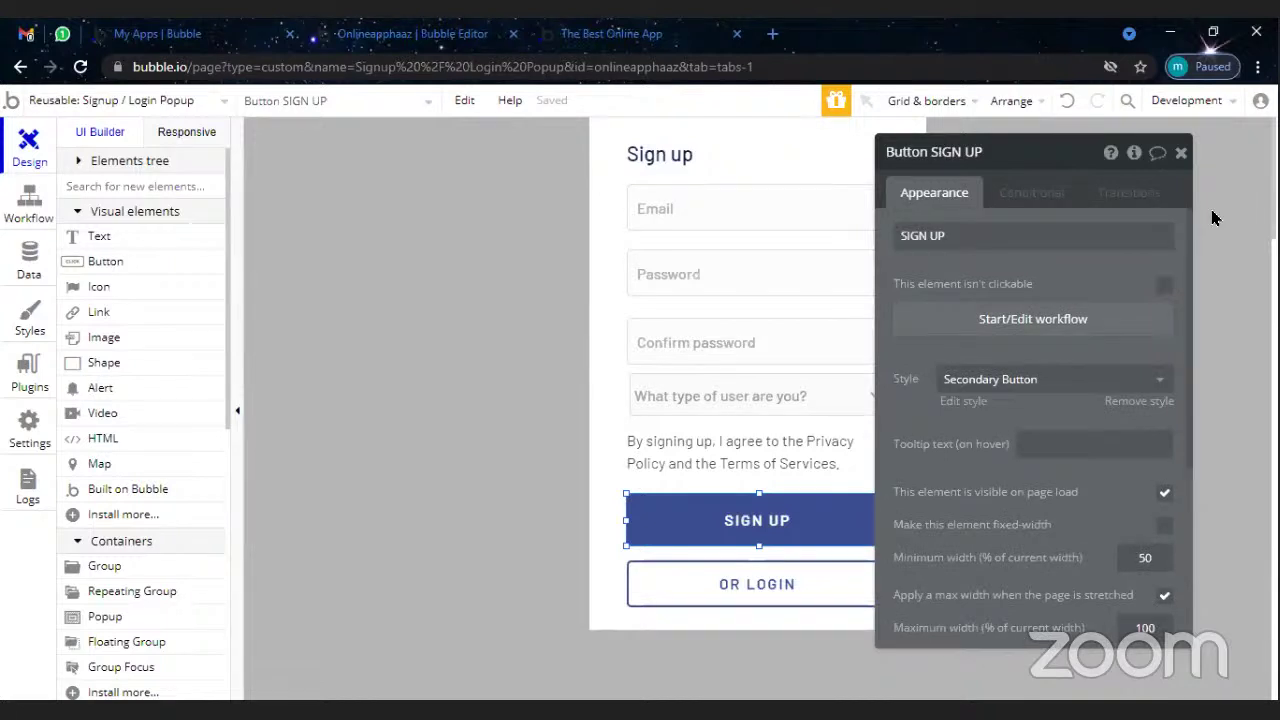
left_click(1181, 152)
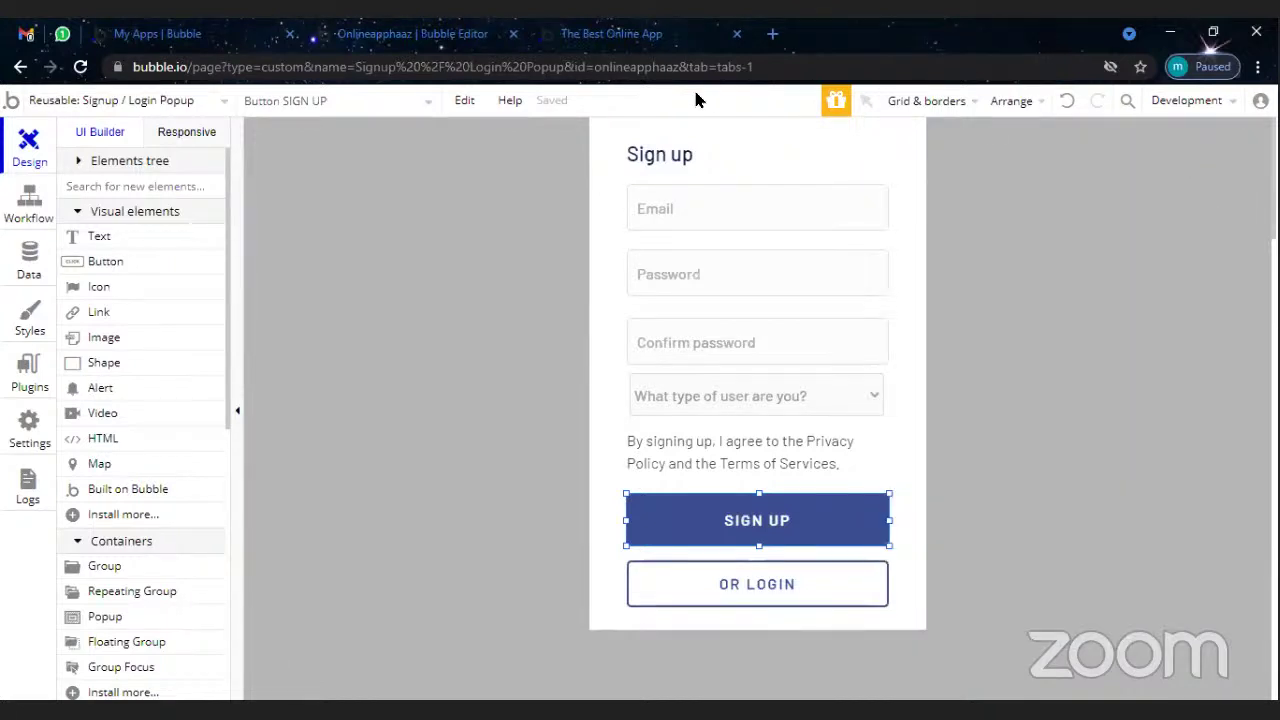
- Delete the Header A element from the index page
left_click(186, 100)
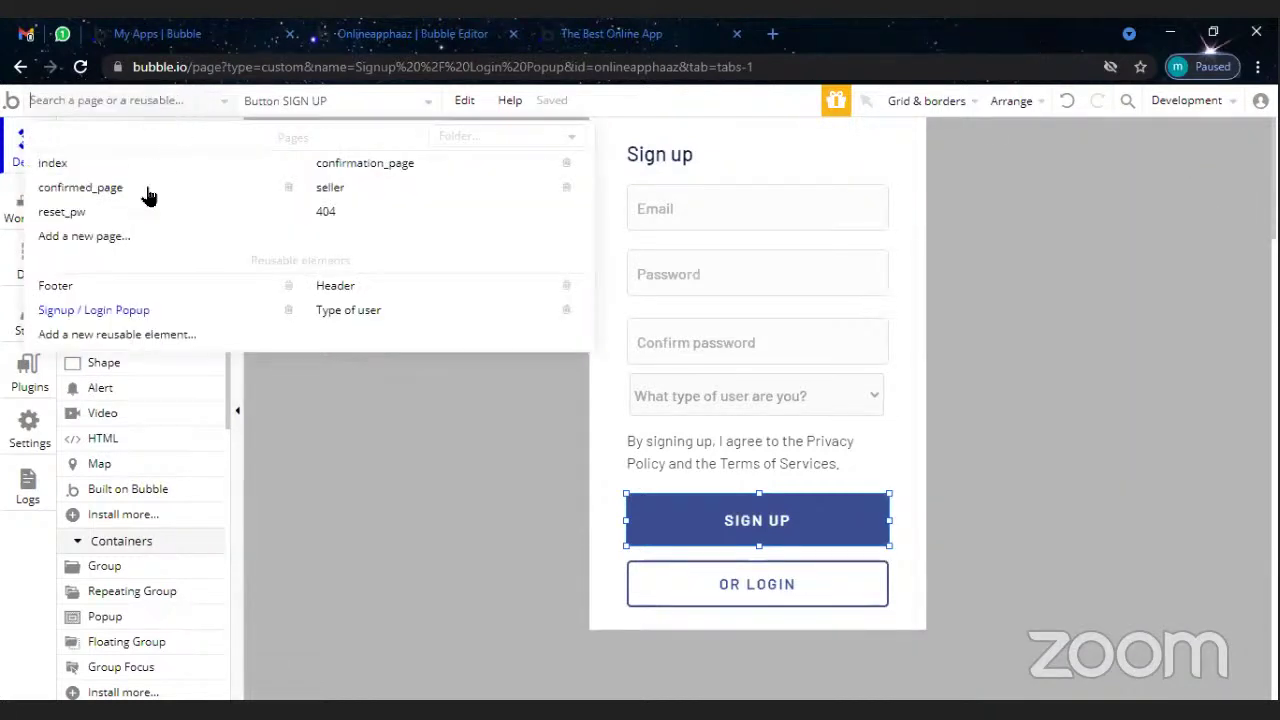
left_click(143, 164)
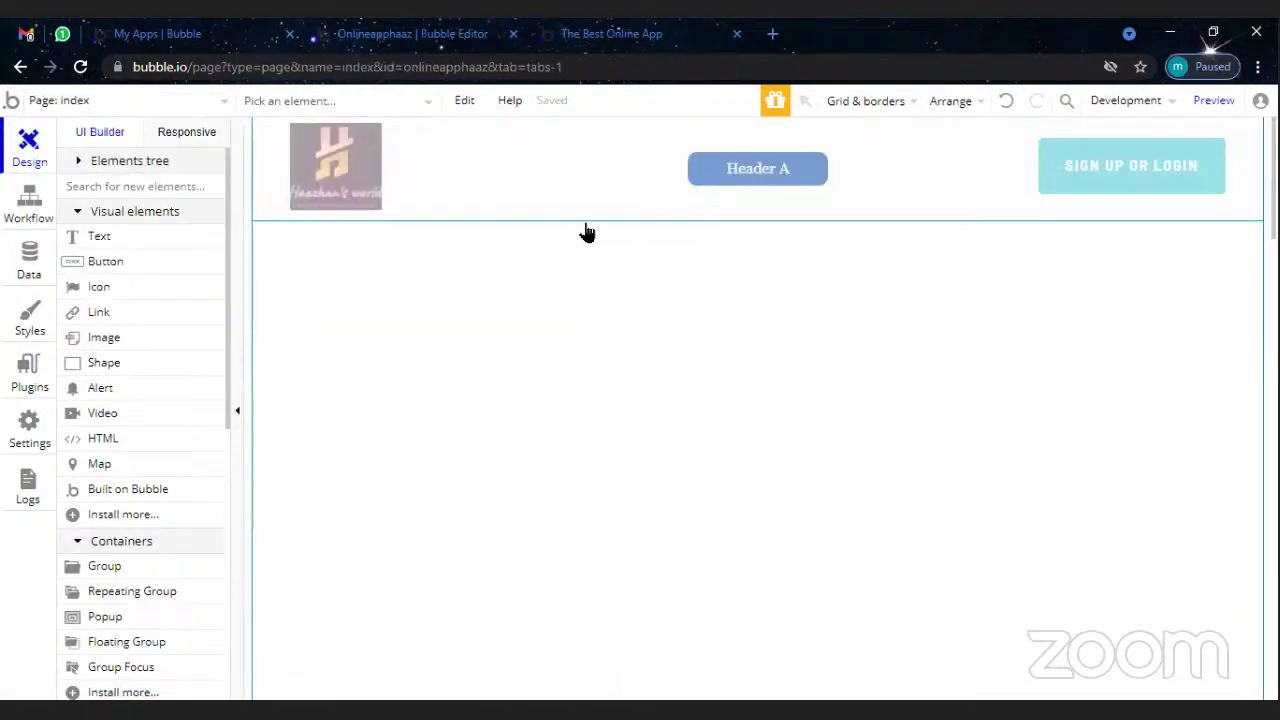
left_click(569, 186)
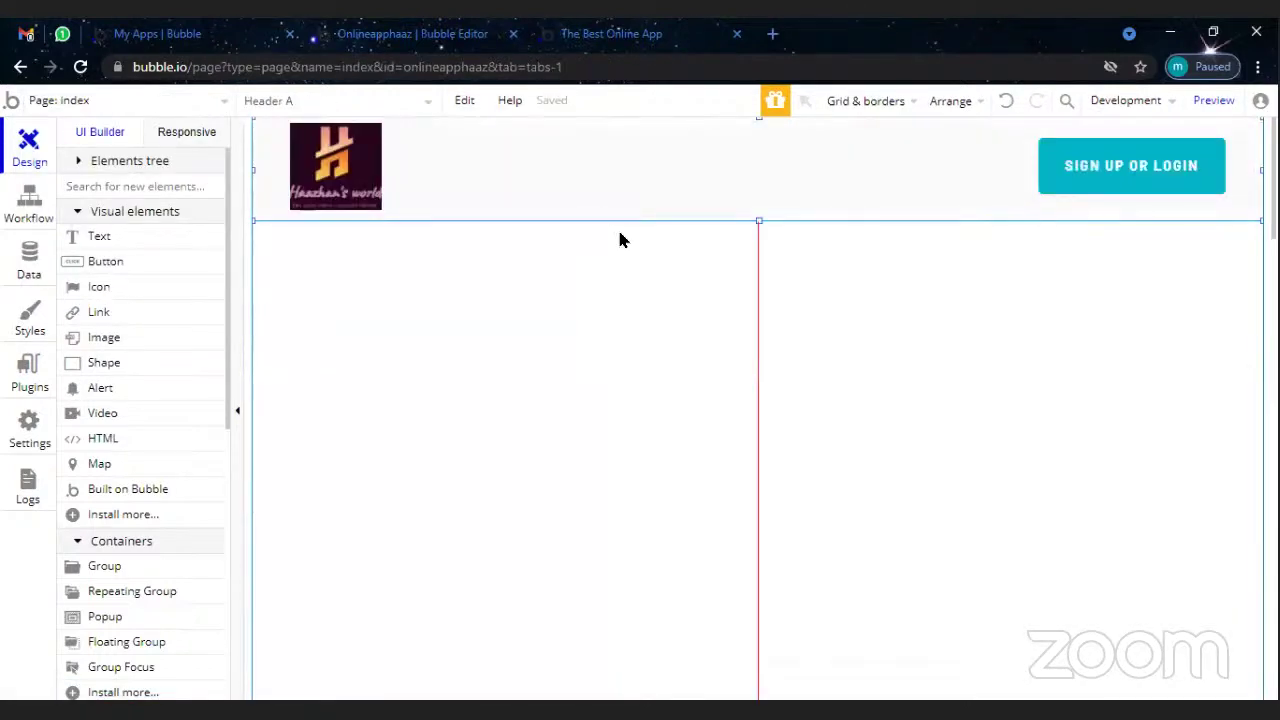
key("Delete")
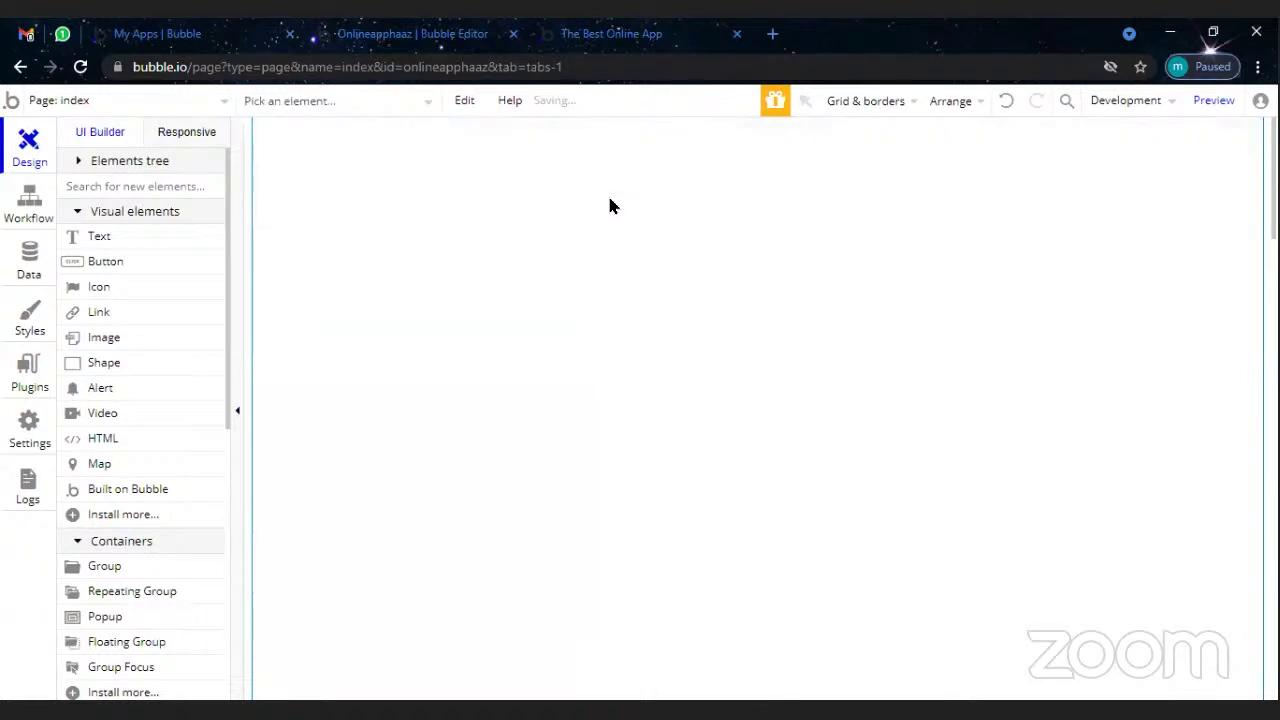
- Place a new Header reusable element across the upper edge of the index page, 1080 by 110 at X 1, Y 3
left_click_drag(228, 404, 228, 702)
left_click(137, 447)
mouse_move(252, 120)
left_mouse_down()
mouse_move(751, 229)
mouse_move(1122, 272)
left_mouse_up()
mouse_move(1153, 232)
left_mouse_down()
mouse_move(1262, 210)
mouse_move(1262, 224)
left_mouse_up()
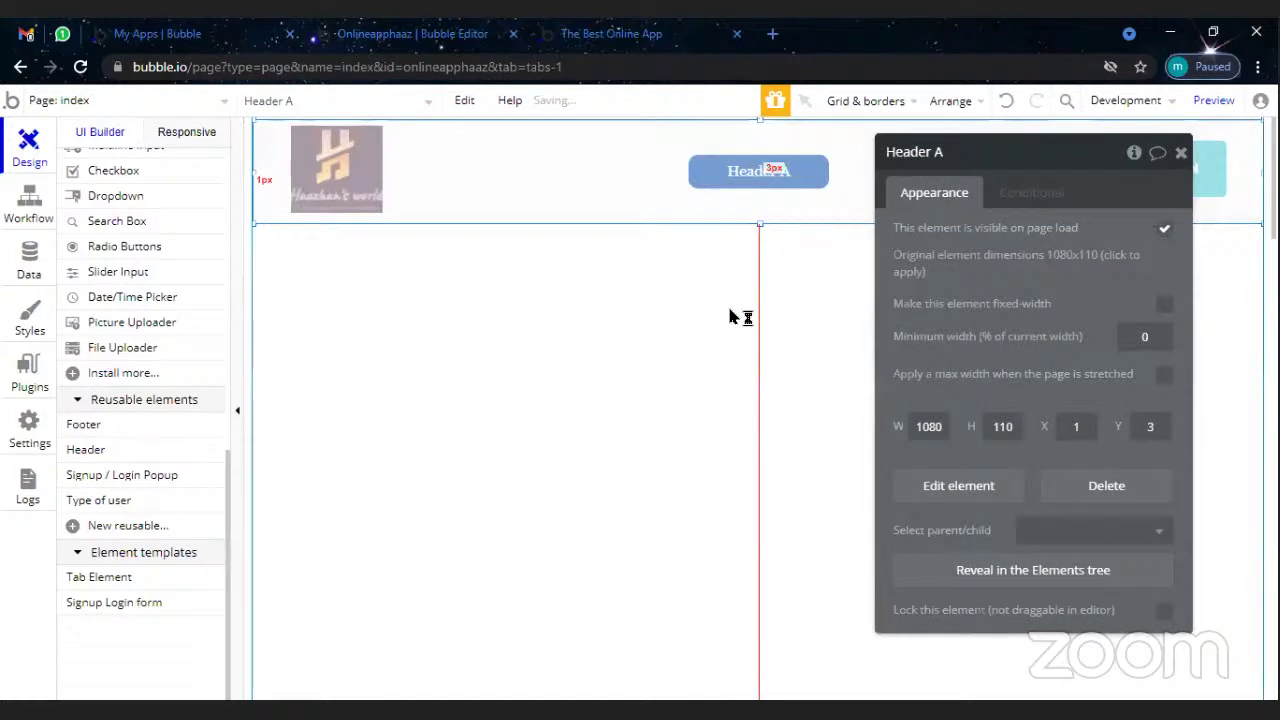
left_click(680, 360)
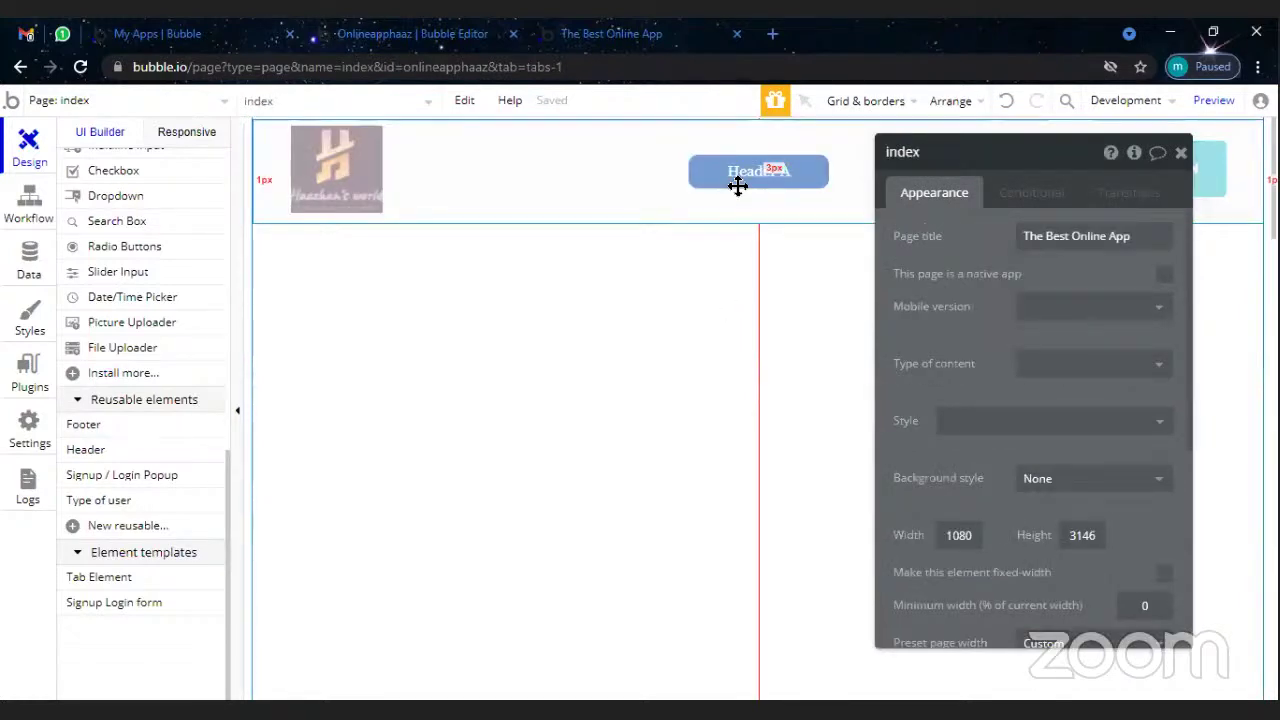
left_click(737, 186)
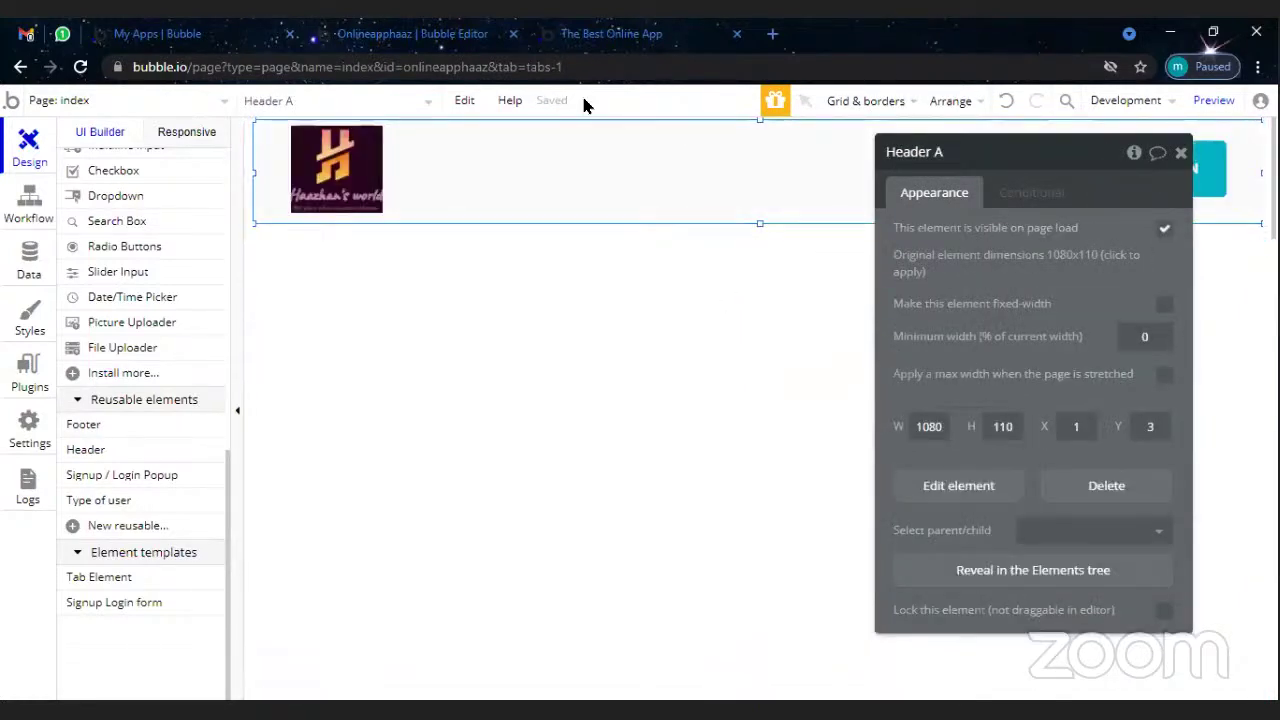
- Reload the index page preview and open the sign-up popup by running its paused workflow in the debugger
key("ctrl+Tab")
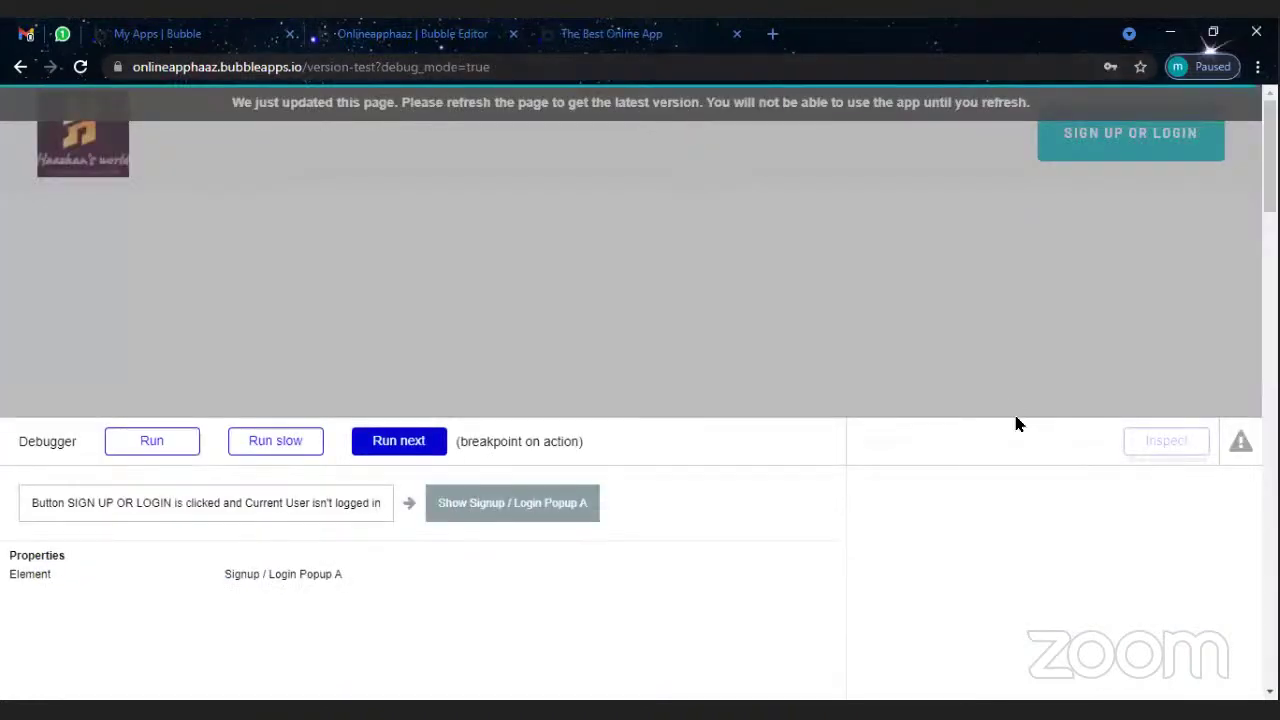
left_click(649, 96)
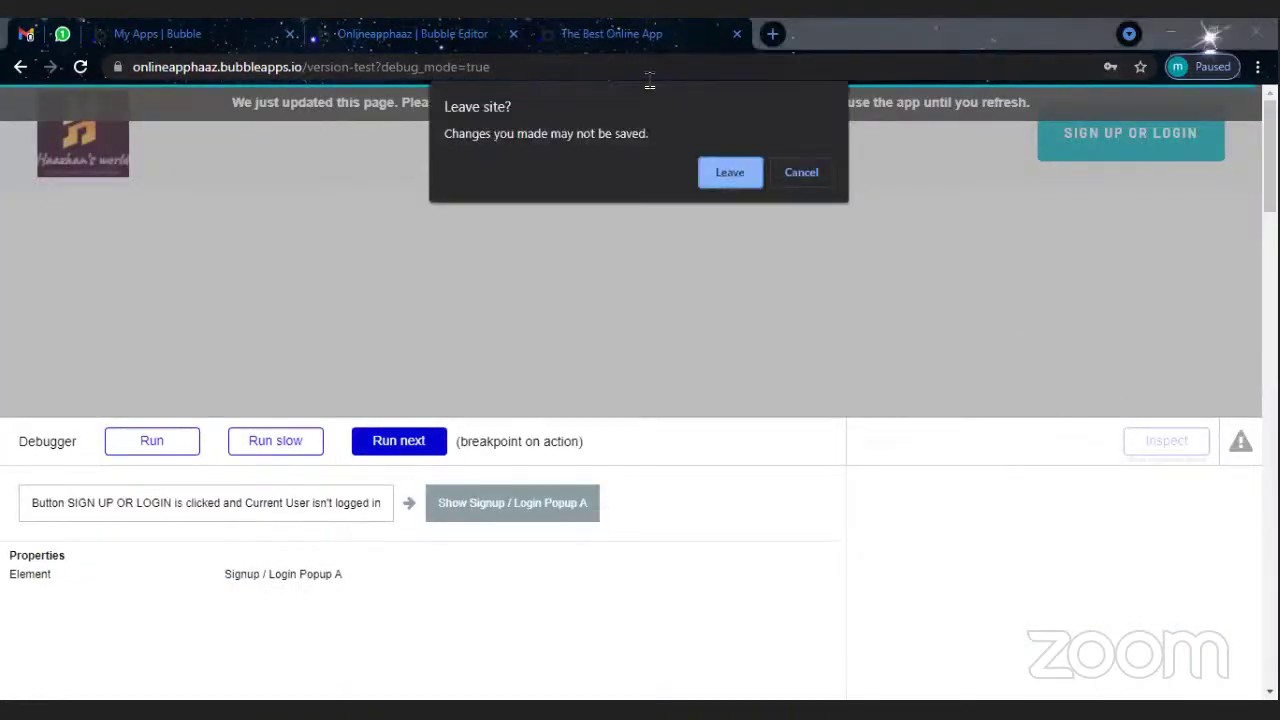
left_click(730, 172)
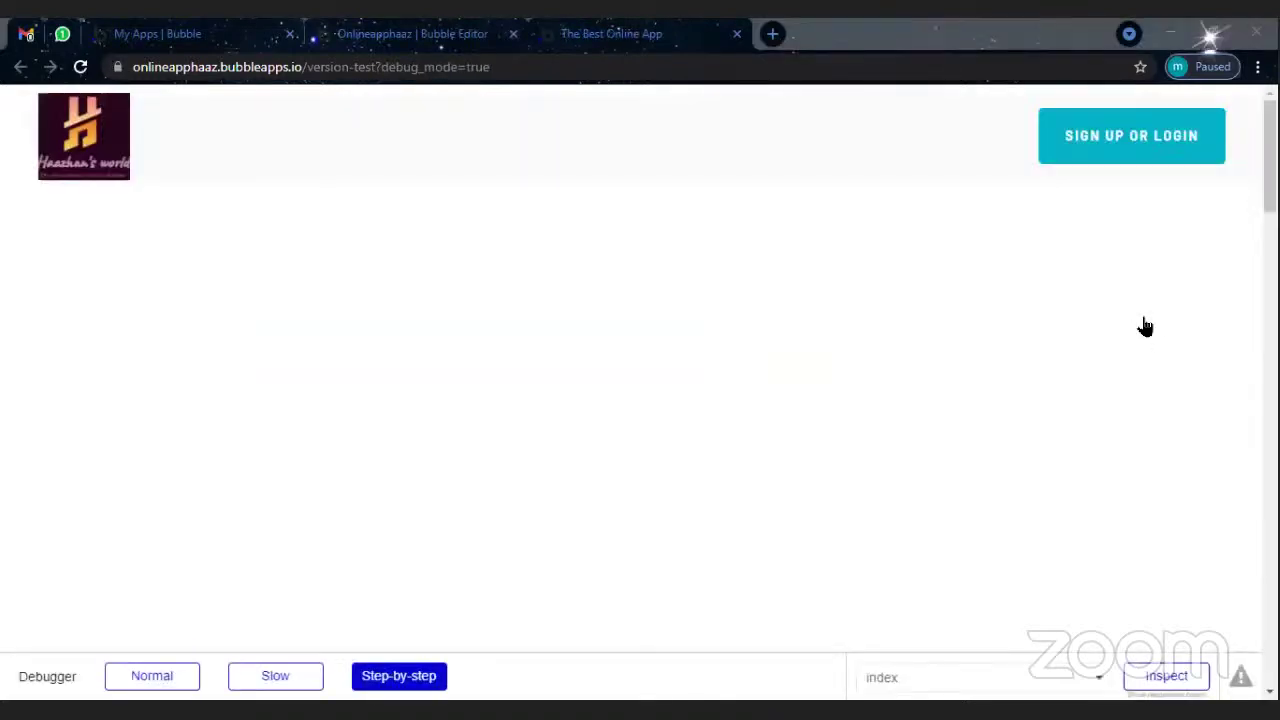
left_click(1150, 152)
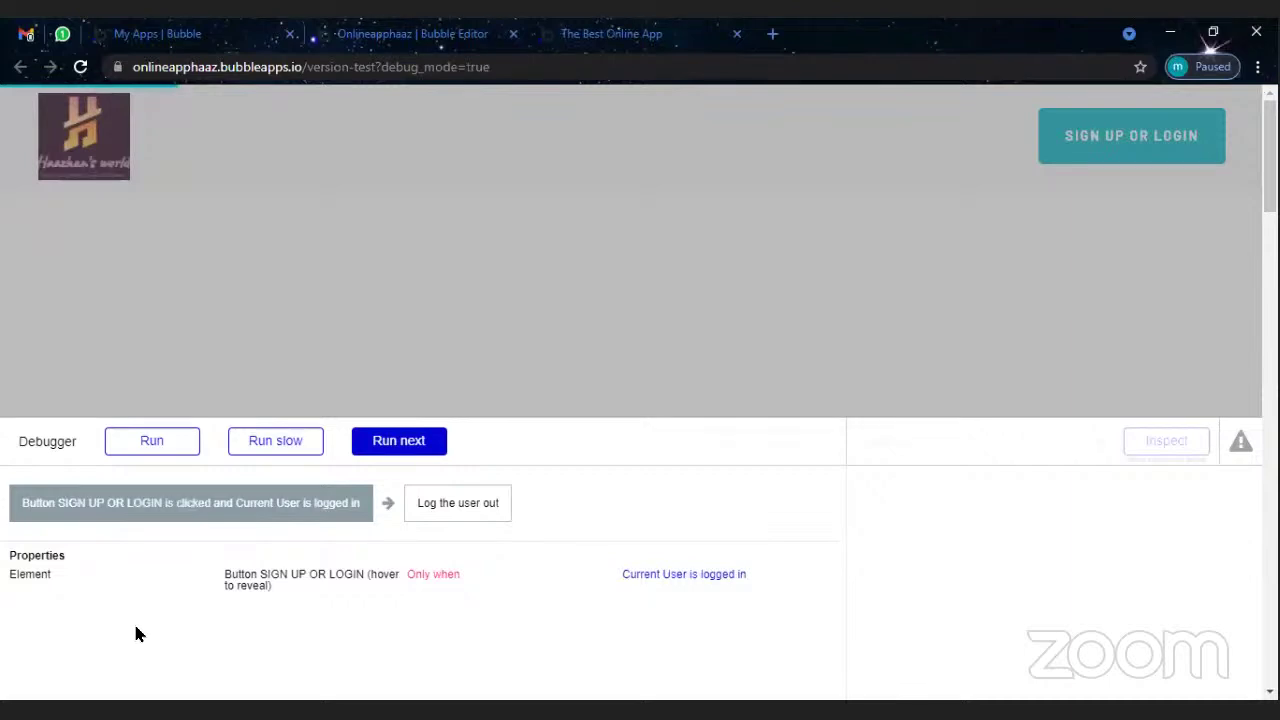
left_click(151, 443)
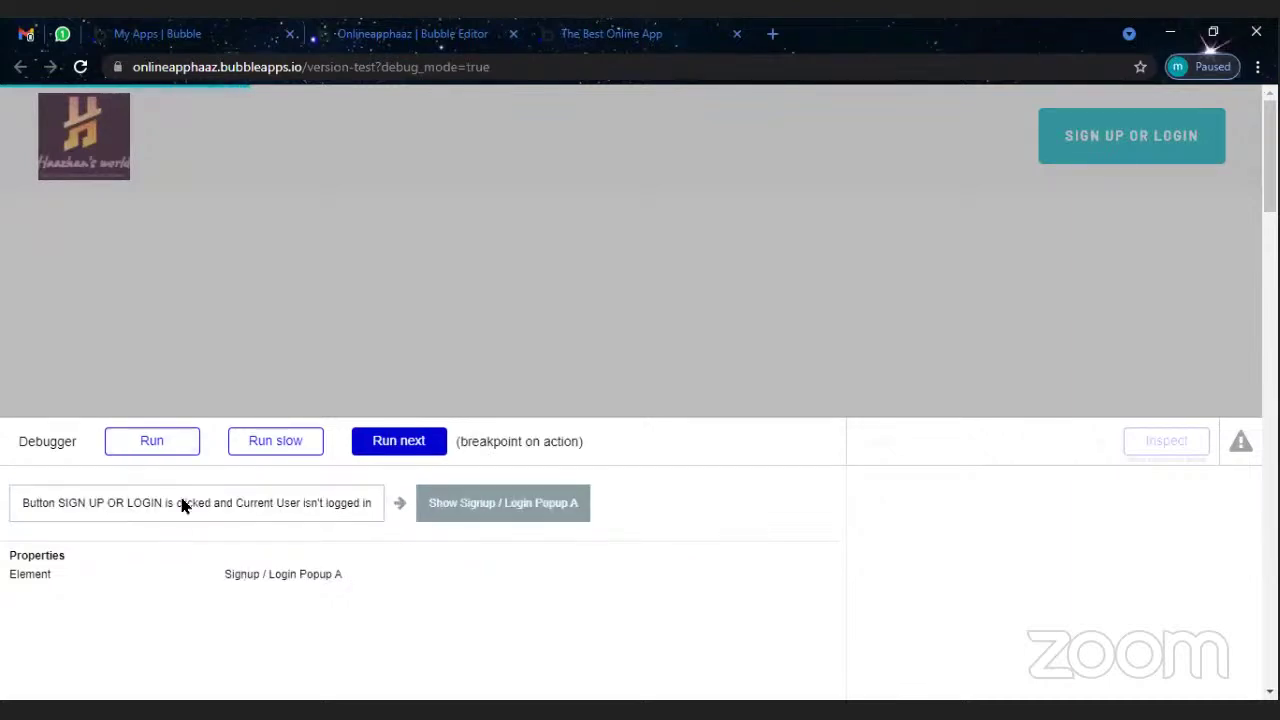
left_click(172, 442)
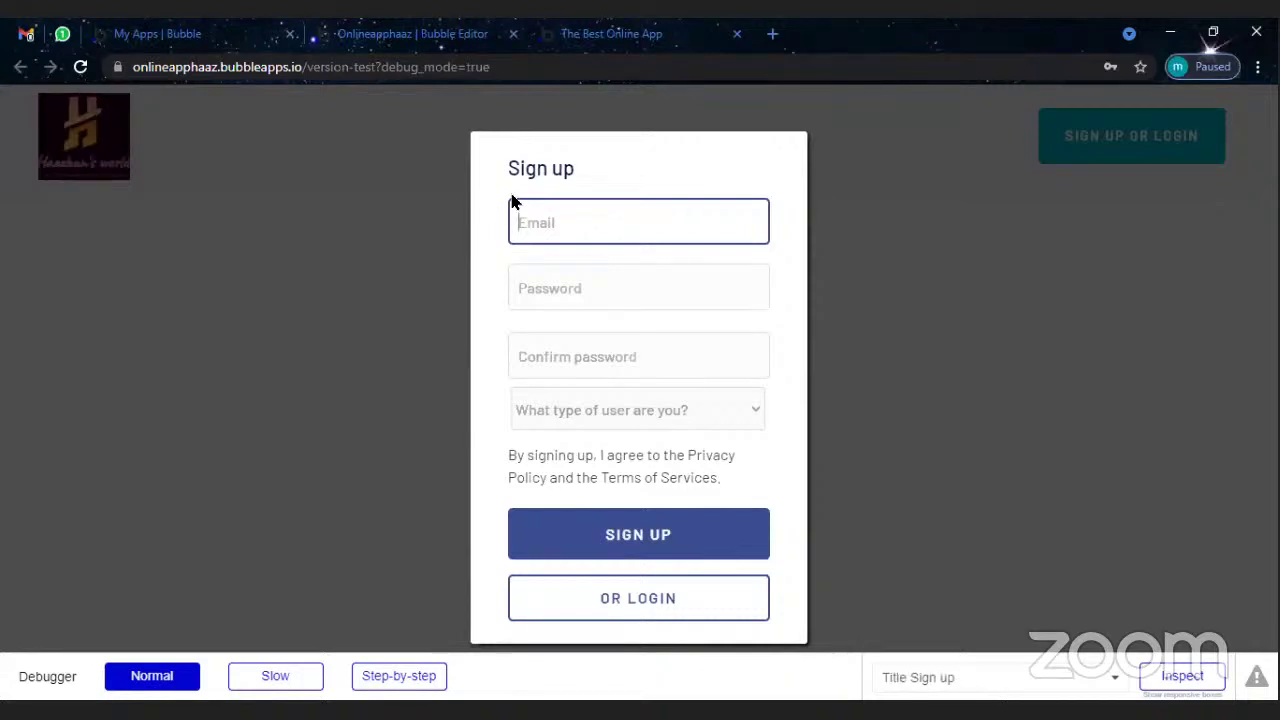
- Choose Seller as the user type and try to submit the sign-up form with the email and password fields empty
left_click(479, 181)
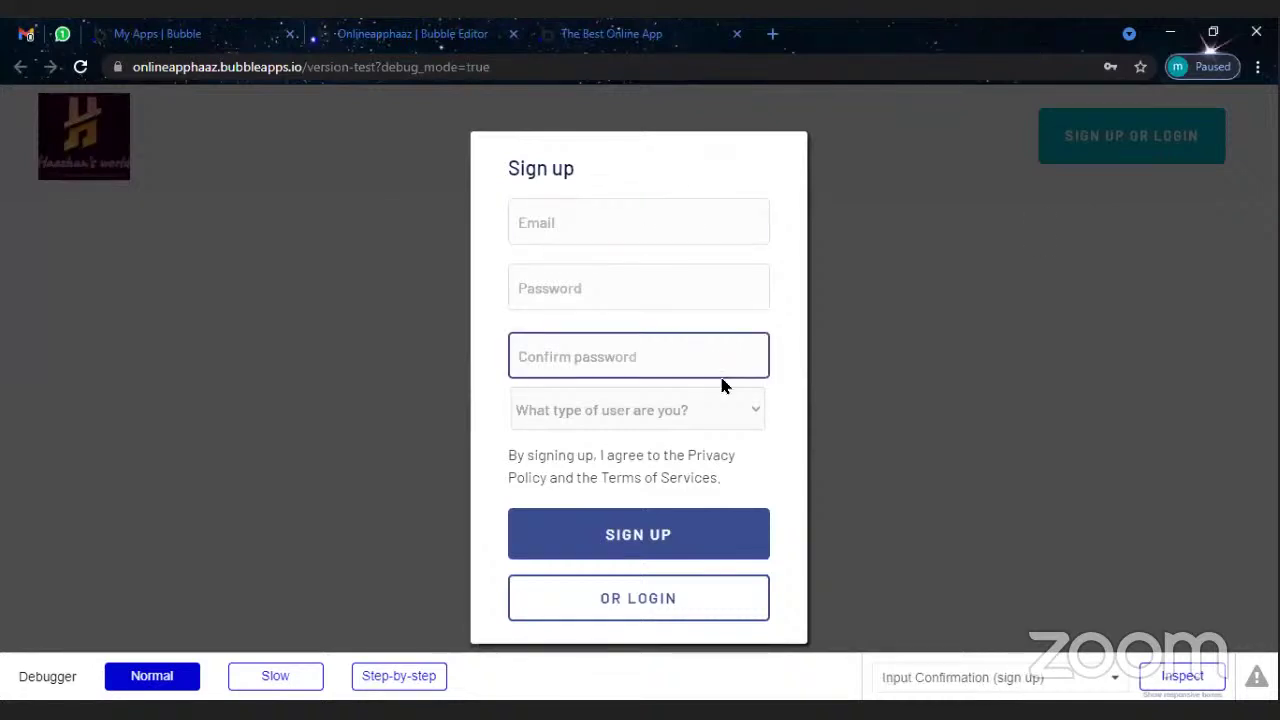
left_click(637, 410)
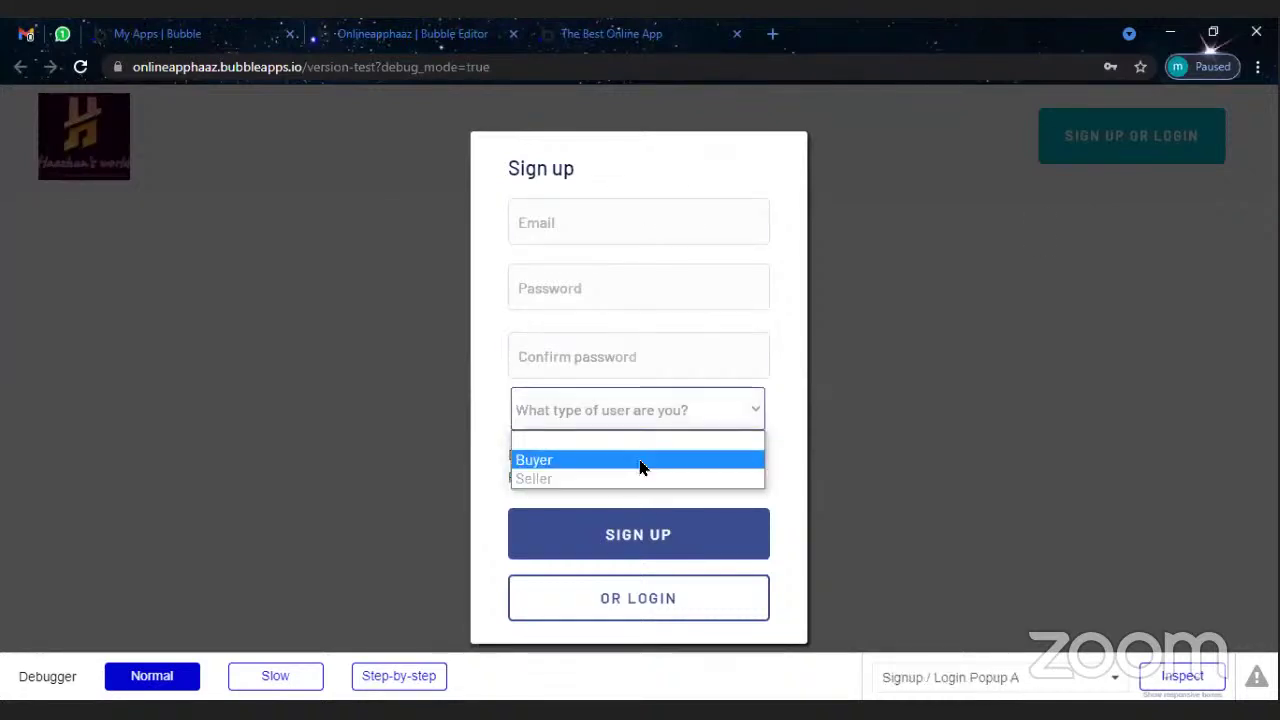
left_click(705, 479)
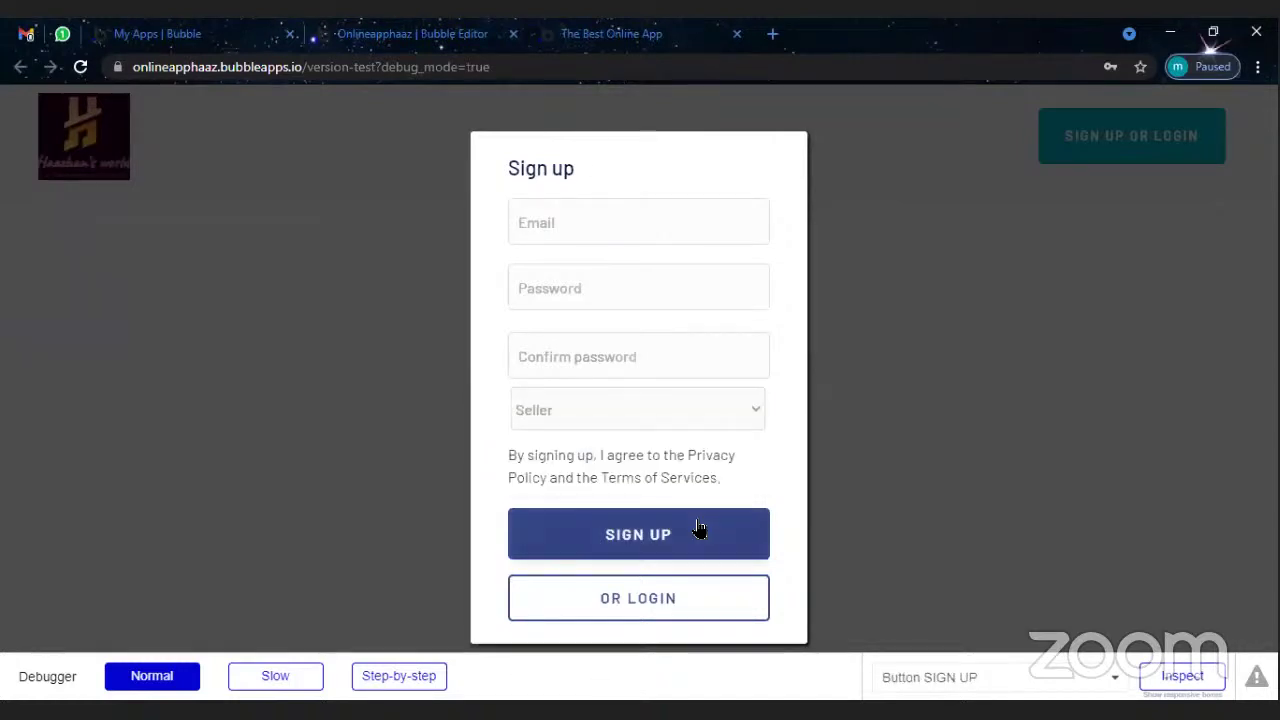
left_click(697, 532)
- Fill in the email, password and password confirmation, submit the sign-up form, and check the email field on the confirmation page
left_click(679, 225)
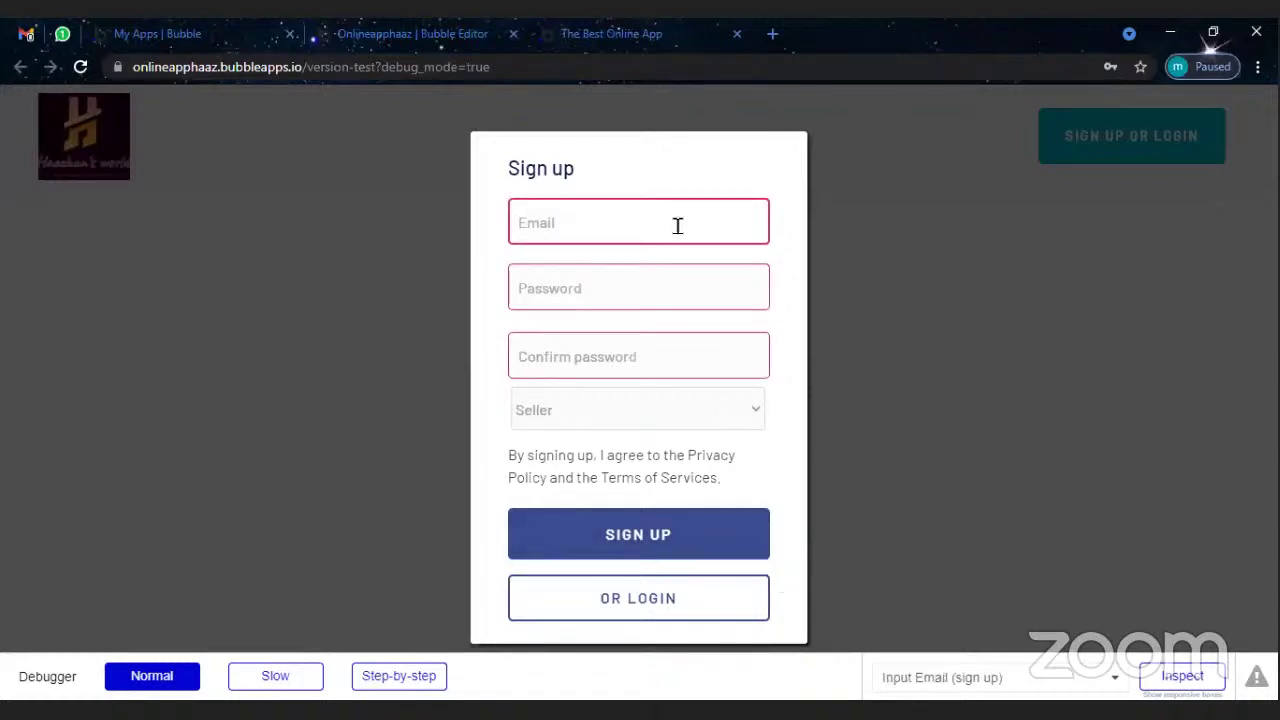
left_click(671, 295)
left_click(670, 342)
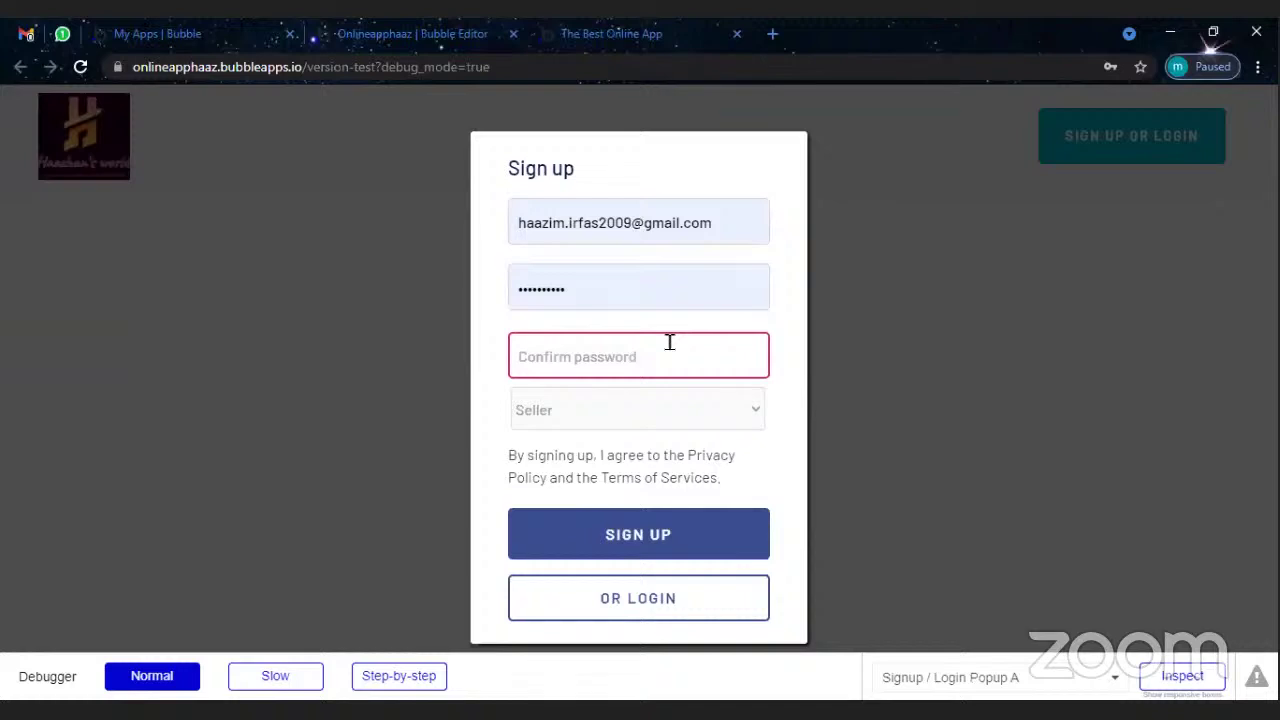
left_click(668, 356)
type("••••••••••")
left_click(662, 534)
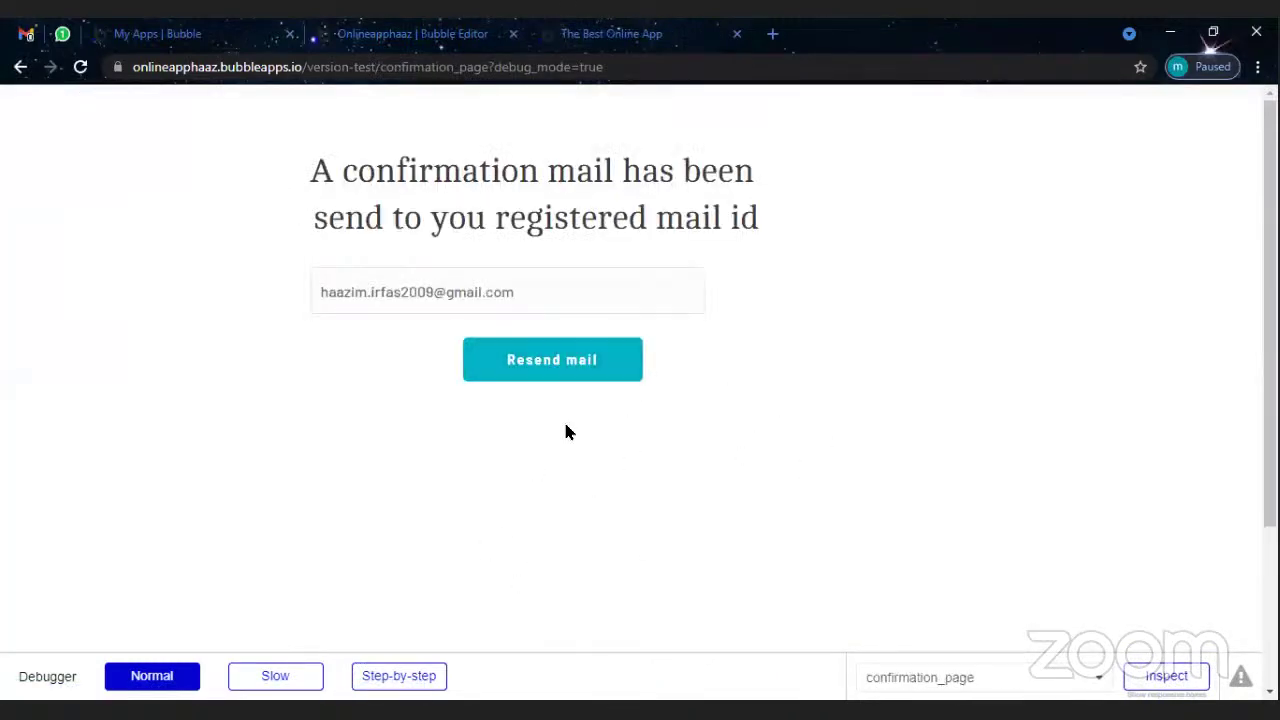
left_click(503, 293)
left_click(349, 378)
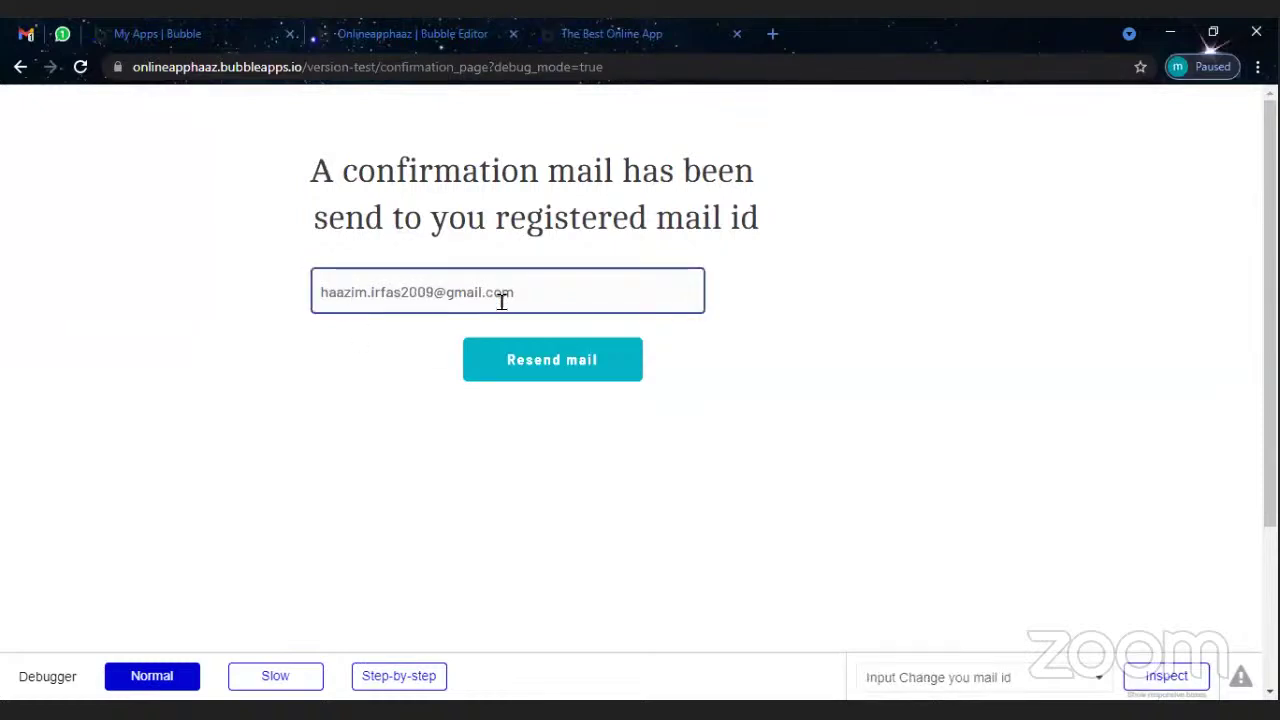
- Check the sign-up confirmation email in Gmail and move the confirmation page opened from it into the main browser window
left_click(26, 33)
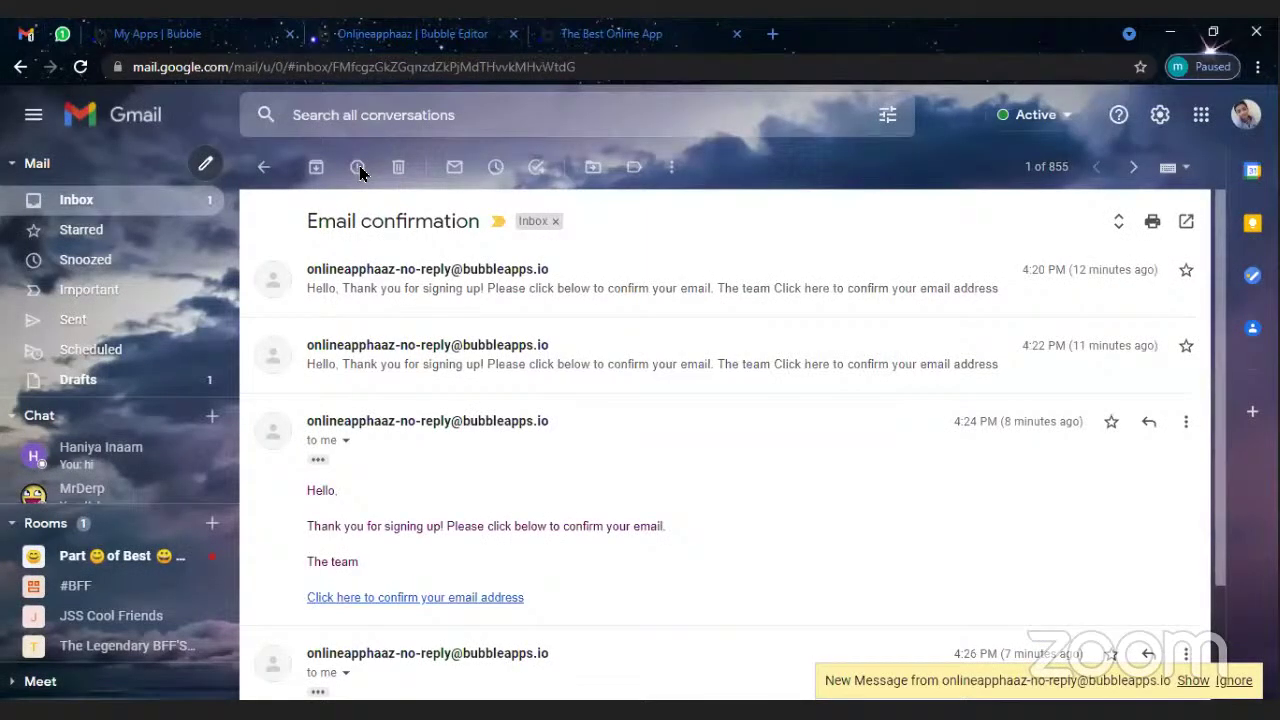
key("ctrl+w")
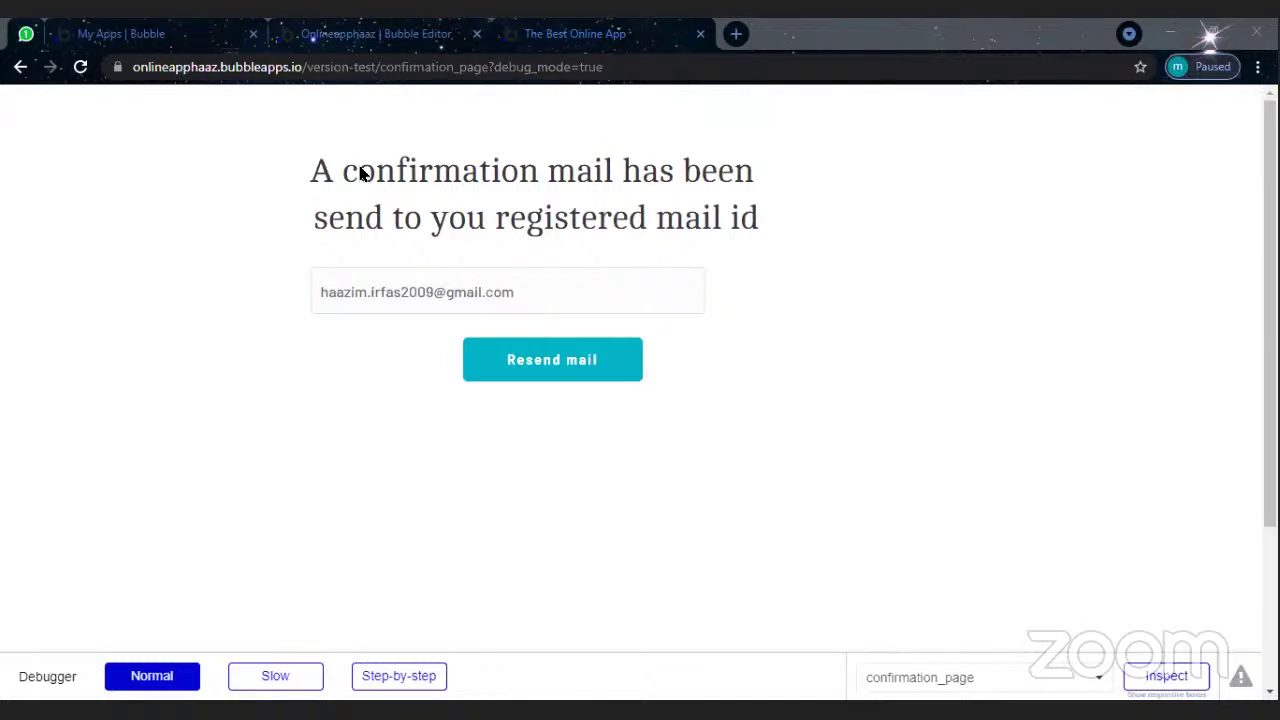
right_click(133, 23)
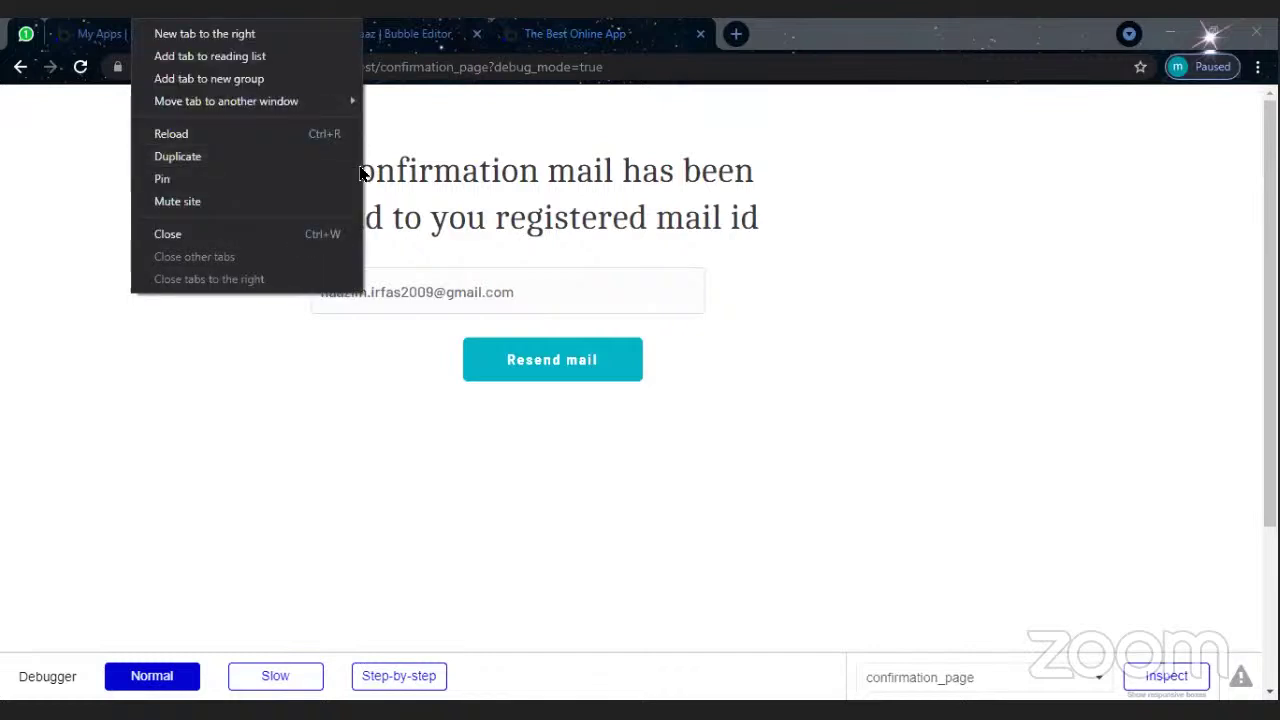
mouse_move(361, 173)
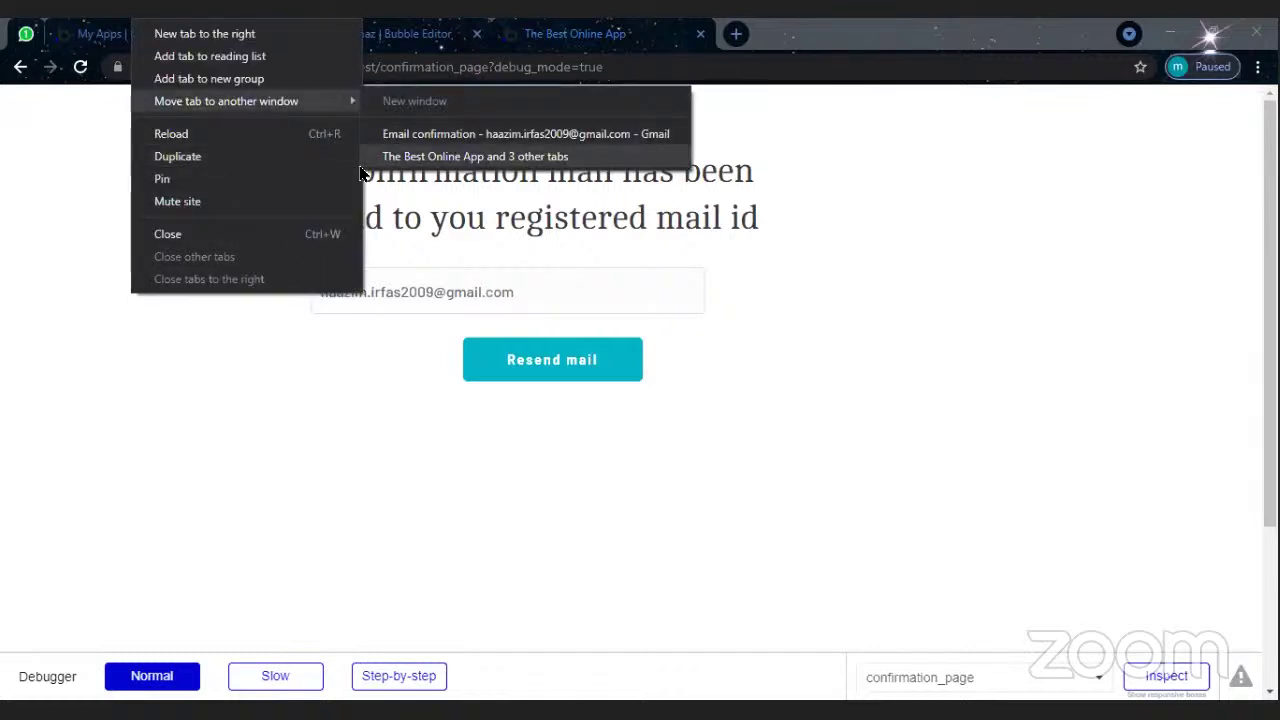
left_click(380, 155)
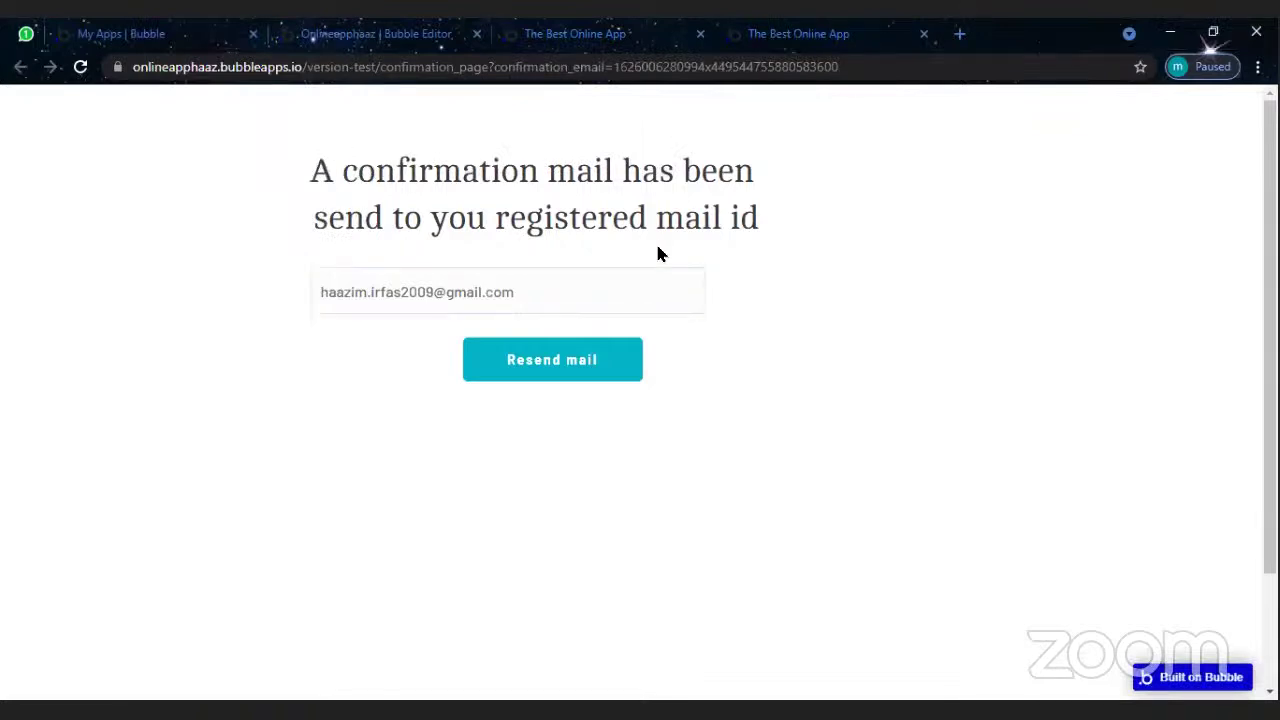
- Review the confirmation page opened from the email and close its tab
double_click(650, 172)
left_click(655, 214)
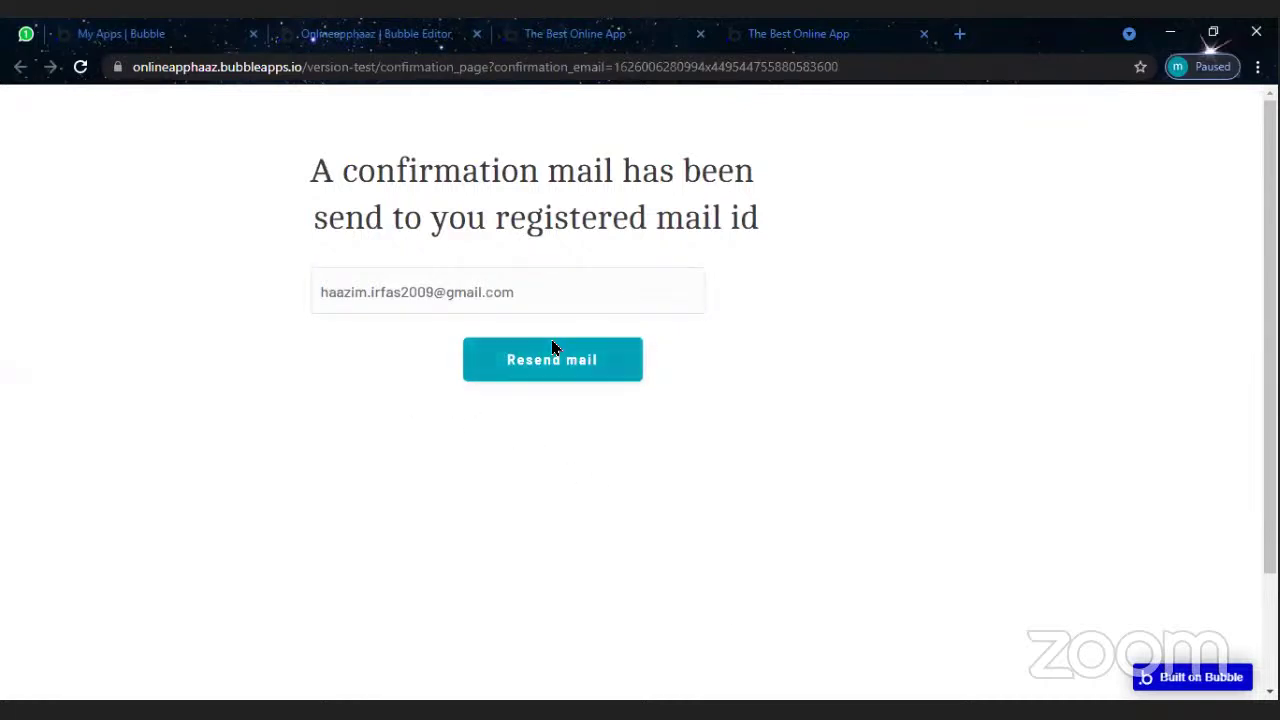
key("ctrl+w")
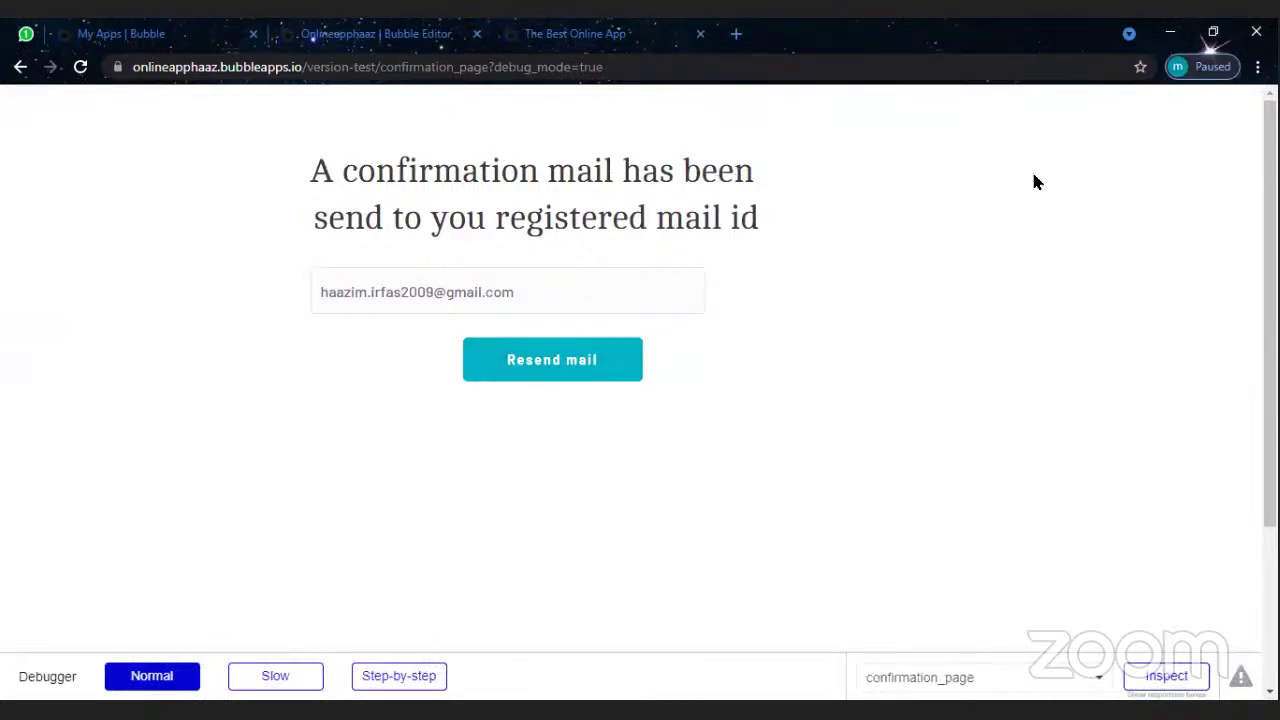
- Switch to the Bubble editor, open the seller page and look over its layout
left_click(371, 30)
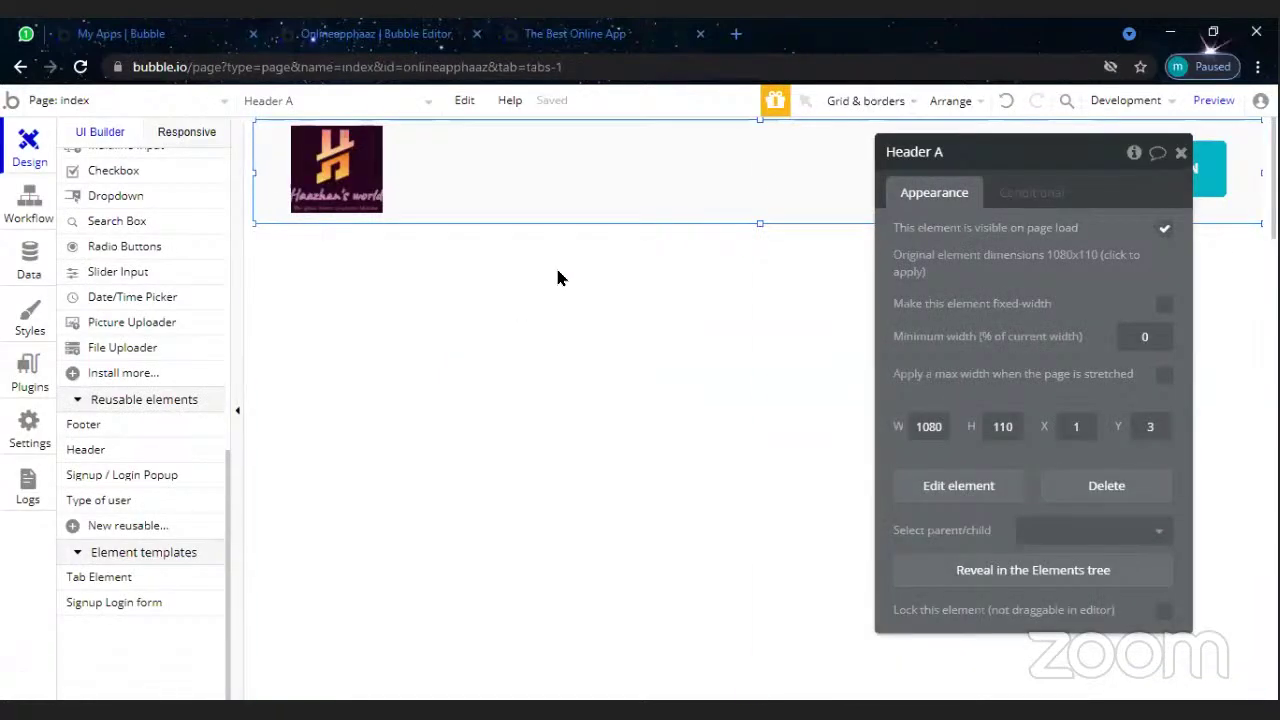
left_click(156, 97)
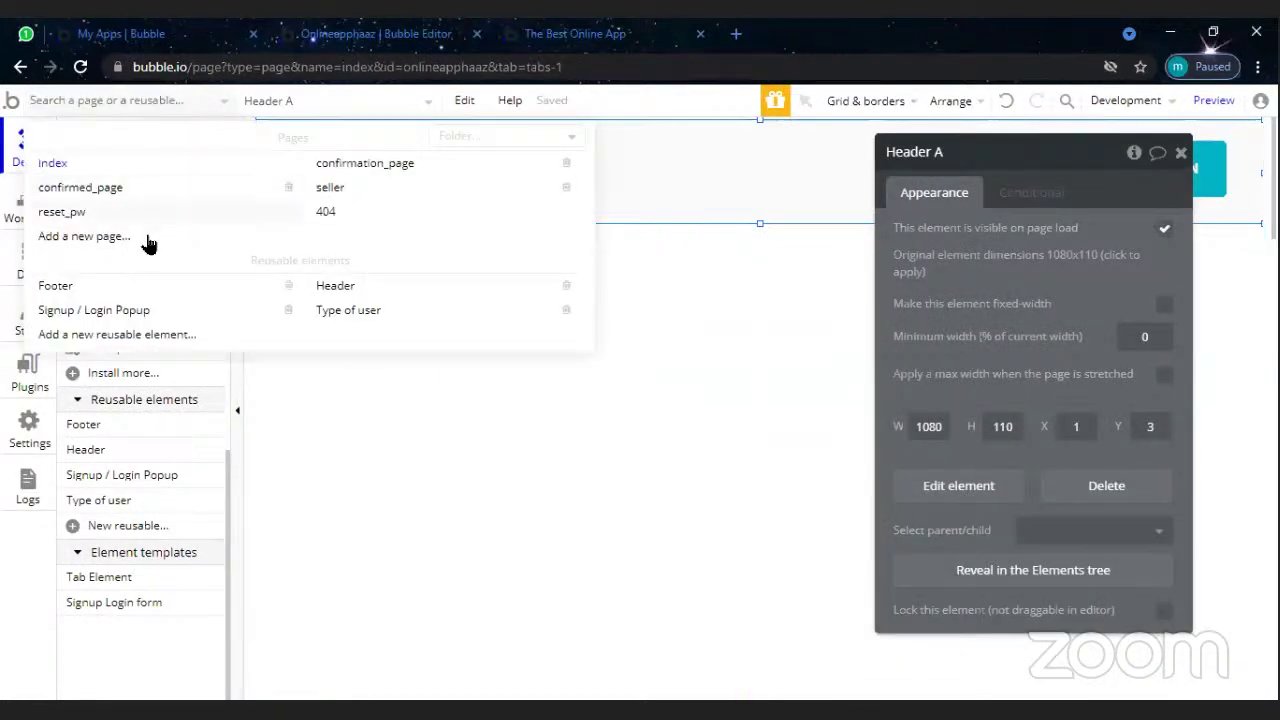
left_click(398, 191)
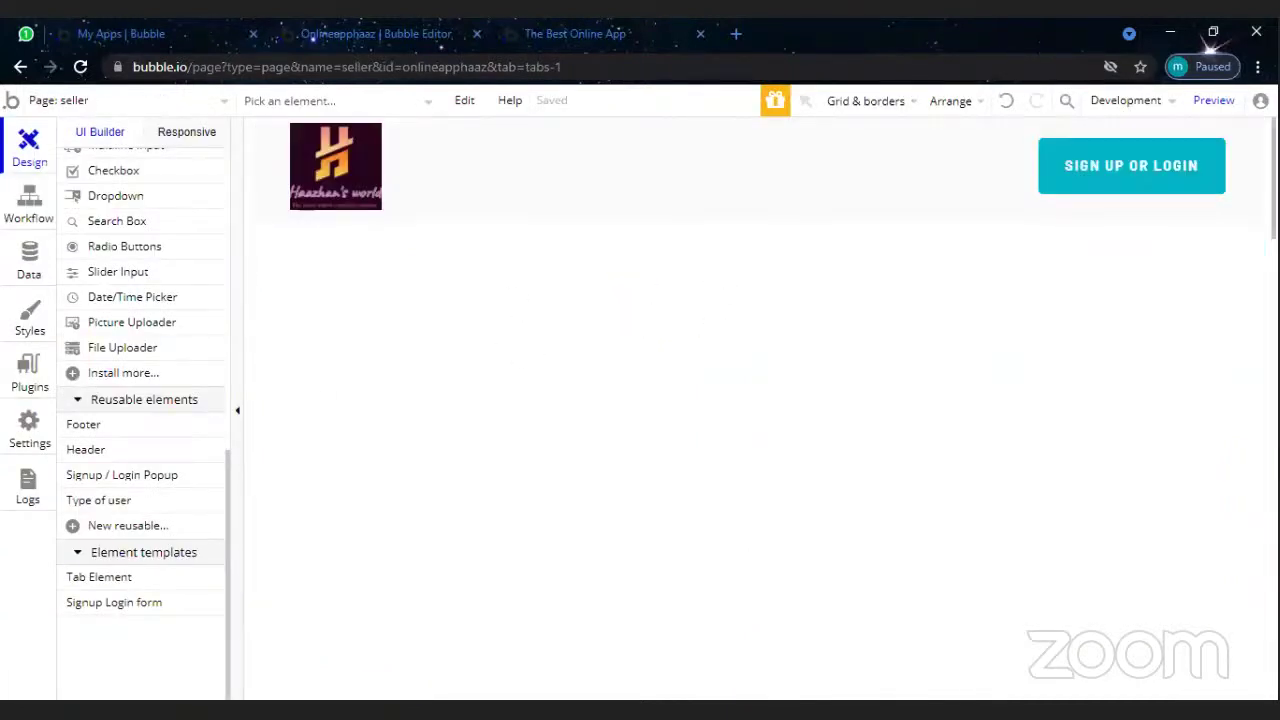
scroll(760, 400, "down", 10)
scroll(760, 400, "up", 5)
scroll(760, 400, "up", 5)
- Return to the index page in the editor and dismiss its page properties
left_click(164, 114)
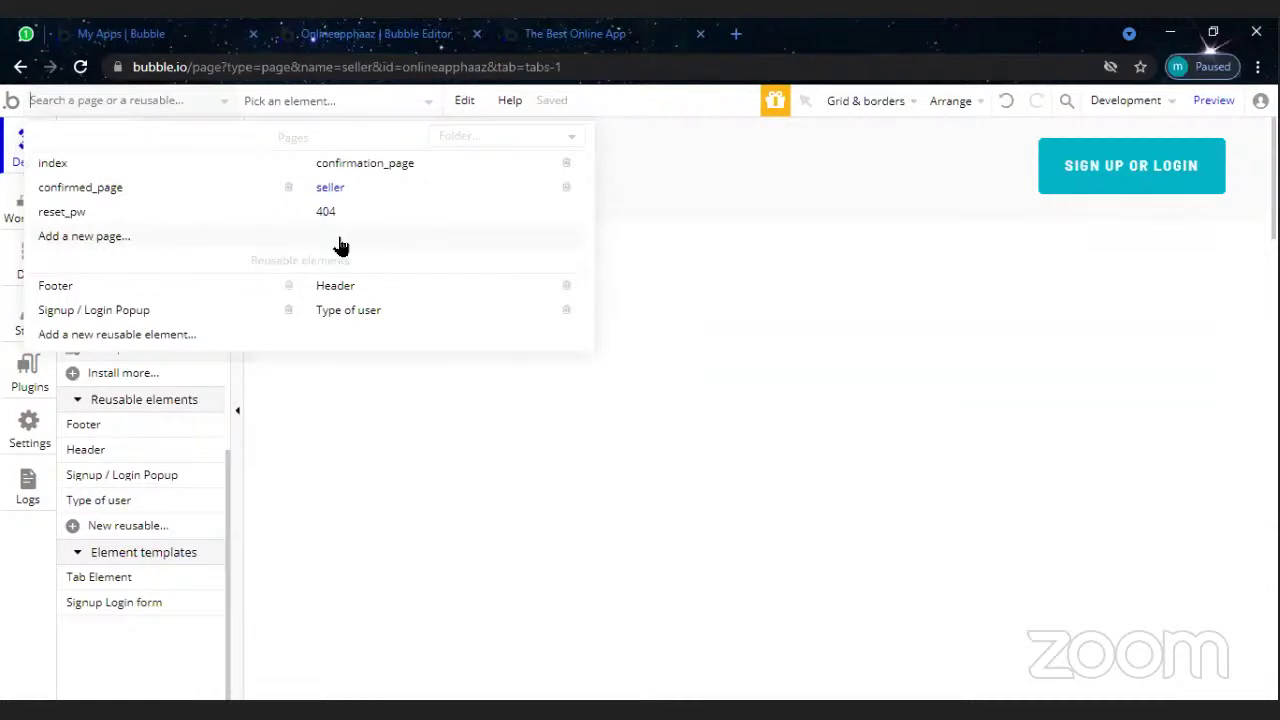
mouse_move(93, 183)
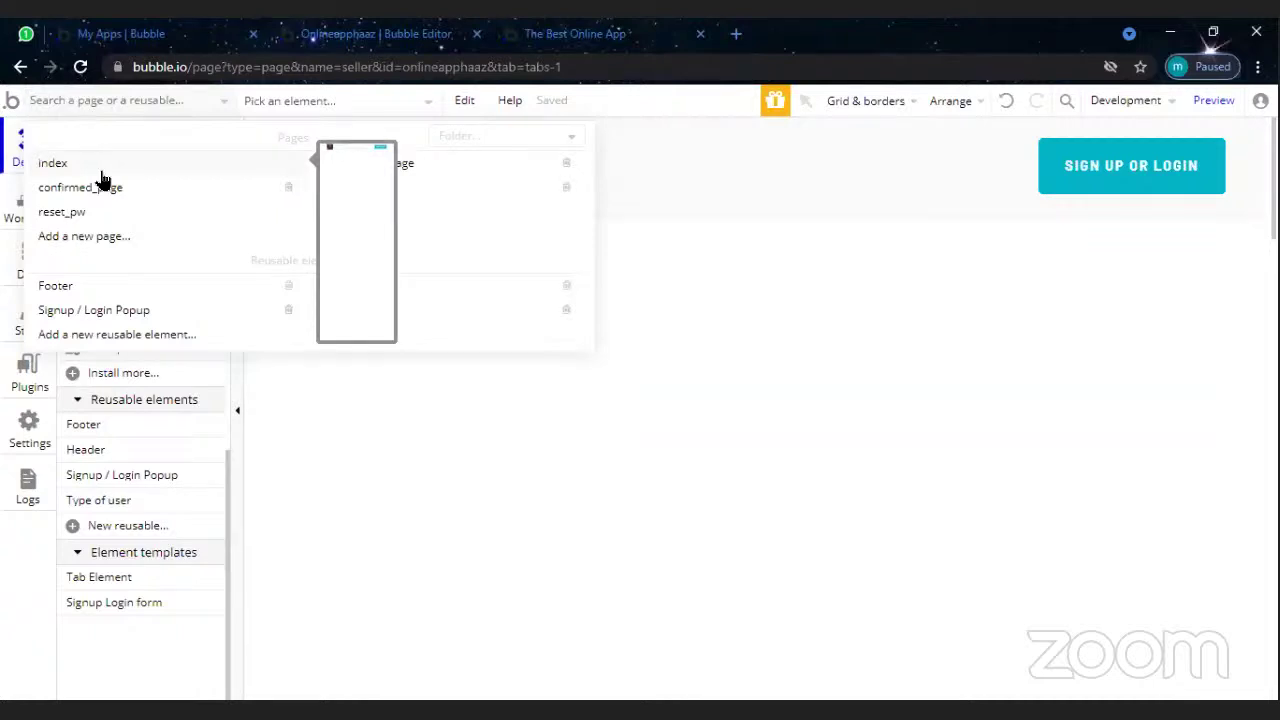
left_click(100, 177)
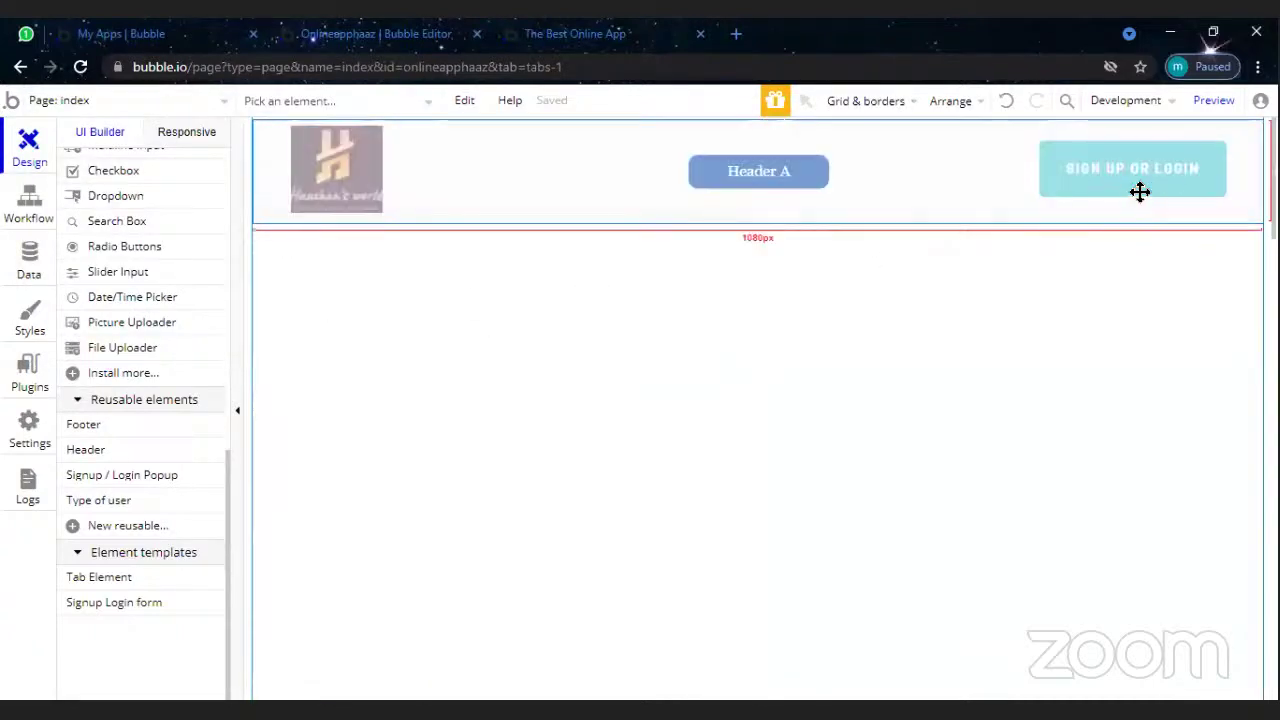
left_click(160, 103)
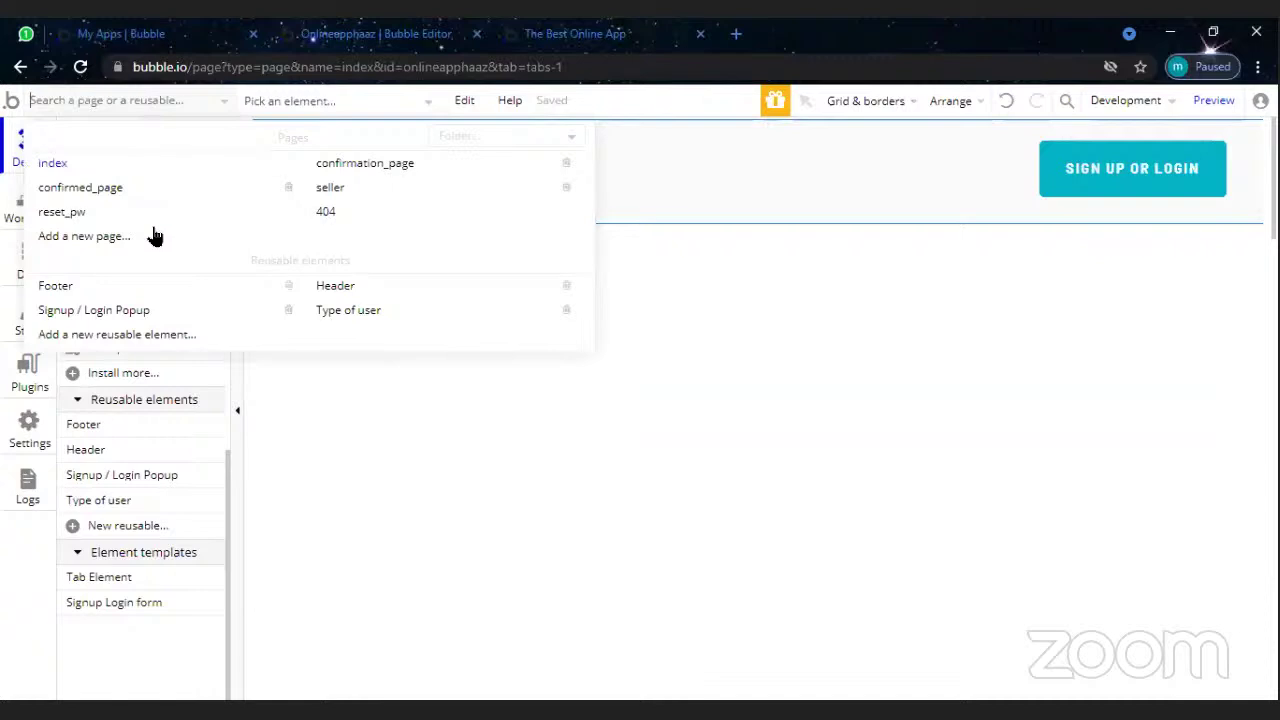
left_click(617, 461)
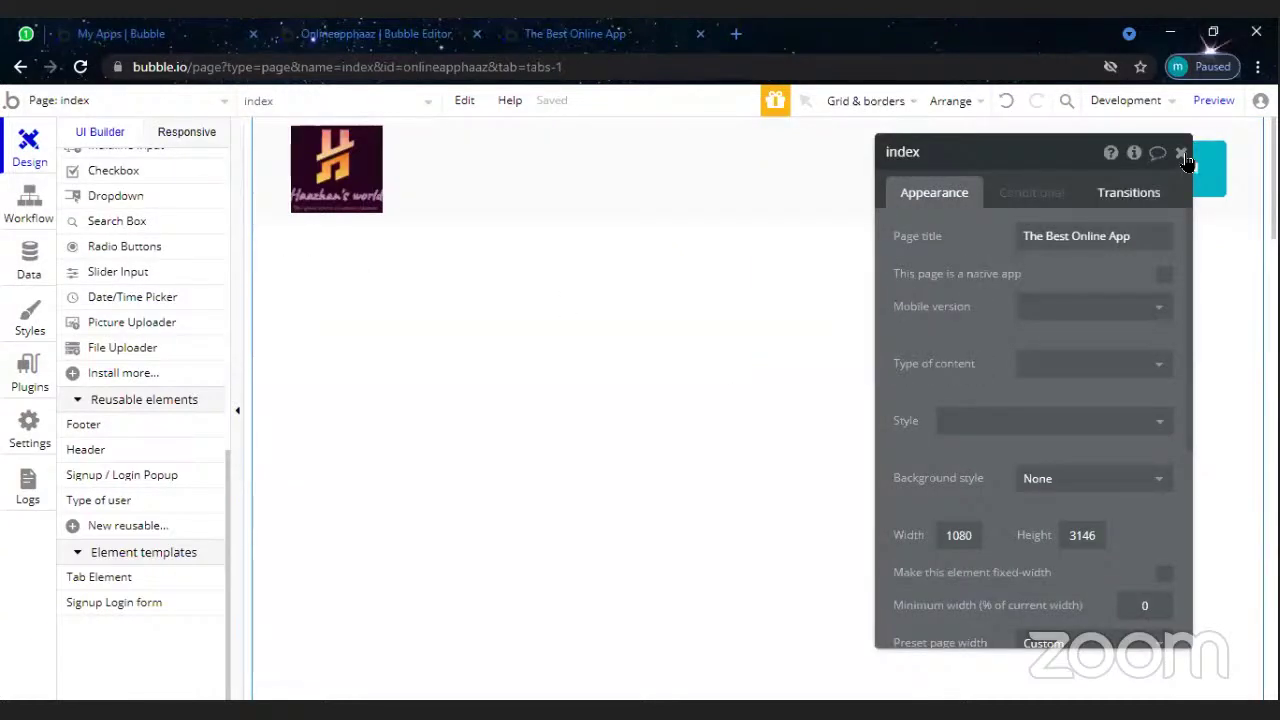
left_click(1181, 153)
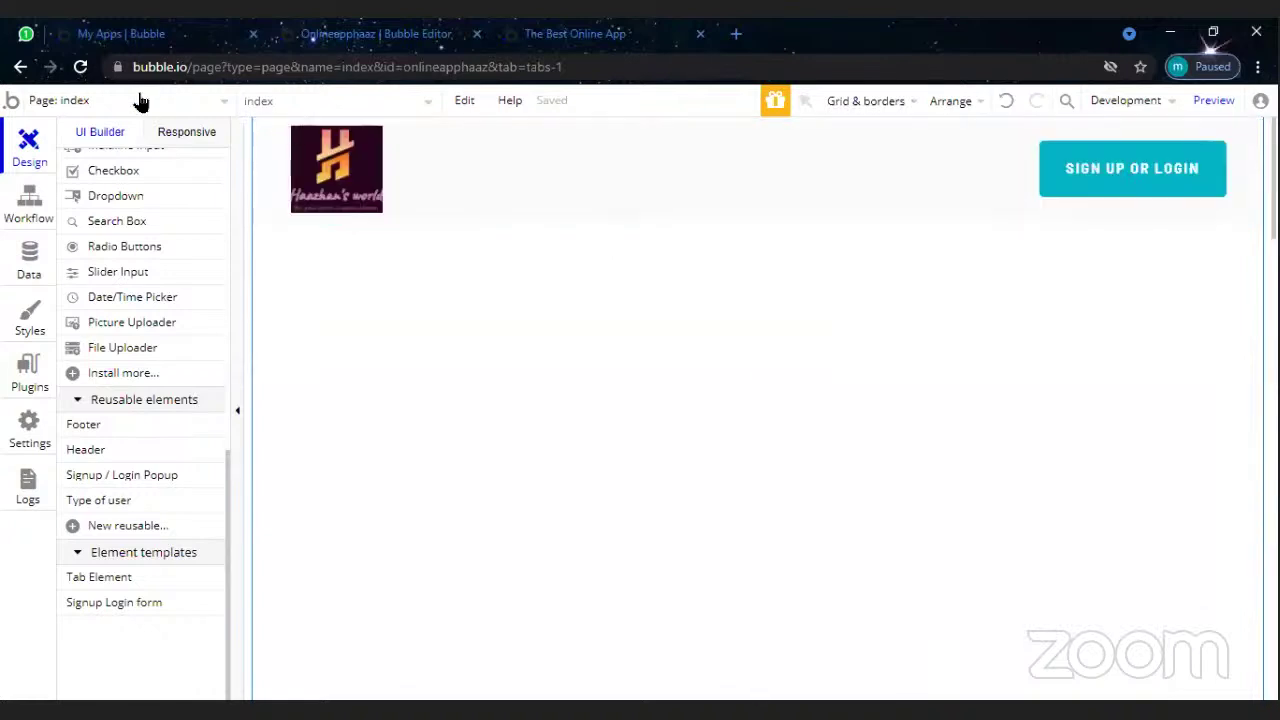
- Add a "Page is loaded" event to the index page's workflow
left_click(39, 211)
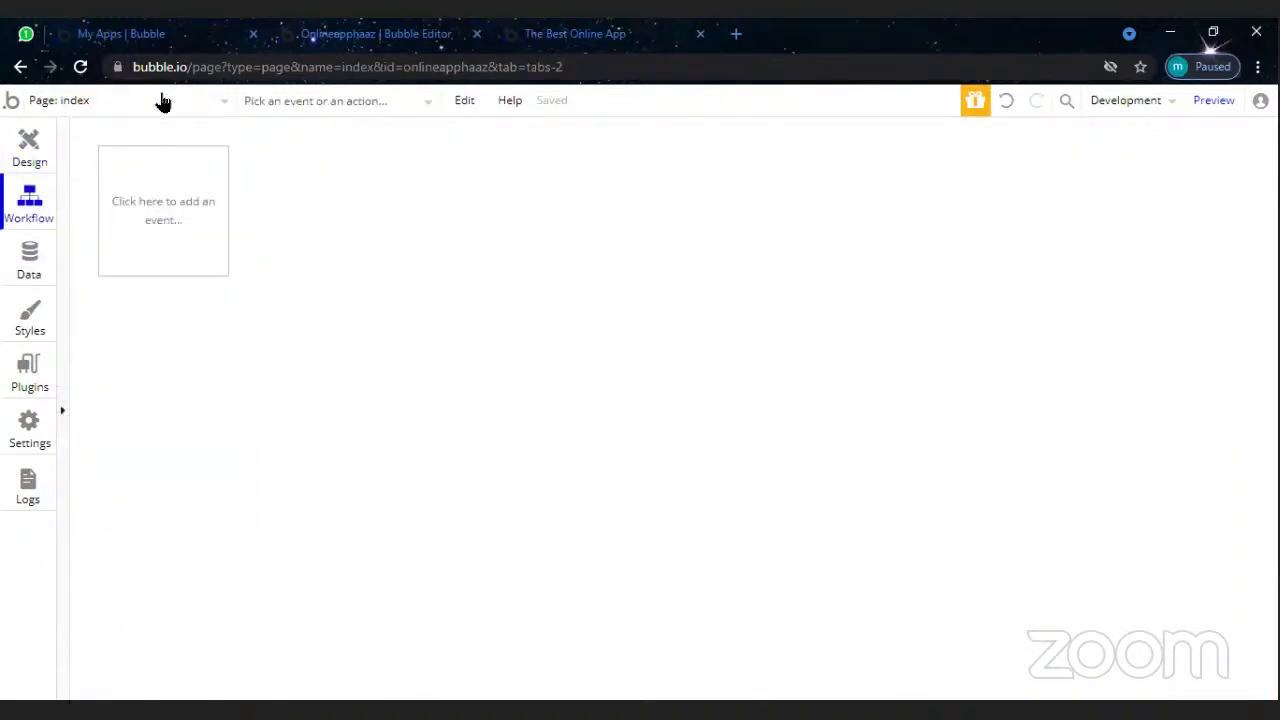
left_click(170, 233)
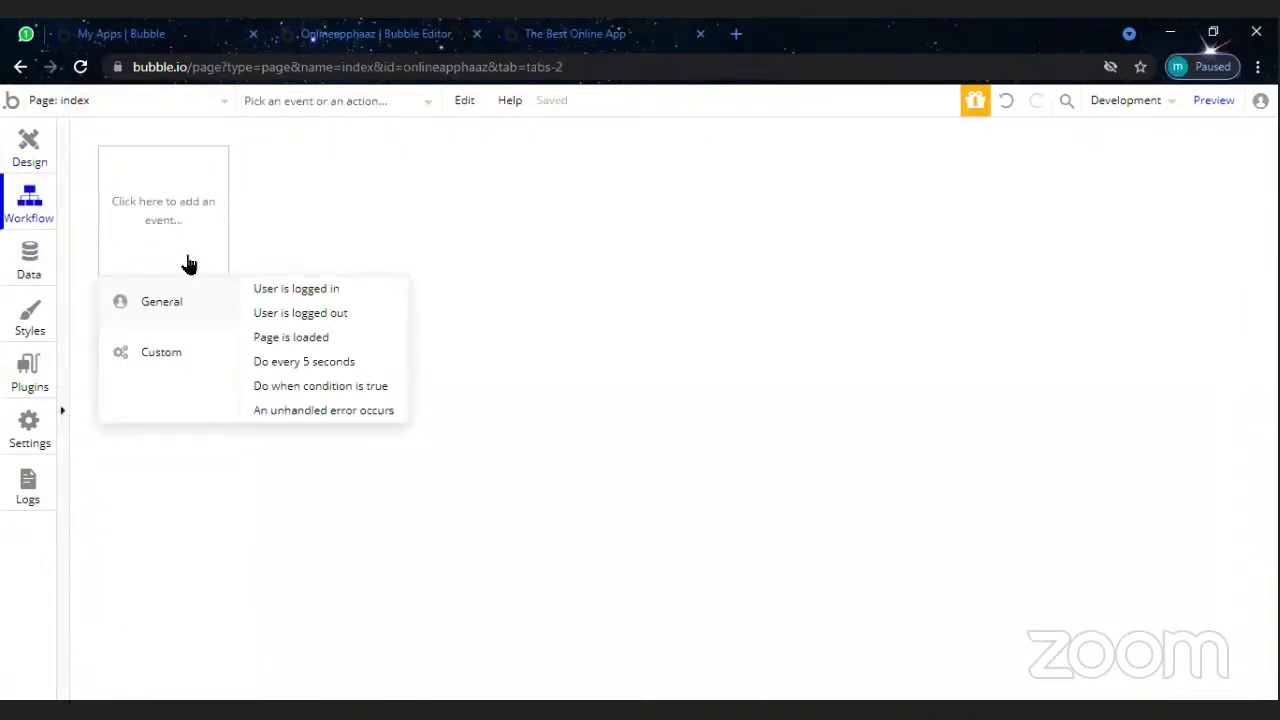
mouse_move(175, 350)
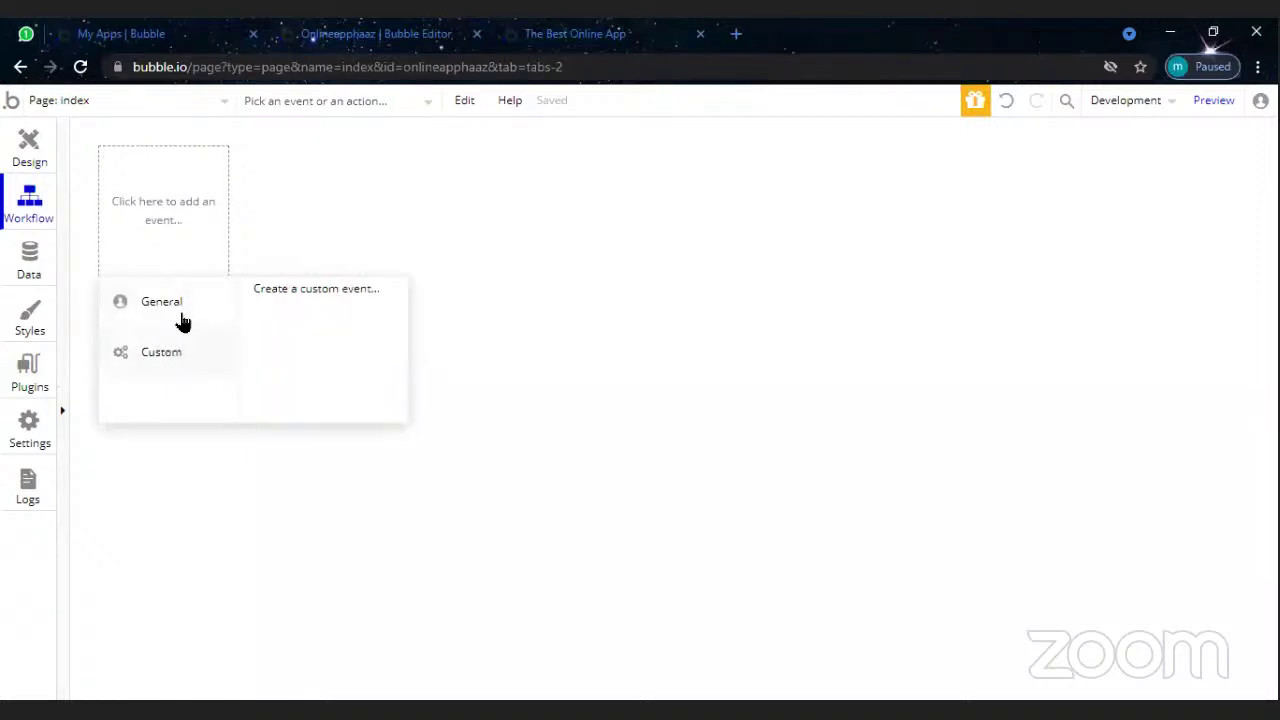
mouse_move(178, 306)
left_click(333, 340)
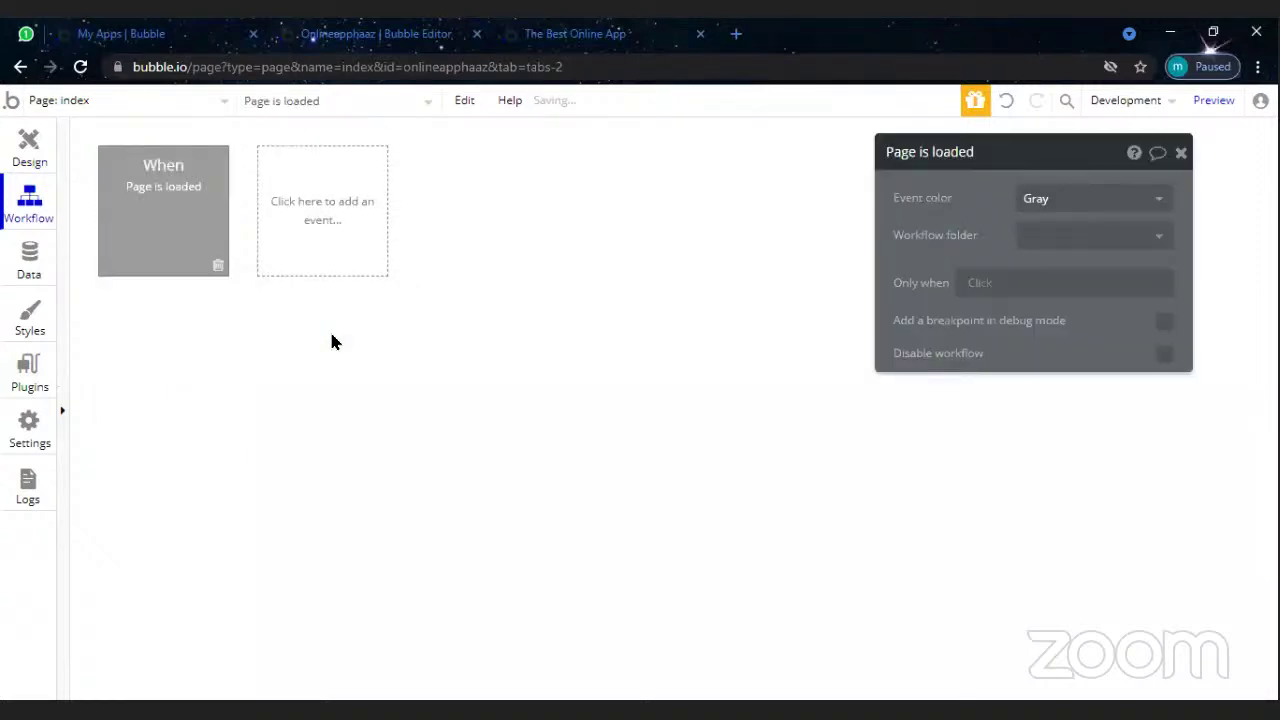
left_click(1129, 248)
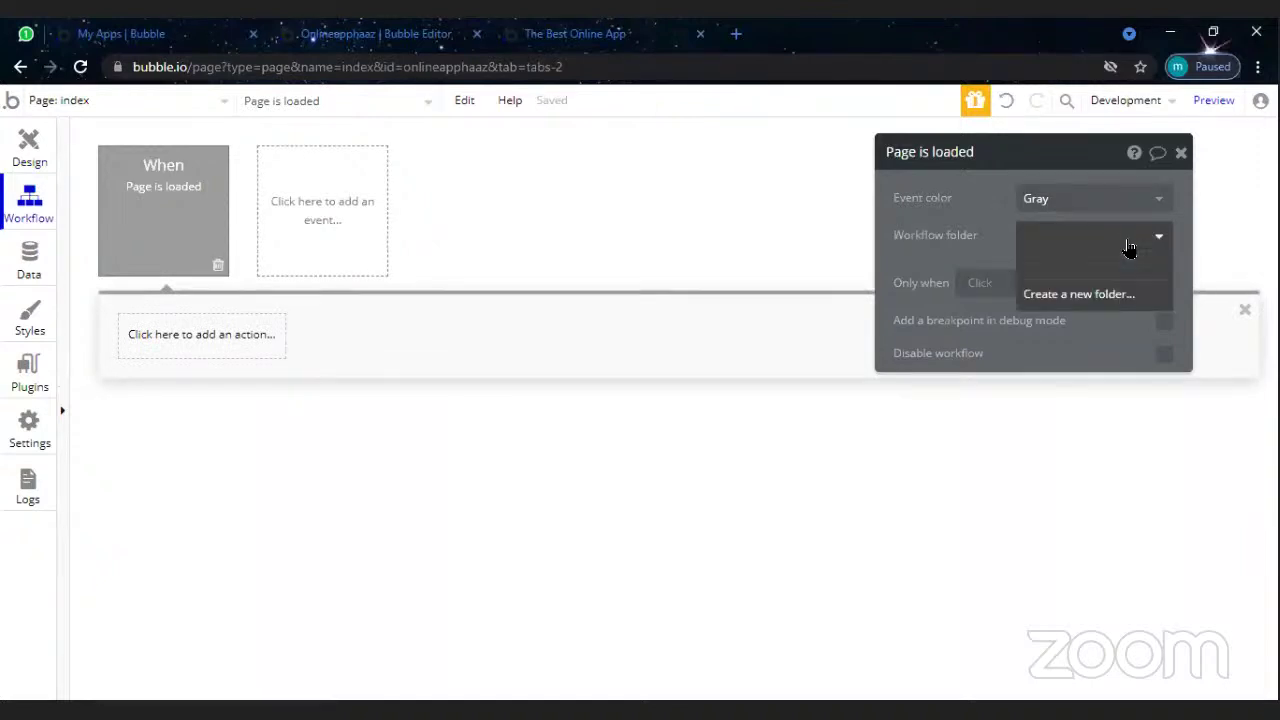
left_click(965, 263)
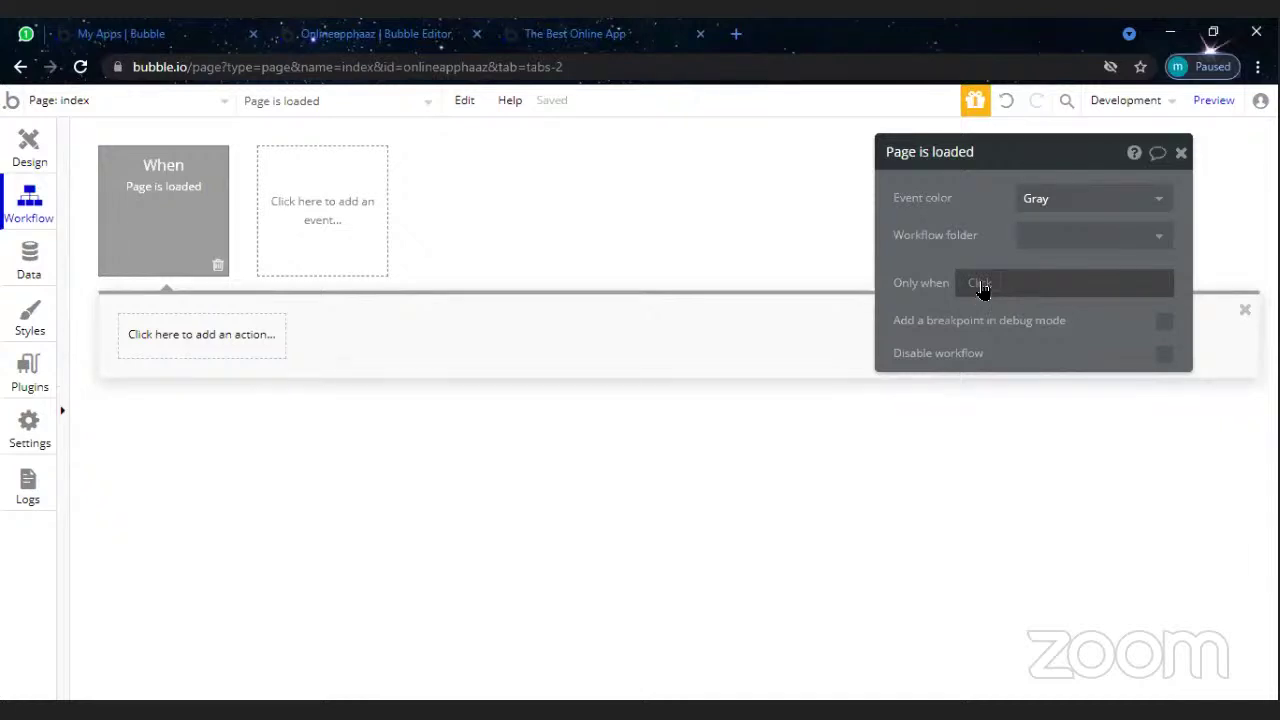
left_click(1086, 237)
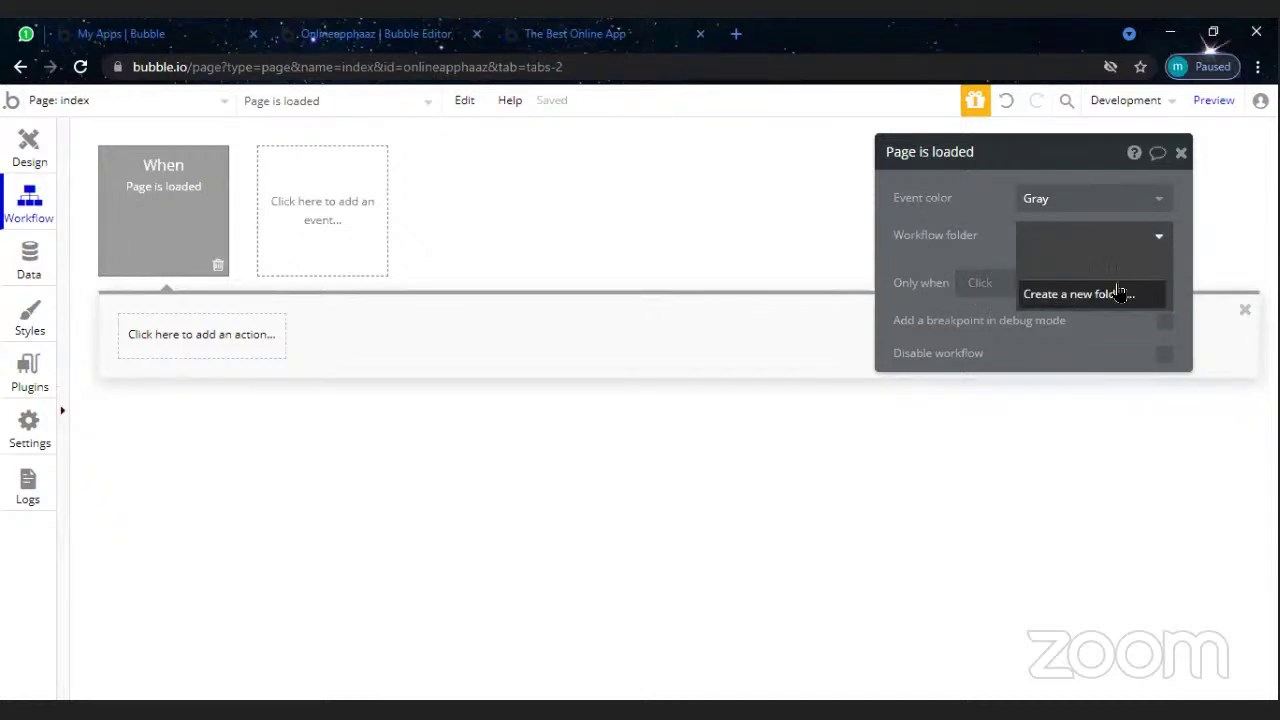
left_click(971, 295)
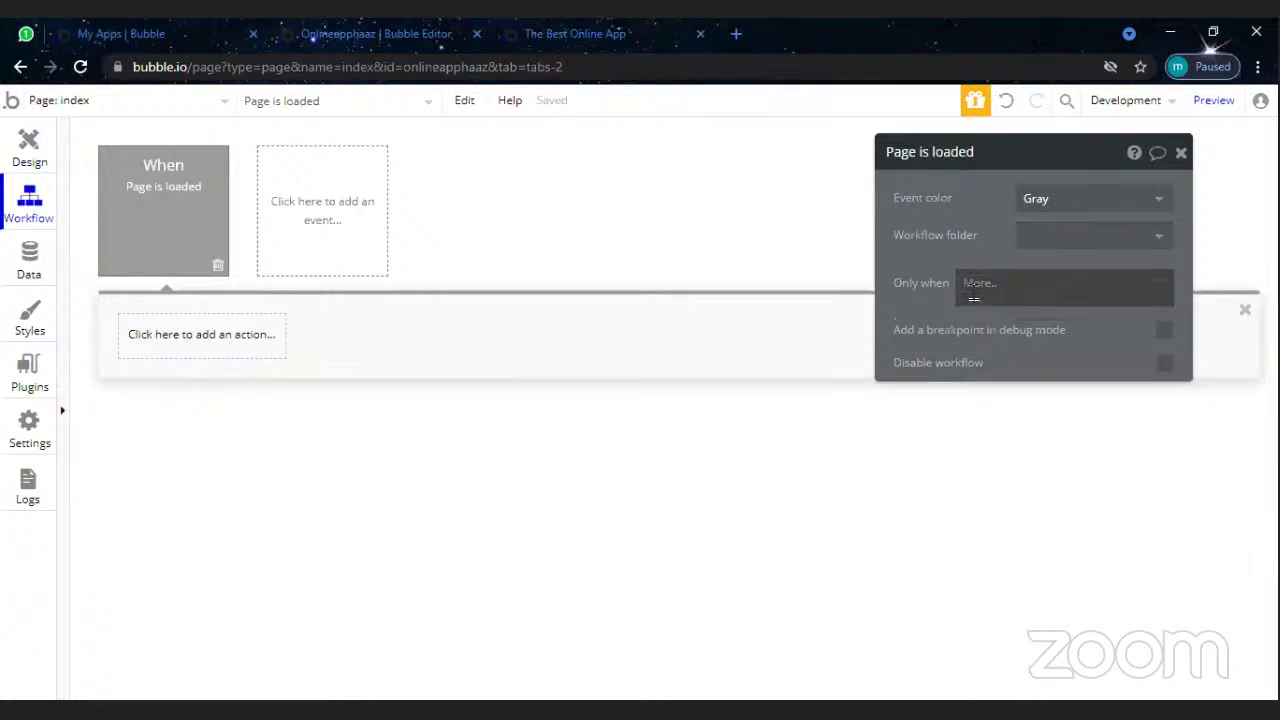
left_click(503, 540)
- Add a "Go to page" navigation action to the page-load event with seller as the destination
left_click(200, 334)
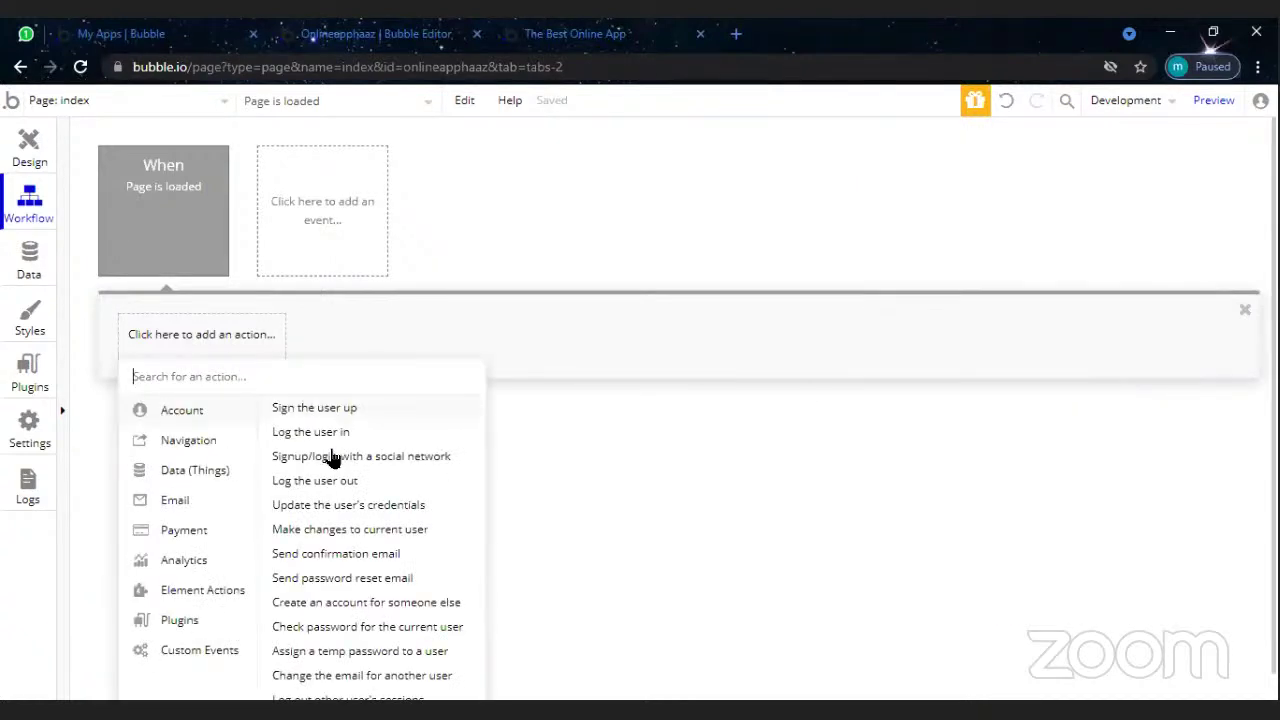
mouse_move(198, 452)
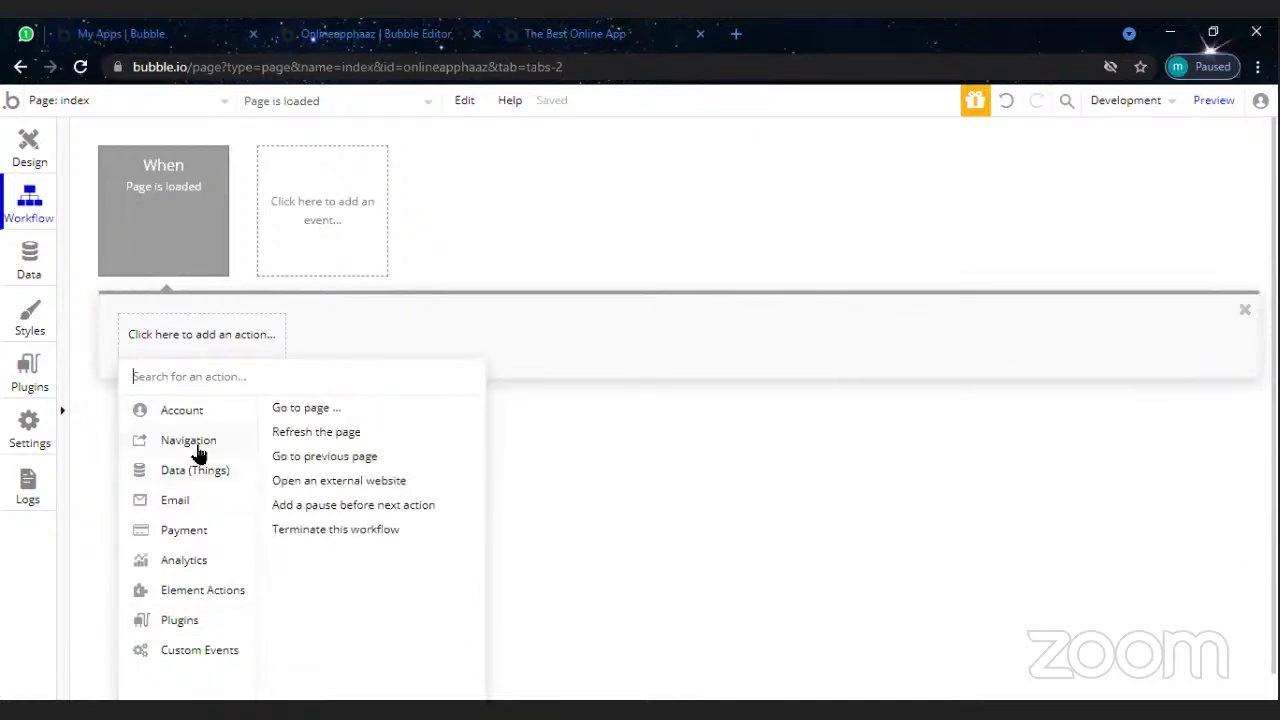
left_click(380, 412)
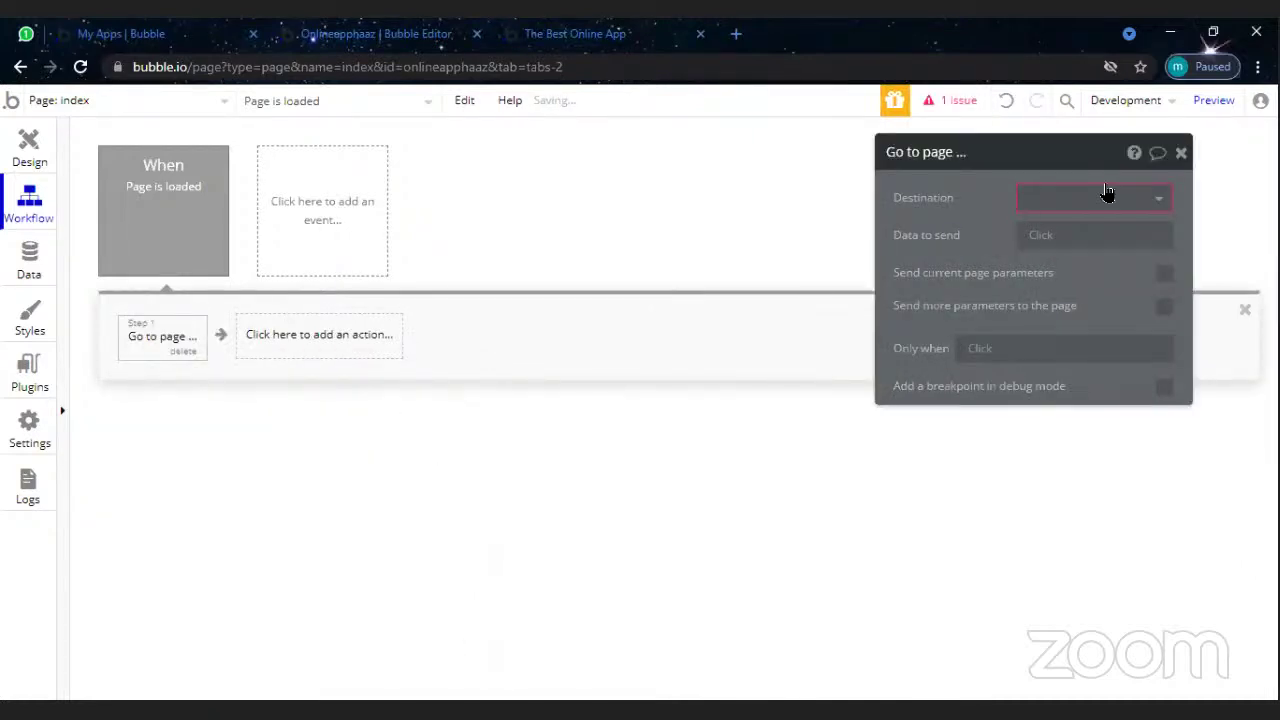
left_click(1140, 200)
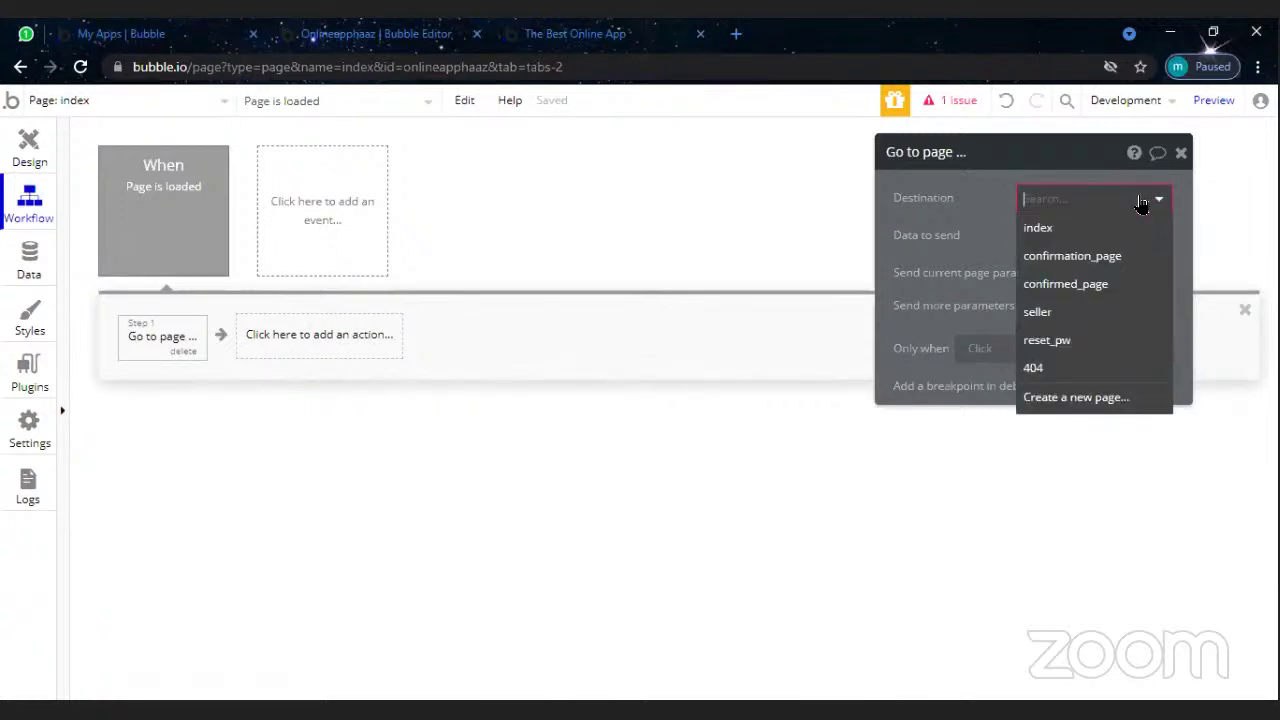
left_click(1088, 311)
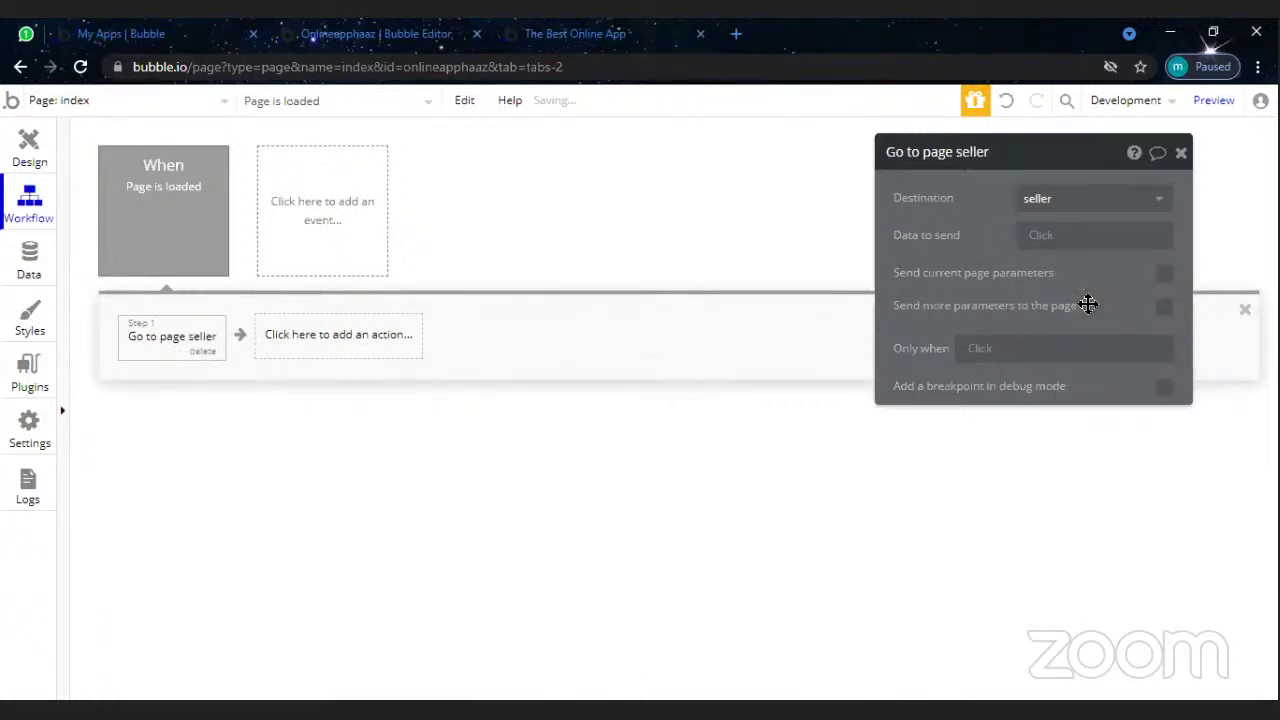
- Start the "Only when" condition of the seller page navigation with Current User's Seller
left_click(980, 352)
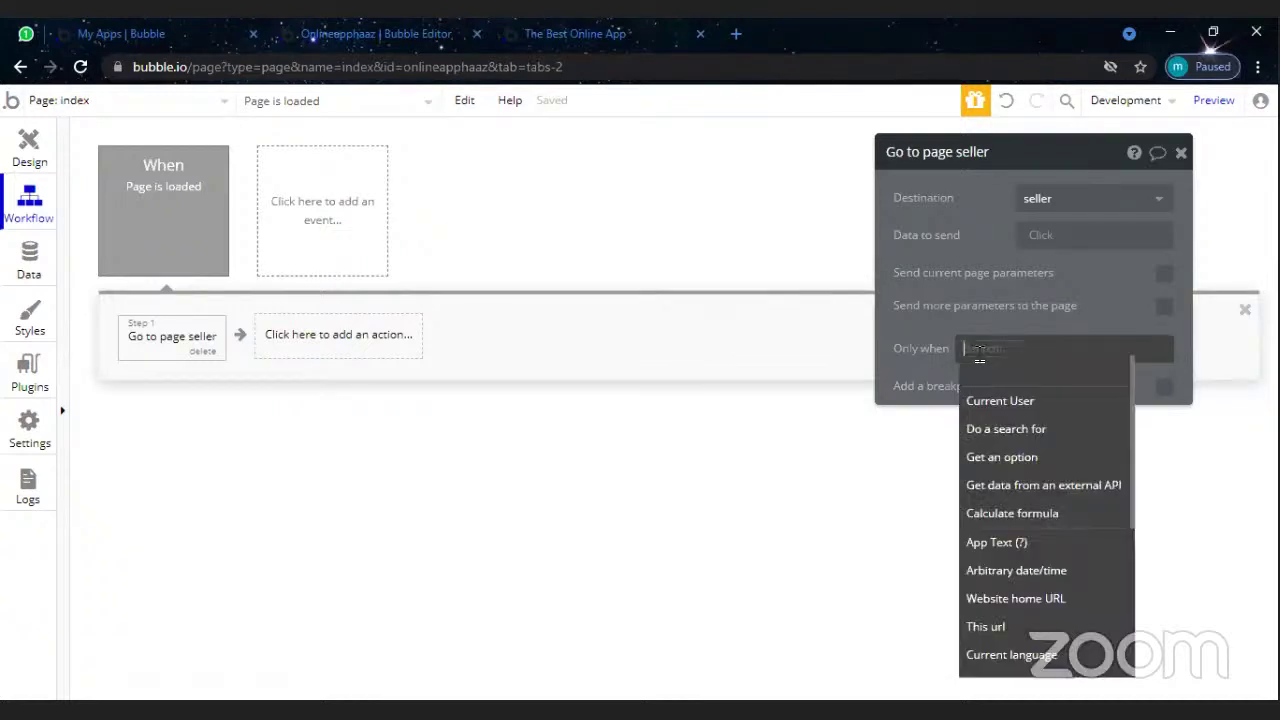
left_click(1030, 399)
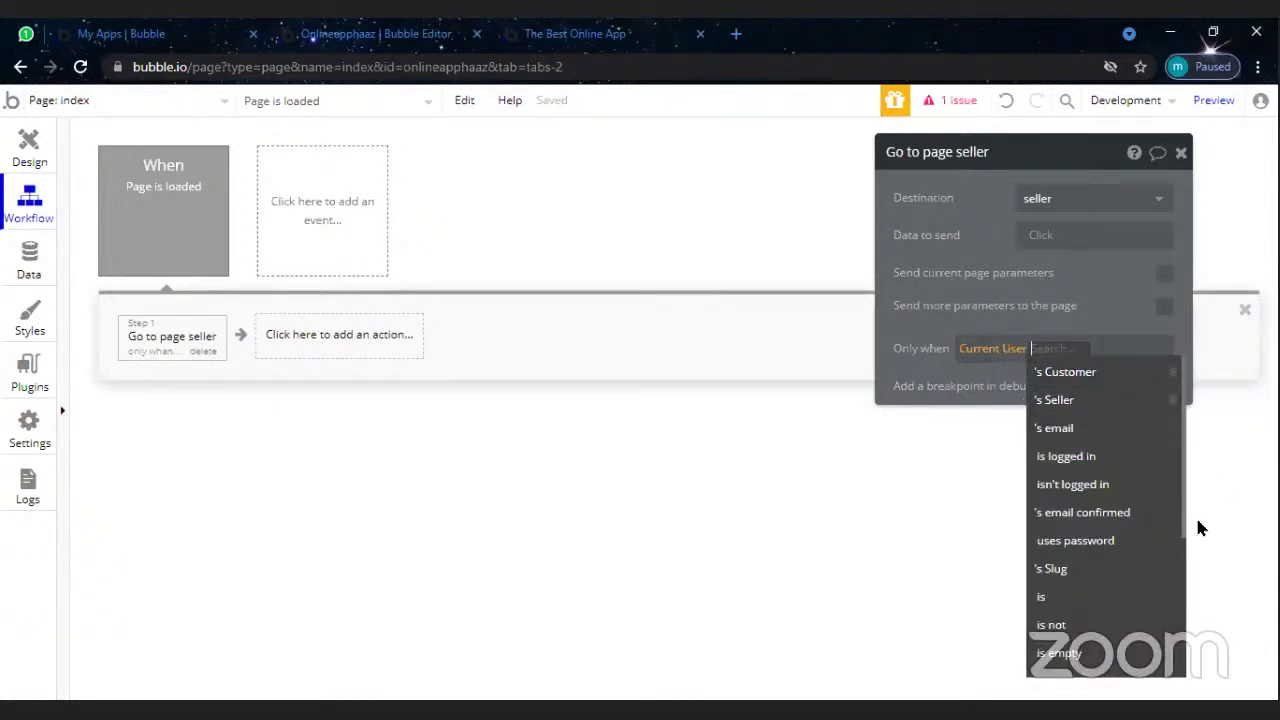
left_click(1100, 399)
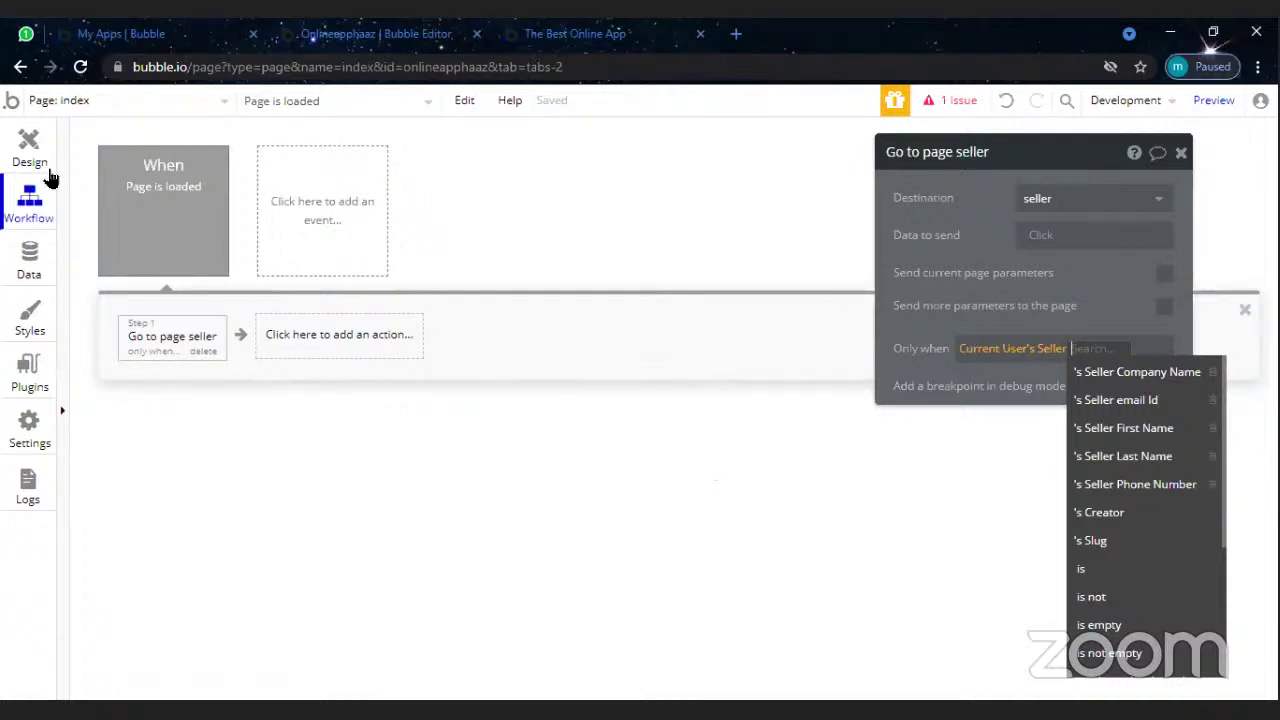
- Open the application's database data to check the stored user records
left_click(80, 100)
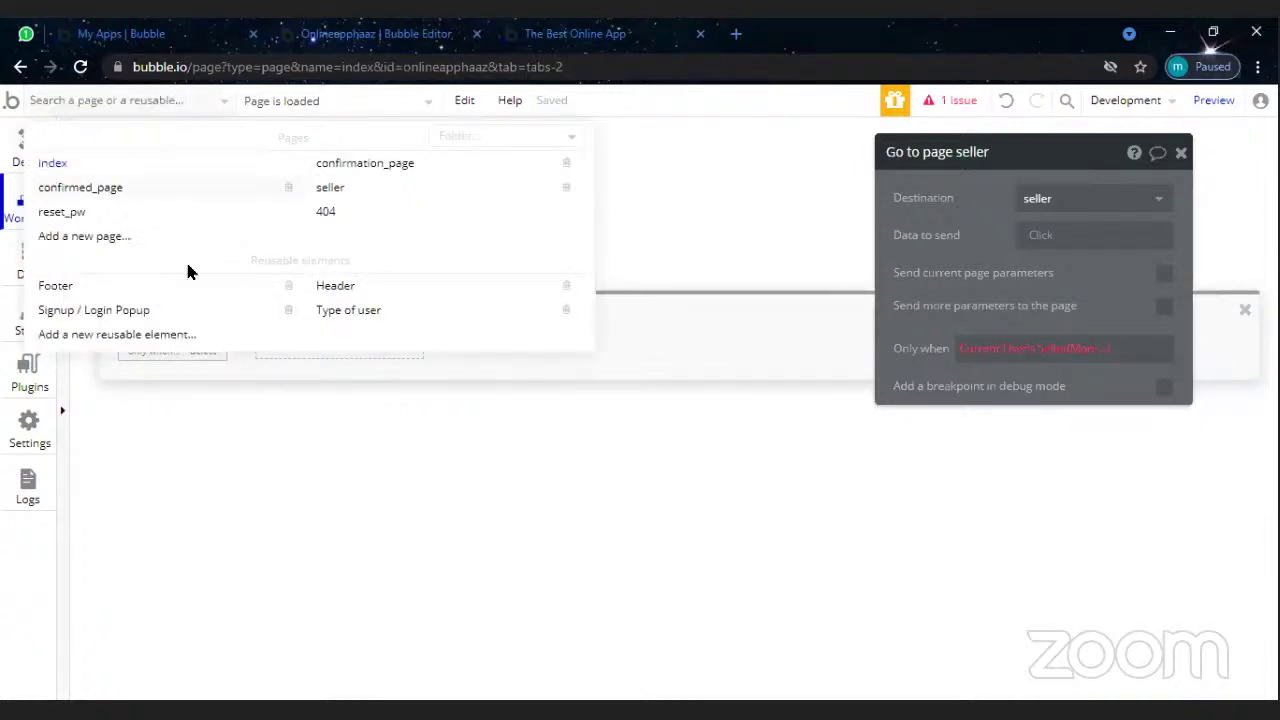
mouse_move(157, 313)
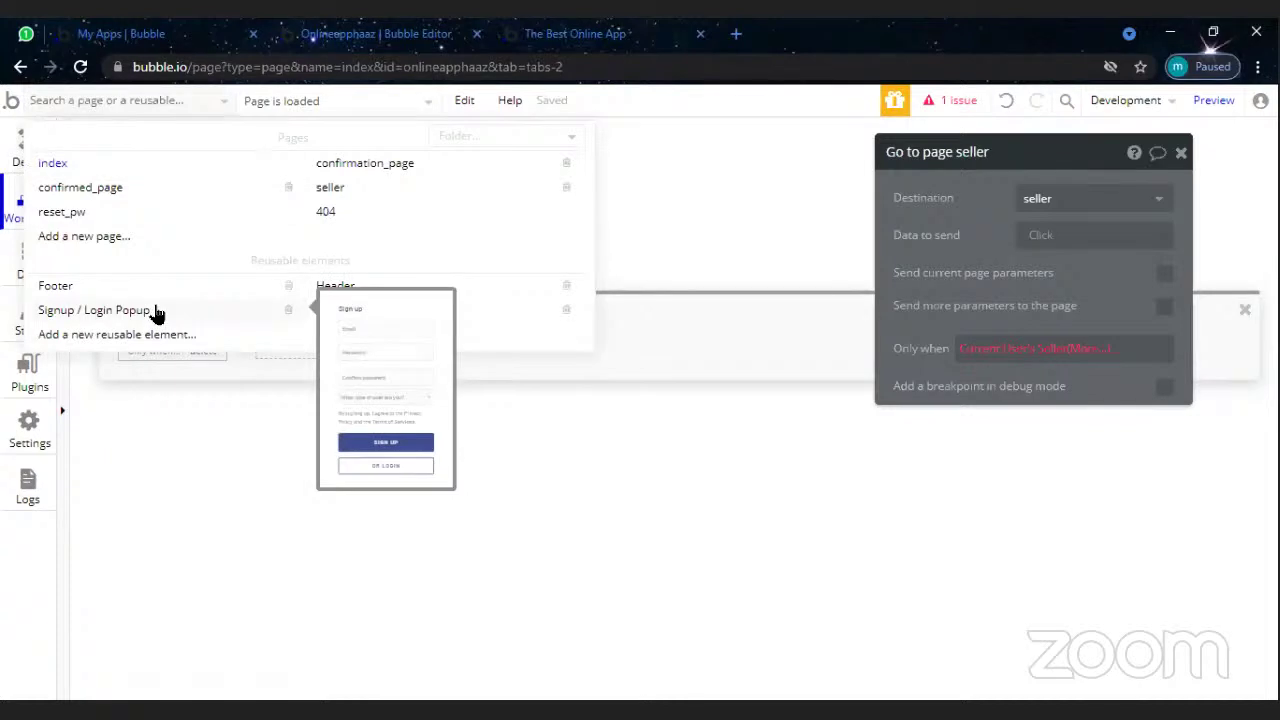
left_click(147, 399)
left_click(28, 270)
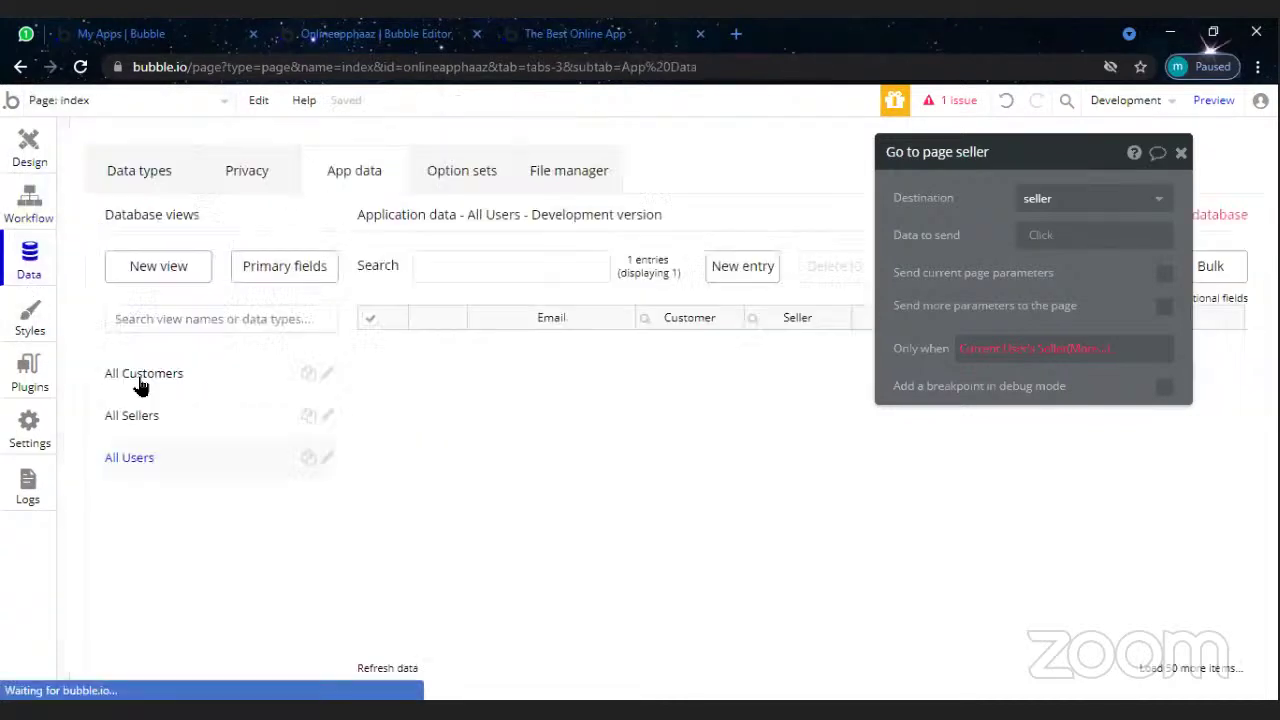
- Review the fields defined for the Seller and User data types in the database
left_click(143, 172)
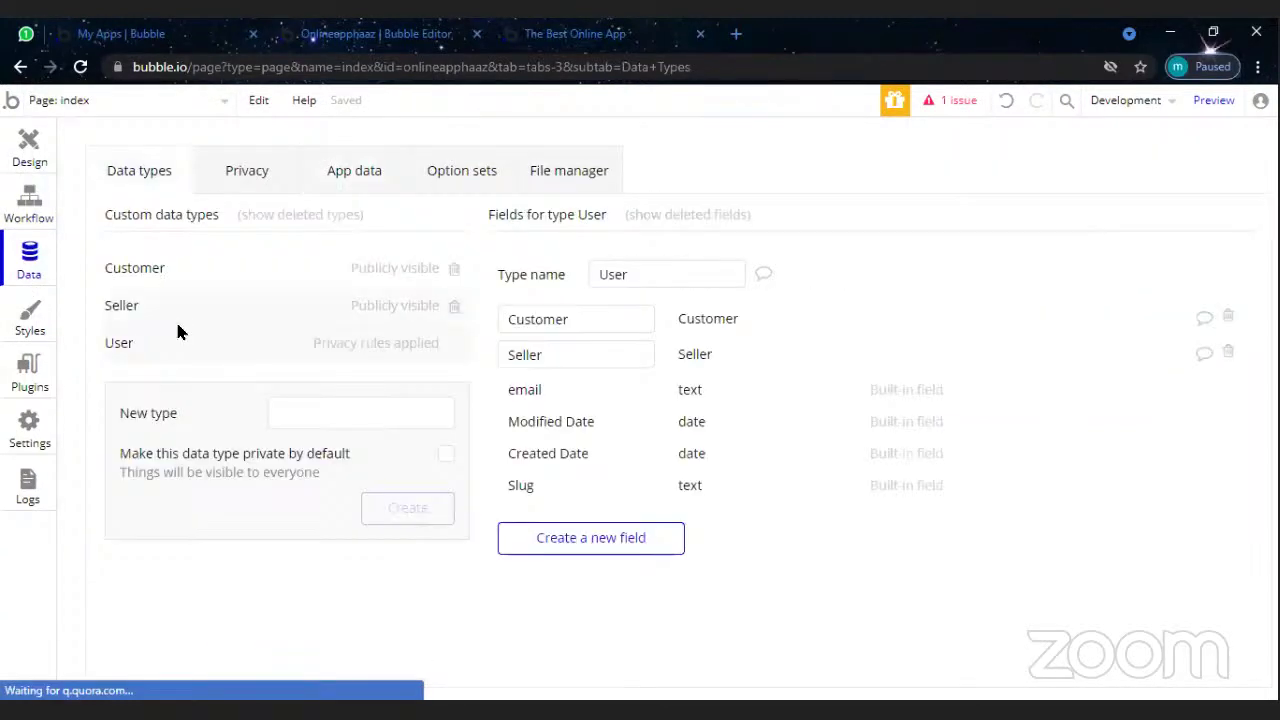
left_click(249, 318)
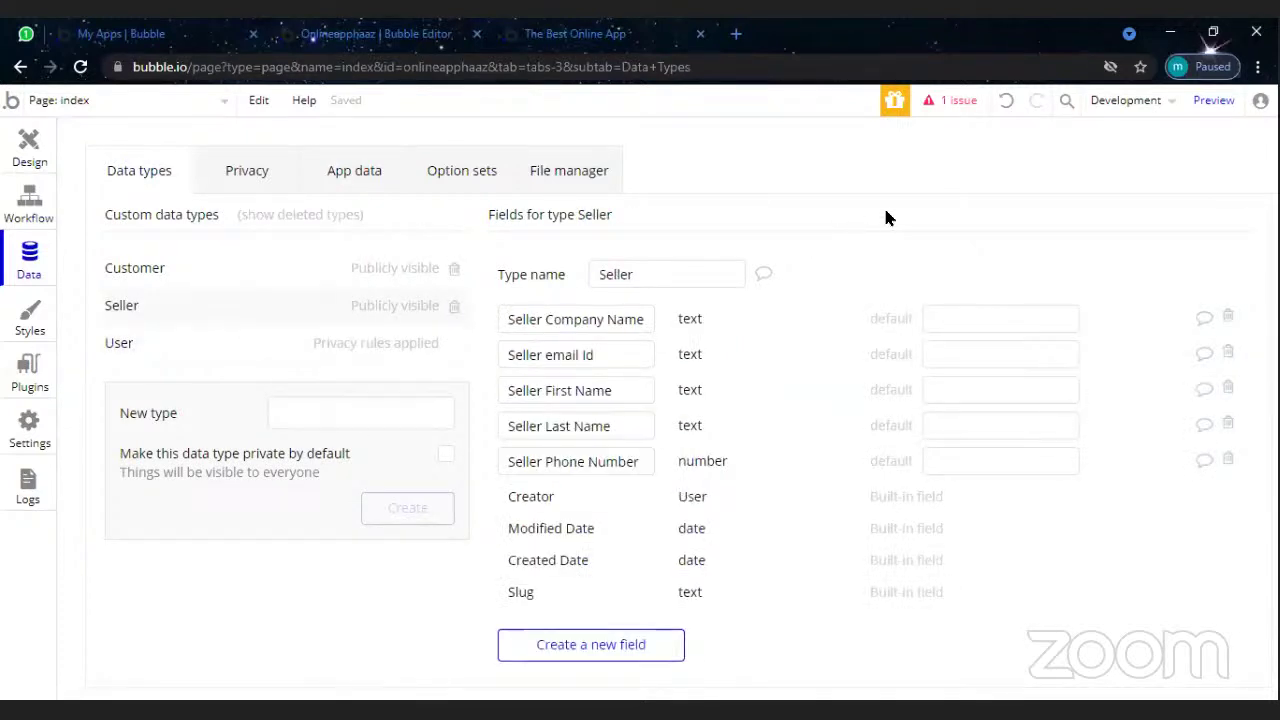
left_click(237, 350)
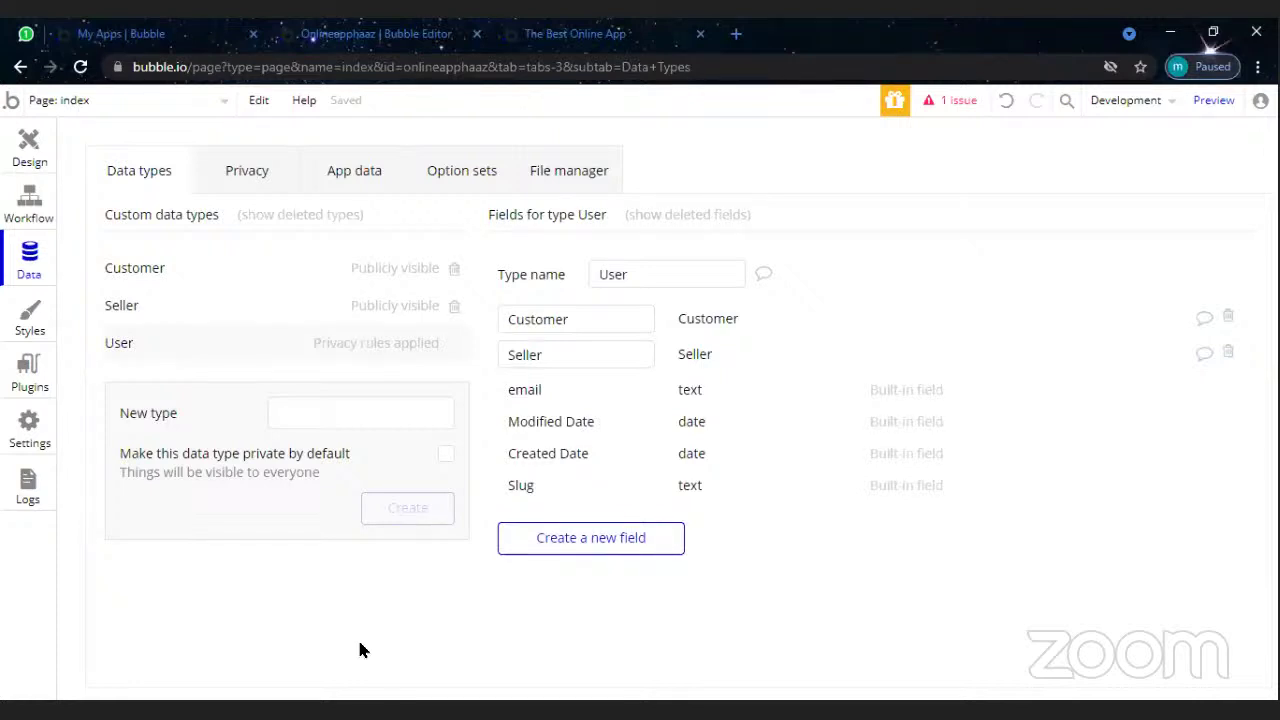
left_click(250, 316)
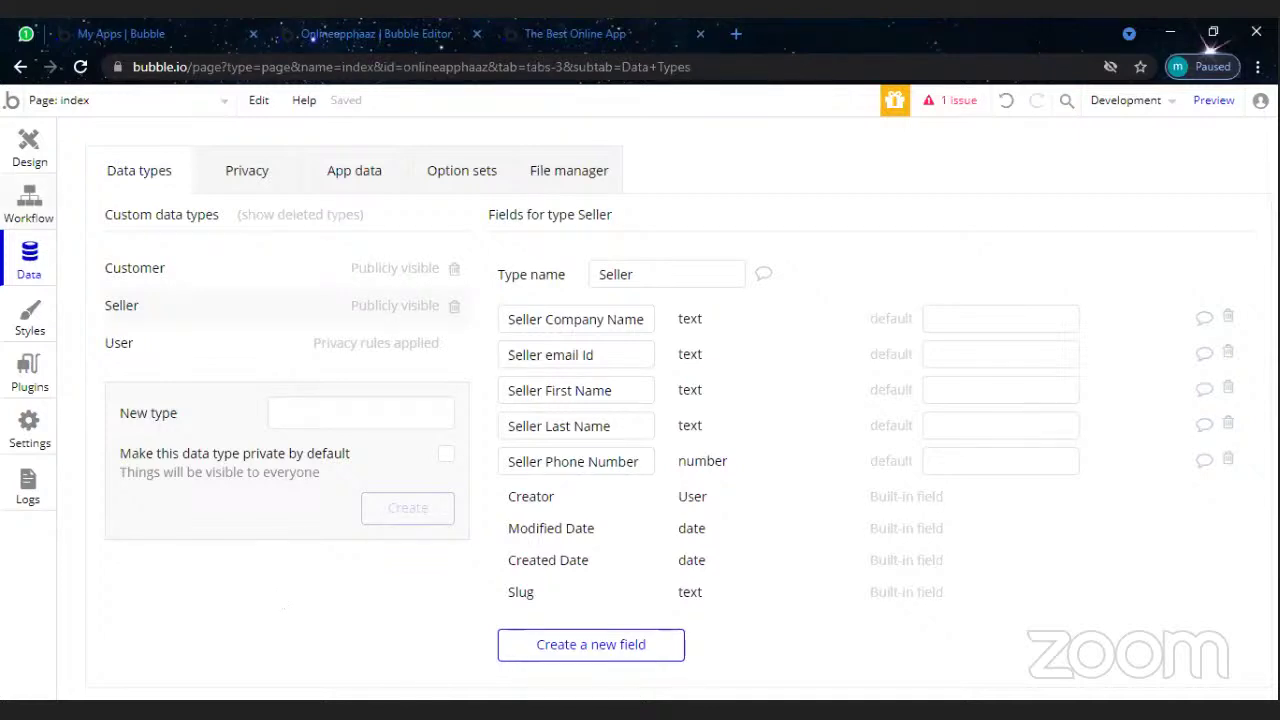
- Return to the workflow and change the seller navigation's "Only when" condition to start with Current User is
left_click(30, 212)
left_click(190, 345)
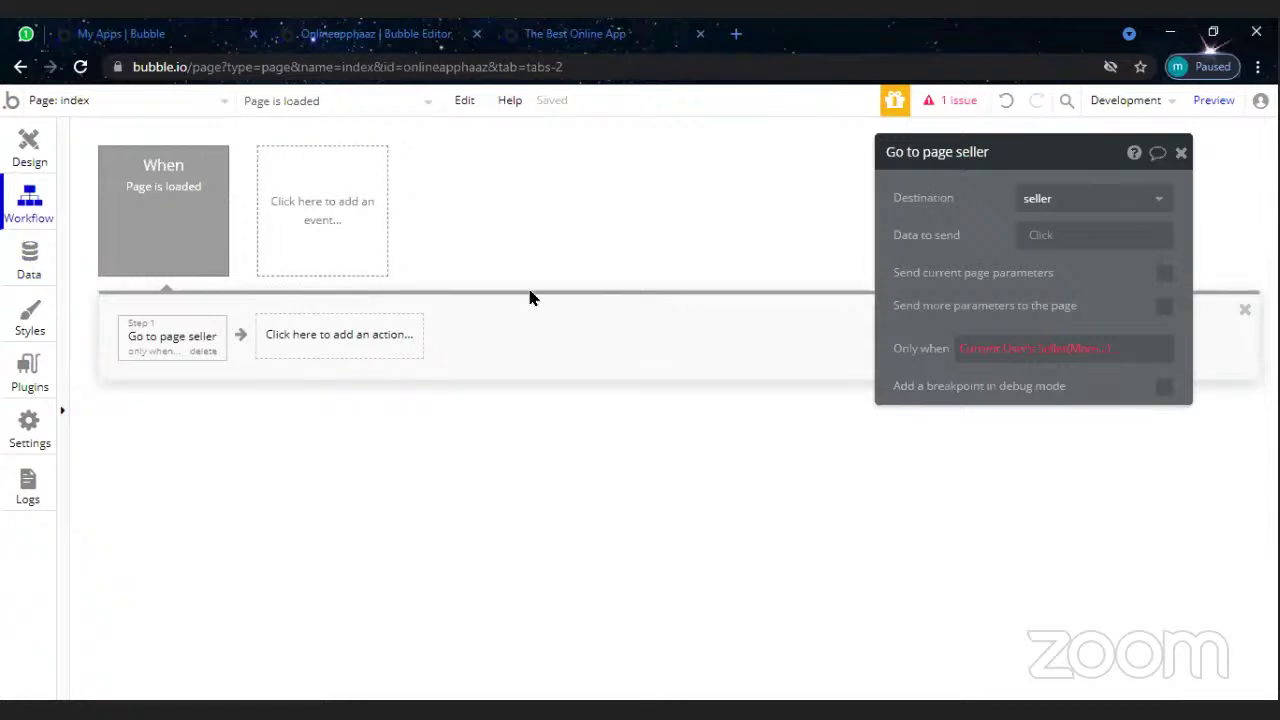
left_click(1082, 350)
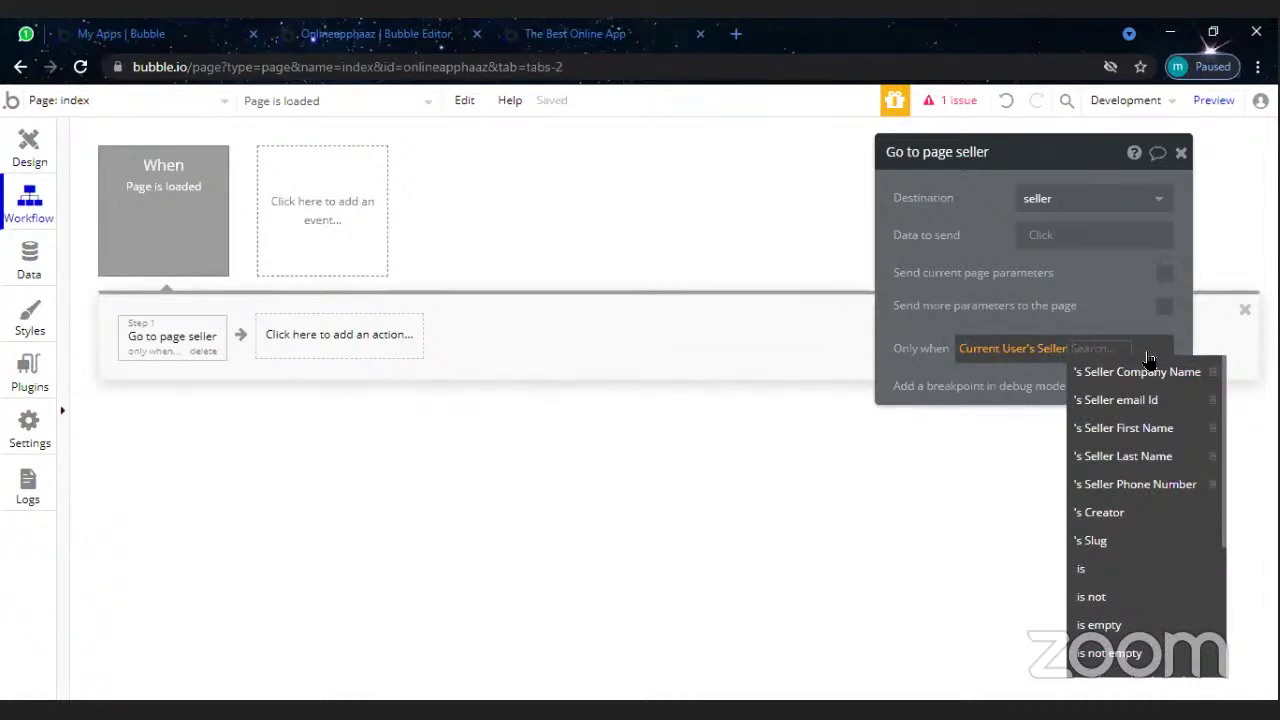
key("BackSpace")
left_click(1068, 352)
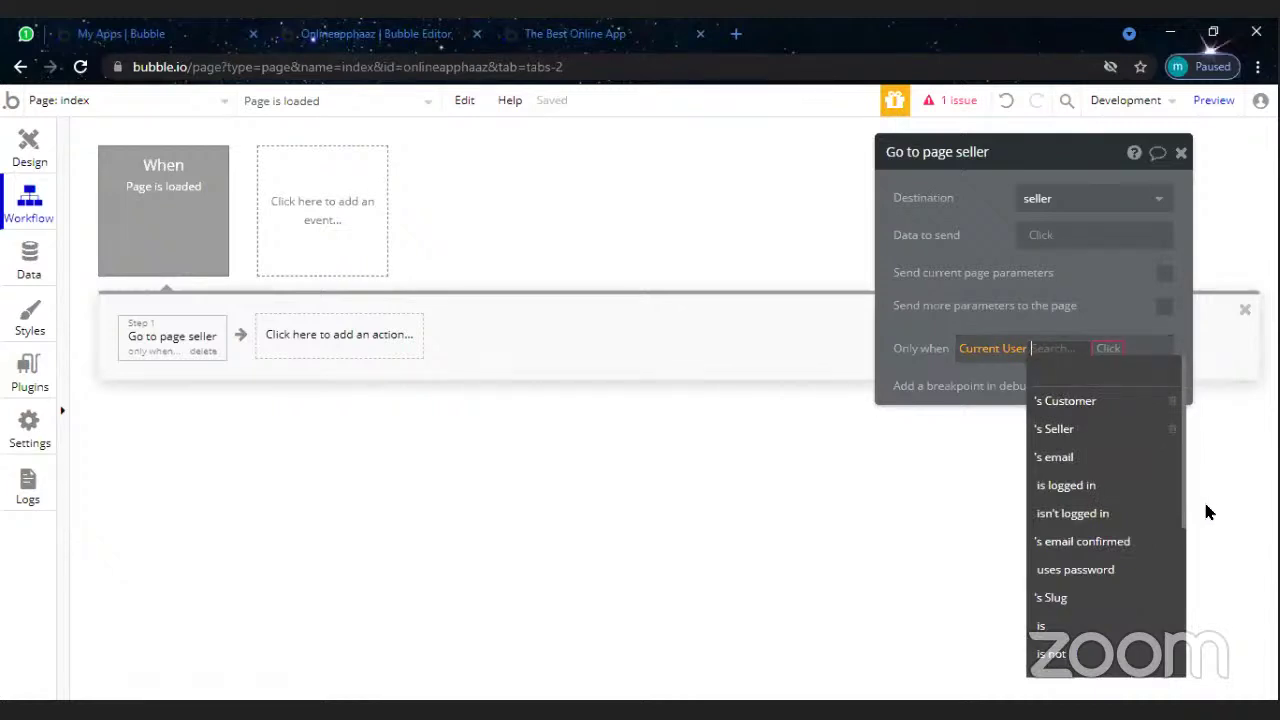
left_click_drag(1186, 505, 1190, 597)
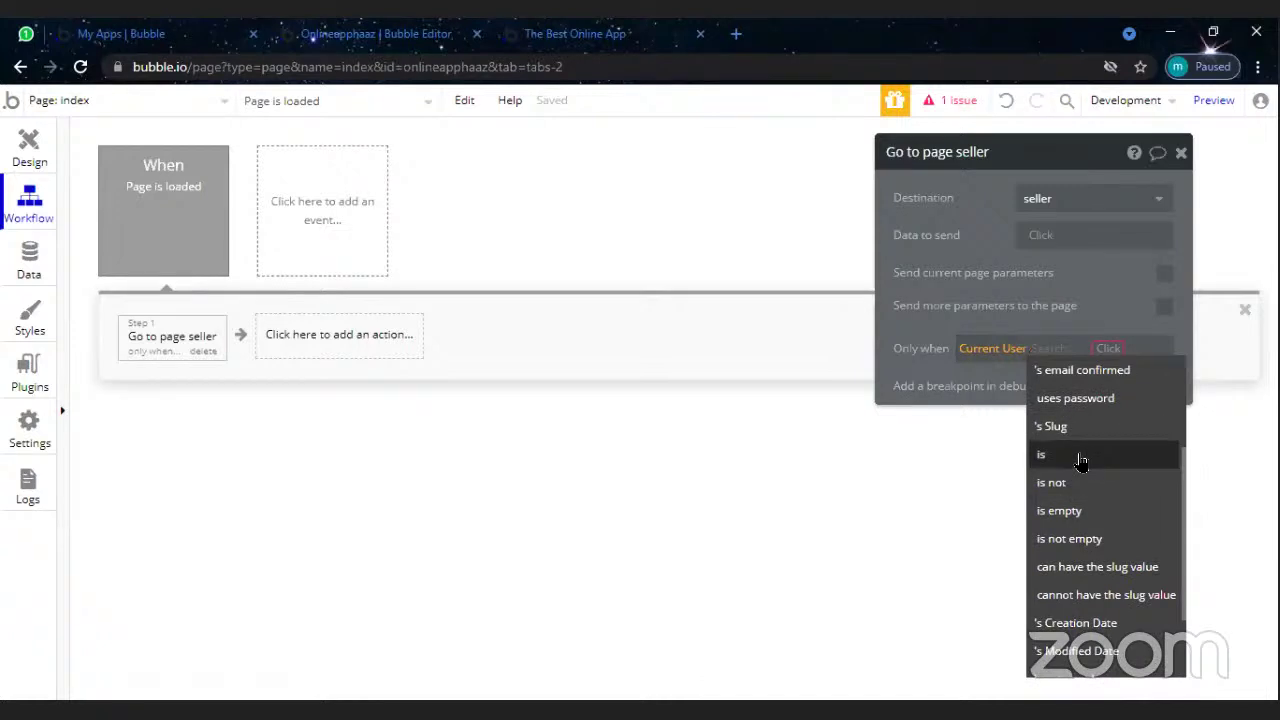
left_click(1081, 459)
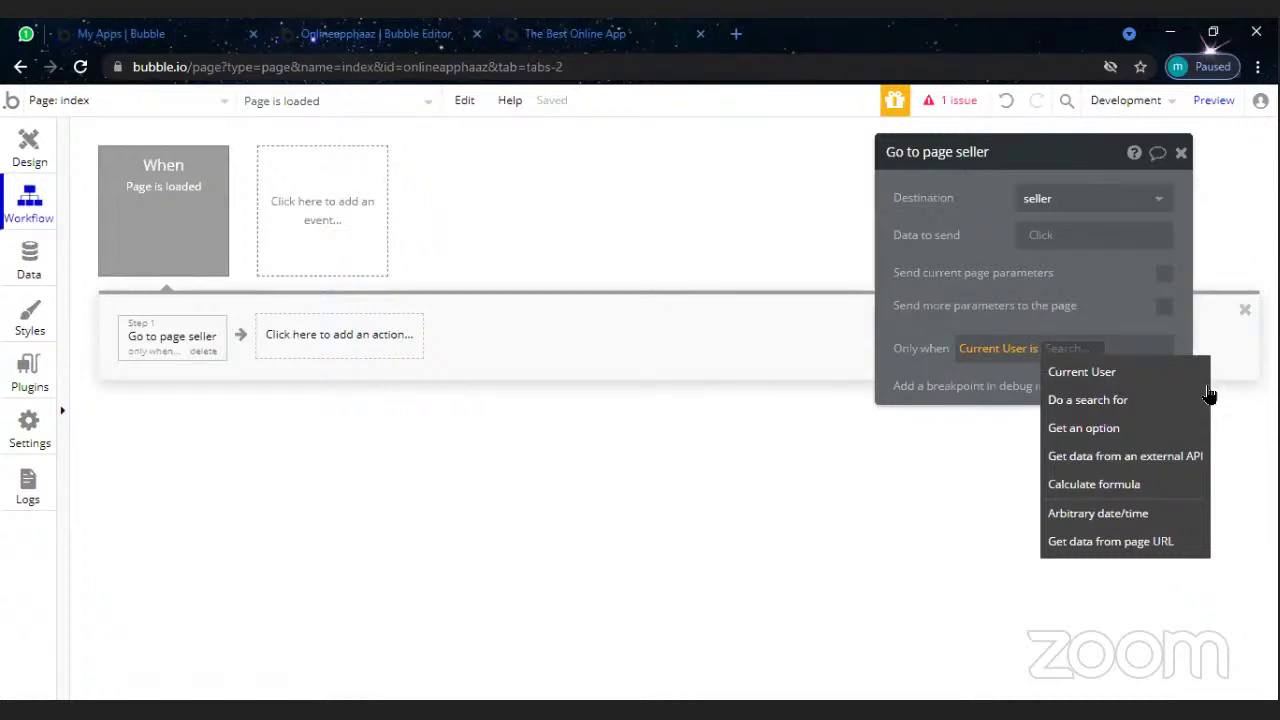
- Compare the current user in the condition with a Do a search for expression of type Seller
left_click(1158, 408)
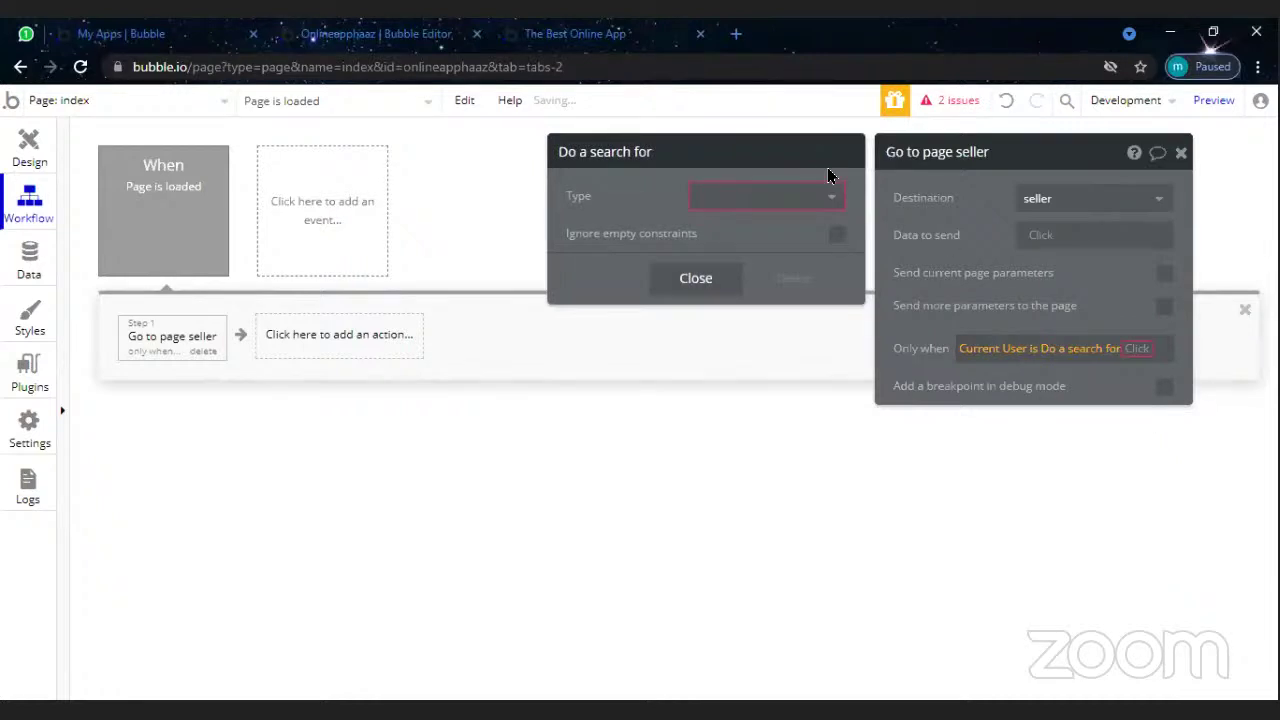
left_click(815, 206)
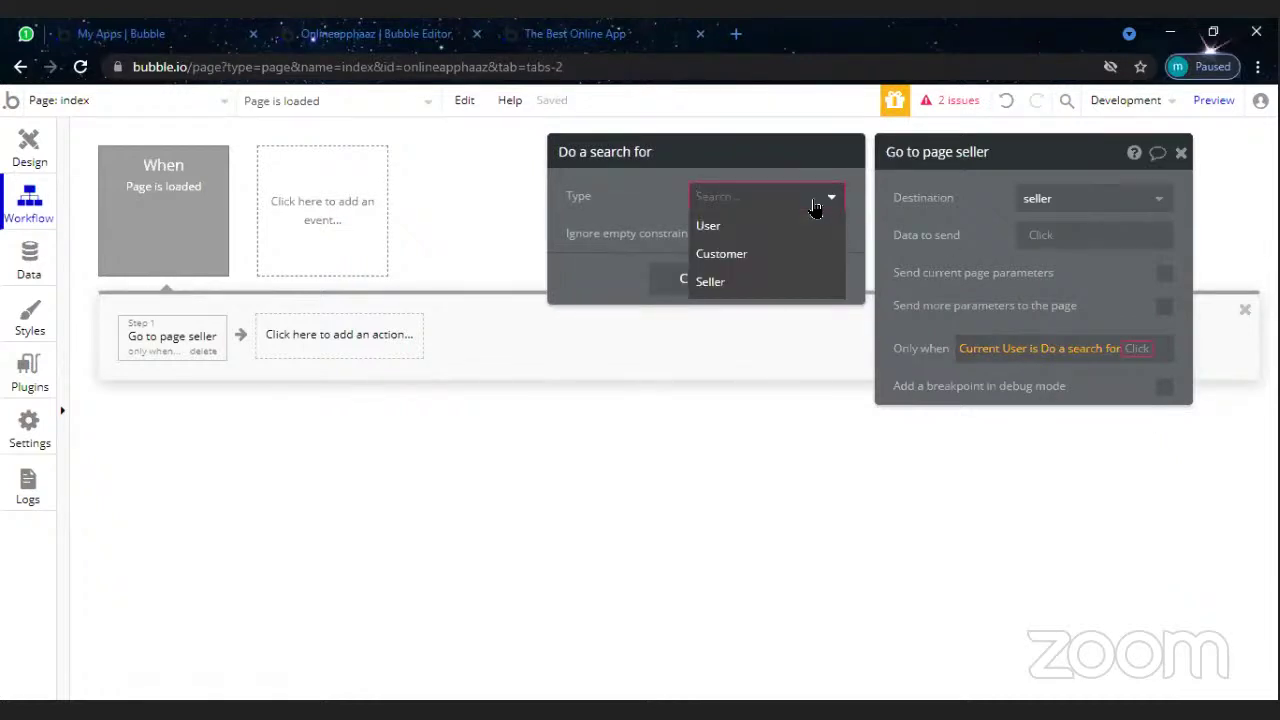
left_click(764, 281)
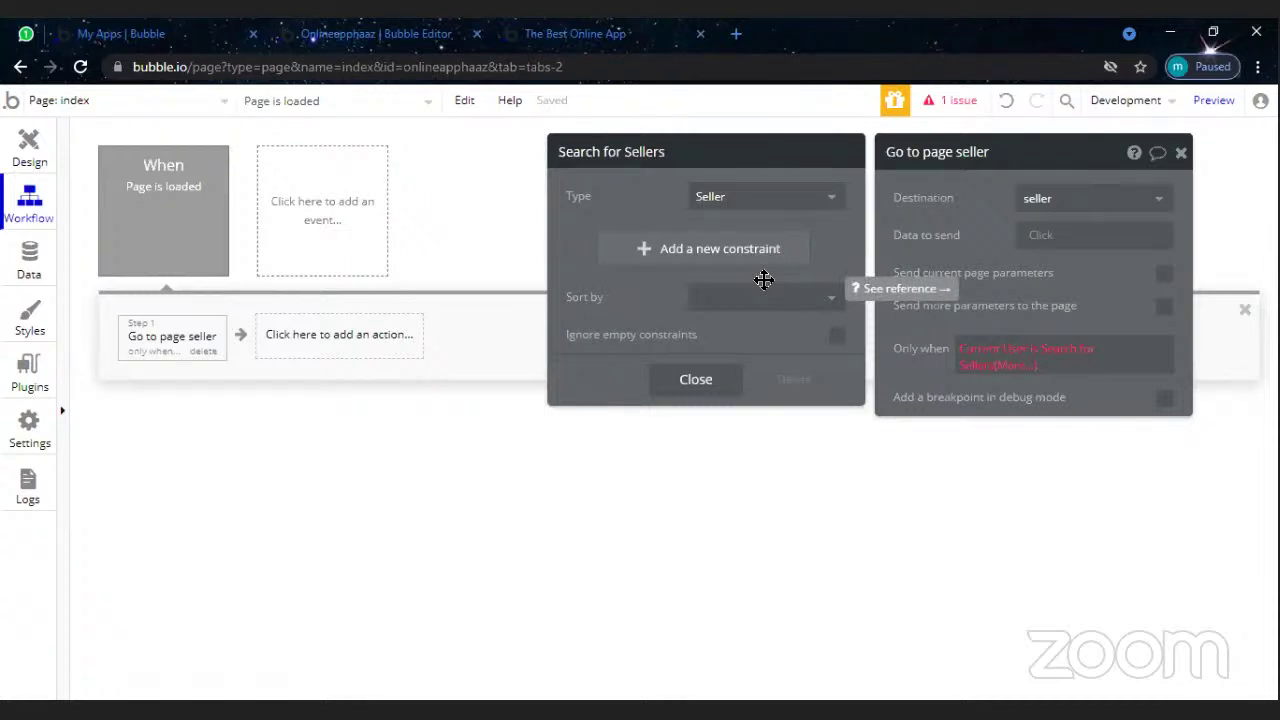
- Extend the Search for Sellers expression in the condition with the :converted to list operator
left_click(1020, 368)
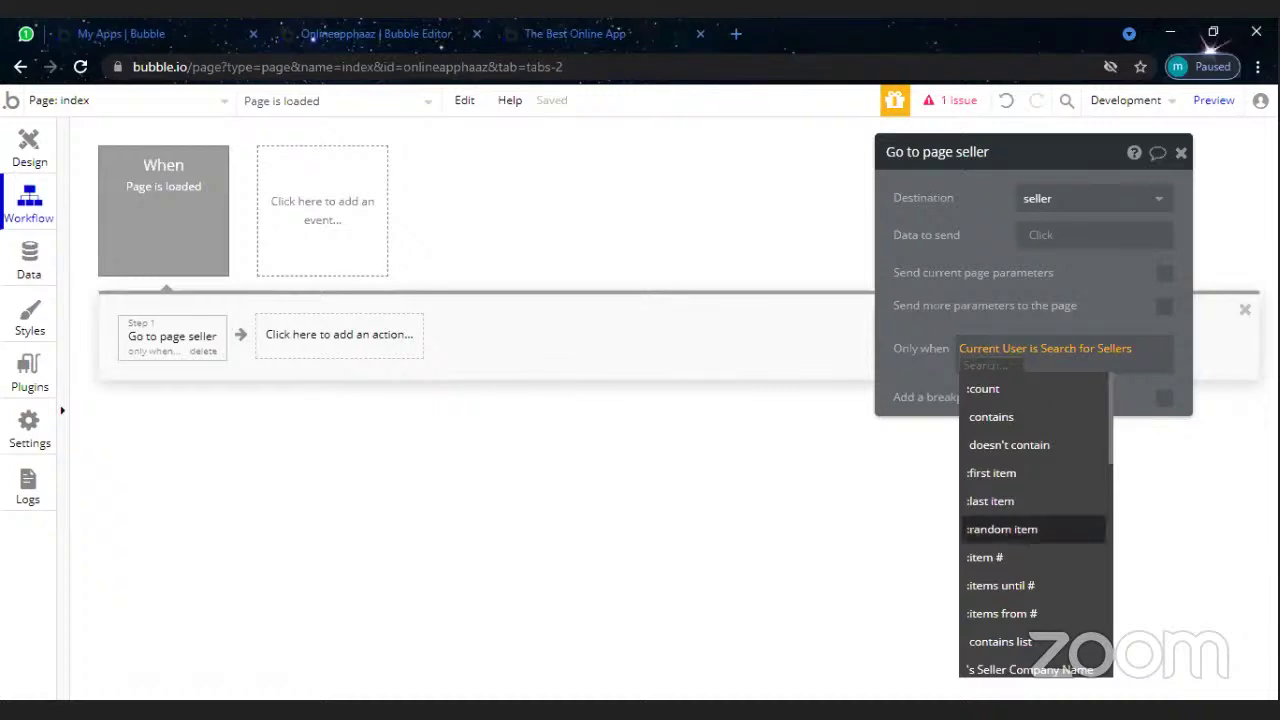
left_click(1140, 410)
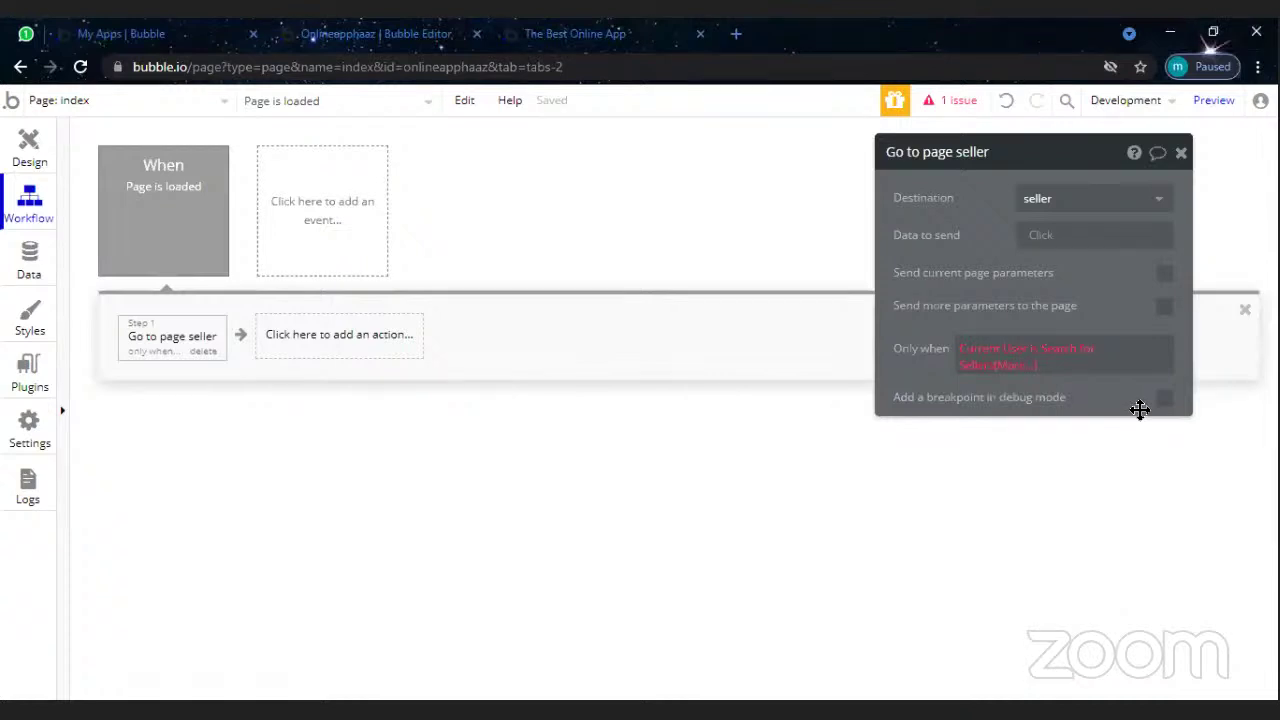
left_click(1017, 372)
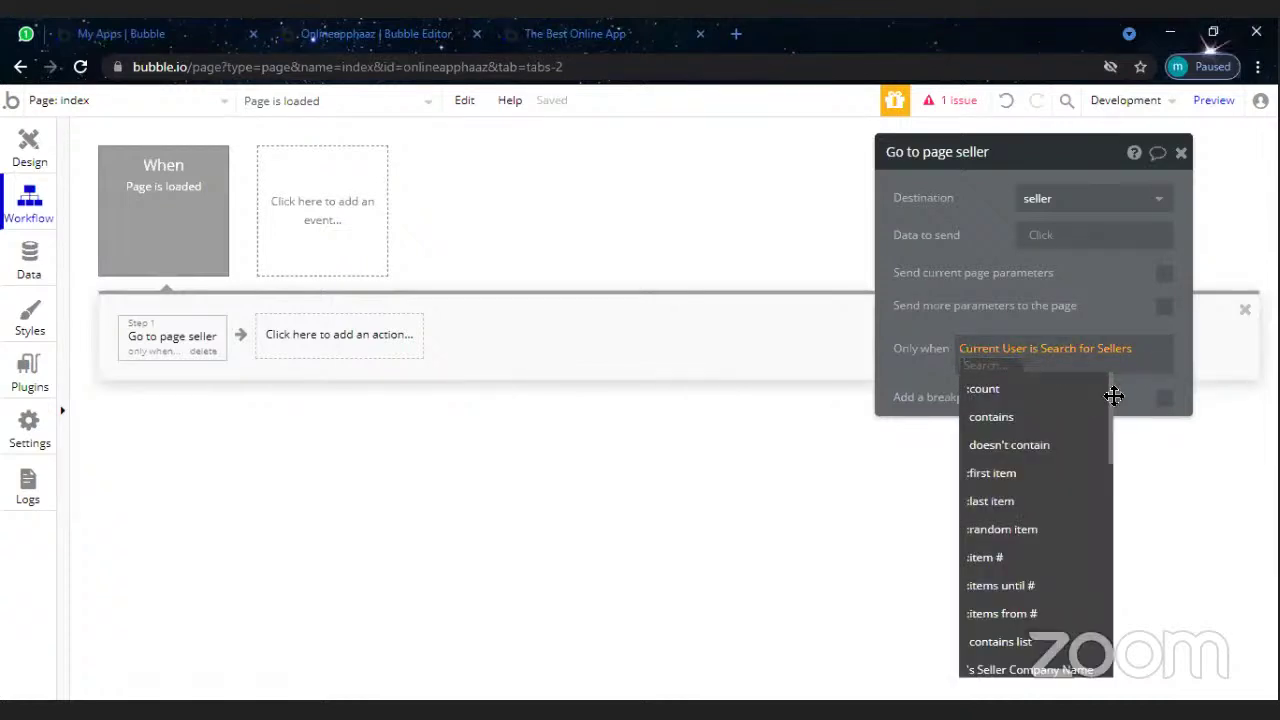
scroll(1110, 405, "down", 1)
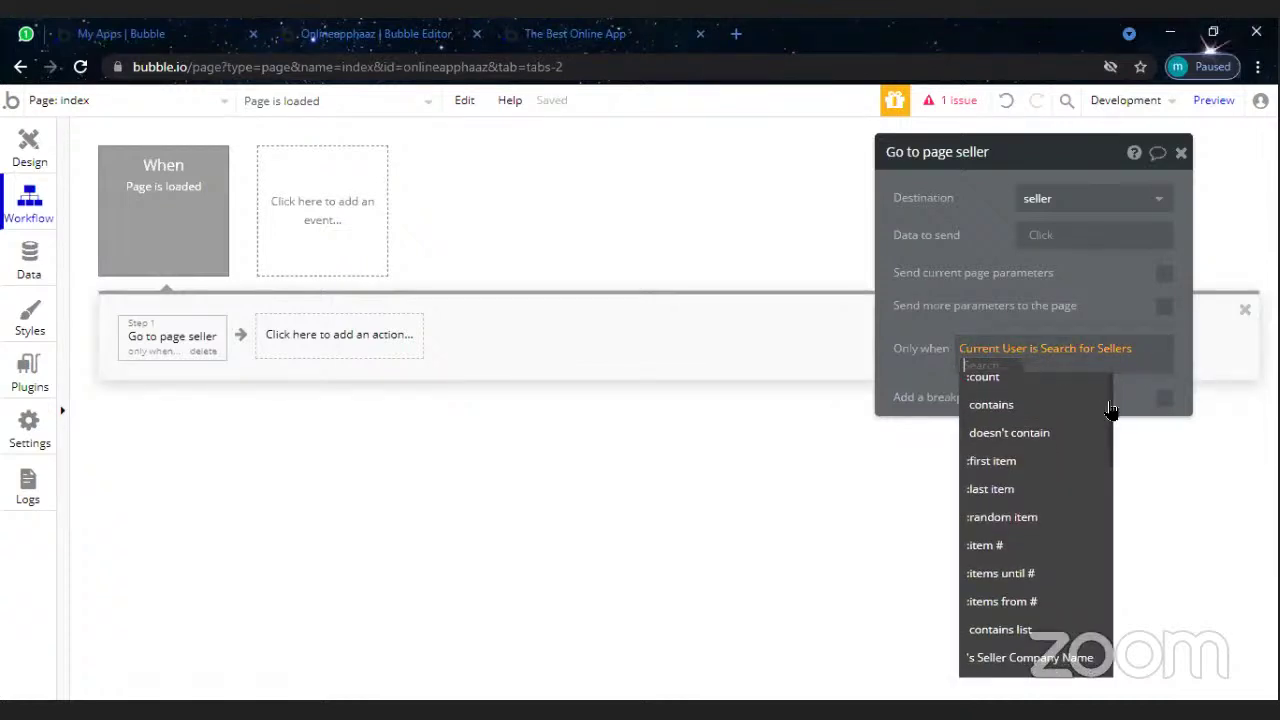
scroll(1112, 415, "down", 2)
left_click_drag(1112, 425, 1128, 543)
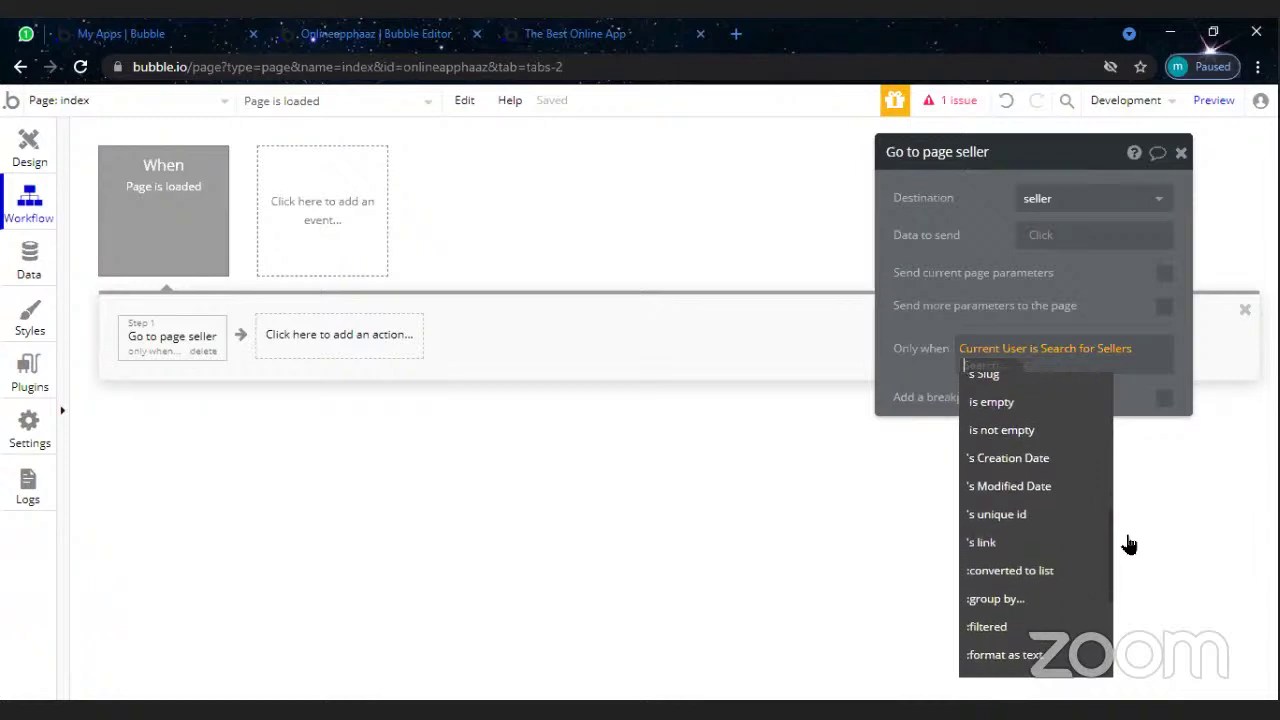
left_click(1049, 571)
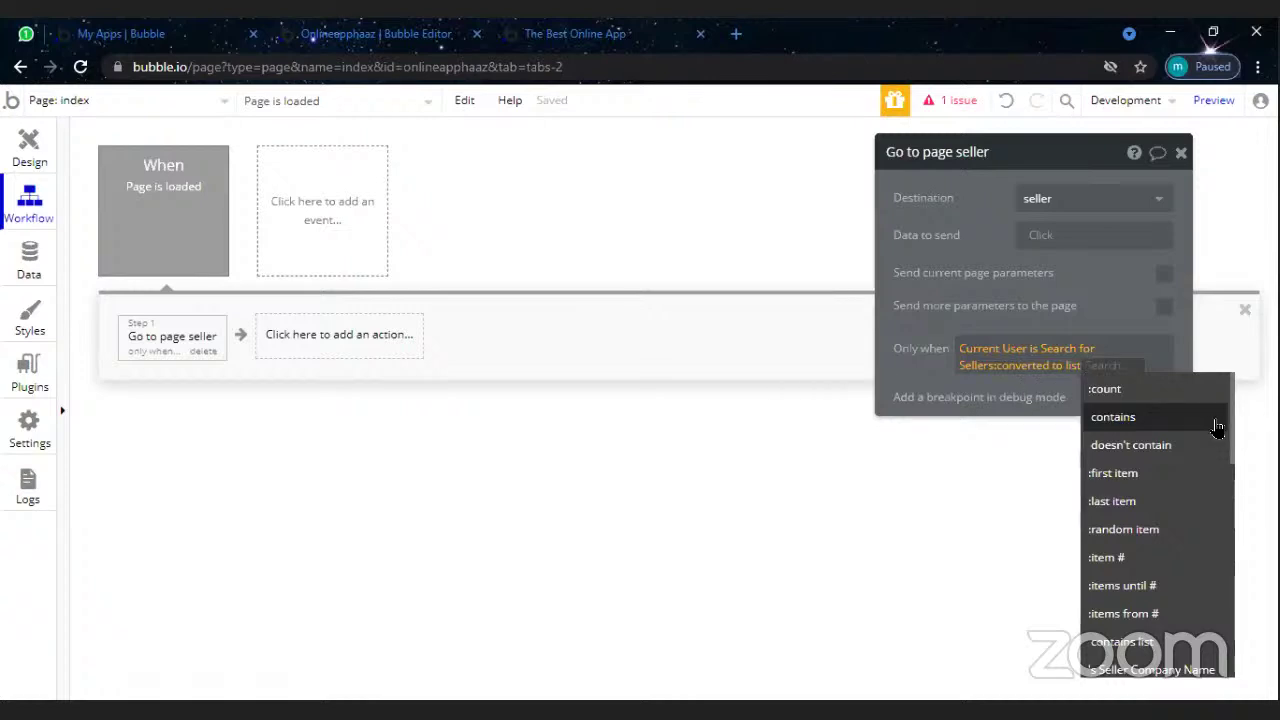
- Append the :first item operator to the converted list of sellers in the "Only when" condition
left_click(1033, 396)
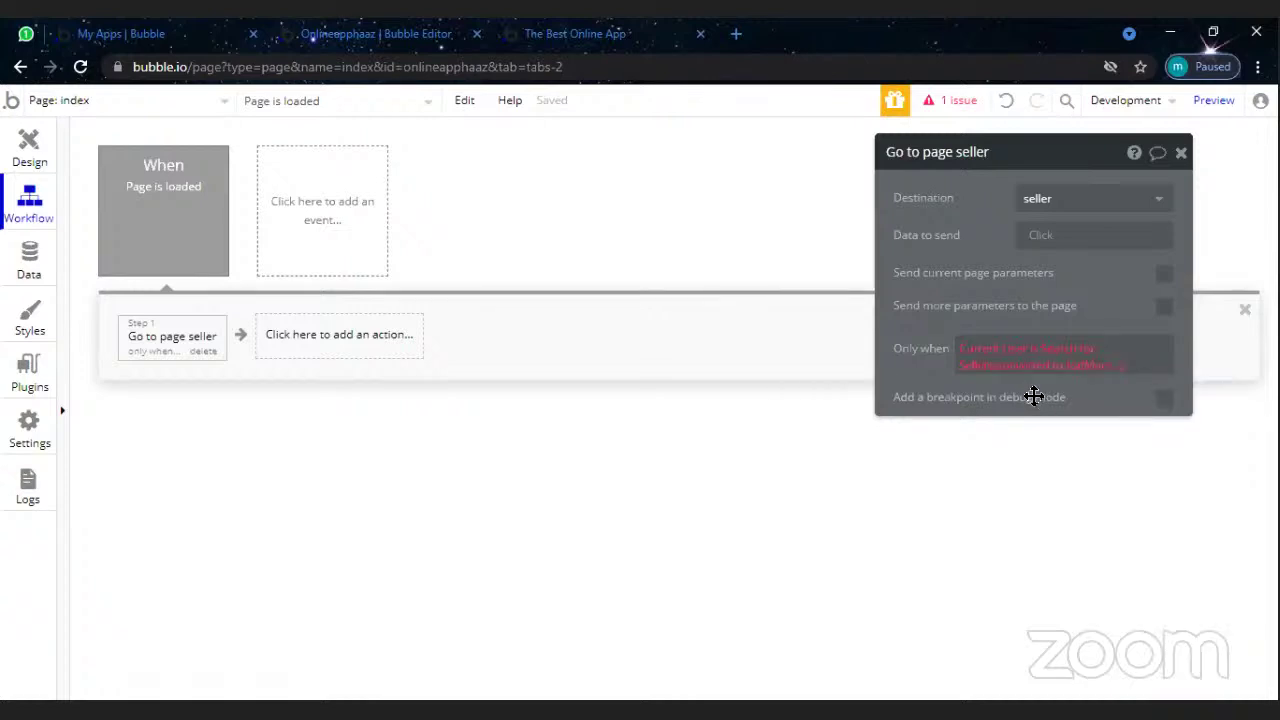
left_click(1113, 368)
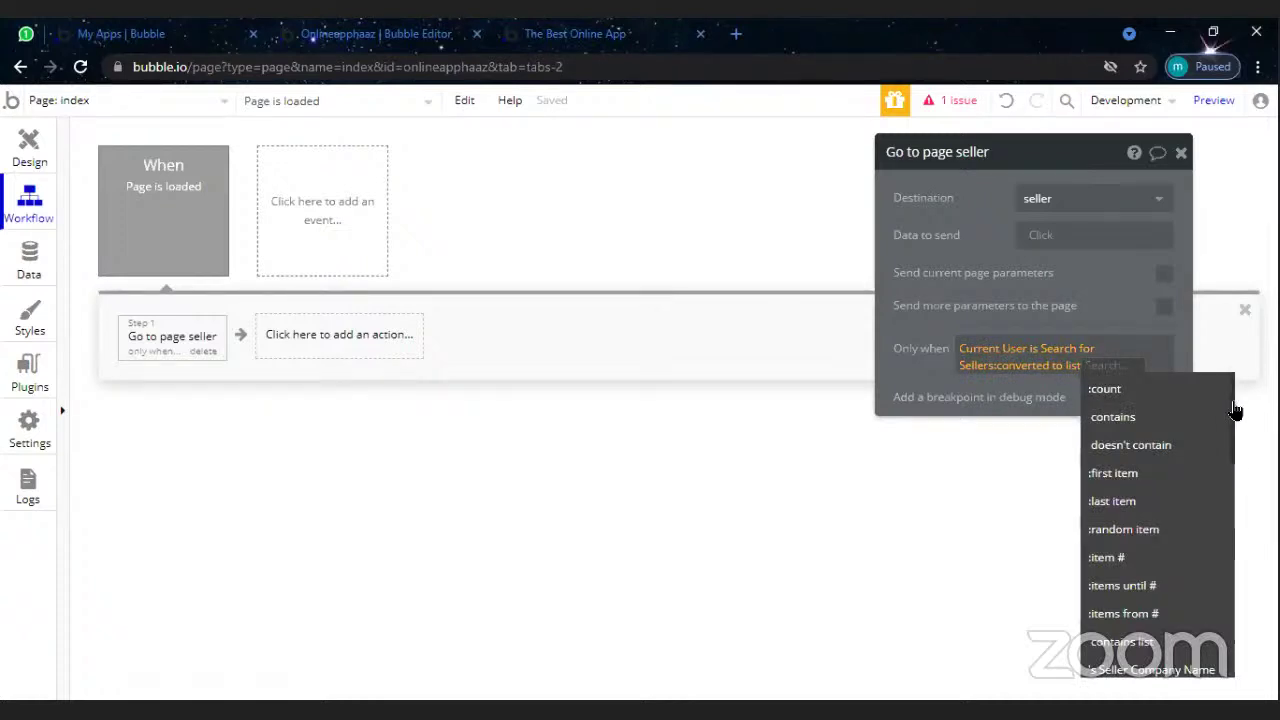
scroll(1236, 410, "down", 1)
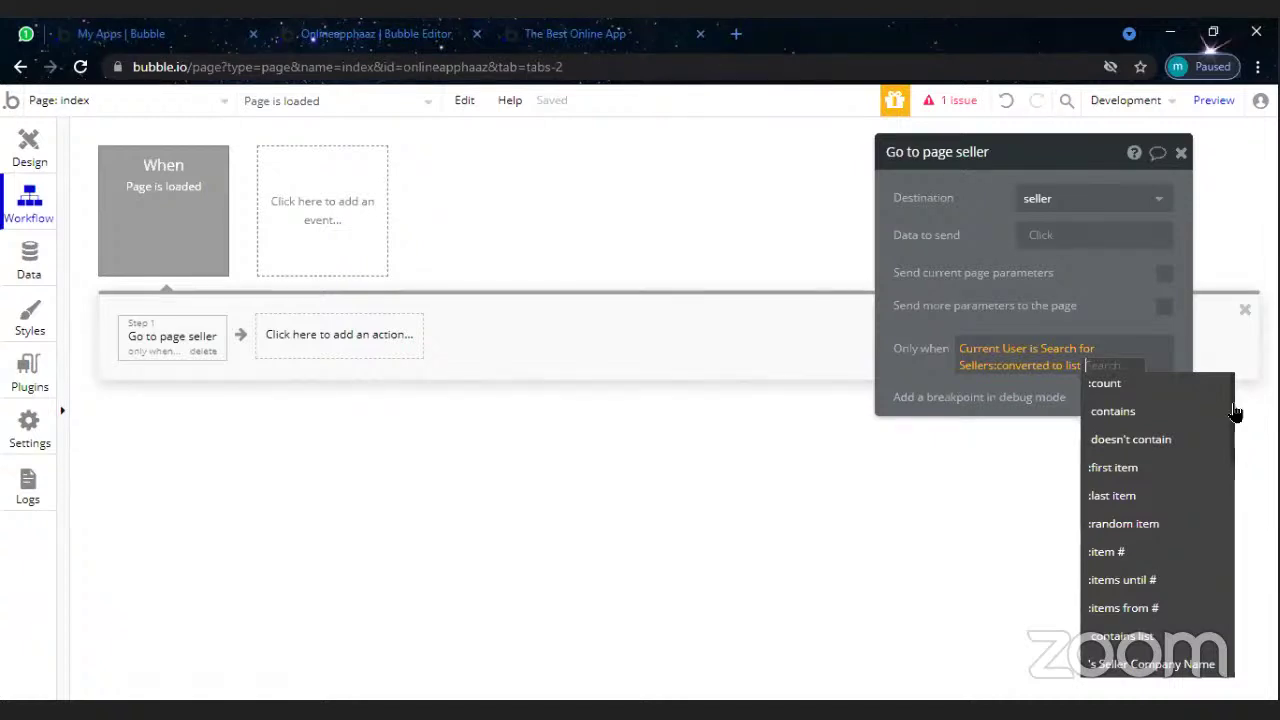
scroll(1235, 412, "down", 1)
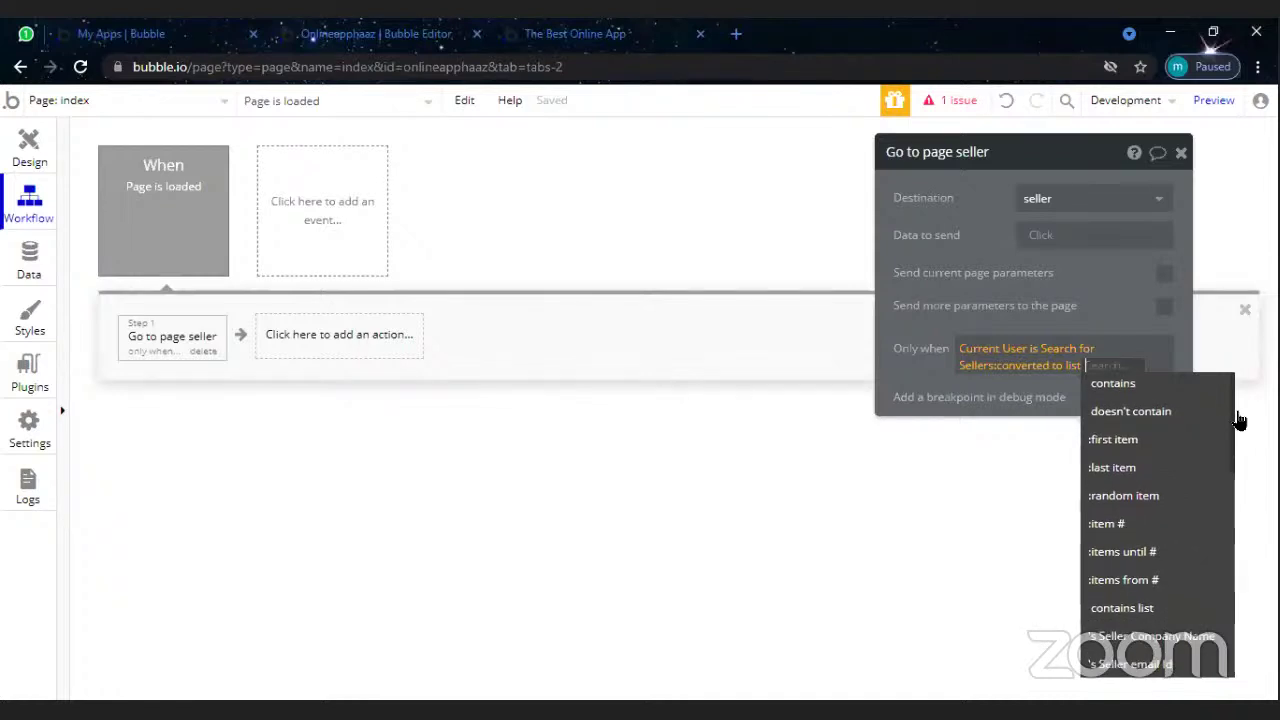
scroll(1238, 427, "down", 1)
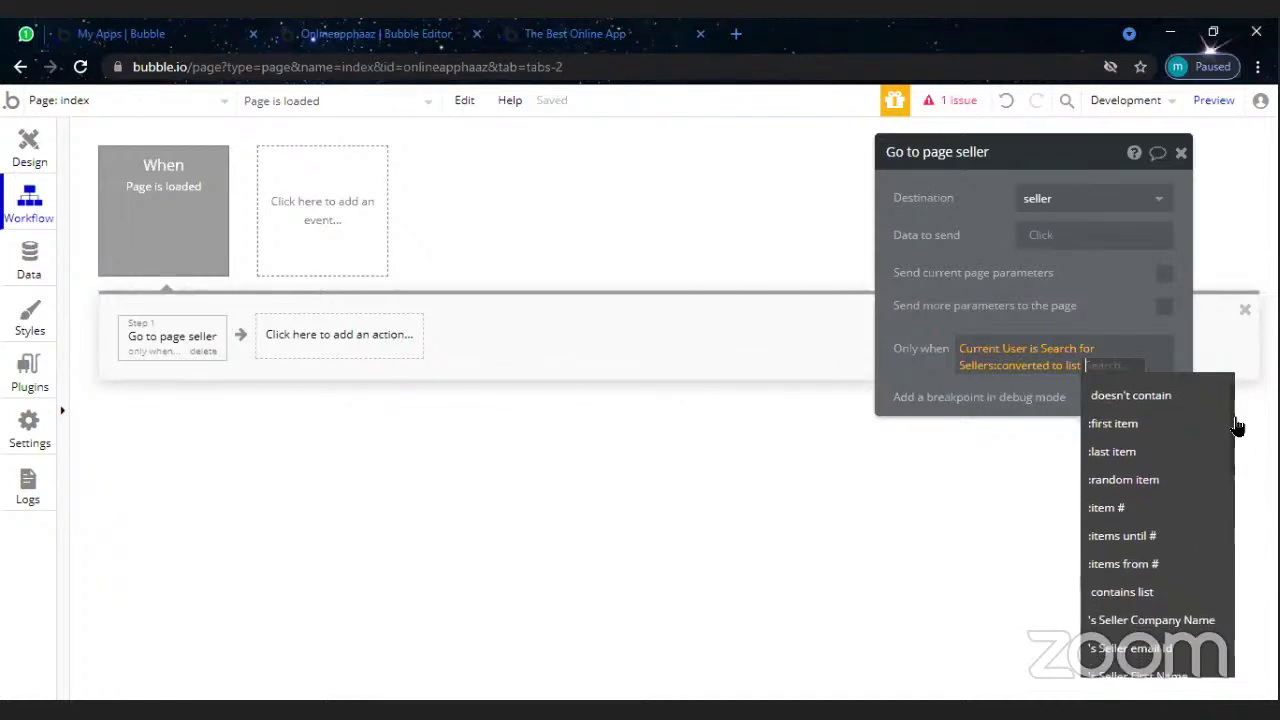
scroll(1238, 432, "down", 1)
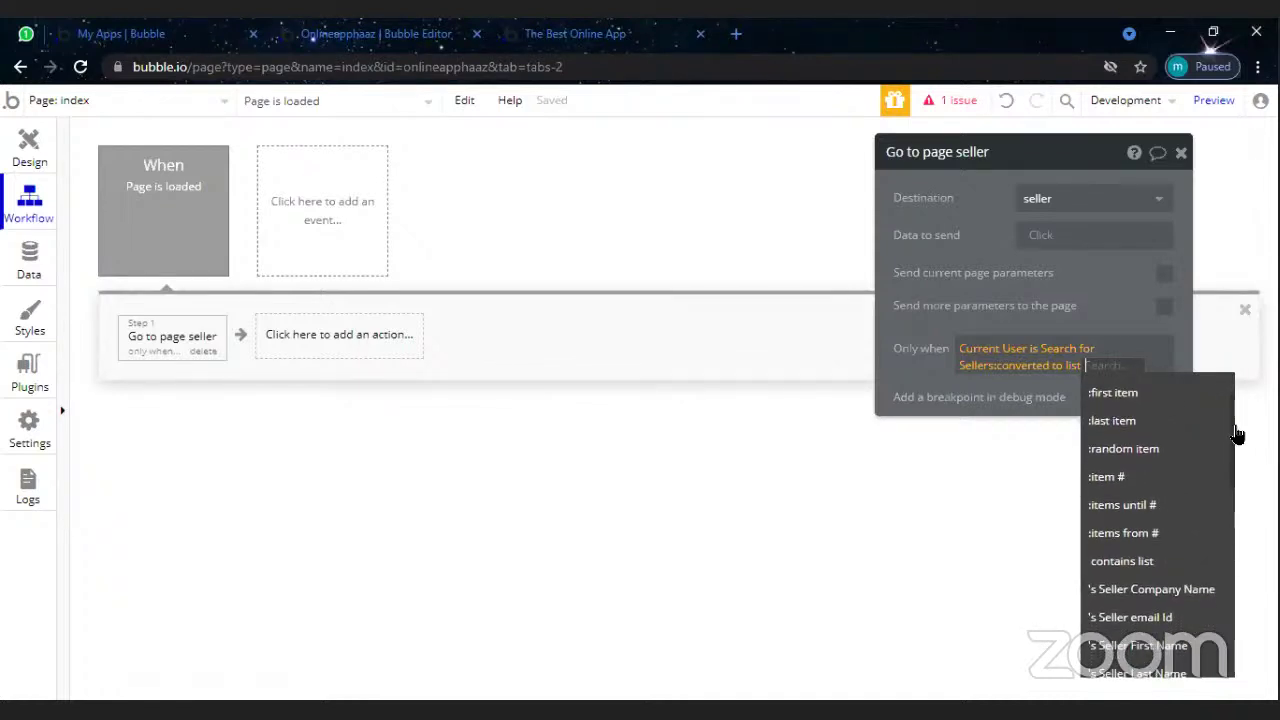
scroll(1238, 432, "up", 3)
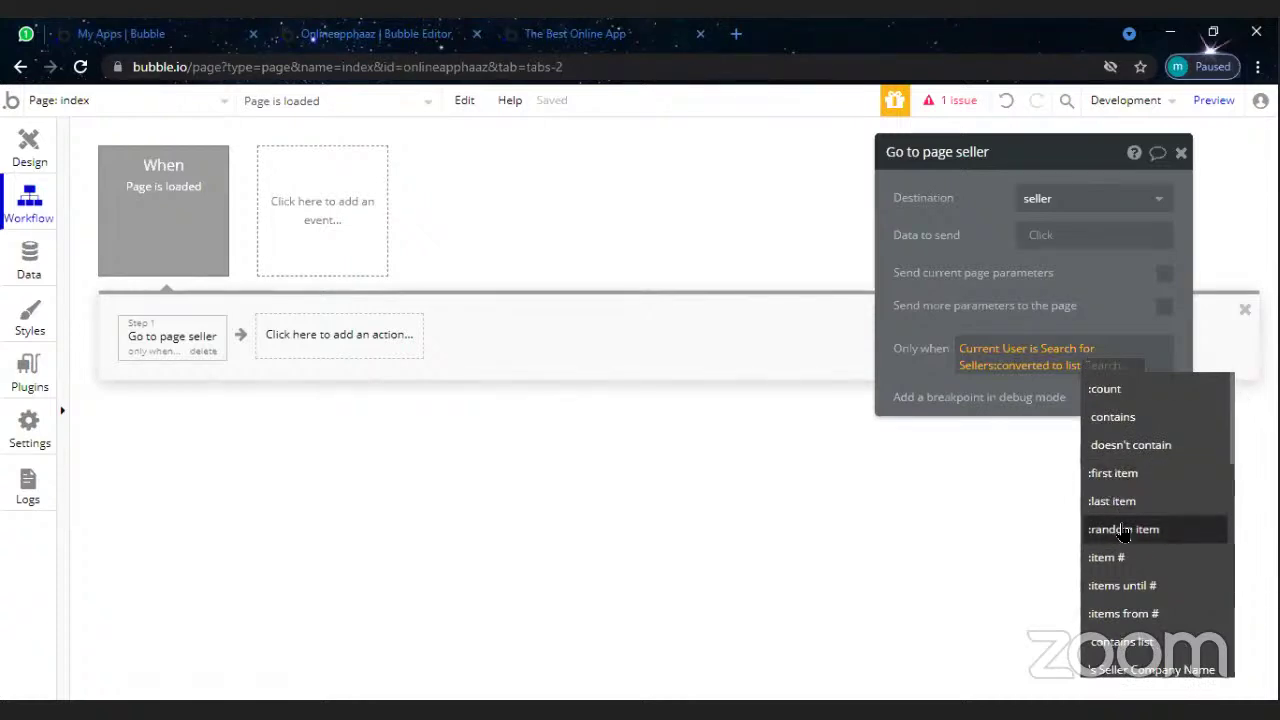
left_click(1120, 477)
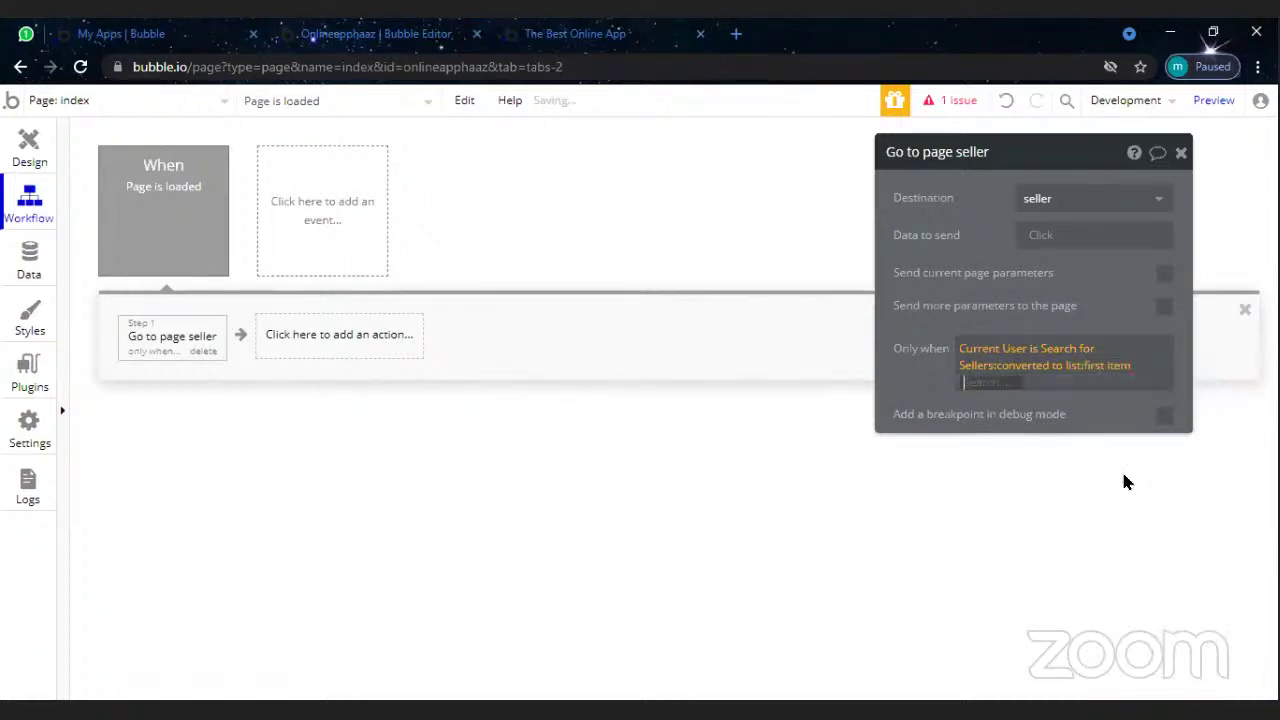
left_click(1130, 416)
left_click(1036, 398)
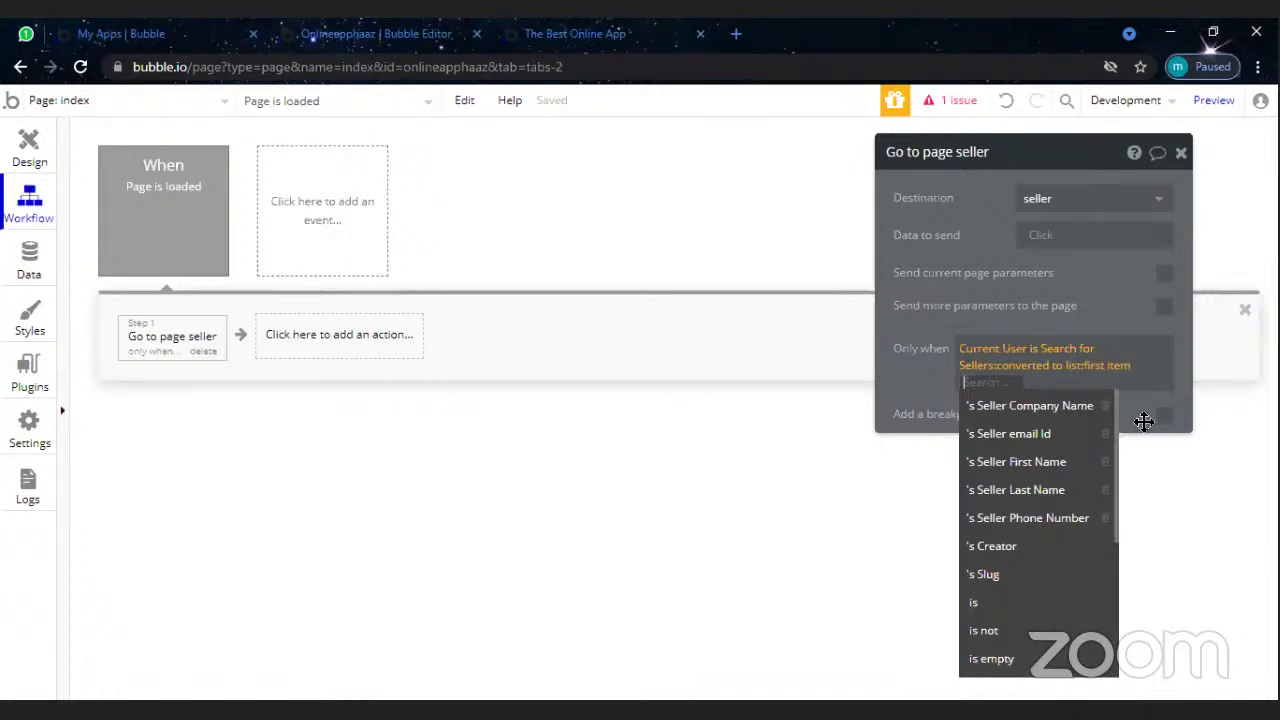
- Clear the entire "Only when" condition of the seller page navigation and dismiss the search settings
key("BackSpace")
key("BackSpace")
key("BackSpace")
key("BackSpace")
key("BackSpace")
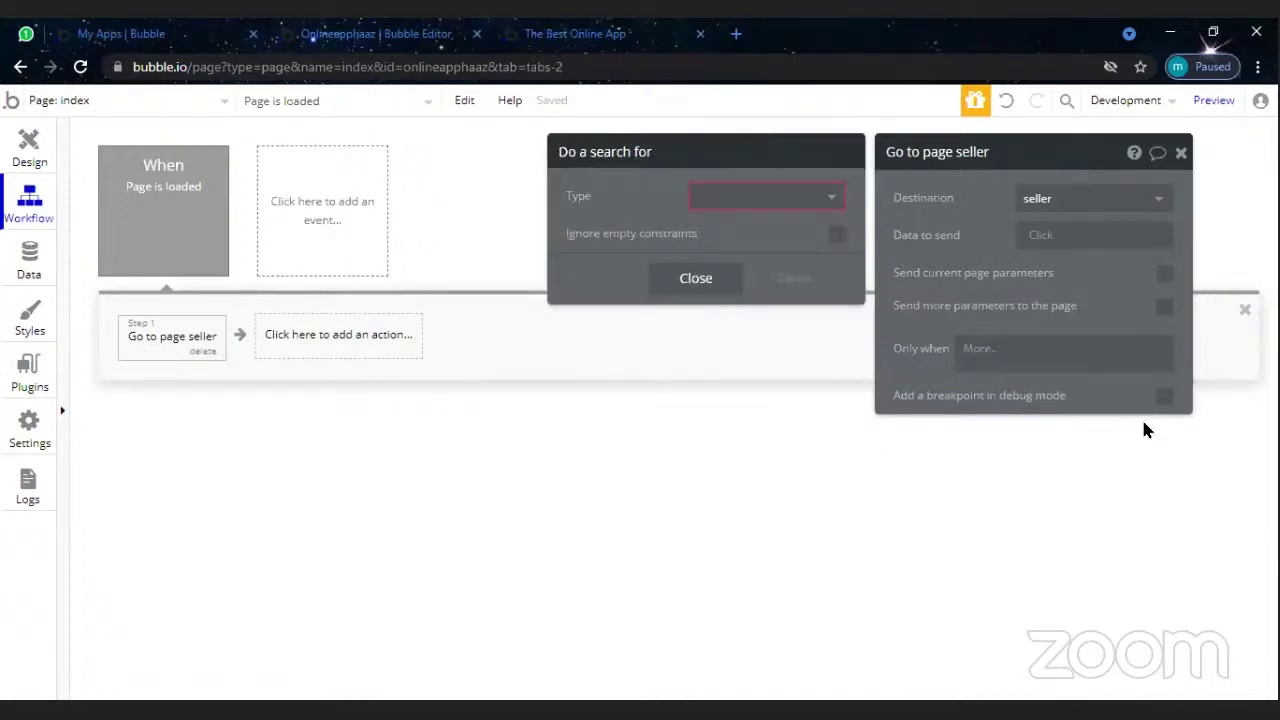
left_click(777, 500)
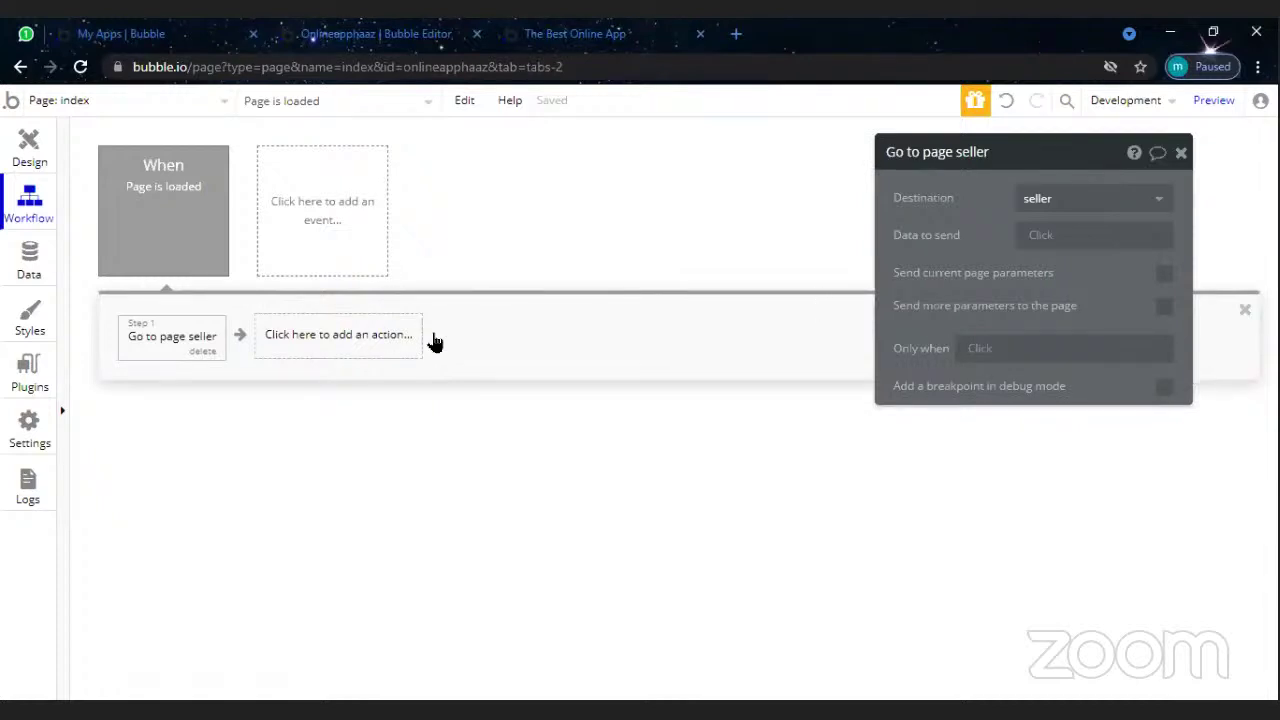
- Try to compare the current user with a Do a search for expression in the seller navigation's "Only when" condition
left_click(973, 360)
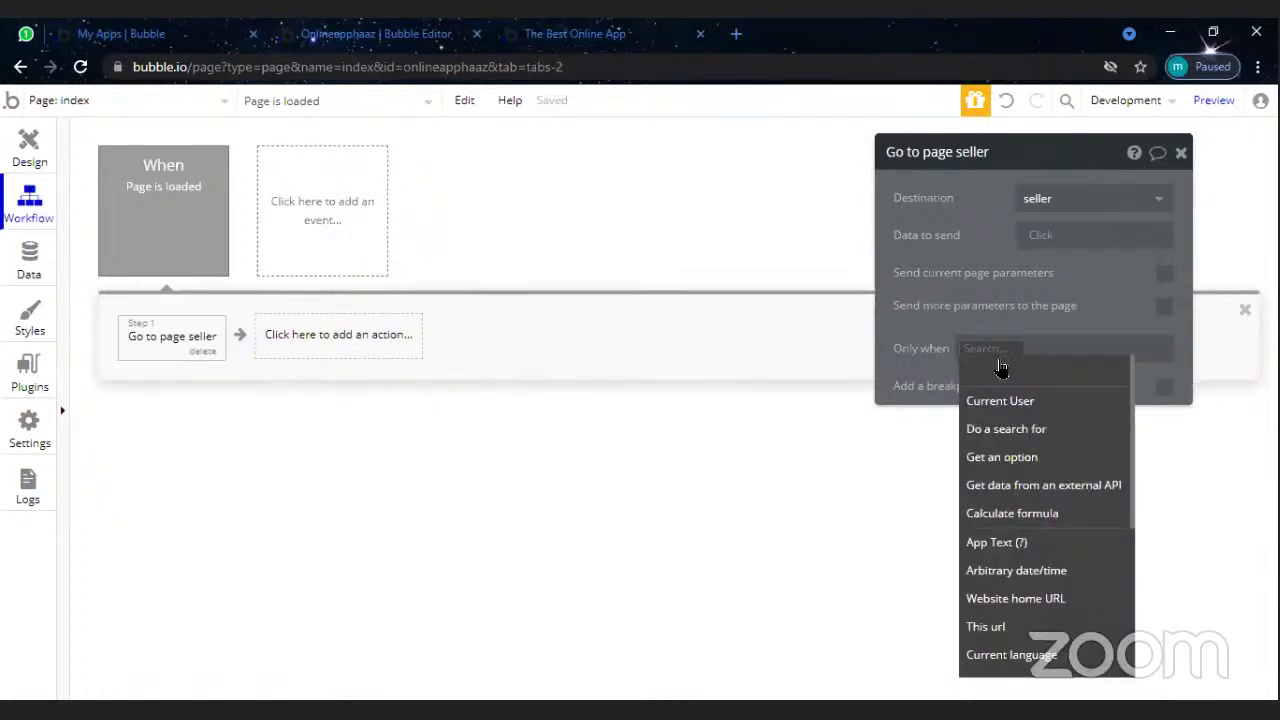
left_click(1073, 403)
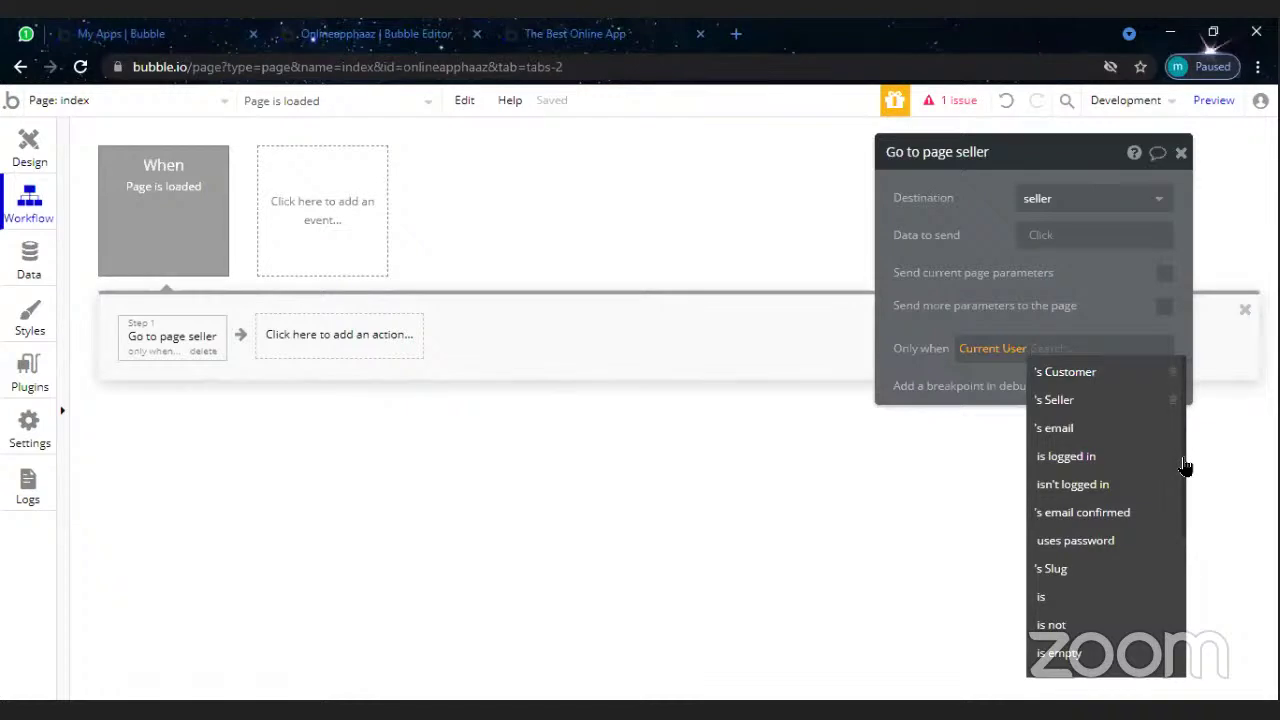
left_click_drag(1184, 466, 1187, 473)
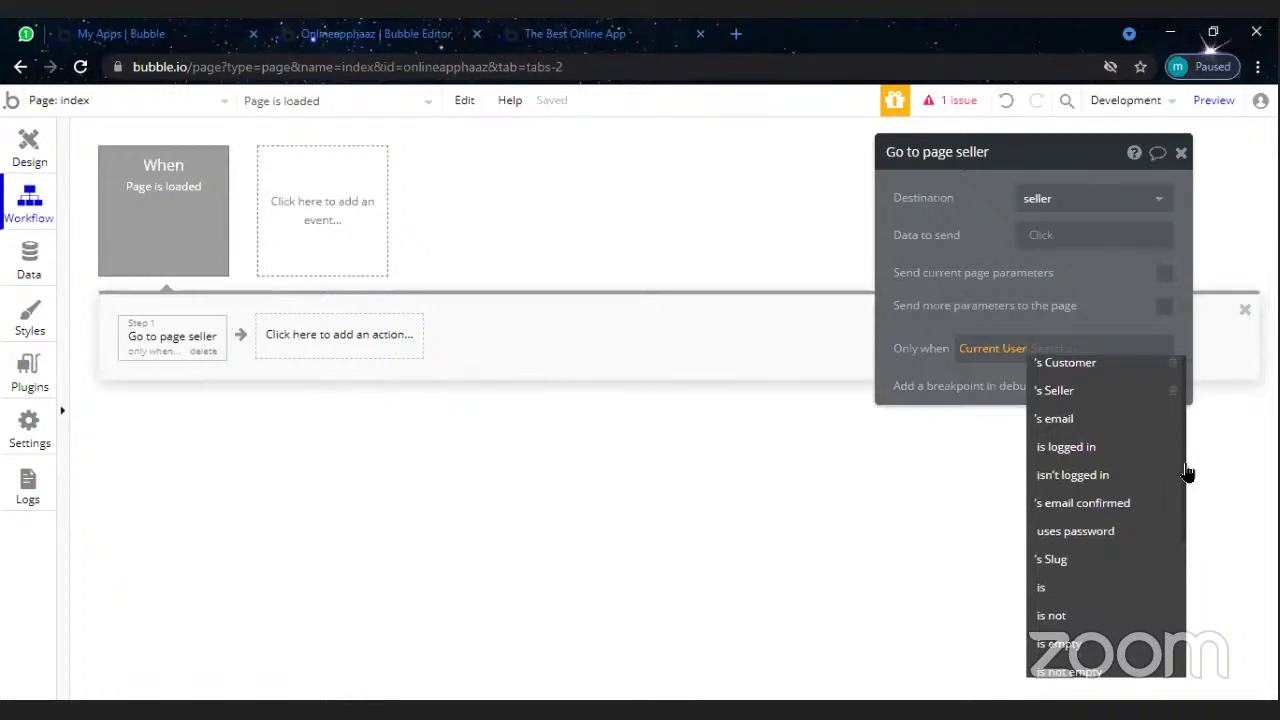
left_click(1088, 587)
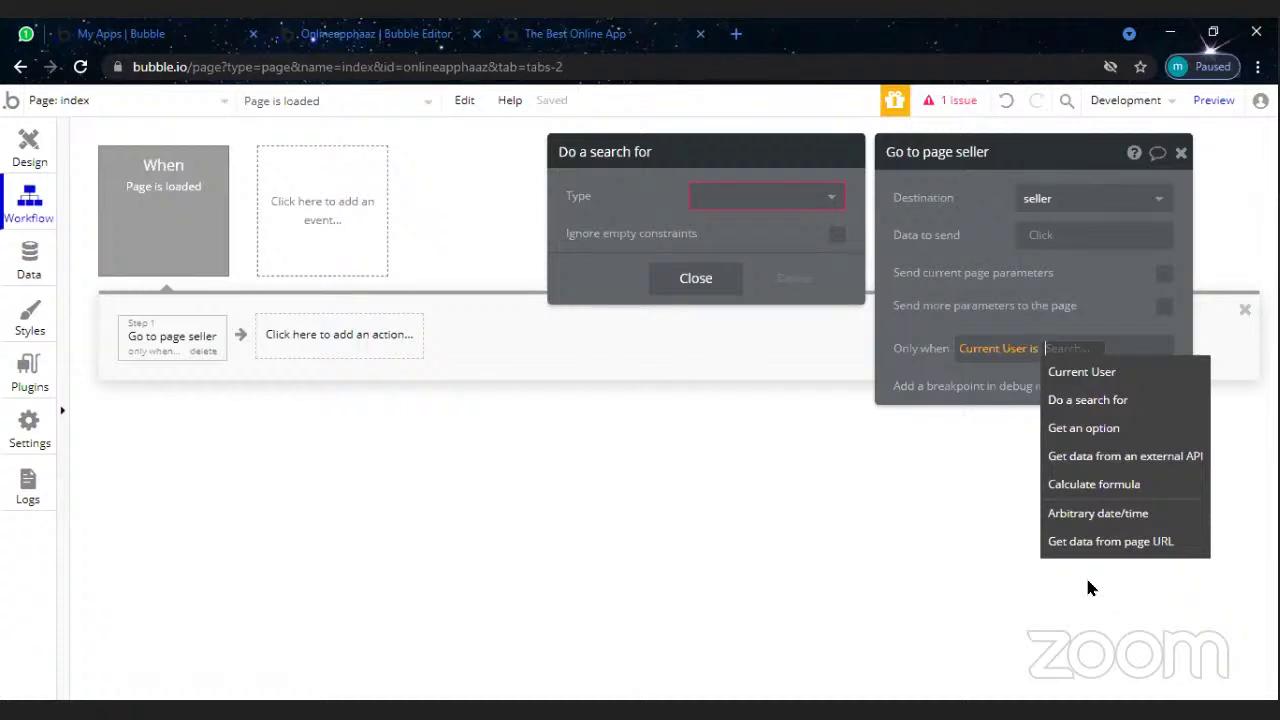
left_click(1103, 404)
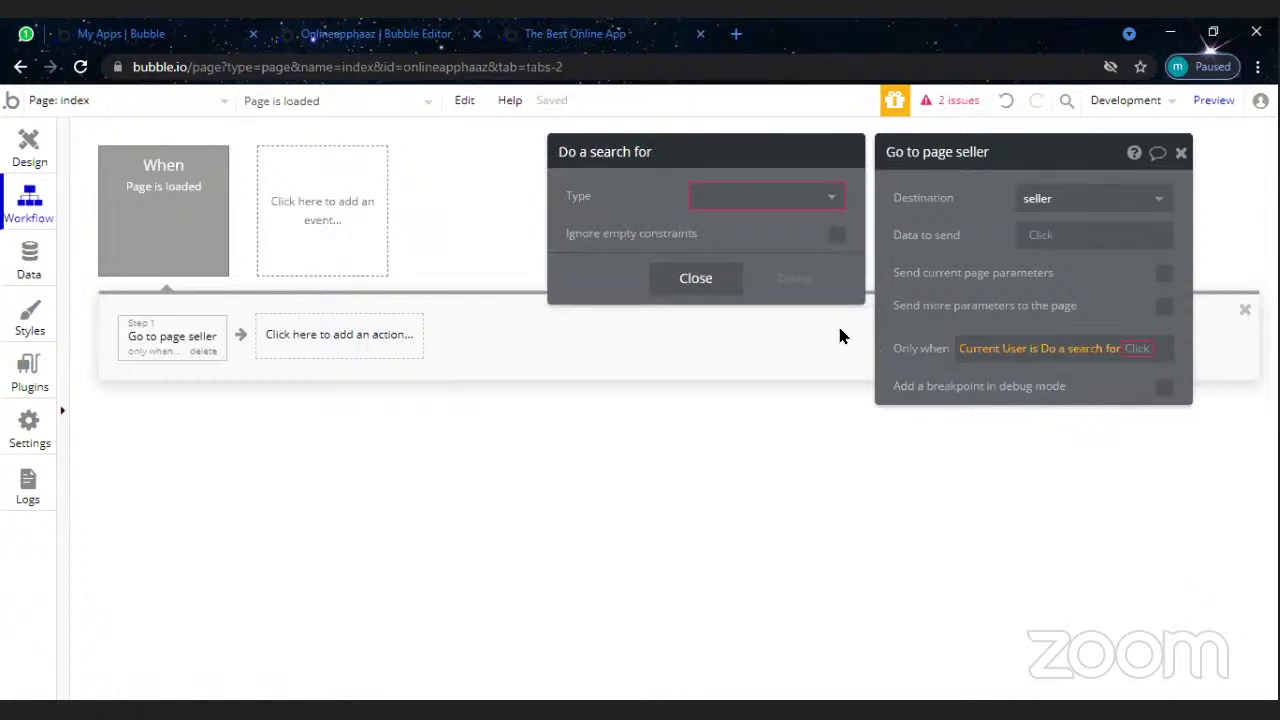
left_click(825, 212)
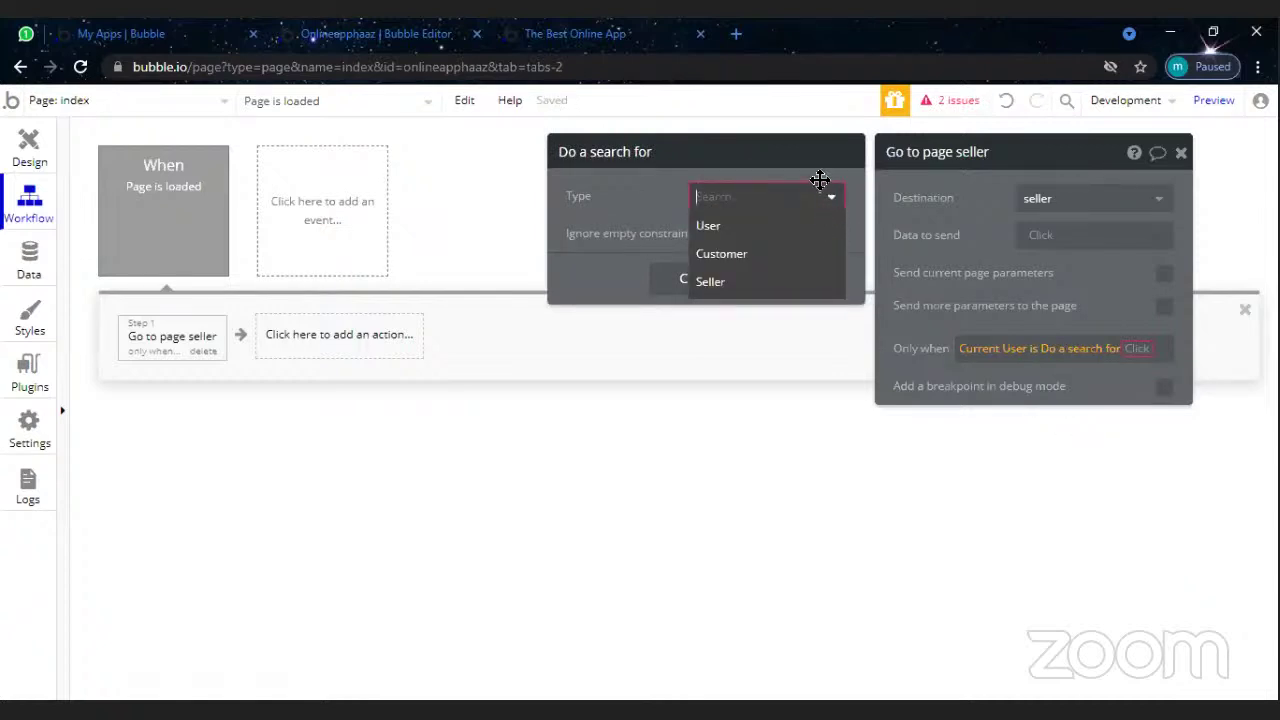
left_click(827, 176)
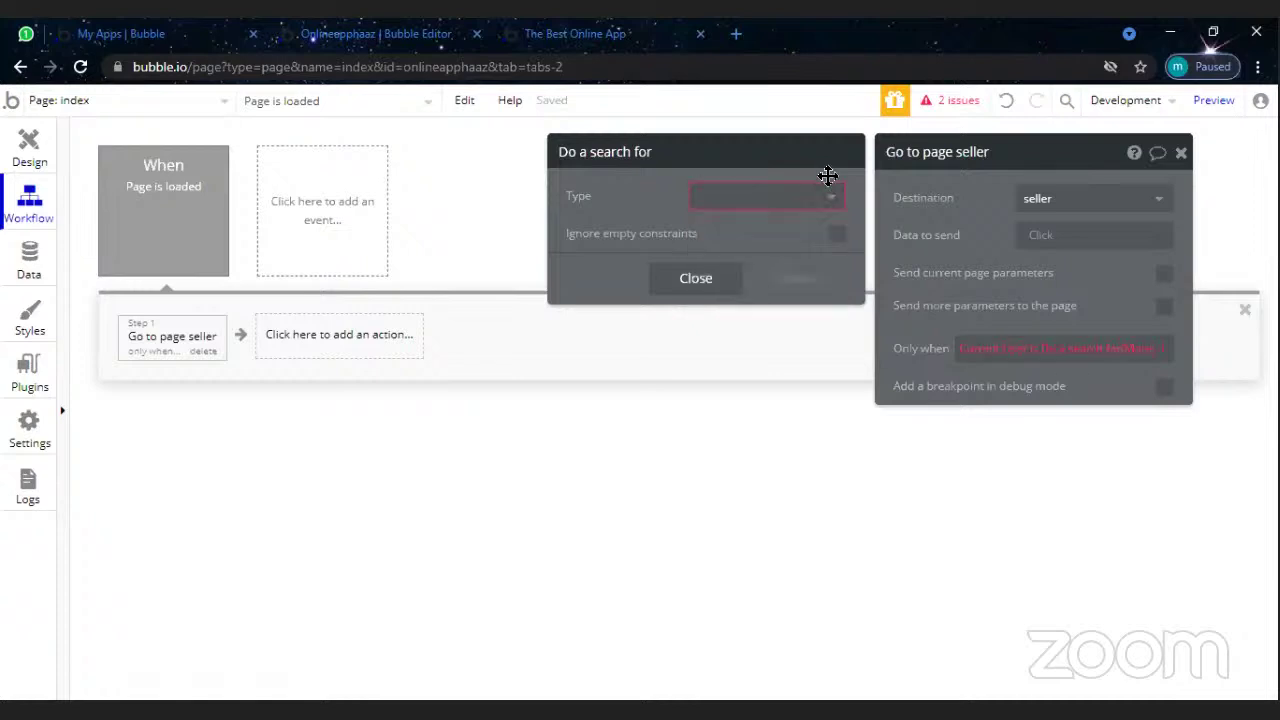
- Replace the search comparison in the "Only when" condition with the current user's Seller field and browse its available operators
left_click(1141, 357)
key("BackSpace")
key("BackSpace")
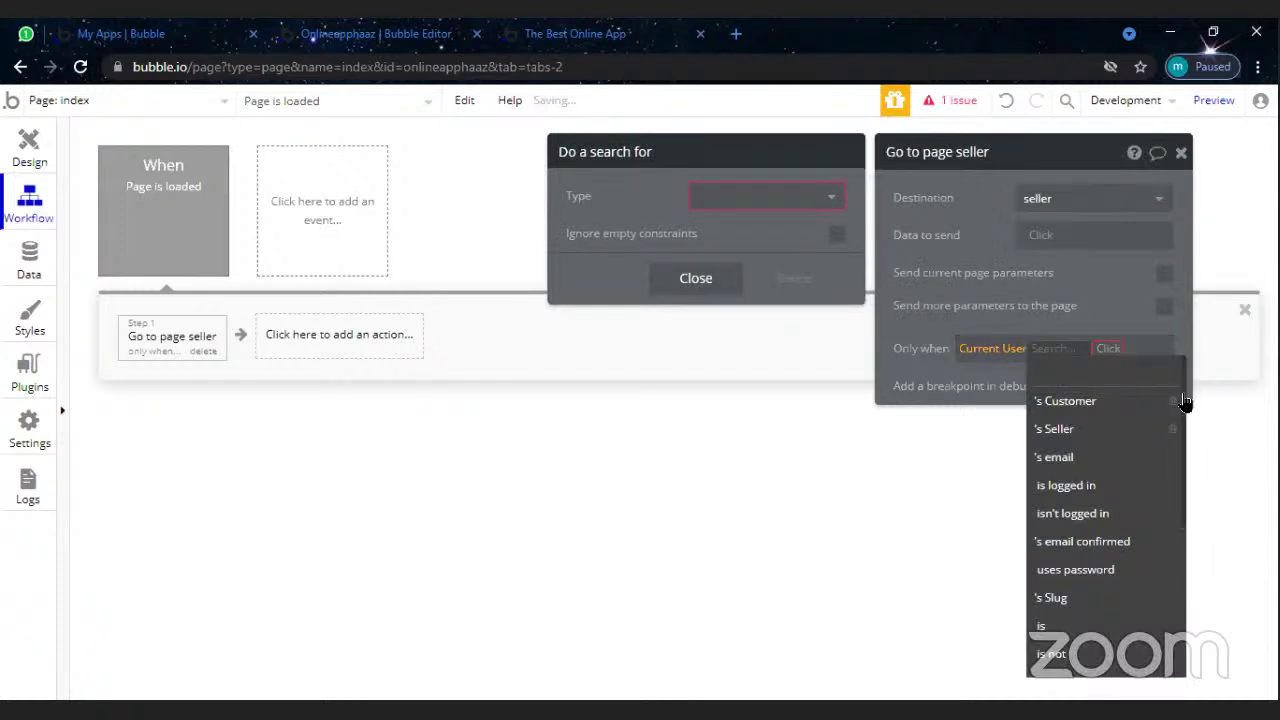
mouse_move(1184, 402)
left_mouse_down()
mouse_move(1185, 593)
mouse_move(1183, 381)
left_mouse_up()
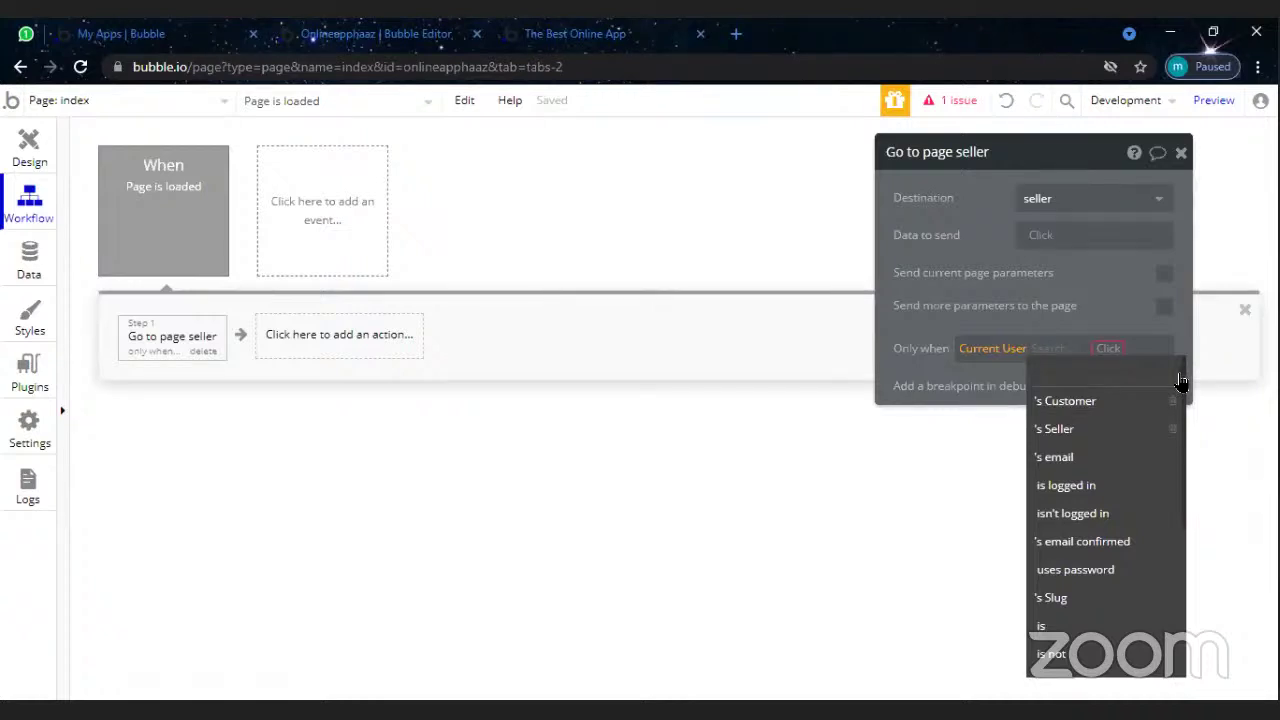
scroll(1186, 415, "down", 1)
left_click_drag(1192, 417, 1188, 391)
left_click(1108, 433)
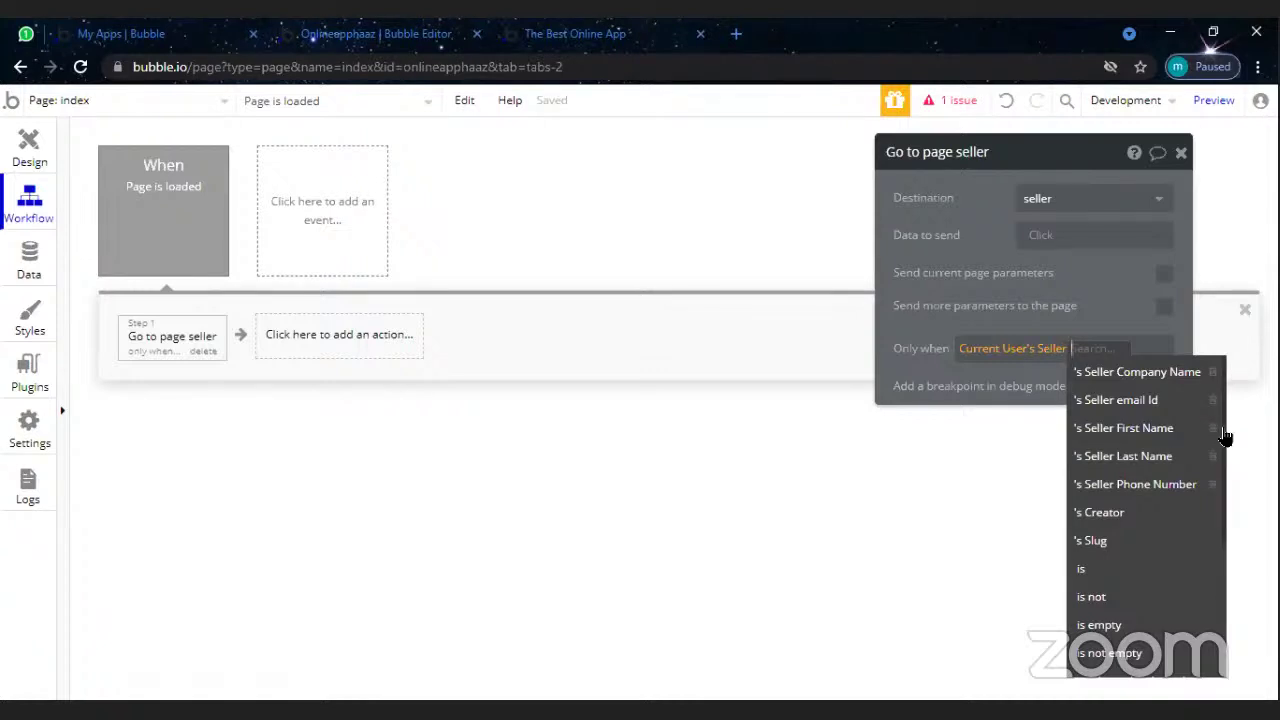
scroll(1226, 441, "down", 1)
scroll(1228, 455, "down", 2)
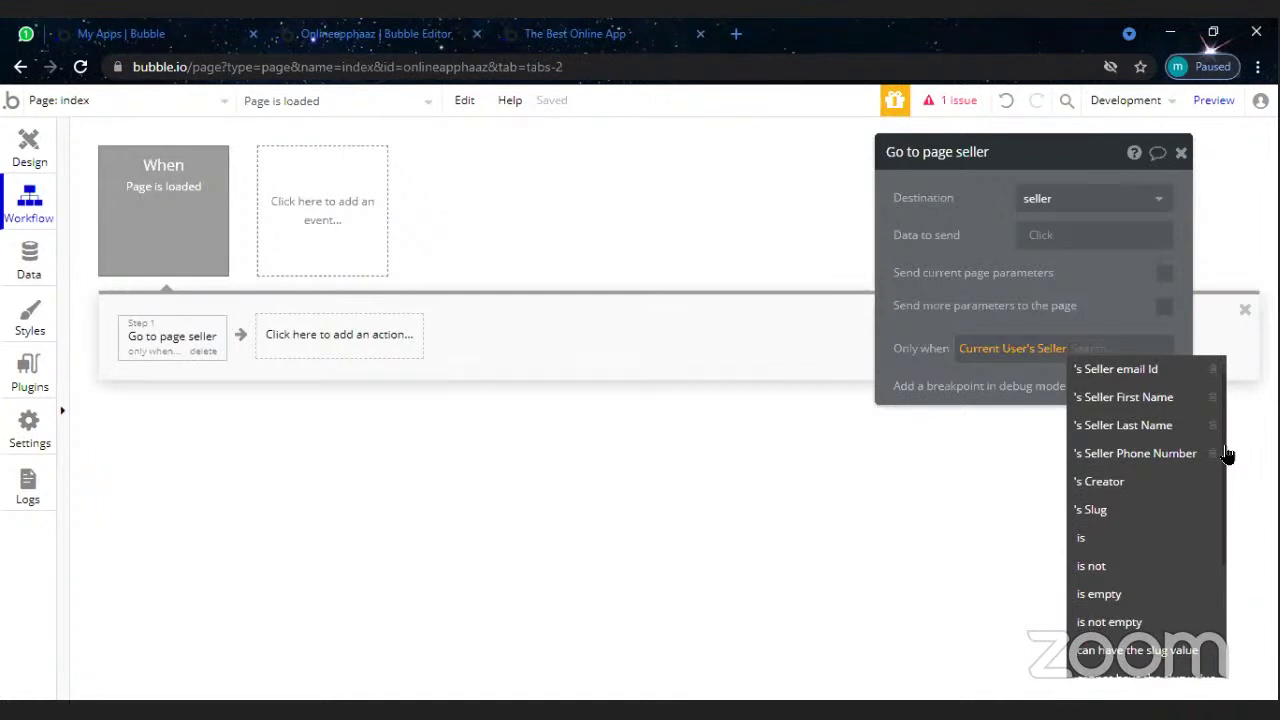
scroll(1230, 470, "down", 3)
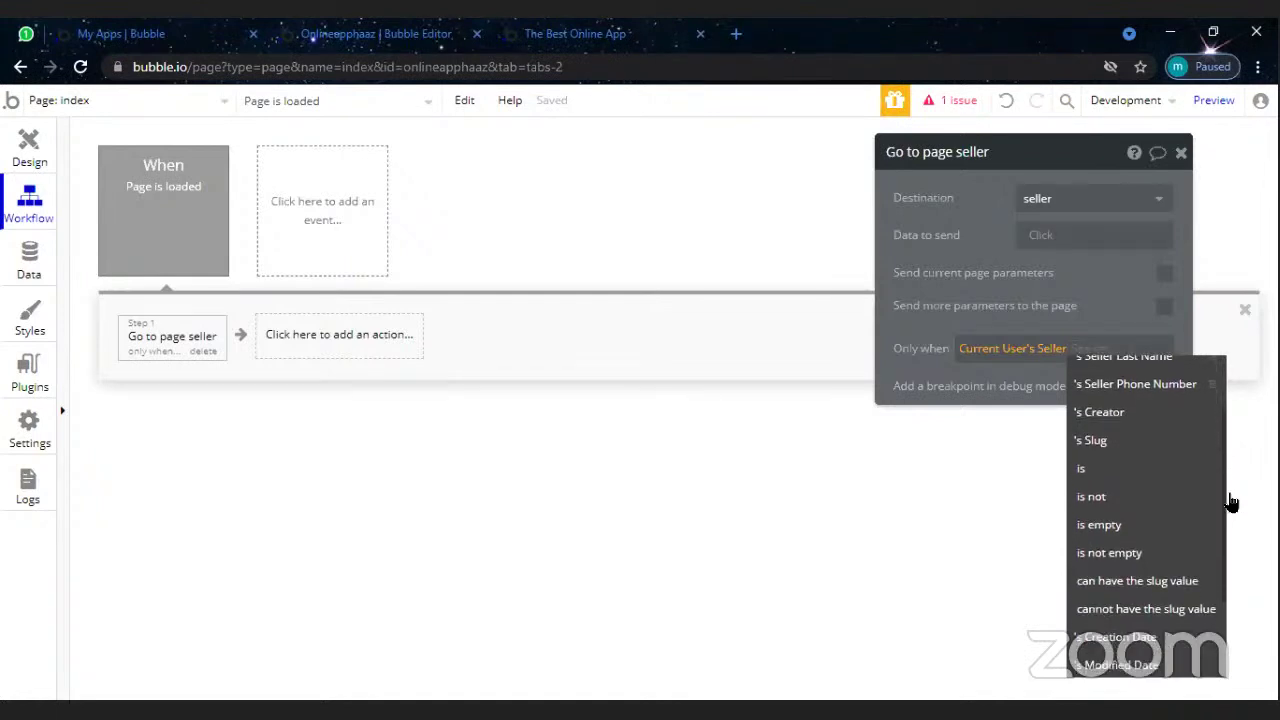
scroll(1235, 514, "down", 3)
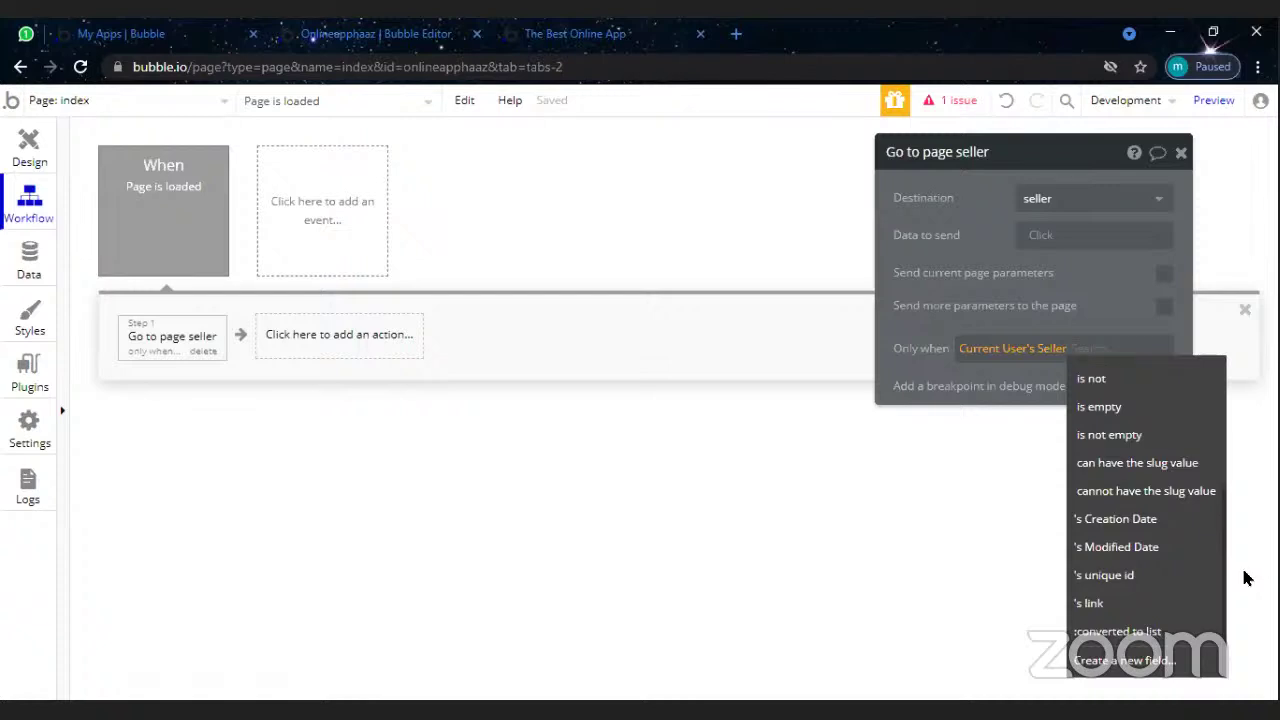
- Create a field named "Is seller yes/no" of type yes / no on the User data type
left_click(32, 262)
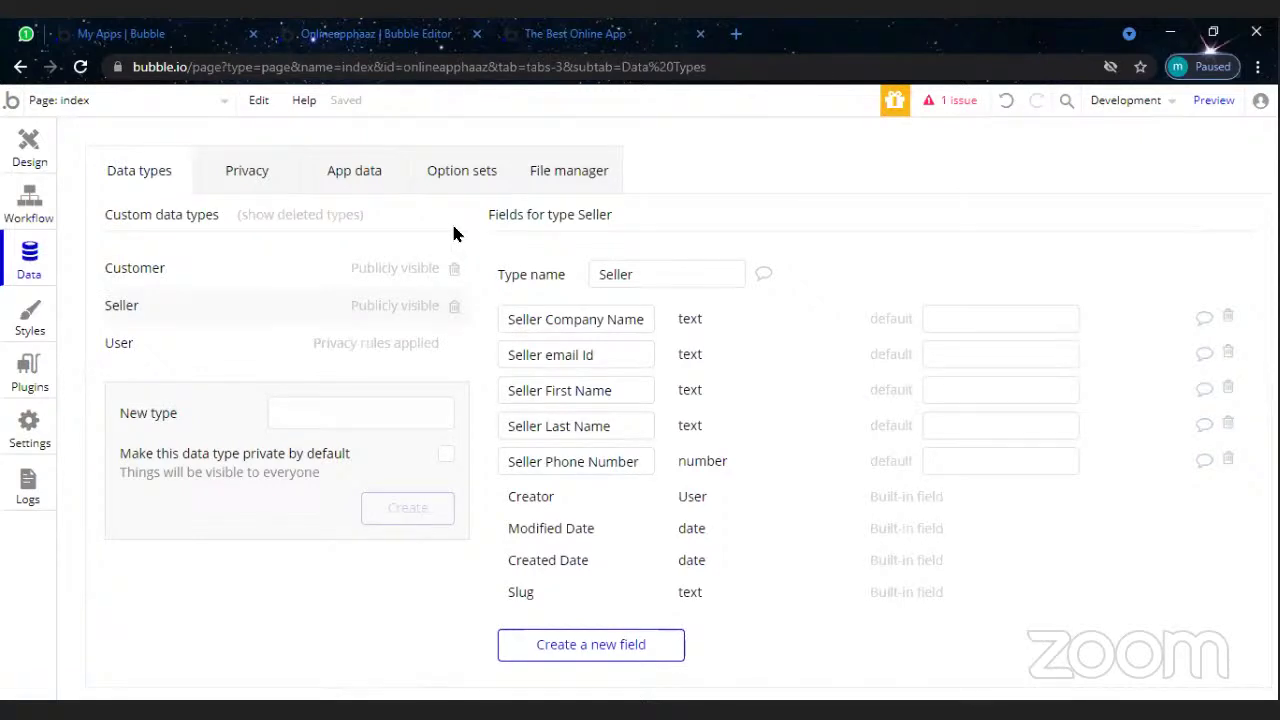
left_click(324, 350)
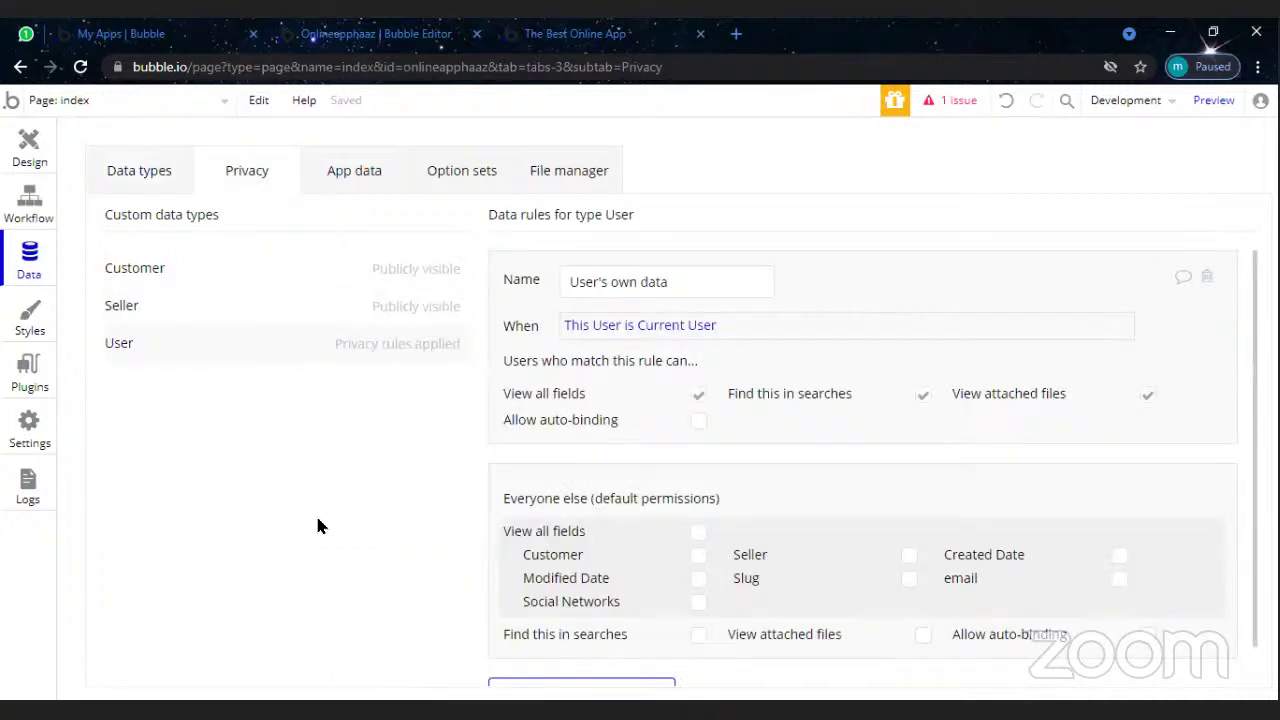
left_click(102, 178)
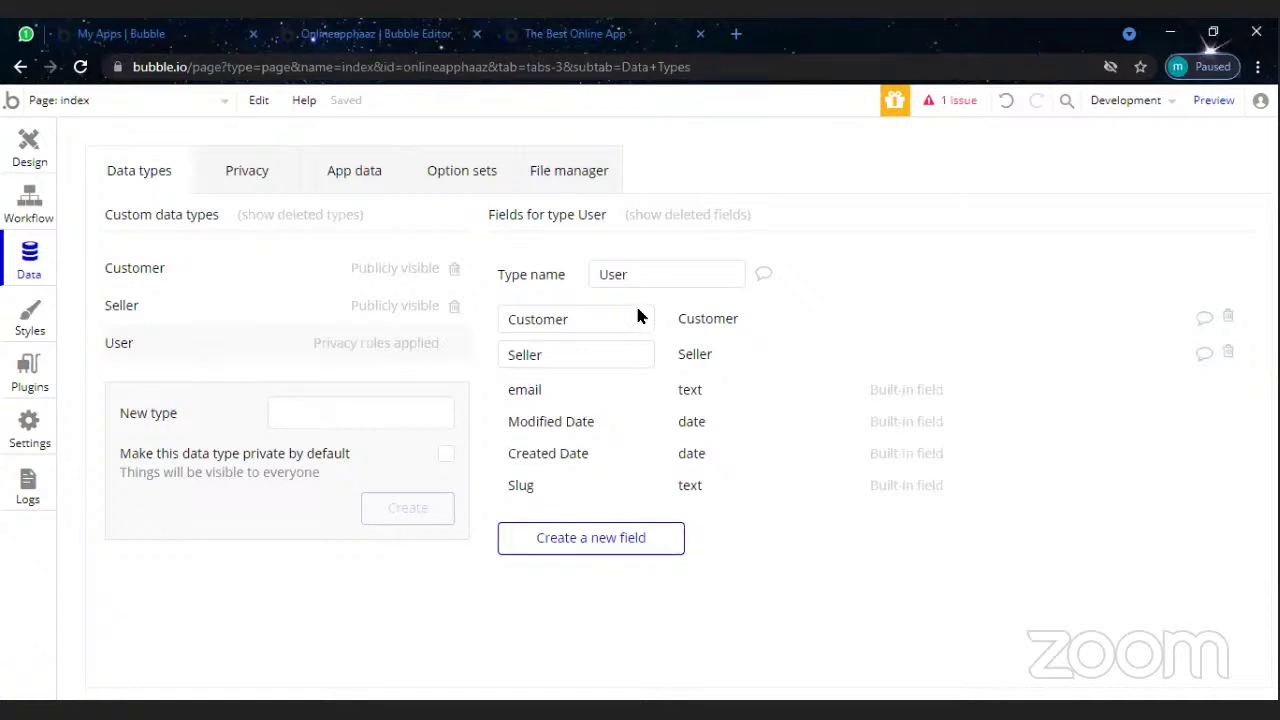
left_click(627, 550)
type("S")
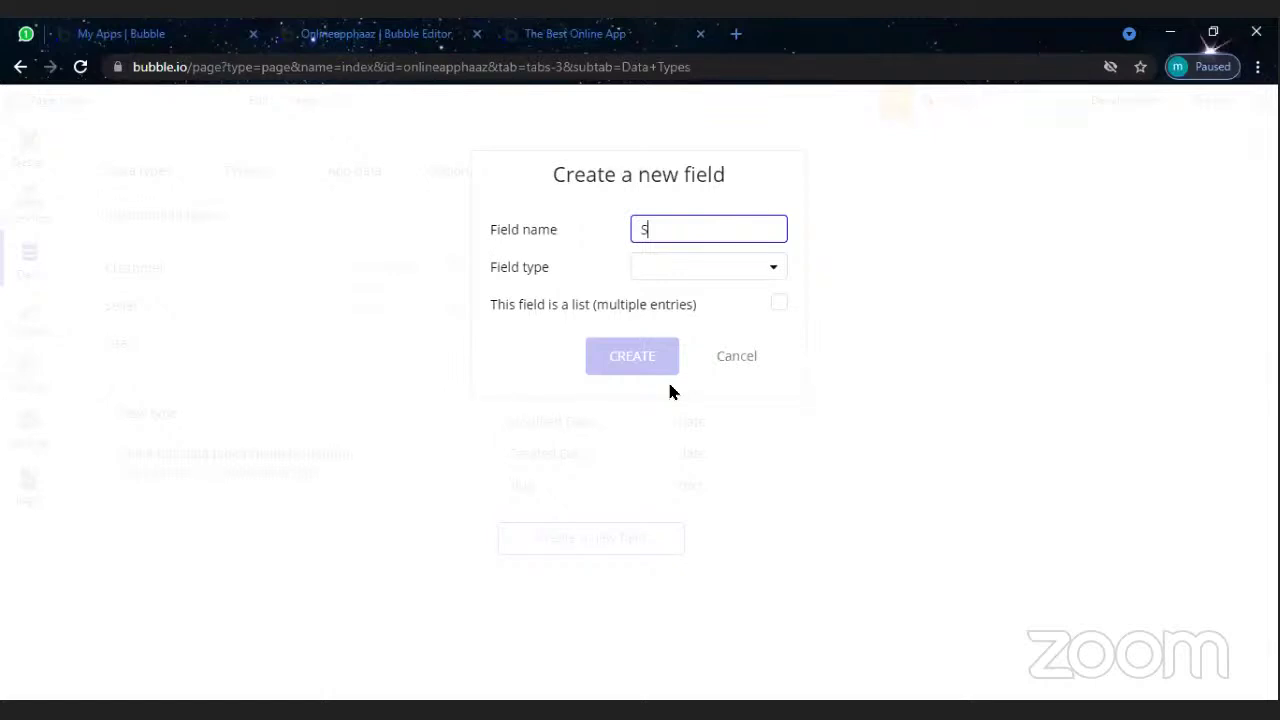
type("s seller yes/no")
left_click(772, 265)
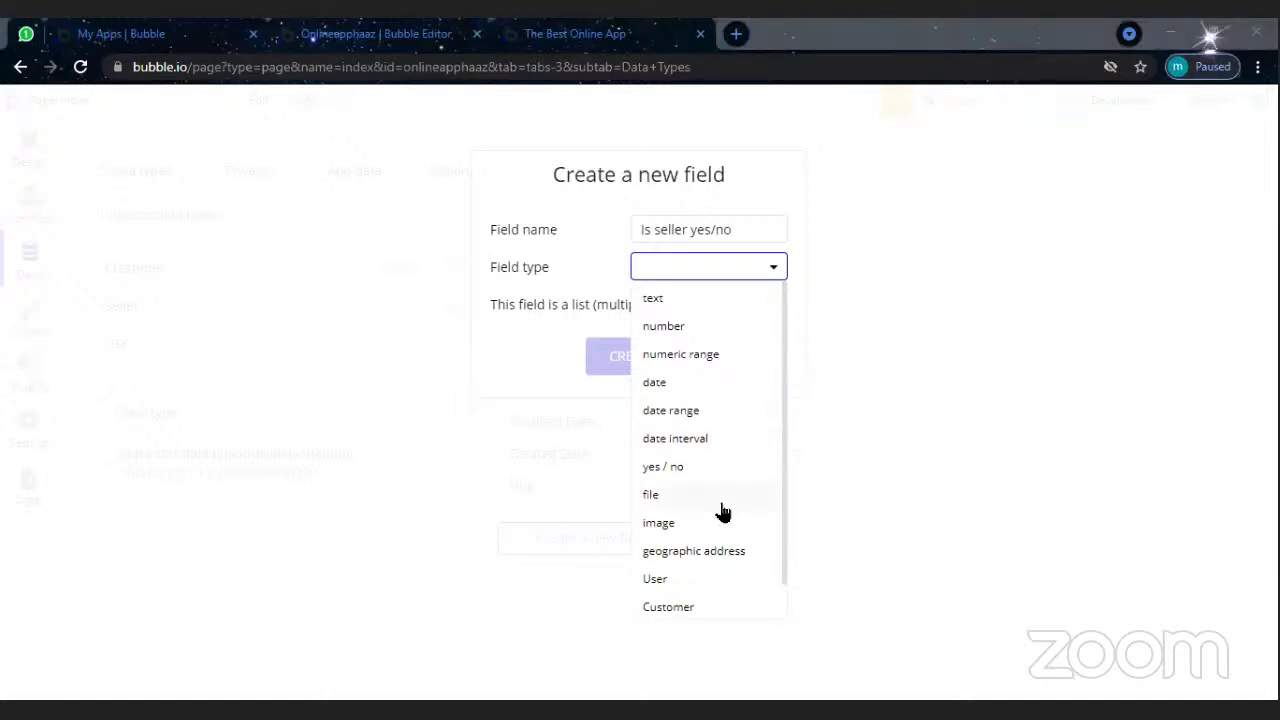
left_click(710, 466)
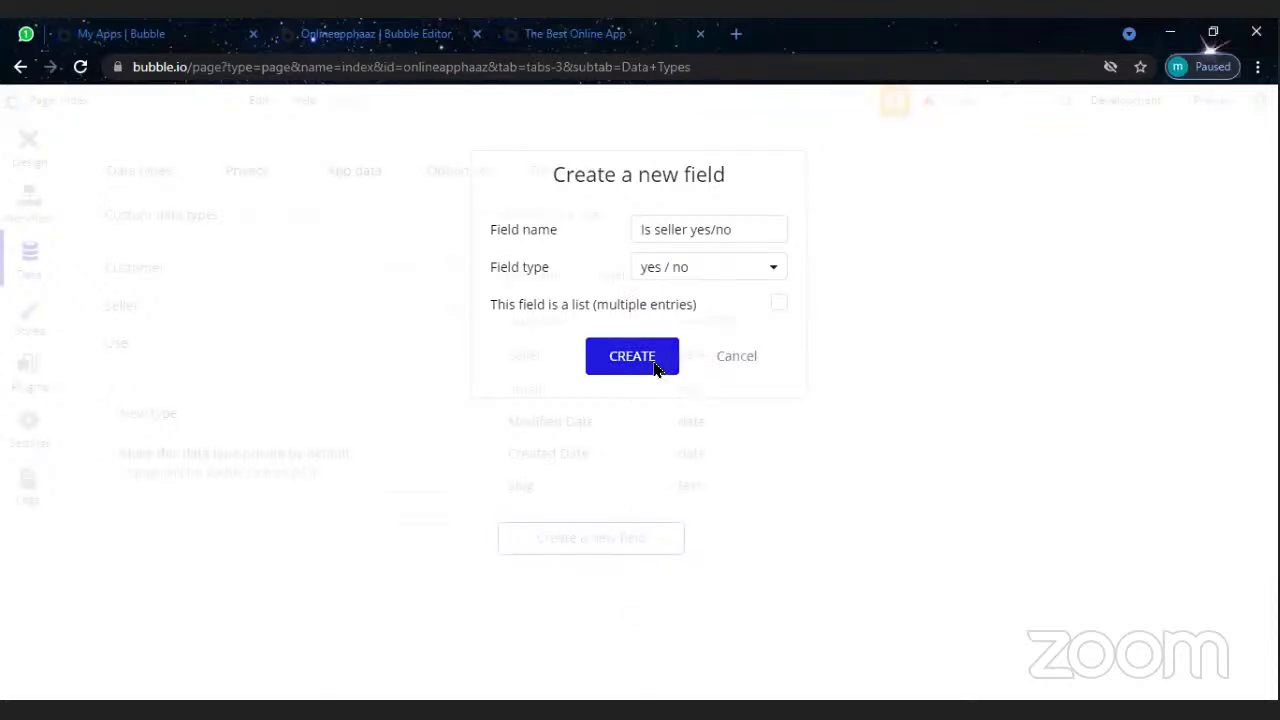
left_click(655, 369)
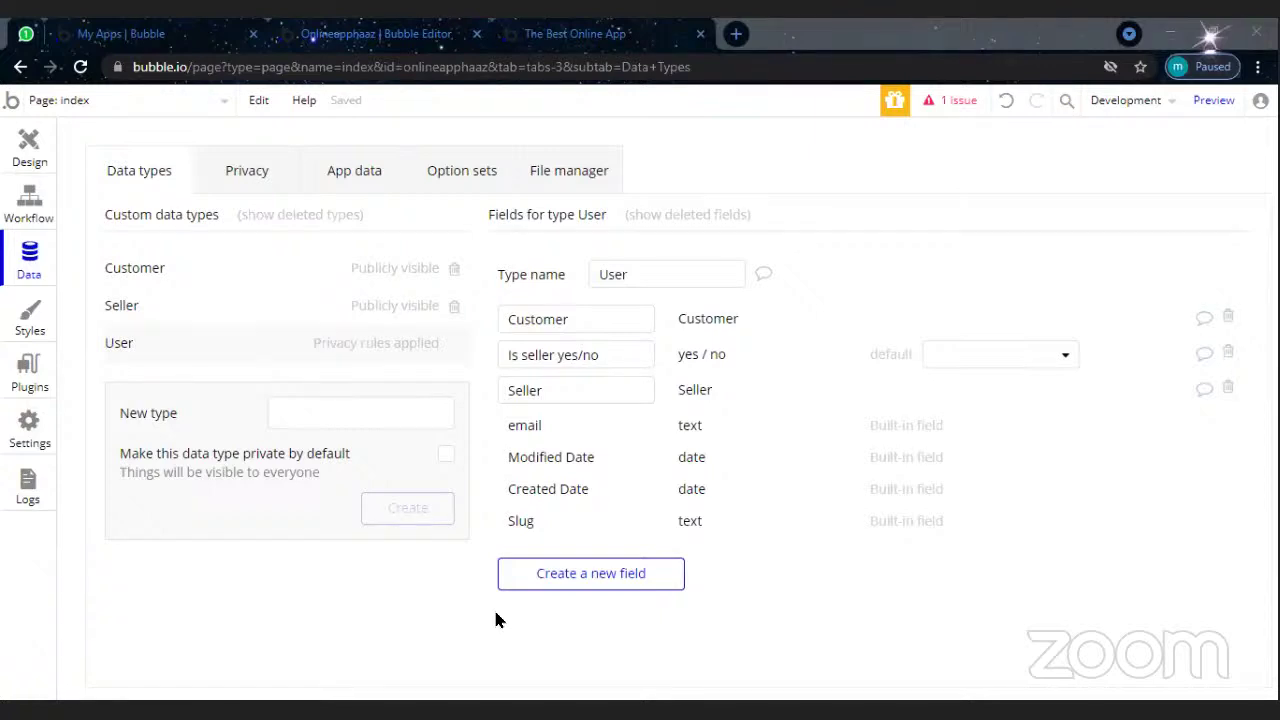
- Replace the "Only when" condition of the index page's seller navigation with Current User's Is seller yes/no is "yes"
left_click(29, 204)
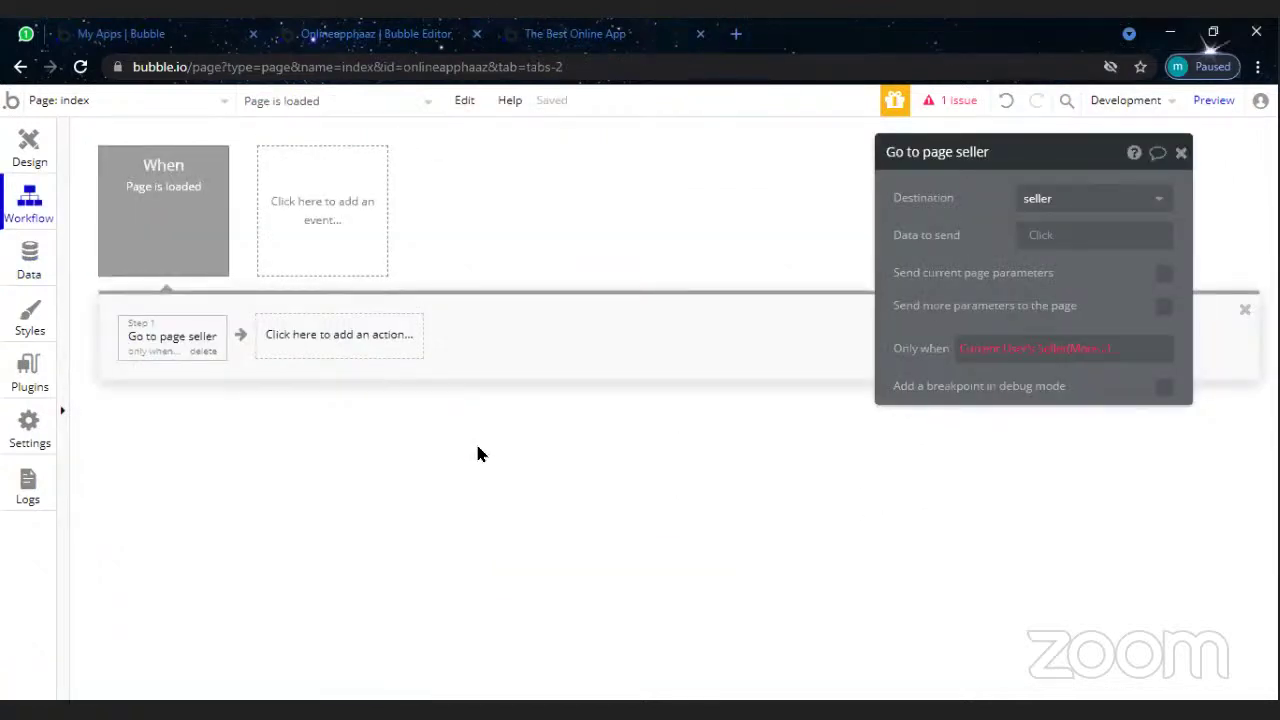
right_click(187, 336)
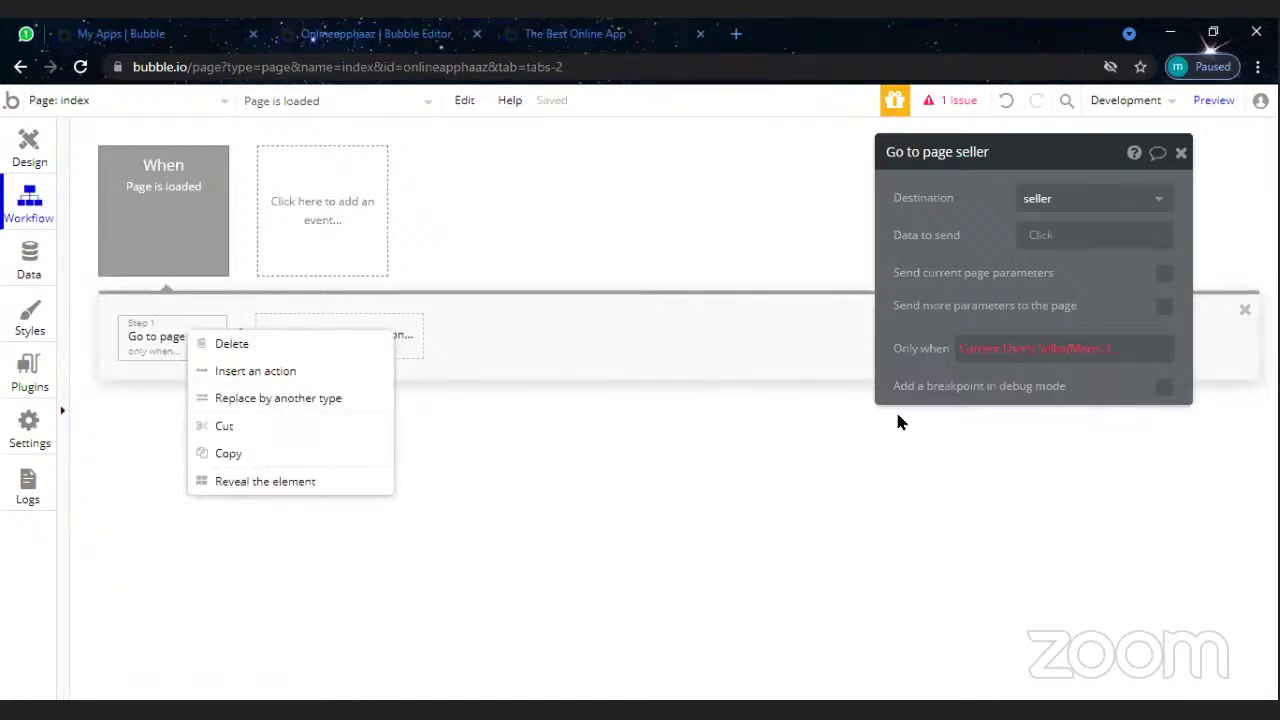
left_click(1093, 349)
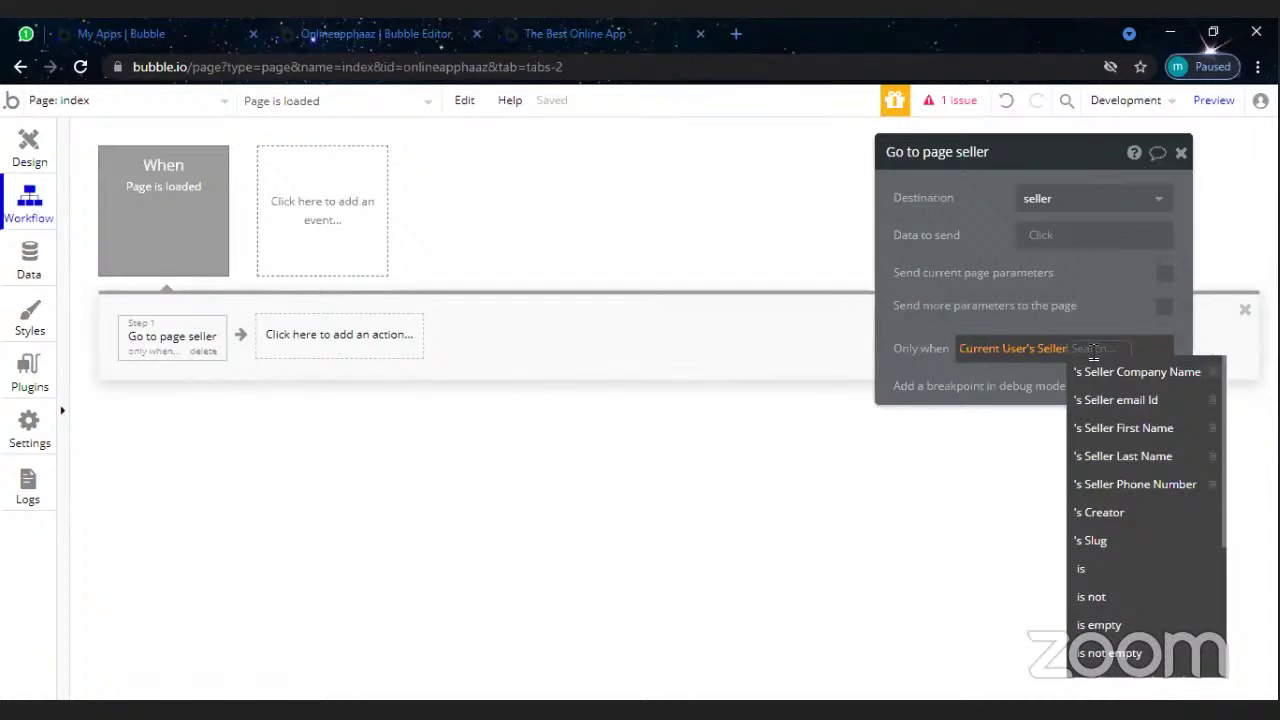
key("BackSpace")
key("BackSpace")
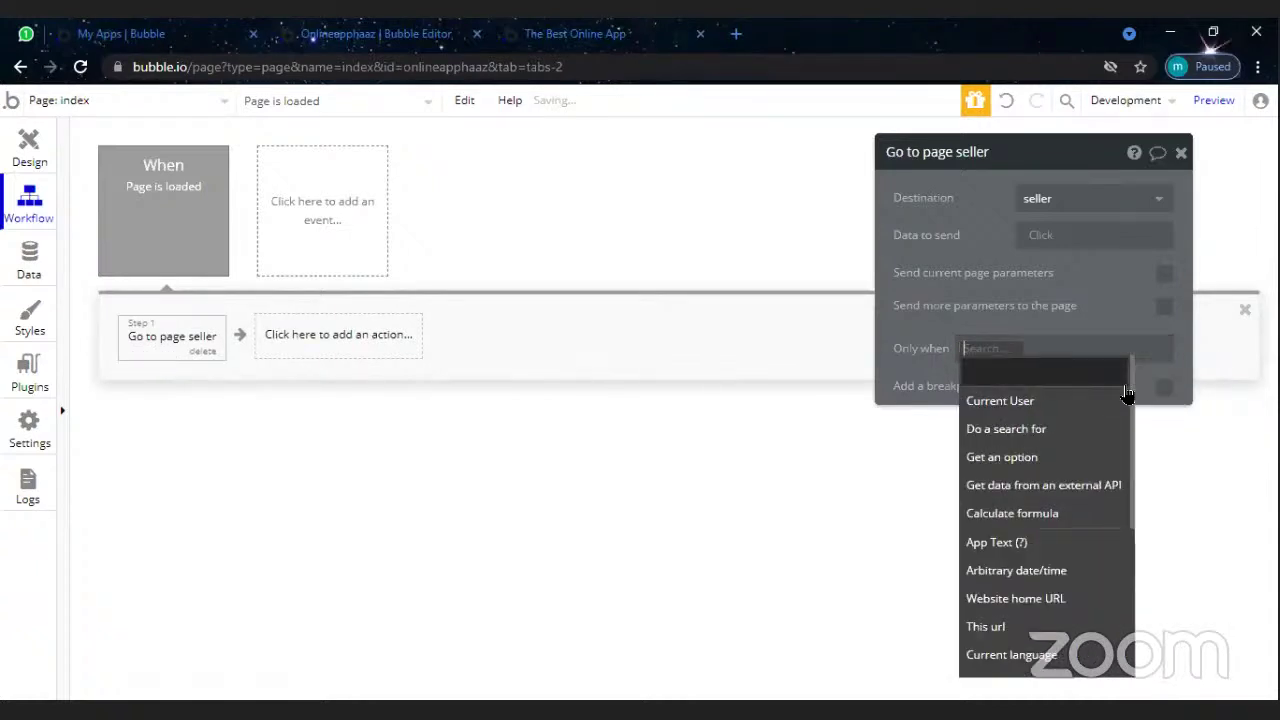
left_click(1086, 400)
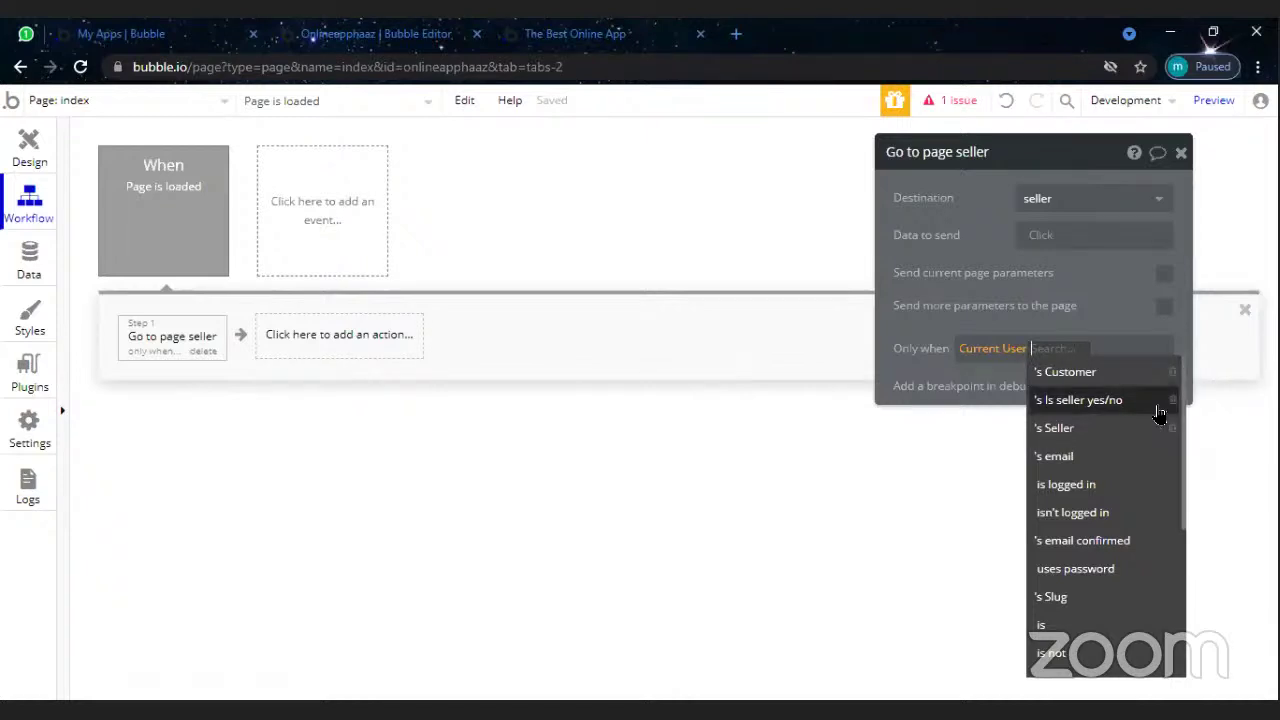
left_click(1107, 405)
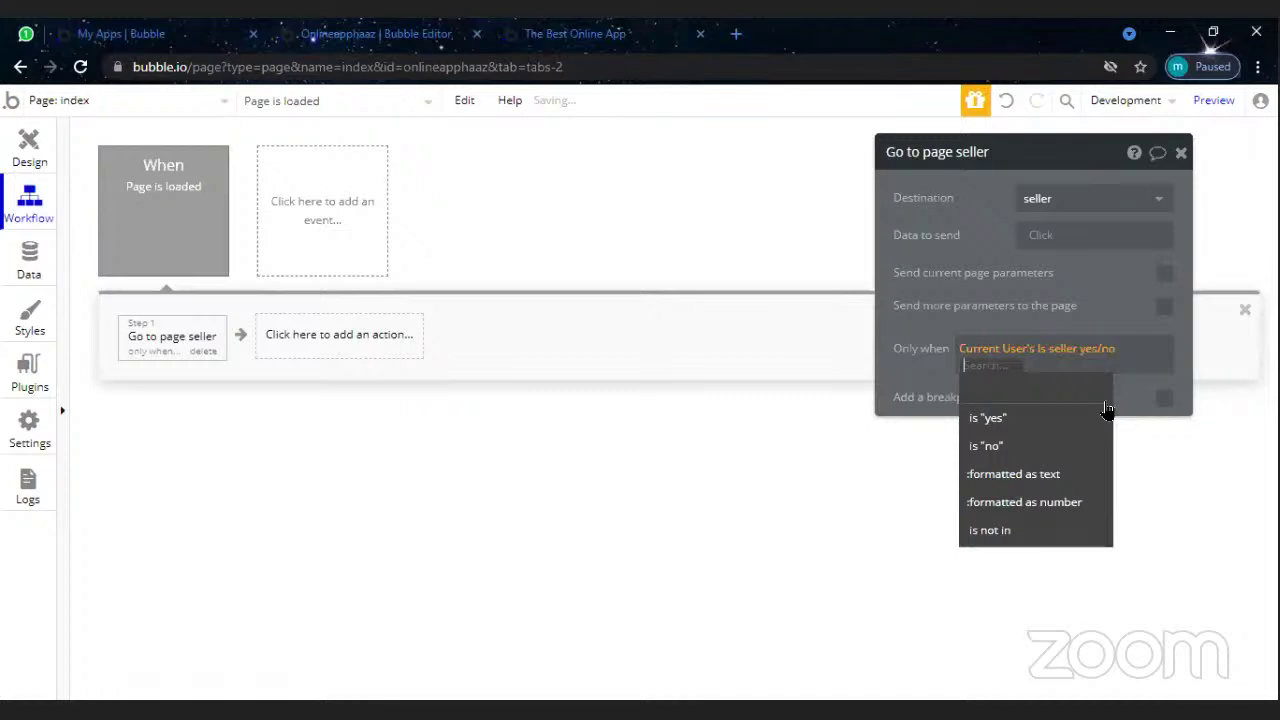
left_click(1038, 420)
left_click(1080, 395)
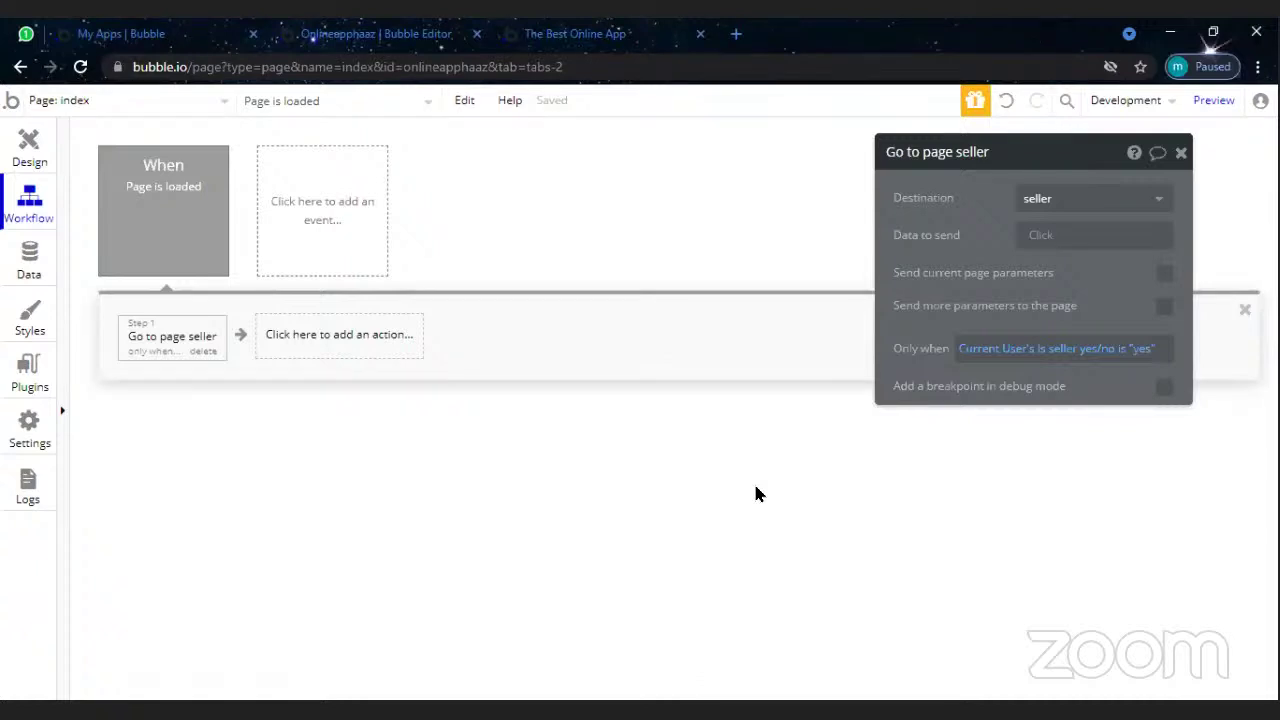
left_click(381, 345)
mouse_move(369, 459)
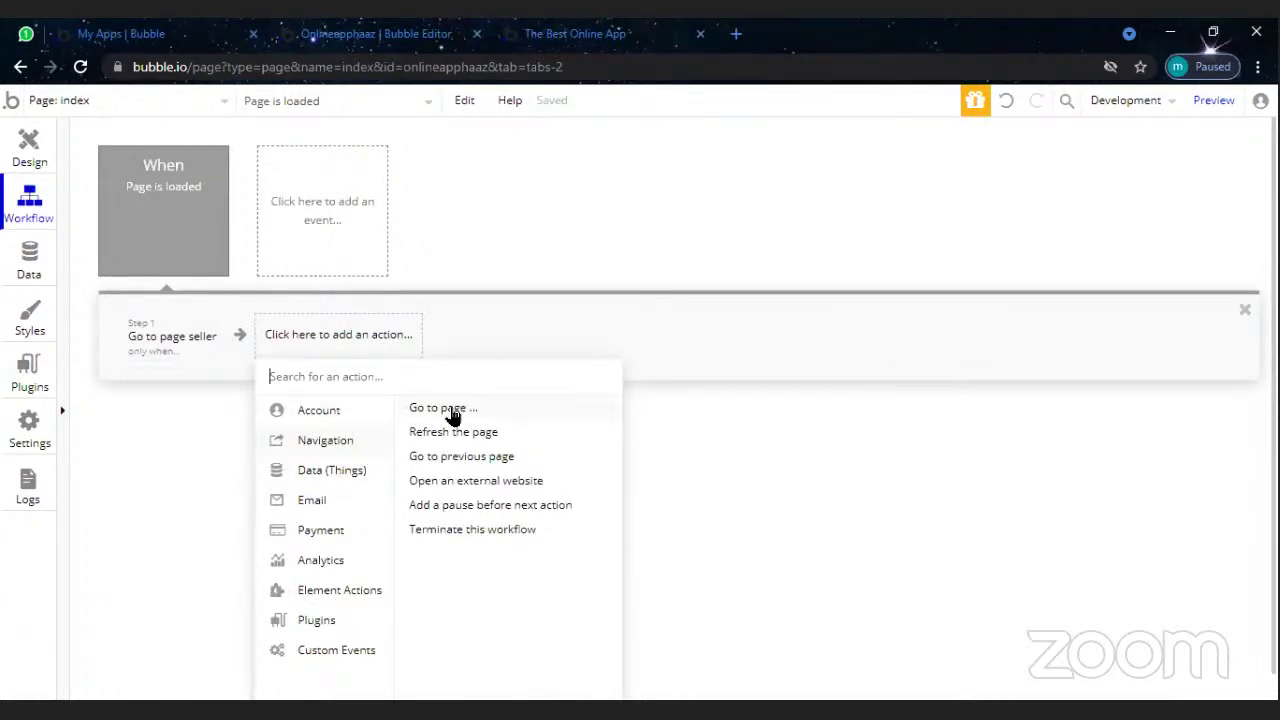
left_click(885, 519)
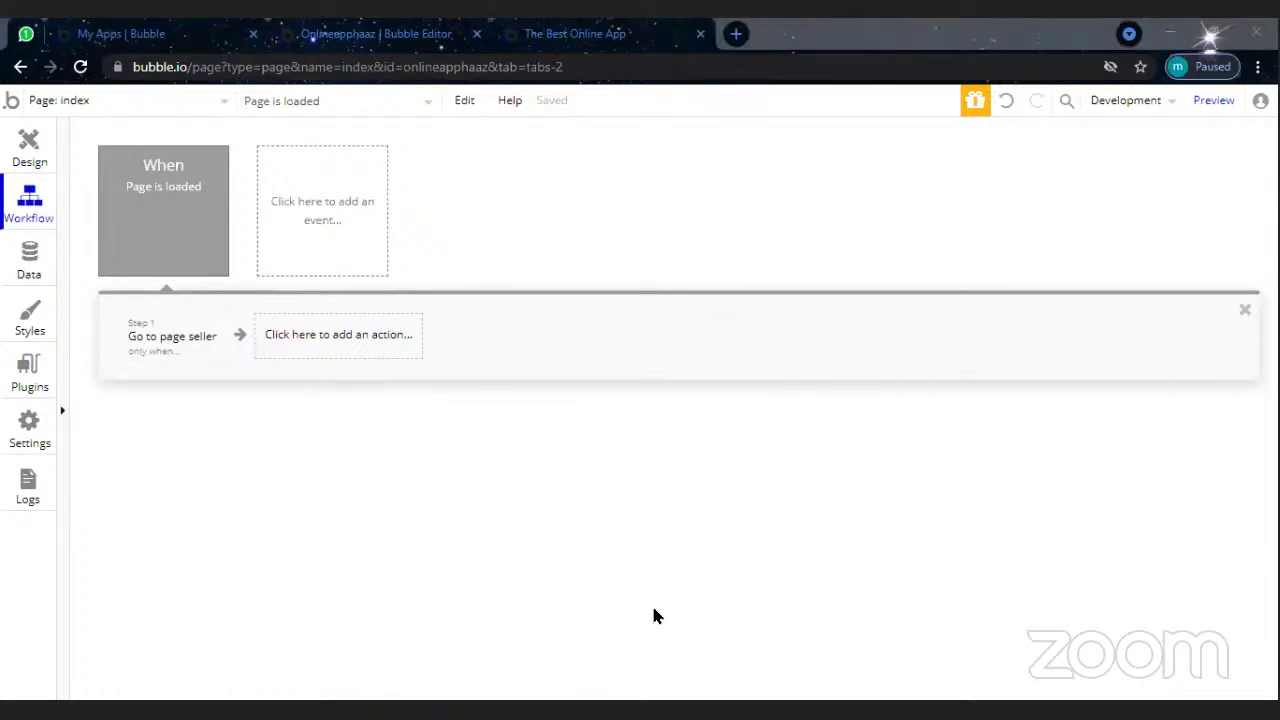
- Open the design of the Signup / Login Popup reusable element and set its user type dropdown to Dynamic choices
left_click(165, 102)
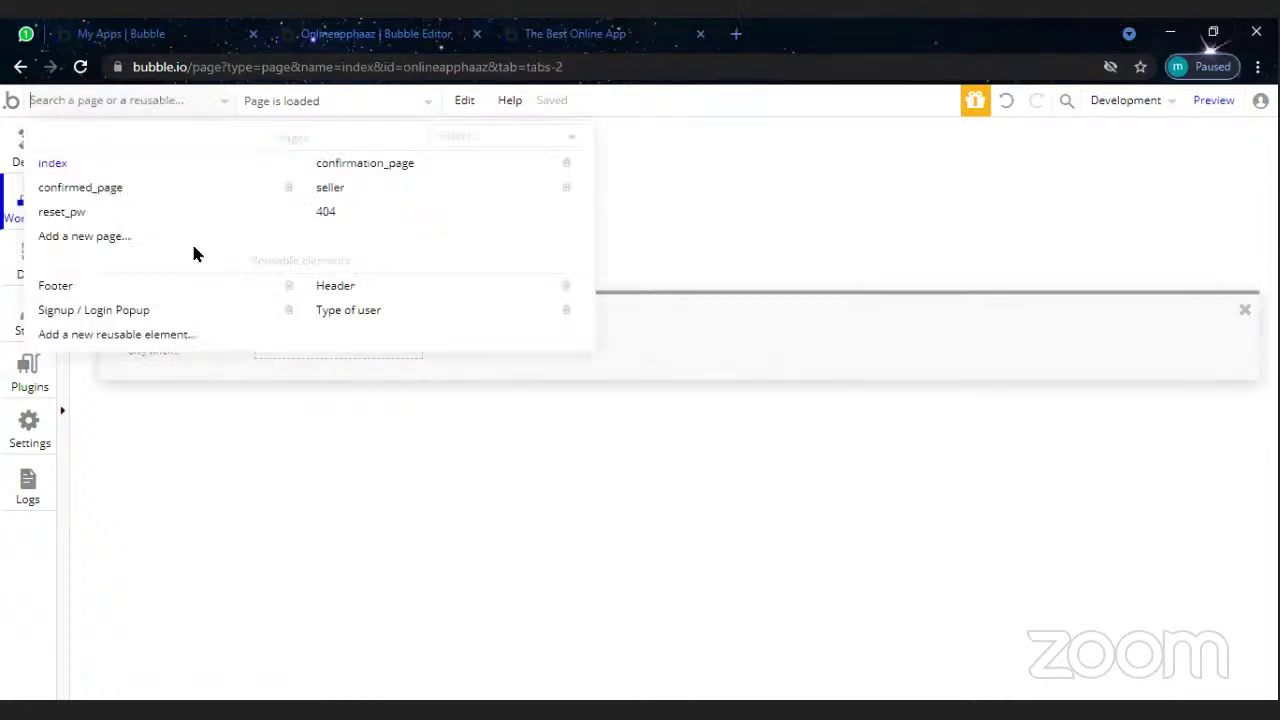
left_click(157, 315)
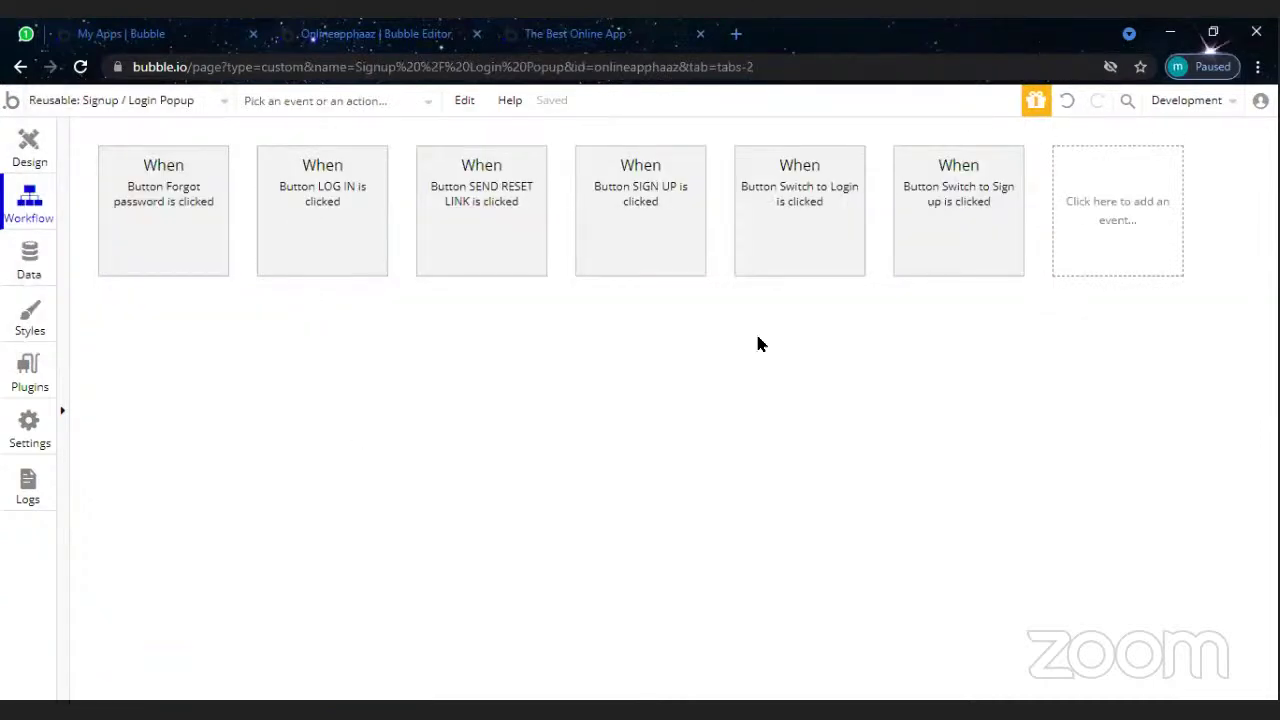
left_click(28, 175)
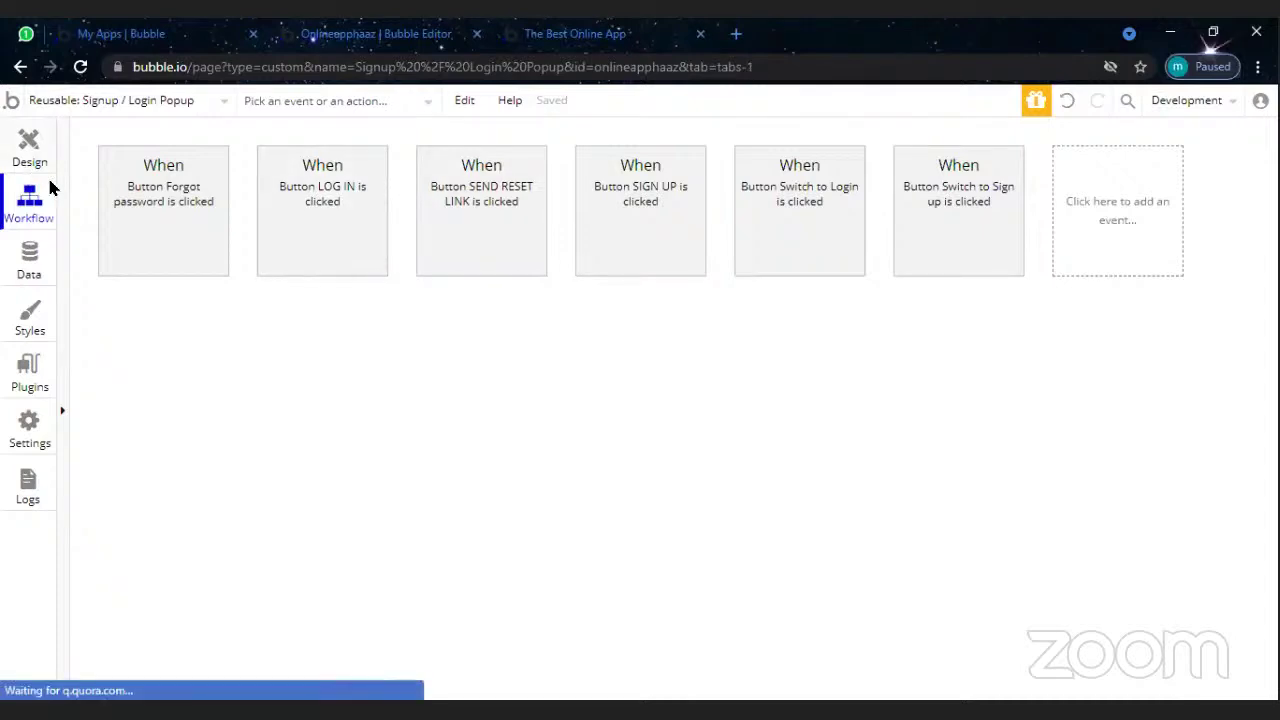
left_click(772, 410)
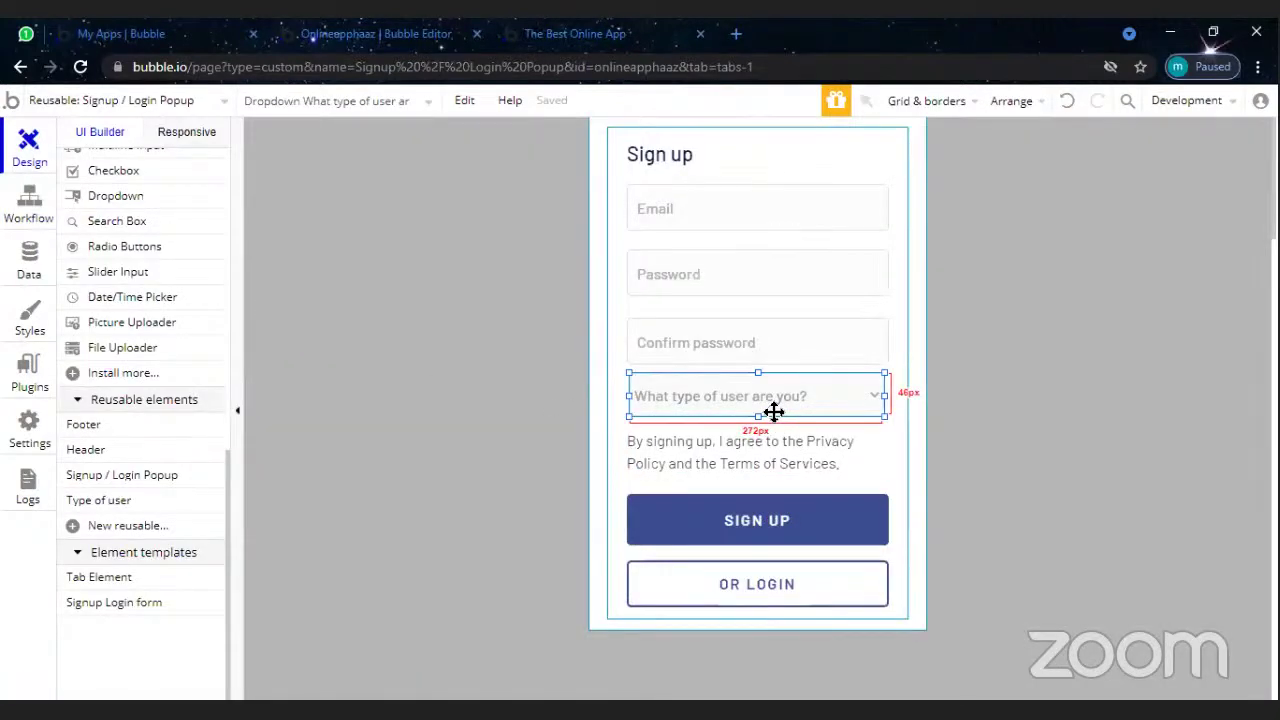
double_click(772, 410)
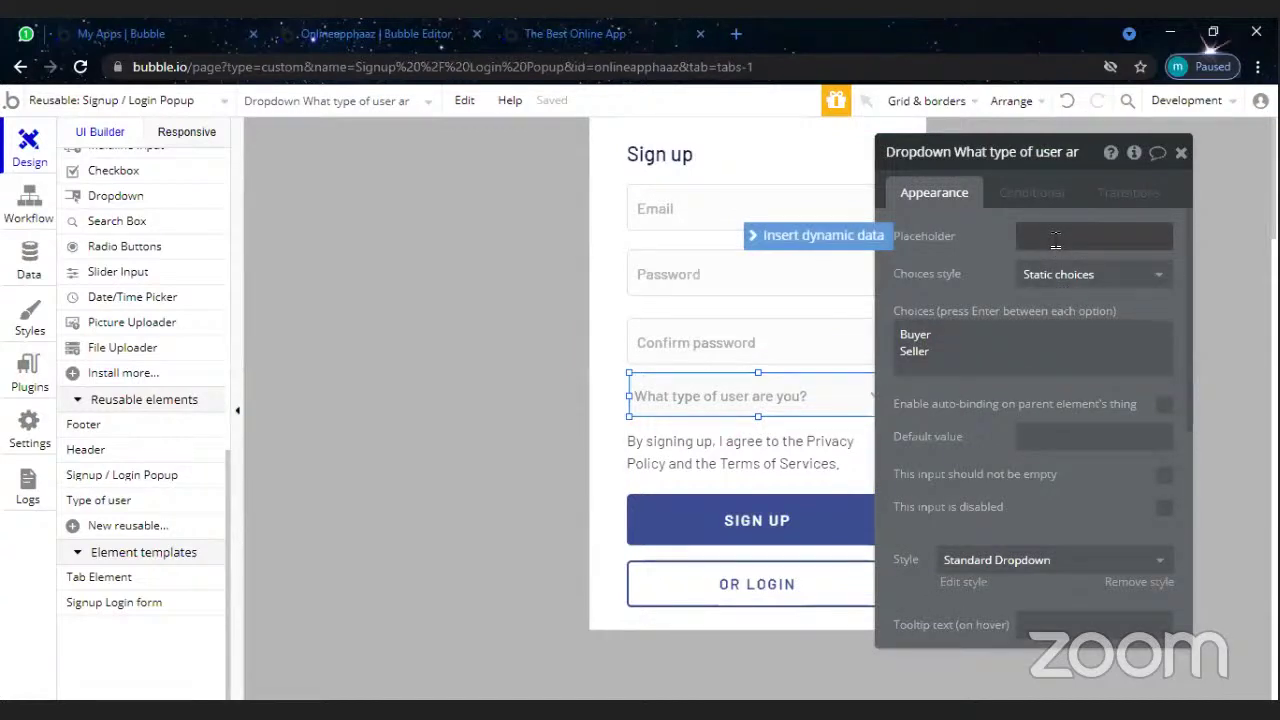
left_click(1080, 290)
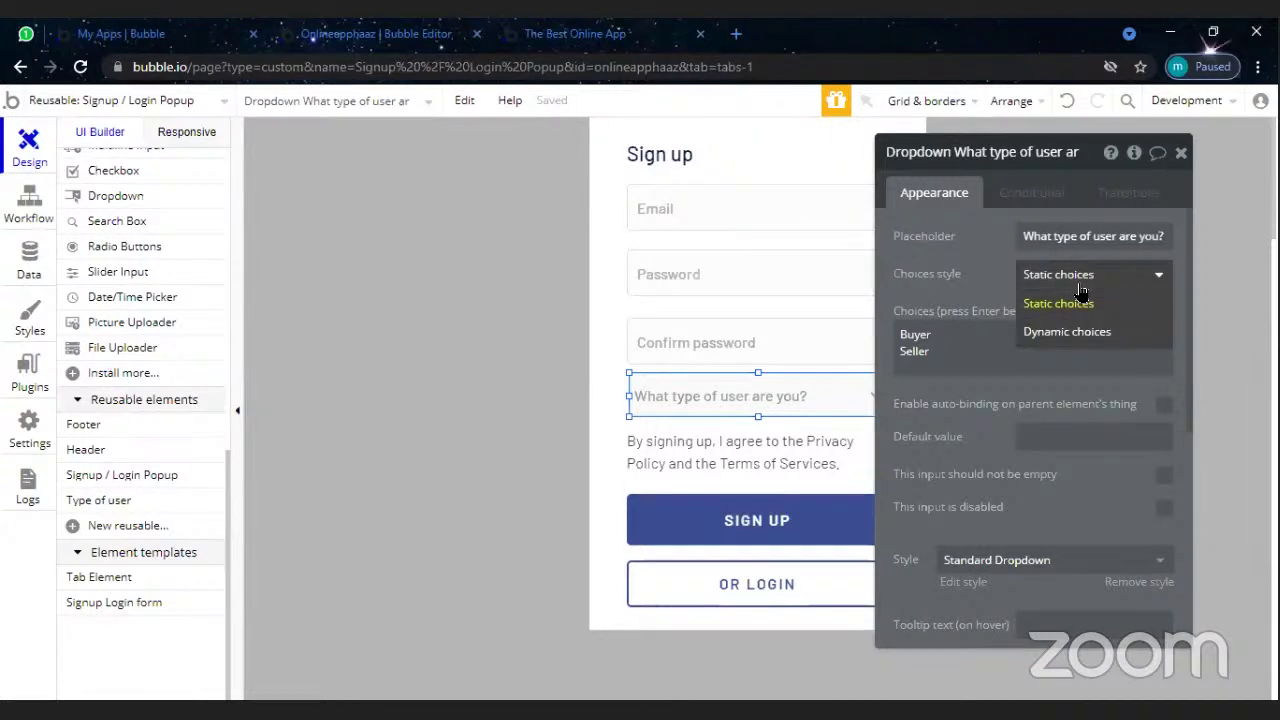
left_click(1126, 333)
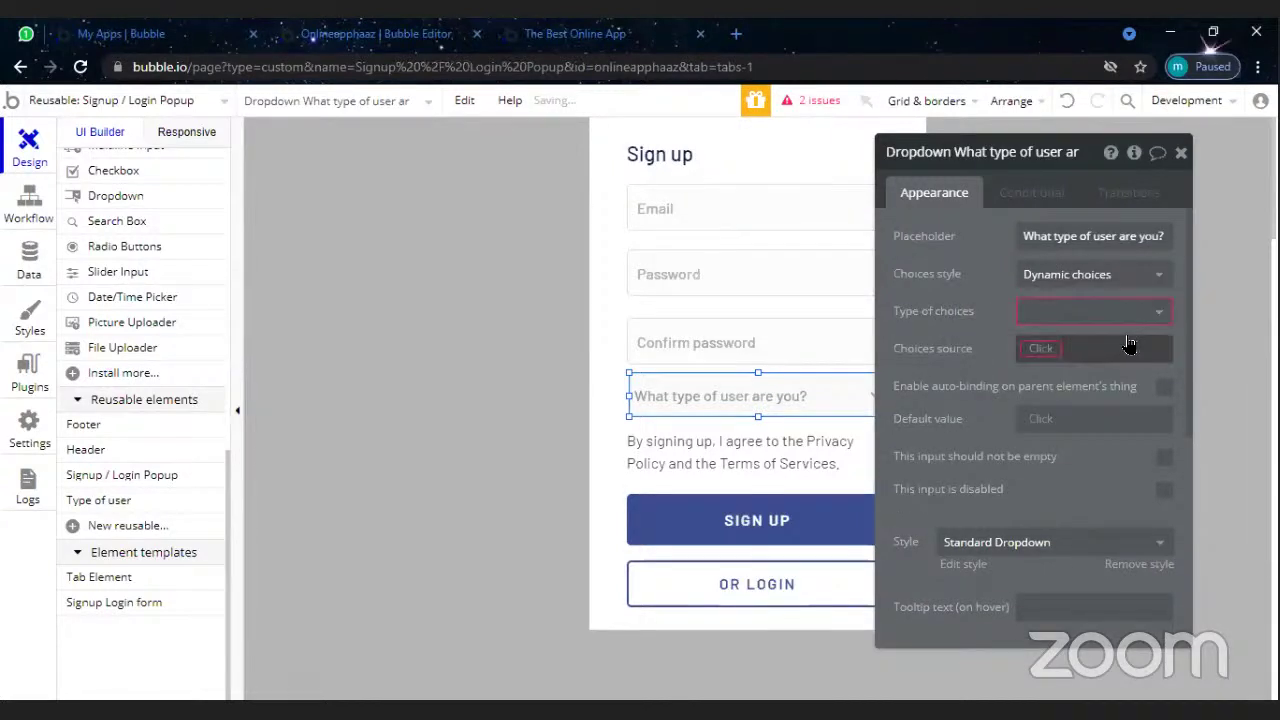
- Set the user-type dropdown's type of choices to yes / no and browse the available choices sources
left_click(1118, 322)
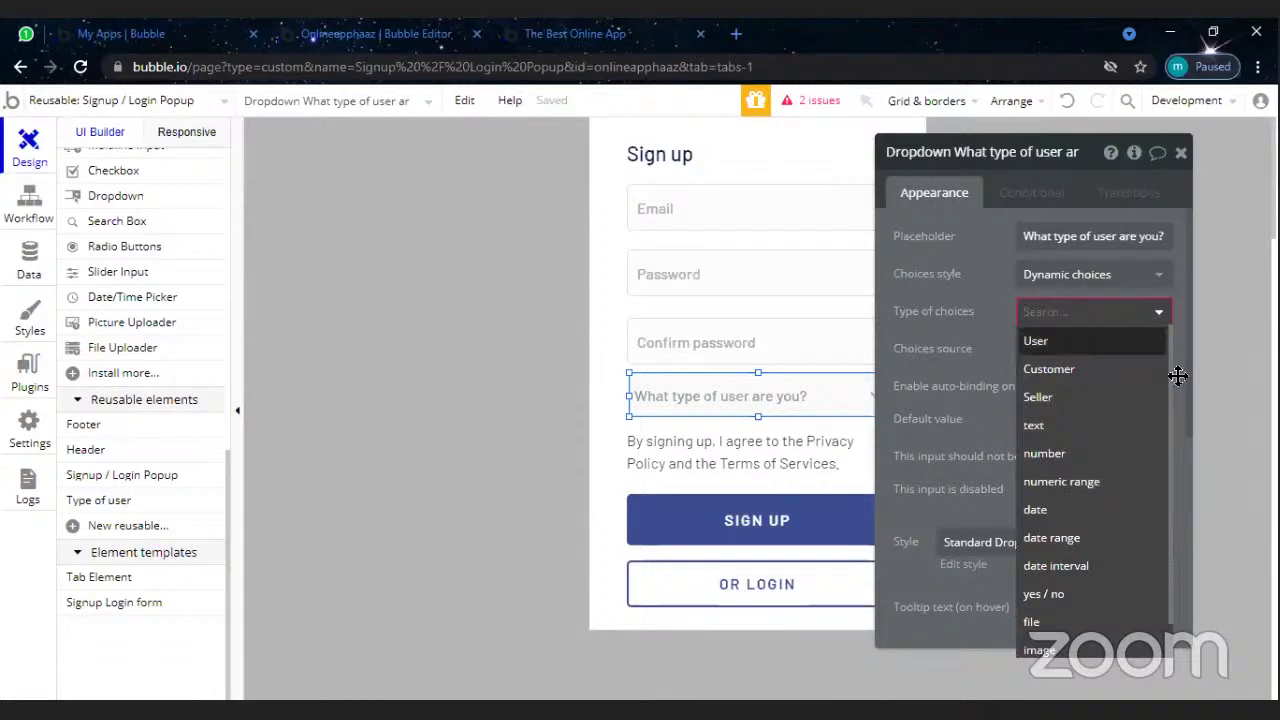
scroll(1170, 460, "down", 1)
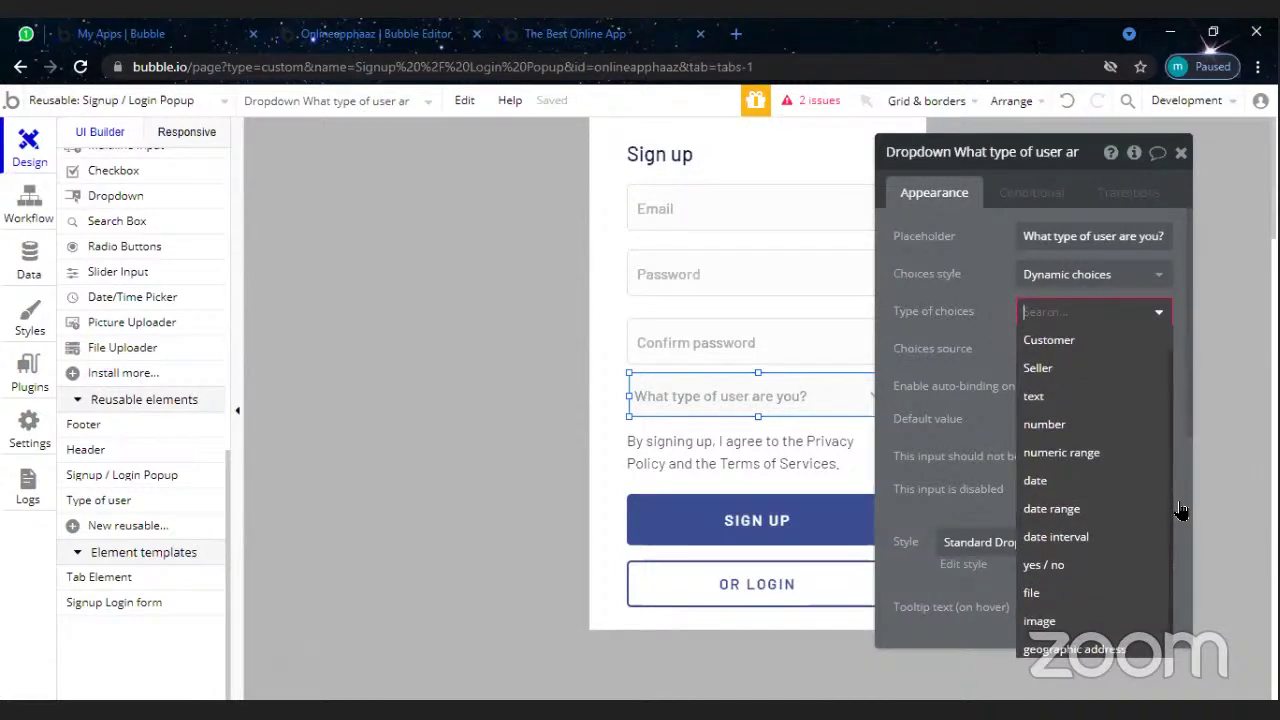
left_click(1086, 567)
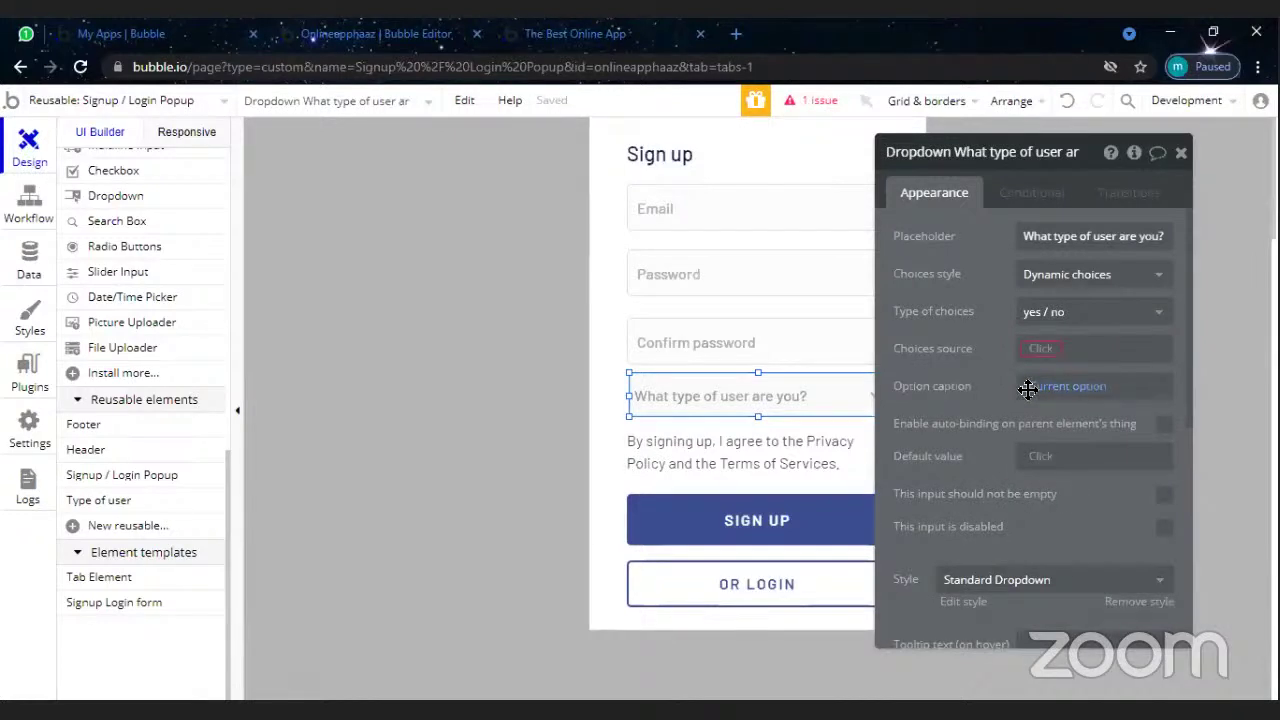
left_click(1039, 350)
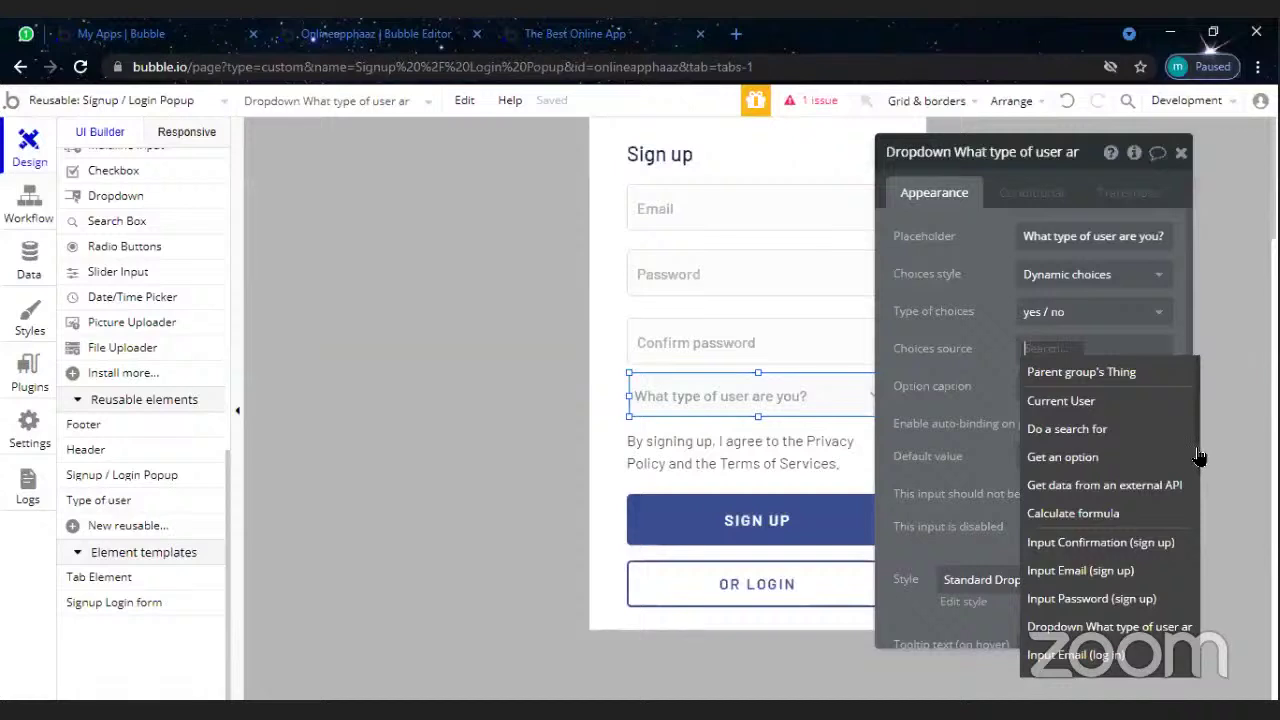
left_click_drag(1200, 458, 1219, 565)
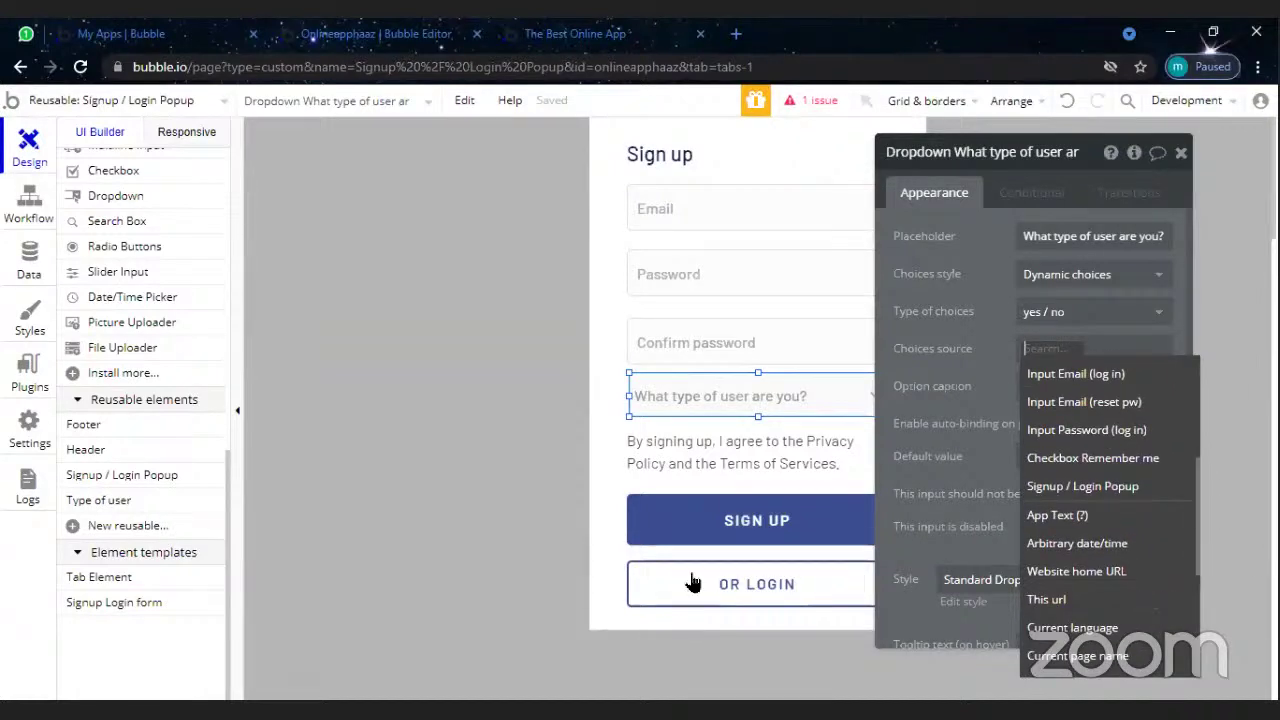
- Select the SIGN UP button in the signup popup and review its appearance properties
left_click(781, 535)
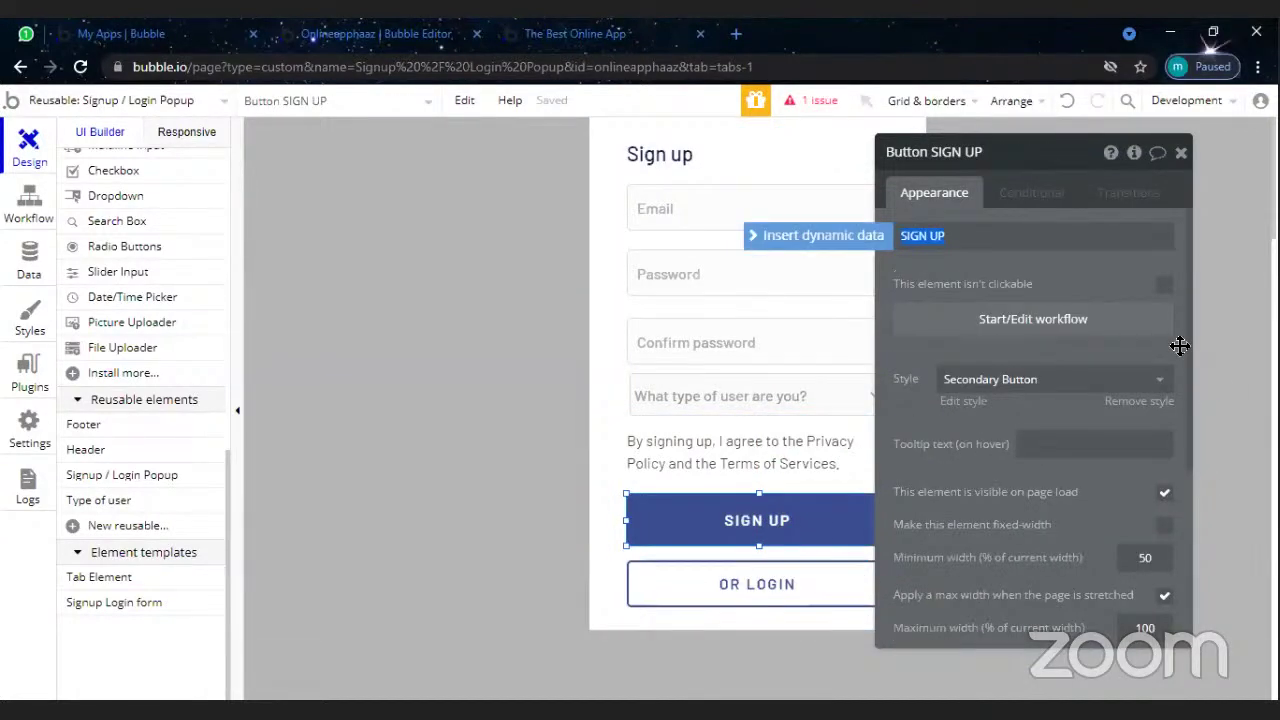
left_click_drag(1189, 331, 1197, 359)
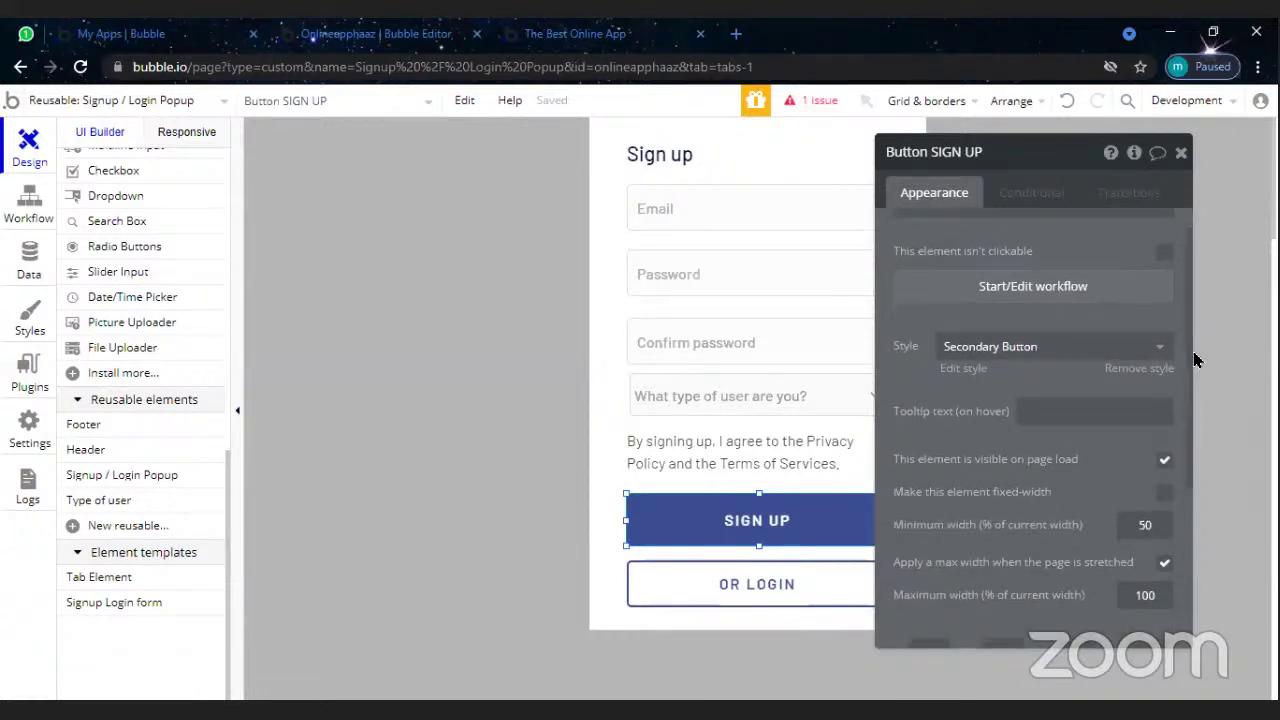
left_click(1197, 359)
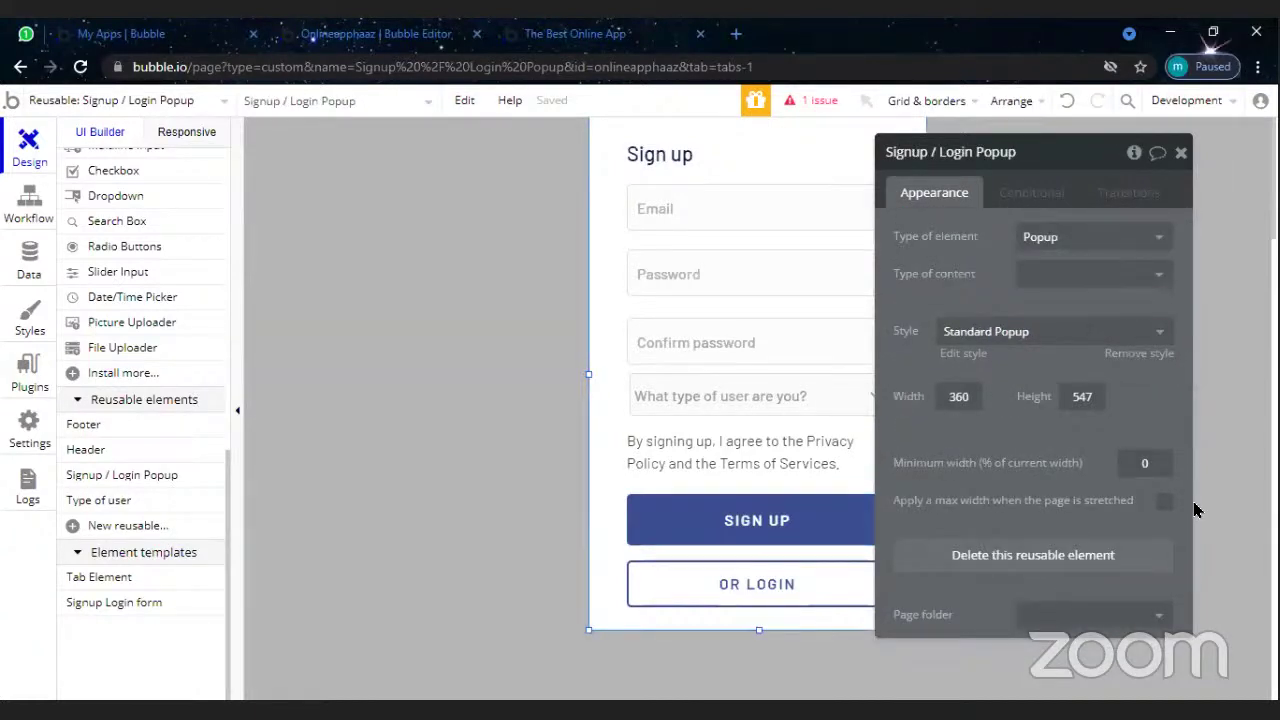
left_click(841, 542)
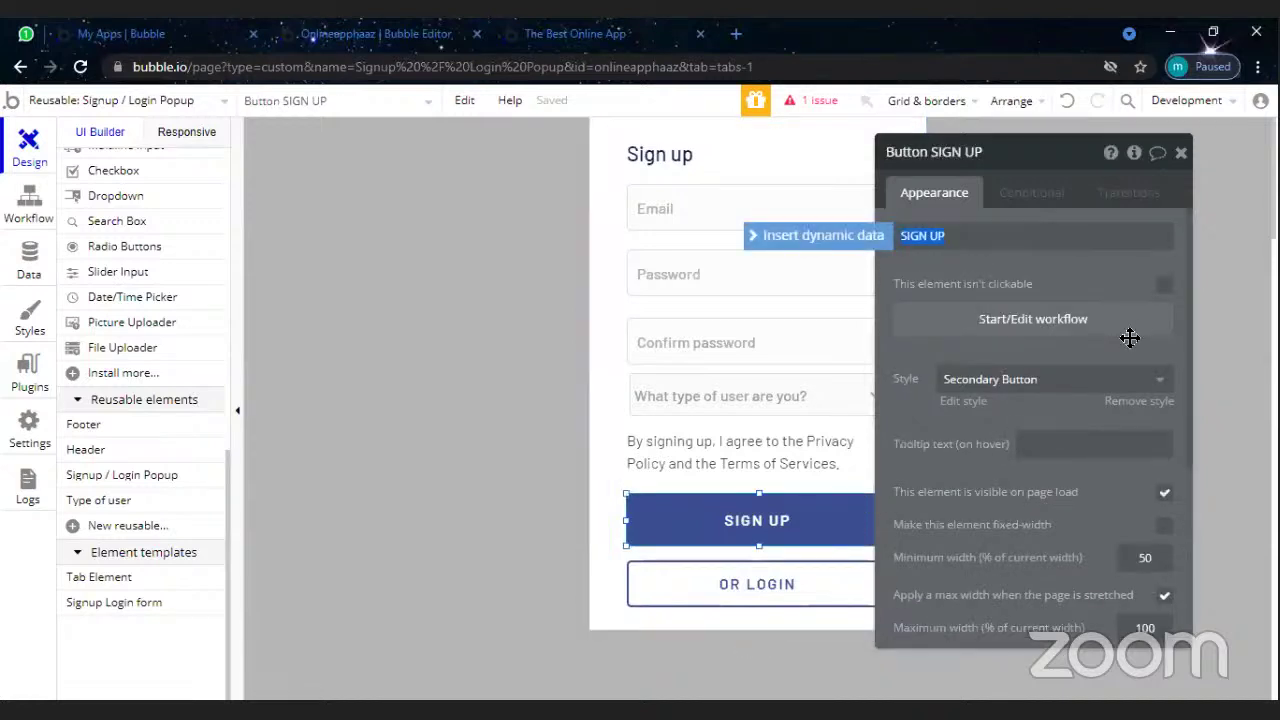
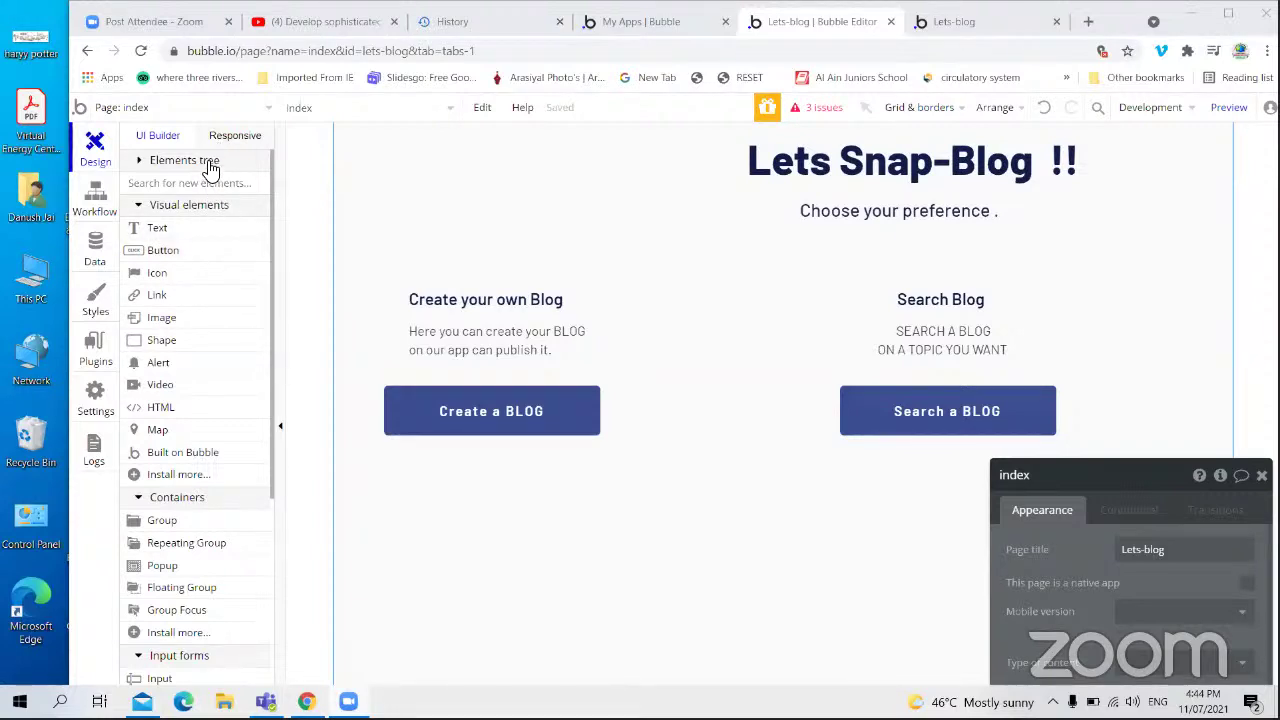
scroll(667, 348, "up", 5)
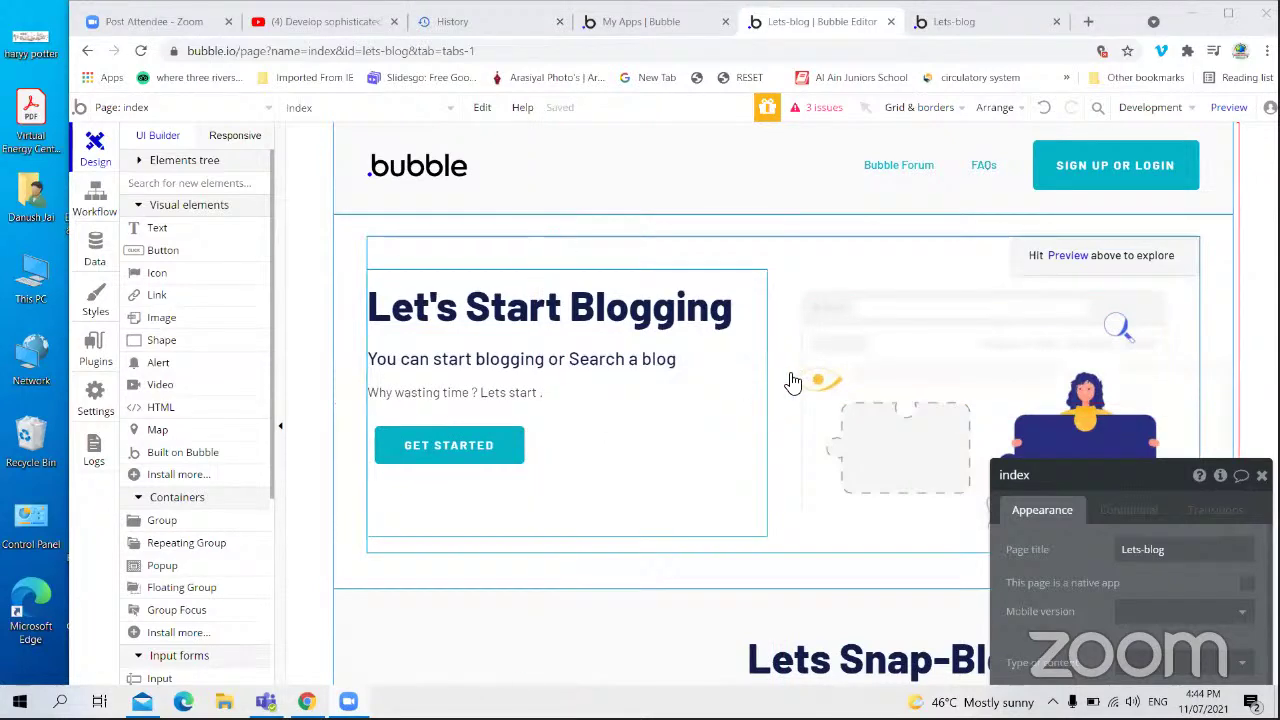
left_click_drag(1087, 490, 958, 417)
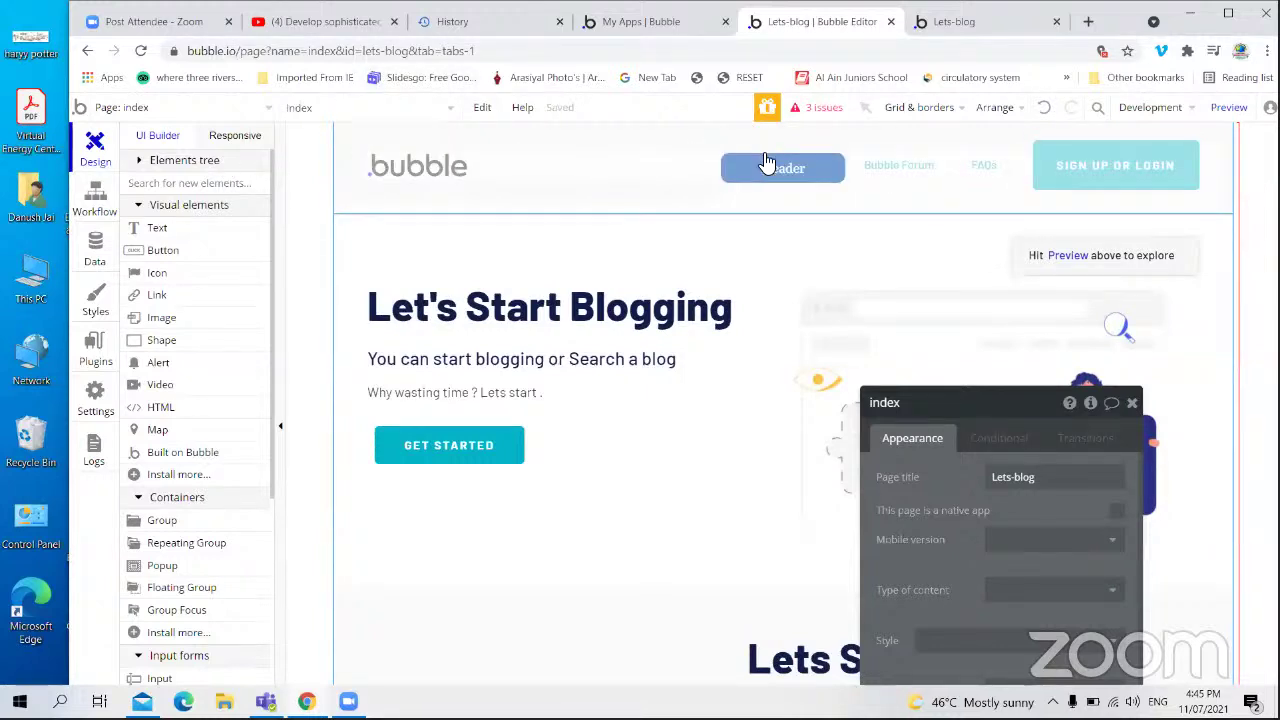
left_click(299, 110)
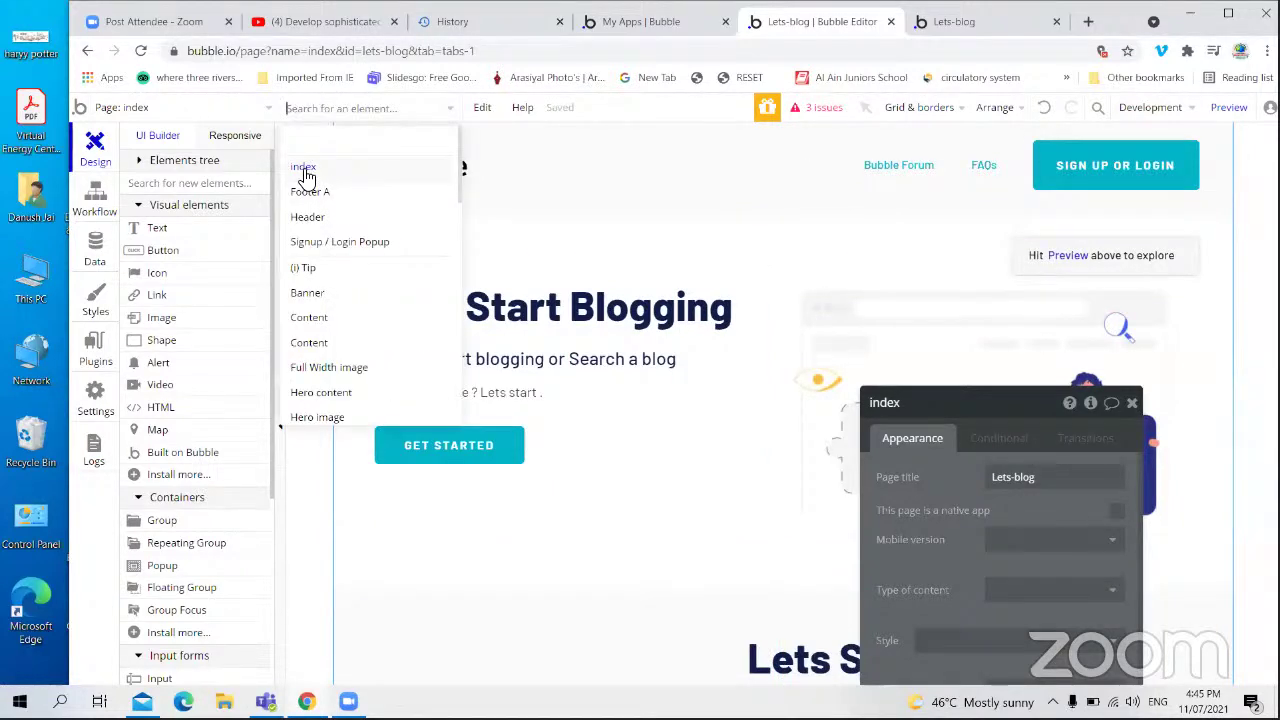
- Create a new page named create_a_blog without cloning an existing page
mouse_move(307, 177)
left_click(131, 113)
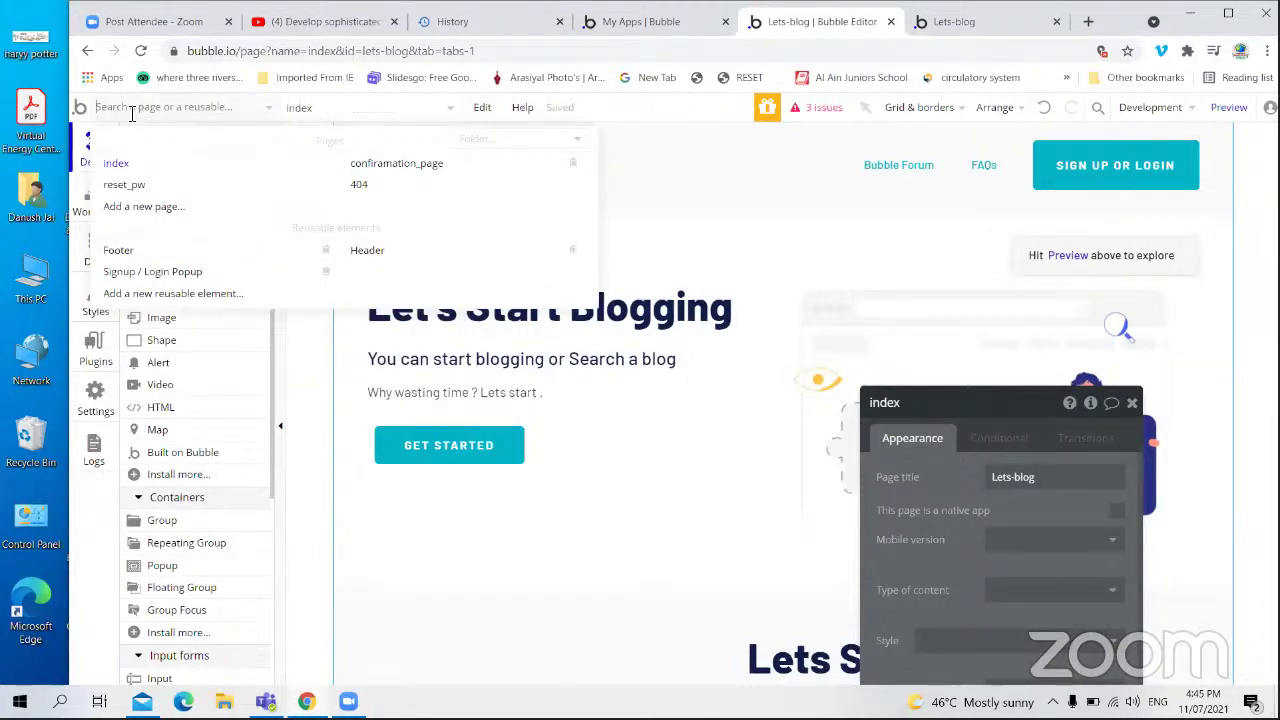
left_click(158, 209)
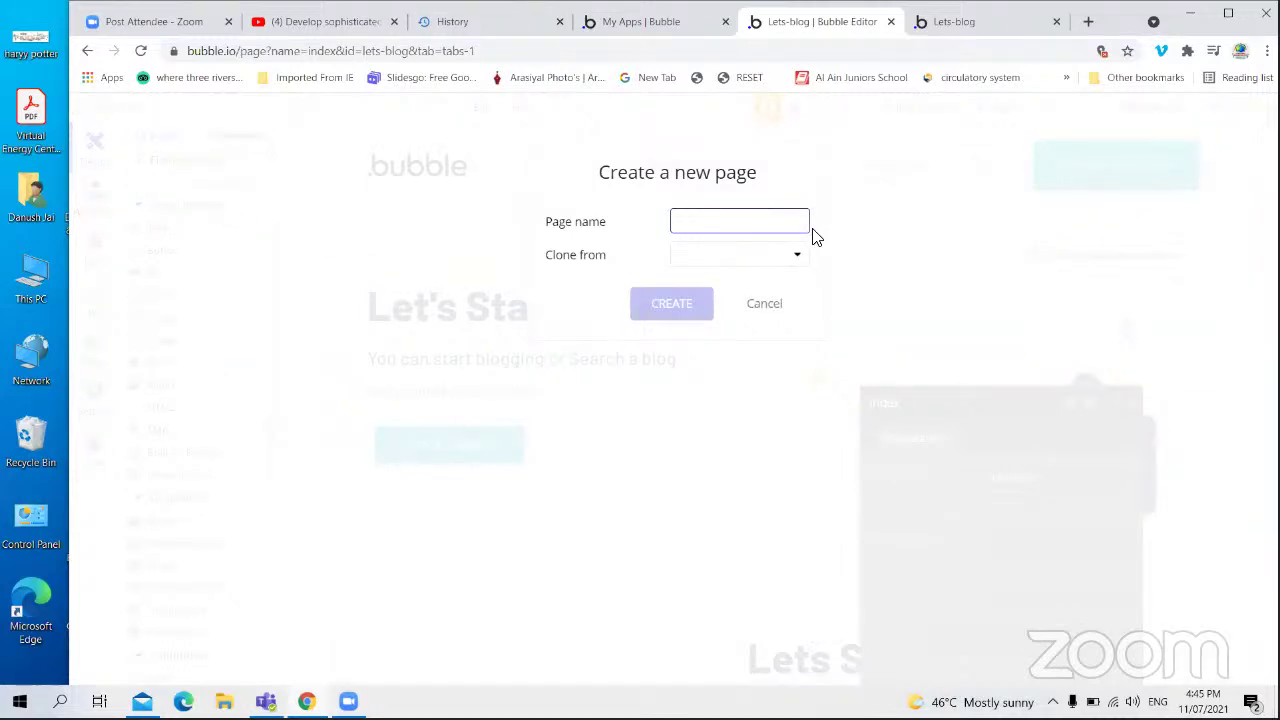
type("c")
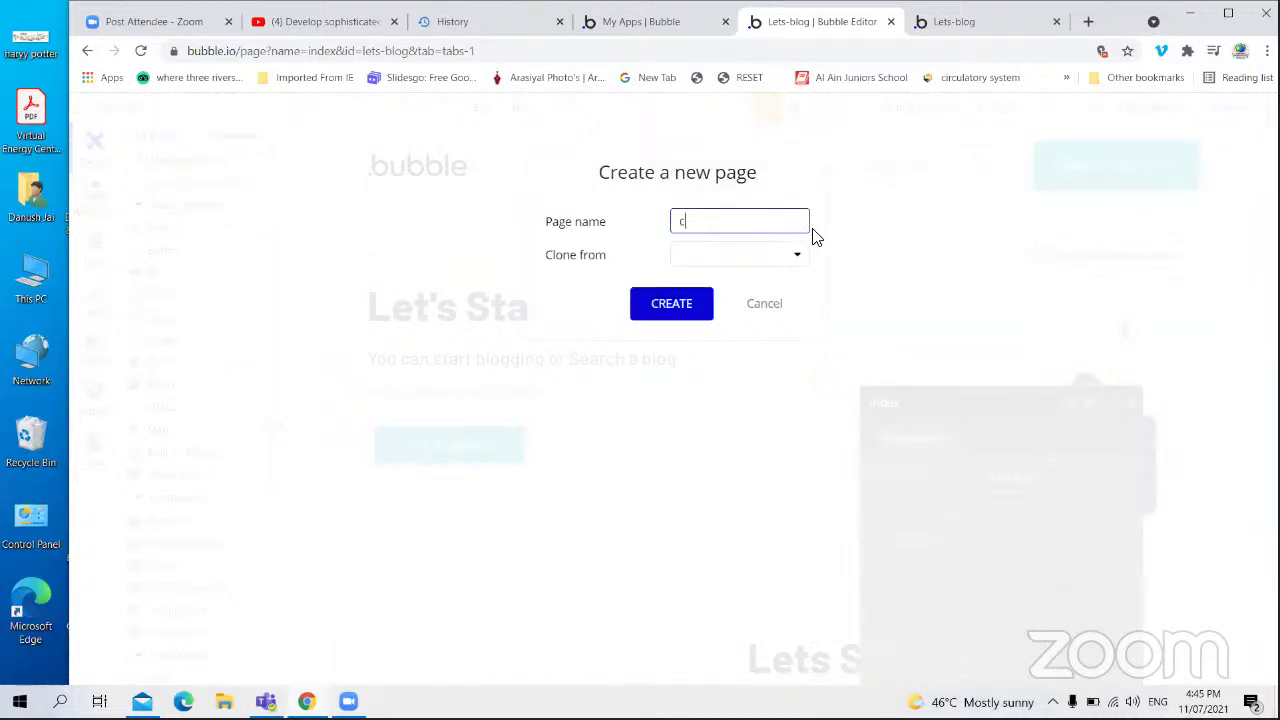
type("reate_a_blog")
left_click(701, 258)
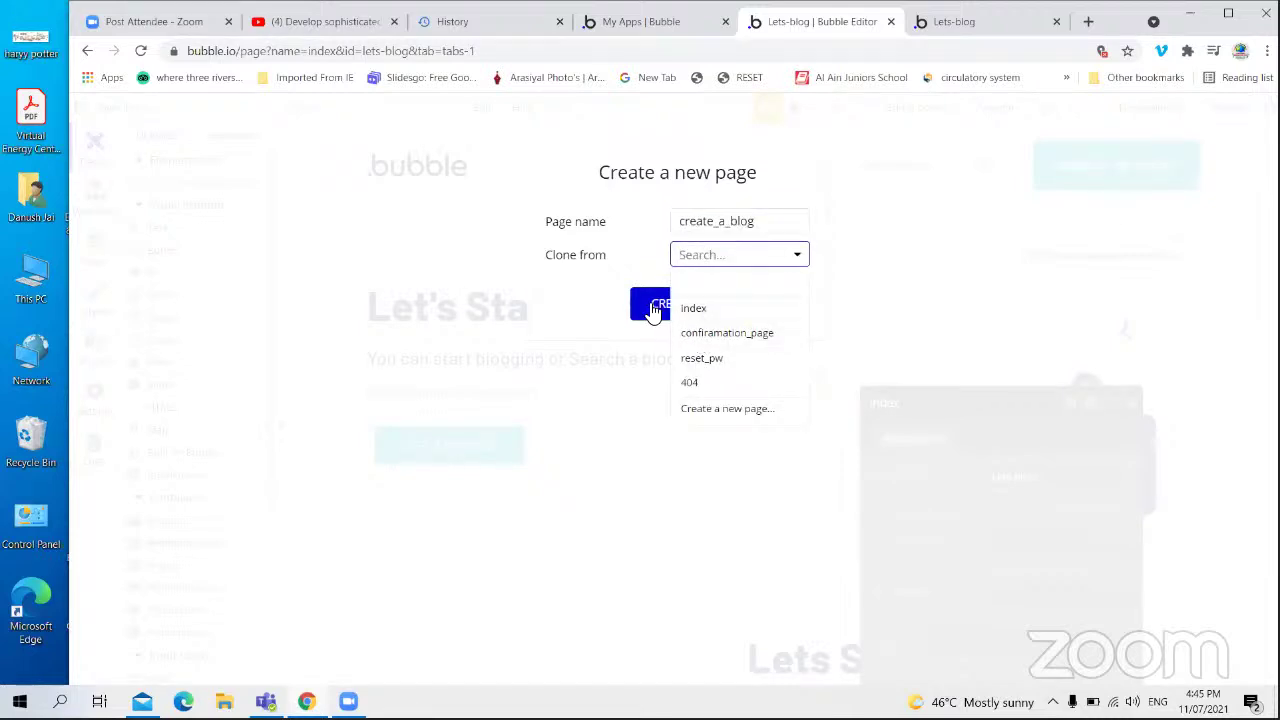
left_click(660, 306)
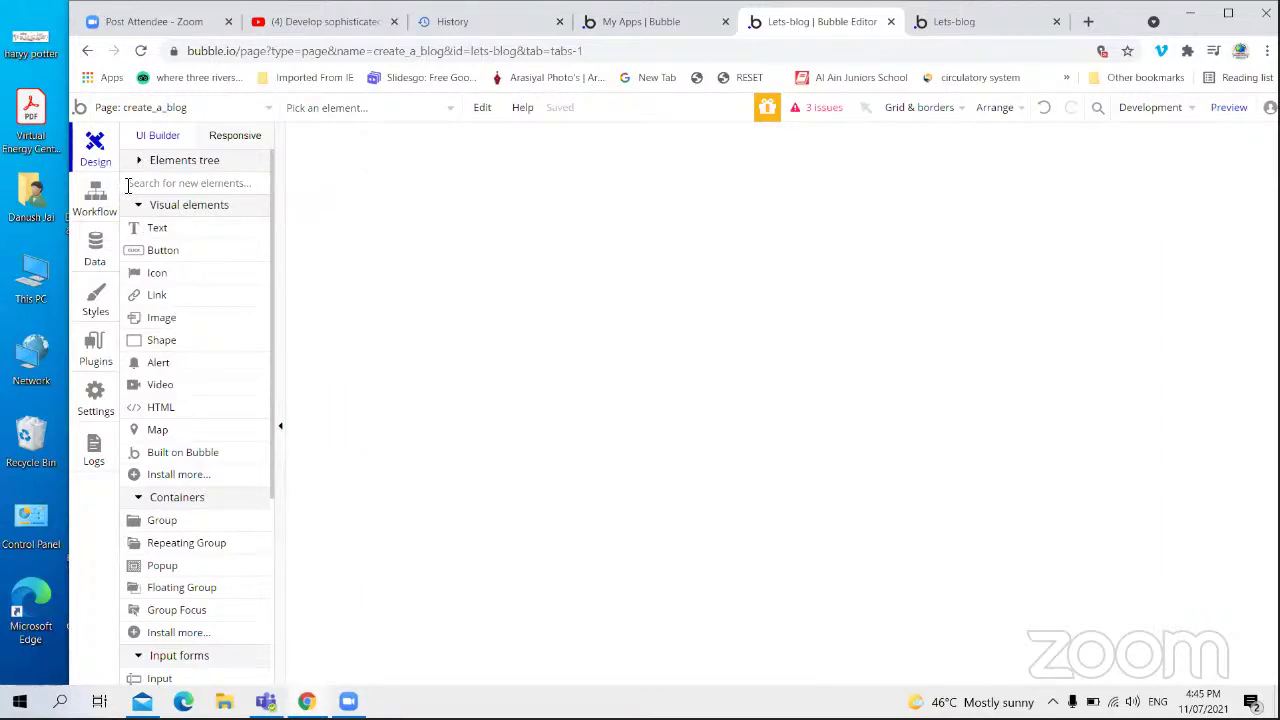
- Place a text element about 316 × 261 px near the page's upper left, reading "LRTS GT BLOG"
left_click(198, 234)
left_click(400, 141)
left_click_drag(435, 165, 658, 355)
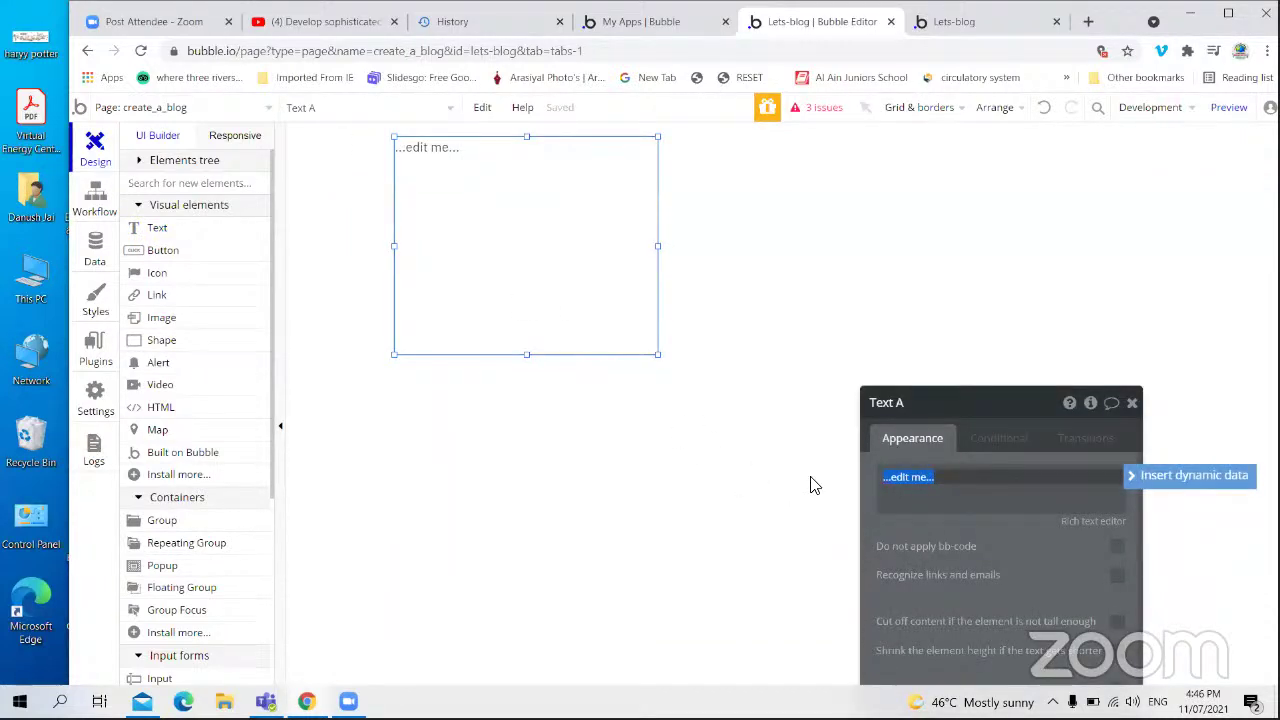
type("LRTS GT BLOG")
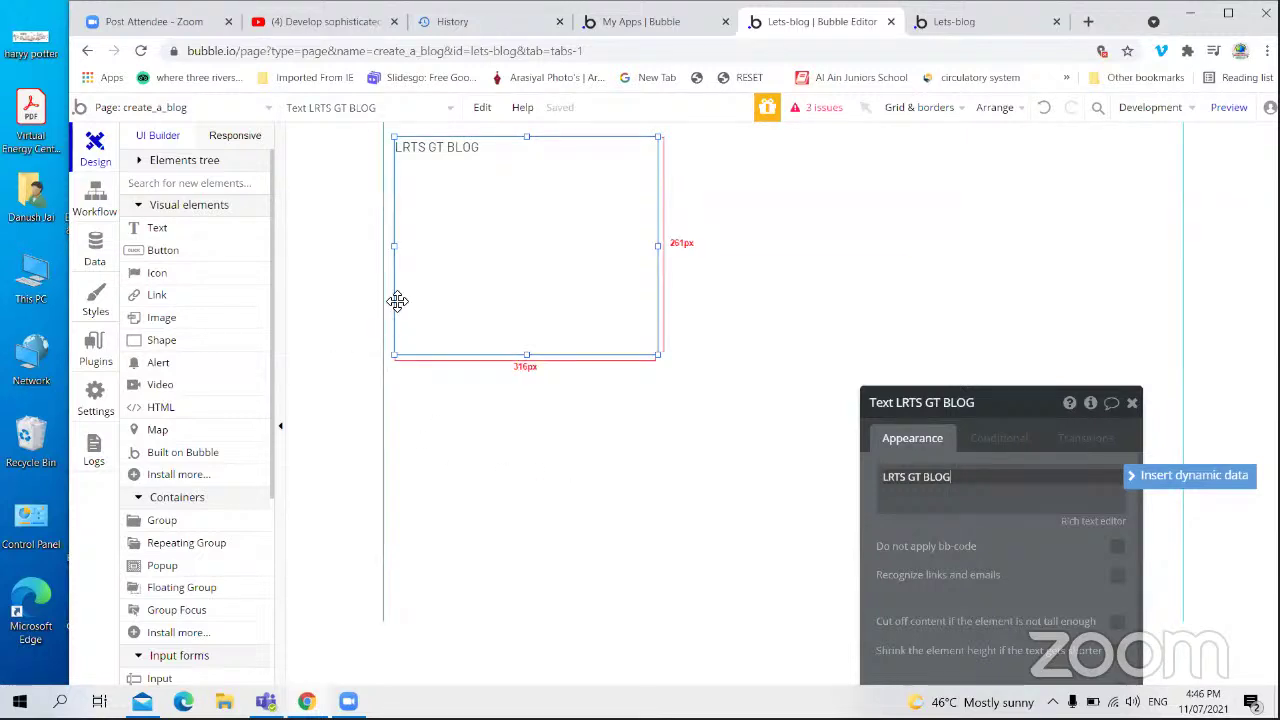
- Return to the index page and start a click workflow for the Create a BLOG button
left_click(222, 112)
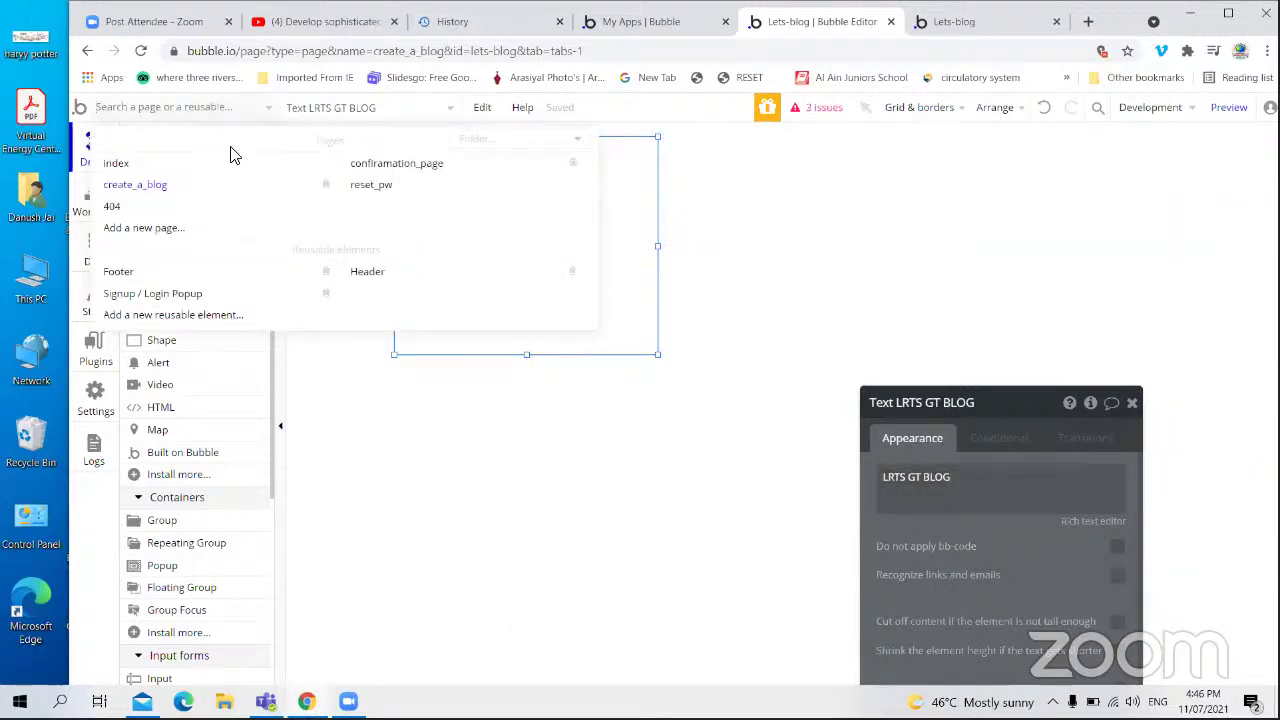
left_click(229, 168)
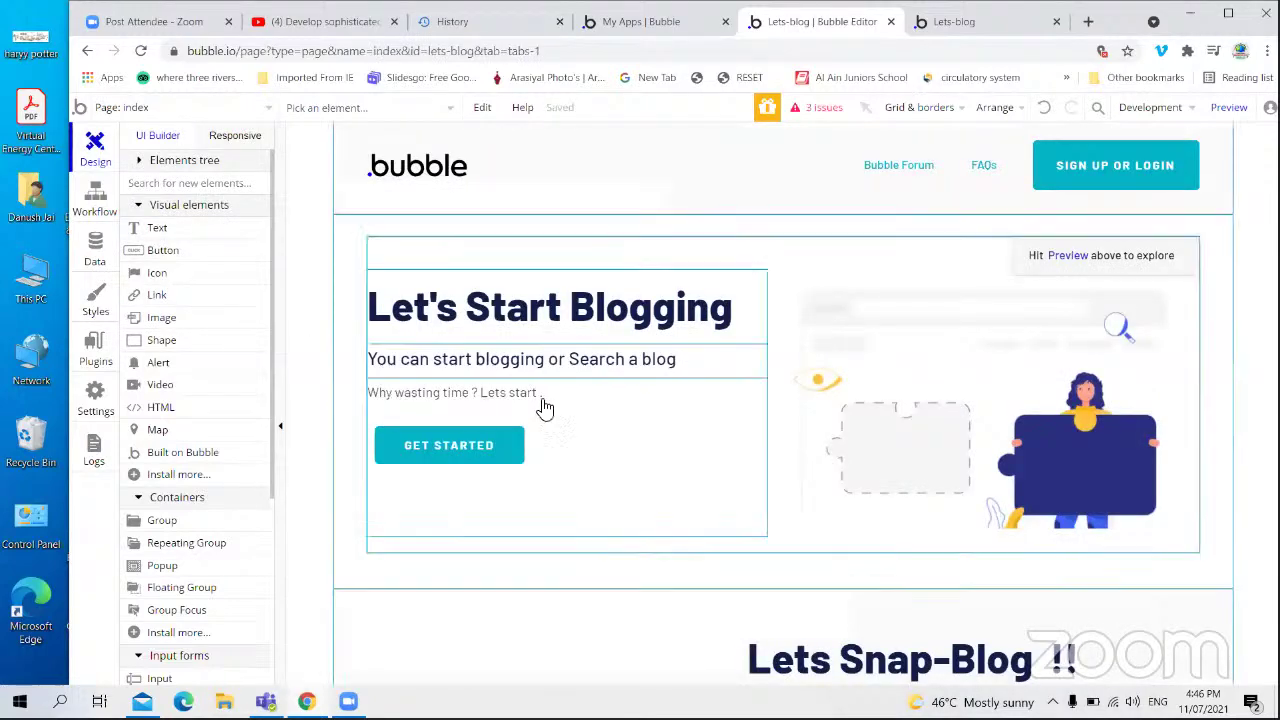
scroll(717, 429, "down", 5)
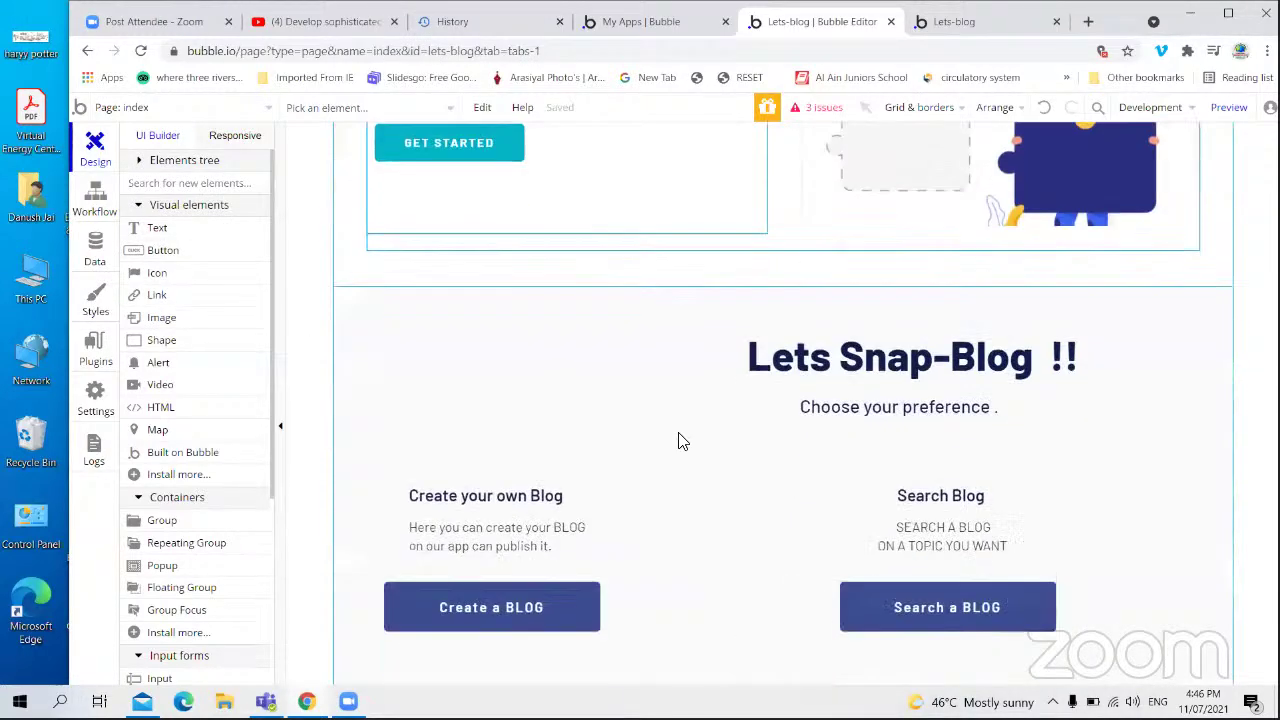
left_click(525, 405)
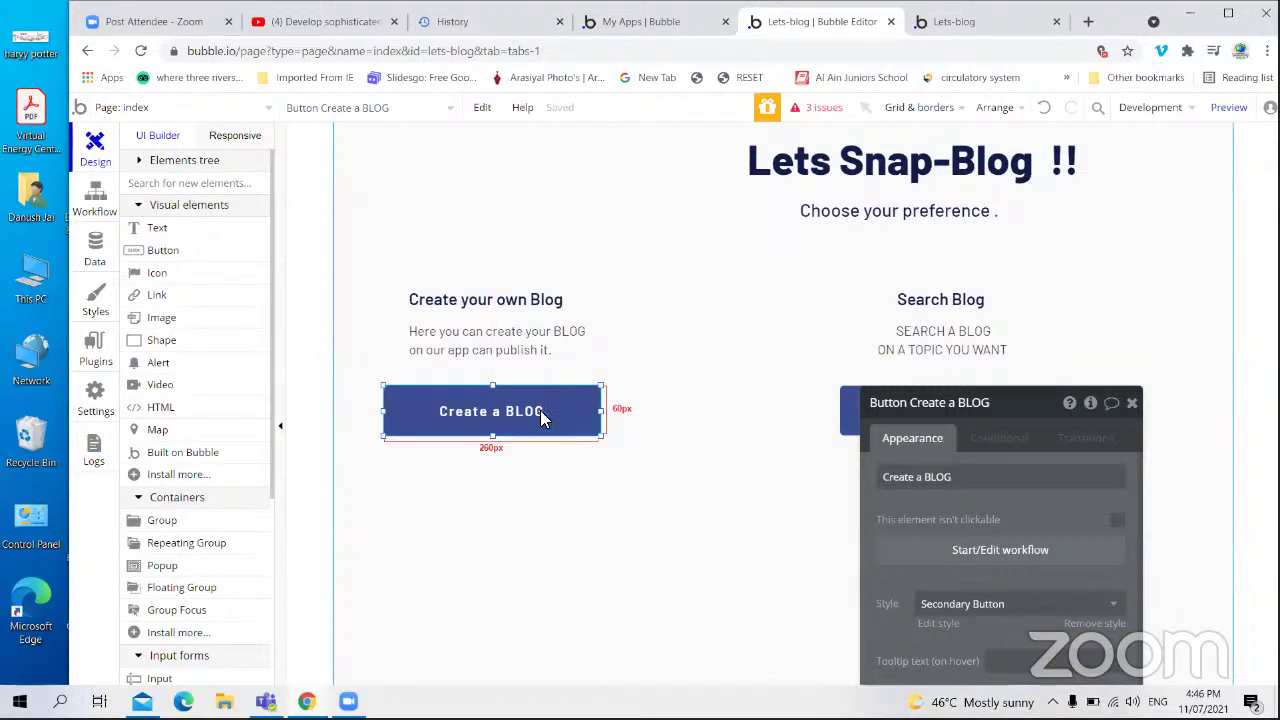
scroll(1020, 514, "down", 2)
scroll(1020, 514, "up", 2)
left_click(1003, 552)
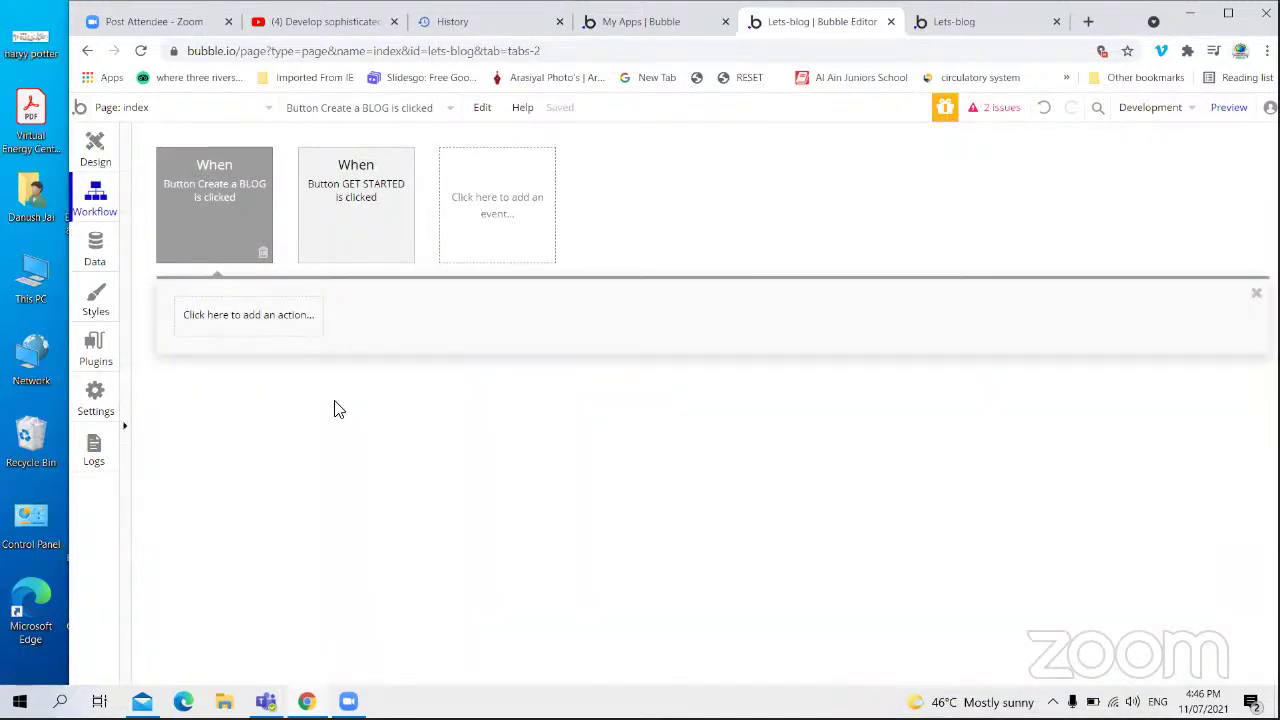
- Add a Go to page action to the Create a BLOG workflow with create_a_blog as its destination
left_click(301, 333)
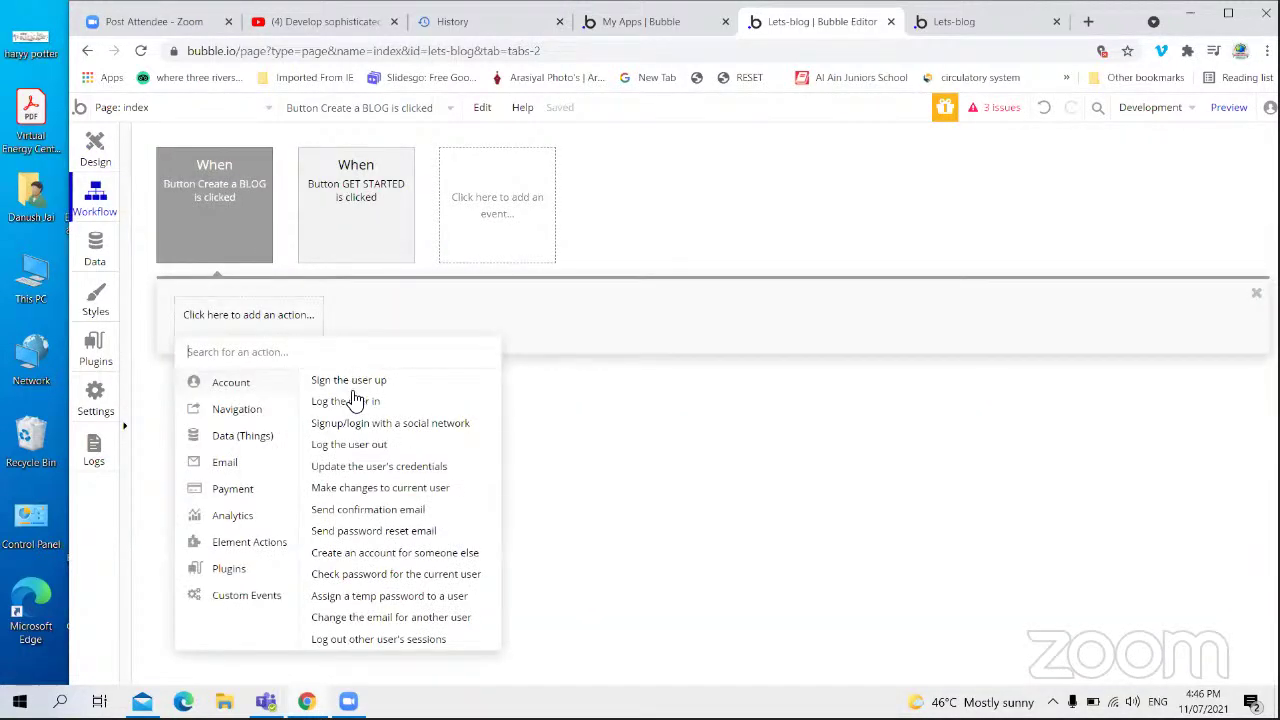
mouse_move(248, 418)
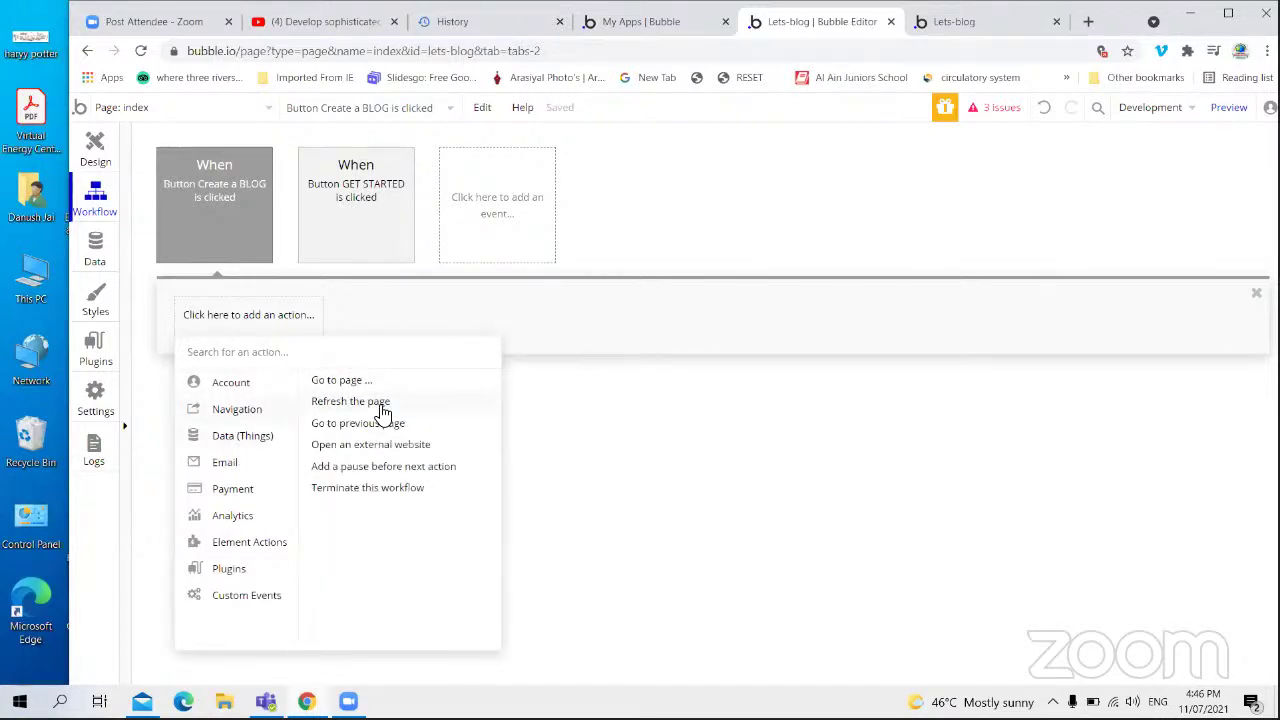
left_click(337, 381)
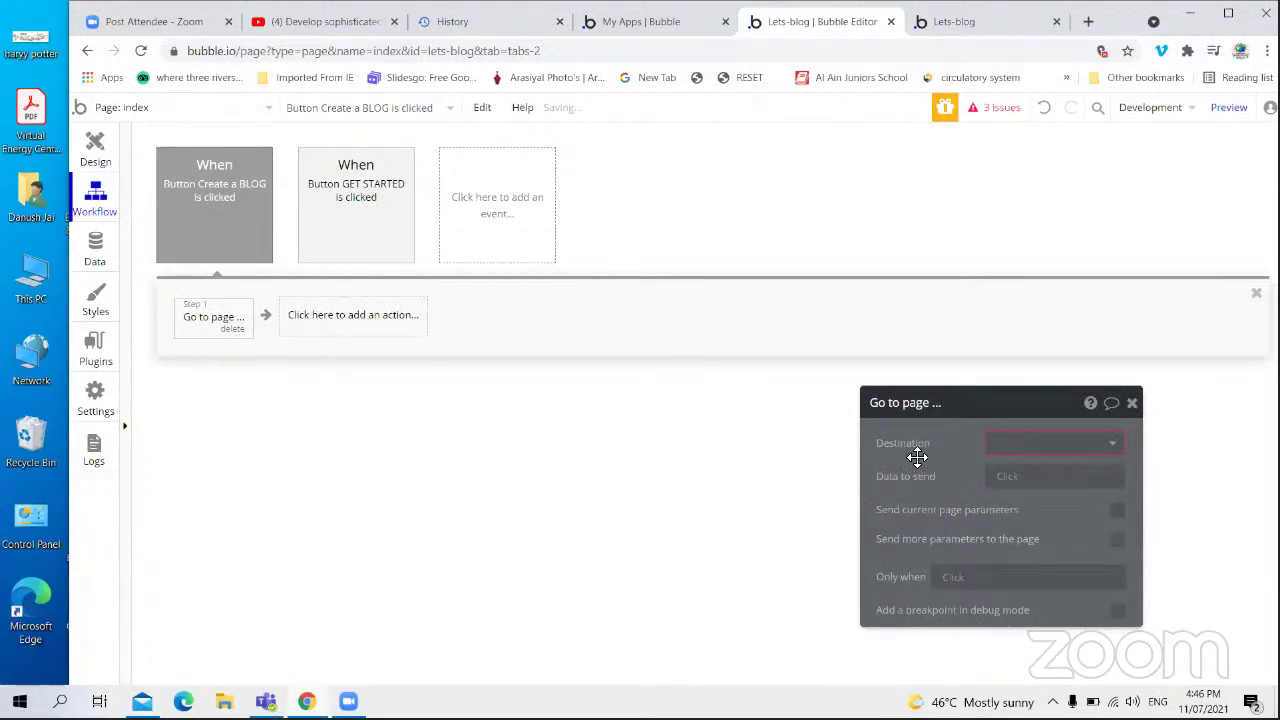
left_click(1012, 445)
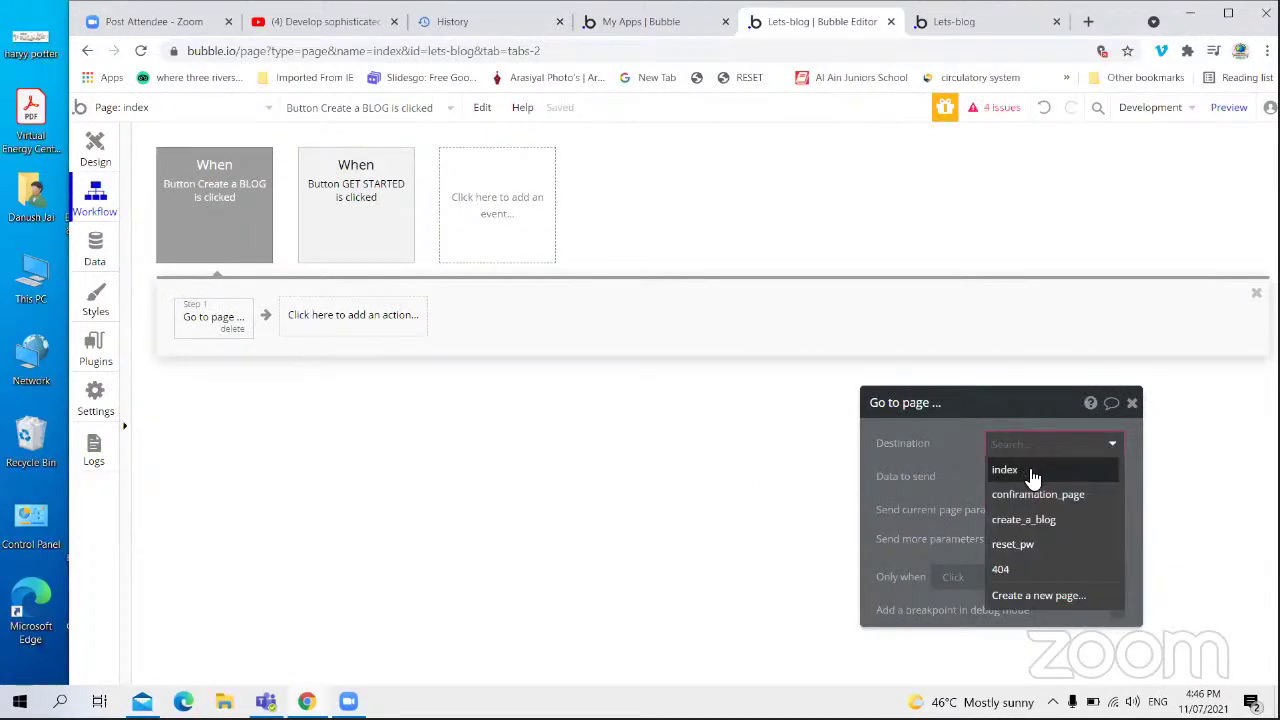
left_click(1037, 520)
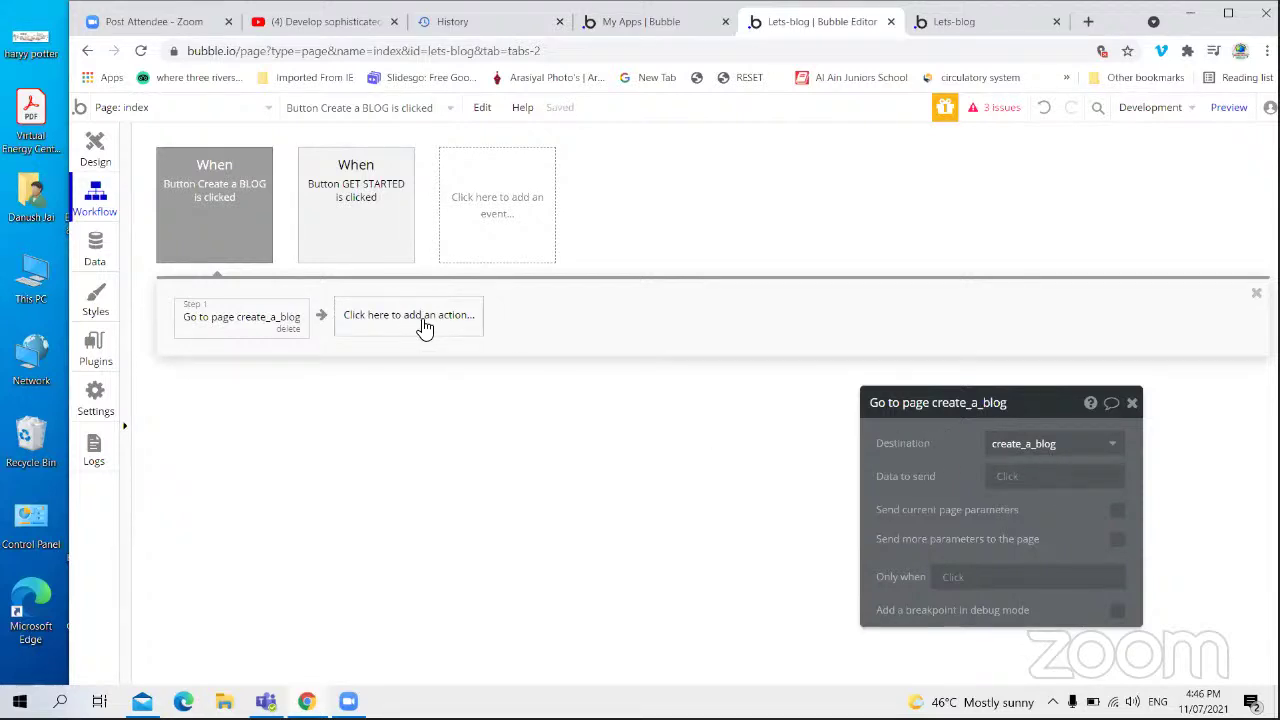
- Test the Create a BLOG button in the refreshed Lets-blog preview and return to the Bubble editor
left_click(1012, 34)
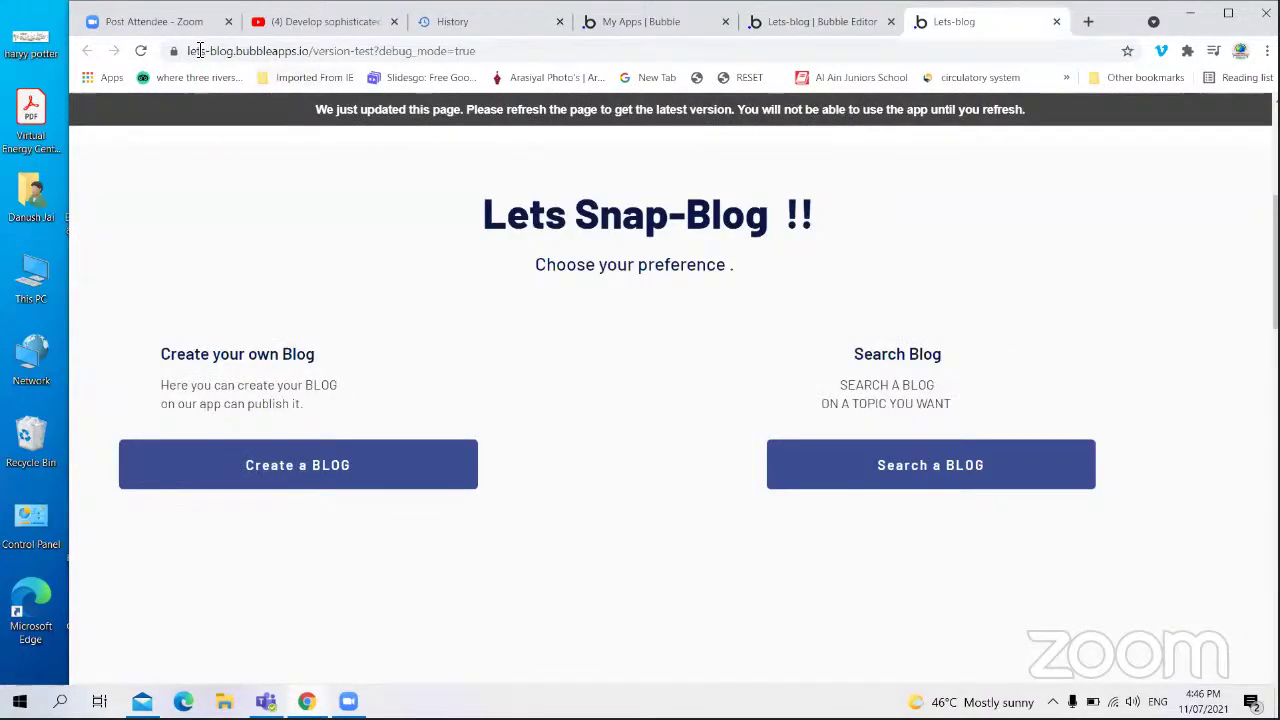
left_click(142, 52)
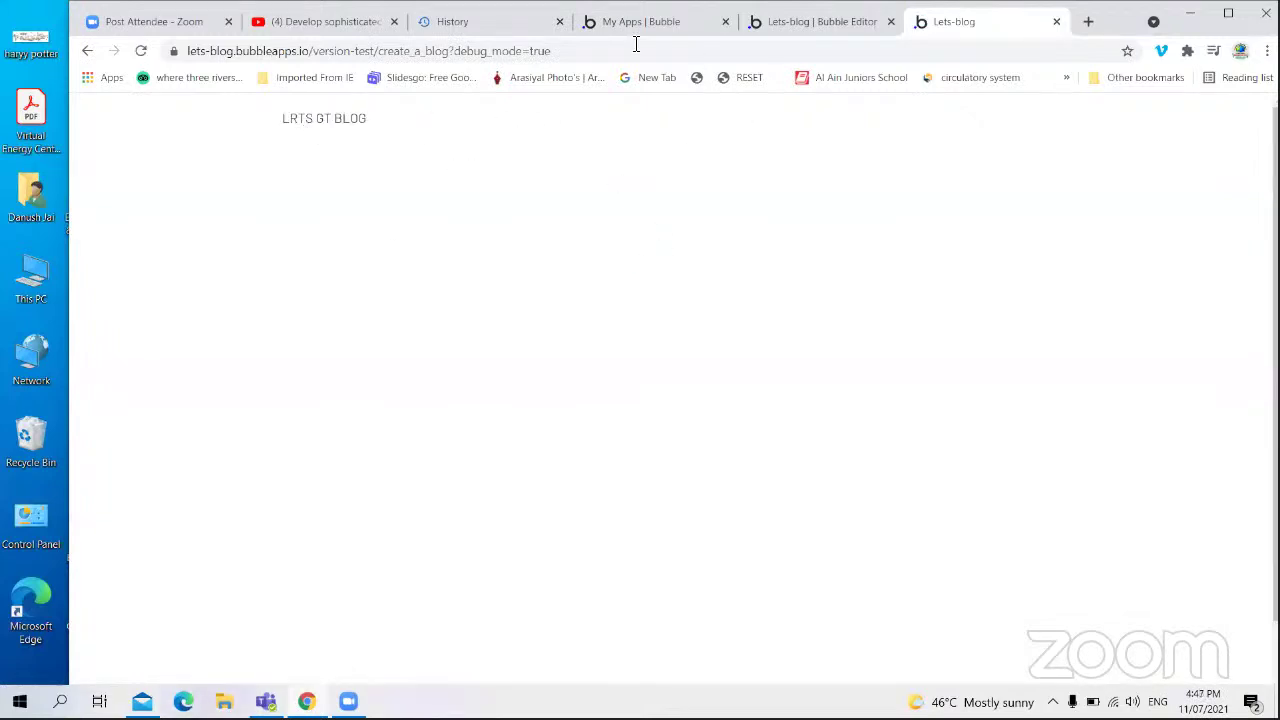
left_click(610, 24)
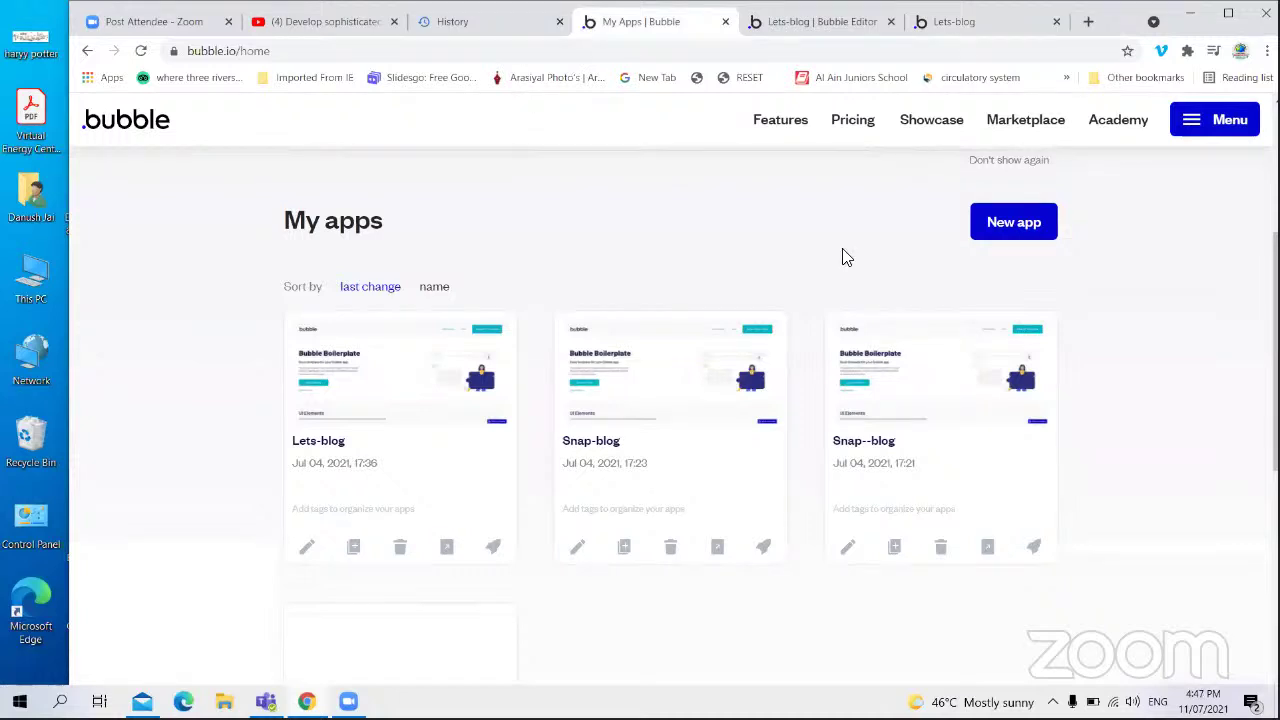
key("ctrl+Tab")
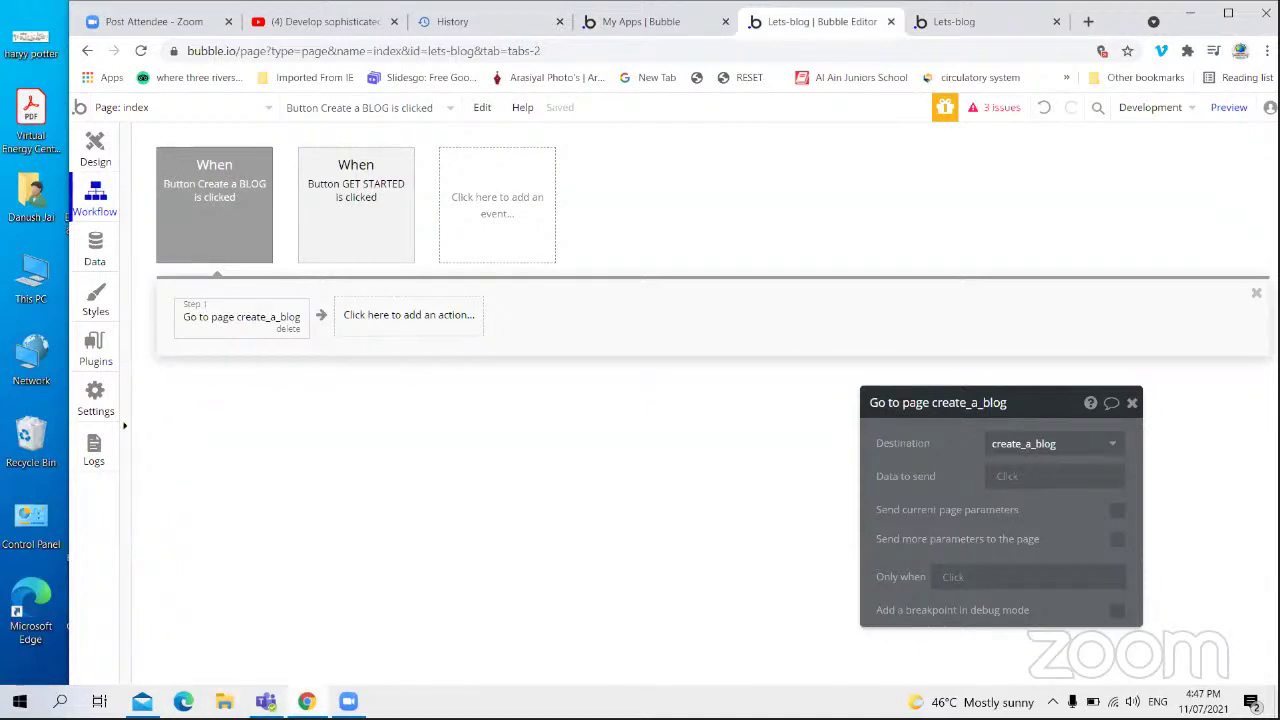
mouse_move(348, 702)
mouse_move(306, 702)
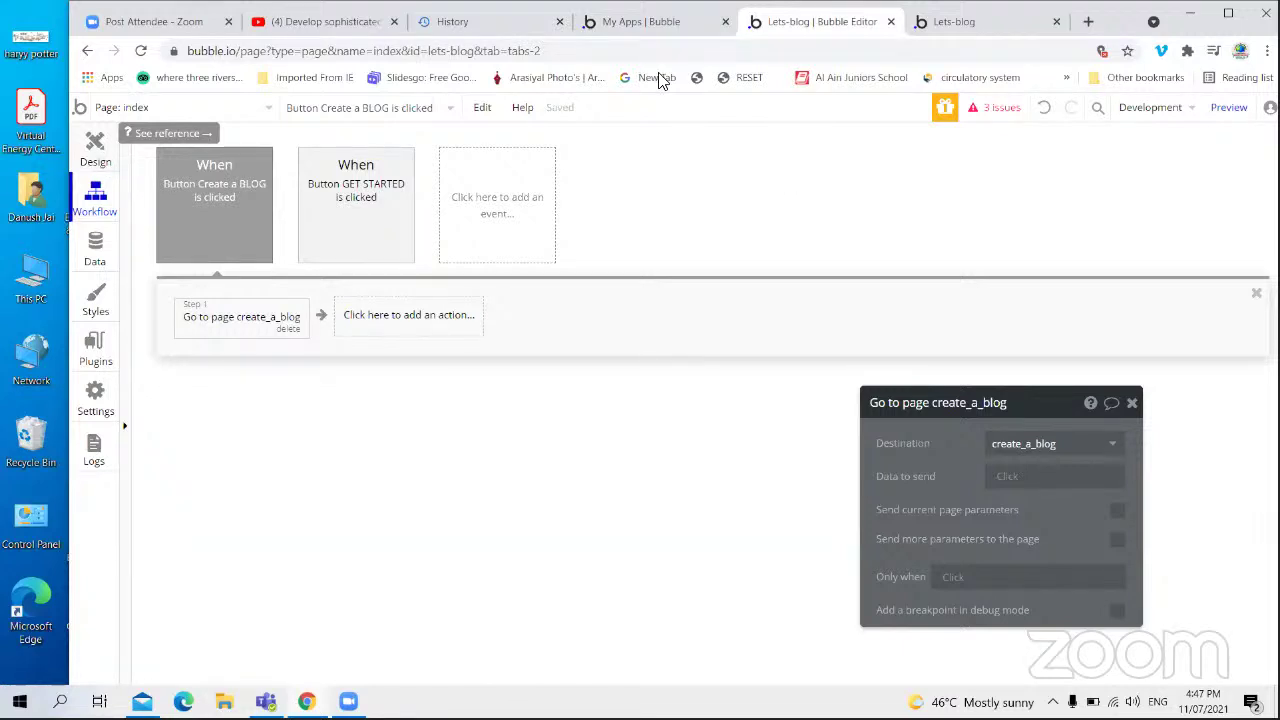
left_click(660, 23)
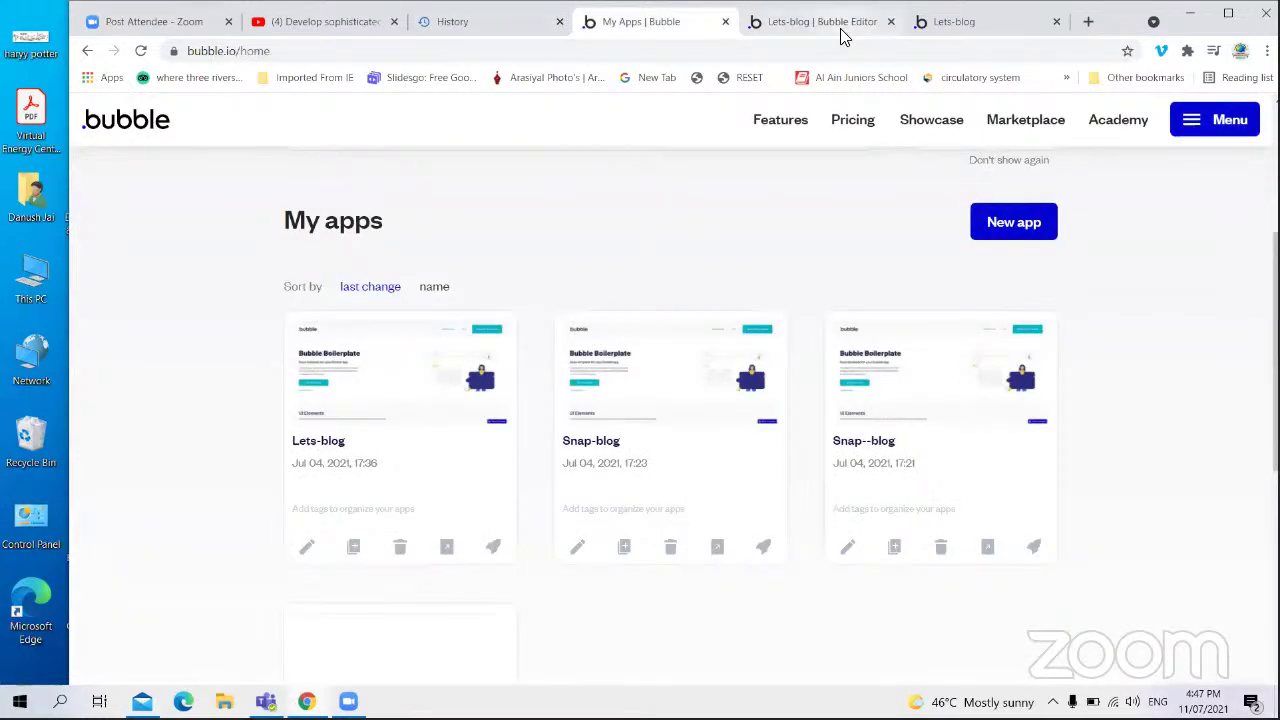
left_click(841, 30)
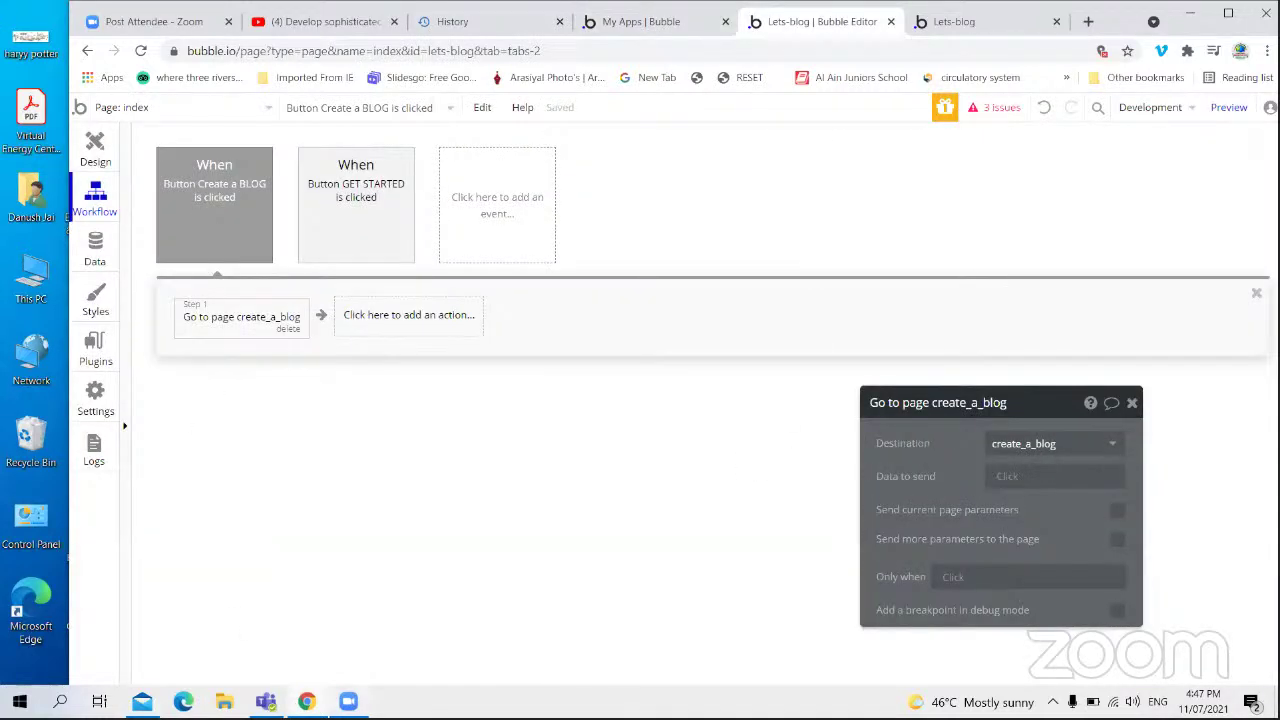
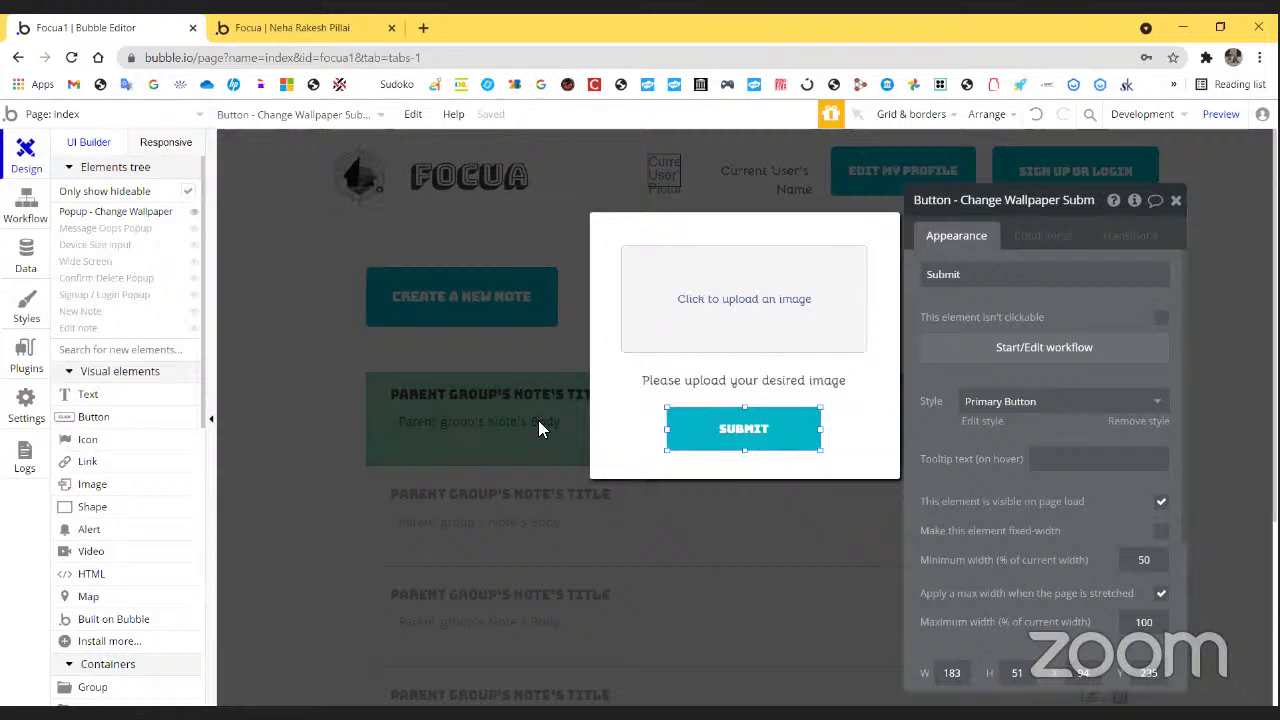
- Inspect the Group Note settings in the Focua1 editor, view the notes page in the preview and return to the editor
left_click(536, 429)
left_click(383, 383)
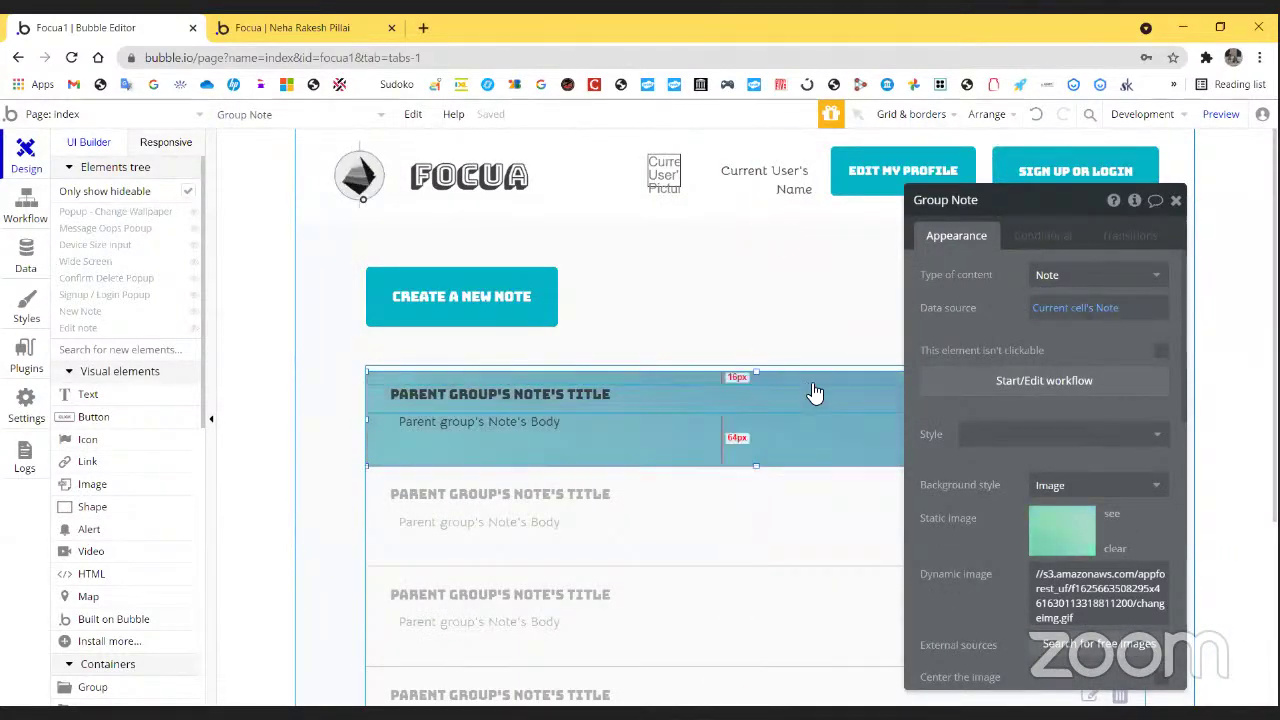
key("ctrl+Tab")
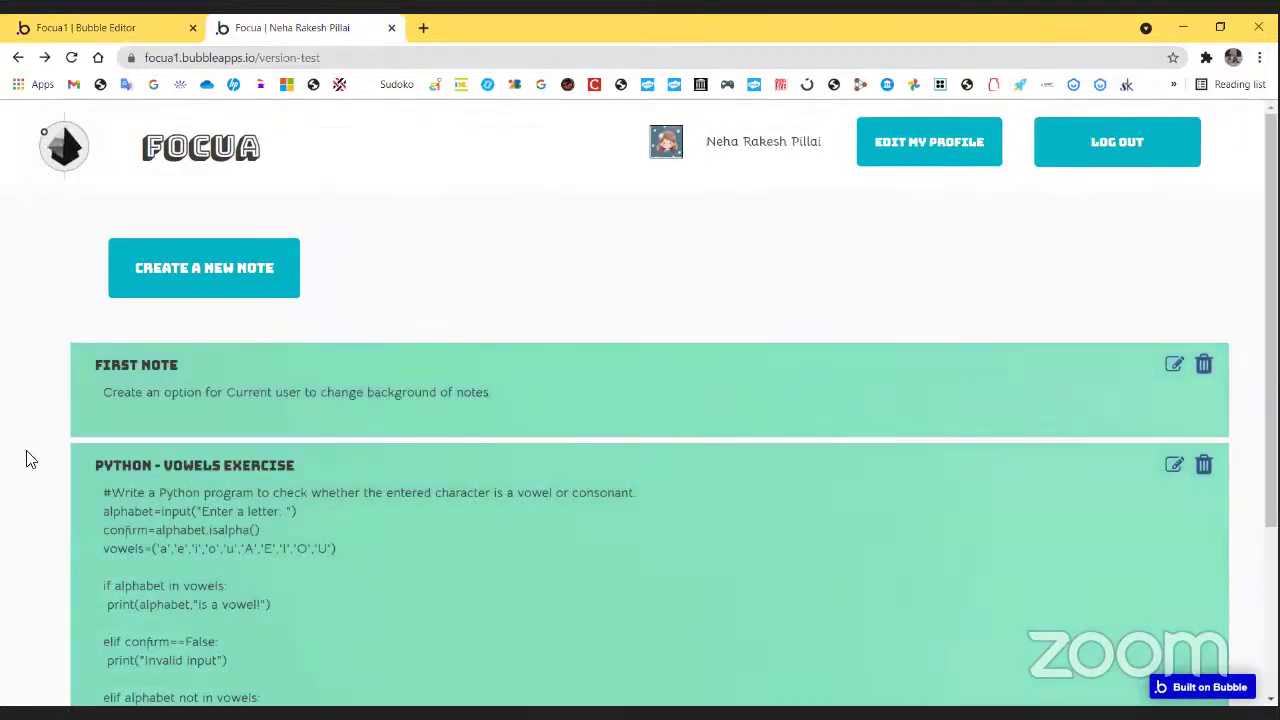
left_click(132, 25)
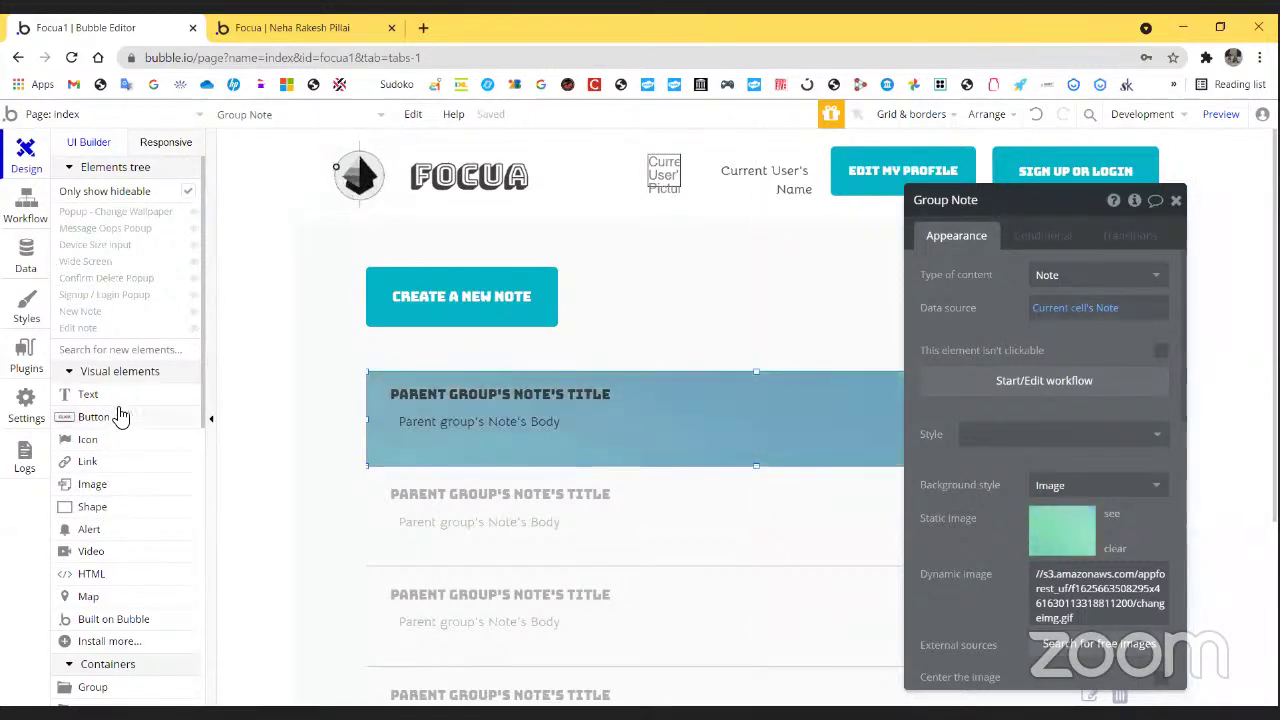
left_click(88, 417)
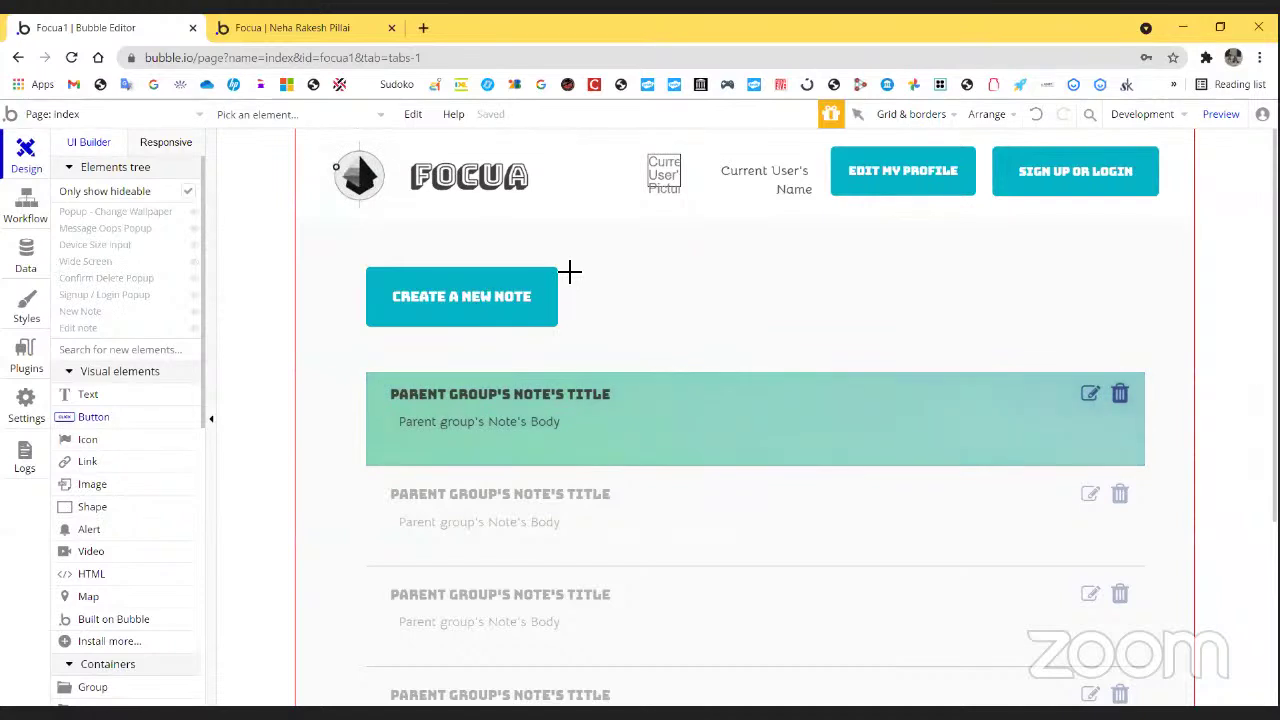
left_click_drag(613, 296, 729, 322)
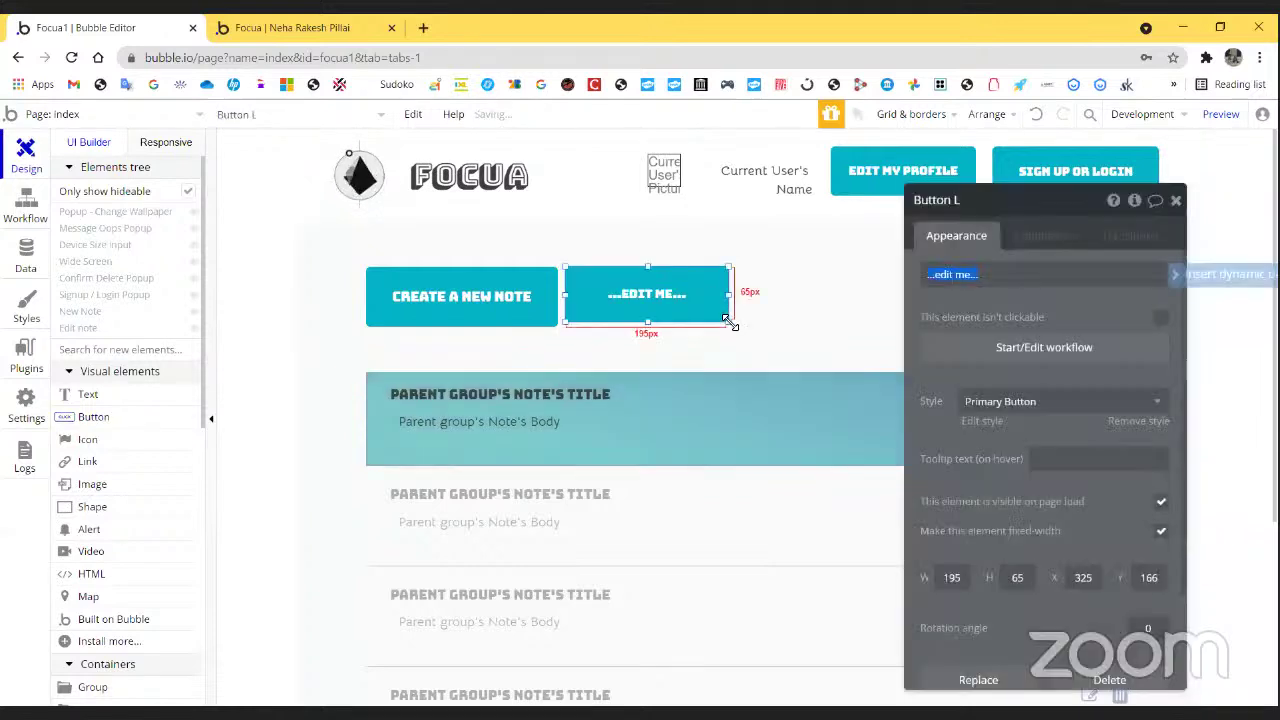
left_click_drag(628, 298, 684, 310)
key("Delete")
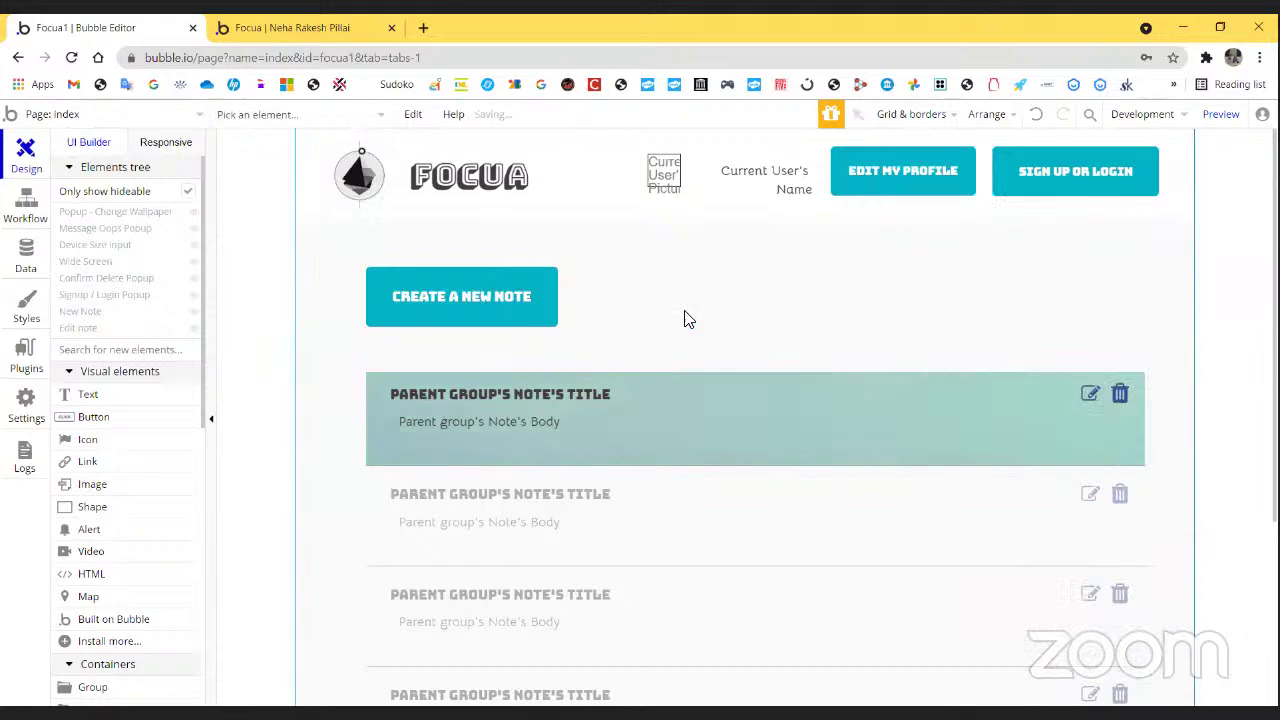
left_click(94, 417)
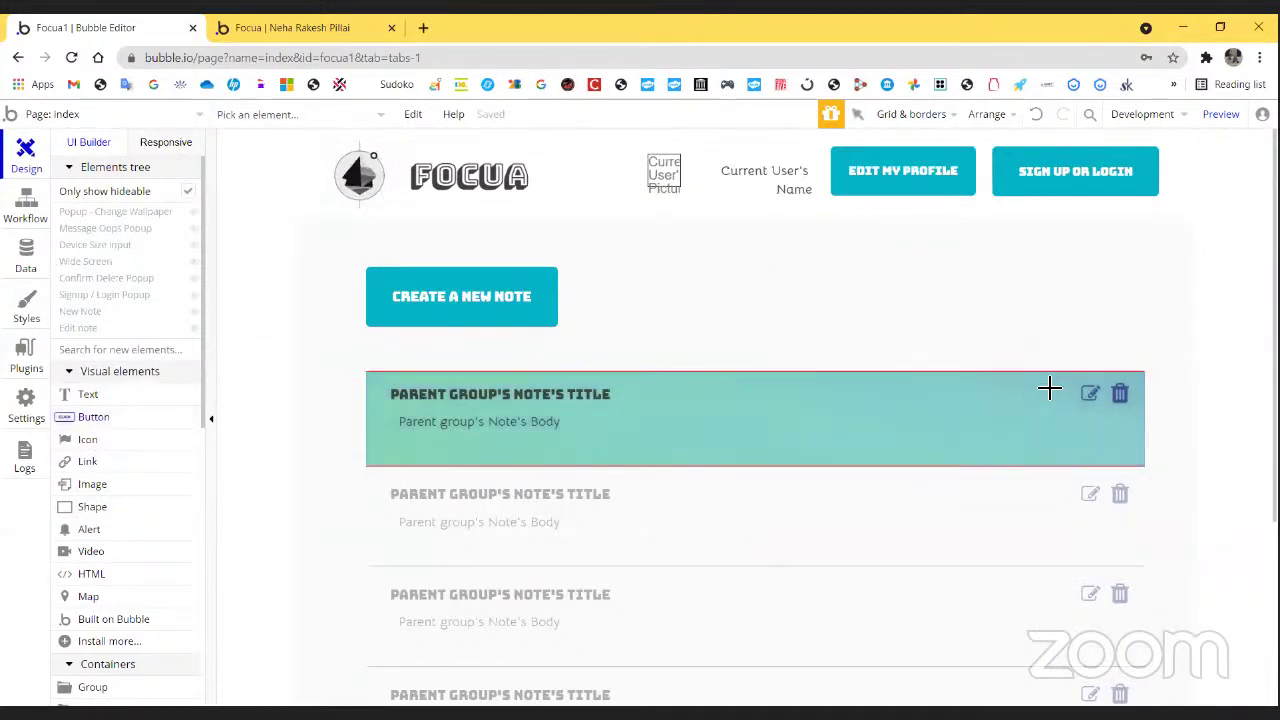
left_click_drag(1049, 389, 1072, 407)
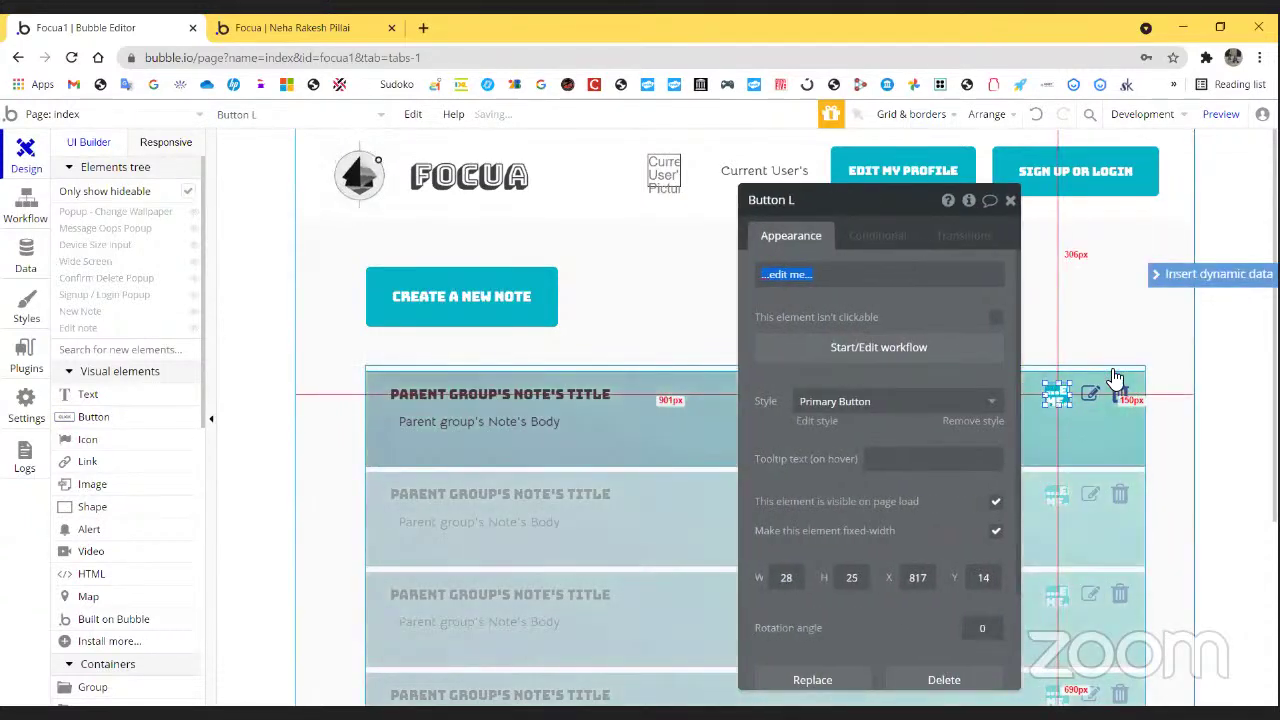
key("BackSpace")
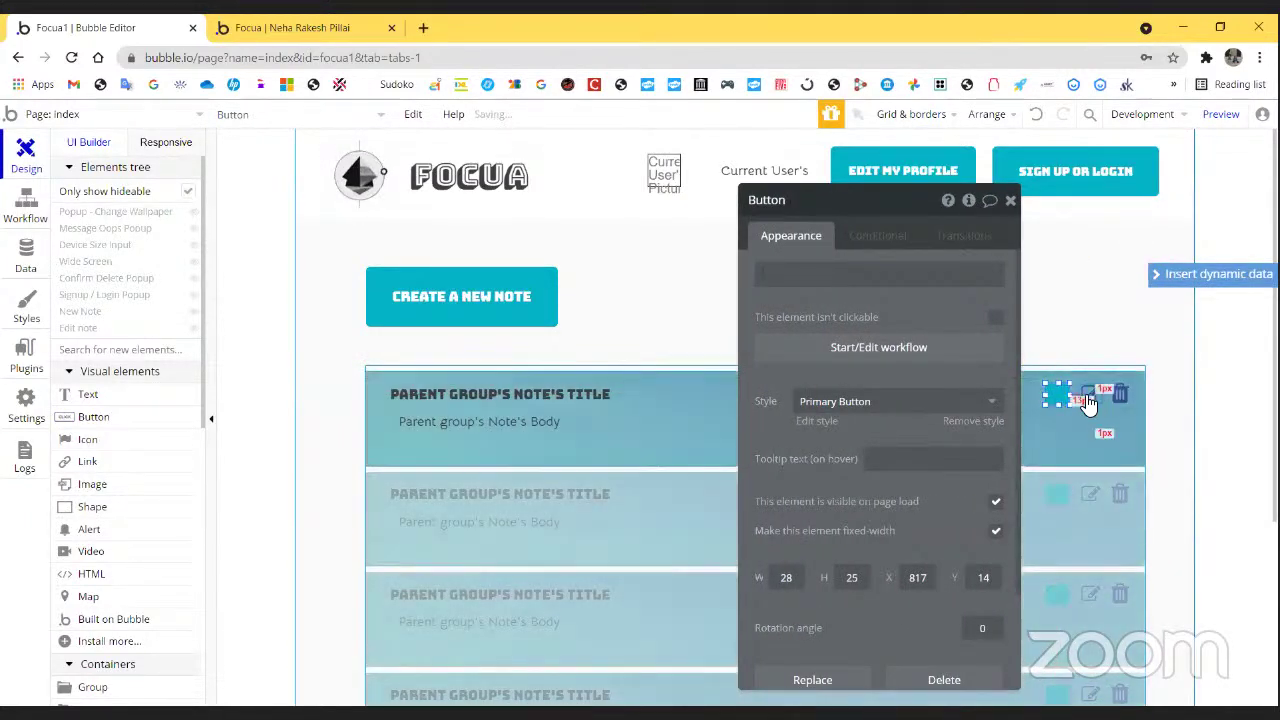
left_click_drag(1058, 393, 1080, 300)
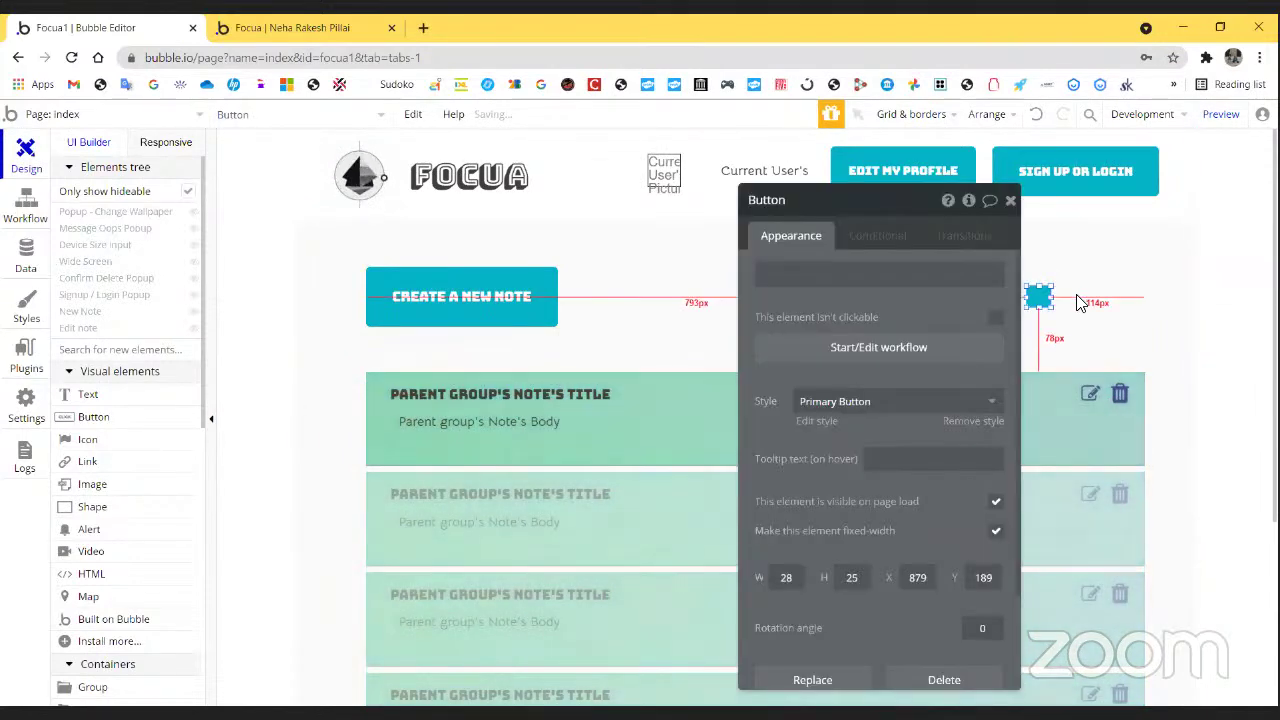
key("Delete")
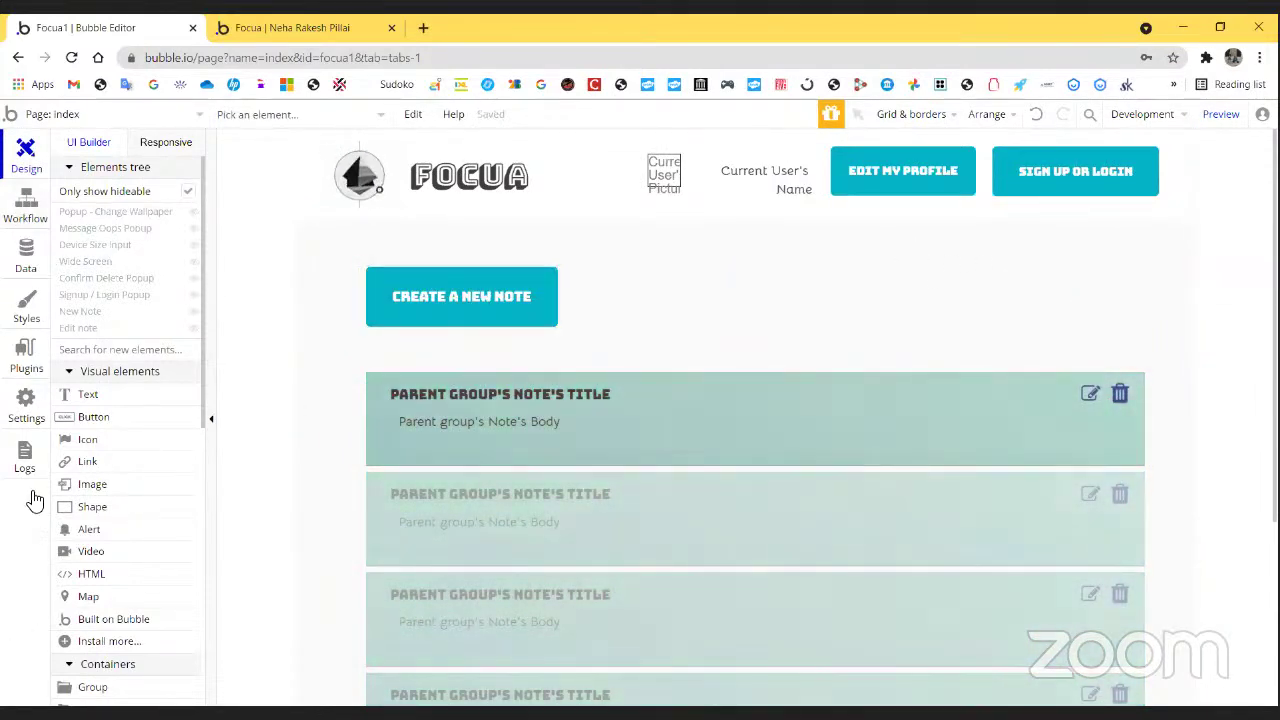
- Add a small picture uploader inside the first note cell and place it just below the trash icon
scroll(120, 452, "down", 6)
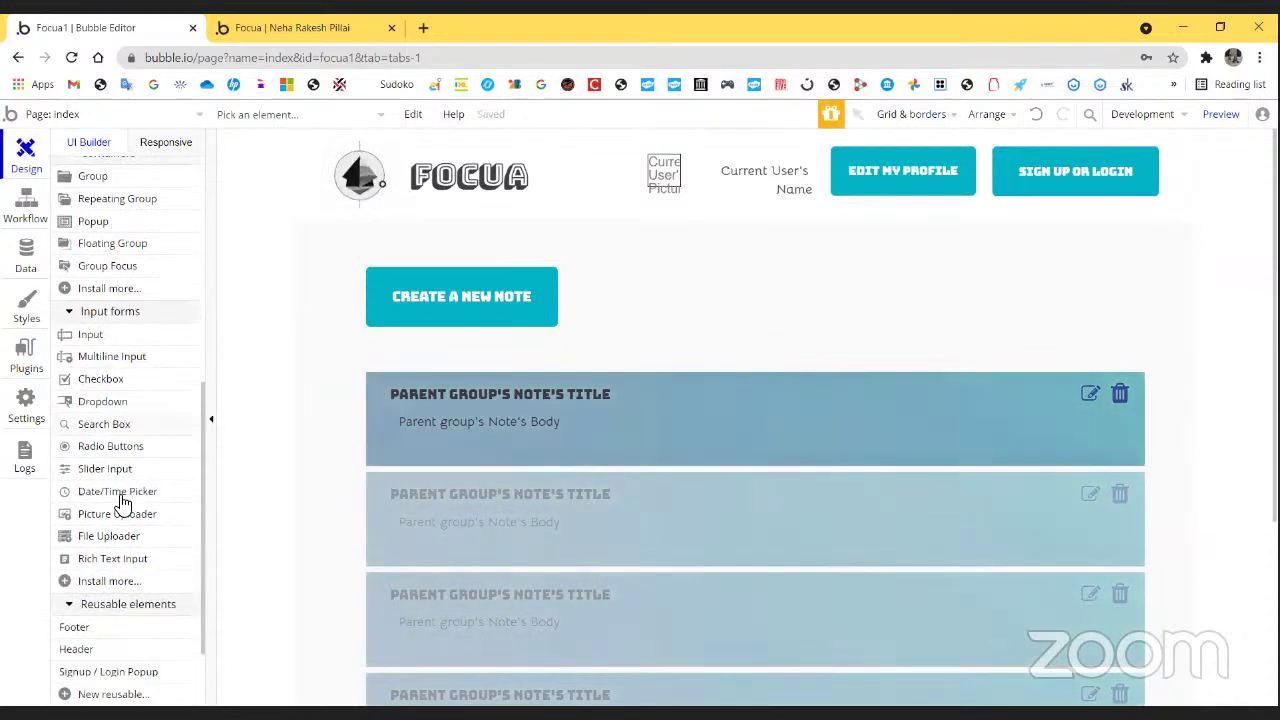
left_click(105, 382)
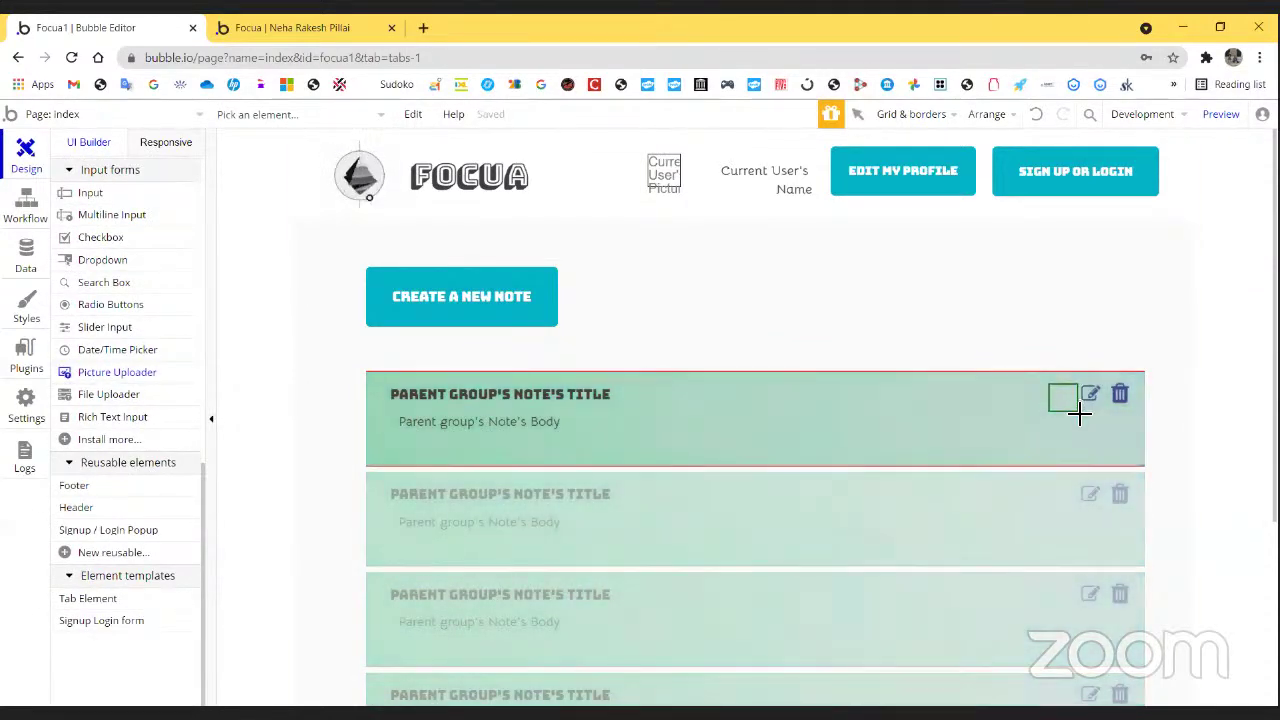
left_click_drag(1079, 413, 1122, 424)
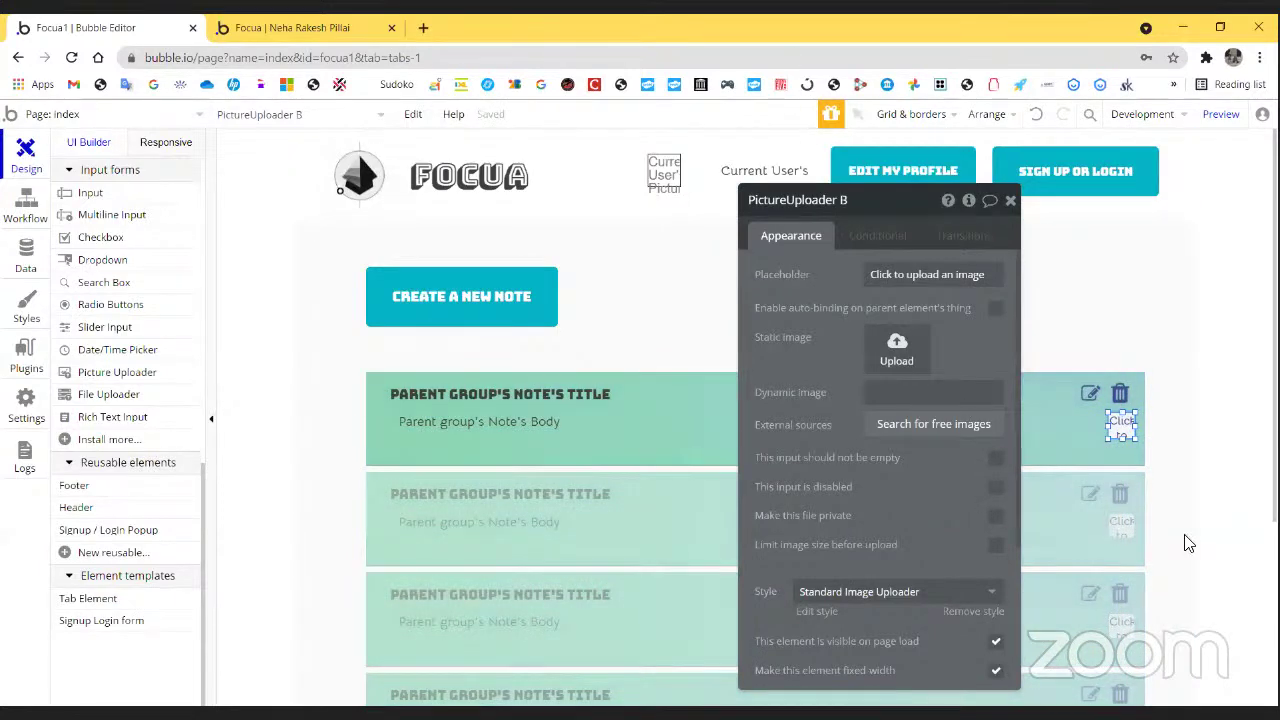
left_click(1000, 391)
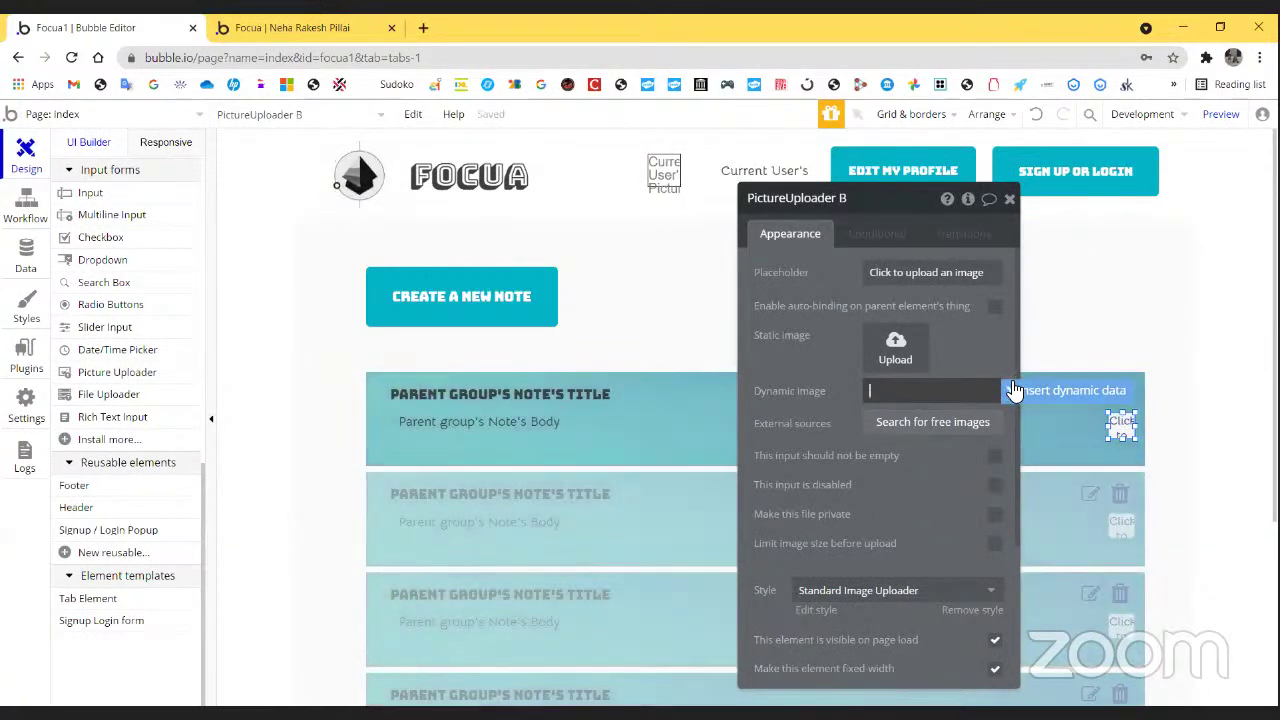
left_click(1019, 391)
left_click(1005, 391)
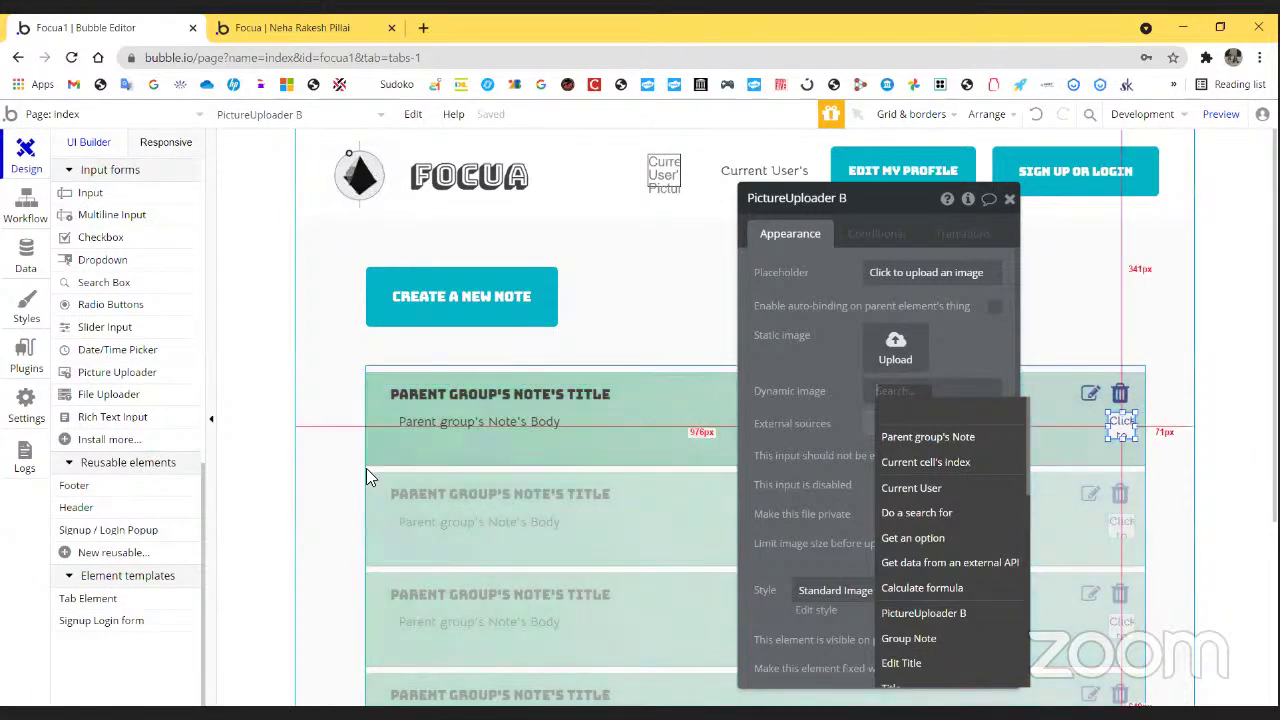
- Select the Group Note element, check the notes page in the Focua preview and return to the editor
left_click(390, 437)
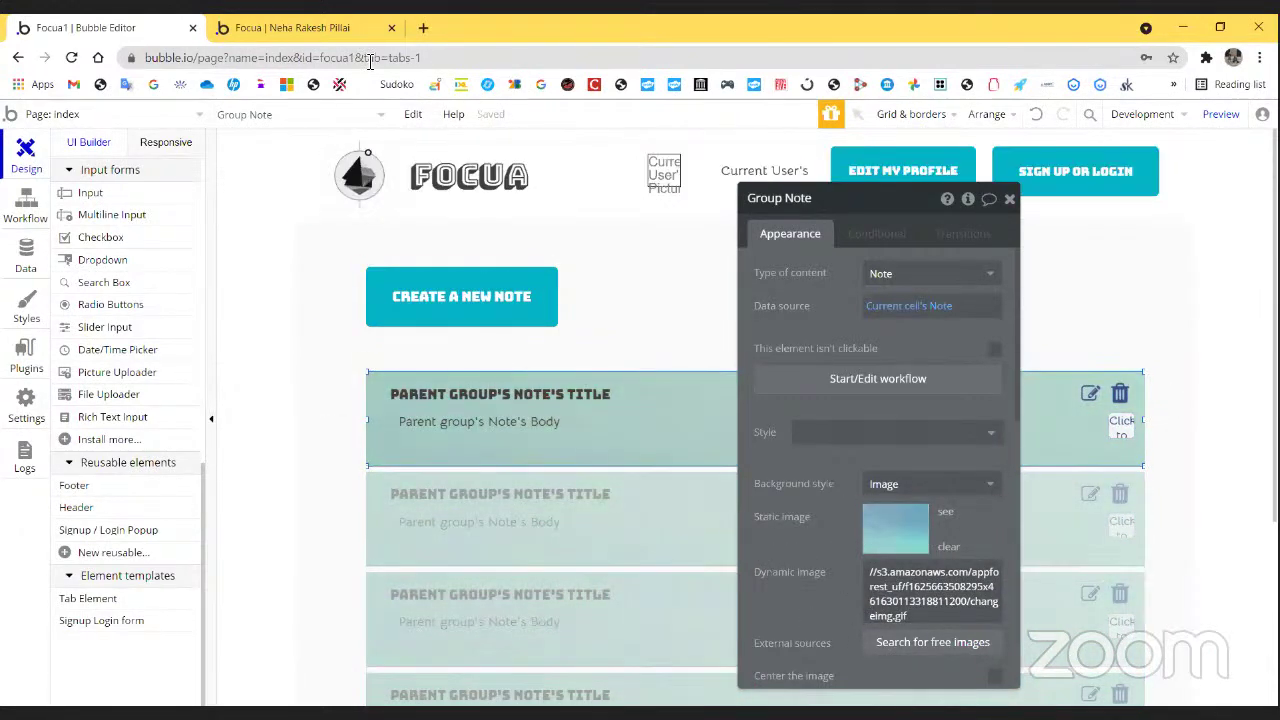
left_click(340, 27)
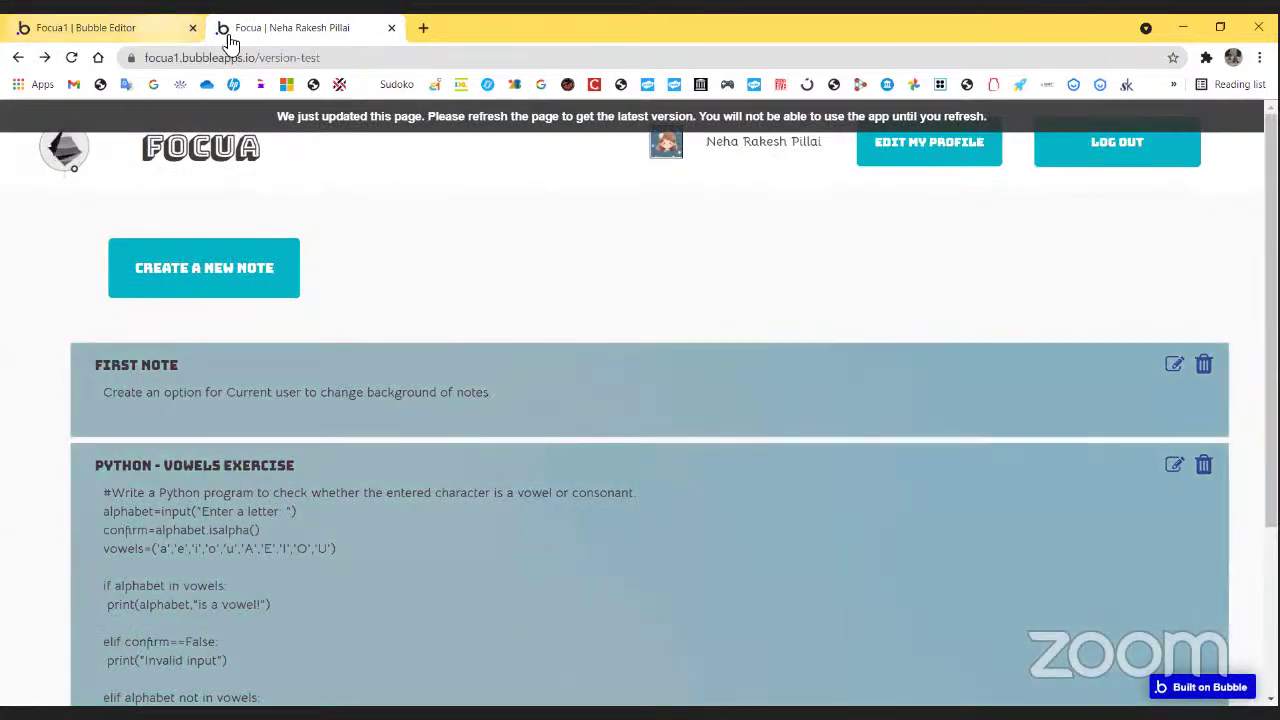
left_click(90, 27)
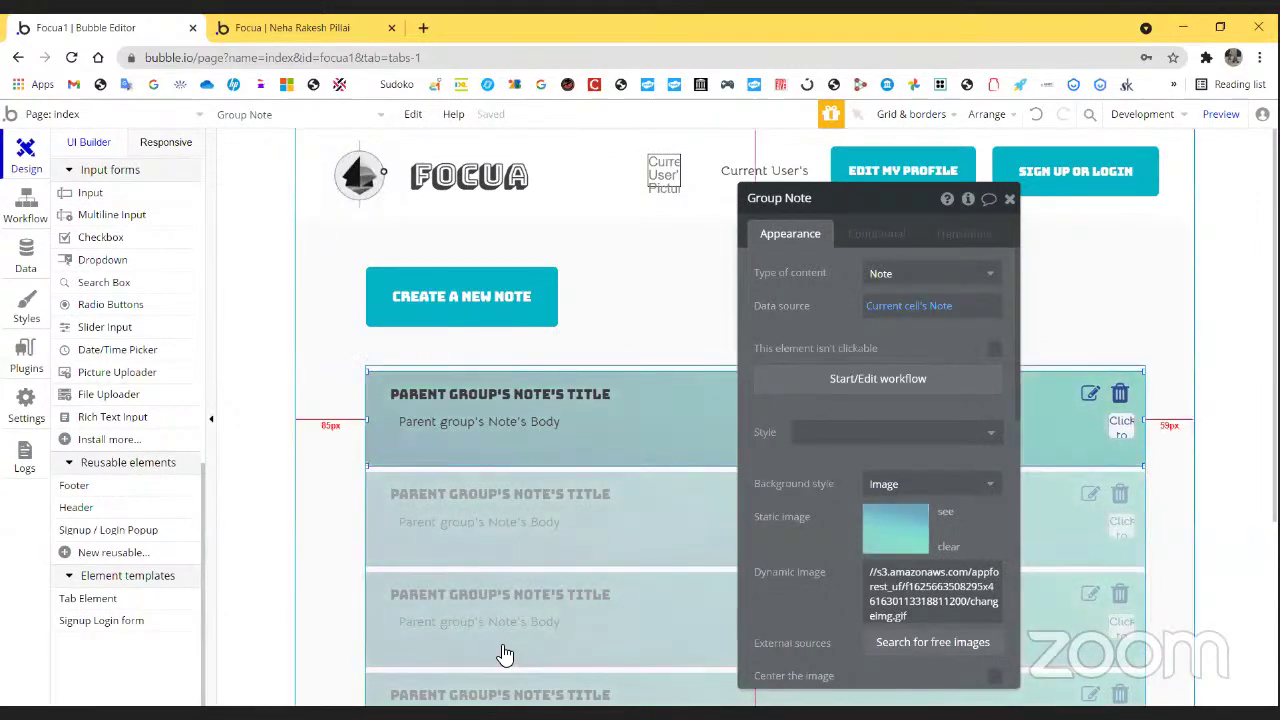
- Create a field named Background Image of type image on the Note data type
left_click(27, 275)
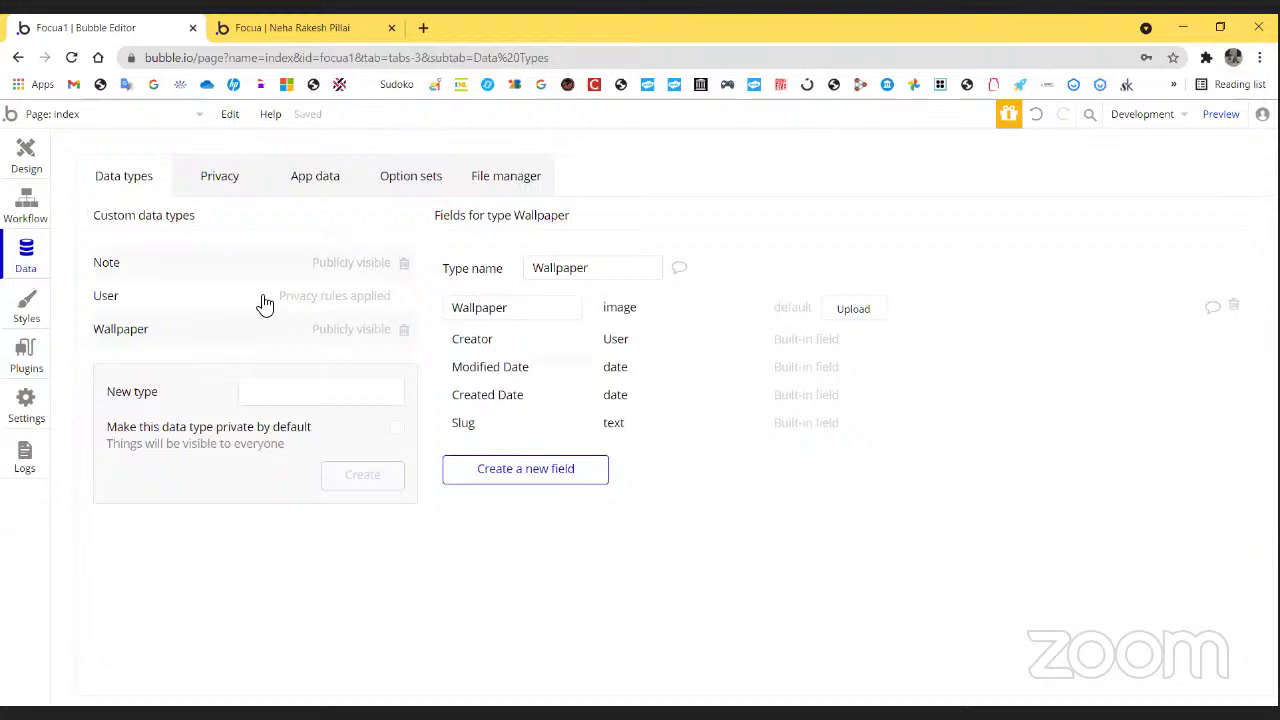
left_click(293, 274)
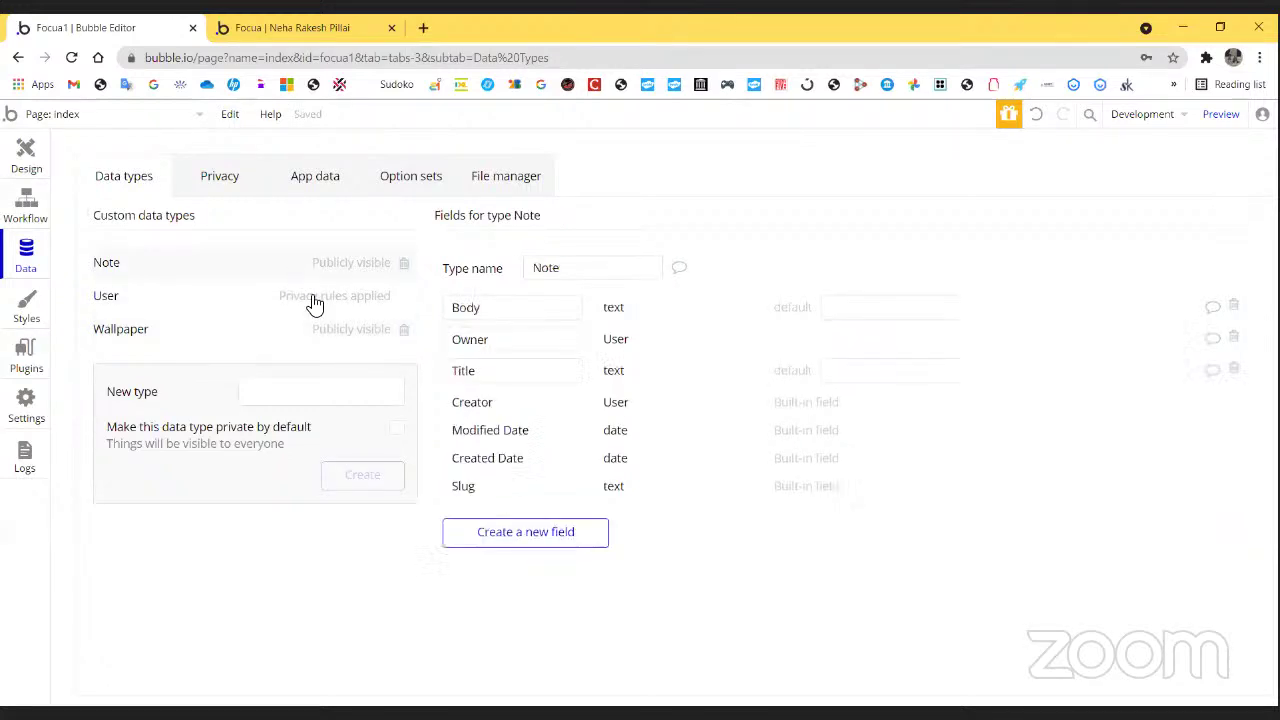
left_click(519, 537)
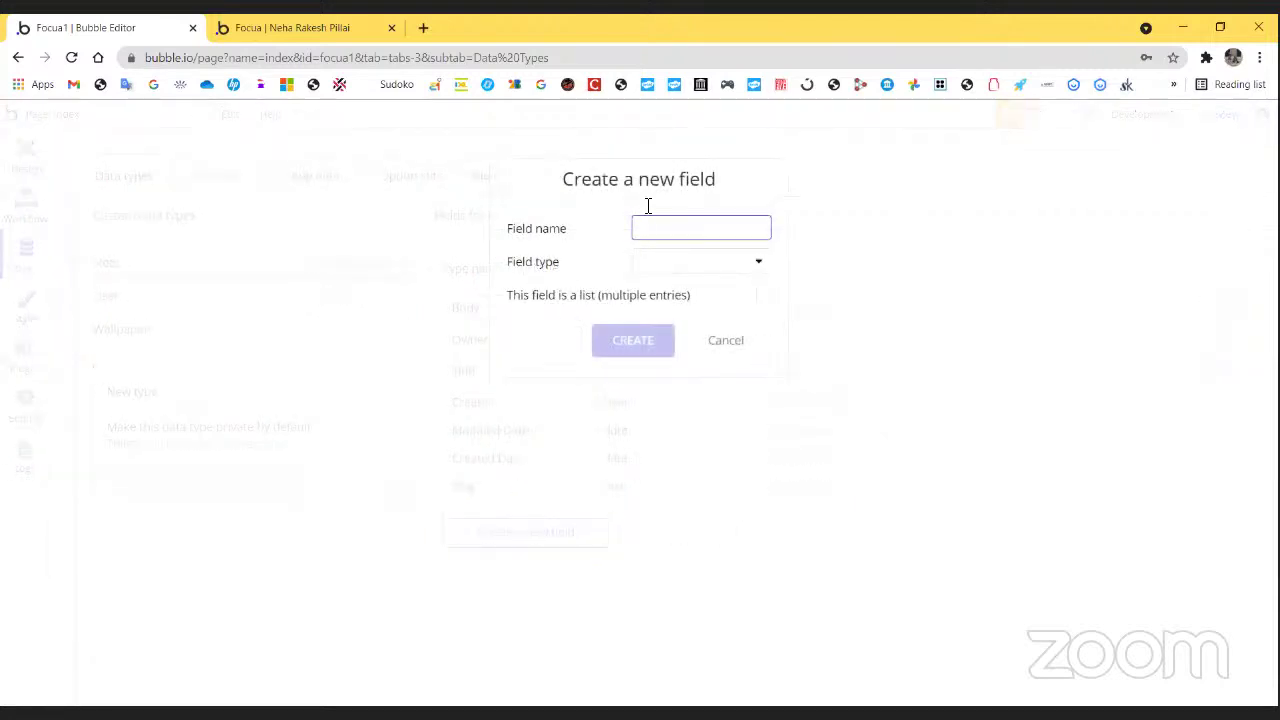
left_click(694, 263)
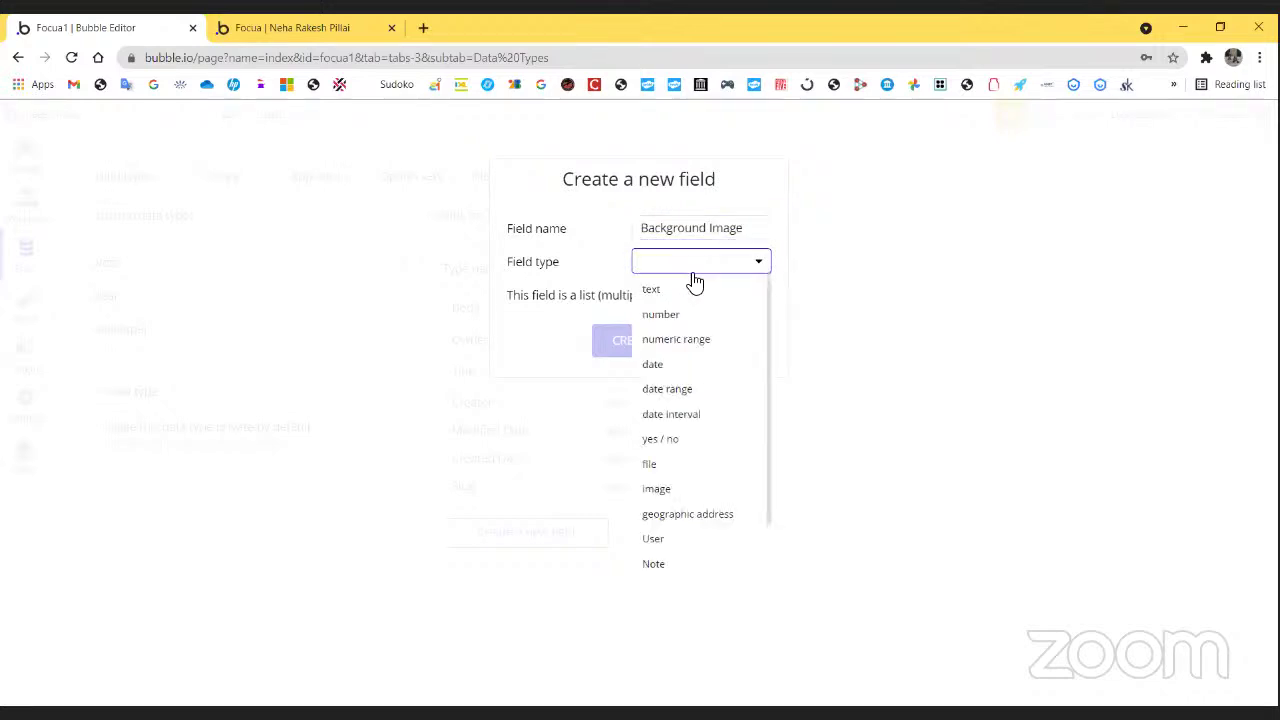
left_click(683, 485)
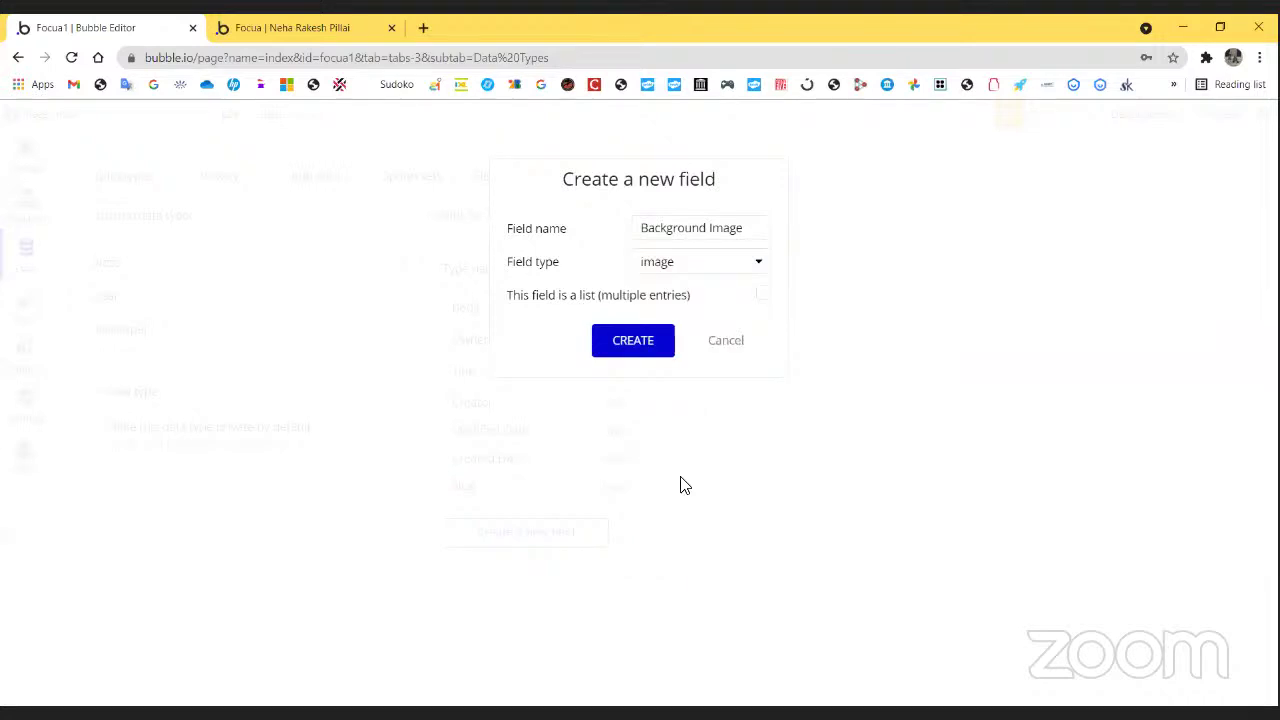
left_click(649, 343)
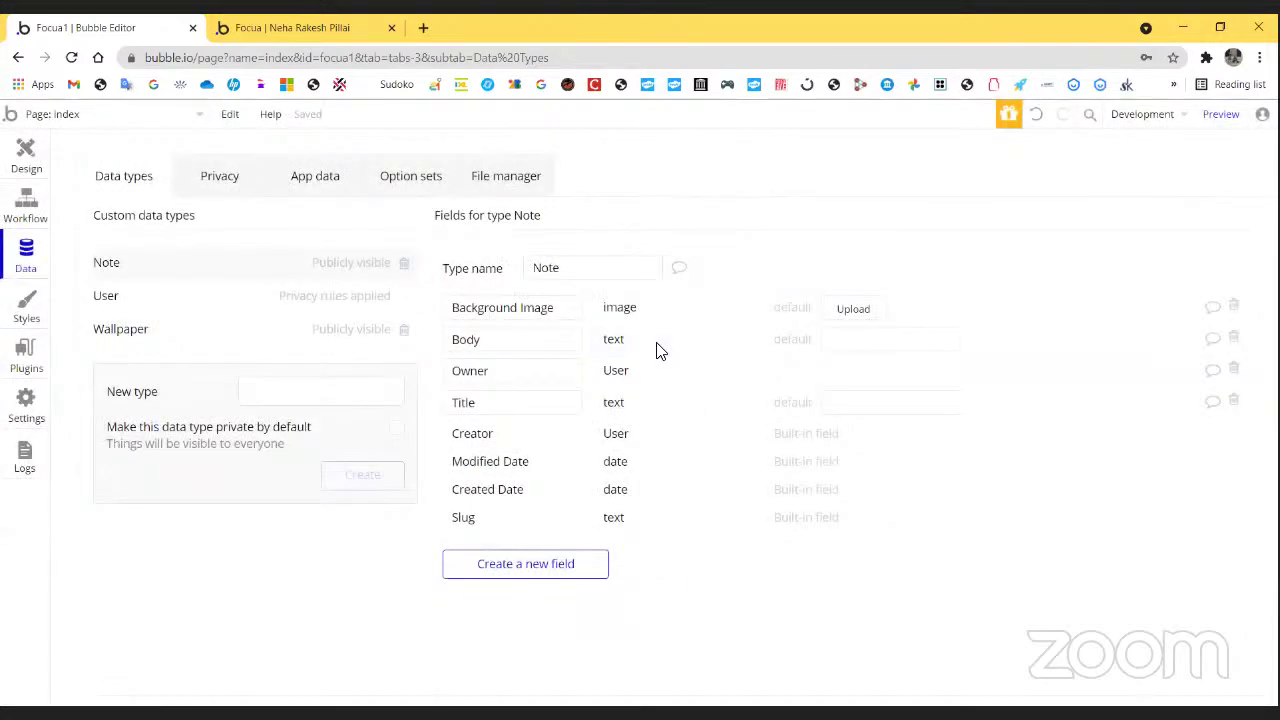
- Return to the page design and remove the fixed image link from the Group Note's background
left_click(52, 160)
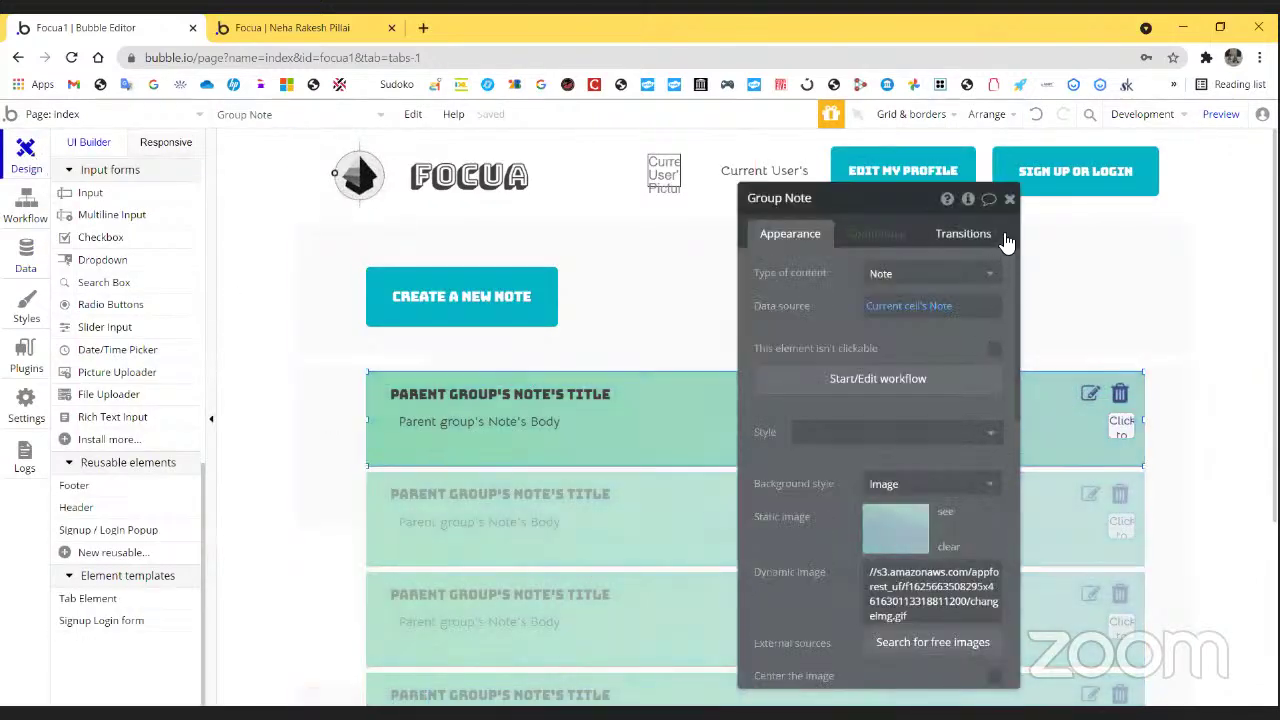
left_click(1009, 199)
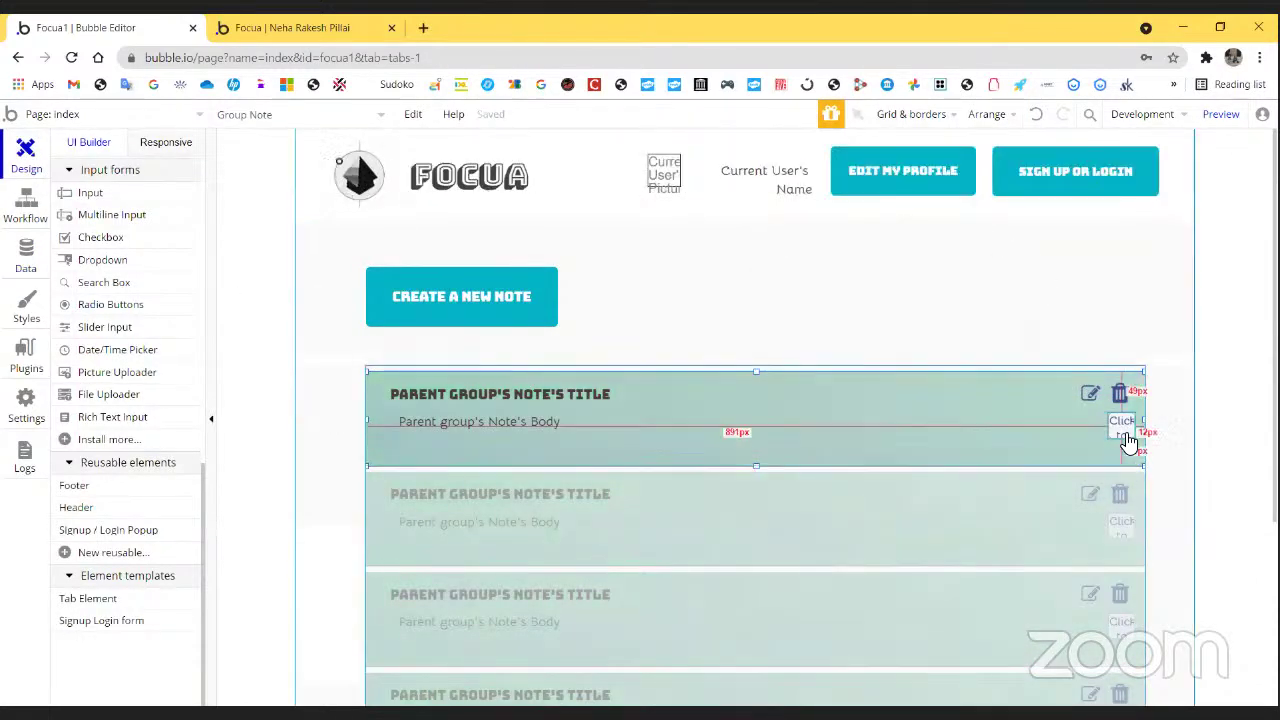
right_click(946, 389)
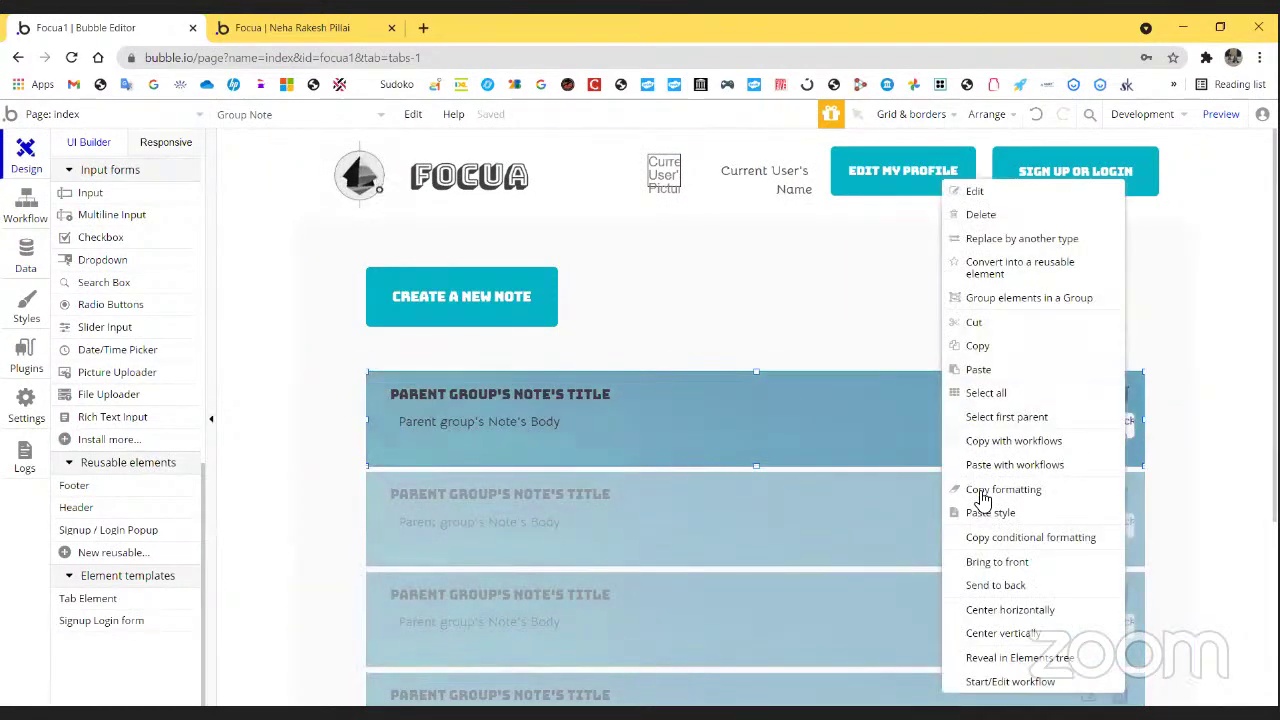
left_click(1004, 194)
scroll(560, 450, "down", 1)
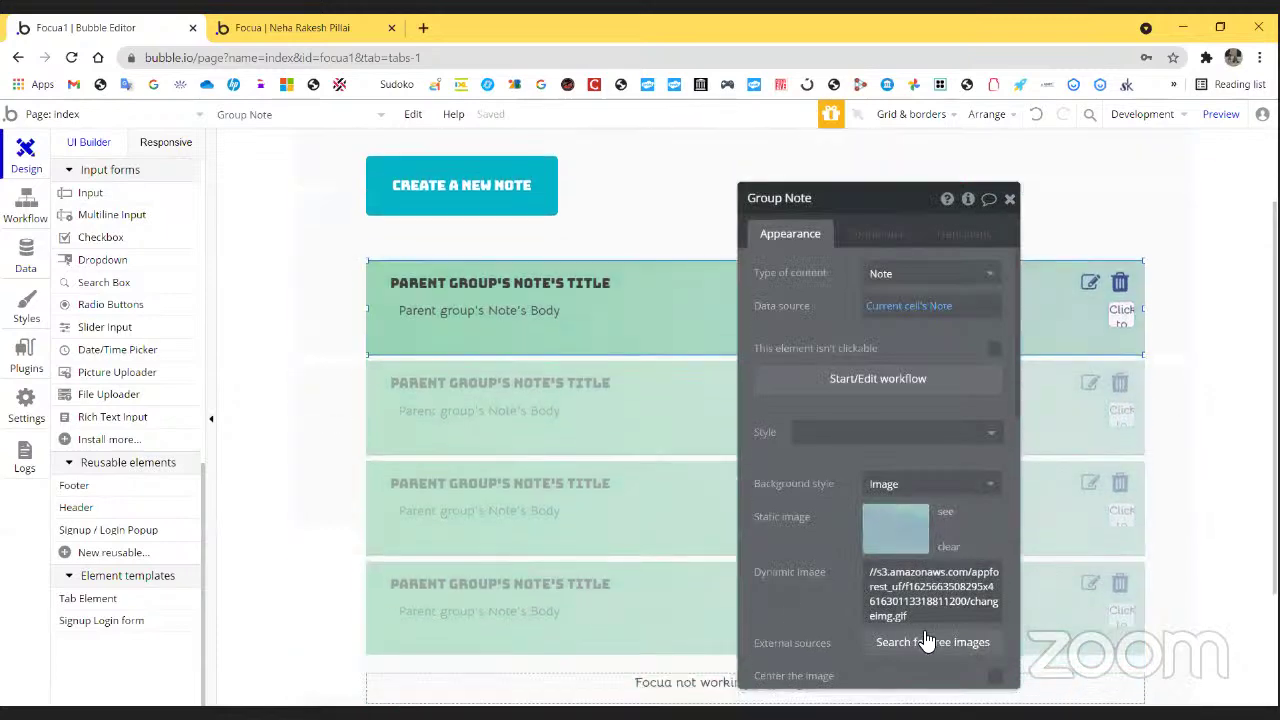
left_click(916, 616)
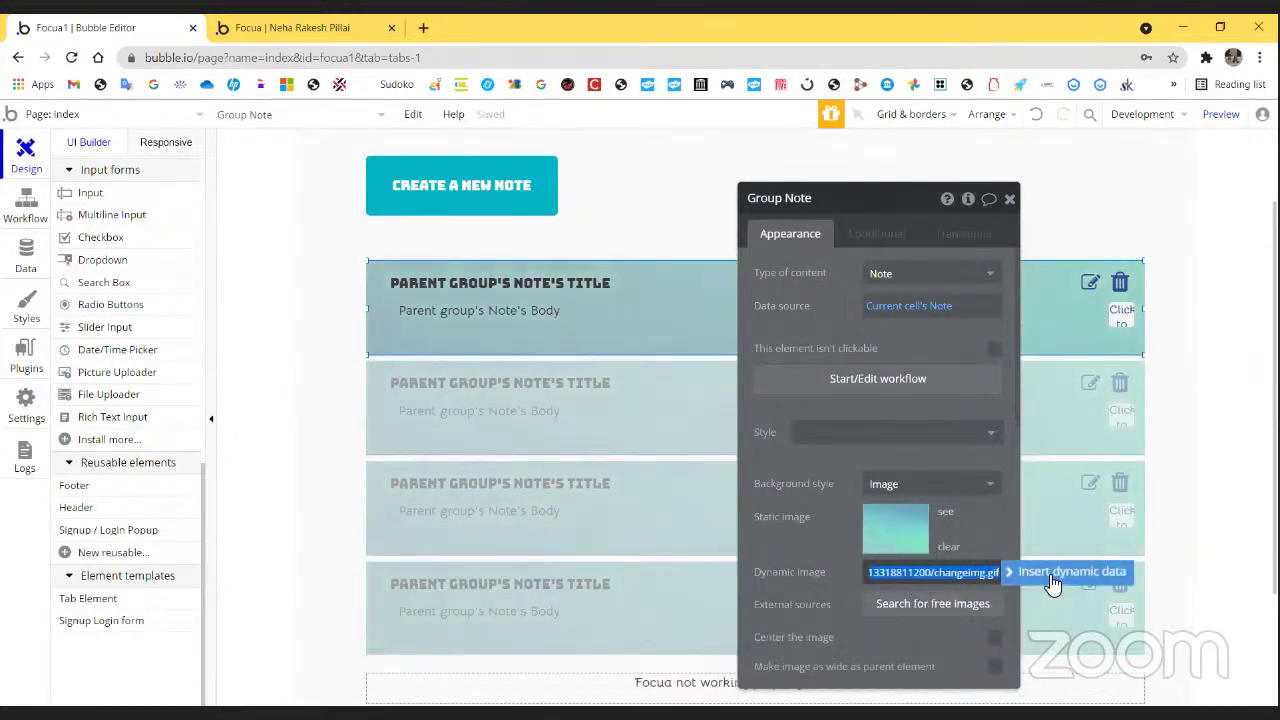
key("BackSpace")
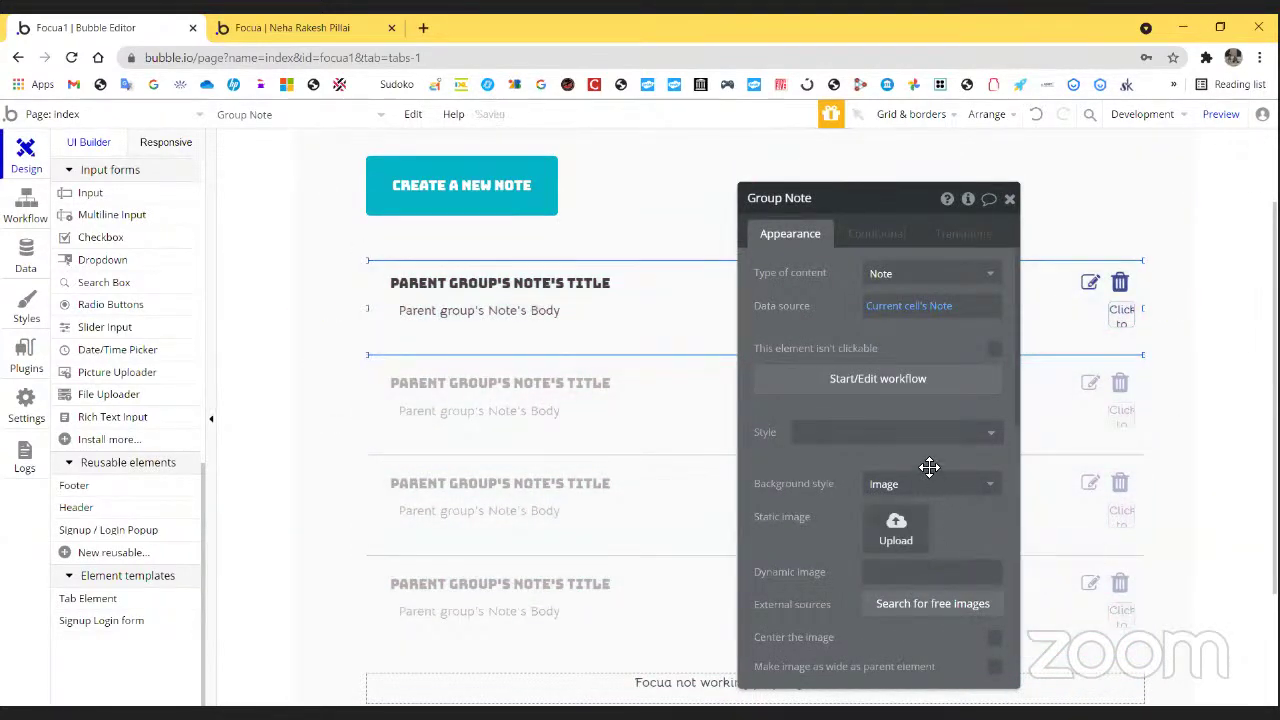
- Set the Group Note's dynamic background image to Current cell's Note's Background Image and close the property editor
left_click(913, 578)
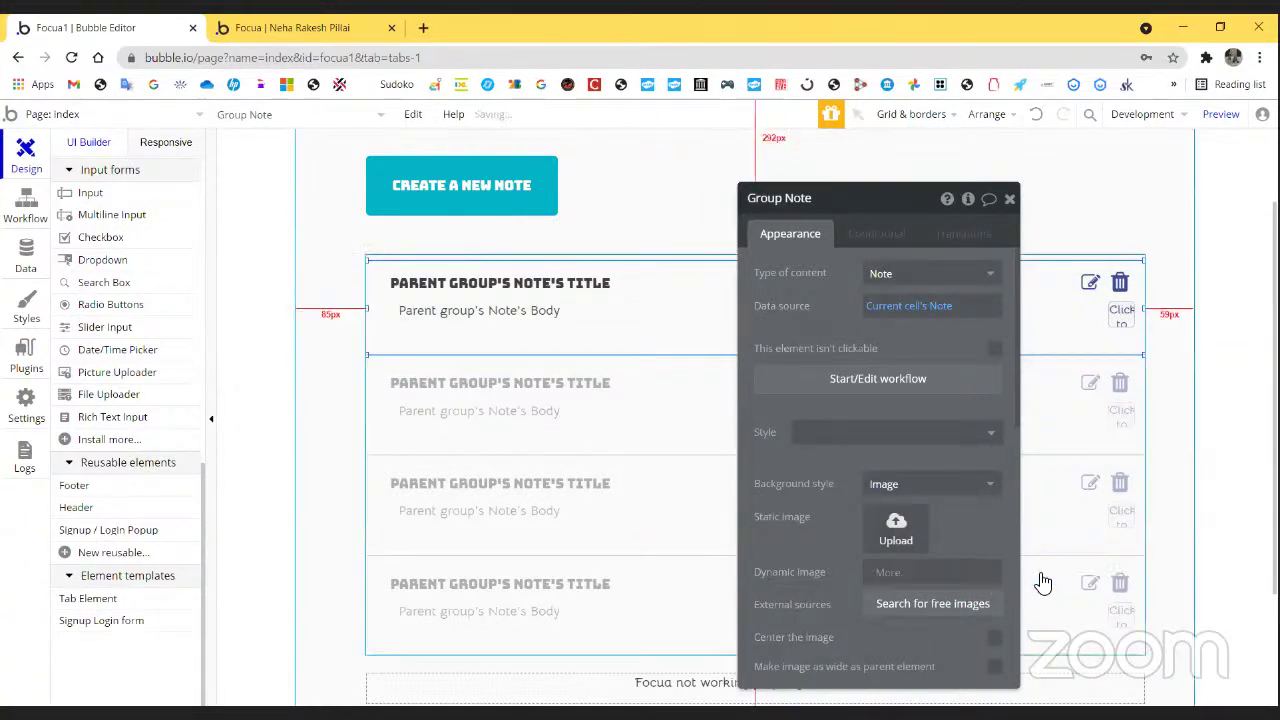
left_click(1036, 576)
scroll(970, 610, "down", 5)
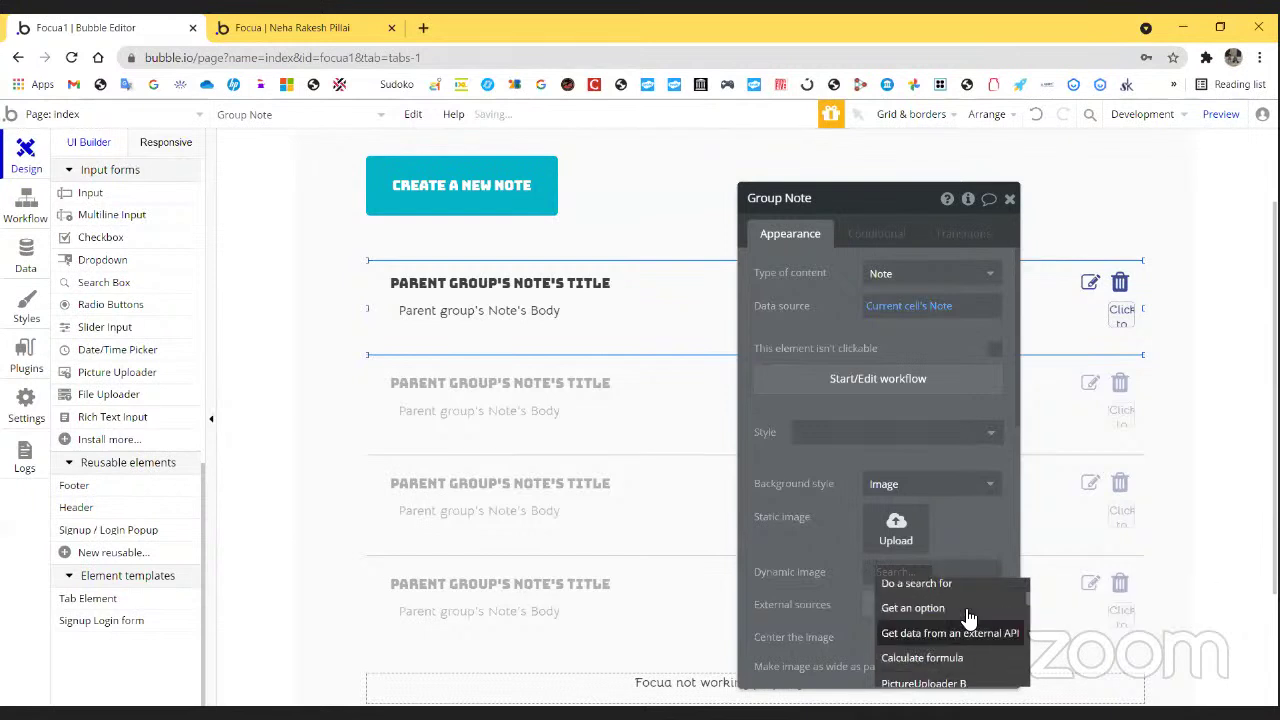
scroll(965, 622, "down", 5)
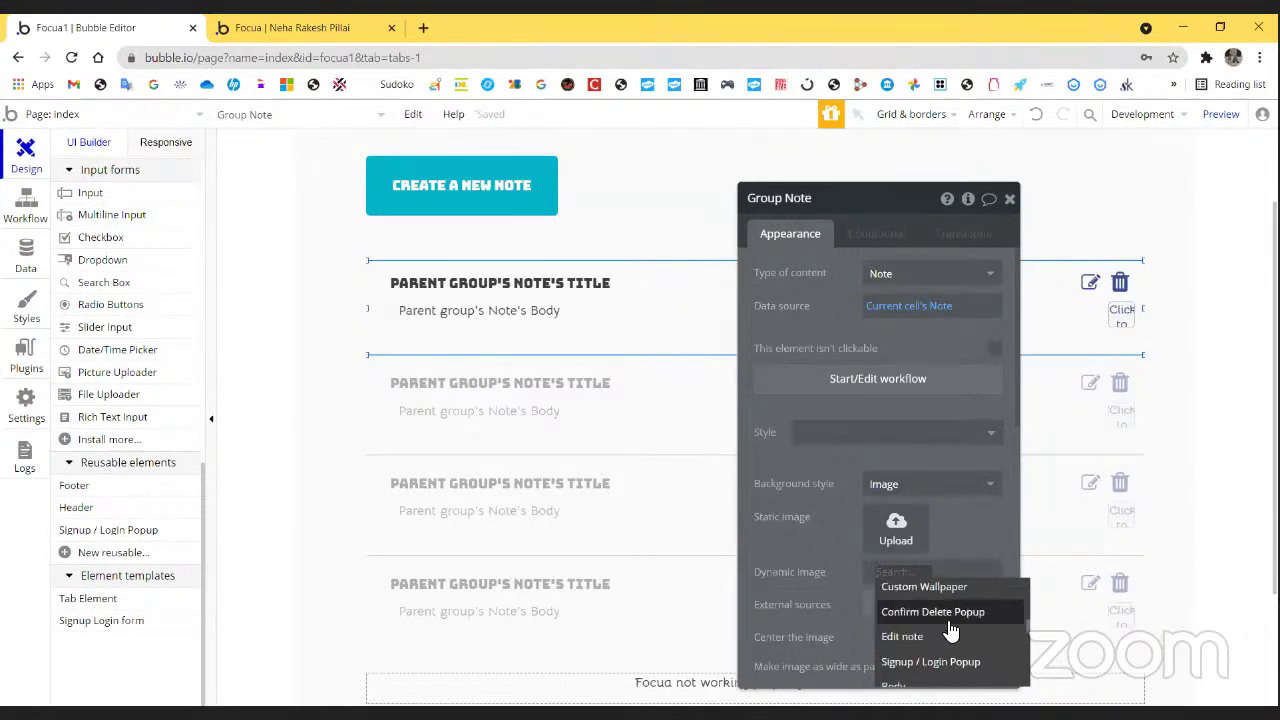
scroll(930, 600, "up", 10)
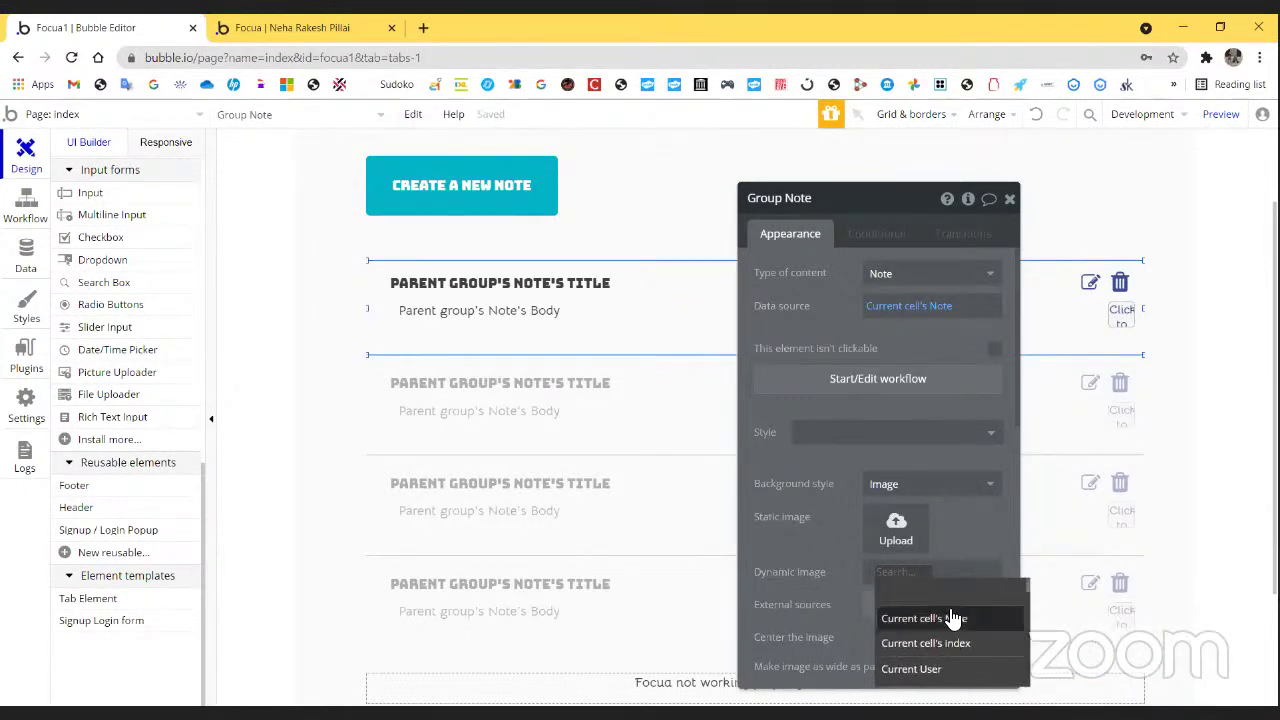
left_click(950, 619)
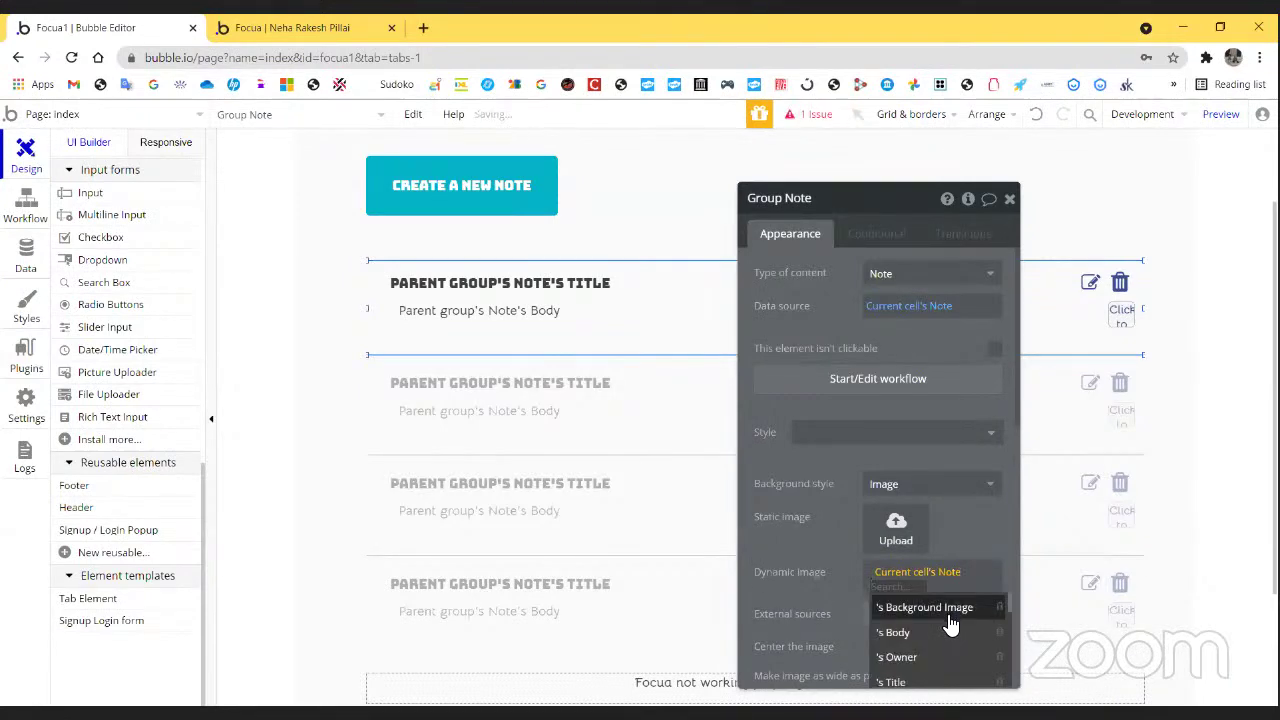
left_click(950, 610)
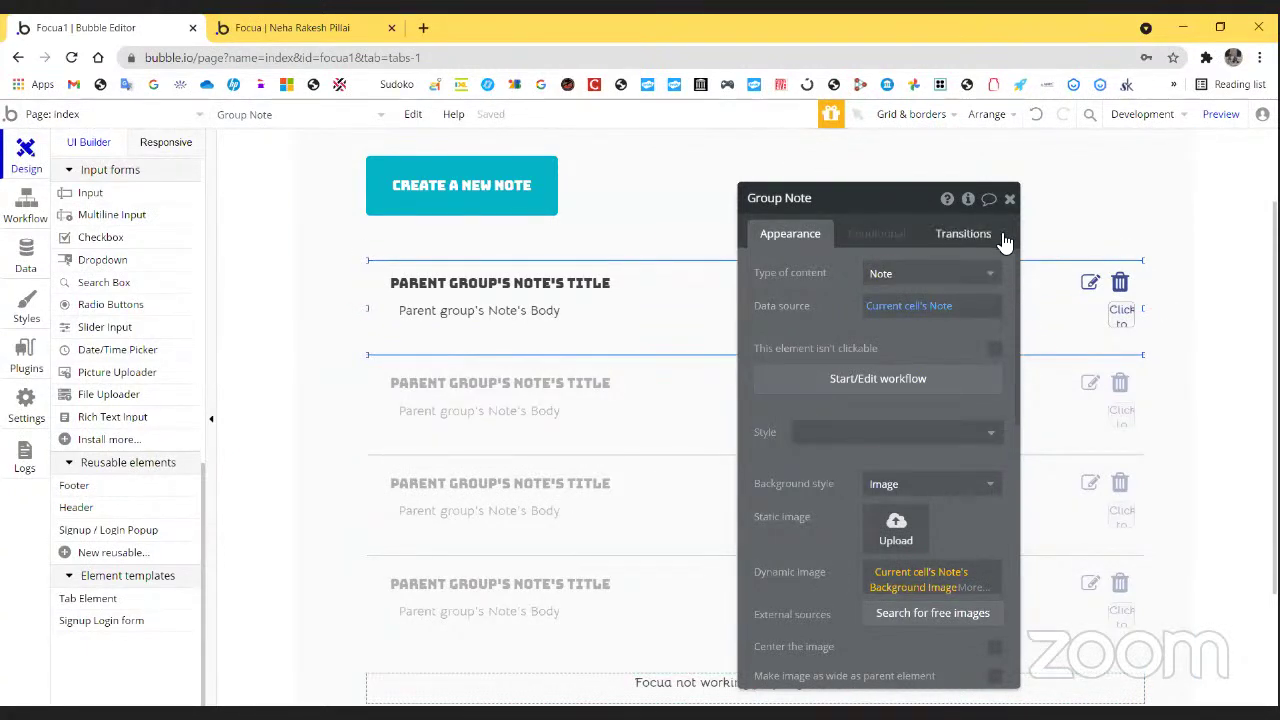
left_click(1026, 318)
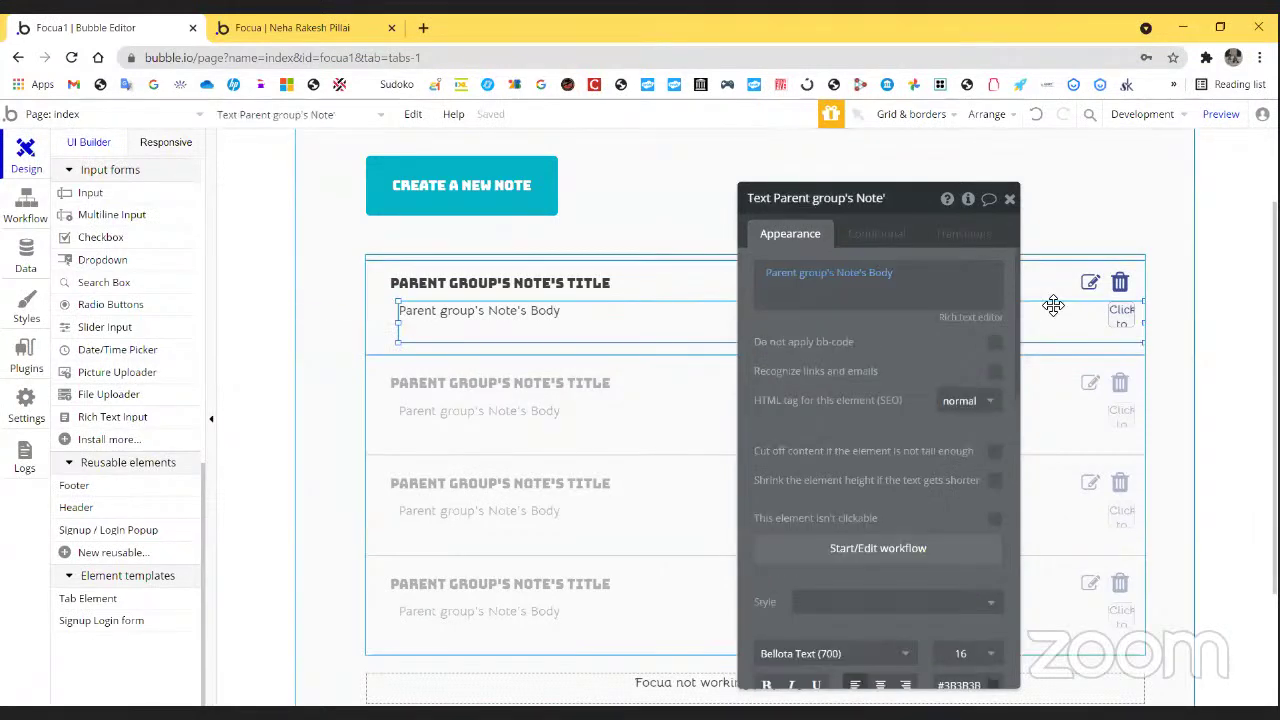
left_click(1215, 251)
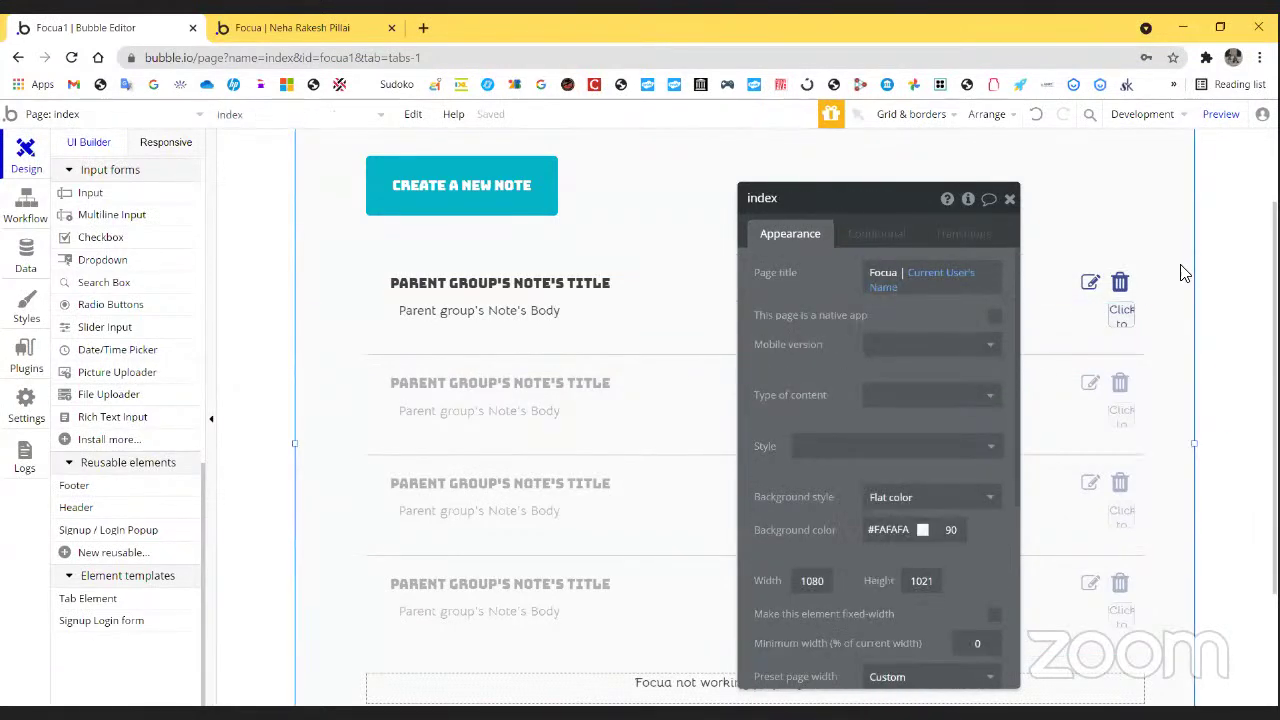
left_click(1011, 200)
- Move the picture uploader beside the edit icon and set its dynamic image to Parent group's Note's Background Image
left_click(1122, 312)
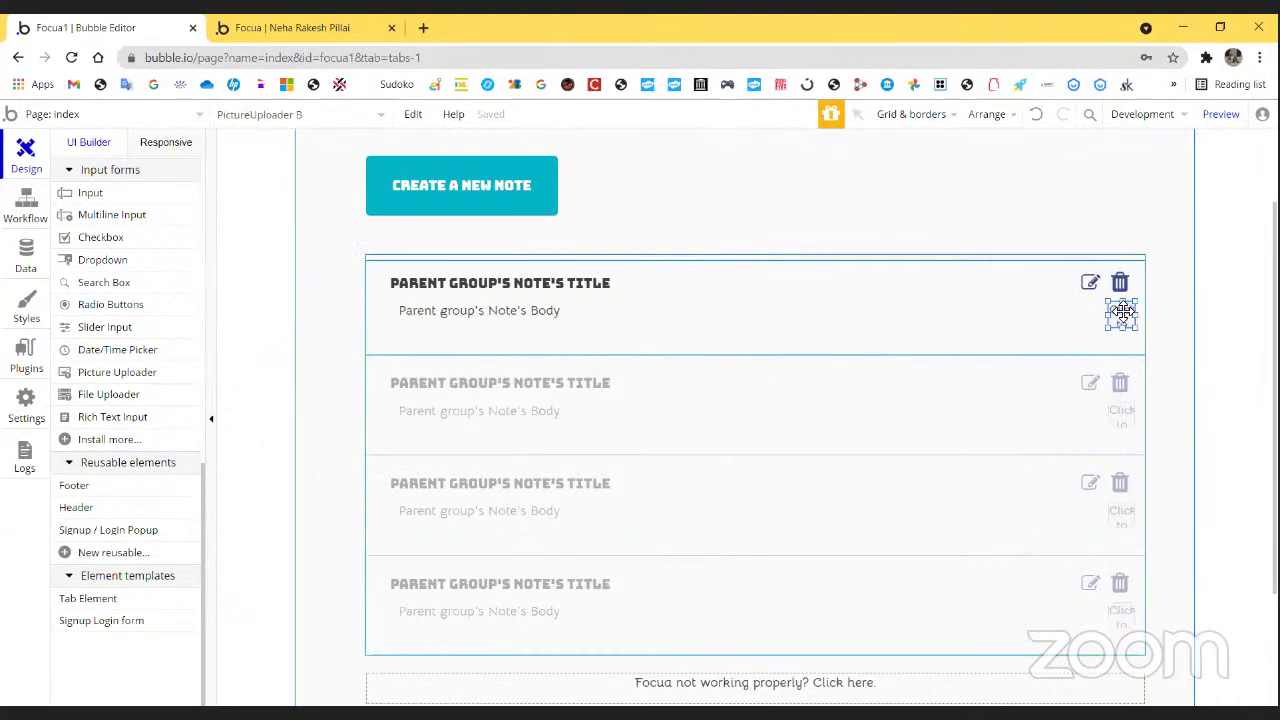
left_click_drag(1122, 312, 1060, 287)
right_click(1062, 291)
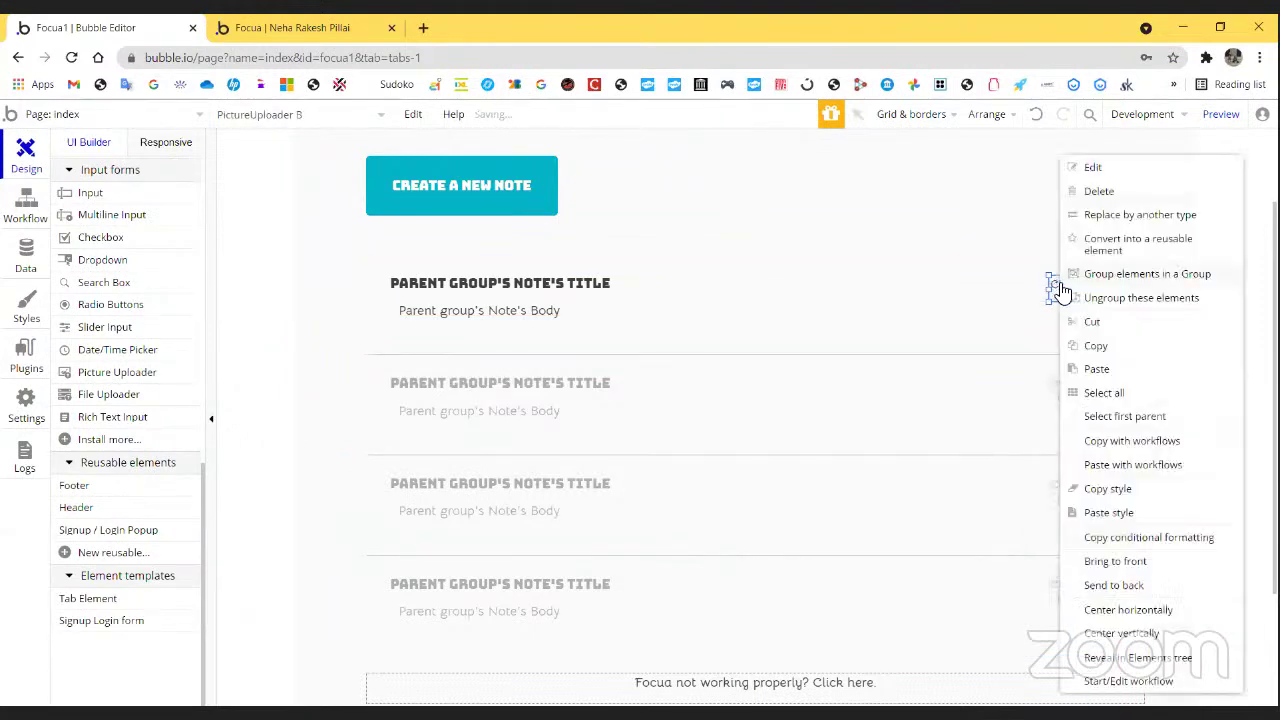
left_click(1092, 168)
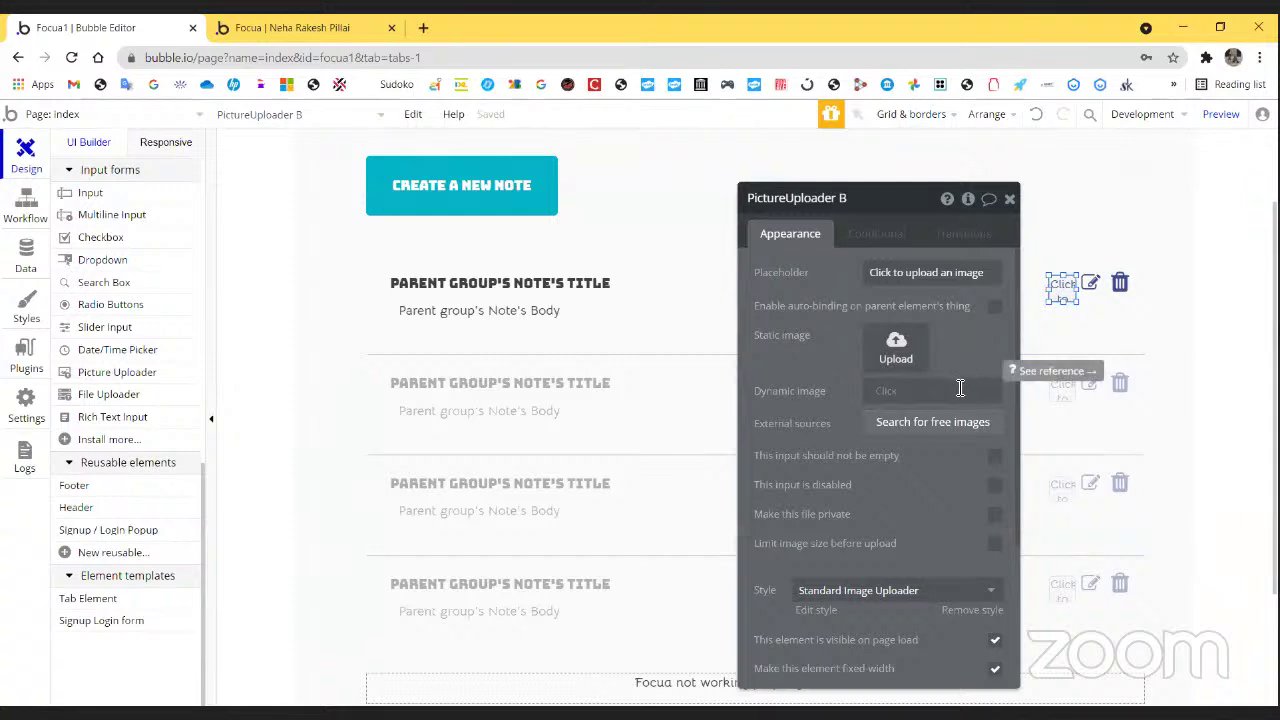
left_click(885, 395)
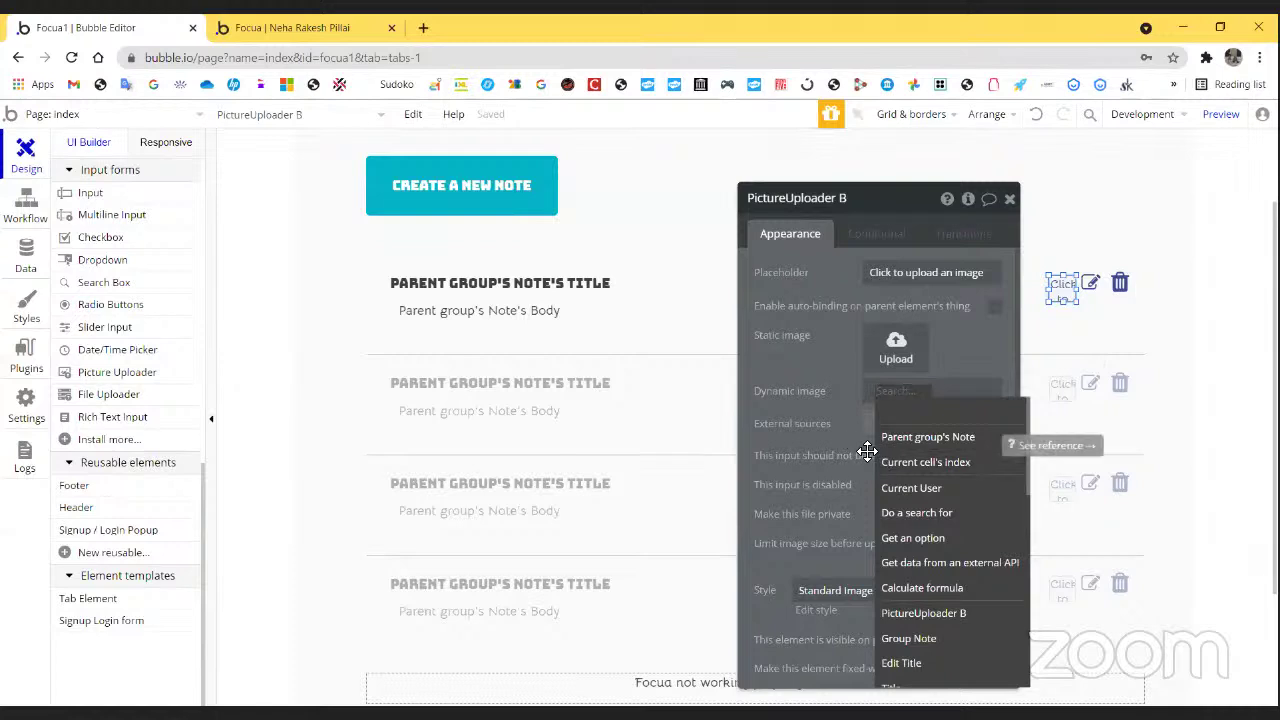
left_click(905, 437)
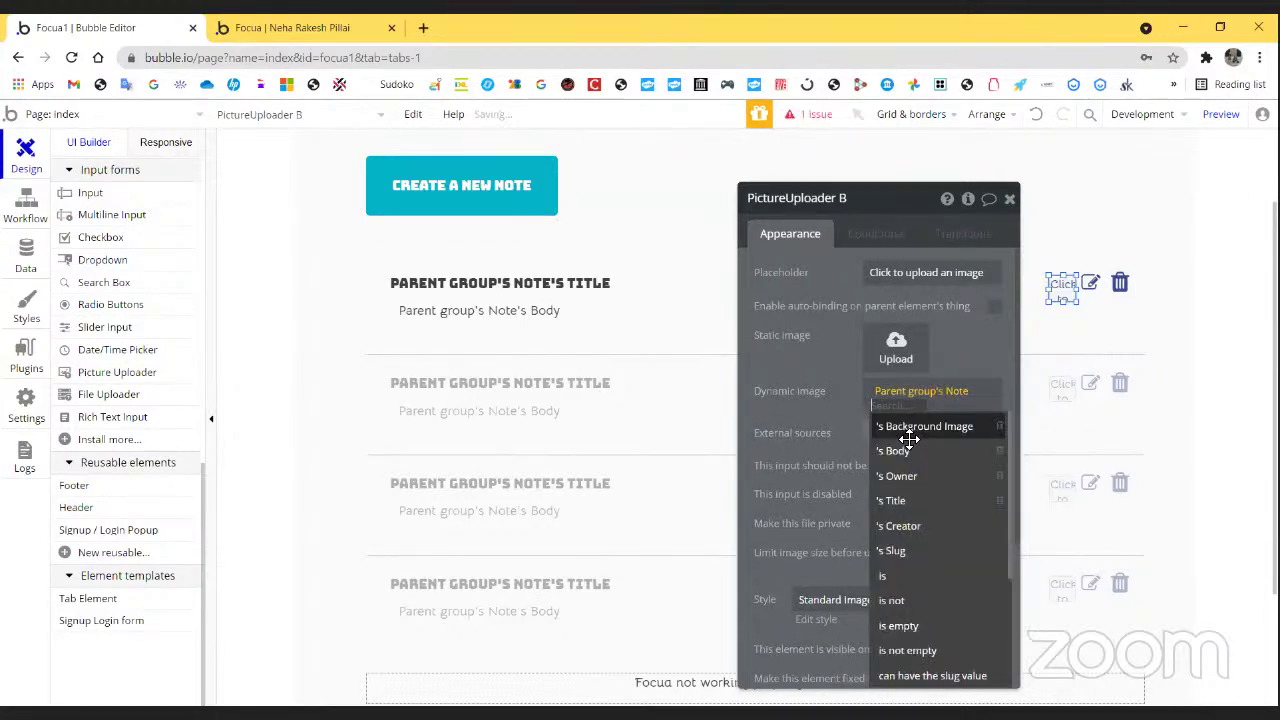
left_click(906, 436)
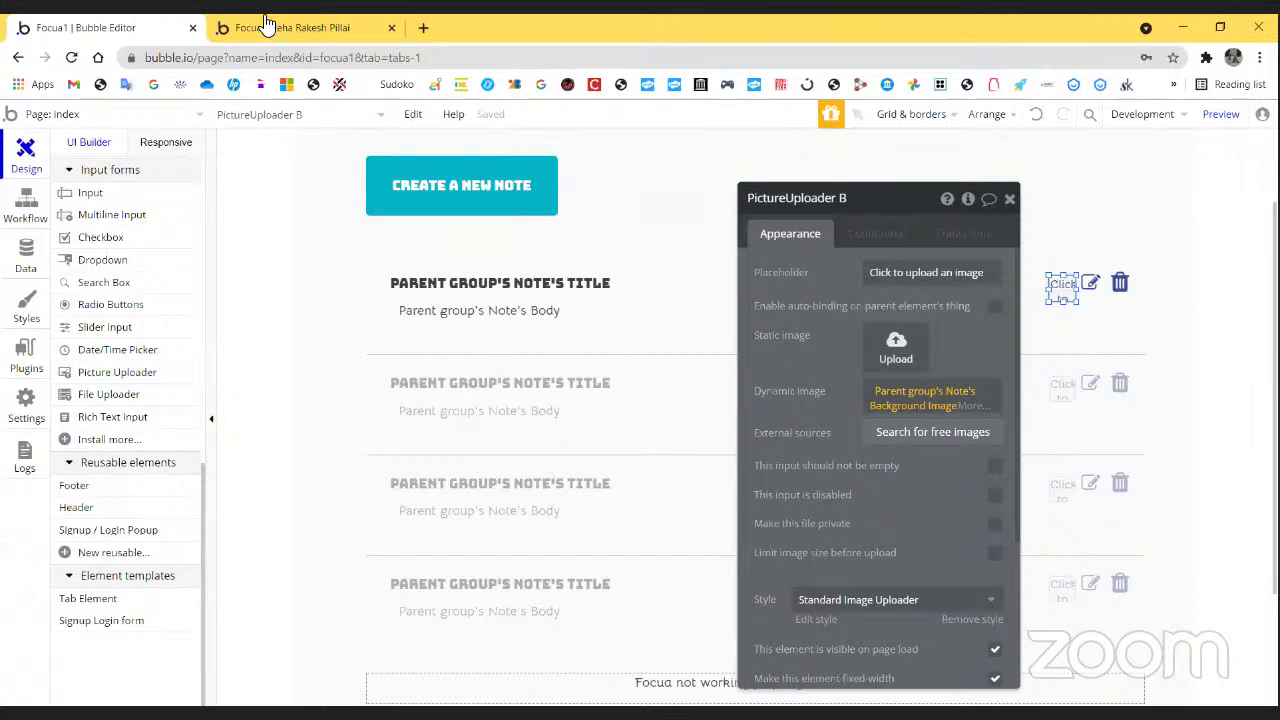
- Reload the Focua preview and test the First Note's picture uploader with be happy.jpg
left_click(300, 28)
left_click(71, 58)
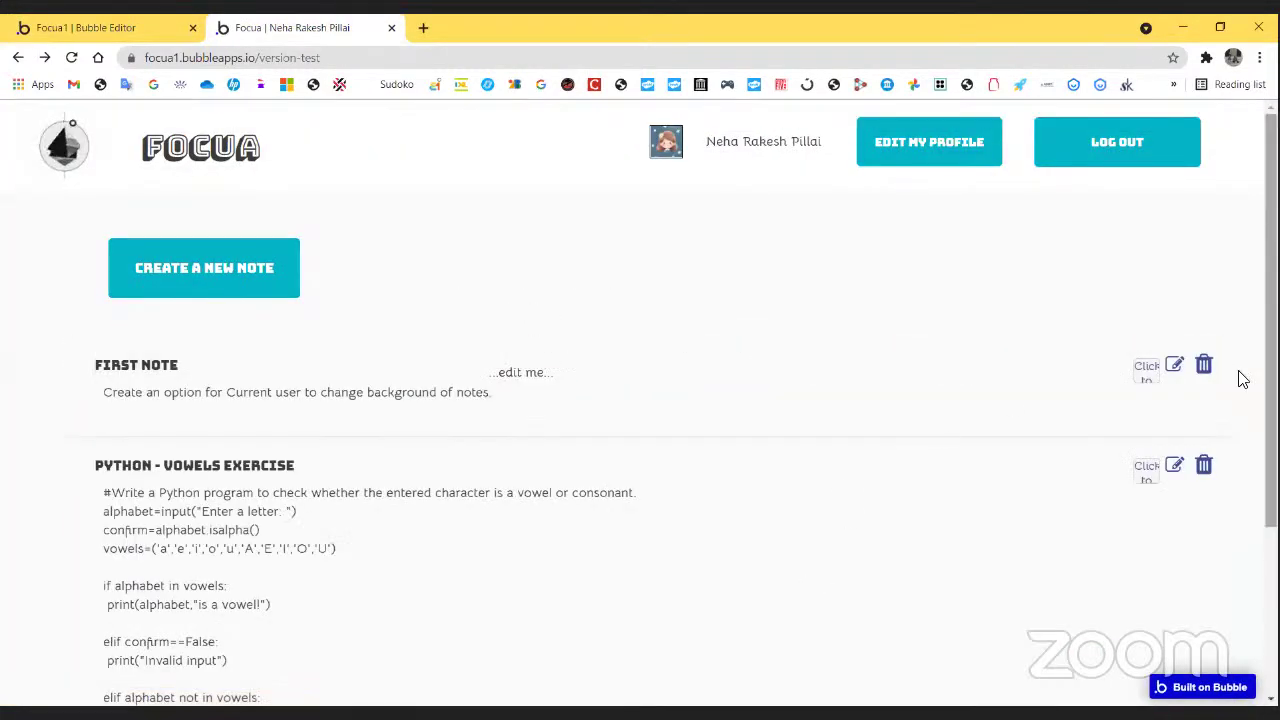
left_click(1146, 372)
scroll(400, 234, "down", 3)
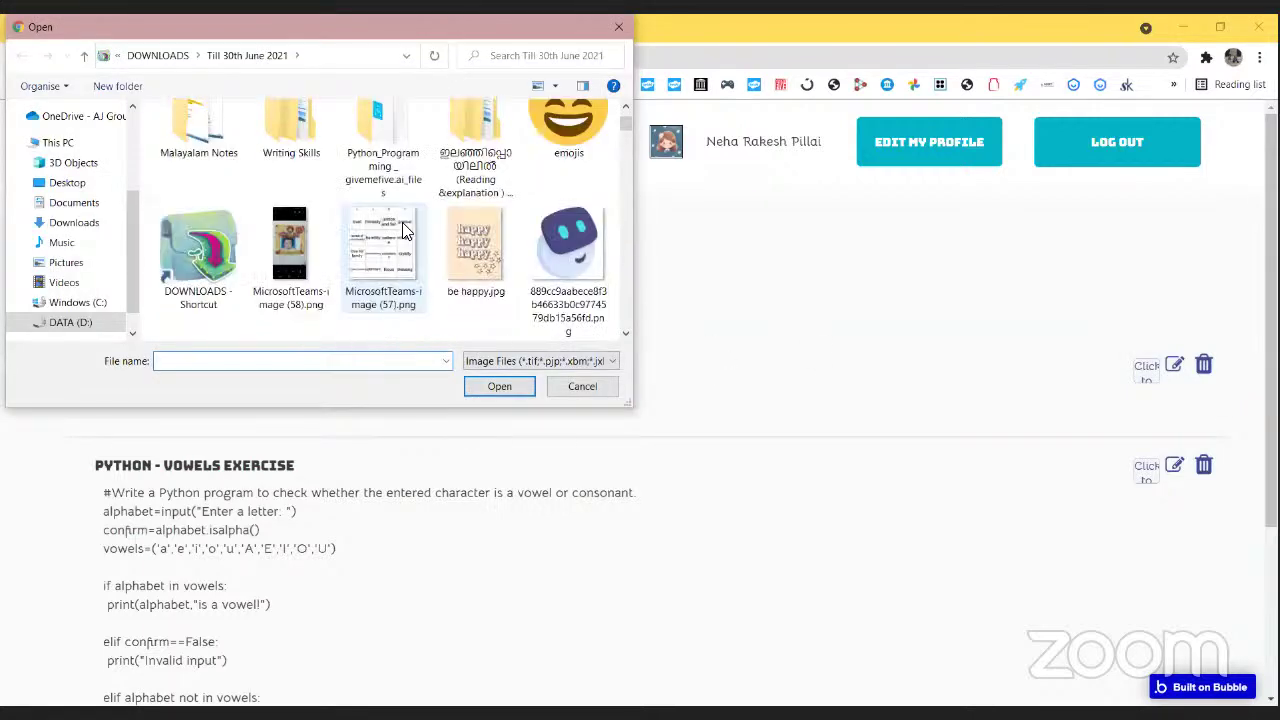
left_click(452, 256)
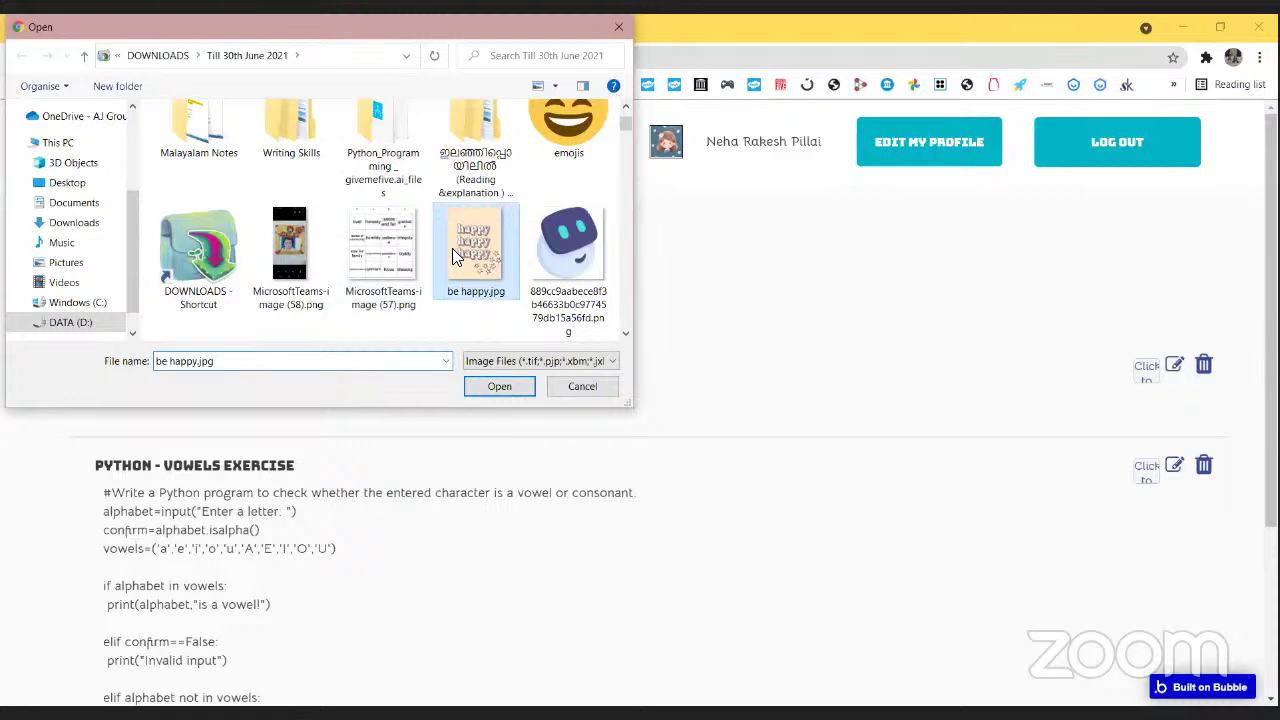
double_click(452, 248)
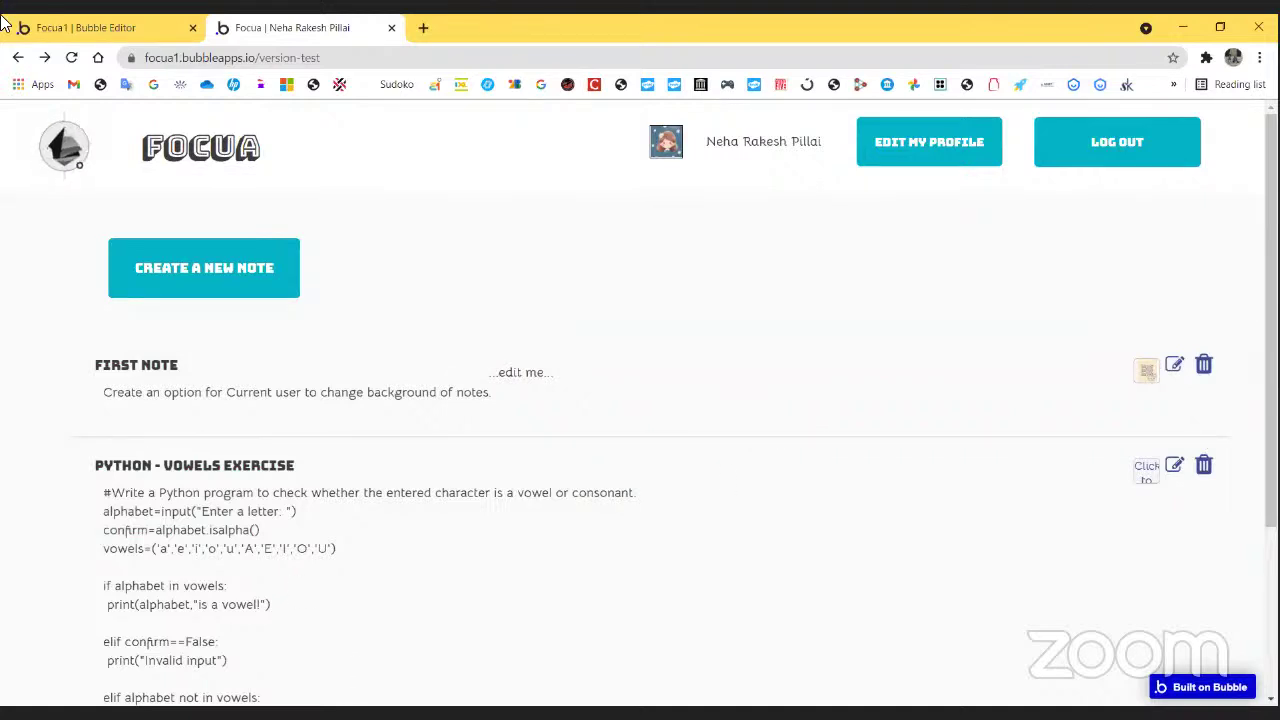
- Return to the Focua1 editor and examine the Group Note's dynamic image setting and the list of page elements
left_click(66, 24)
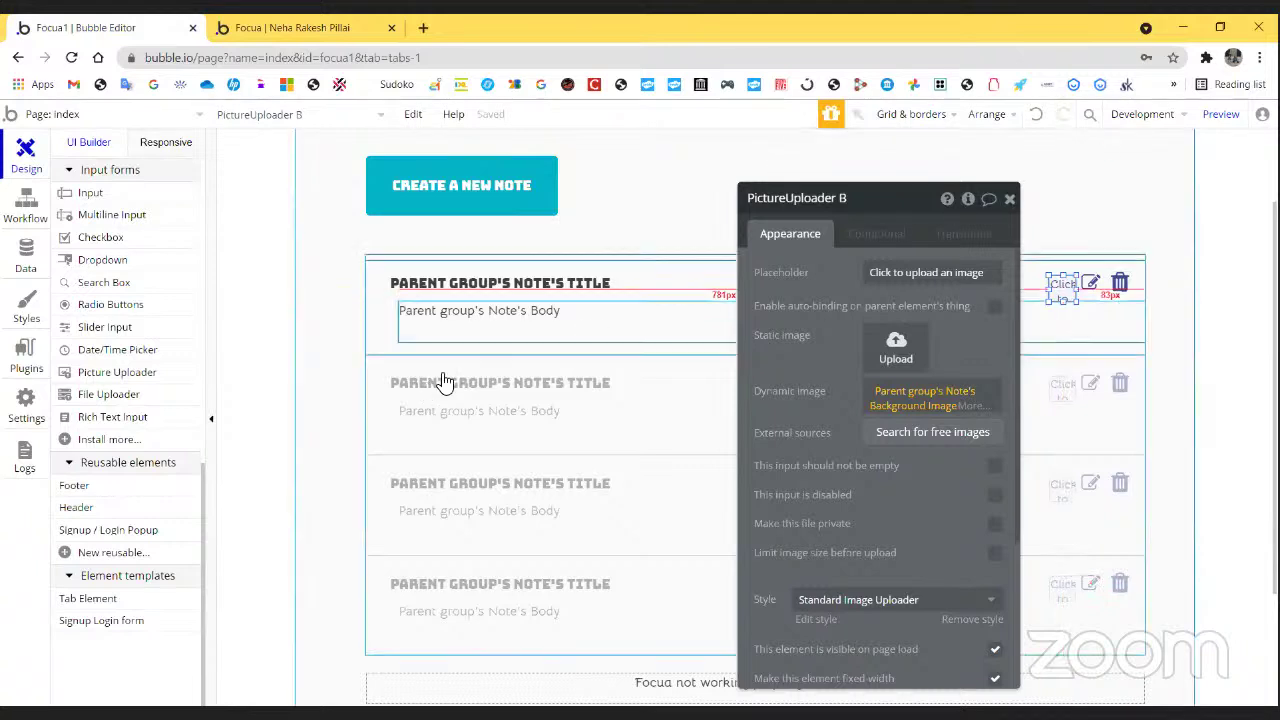
left_click(505, 312)
left_click(383, 310)
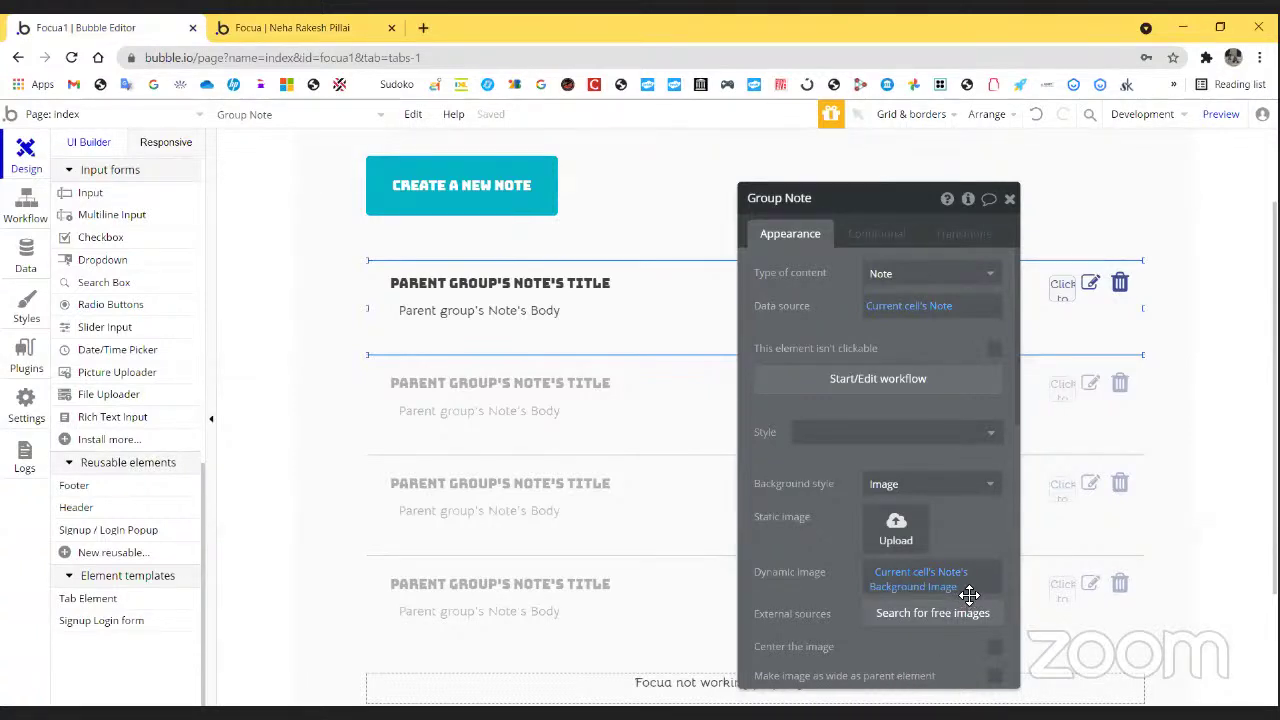
mouse_move(970, 588)
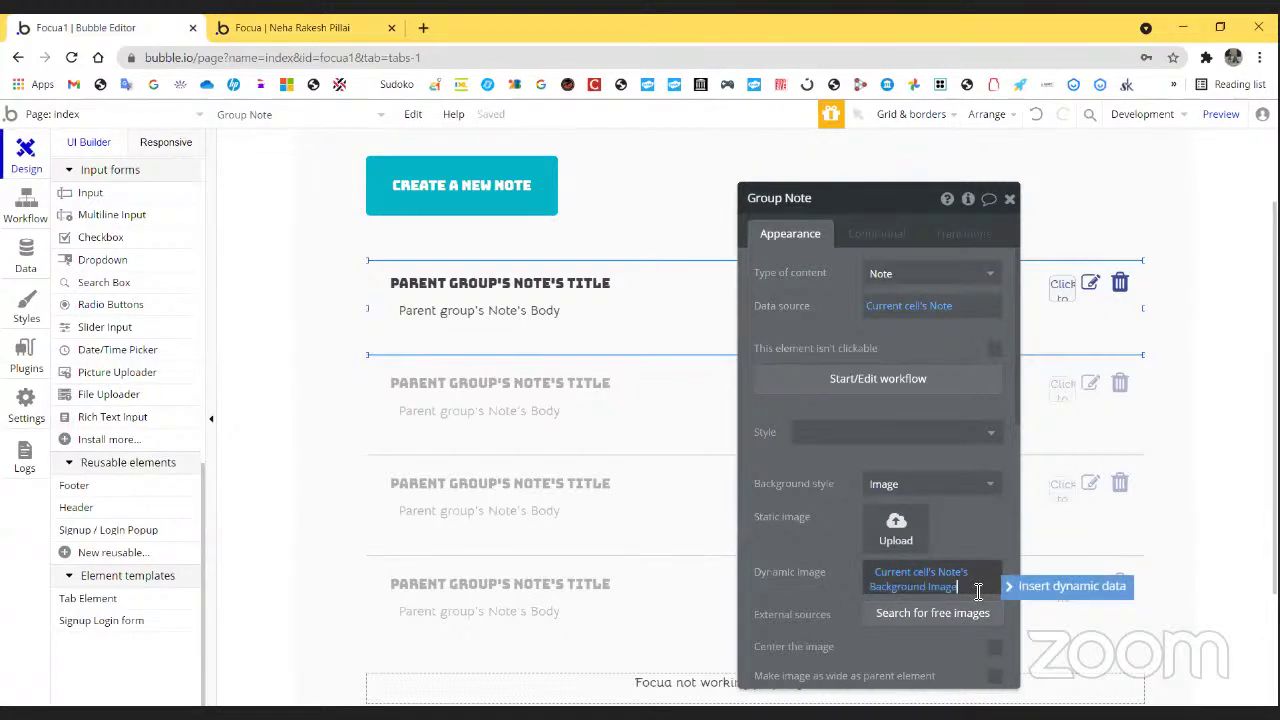
scroll(175, 647, "up", 5)
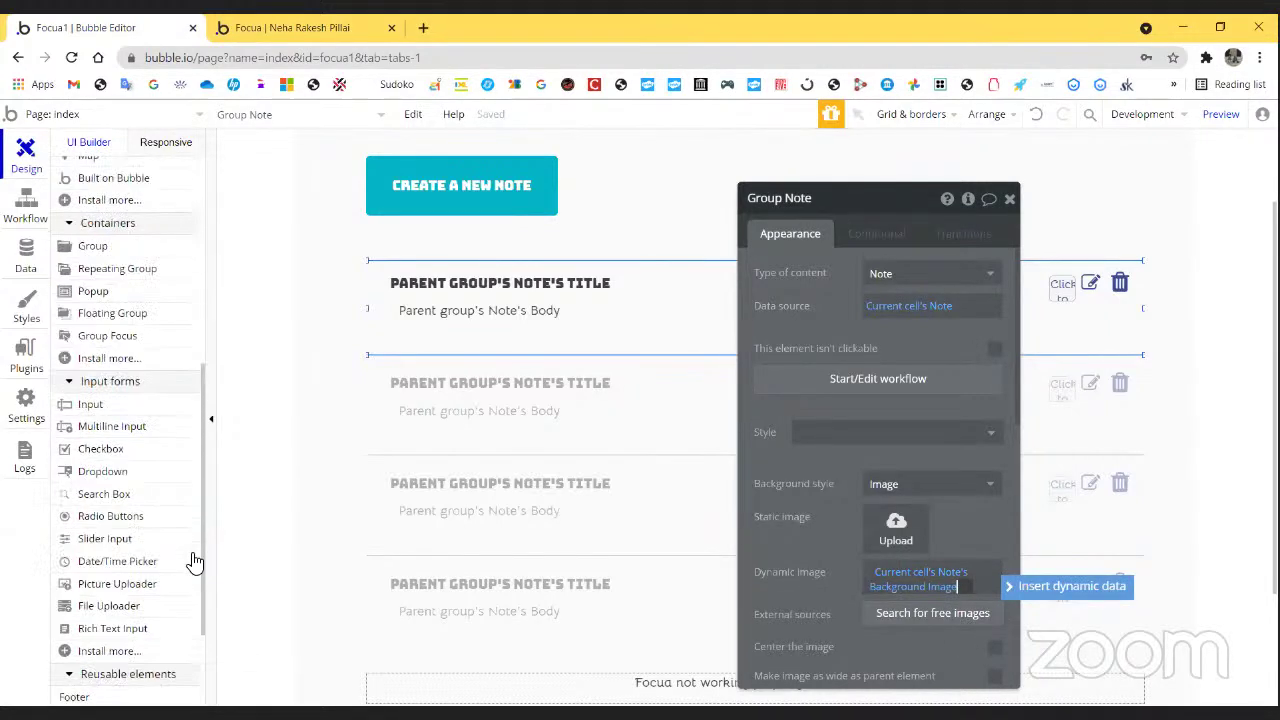
scroll(165, 535, "up", 2)
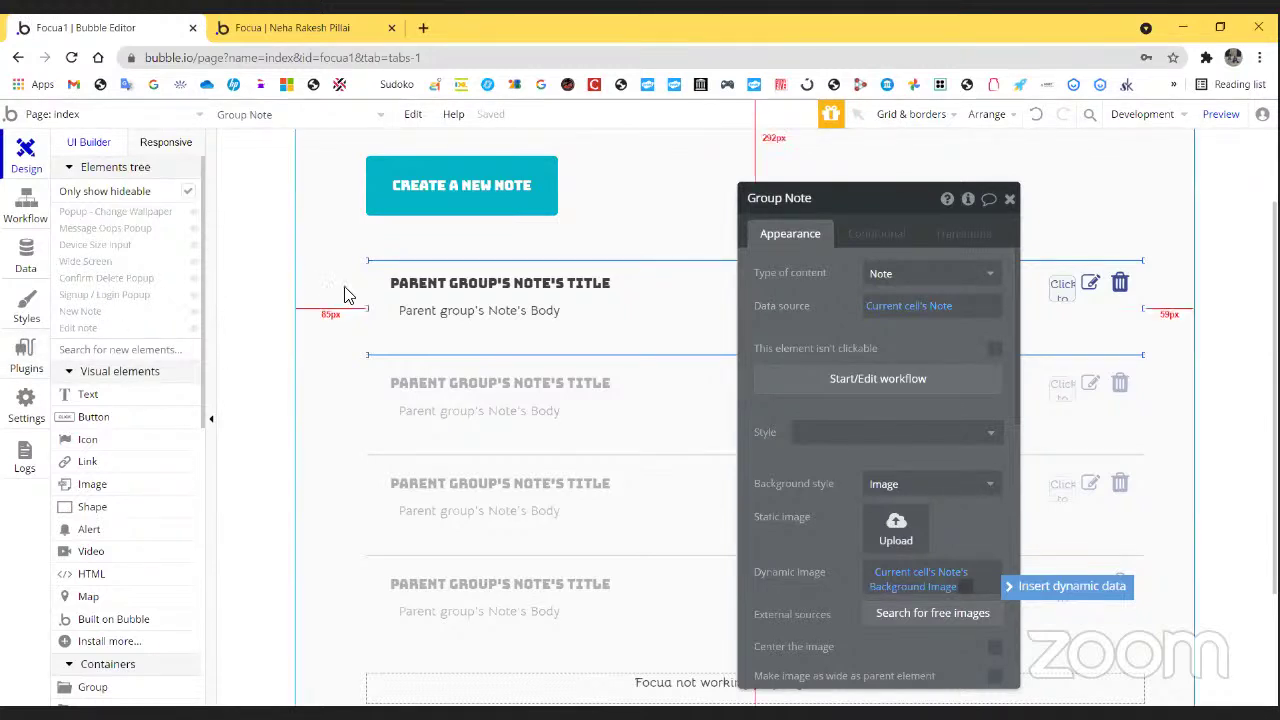
- Enlarge the picture uploader in the first note cell down and away from the edit icon, and close its properties
left_click(1056, 292)
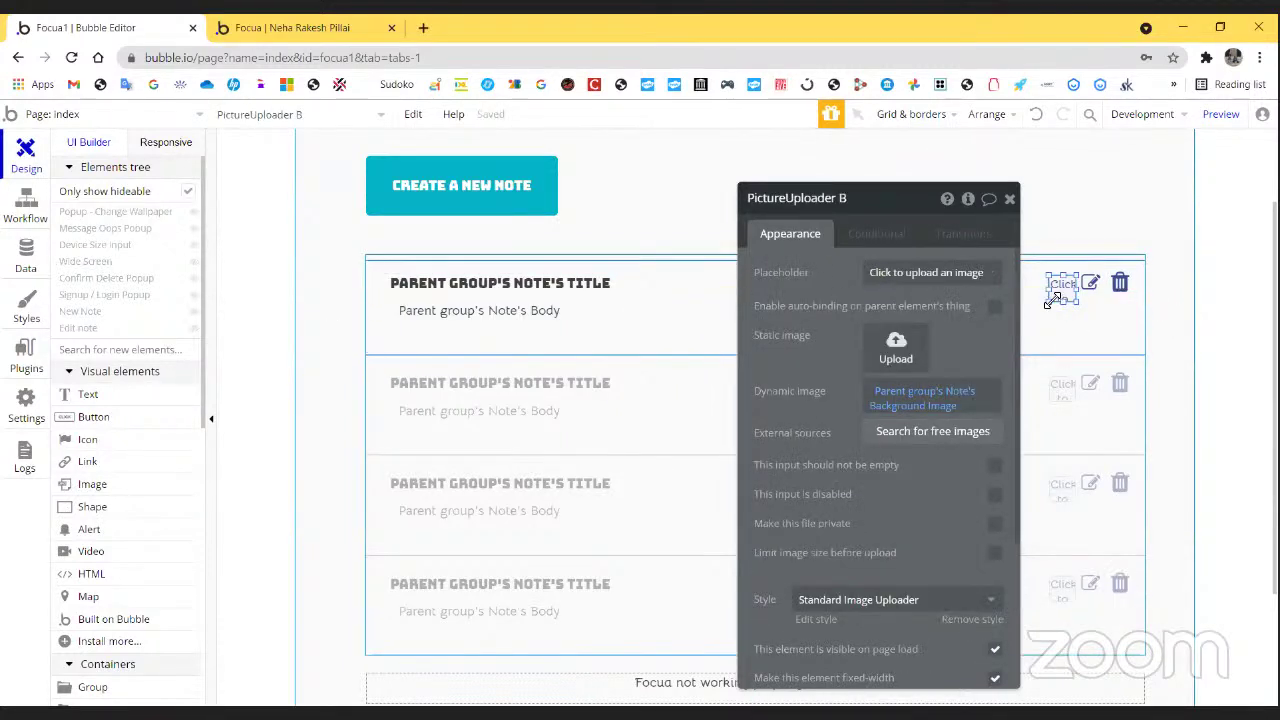
left_click_drag(1049, 299, 978, 346)
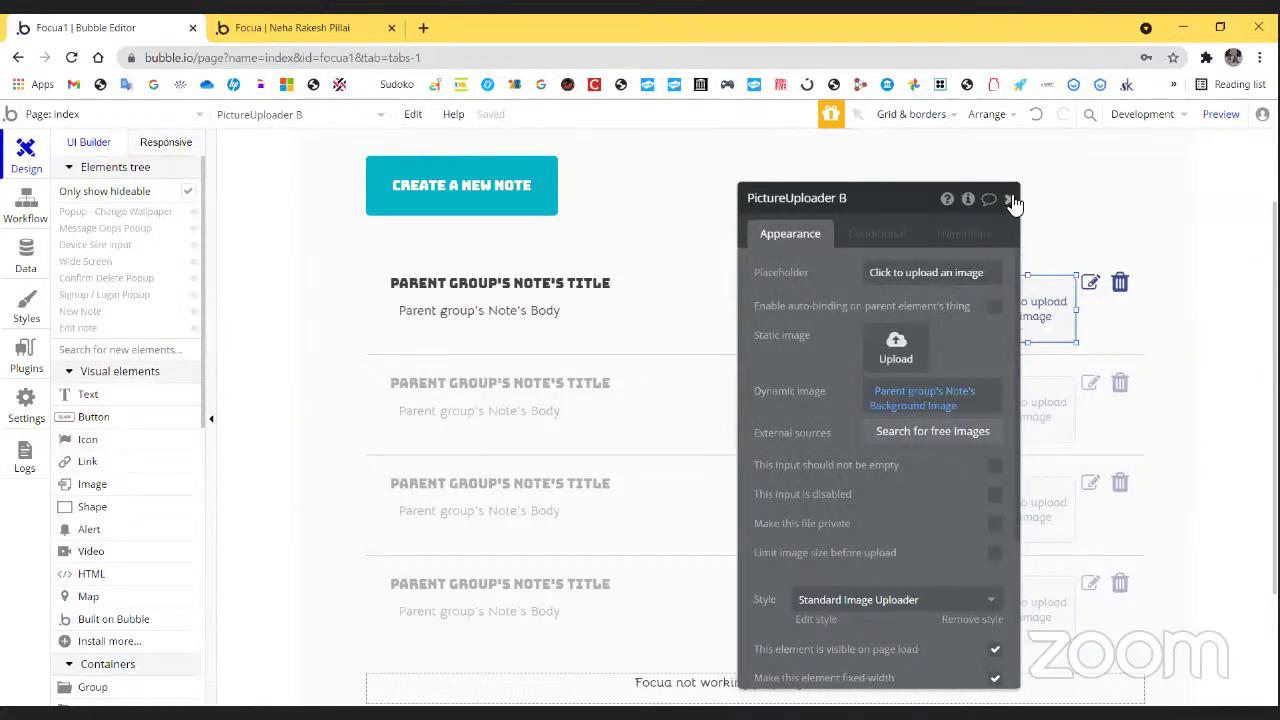
left_click(1010, 199)
- Test the enlarged uploader on First Note with an image file in the Focua preview and return to the editor
left_click(290, 27)
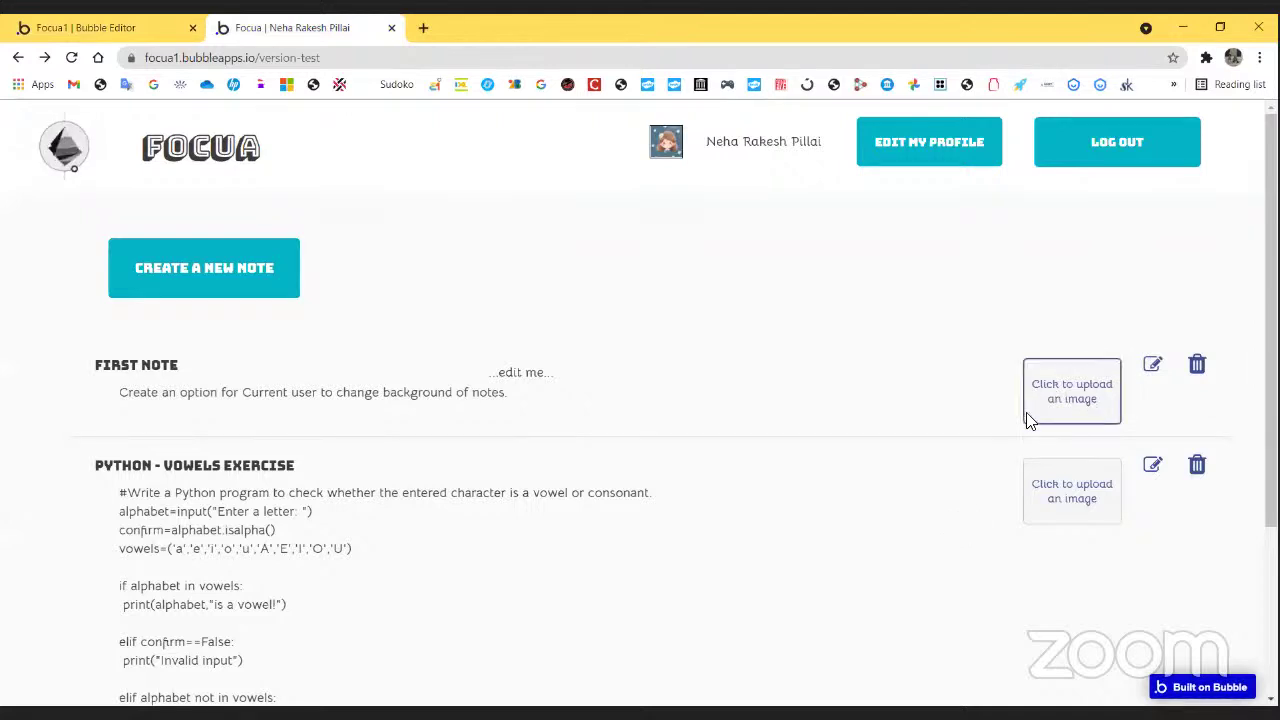
scroll(326, 283, "down", 5)
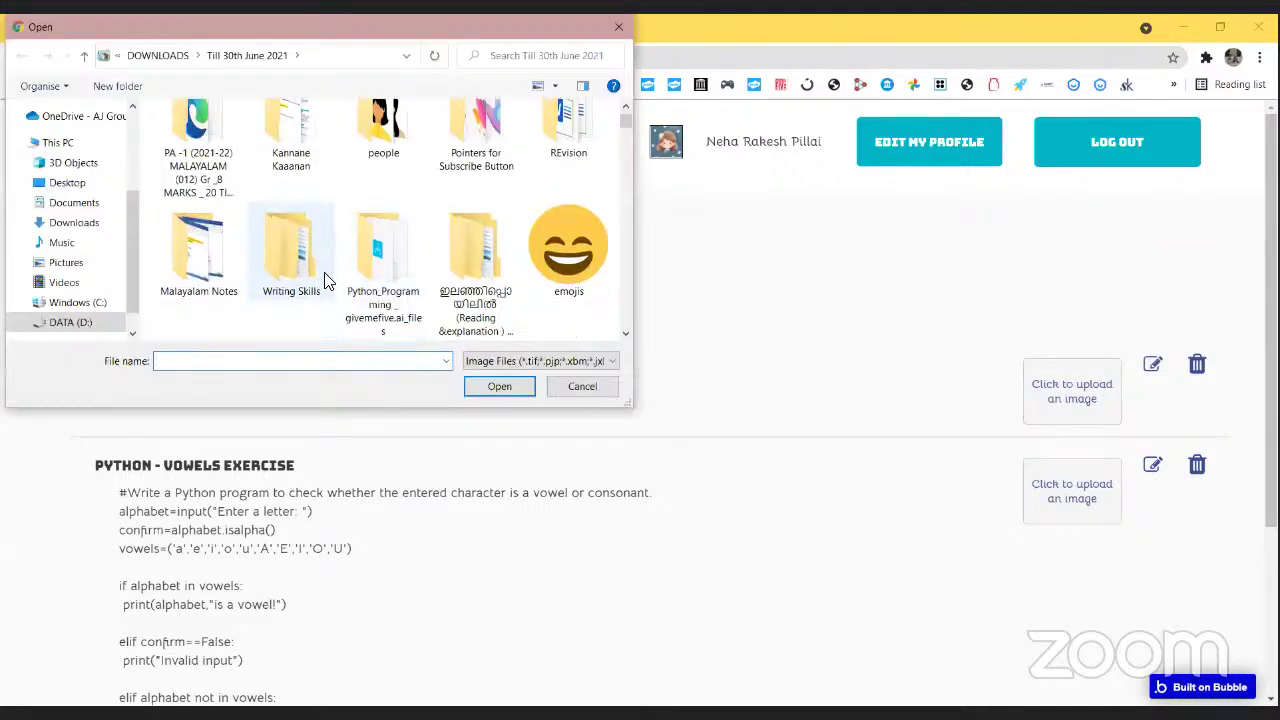
double_click(296, 260)
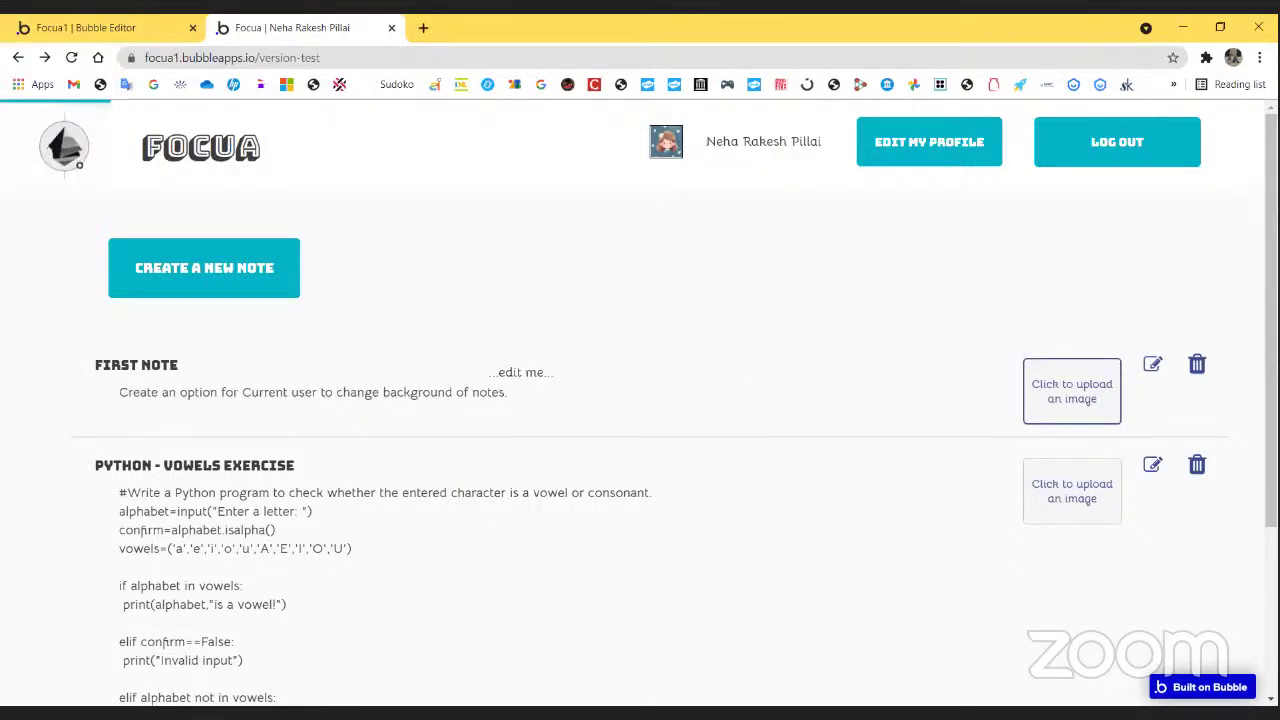
left_click(120, 22)
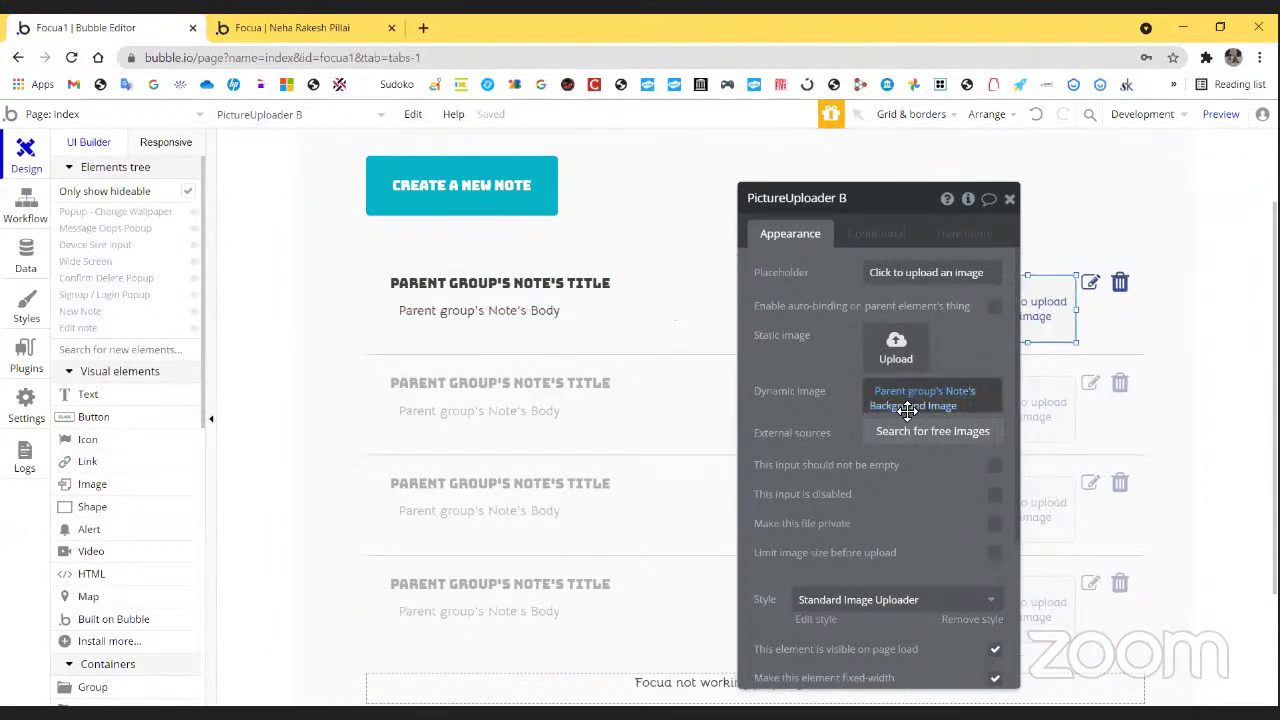
- Examine the appearance settings of the first note cell's picture uploader and close its properties
scroll(873, 628, "down", 4)
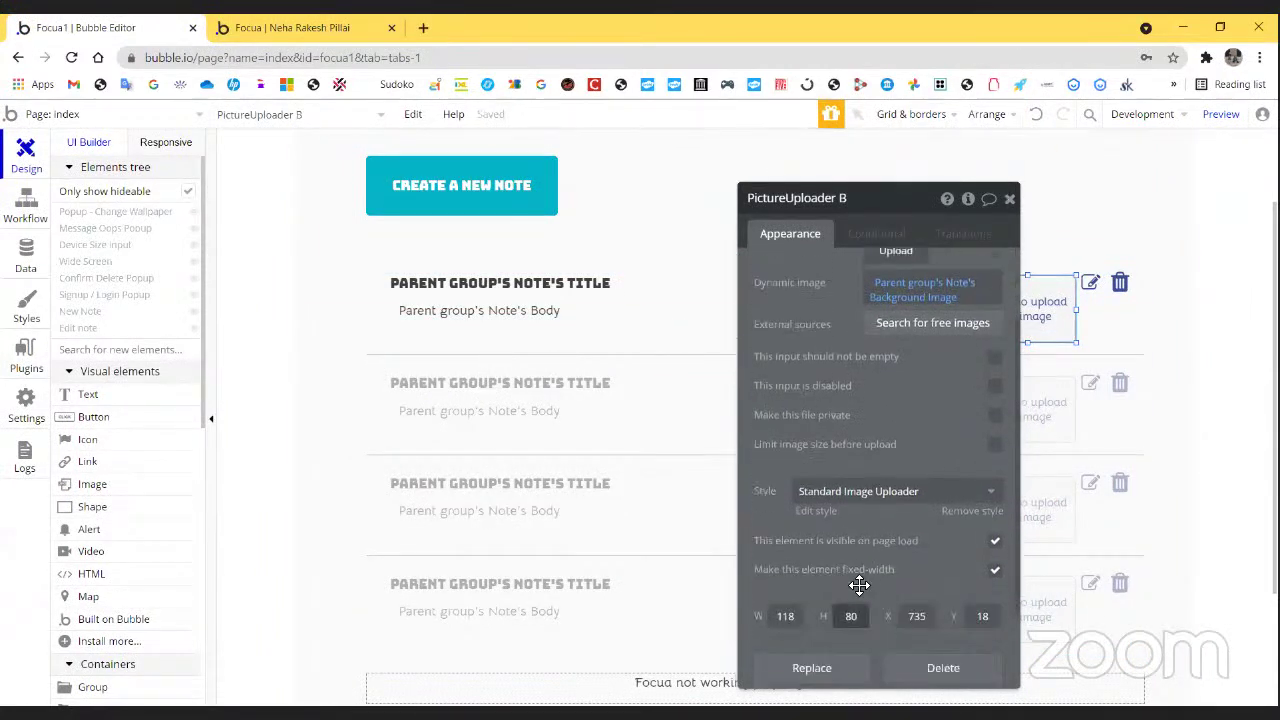
scroll(878, 615, "up", 4)
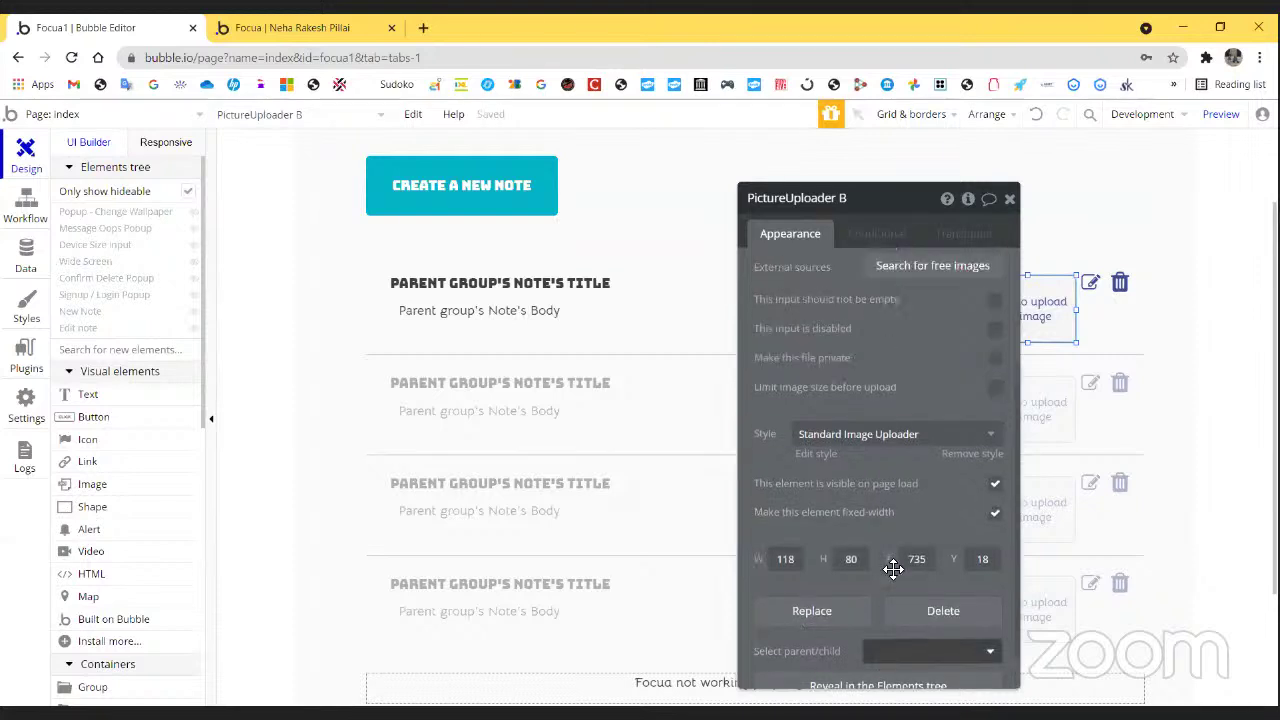
left_click(1008, 200)
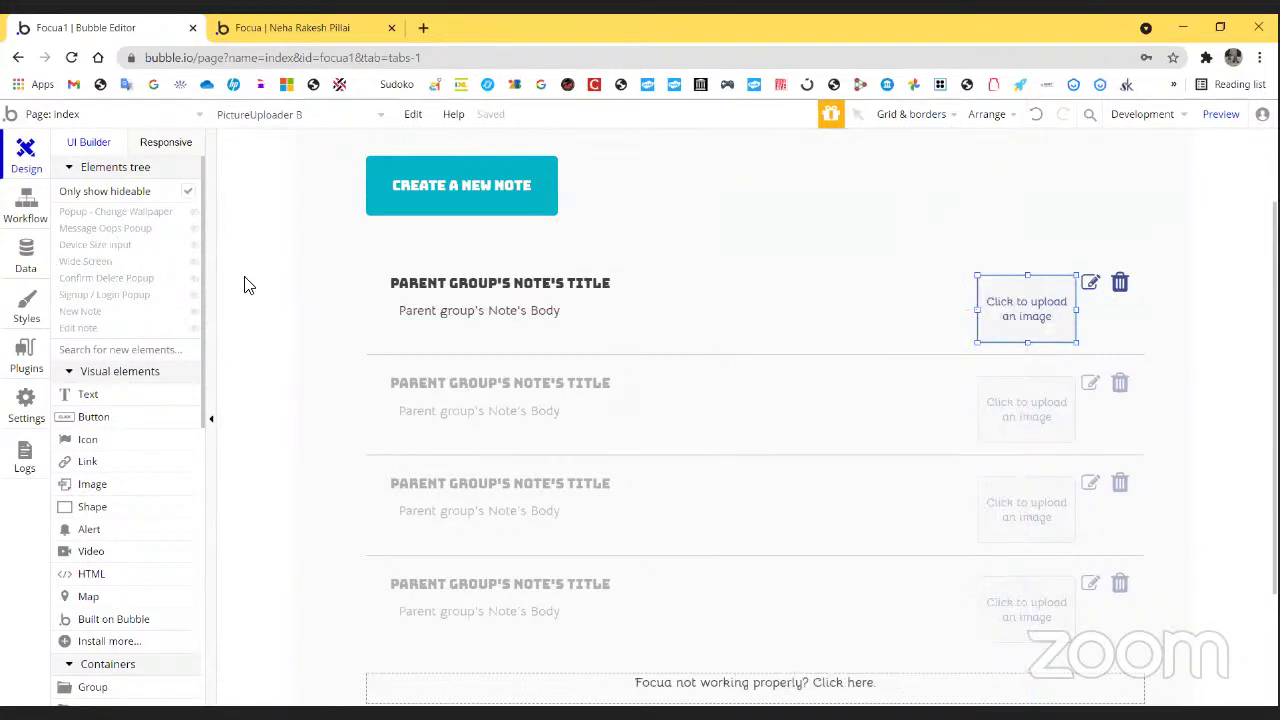
right_click(1048, 333)
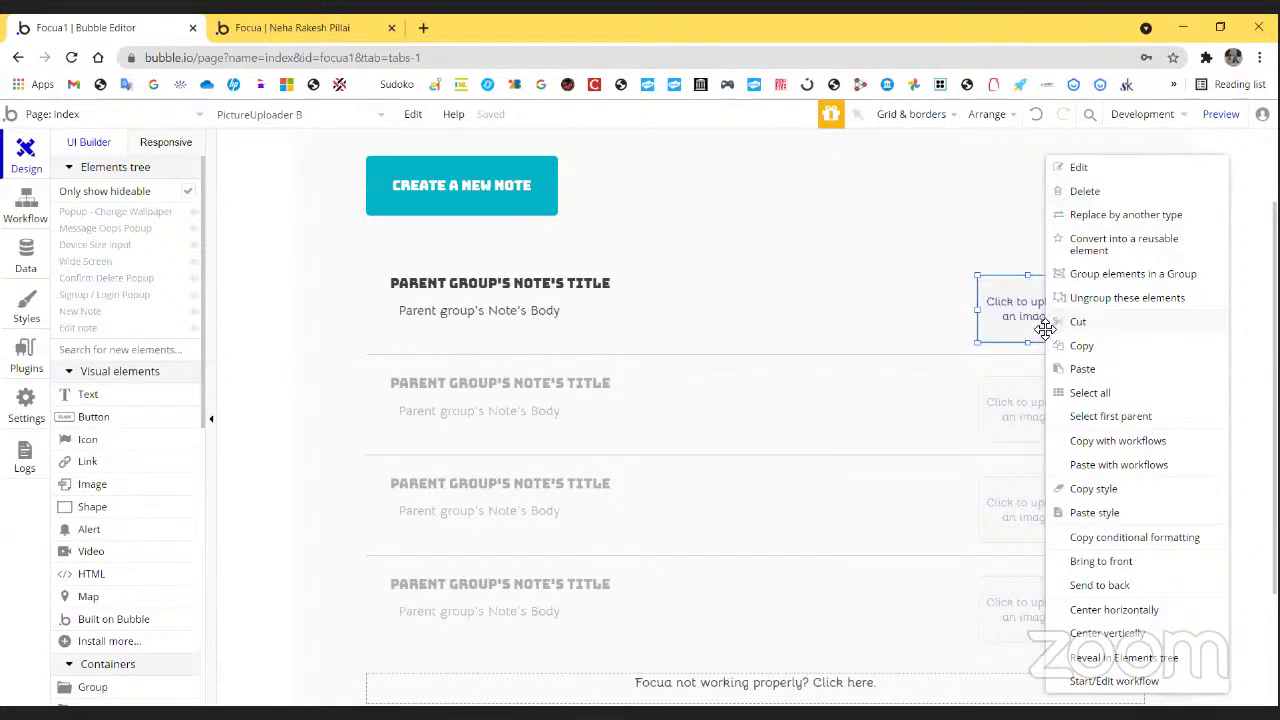
- Switch to the Focua preview, open the form for creating a new note and discard it
left_click(290, 27)
left_click(248, 260)
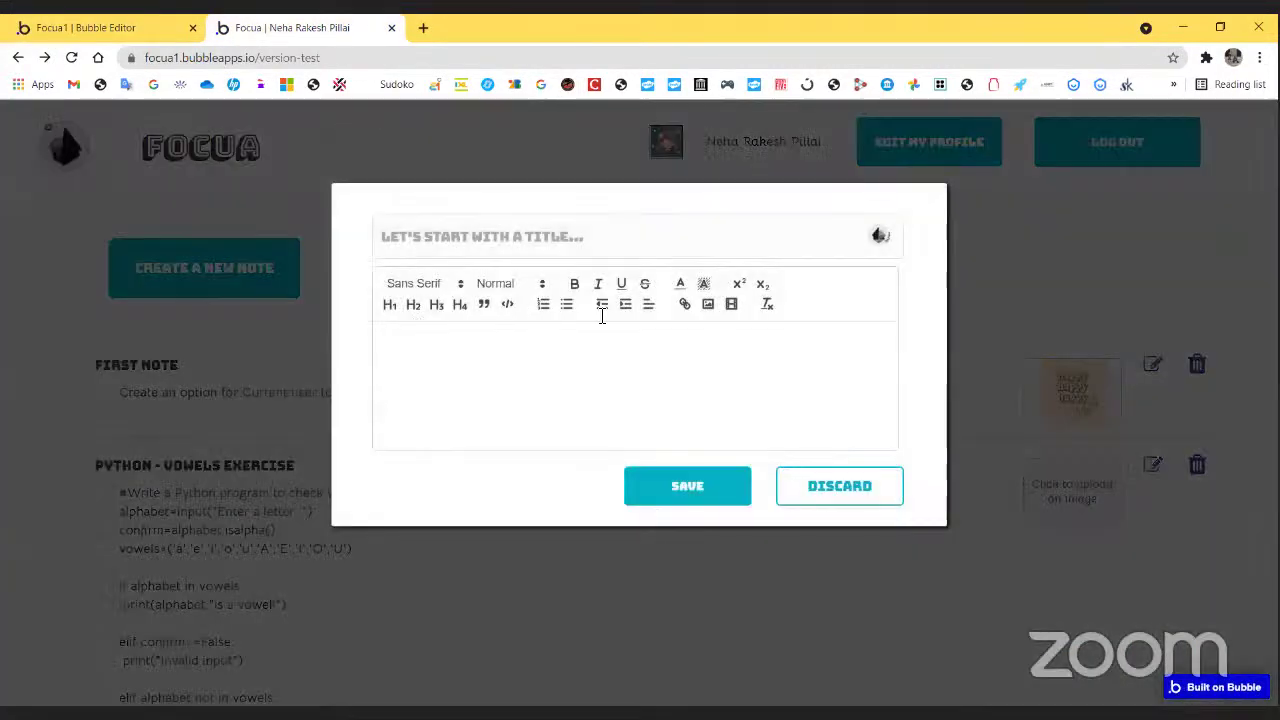
left_click(837, 490)
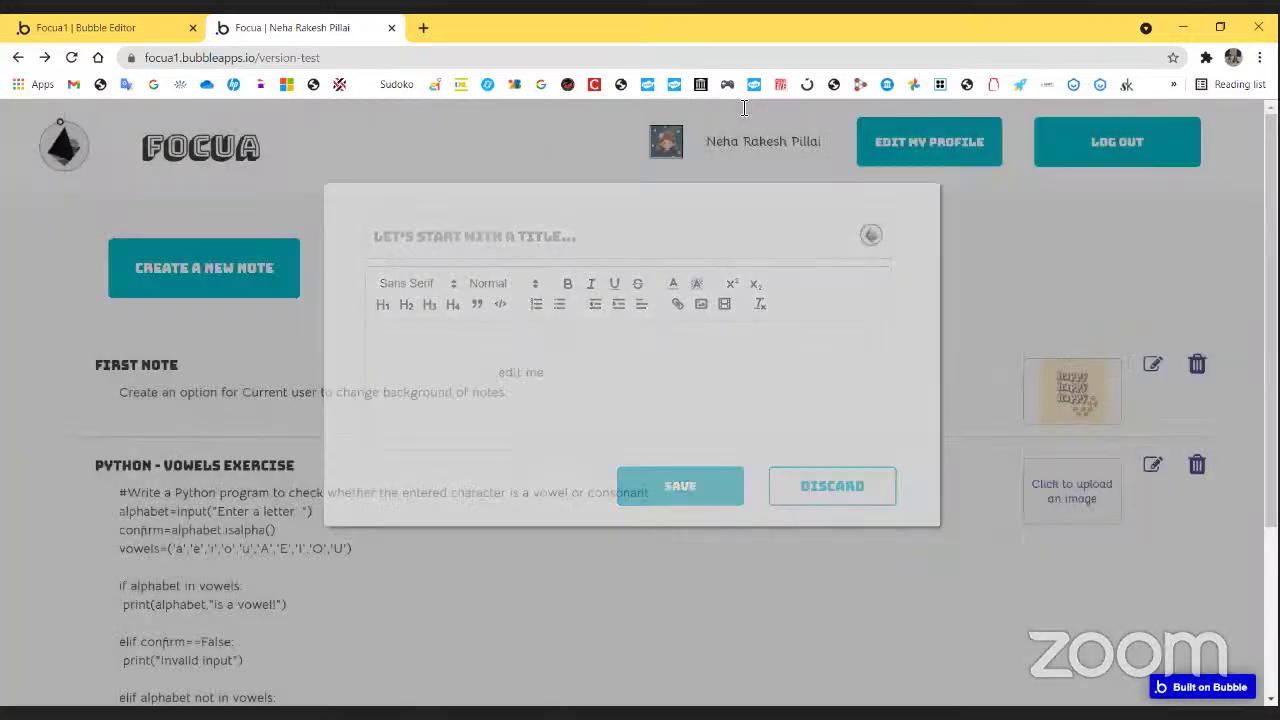
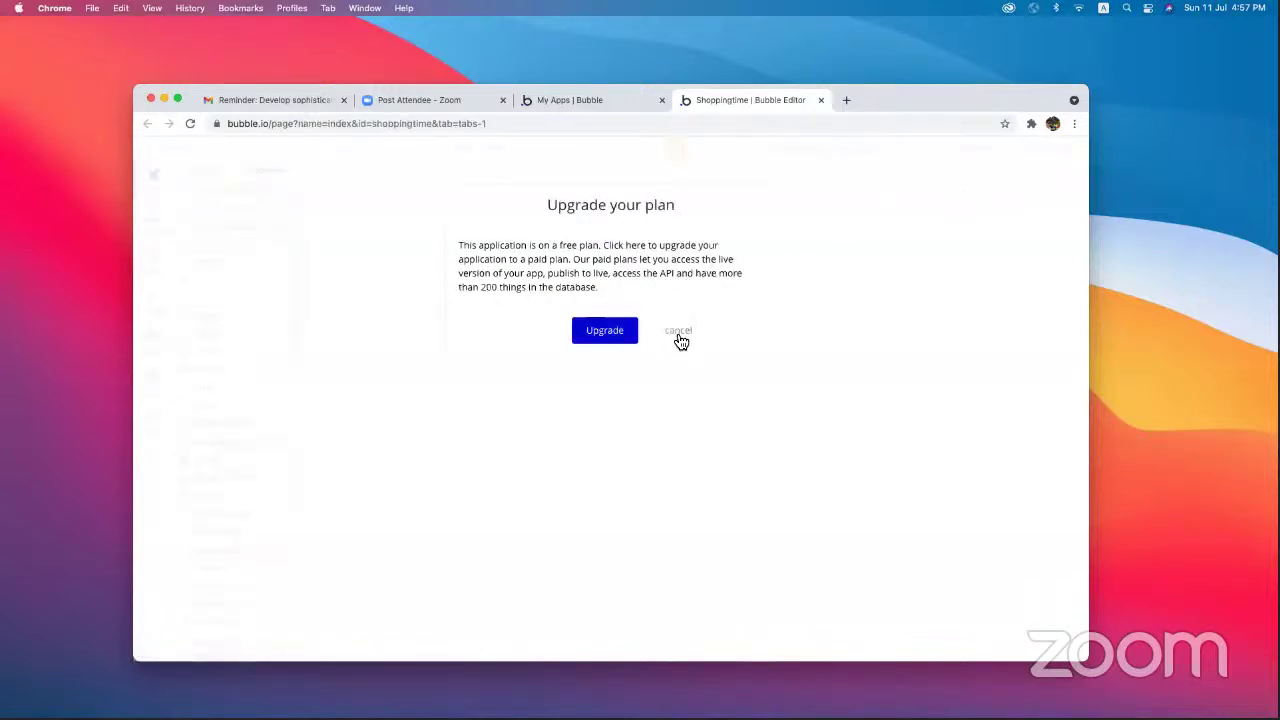
- Dismiss the plan upgrade offer in the Shoppingtime editor, preview the index page and return to the editor
left_click(678, 334)
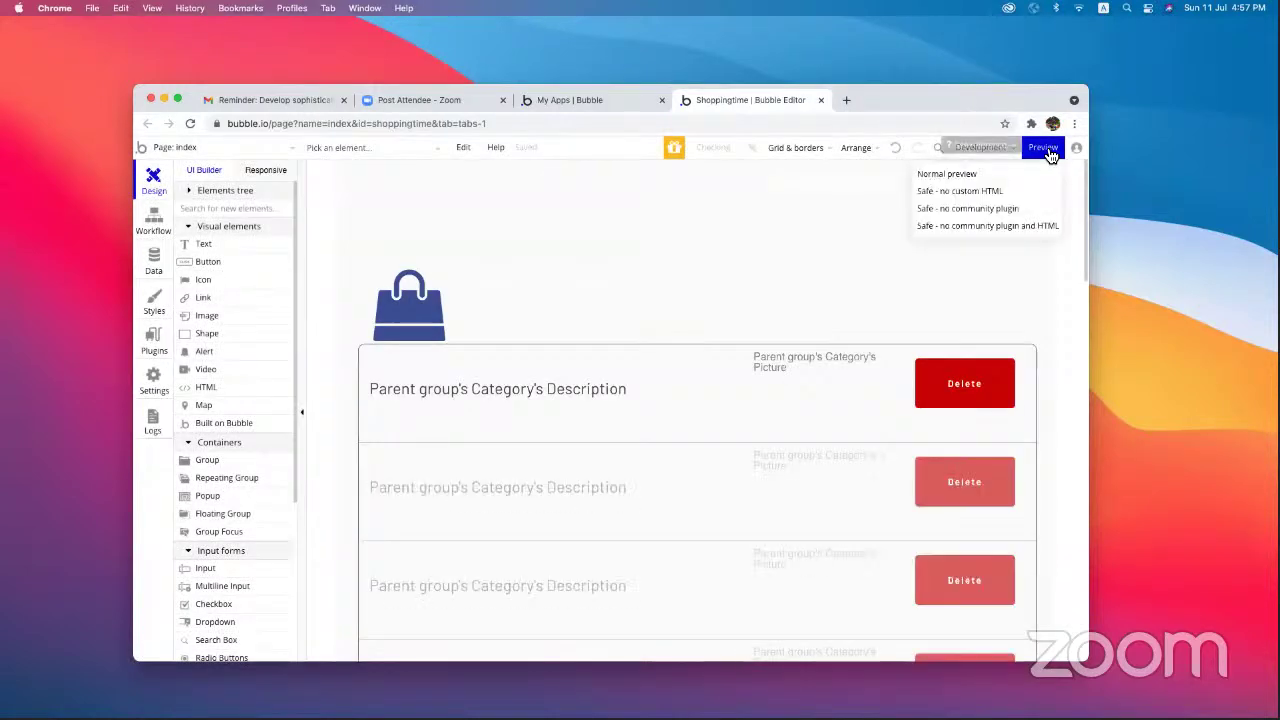
left_click(1046, 150)
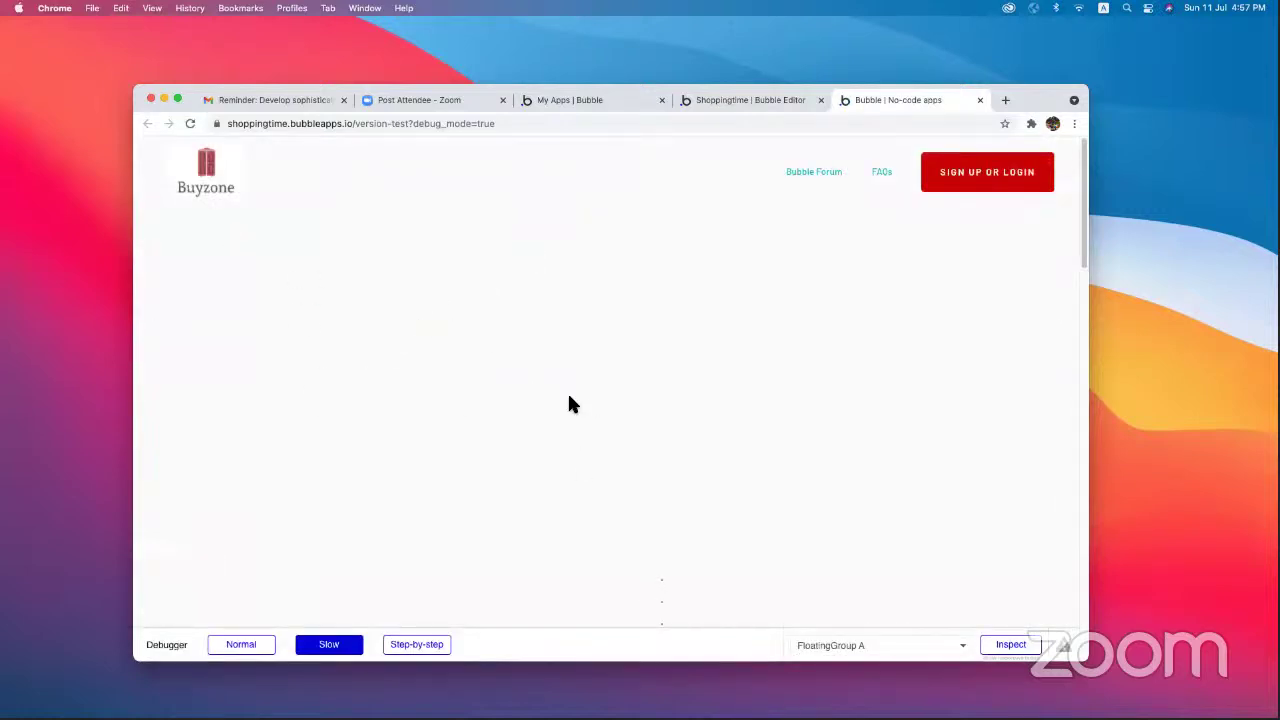
left_click(741, 104)
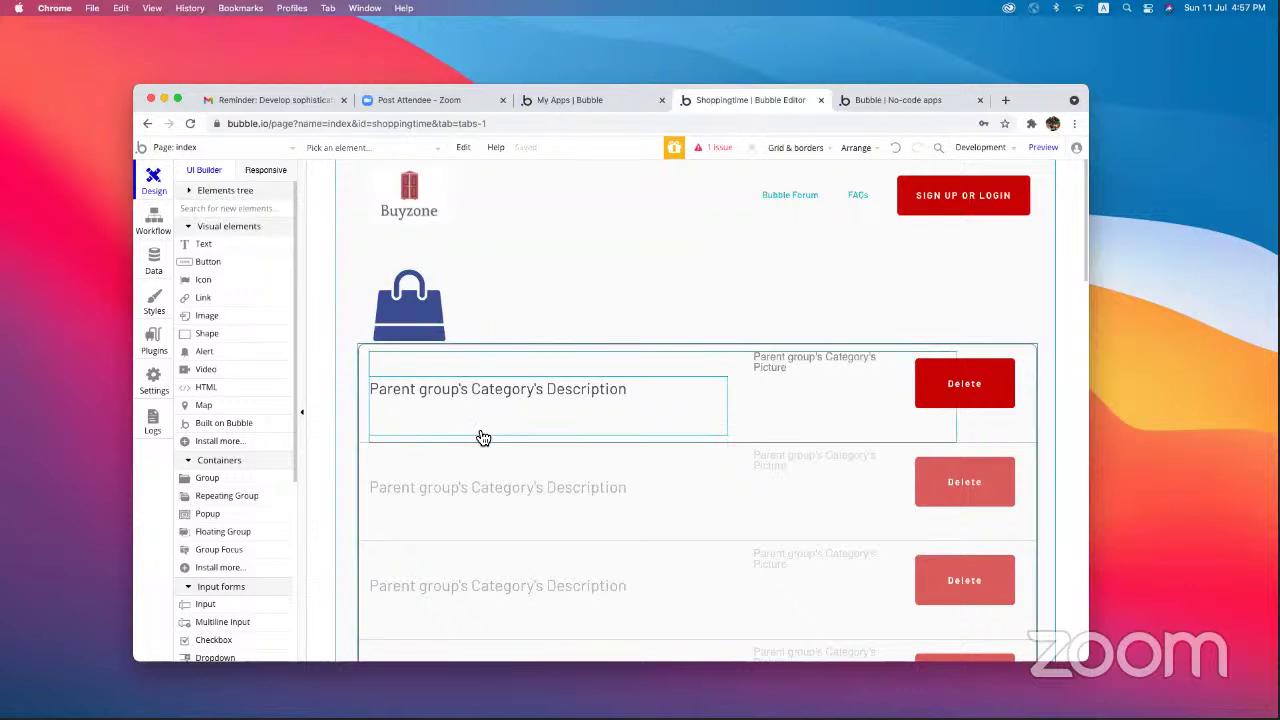
- Fix the product page's Dropdown A issue by setting its choices source to a search for the Category type, and close its properties
left_click(708, 150)
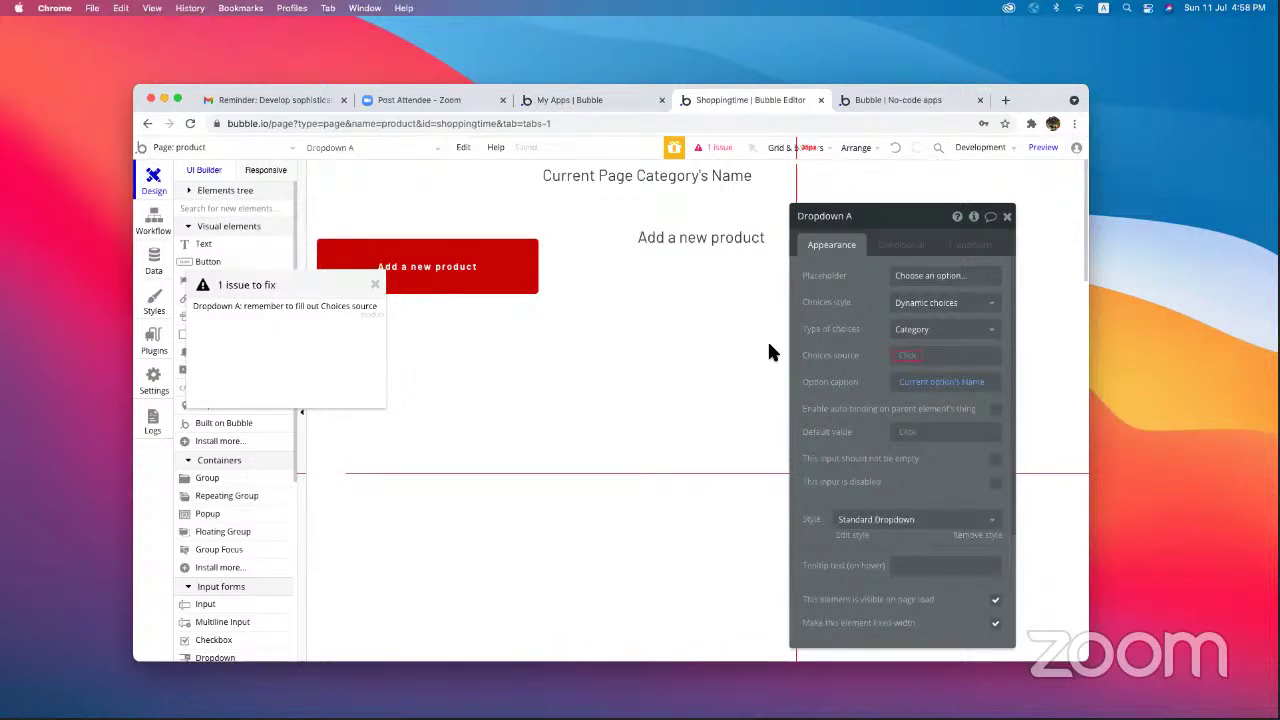
left_click(910, 357)
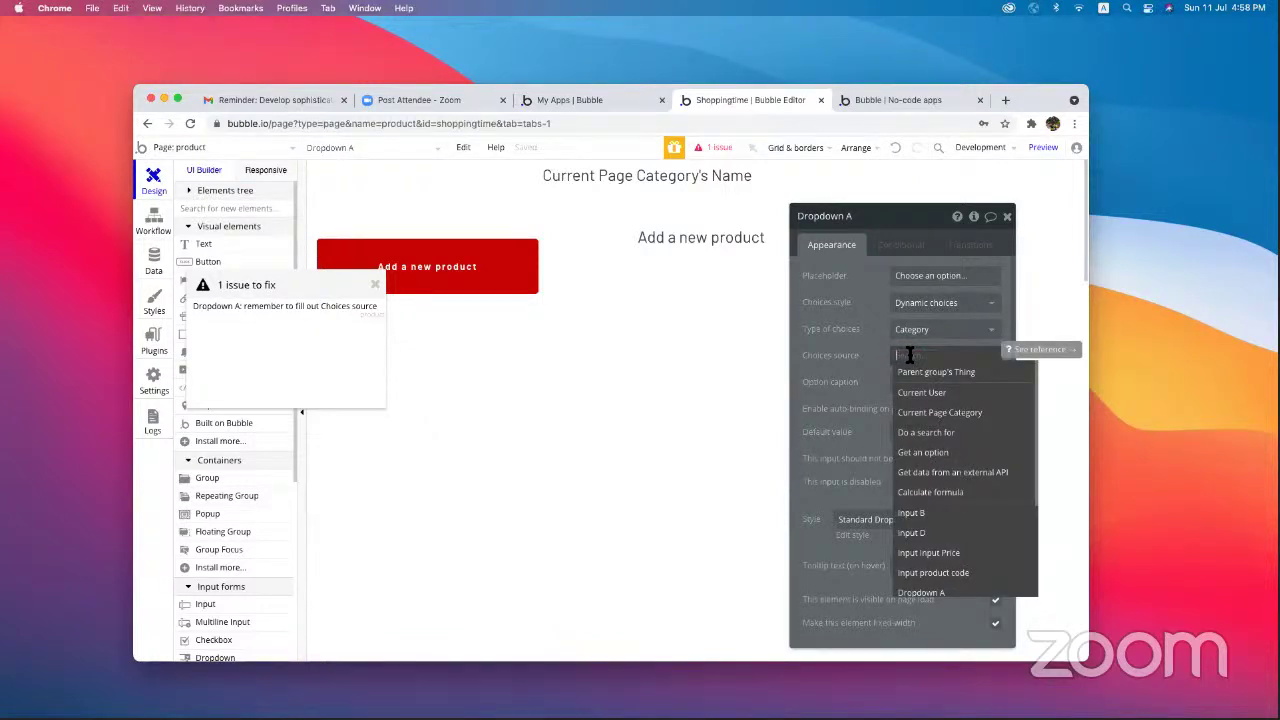
left_click(933, 437)
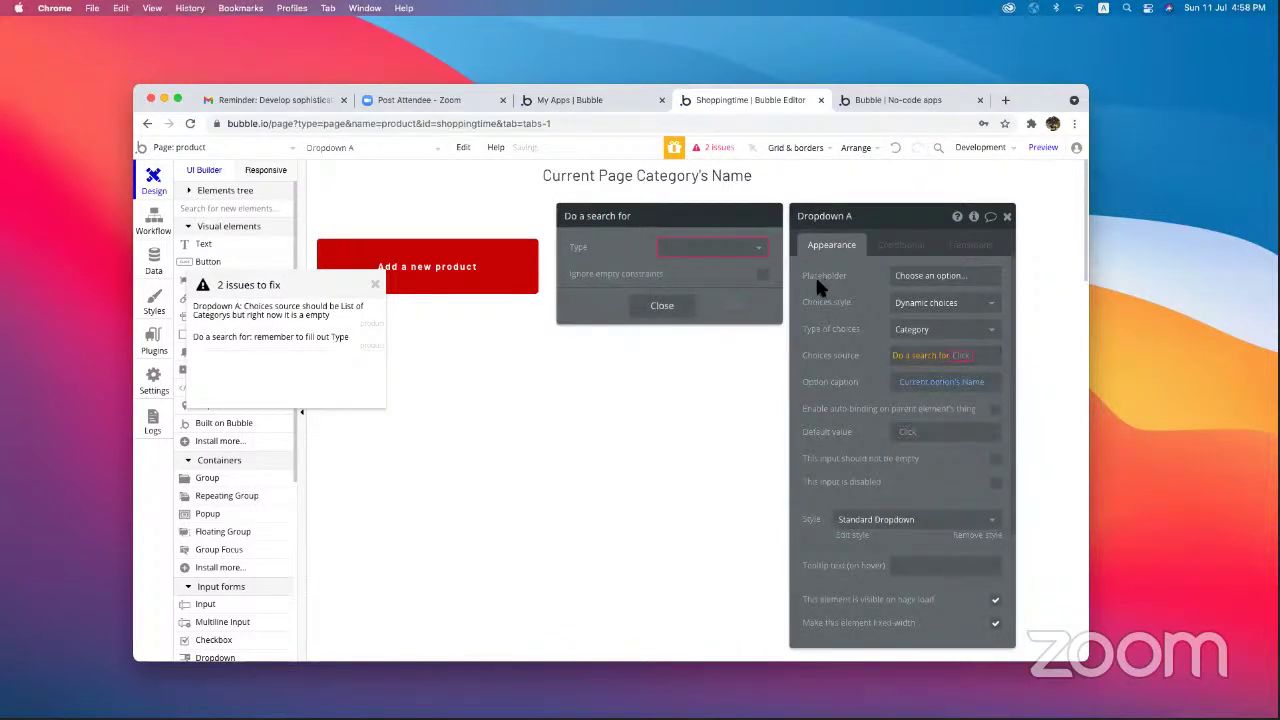
left_click(710, 256)
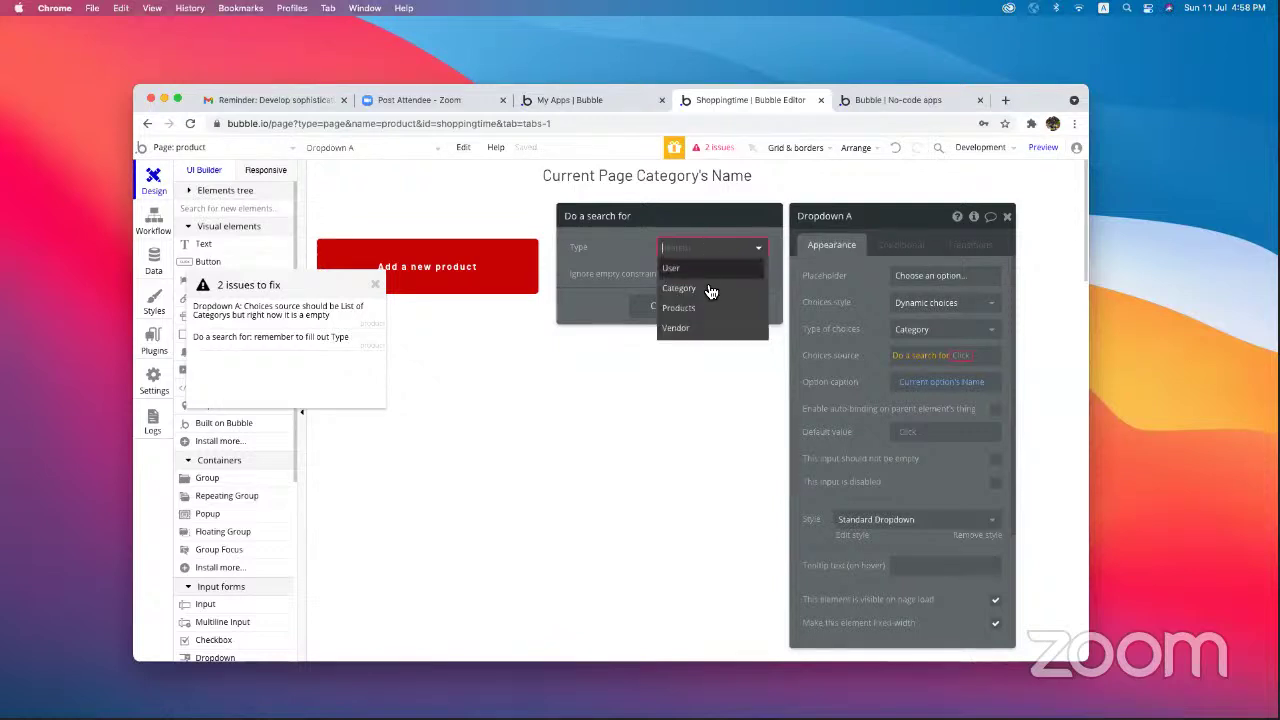
left_click(710, 288)
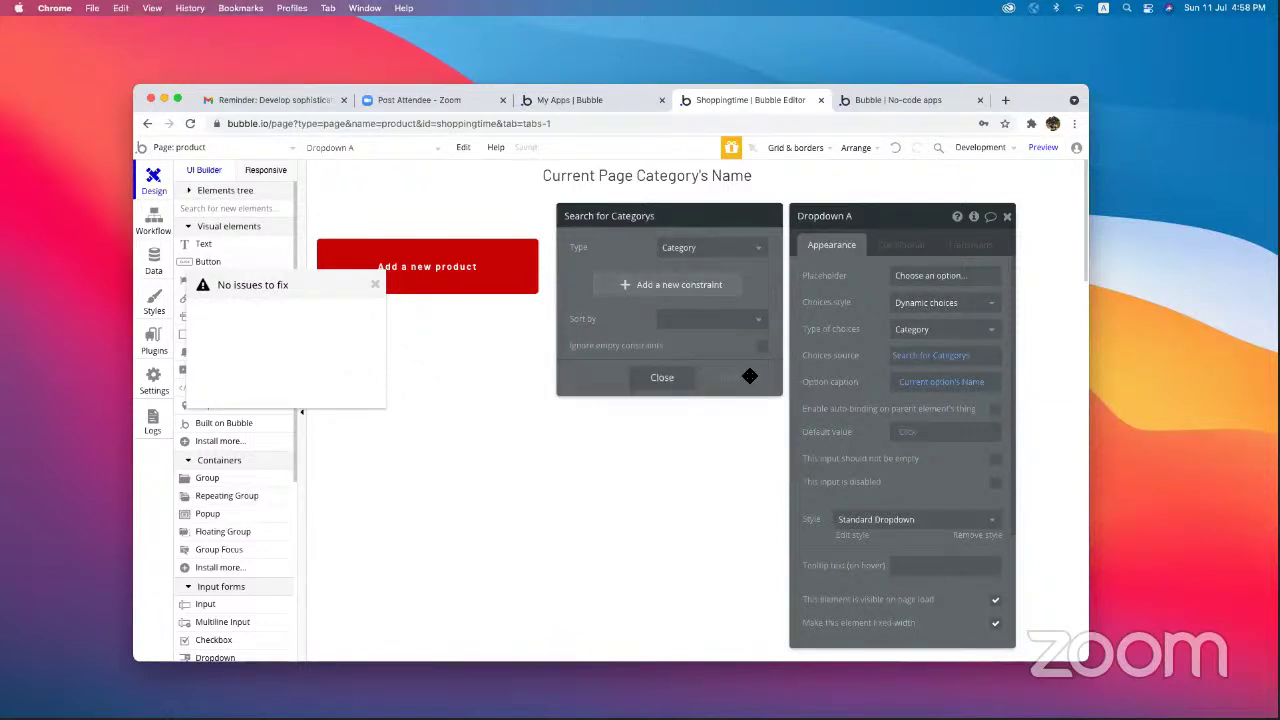
left_click(667, 379)
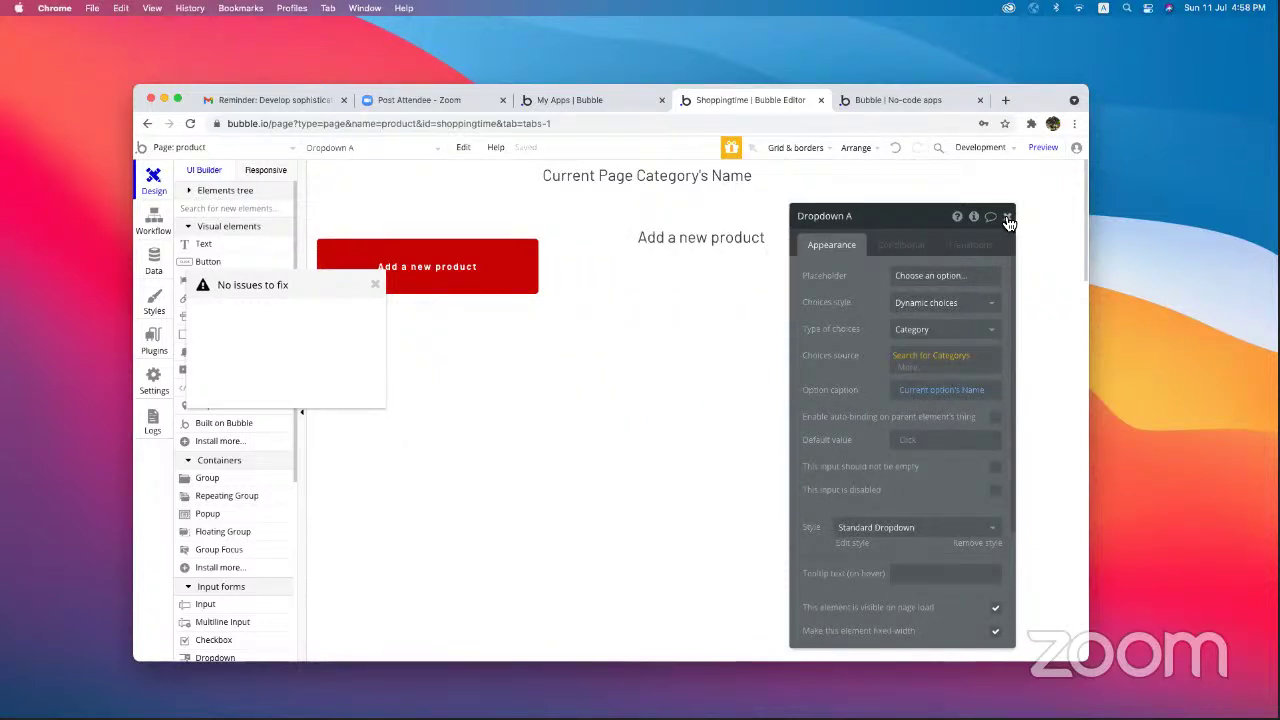
left_click(1008, 218)
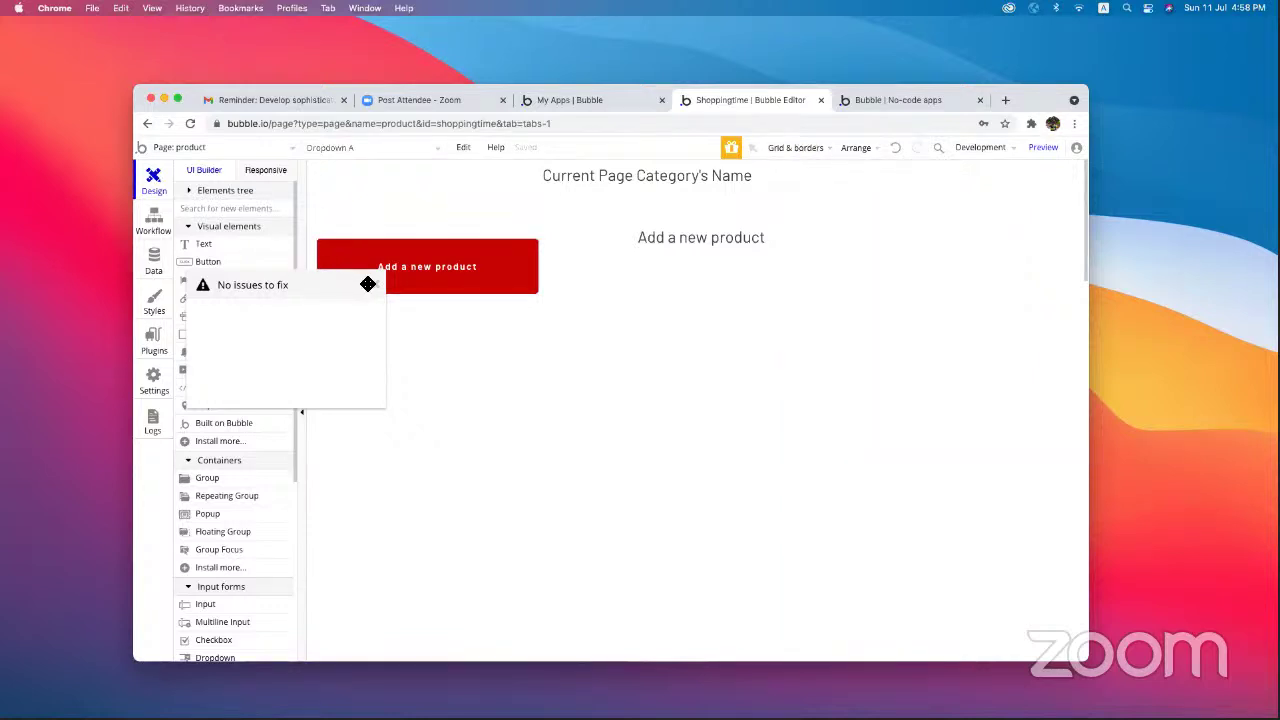
- Preview the product page, switch the editor to the index page and preview that page as well
left_click(1043, 147)
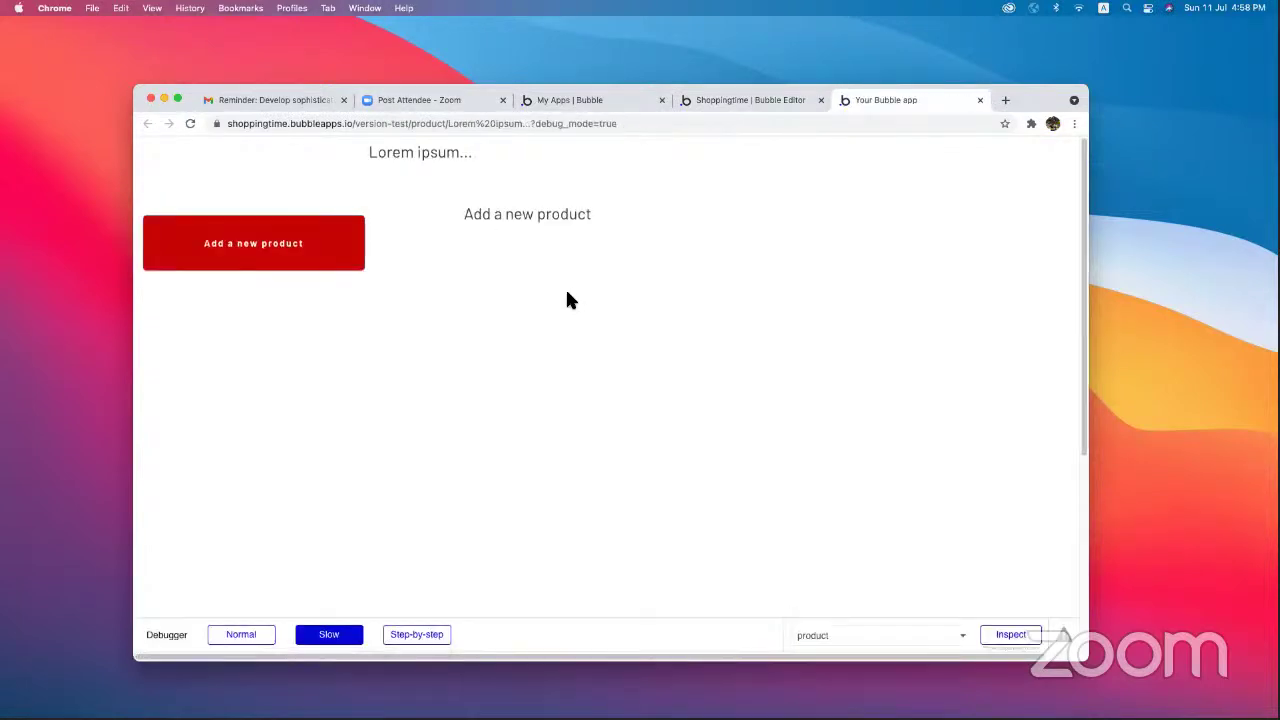
left_click(749, 98)
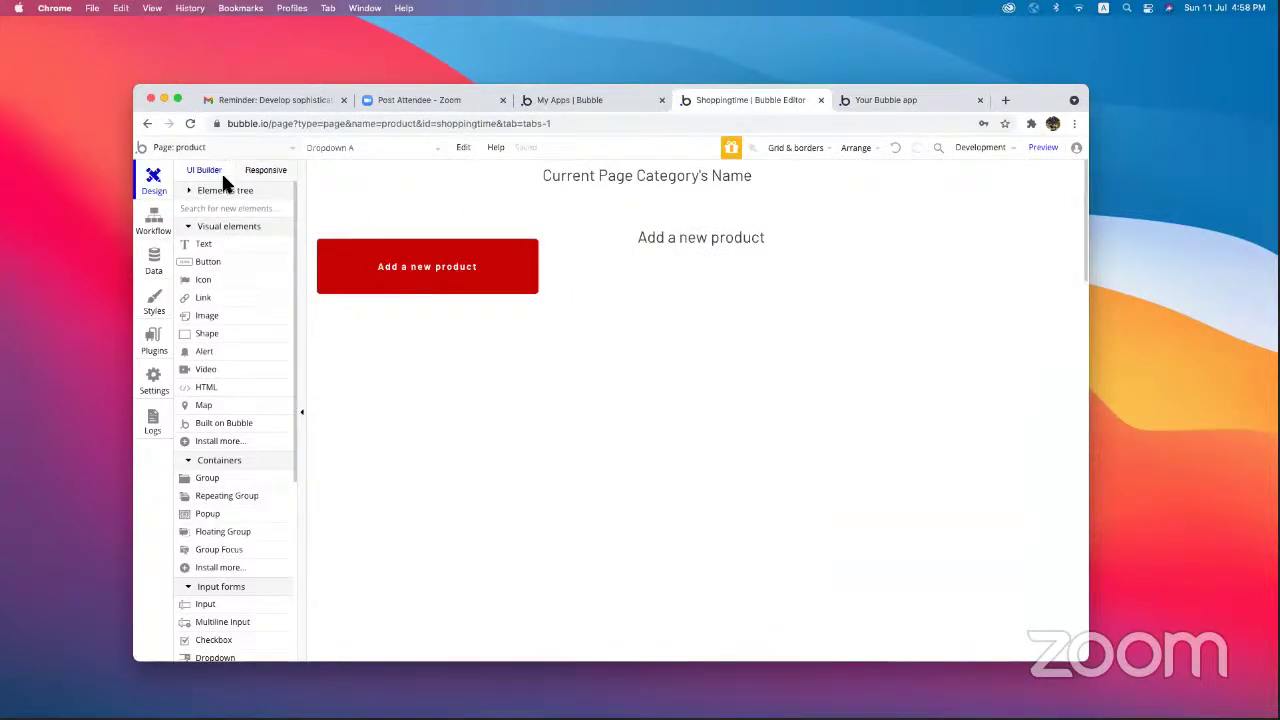
left_click(222, 150)
left_click(222, 195)
left_click(1042, 148)
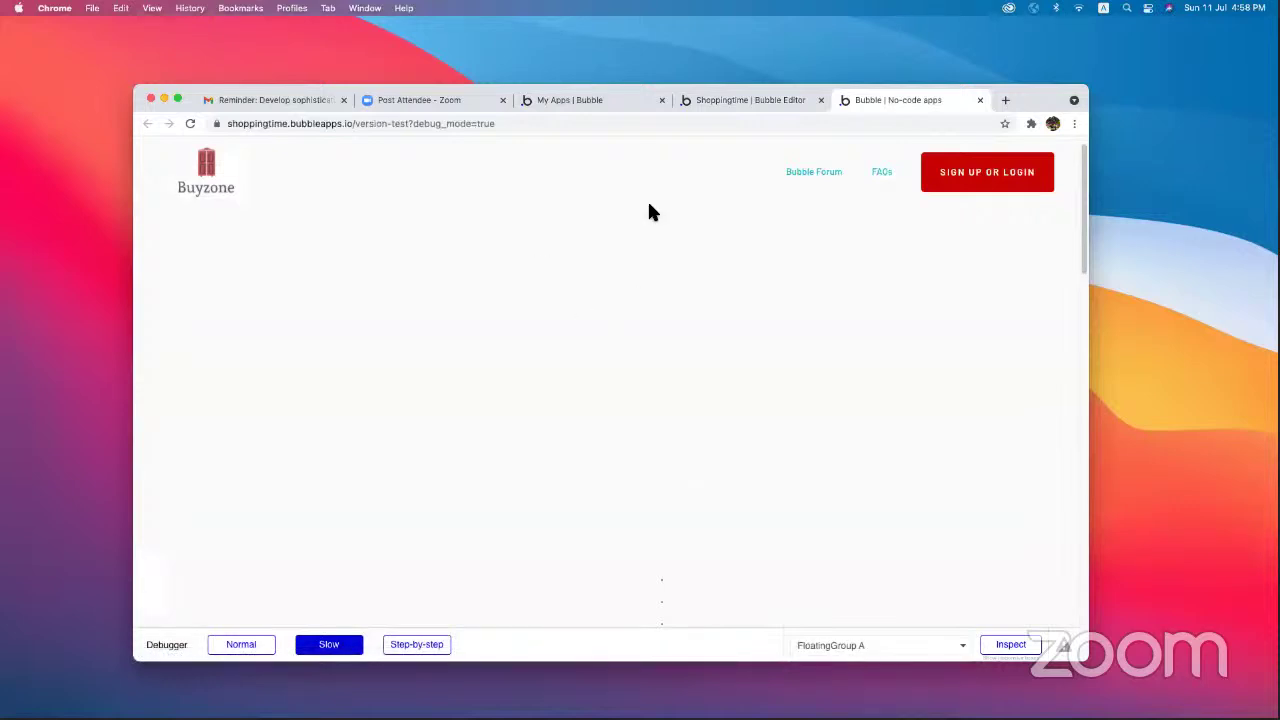
left_click(727, 108)
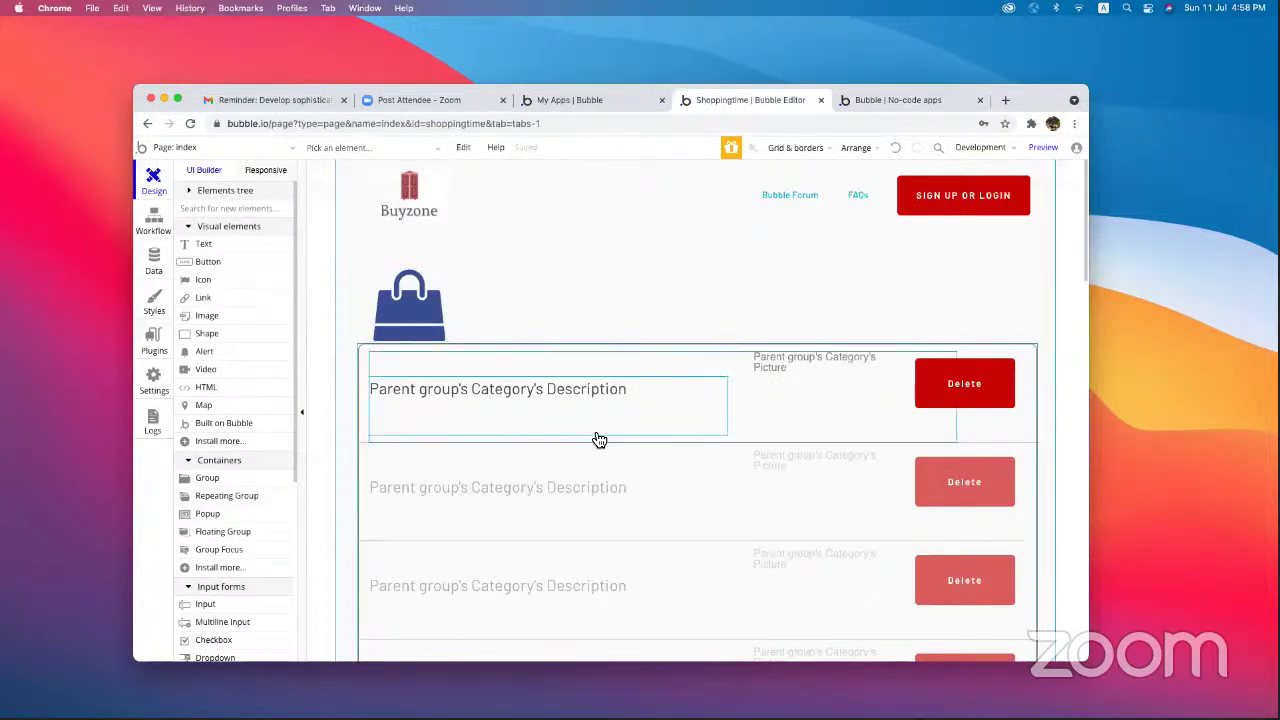
- Examine the properties of the index page's category repeating group, category description text and shopping bag icon
scroll(599, 440, "down", 1)
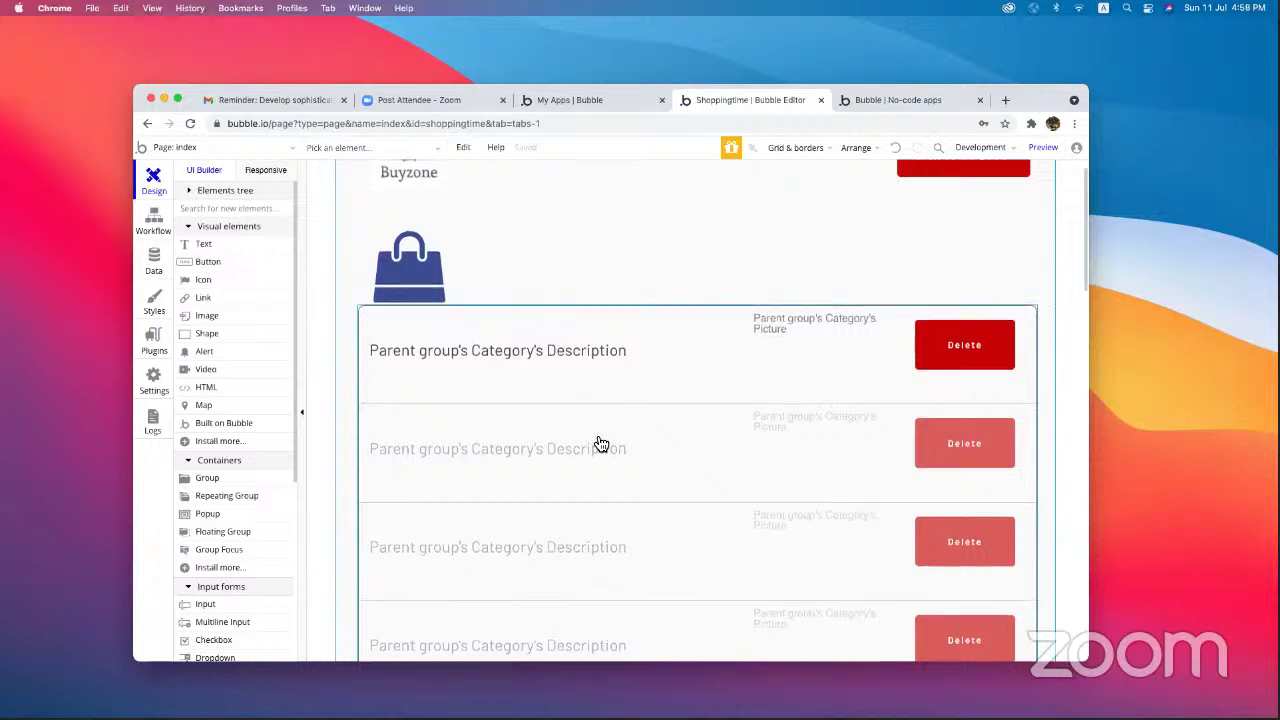
scroll(600, 440, "up", 1)
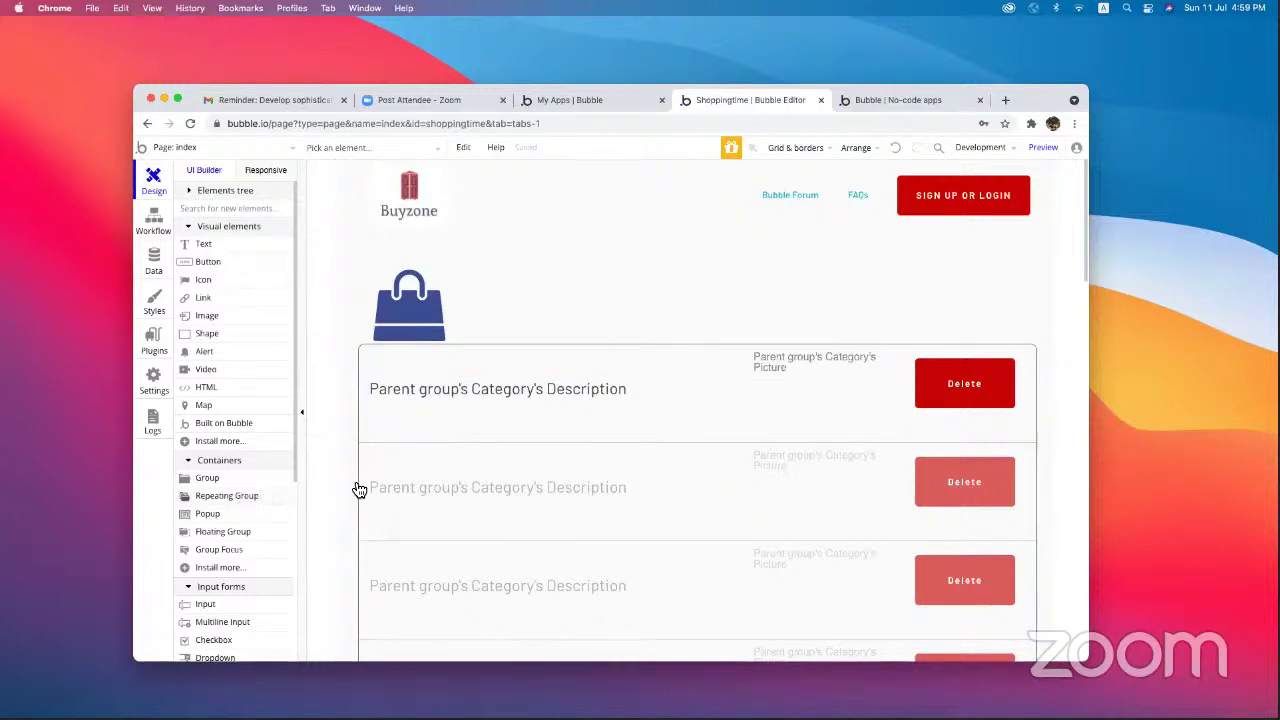
left_click(419, 458)
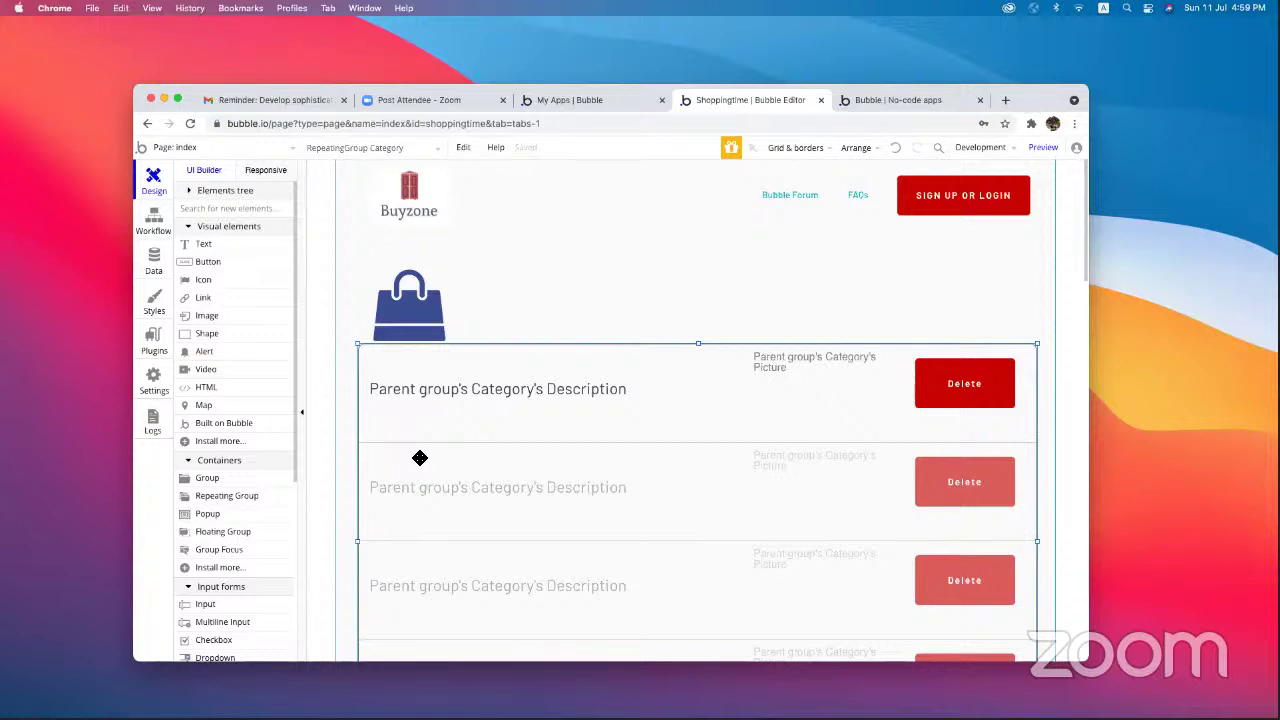
double_click(419, 458)
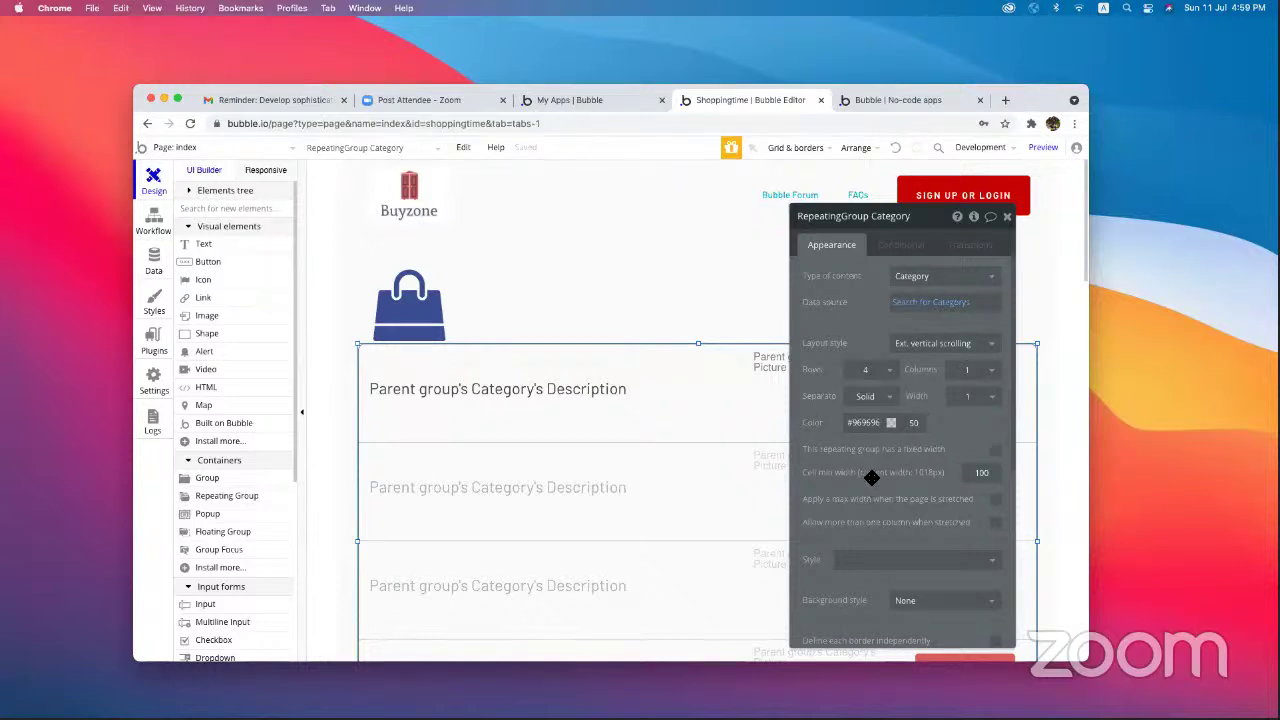
left_click(560, 396)
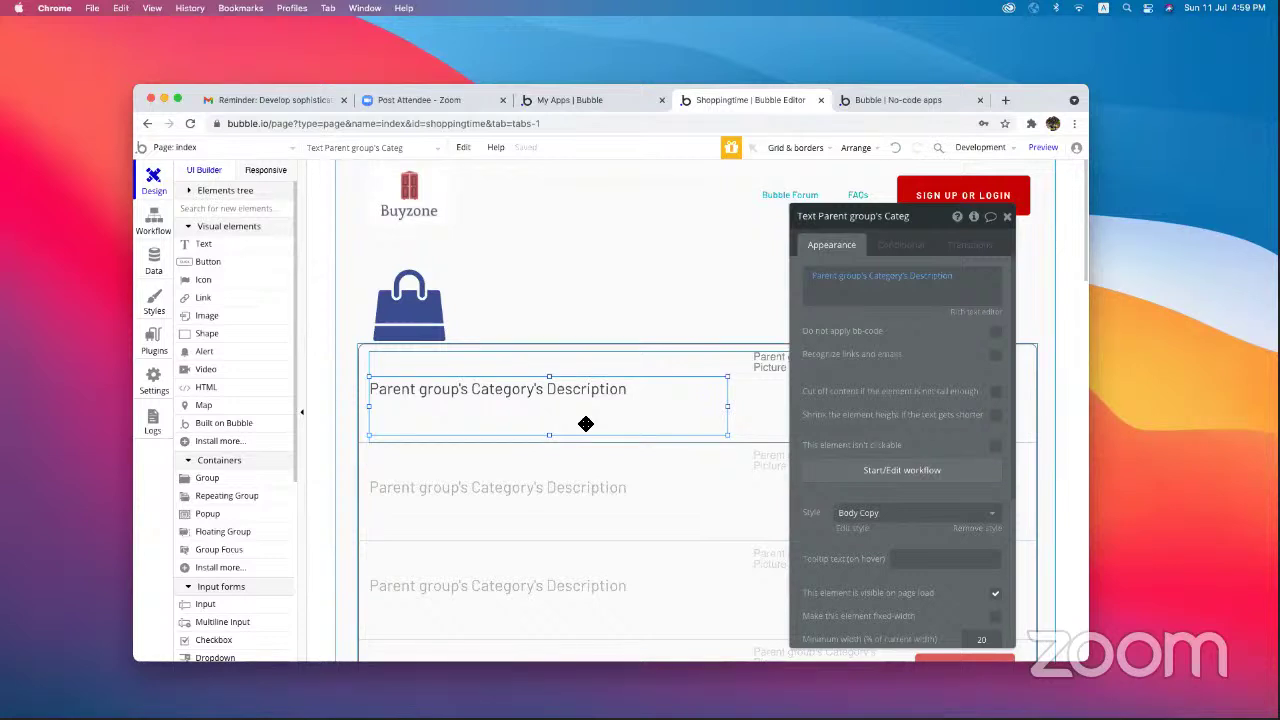
left_click(408, 318)
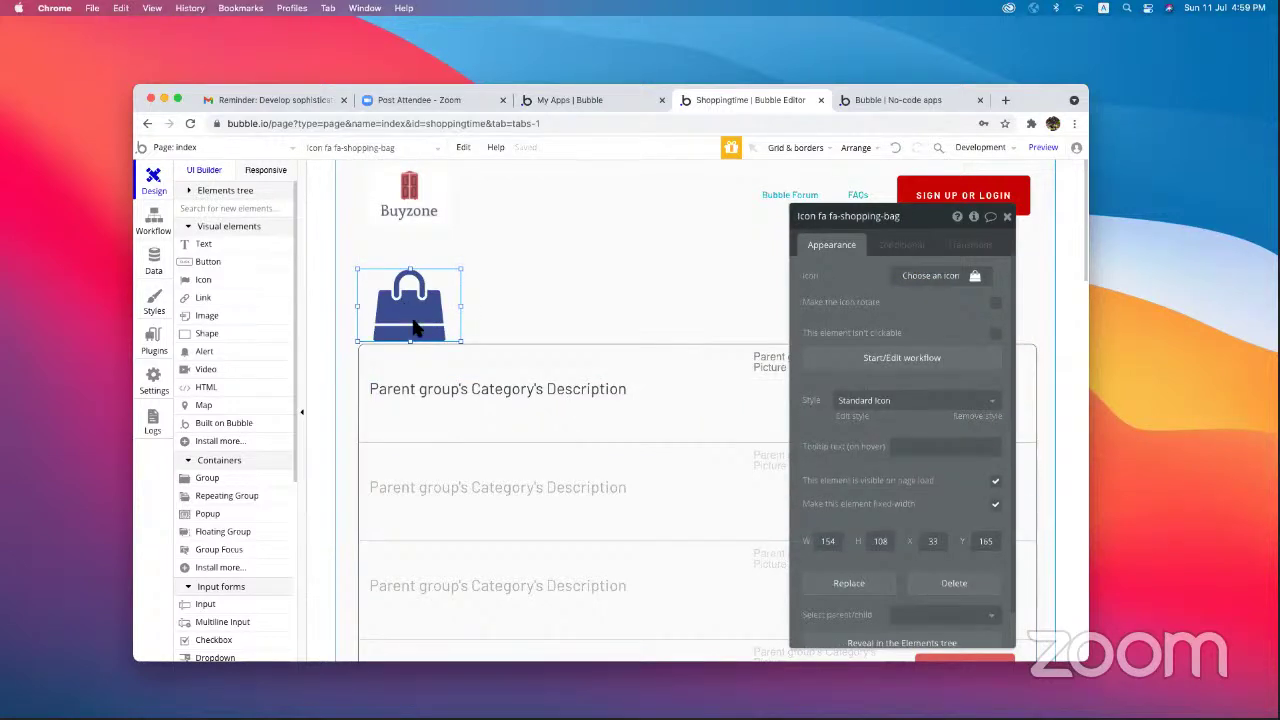
left_click(450, 399)
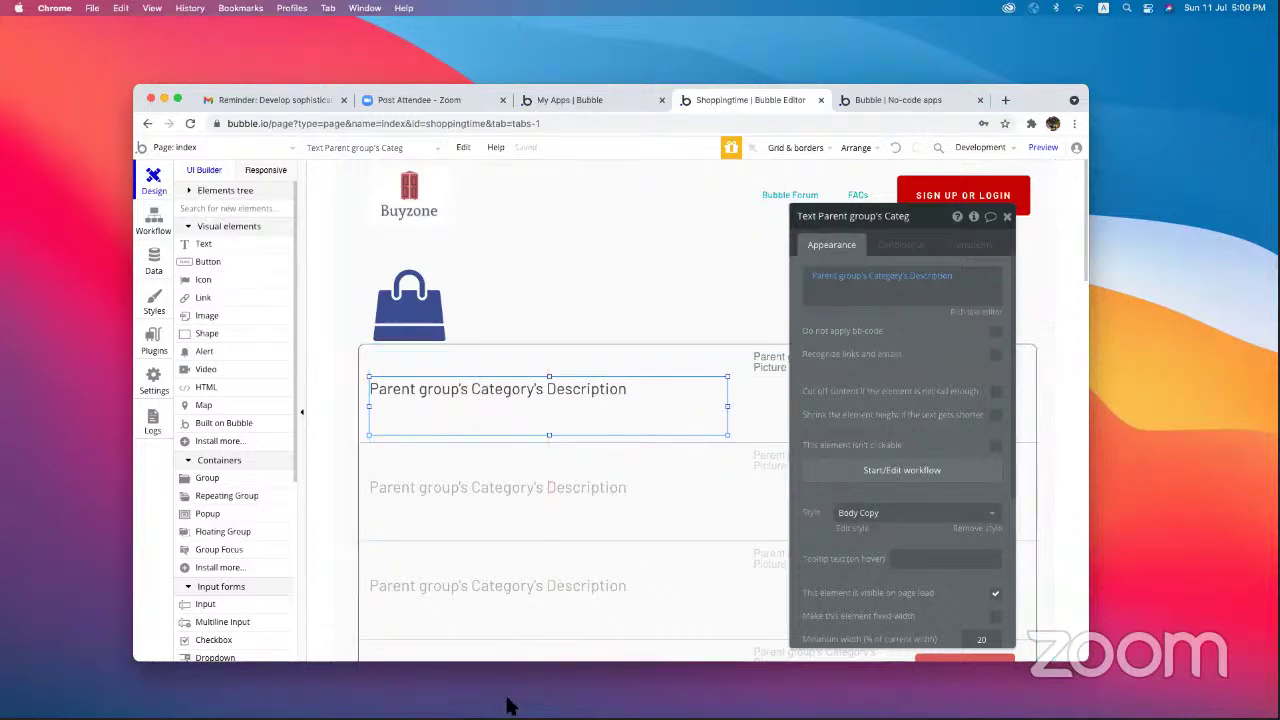
- Switch to the Zoom meeting and open its meeting options
mouse_move(555, 700)
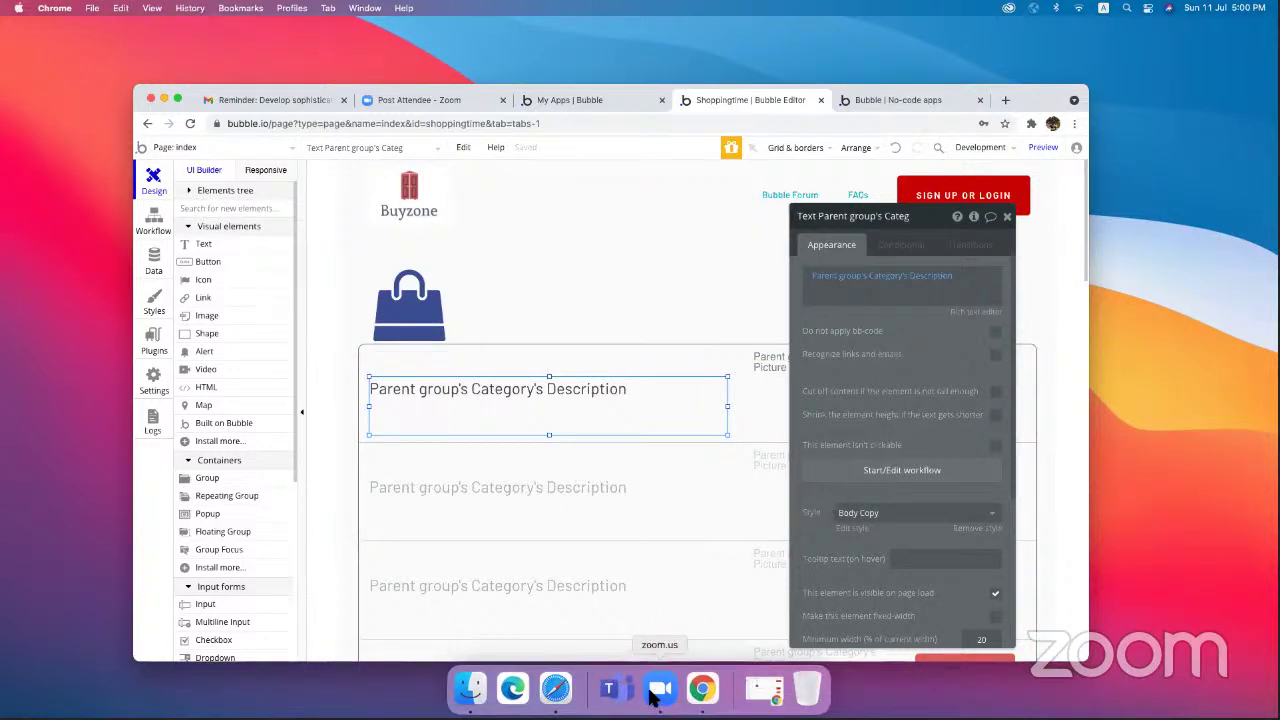
left_click(650, 699)
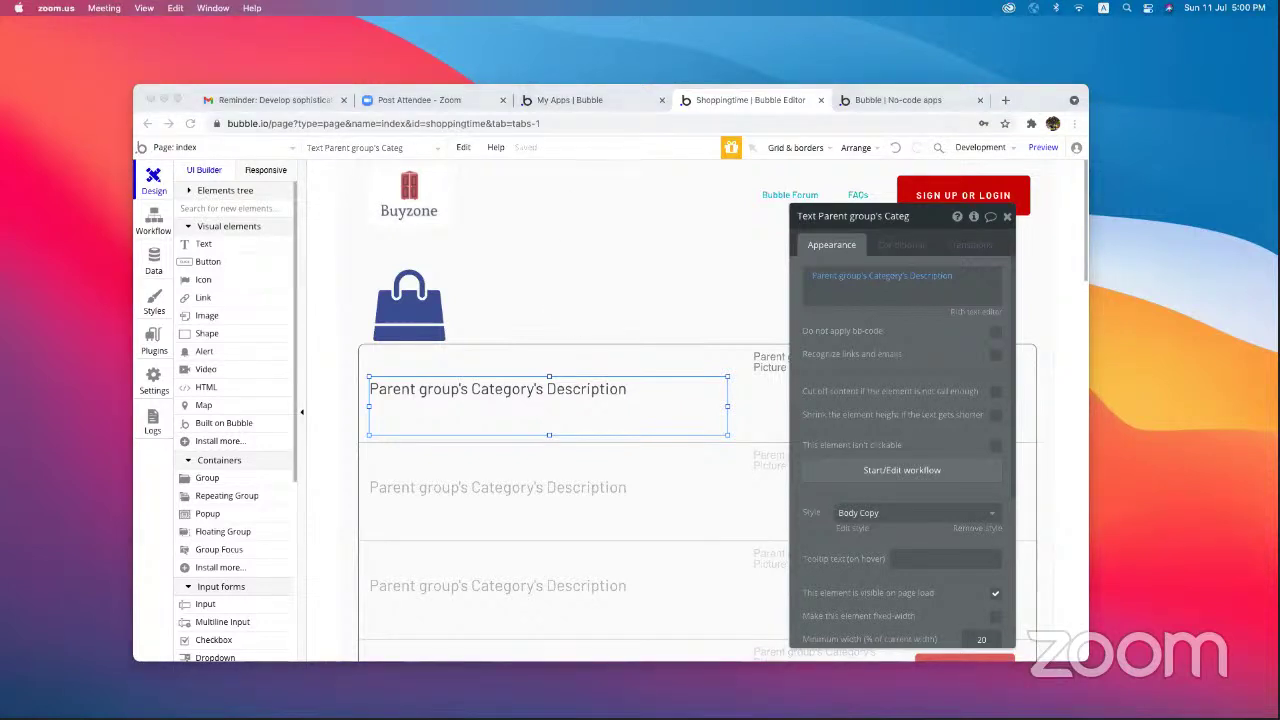
left_click(104, 8)
left_click(110, 45)
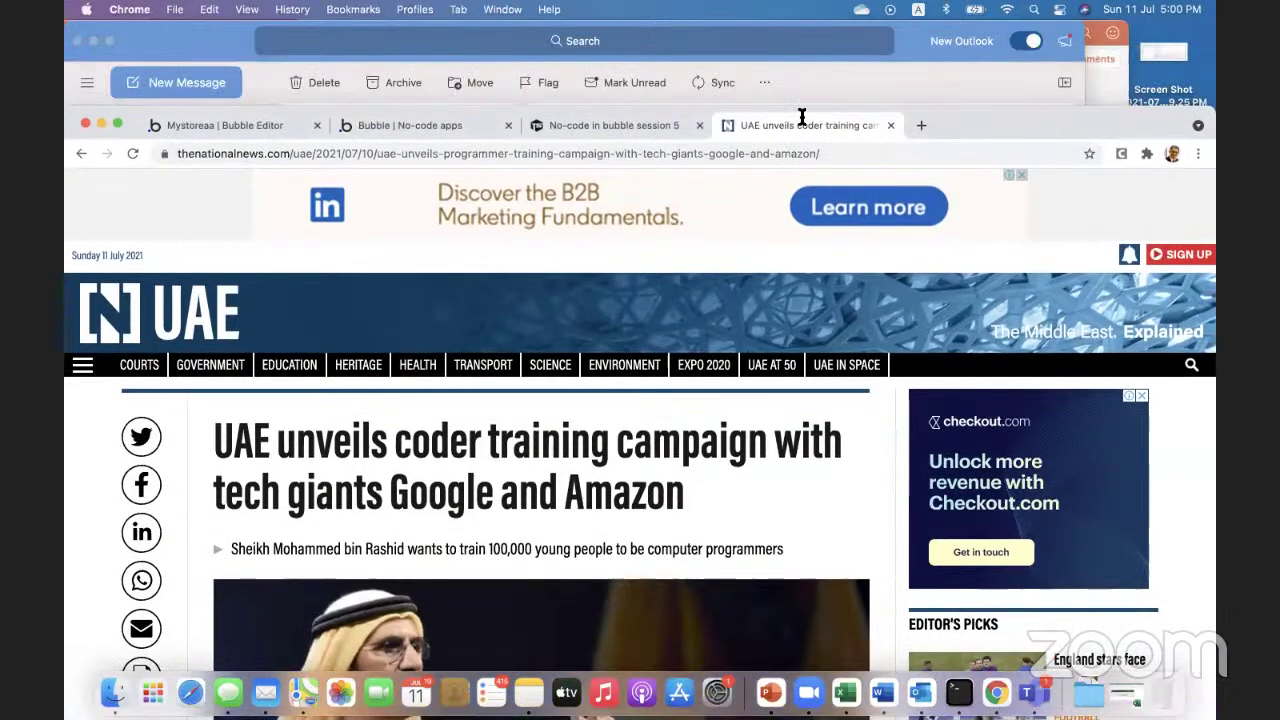
- Load learnho.com in the browser tab showing the Mystoreaa preview and move the browser window higher on the desktop
left_click(409, 121)
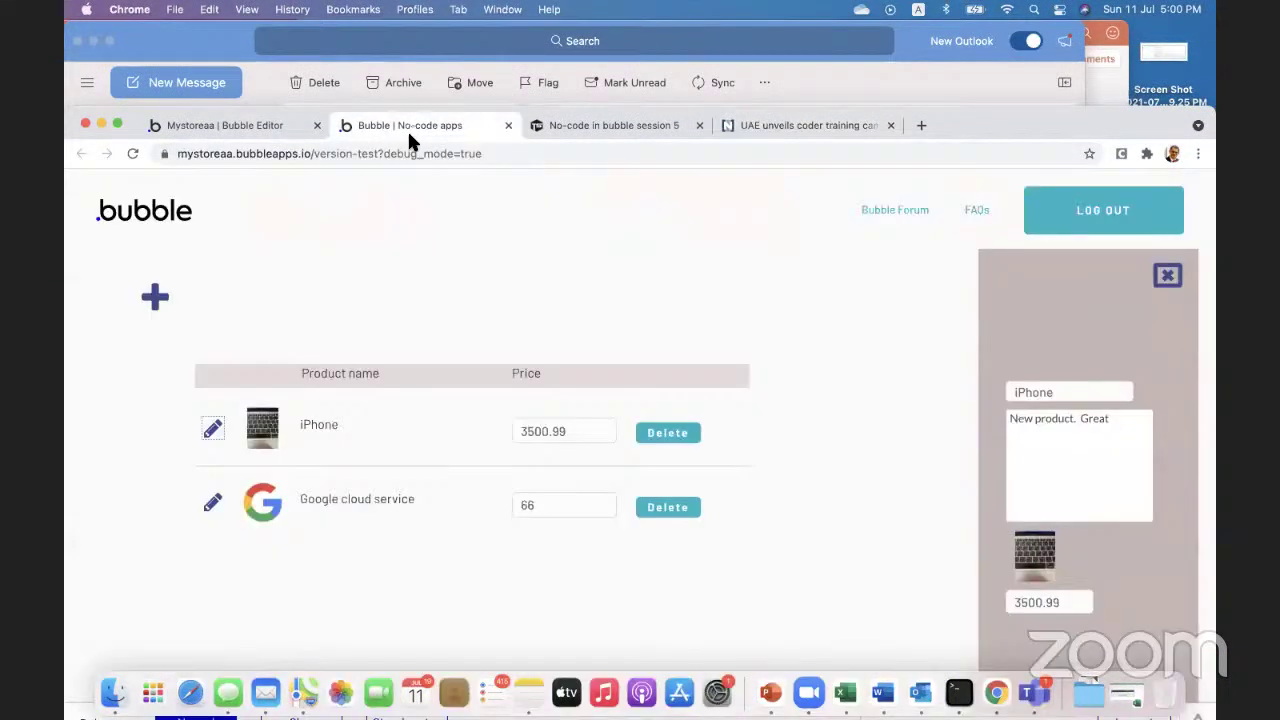
left_click(410, 148)
type("learnho.com")
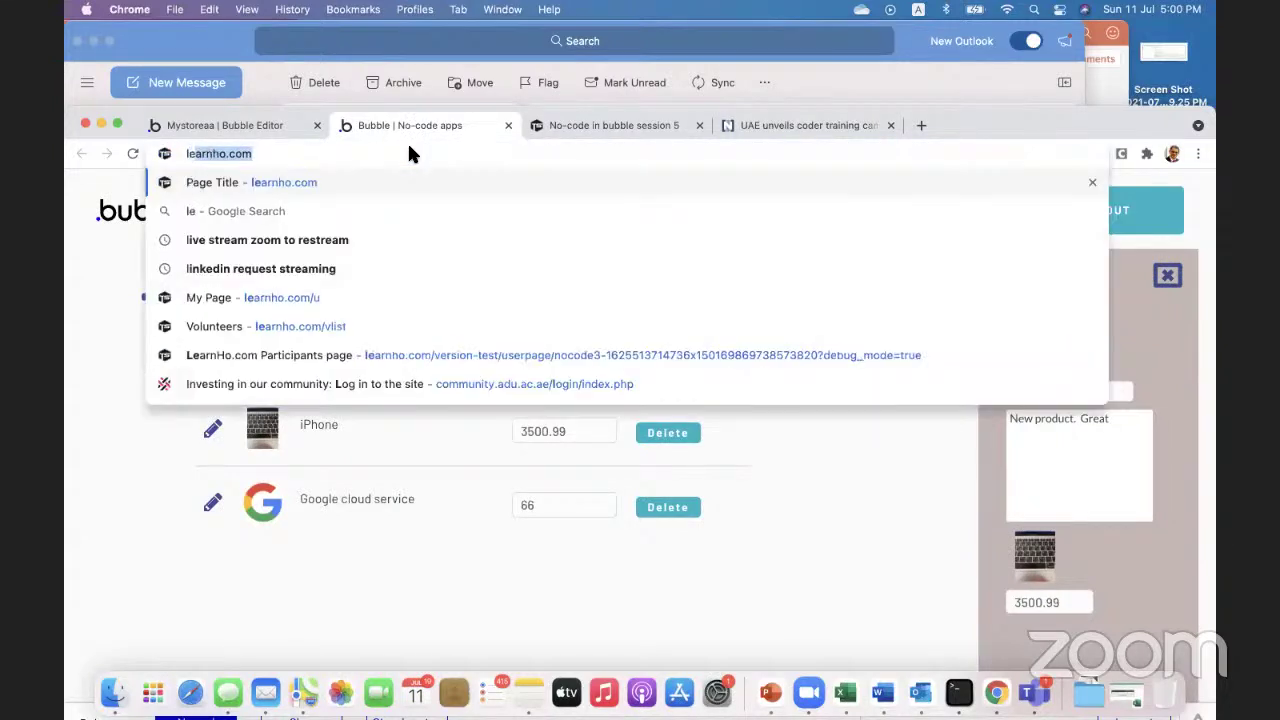
key("Return")
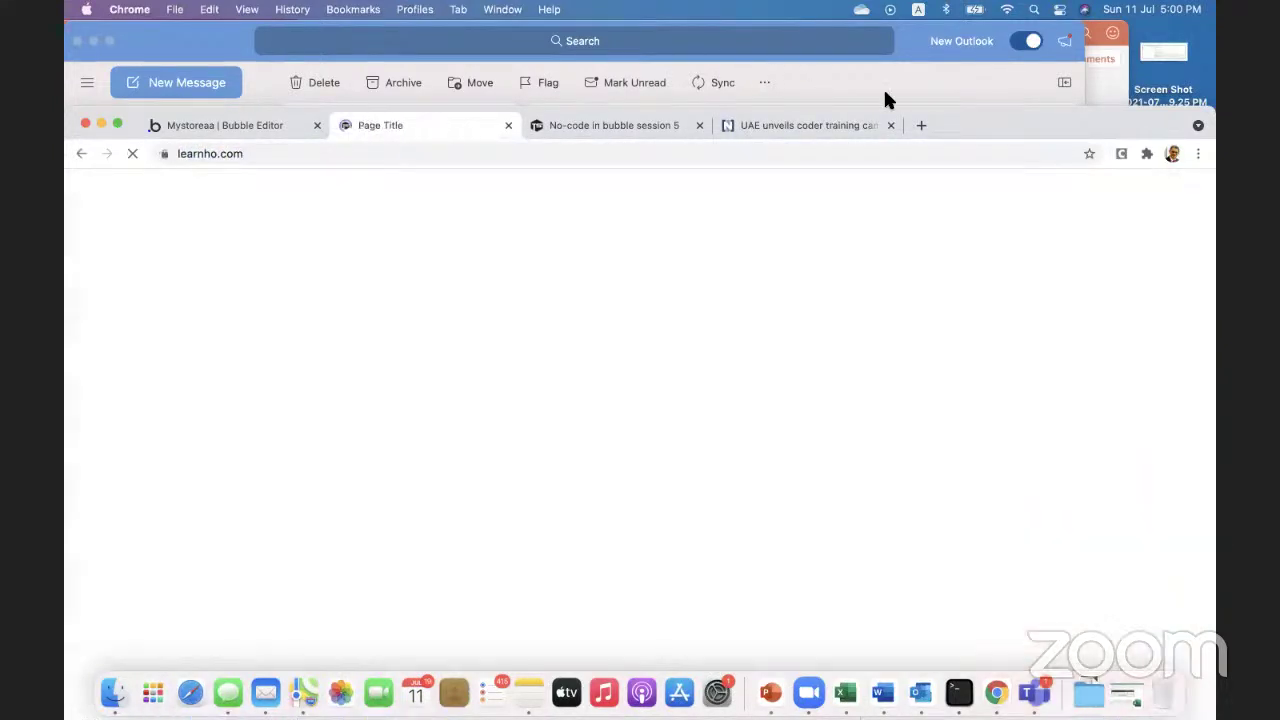
left_click_drag(953, 117, 953, 53)
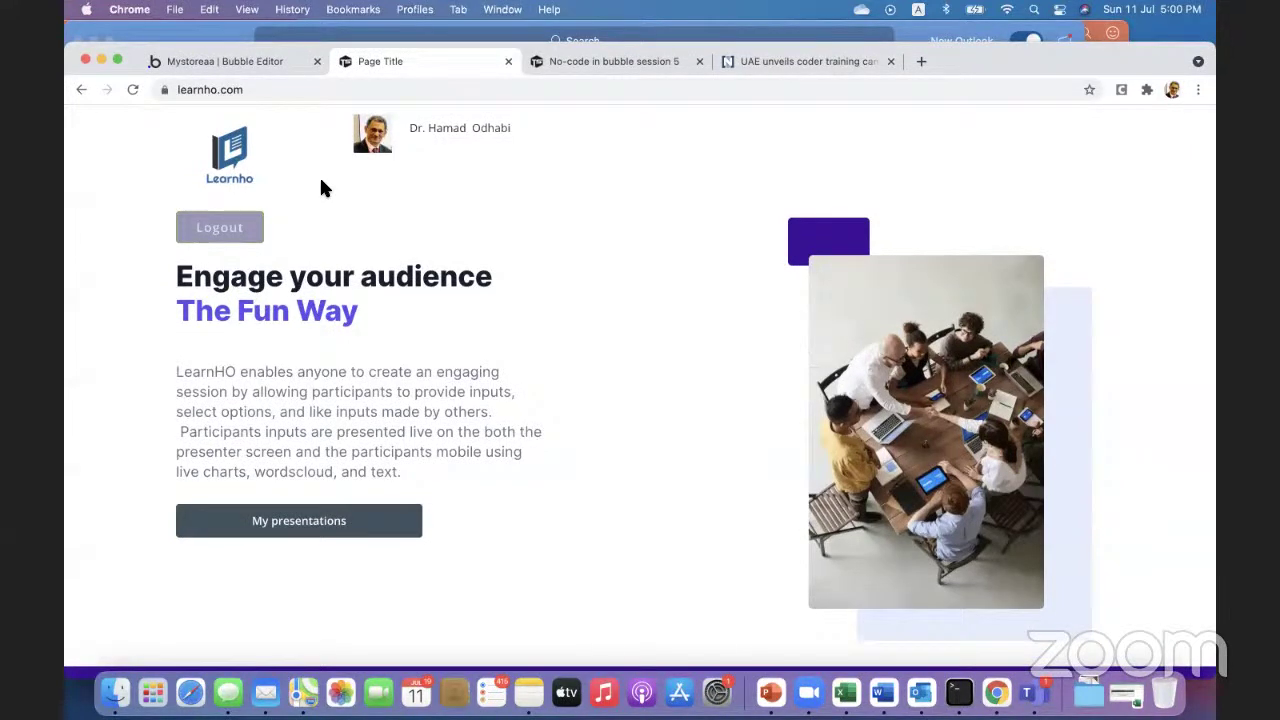
- Log out of learnho.com and sign back in with the first listed Google account
left_click(224, 231)
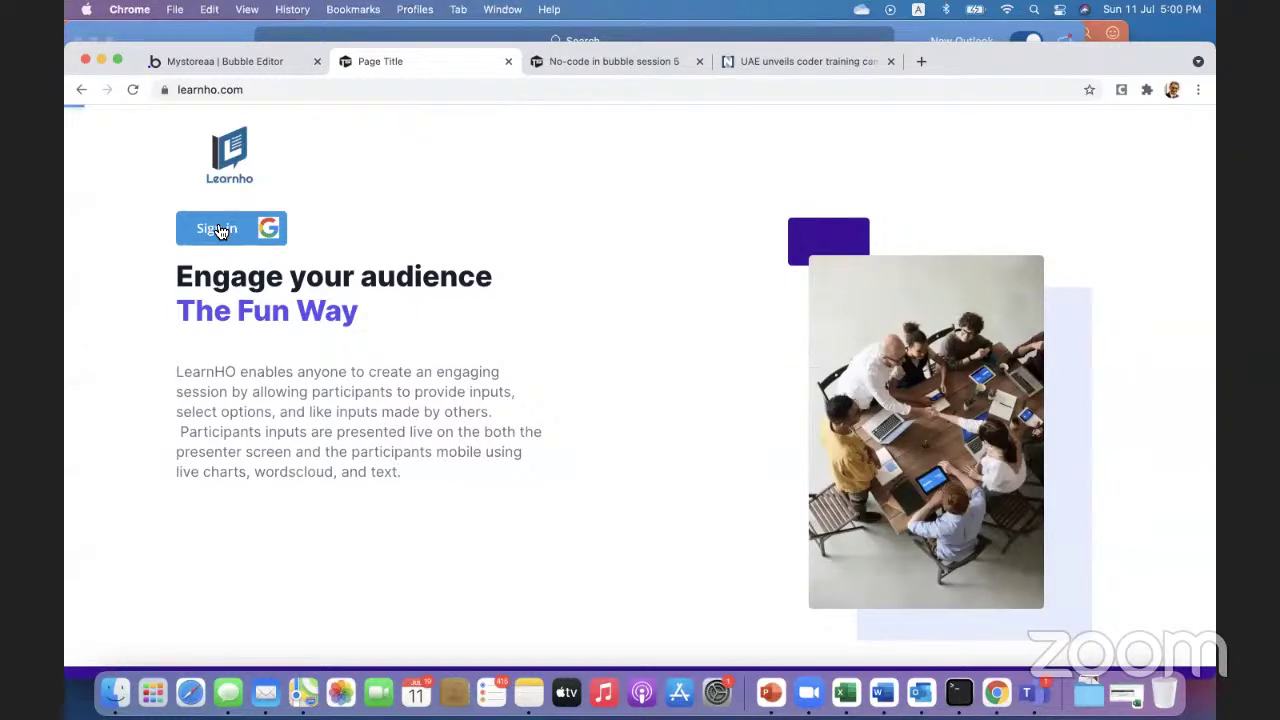
left_click(220, 230)
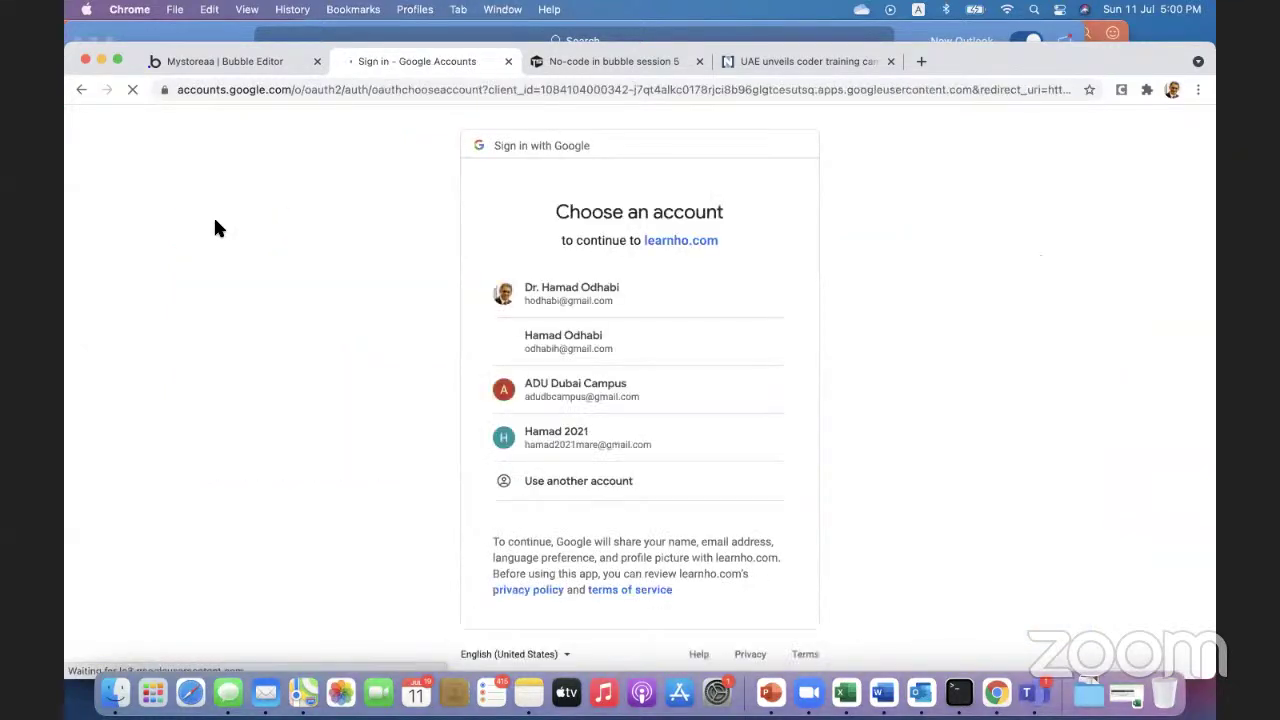
left_click(545, 288)
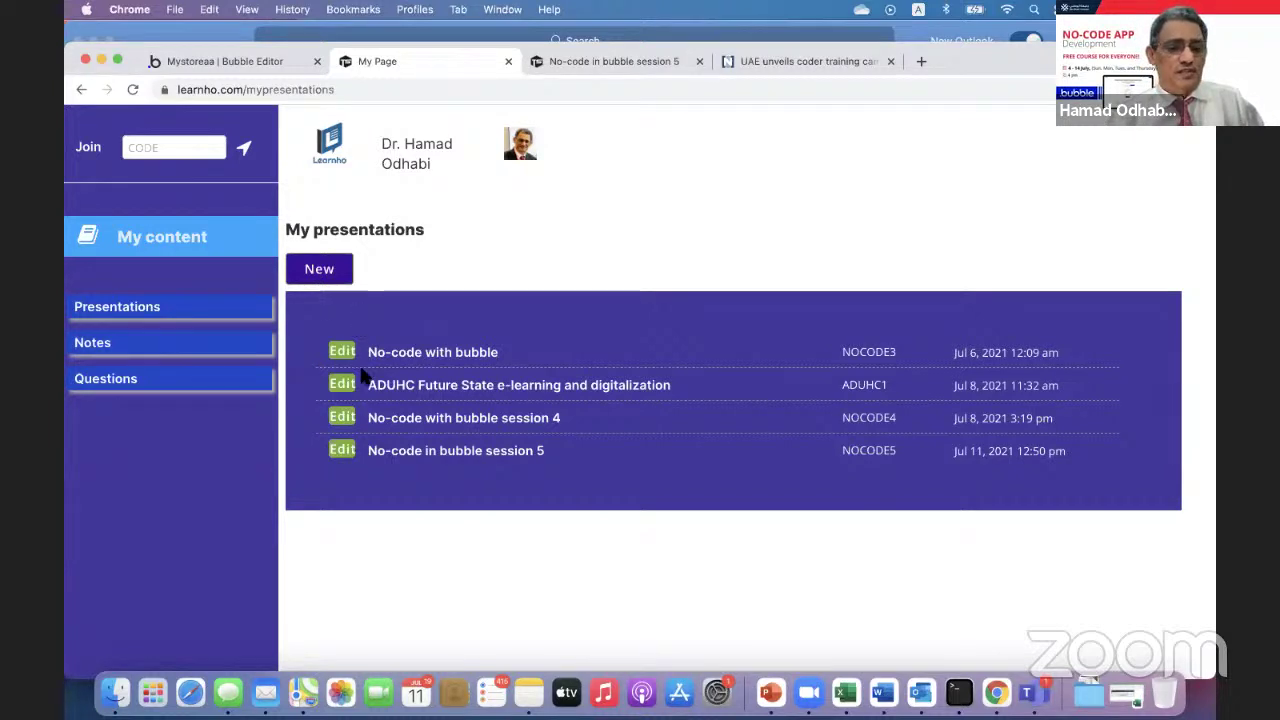
- View the My notes and My questions pages, and return to My presentations
left_click(118, 355)
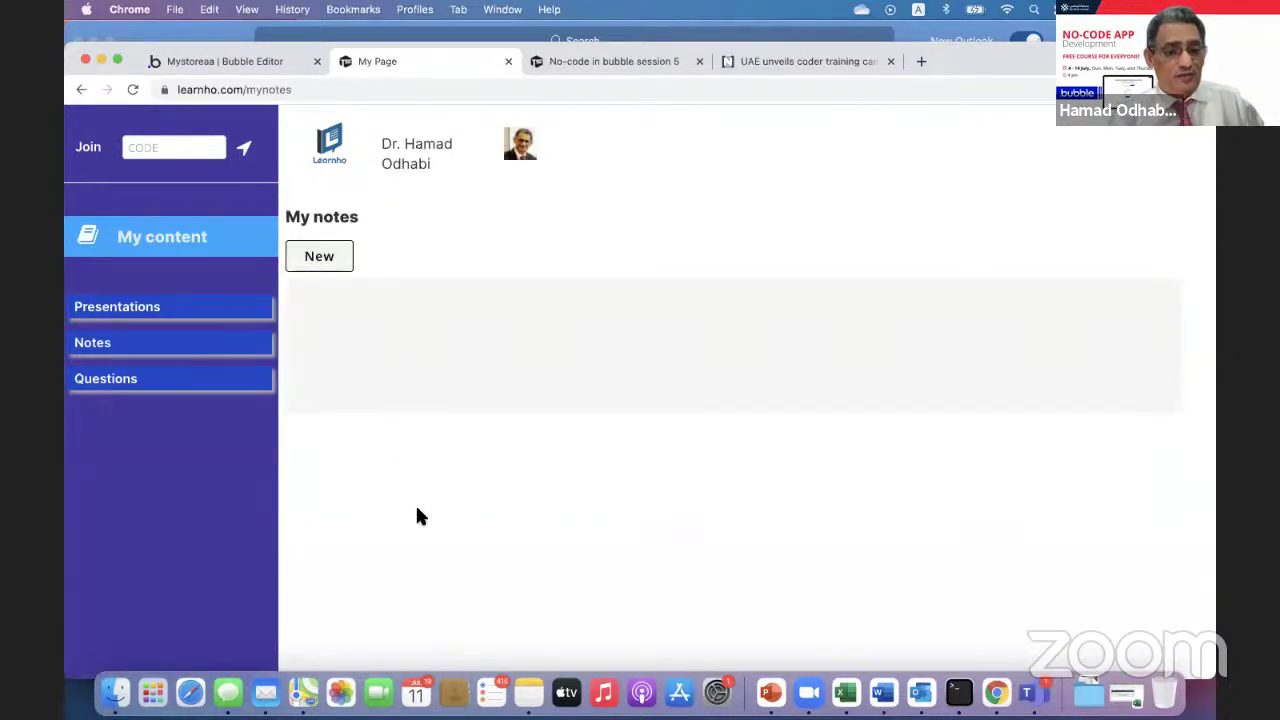
left_click(160, 387)
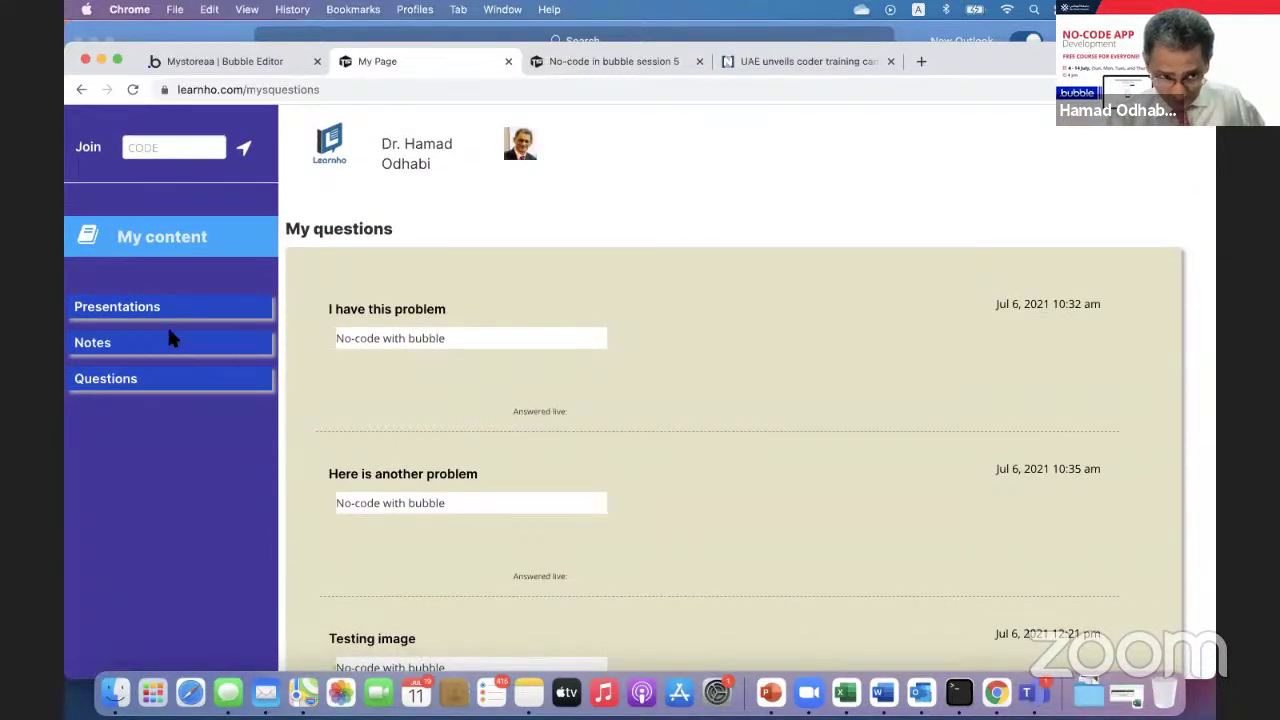
left_click(180, 316)
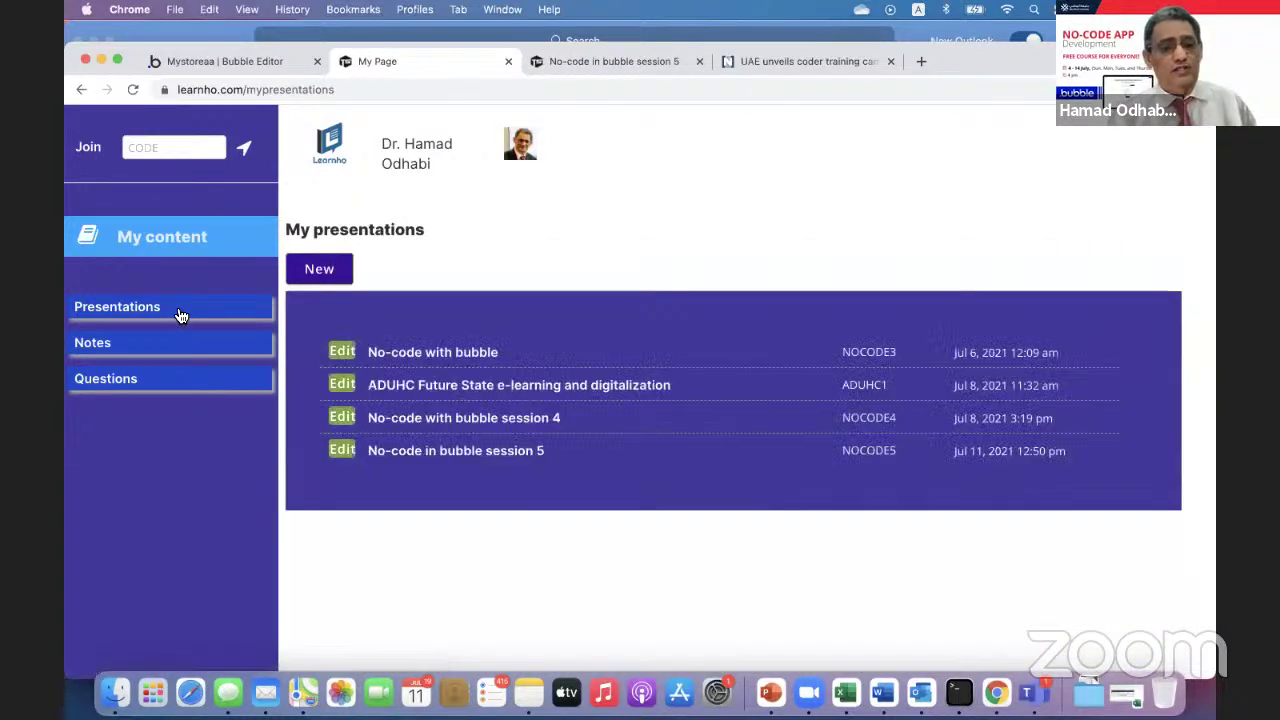
- Fill in NOCODE5 as the presentation code for joining and highlight the entered code
left_click(170, 146)
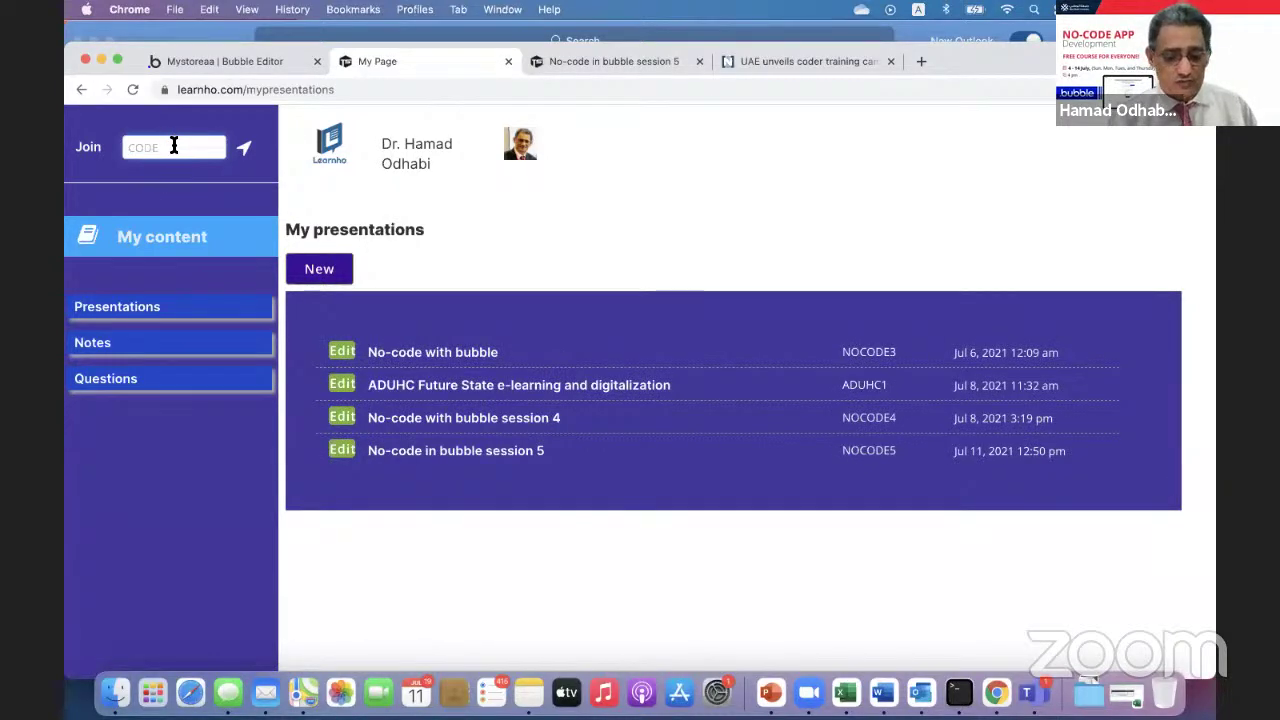
type("NO")
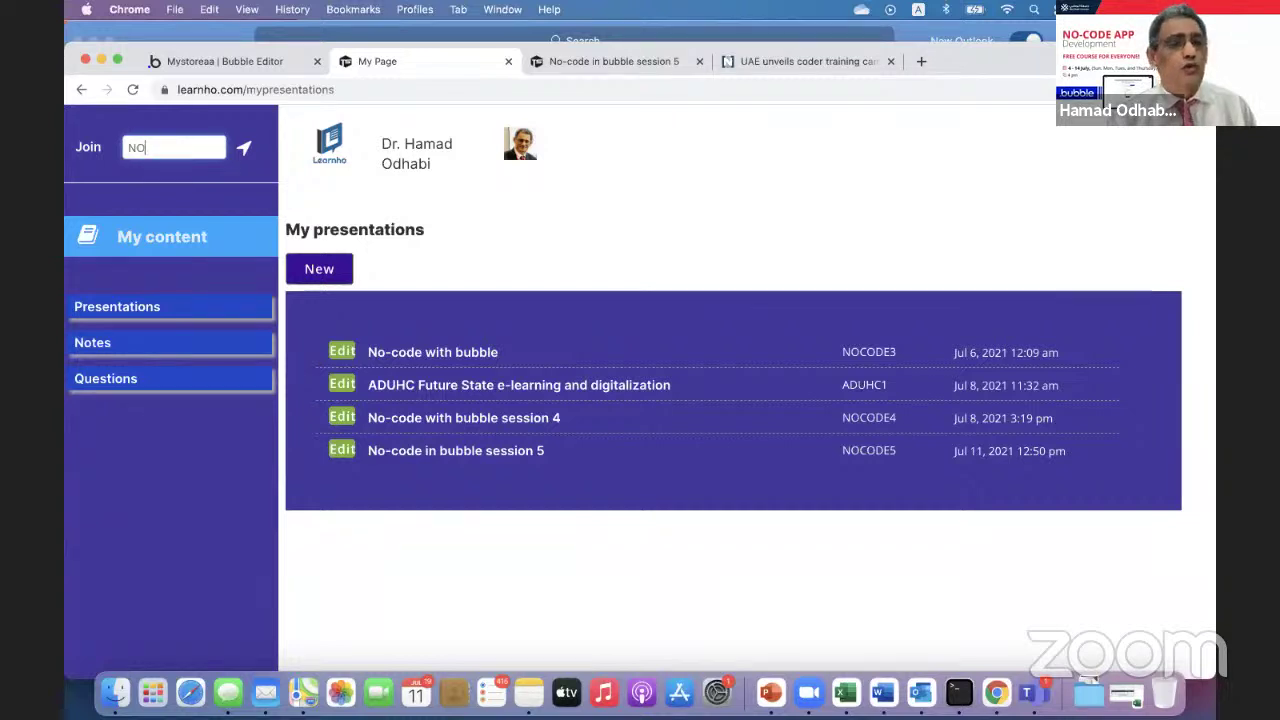
type("CODE5")
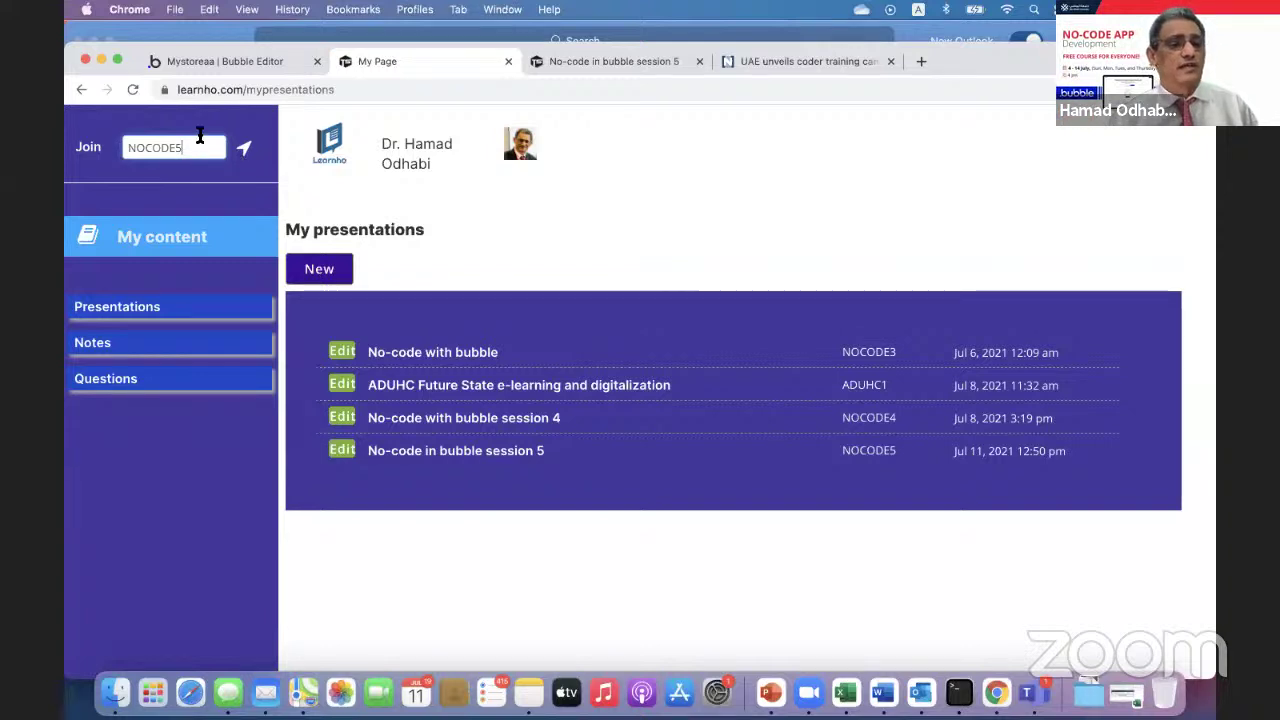
left_click_drag(192, 147, 108, 150)
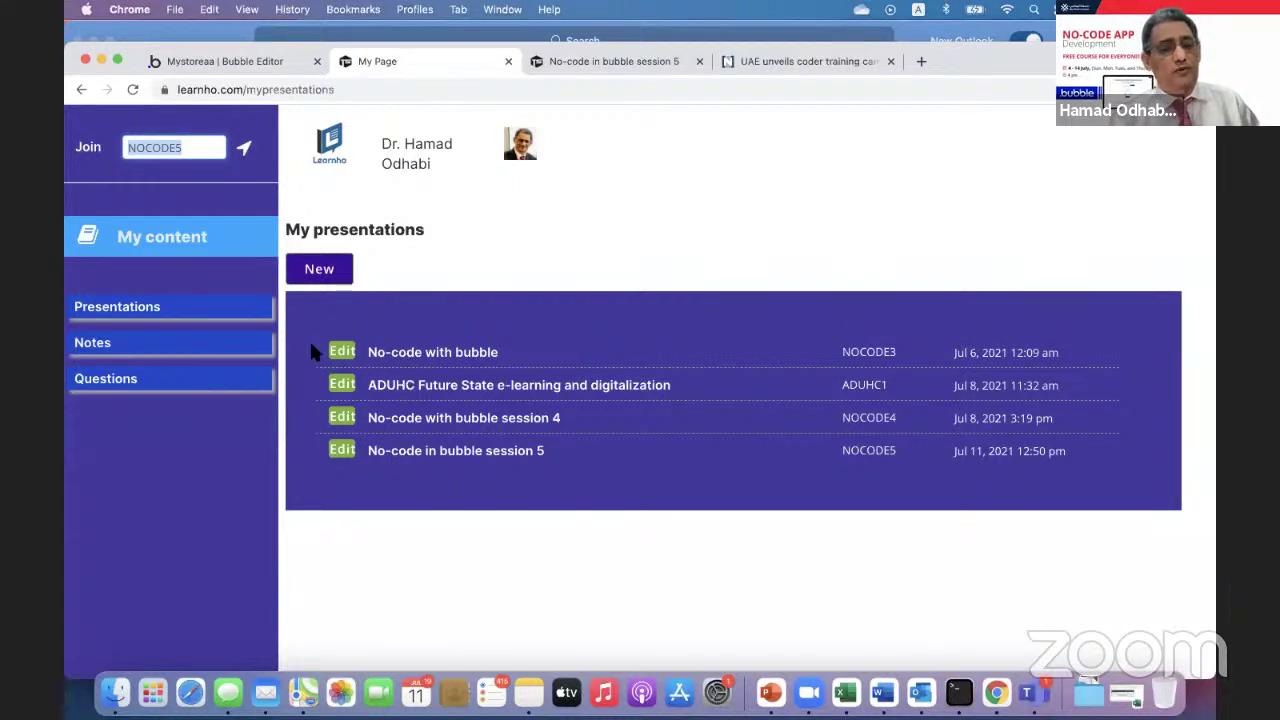
- Go through the Presentations, Notes and Questions sections again, ending on Presentations with the join code field active
left_click(167, 311)
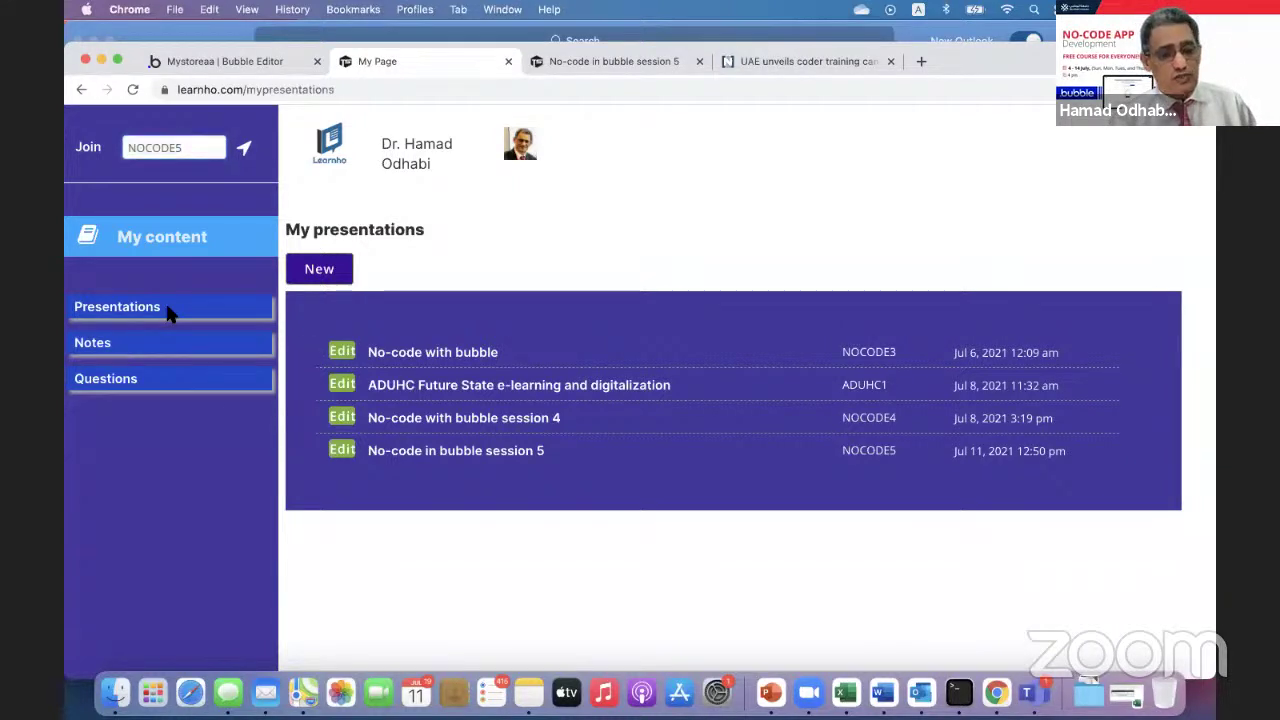
left_click(150, 358)
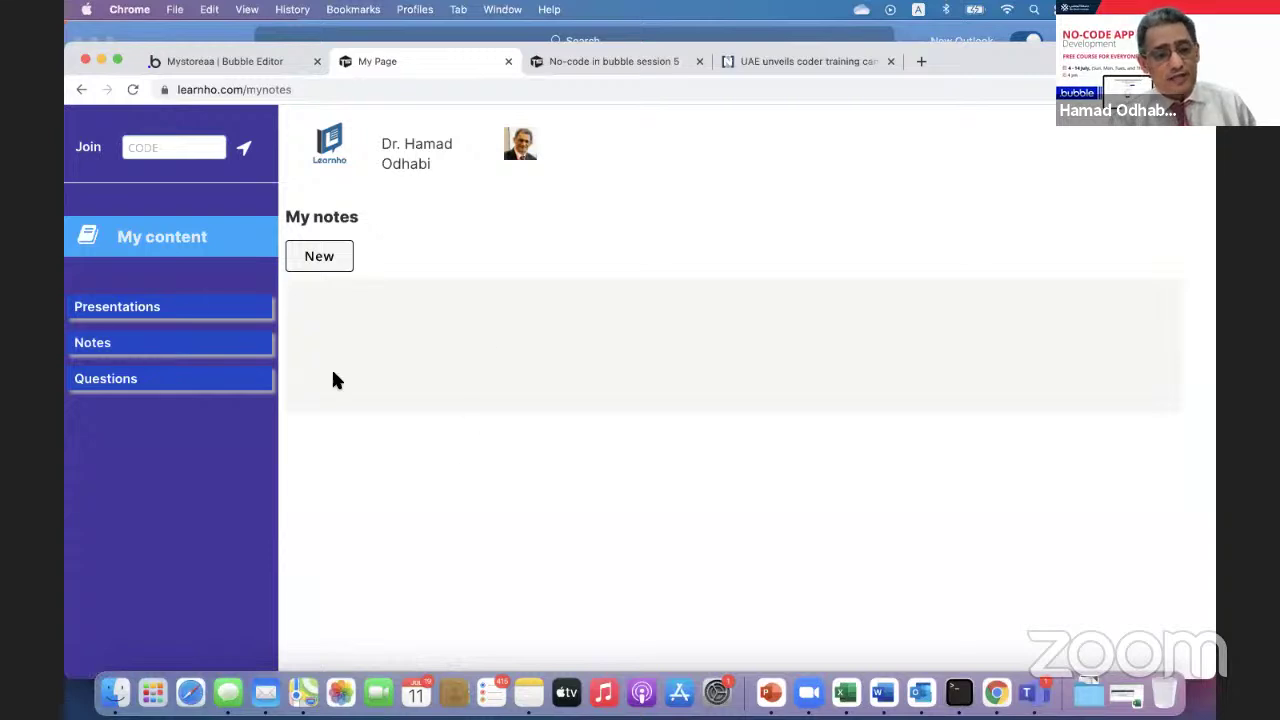
left_click(115, 384)
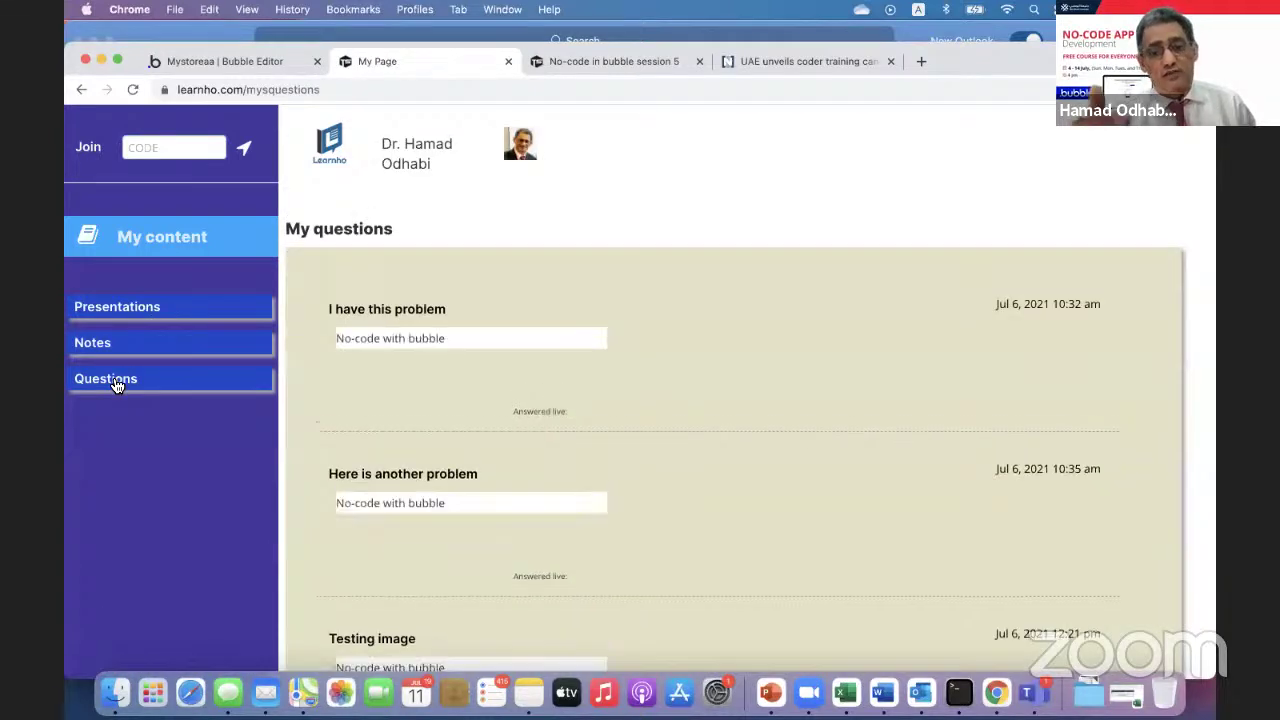
left_click(155, 316)
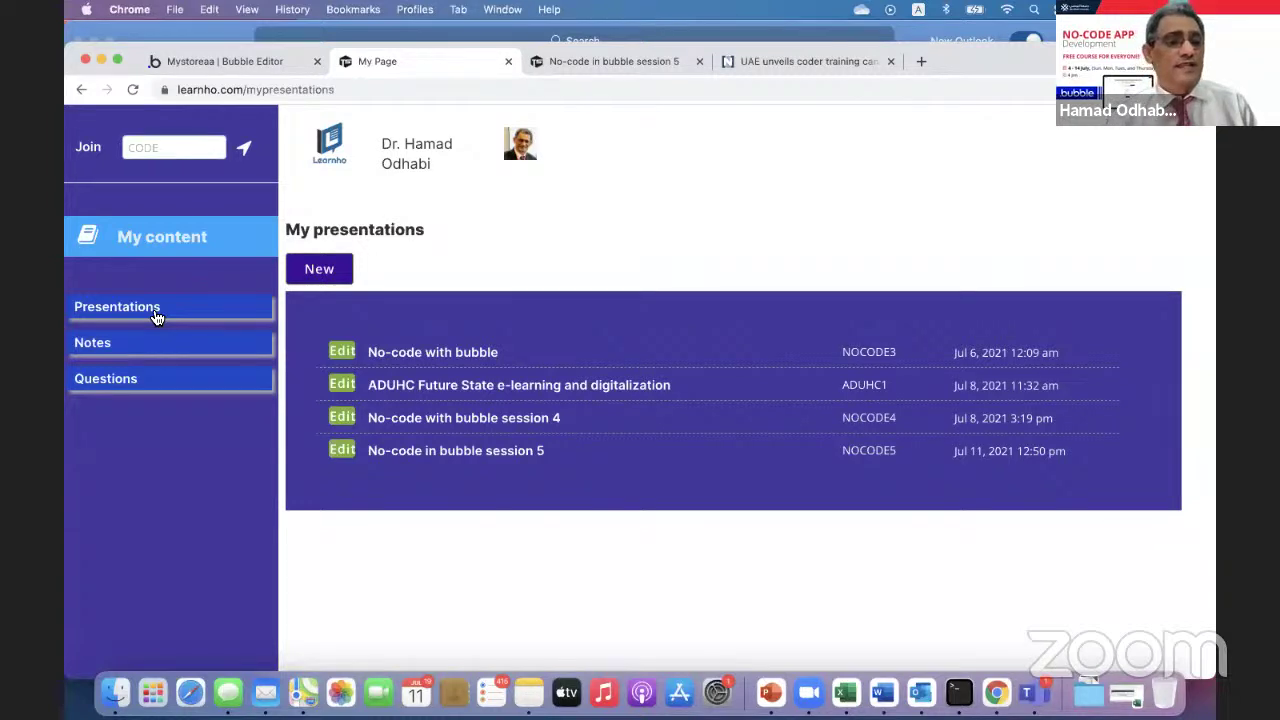
left_click(208, 148)
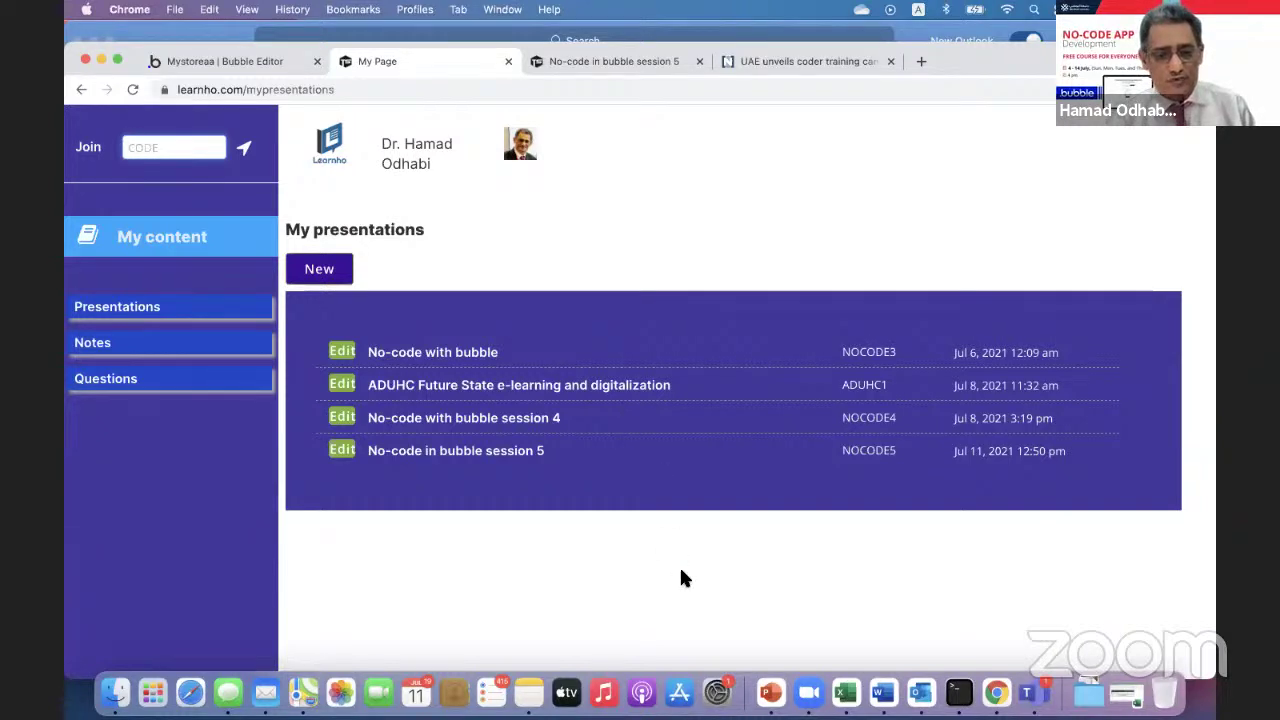
- Open the No-code in bubble session 5 presentation and view its Table of content slide and Q&A popup
left_click(491, 455)
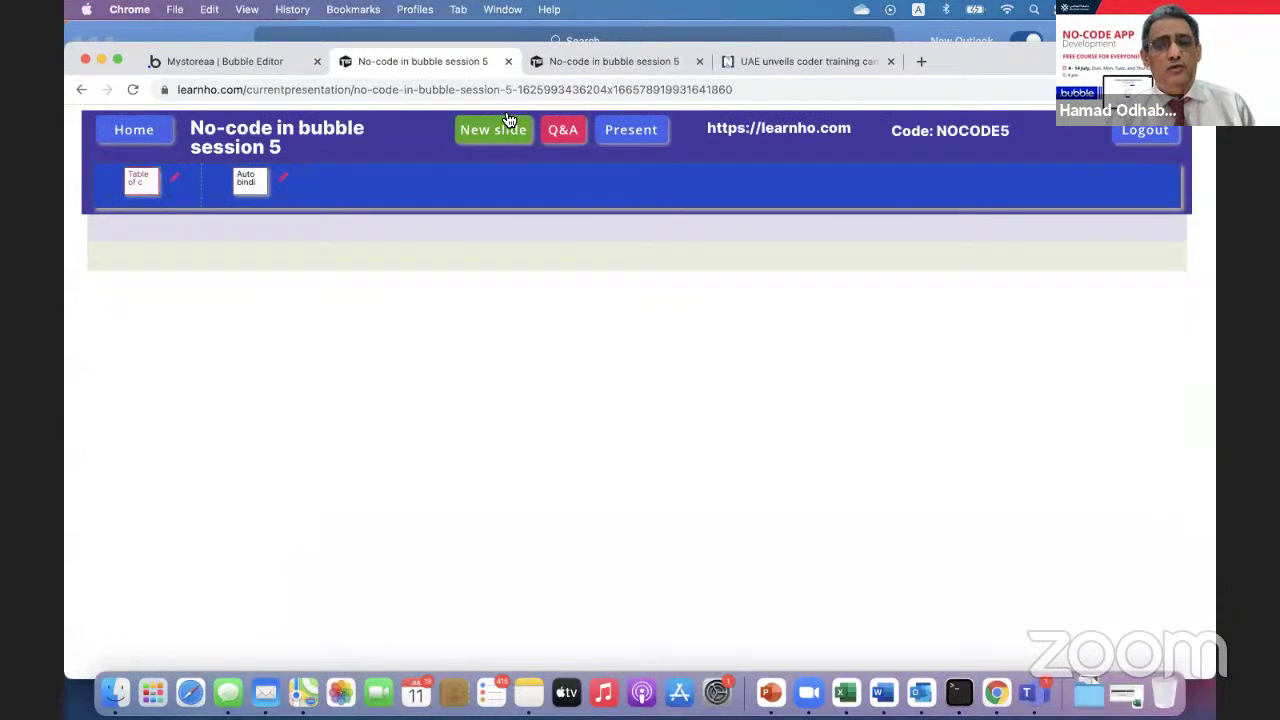
left_click(139, 189)
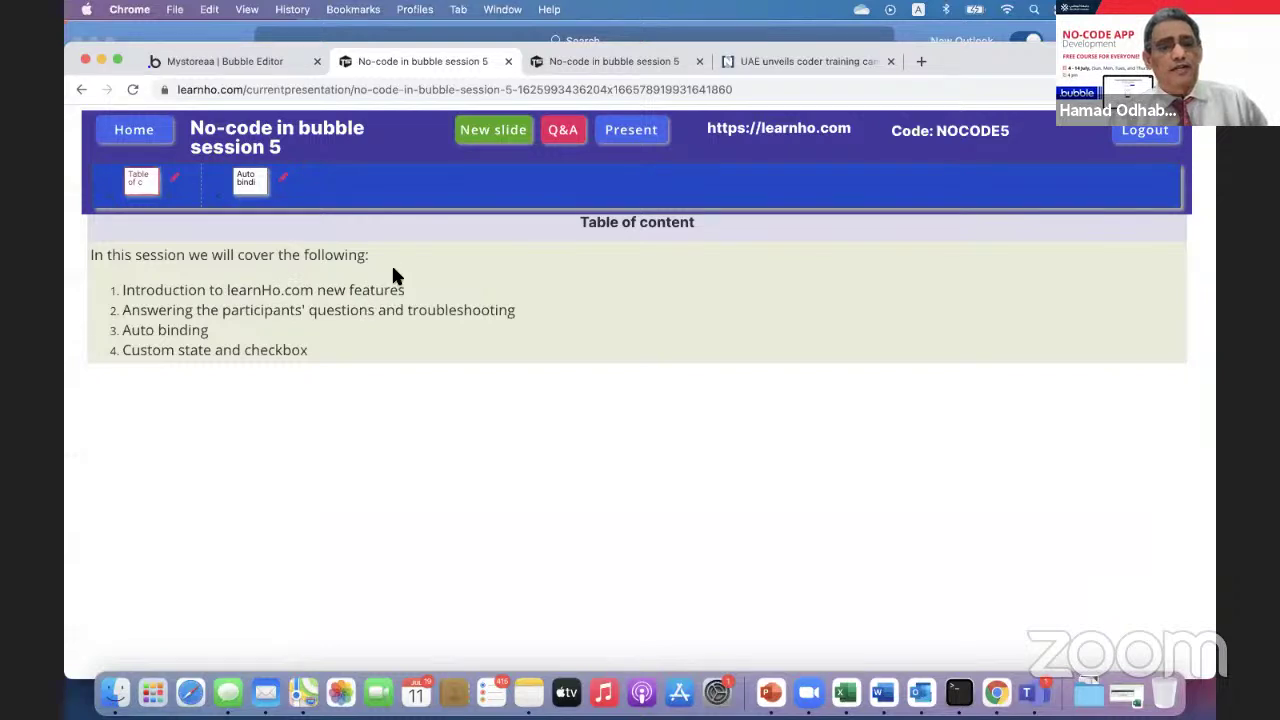
left_click(559, 129)
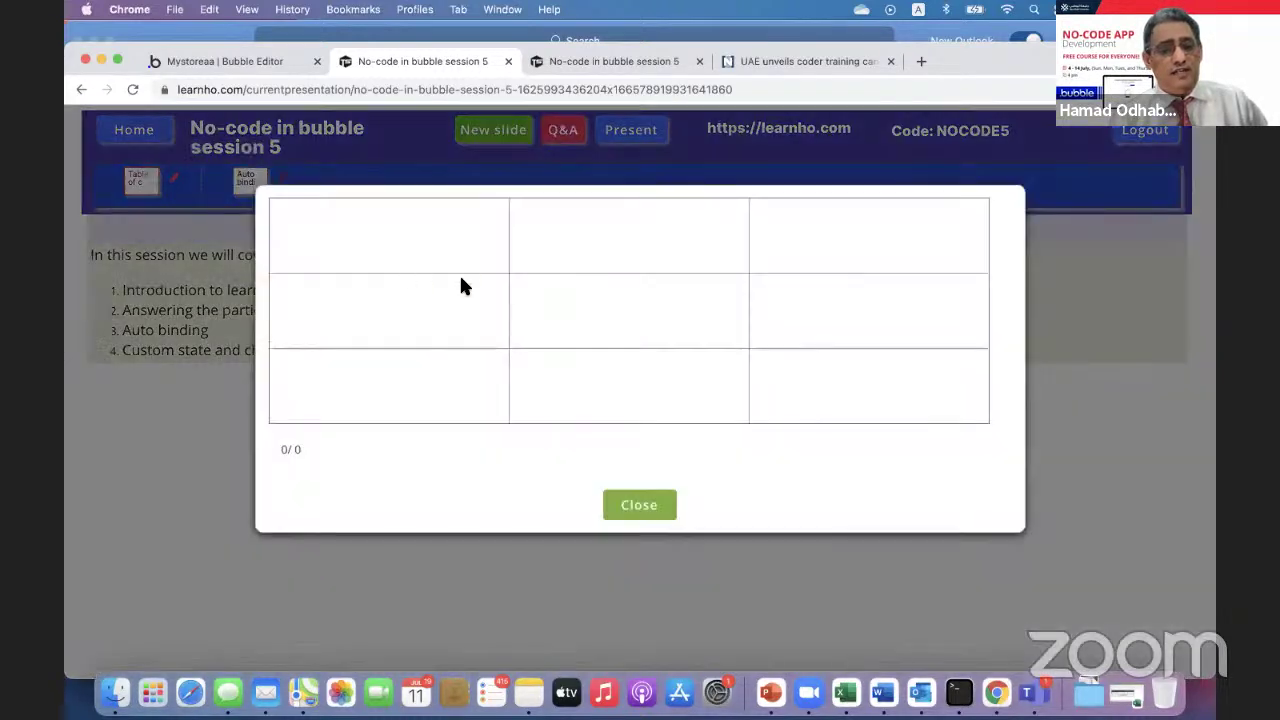
left_click(631, 505)
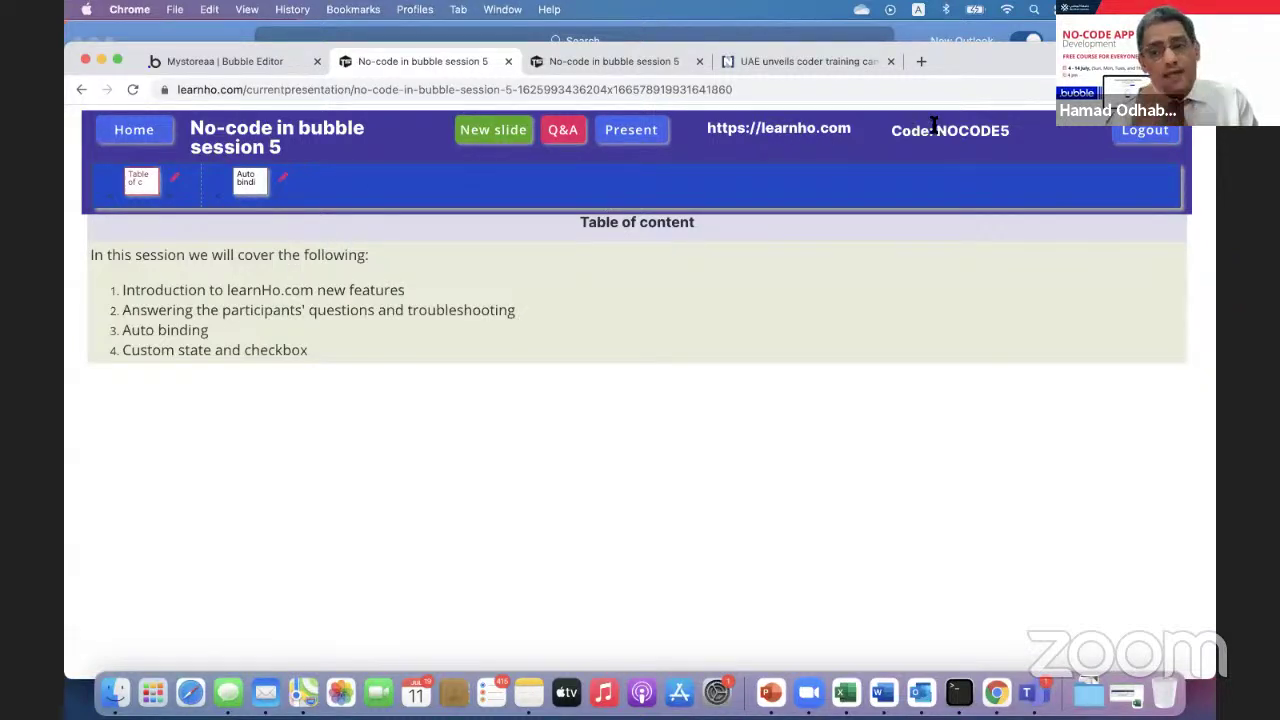
- Highlight the presentation's code in its header, then view the Table of content slide and Q&A popup once more
left_click_drag(935, 130, 1015, 140)
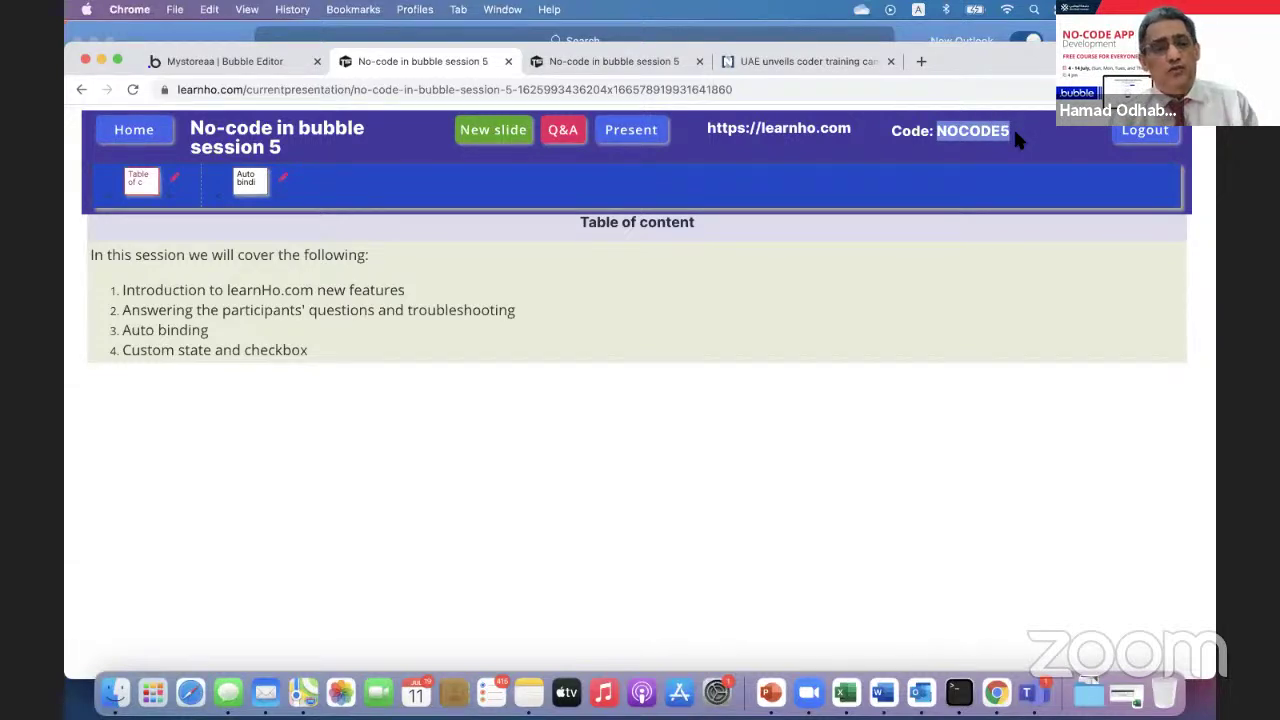
left_click(147, 199)
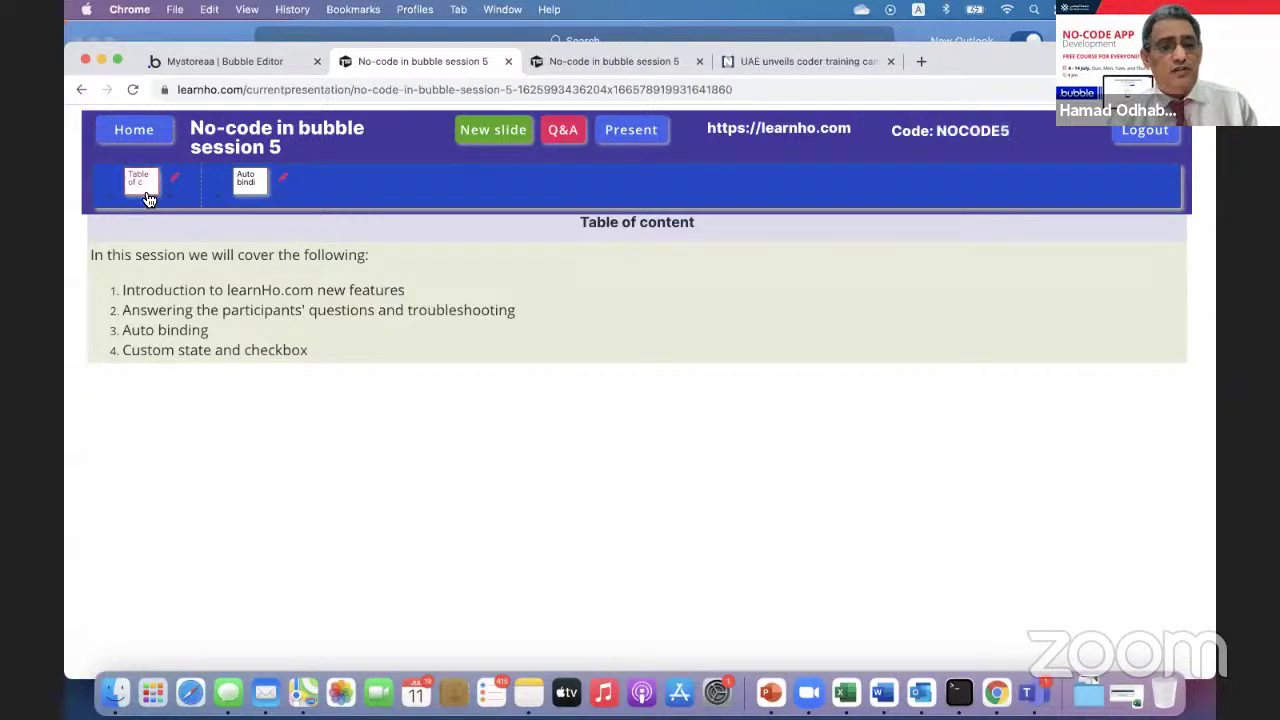
left_click(565, 132)
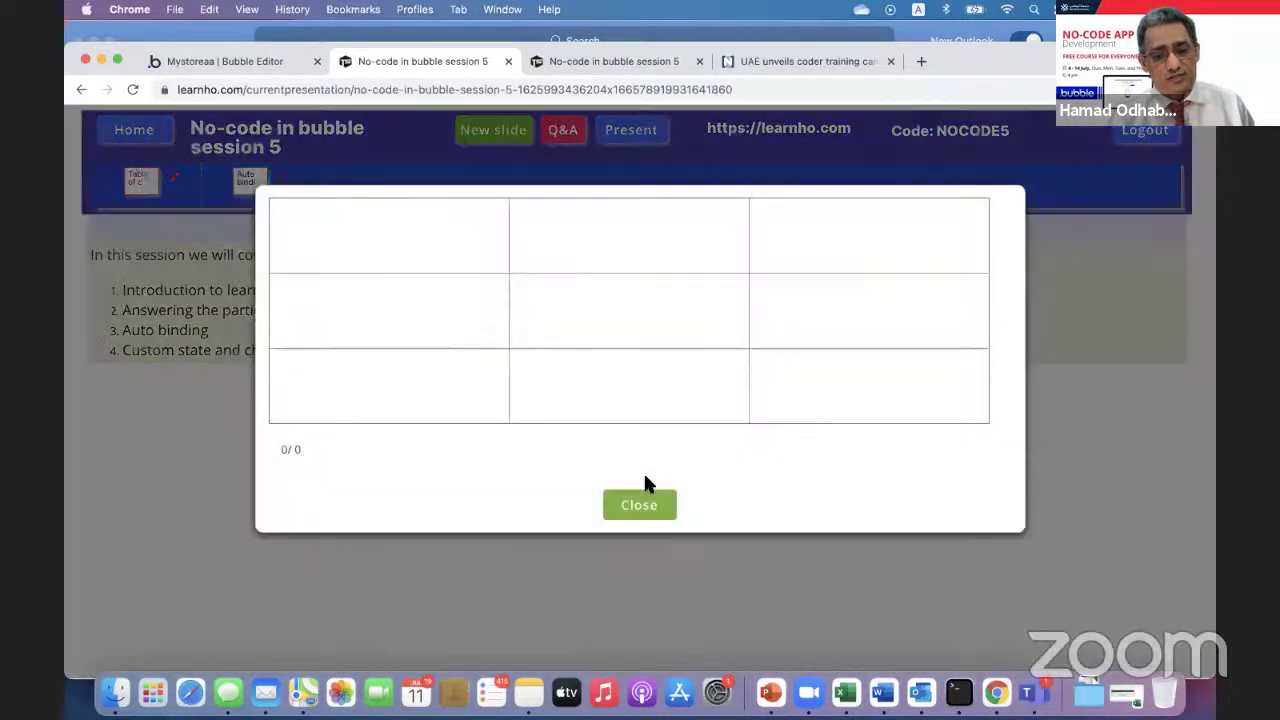
left_click(640, 505)
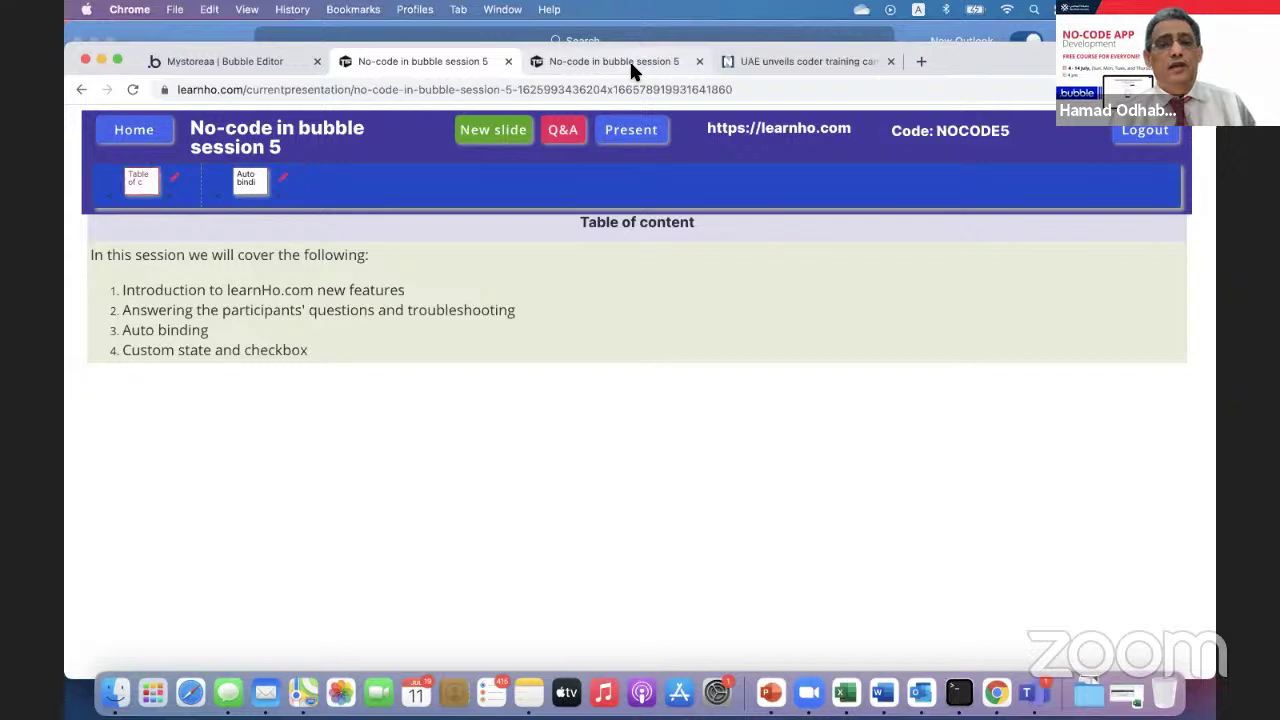
- Move the browser window higher, read the UAE coder training campaign article and highlight 100,000 in its golden visas sentence
left_click_drag(1018, 45, 1019, 32)
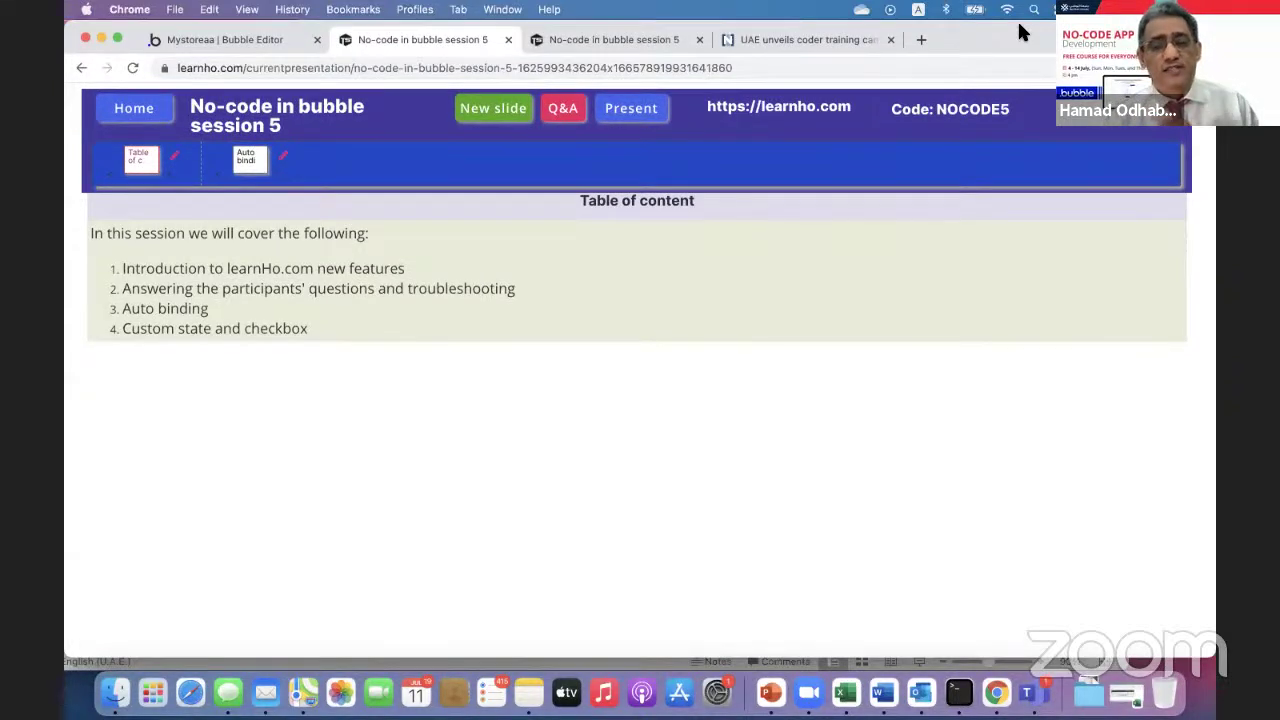
left_click(847, 34)
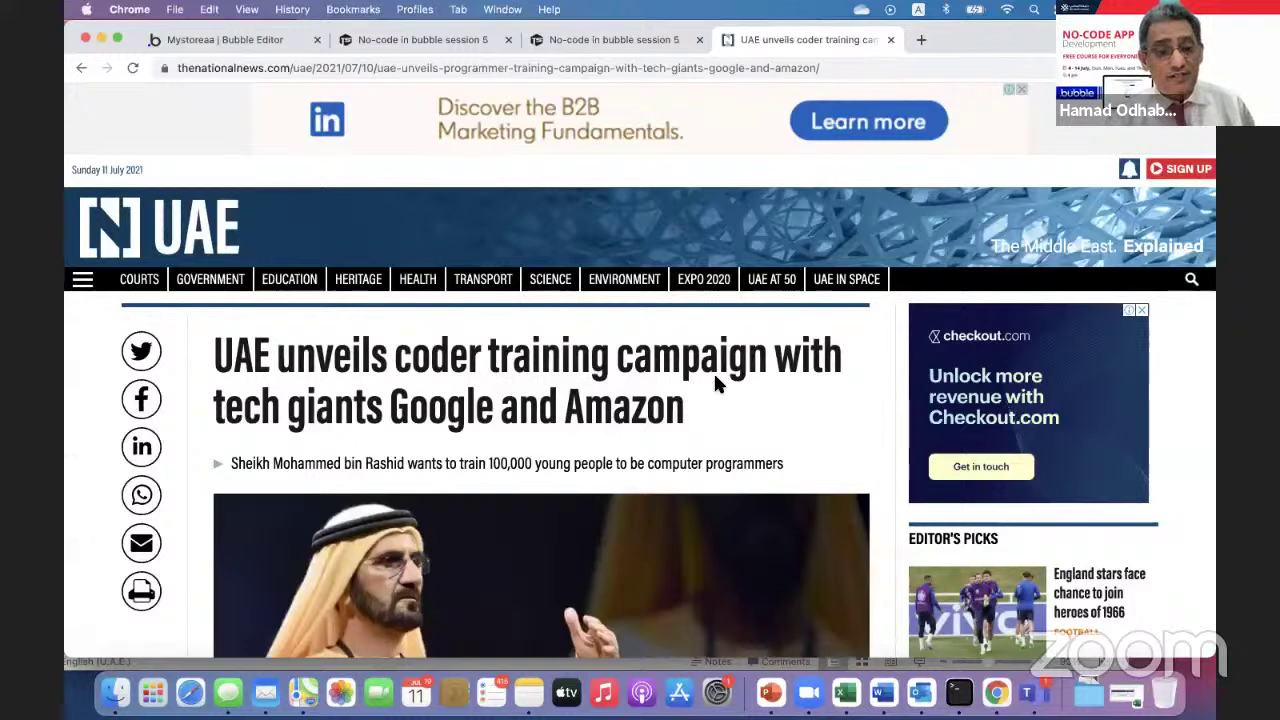
scroll(713, 375, "down", 3)
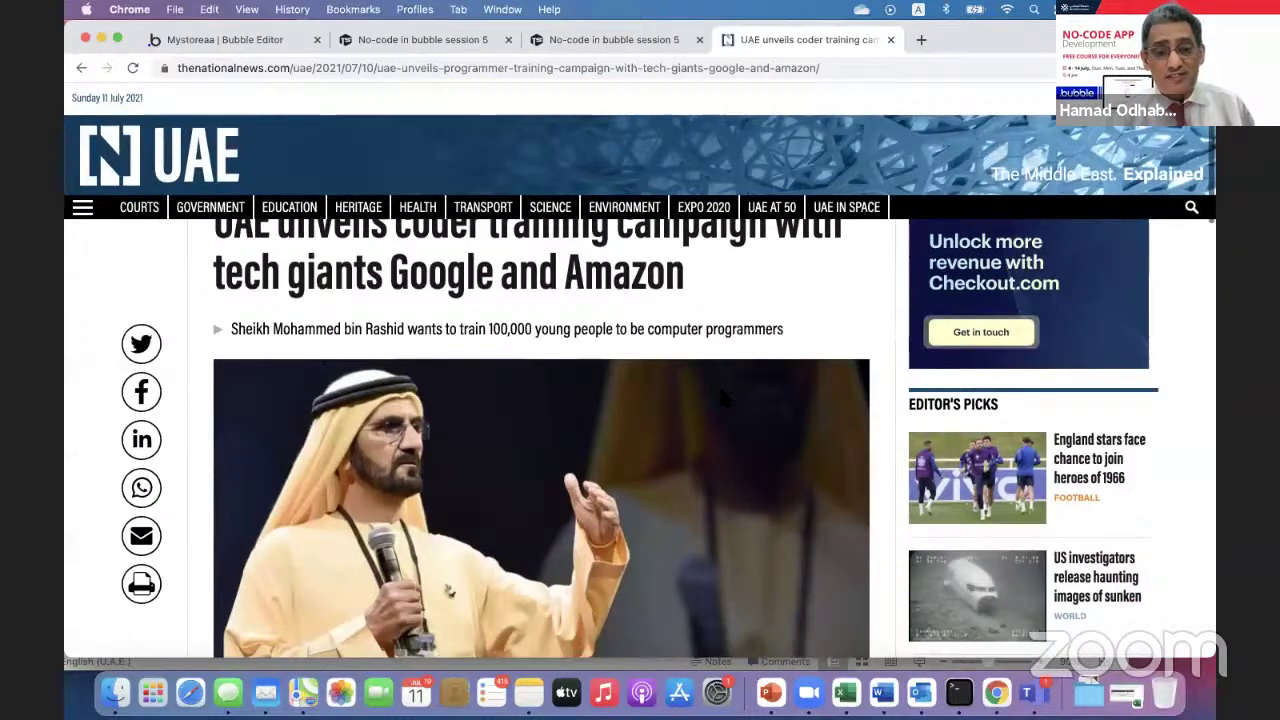
scroll(724, 397, "up", 1)
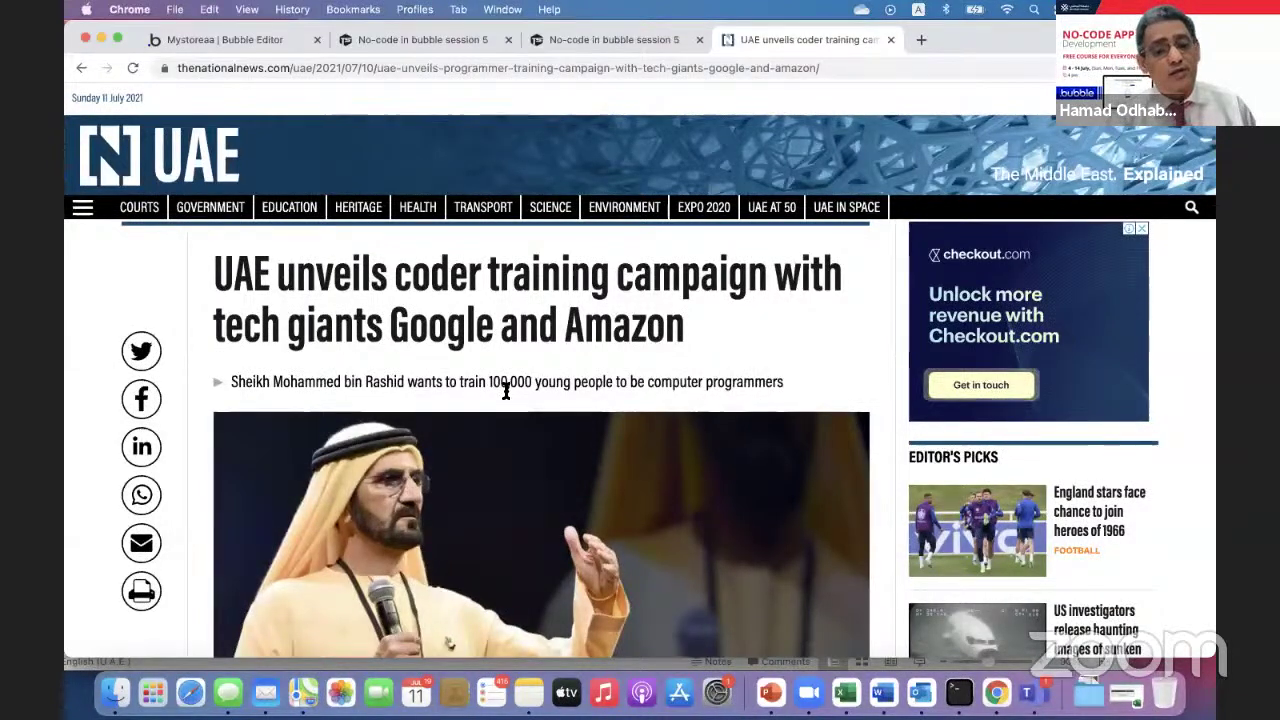
scroll(506, 396, "down", 1)
scroll(506, 396, "down", 8)
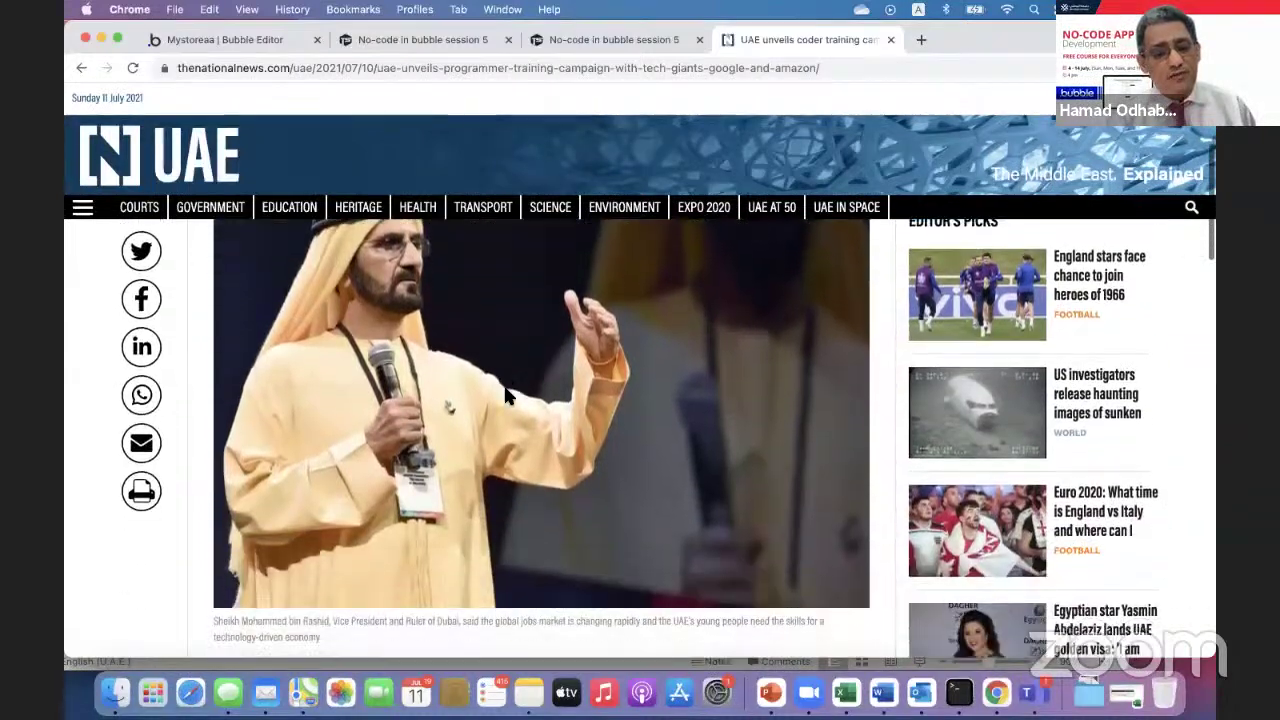
scroll(505, 396, "down", 5)
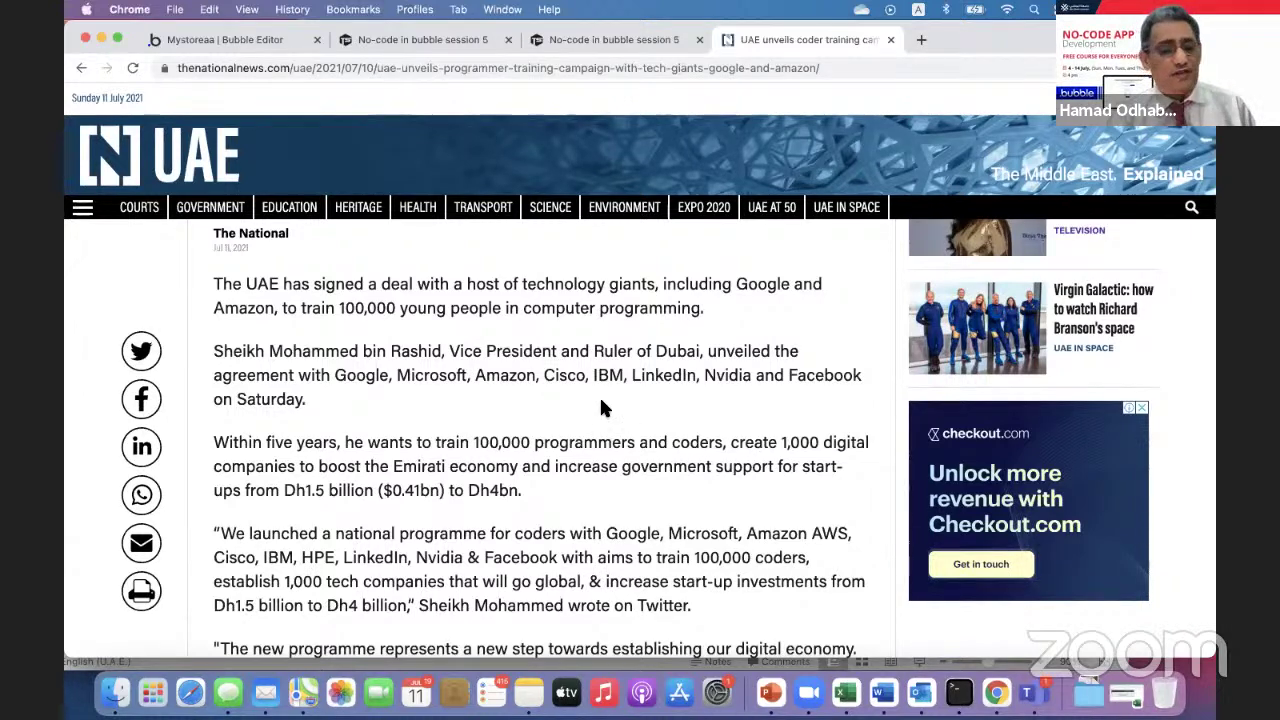
scroll(601, 400, "down", 2)
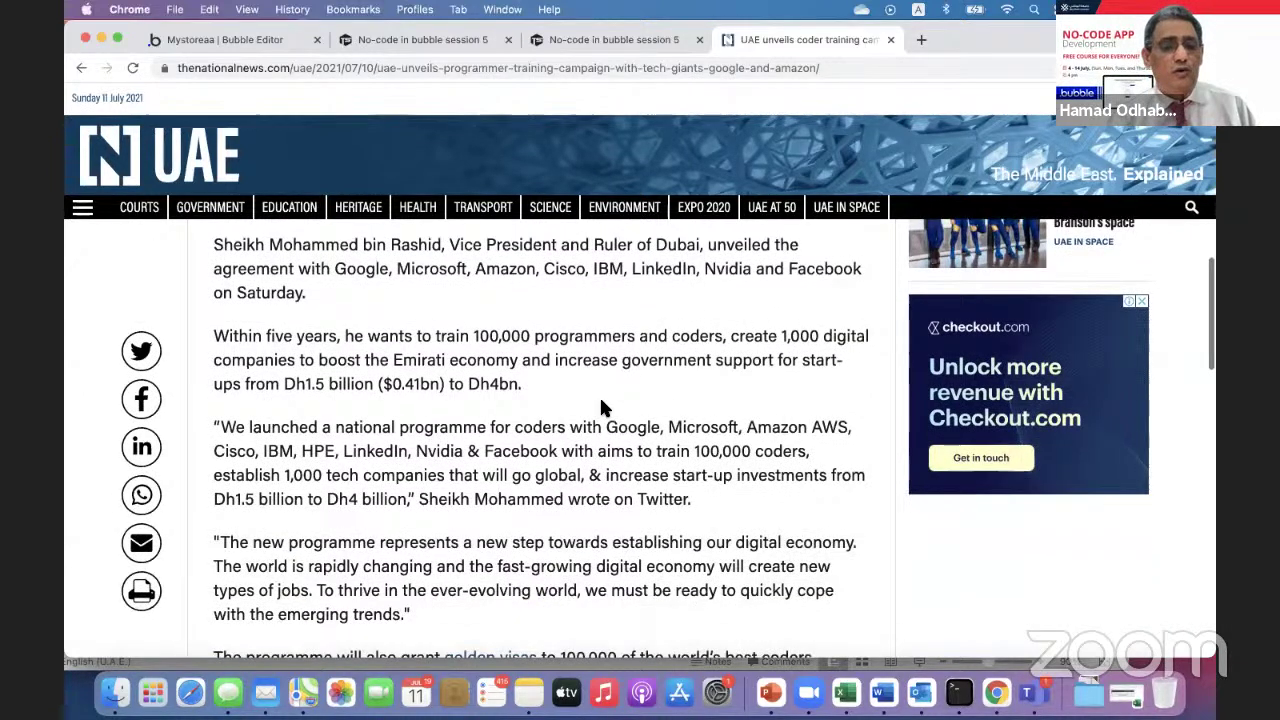
scroll(601, 400, "down", 1)
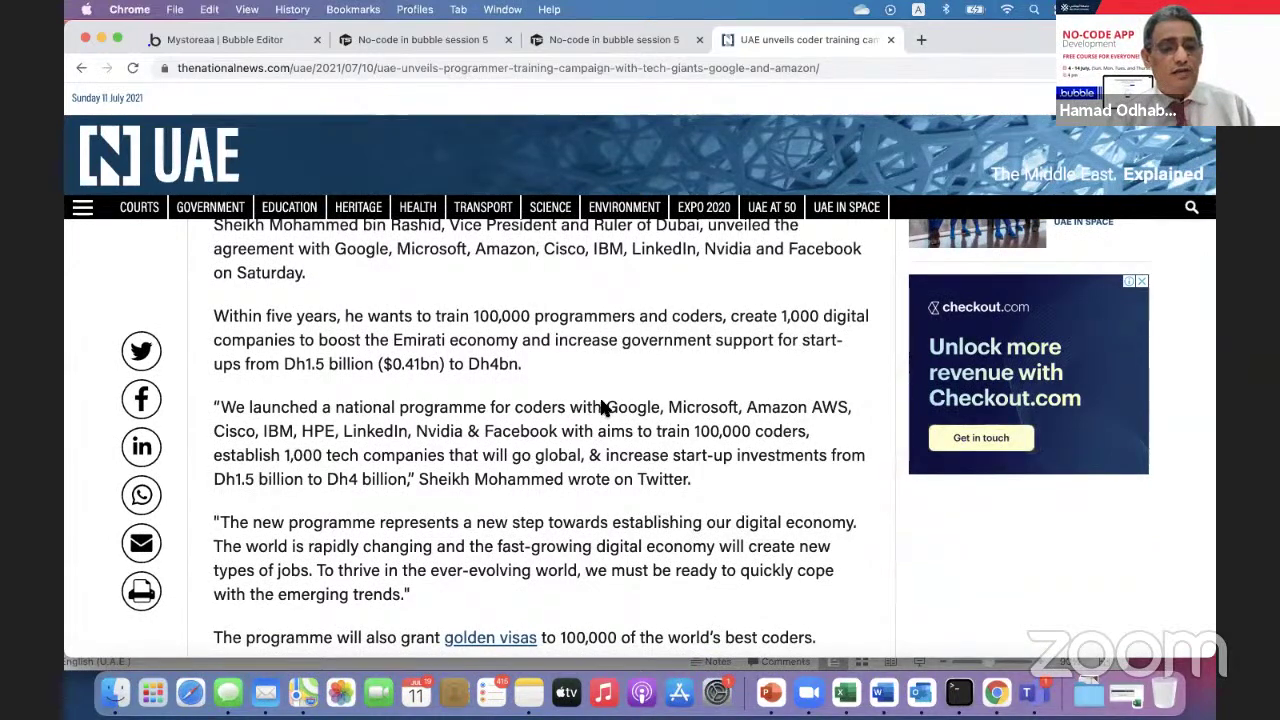
scroll(601, 404, "up", 6)
scroll(601, 404, "down", 4)
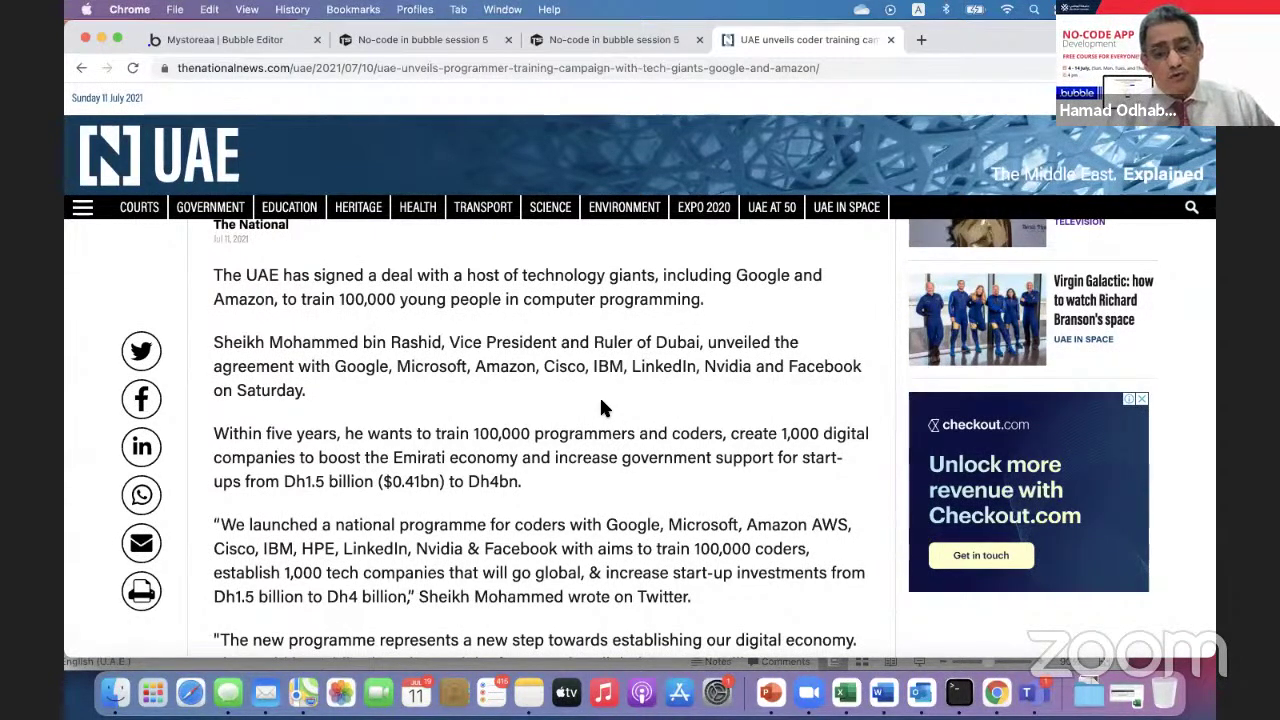
scroll(601, 404, "down", 5)
scroll(601, 404, "down", 5)
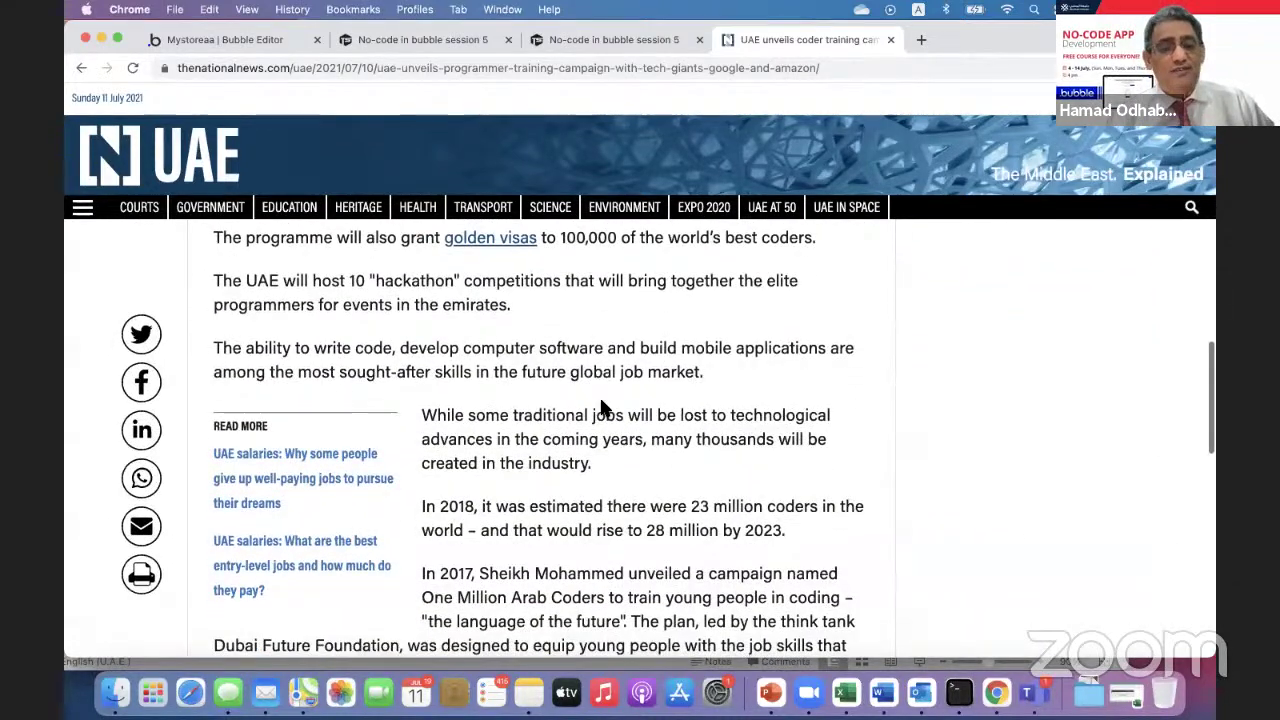
scroll(601, 404, "up", 3)
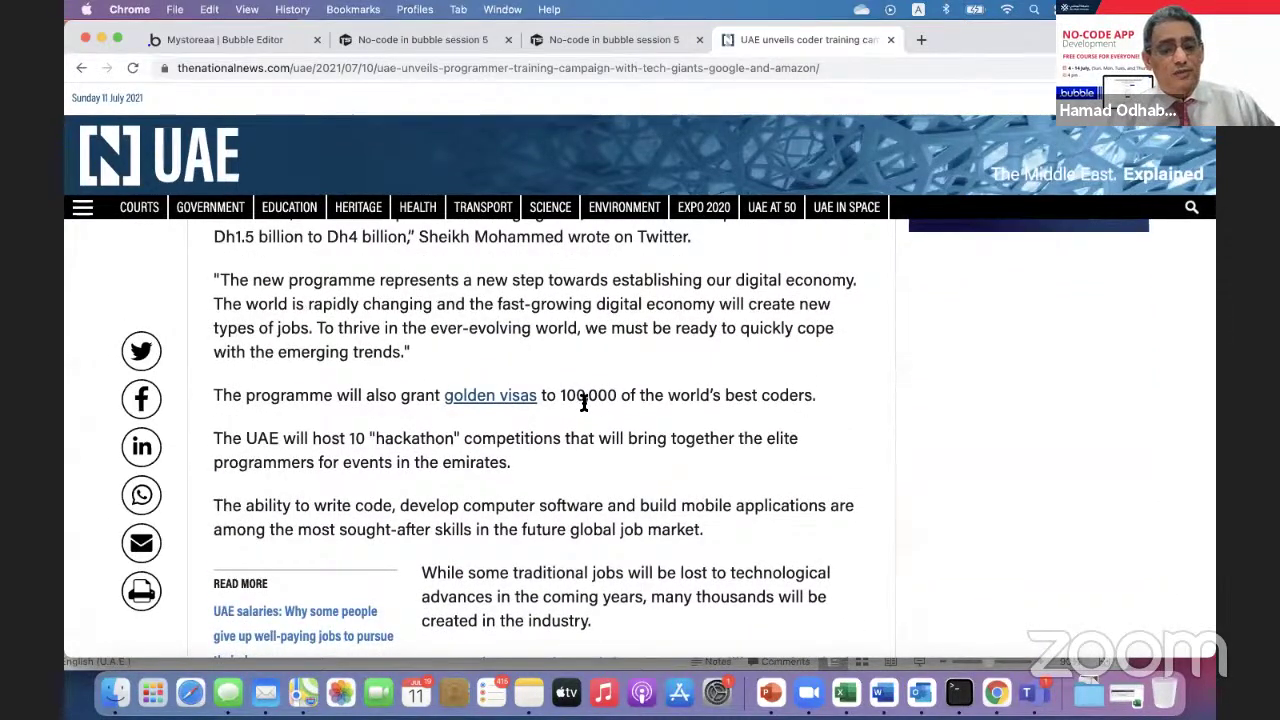
double_click(586, 394)
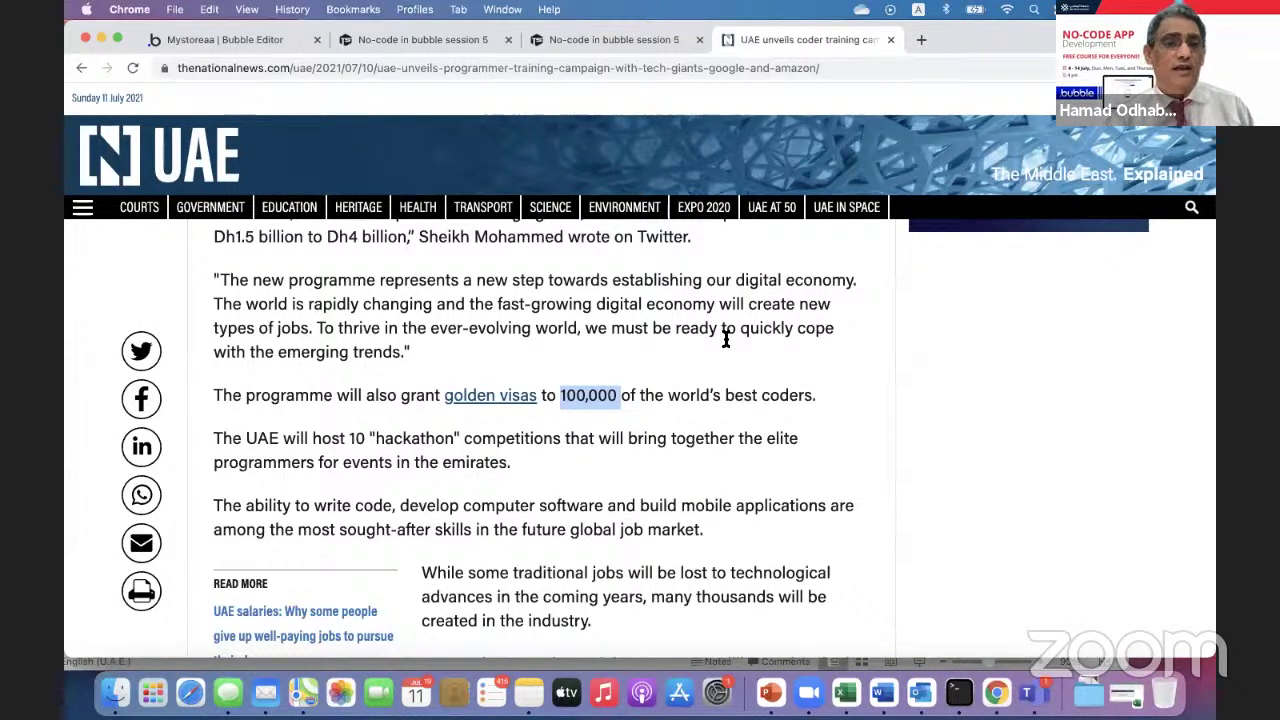
- Return to the No-code in bubble session 5 presentation, view its Table of content slide and highlight the Auto binding item
scroll(726, 340, "up", 5)
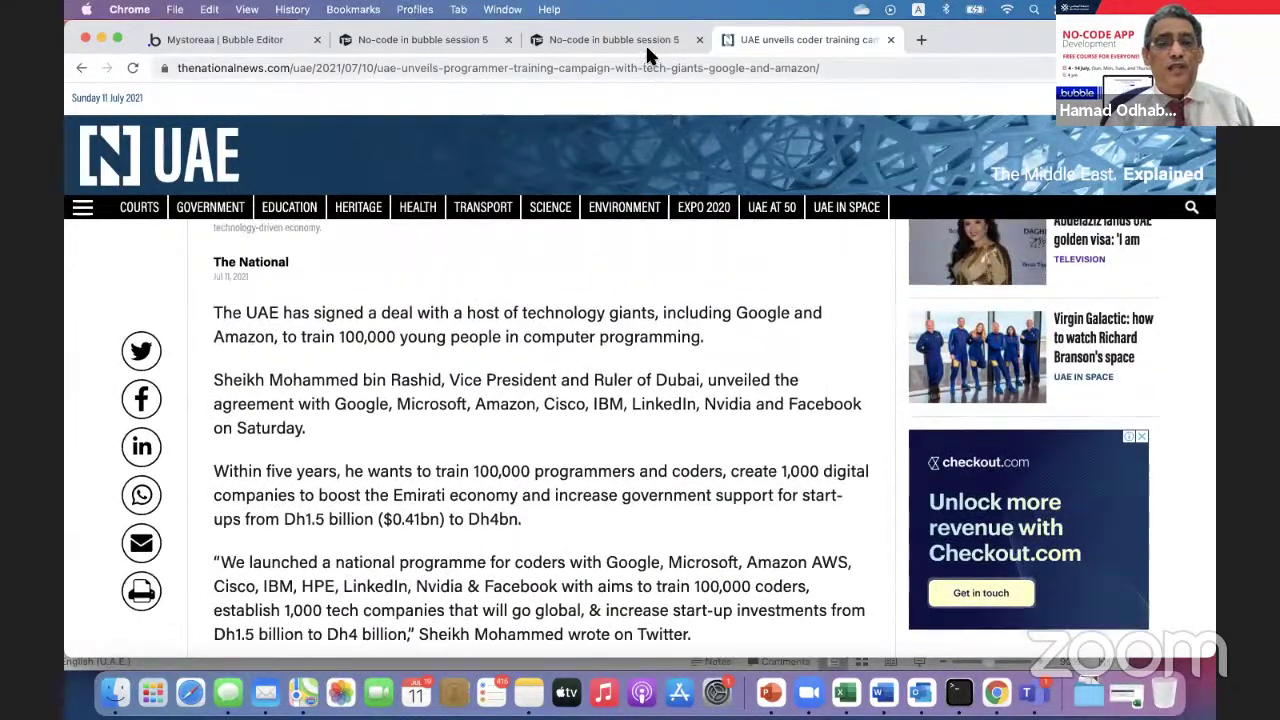
left_click(645, 38)
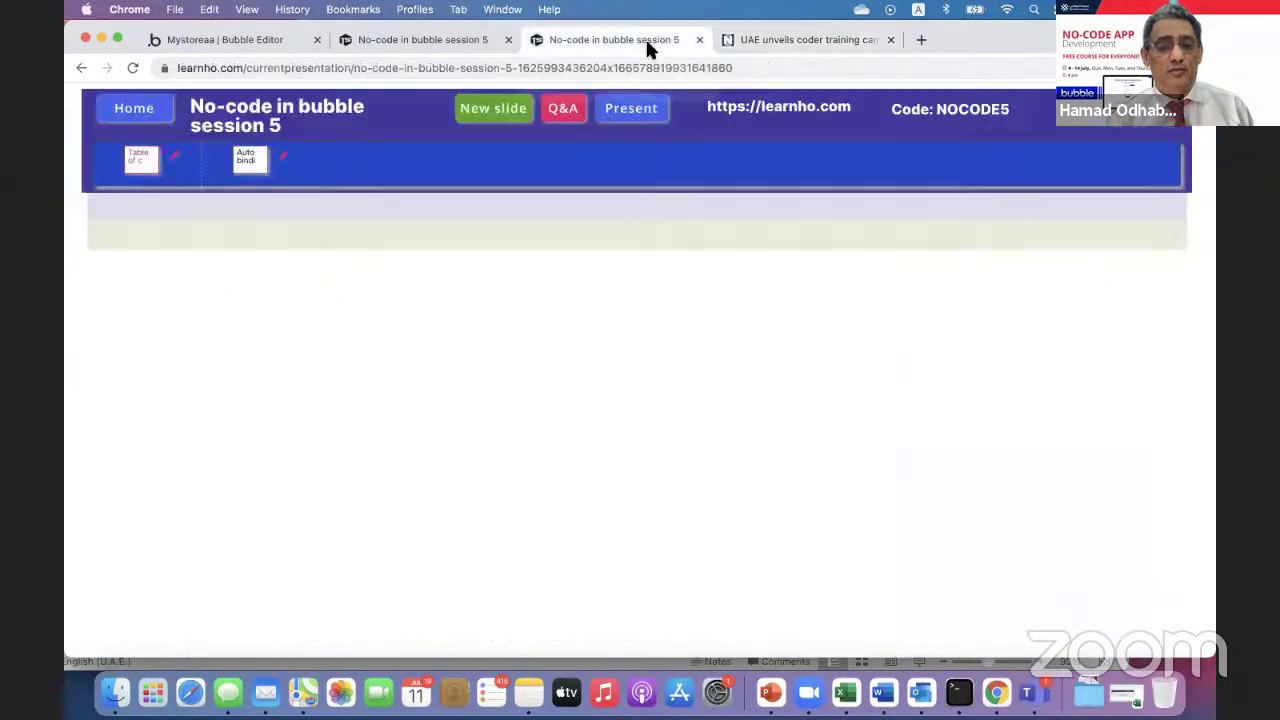
left_click(139, 165)
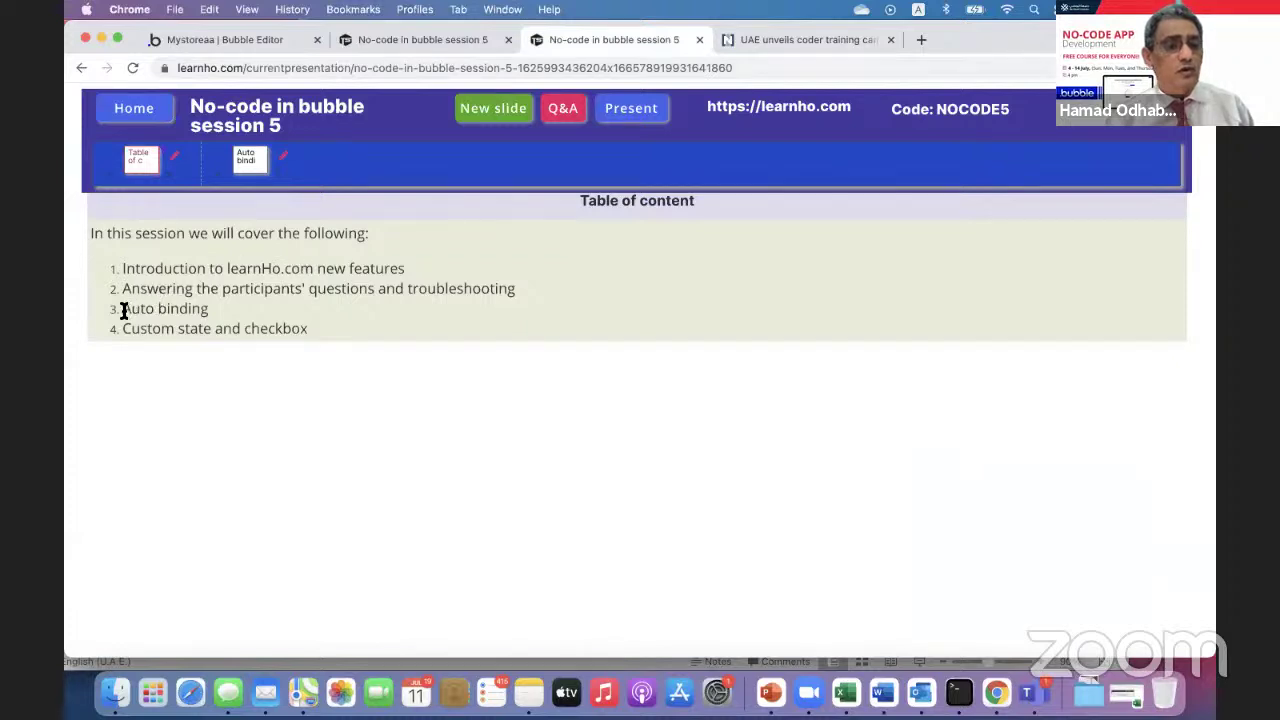
left_click_drag(123, 310, 202, 311)
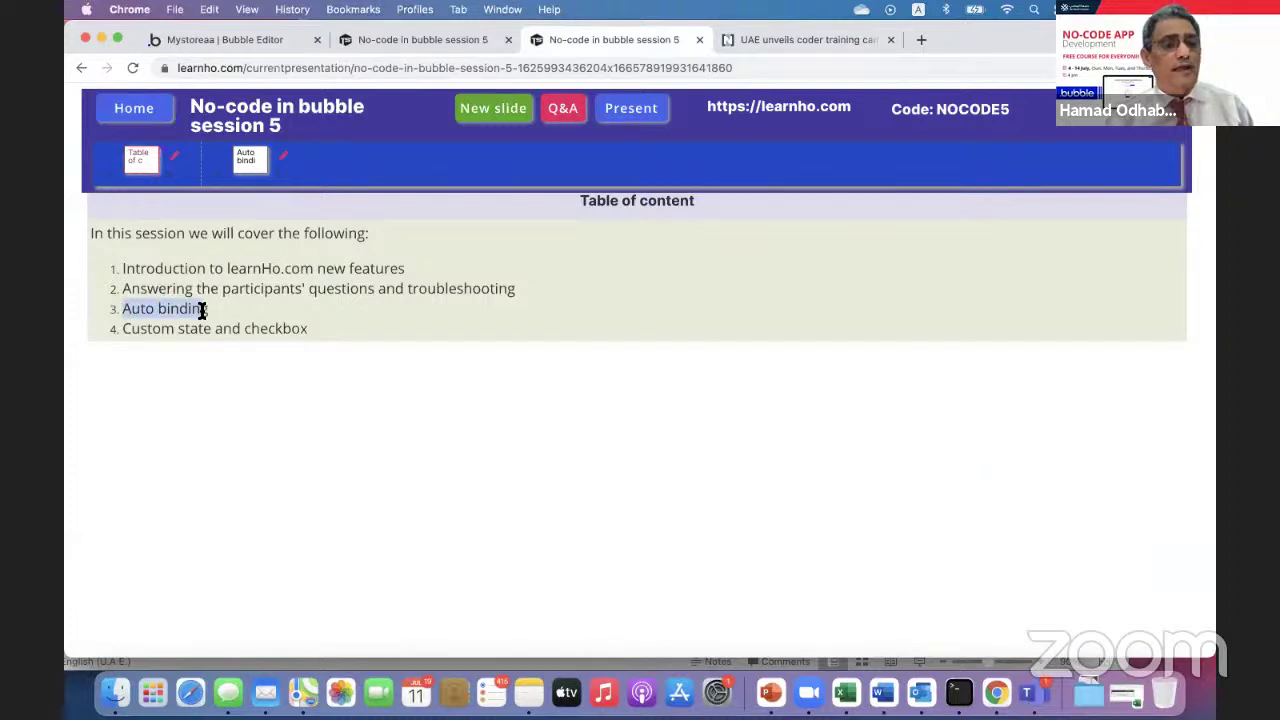
- Open the Auto binding slide and read through its three steps, from the Data Privacy rule to the input element's auto-binding property
left_click(250, 165)
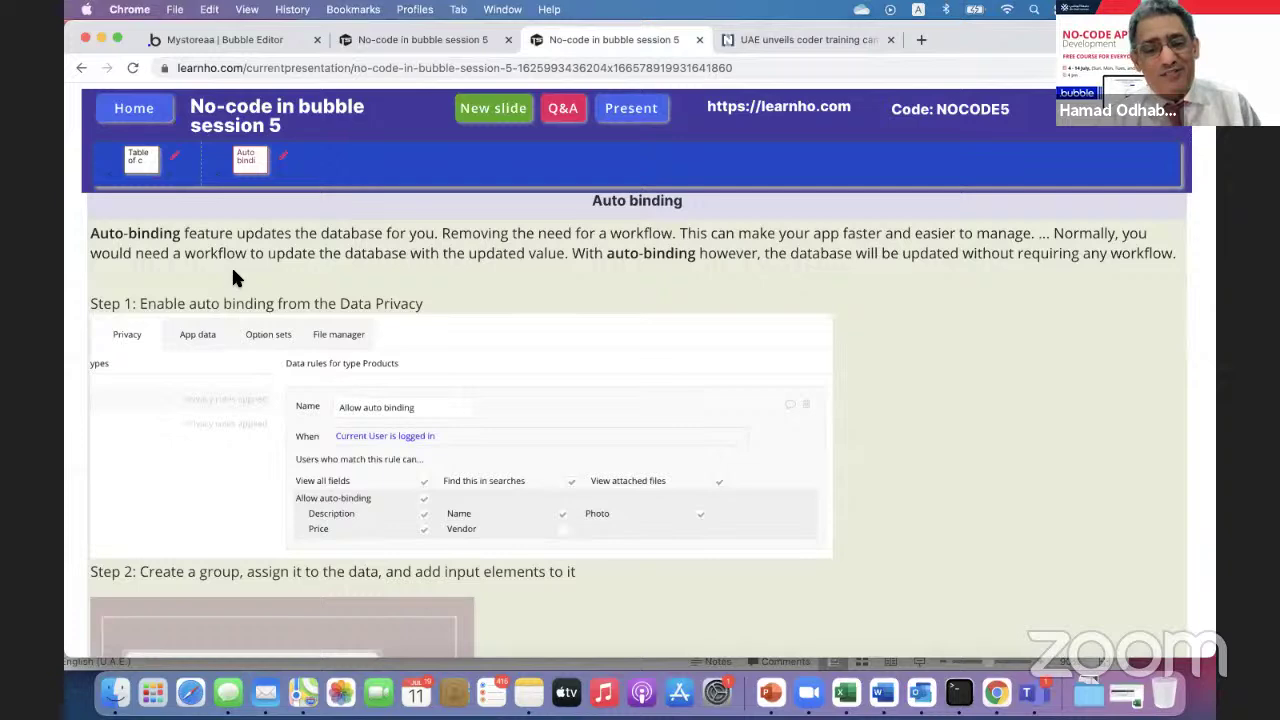
scroll(225, 368, "down", 10)
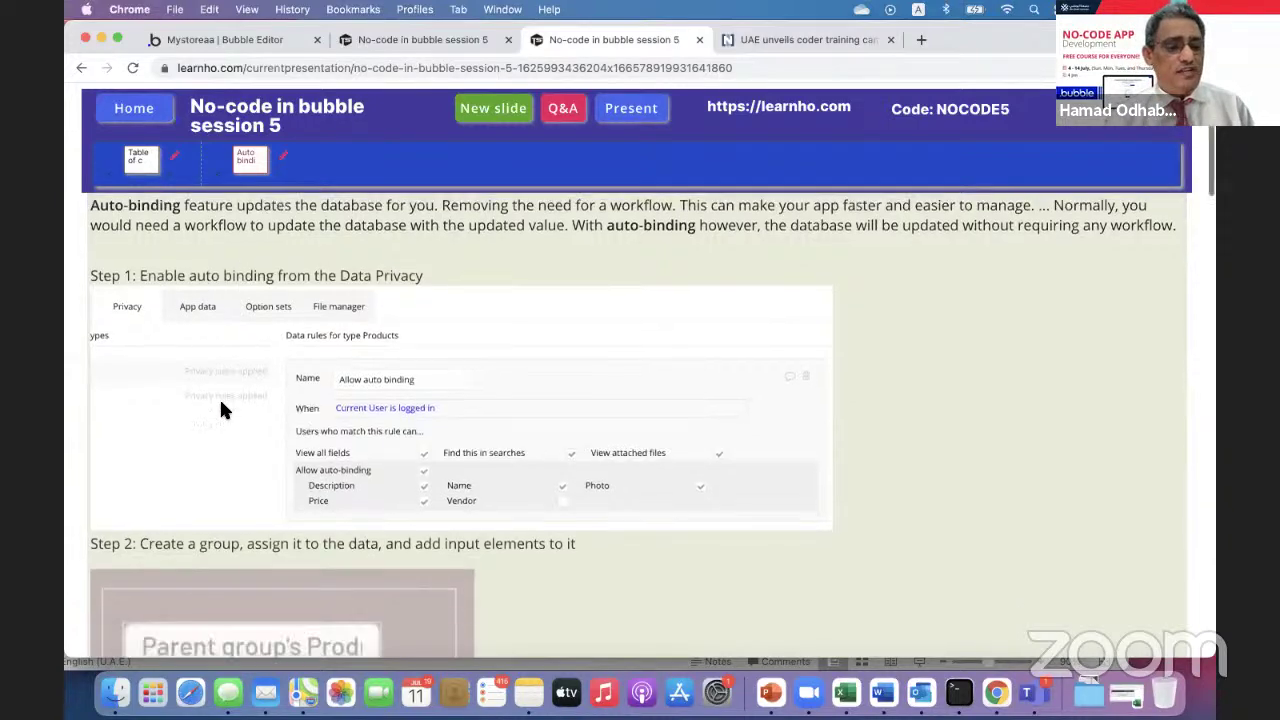
scroll(219, 396, "up", 10)
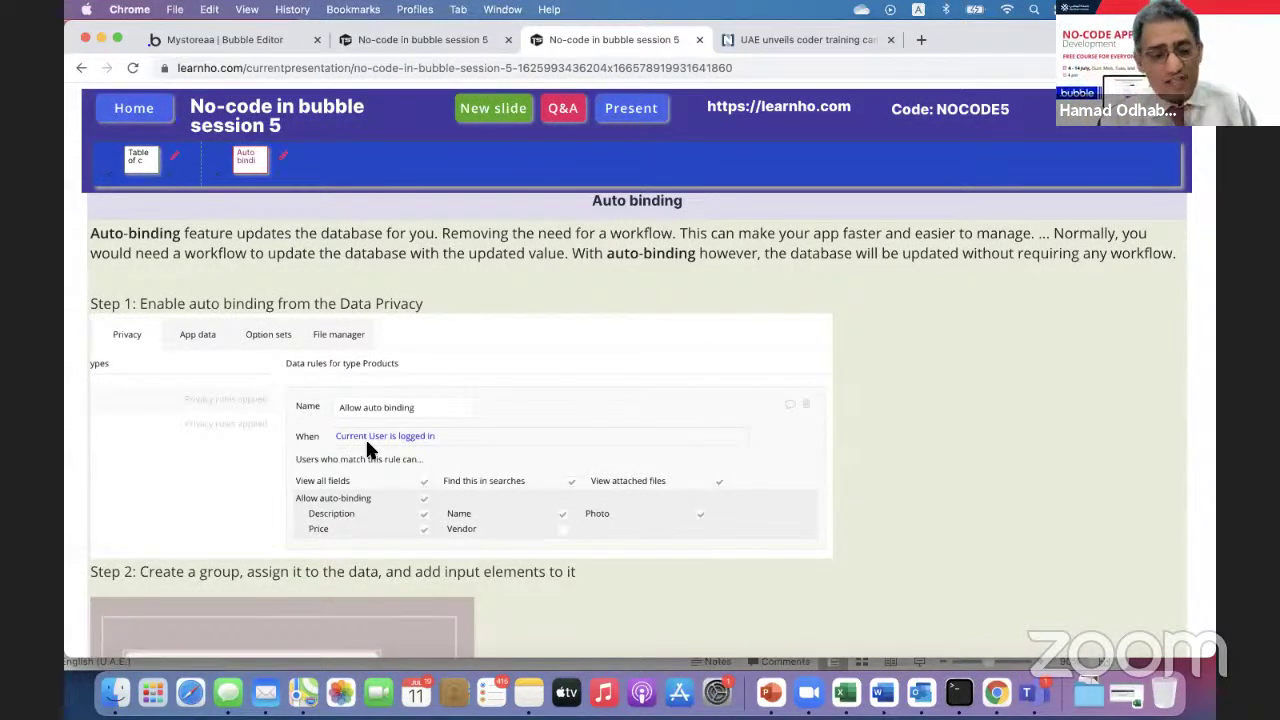
scroll(367, 447, "down", 5)
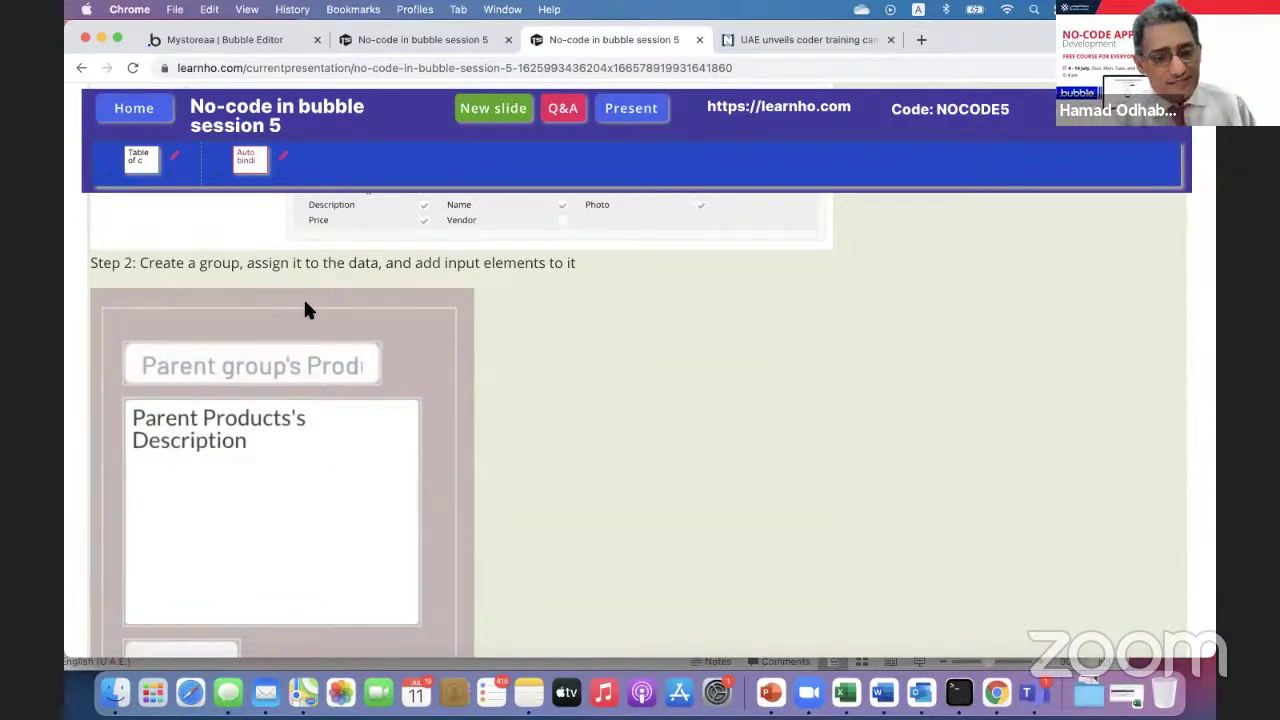
scroll(300, 360, "down", 8)
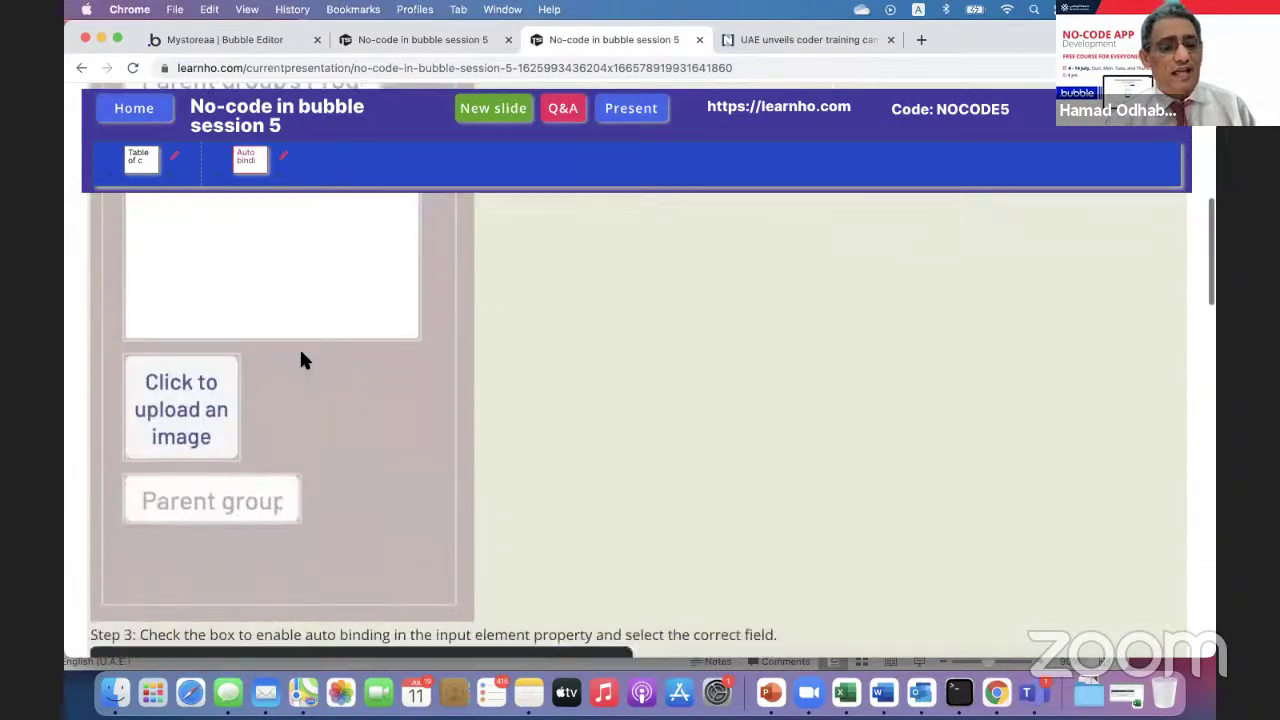
scroll(300, 360, "down", 3)
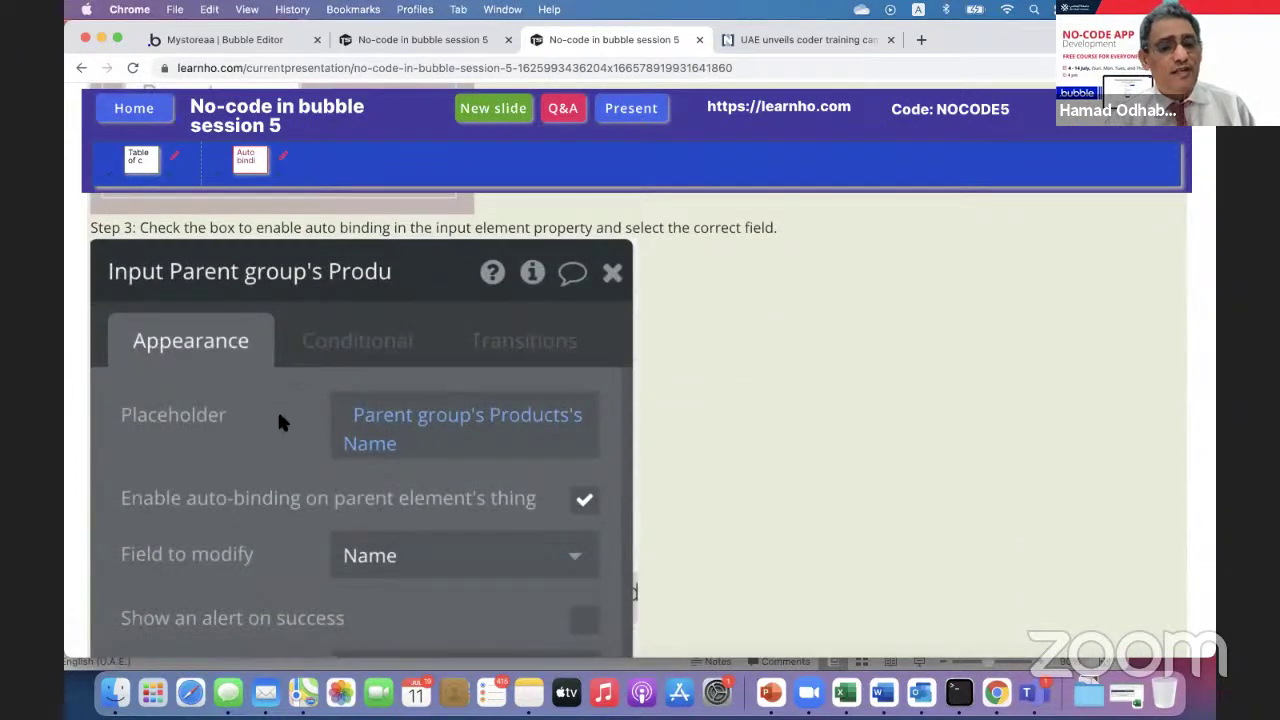
scroll(279, 418, "down", 1)
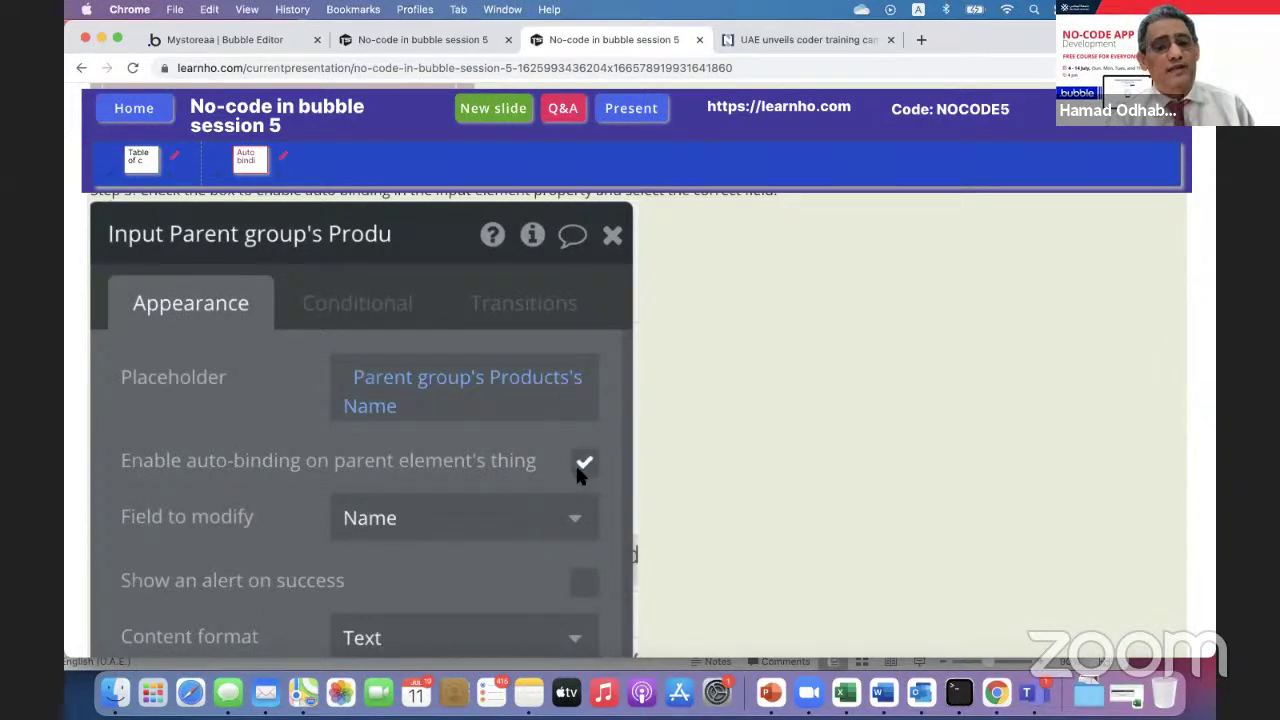
scroll(571, 466, "down", 5)
scroll(571, 466, "up", 4)
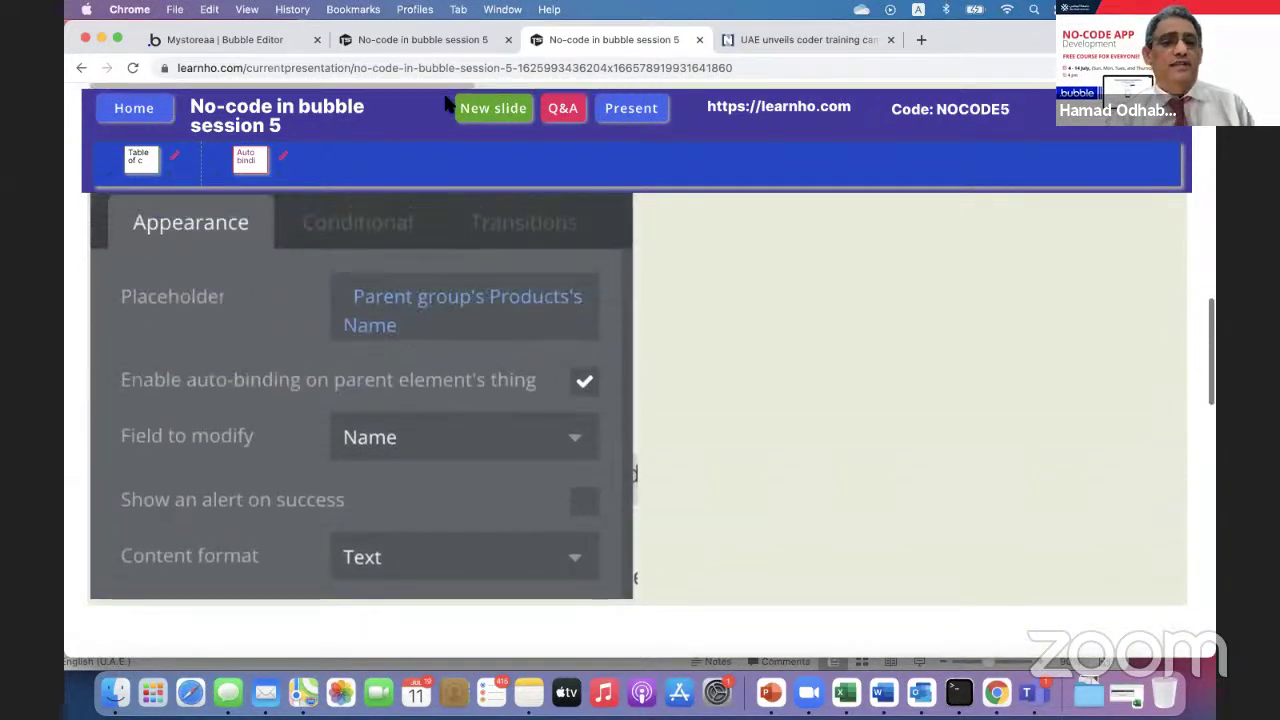
- Switch to the Mystoreaa app in the Bubble editor and show the index page's design
left_click(423, 38)
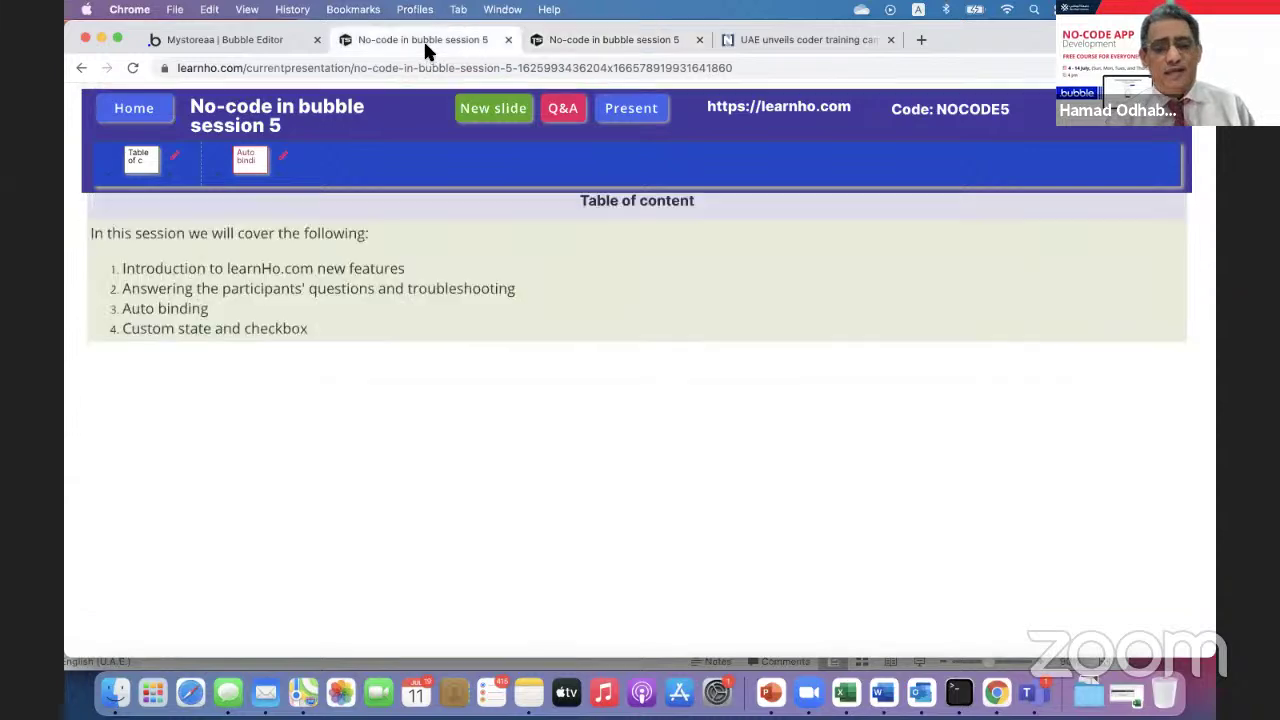
left_click(285, 39)
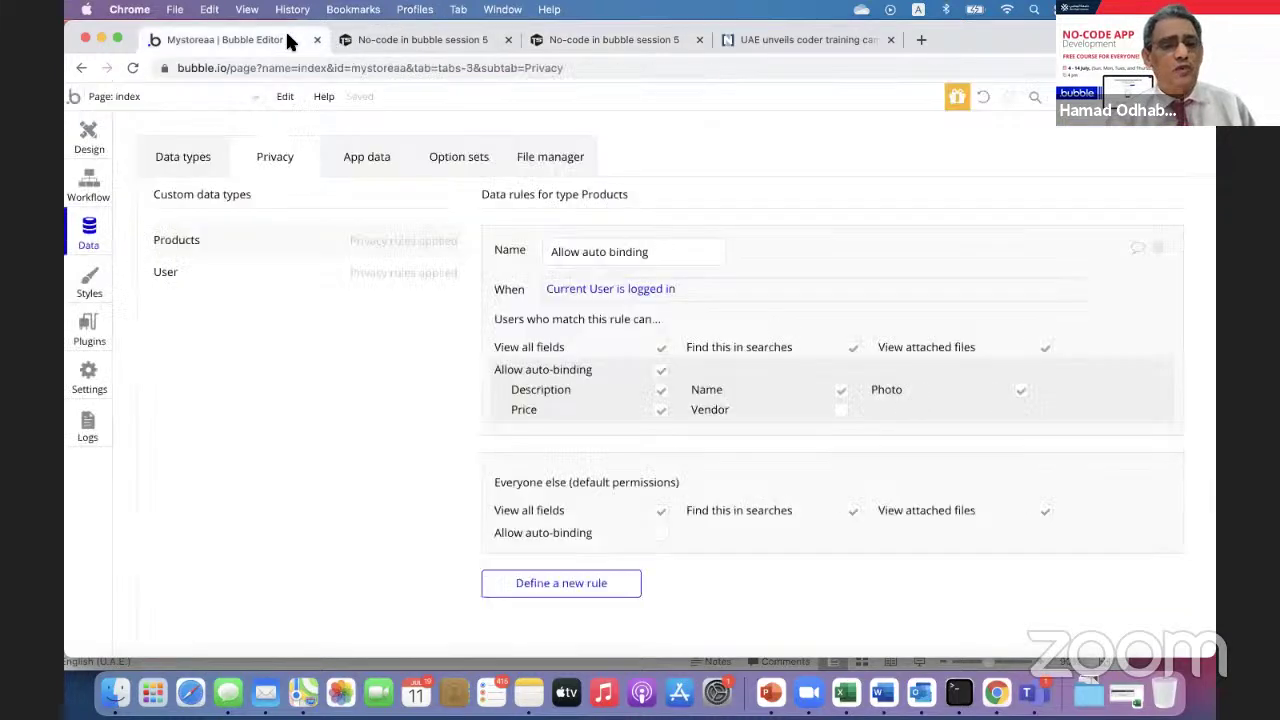
left_click(90, 135)
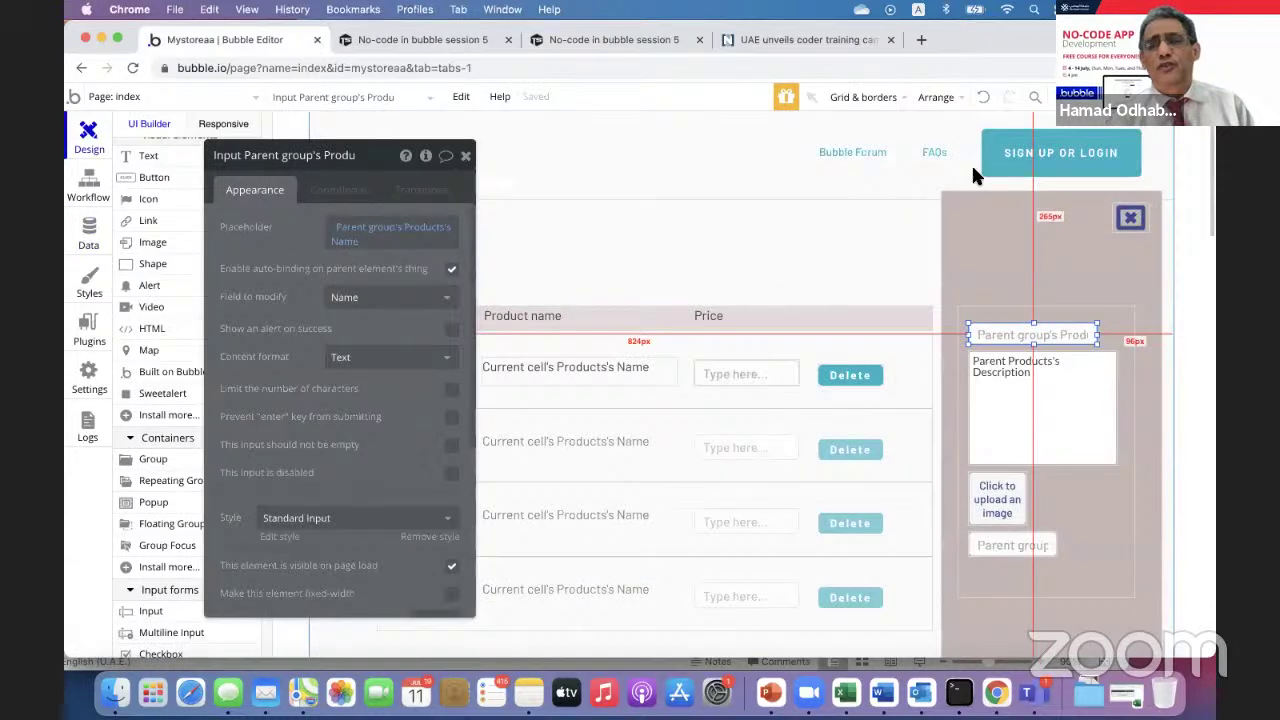
- Close the duplicate session 5 presentation page and preview the Mystoreaa app from the editor
key("ctrl+Tab")
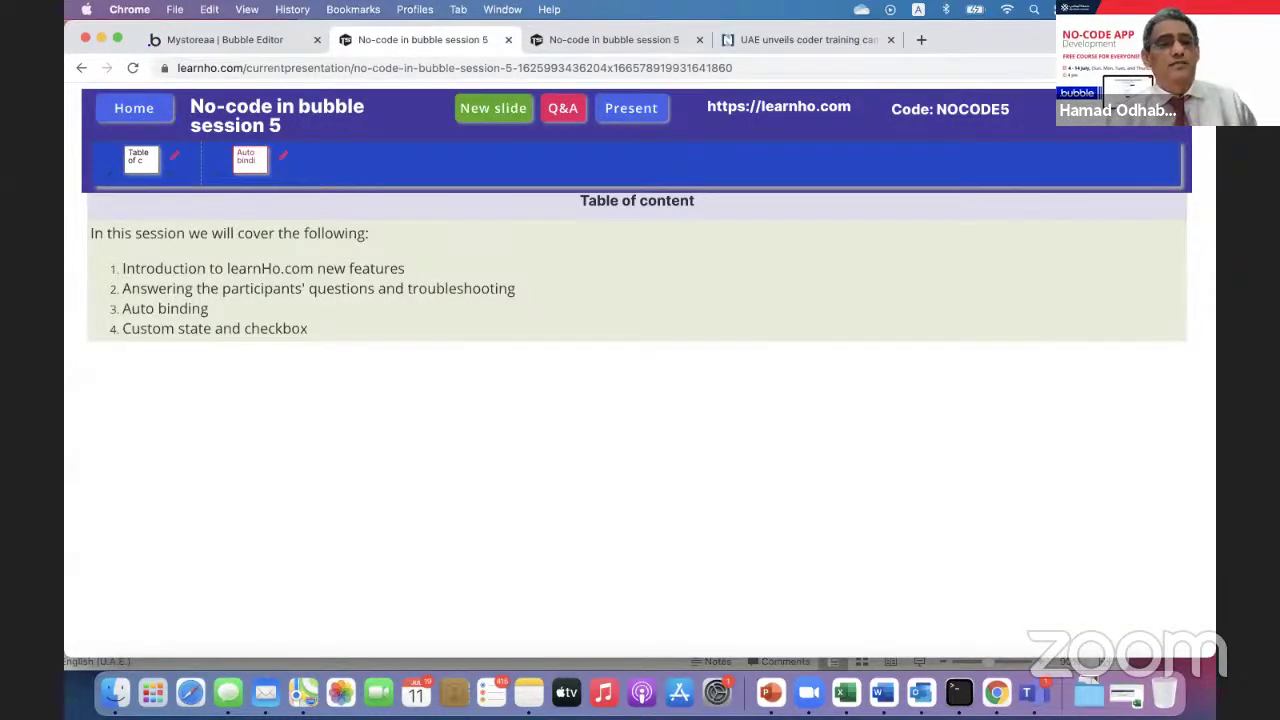
left_click(508, 39)
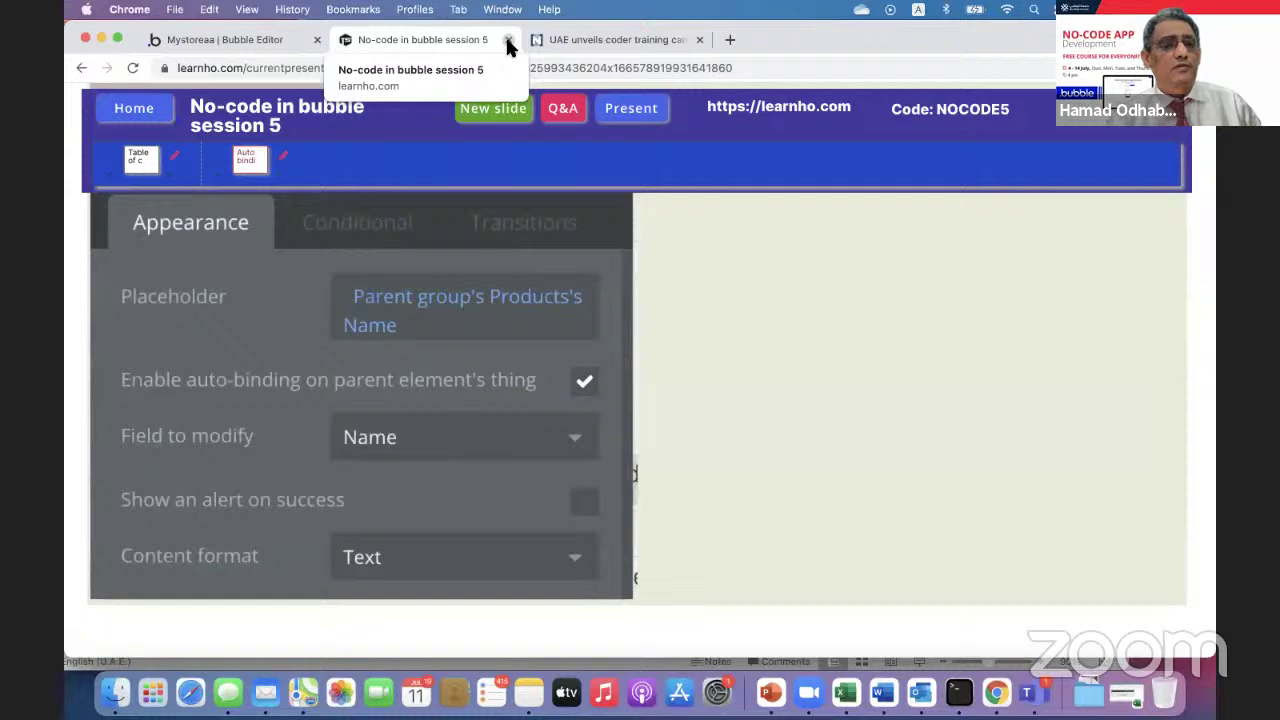
left_click(255, 40)
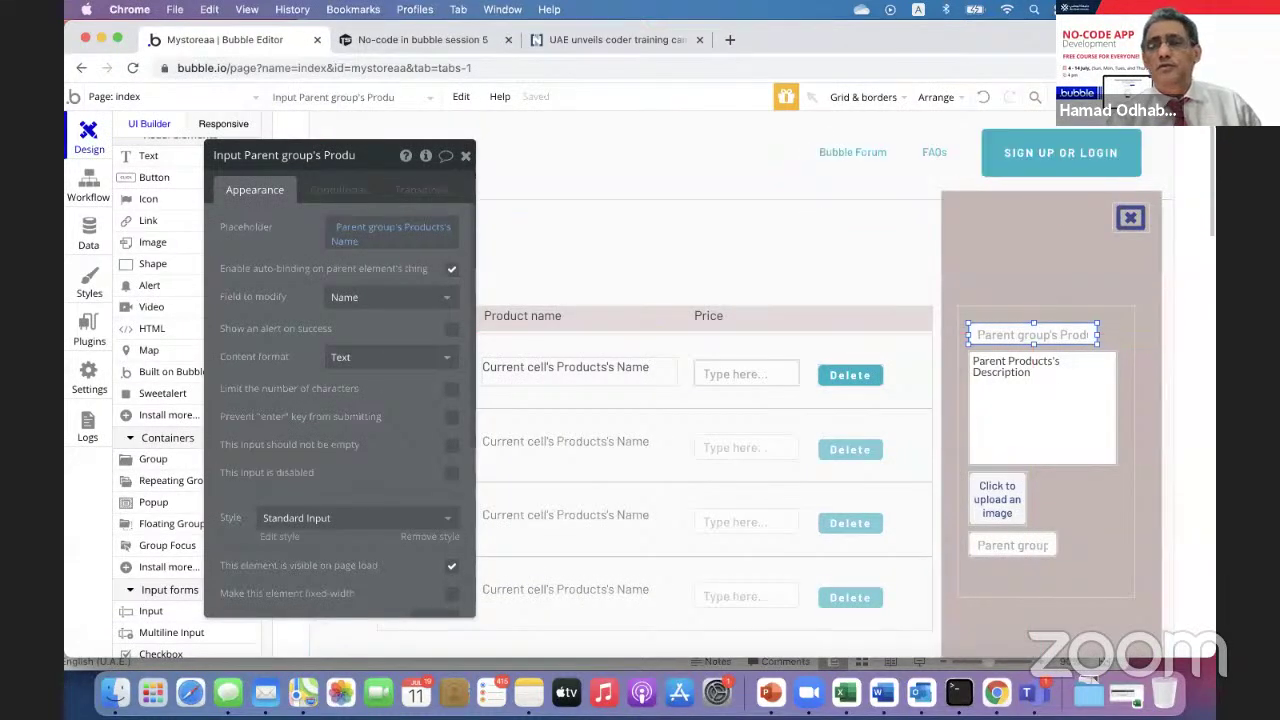
left_click(1160, 97)
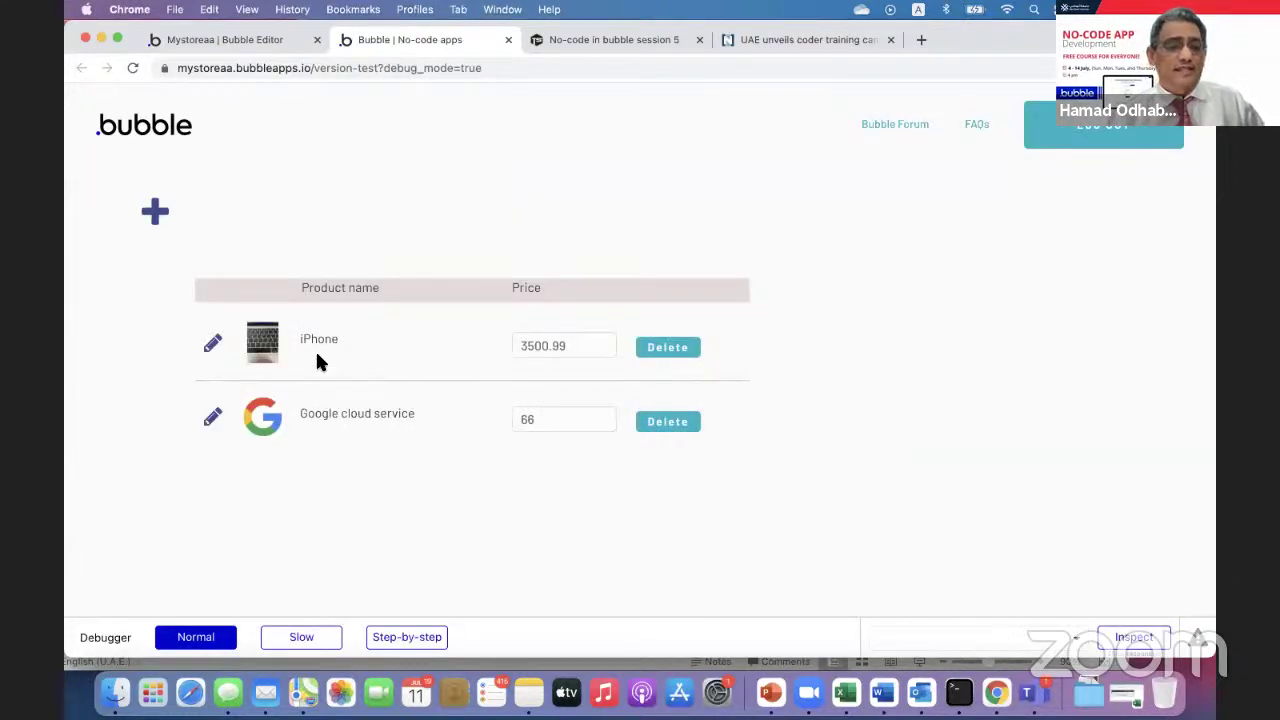
- Change the Google cloud service price directly in the product list, first to 80 and finally to 1000.6
left_click(569, 347)
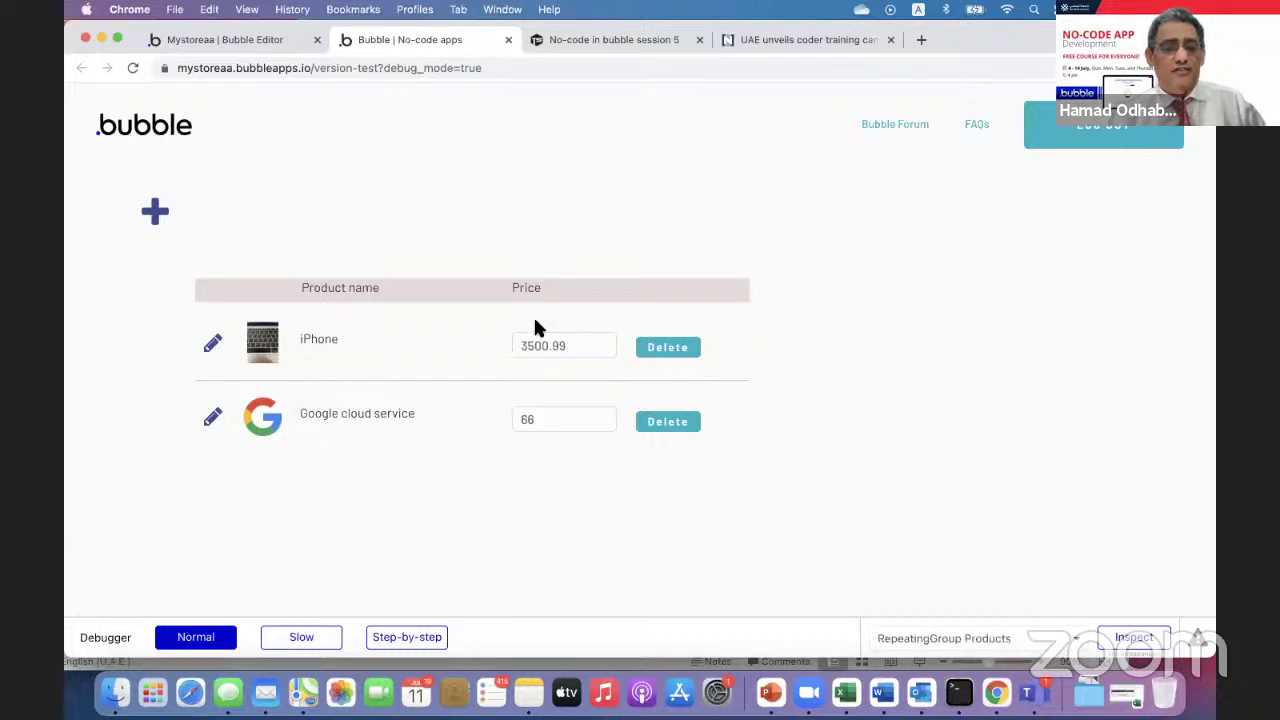
key("BackSpace")
key("BackSpace")
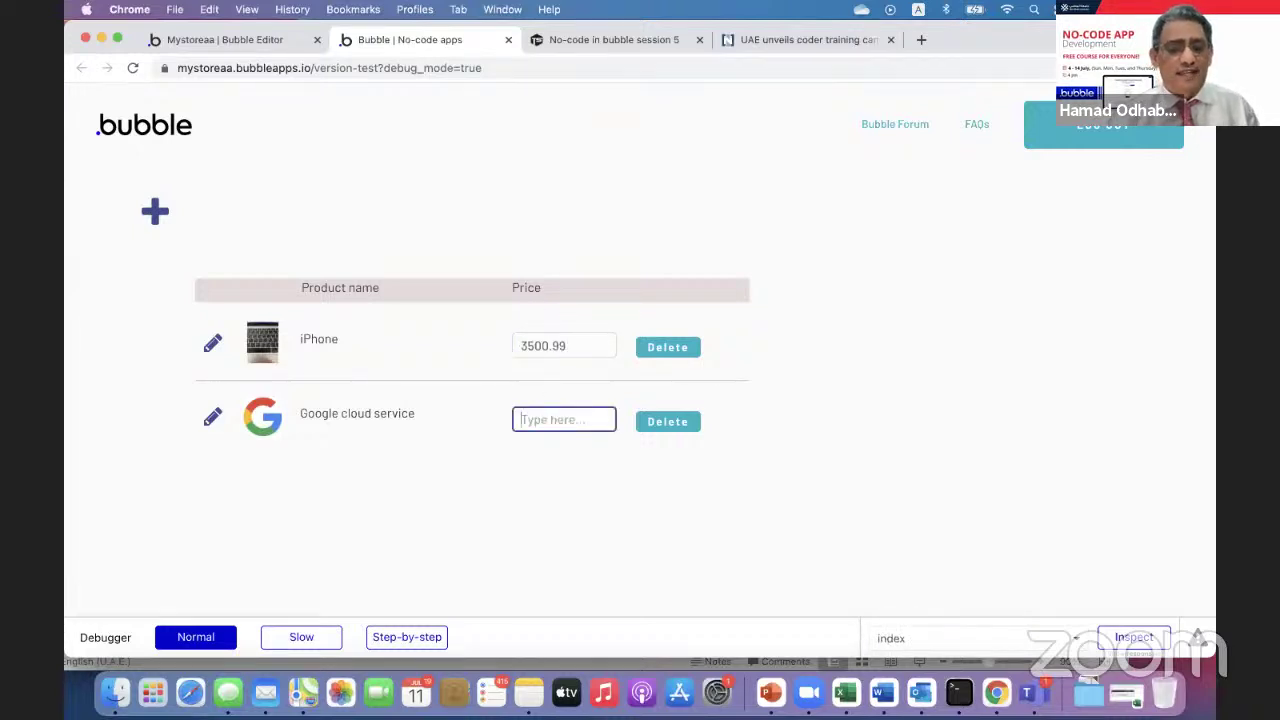
type("80")
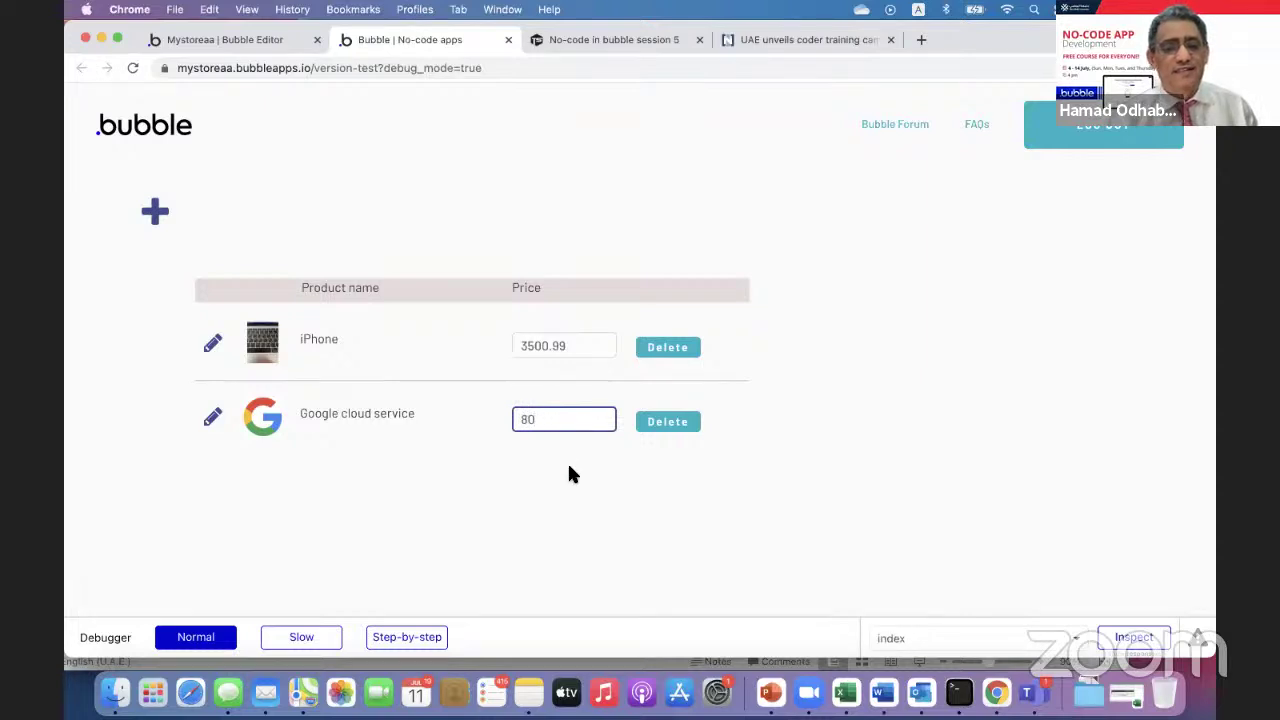
double_click(567, 420)
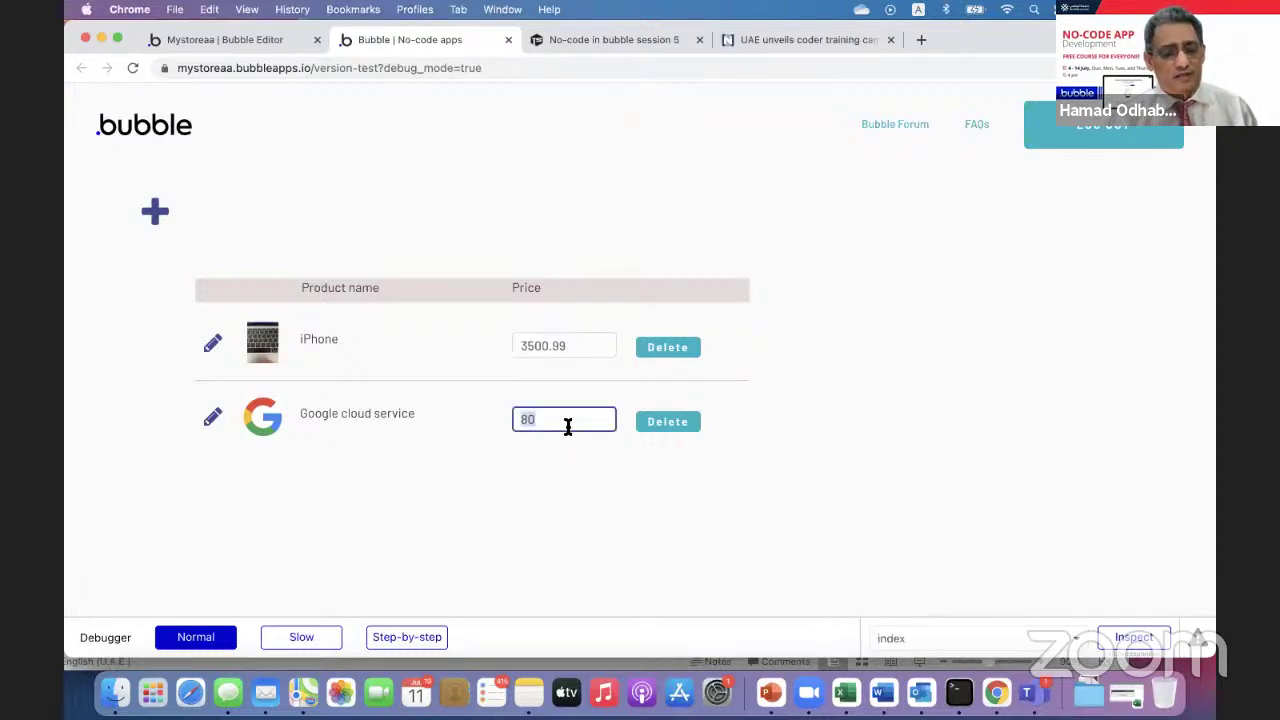
type("1000.6")
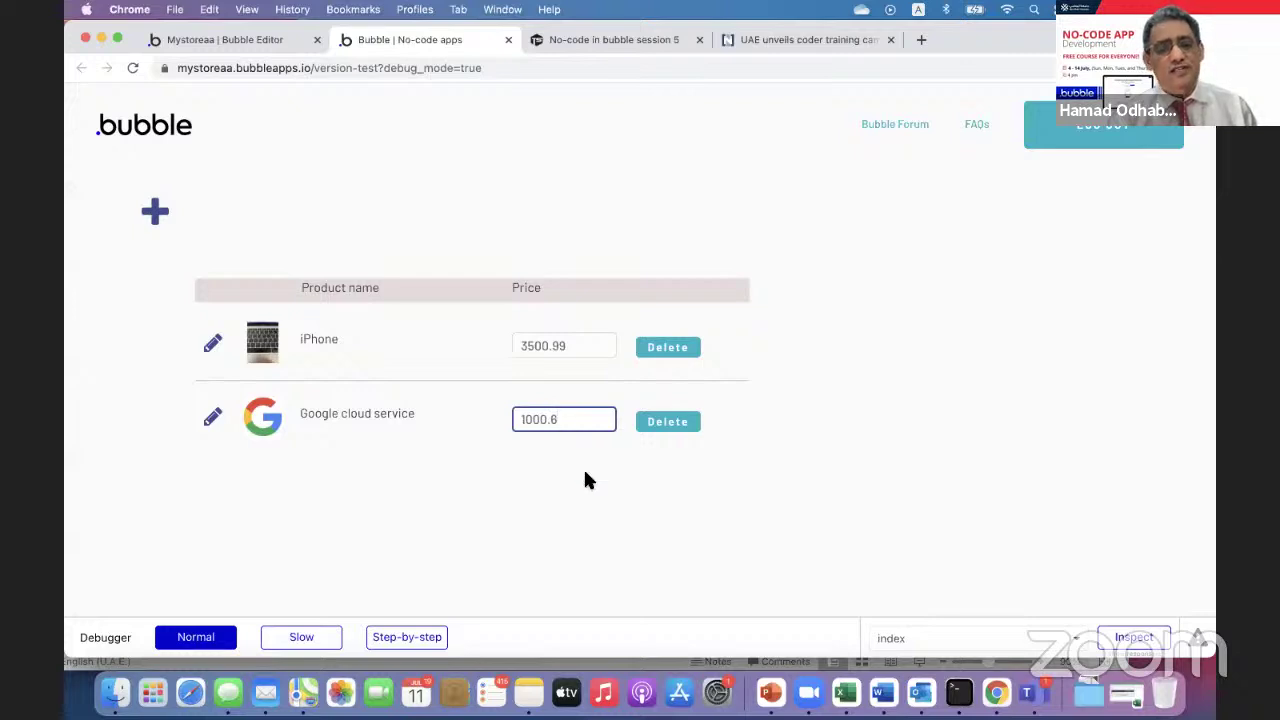
left_click(585, 473)
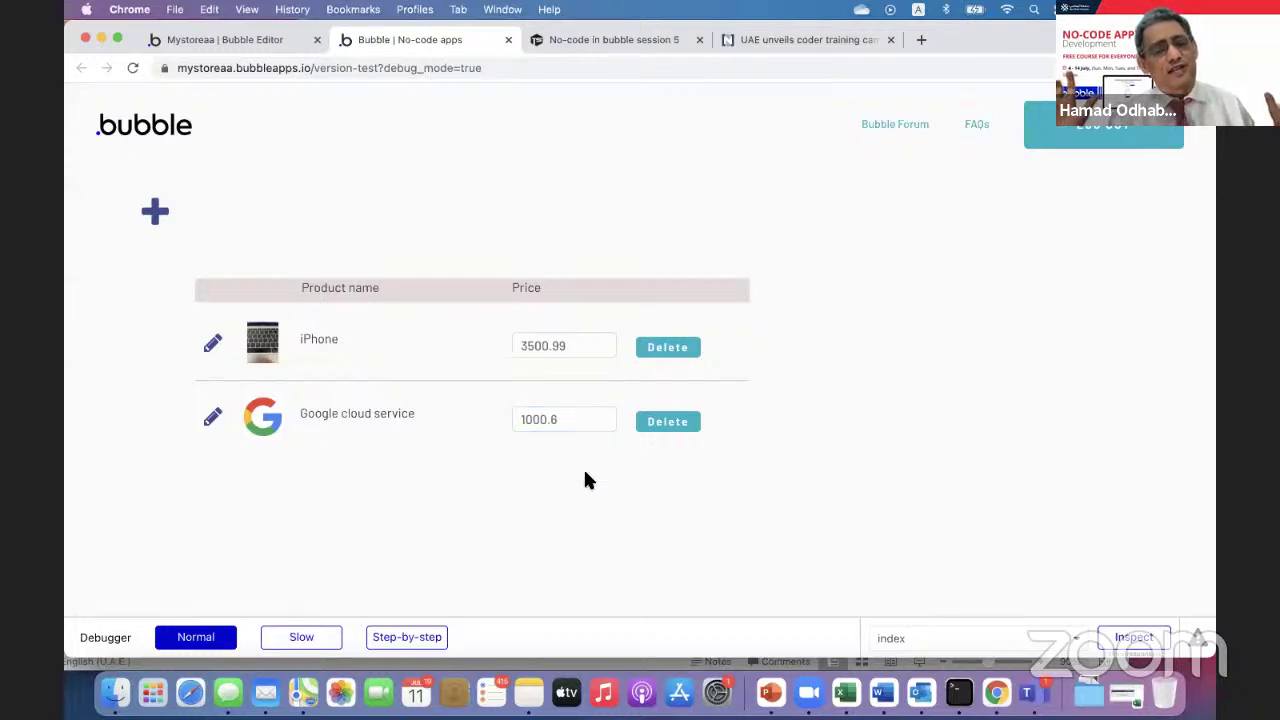
left_click(594, 336)
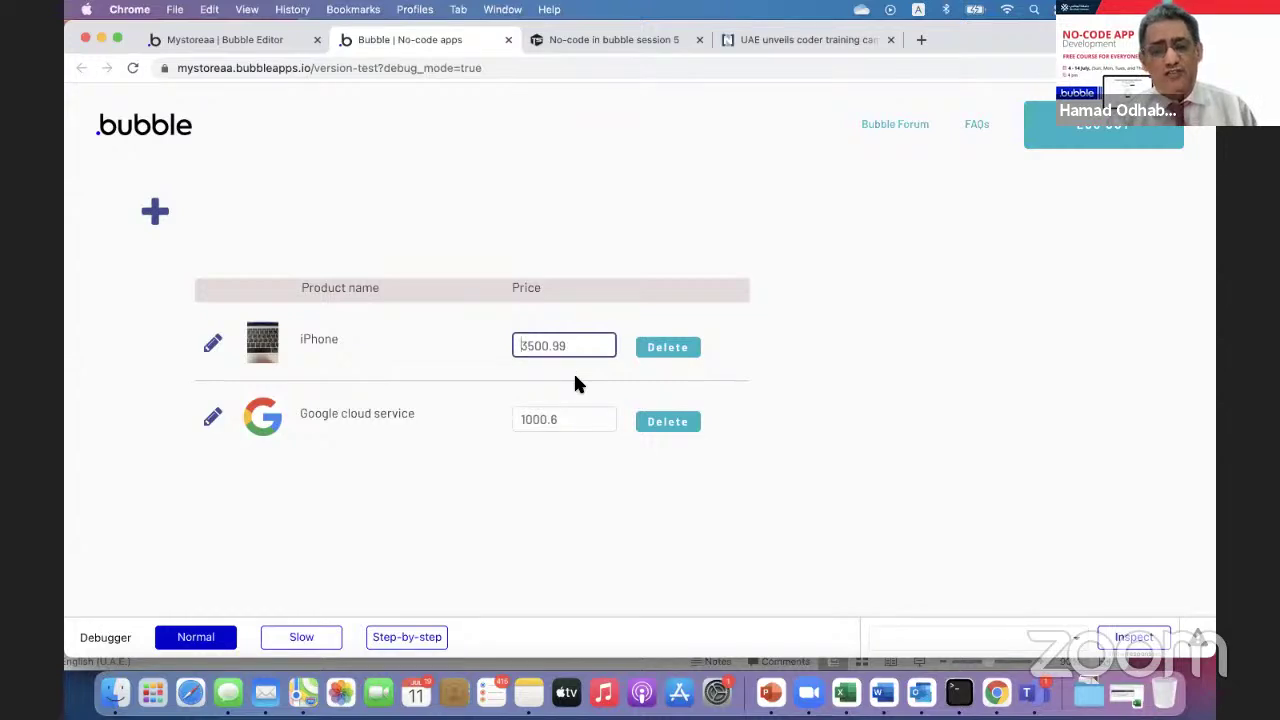
left_click(584, 420)
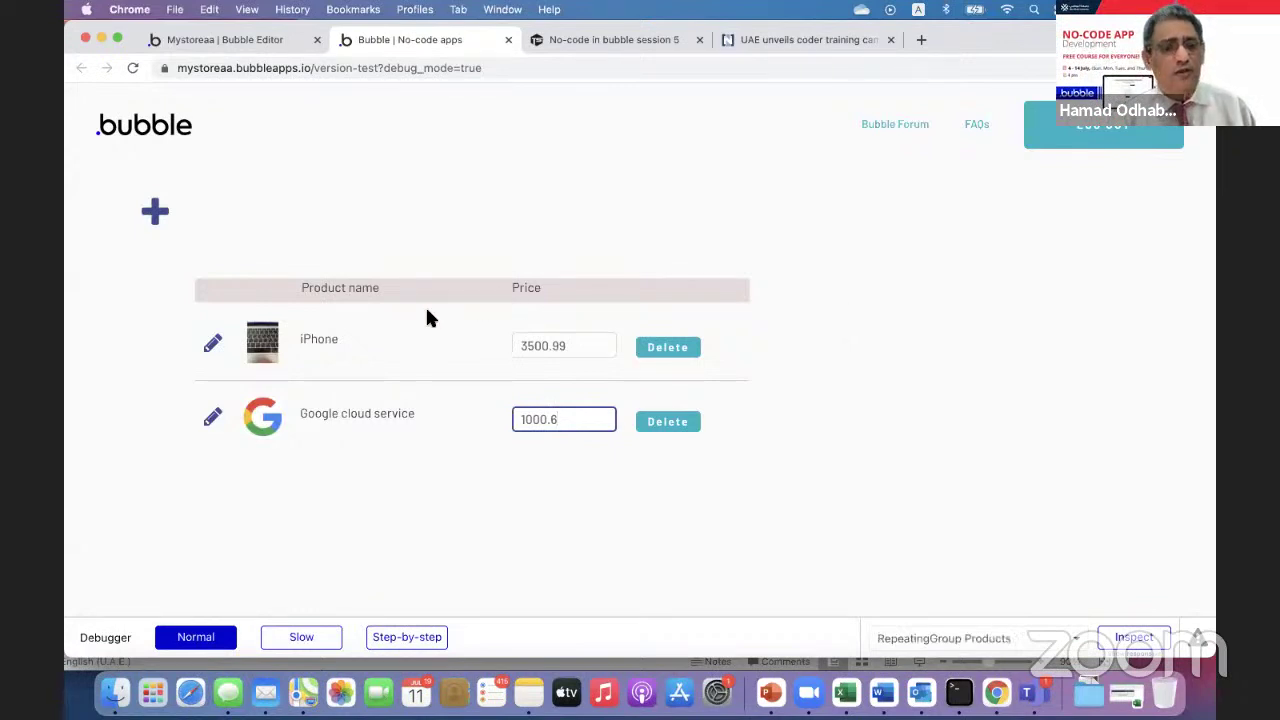
- Open the iPhone product for editing, set its price to 4000 and check the price in the product list
left_click(214, 345)
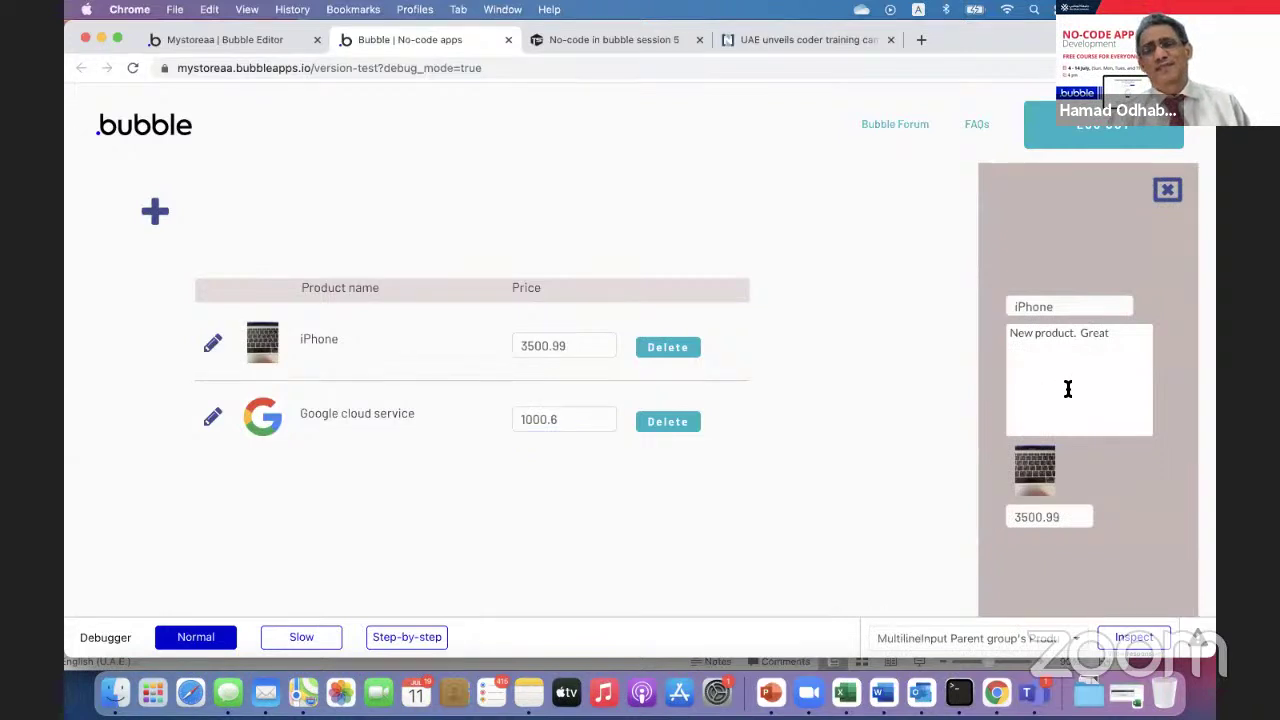
left_click(1068, 389)
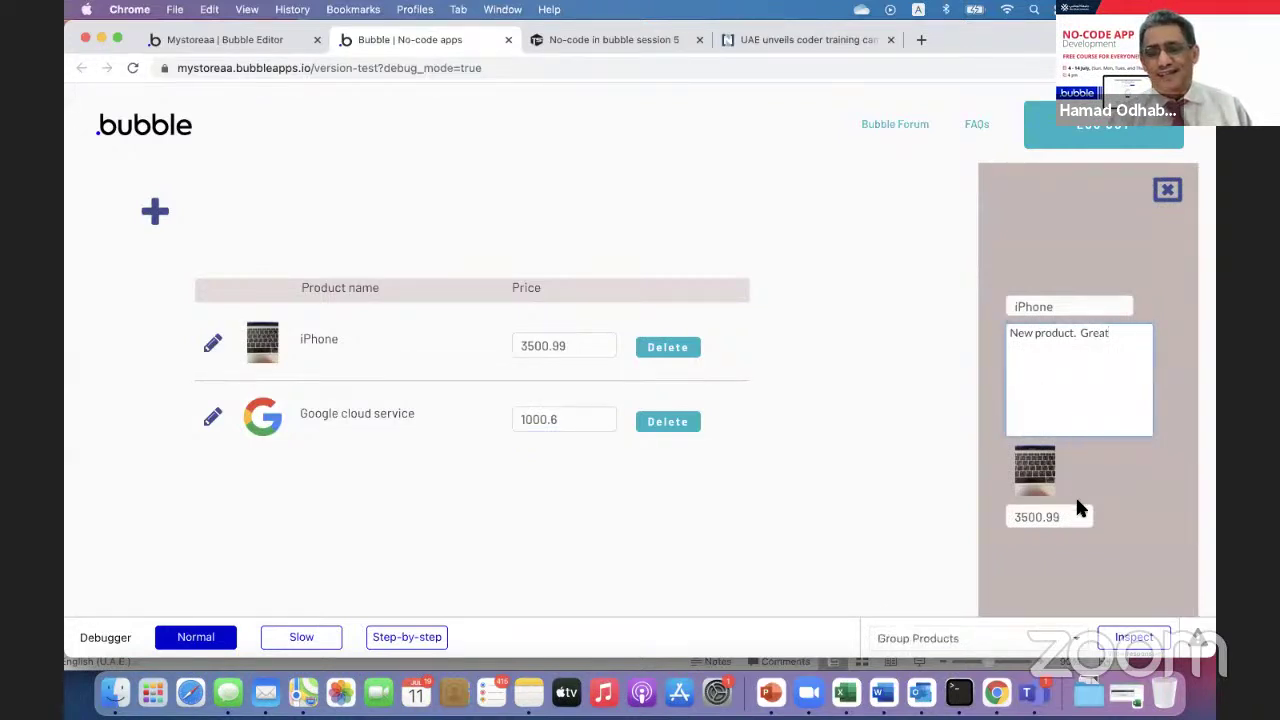
left_click_drag(1076, 516, 955, 510)
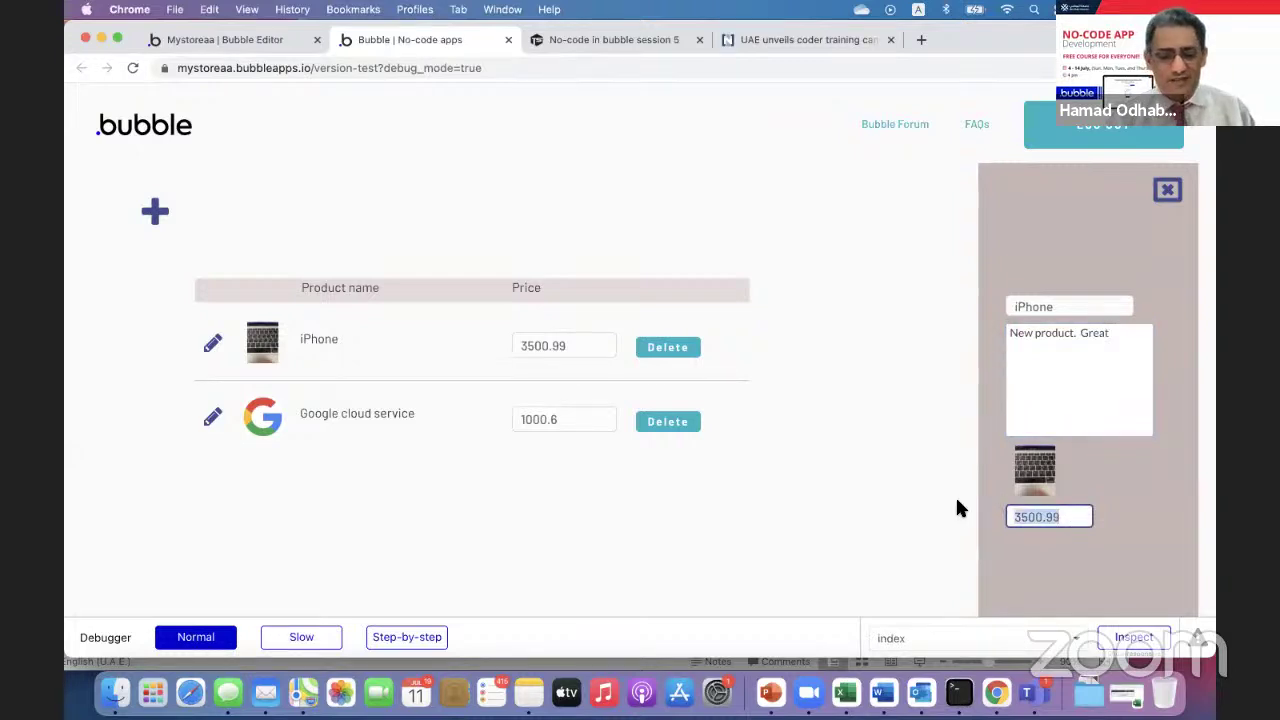
type("4000")
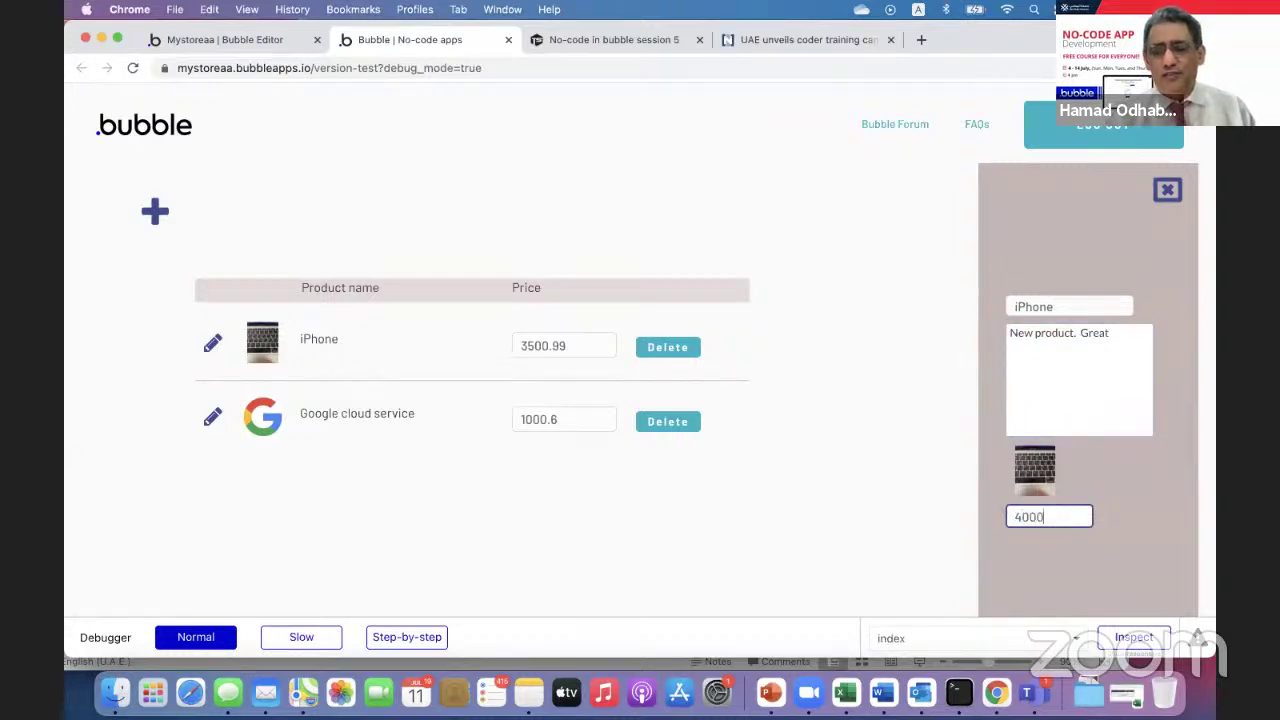
left_click(1059, 549)
left_click(540, 351)
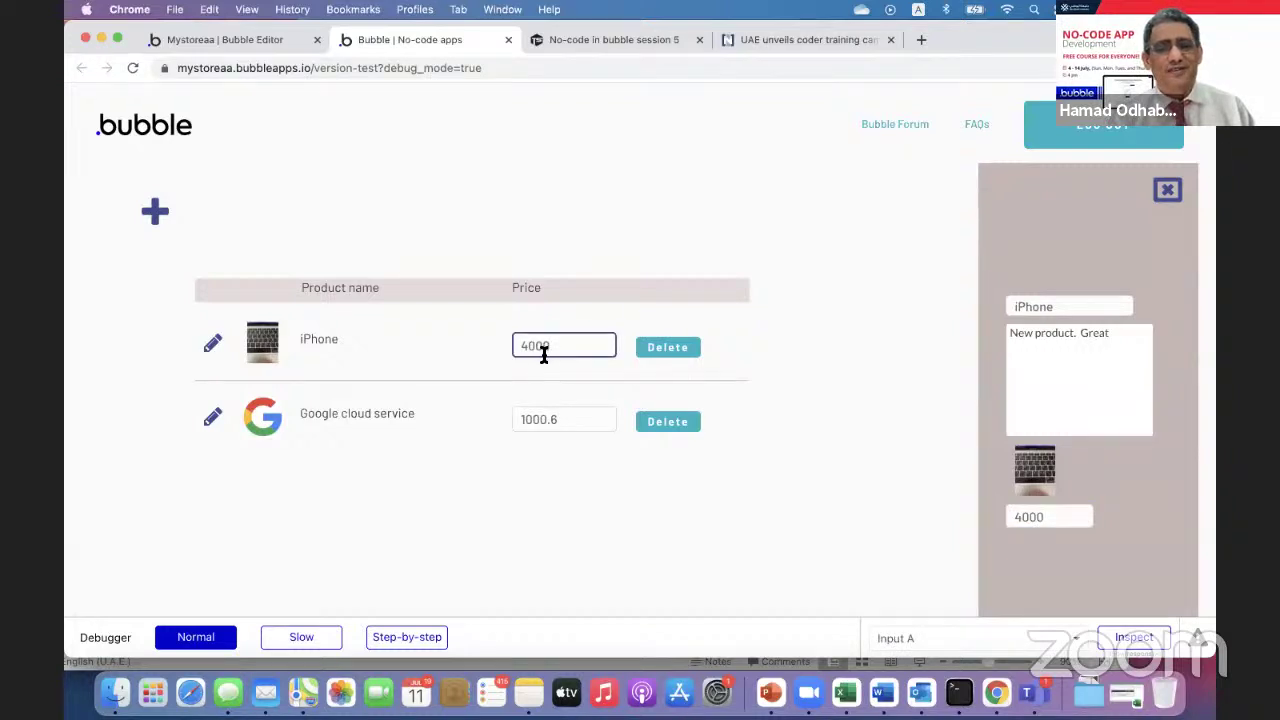
left_click(548, 368)
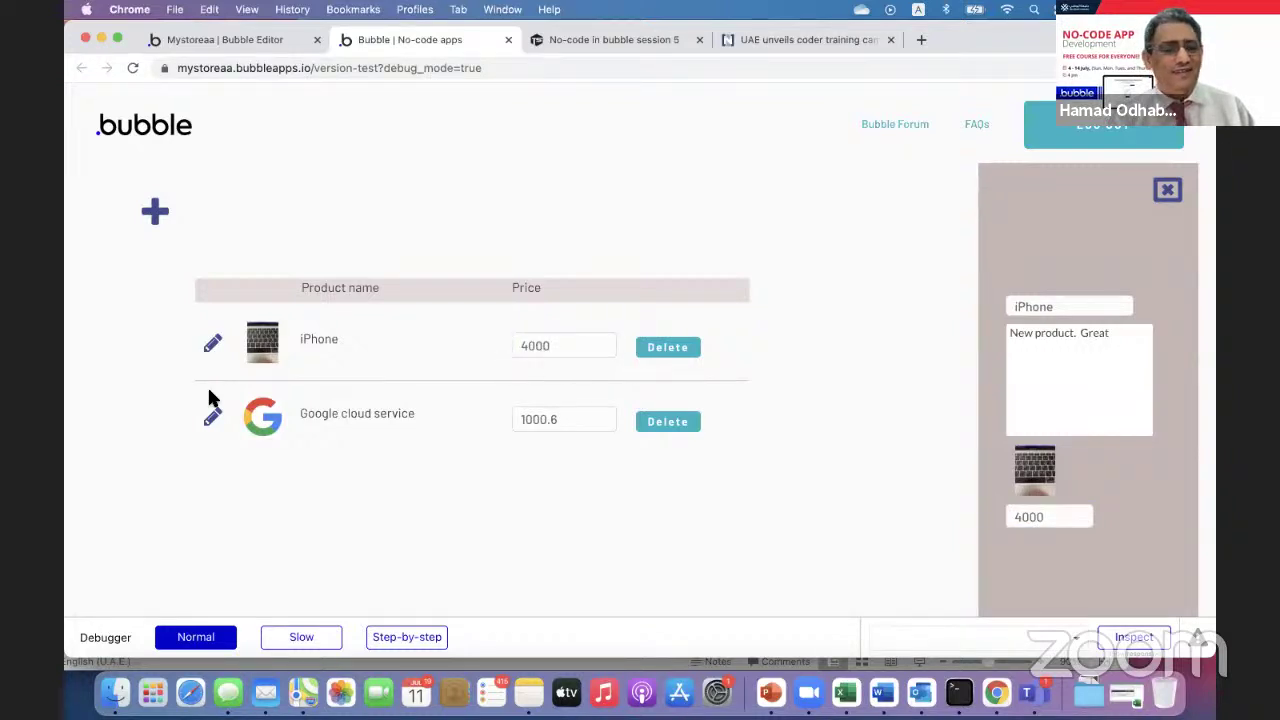
- Open the Google cloud service product for editing, set its price to 500.99 and close the editing form
left_click(214, 421)
left_click(1046, 517)
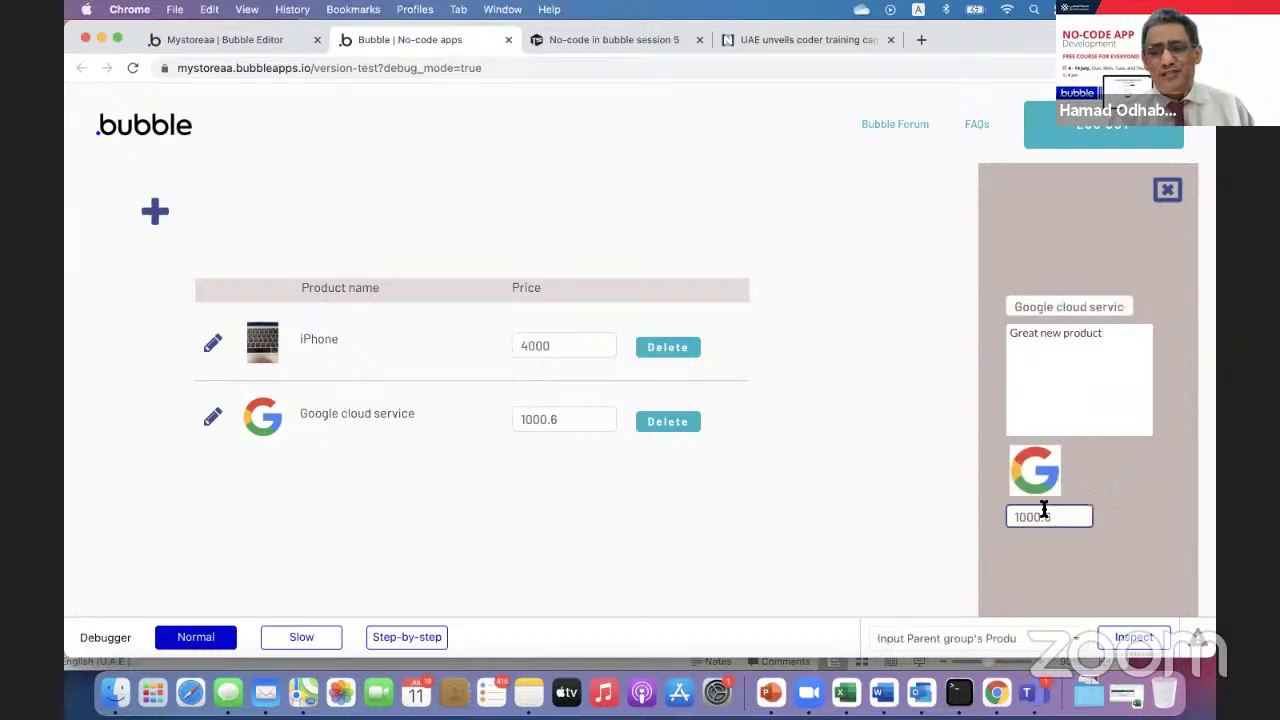
double_click(1069, 517)
type("50")
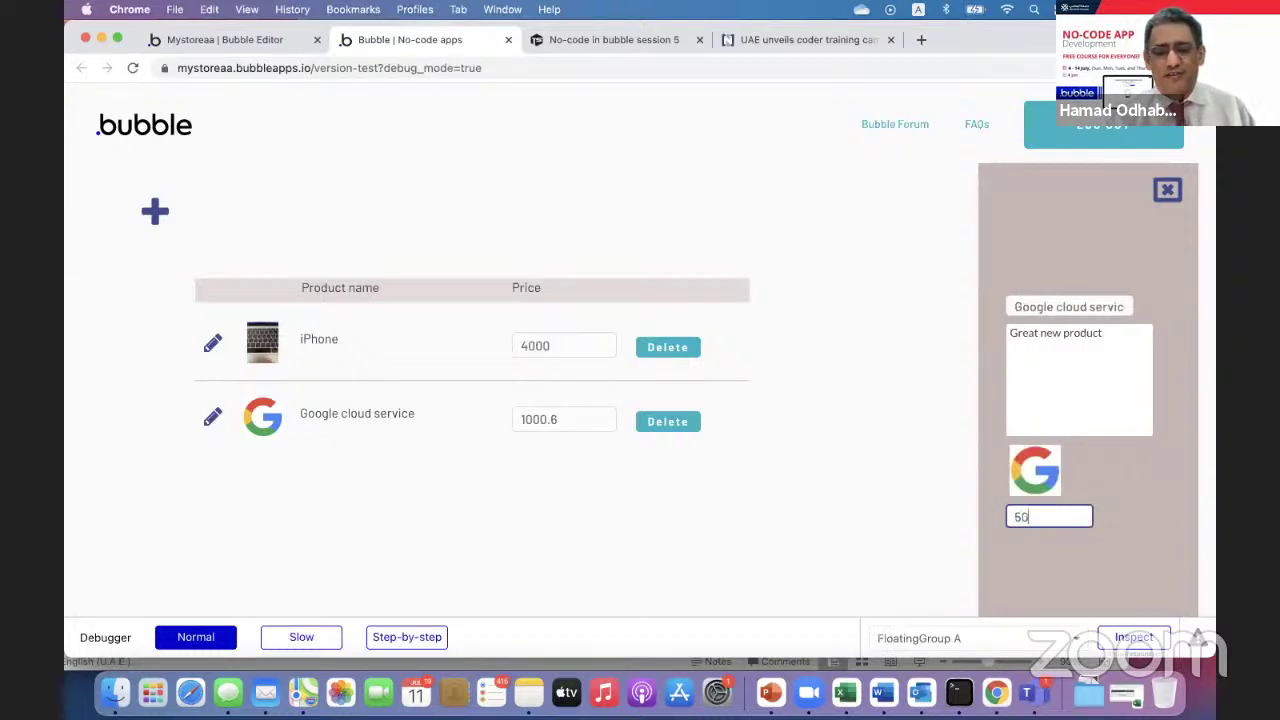
type("0.99")
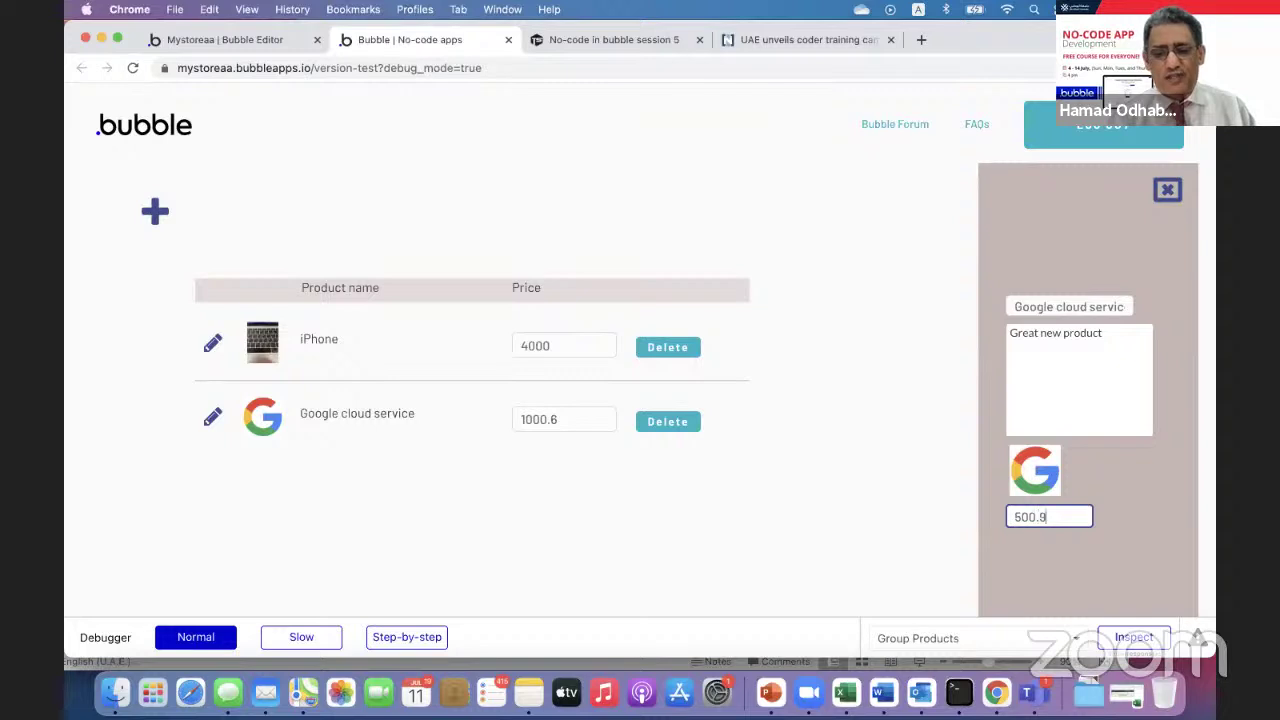
left_click(1043, 589)
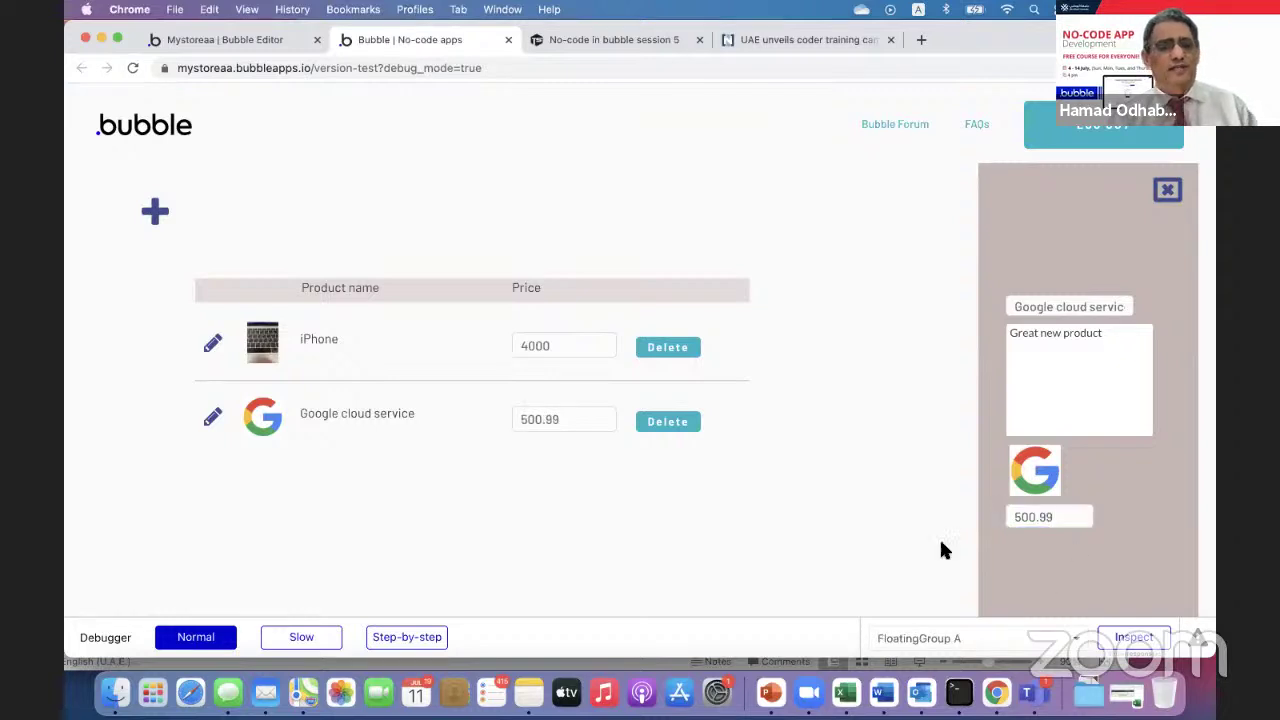
left_click(1164, 190)
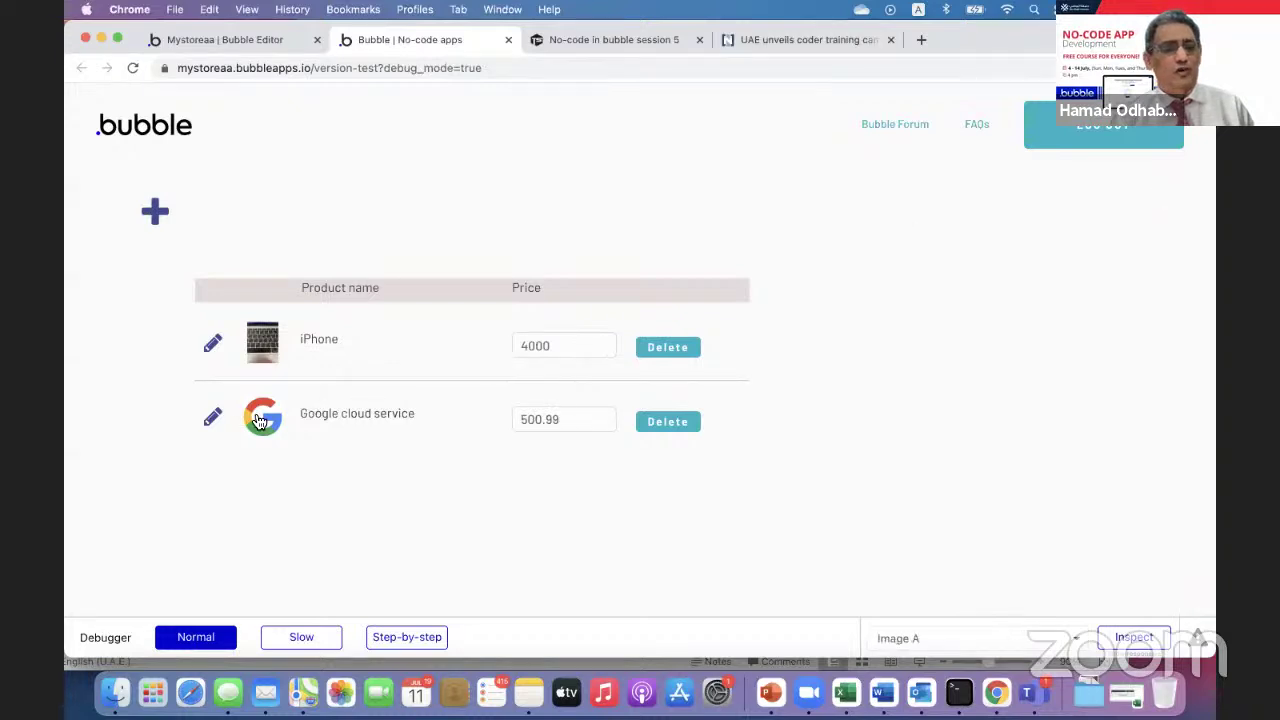
- Show and close the editing form for the Google cloud service product twice, and once for the iPhone
left_click(212, 420)
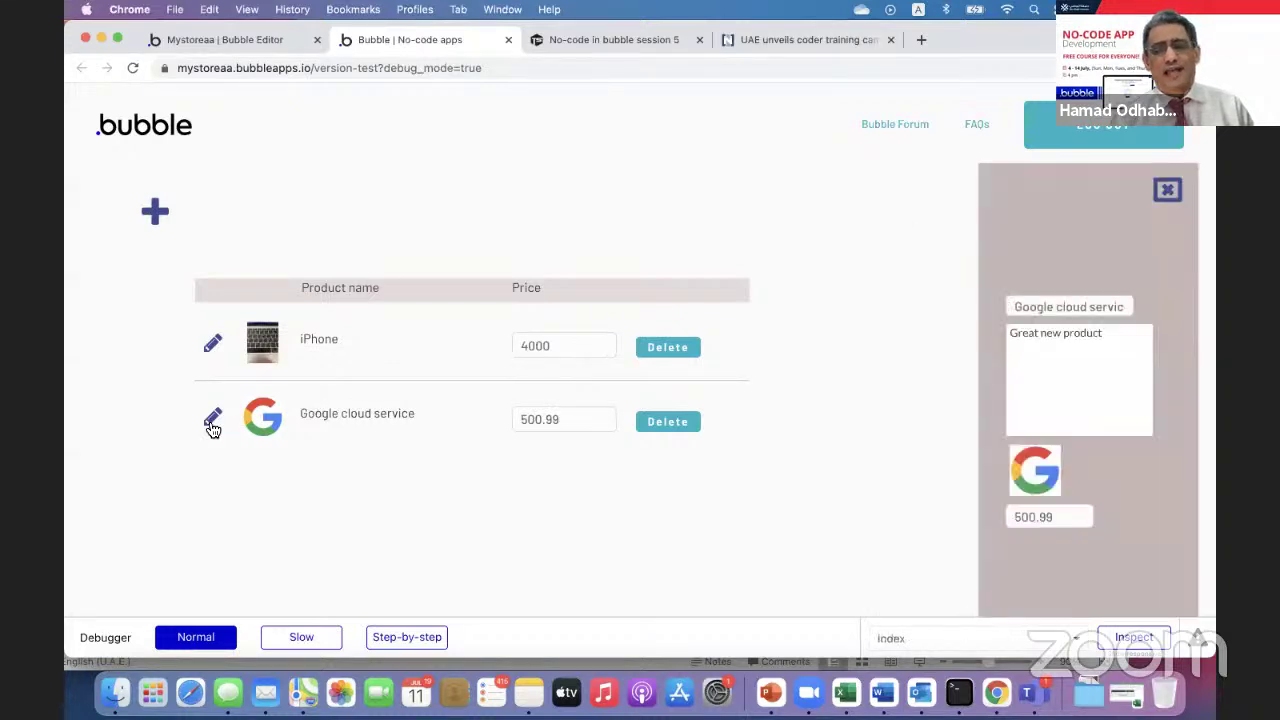
left_click(1167, 190)
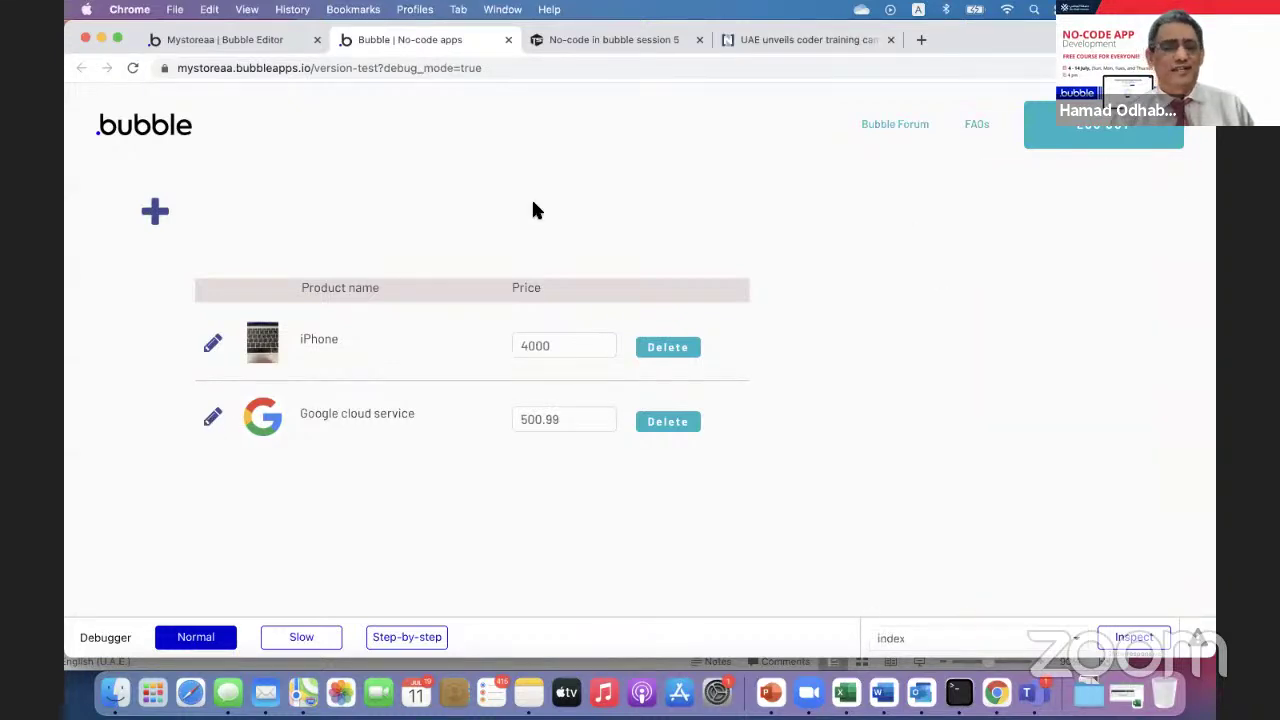
left_click(213, 415)
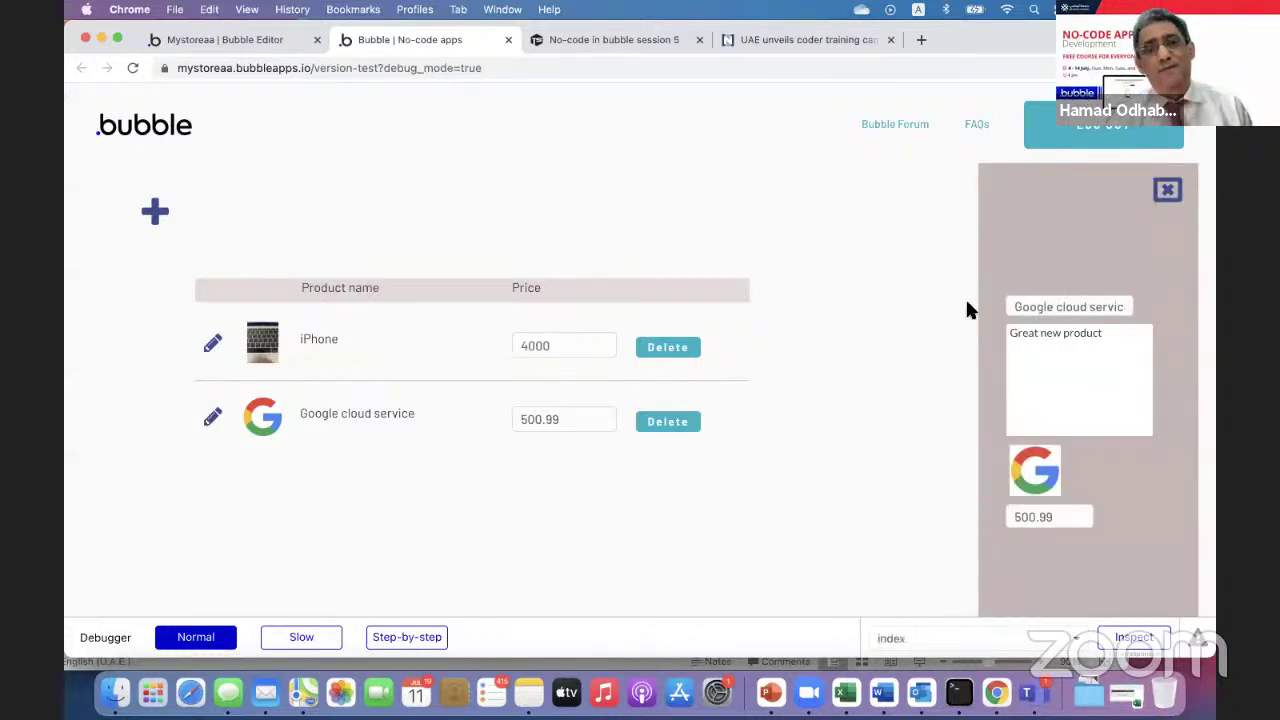
left_click(1167, 190)
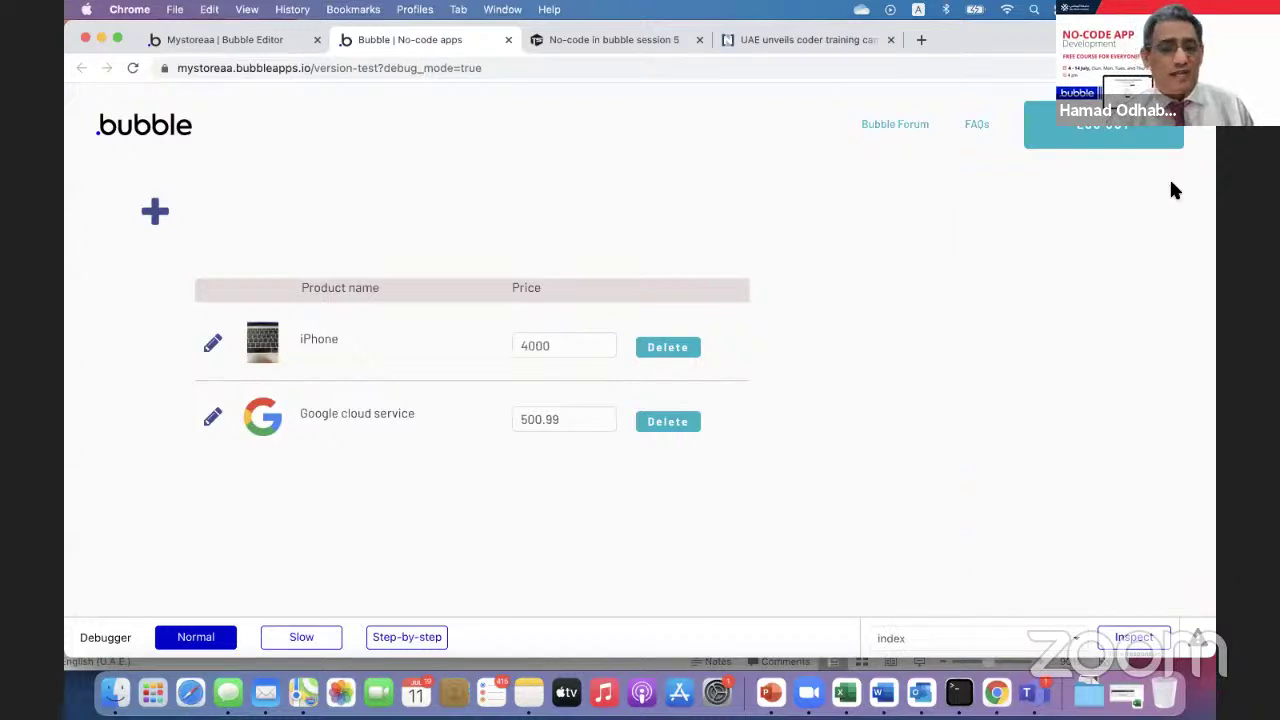
left_click(213, 346)
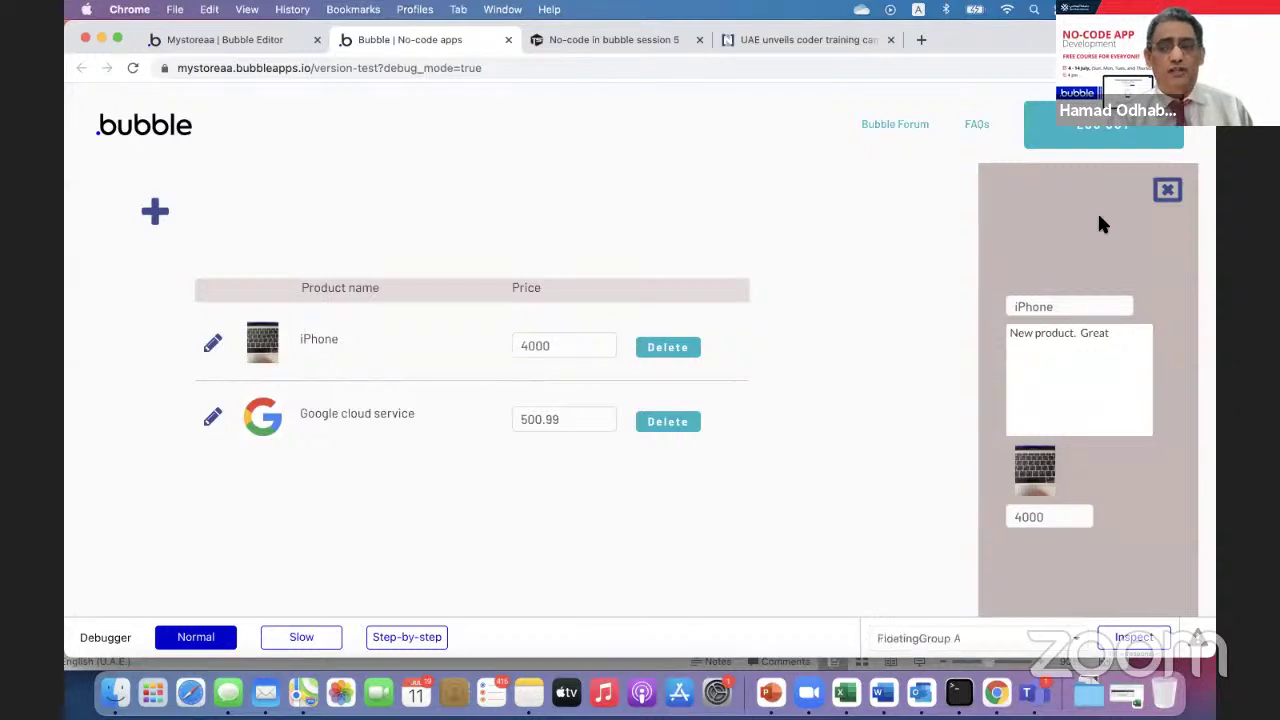
left_click(1167, 190)
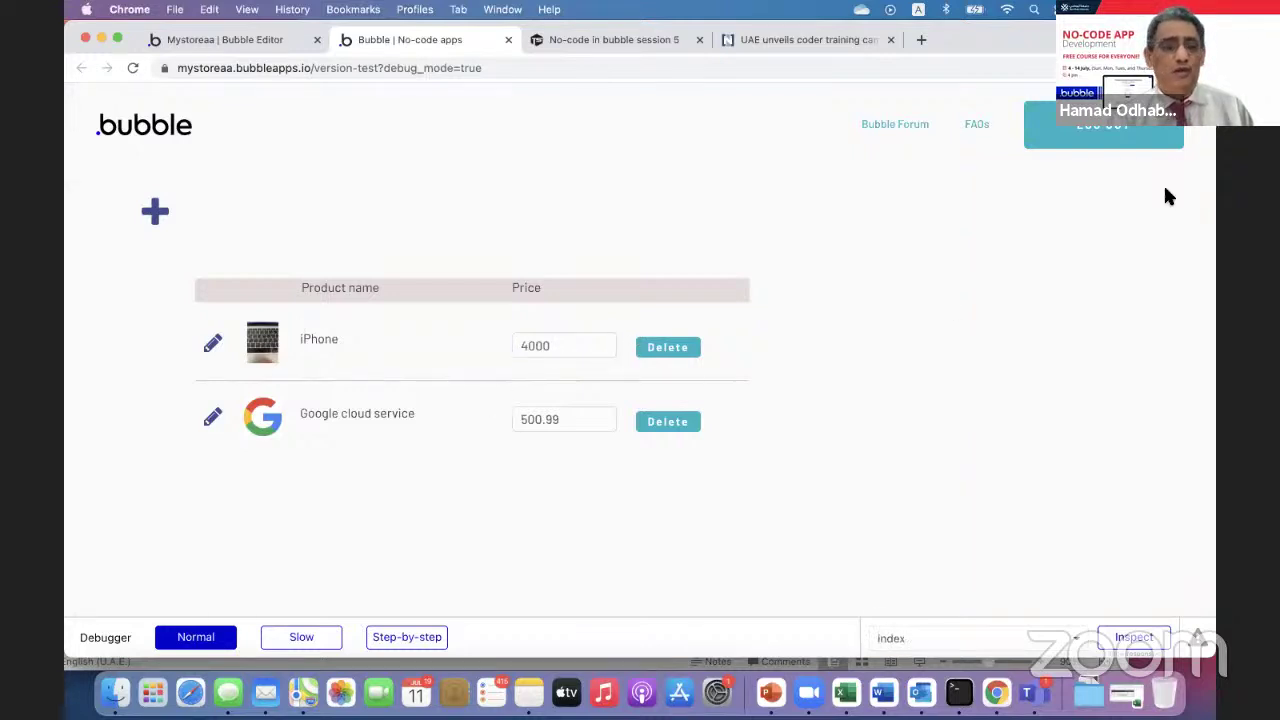
- Add a new product named Car and enter "skc mas c msa" as its description
left_click(155, 214)
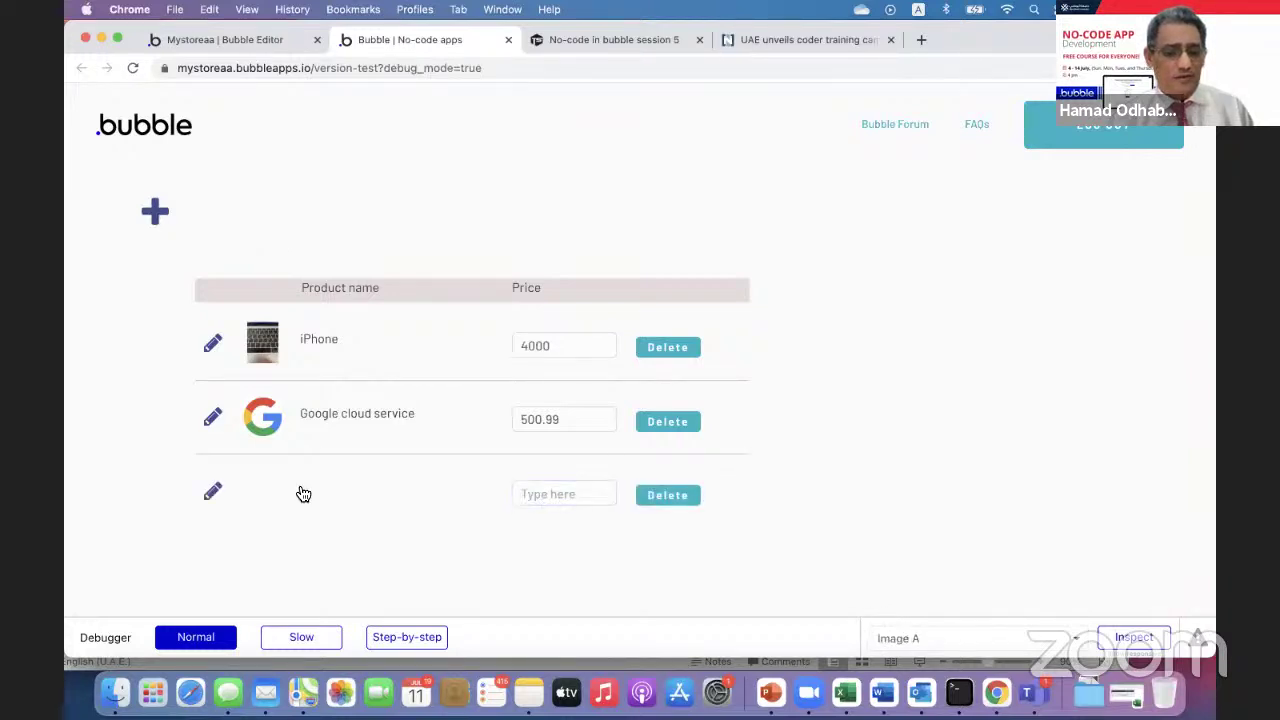
left_click(216, 497)
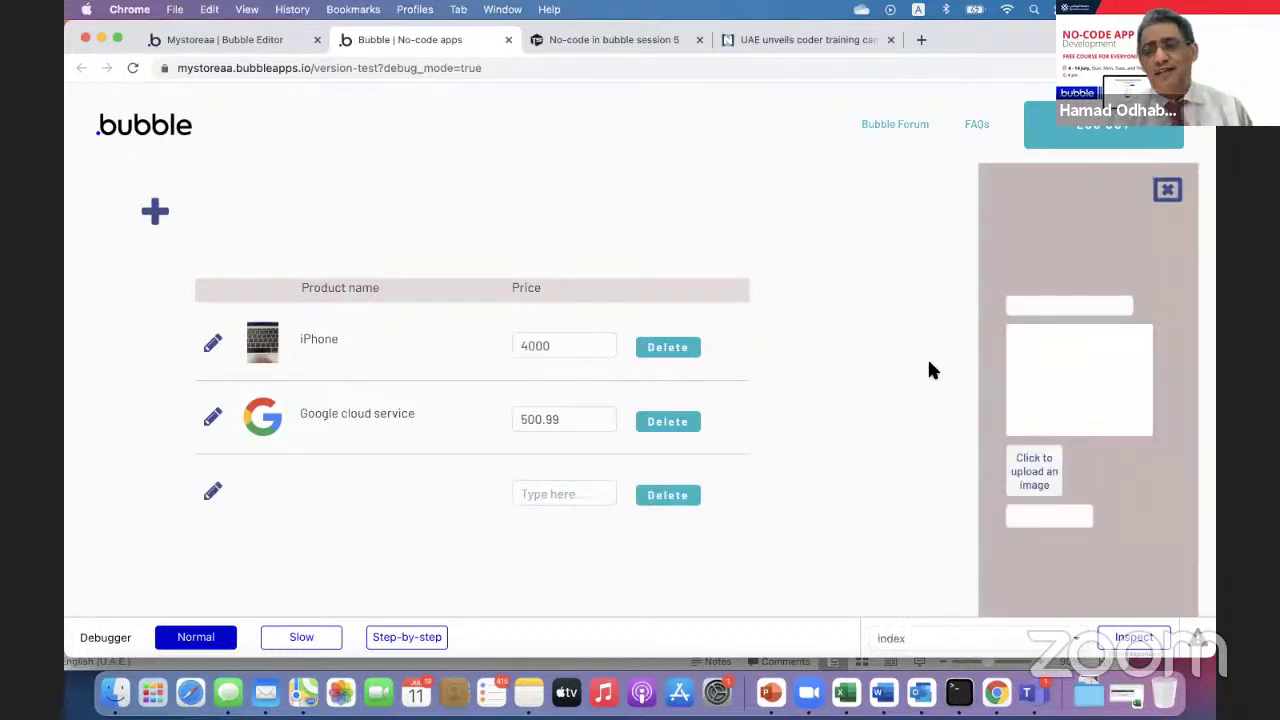
left_click(1068, 307)
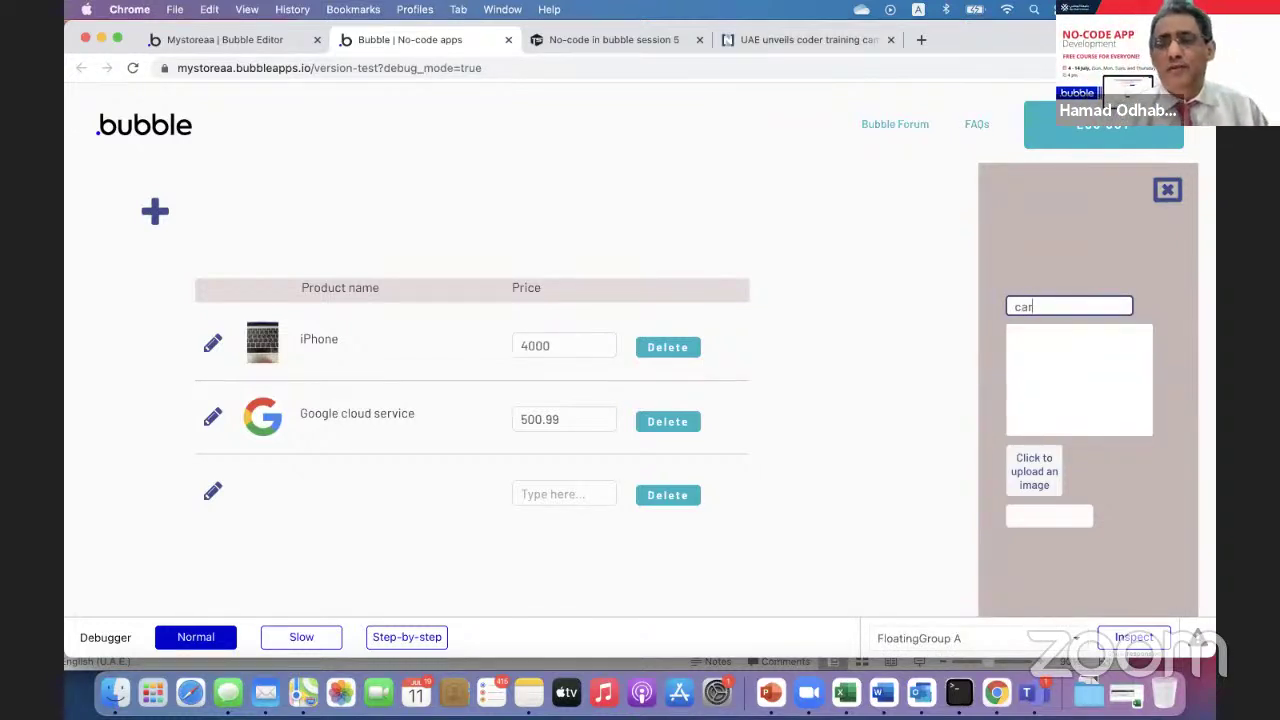
type("Car")
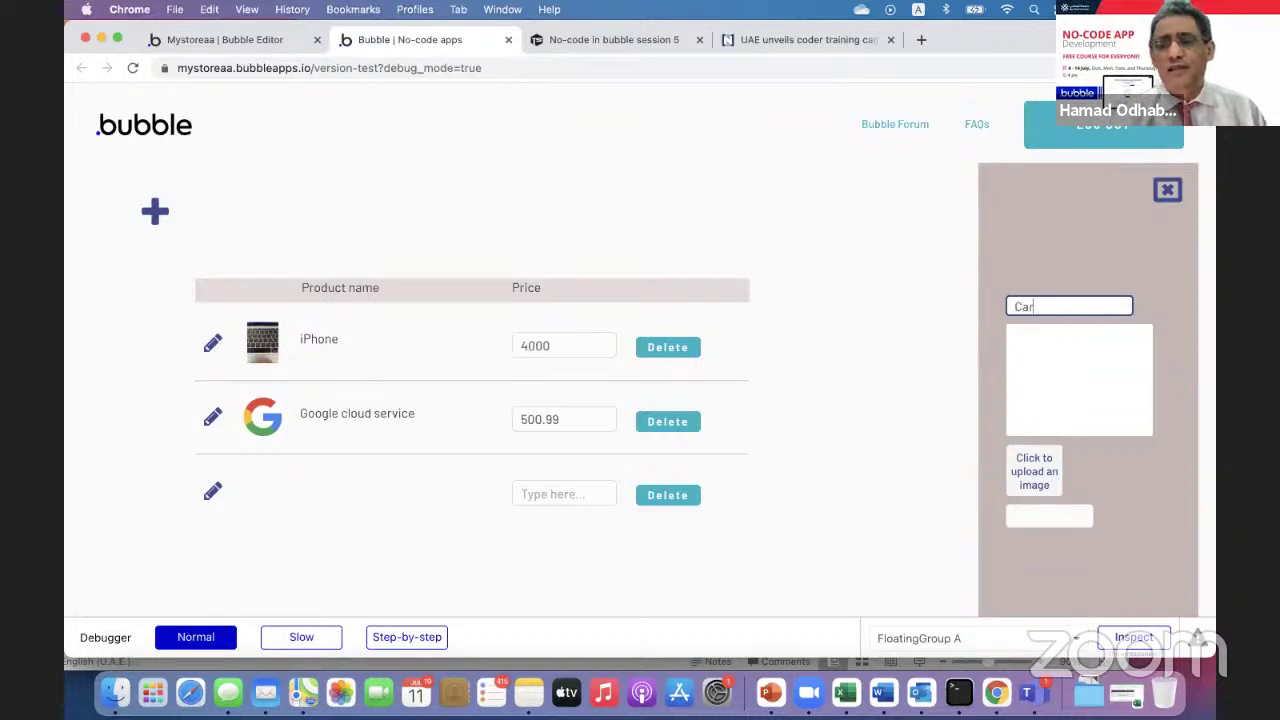
left_click(1088, 351)
type("skc mas c msa")
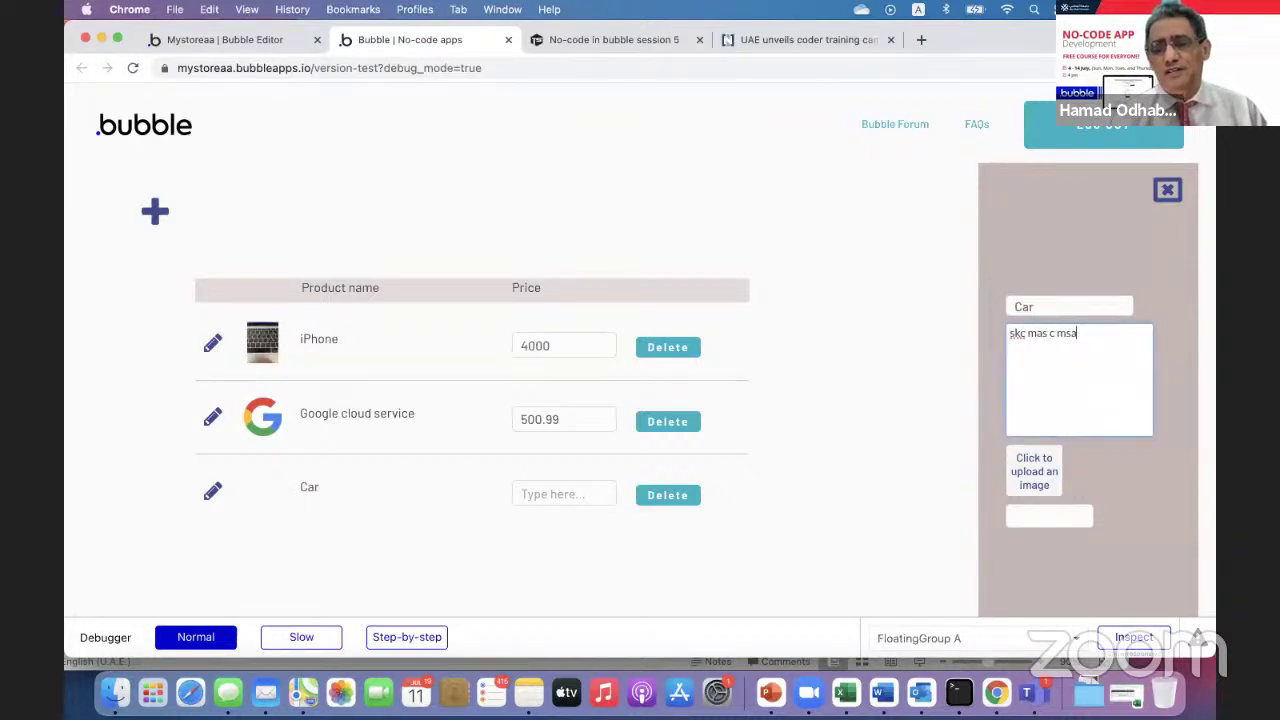
- Upload practice?.jpeg from the Desktop as the Car product's image
left_click(1037, 474)
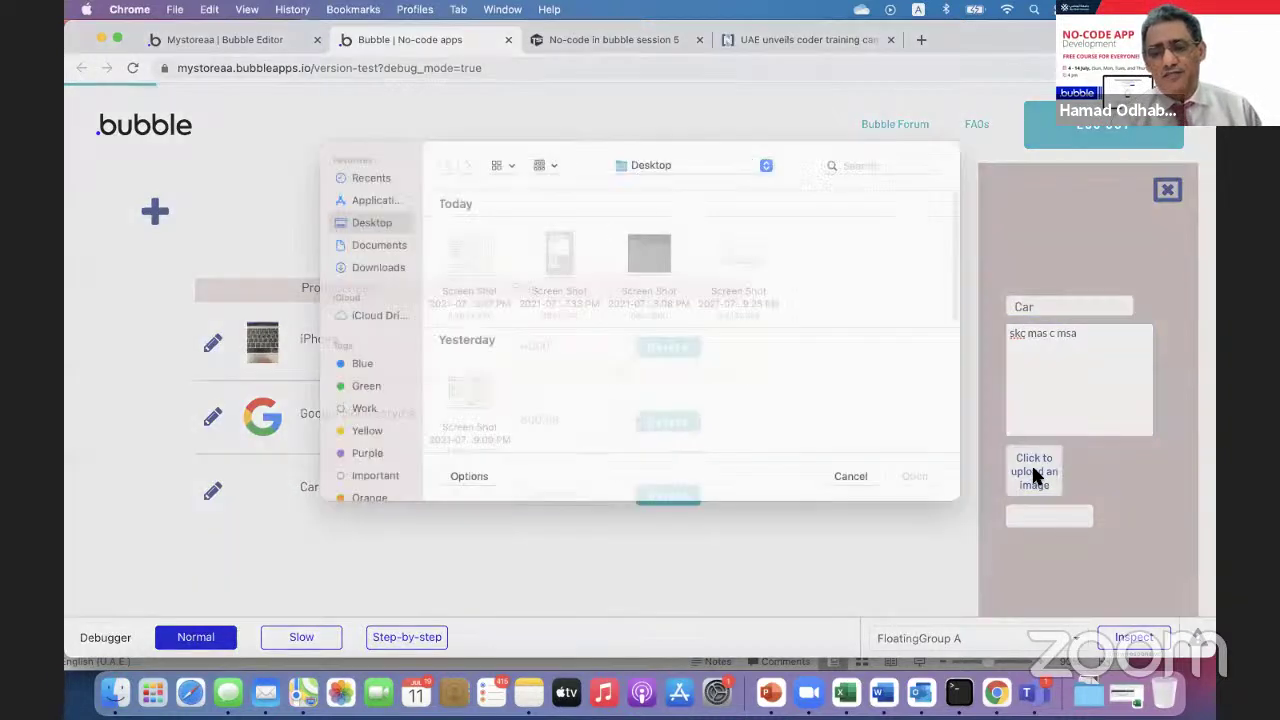
scroll(535, 378, "down", 10)
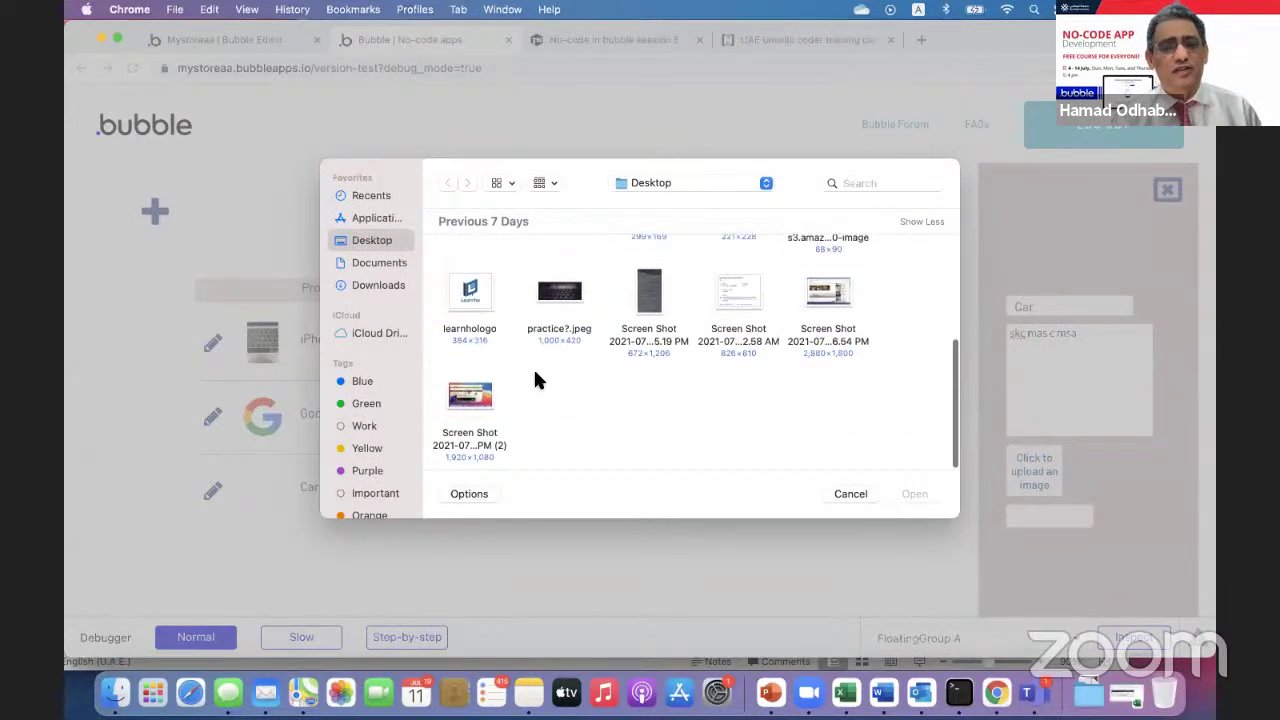
left_click(558, 308)
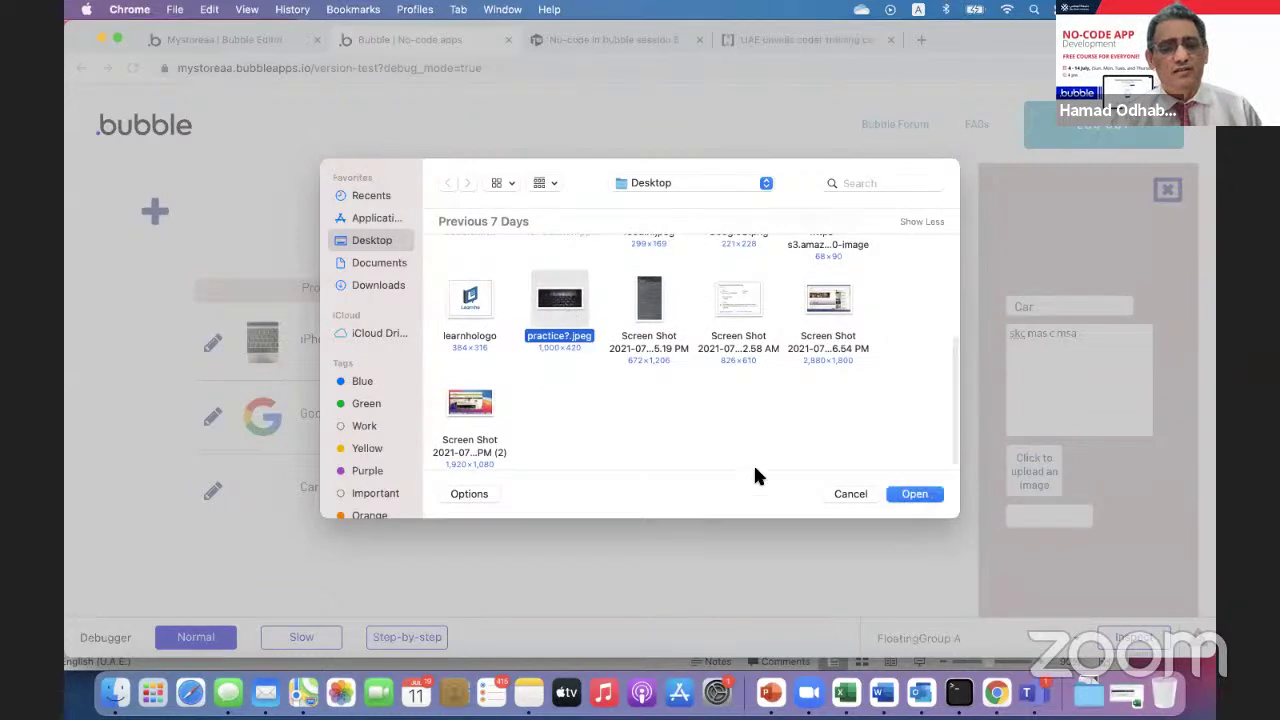
left_click(910, 494)
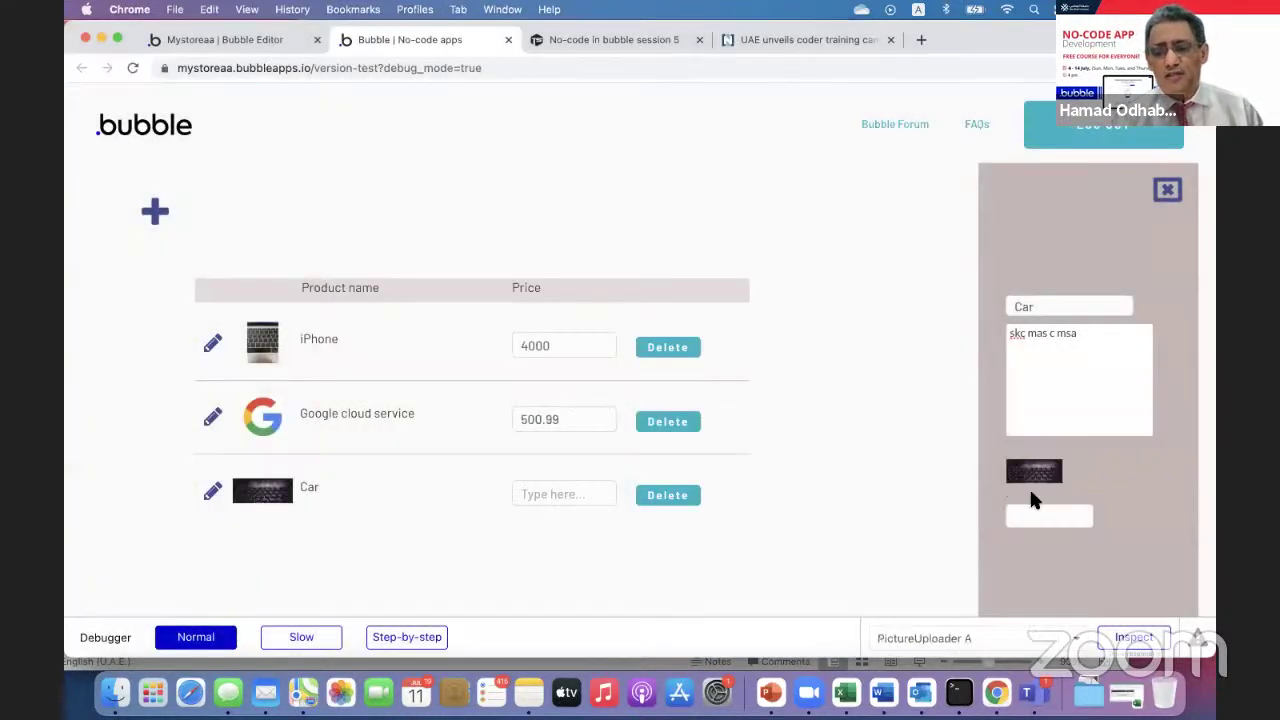
- Set the Car product's price to 240000 and close its editing form
left_click(1032, 515)
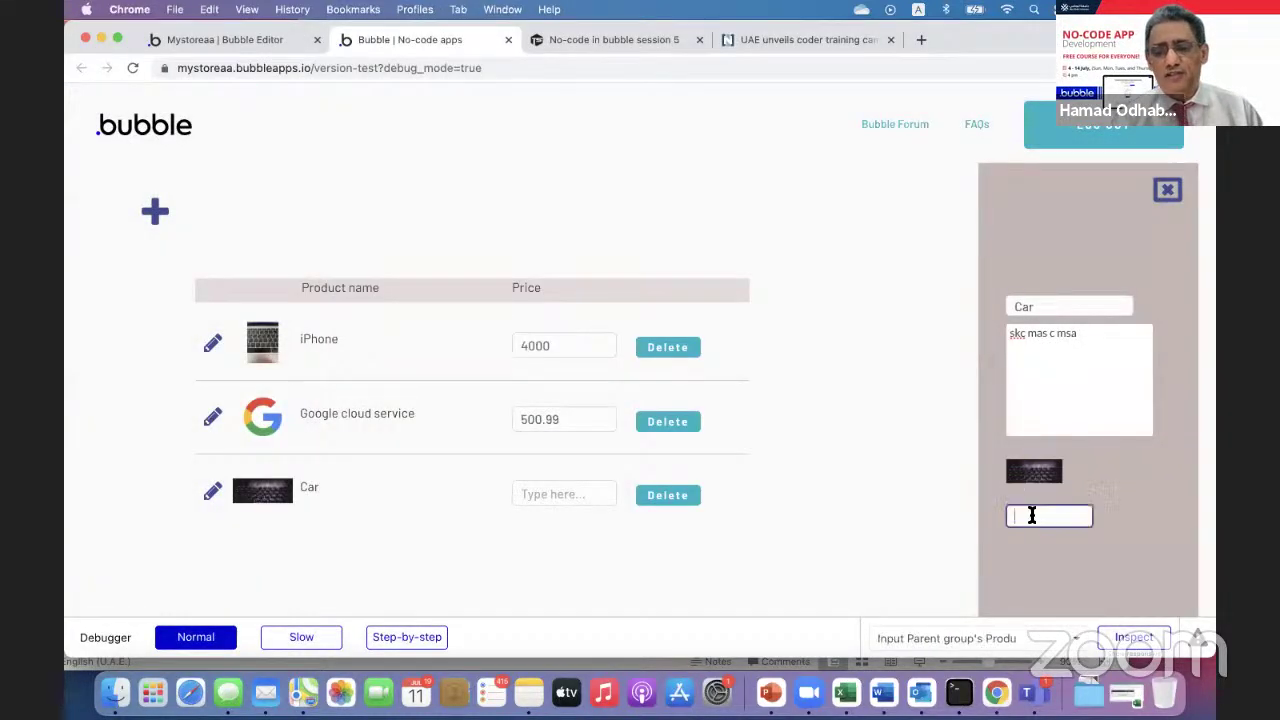
type("7")
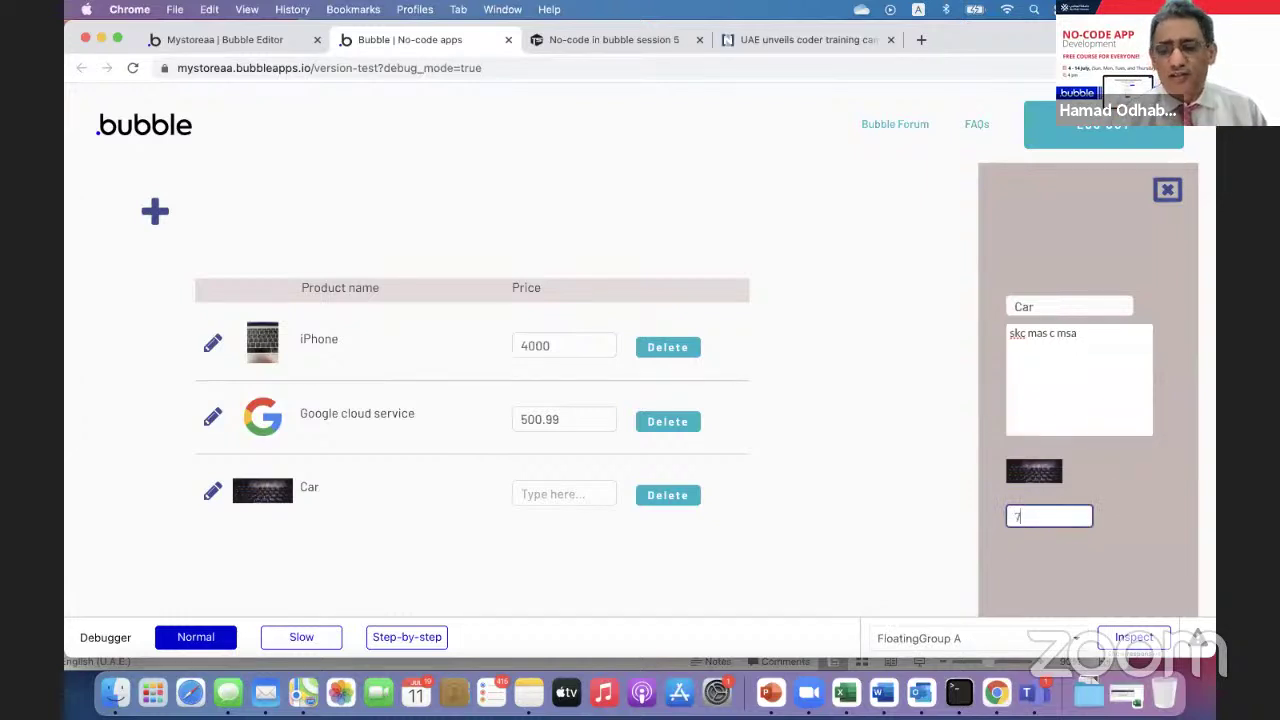
type("6767")
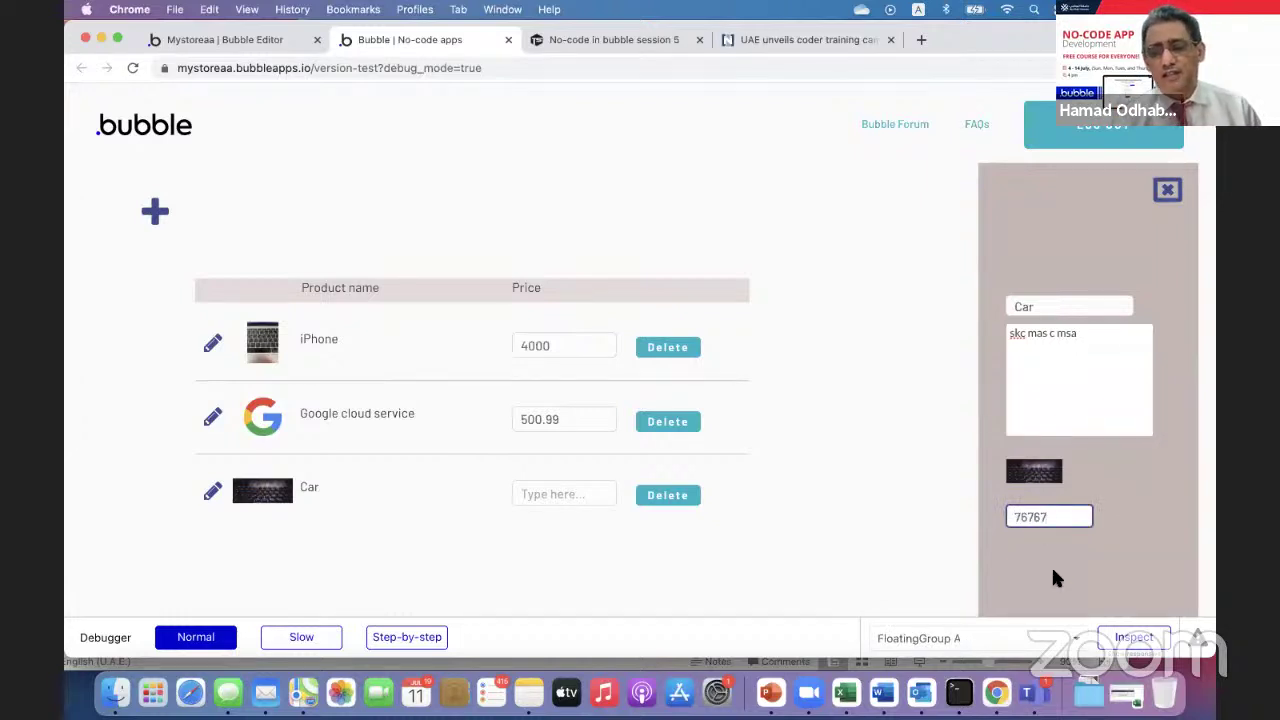
key("BackSpace")
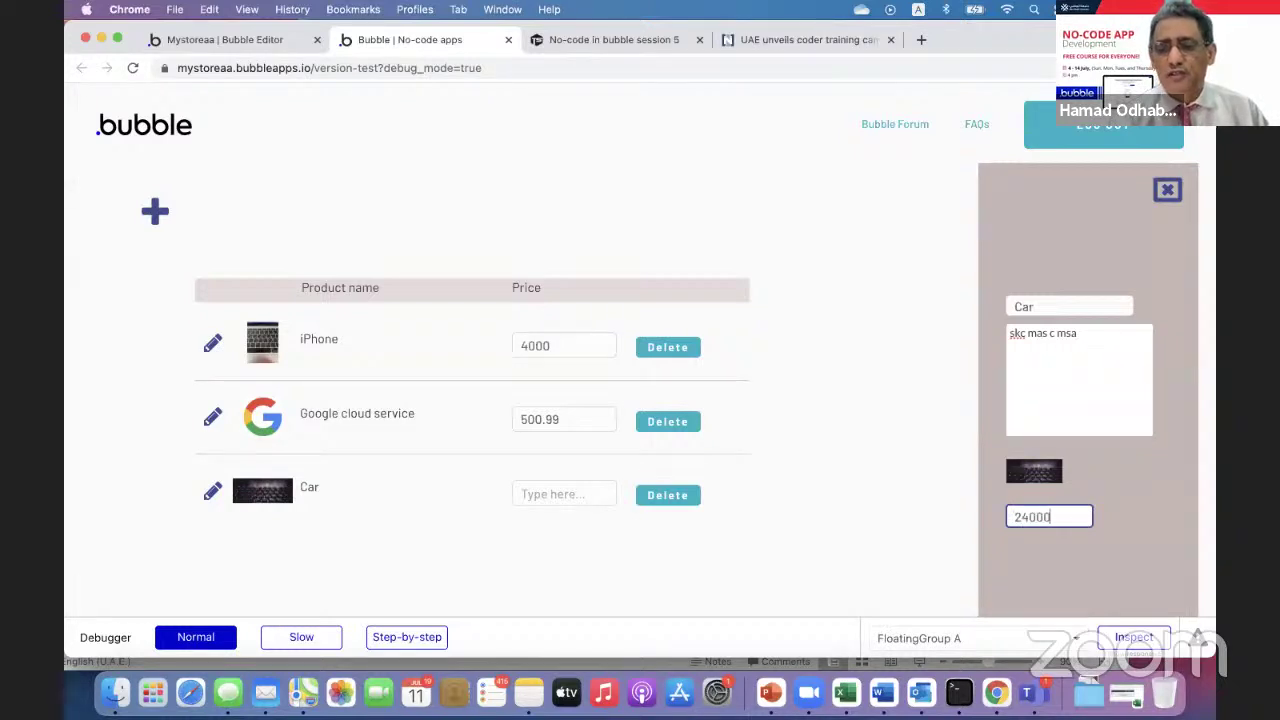
left_click(1033, 571)
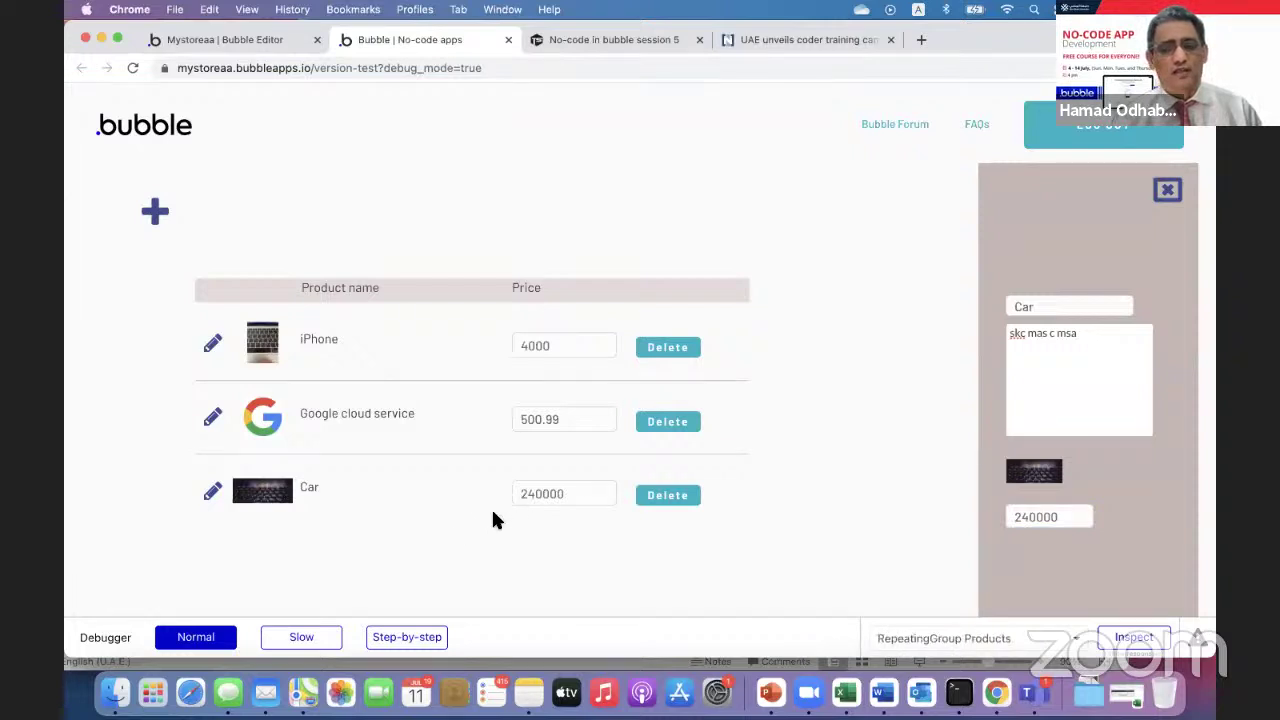
left_click(1168, 191)
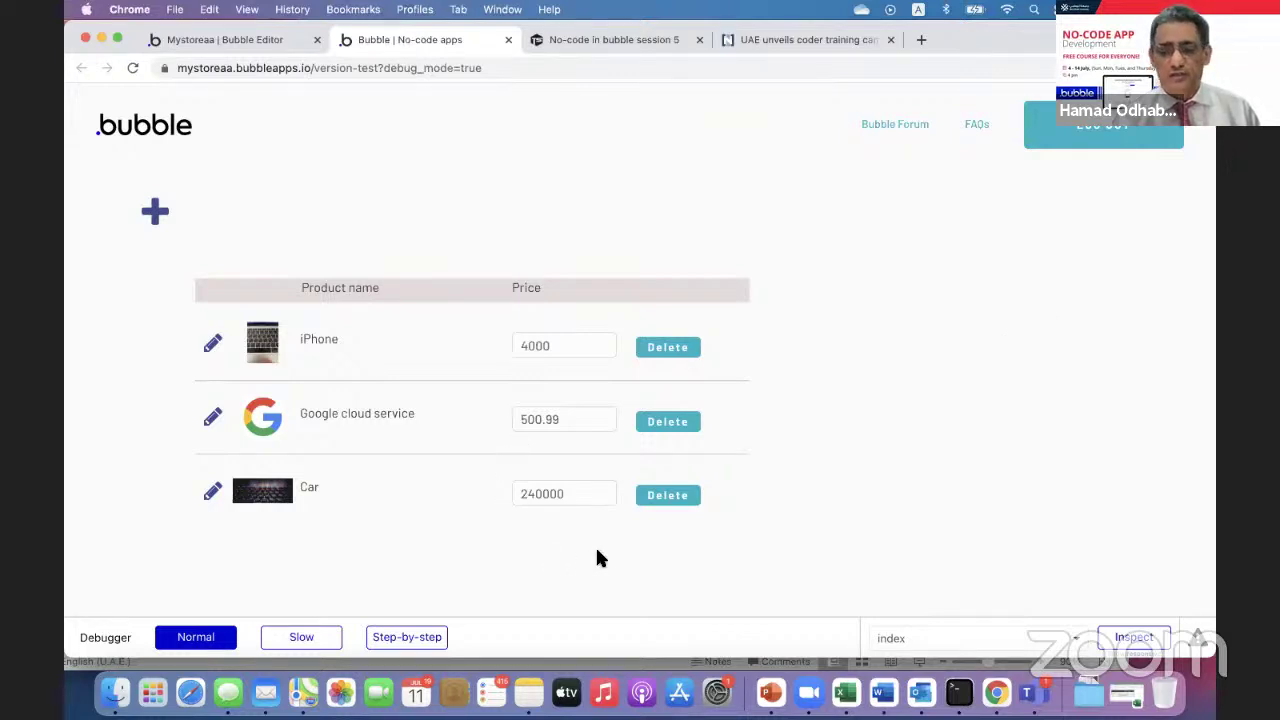
- In the session 5 presentation's Q&A, mark the first comment as answered and view the answer form for the repeating group question
left_click(625, 45)
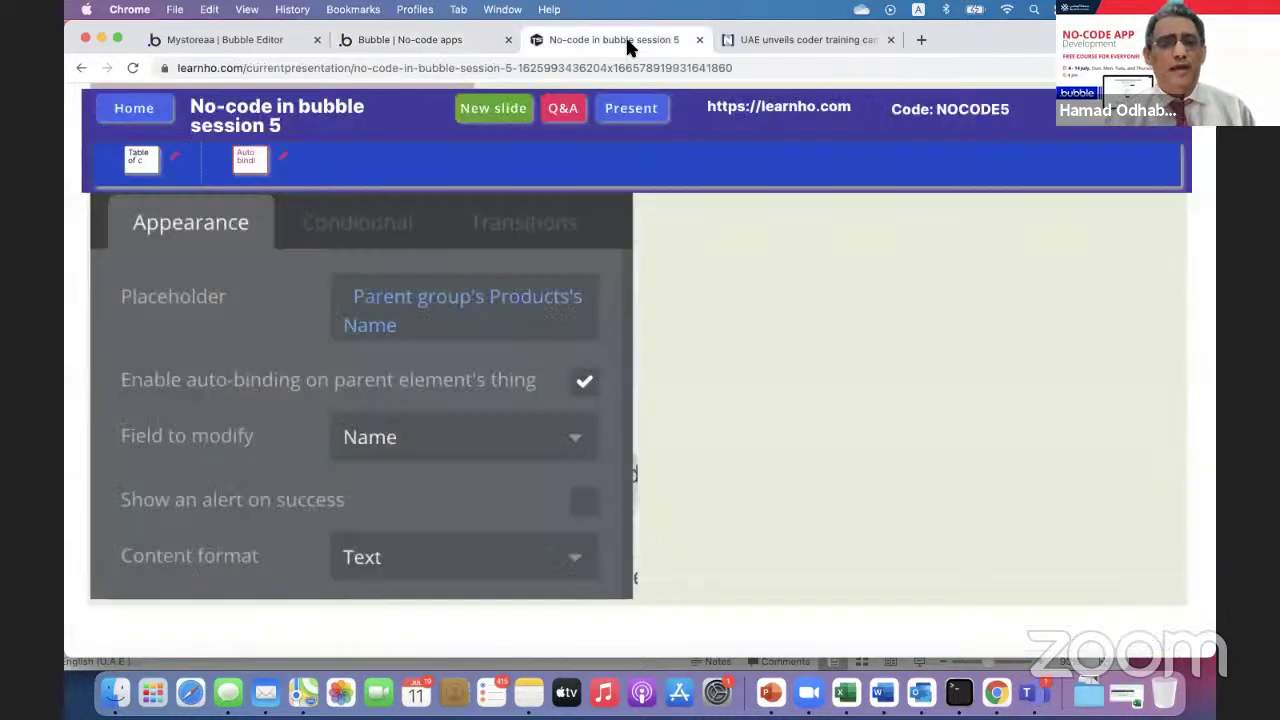
left_click(560, 112)
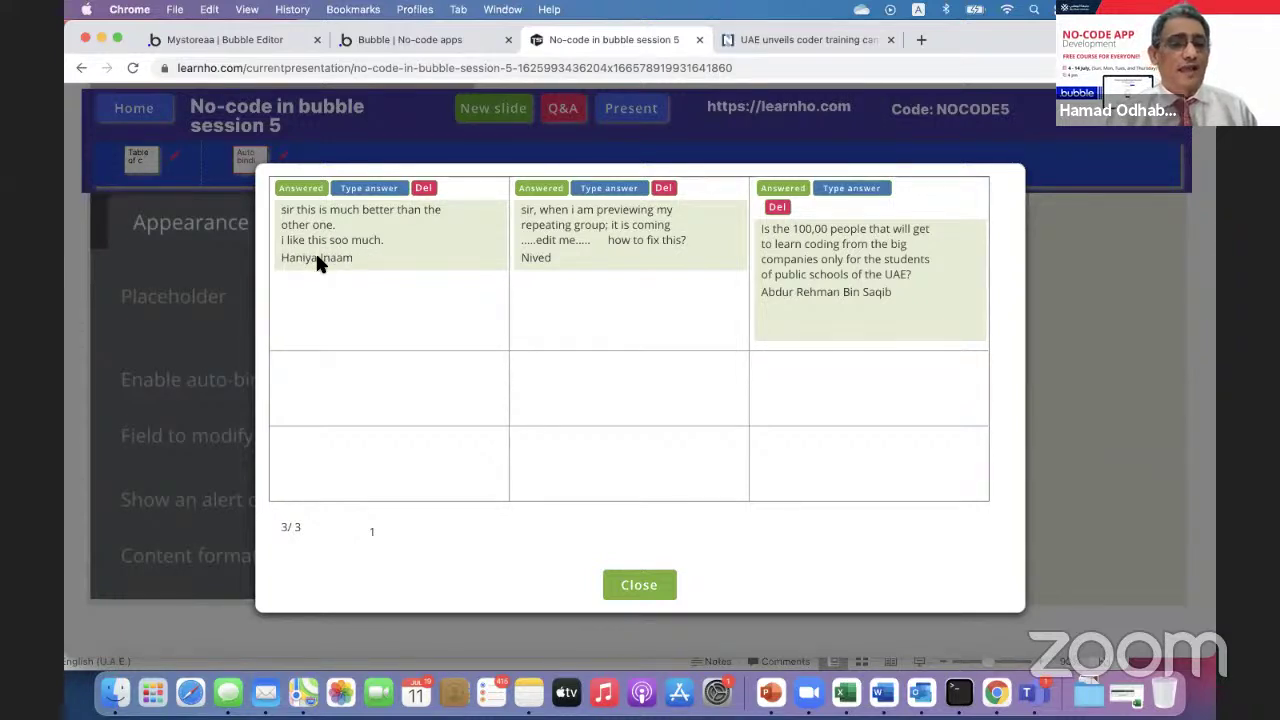
left_click(305, 190)
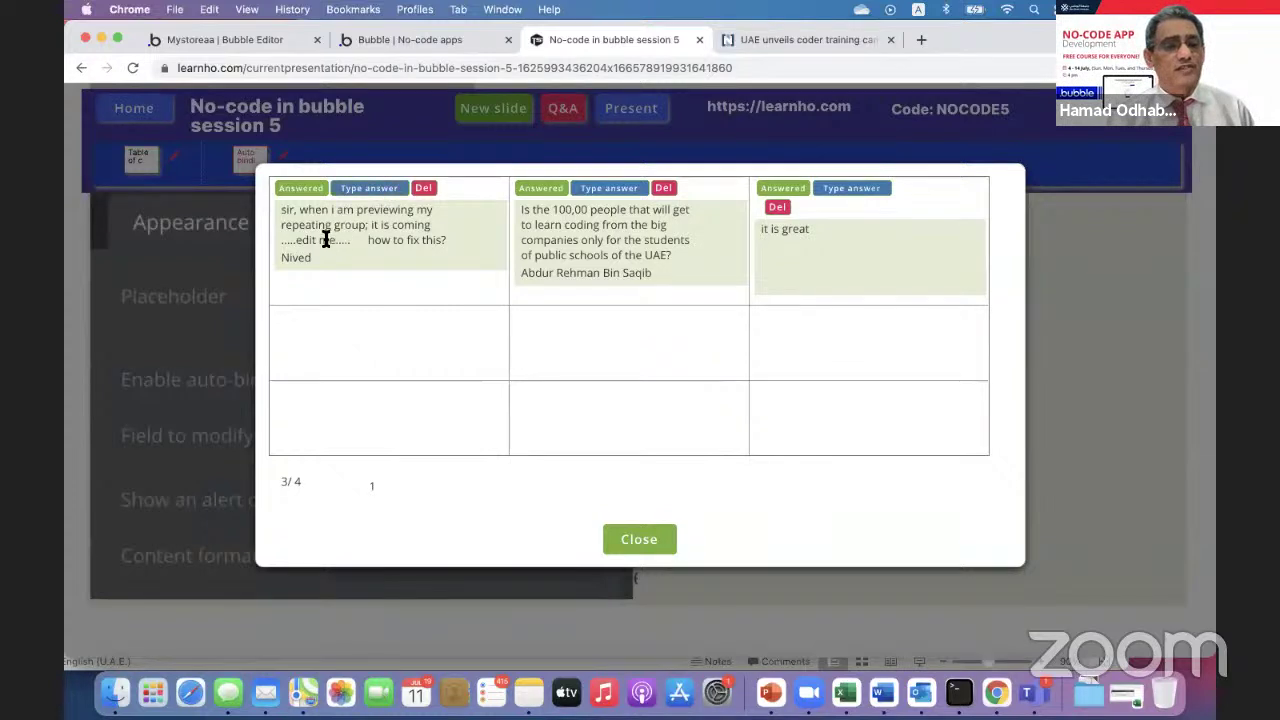
left_click(376, 196)
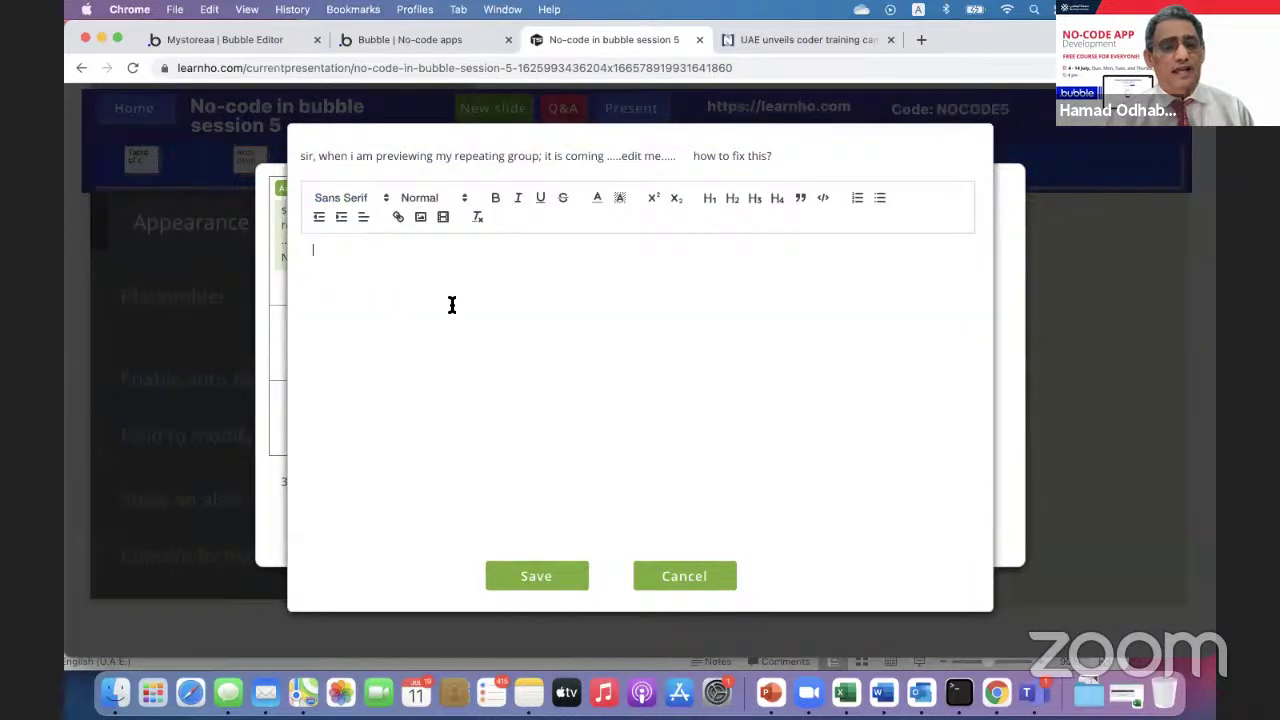
left_click(669, 579)
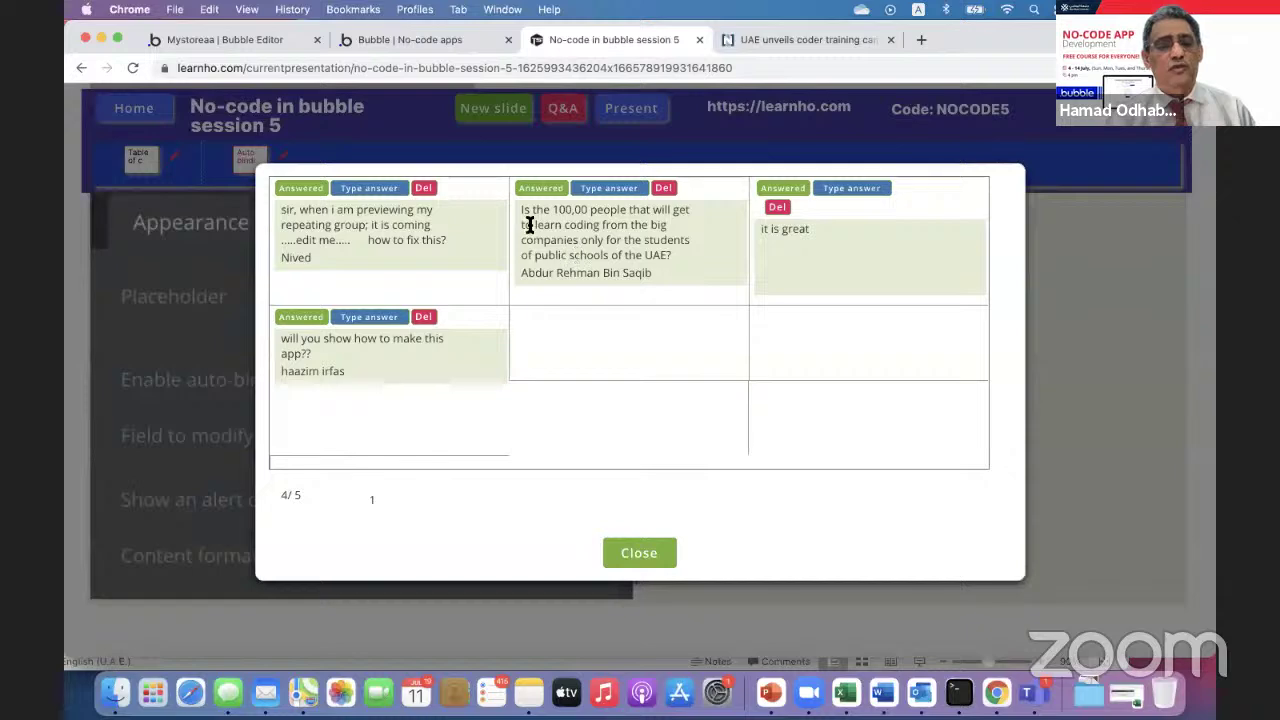
- Copy the web address of the UAE coder training news article and return to the session 5 Q&A
left_click(788, 42)
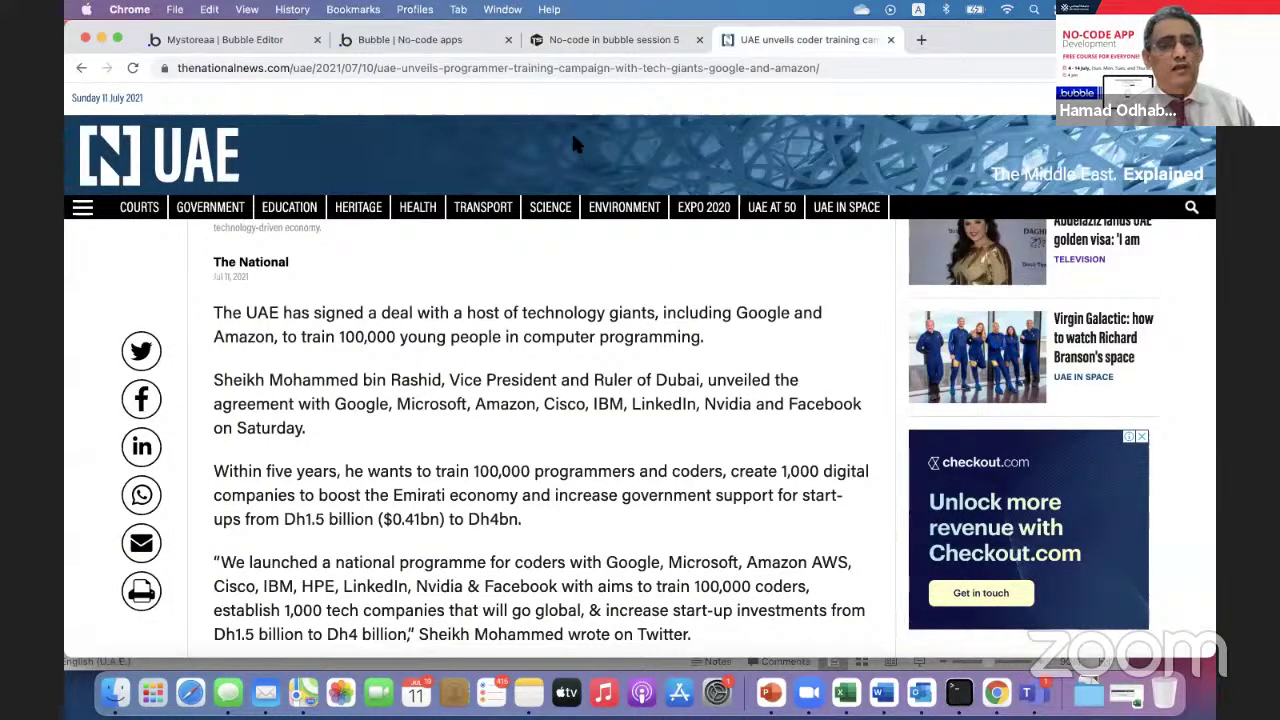
left_click(478, 67)
key("super+c")
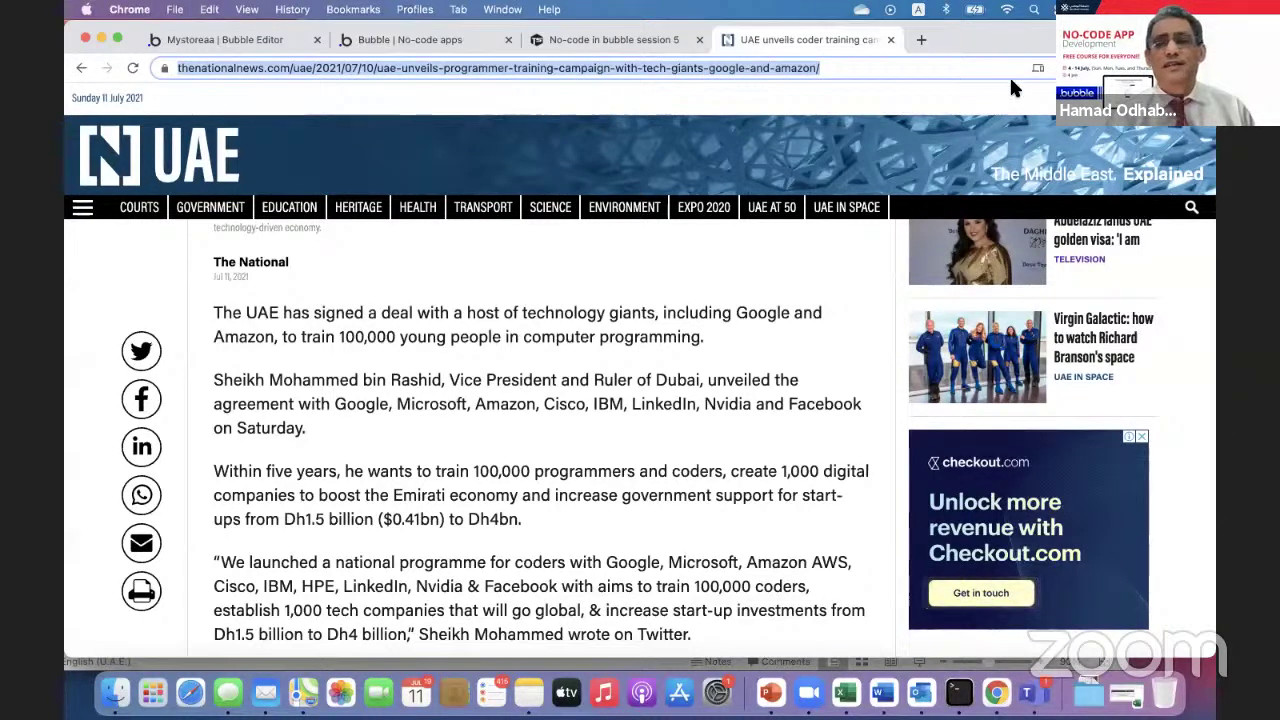
left_click_drag(1006, 36, 1006, 71)
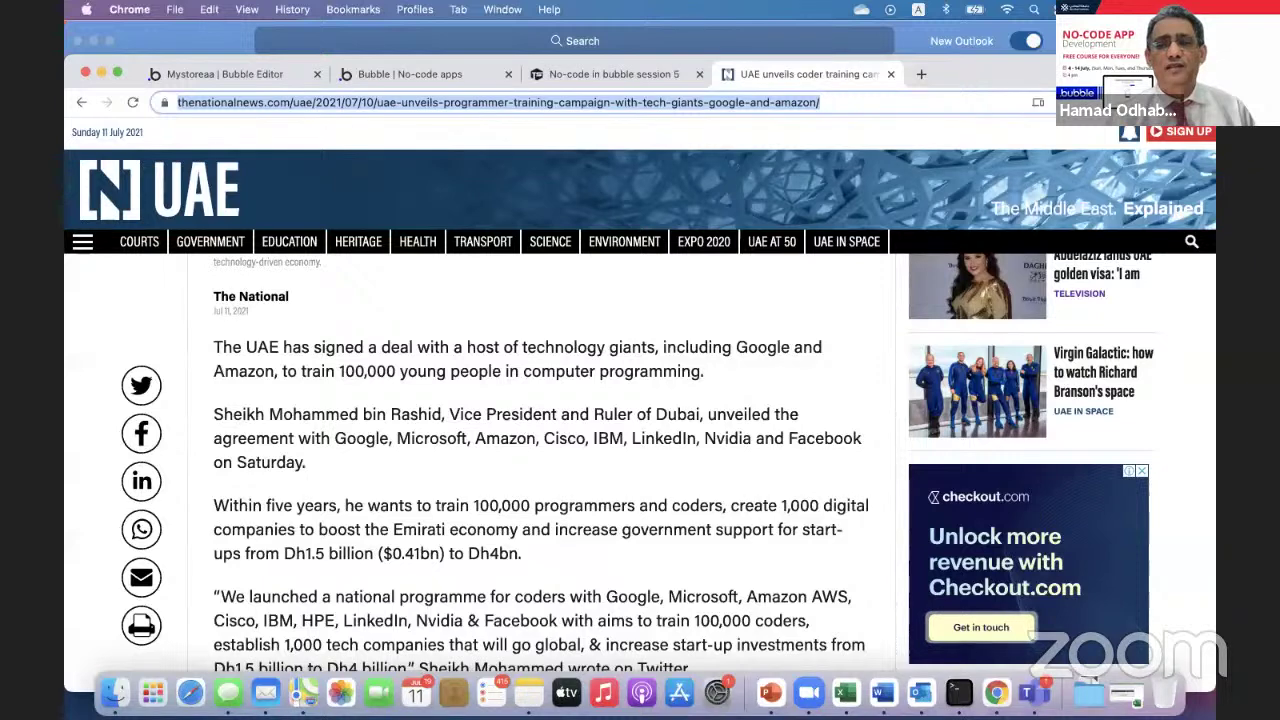
left_click_drag(773, 57, 757, 22)
left_click(613, 94)
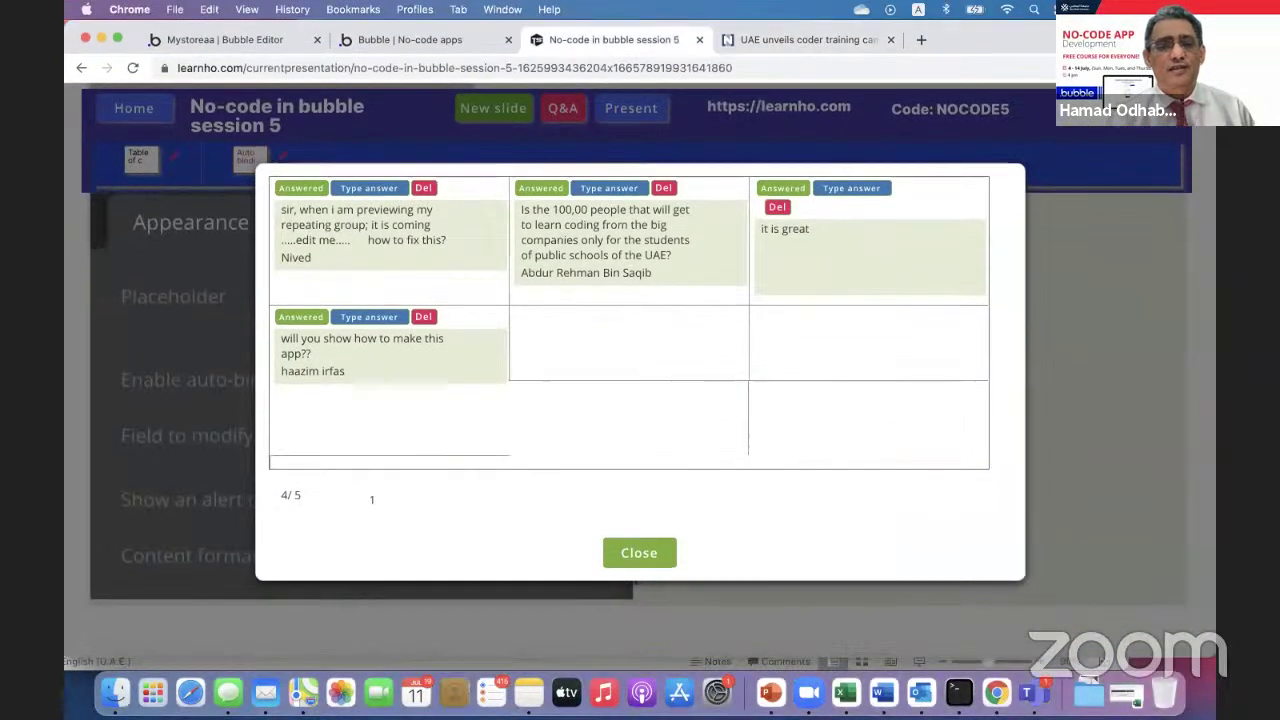
- Answer the question about the coding training for public school students with the copied news article address as a hyperlink, and save it
left_click(598, 188)
left_click(549, 289)
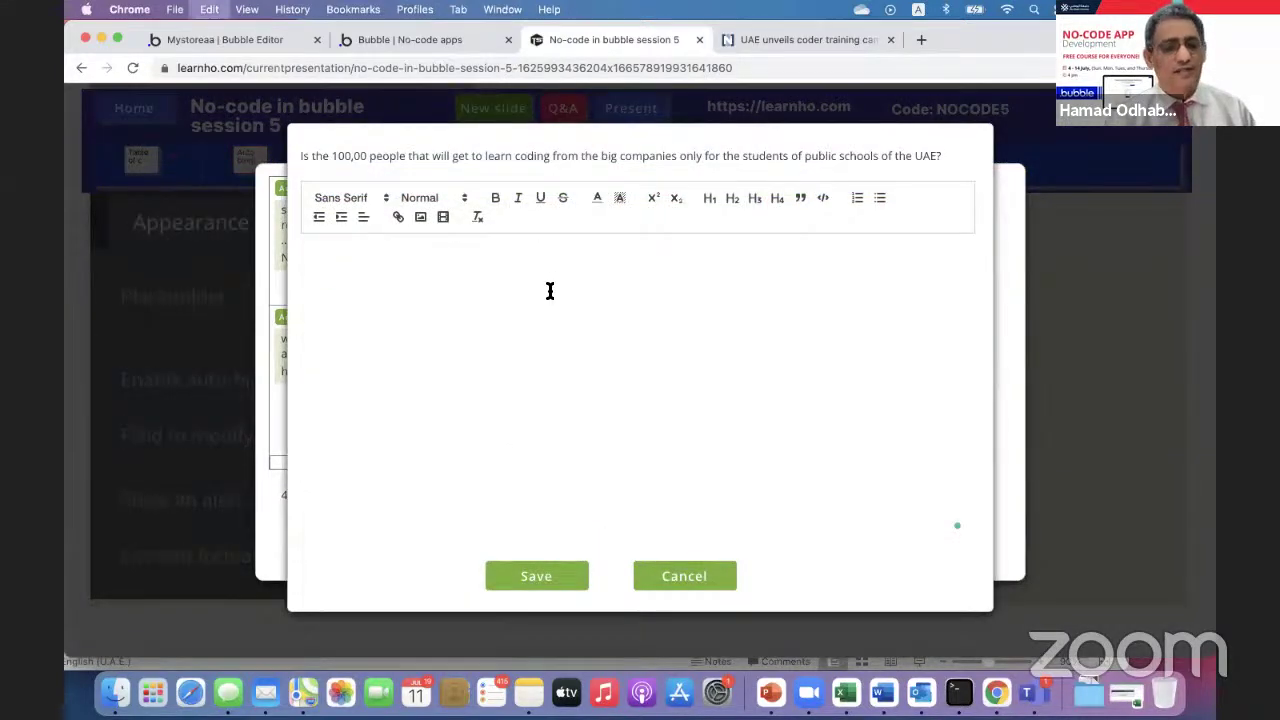
key("super+v")
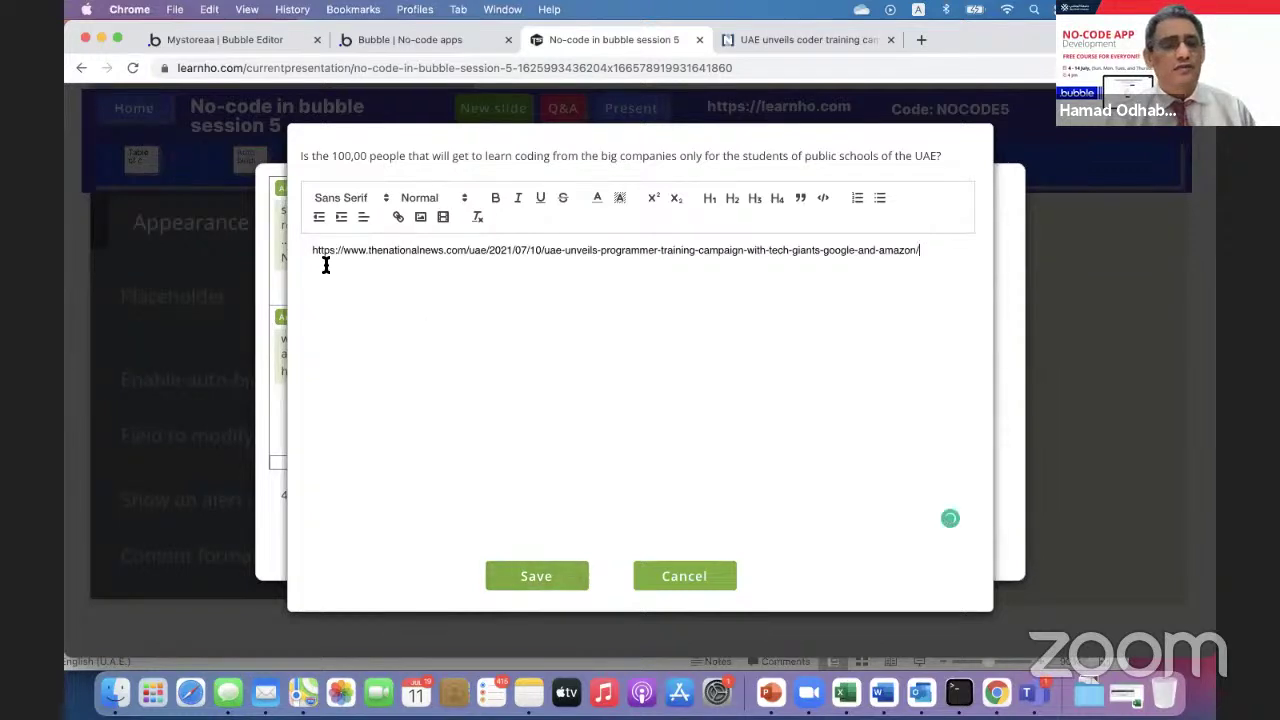
left_click_drag(309, 248, 900, 266)
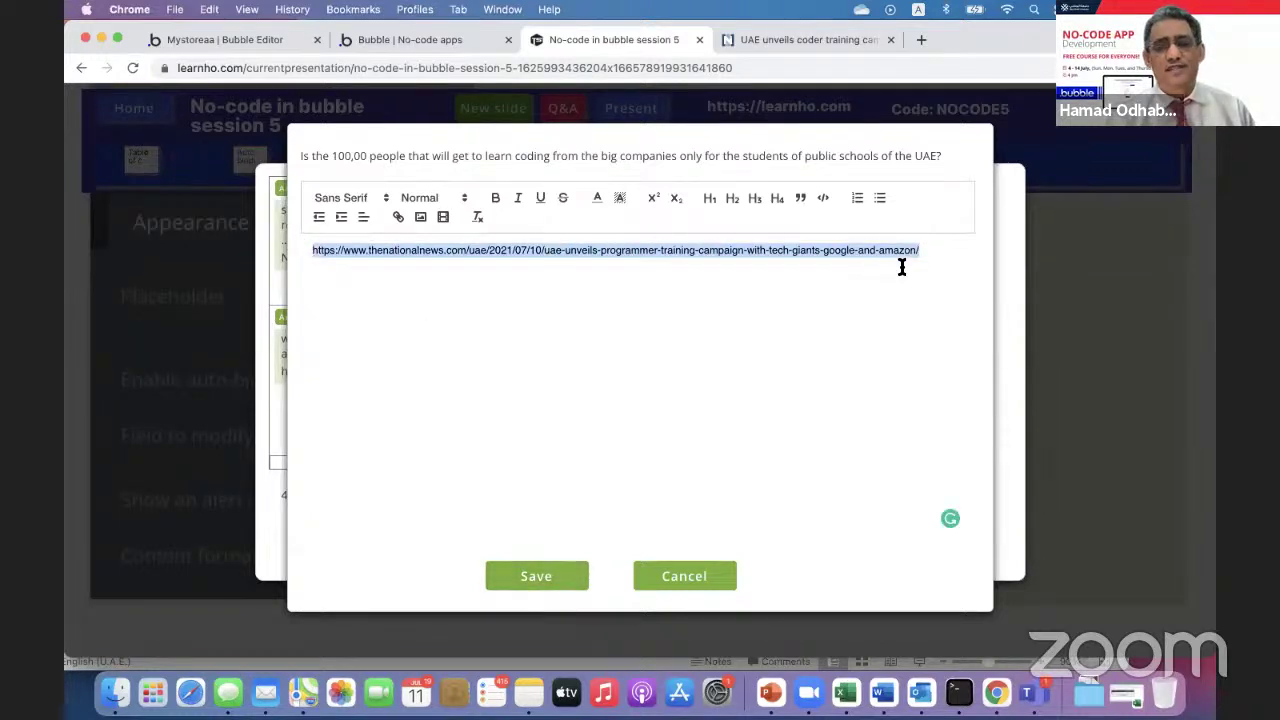
left_click(399, 218)
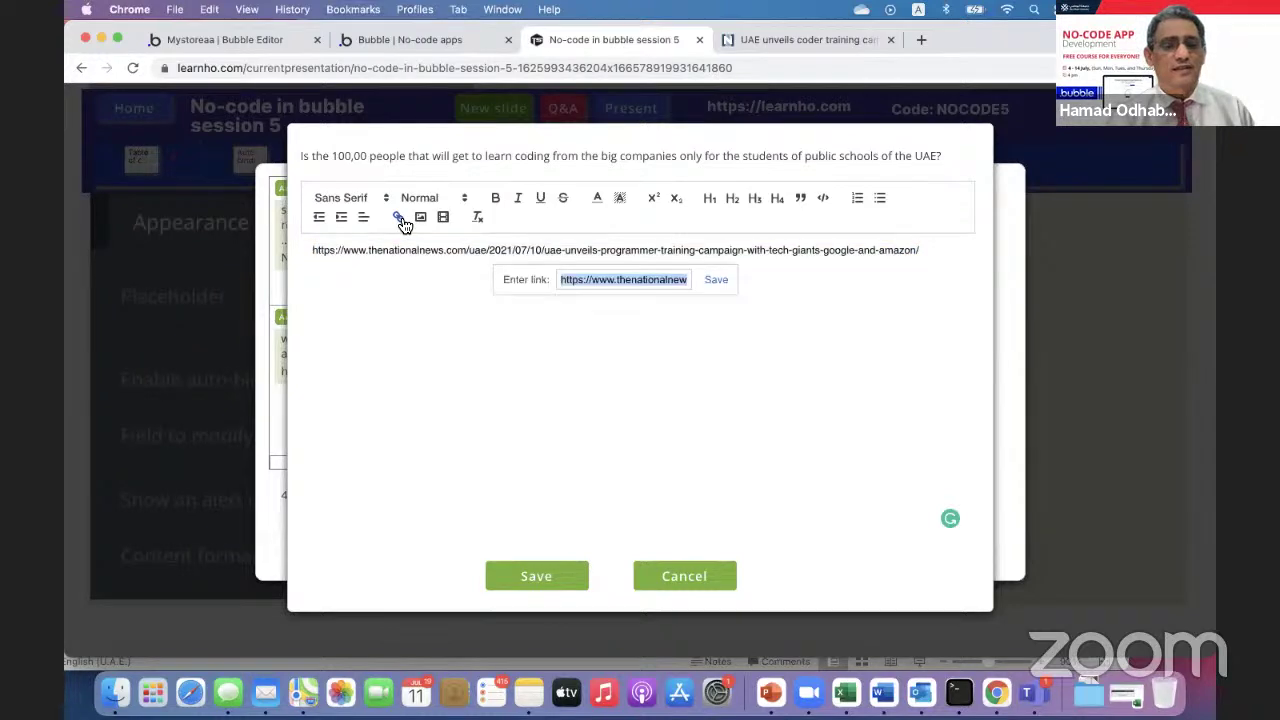
left_click(712, 280)
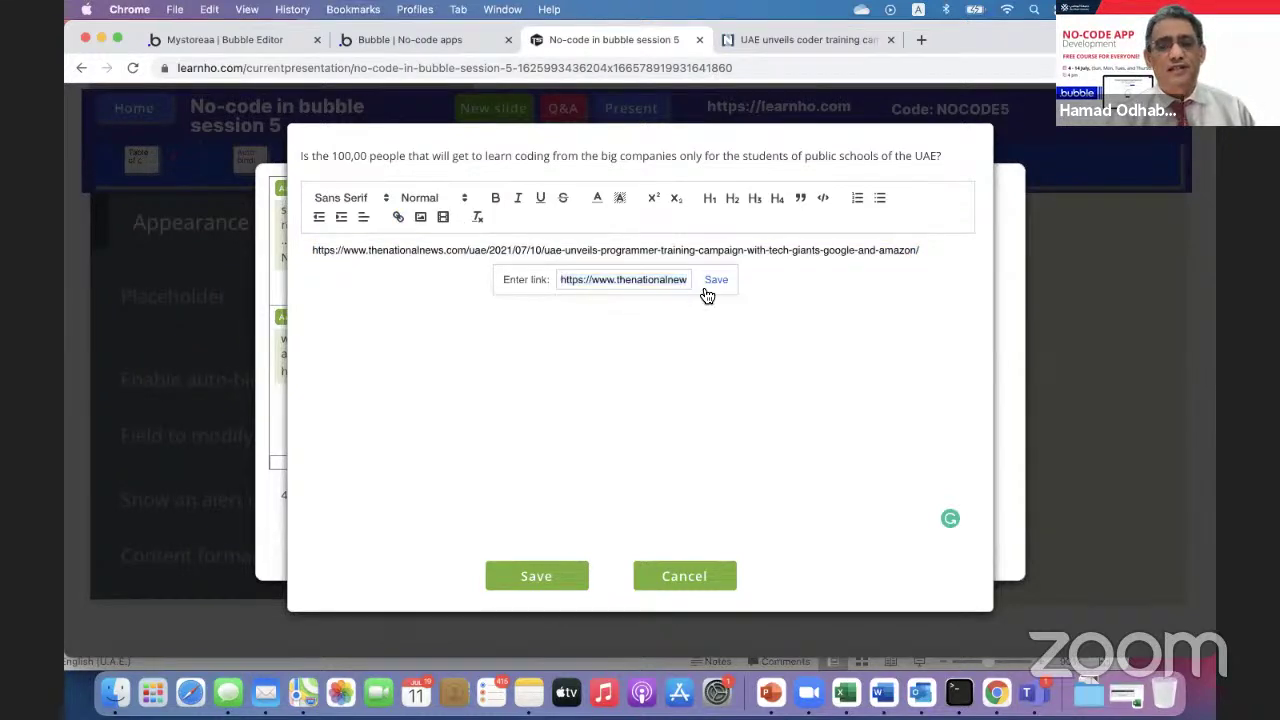
left_click(522, 578)
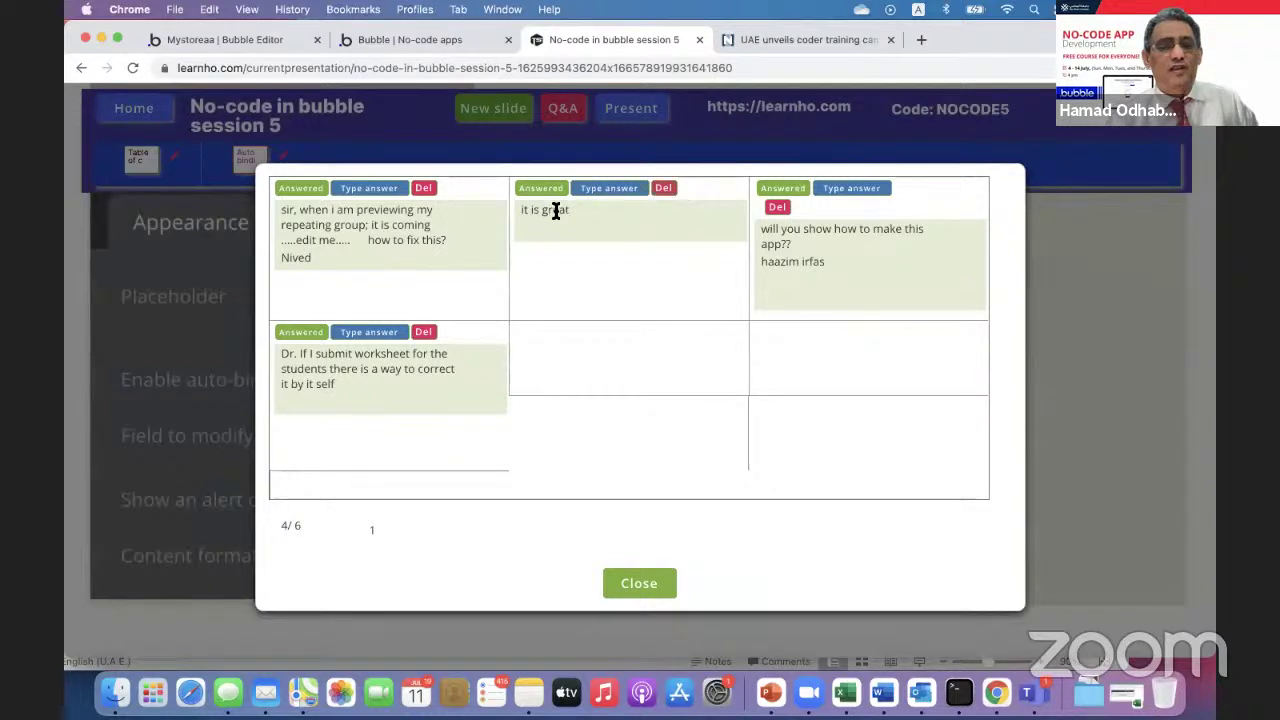
- Delete the "it is great" comment, mark the "will you show how to make this app??" question as answered, and close the Q&A
left_click(663, 189)
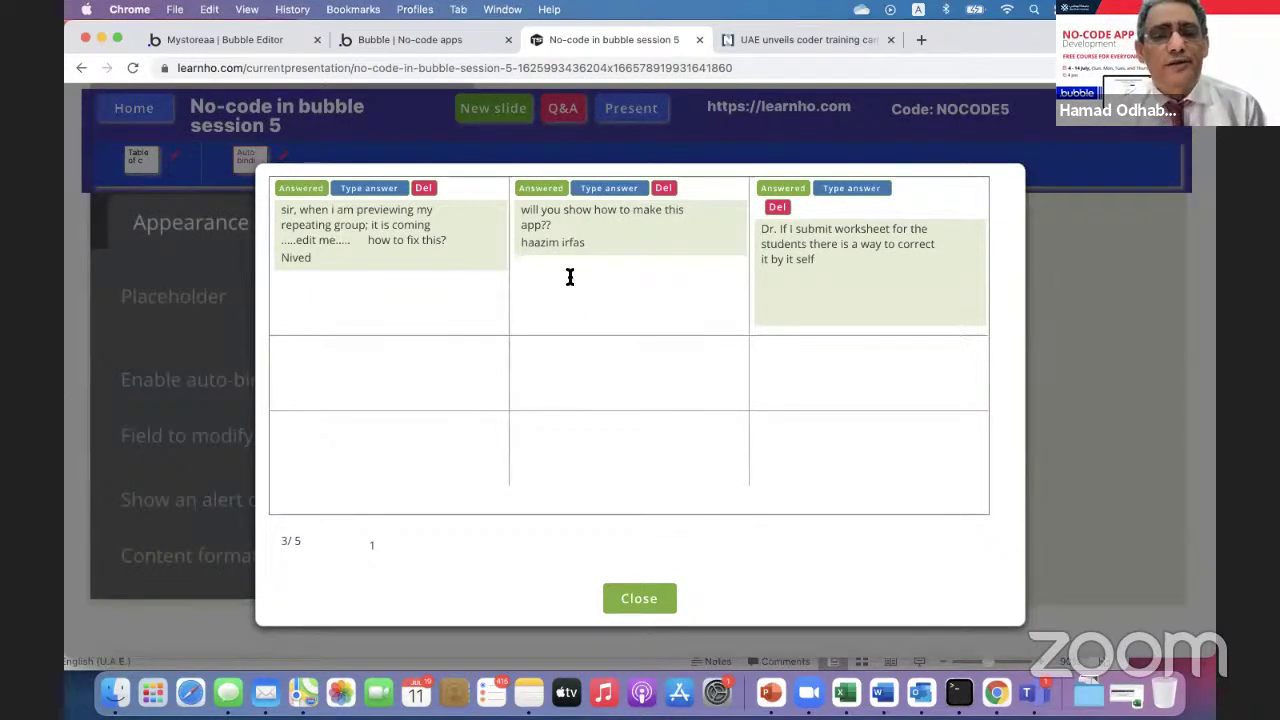
left_click(541, 189)
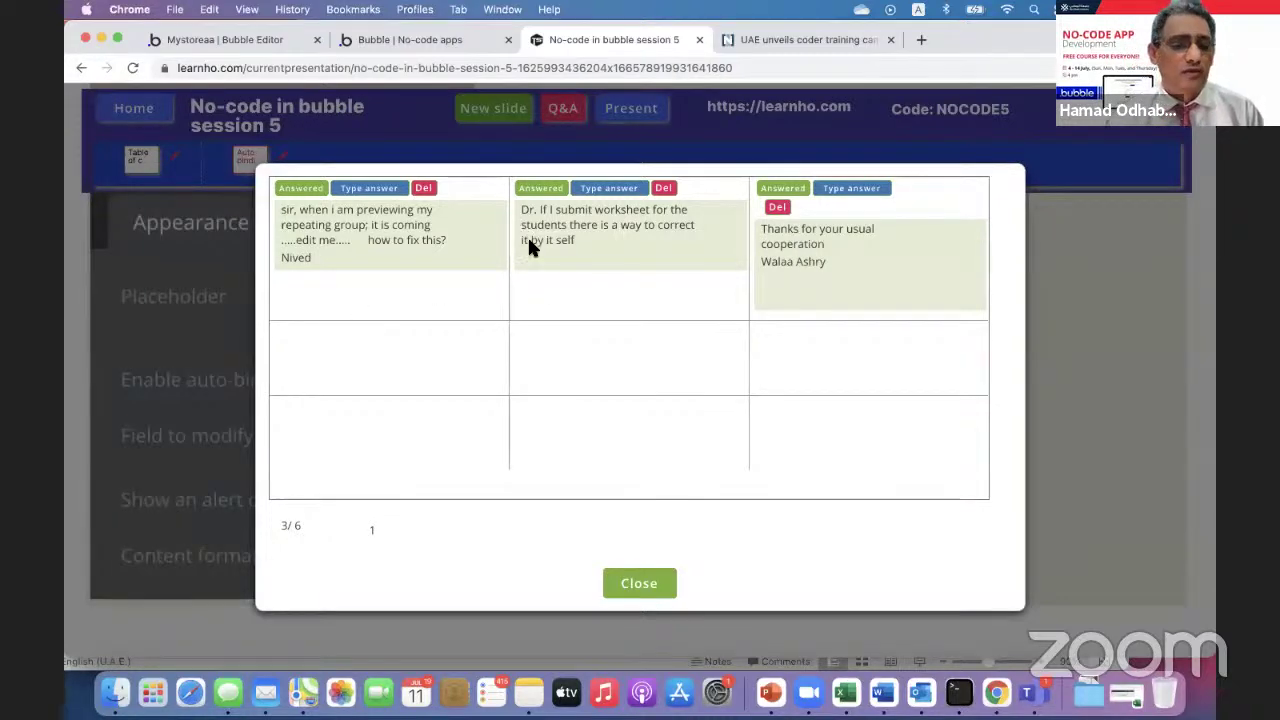
left_click(640, 584)
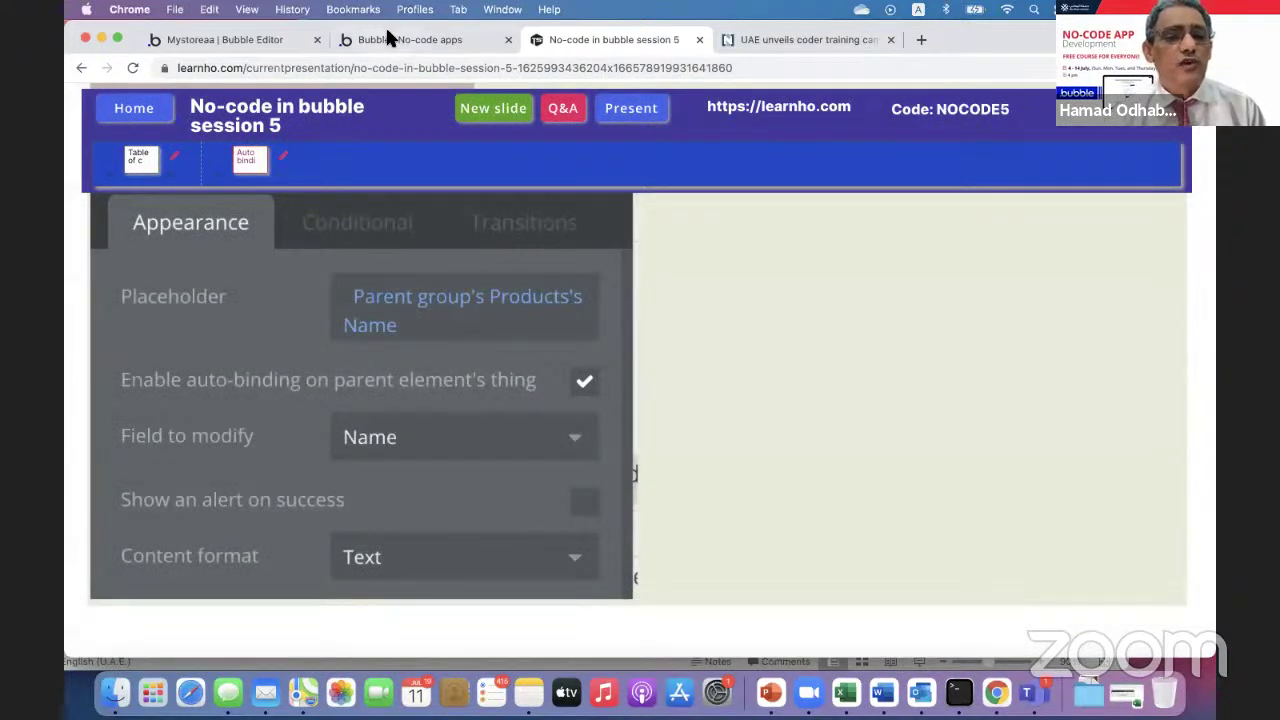
- Return to the Mystoreaa editor and review the fields of the Products data type, including Description, Name and Photo
left_click(388, 35)
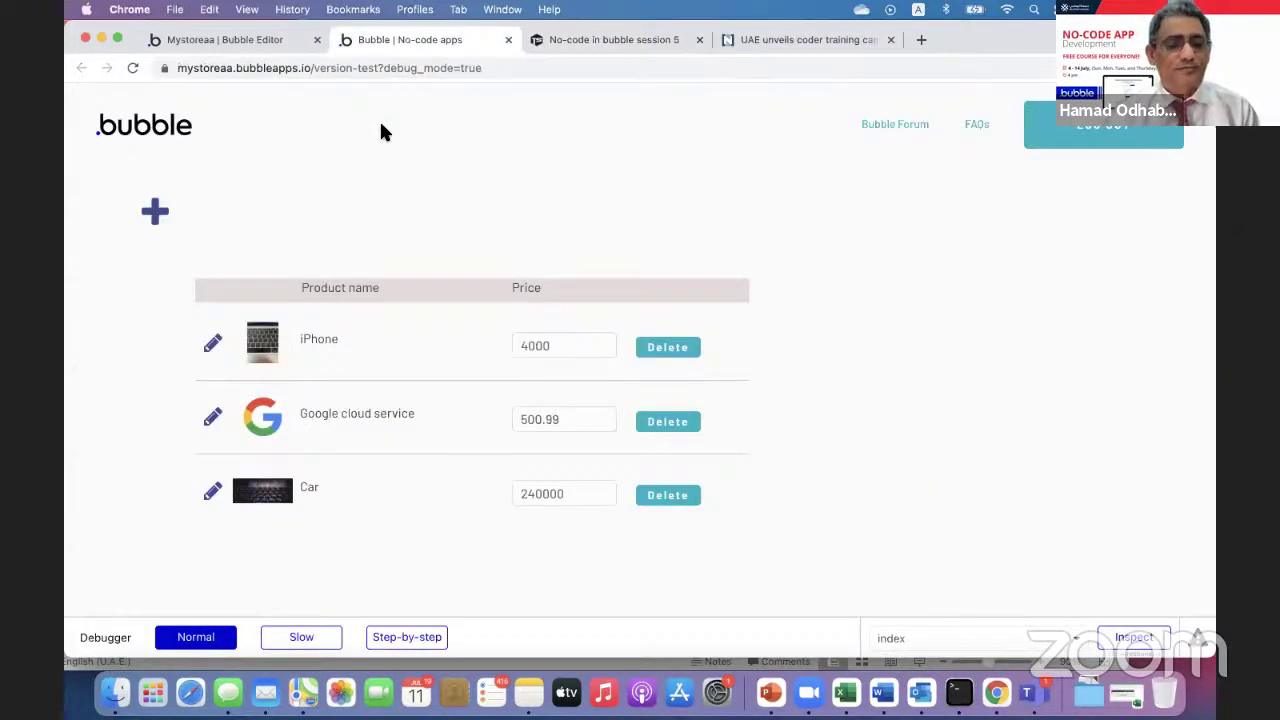
left_click(218, 42)
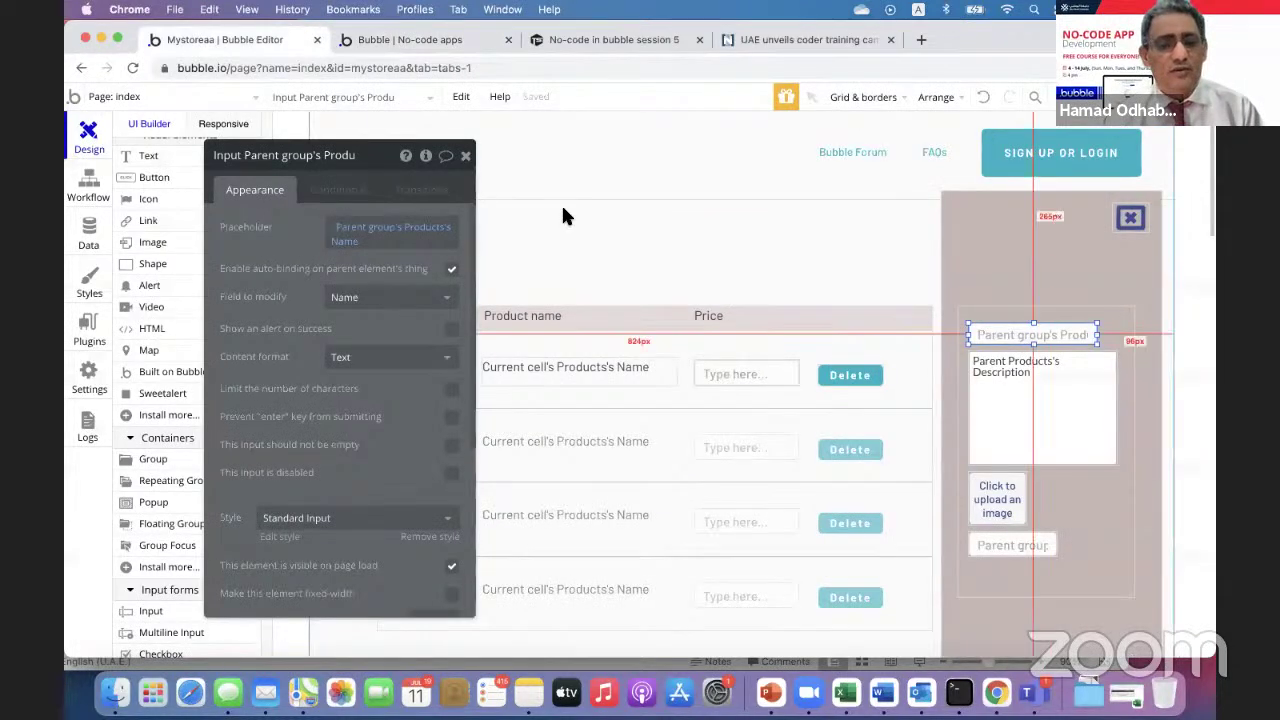
left_click_drag(289, 165, 588, 167)
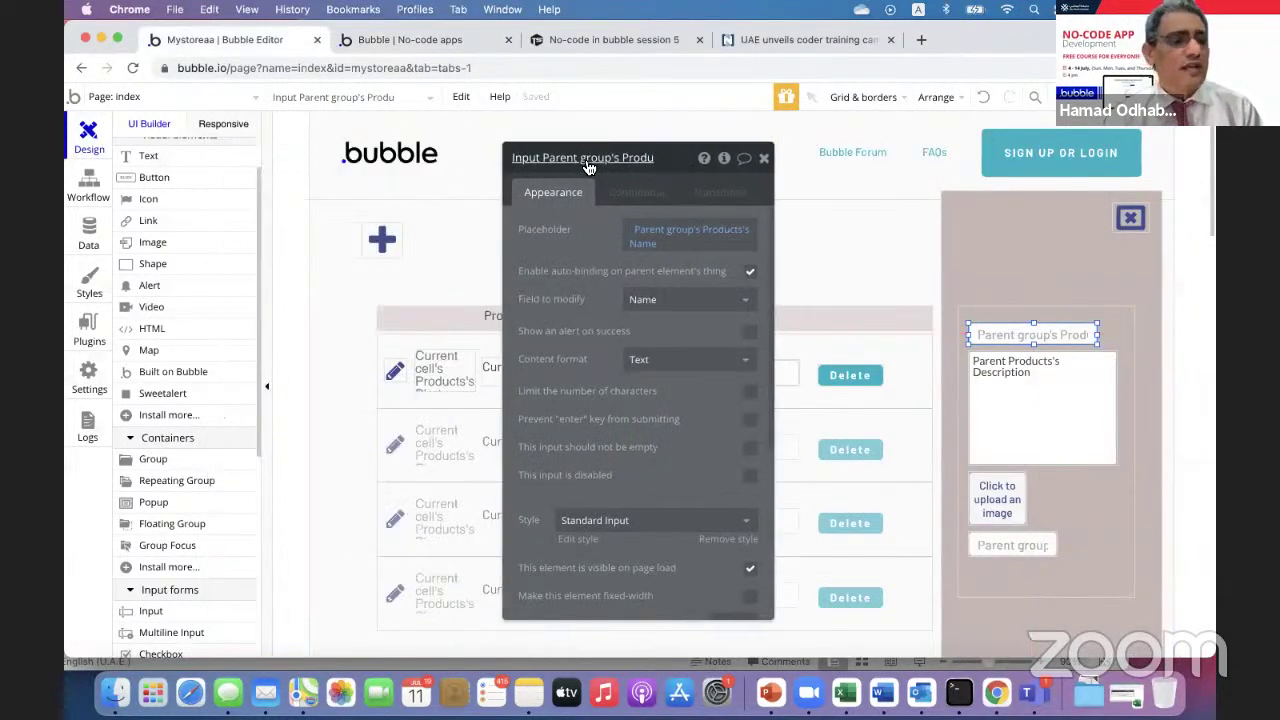
left_click(93, 237)
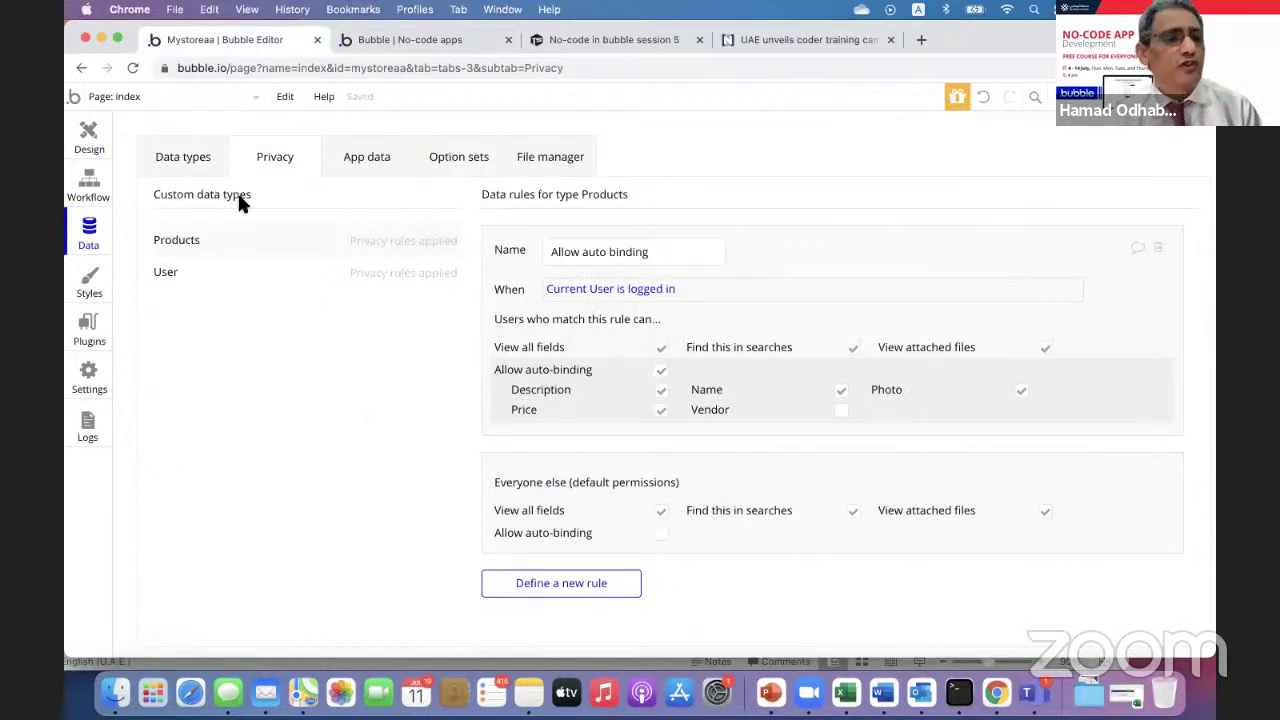
left_click(185, 162)
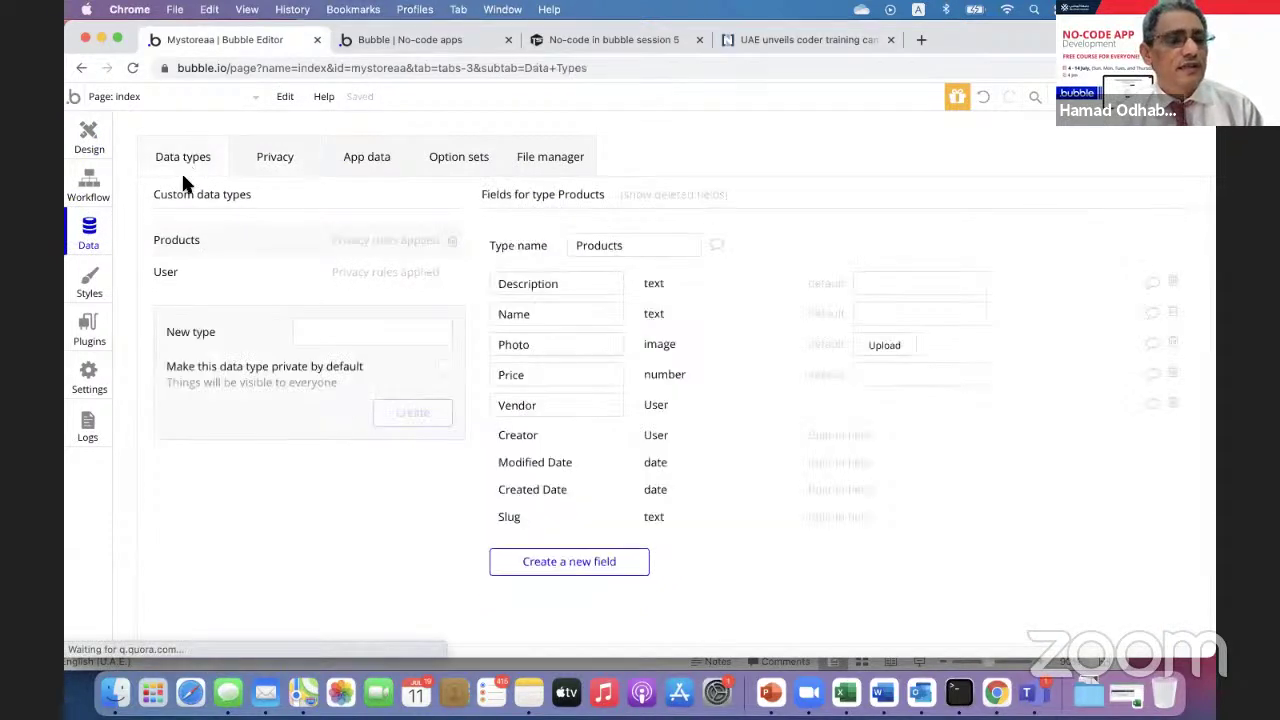
left_click(571, 287)
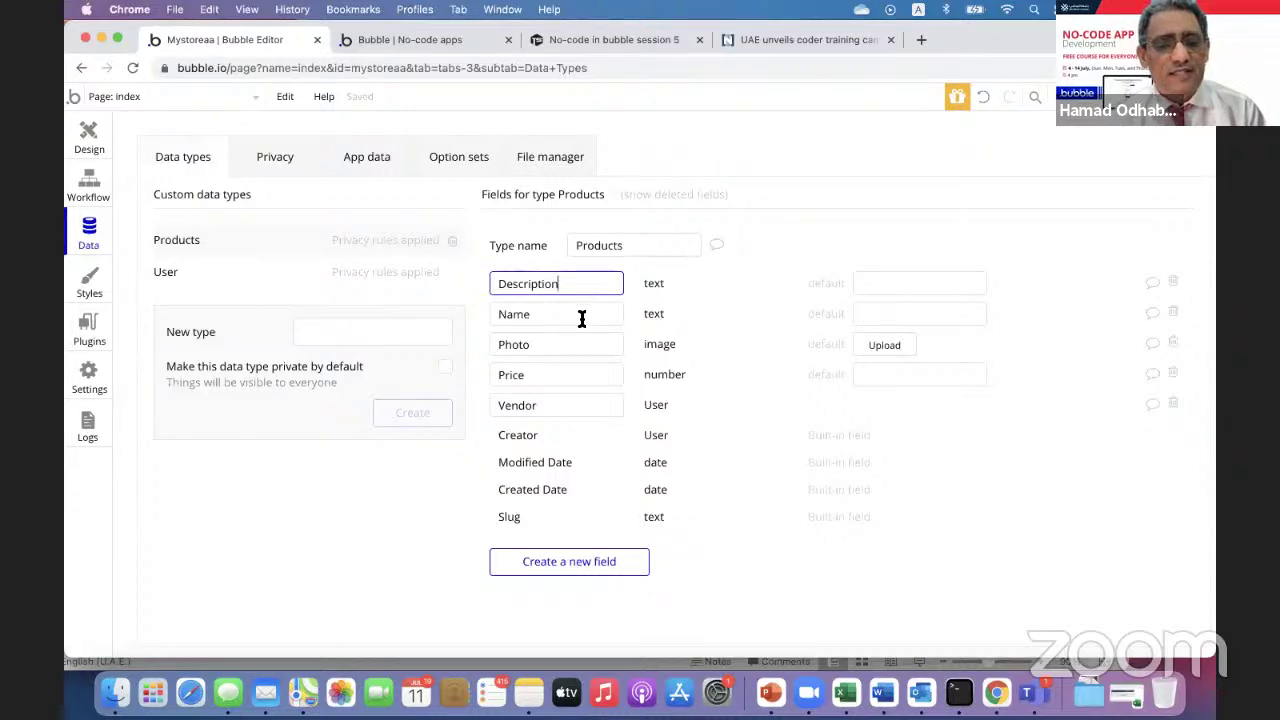
left_click(581, 317)
scroll(581, 317, "up", 5)
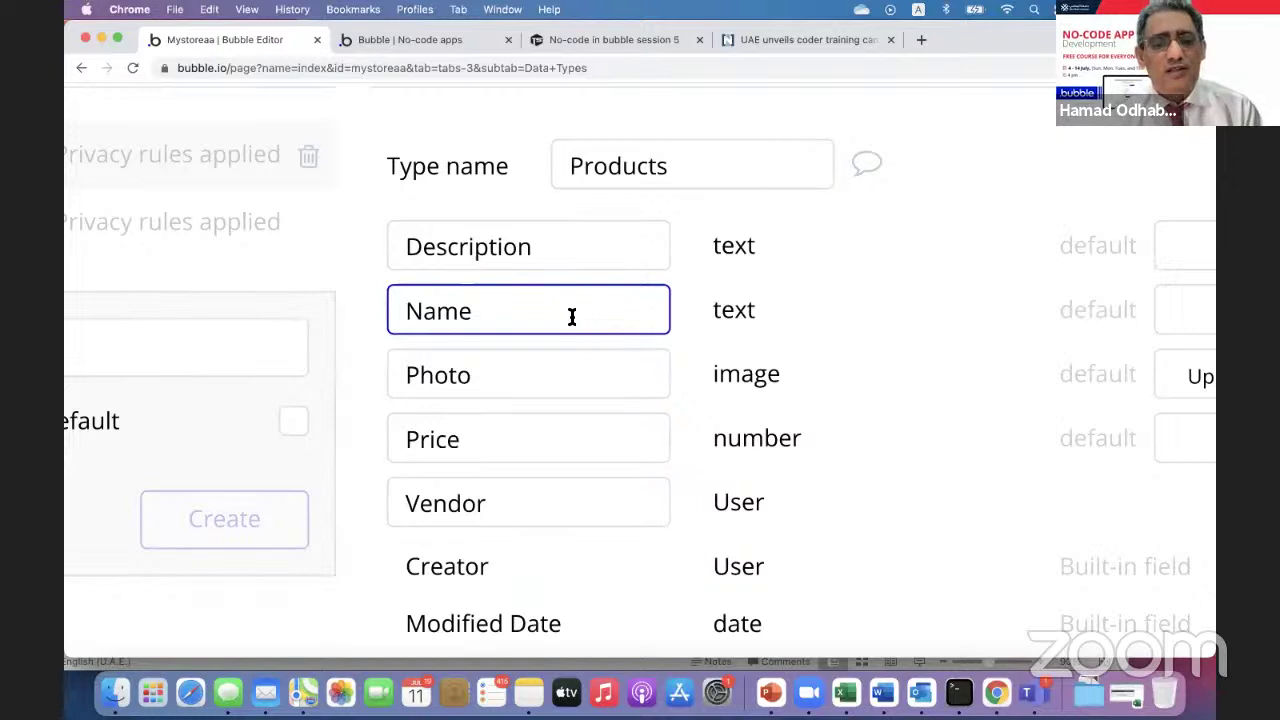
left_click(497, 373)
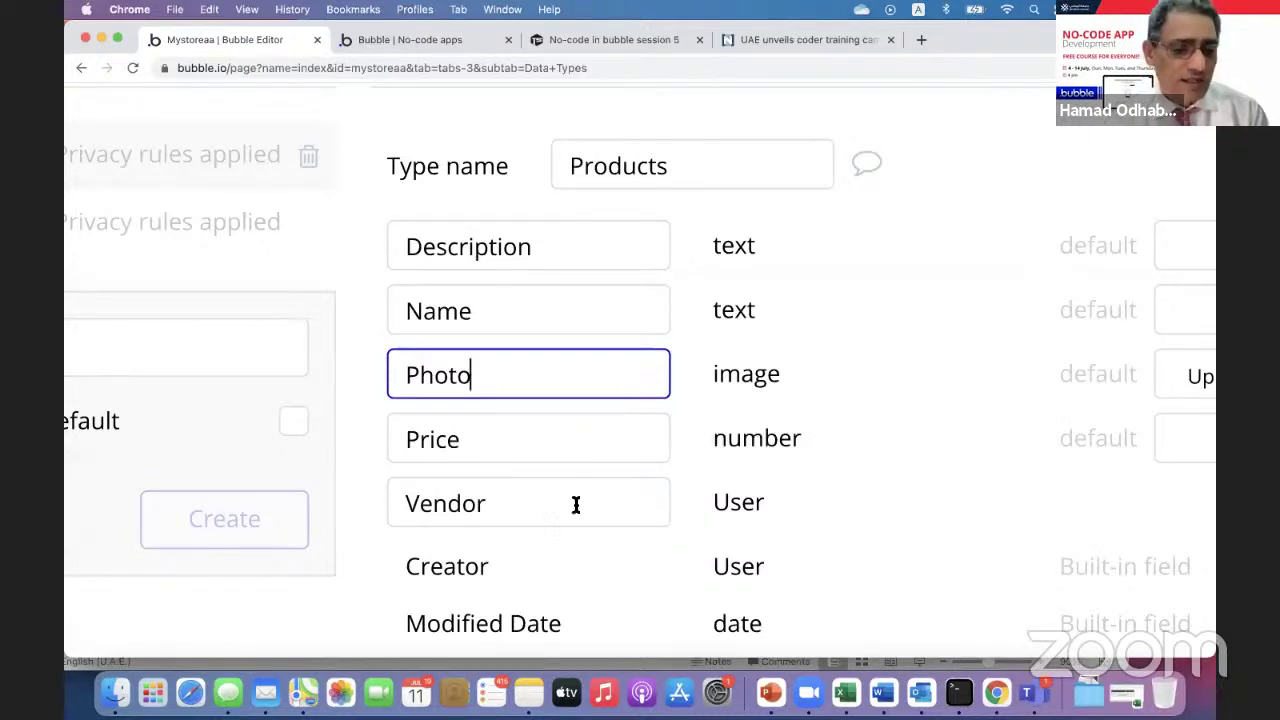
scroll(576, 505, "down", 5)
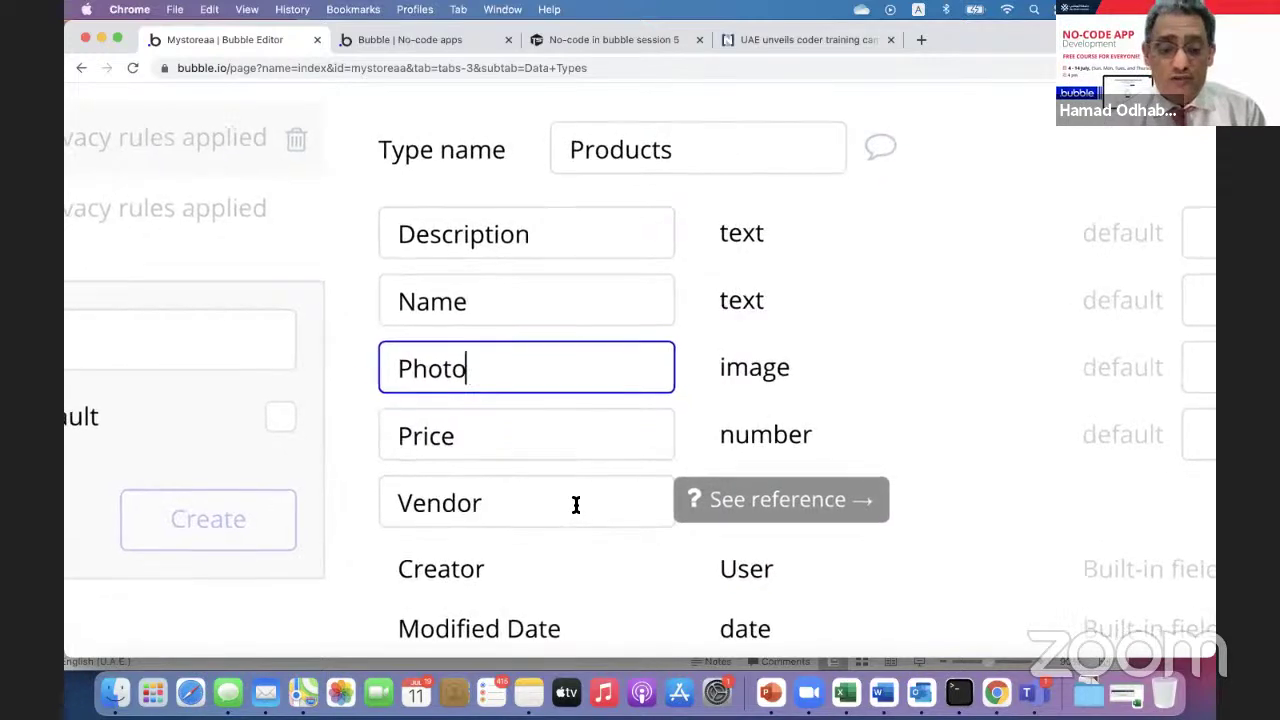
scroll(576, 505, "down", 3)
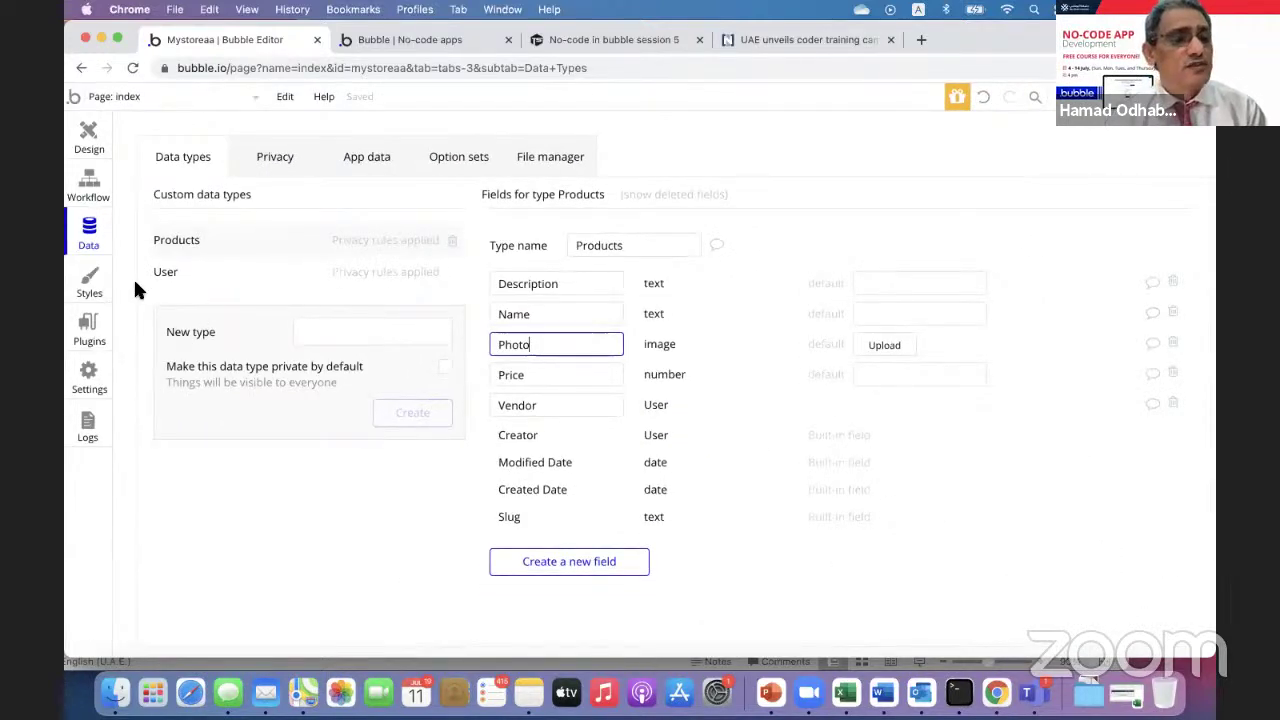
- Create a new page named new_poduct in the Mystoreaa app without cloning an existing page
left_click(89, 137)
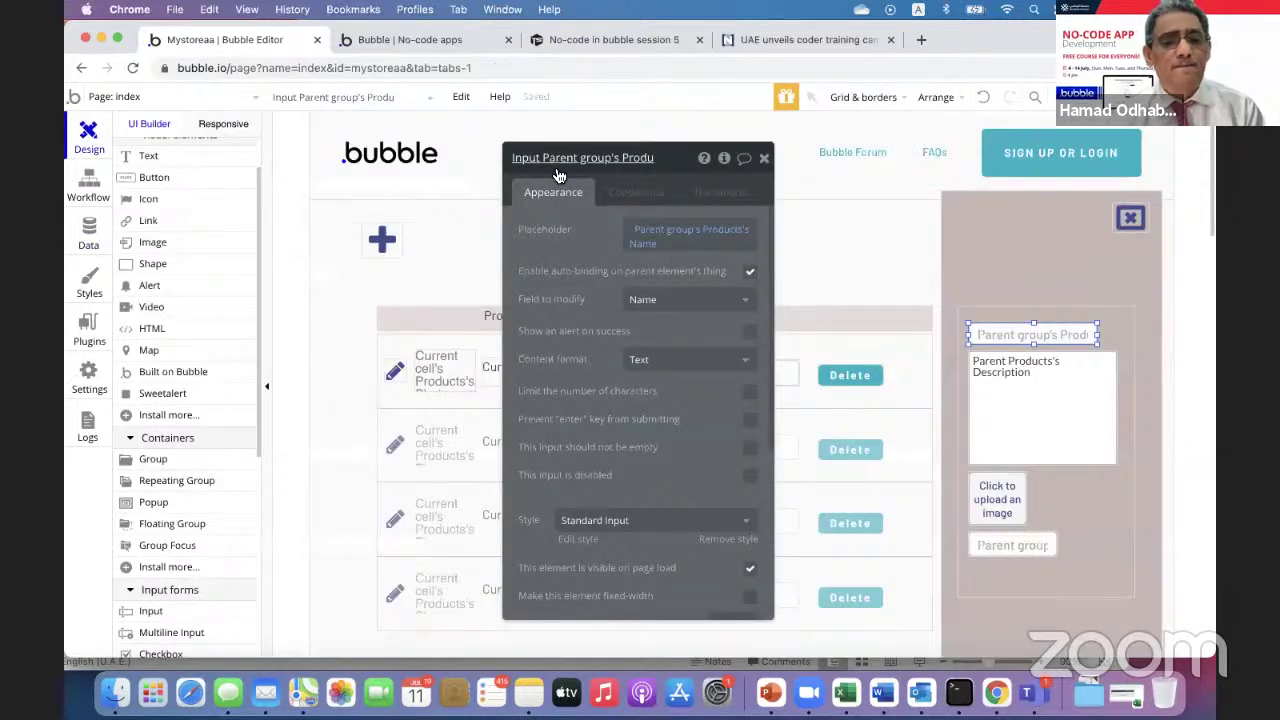
left_click(662, 158)
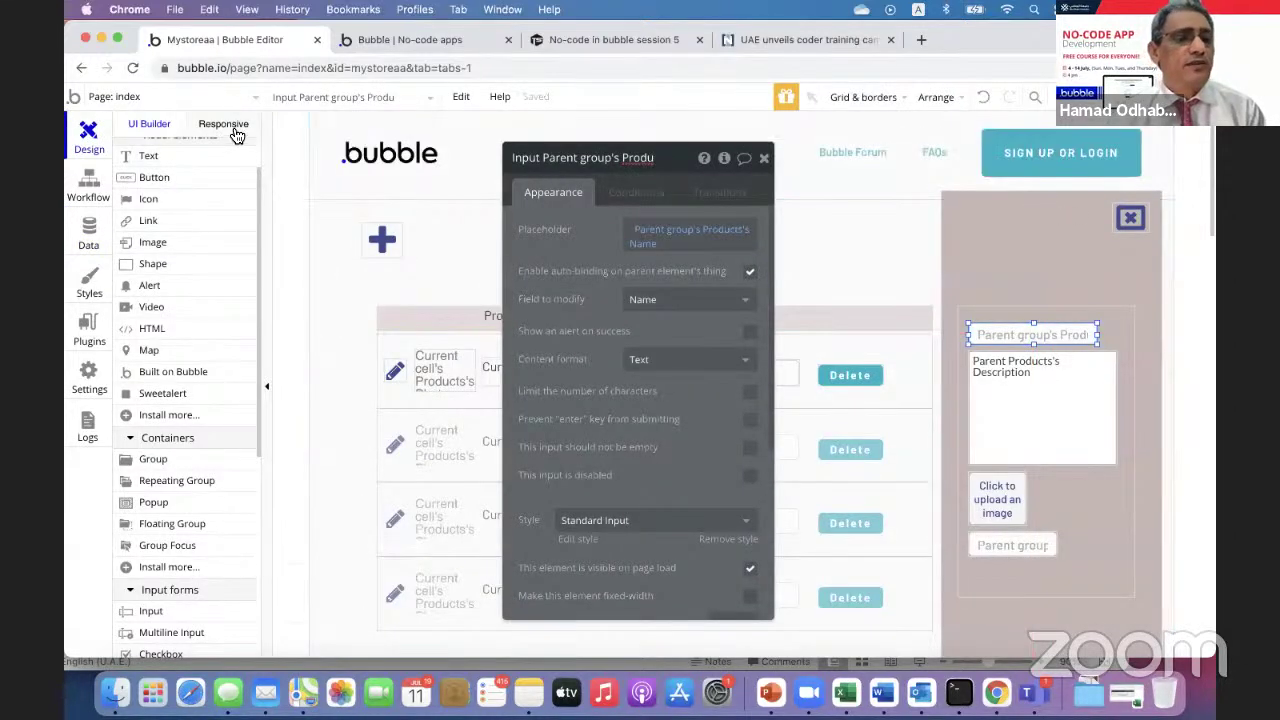
left_click(254, 100)
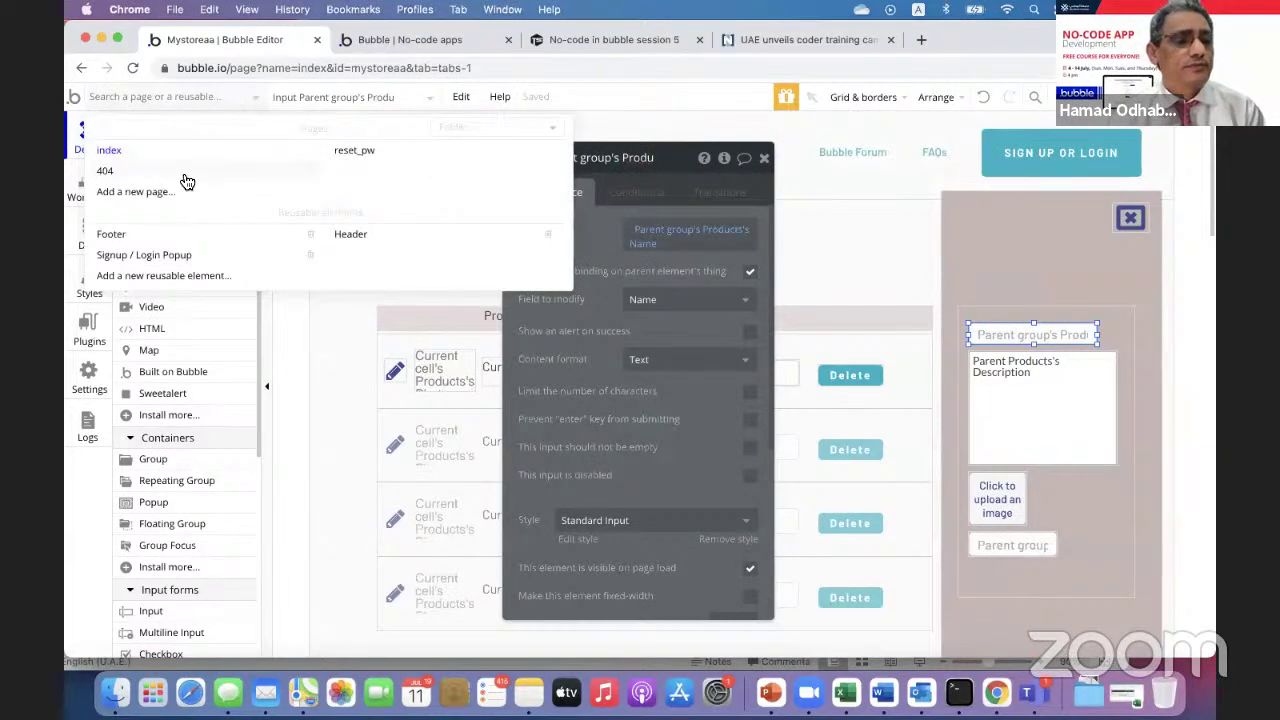
left_click(167, 198)
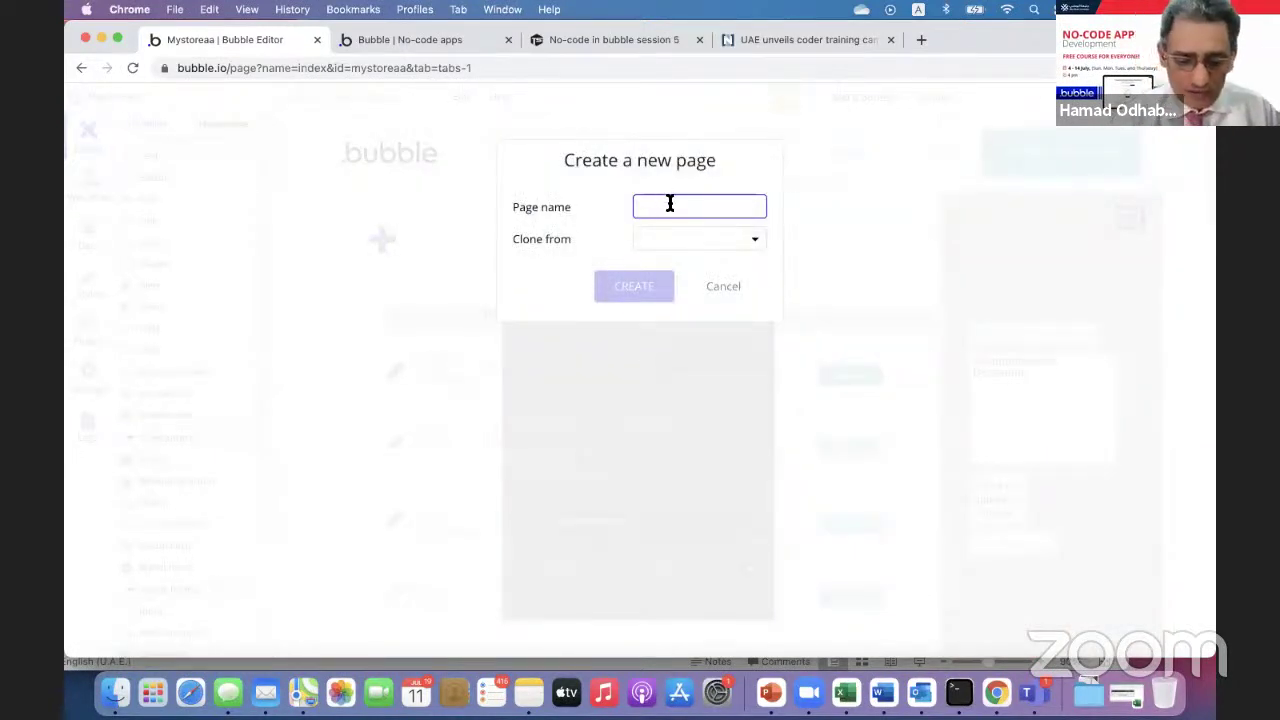
type("new_p")
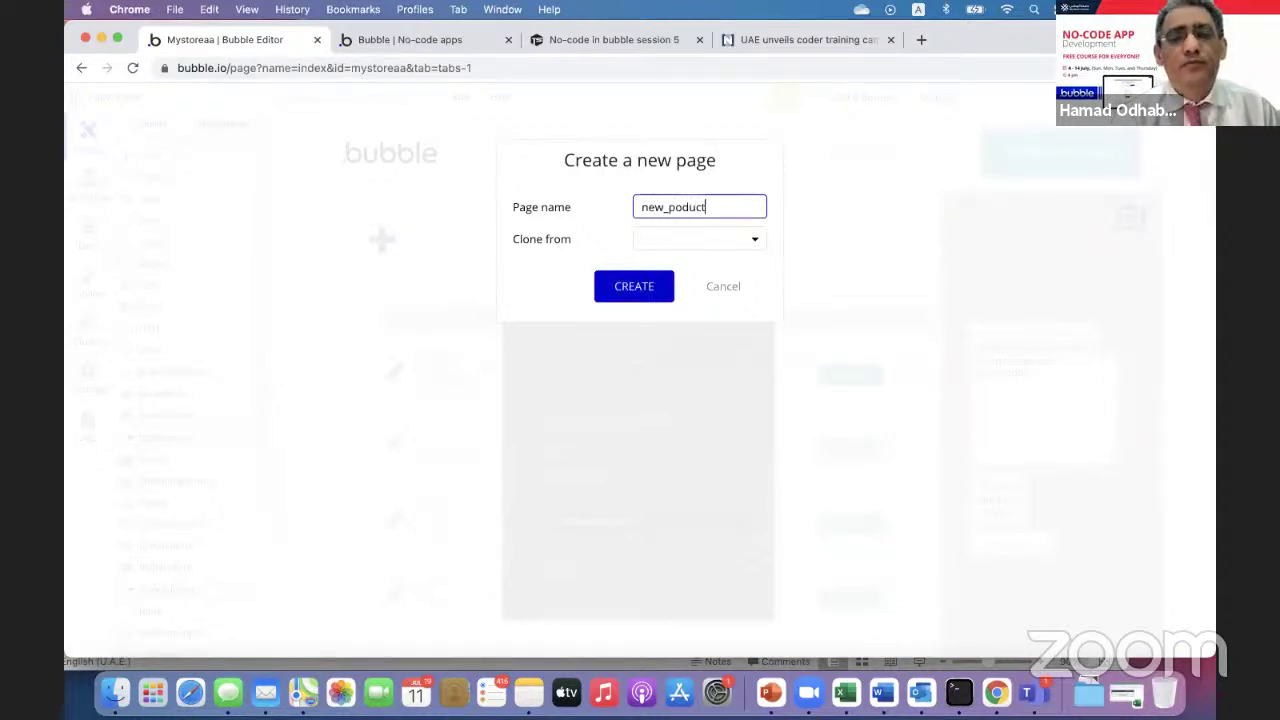
type("oduct")
left_click(647, 283)
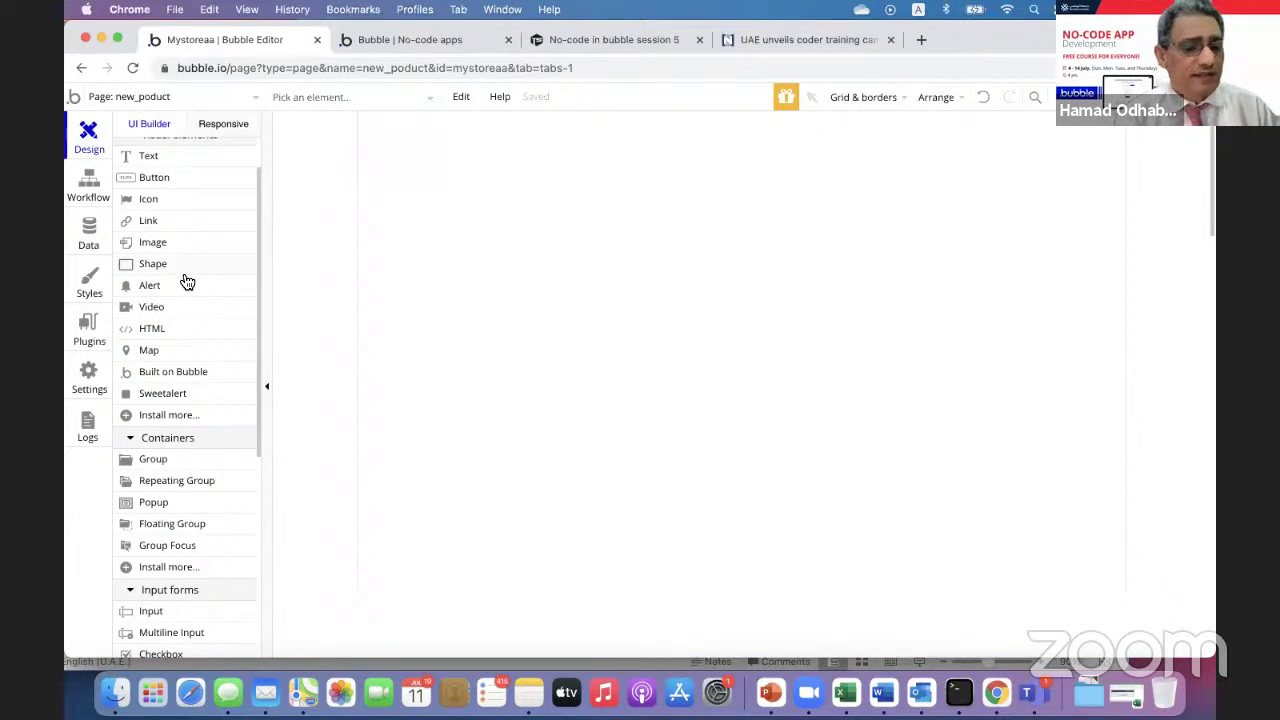
- Place the reusable Header element across the top of the new_poduct page and widen the page to 1086 px to fit it
scroll(185, 279, "down", 5)
scroll(185, 279, "down", 2)
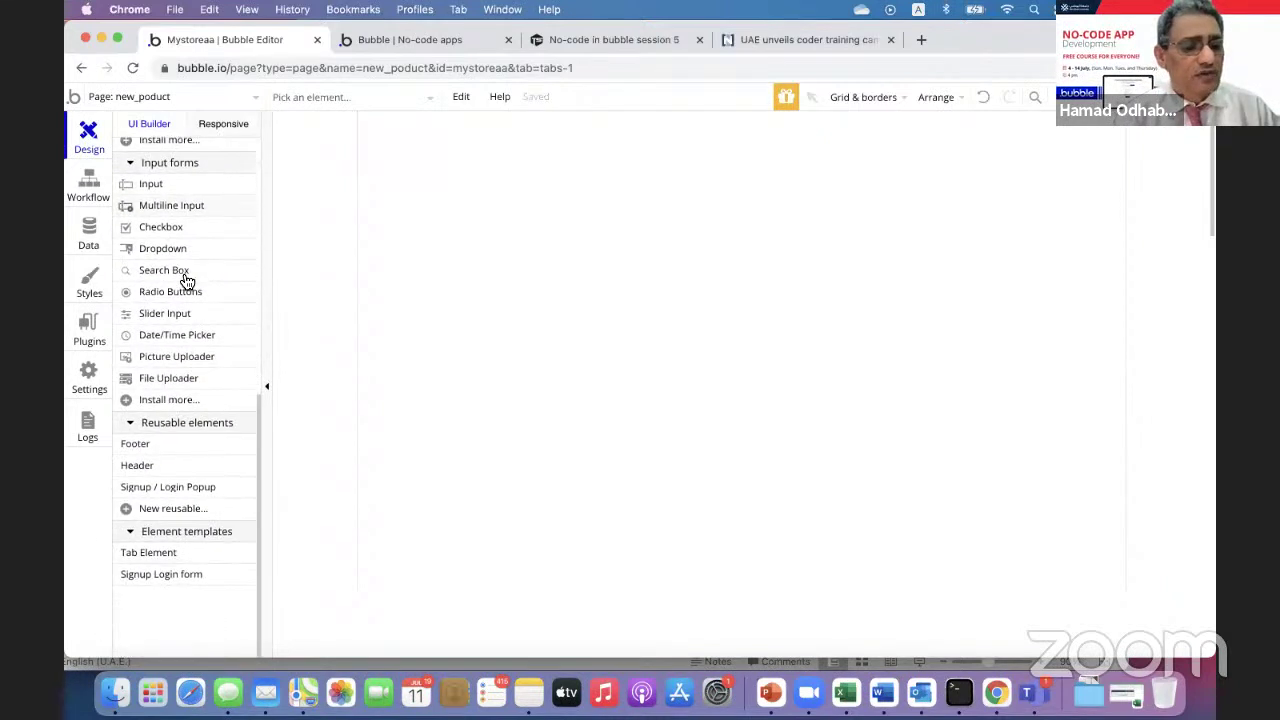
left_click(163, 467)
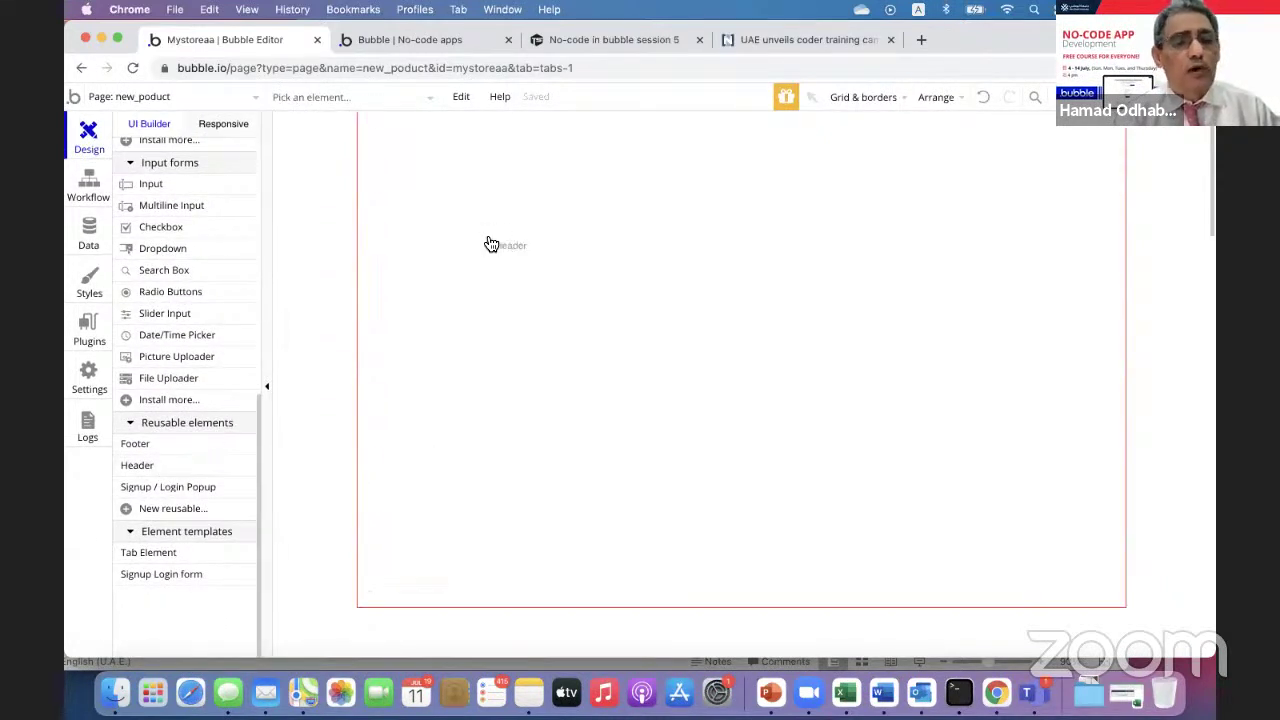
left_click(366, 120)
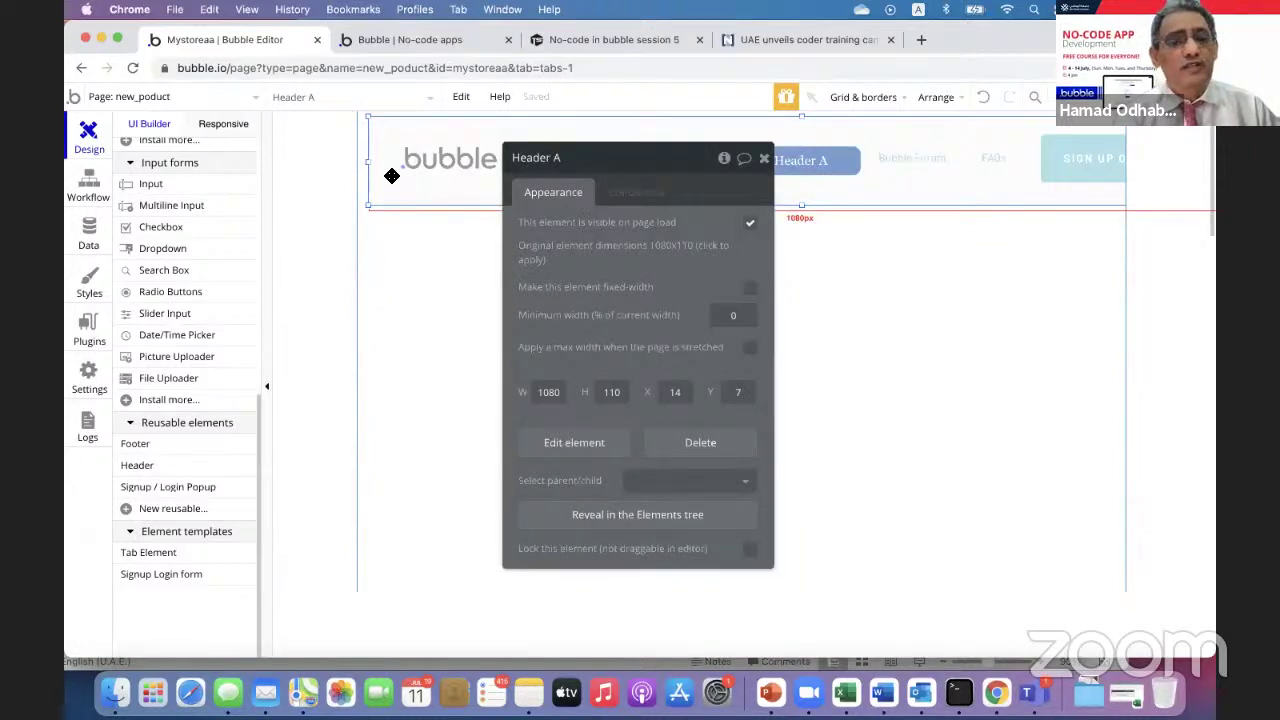
mouse_move(388, 180)
left_mouse_down()
mouse_move(423, 177)
mouse_move(394, 171)
left_mouse_up()
left_click(403, 275)
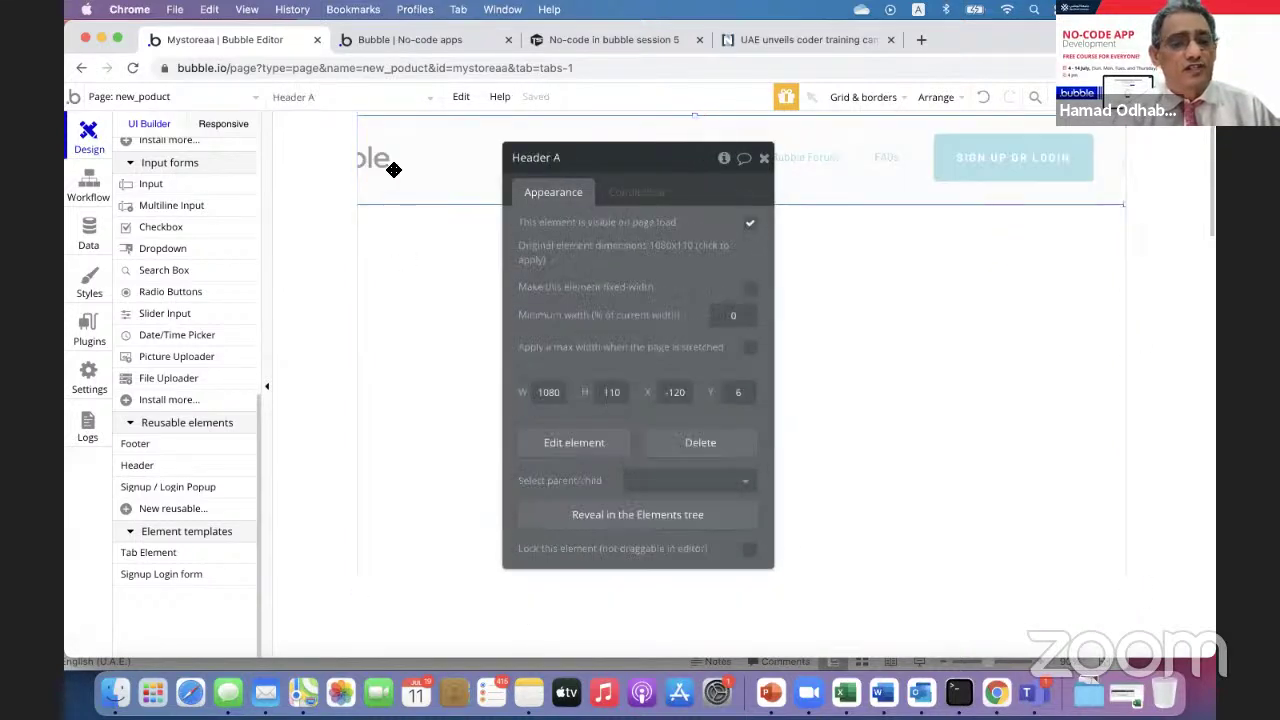
left_click(356, 353)
left_click_drag(357, 353, 307, 352)
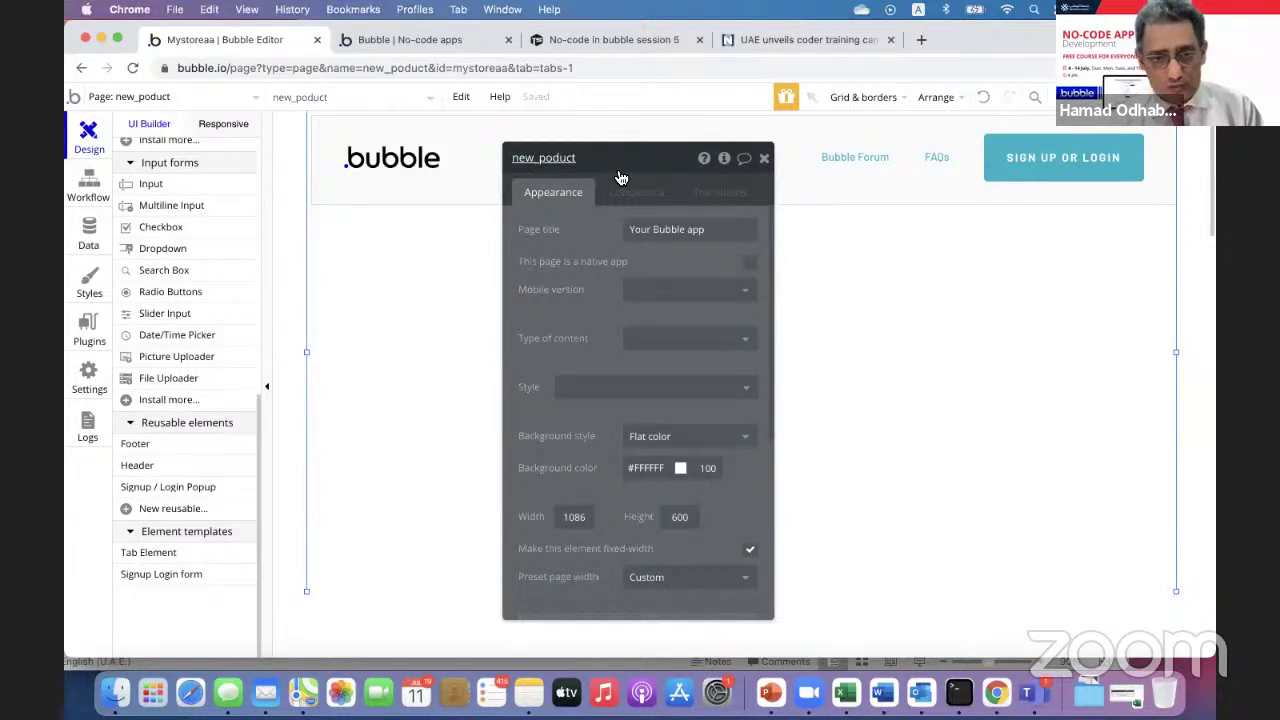
- Move the page's property editor out of the way and draw an icon about 82 by 59 px below the header's logo
left_click_drag(625, 158, 372, 162)
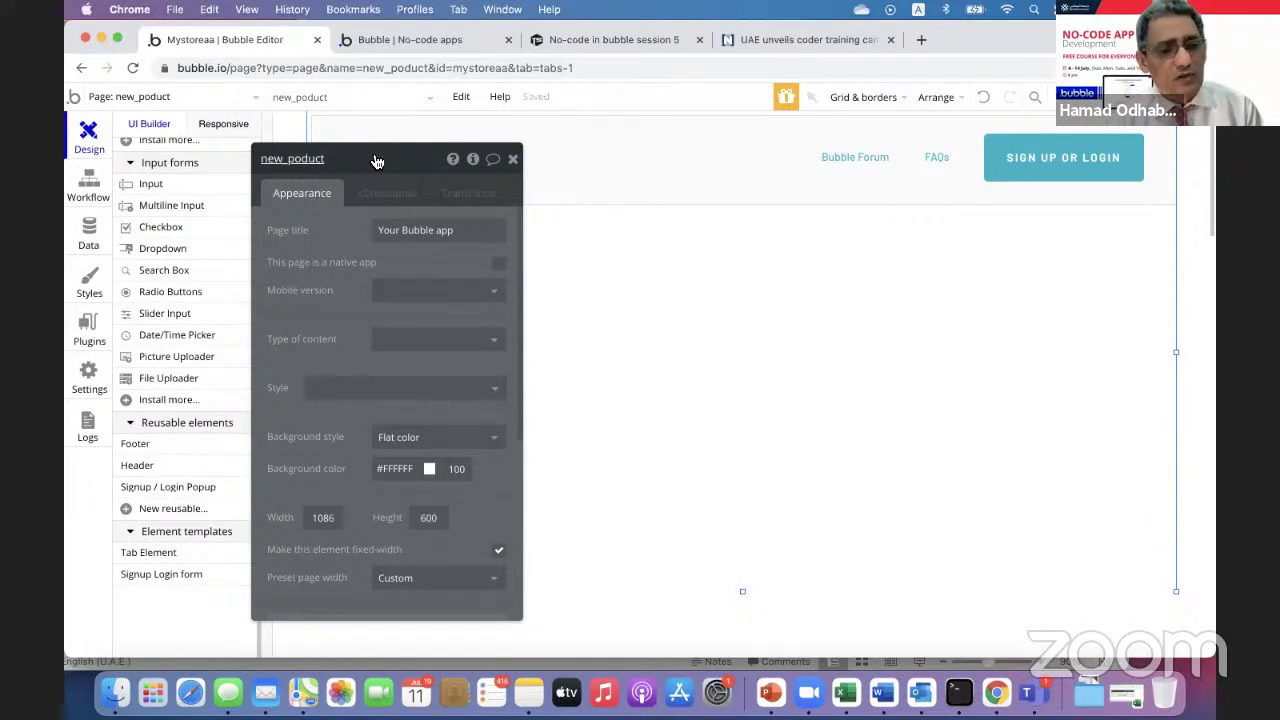
left_click_drag(372, 161, 1082, 178)
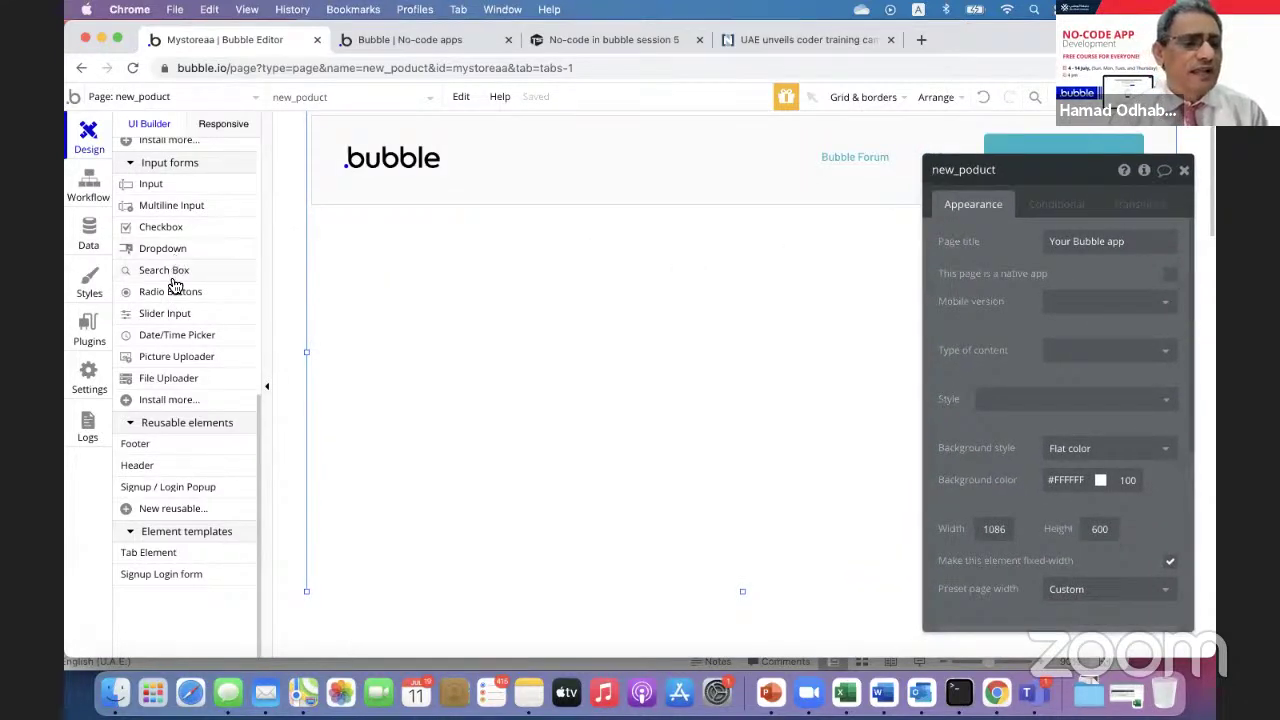
scroll(172, 283, "up", 5)
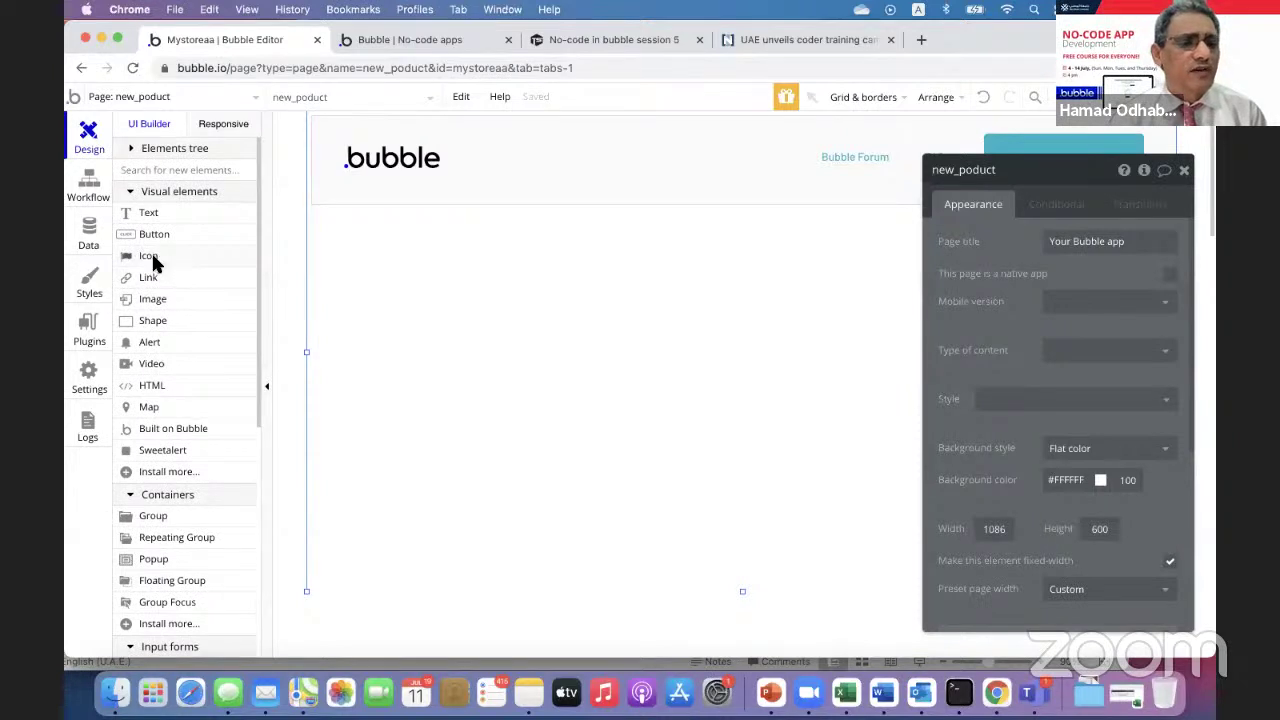
left_click(155, 257)
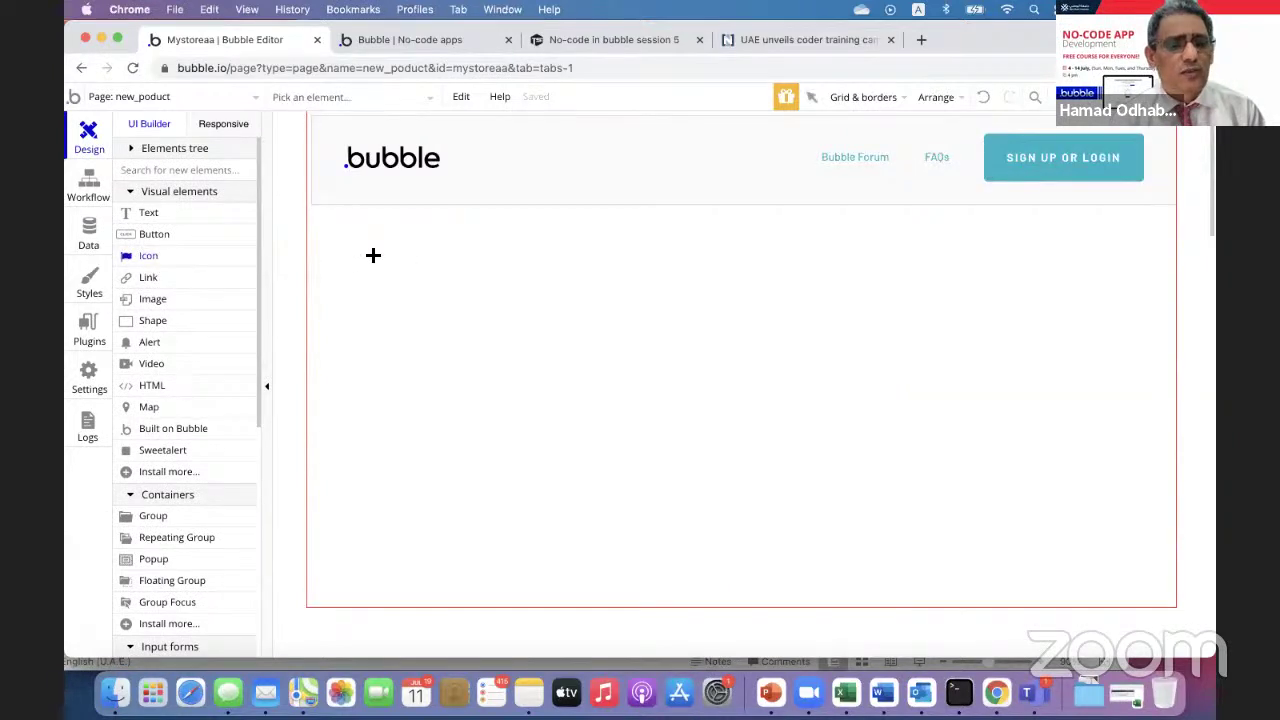
left_click_drag(373, 255, 440, 302)
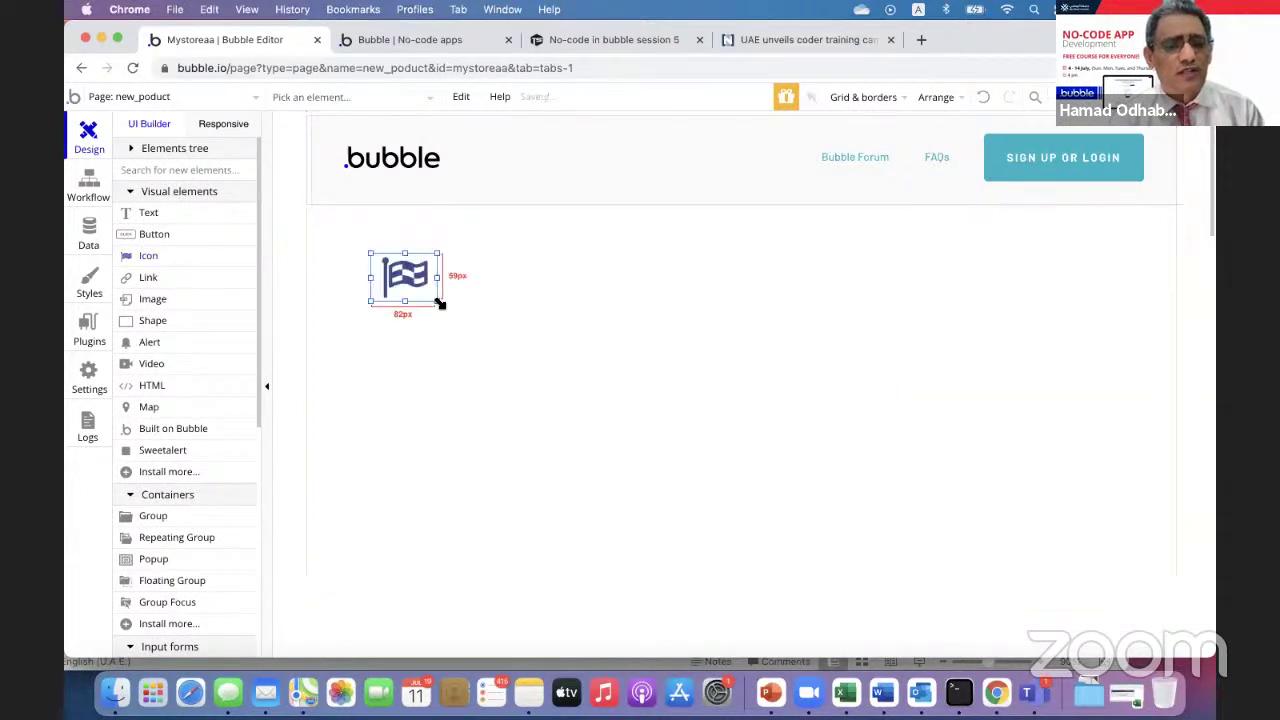
- Change the new icon's symbol from the flag to the plain plus sign (fa fa-plus)
type("plus")
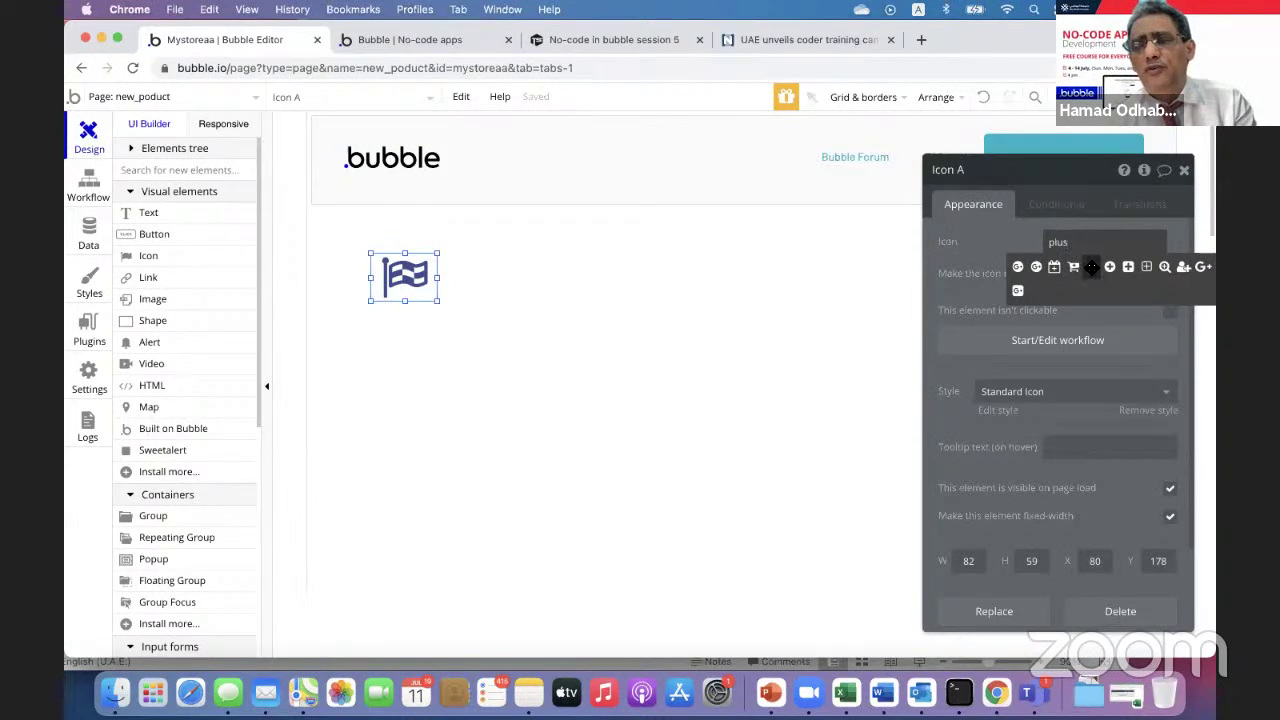
left_click(1093, 270)
left_click(579, 356)
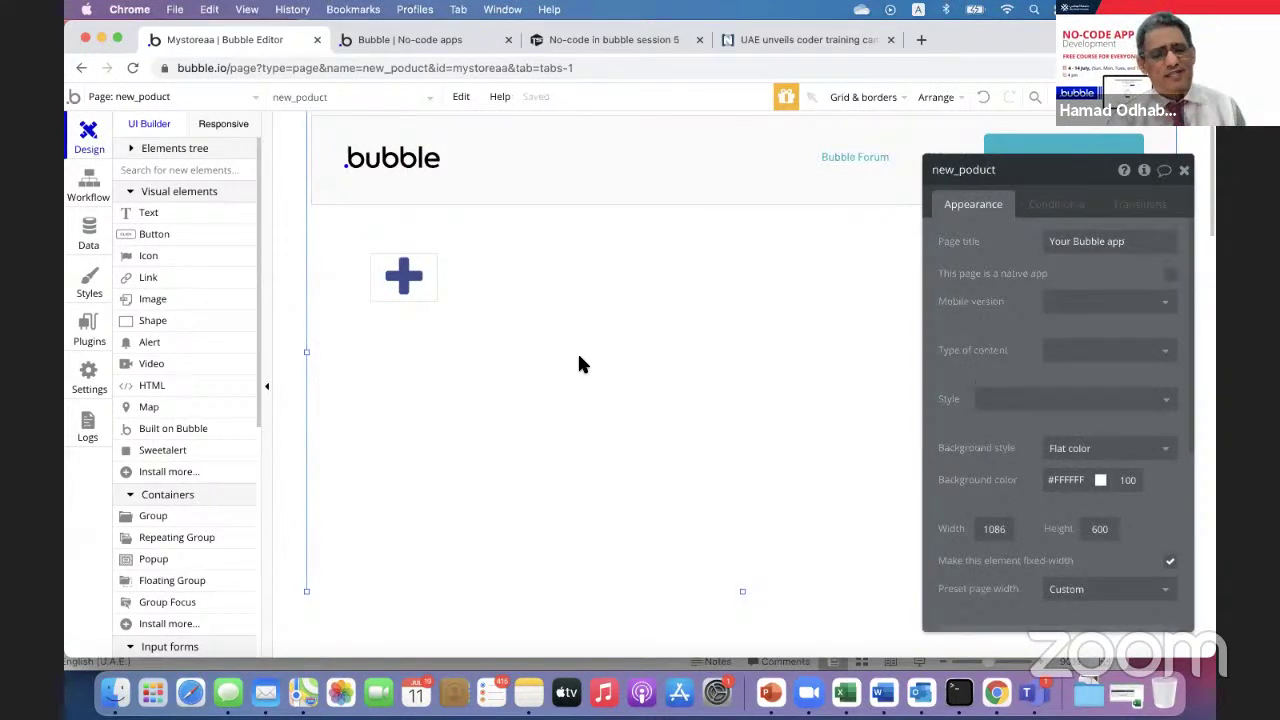
left_click(409, 281)
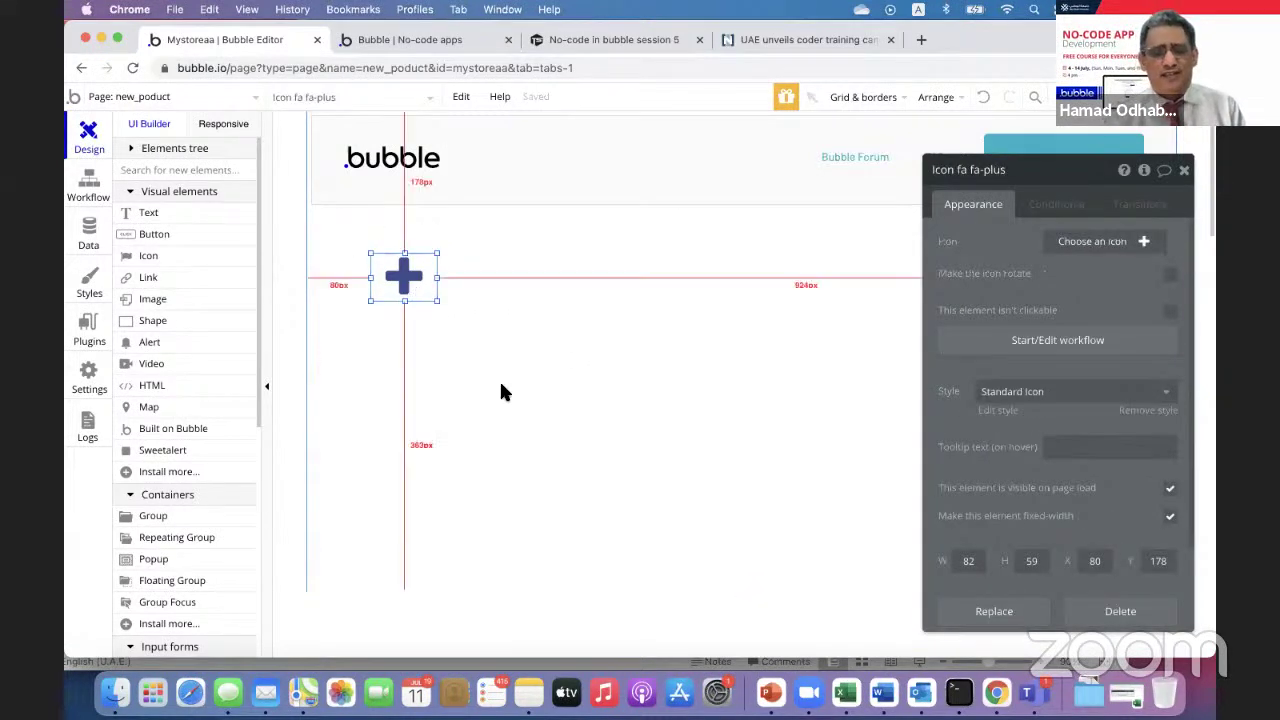
left_click(527, 426)
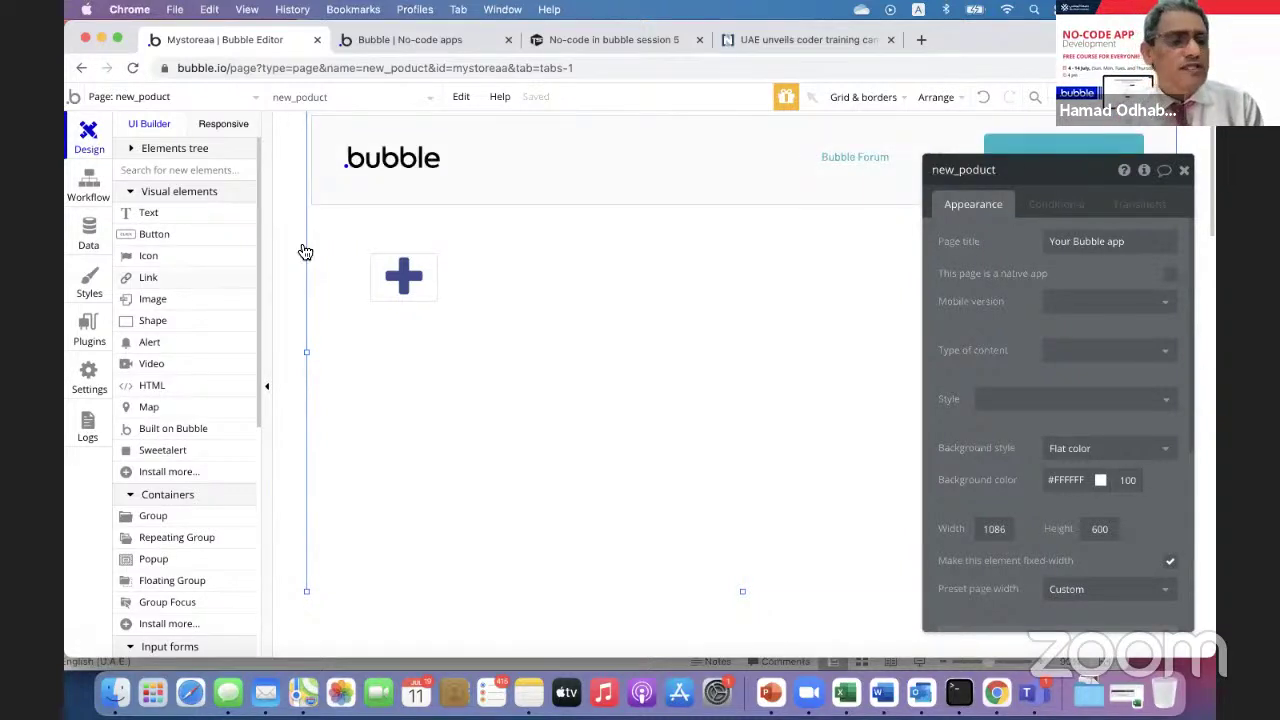
- Draw a repeating group about 641 by 275 px on the page below the plus icon
scroll(155, 337, "down", 3)
scroll(155, 337, "down", 1)
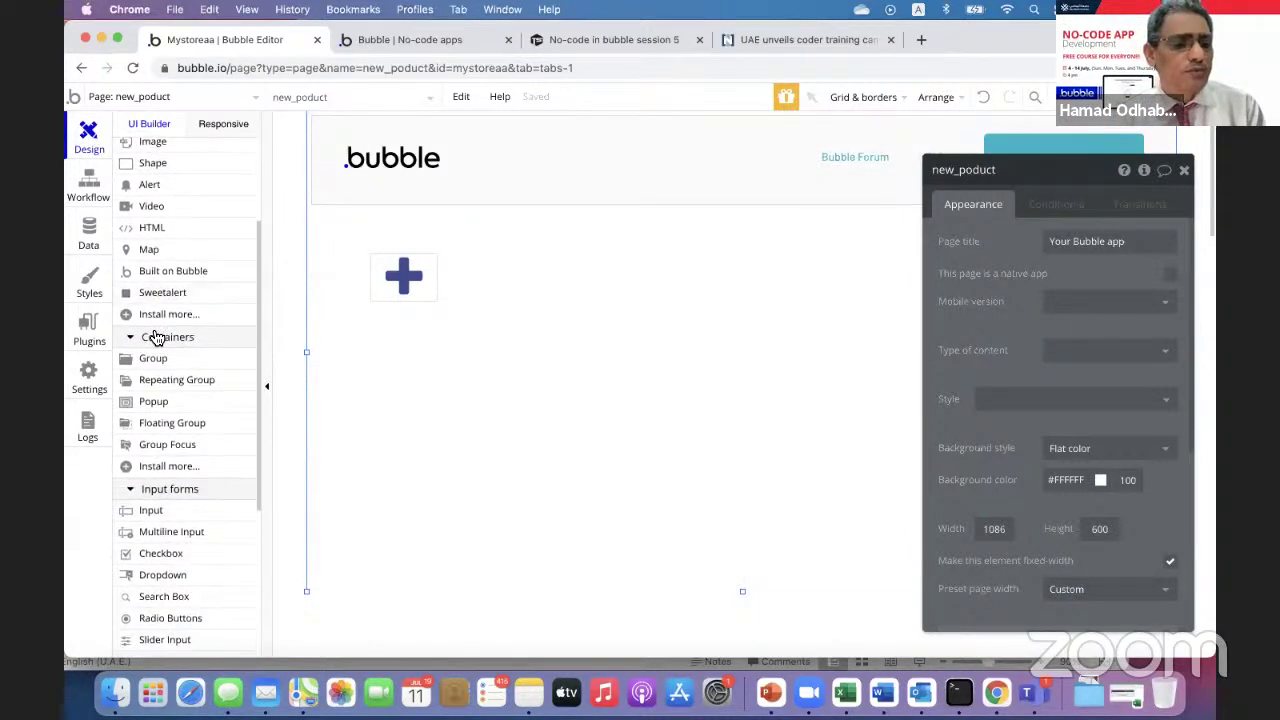
left_click(162, 380)
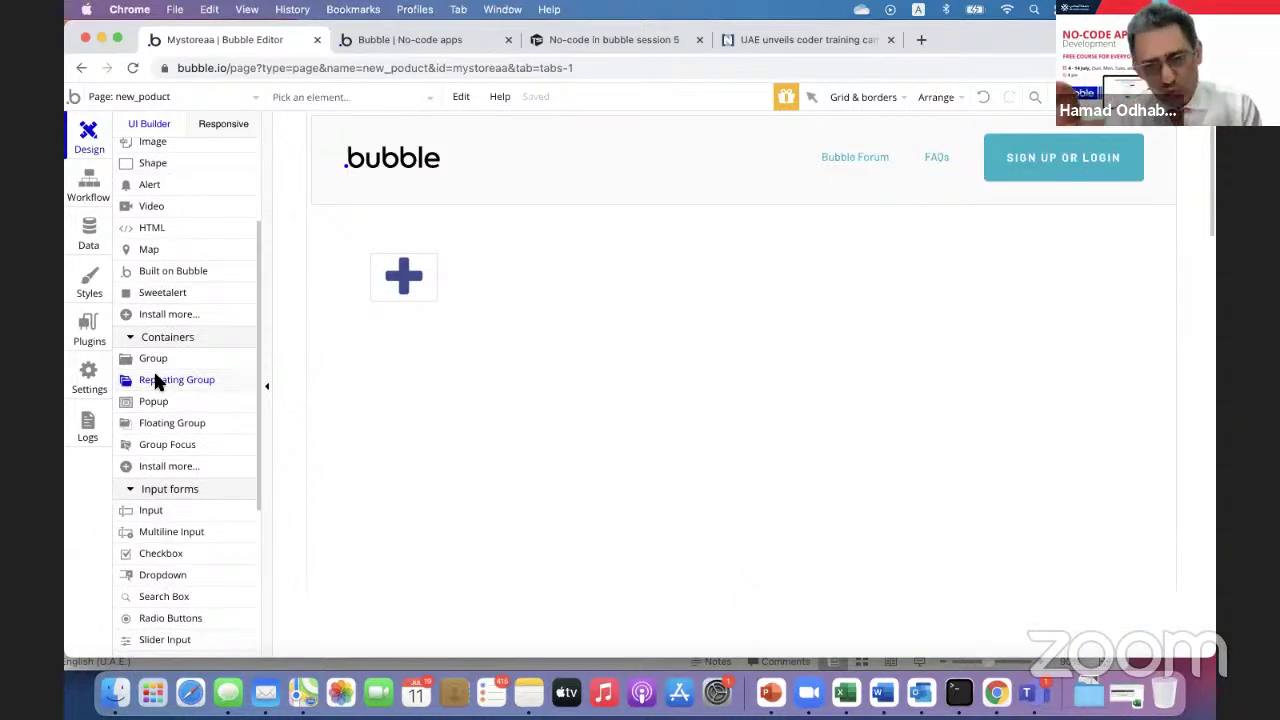
left_click_drag(391, 344, 906, 567)
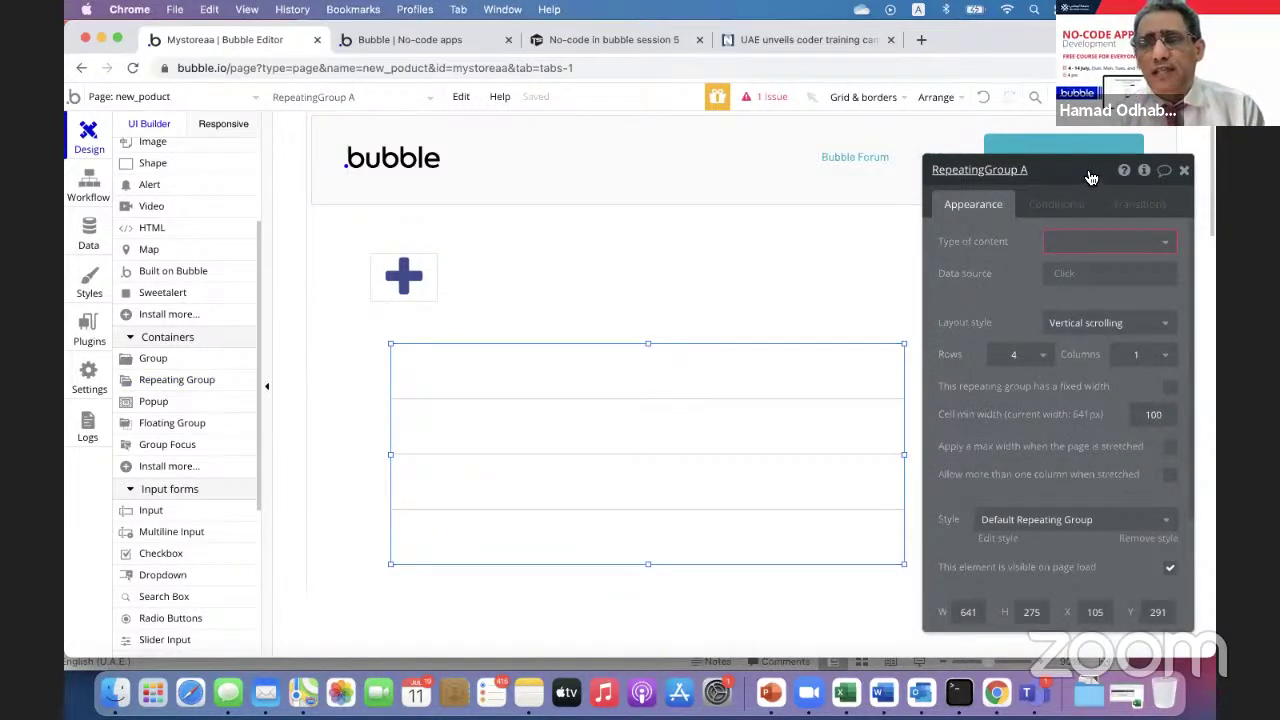
- Set the repeating group's type of content to Products and its data source to a search for Products without constraints
left_click_drag(1085, 173, 857, 110)
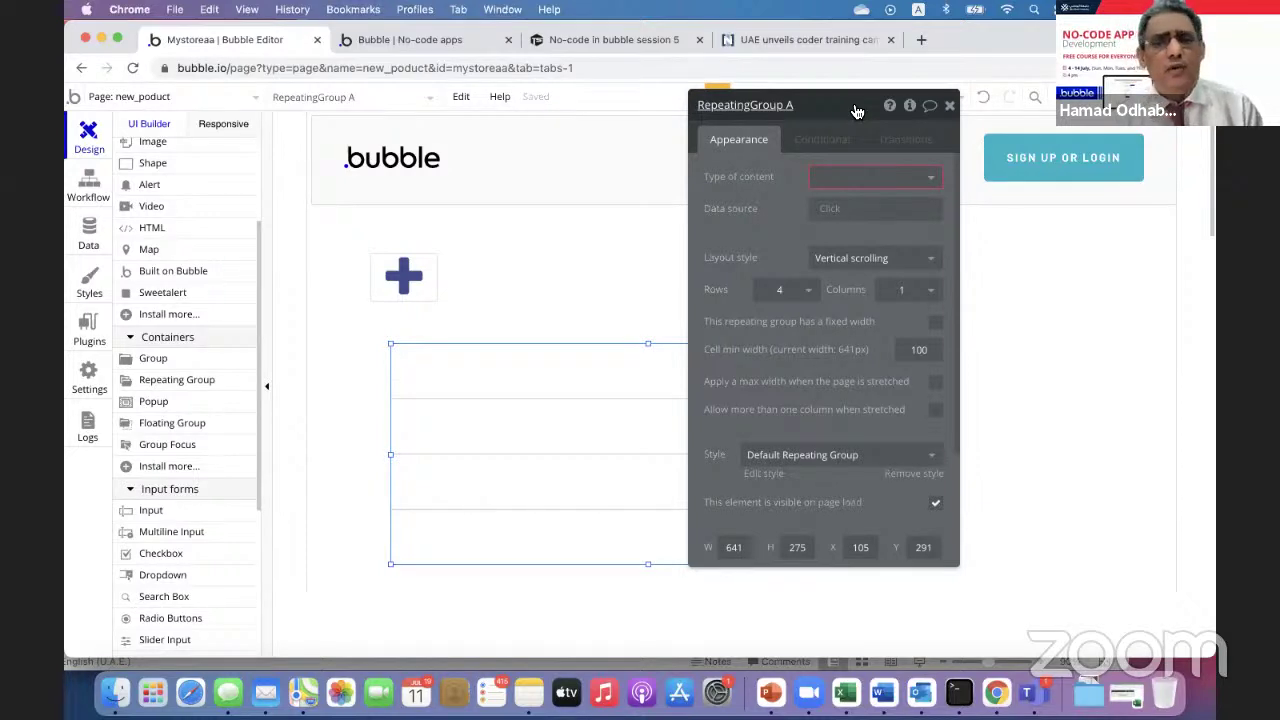
left_click(930, 177)
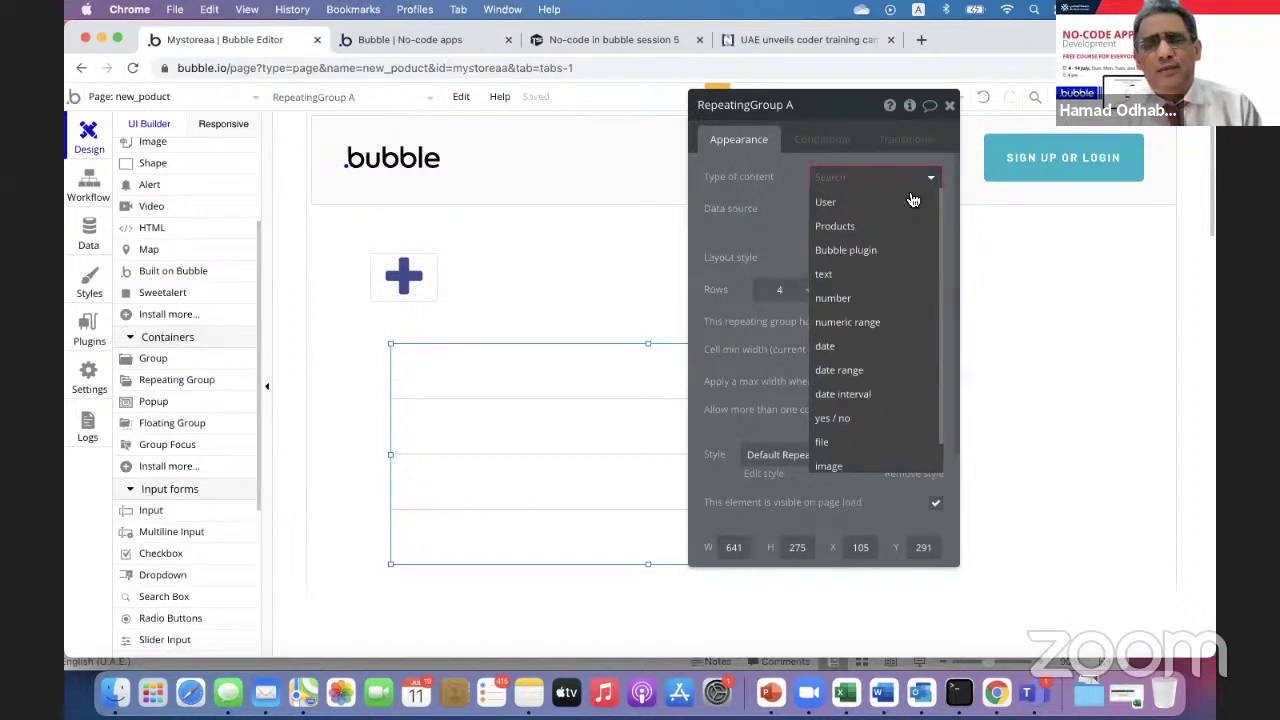
left_click(876, 226)
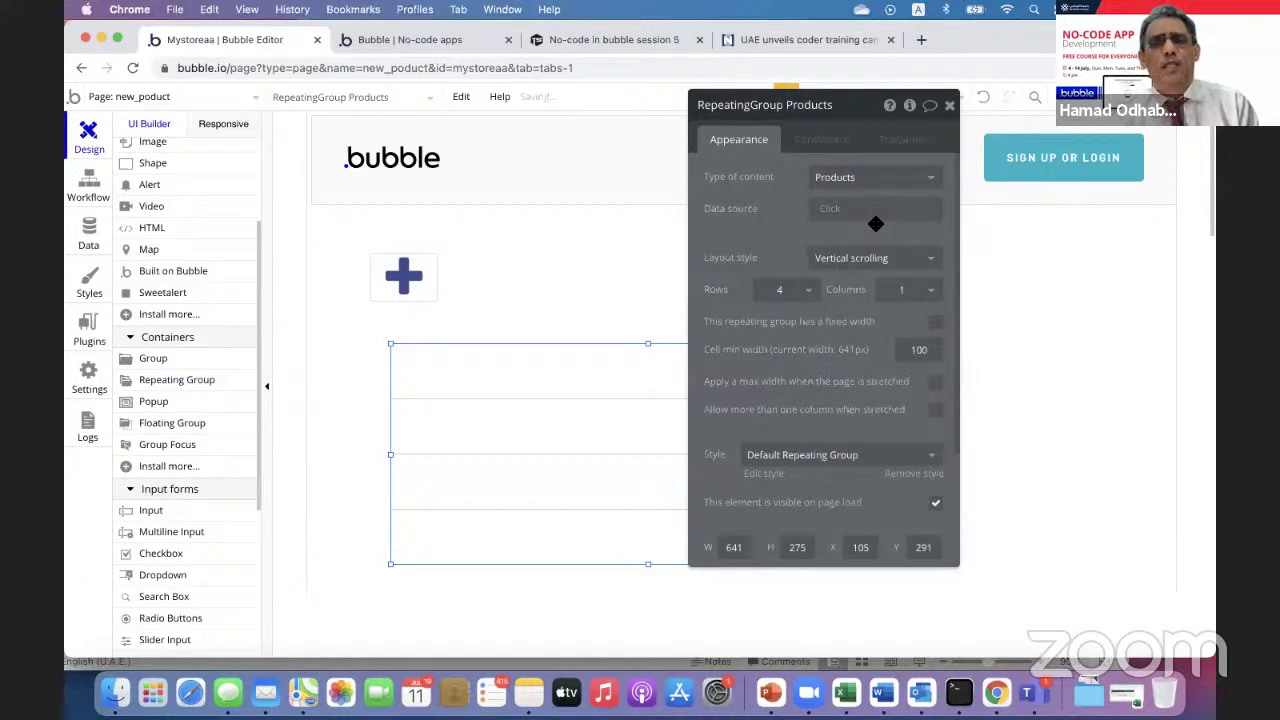
left_click(833, 206)
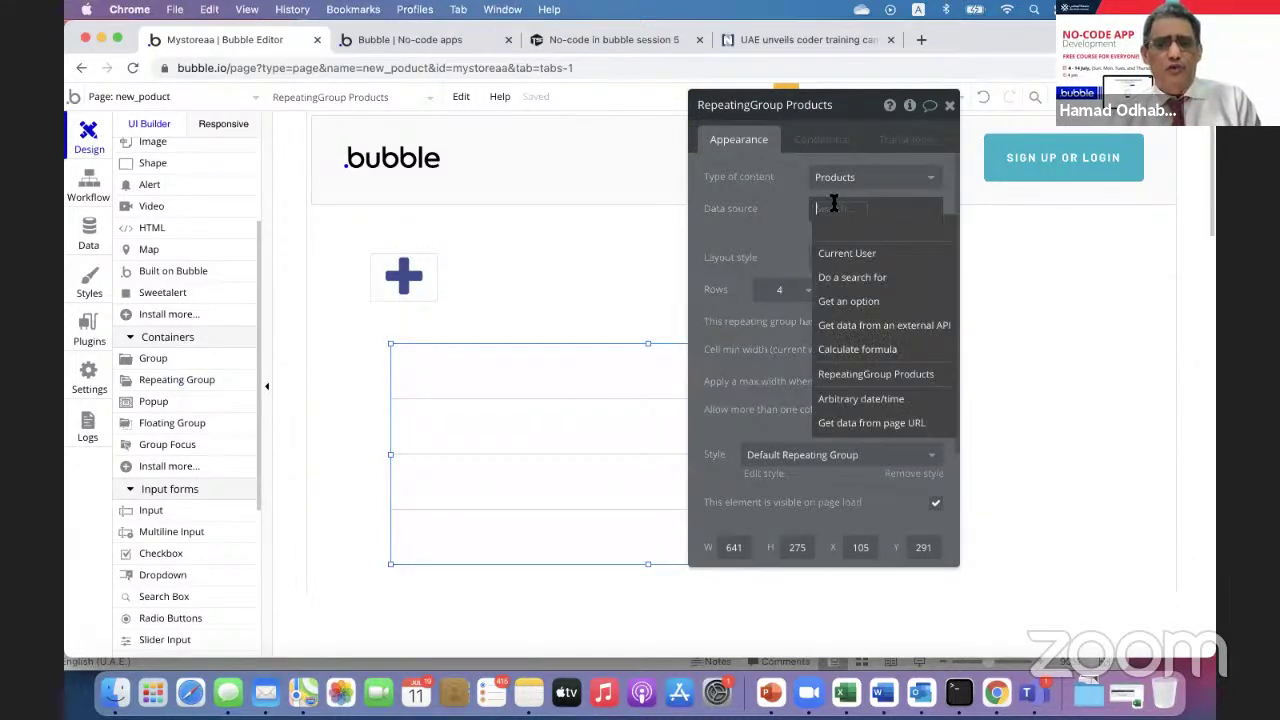
left_click(843, 277)
left_click(648, 150)
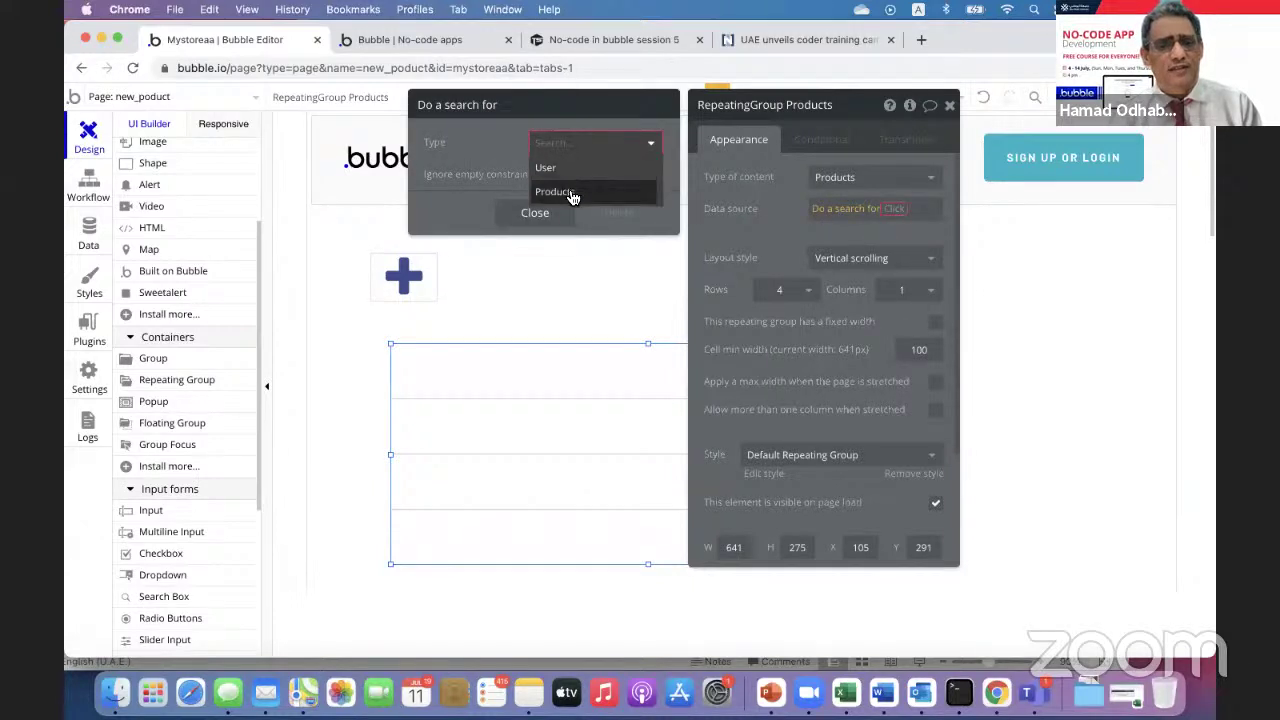
left_click(570, 192)
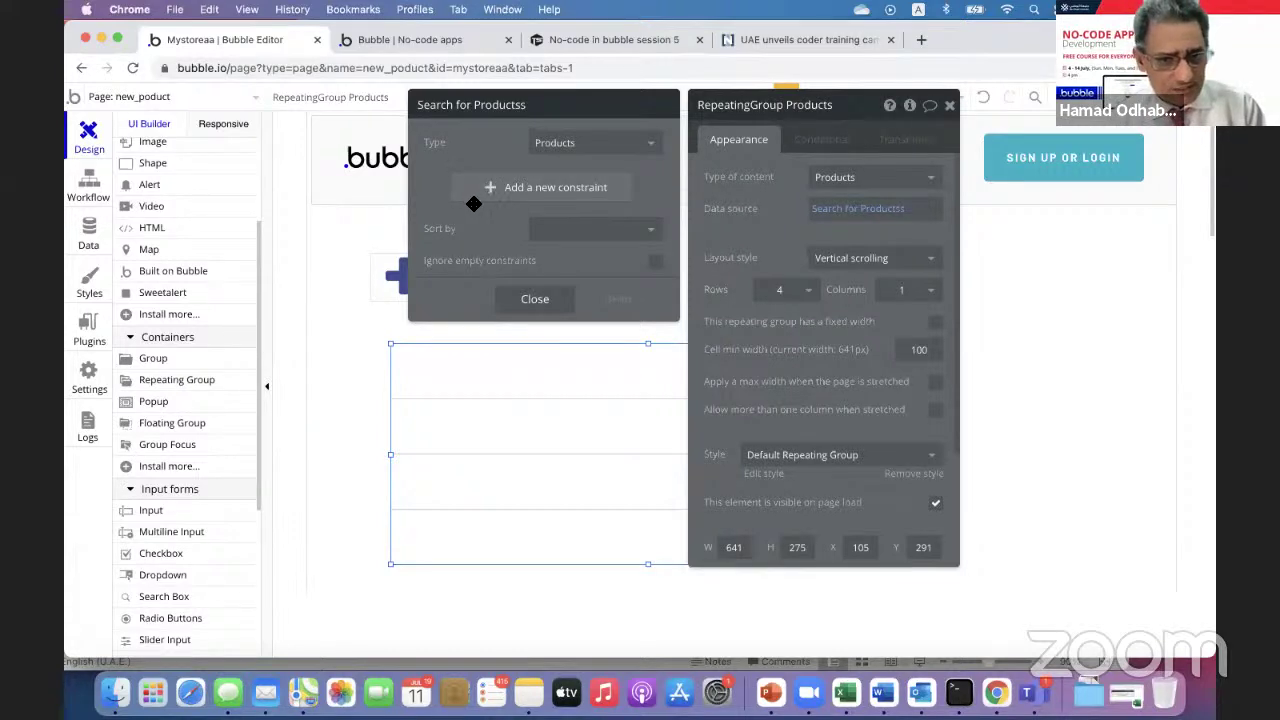
left_click(540, 300)
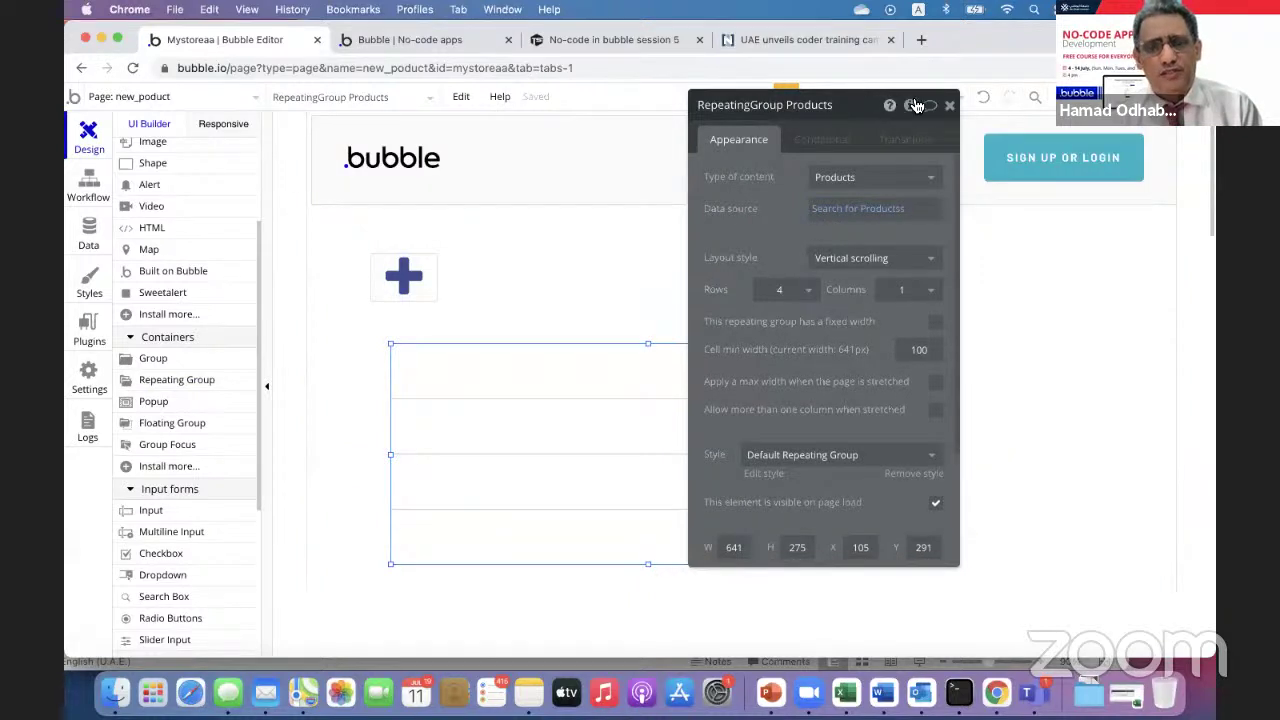
- Move the property editor off the repeating group and draw an image about 43 by 43 px at the start of its first cell
left_click_drag(865, 107, 1040, 122)
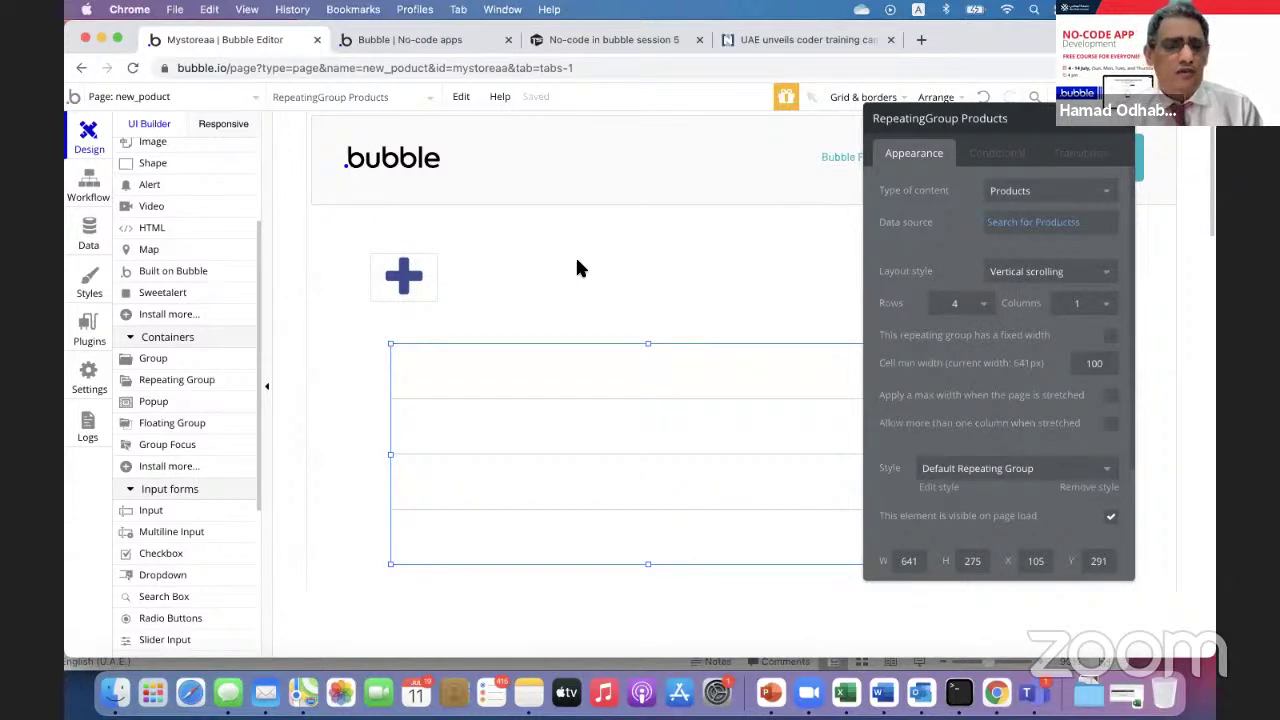
left_click_drag(1030, 125, 1128, 135)
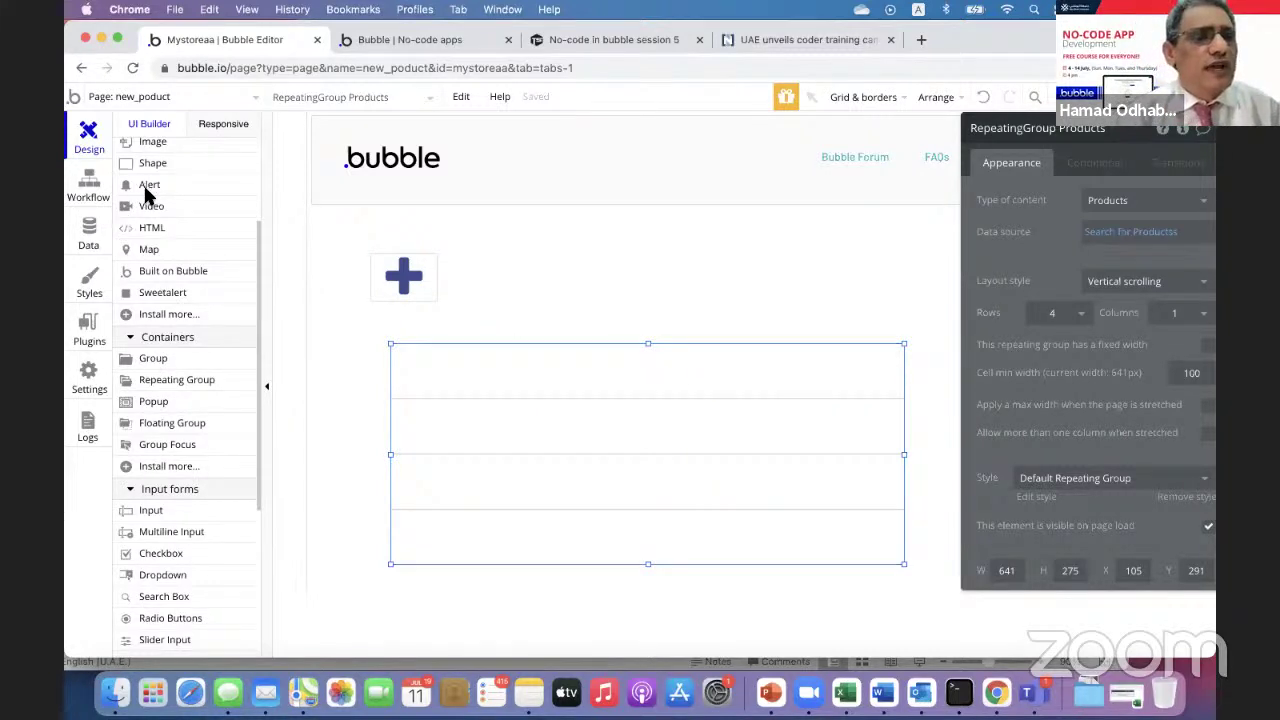
scroll(160, 220, "up", 3)
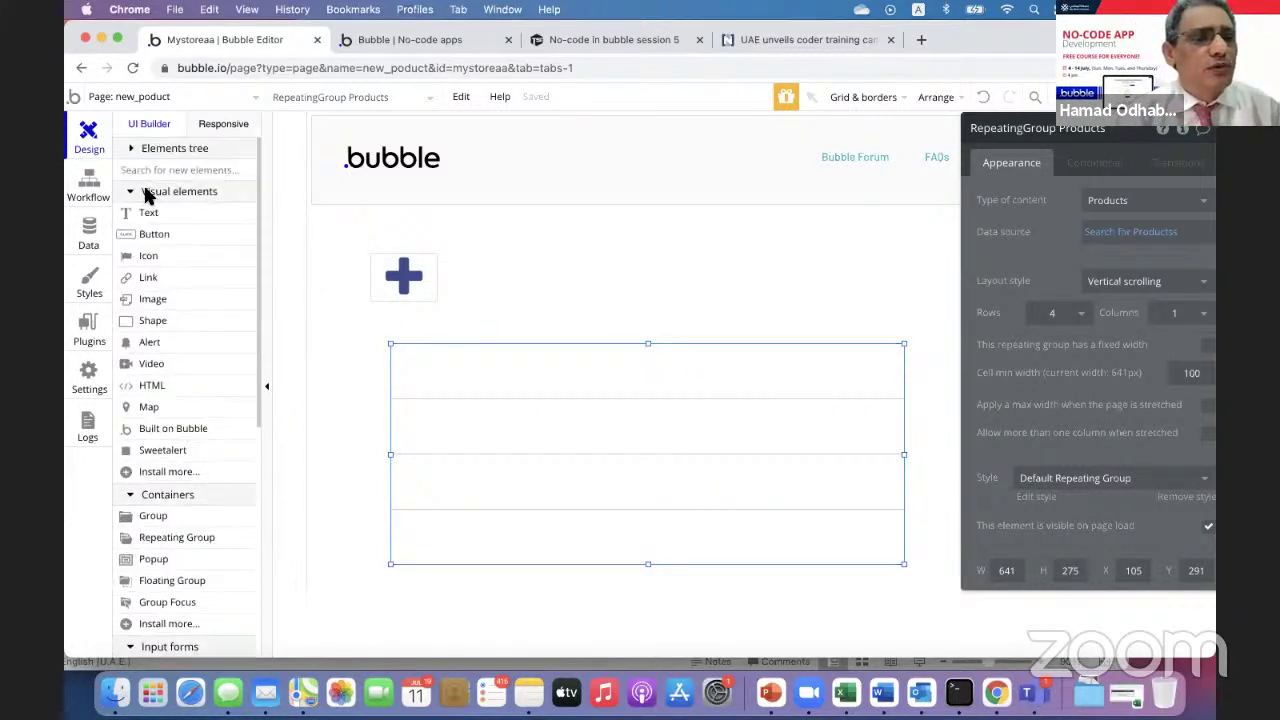
left_click(153, 300)
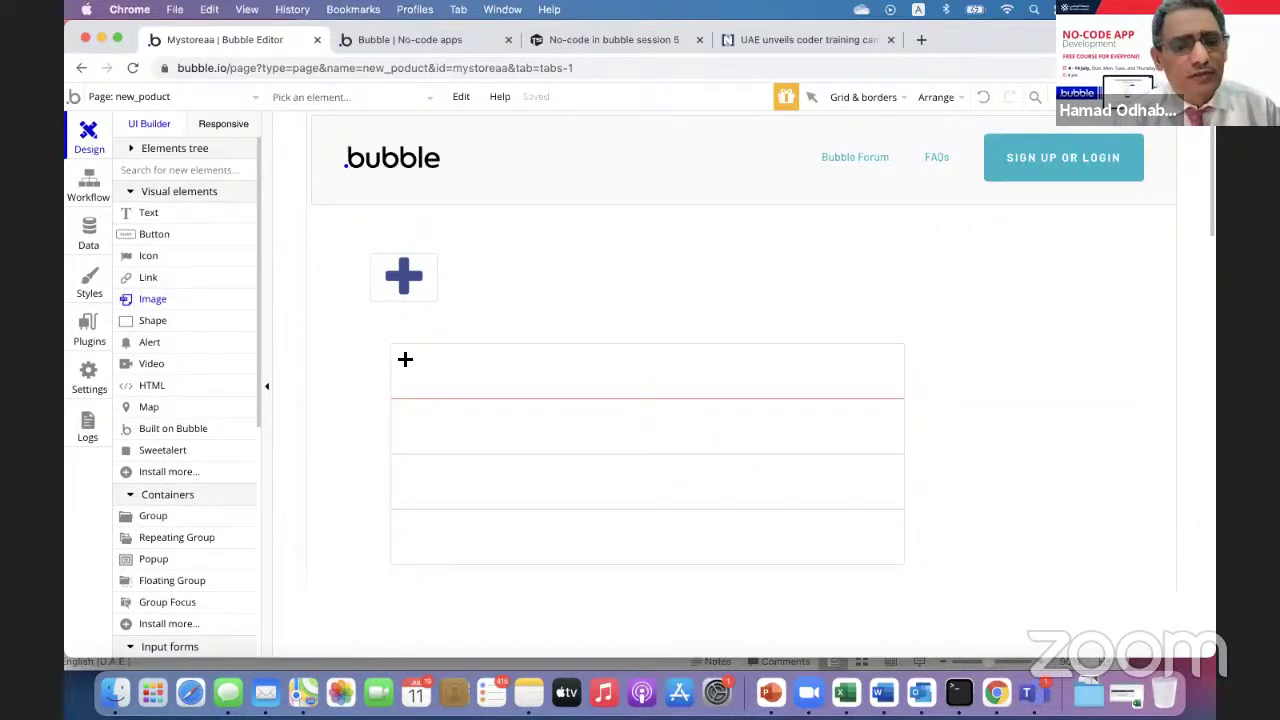
left_click_drag(405, 359, 444, 391)
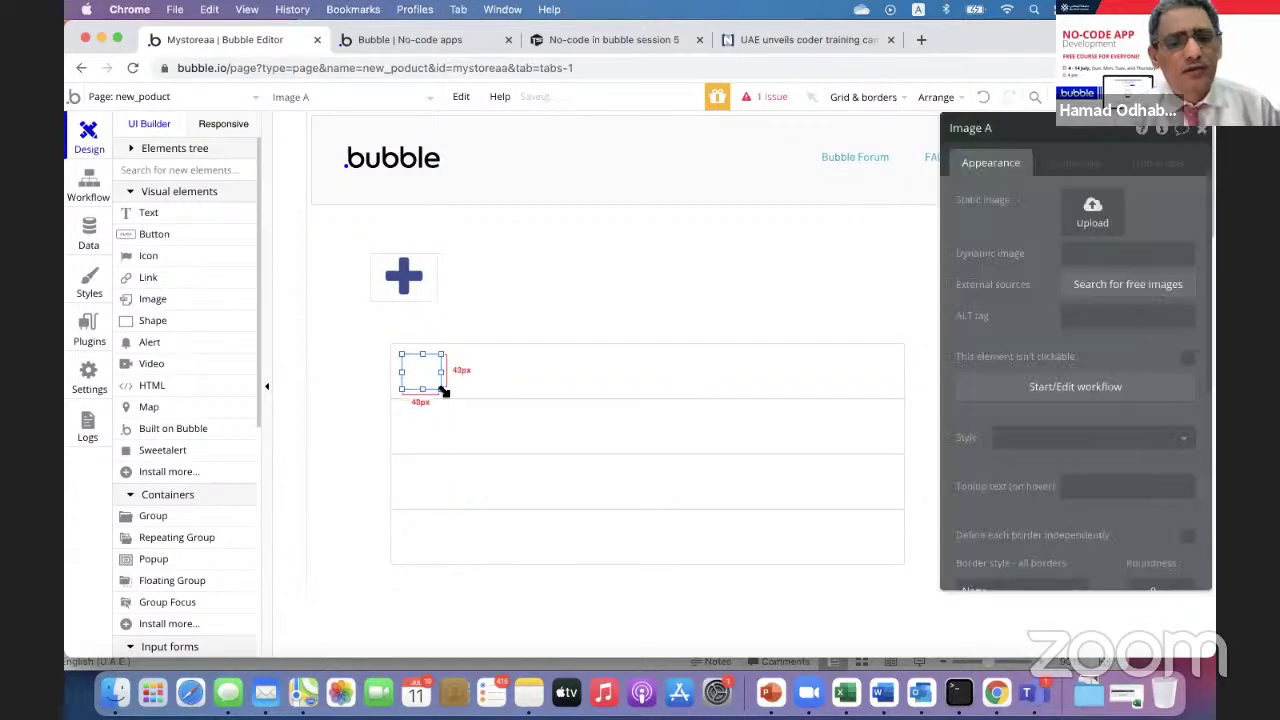
- Set the cell image's dynamic source to Current cell's Products's Photo
left_click(1094, 258)
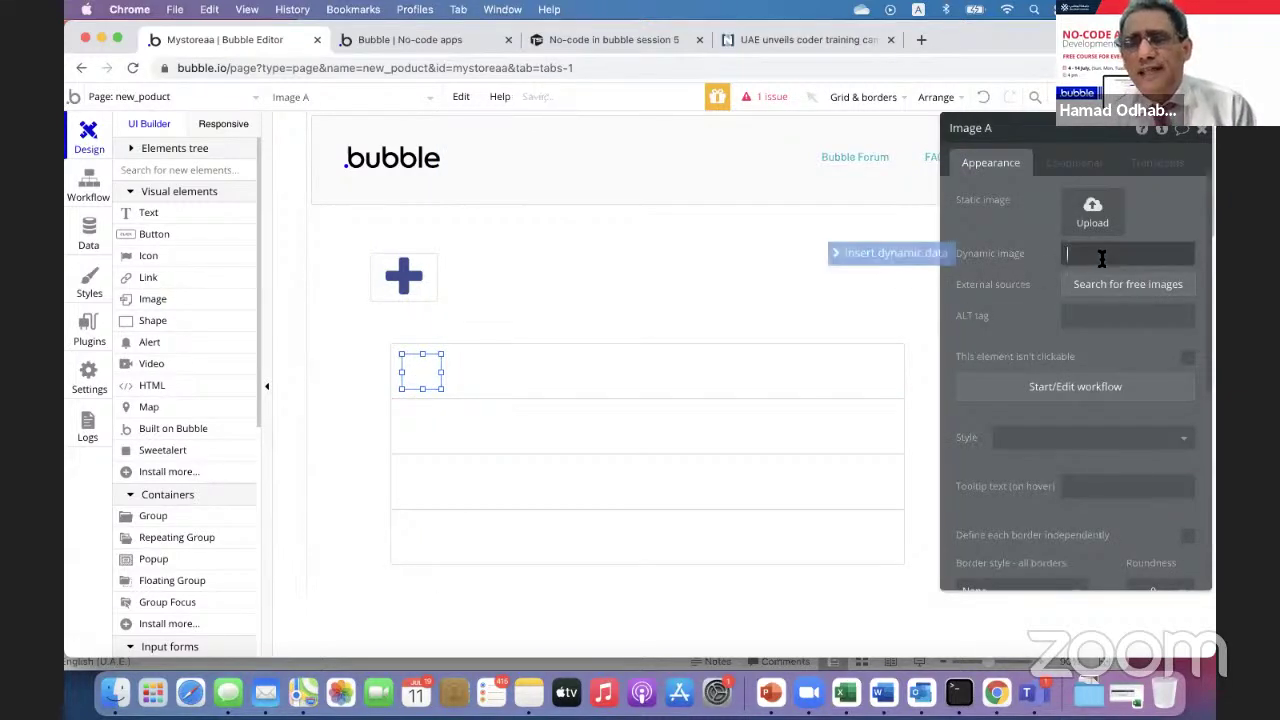
left_click(921, 258)
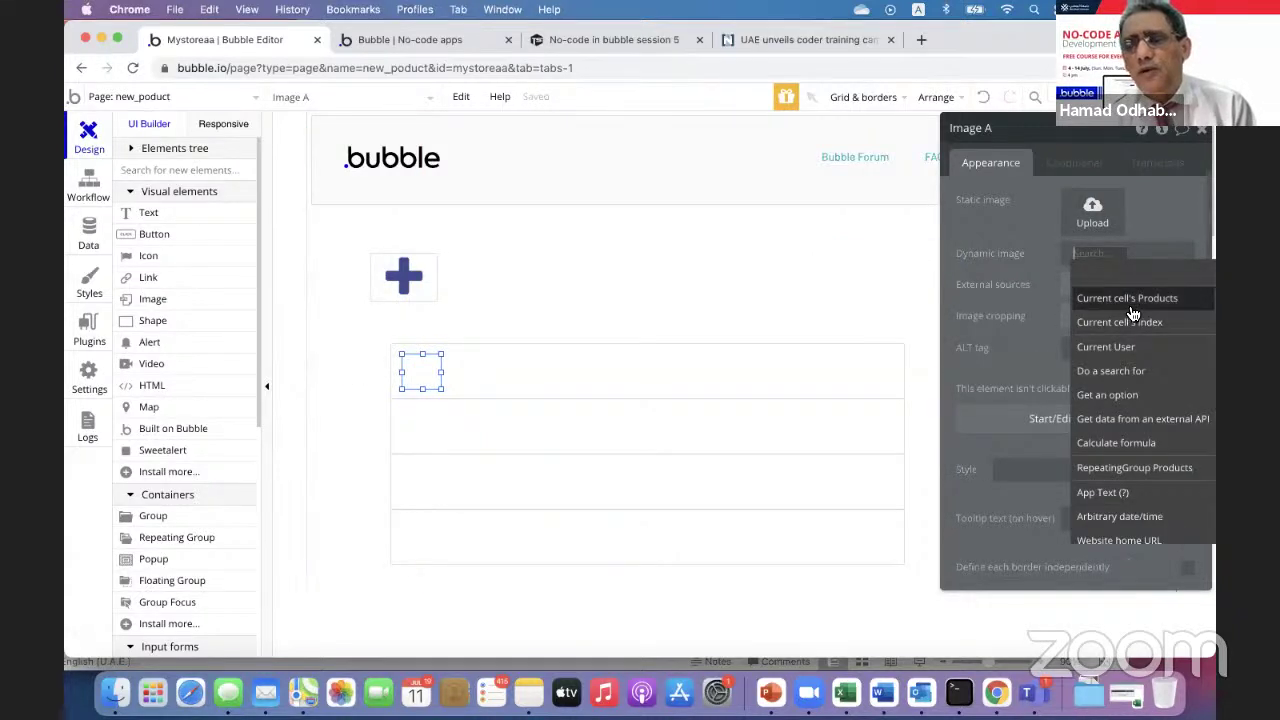
left_click(1126, 300)
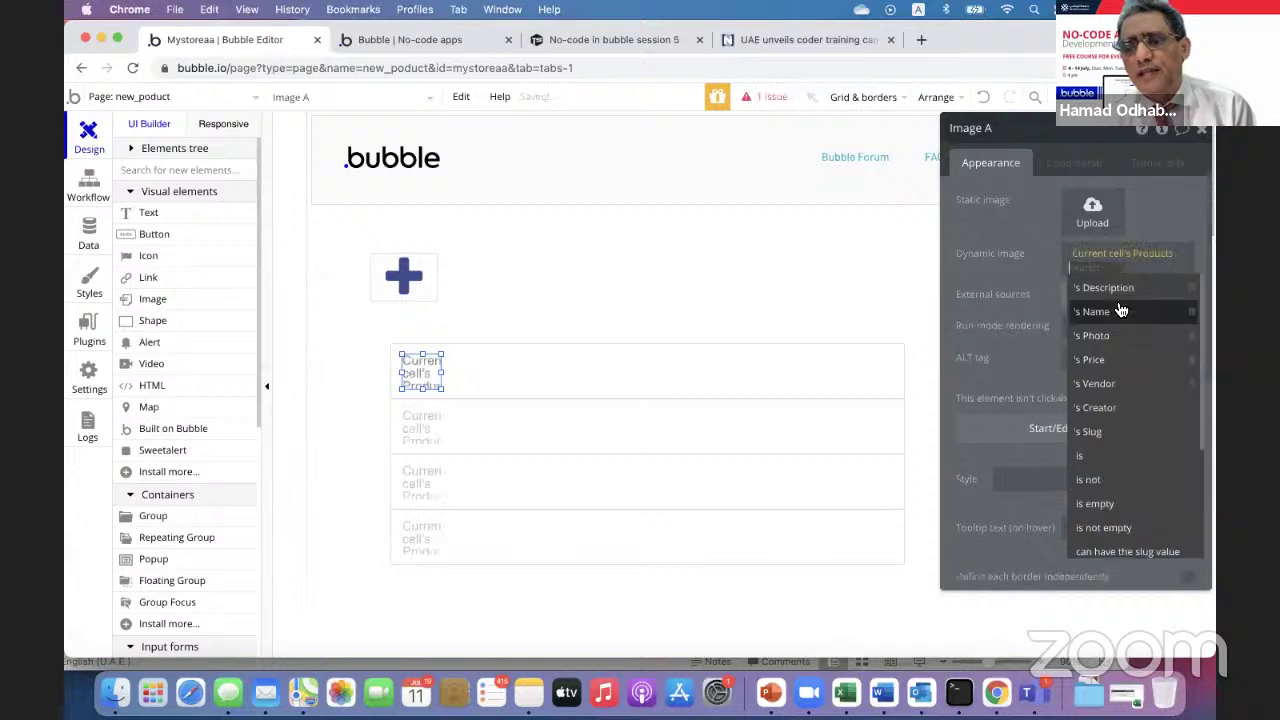
left_click(1119, 337)
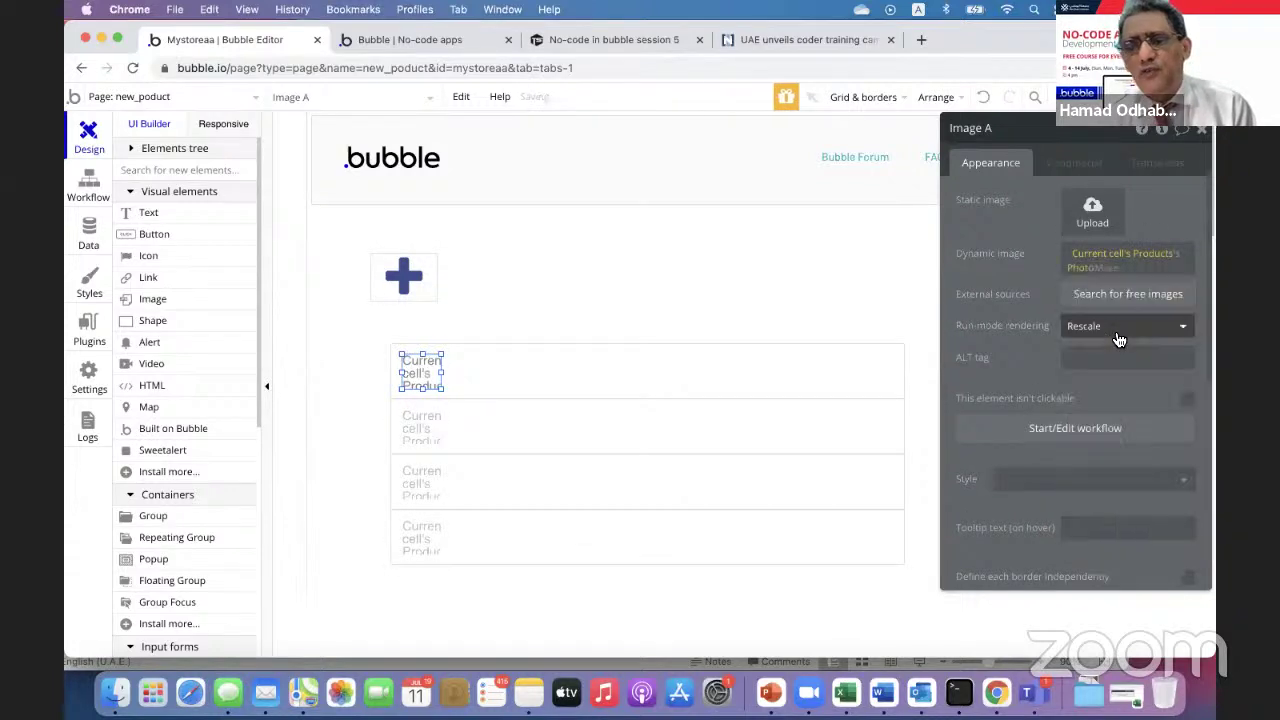
left_click(655, 288)
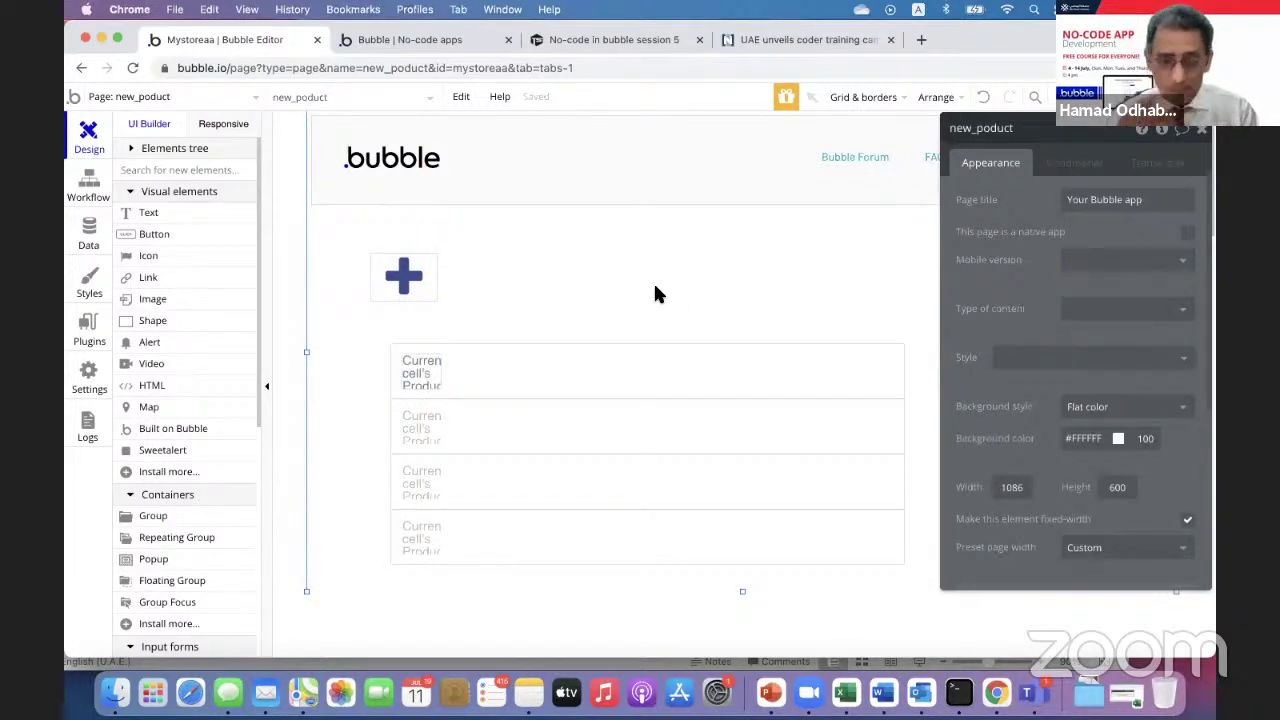
- Draw a text element about 279 by 25 px beside the image in the first cell, showing Current cell's Products's Name
left_click(150, 214)
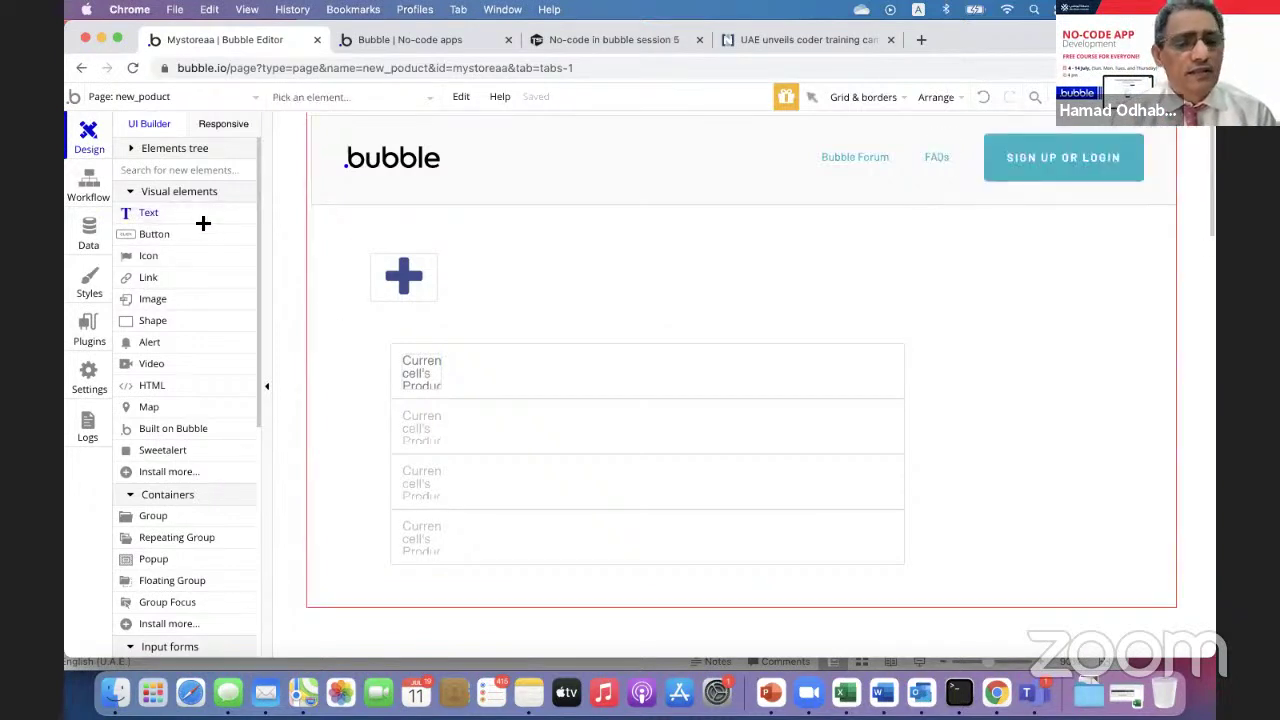
left_click_drag(459, 365, 683, 385)
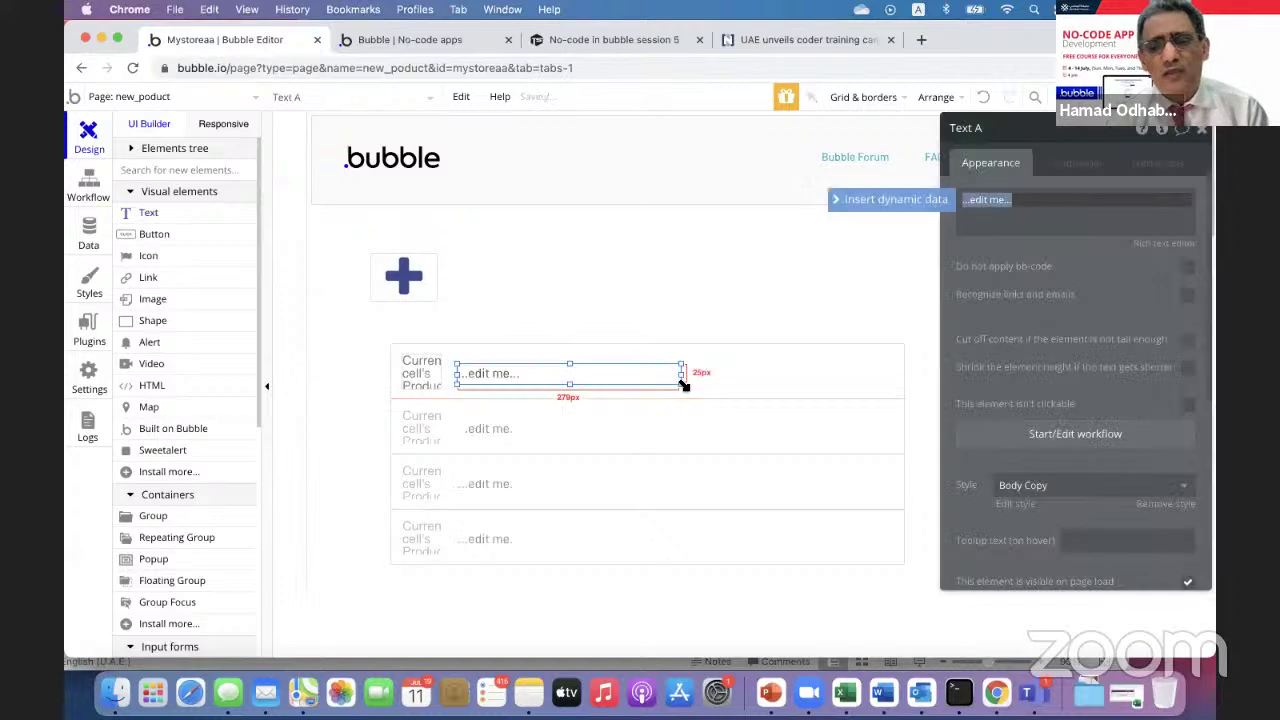
left_click(908, 203)
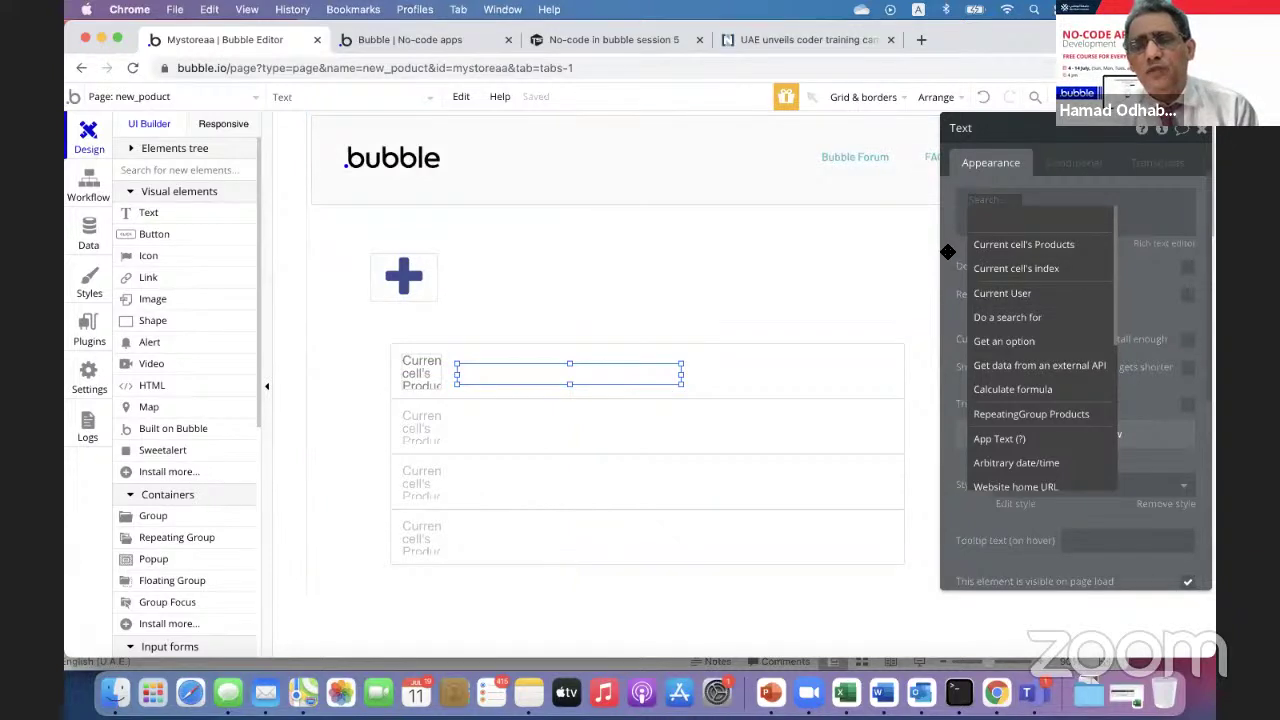
left_click(1033, 245)
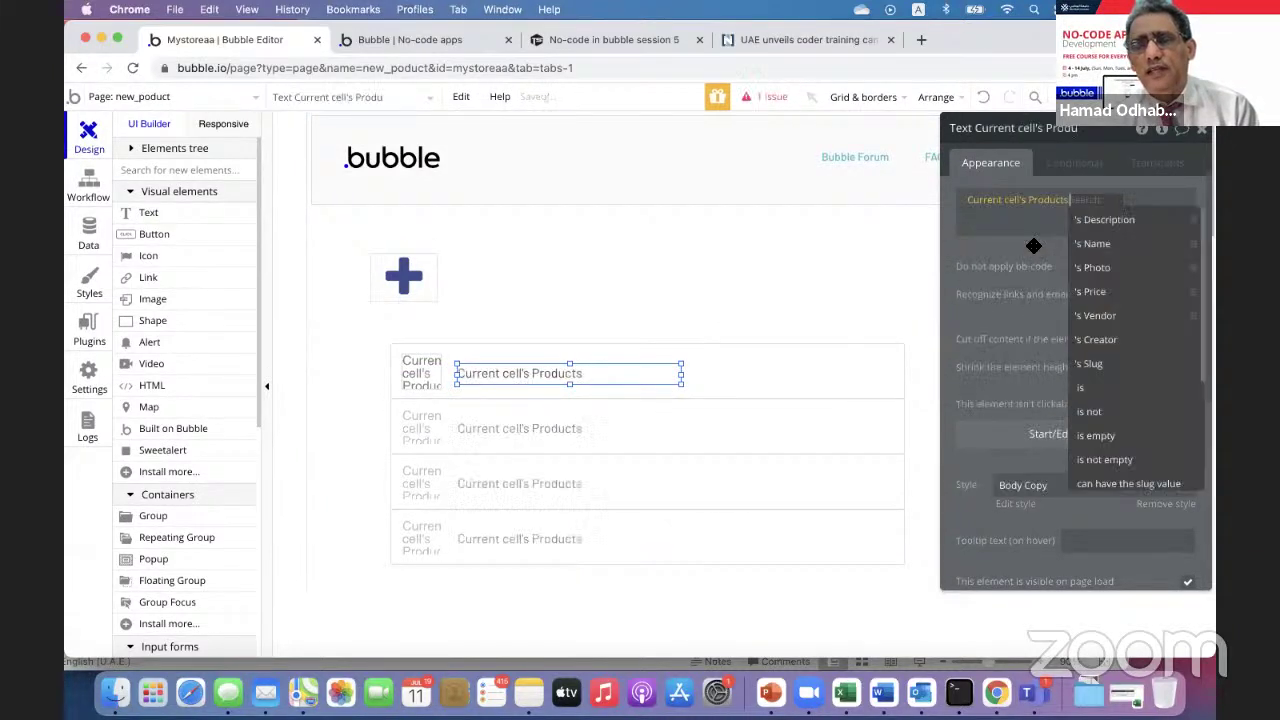
left_click(1100, 245)
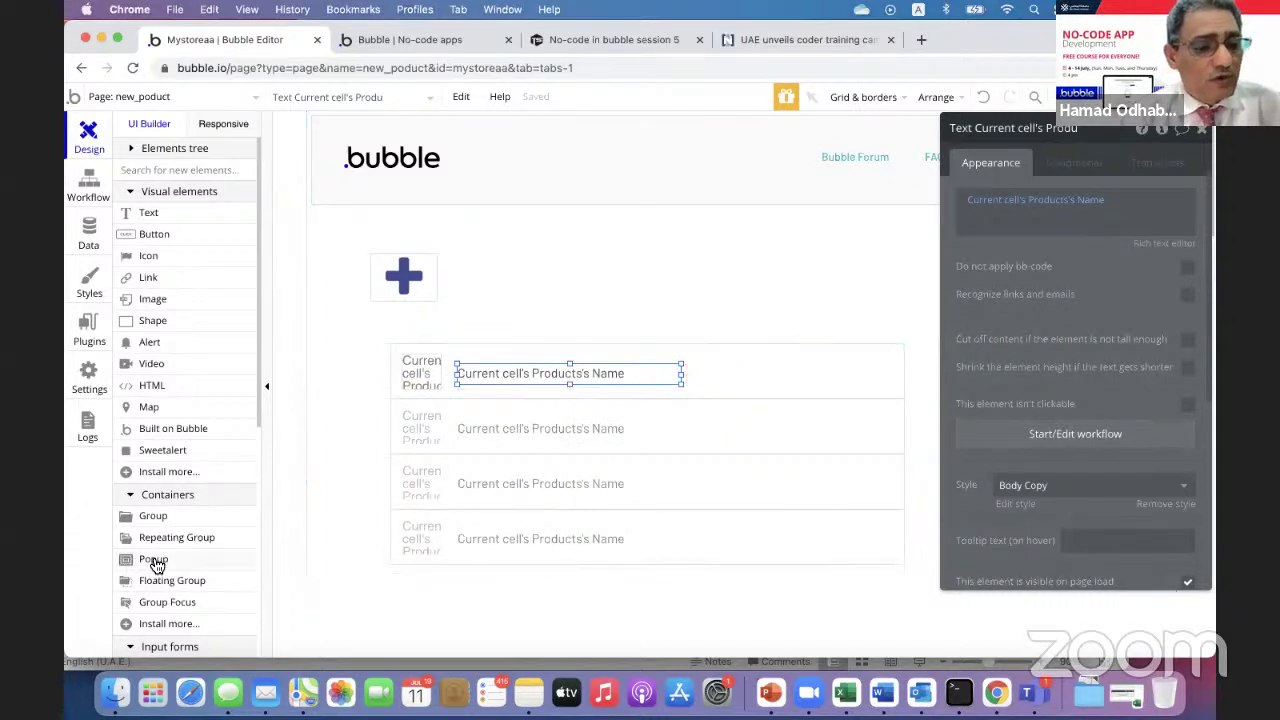
- Draw an input about 133 by 34 px after the name text in the first cell, with Current cell's Products's Price as its placeholder
scroll(120, 568, "down", 5)
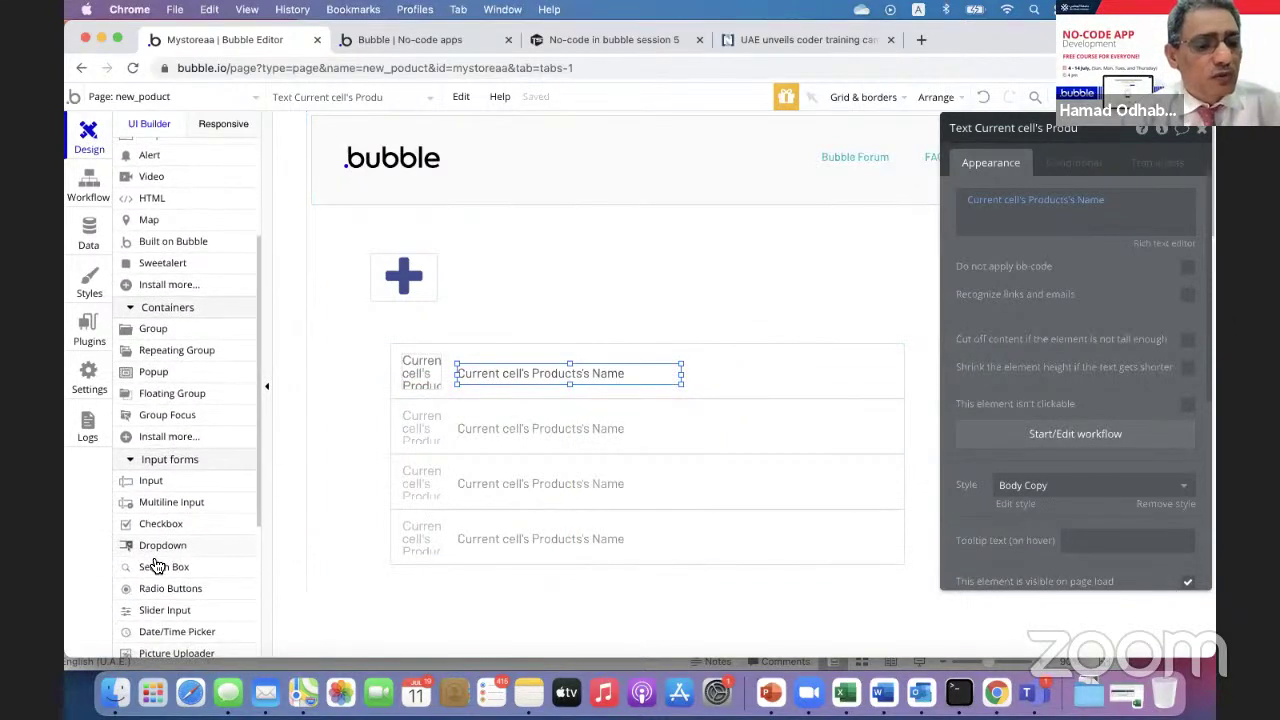
left_click(150, 482)
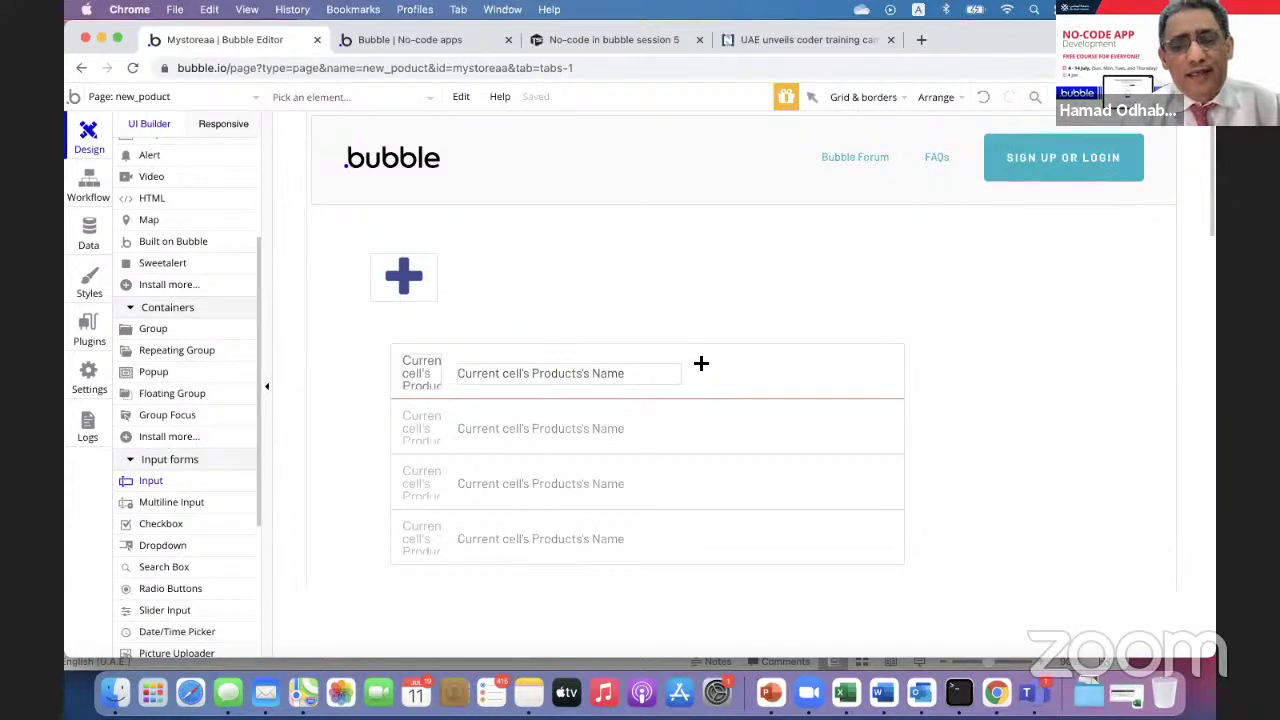
mouse_move(705, 359)
left_mouse_down()
mouse_move(754, 400)
mouse_move(813, 386)
left_mouse_up()
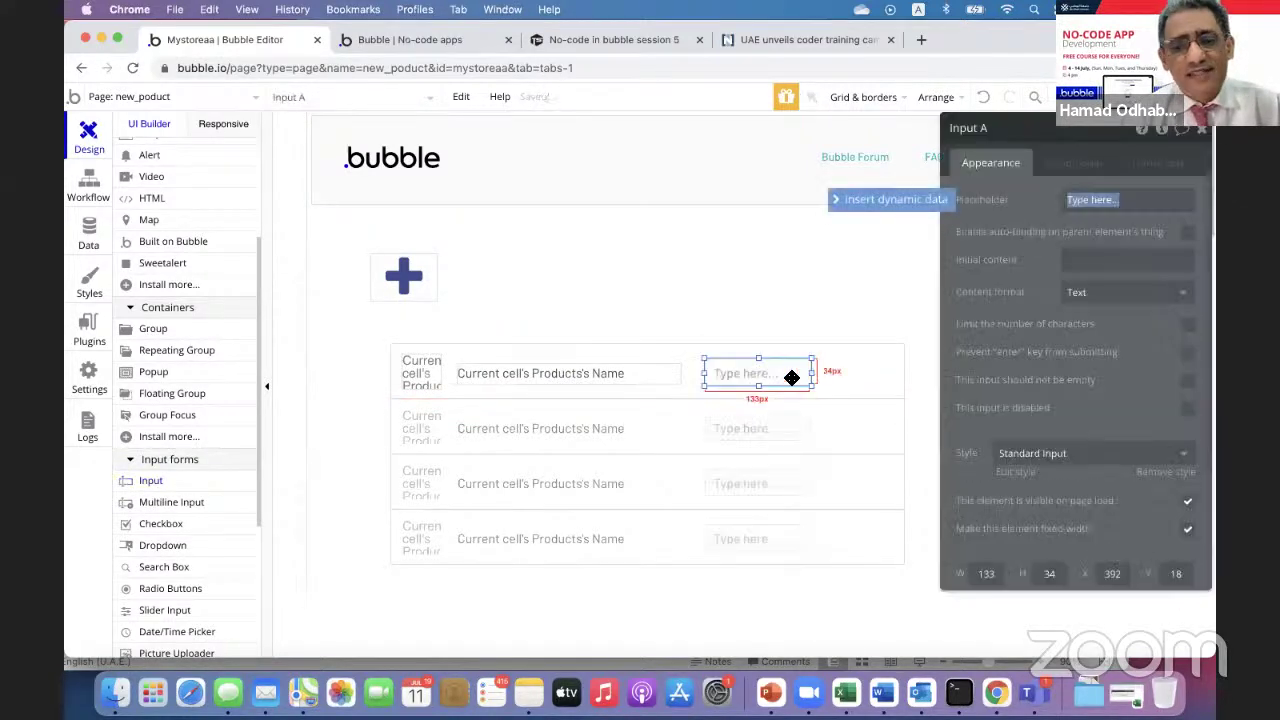
key("Right")
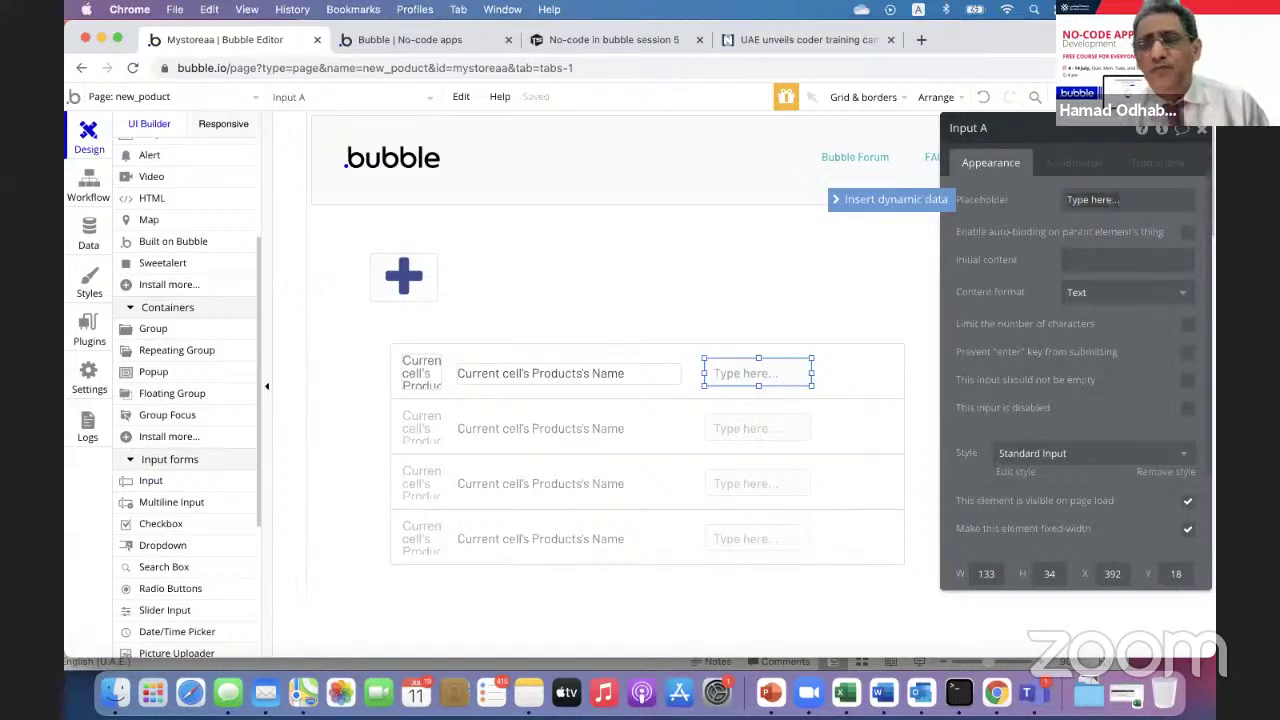
left_click(936, 210)
left_click(1110, 246)
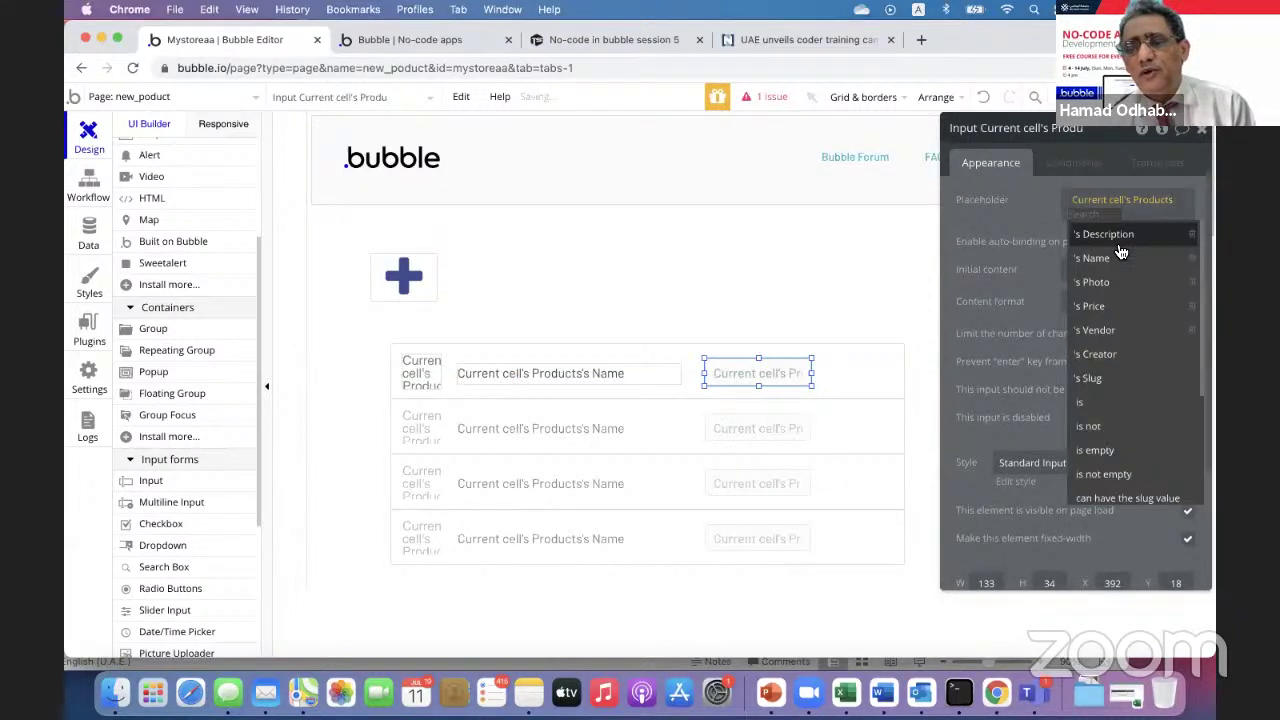
left_click(1105, 306)
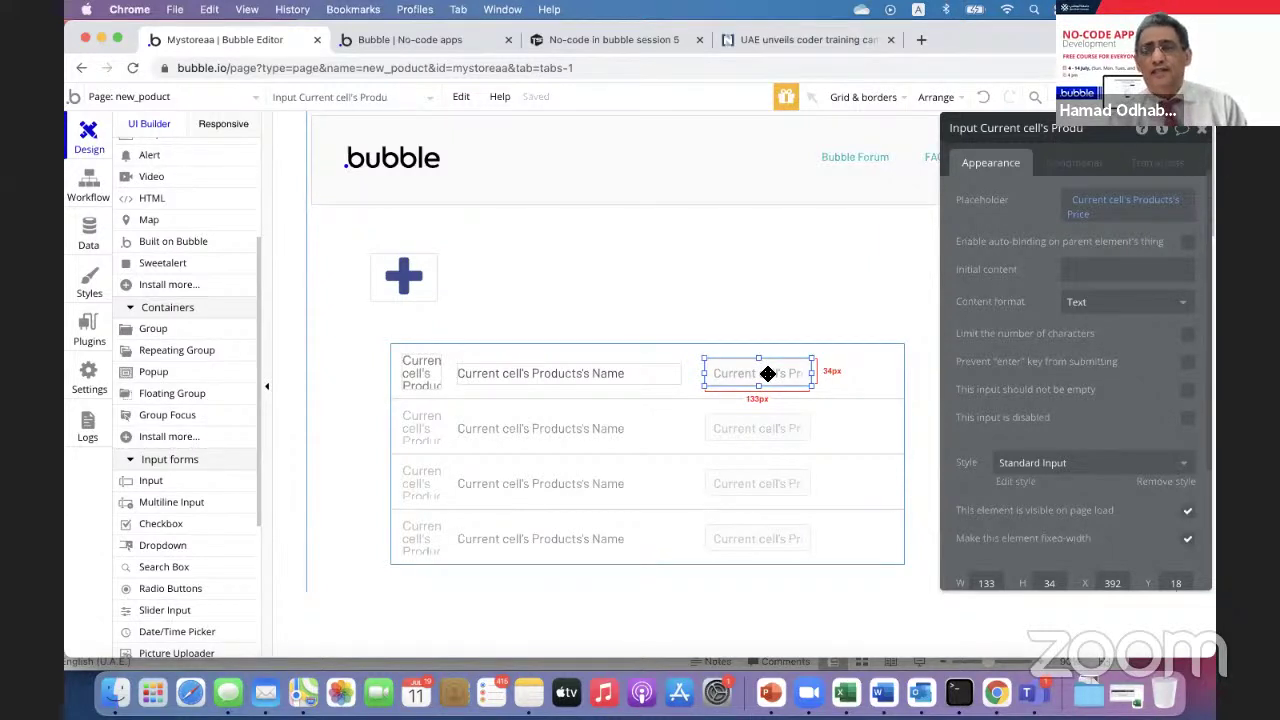
- Enable auto-binding on parent element's thing for the first cell's price input, with Price as the field to modify
left_click(1188, 245)
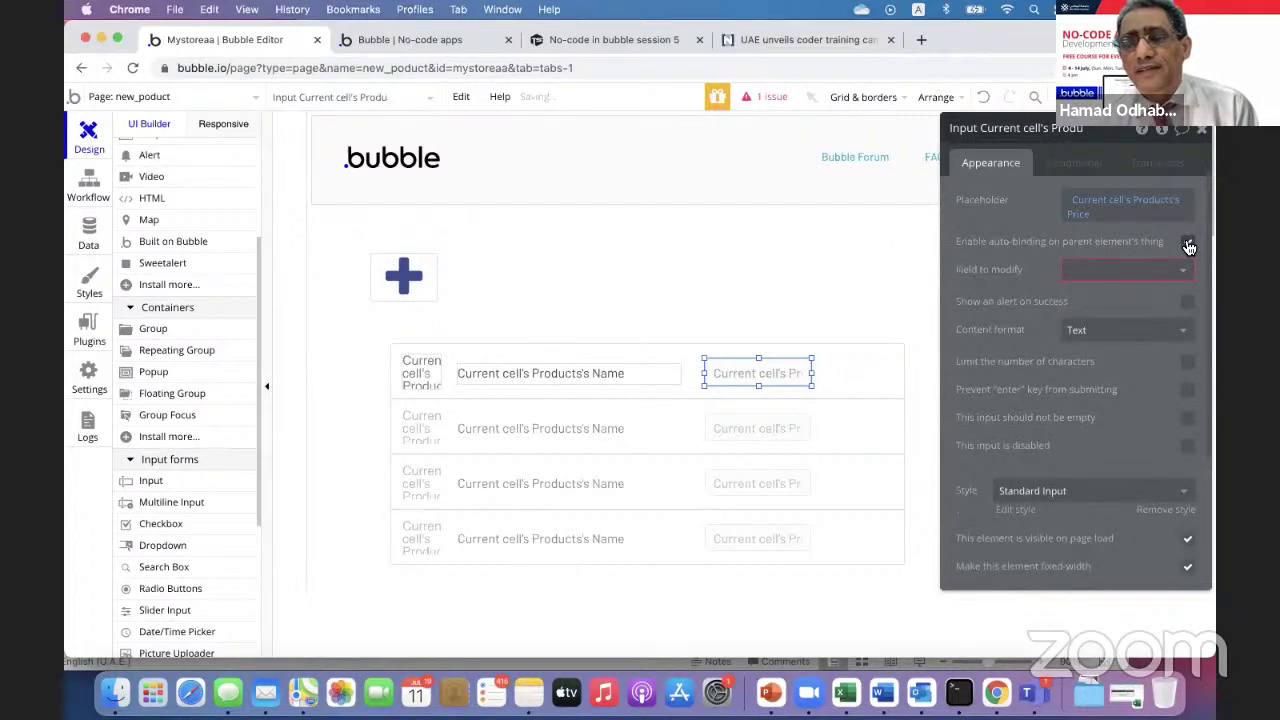
left_click(1188, 245)
left_click(1188, 245)
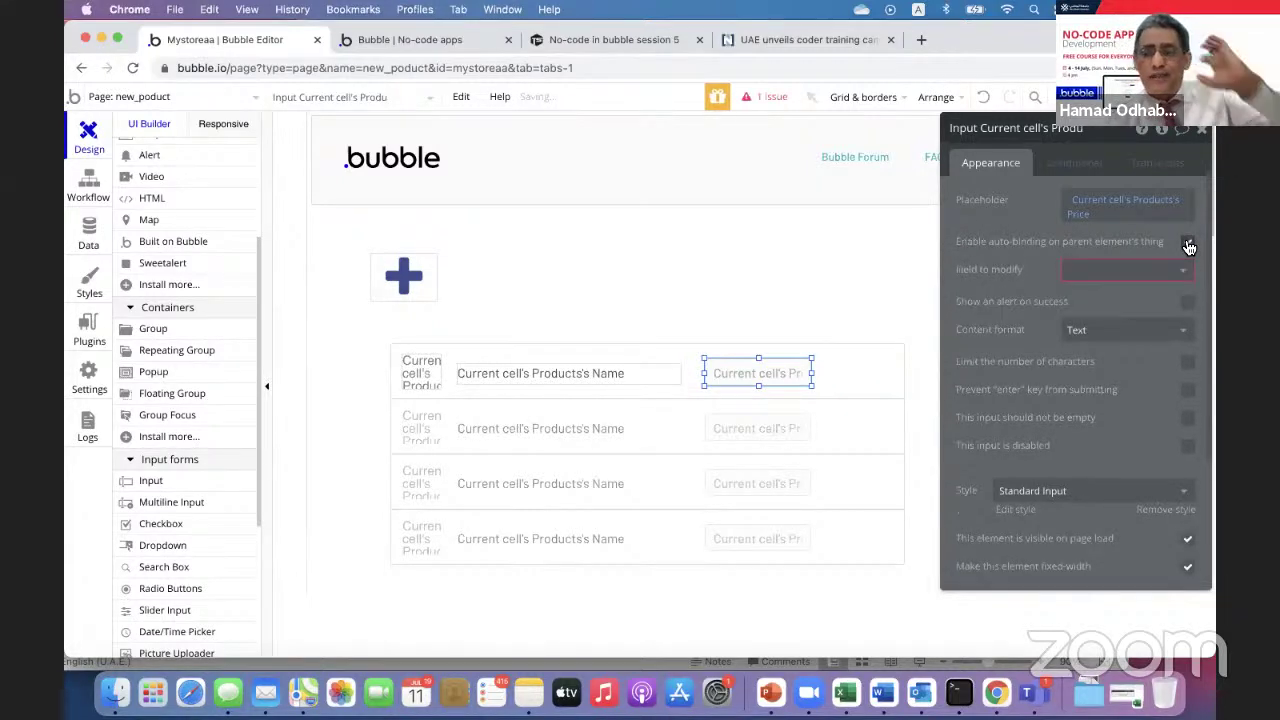
left_click(1188, 245)
left_click(1188, 245)
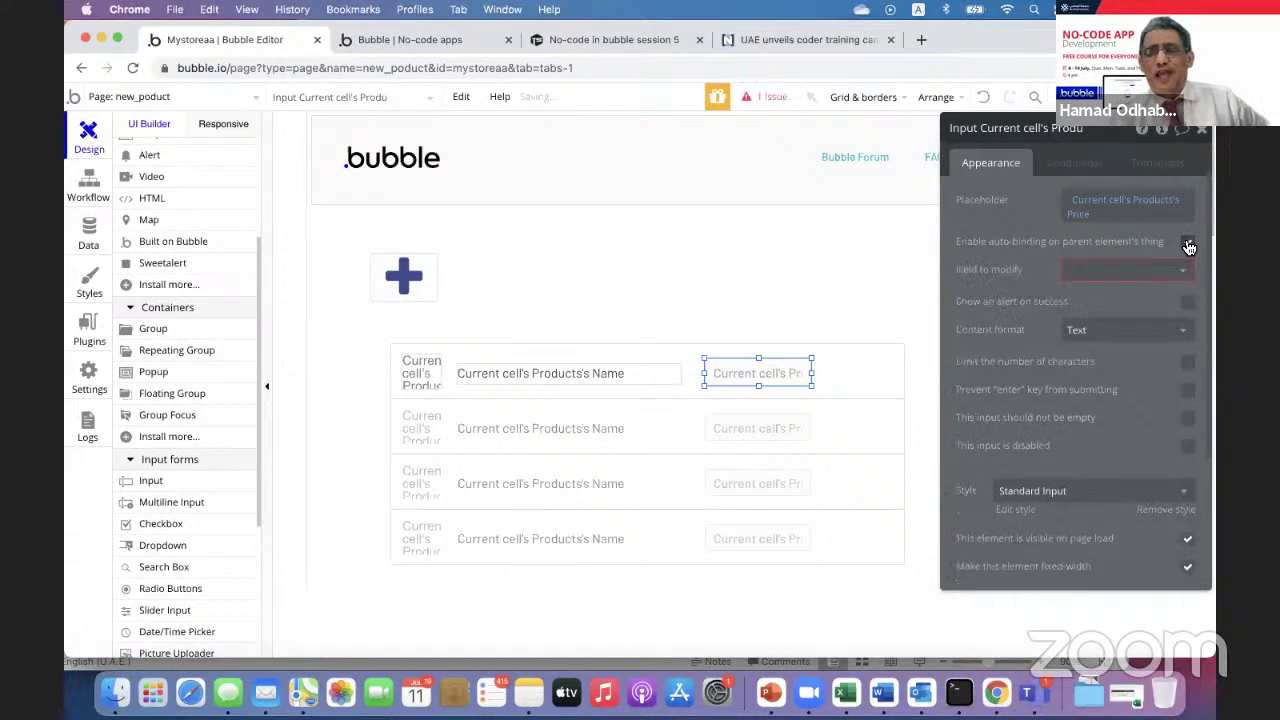
left_click(1188, 245)
left_click(1188, 245)
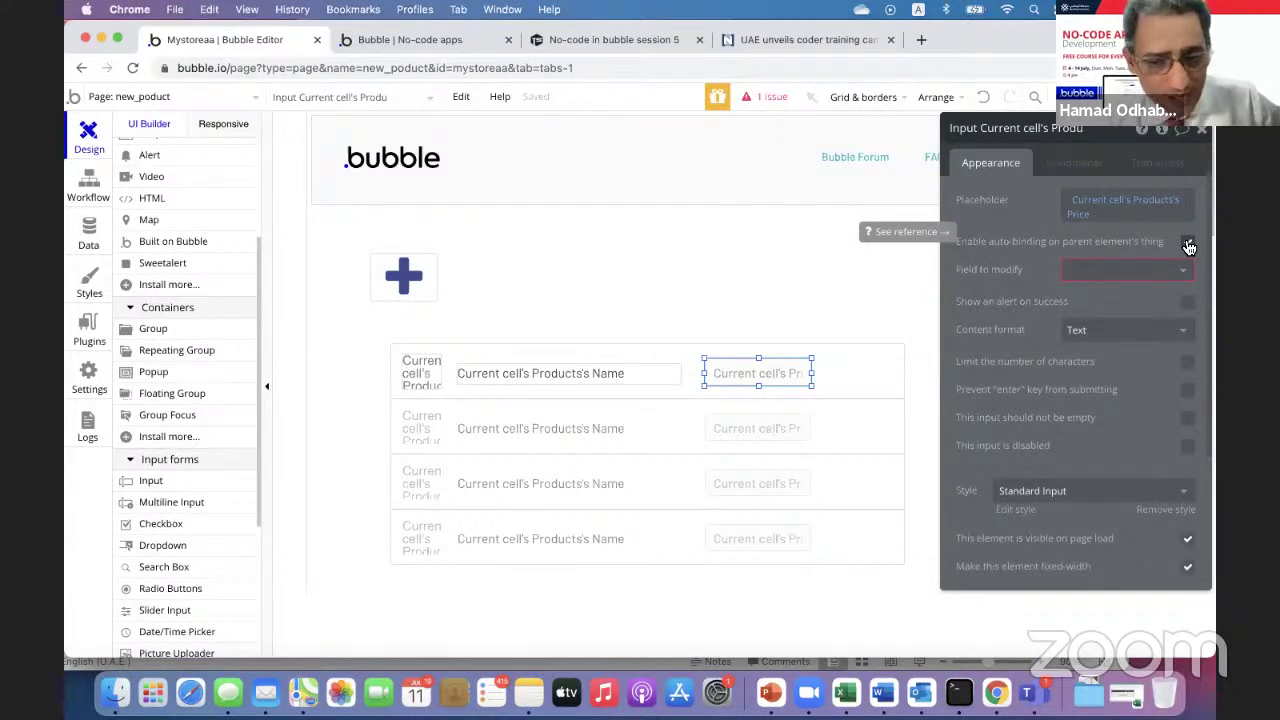
left_click(1188, 245)
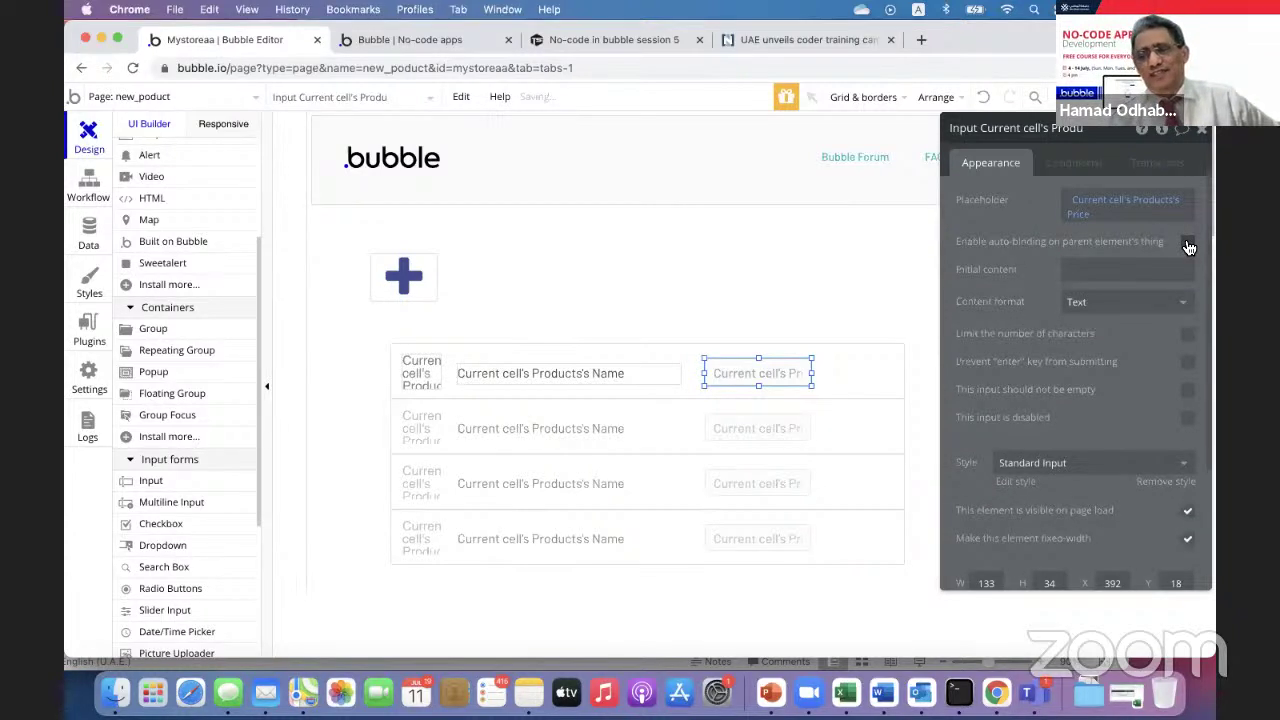
left_click(1188, 245)
left_click(1186, 274)
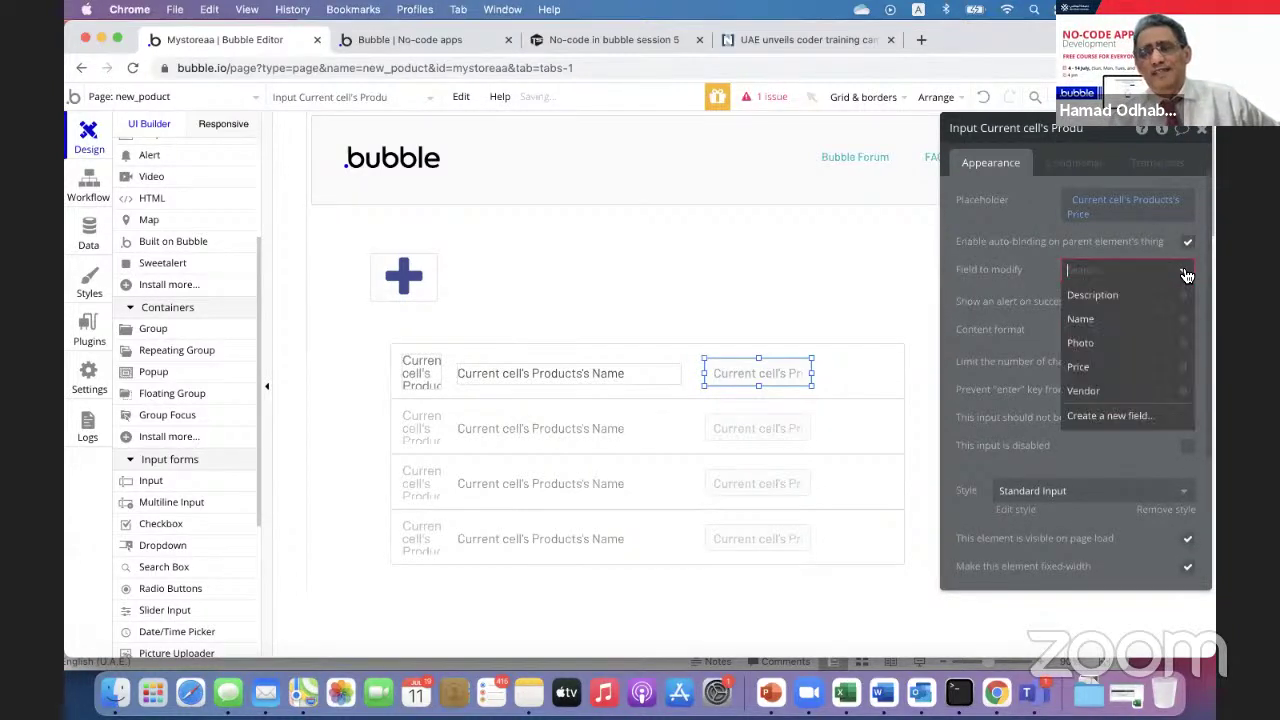
left_click(1090, 366)
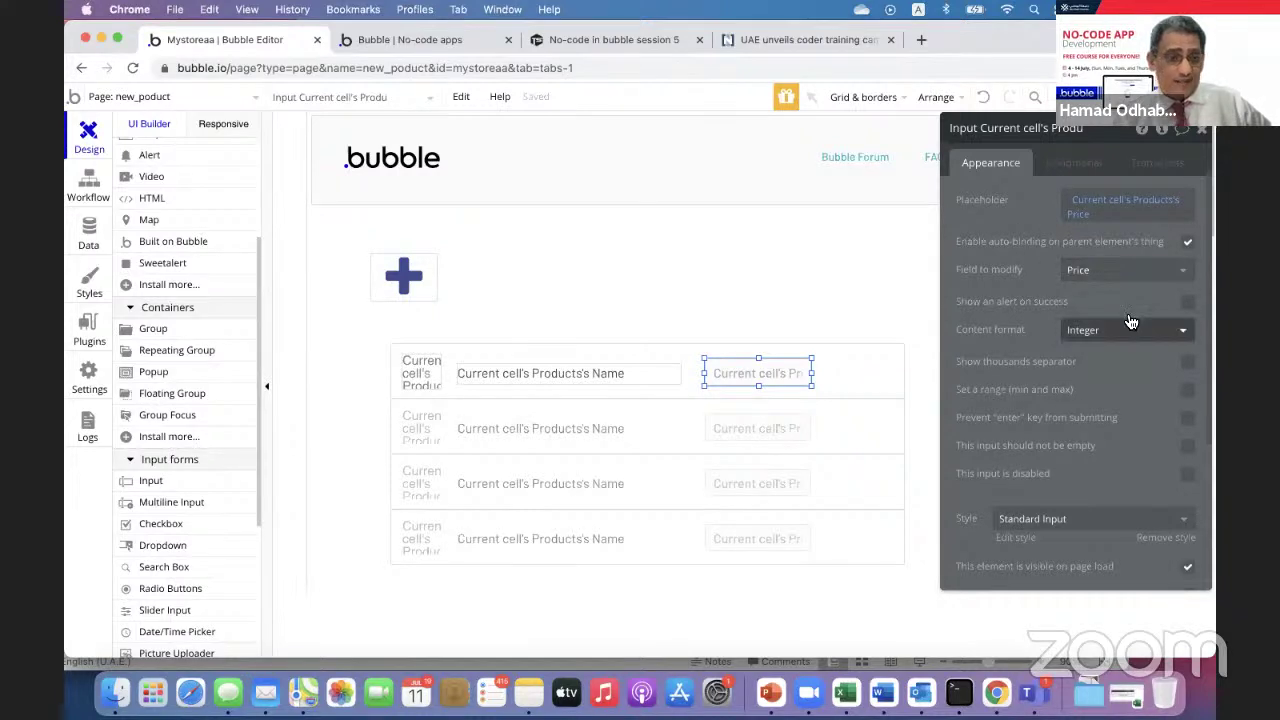
- Delete the "Allow auto binding" privacy rule of the Products data type and return to the page design
left_click(89, 233)
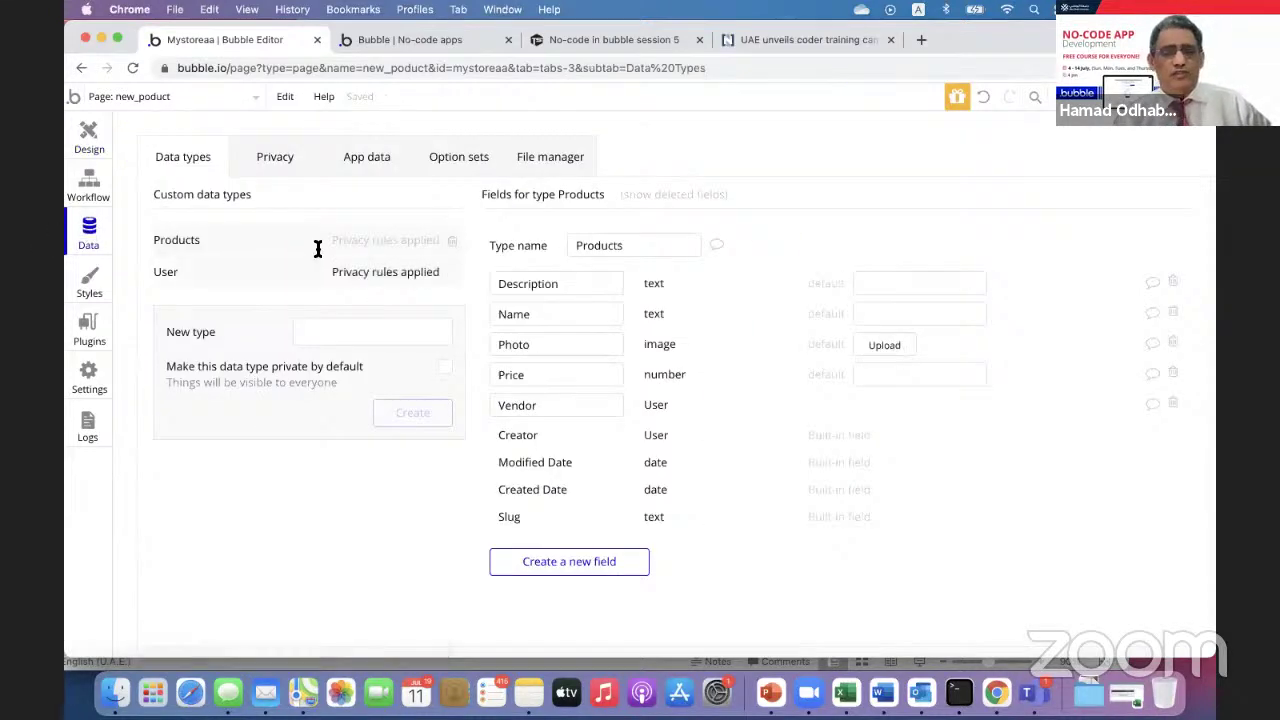
left_click(367, 160)
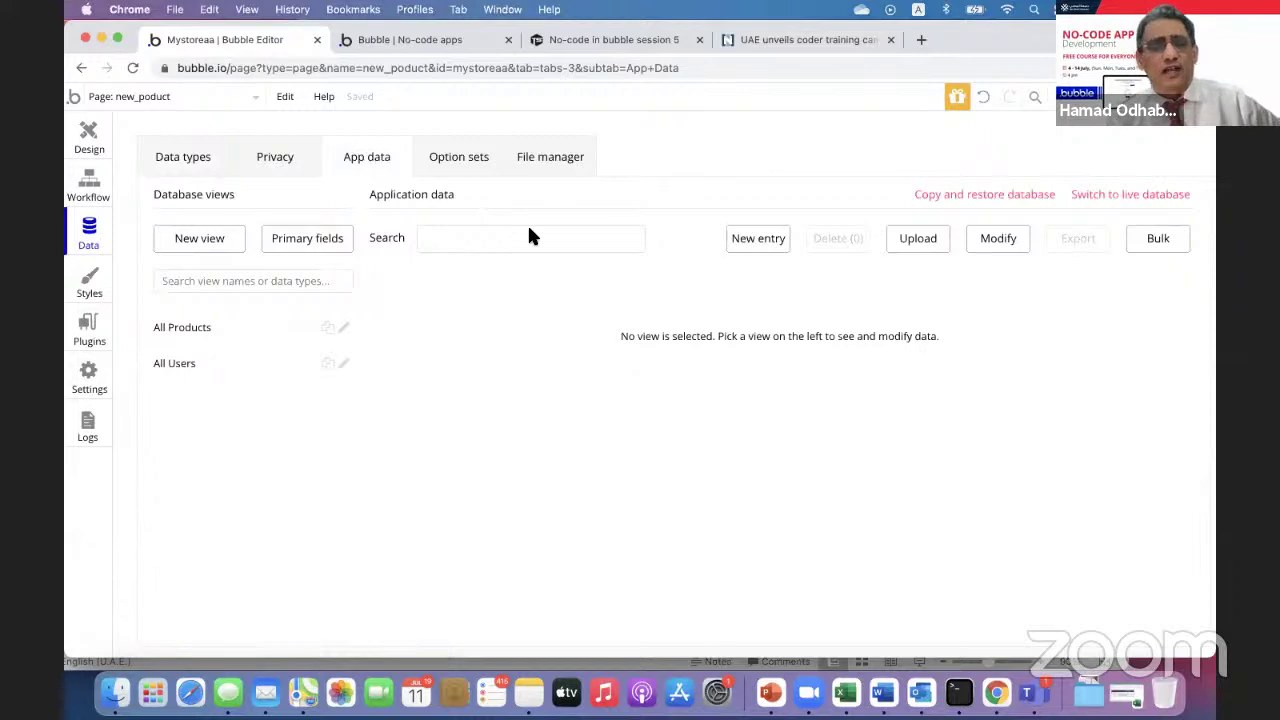
left_click(293, 158)
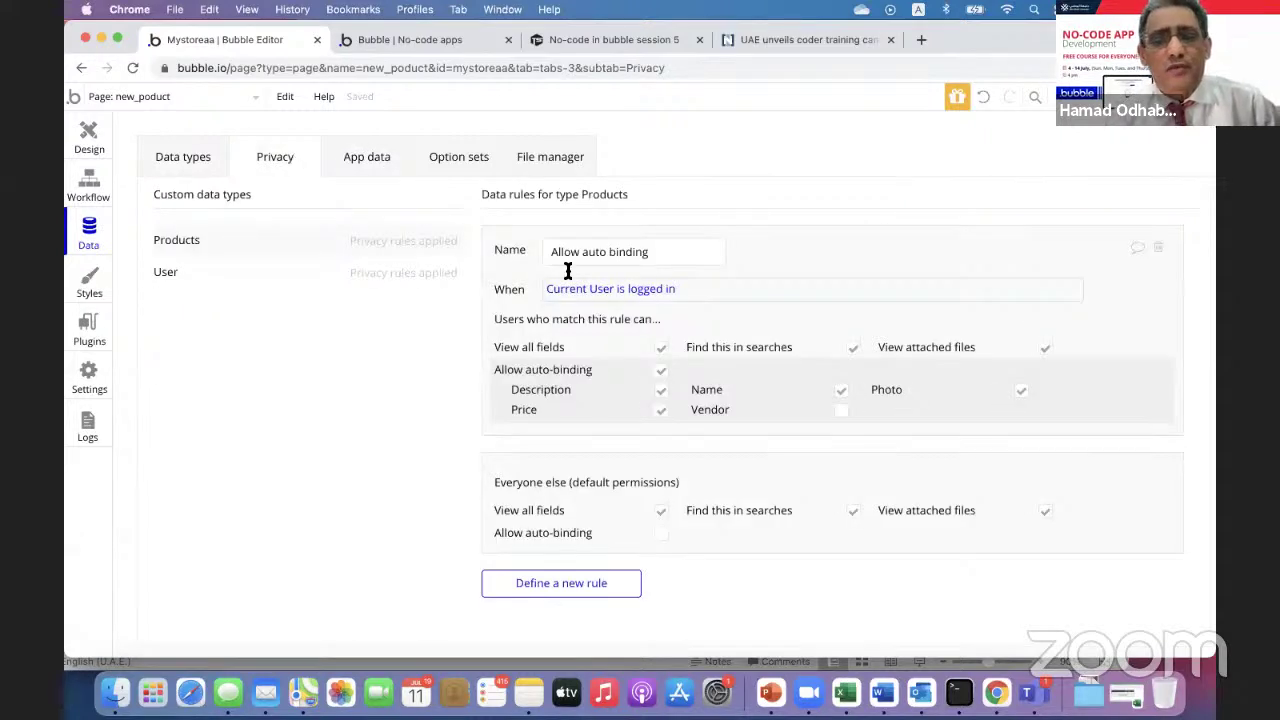
left_click(1158, 249)
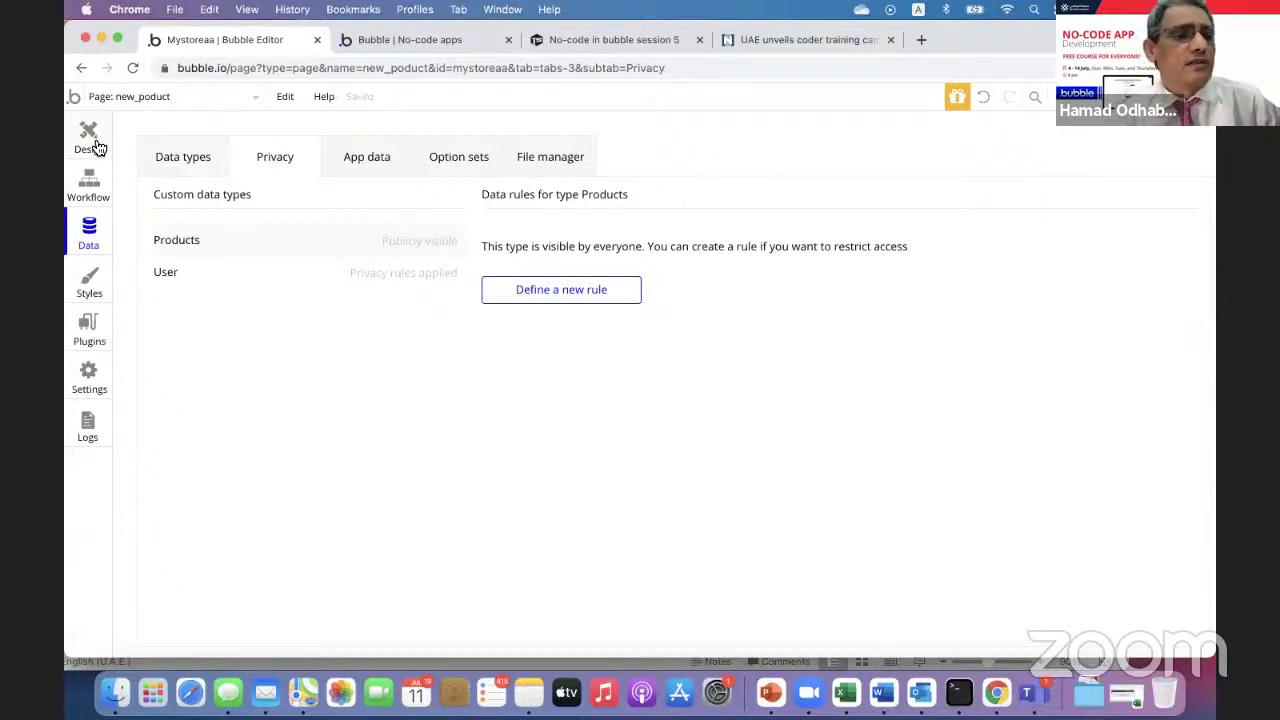
left_click(92, 145)
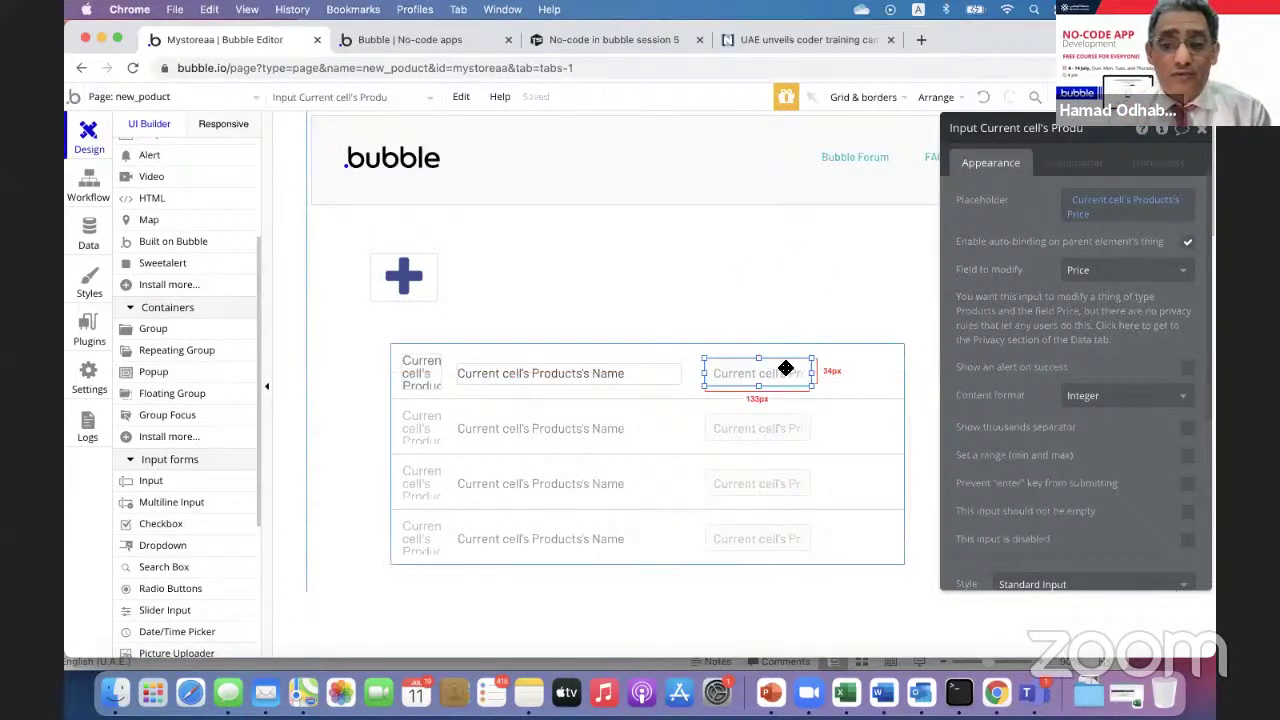
- Create a new privacy rule named "auto binding price" for the Products data type
left_click(89, 230)
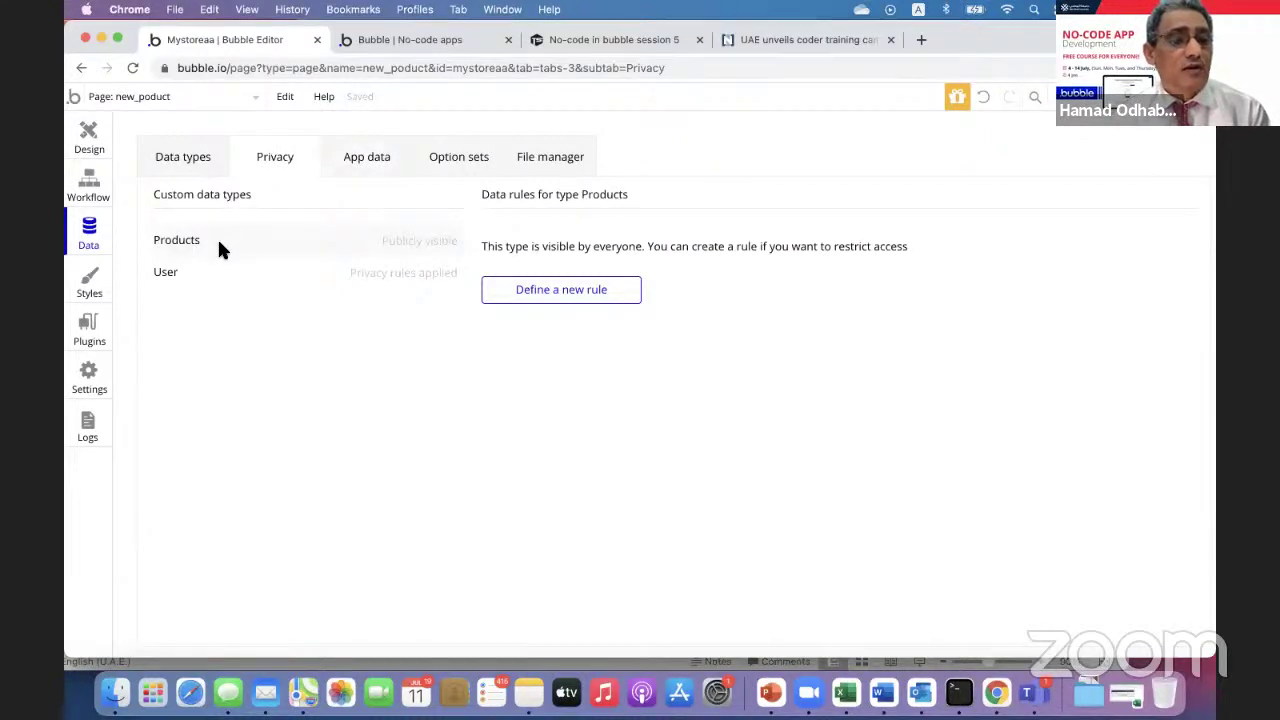
left_click(521, 296)
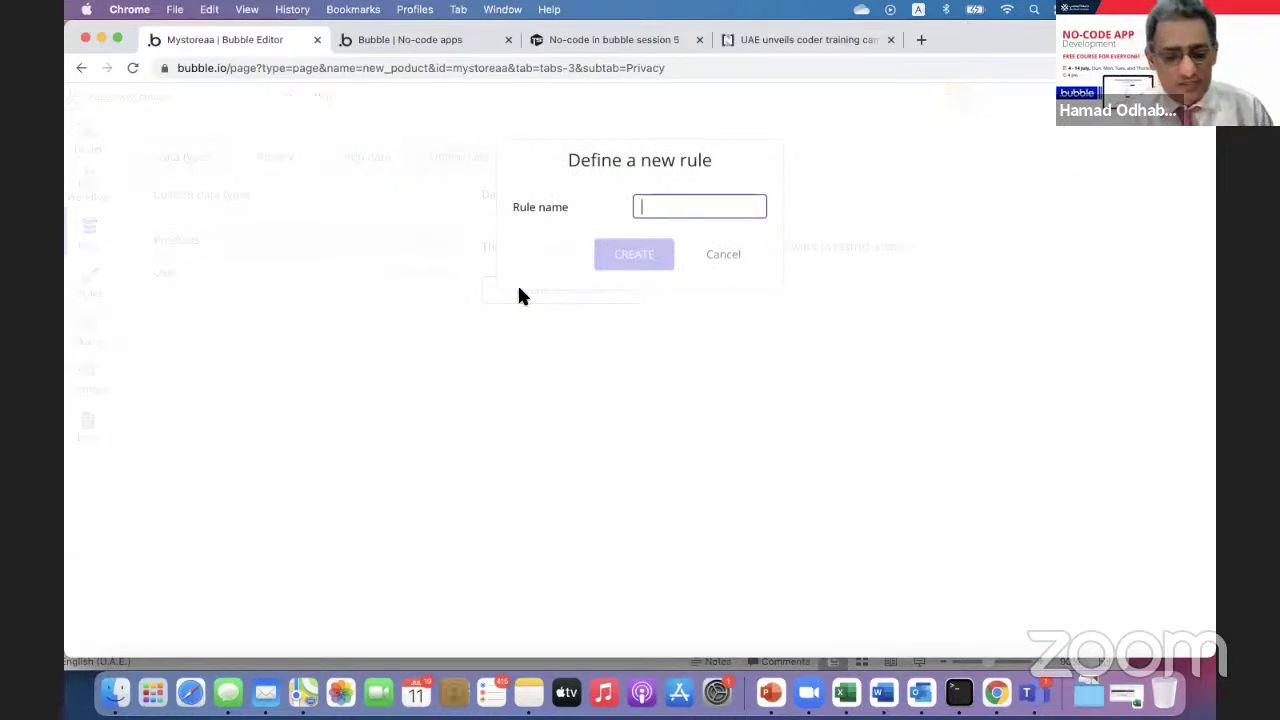
type("auto")
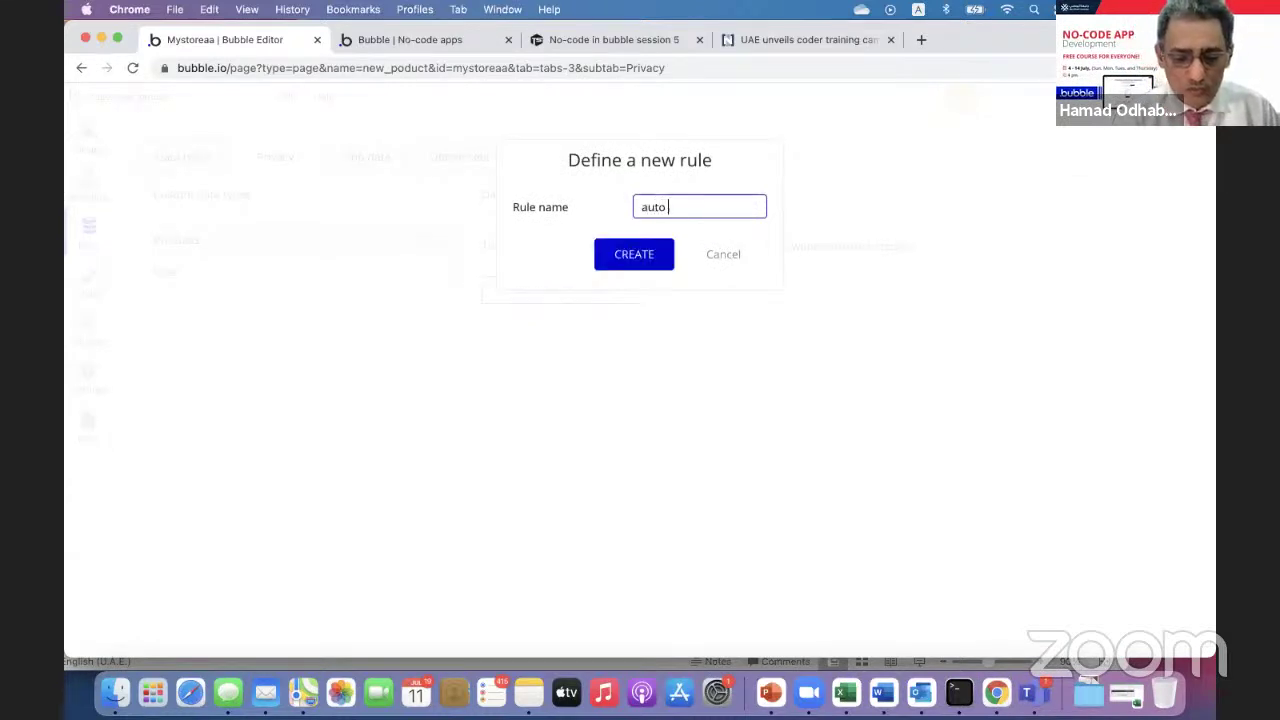
type(" binding")
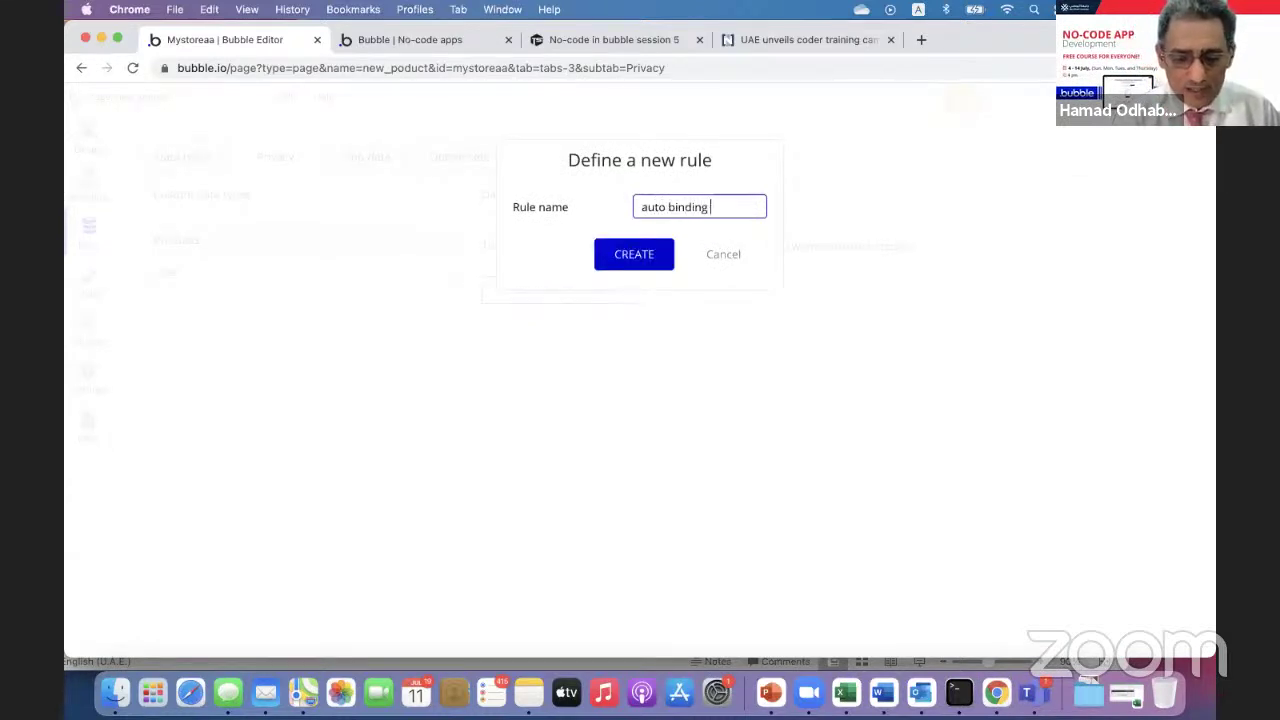
type(" price")
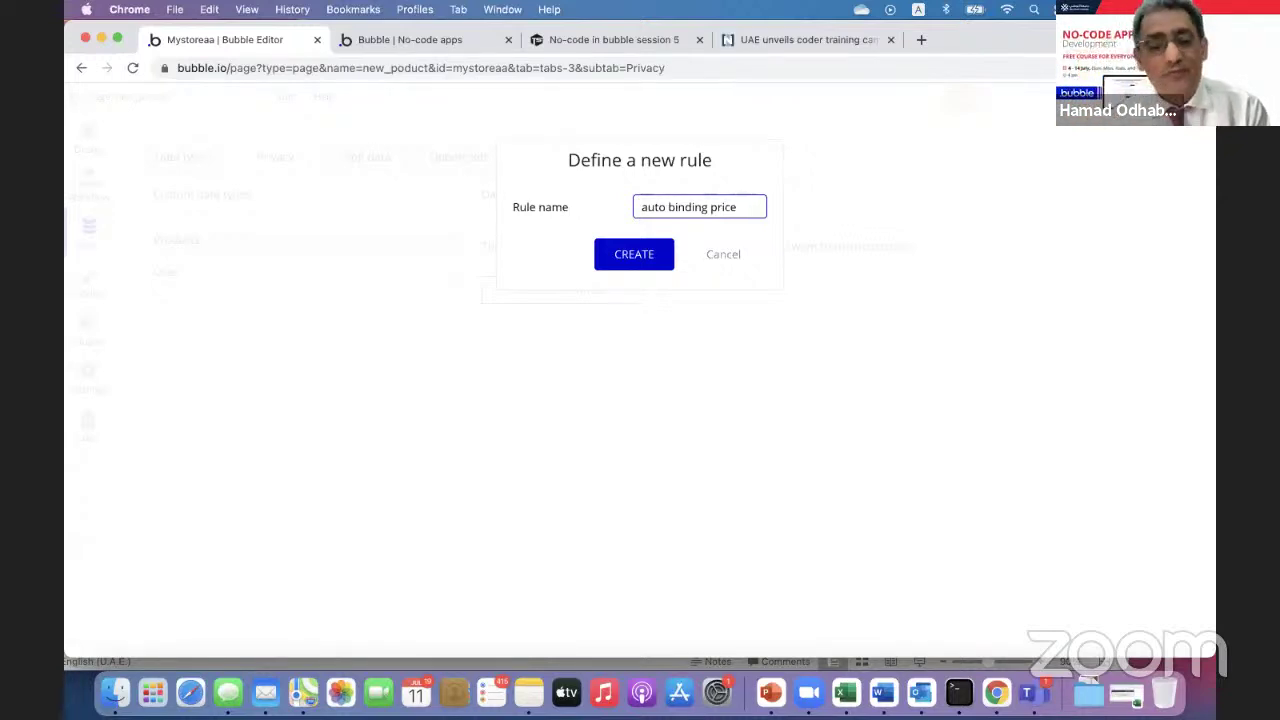
left_click(637, 254)
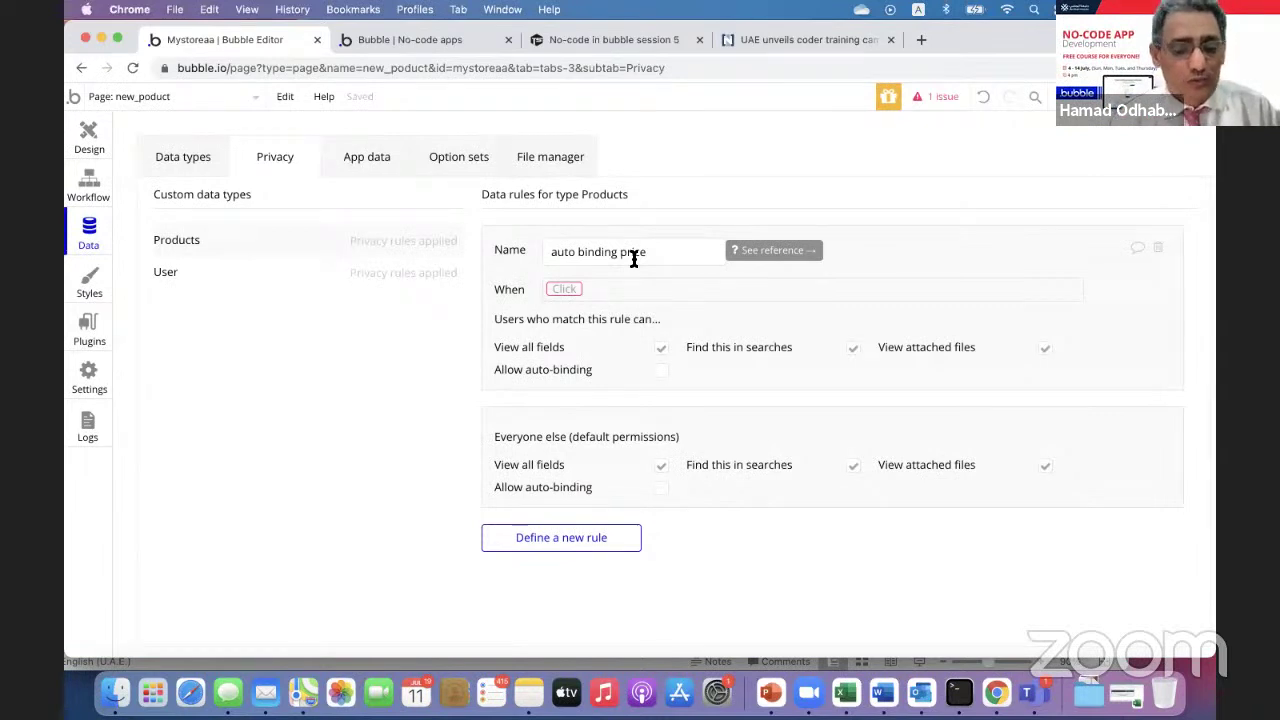
- Make the rule apply when Current User is logged in, and allow auto-binding for the Price field
left_click(560, 290)
left_click(583, 313)
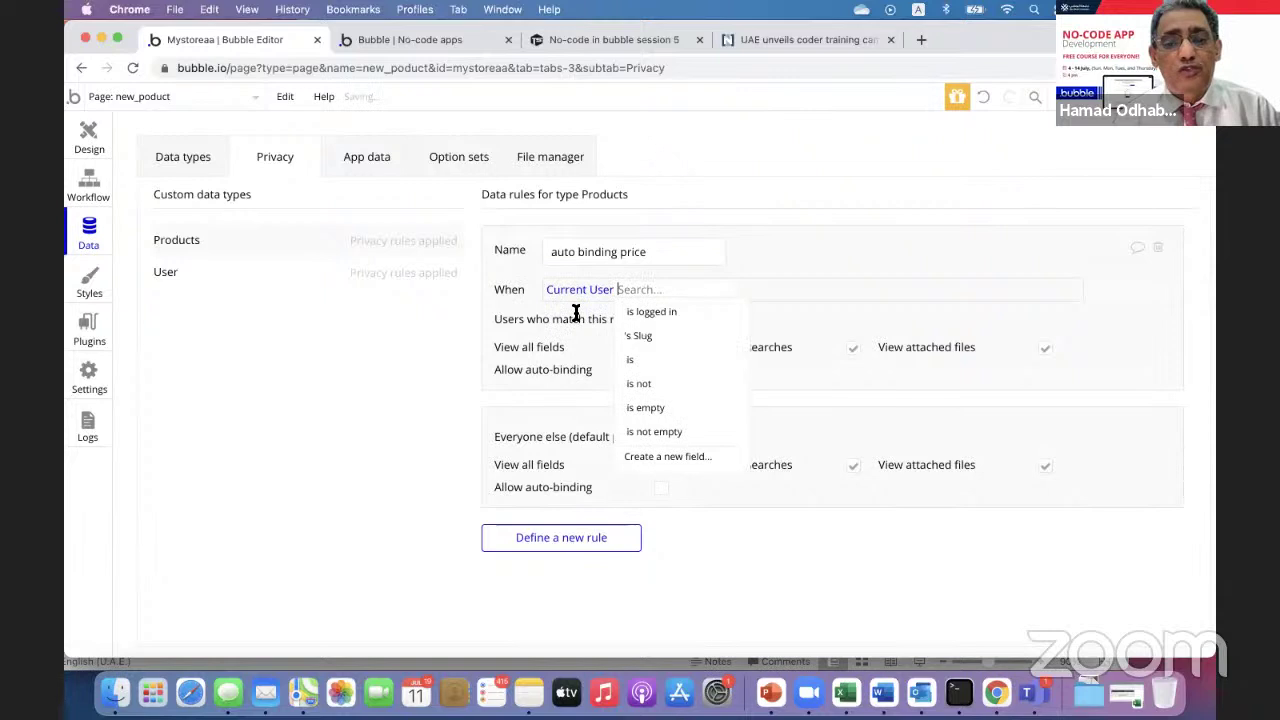
left_click(636, 316)
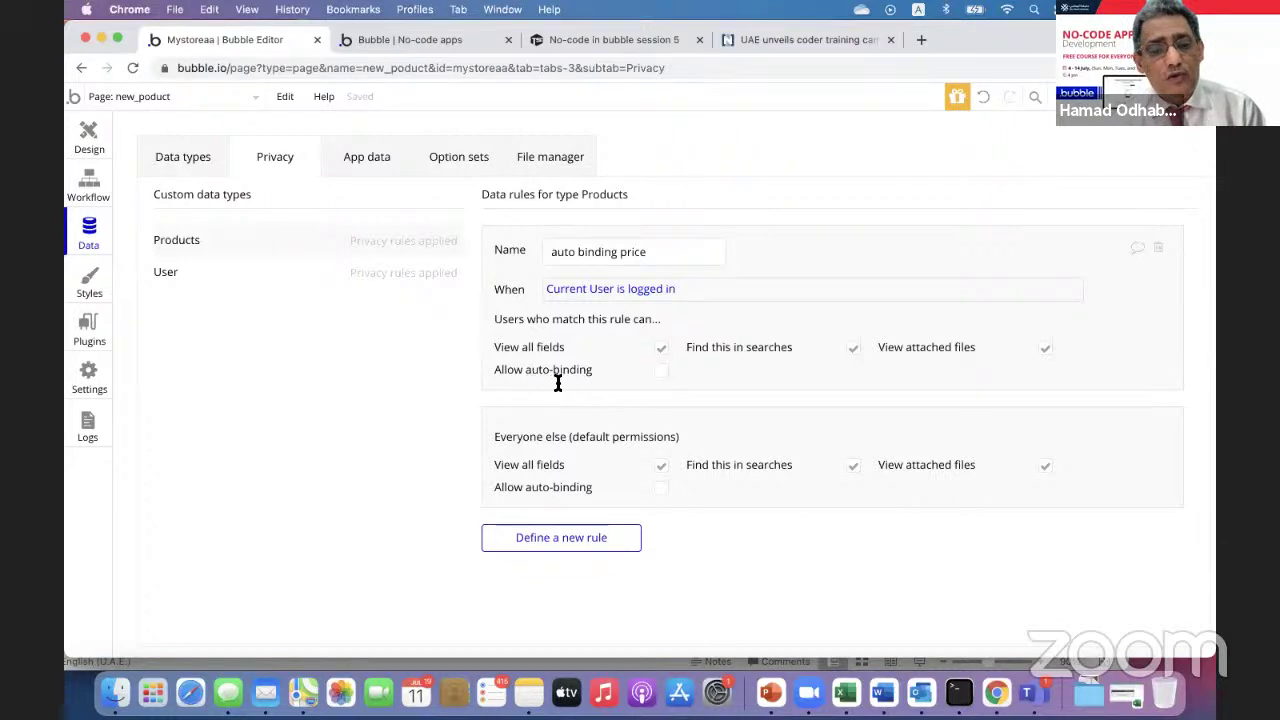
left_click(662, 376)
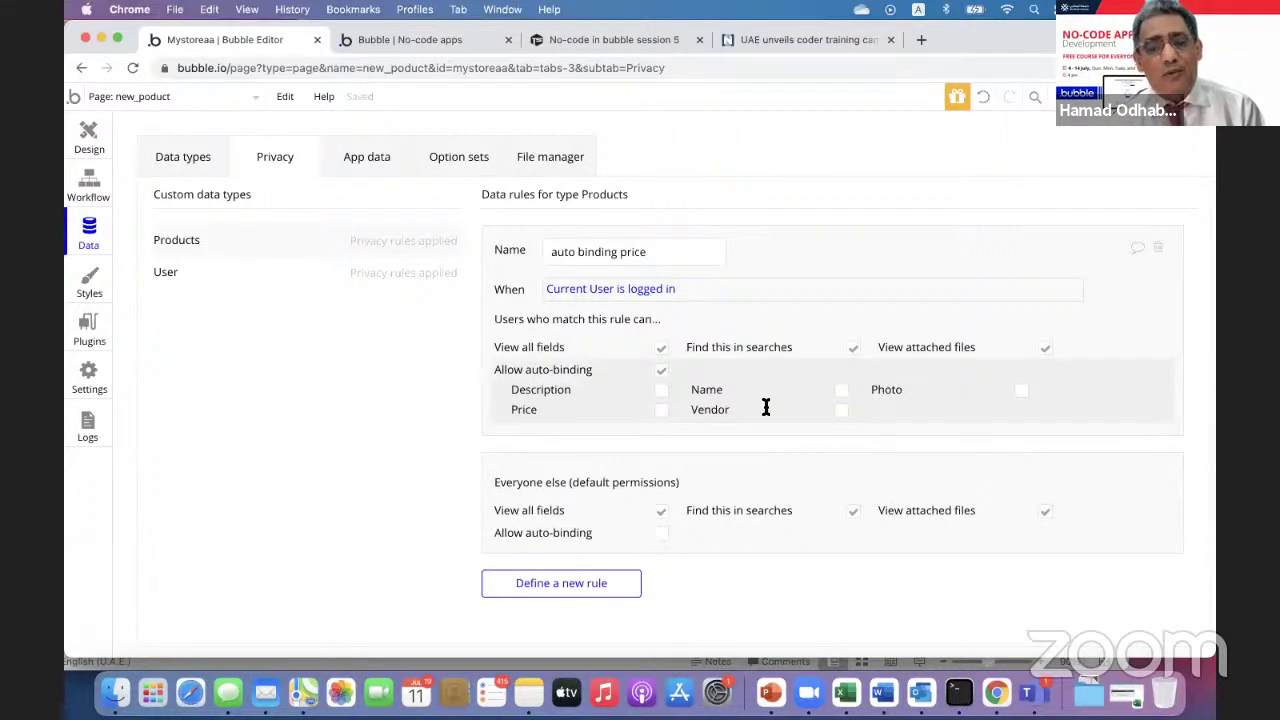
left_click(662, 411)
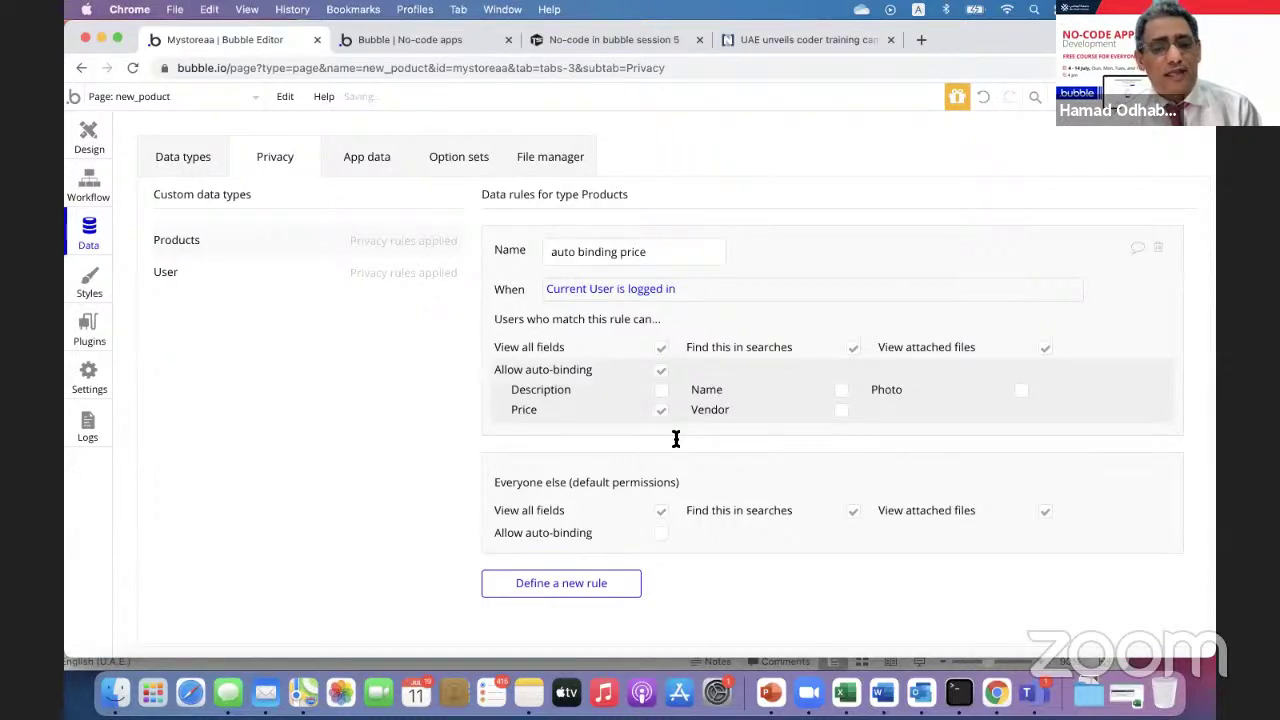
- Try also allowing auto-binding for the Description, Name and Photo fields, and clear those three fields again
left_click(662, 392)
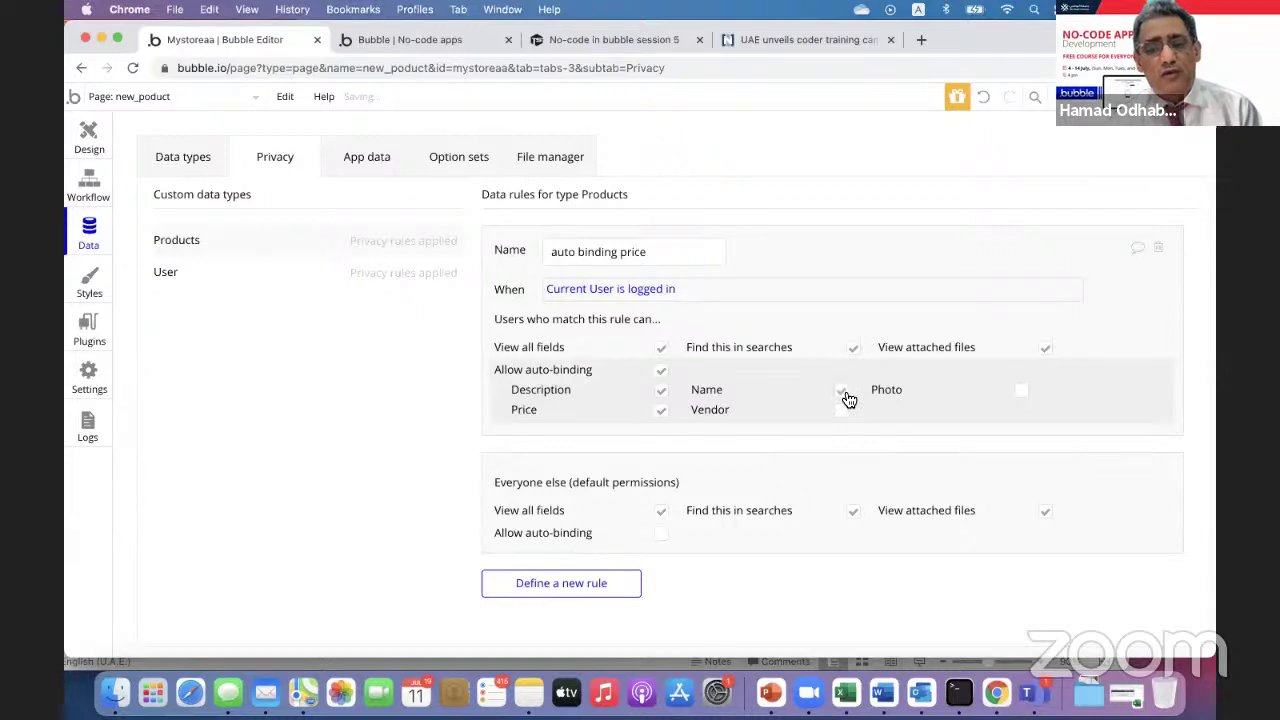
left_click(1021, 392)
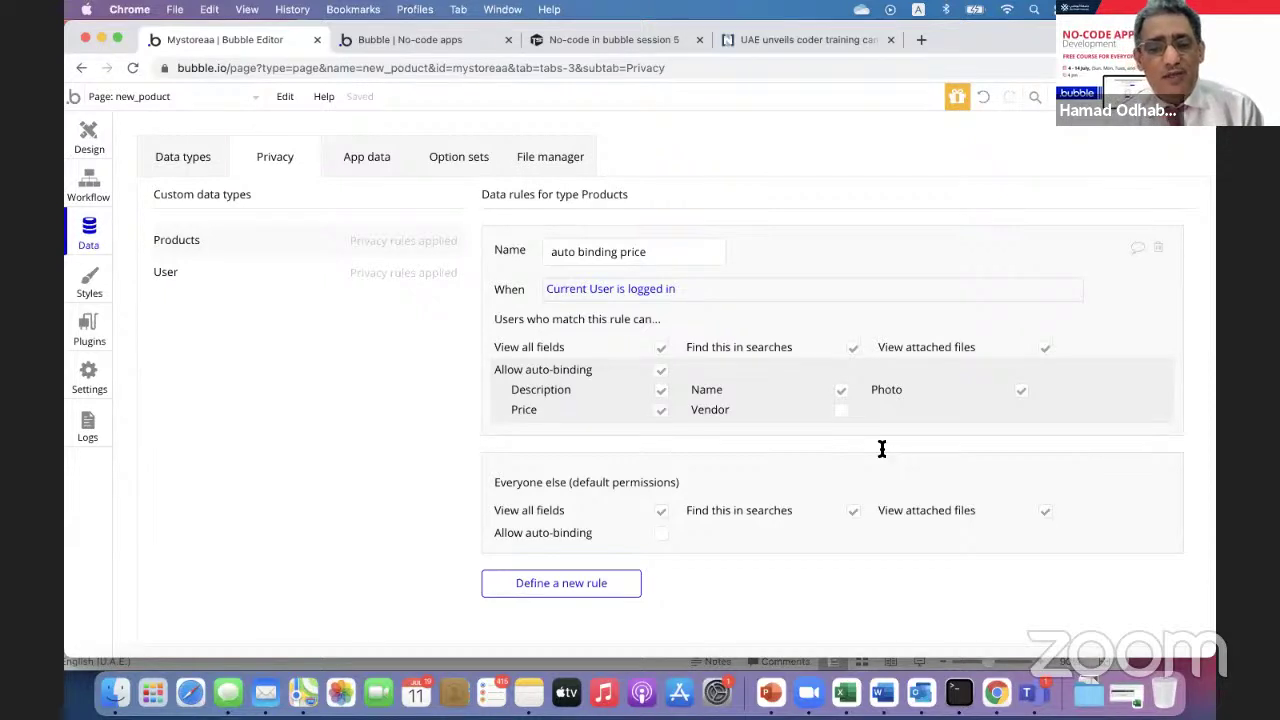
left_click(661, 410)
left_click(662, 392)
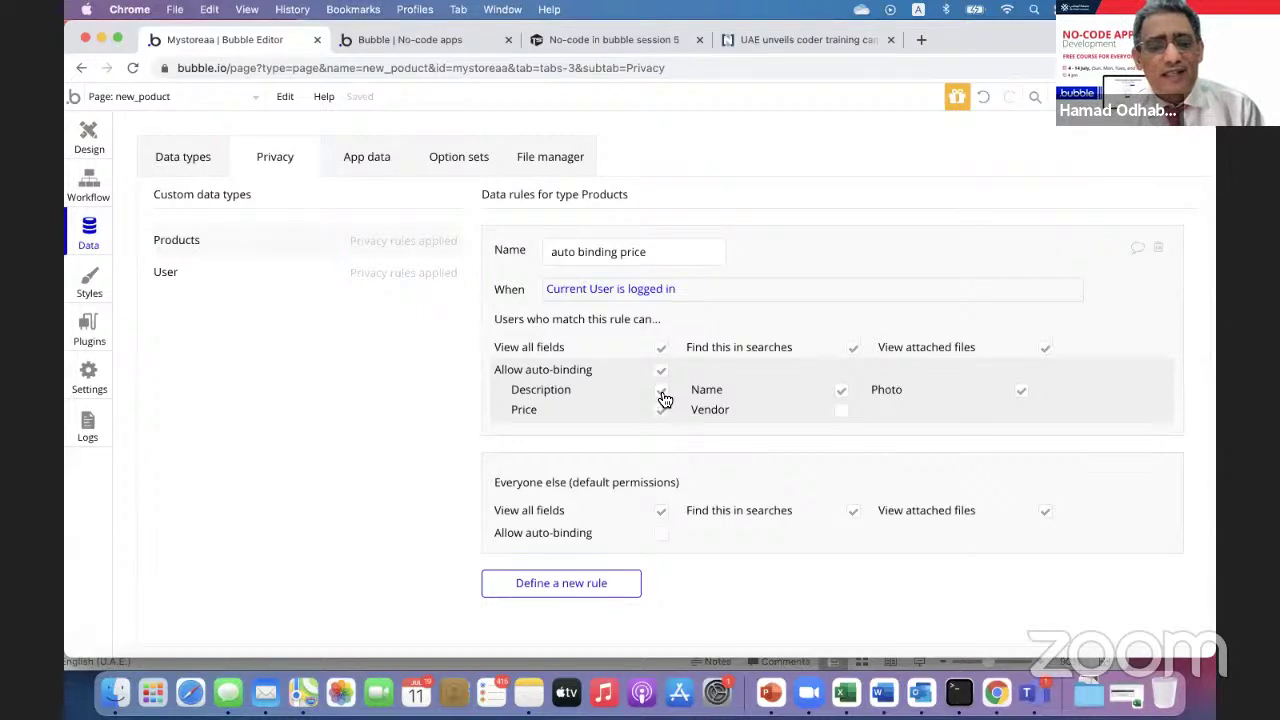
left_click(841, 394)
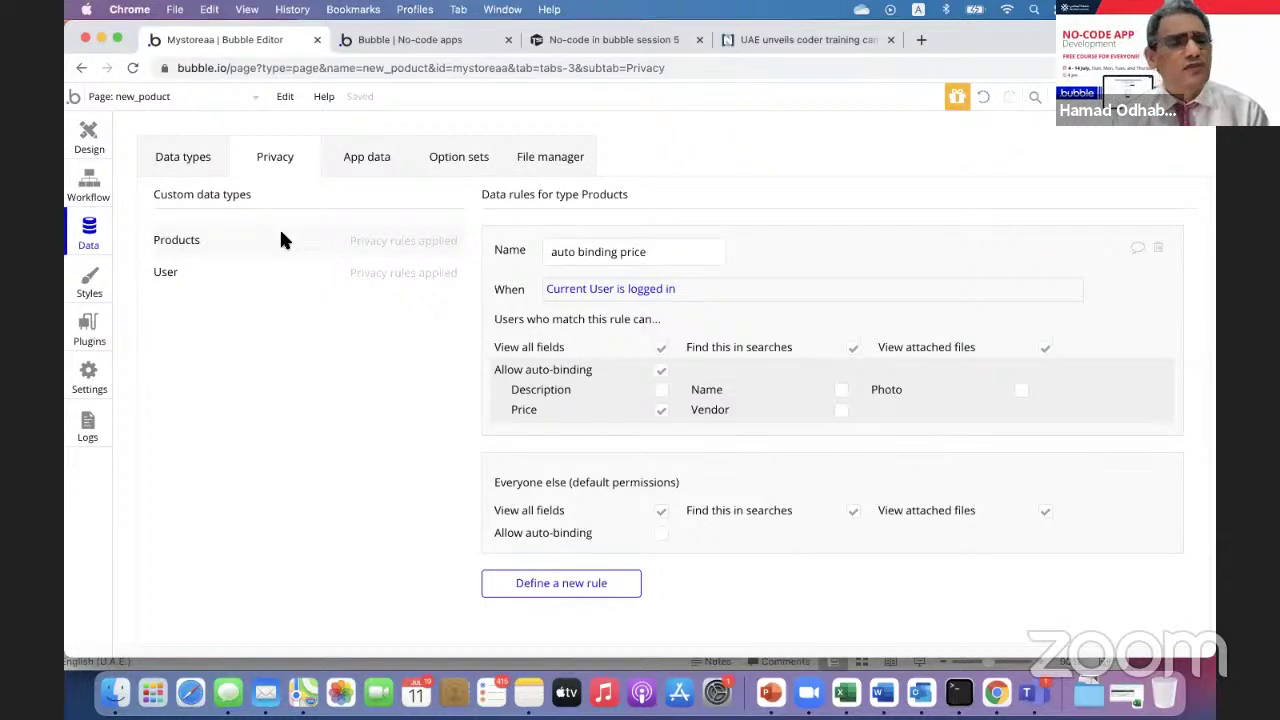
- Go back to the page design and preview the new_poduct page in the browser
left_click(90, 195)
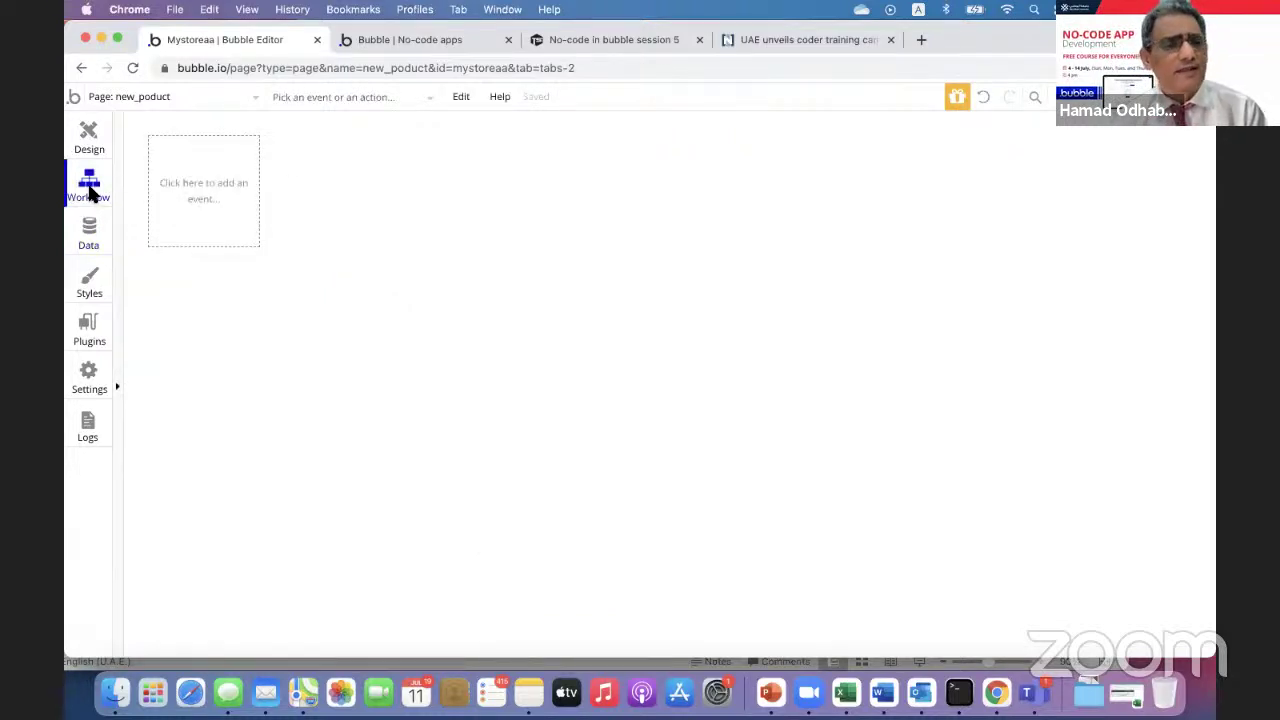
left_click(88, 145)
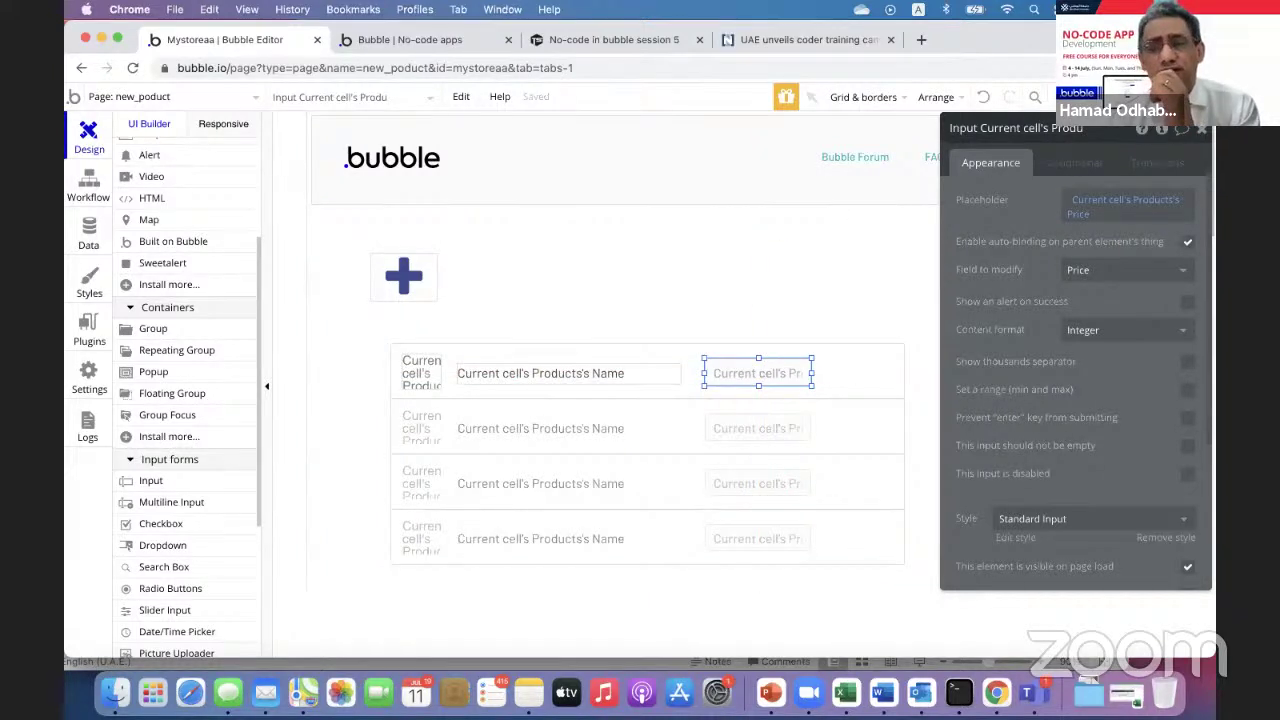
left_click(1158, 97)
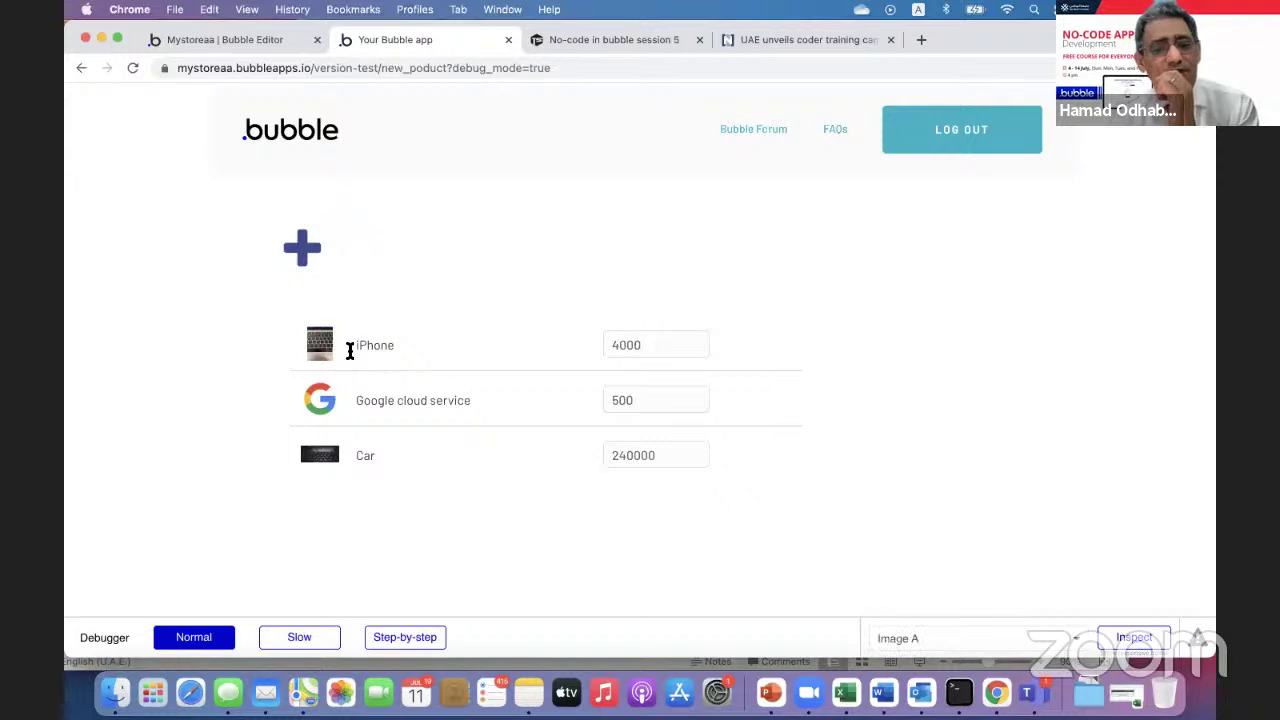
- In the previewed product list, set the Google cloud service price to 700 and the Car price to 150000
double_click(651, 400)
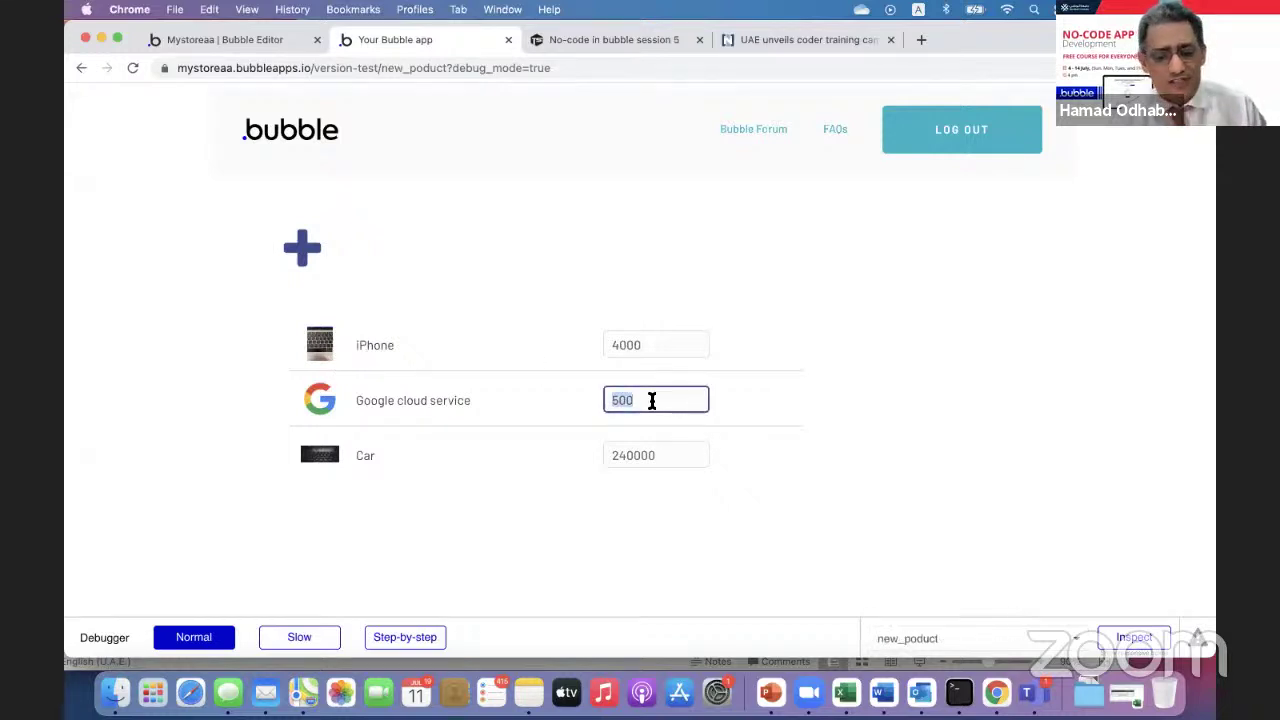
type("700")
left_click(700, 527)
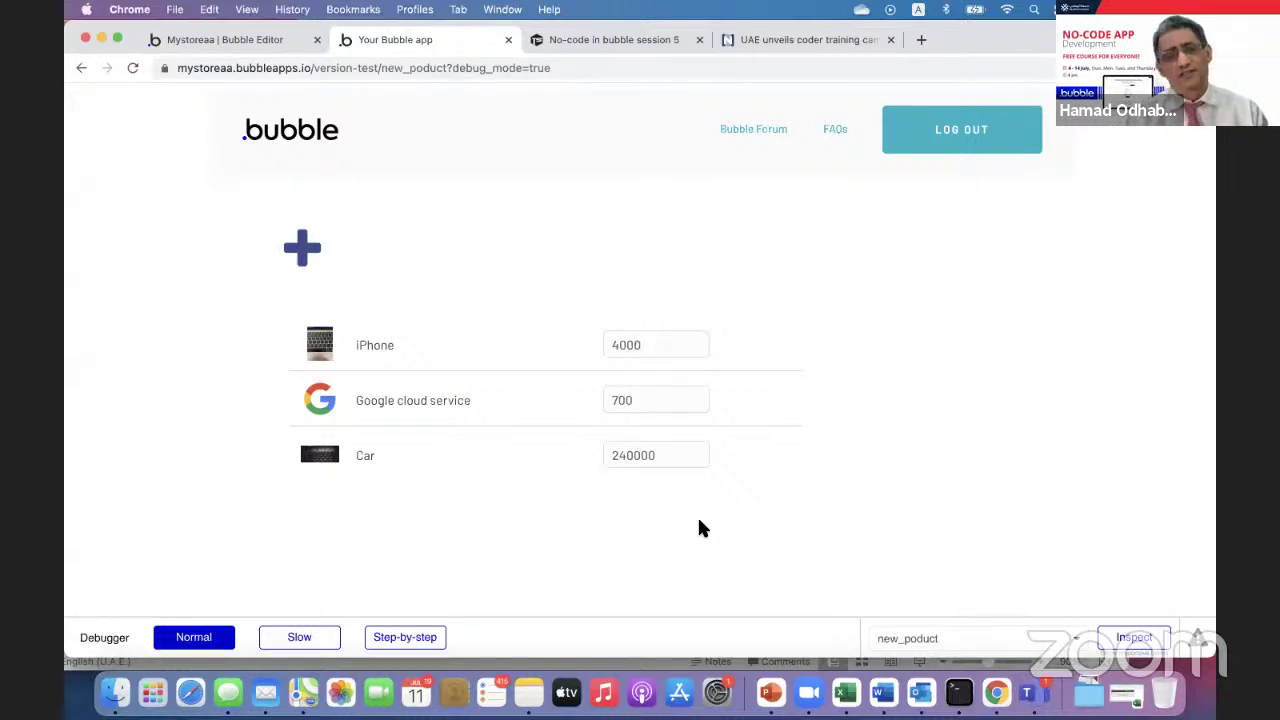
double_click(670, 457)
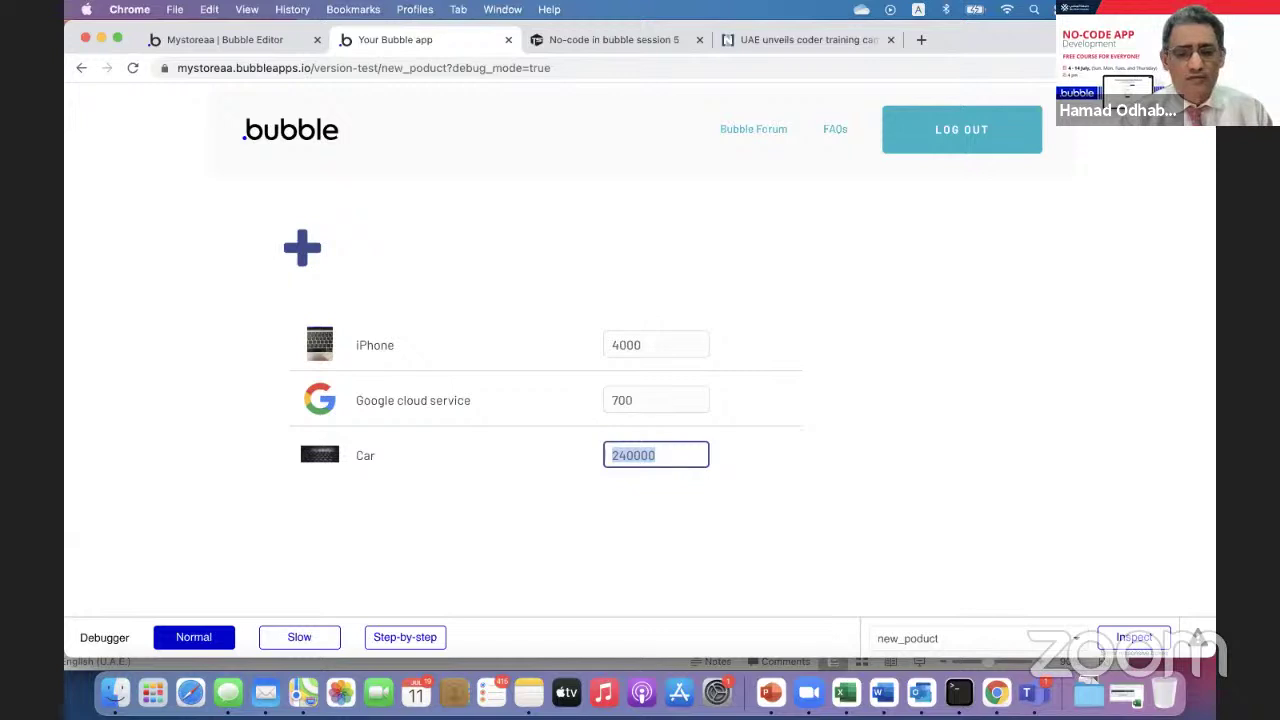
type("150000")
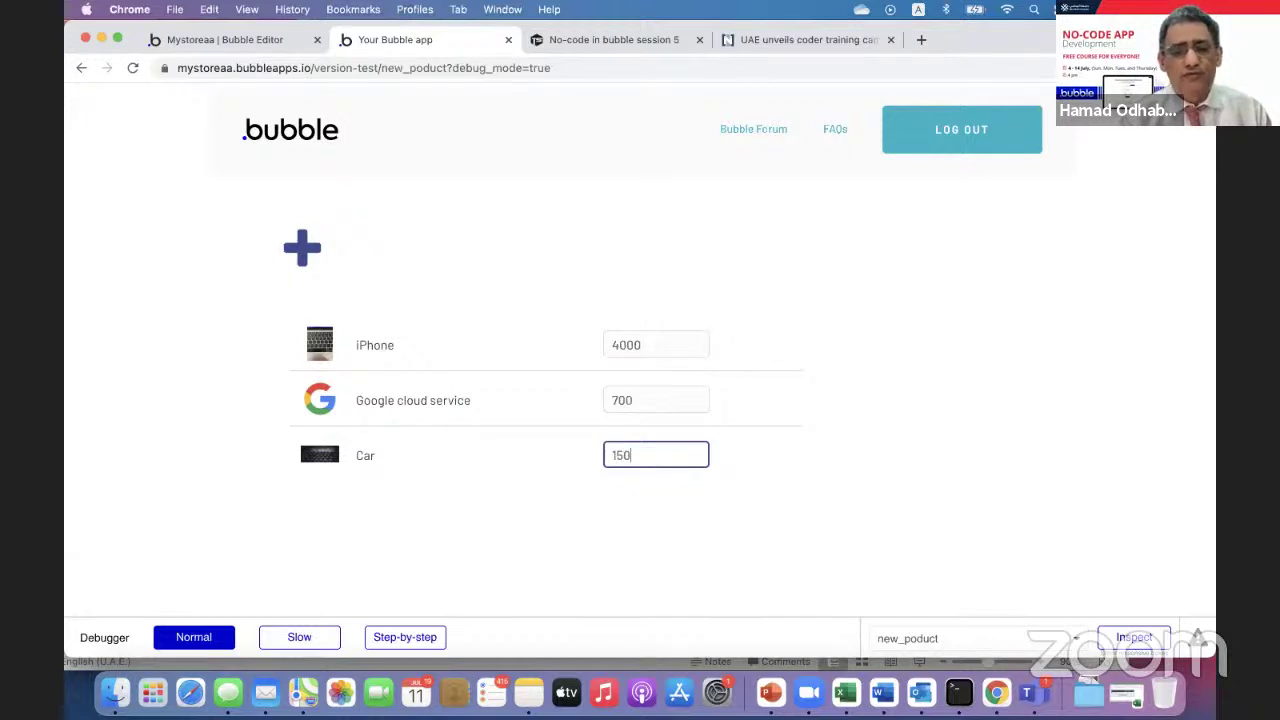
left_click(725, 529)
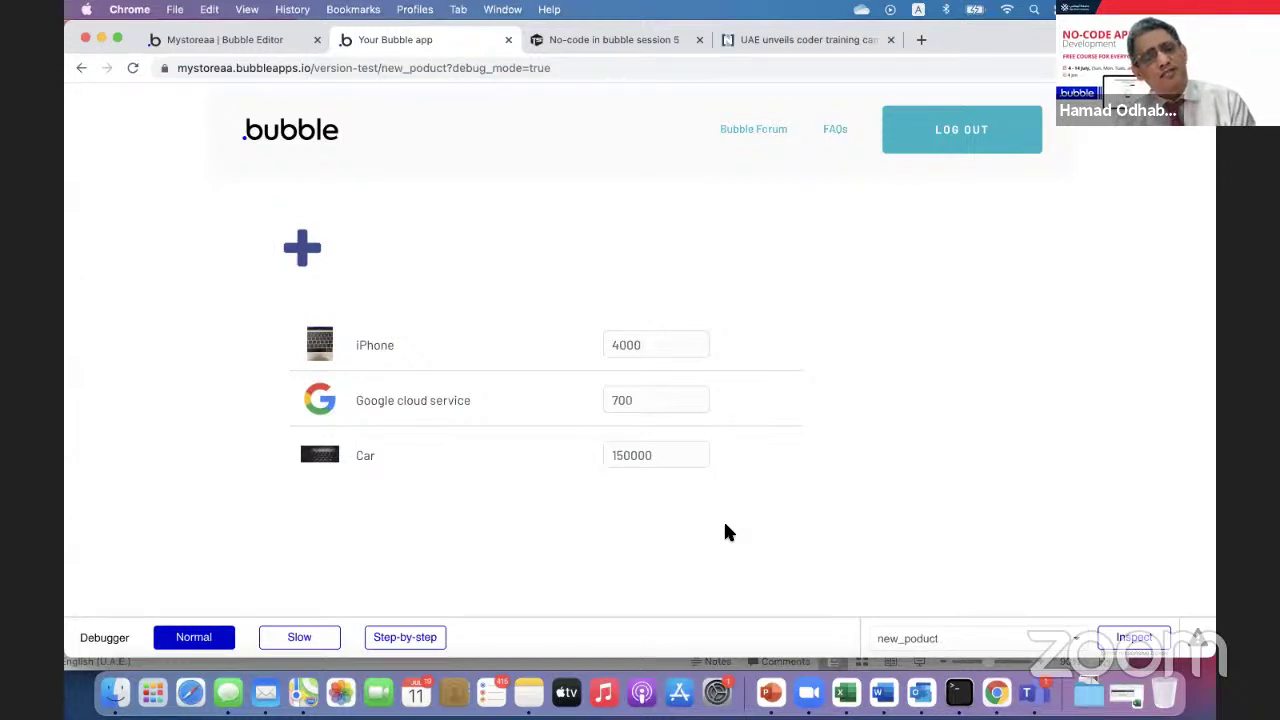
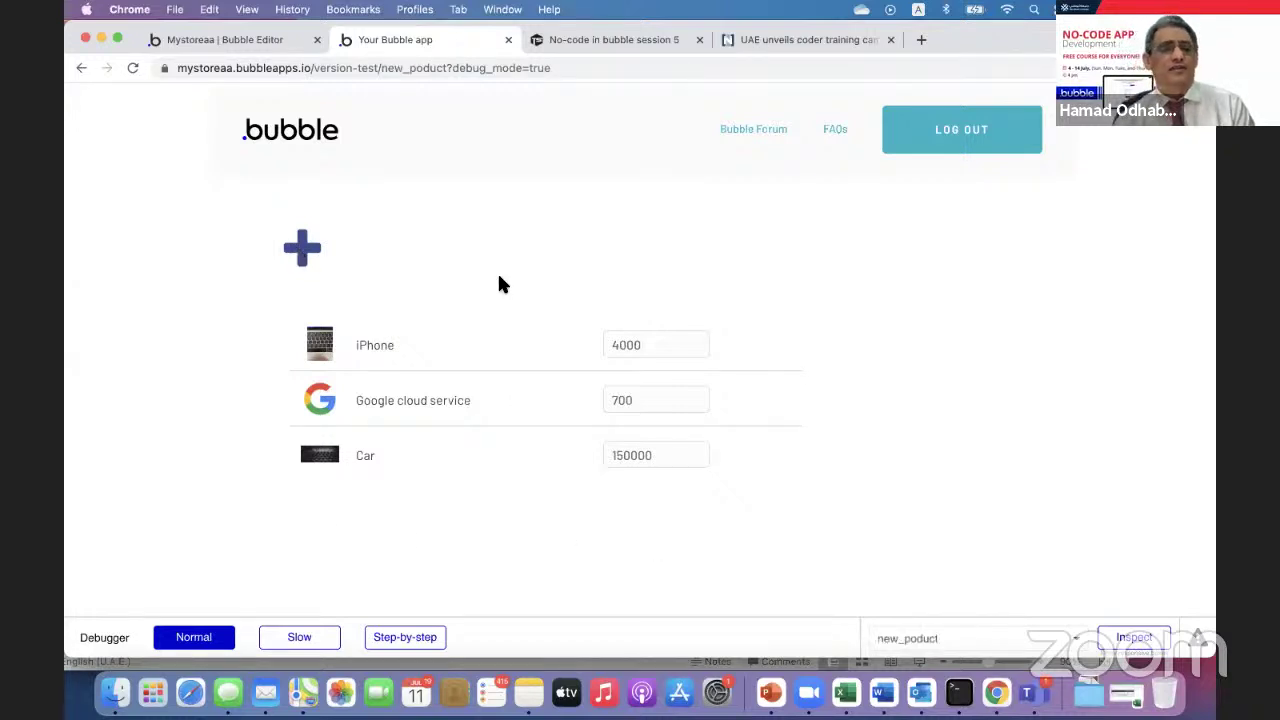
- Back in the Bubble editor, give the plus icon a click workflow that creates a new thing of type Products
left_click(259, 36)
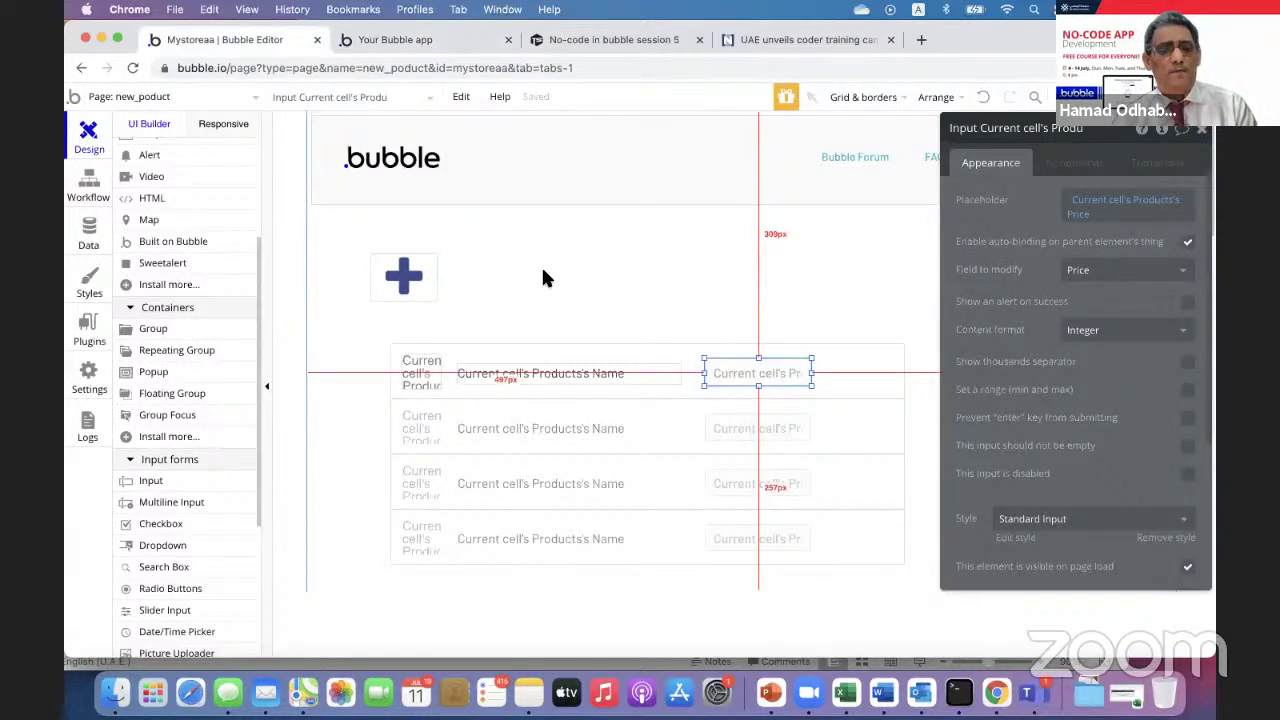
left_click(410, 280)
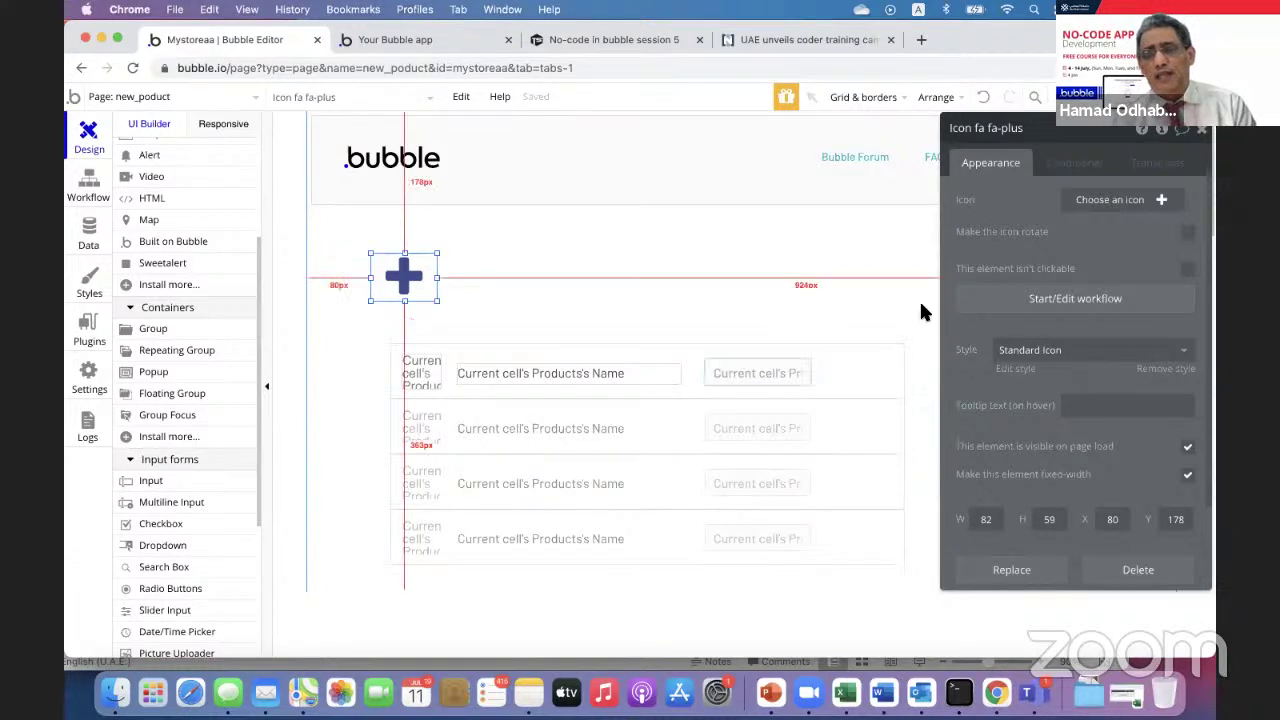
left_click(1029, 300)
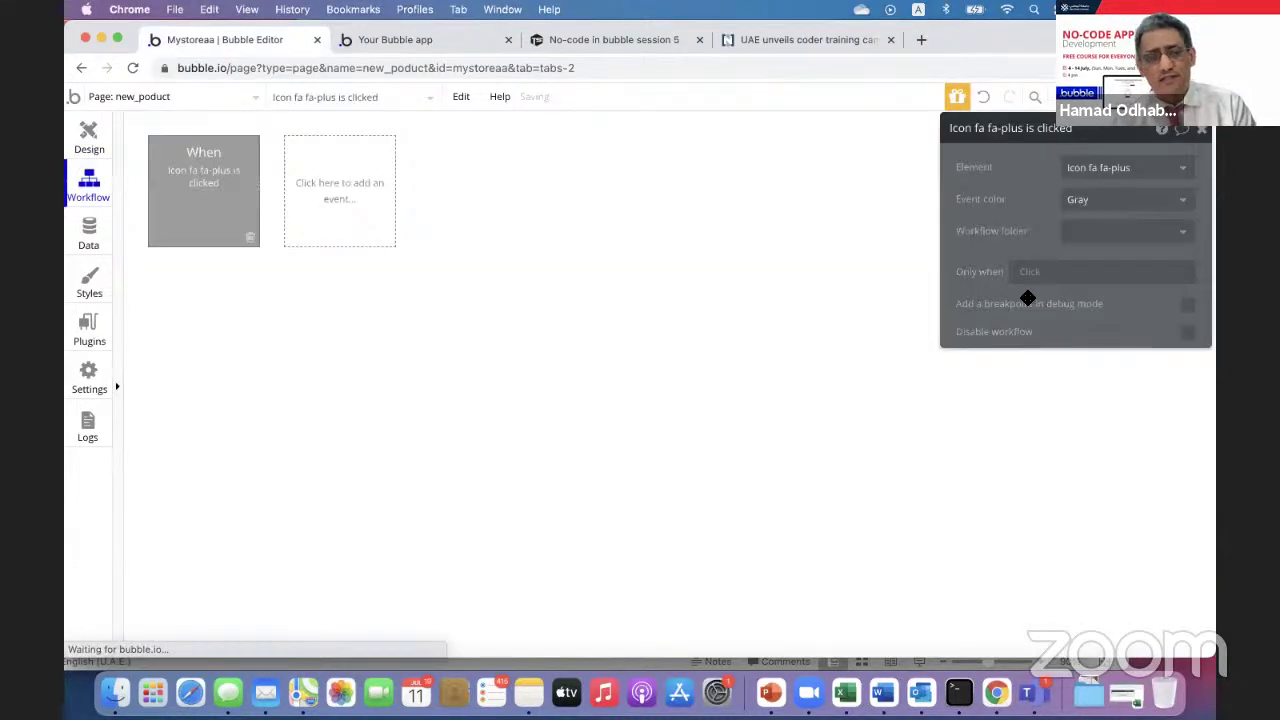
left_click(265, 300)
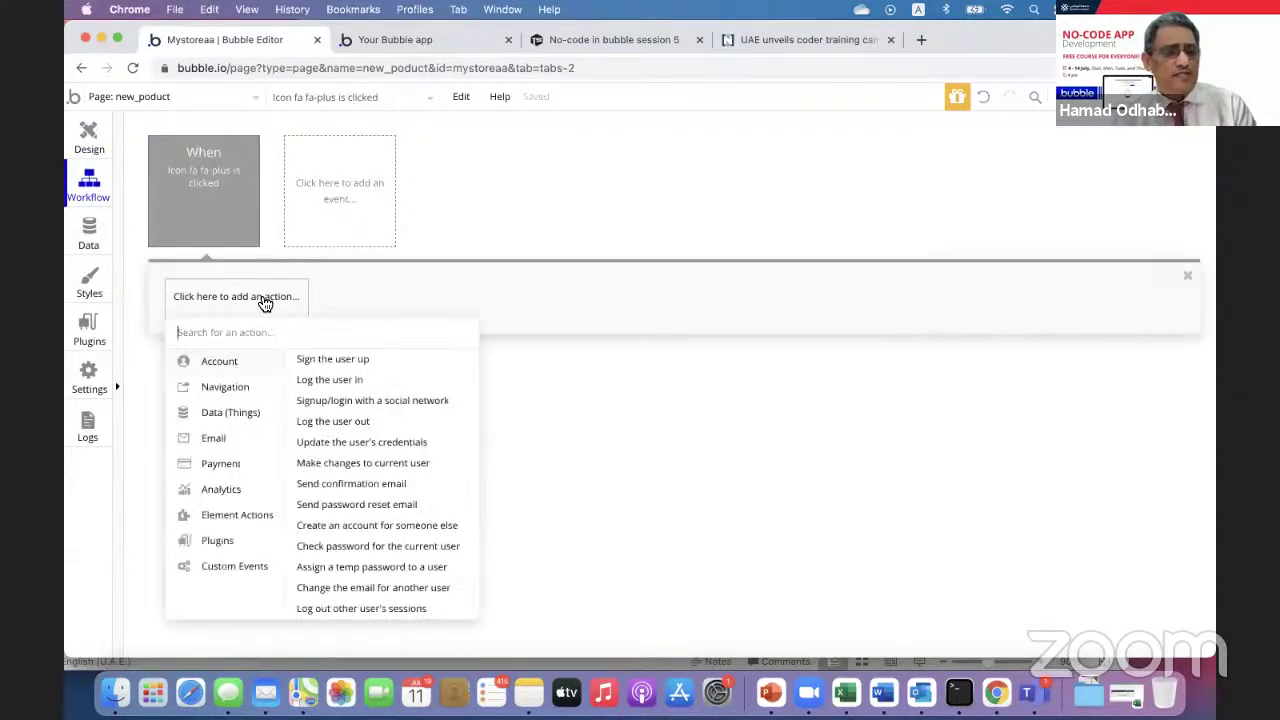
mouse_move(235, 418)
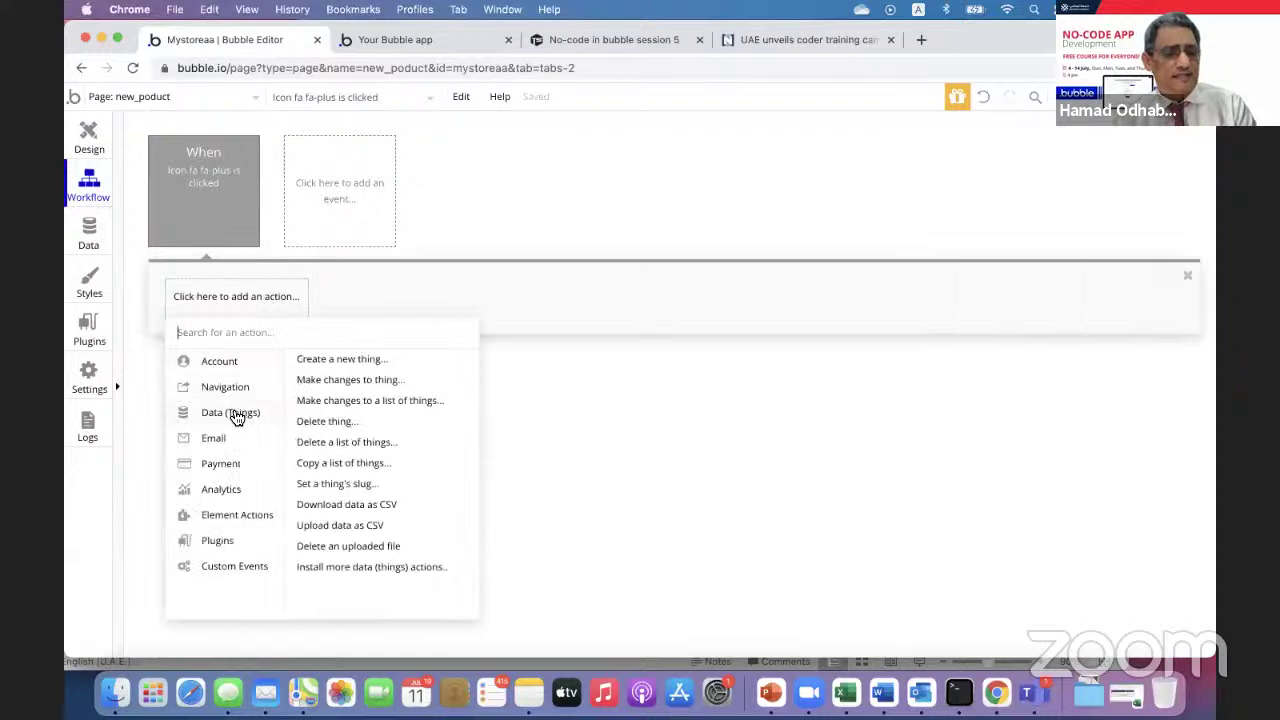
left_click(330, 362)
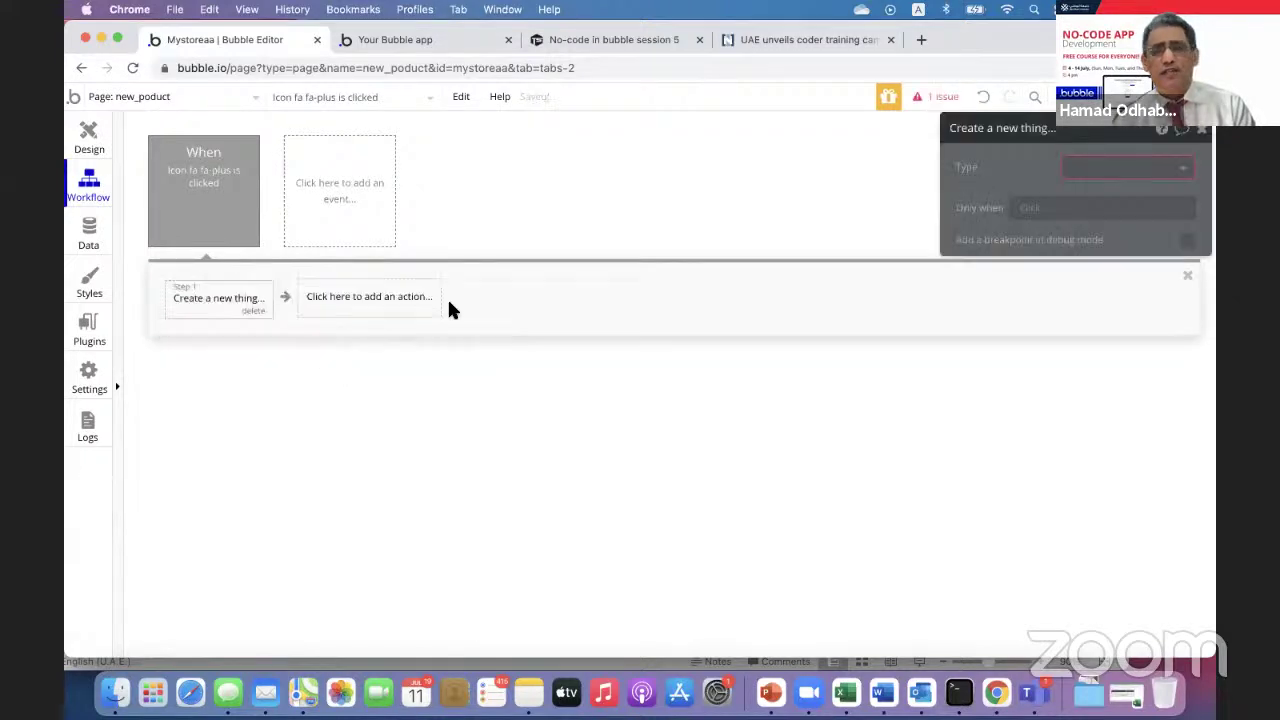
left_click(1165, 170)
left_click(1127, 191)
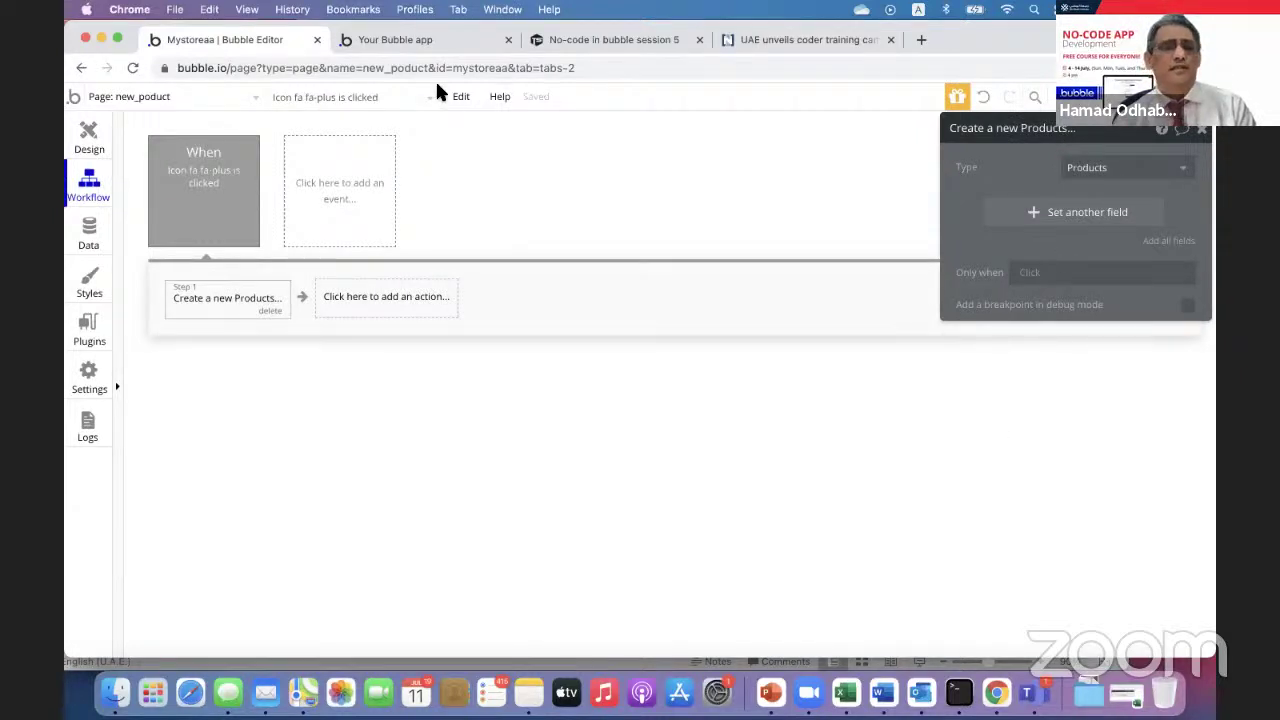
- In the previewed new_poduct page, add a new product with the plus icon and set its price to 700
left_click(559, 38)
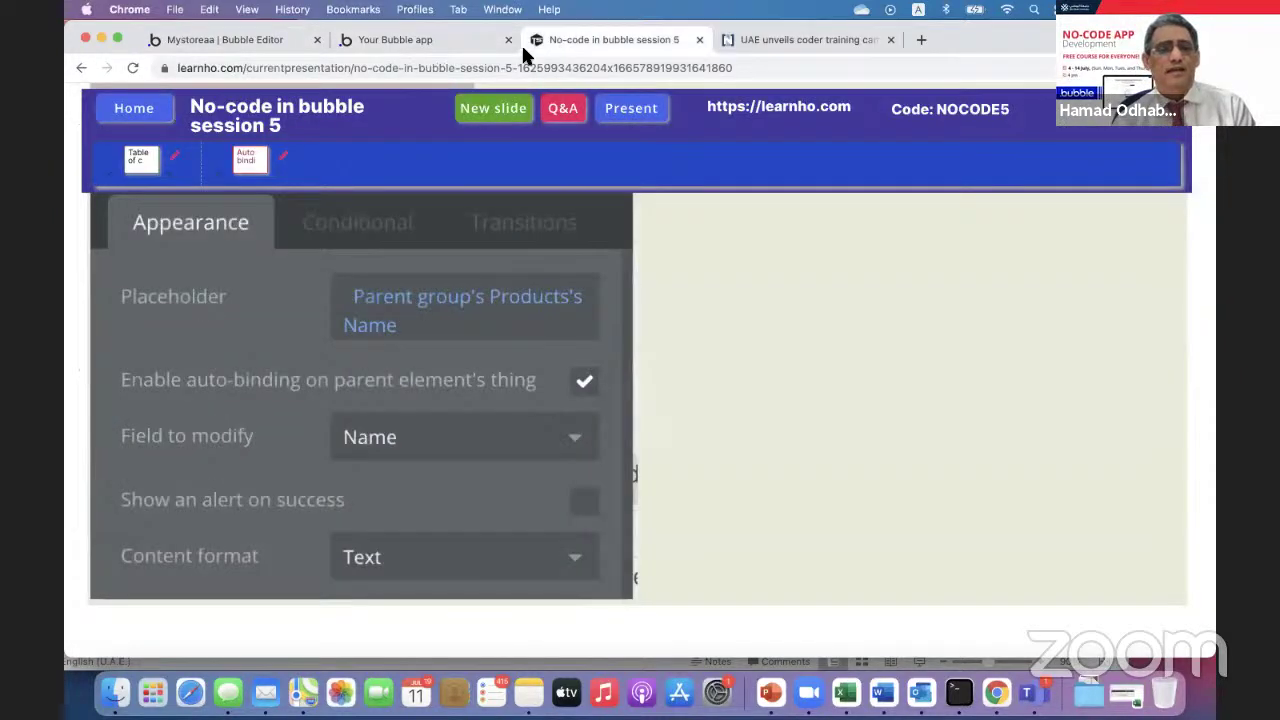
left_click(448, 40)
left_click(457, 101)
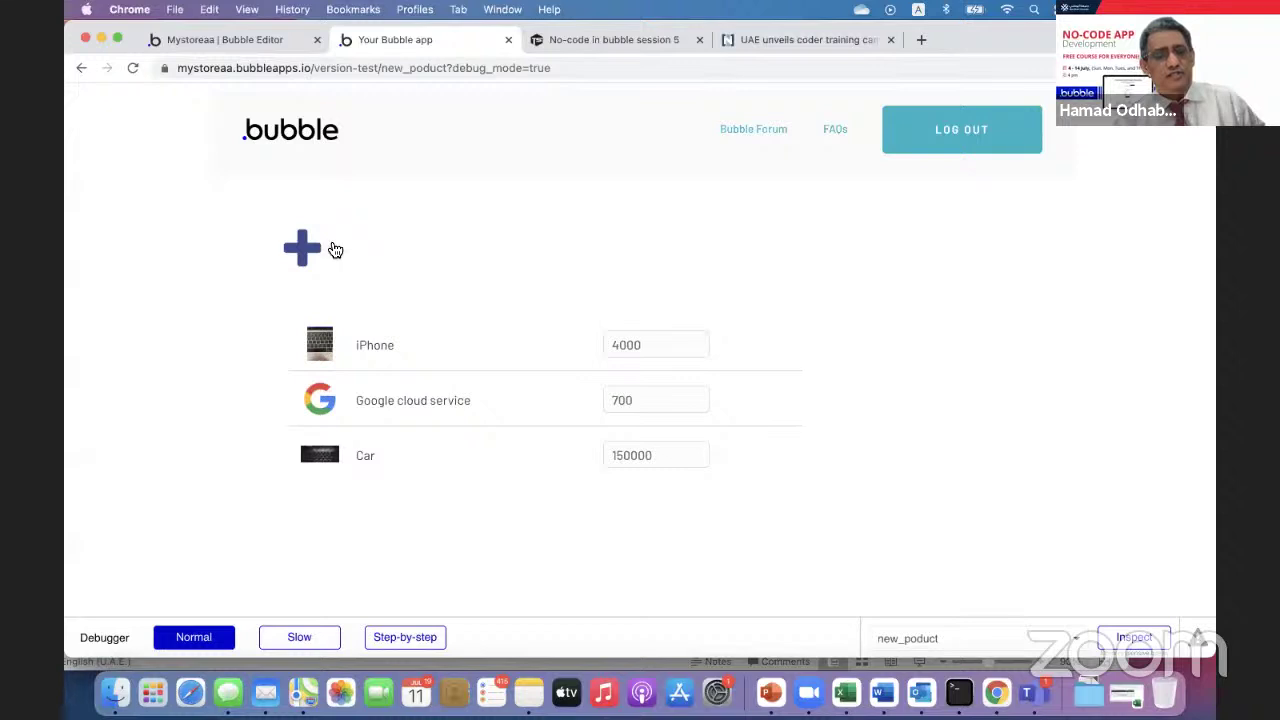
left_click(306, 258)
left_click(614, 505)
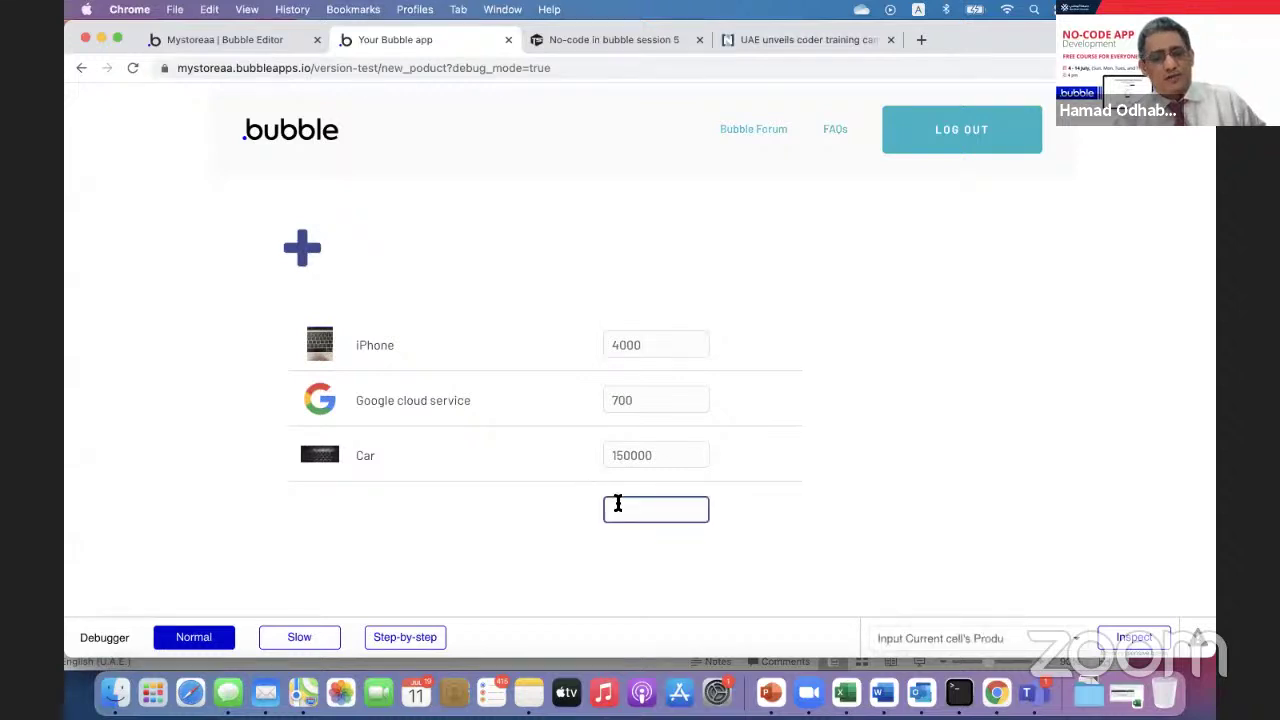
type("700")
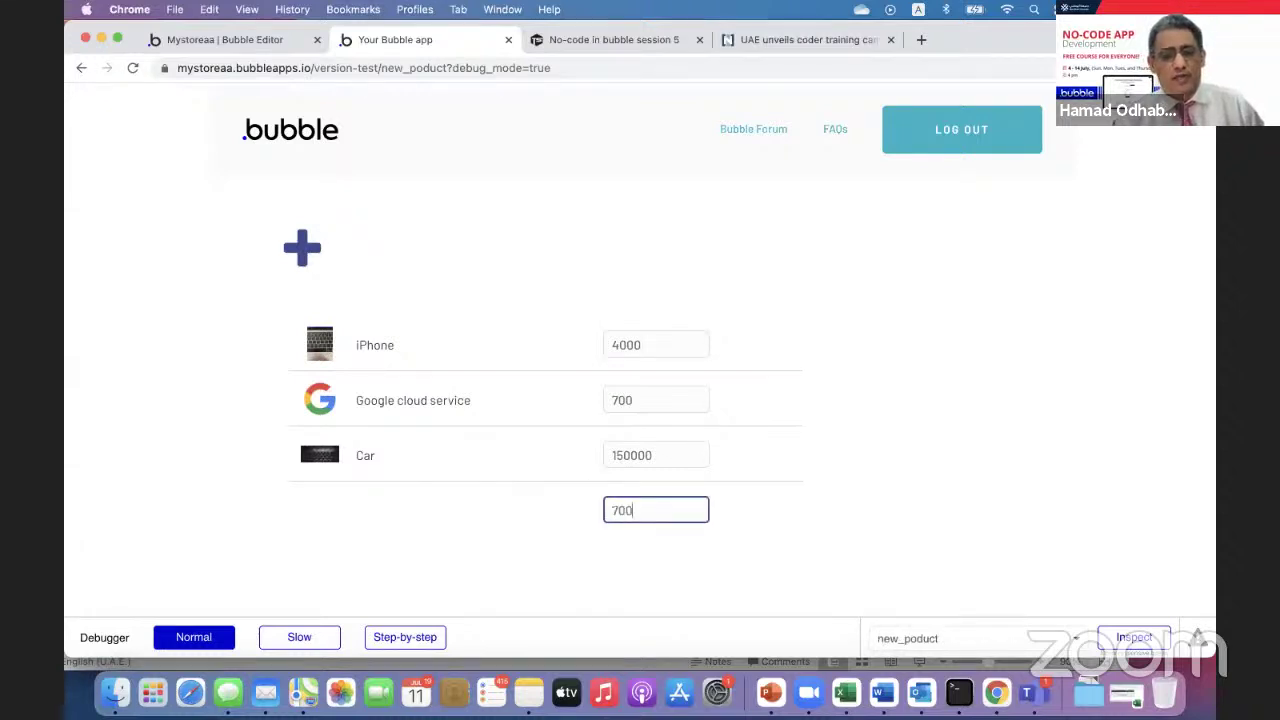
left_click(884, 540)
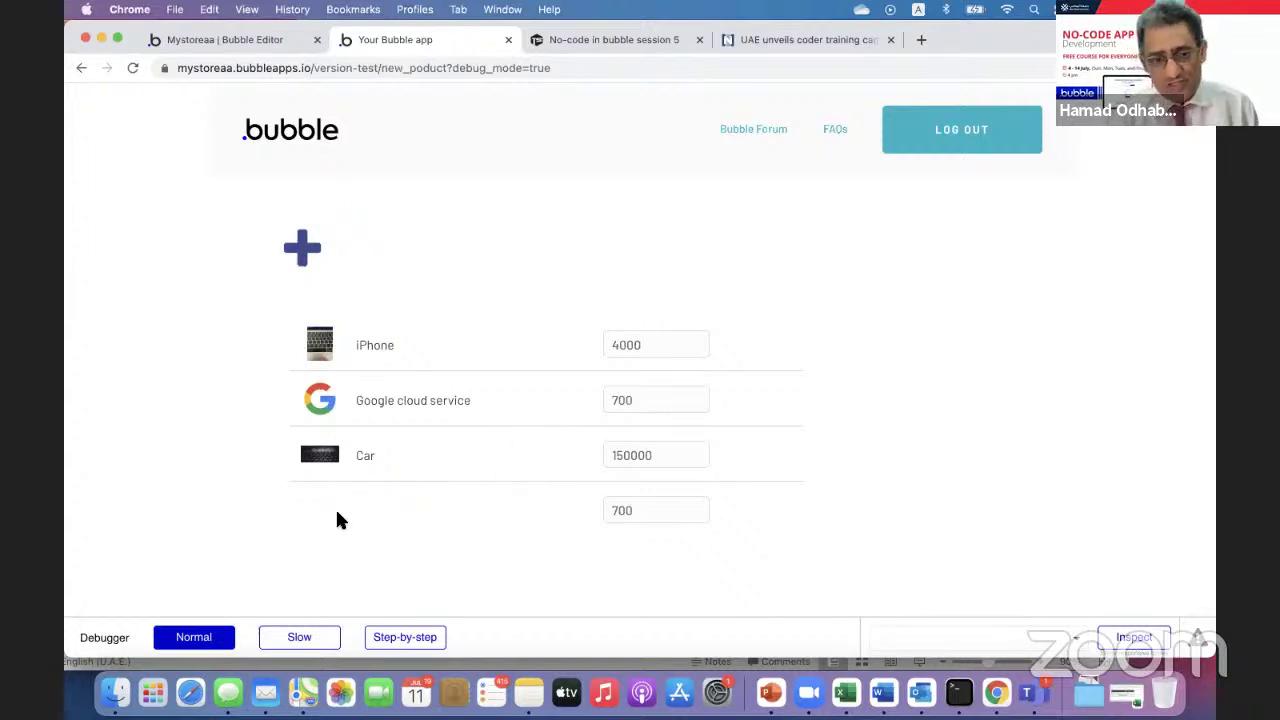
- Return to the editor's page design and extend the products repeating group leftward to about 710 px wide
left_click(301, 36)
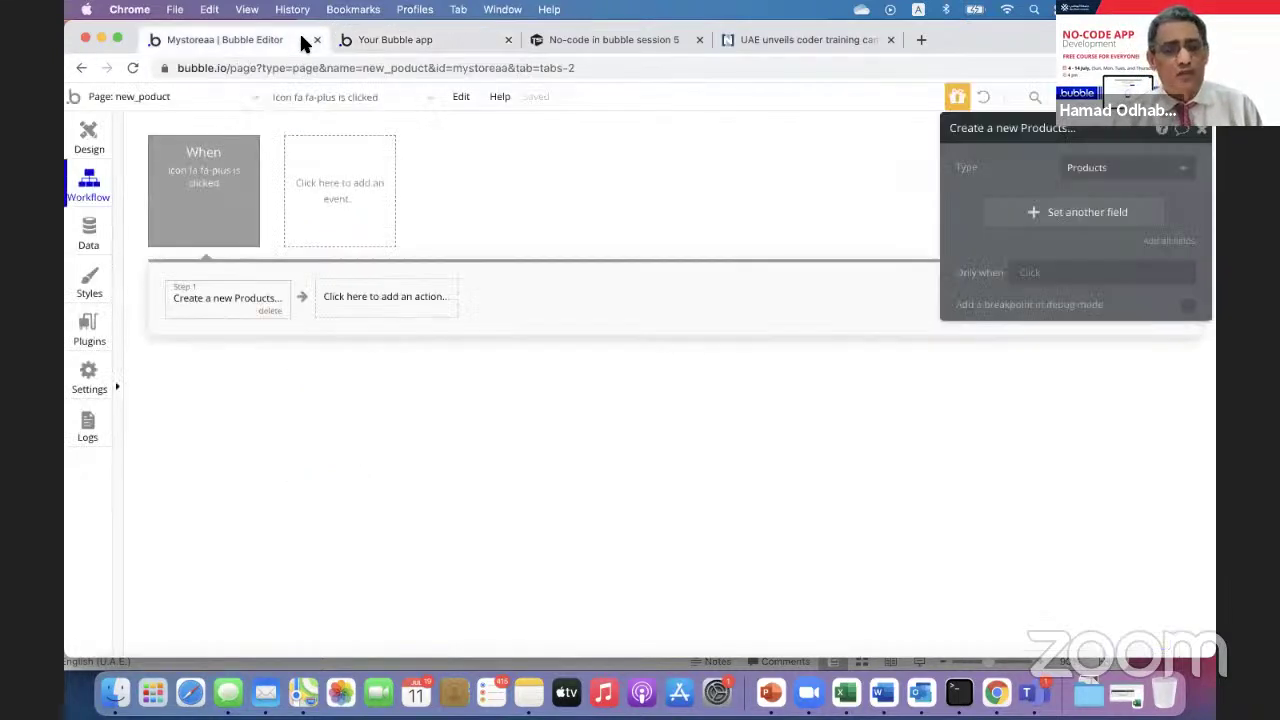
left_click(90, 138)
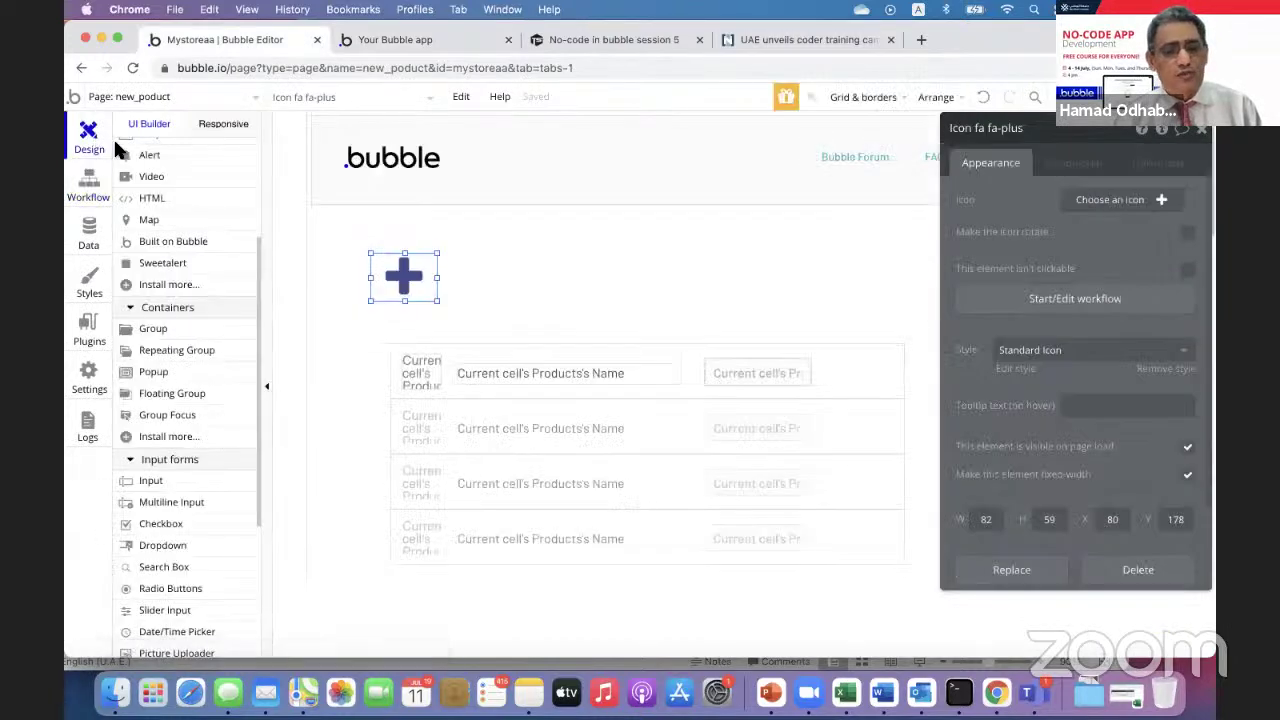
left_click(395, 433)
left_click_drag(392, 457, 336, 454)
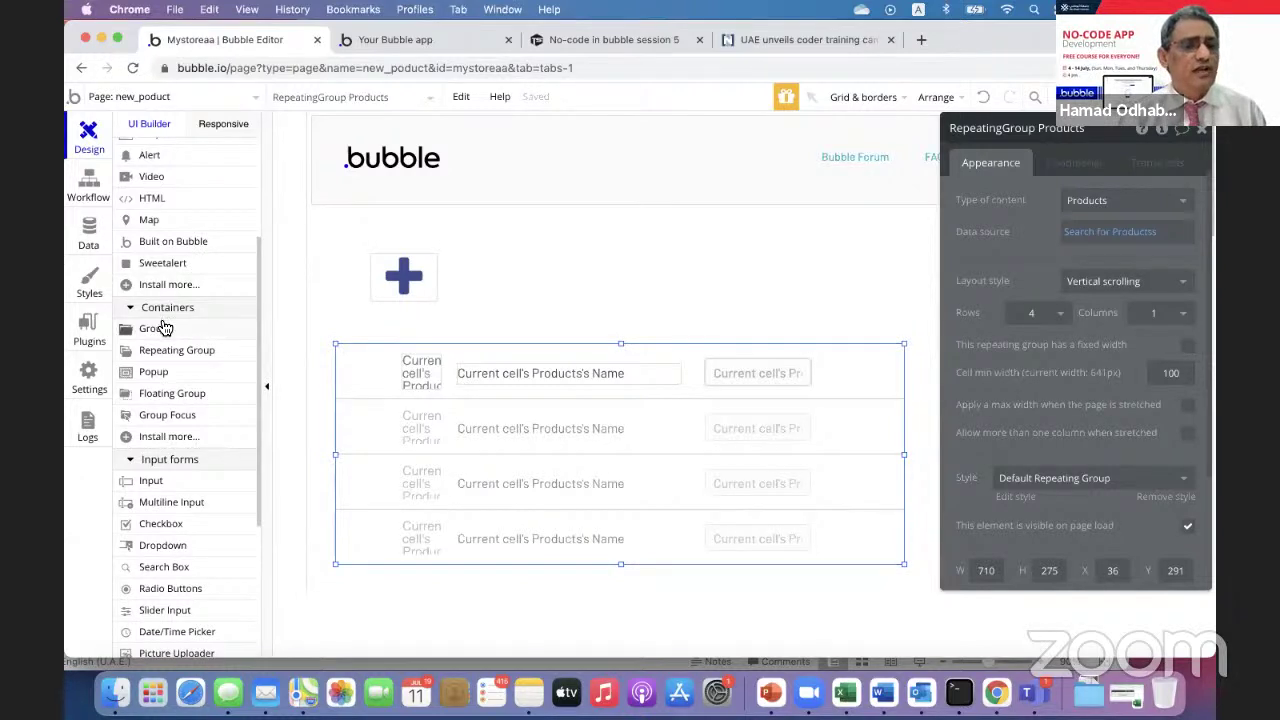
- Place an icon about 42 by 41 px before the photo in the first product cell and make it a pencil
scroll(160, 320, "up", 5)
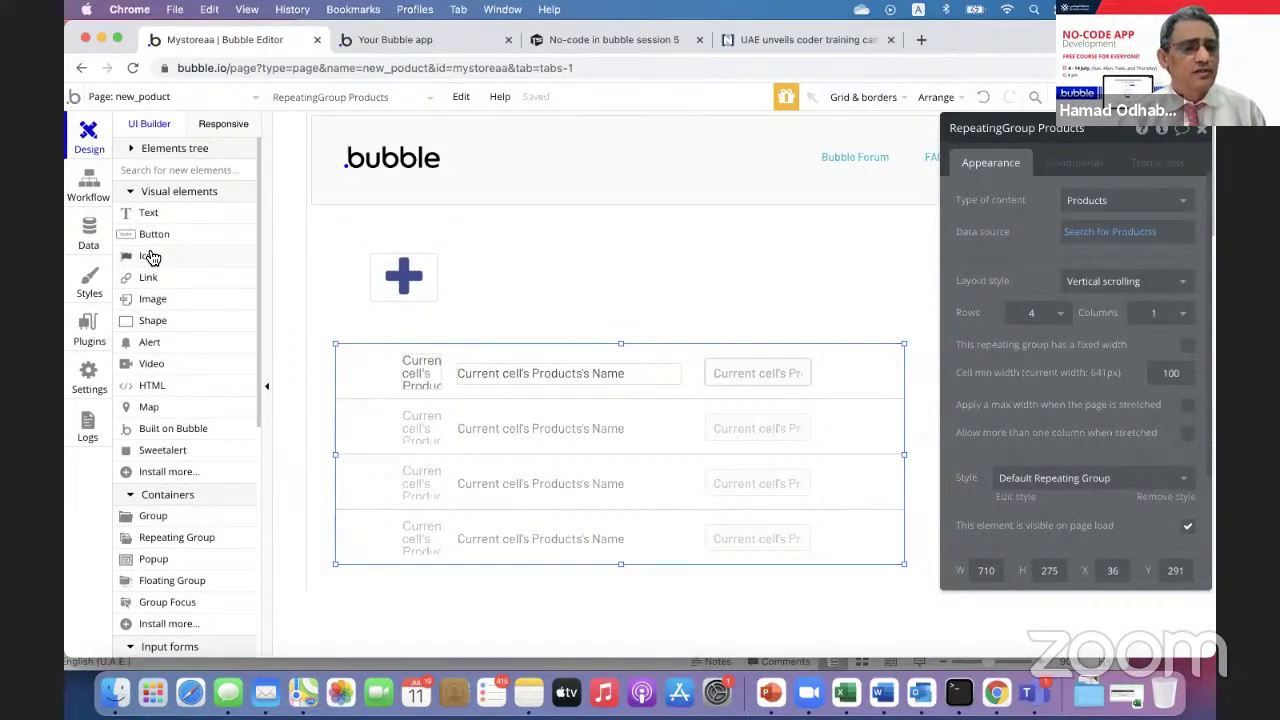
left_click(150, 256)
left_click_drag(369, 378, 386, 390)
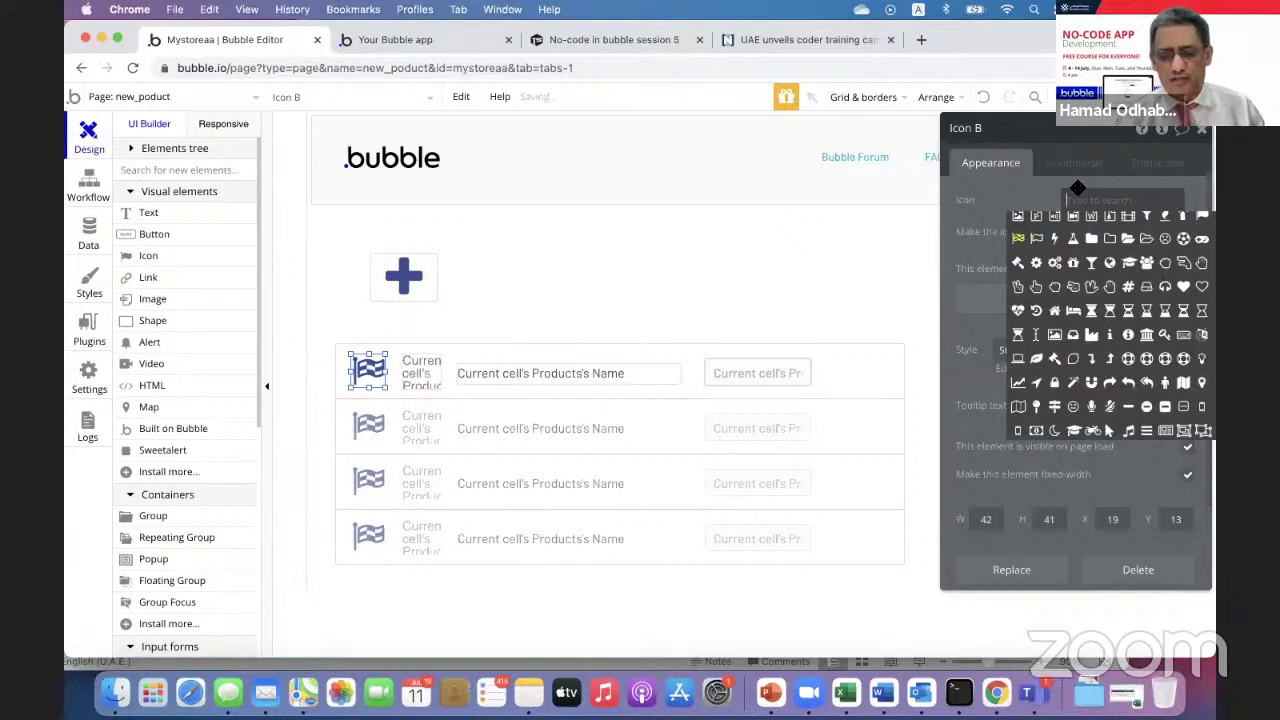
type("Pen")
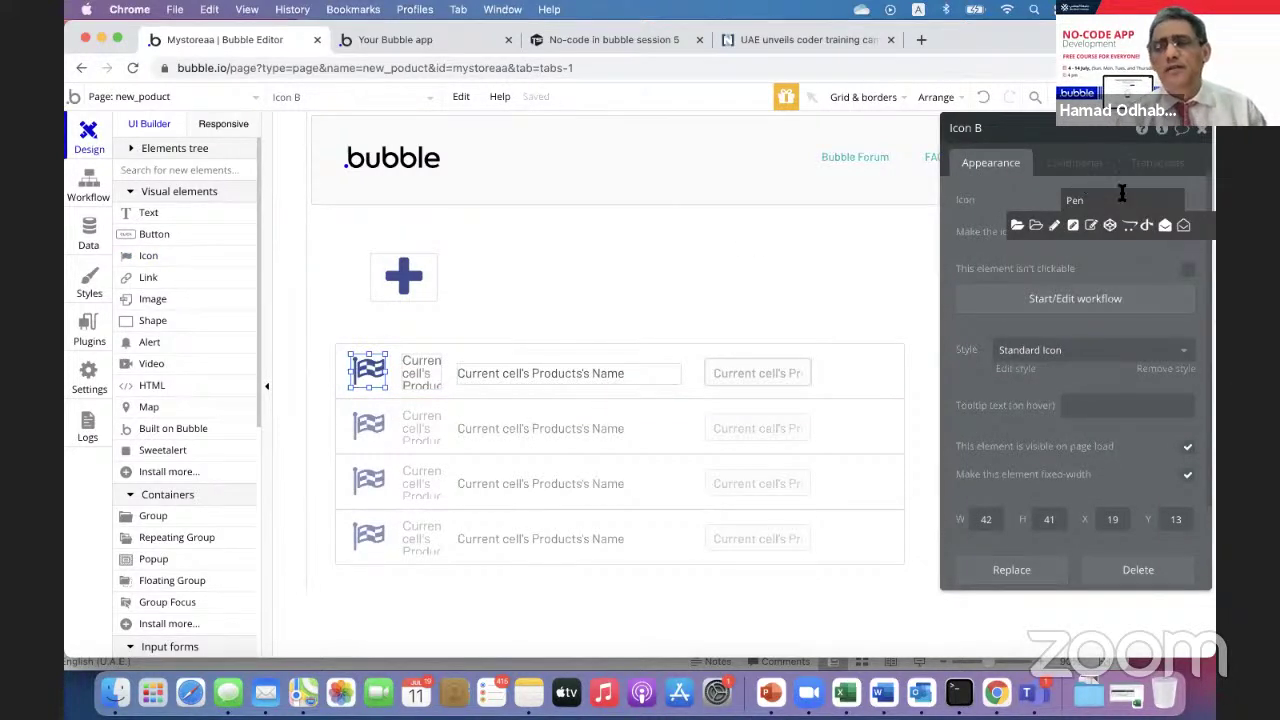
left_click(1054, 225)
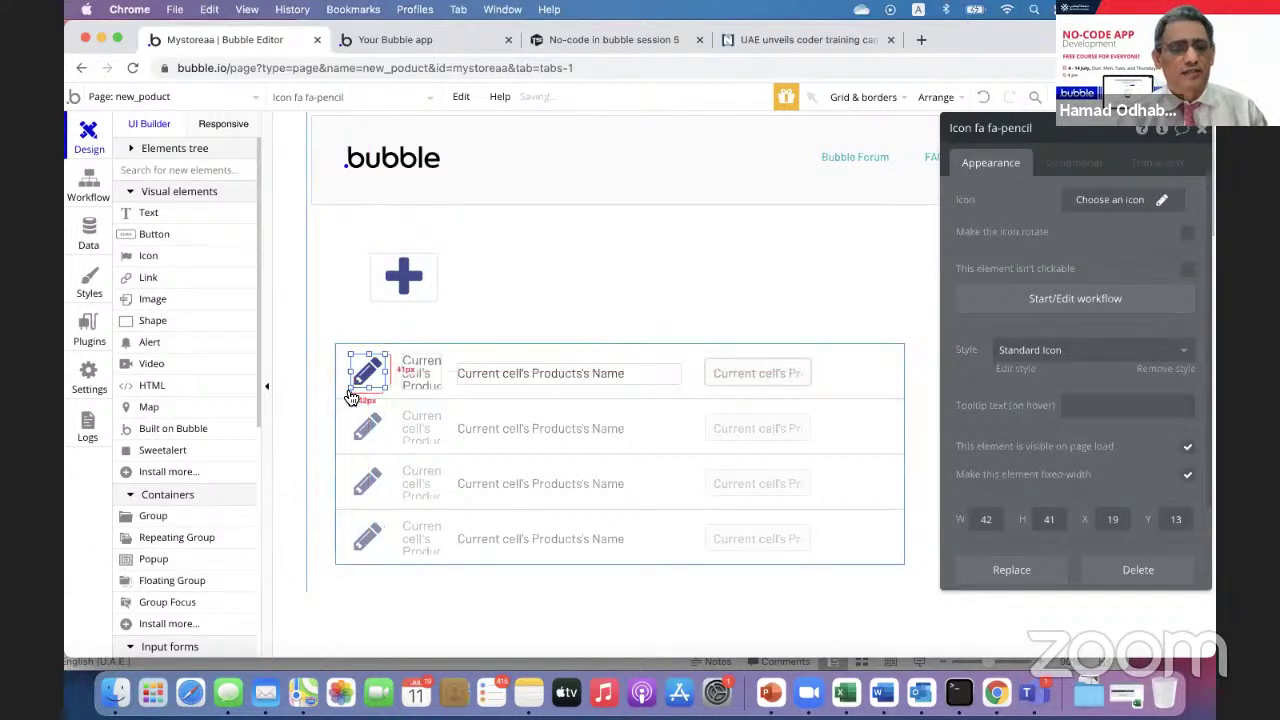
left_click(316, 416)
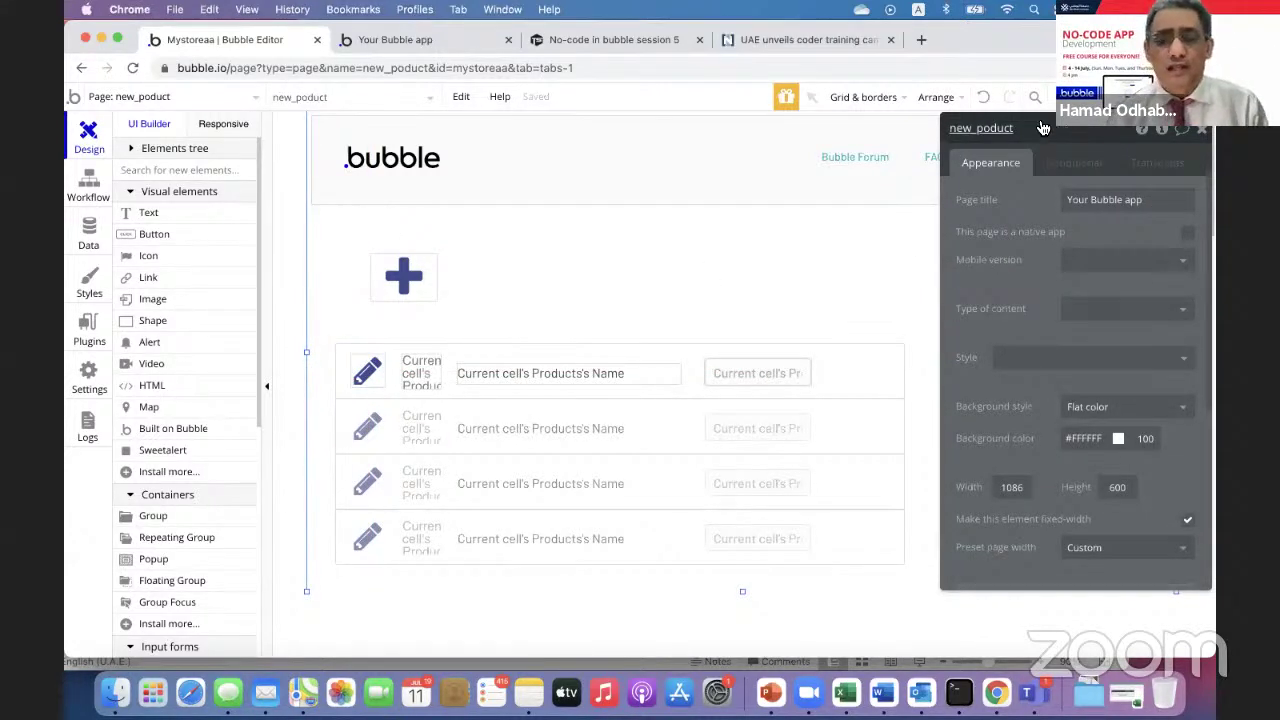
- Draw a floating group about 271 by 498 px along the page's right edge, below the header
left_click_drag(1042, 128, 551, 100)
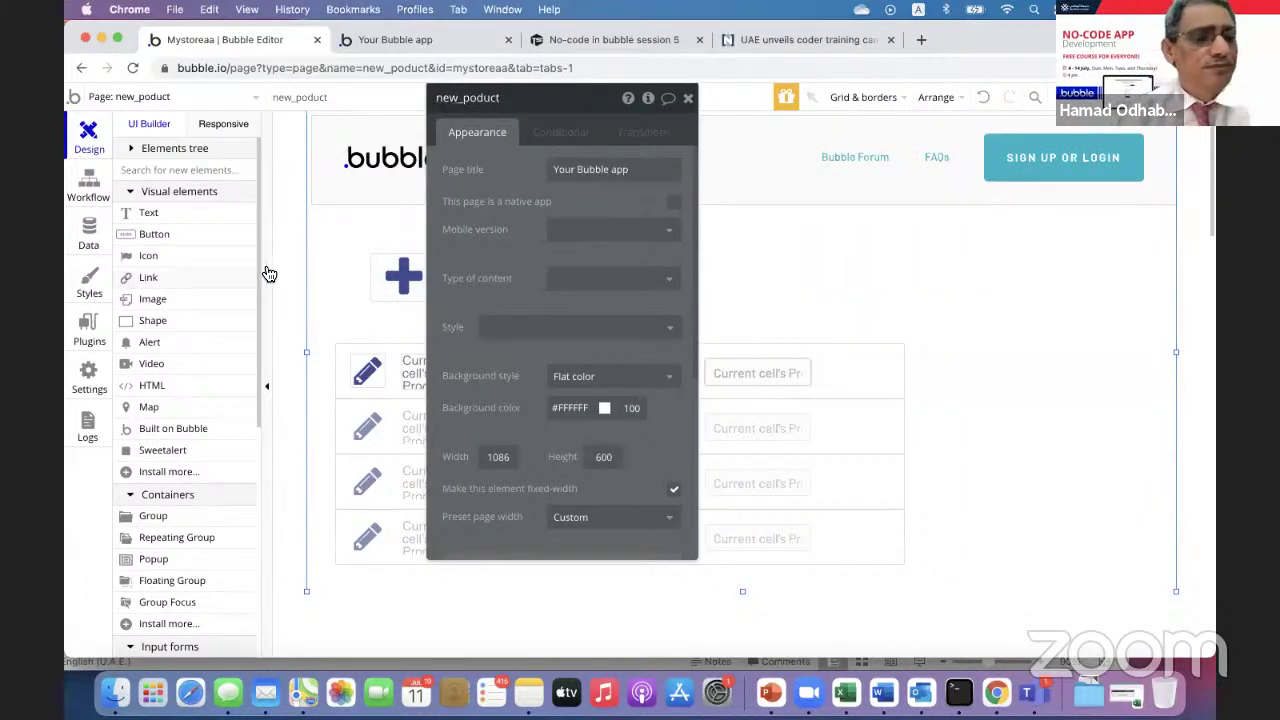
scroll(188, 393, "down", 3)
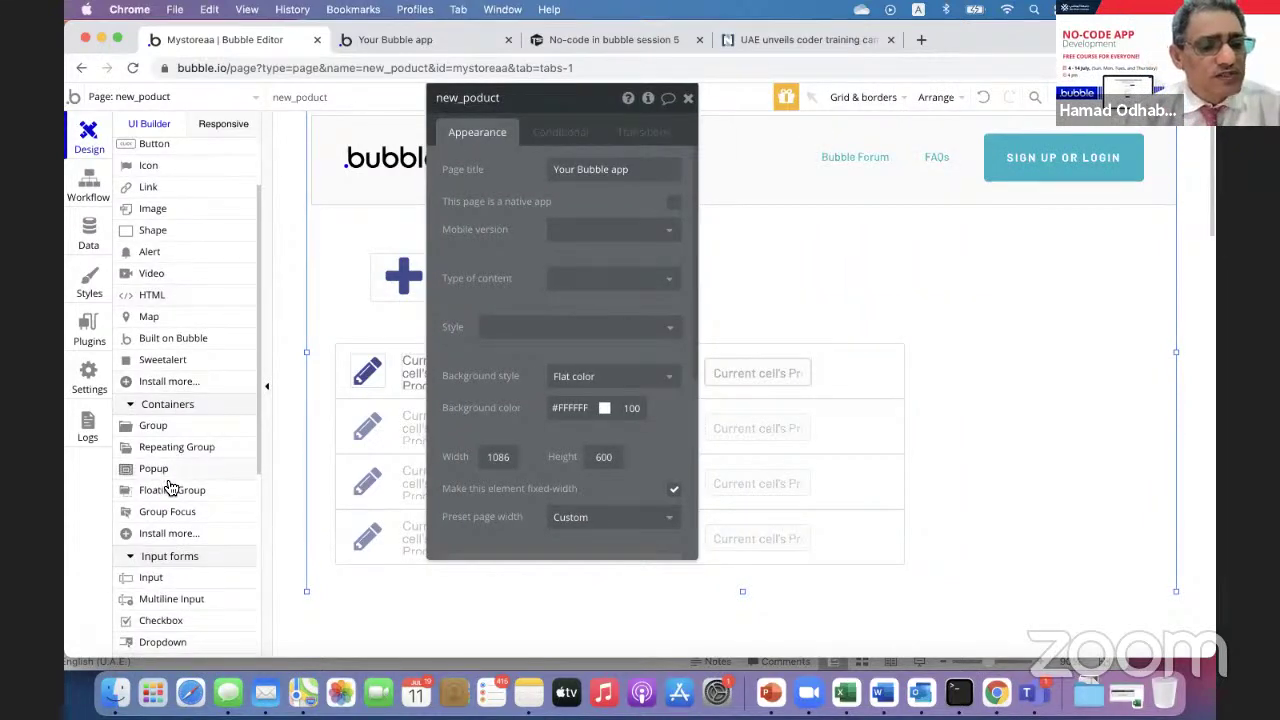
left_click(168, 490)
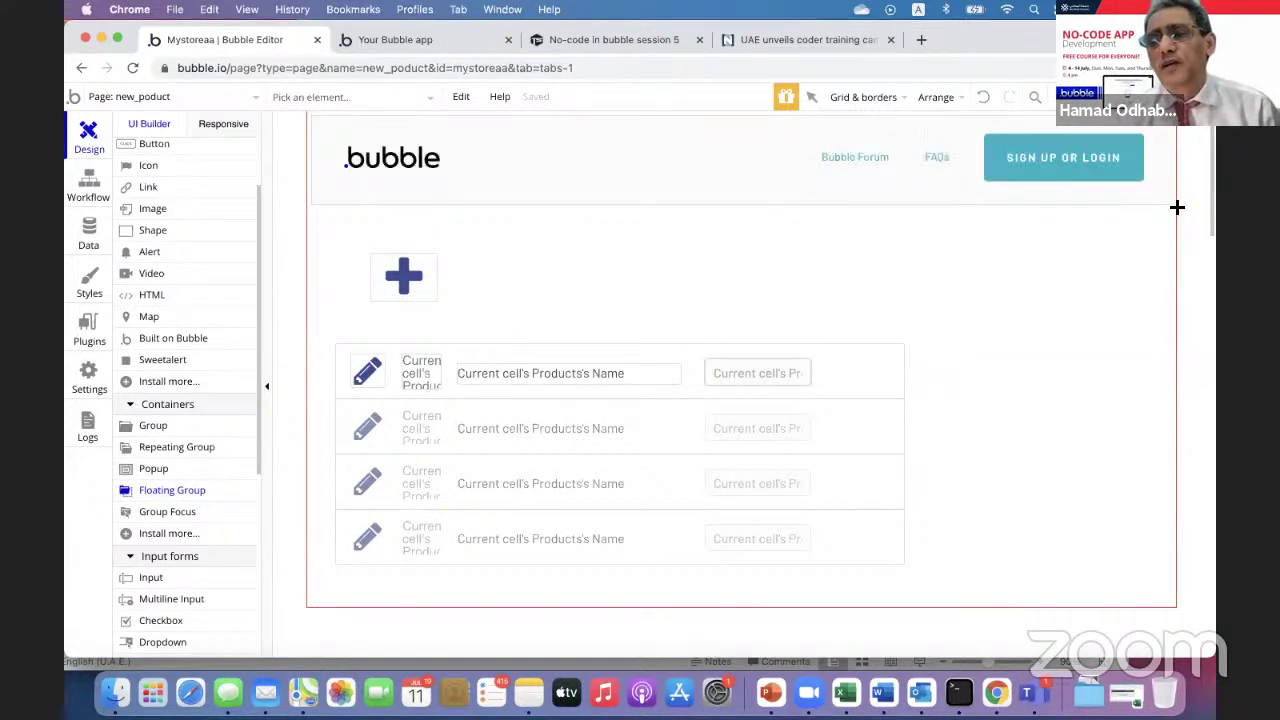
mouse_move(1177, 207)
left_mouse_down()
mouse_move(1017, 249)
mouse_move(958, 605)
left_mouse_up()
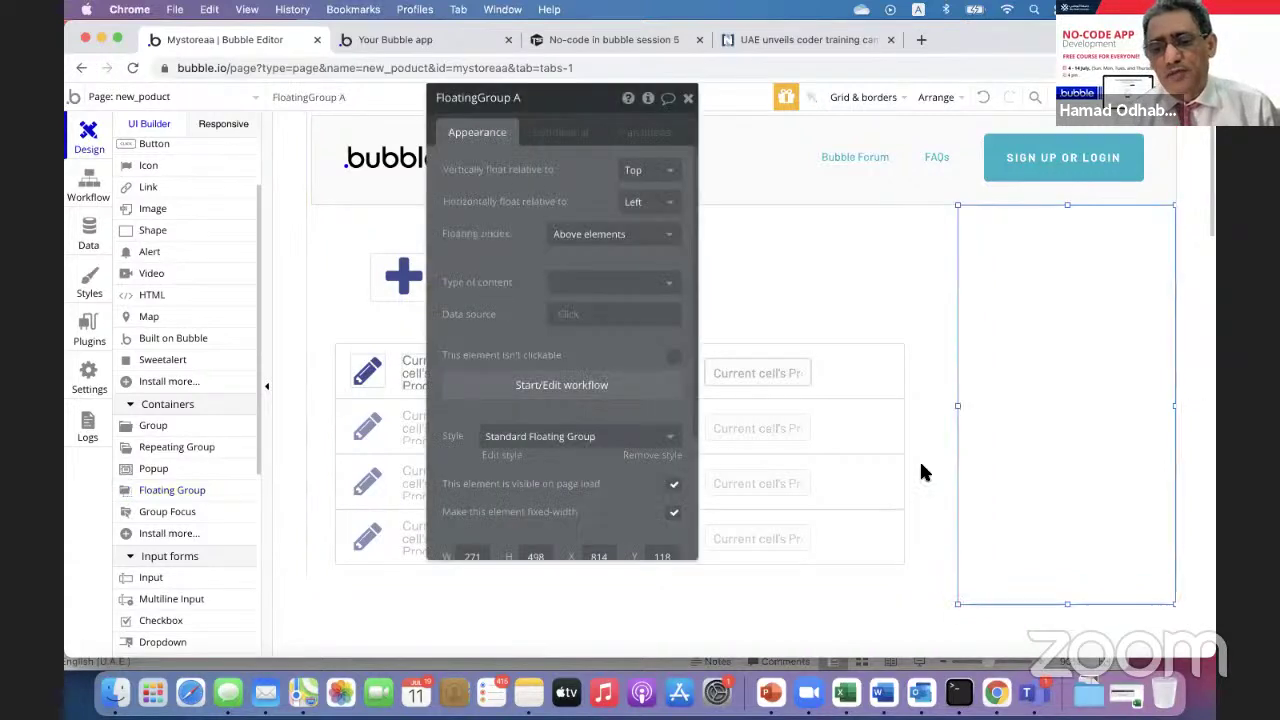
- Extend the floating group downward to about 753 px high and review its appearance properties
scroll(917, 443, "down", 5)
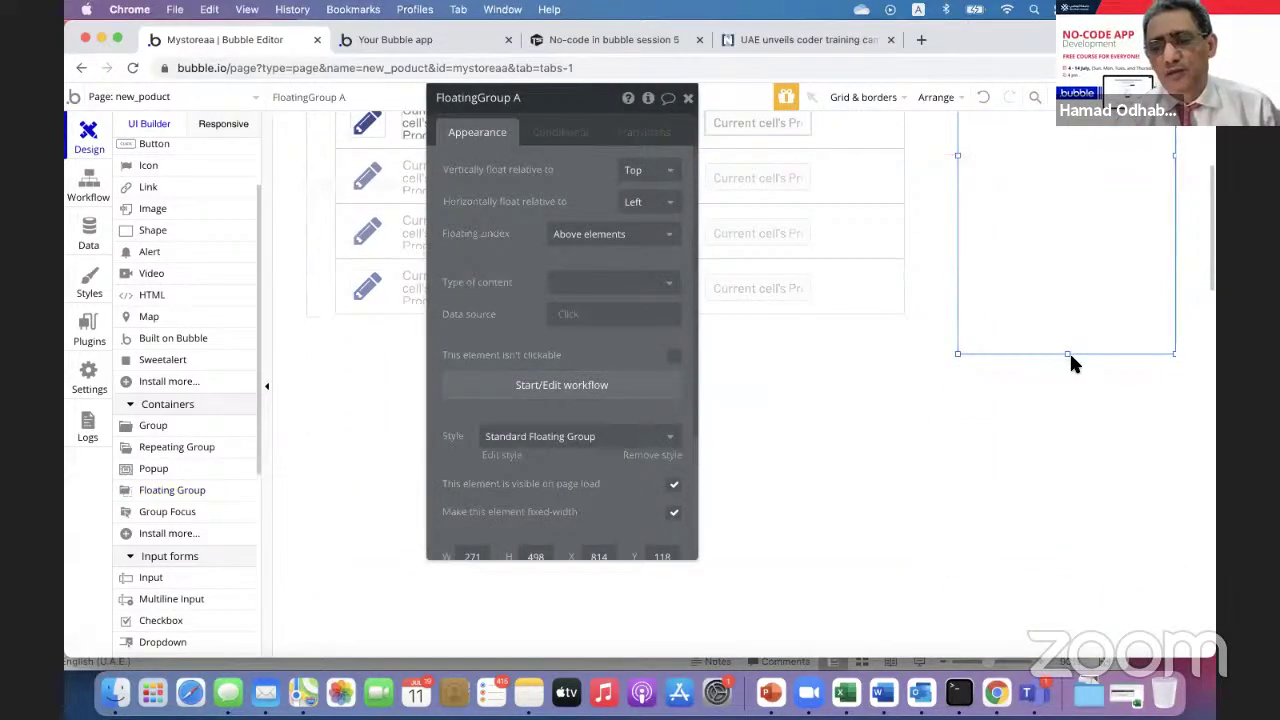
left_click_drag(1067, 354, 1119, 562)
left_click(898, 521)
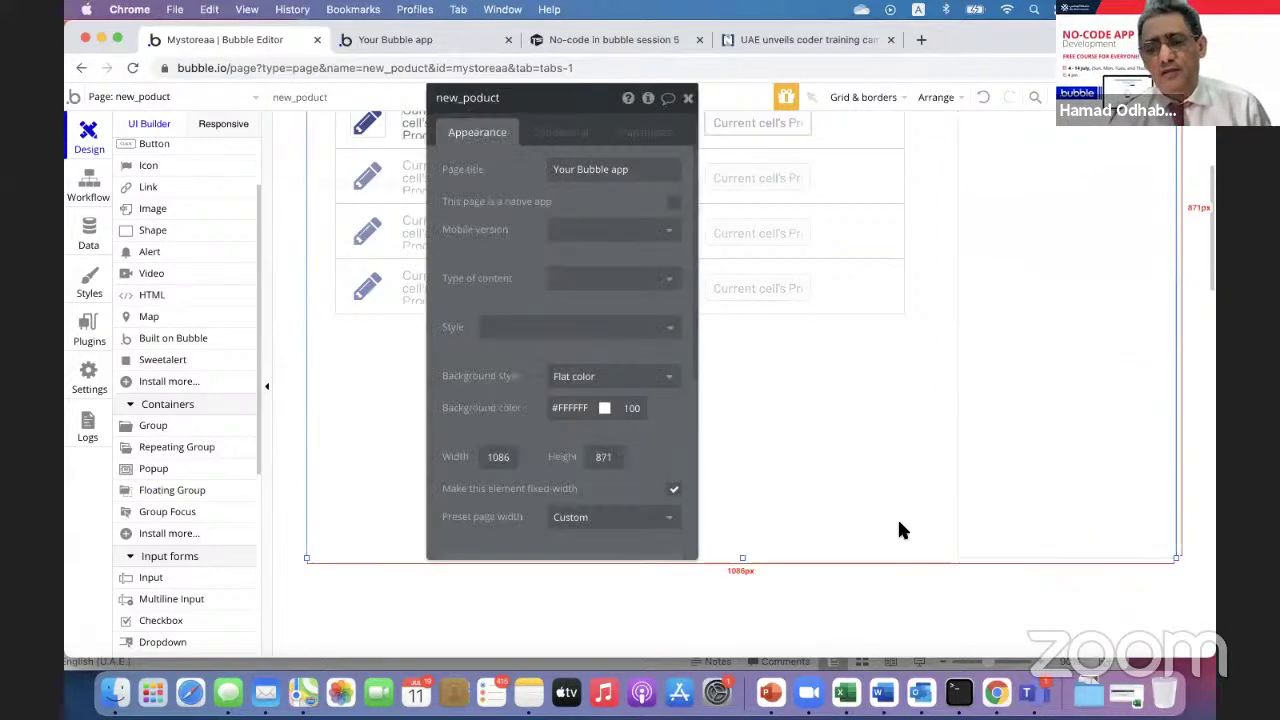
scroll(898, 521, "up", 5)
left_click(1020, 390)
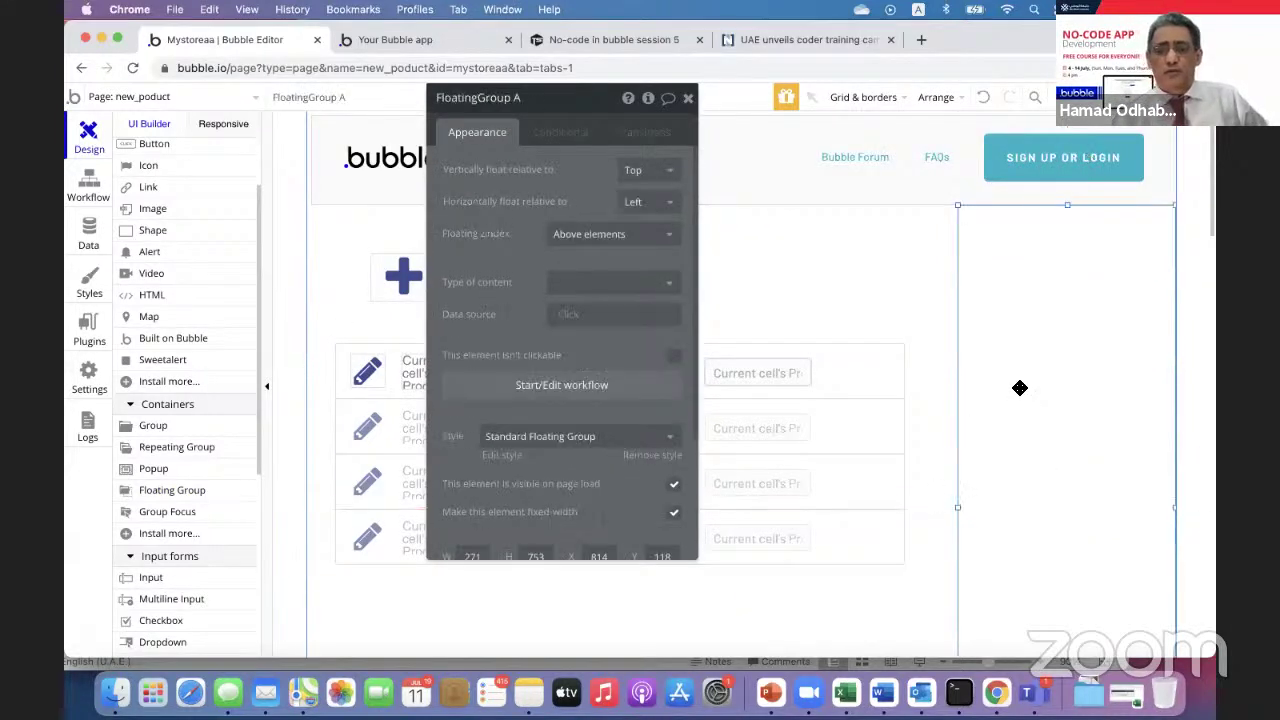
scroll(500, 455, "down", 3)
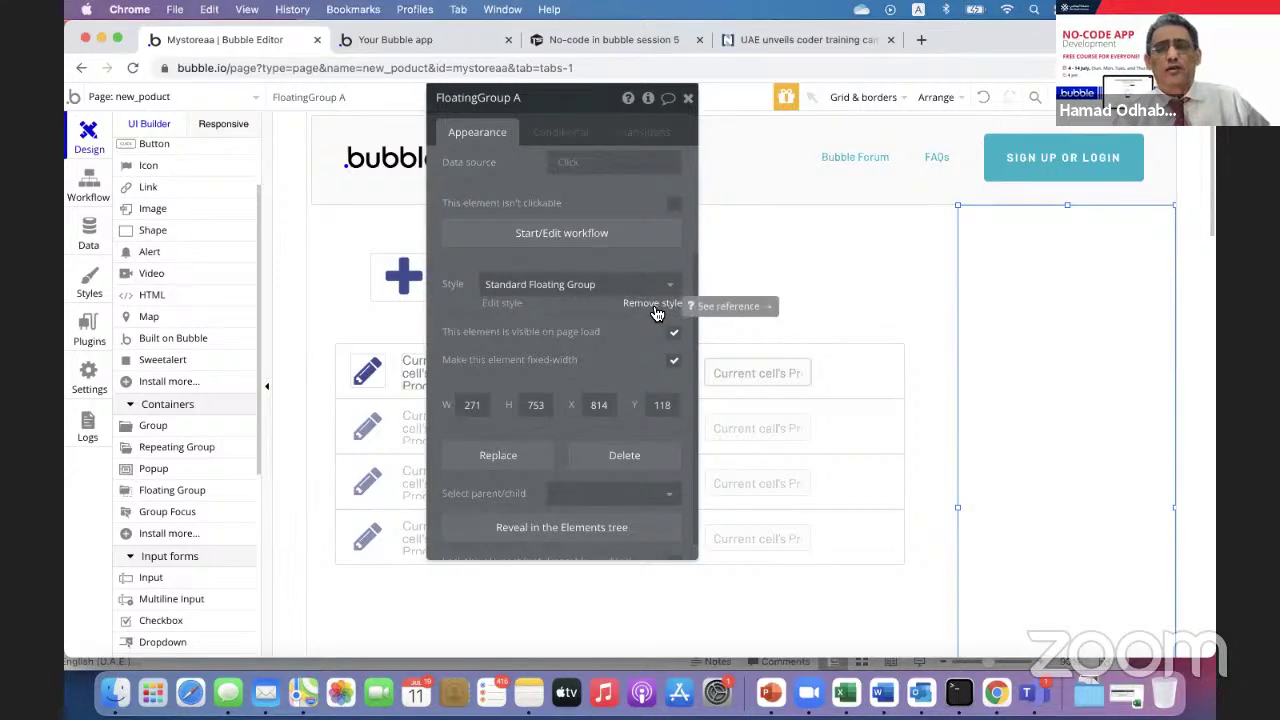
- Switch to the news article page, search the web for amazon from there, and open the Amazon.ae store to look over its home page
left_click(862, 38)
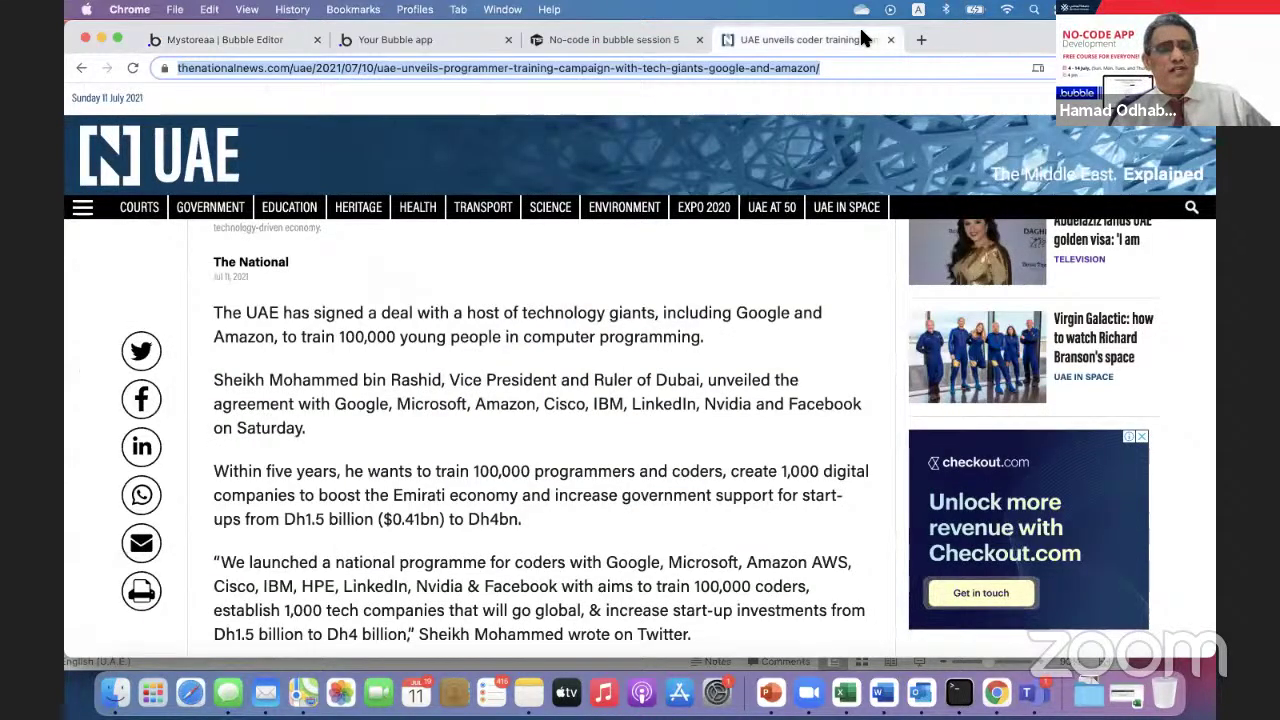
scroll(781, 357, "up", 1)
scroll(781, 357, "down", 2)
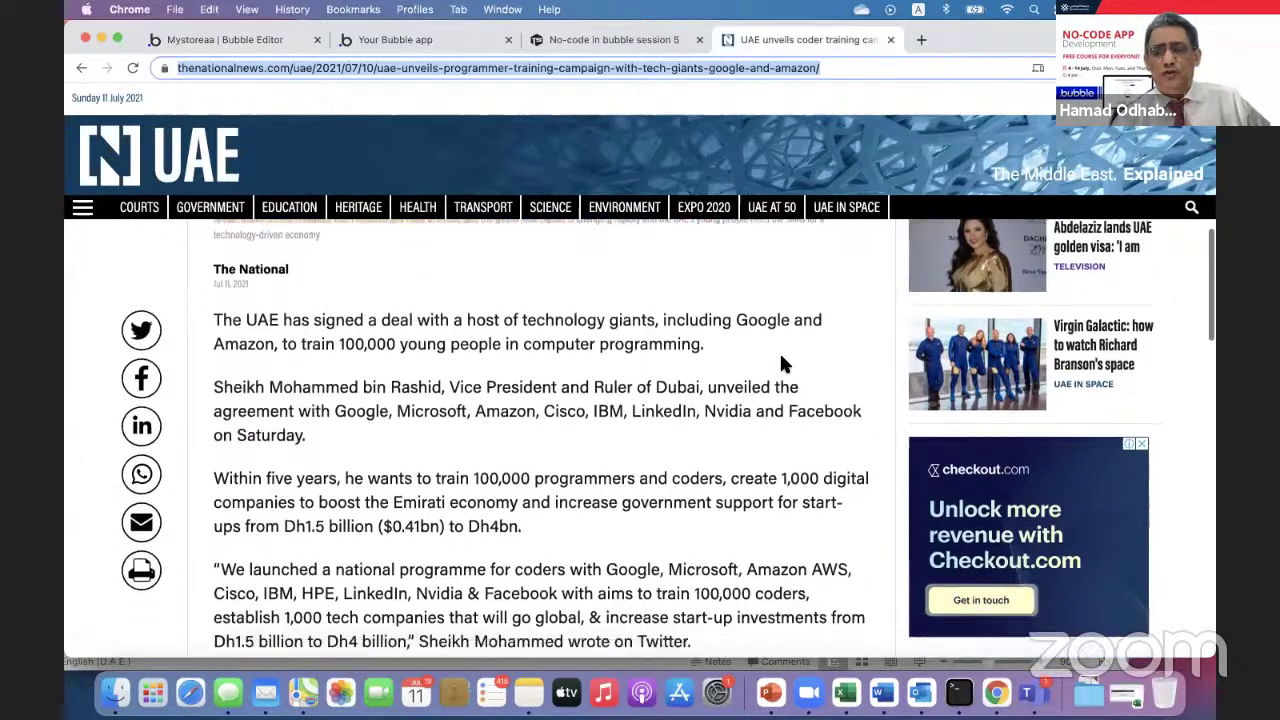
scroll(781, 357, "up", 6)
scroll(779, 351, "up", 3)
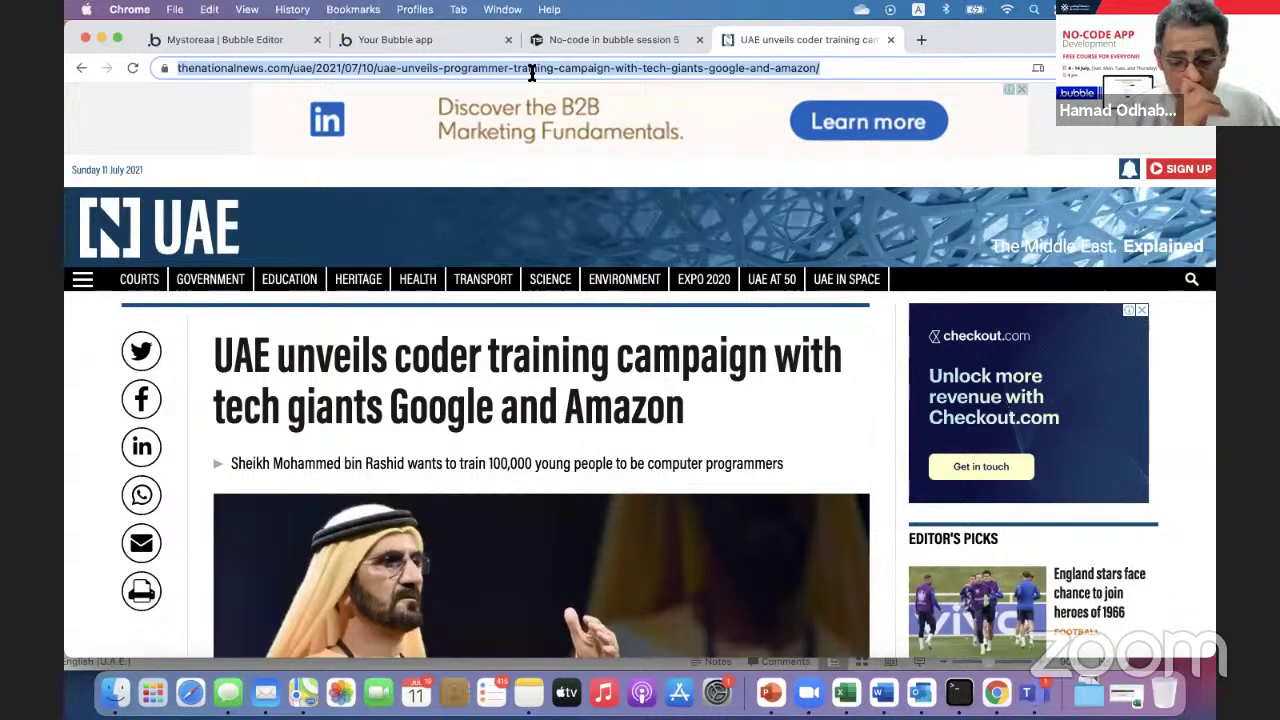
type("amazon")
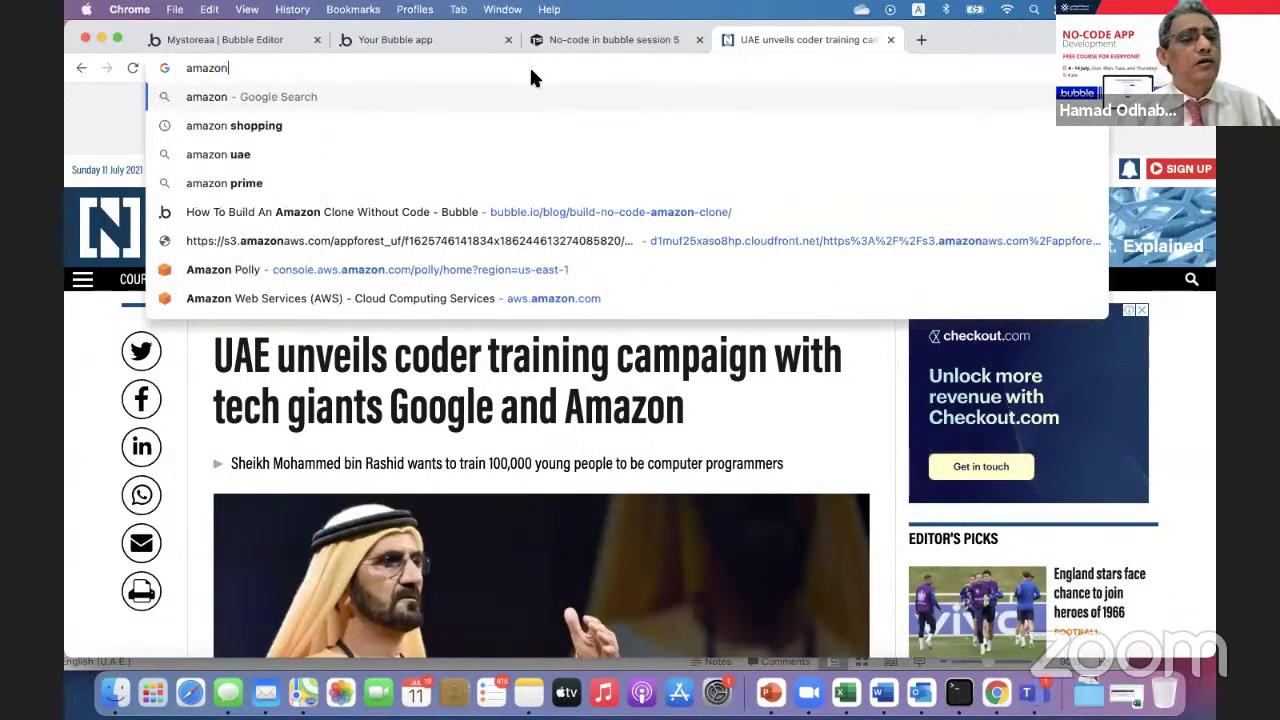
key("Return")
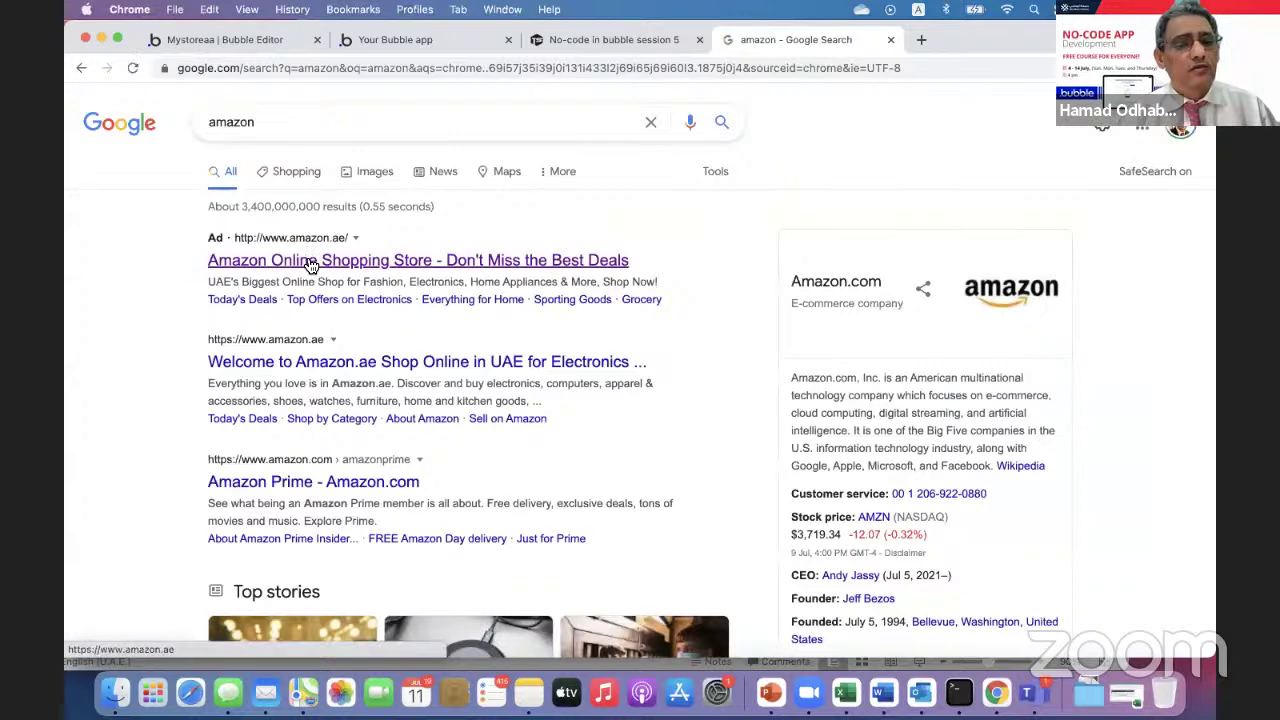
left_click(311, 262)
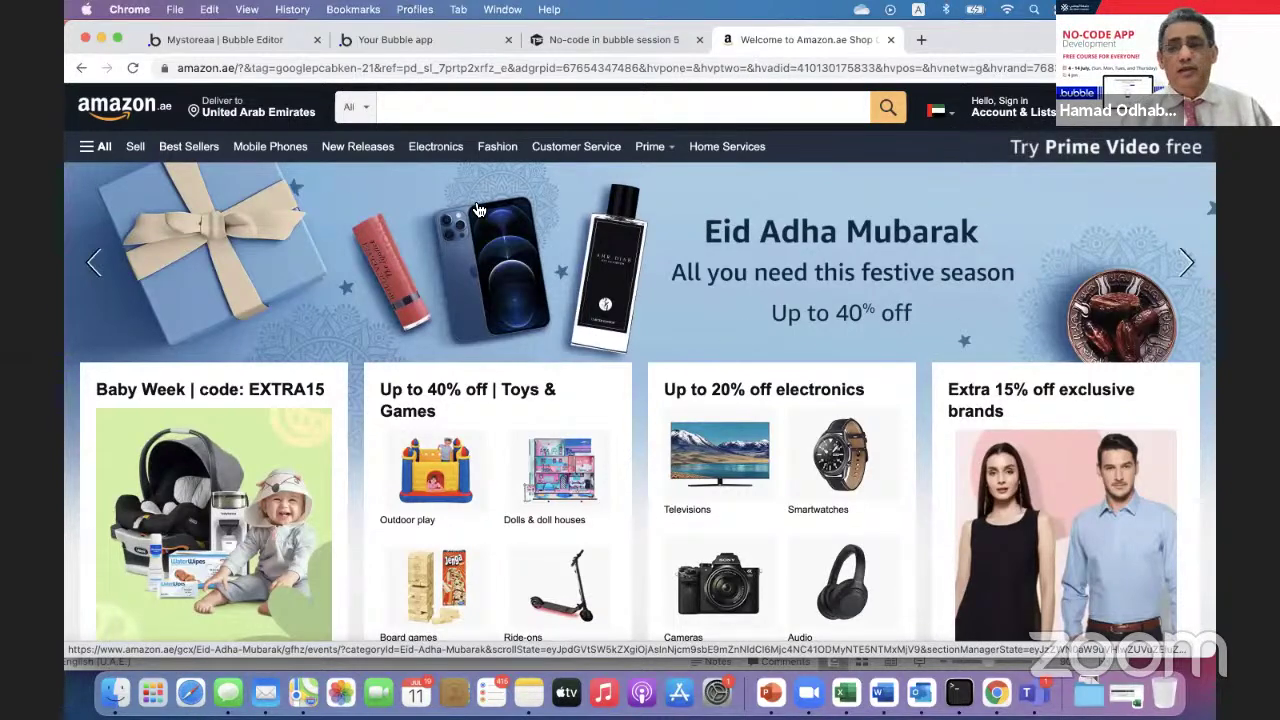
scroll(755, 508, "down", 5)
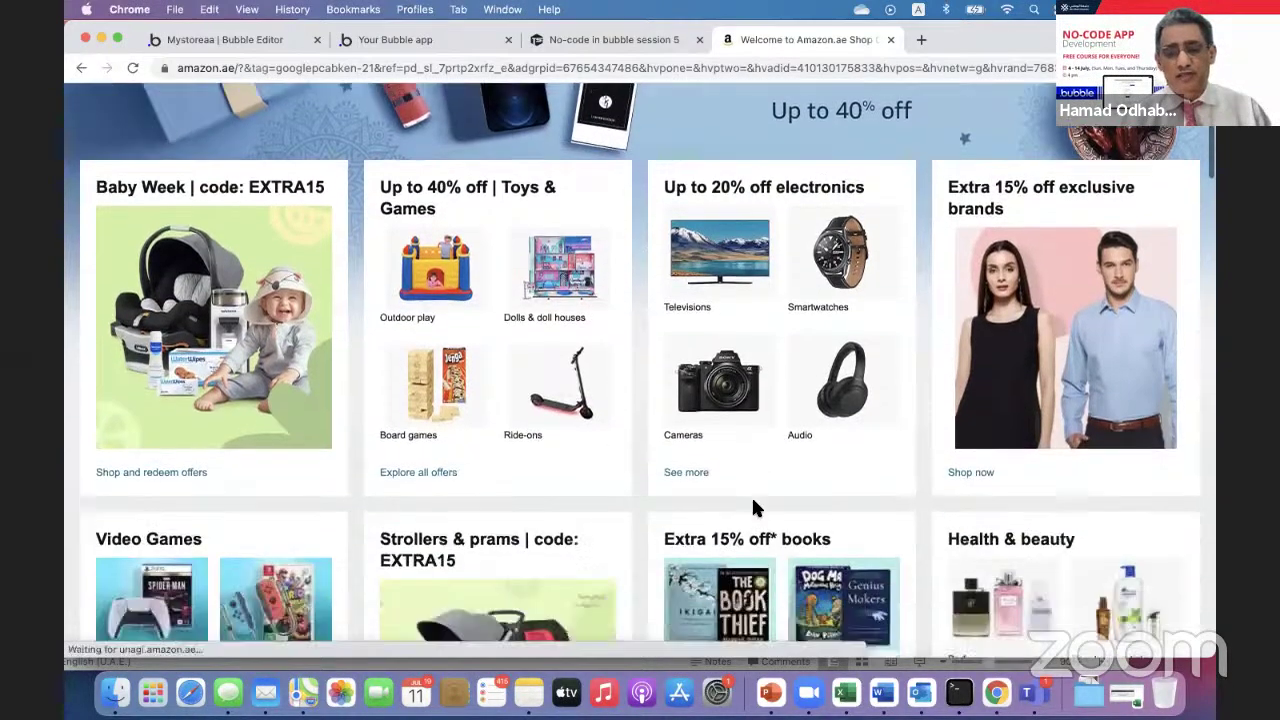
- Sample the light blue background of the Eid Adha Mubarak banner with ColorPick Eyedropper and copy its hex code A5CDE5
scroll(757, 480, "up", 5)
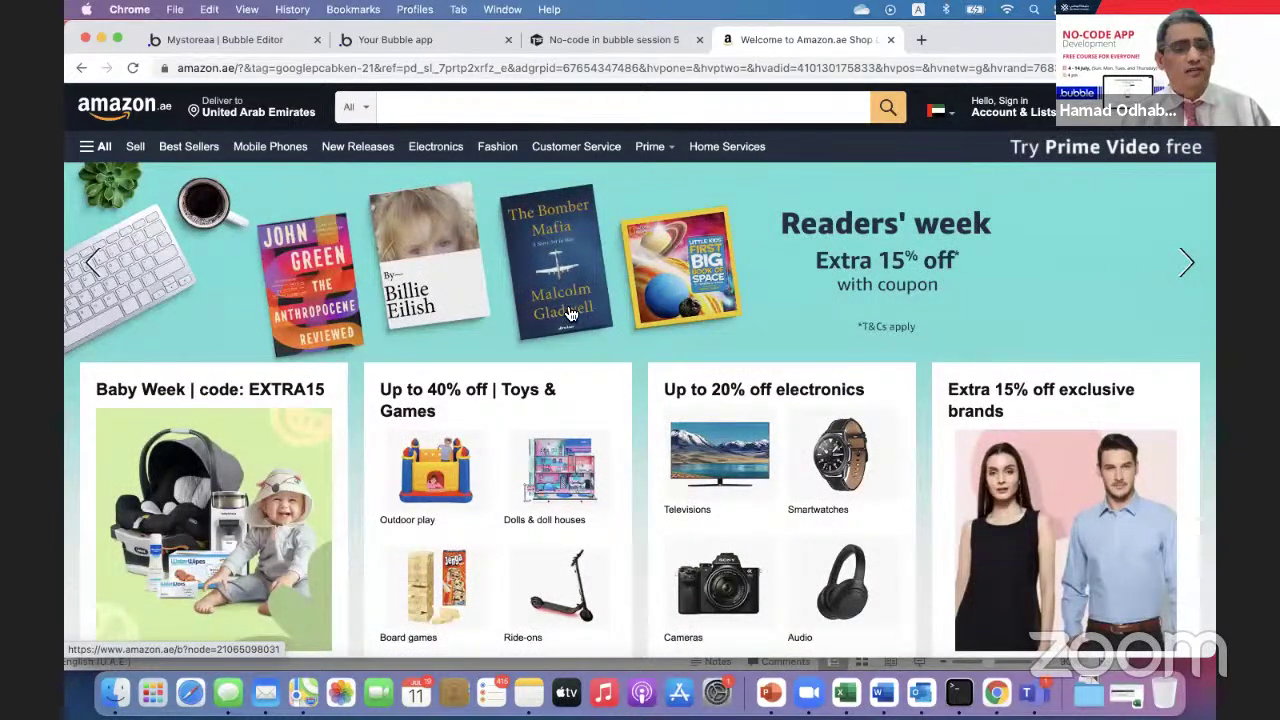
left_click(93, 264)
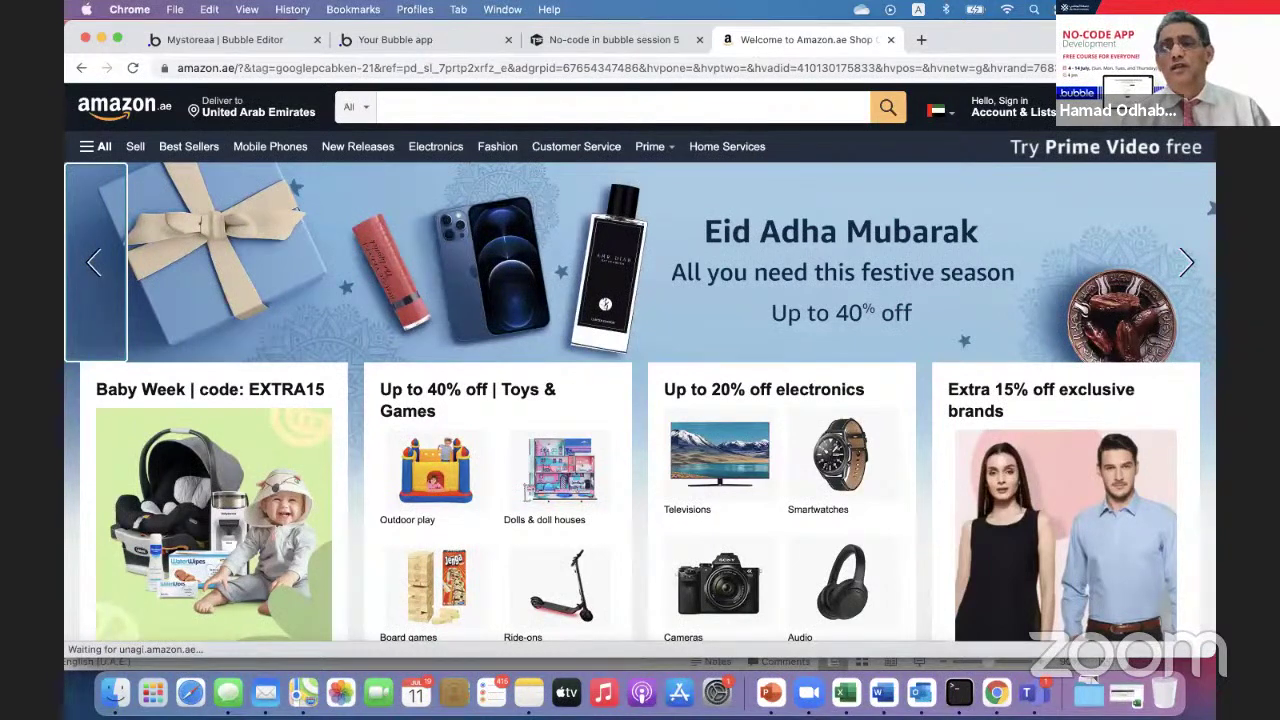
left_click(1140, 68)
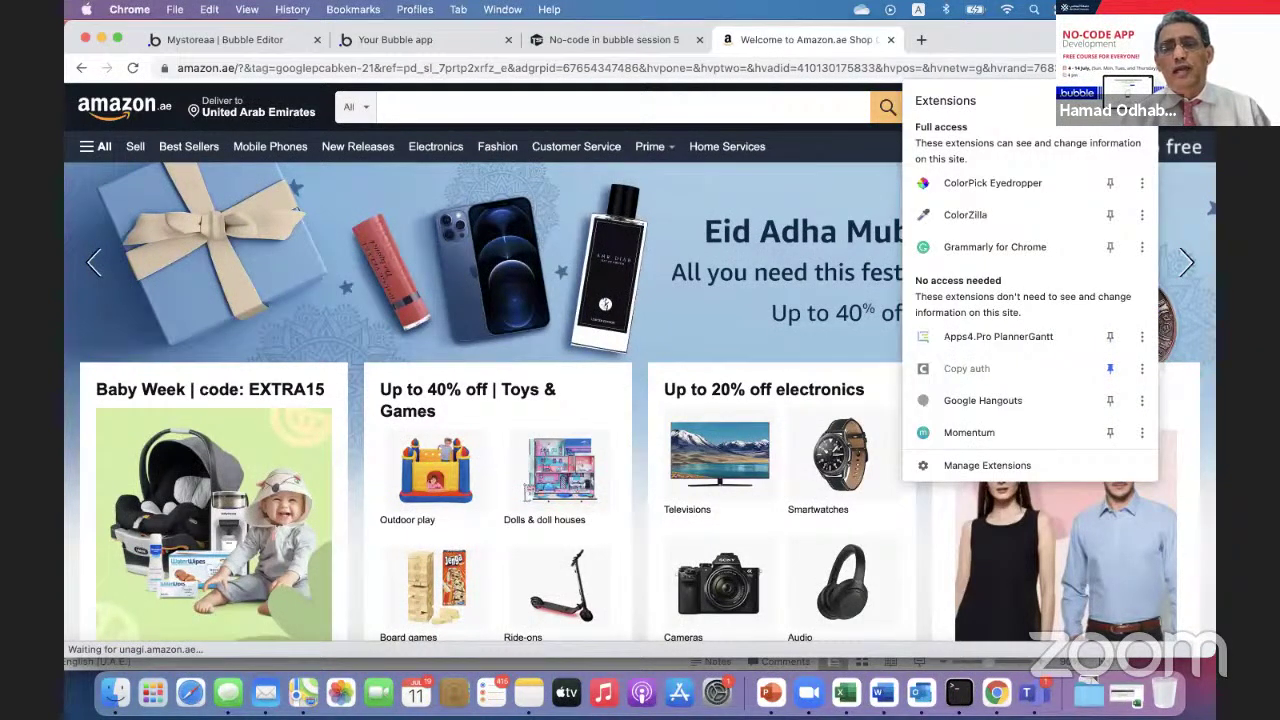
left_click(981, 183)
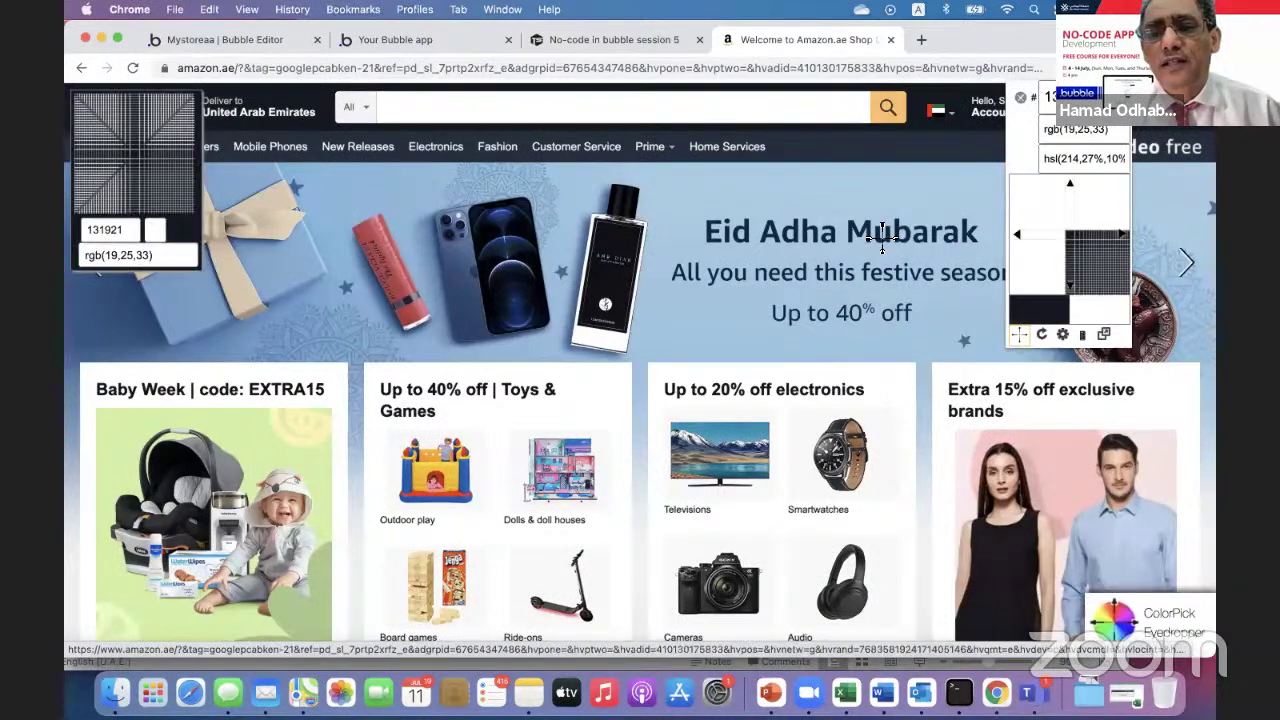
left_click(920, 190)
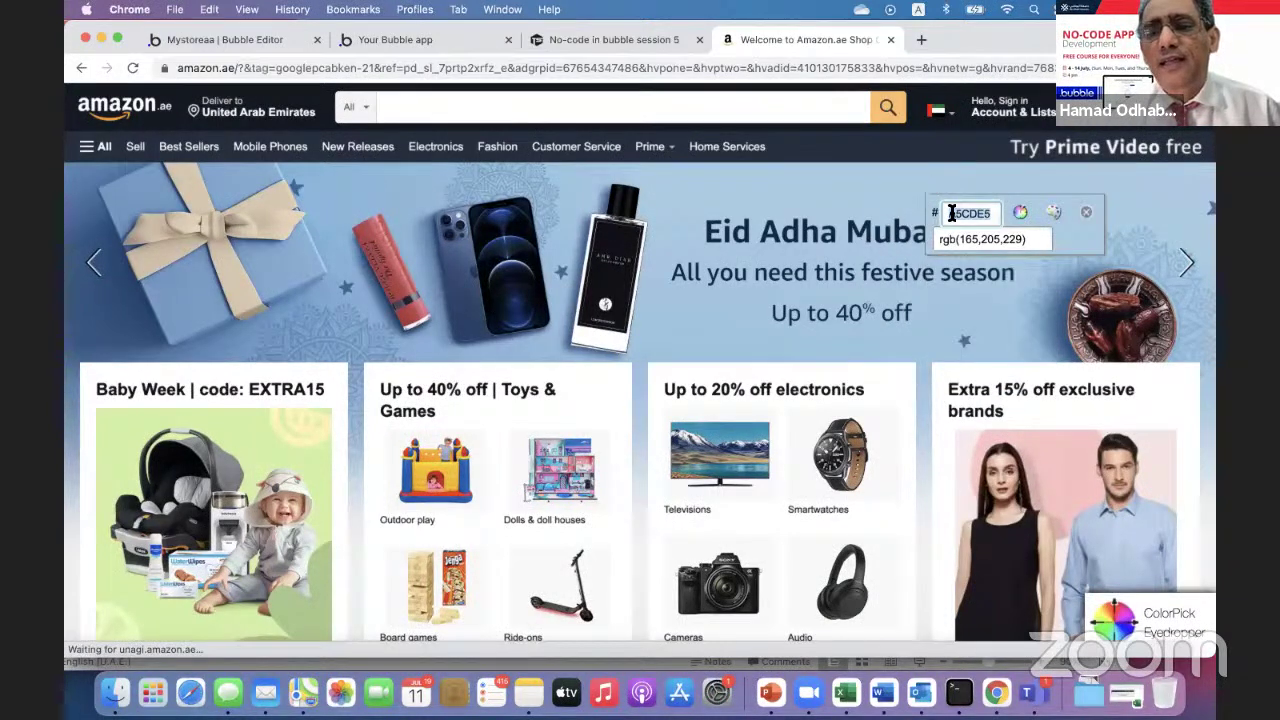
right_click(959, 215)
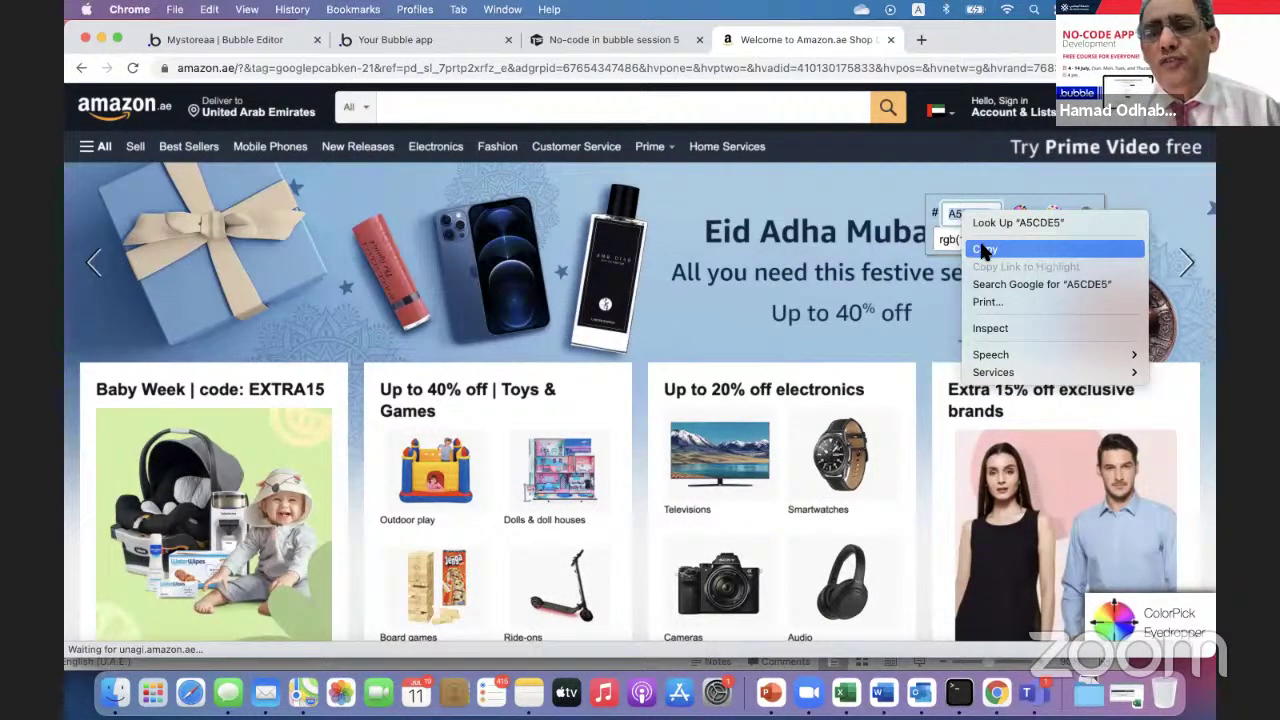
left_click(985, 249)
left_click(973, 241)
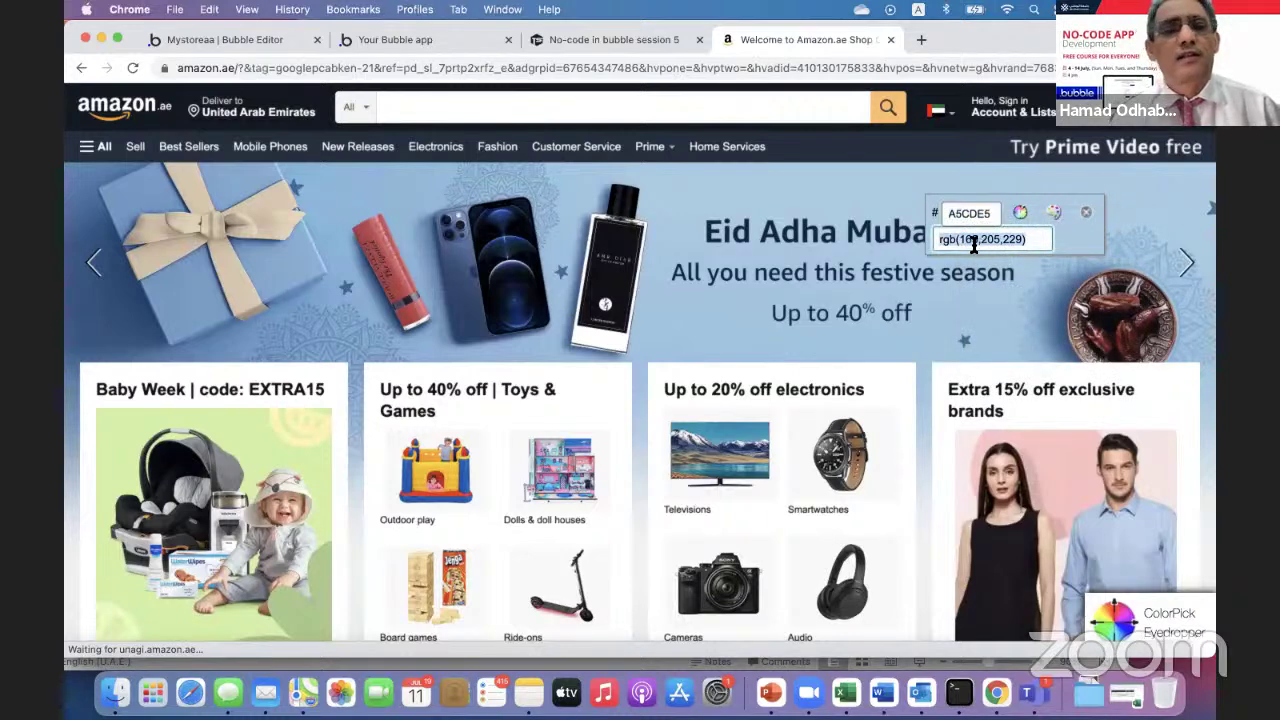
- Switch to the Bubble editor, remove the style from FloatingGroup A and set its background style to Flat color
left_click(569, 39)
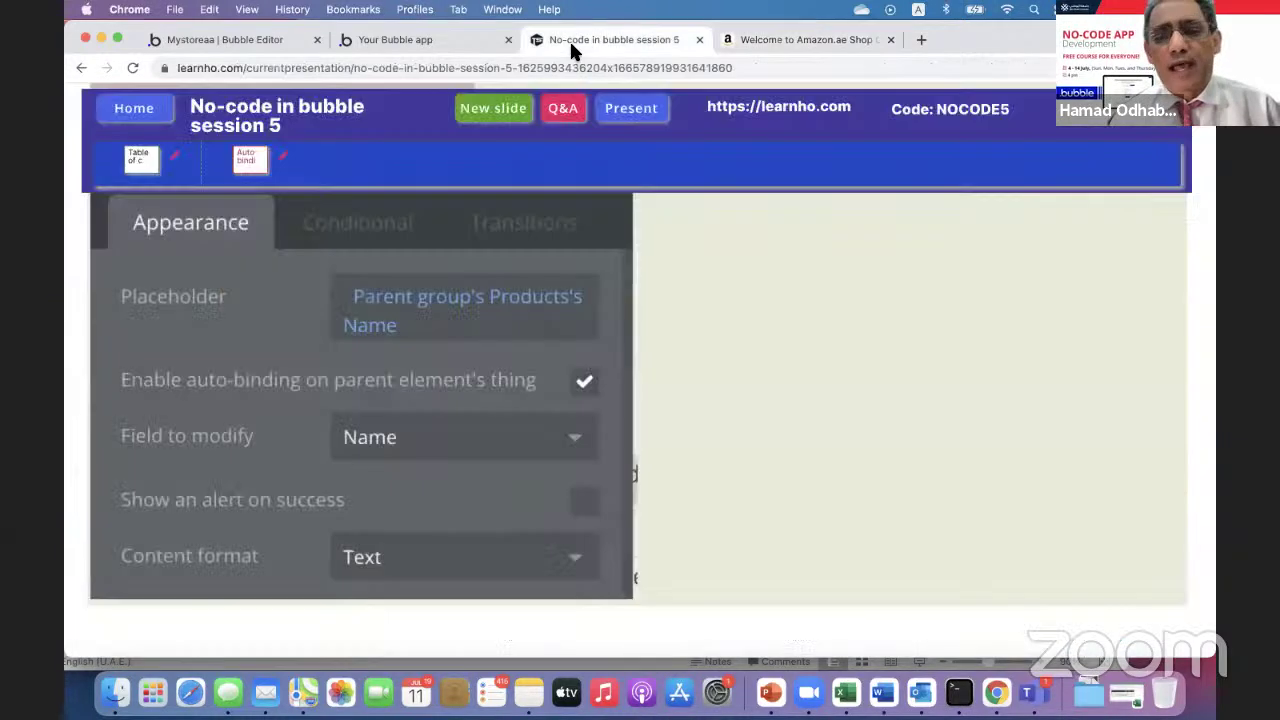
left_click(400, 39)
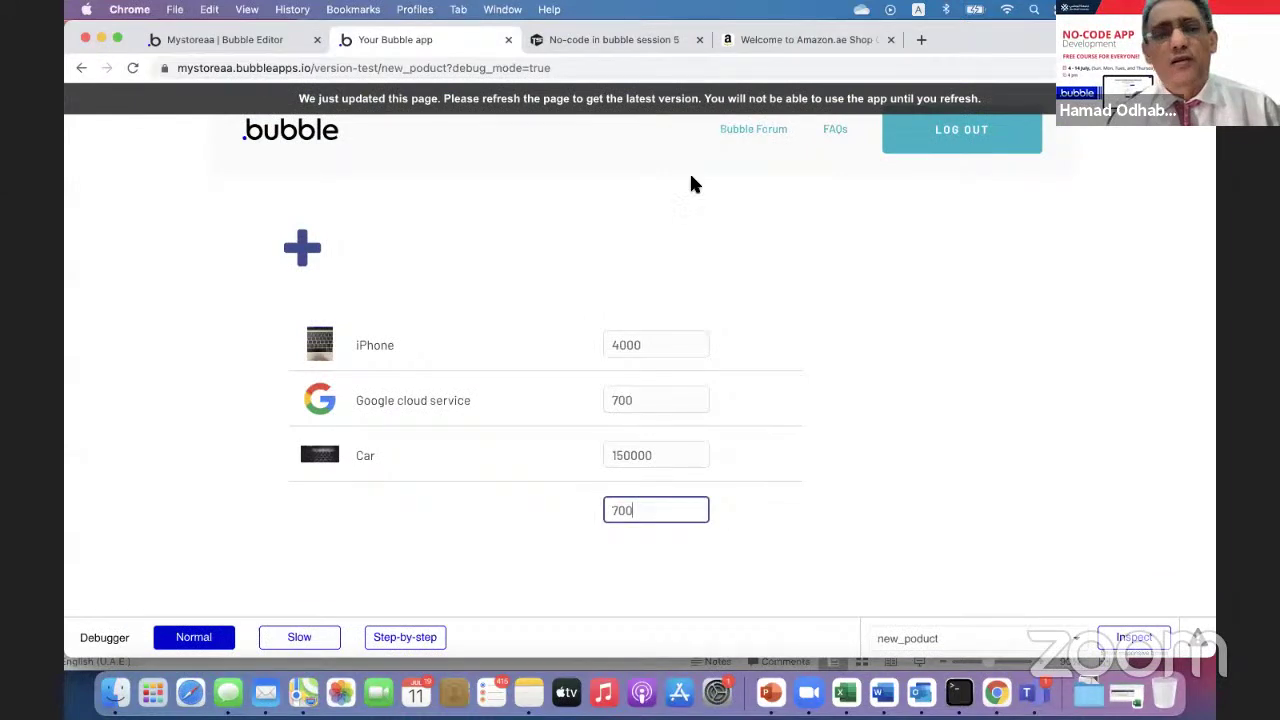
left_click(283, 39)
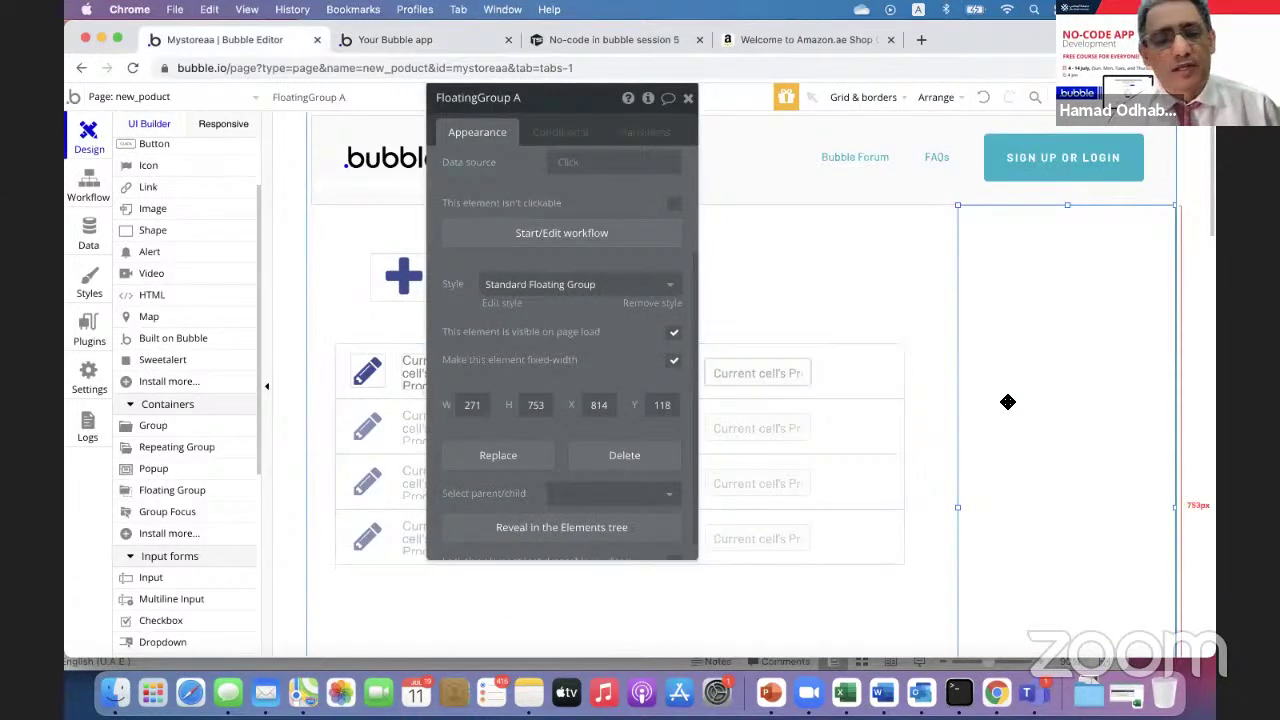
scroll(513, 370, "down", 1)
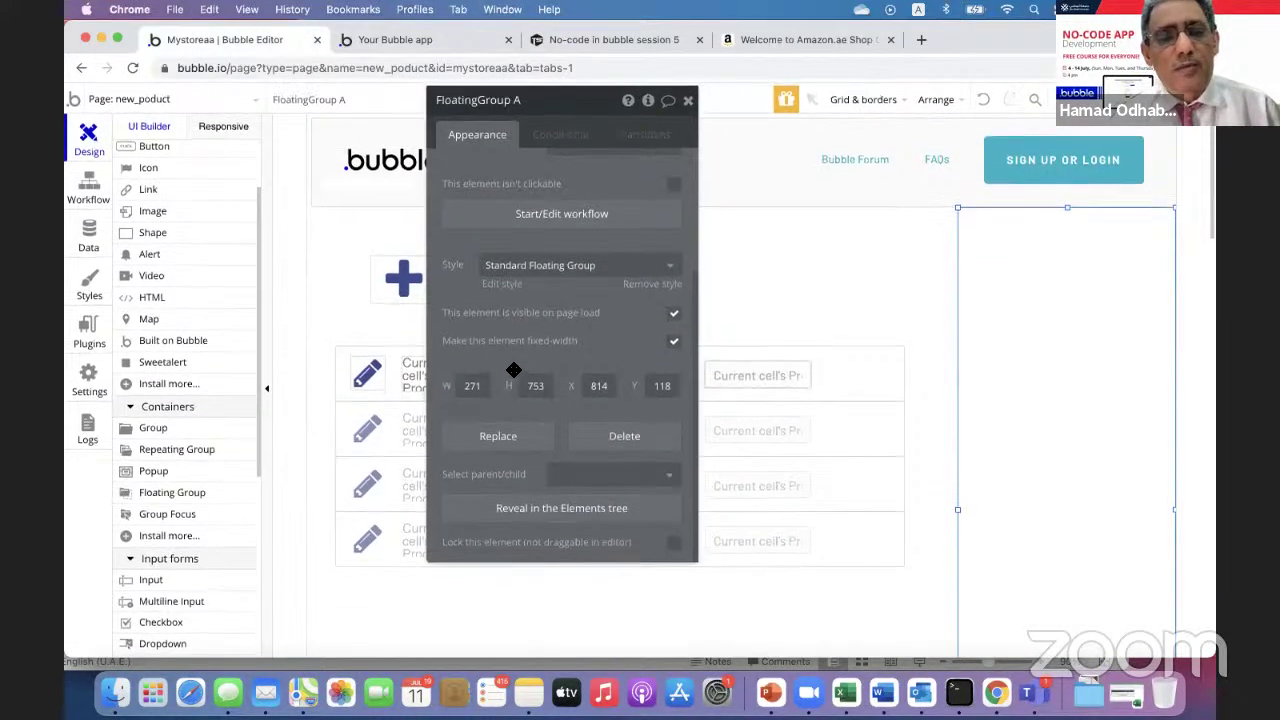
scroll(513, 370, "up", 4)
scroll(513, 370, "down", 4)
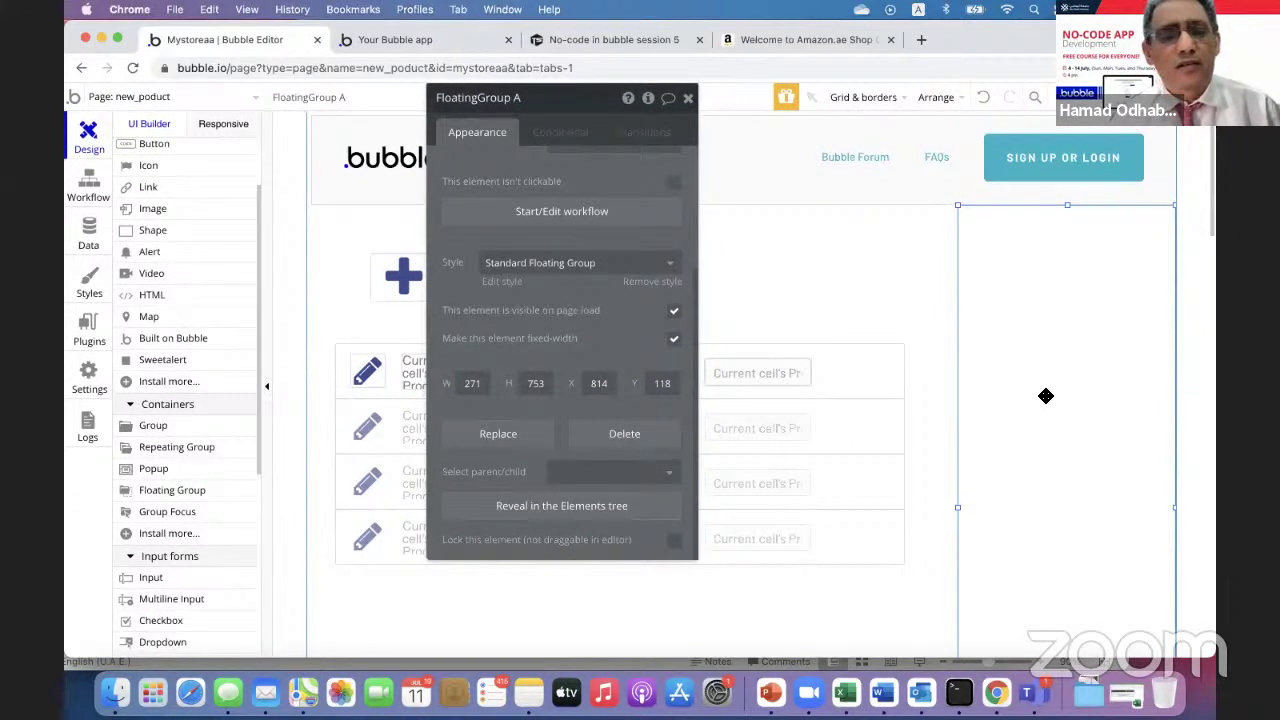
left_click(651, 282)
scroll(609, 331, "down", 1)
left_click(600, 282)
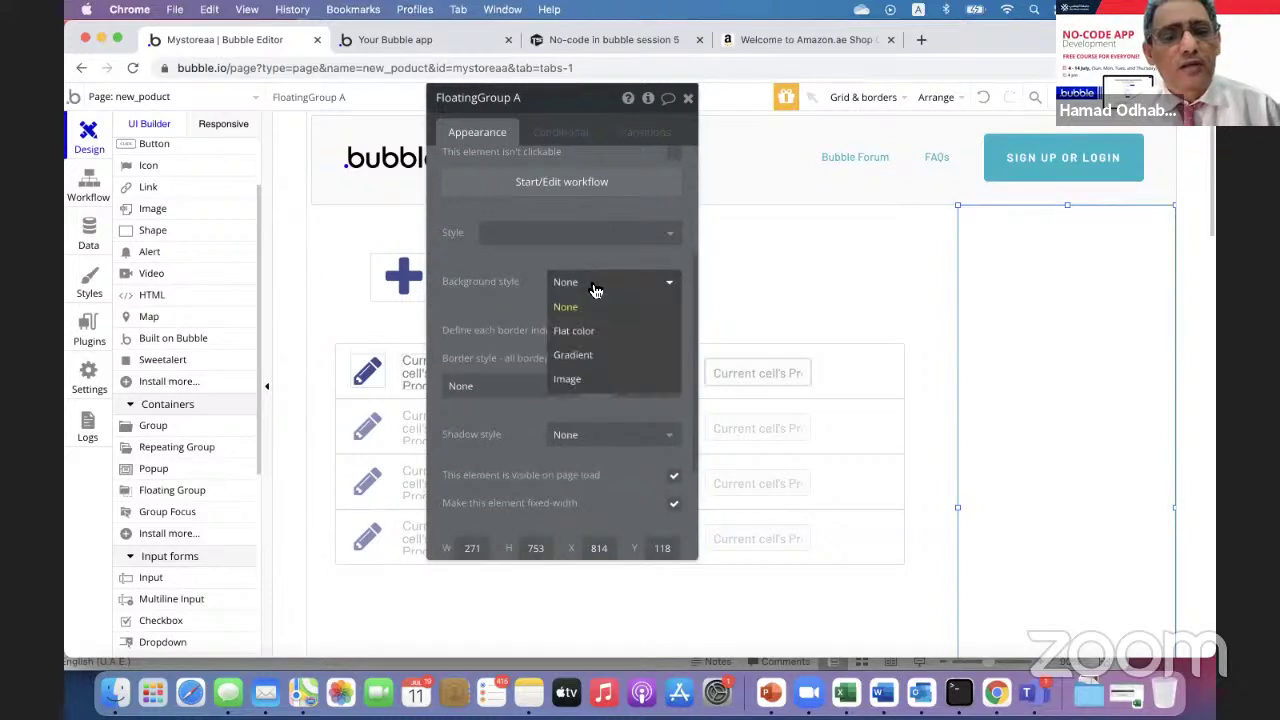
left_click(588, 331)
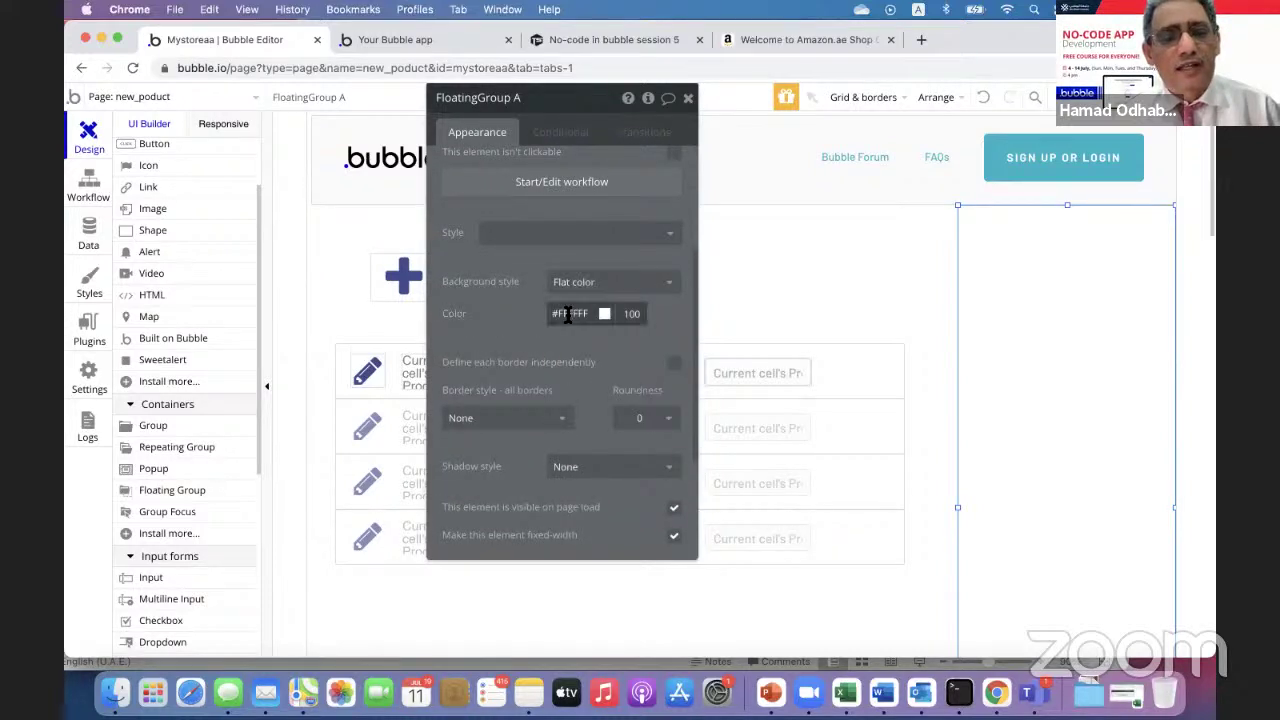
- Set the floating group's background color to #A5CDE5
left_click_drag(588, 314, 568, 314)
key("BackSpace")
key("BackSpace")
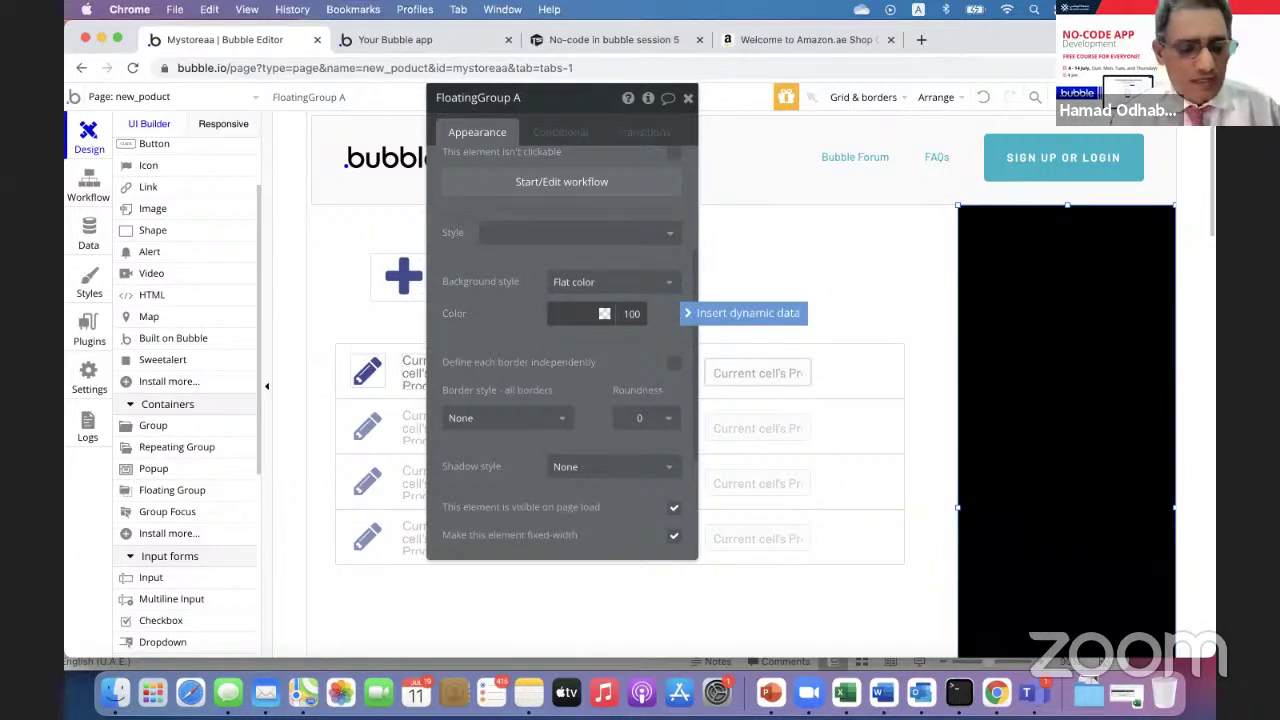
type("#A5CDE5")
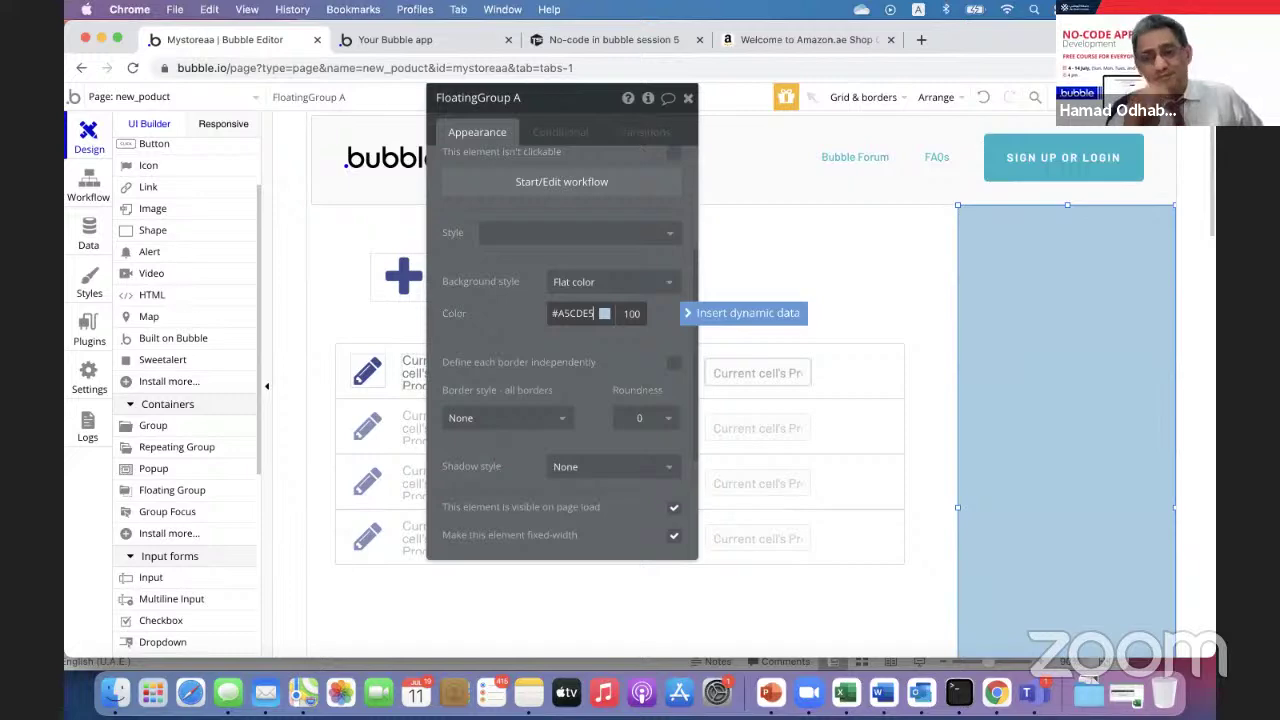
- Switch to the Amazon.ae home page and examine how its banners, category cards and product rows are laid out
left_click(829, 41)
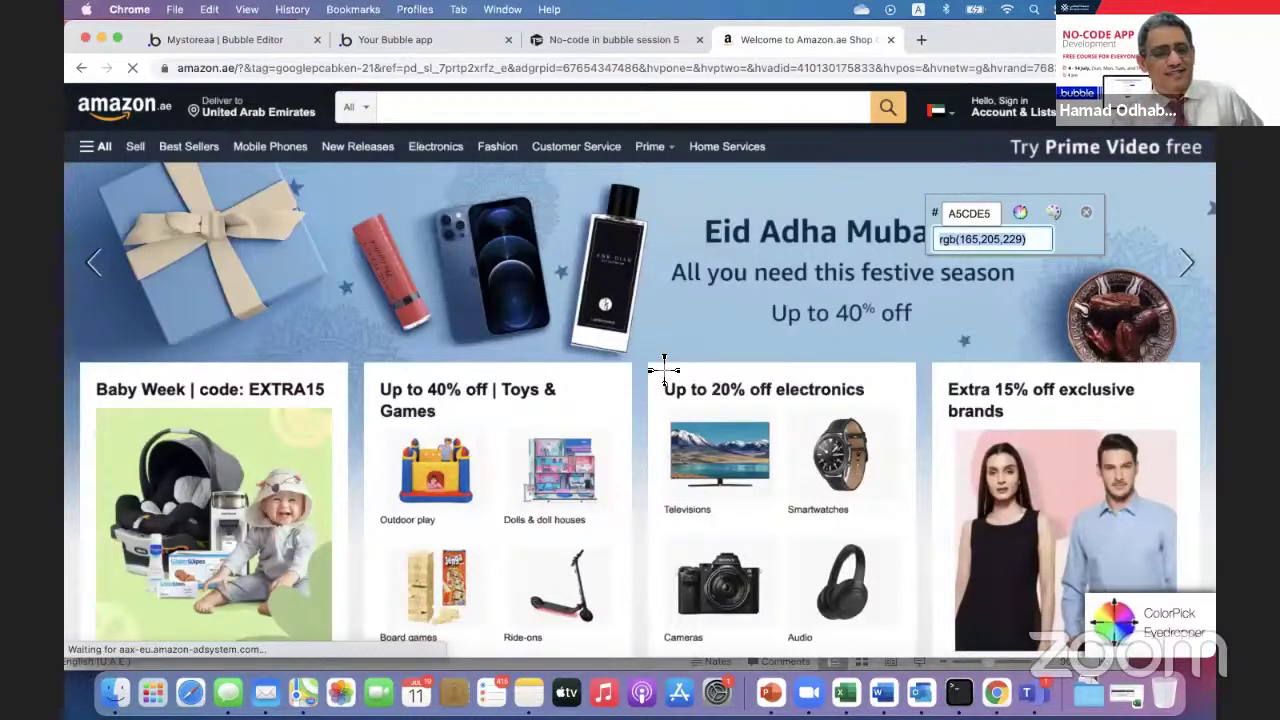
scroll(654, 386, "down", 5)
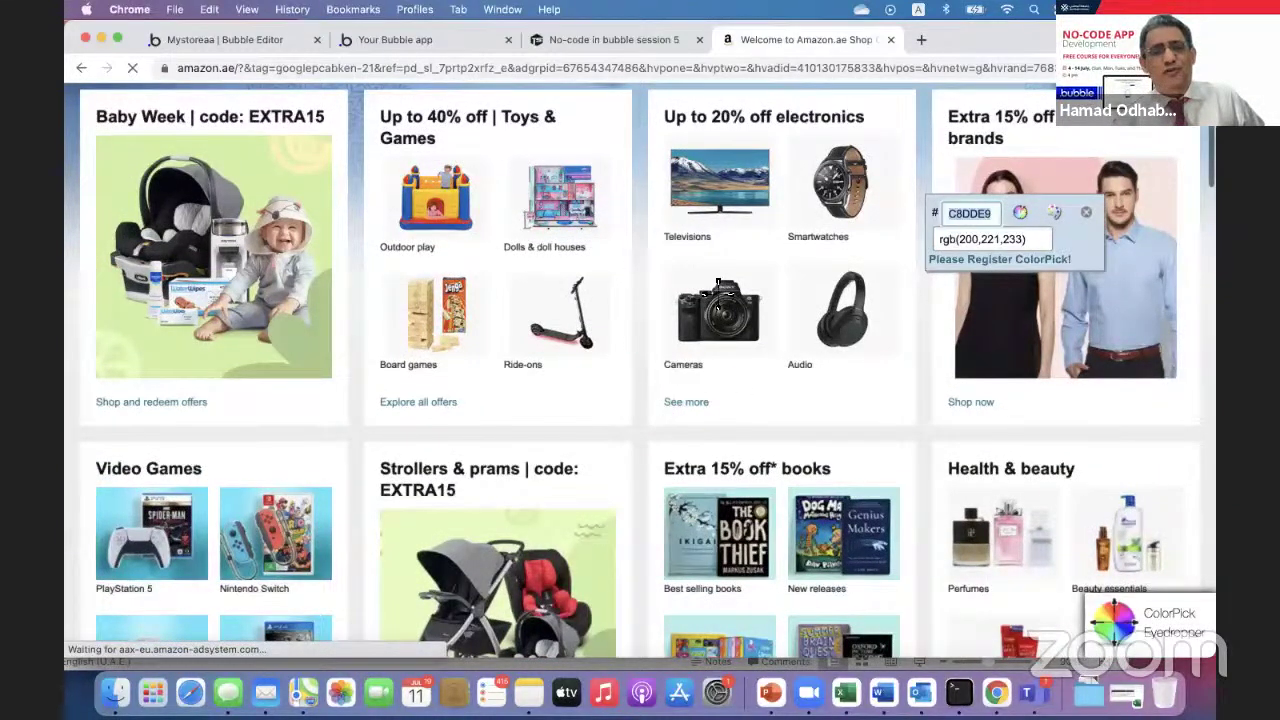
scroll(716, 300, "down", 10)
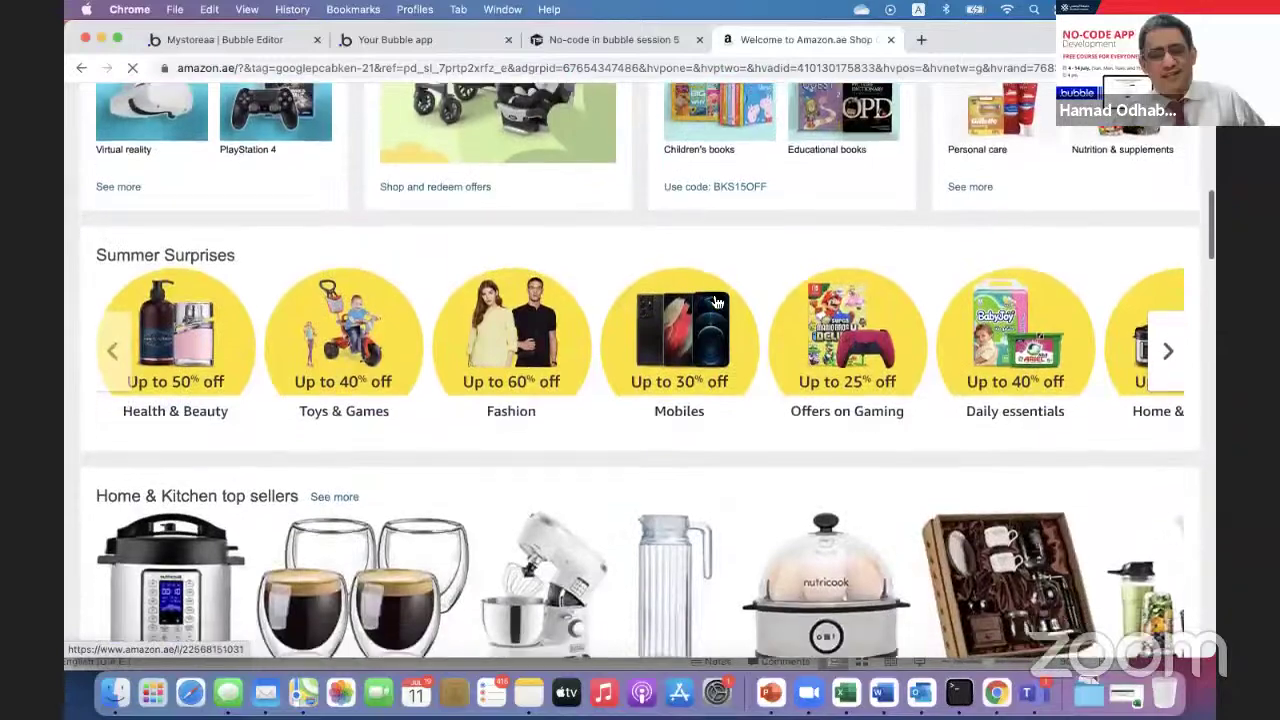
scroll(714, 290, "down", 14)
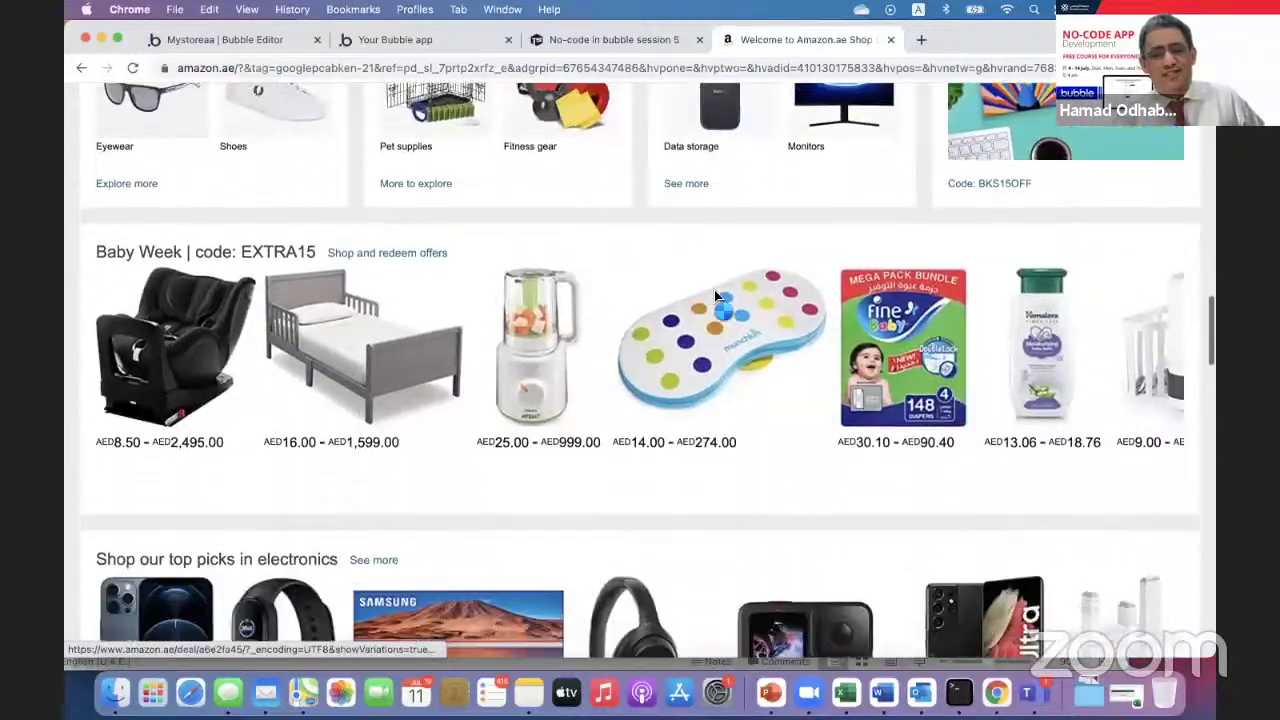
scroll(714, 290, "down", 7)
scroll(714, 290, "up", 8)
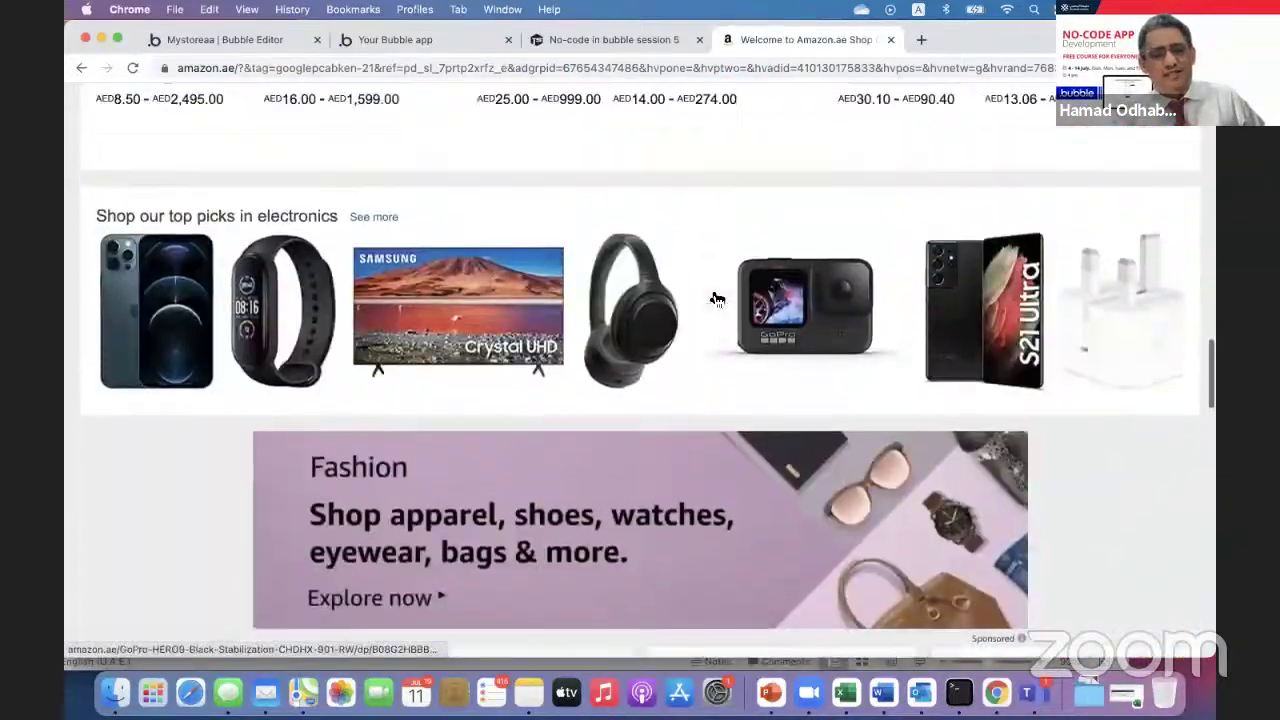
scroll(714, 290, "down", 6)
scroll(716, 297, "down", 3)
scroll(716, 297, "up", 6)
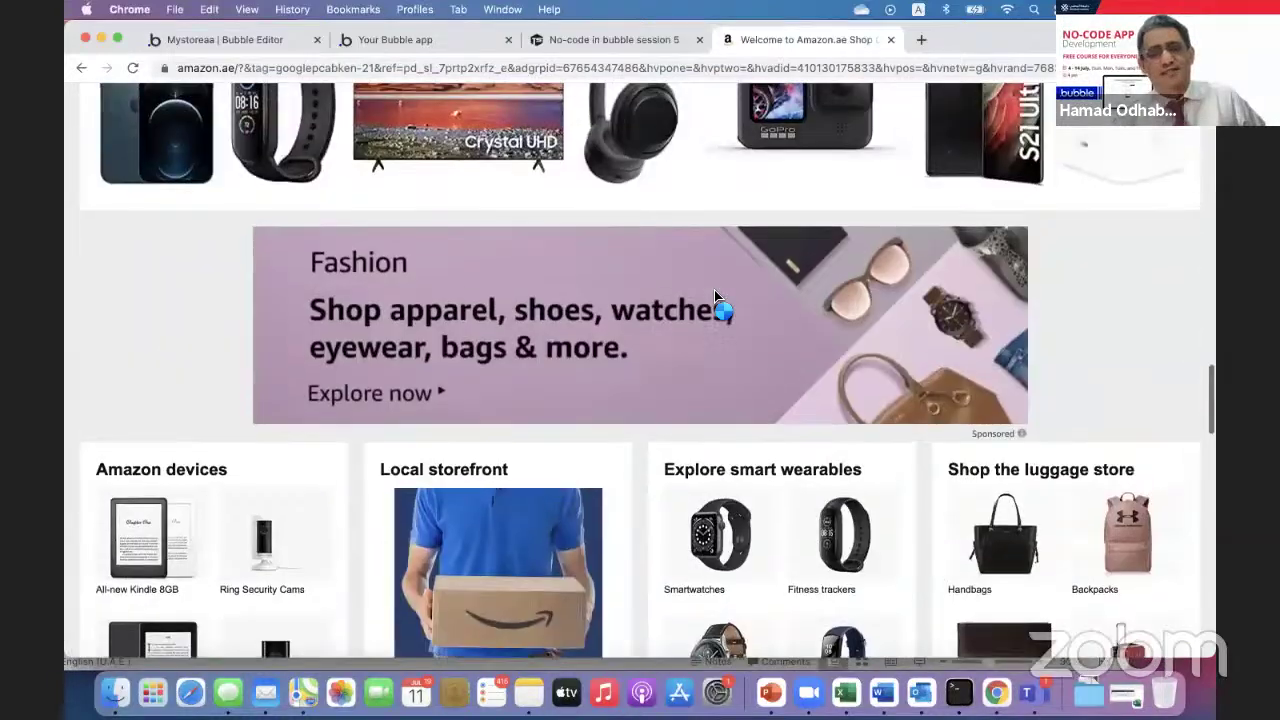
scroll(746, 348, "down", 10)
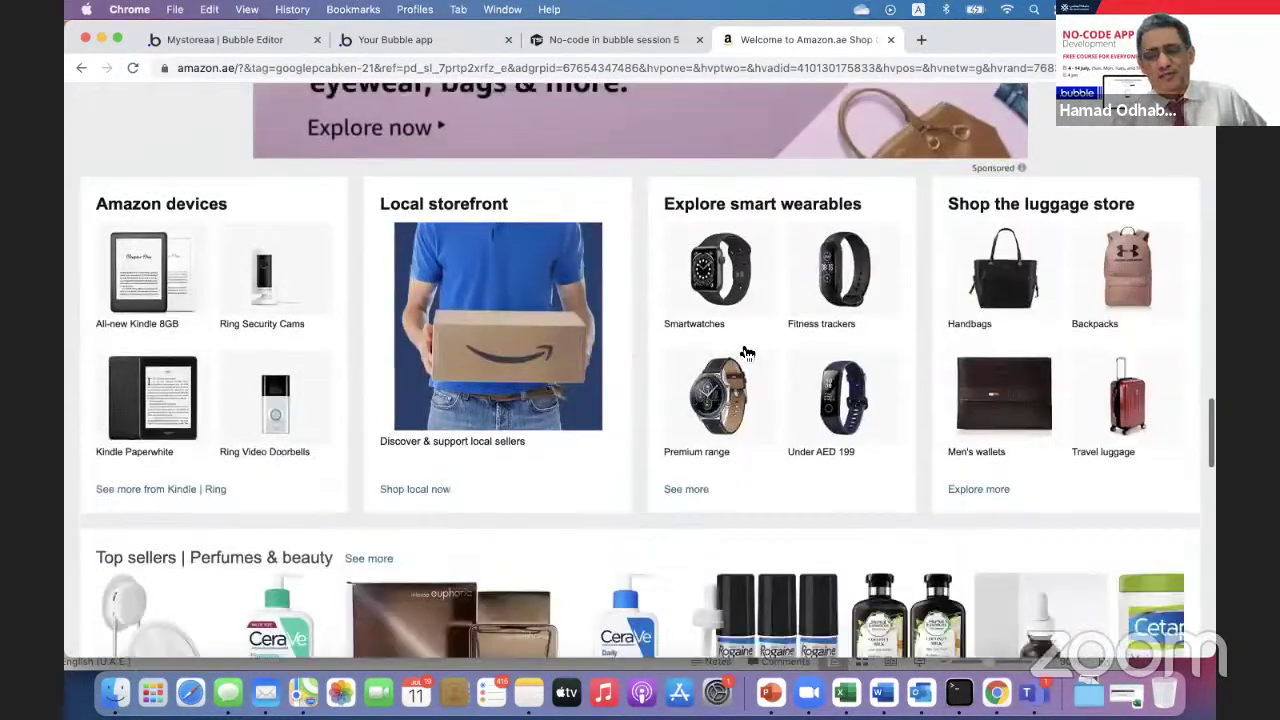
scroll(746, 355, "down", 2)
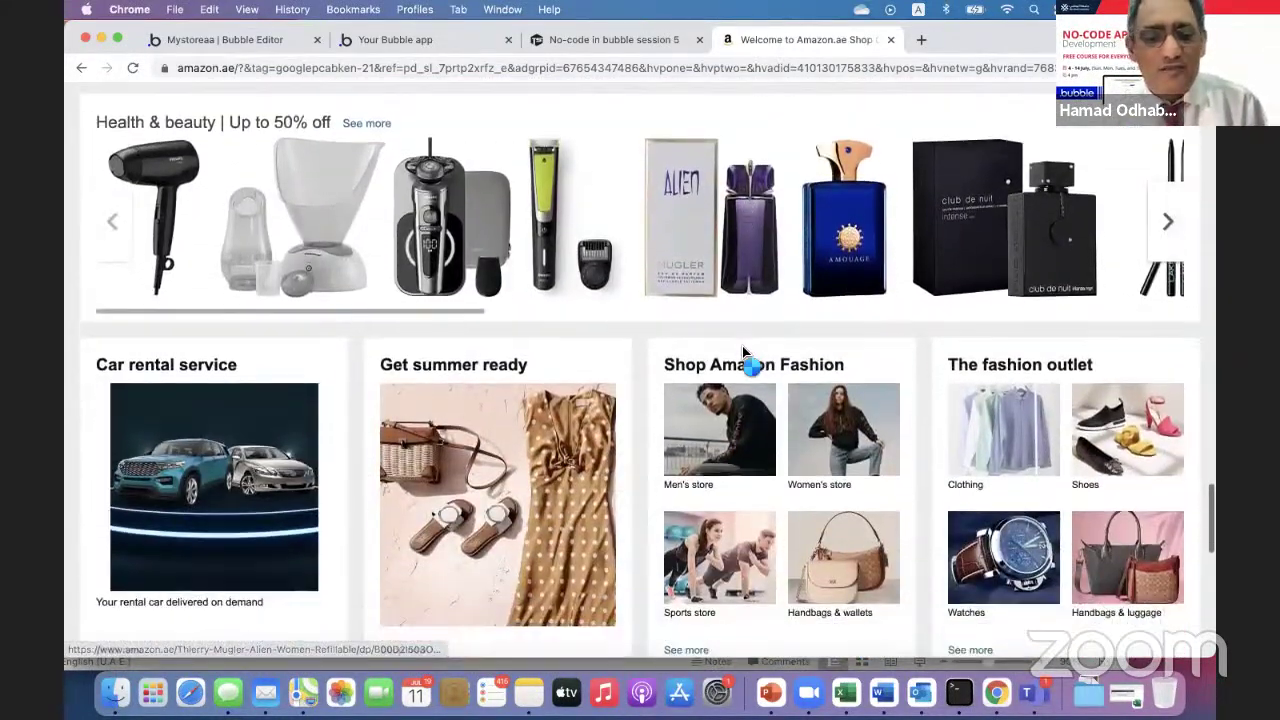
scroll(746, 355, "down", 3)
scroll(746, 352, "up", 15)
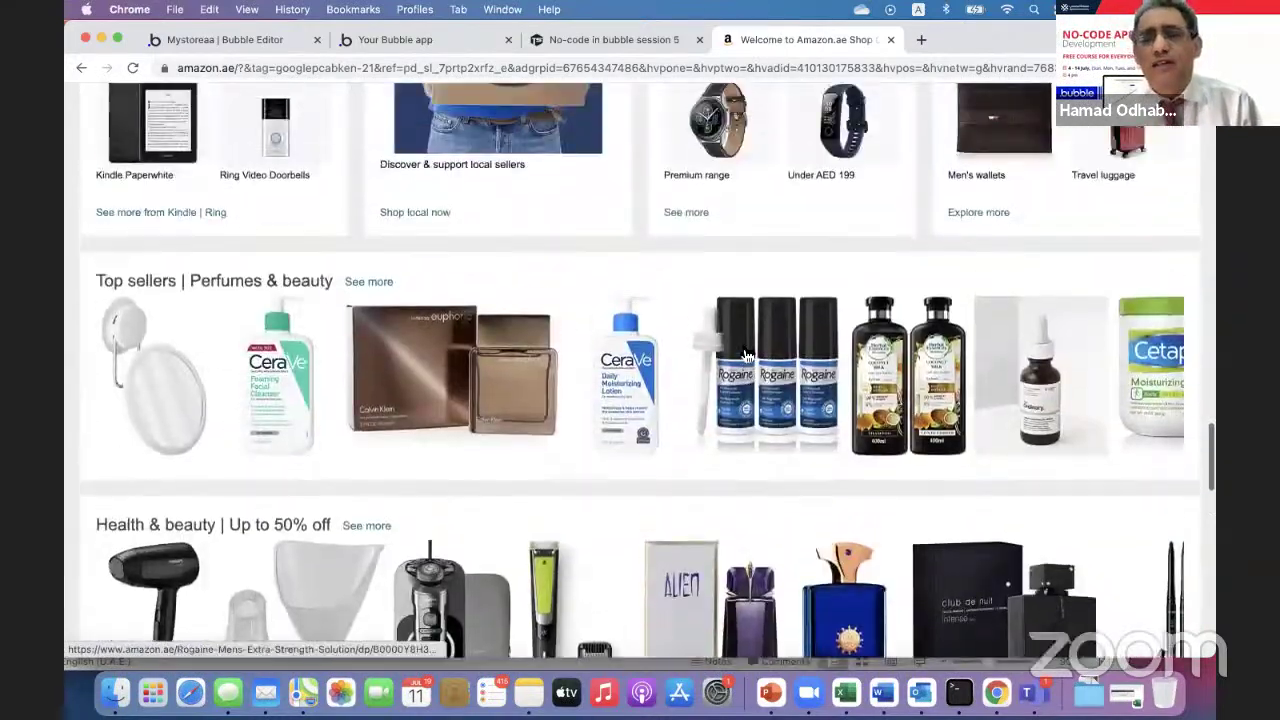
scroll(660, 360, "up", 8)
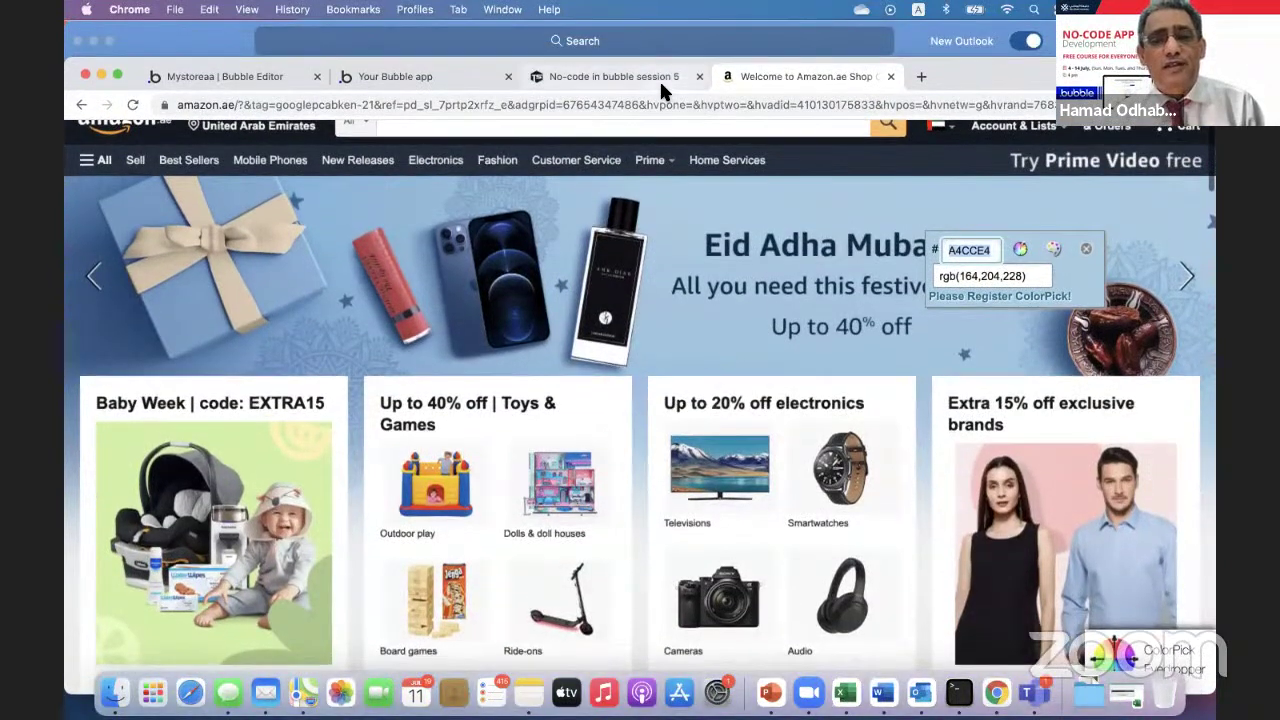
- Back in the Bubble editor, draw a 39 by 38 icon in the floating group's upper-right corner, using the outlined window-close symbol
left_click(659, 78)
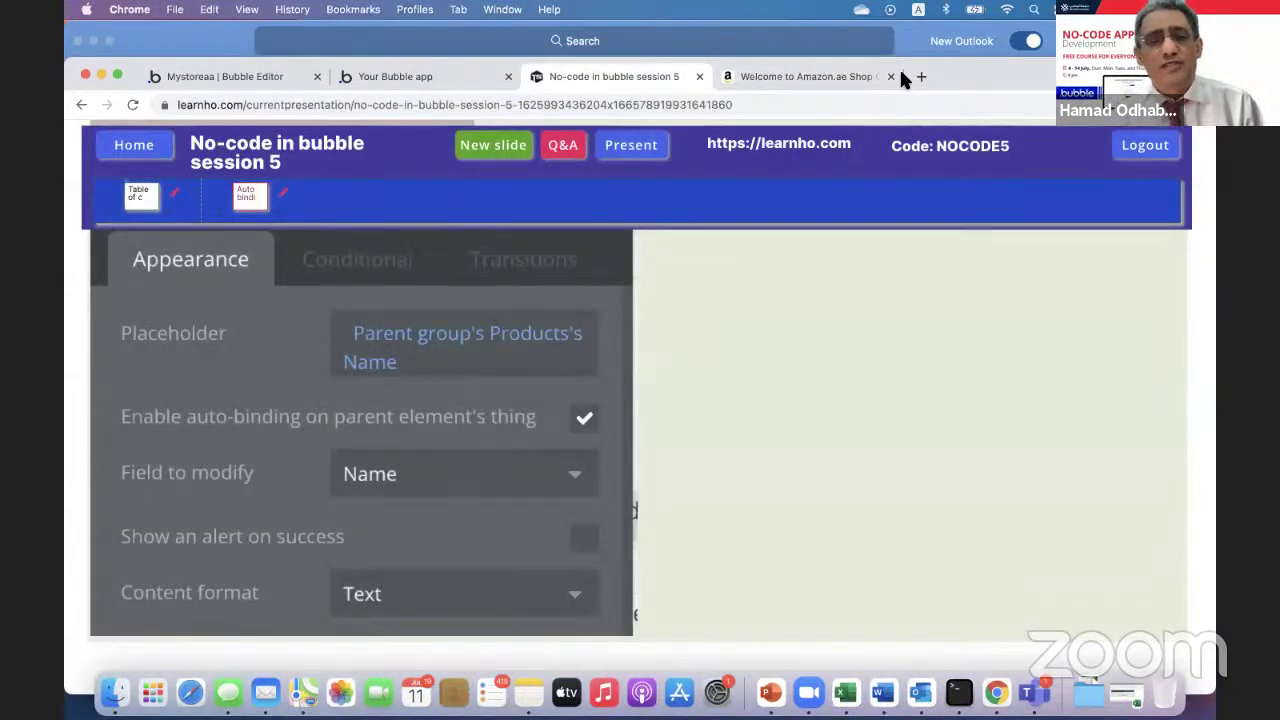
left_click(357, 76)
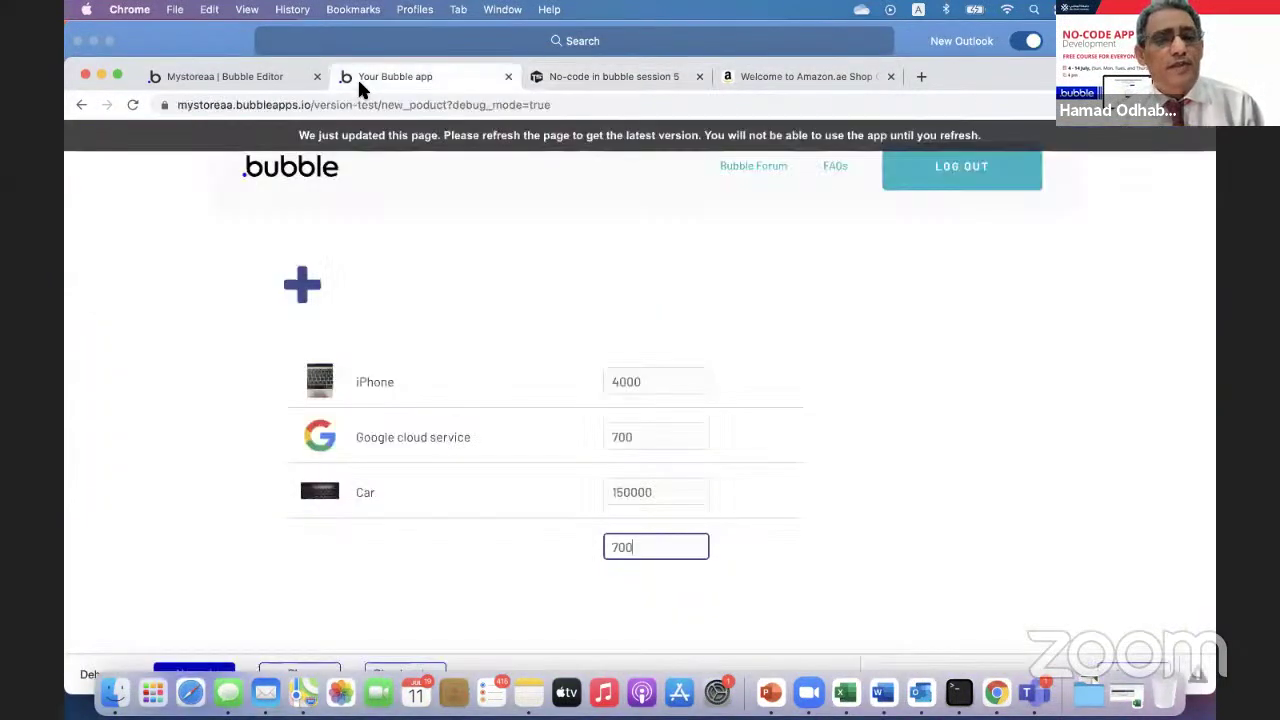
left_click(276, 80)
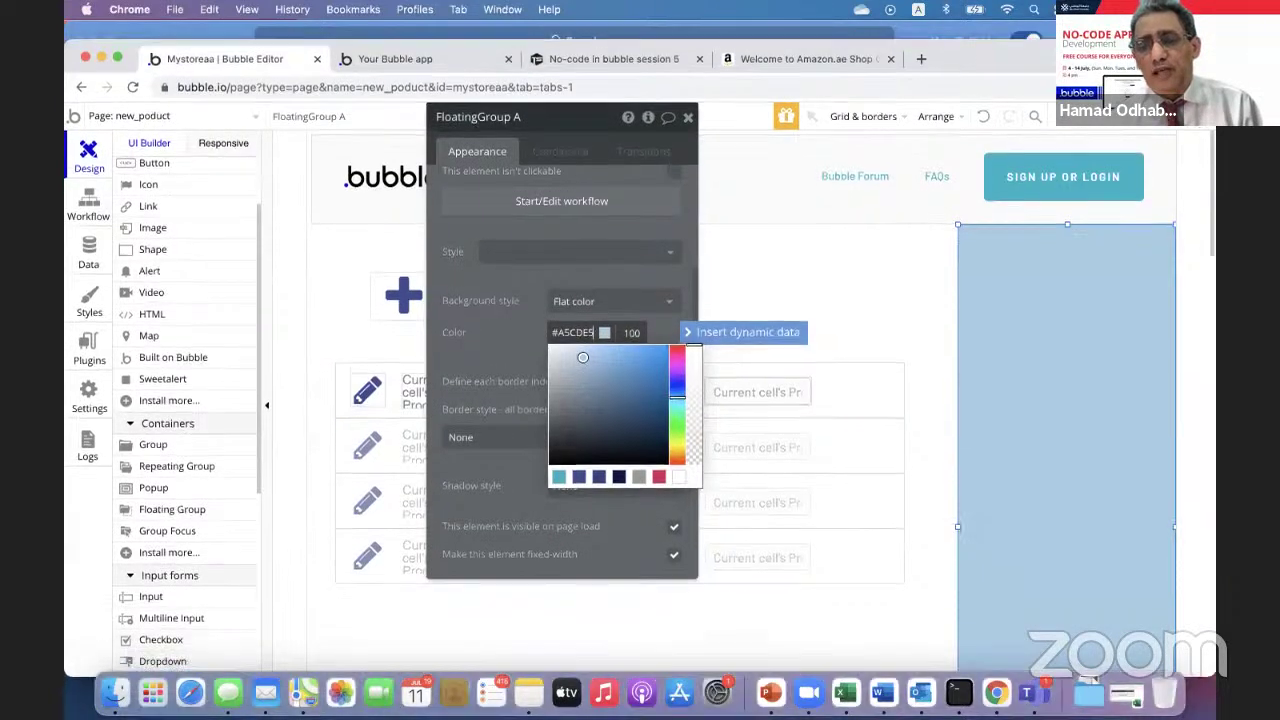
left_click(1060, 260)
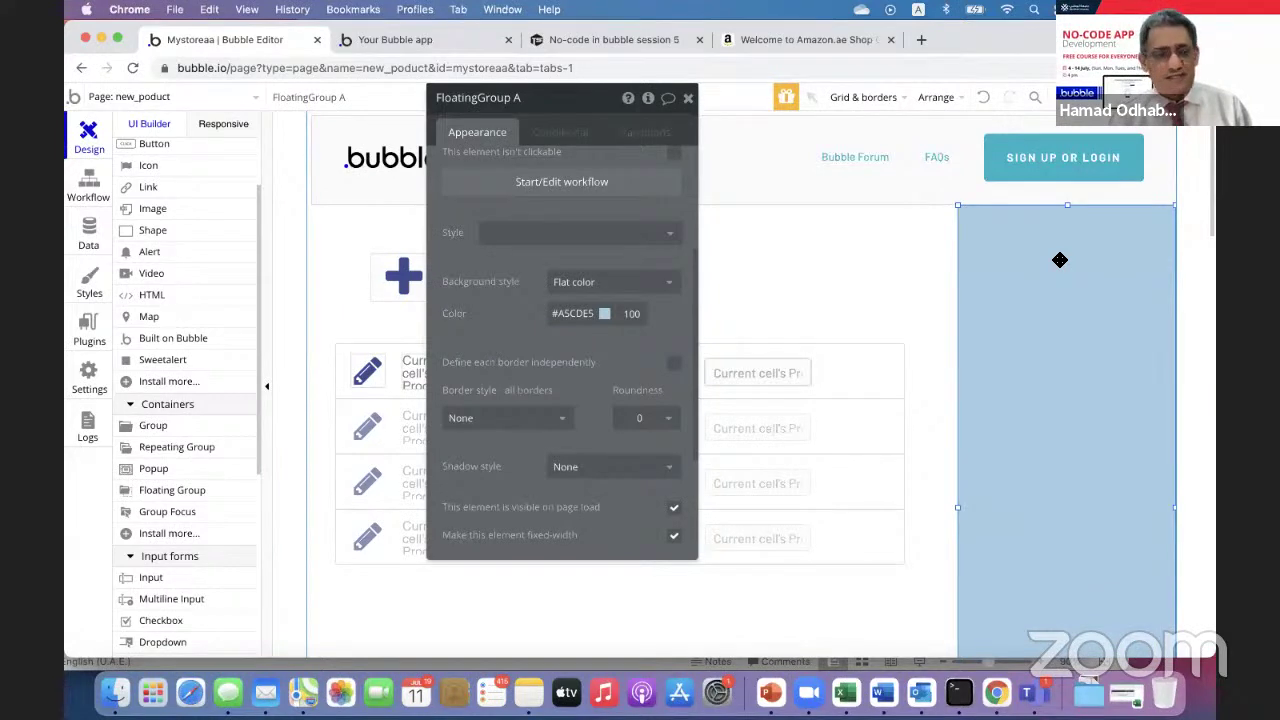
scroll(157, 328, "up", 1)
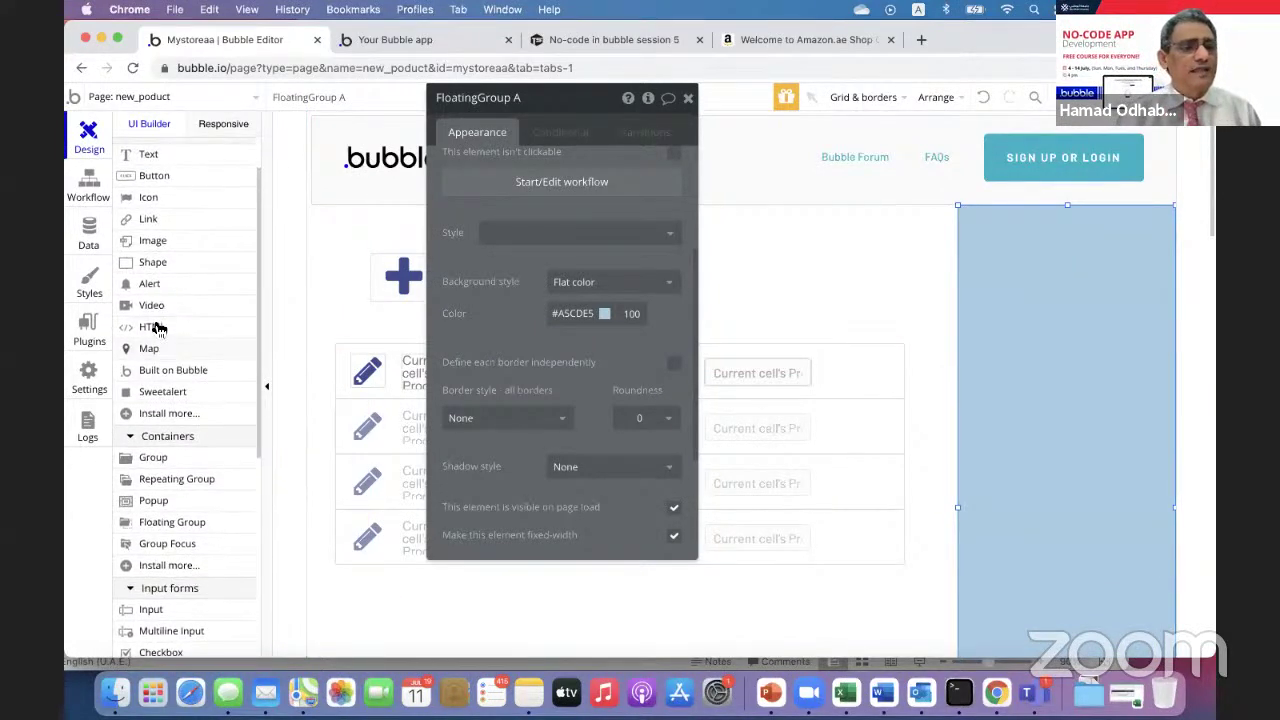
left_click(149, 197)
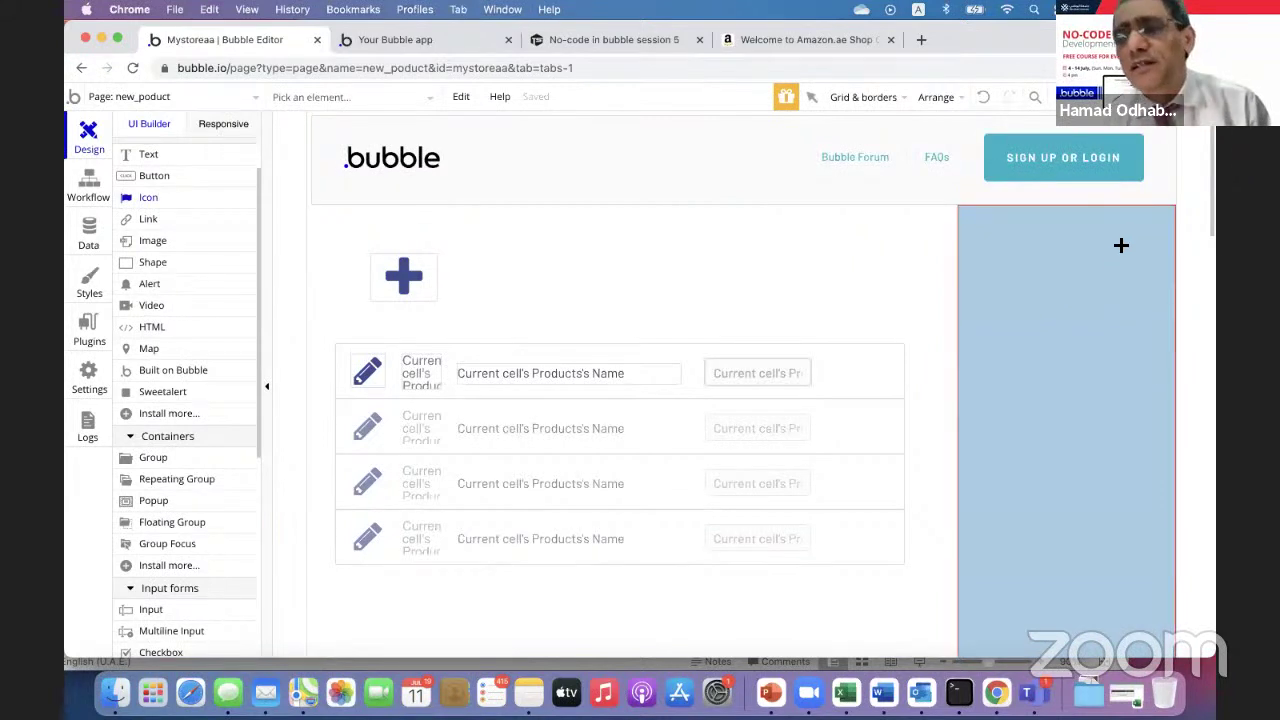
left_click_drag(1131, 223, 1170, 261)
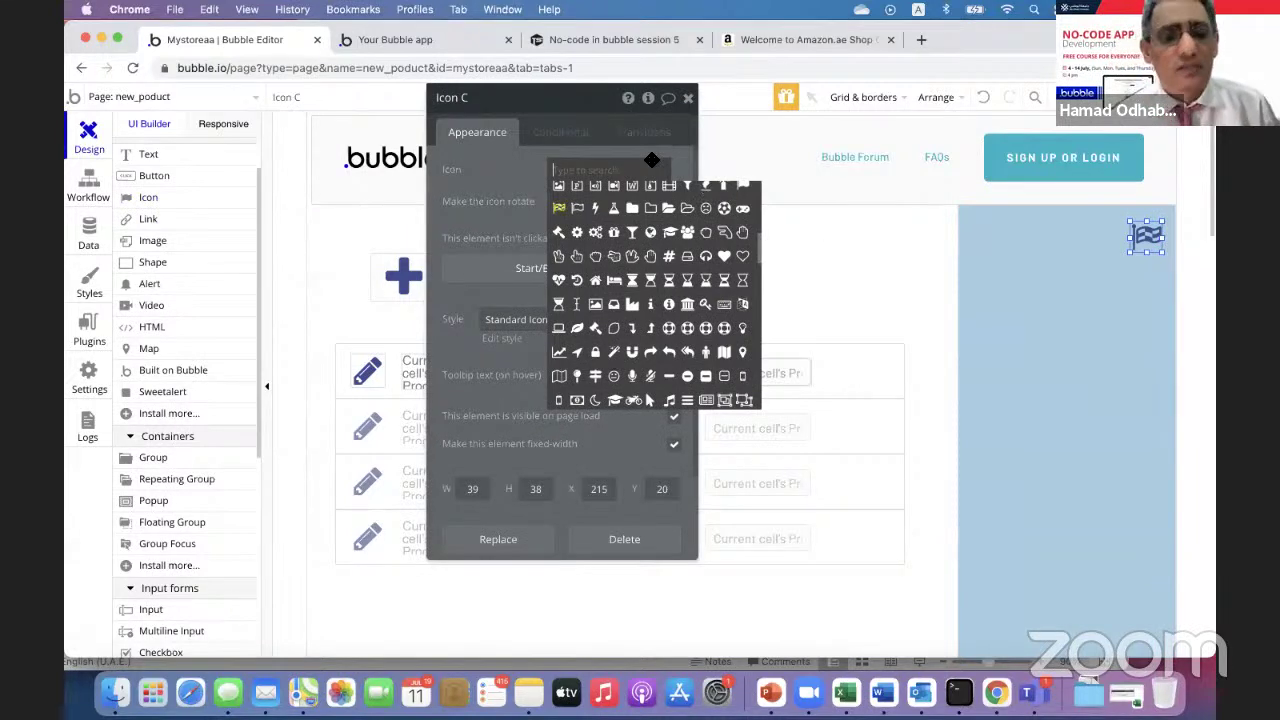
type("close")
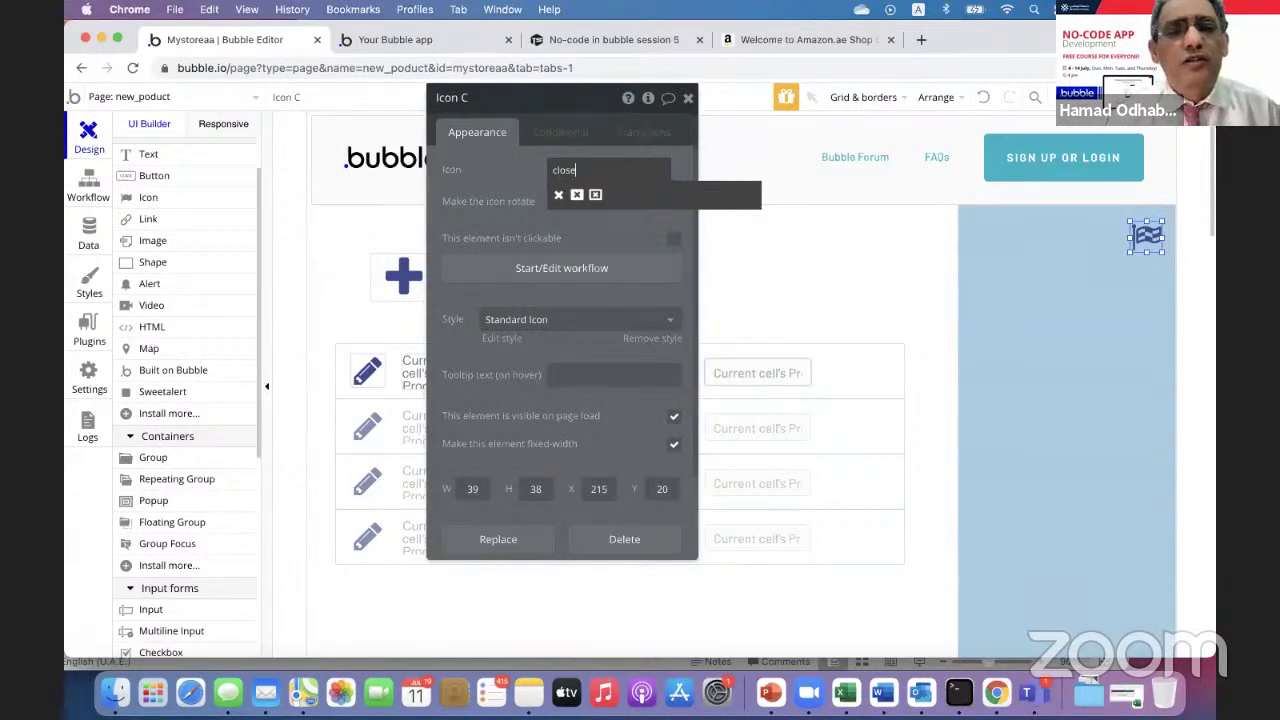
left_click(596, 196)
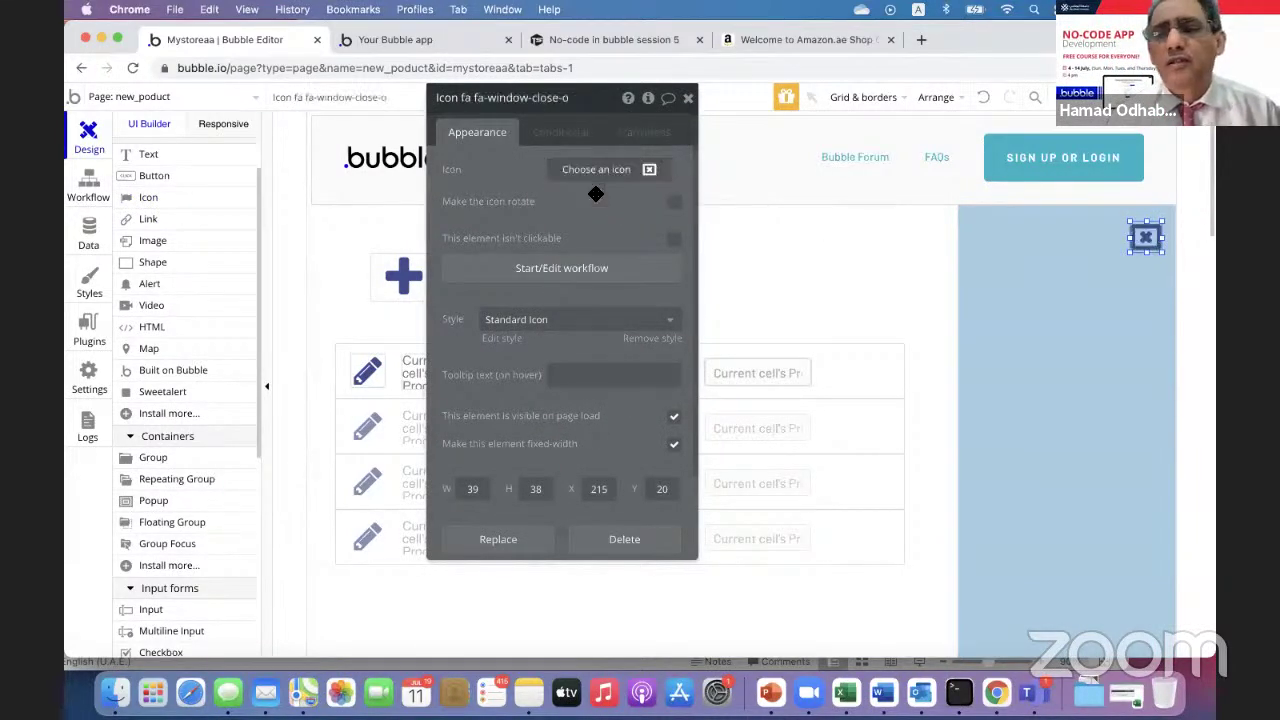
- Resize the close icon in the floating group to 35 by 32 and start a workflow for its click event
mouse_move(1141, 261)
left_mouse_down()
mouse_move(1143, 236)
mouse_move(1150, 245)
left_mouse_up()
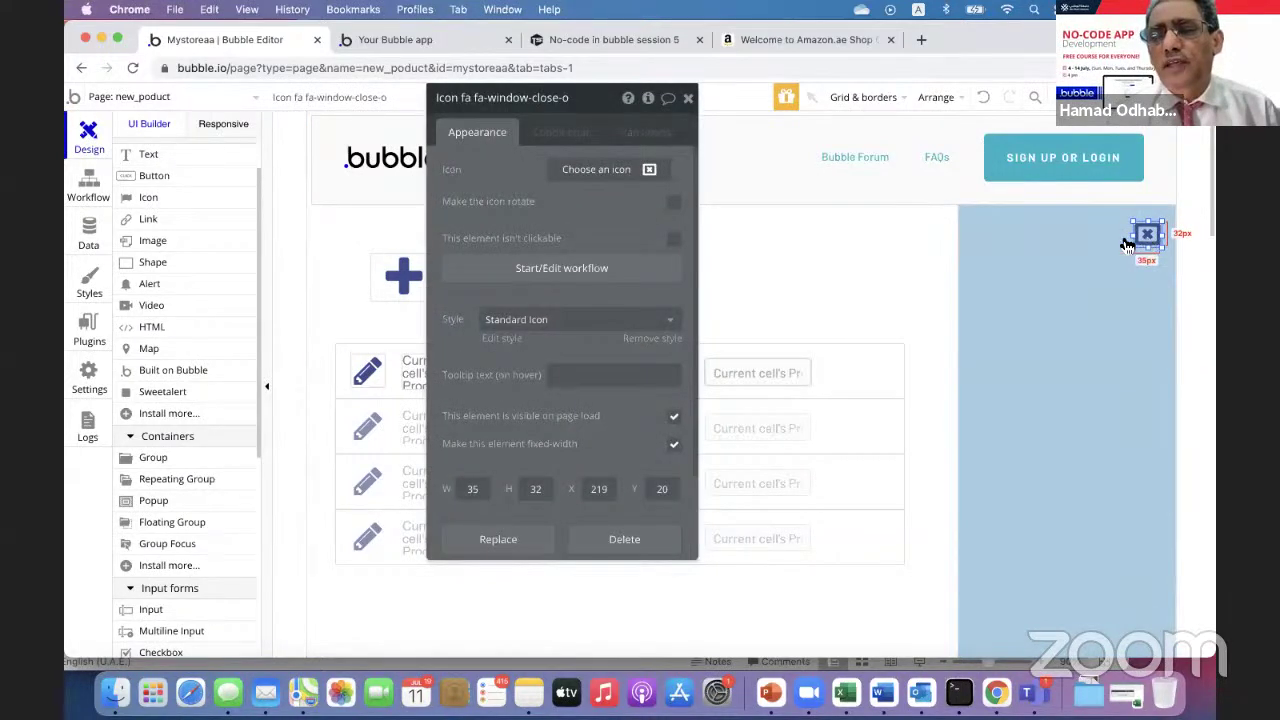
left_click(994, 312)
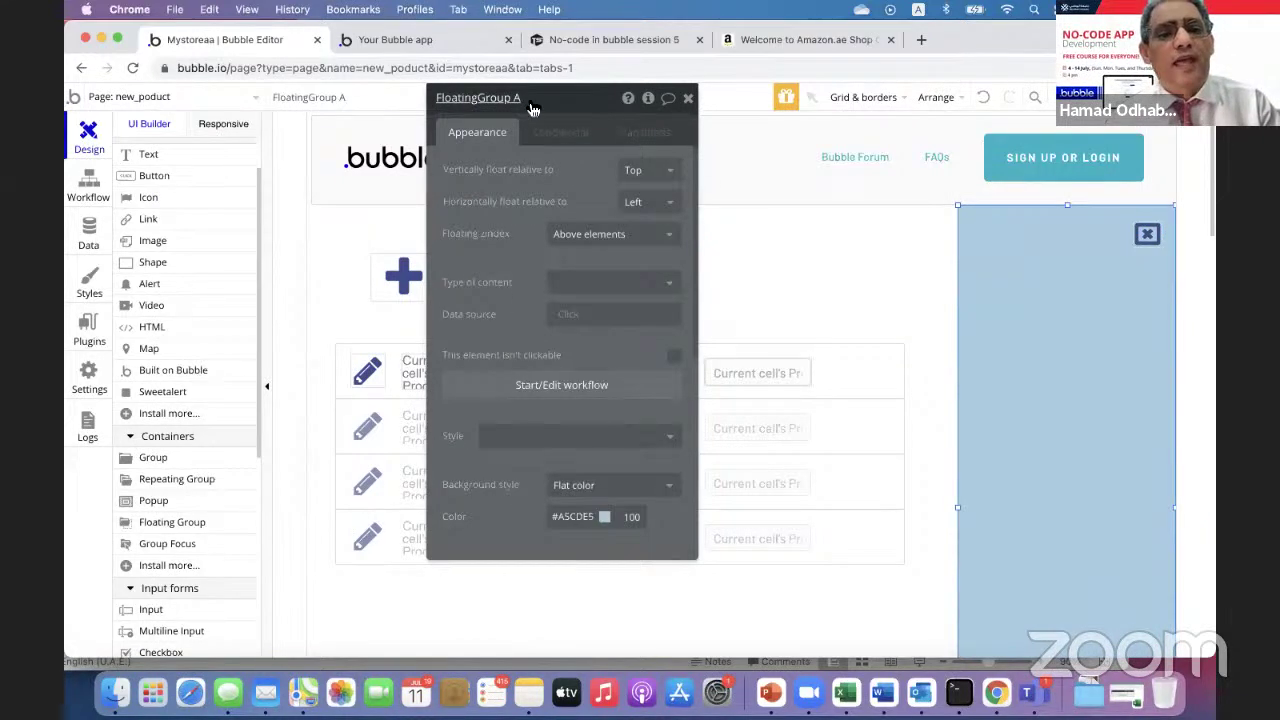
left_click(1147, 238)
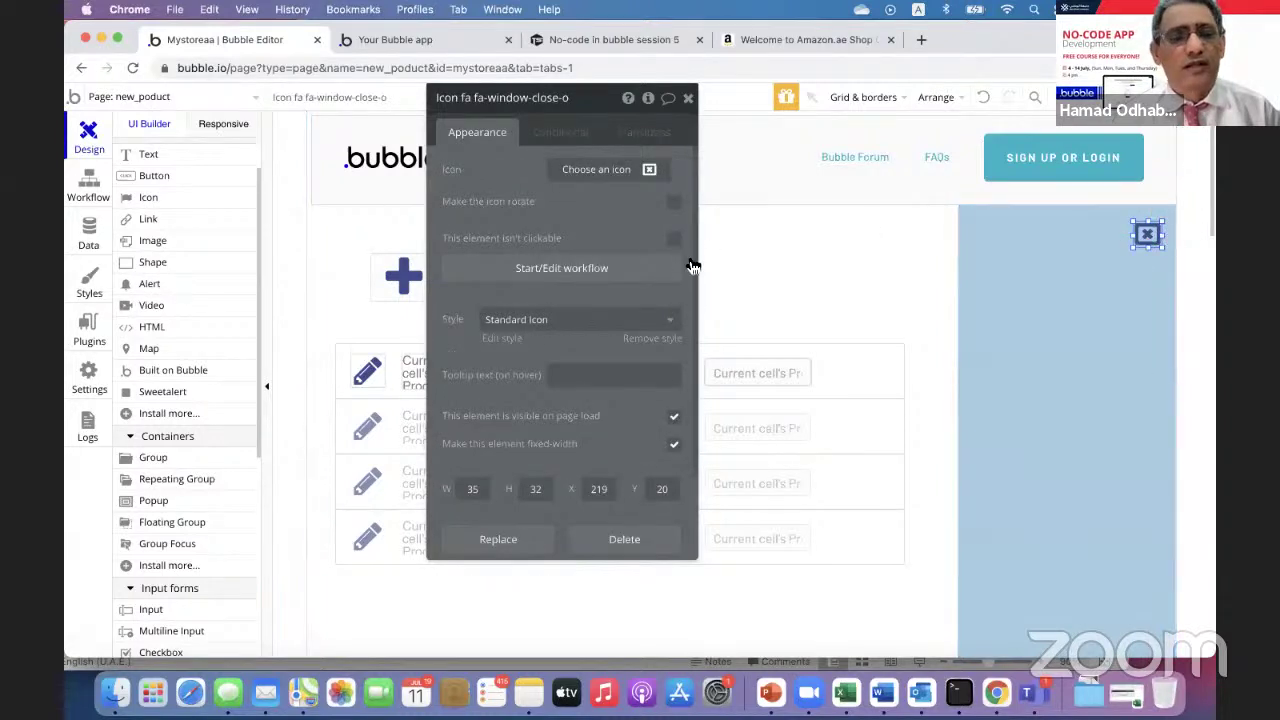
left_click(620, 270)
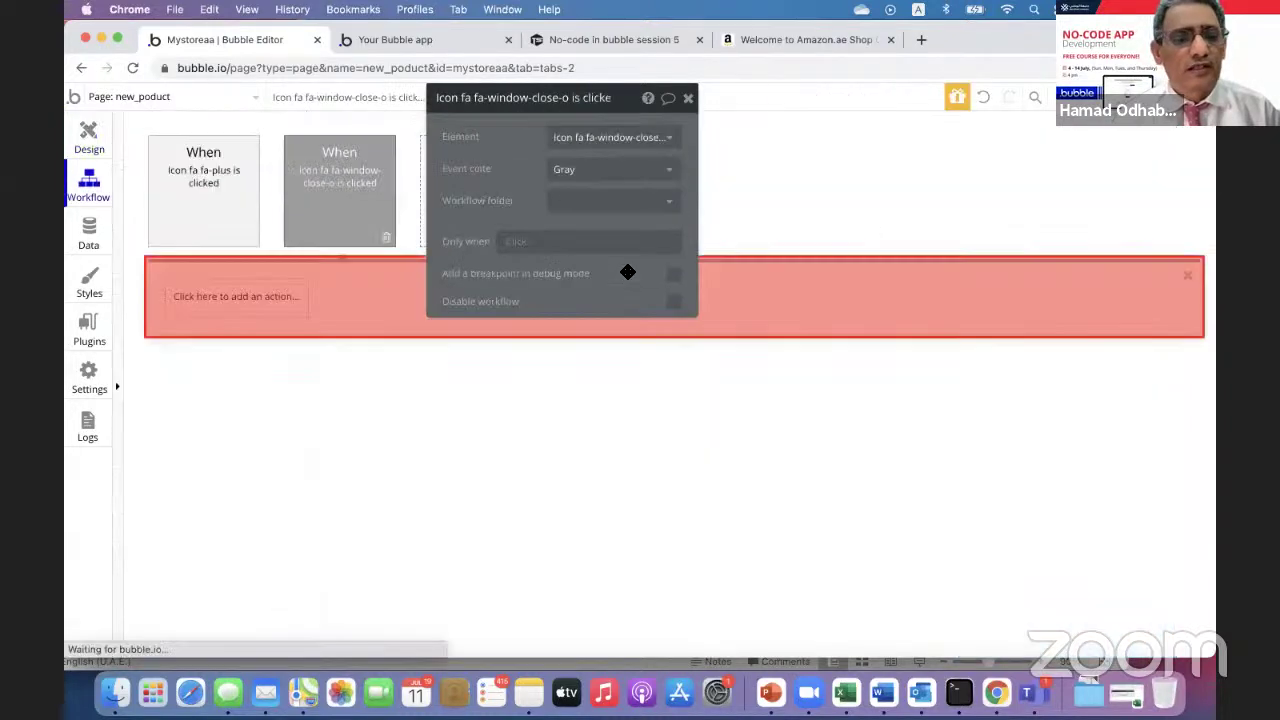
- Add a Hide element action for FloatingGroup A to the close icon's workflow
left_click(240, 306)
mouse_move(231, 518)
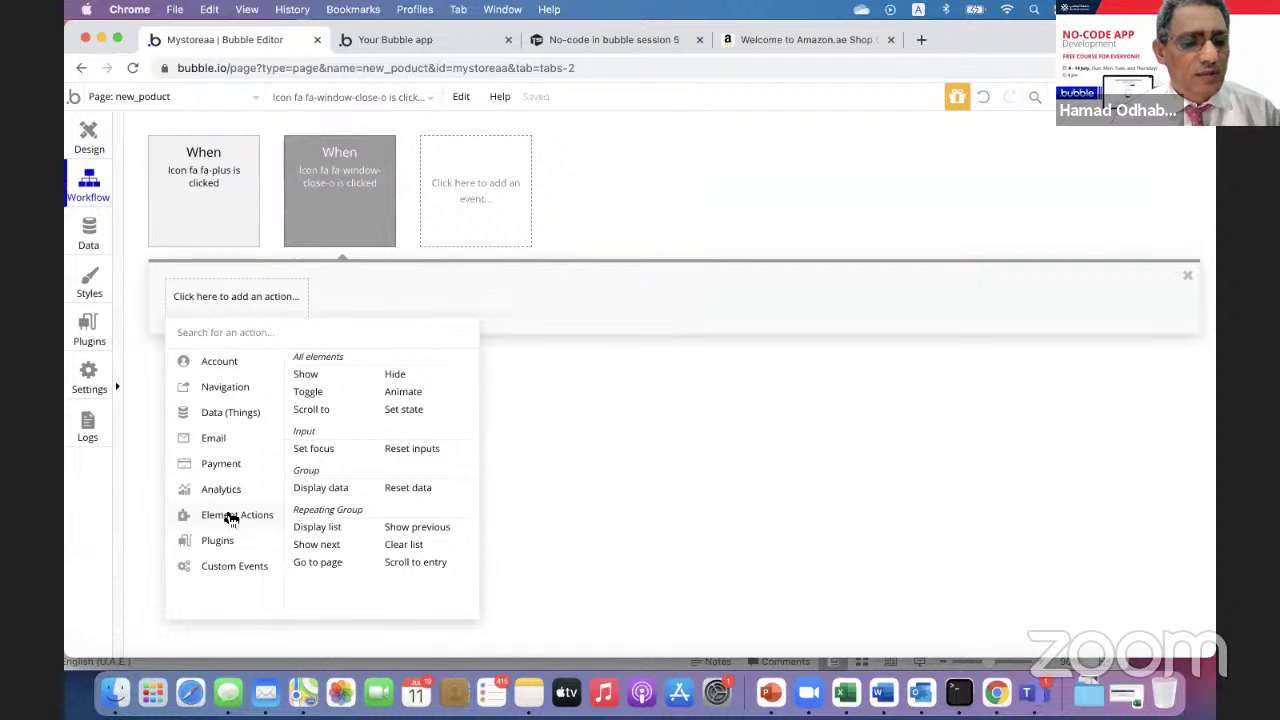
left_click(395, 375)
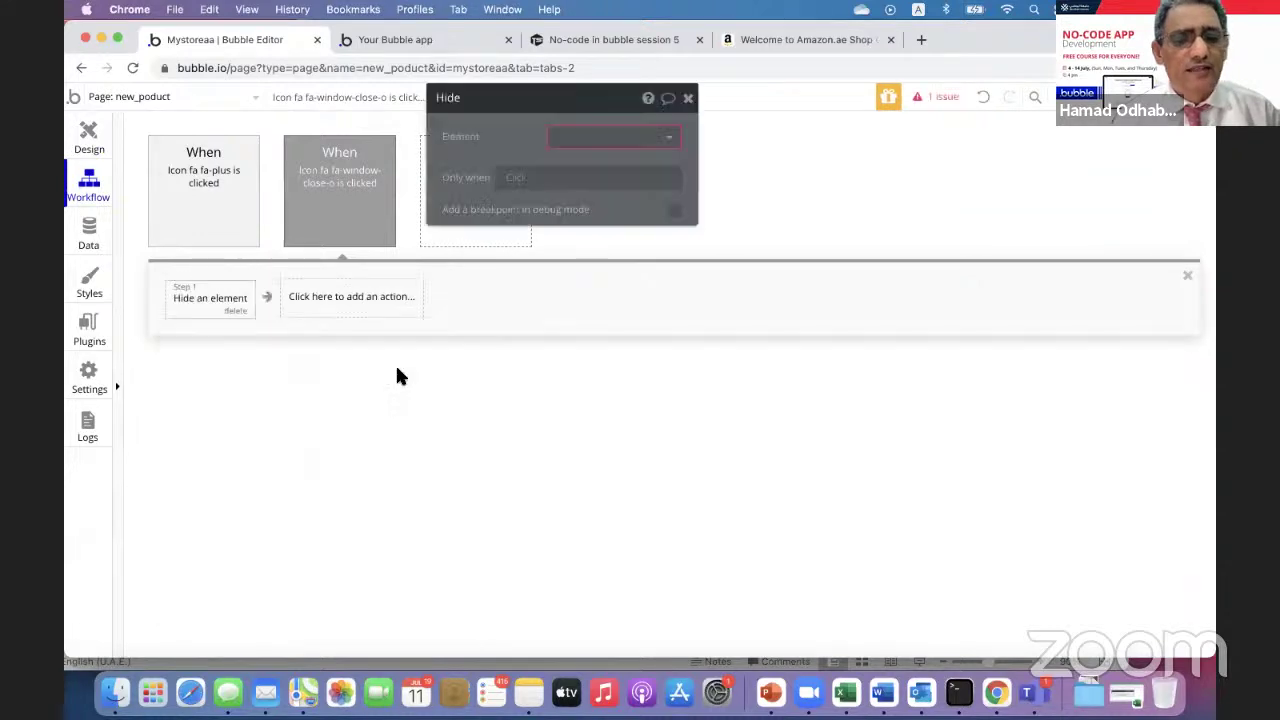
left_click(669, 140)
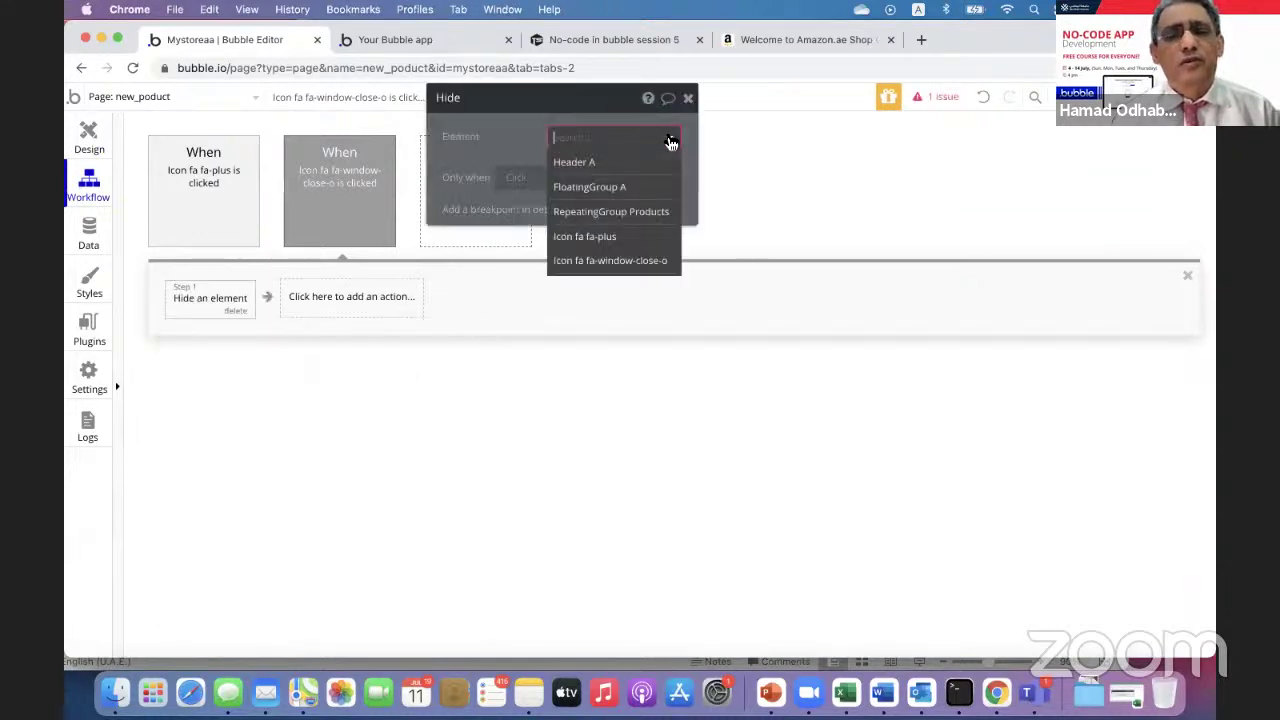
left_click(630, 187)
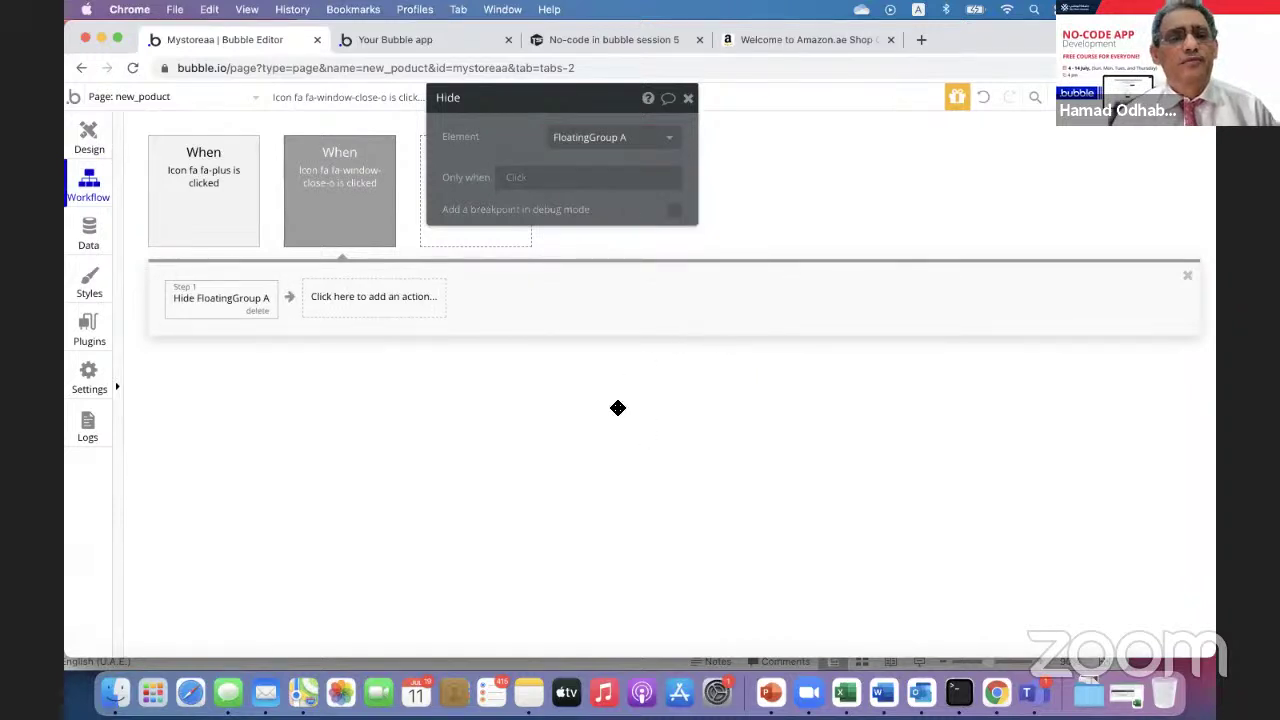
- Switch to the app preview and test closing the blue side panel with its close icon
left_click(429, 41)
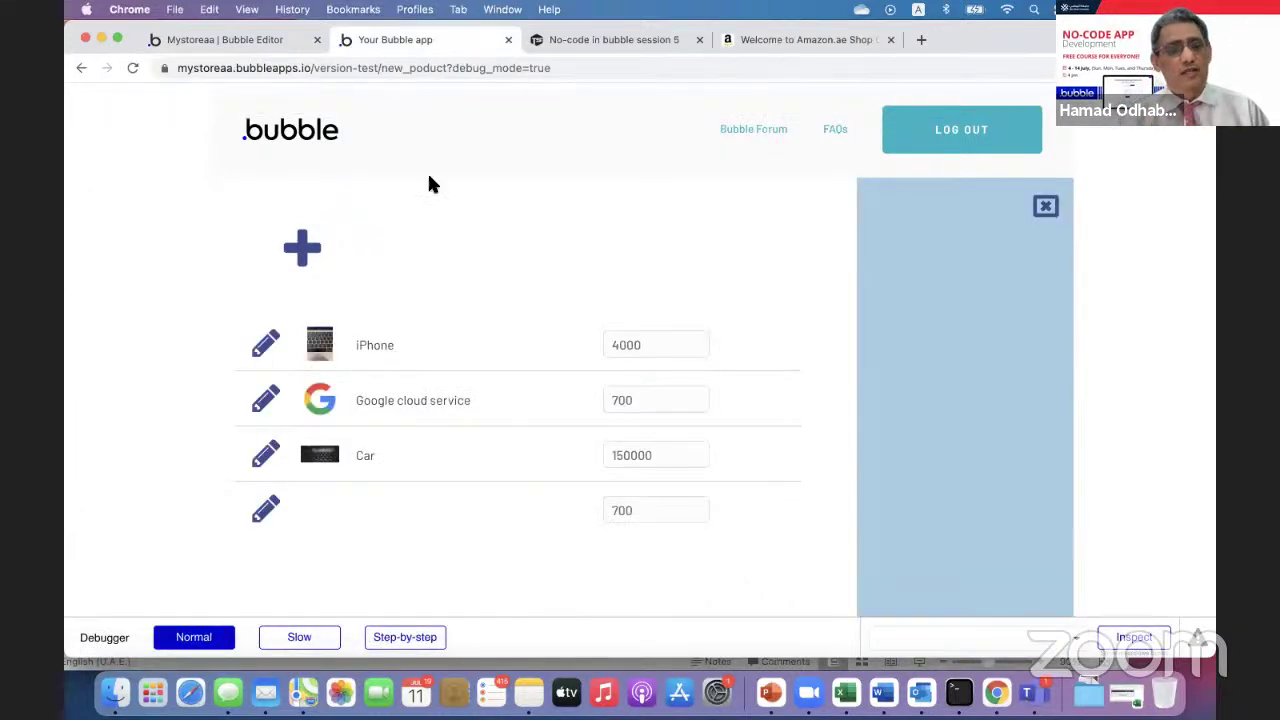
left_click(1045, 205)
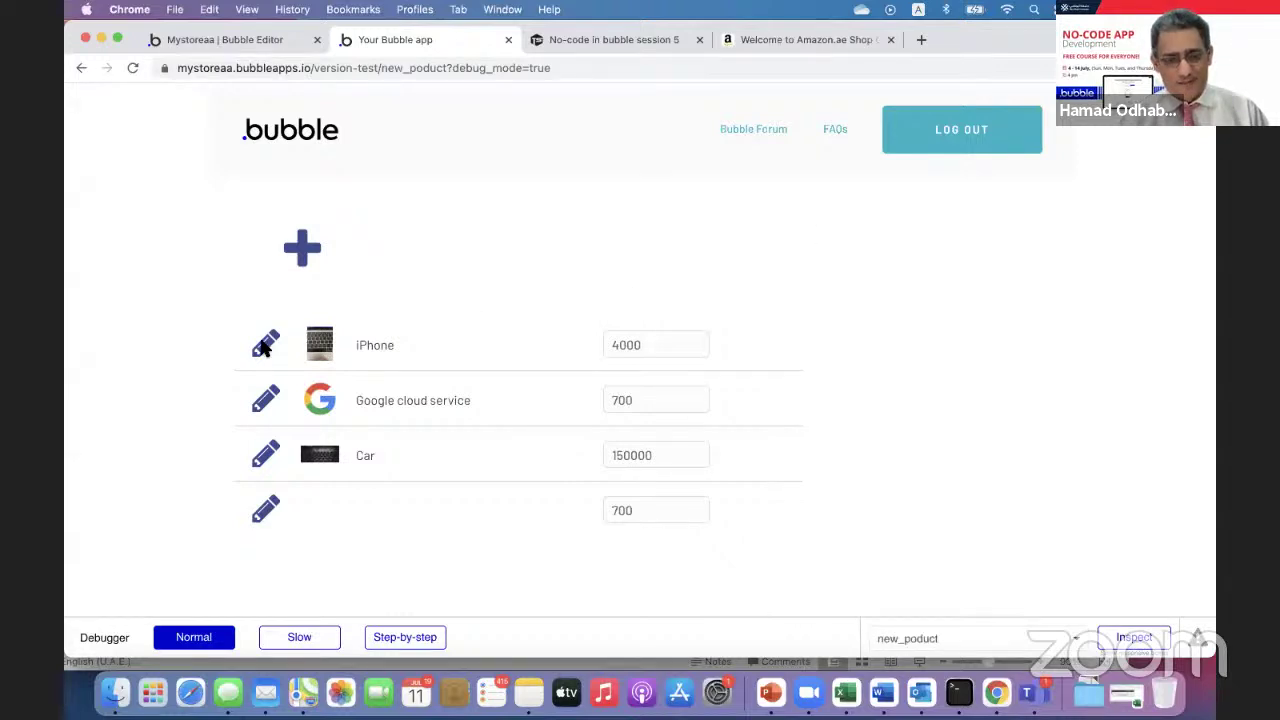
- Back in the Bubble editor, create a click workflow for the product list's pencil icon with a Show action for FloatingGroup A
left_click(262, 40)
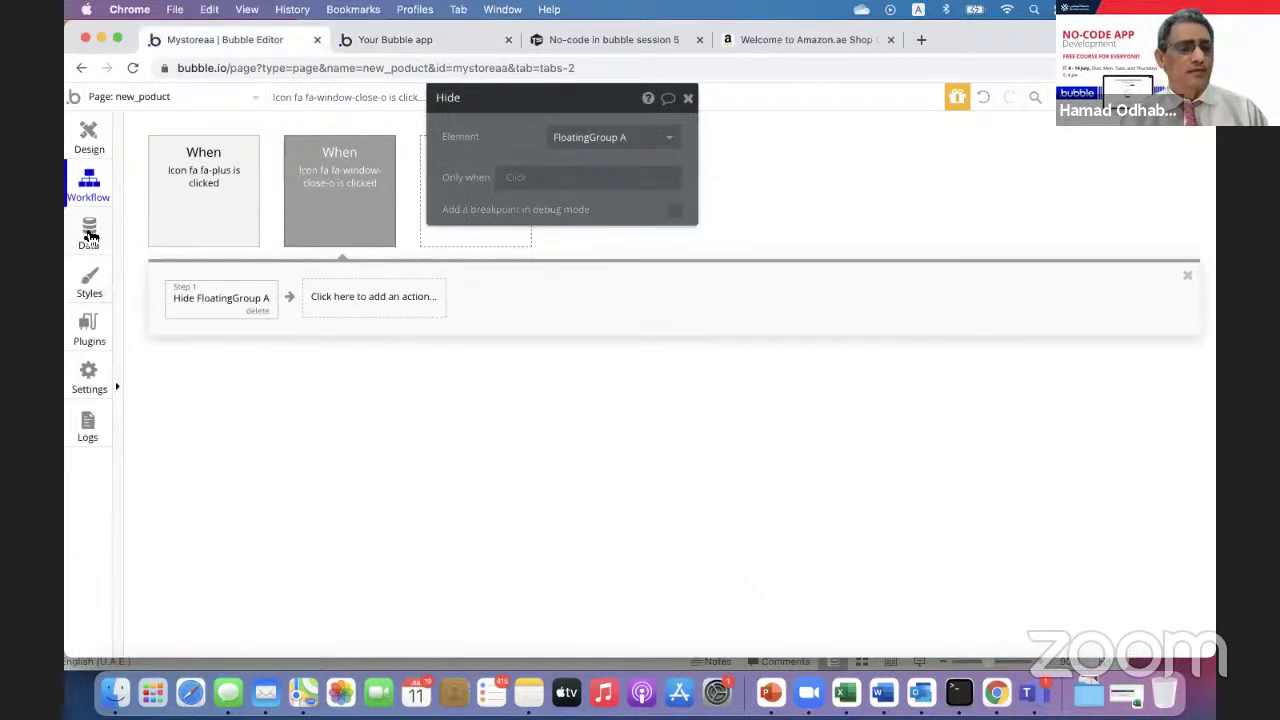
left_click(88, 133)
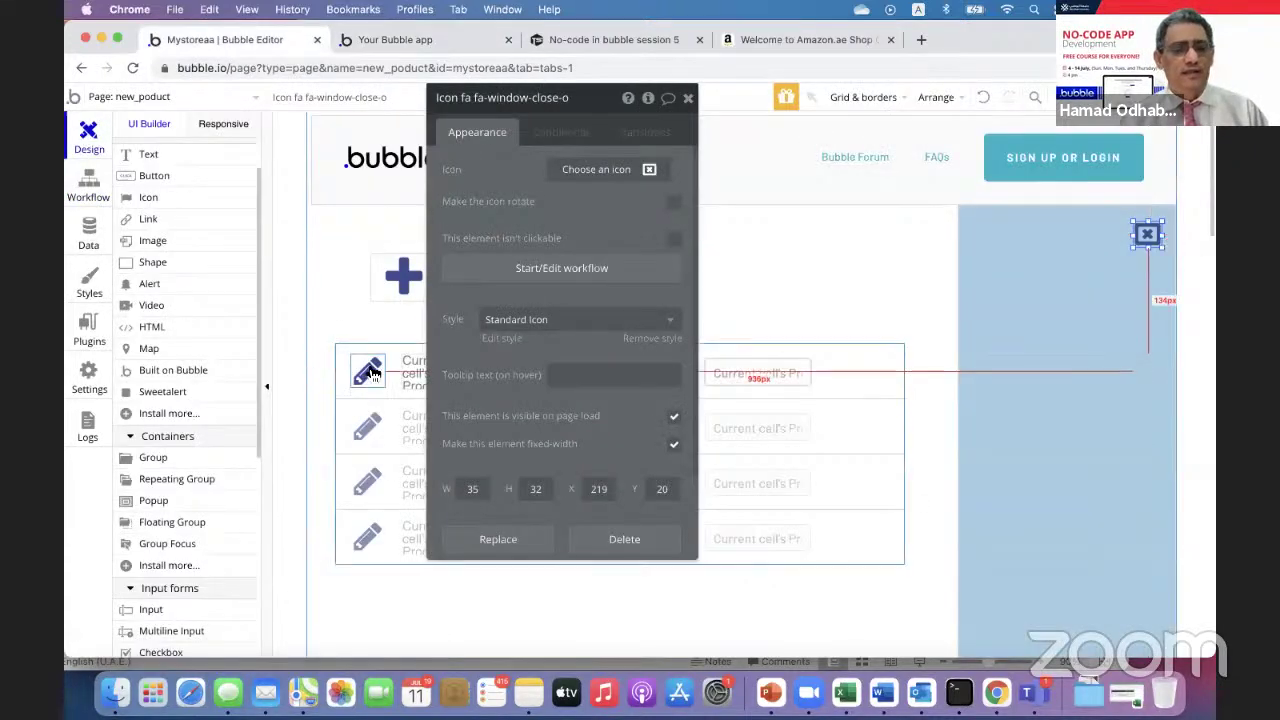
left_click(378, 362)
left_click(500, 270)
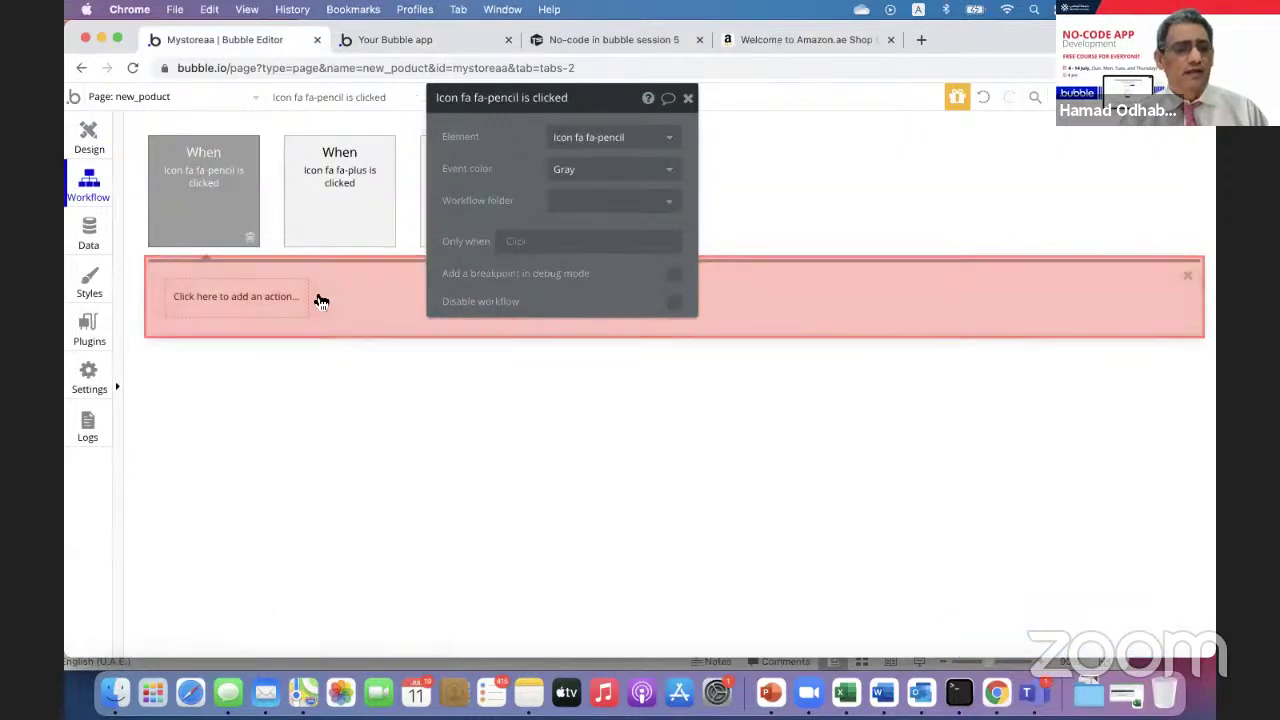
left_click(247, 300)
mouse_move(240, 514)
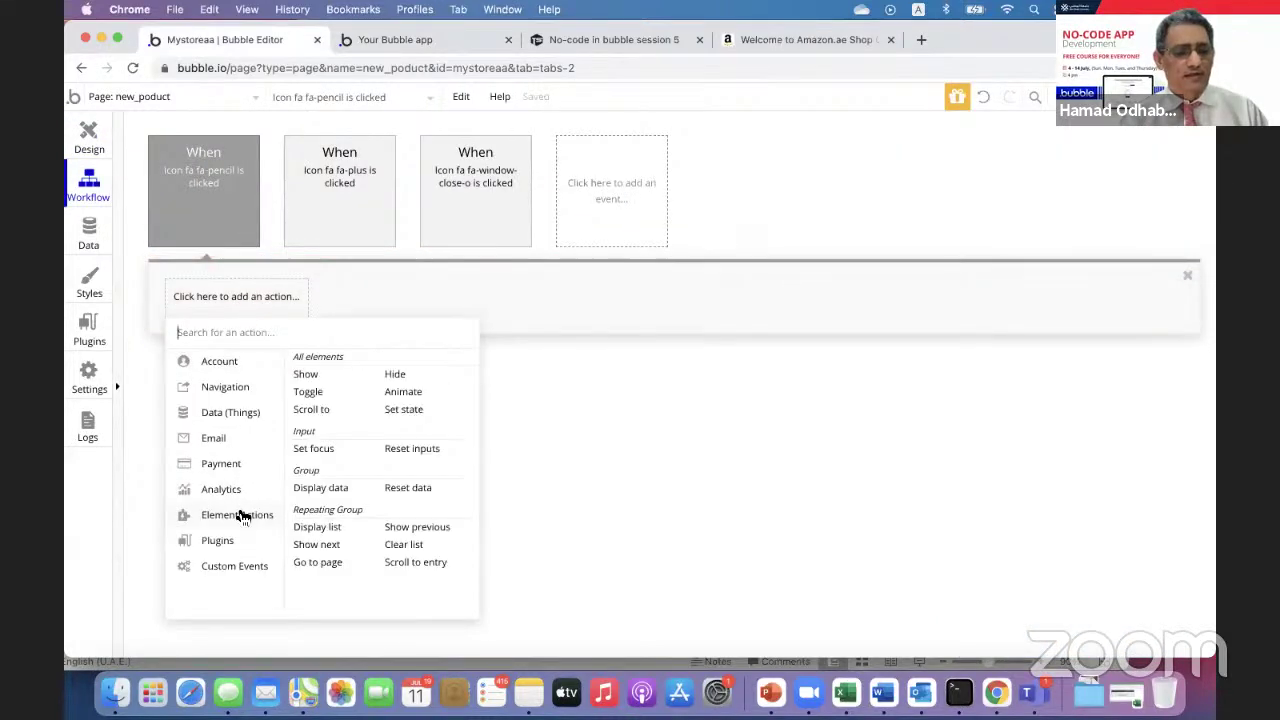
left_click(310, 376)
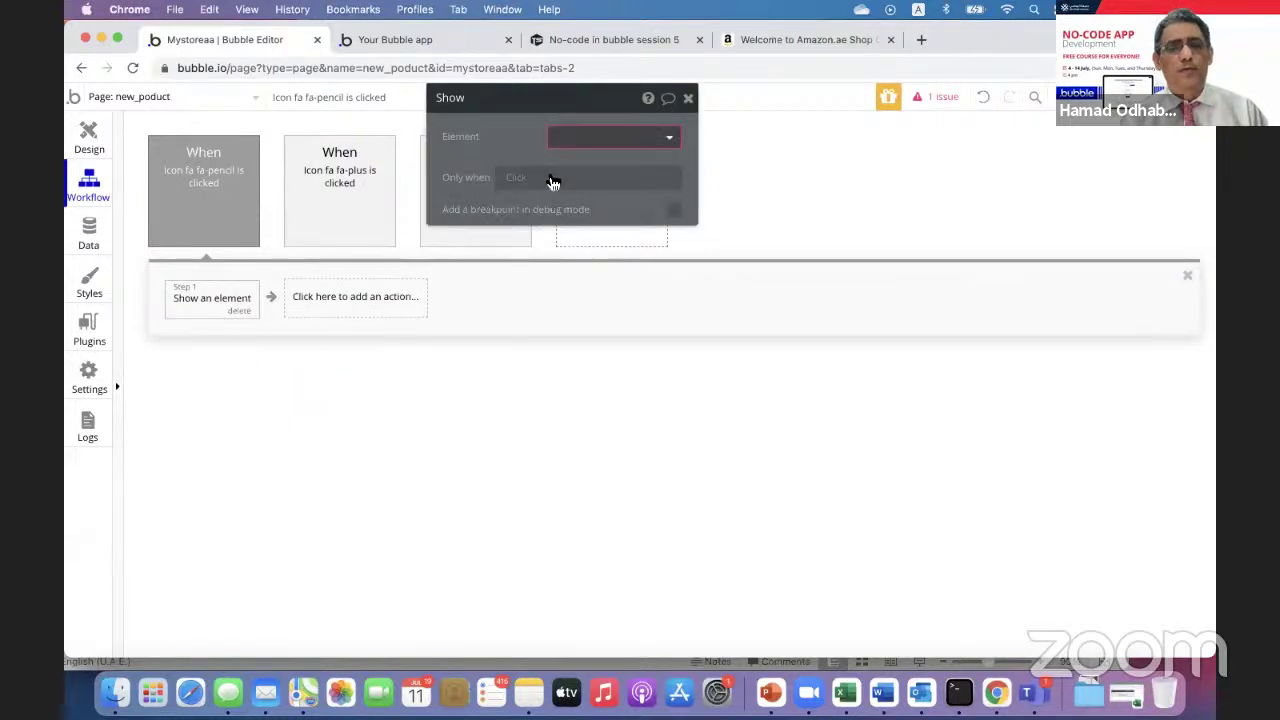
left_click(669, 142)
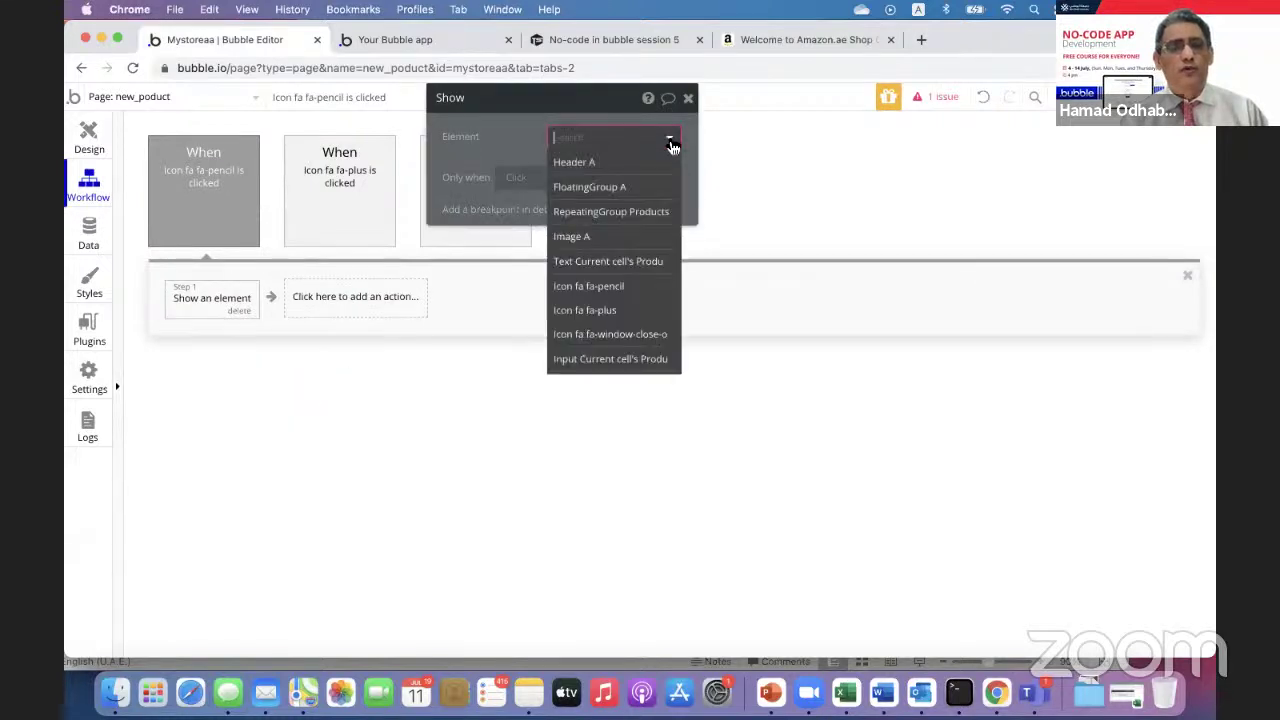
left_click(638, 187)
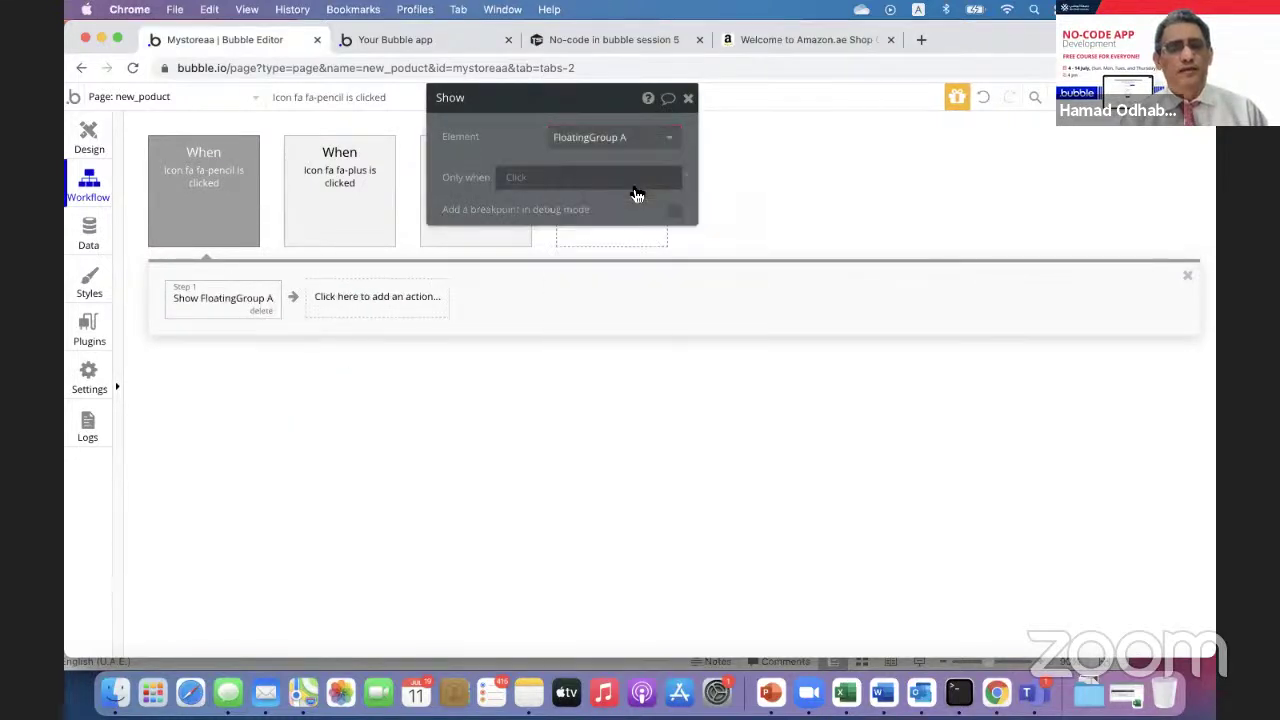
- In the app preview, test repeatedly closing the side panel with its close icon and reopening it with the iPhone row's pencil icon
left_click(418, 38)
left_click(348, 101)
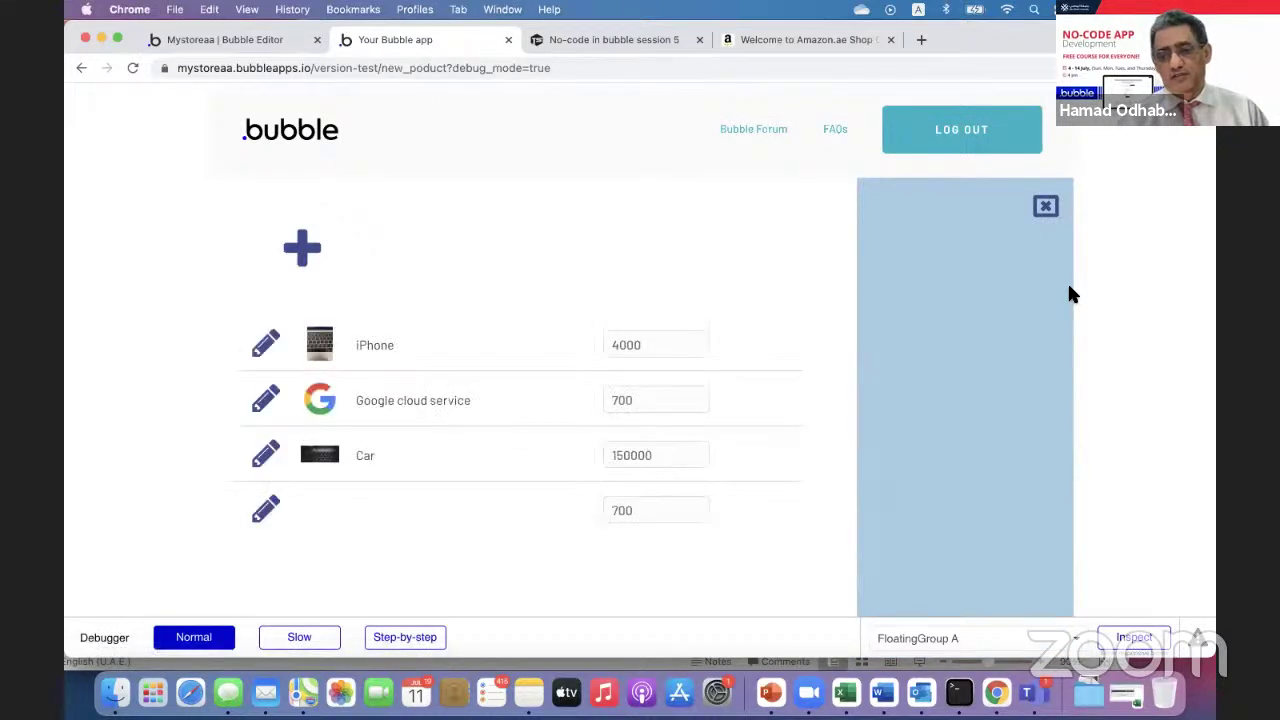
left_click(1045, 206)
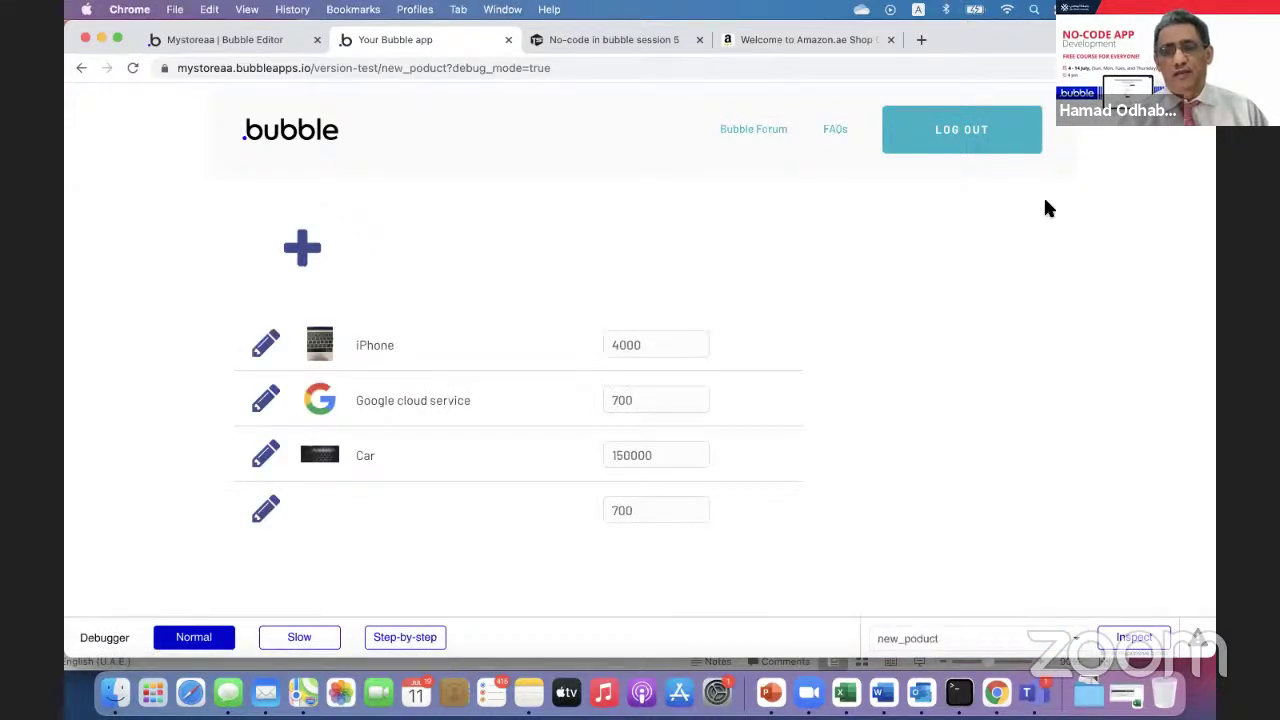
left_click(265, 344)
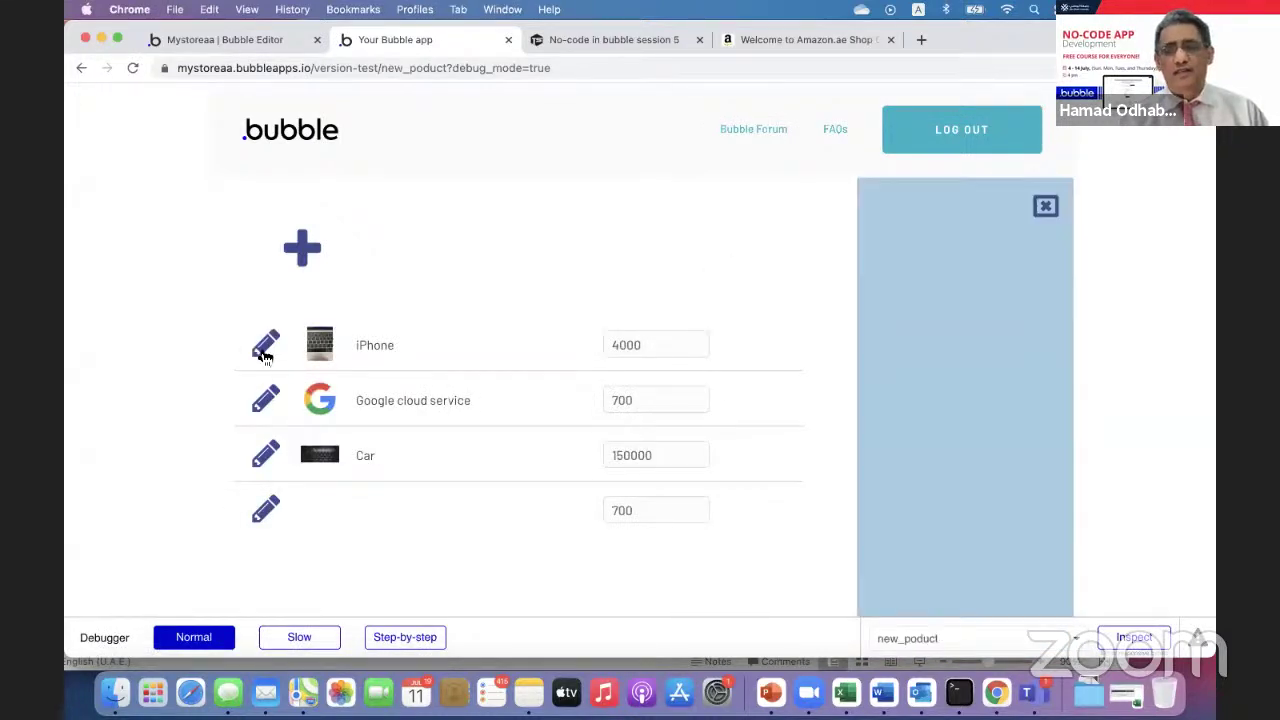
left_click(1045, 206)
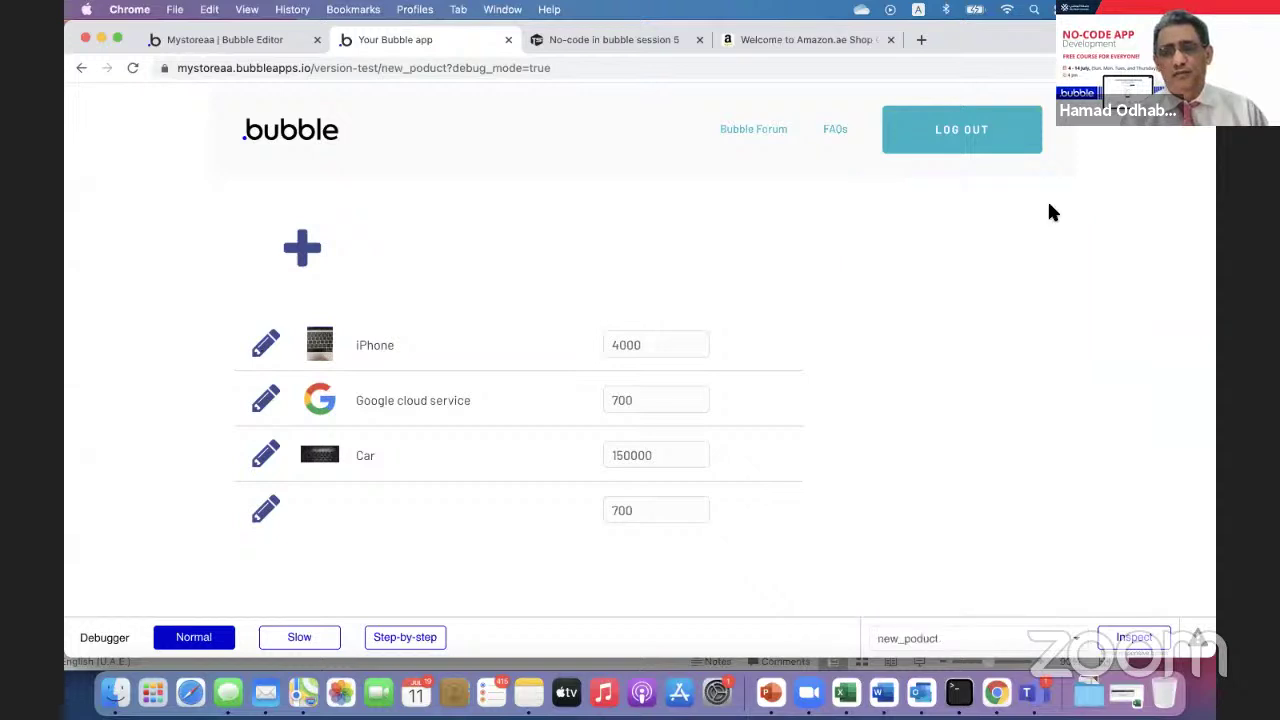
left_click(279, 355)
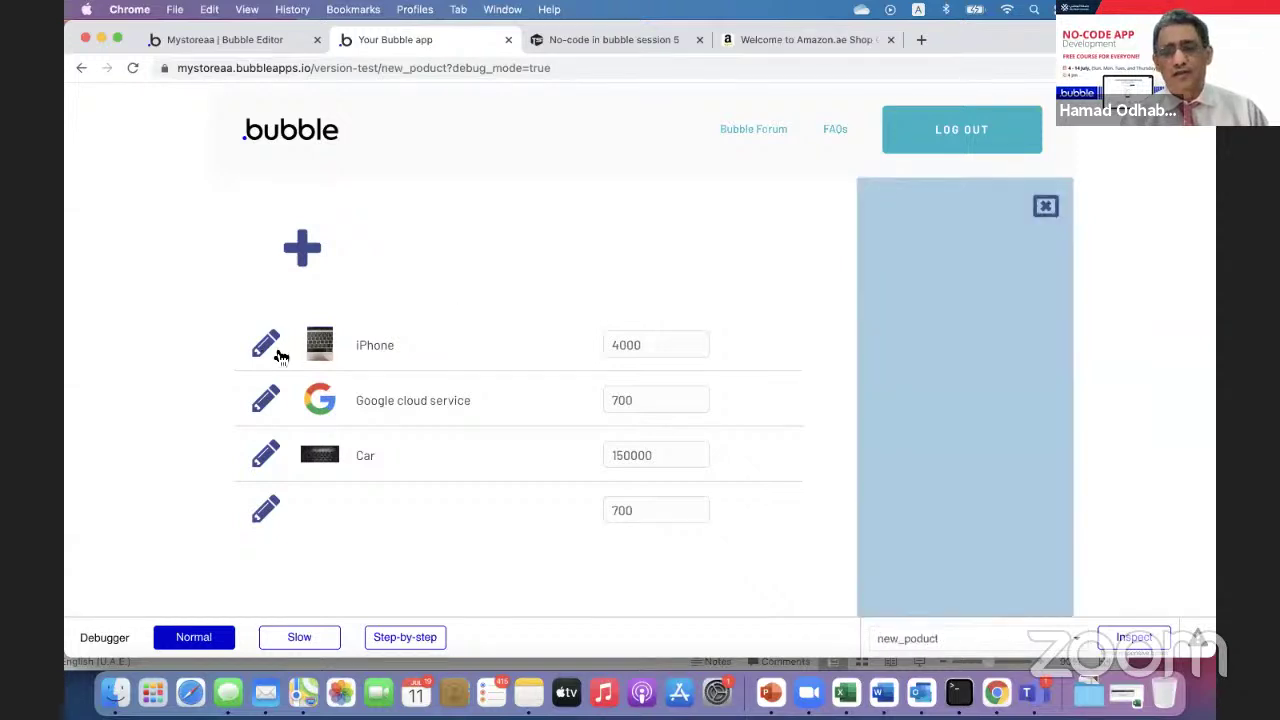
left_click(1045, 206)
- Back in the Bubble editor's page design, widen FloatingGroup A by extending its left edge toward the product list
left_click(298, 44)
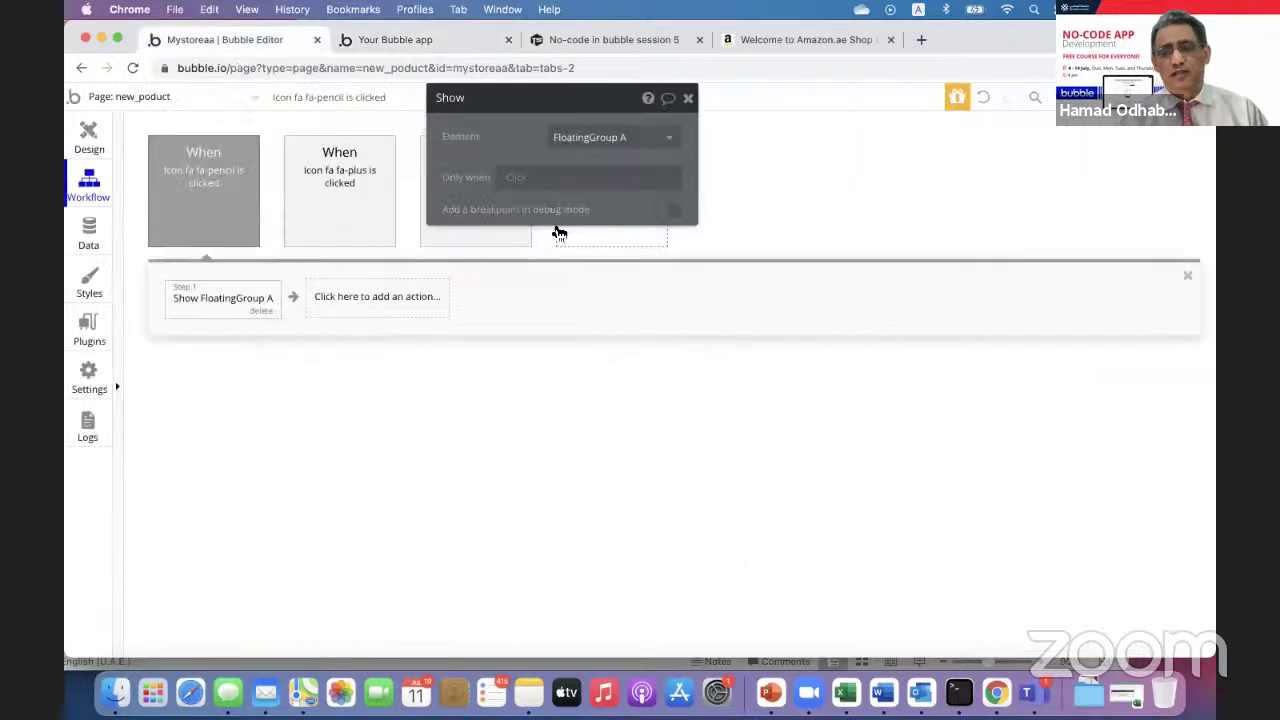
left_click(92, 132)
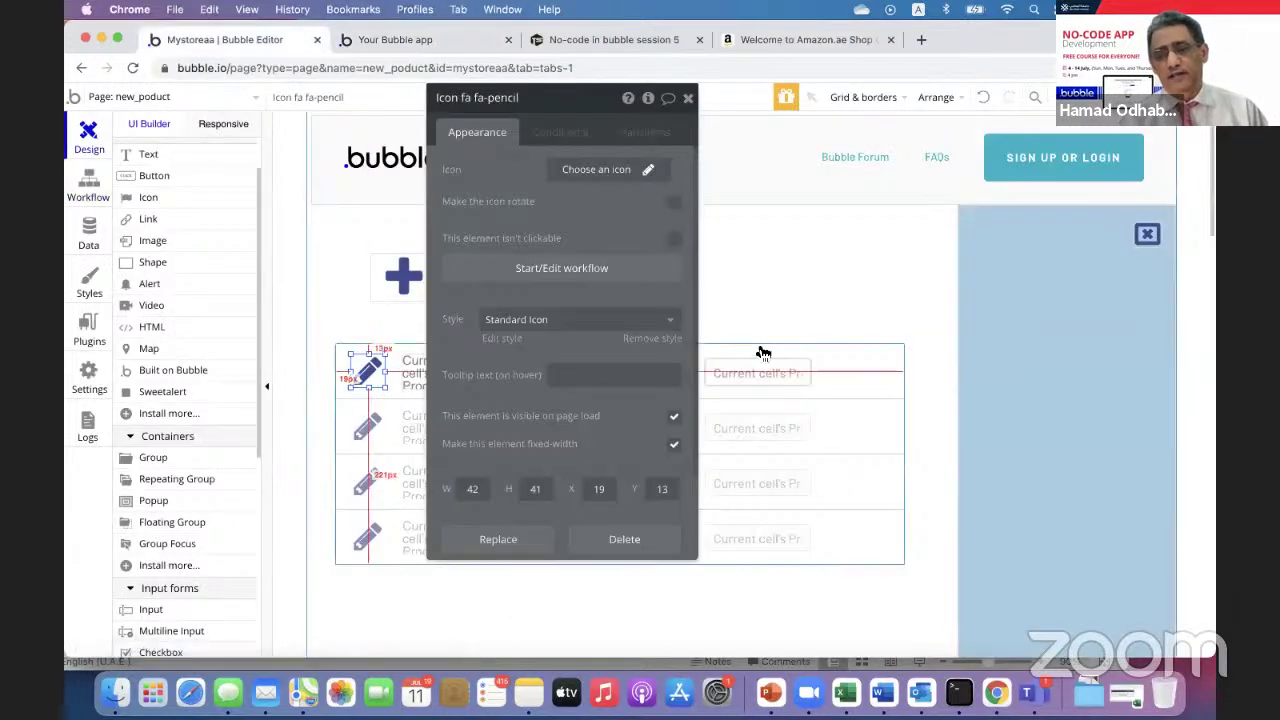
left_click(980, 390)
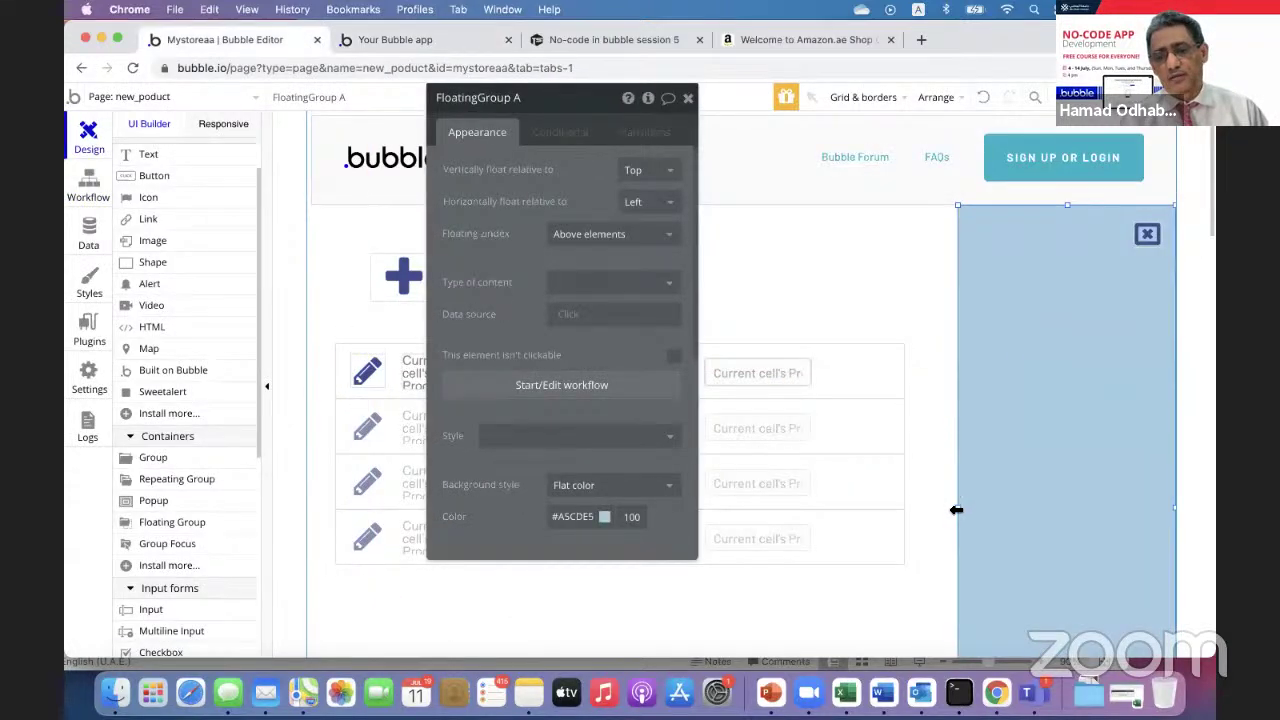
left_click_drag(956, 510, 926, 507)
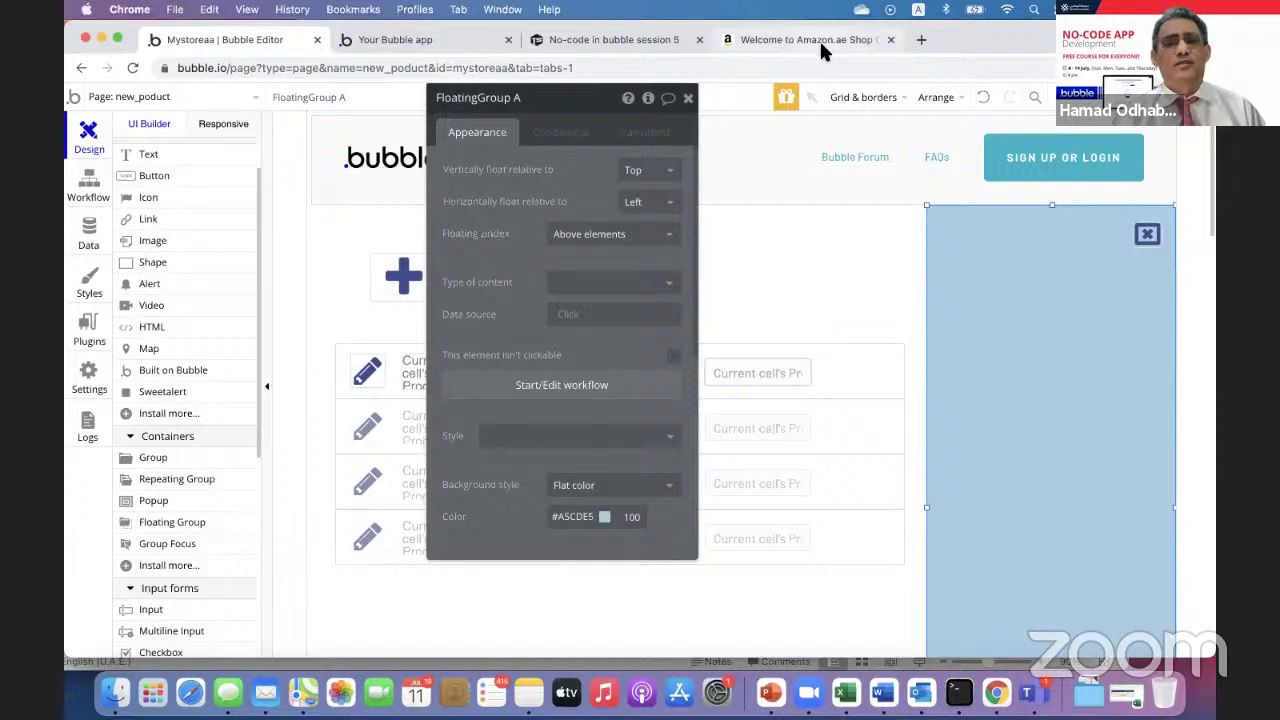
left_click(641, 37)
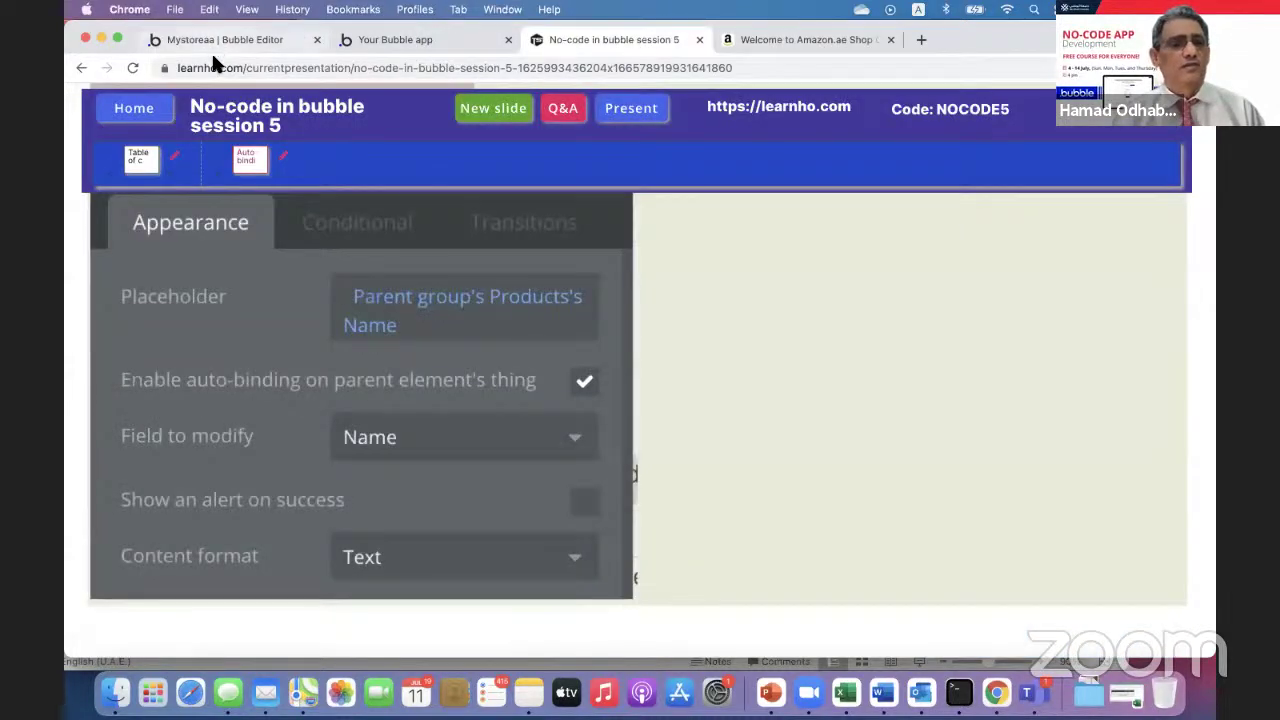
mouse_move(131, 33)
left_mouse_down()
mouse_move(157, 110)
mouse_move(131, 34)
left_mouse_up()
left_click(431, 114)
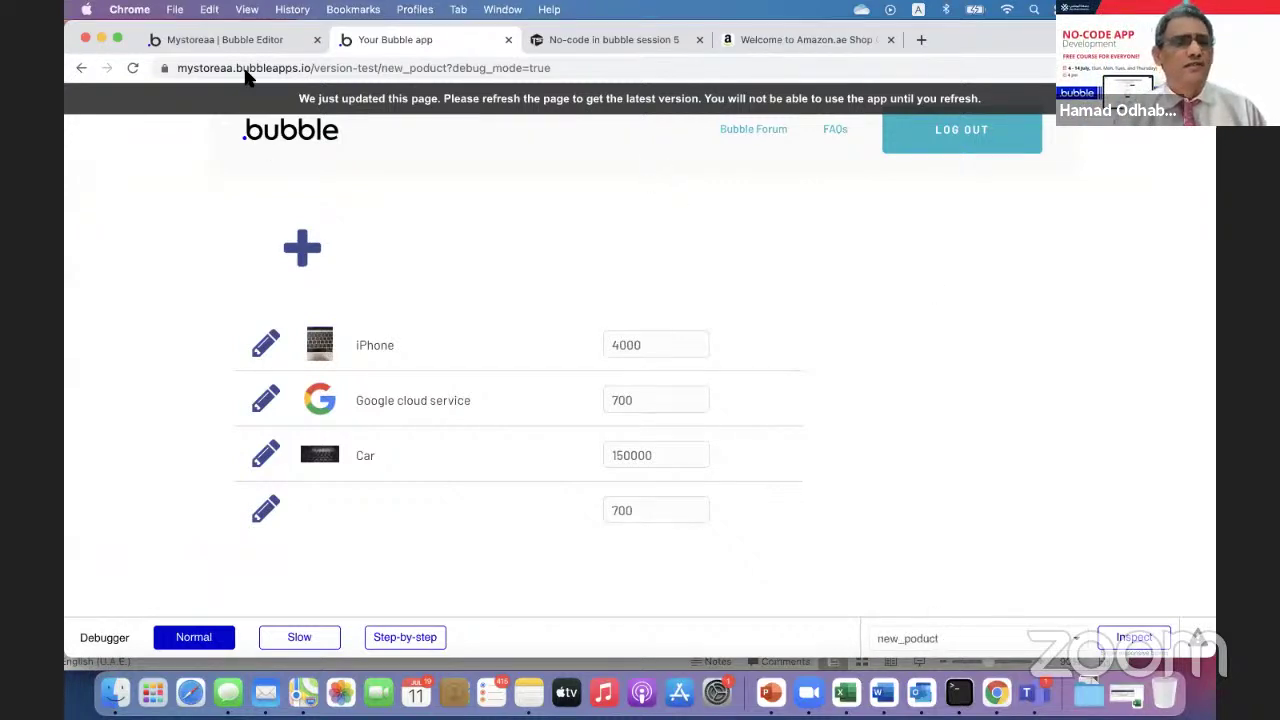
- In the Bubble editor, draw a group about 262 by 405 inside the floating group below the close icon and center it horizontally
left_click(243, 32)
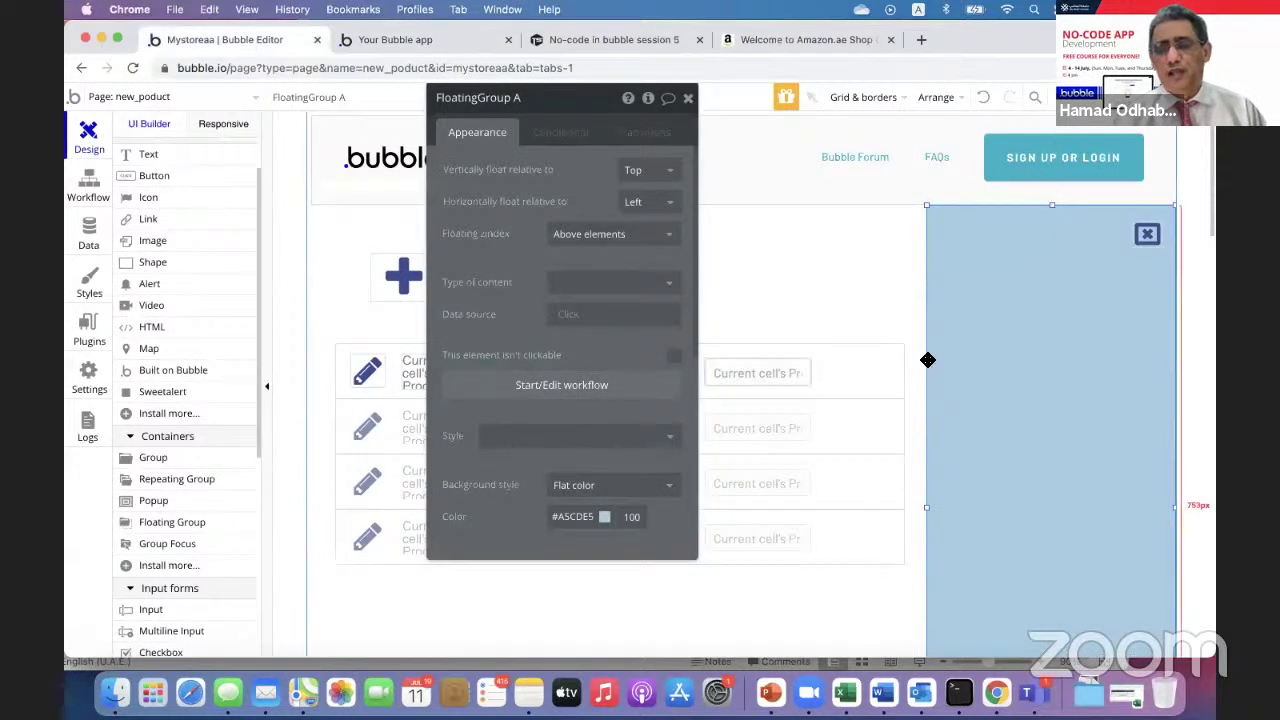
scroll(155, 372, "down", 1)
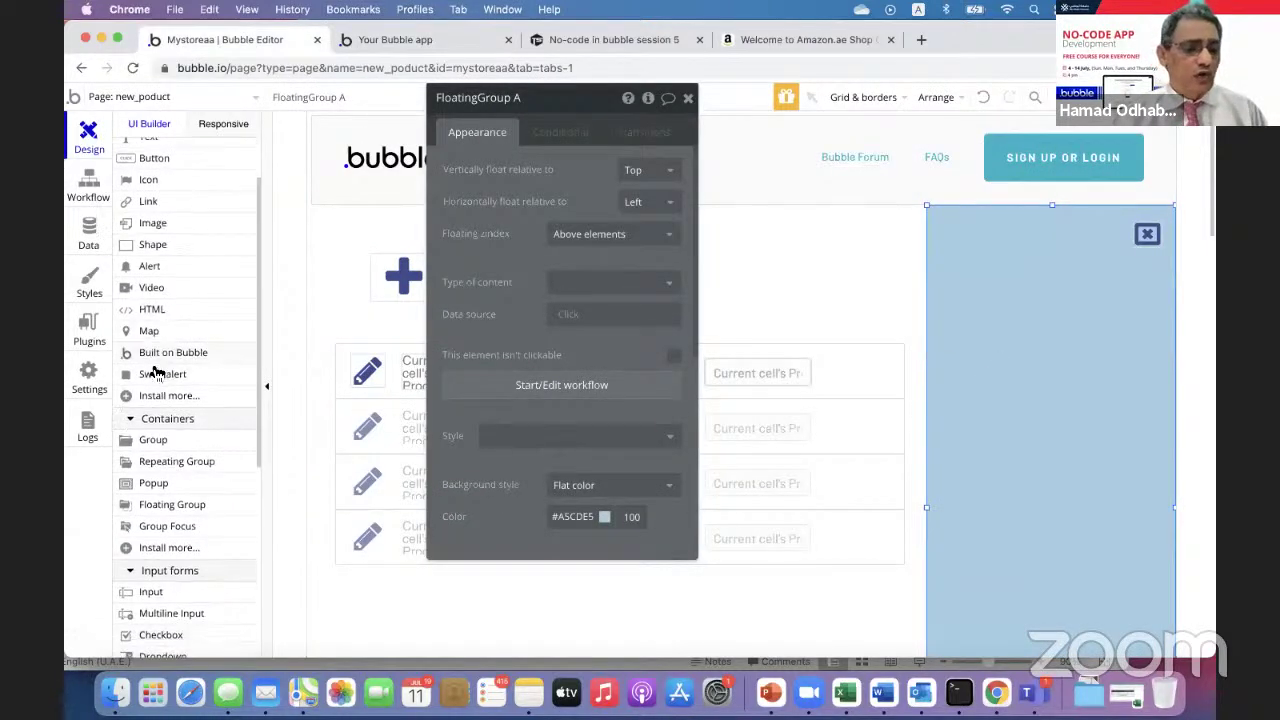
scroll(155, 372, "down", 1)
left_click(163, 423)
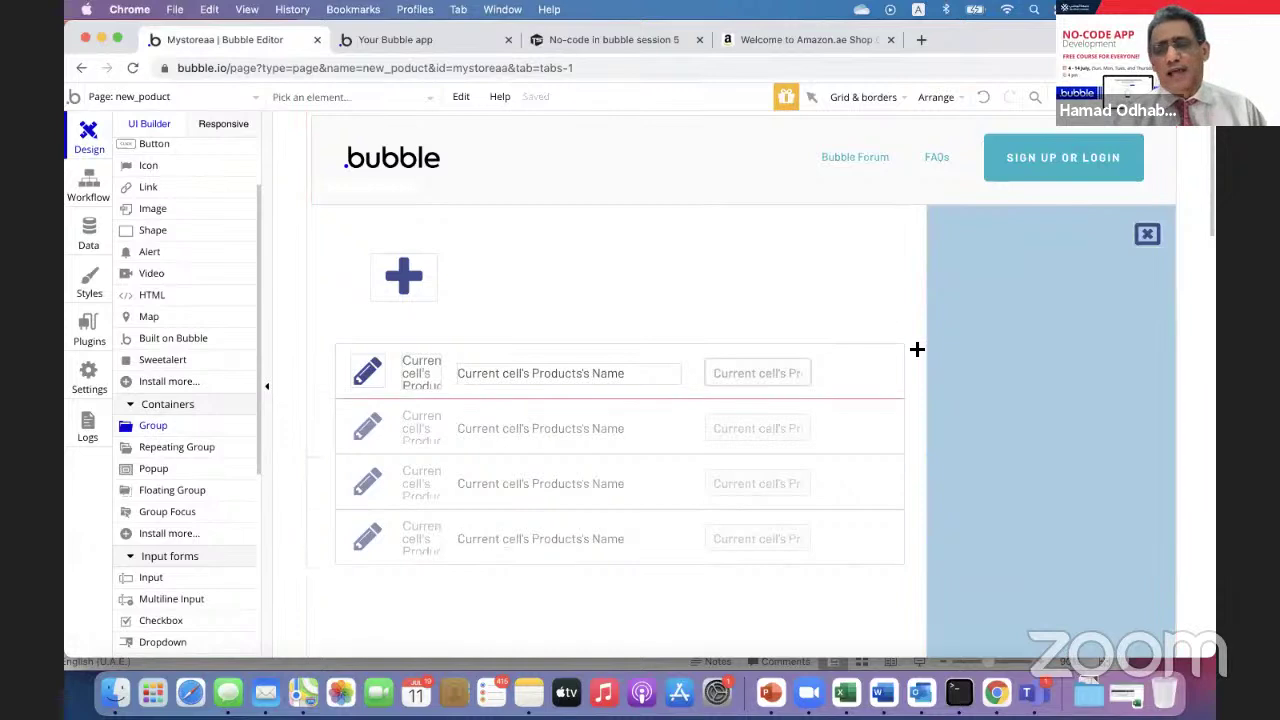
mouse_move(953, 301)
left_mouse_down()
mouse_move(1089, 437)
mouse_move(1164, 624)
left_mouse_up()
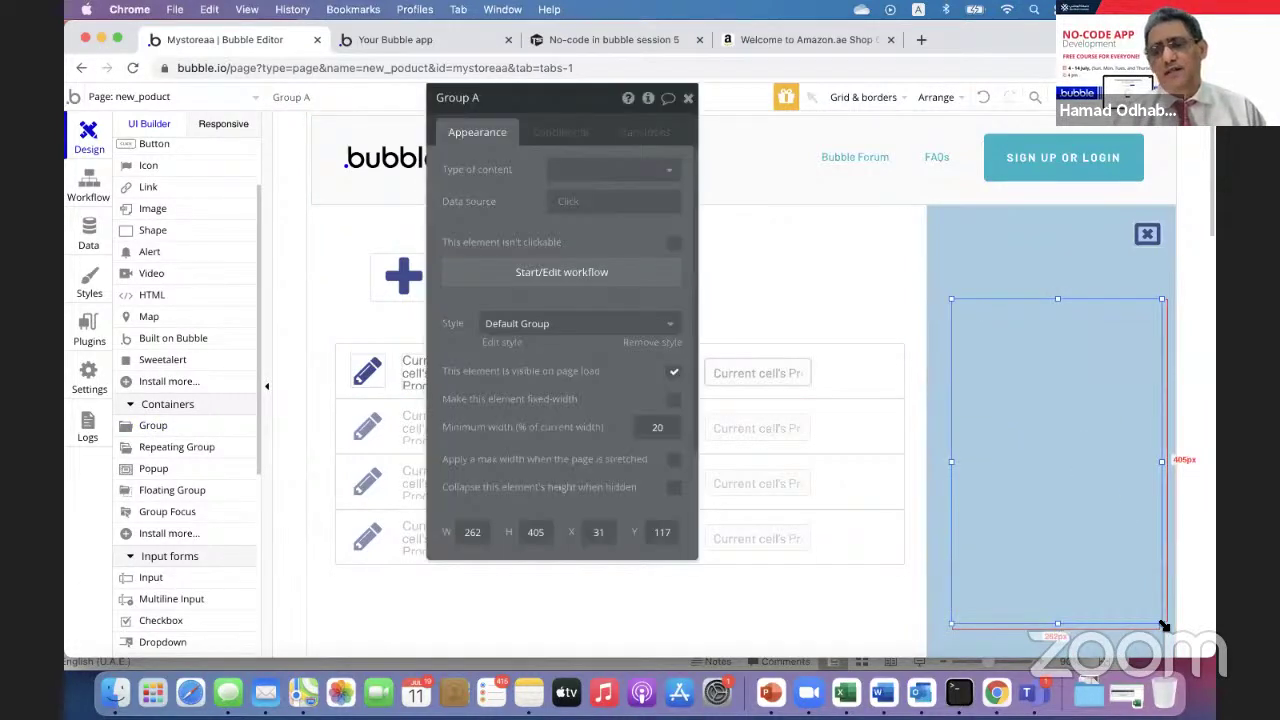
right_click(1066, 533)
left_click(1071, 560)
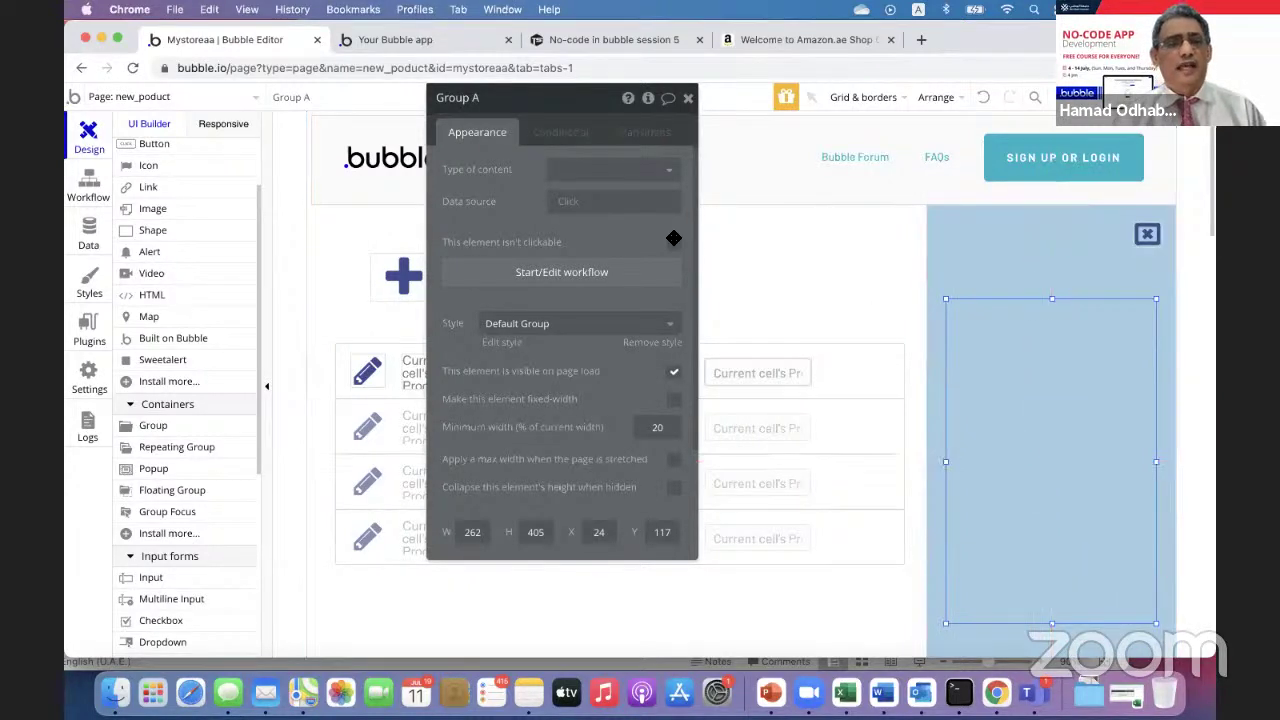
- Set the new group's type of content to Products
left_click(669, 176)
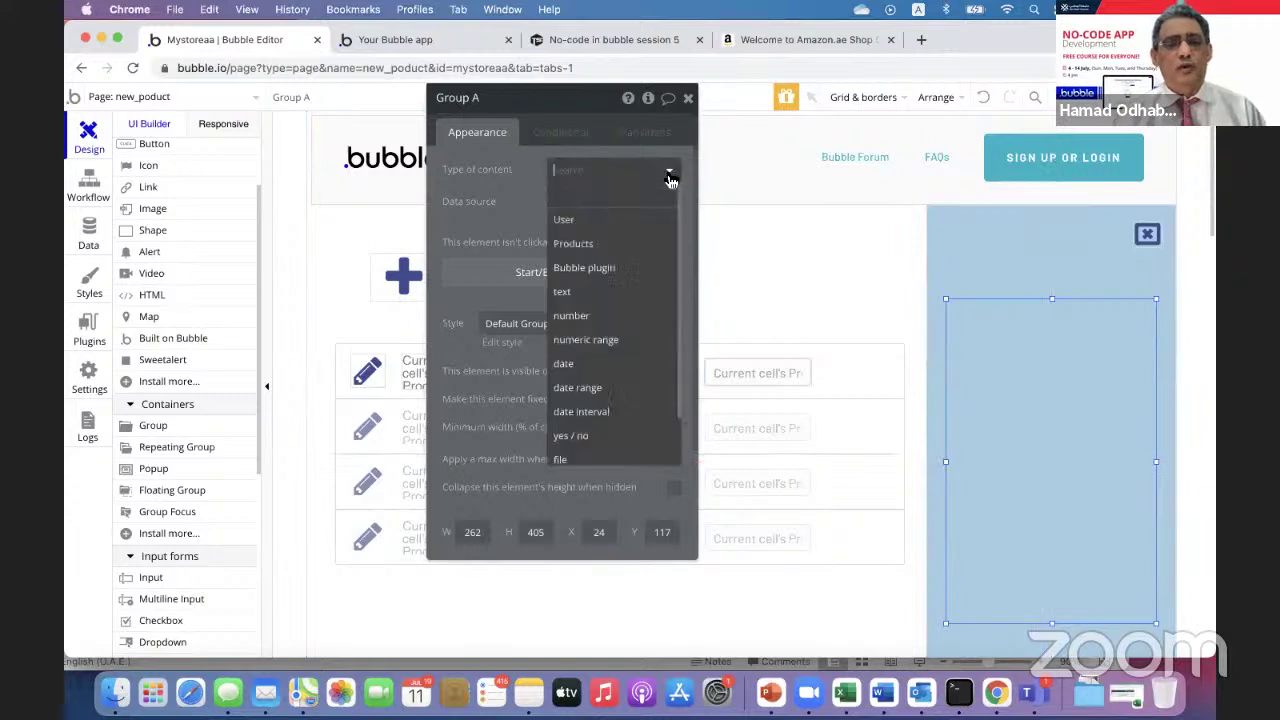
left_click(619, 245)
mouse_move(619, 244)
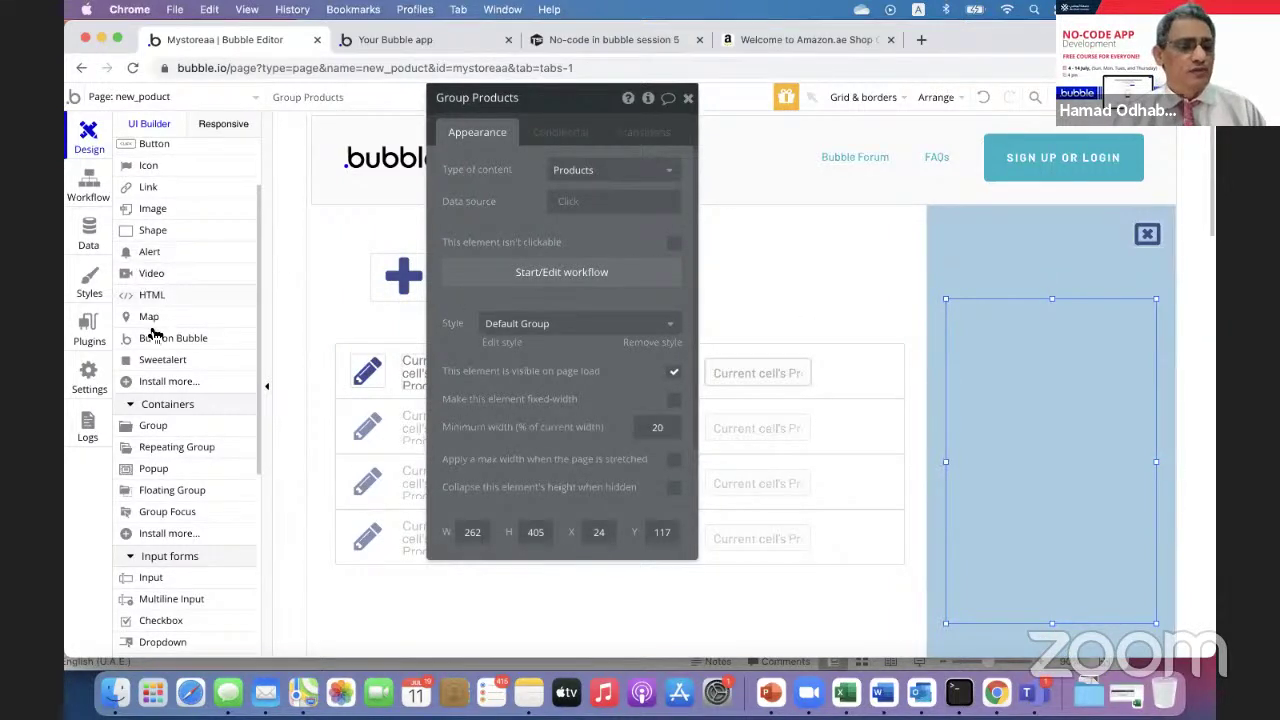
- Draw an input about 225 by 32 near the top of the Products group, with a large multiline input beneath it
scroll(163, 415, "down", 2)
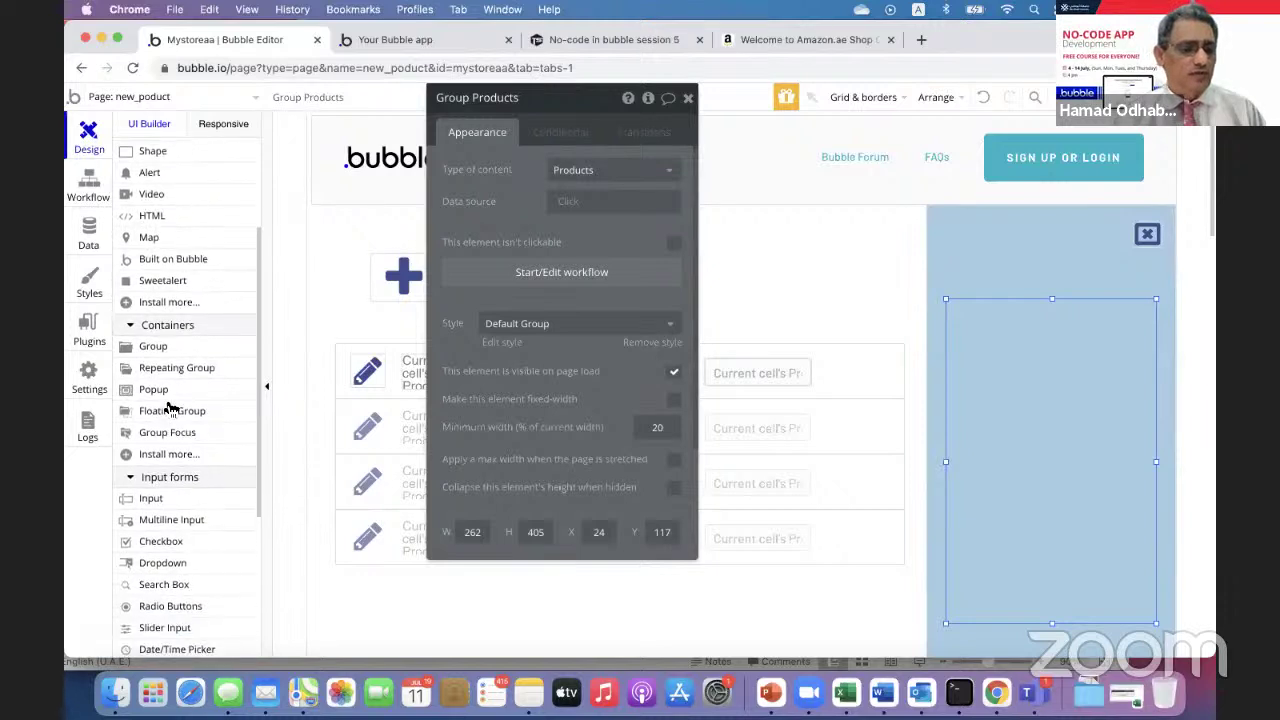
left_click(155, 493)
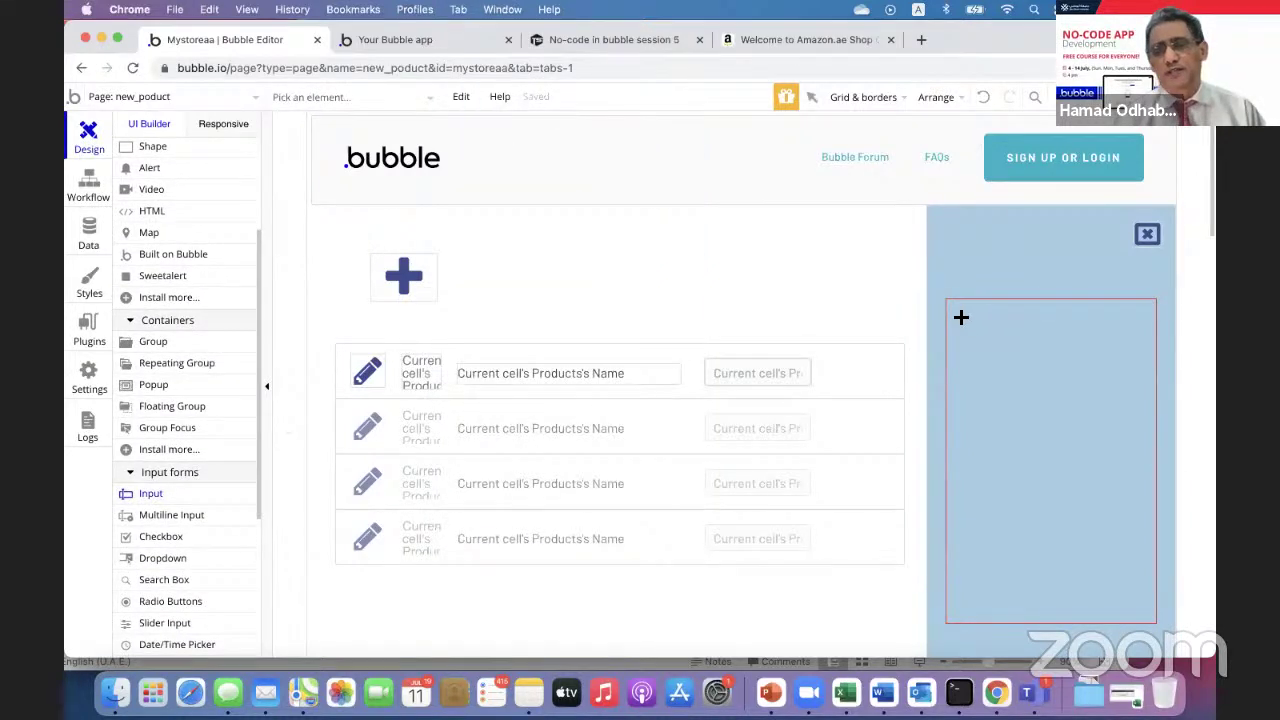
left_click_drag(961, 317, 1142, 344)
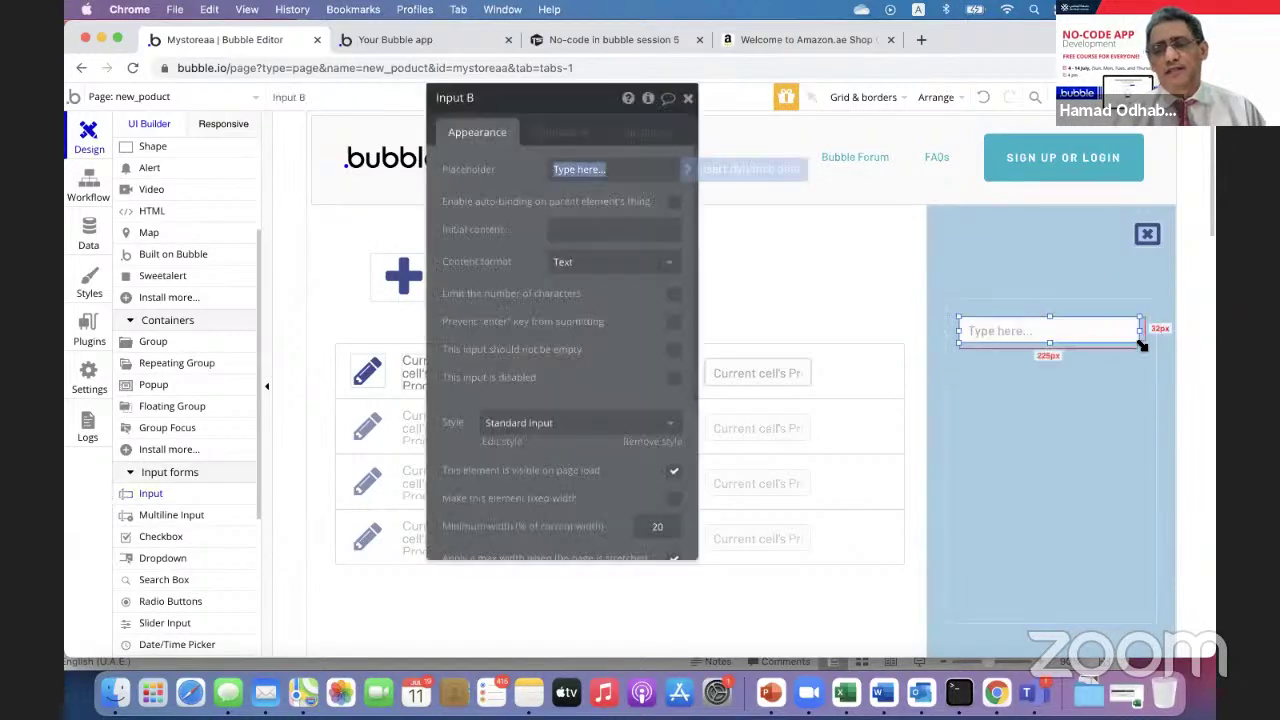
left_click(186, 520)
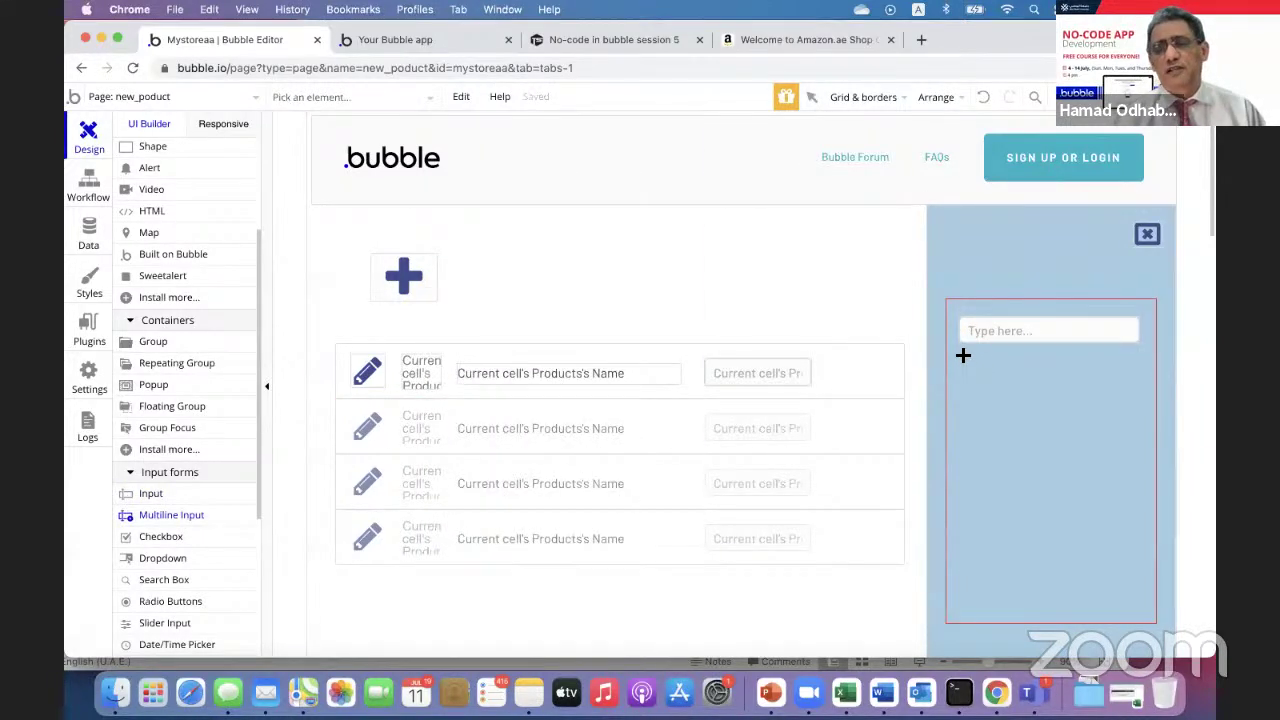
left_click_drag(1057, 405, 1138, 507)
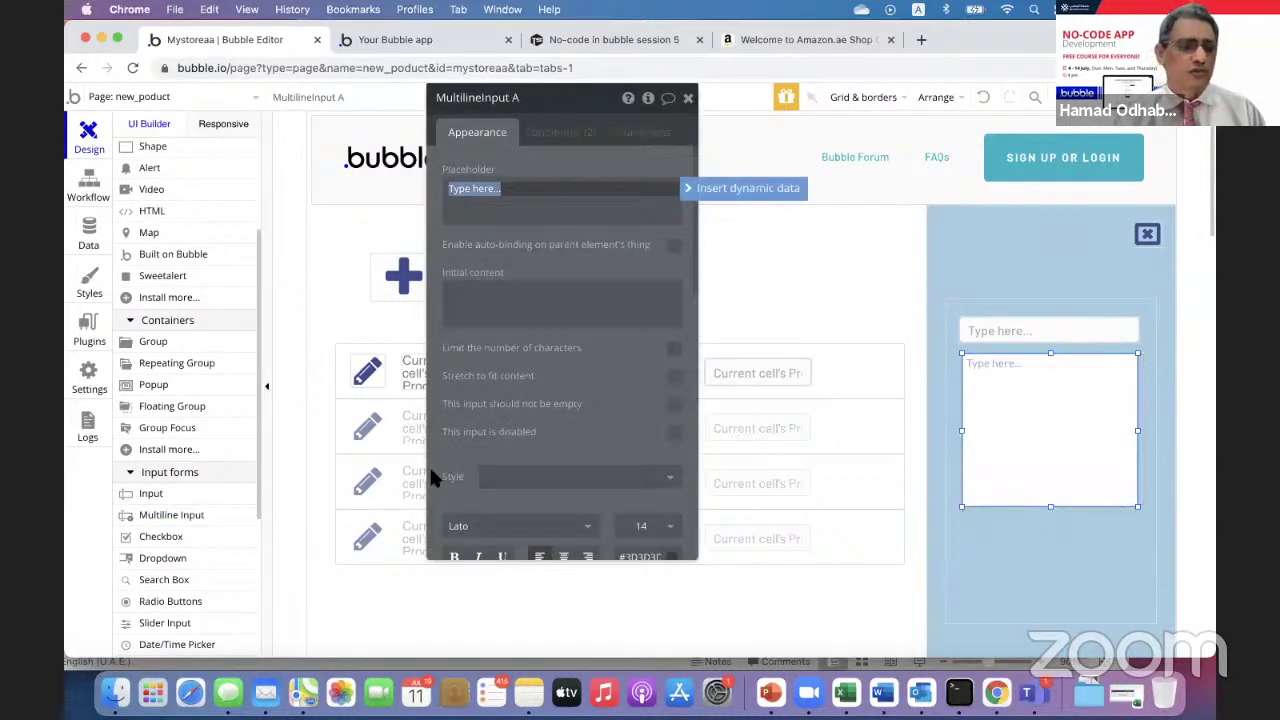
- Draw a picture uploader about 90 by 57 below the multiline input in the Products group
scroll(172, 415, "down", 5)
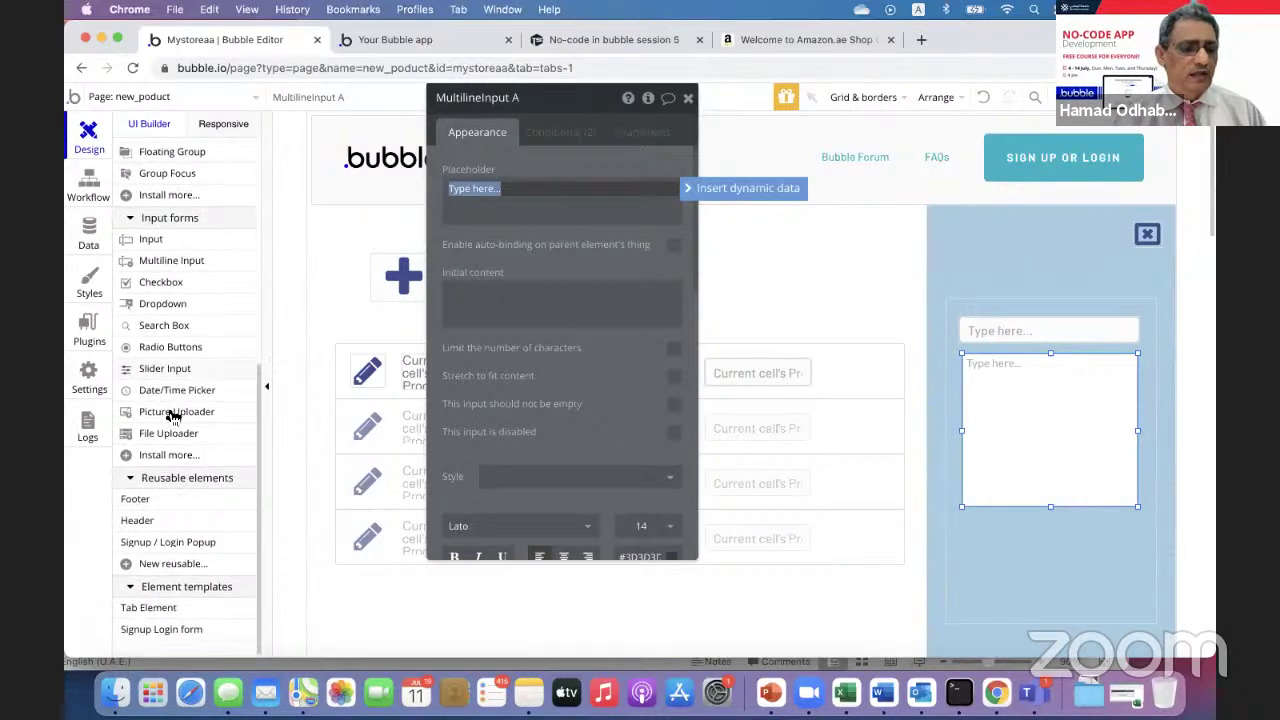
left_click(172, 412)
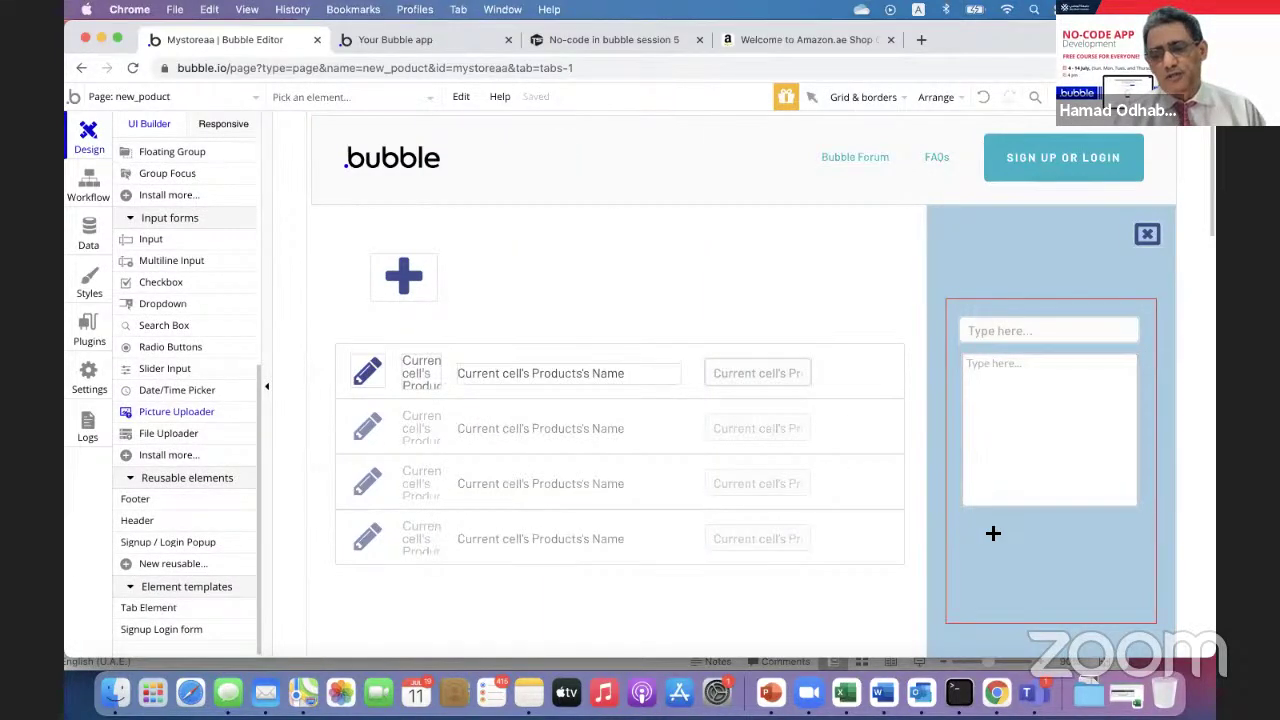
left_click_drag(967, 519, 1041, 566)
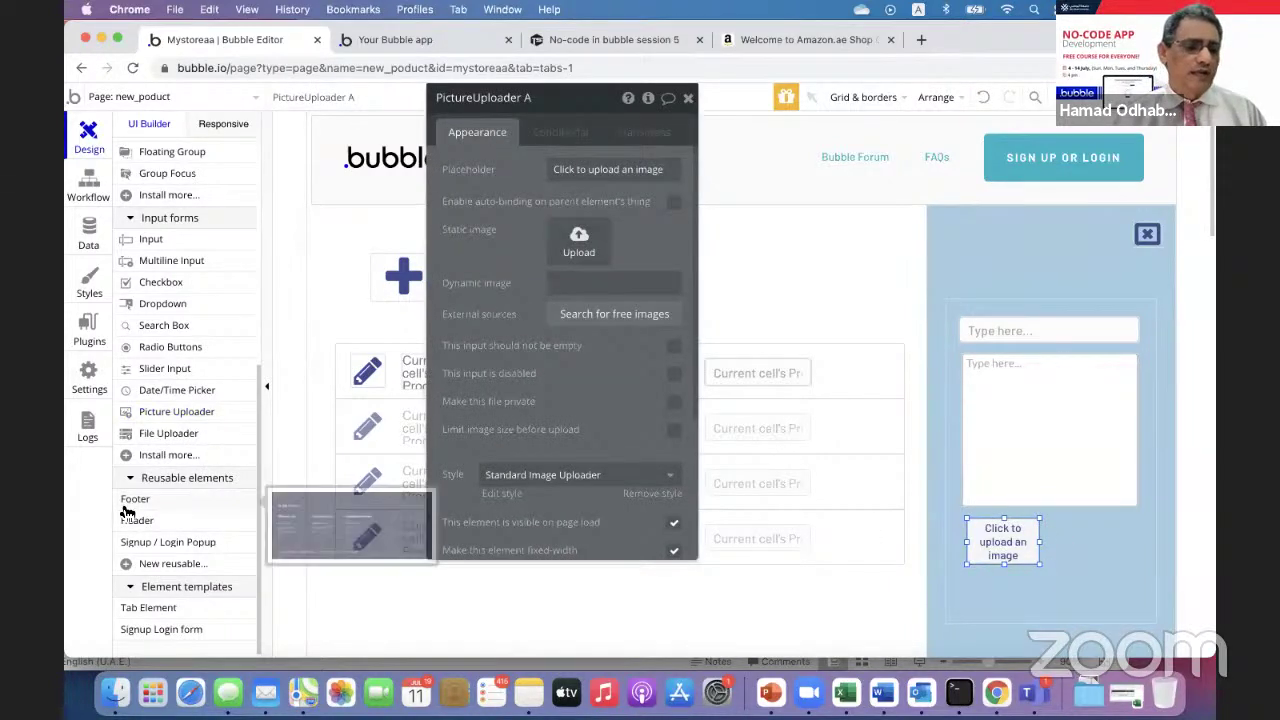
- Draw a small input about 103 by 33 below the picture uploader in the Products group
scroll(127, 512, "up", 5)
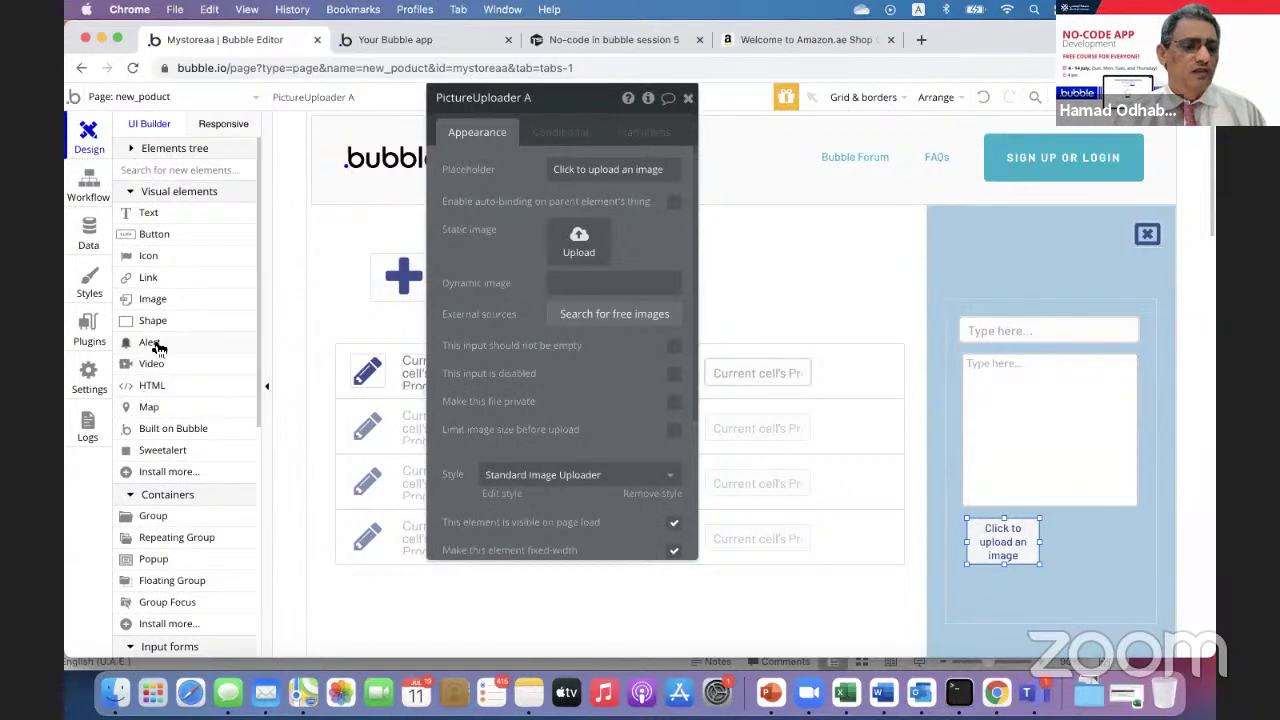
scroll(190, 423, "down", 3)
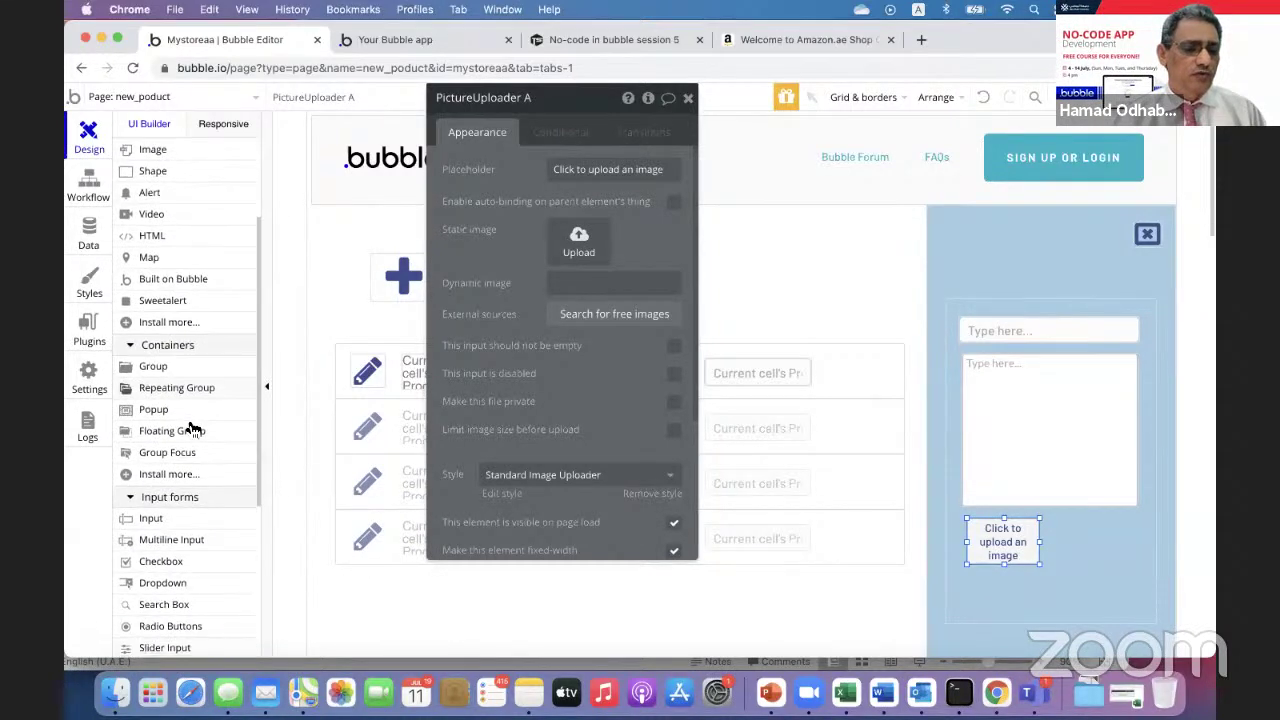
left_click(168, 501)
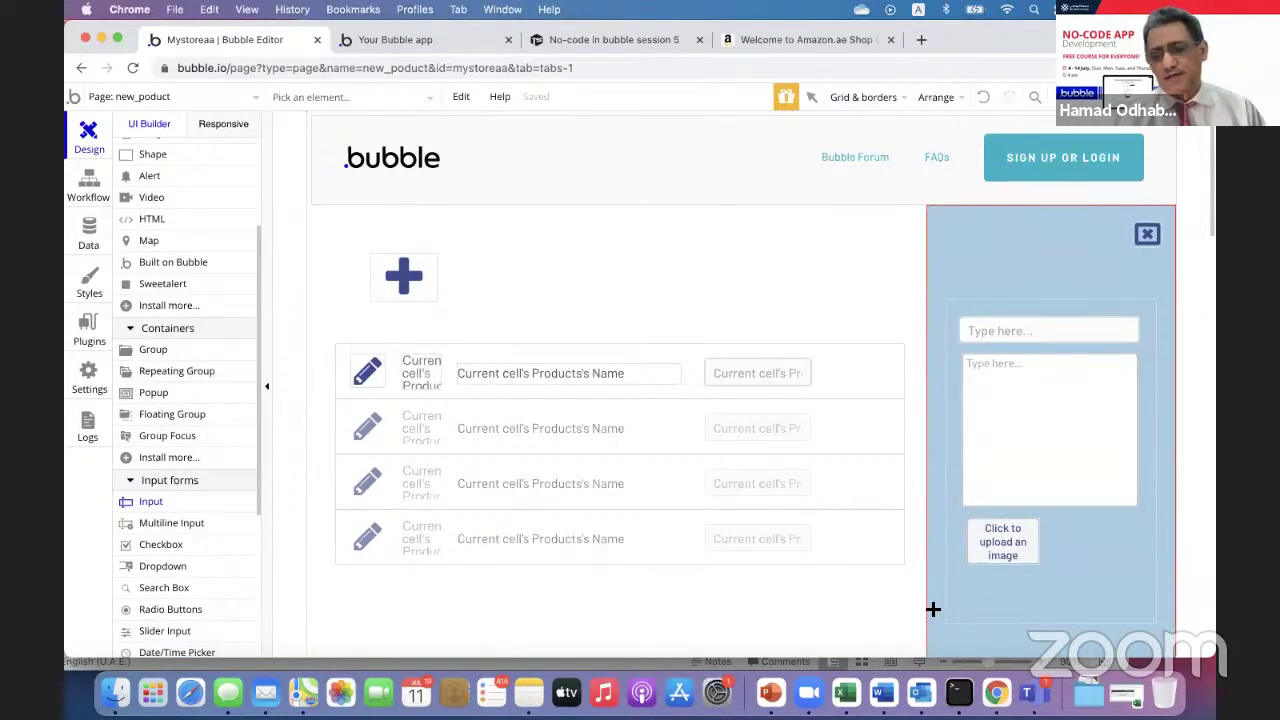
left_click_drag(969, 582, 1053, 609)
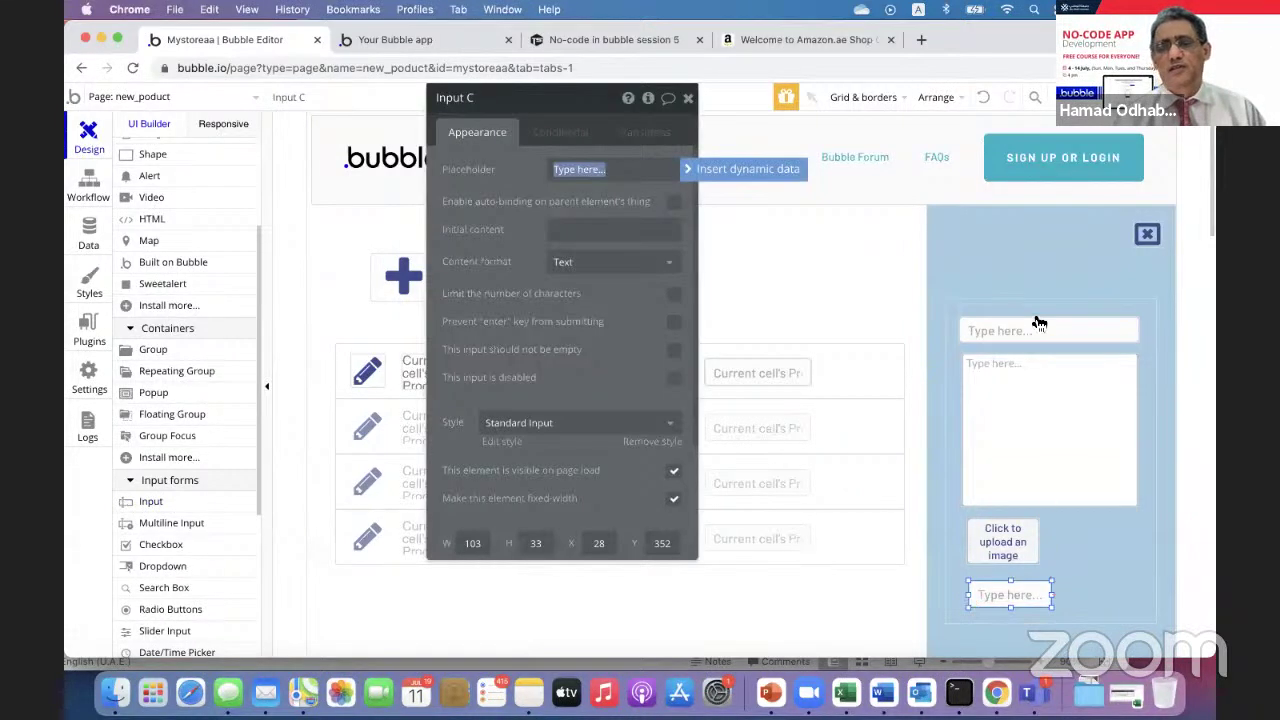
- Set the top input's placeholder to the dynamic value Parent group's Products's Name
left_click(1038, 333)
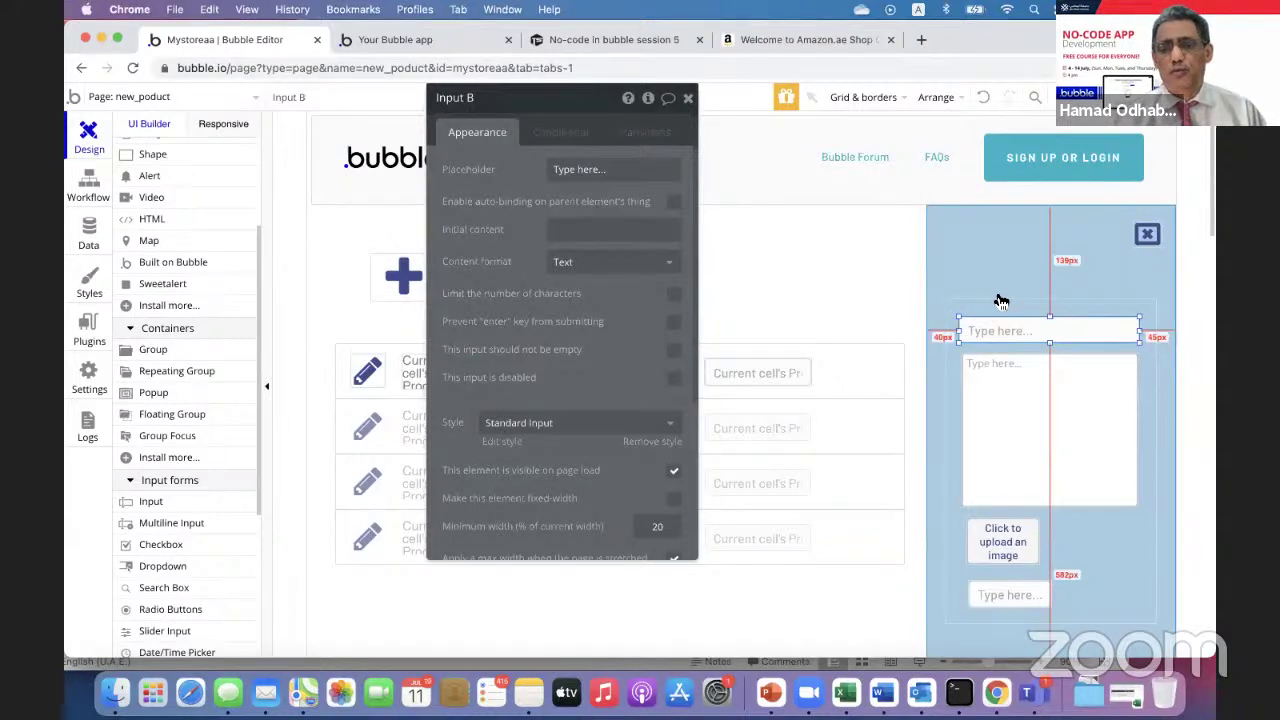
left_click(577, 172)
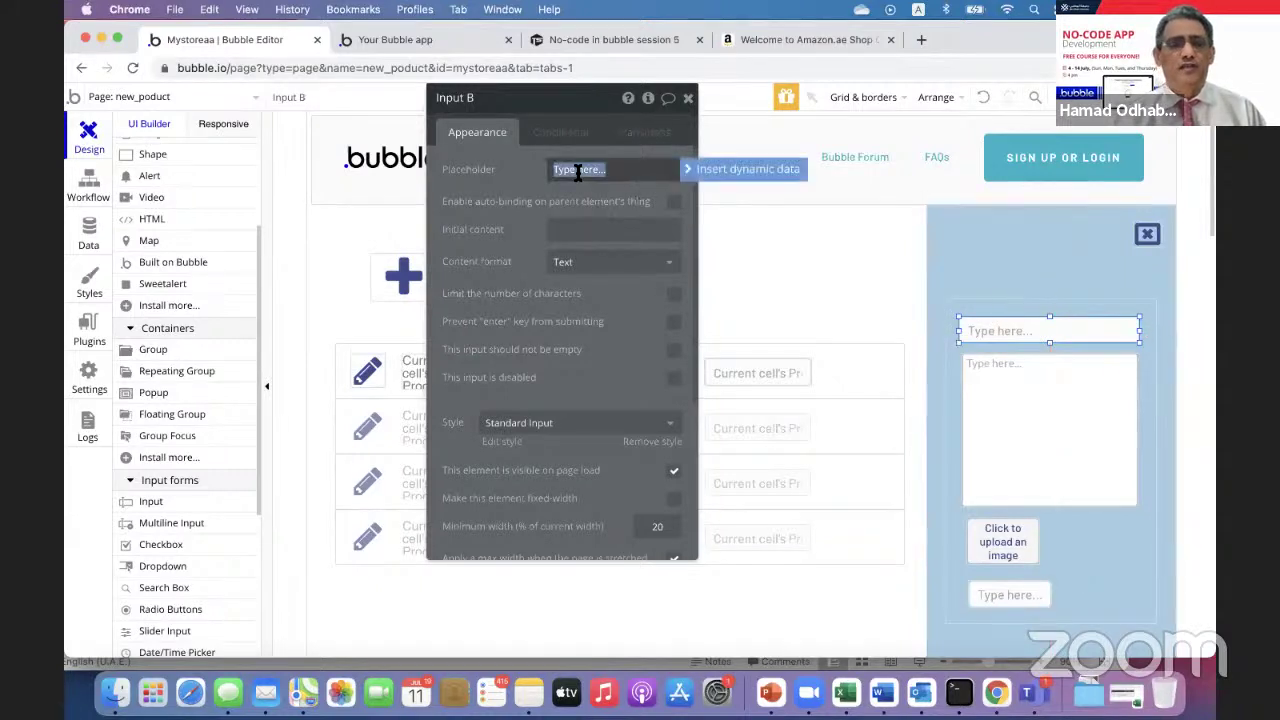
left_click(714, 172)
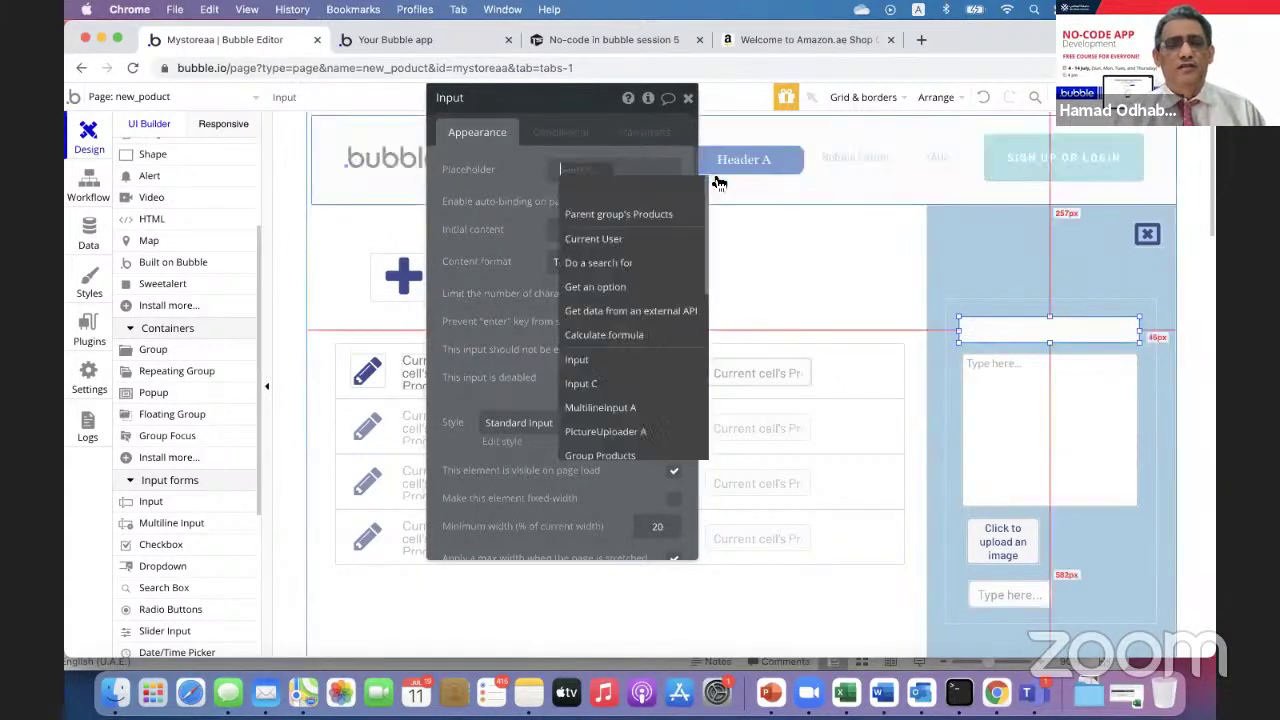
left_click(605, 228)
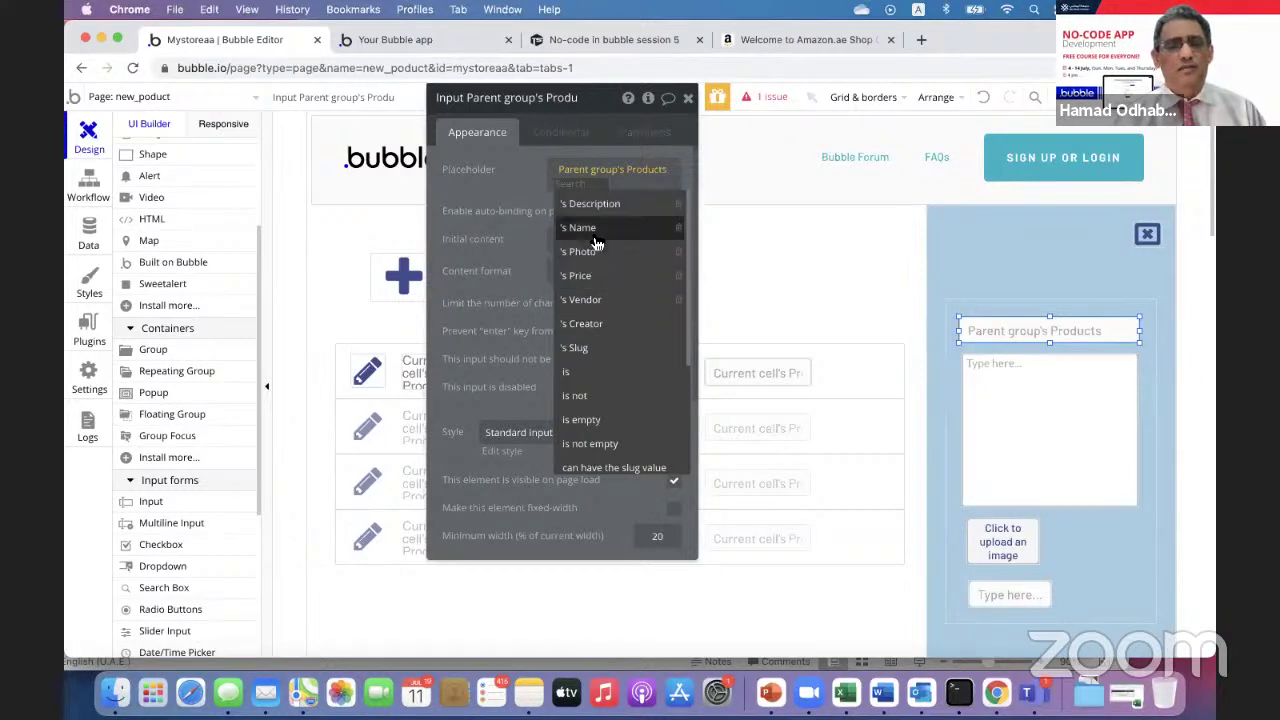
left_click(591, 228)
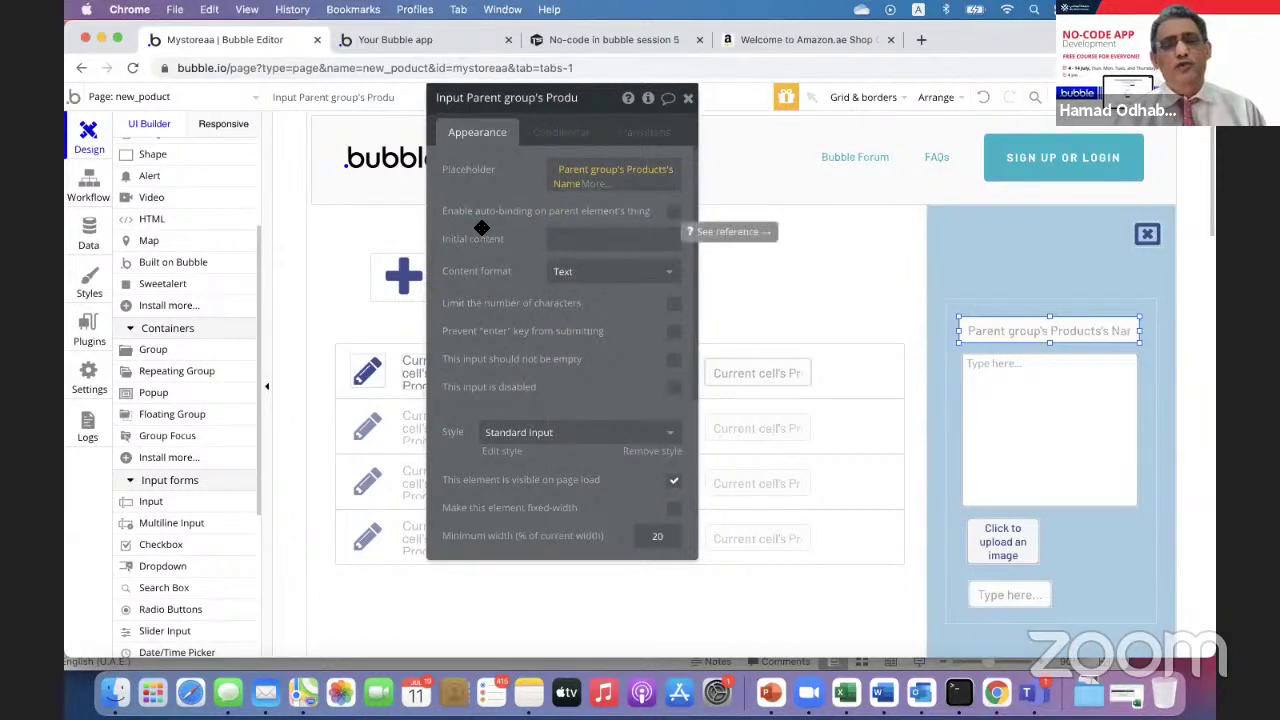
- Enable auto-binding on the parent element's thing for the top input, with Name as the field to modify
left_click(675, 213)
left_click(672, 241)
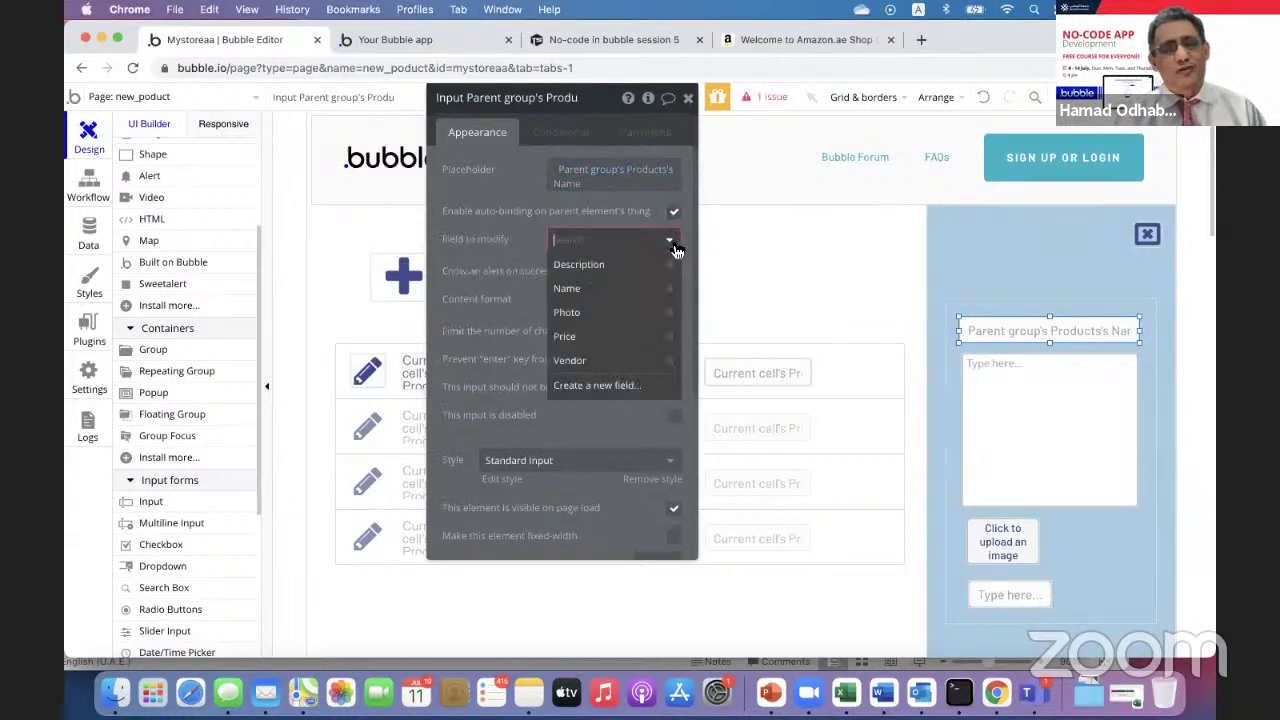
left_click(606, 289)
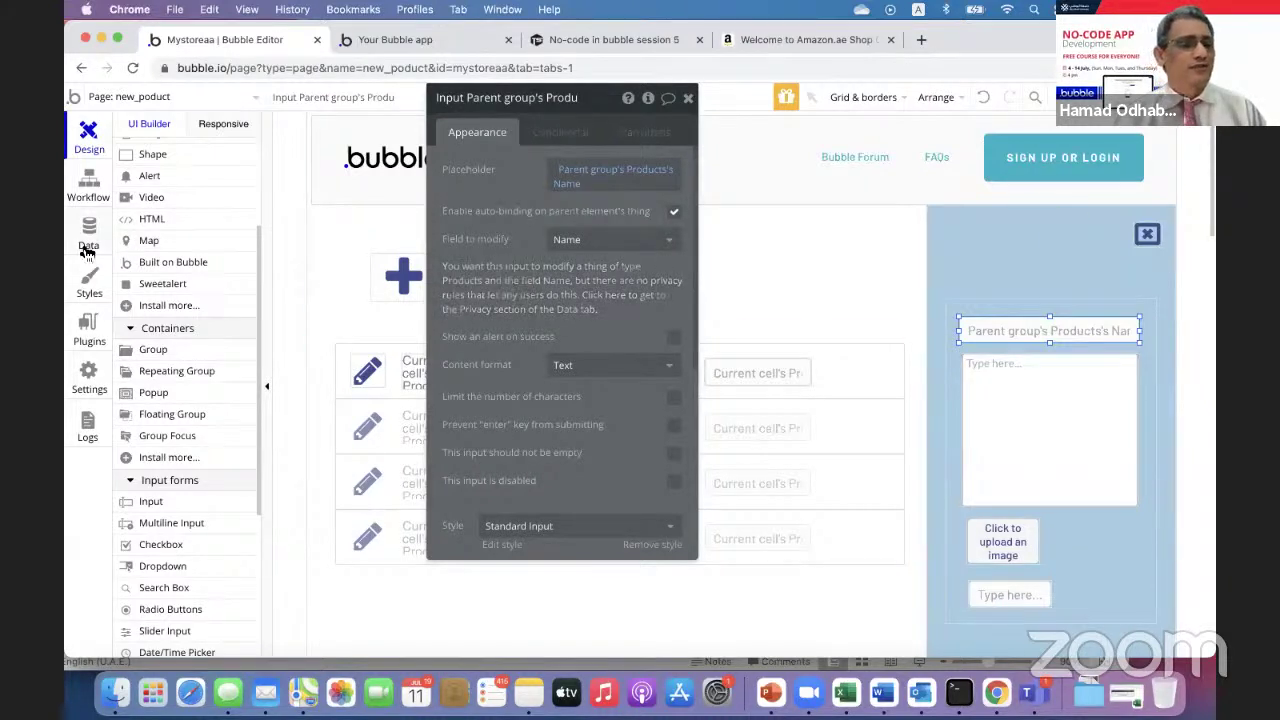
- In the Products privacy rule "auto binding price", allow auto-binding for Description, Name and Photo, and return to the page design
left_click(82, 248)
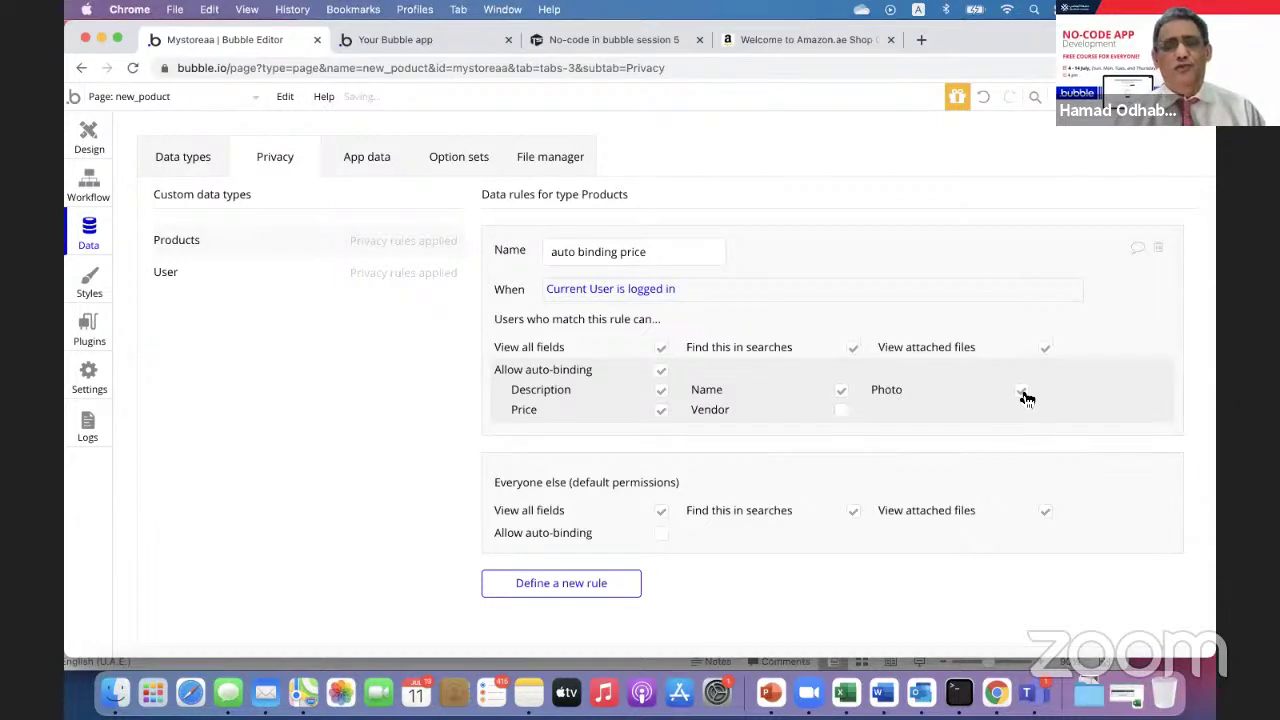
left_click(88, 140)
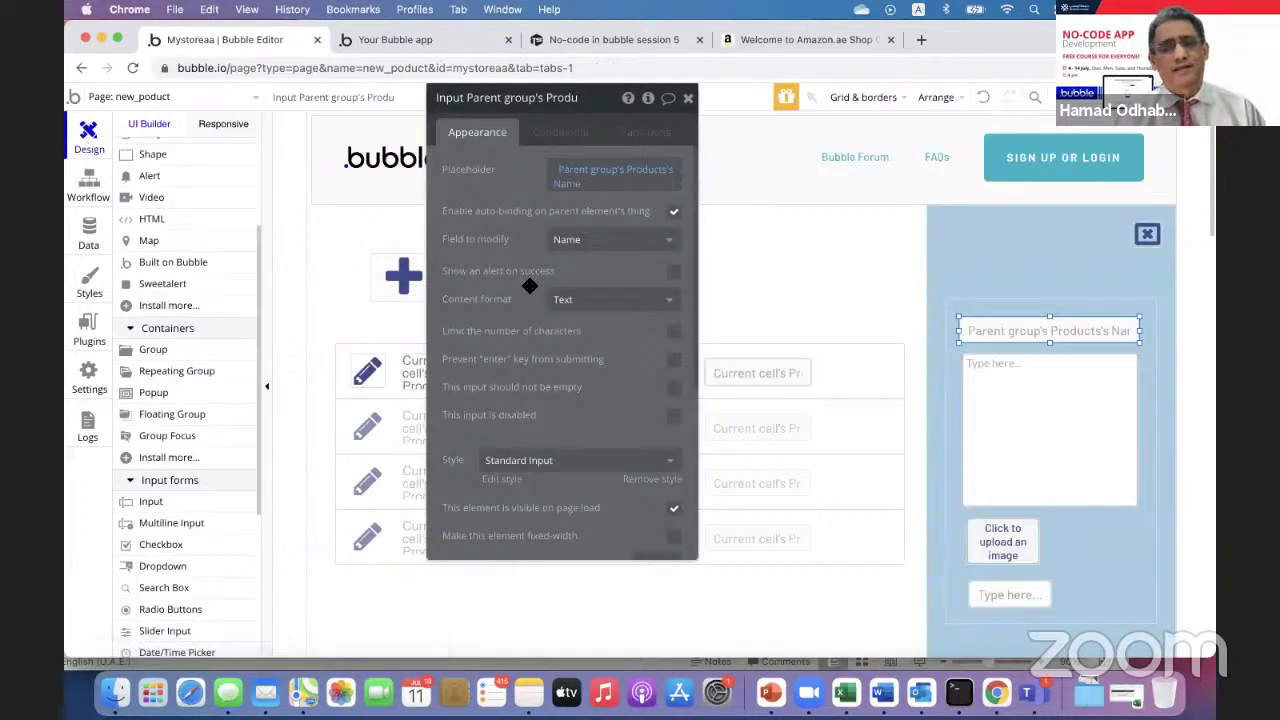
- Set the multiline input's placeholder to the dynamic value Parent group's Products's Description
left_click(1019, 408)
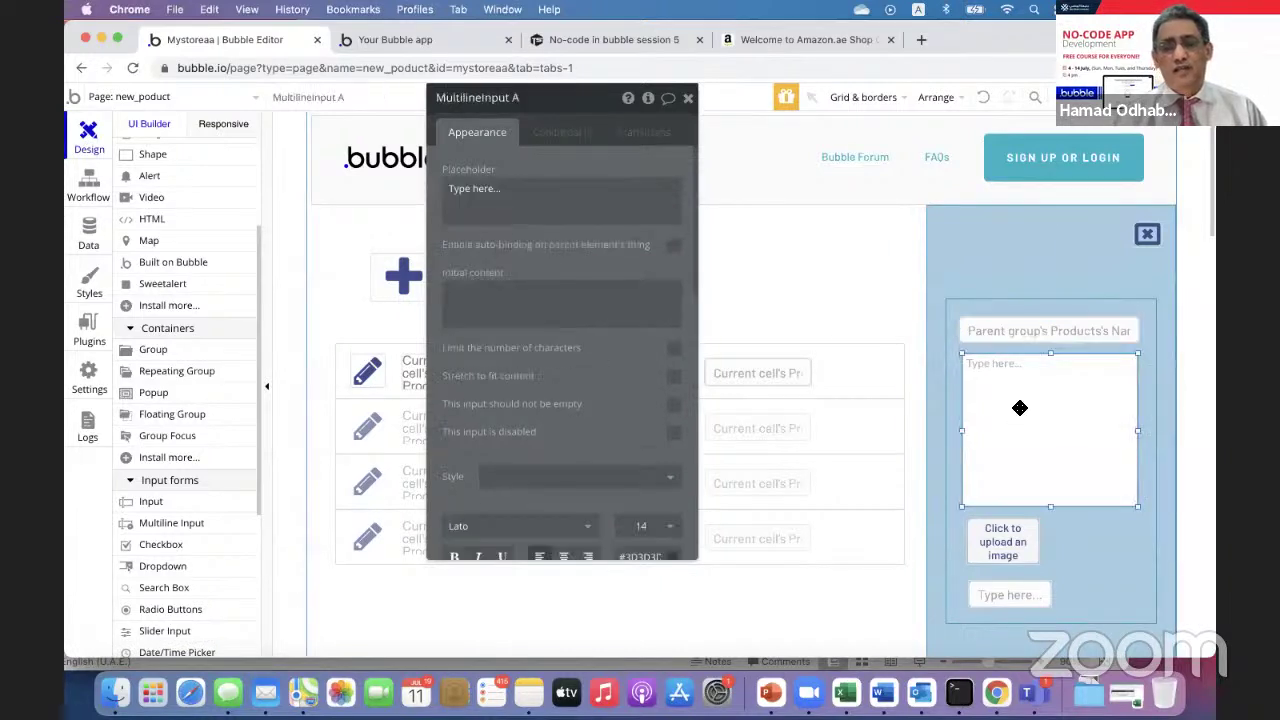
triple_click(486, 191)
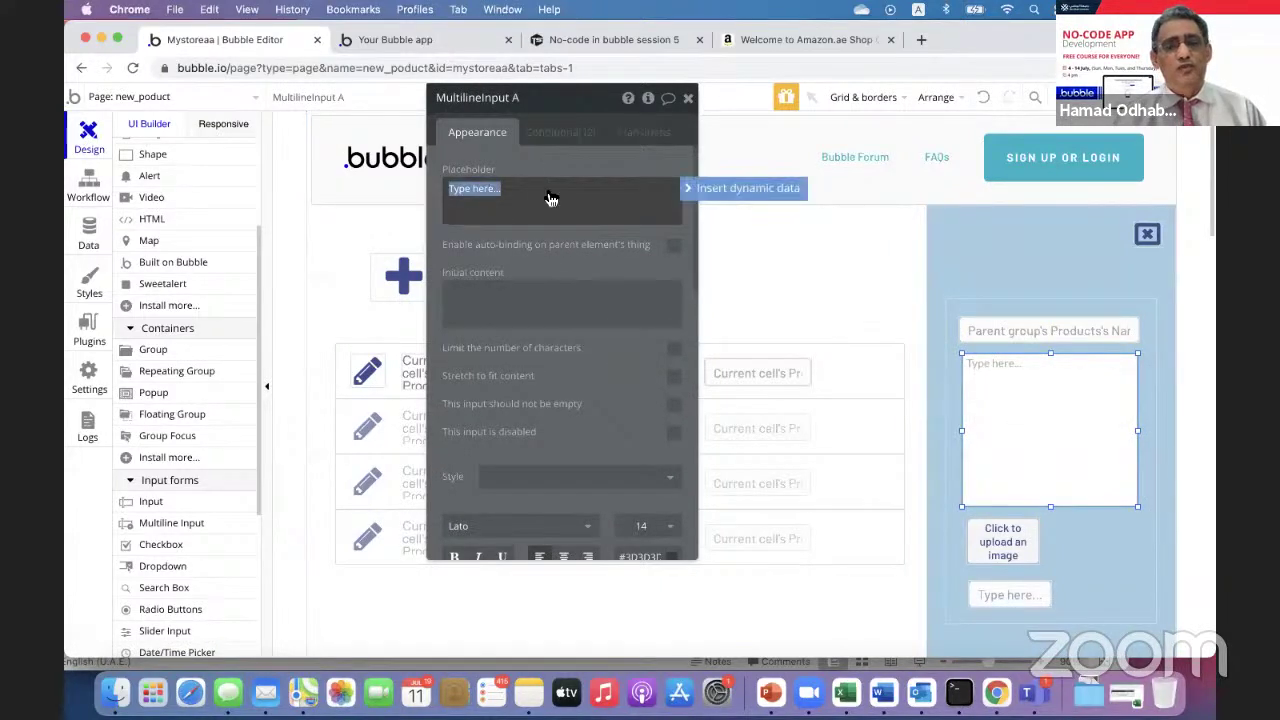
left_click(748, 190)
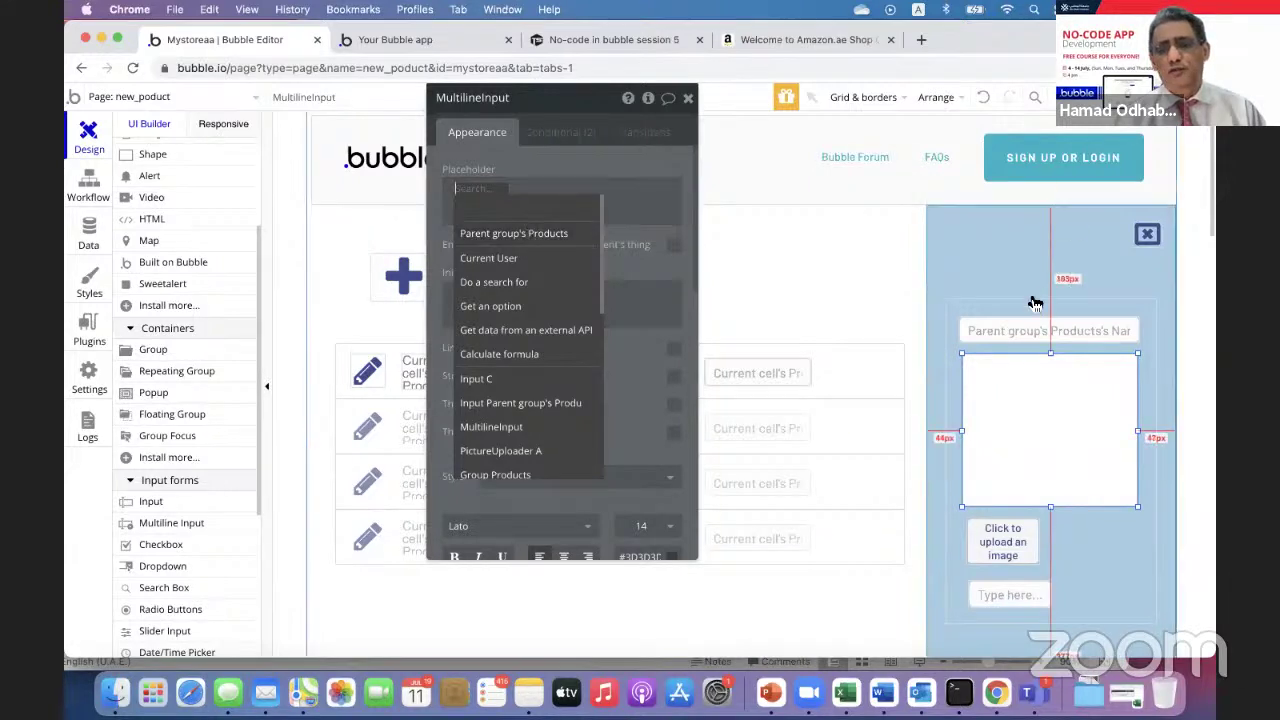
left_click(541, 233)
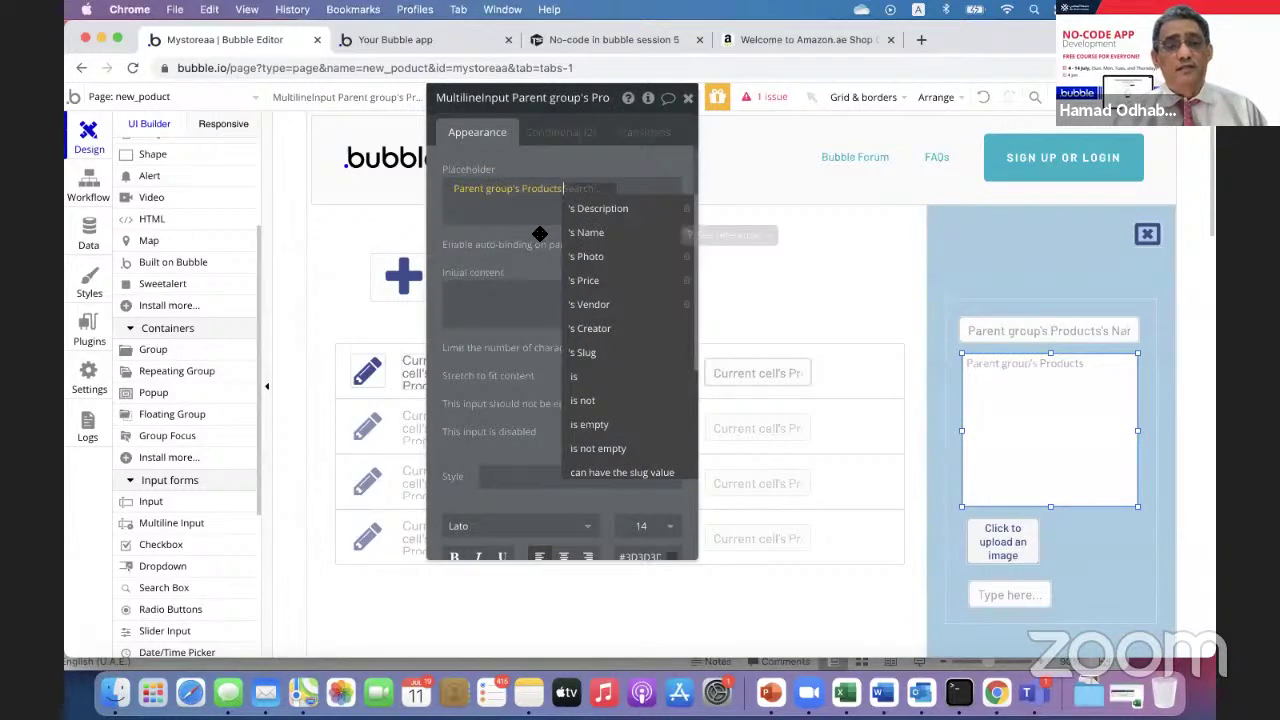
left_click(598, 209)
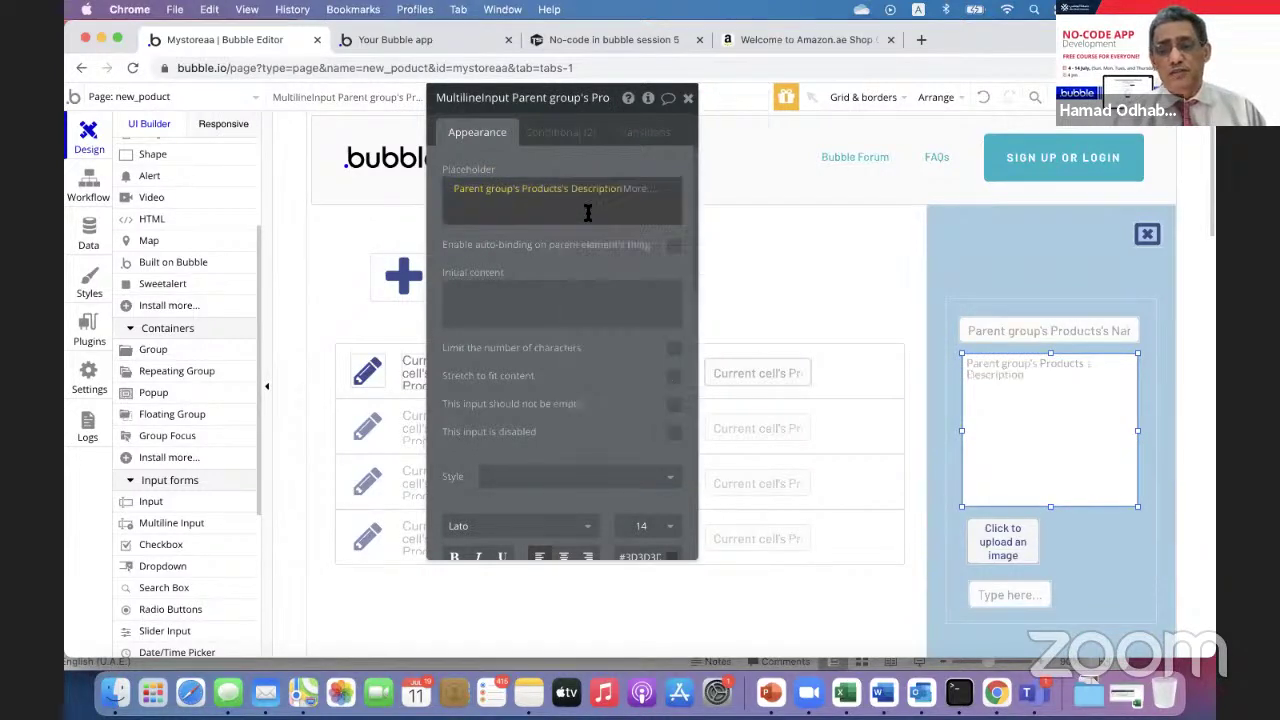
- Enable auto-binding on the parent element's thing for the multiline input, with Description as the field to modify
left_click(674, 246)
left_click(671, 278)
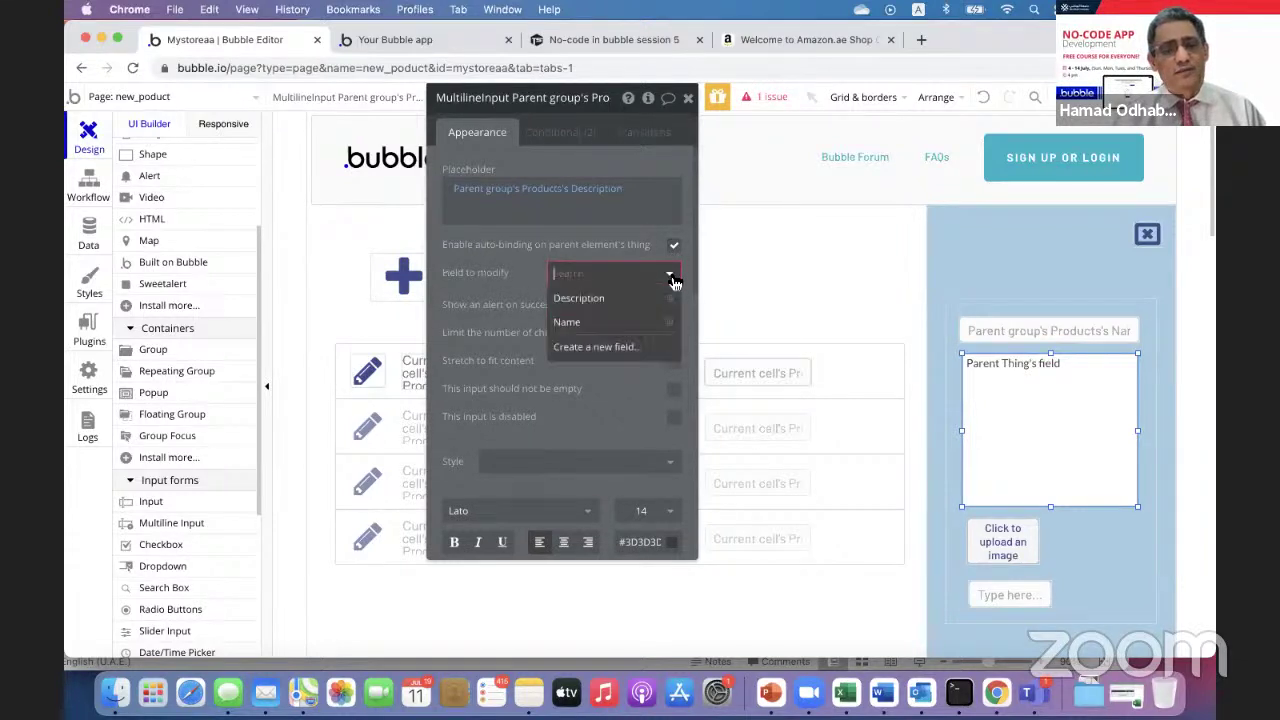
left_click(629, 299)
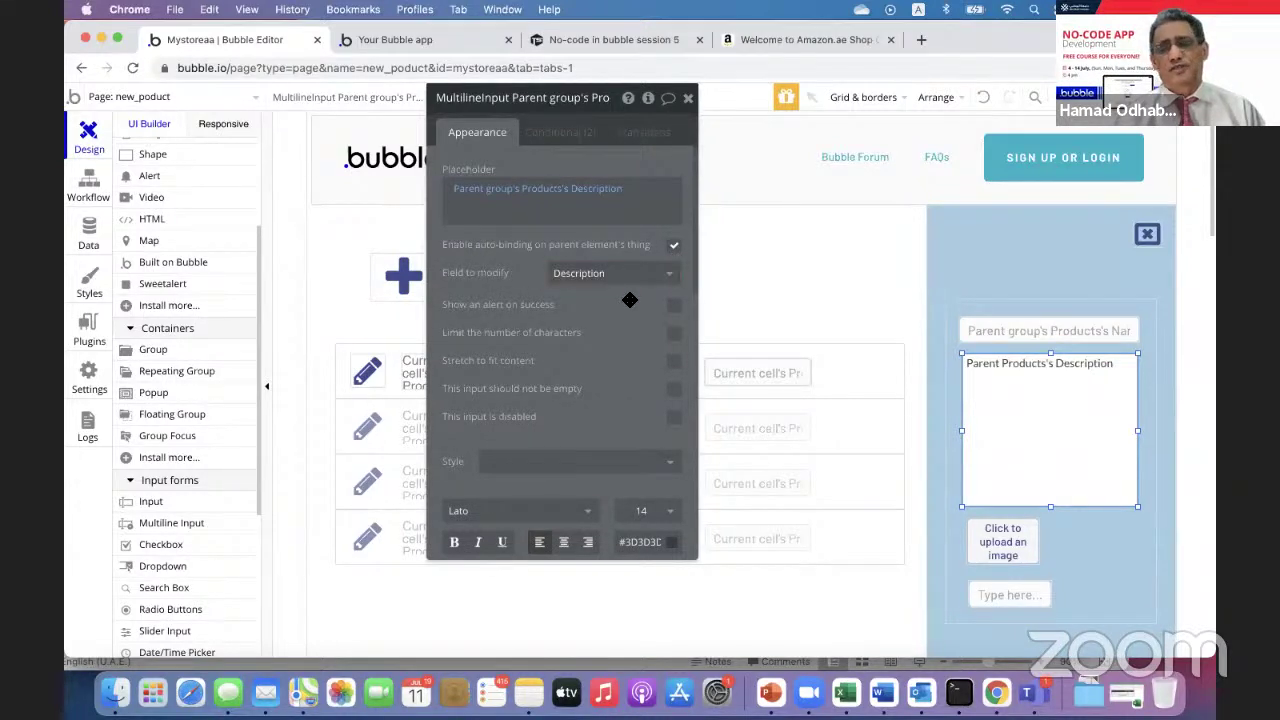
- Set the picture uploader's dynamic image to Parent group's Products's Photo
left_click(1005, 545)
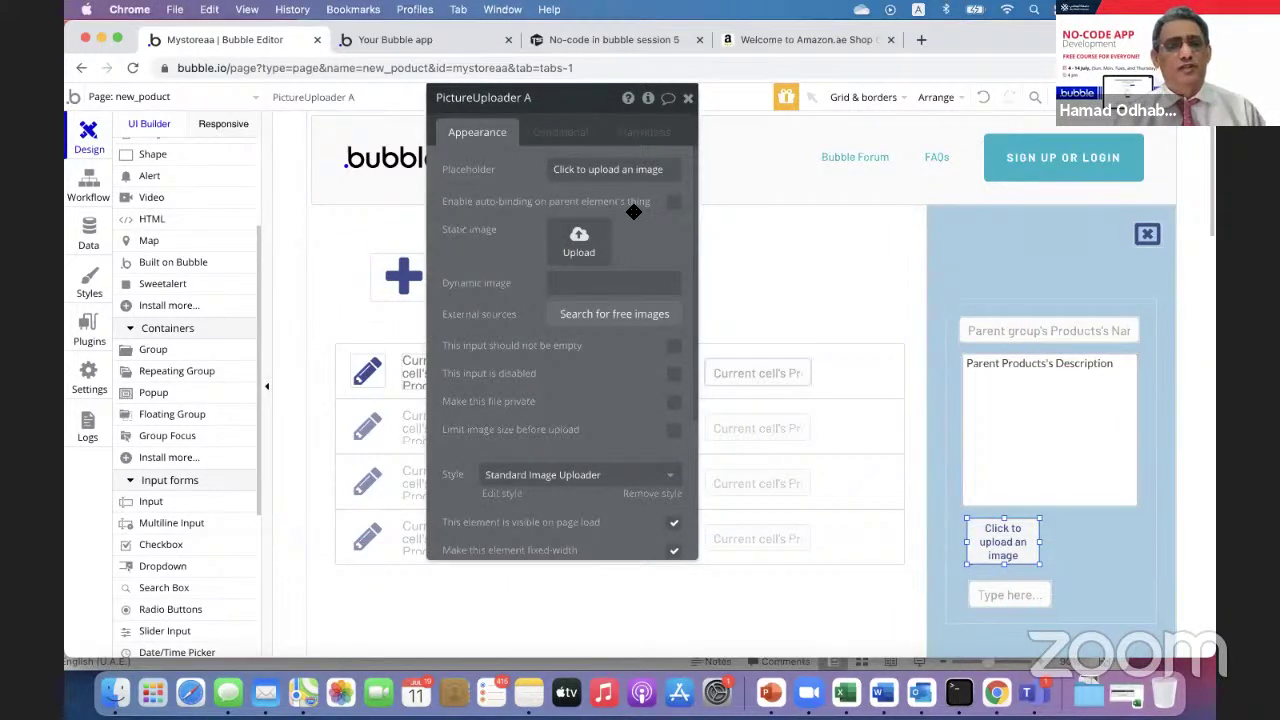
mouse_move(636, 278)
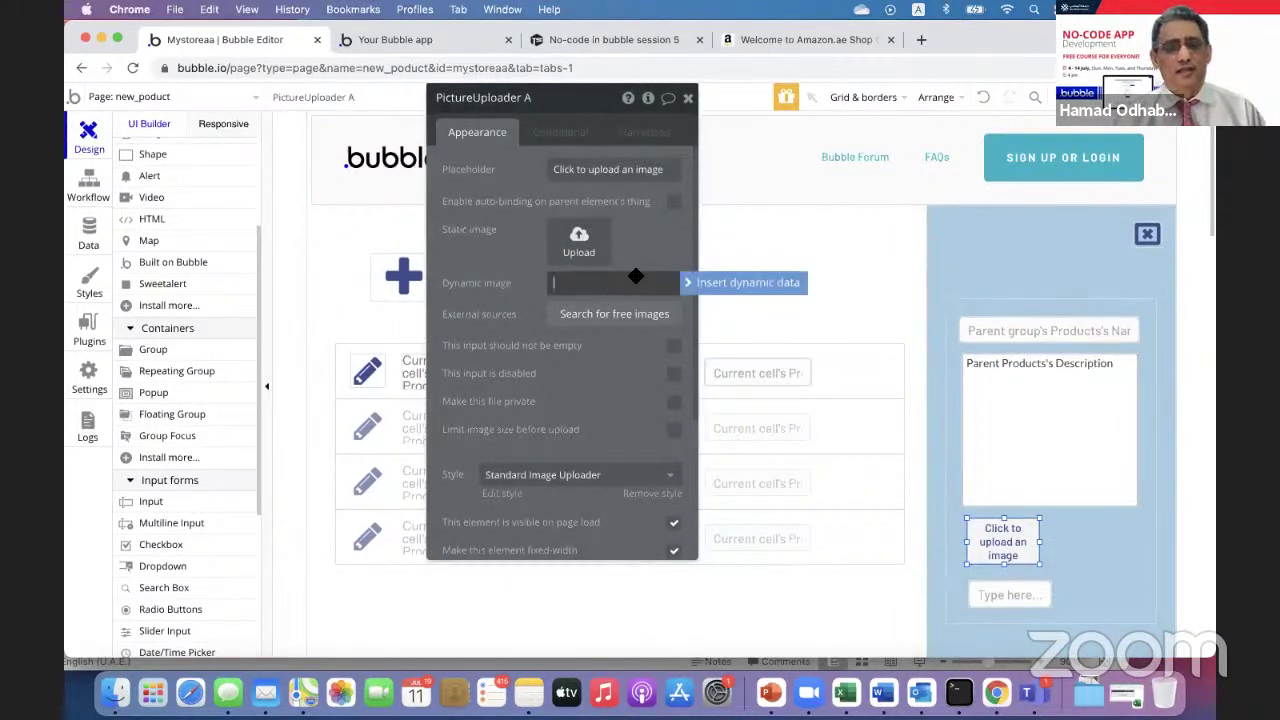
left_click(745, 285)
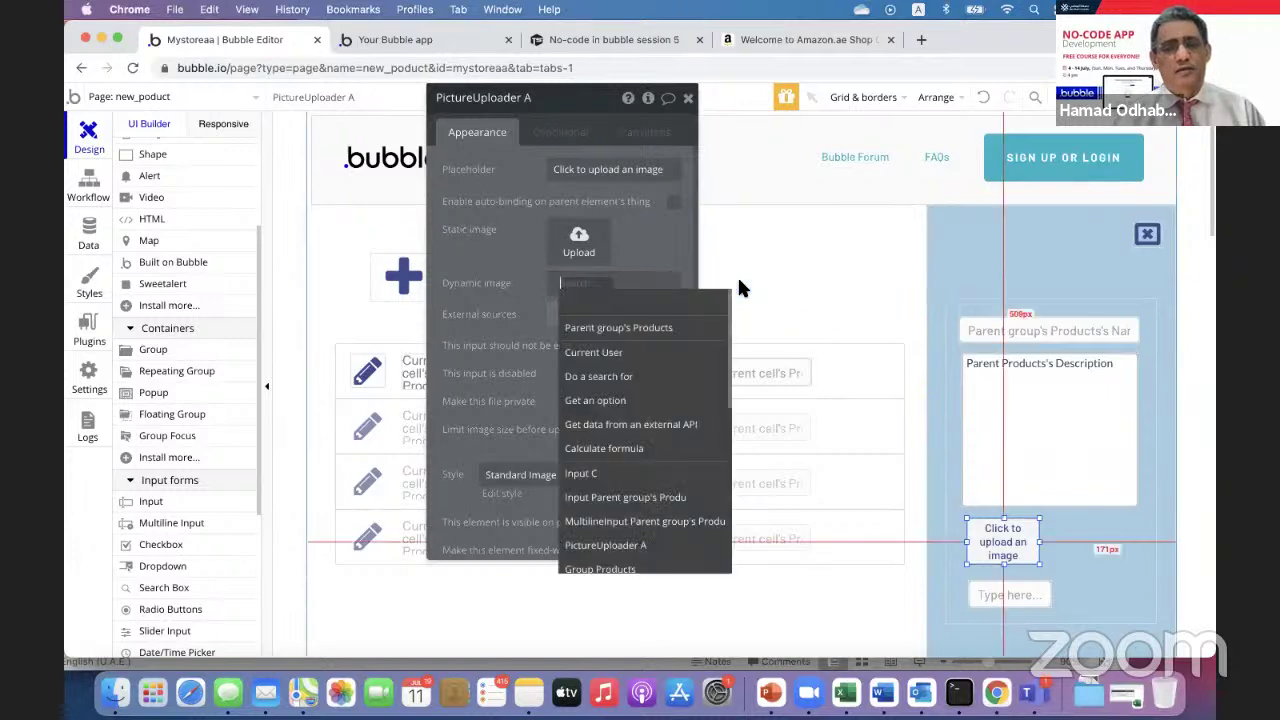
left_click(663, 333)
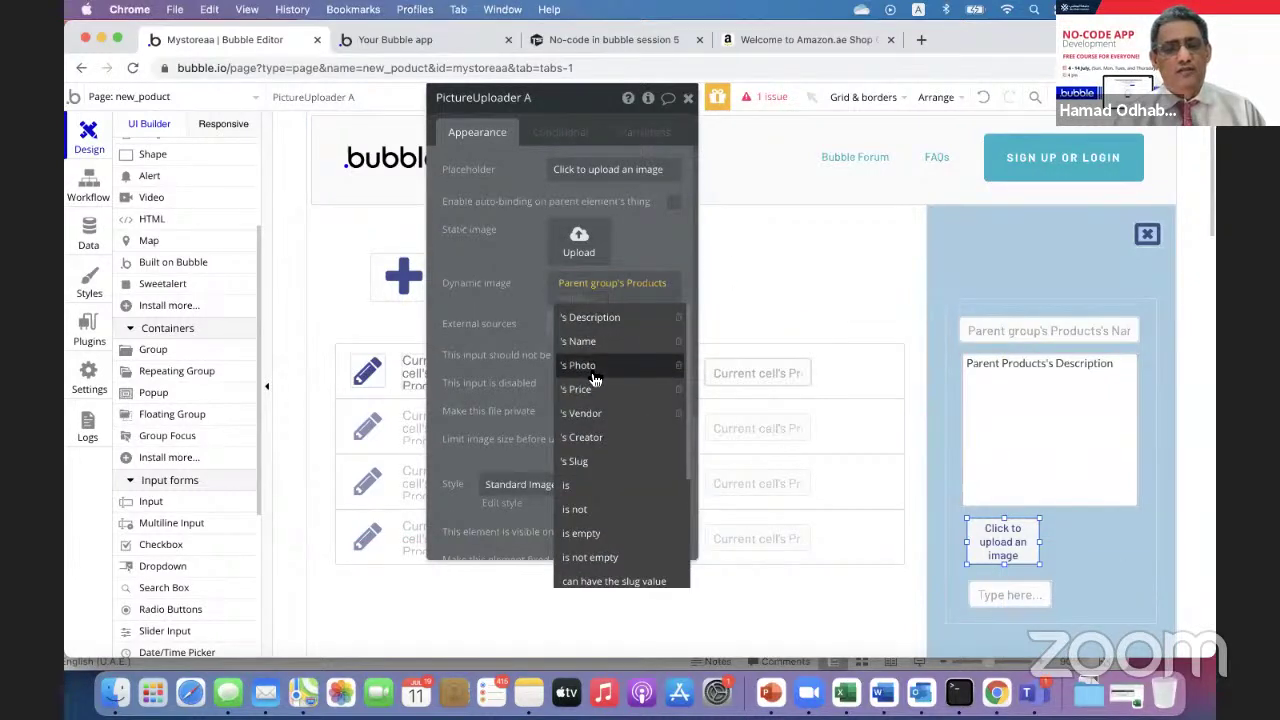
left_click(663, 366)
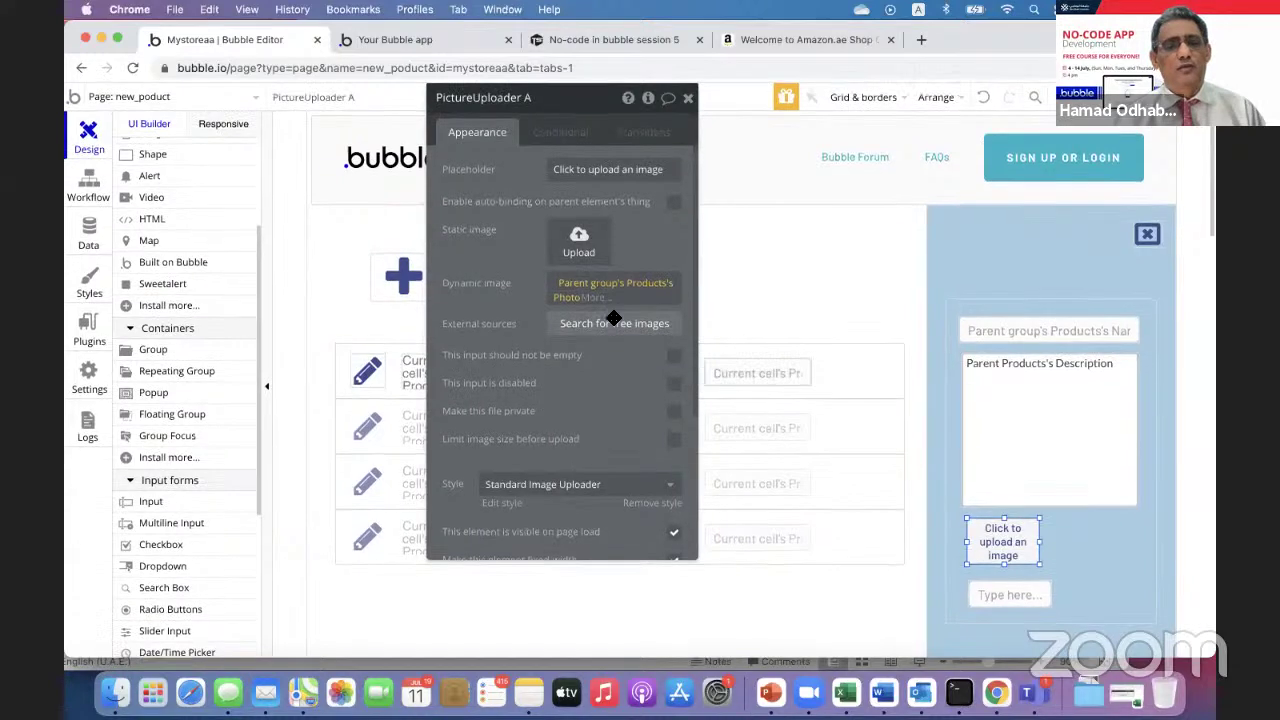
- Enable auto-binding on the parent element's thing for the picture uploader, with Photo as the field to modify
left_click(674, 203)
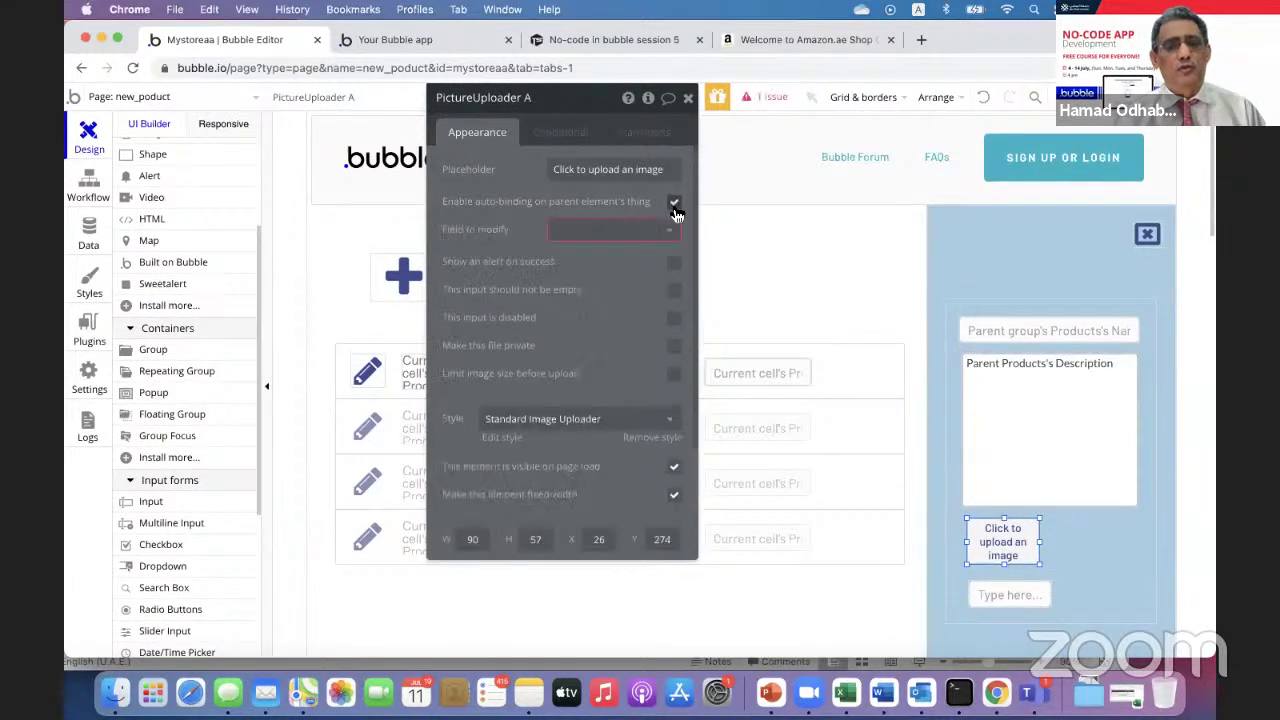
left_click(668, 232)
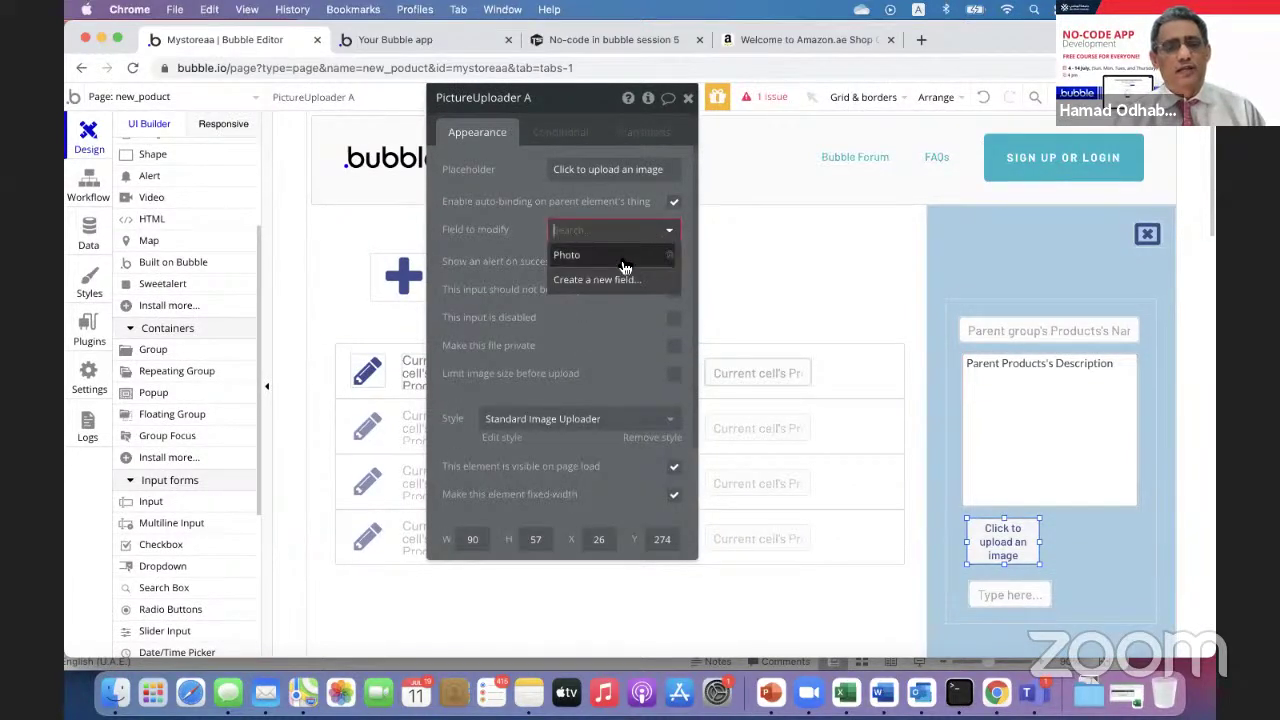
left_click(623, 257)
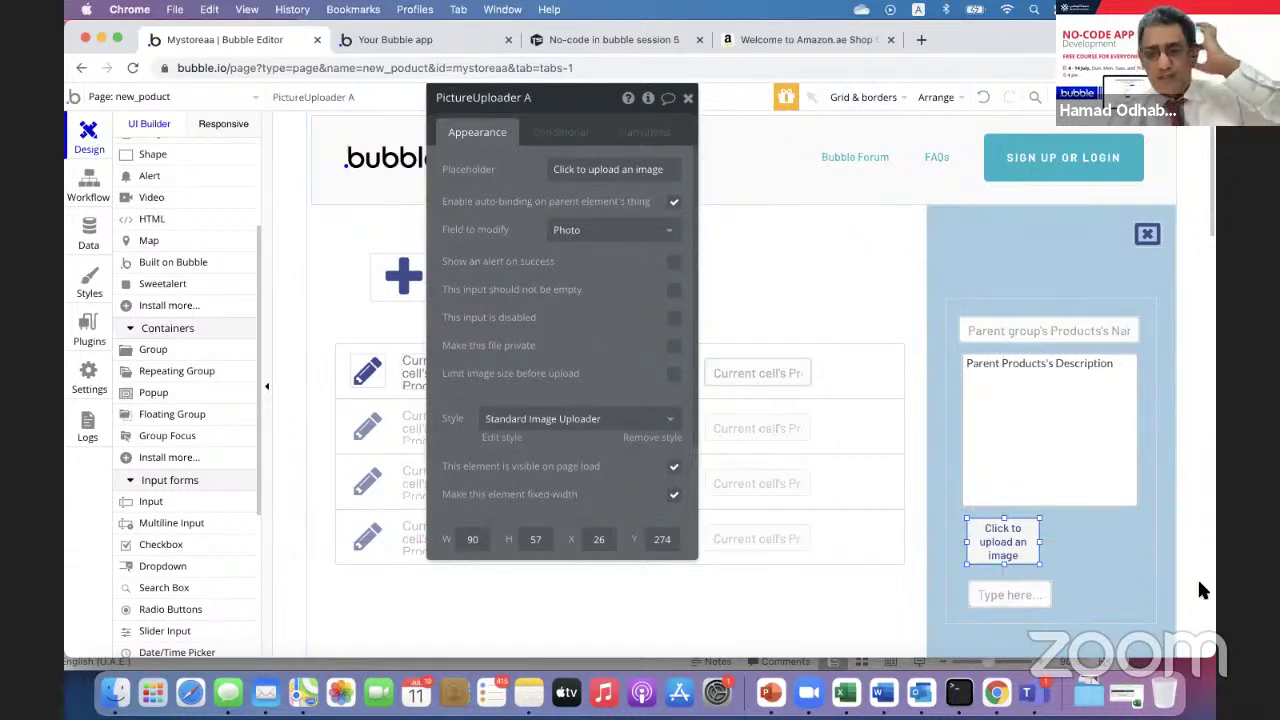
- Give the input below the picture uploader the Decimal content format and the dynamic placeholder Parent group's Products's Price
left_click(1033, 593)
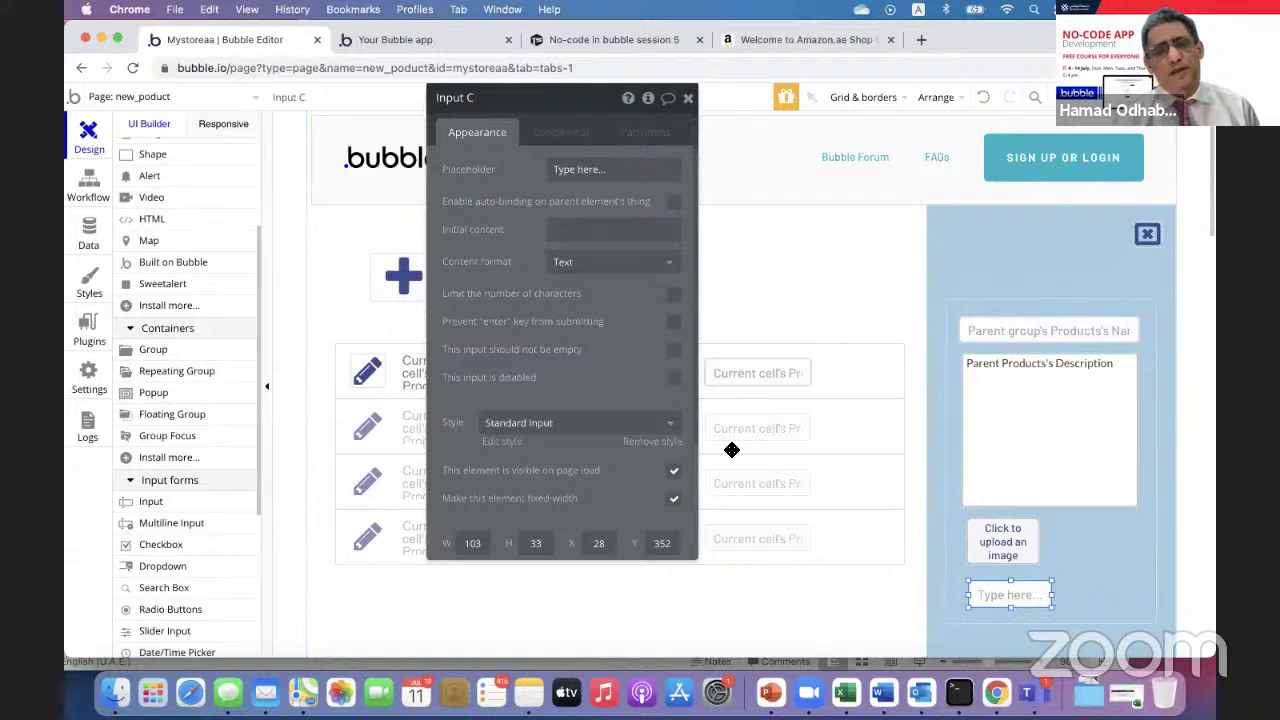
left_click(667, 268)
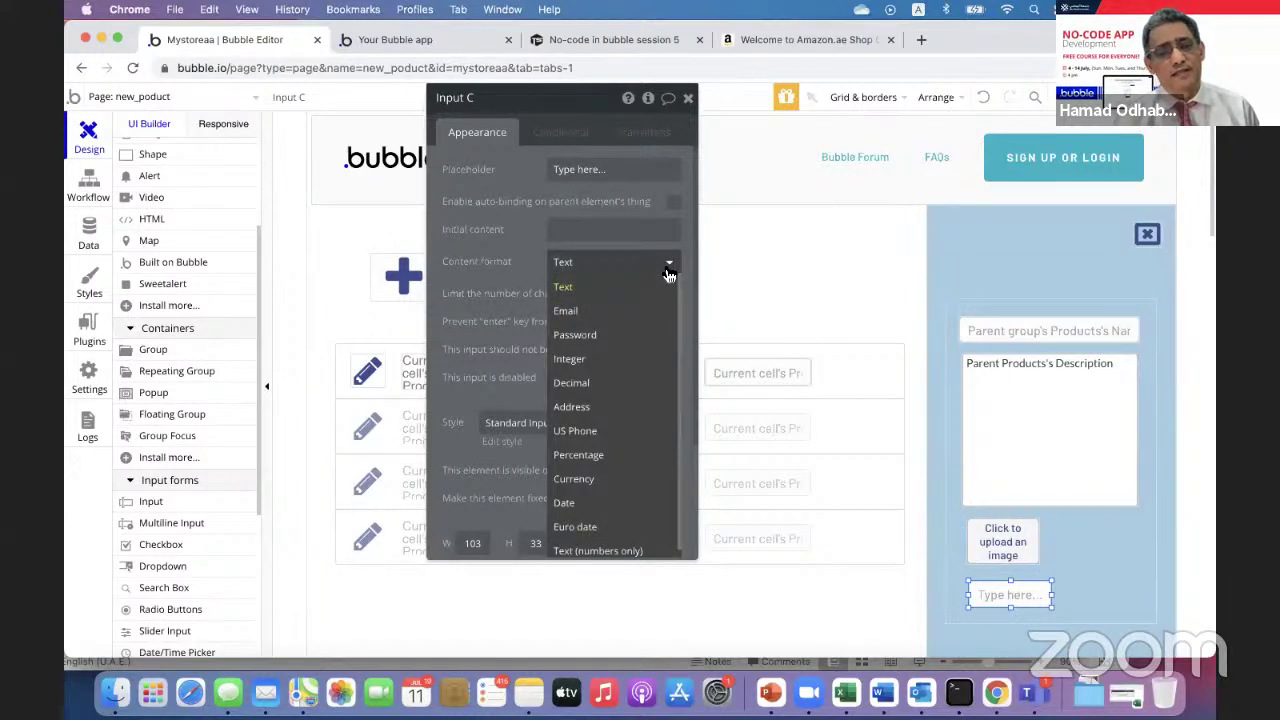
left_click(592, 390)
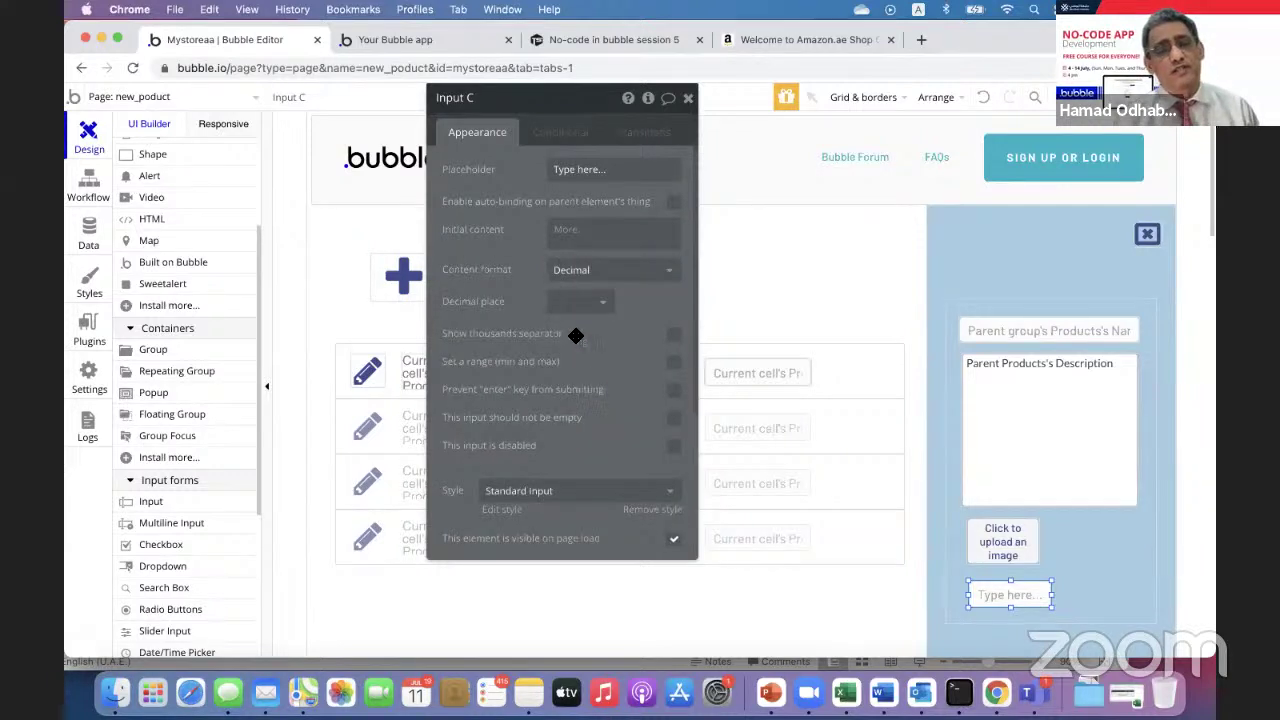
left_click(573, 172)
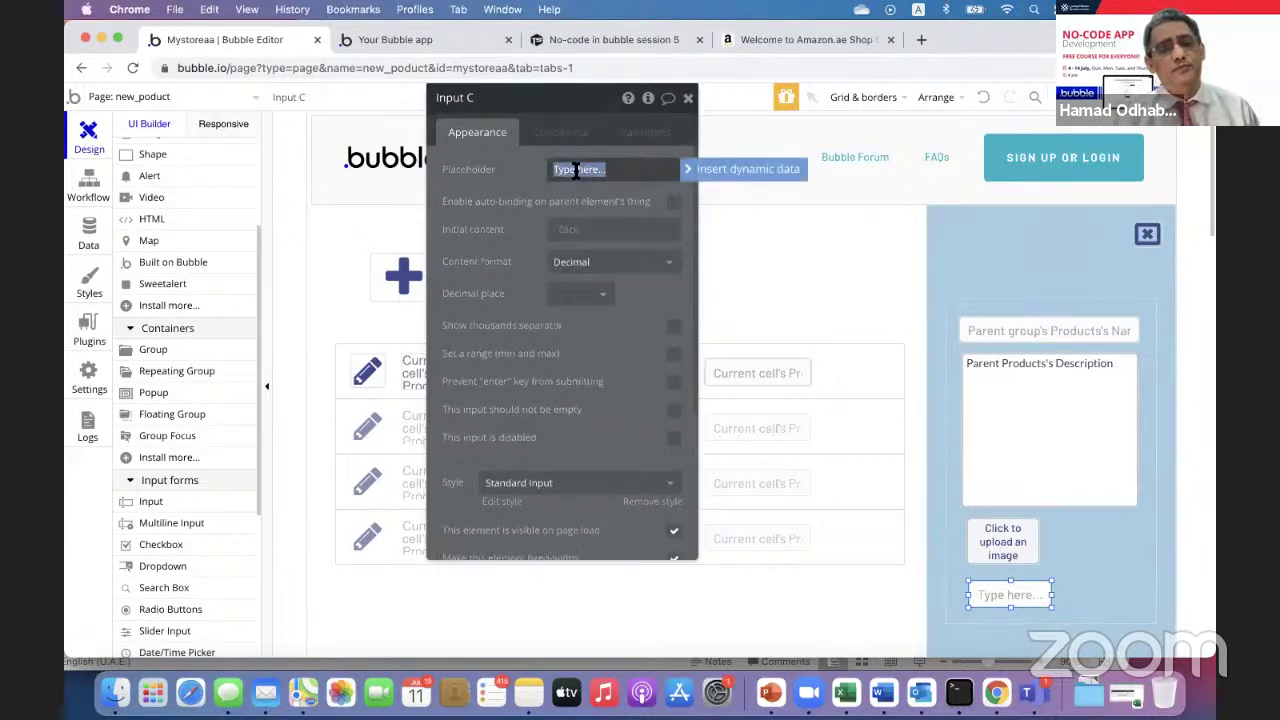
left_click(737, 172)
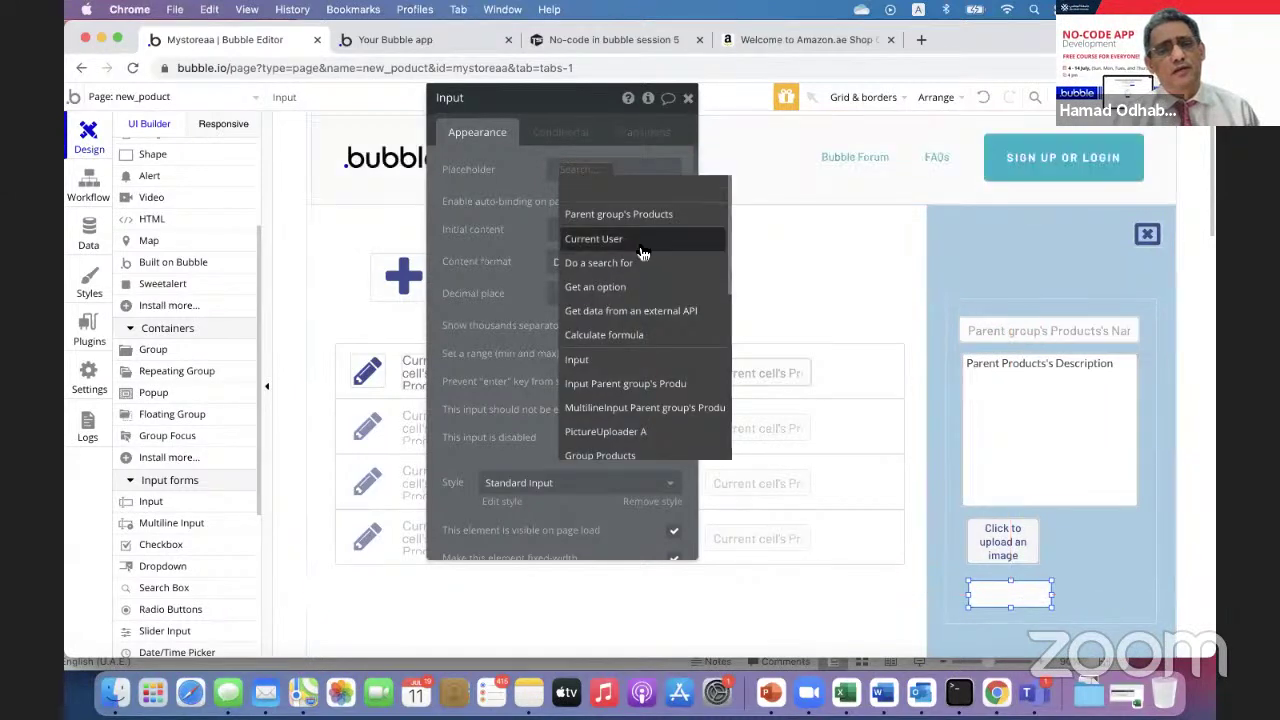
left_click(630, 207)
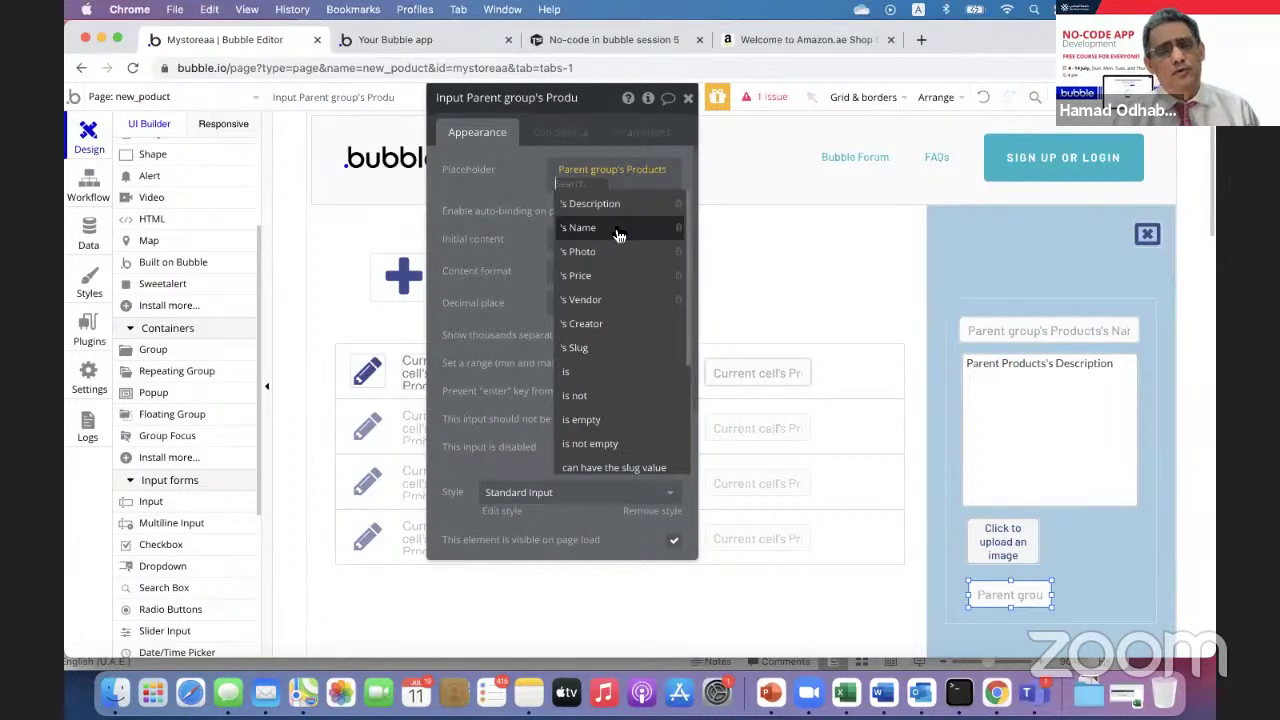
left_click(586, 285)
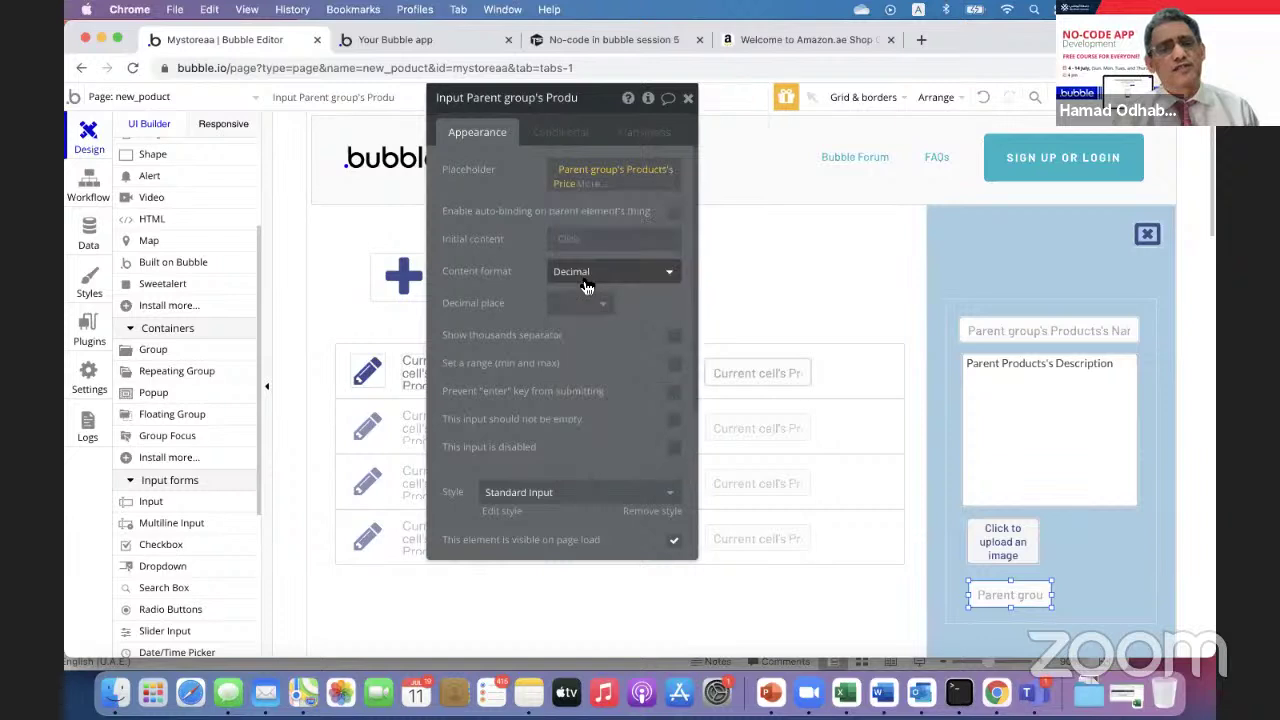
- Enable auto-binding on the parent element's thing for the price input, with Price as the field to modify
left_click(675, 214)
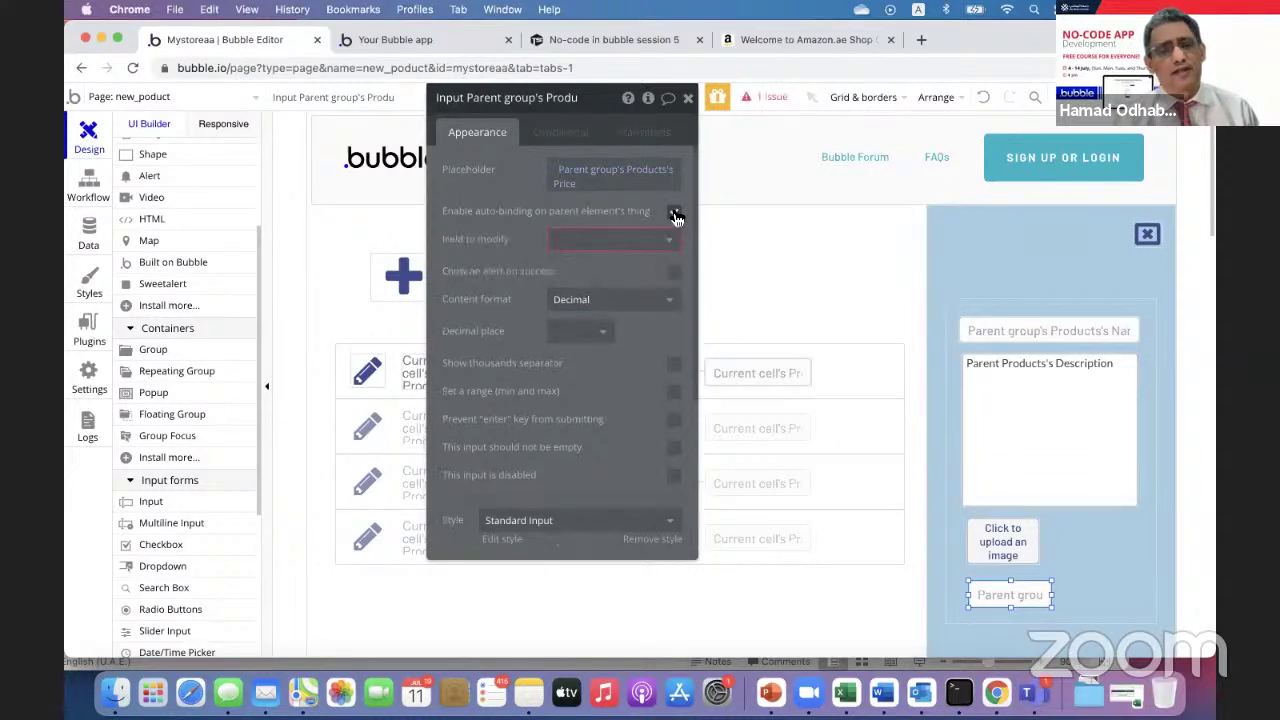
left_click(670, 243)
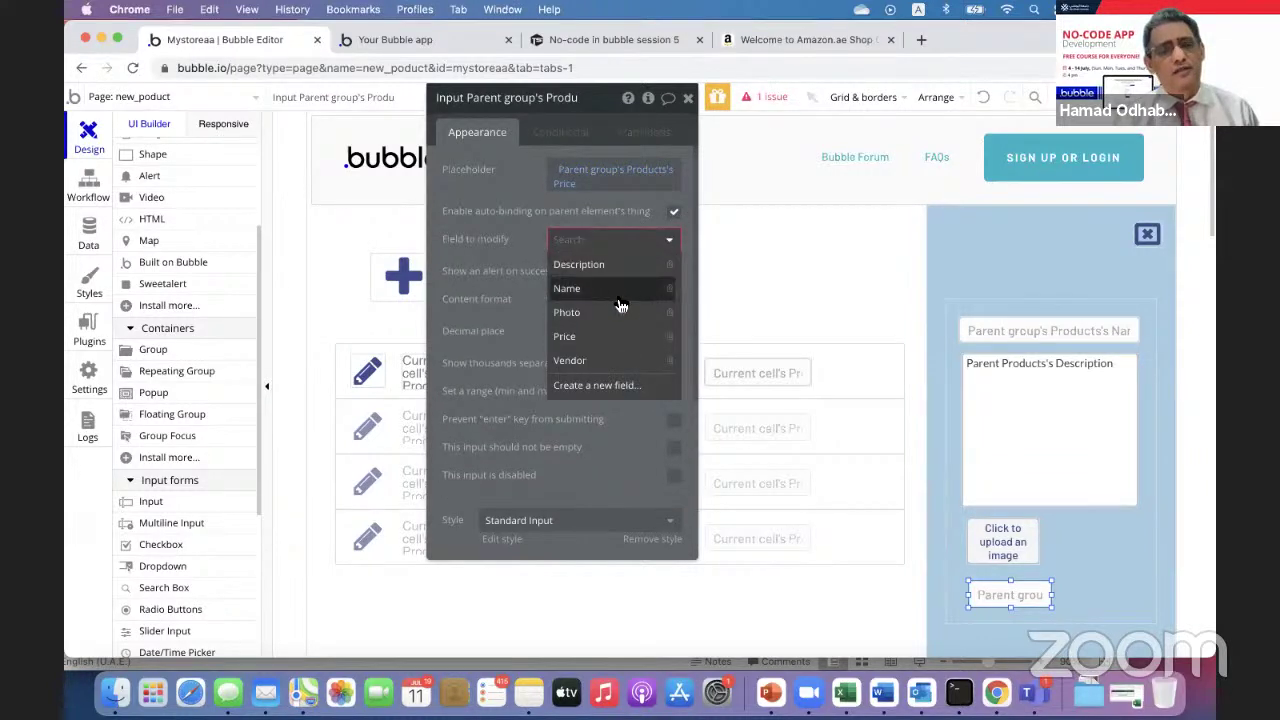
left_click(594, 336)
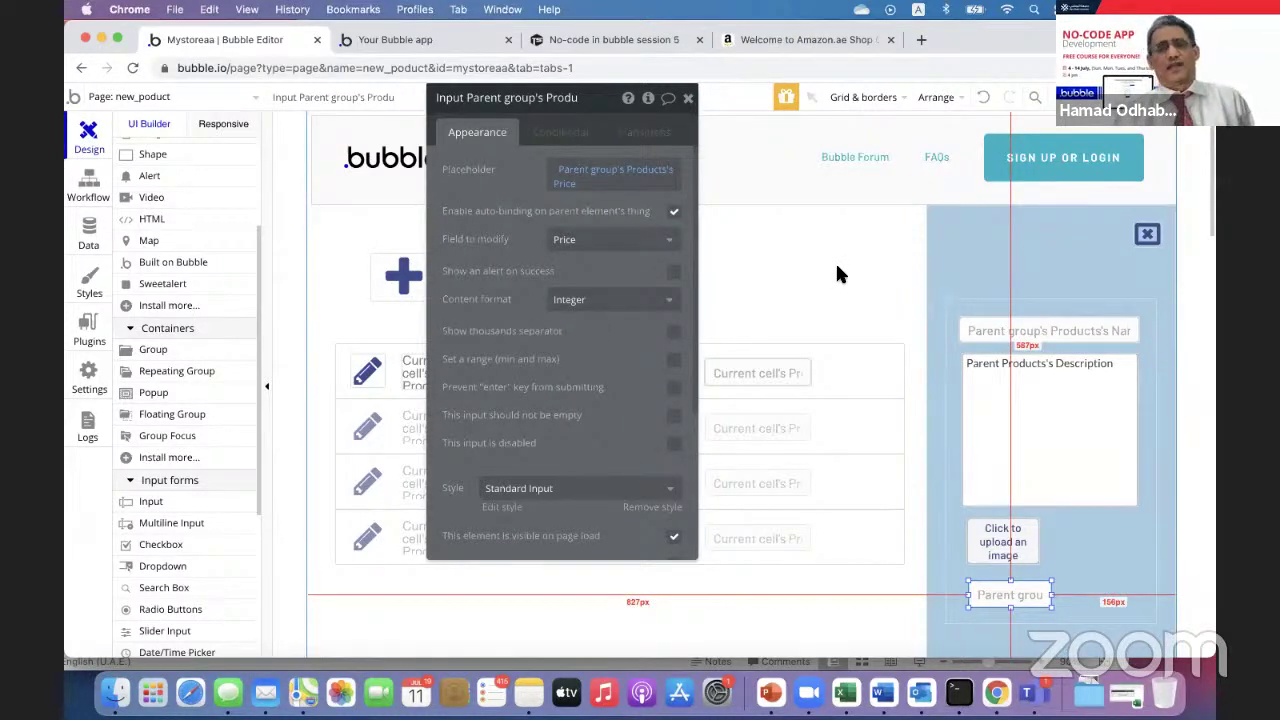
- Refresh the app preview, open the edit panel for the unnamed last product, and check its price and name inputs
left_click(424, 42)
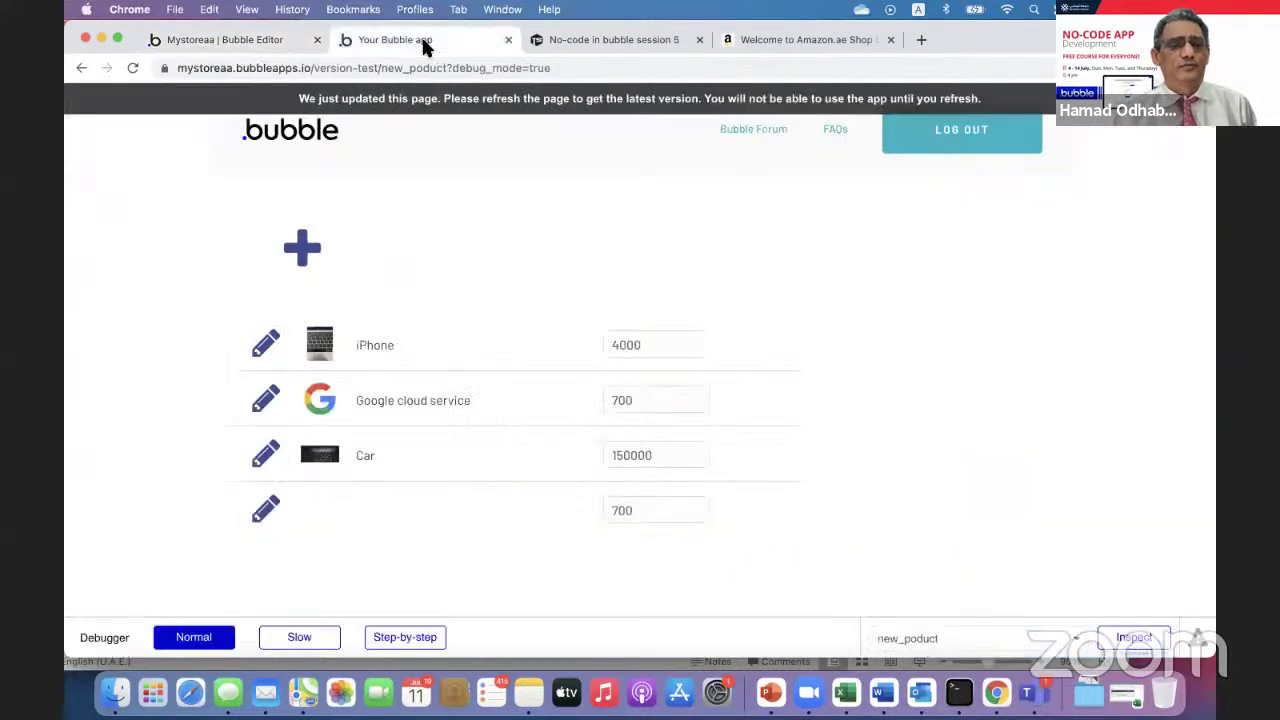
left_click(473, 106)
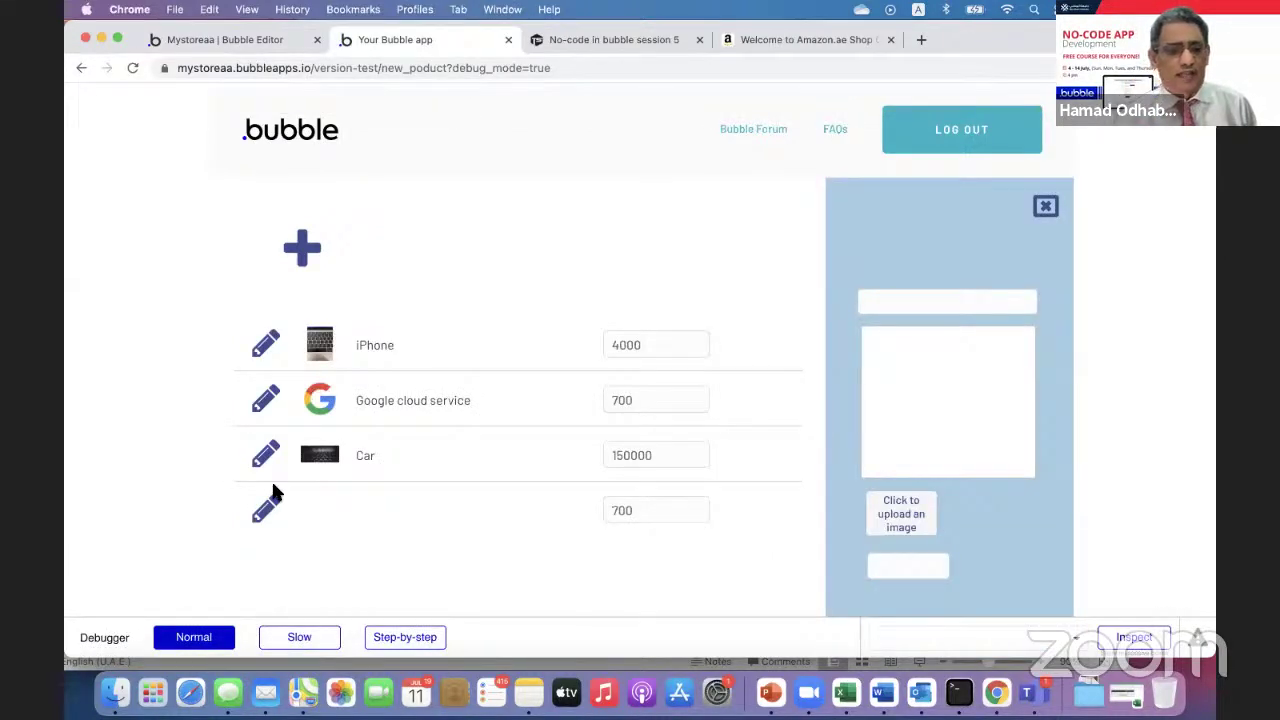
left_click(271, 521)
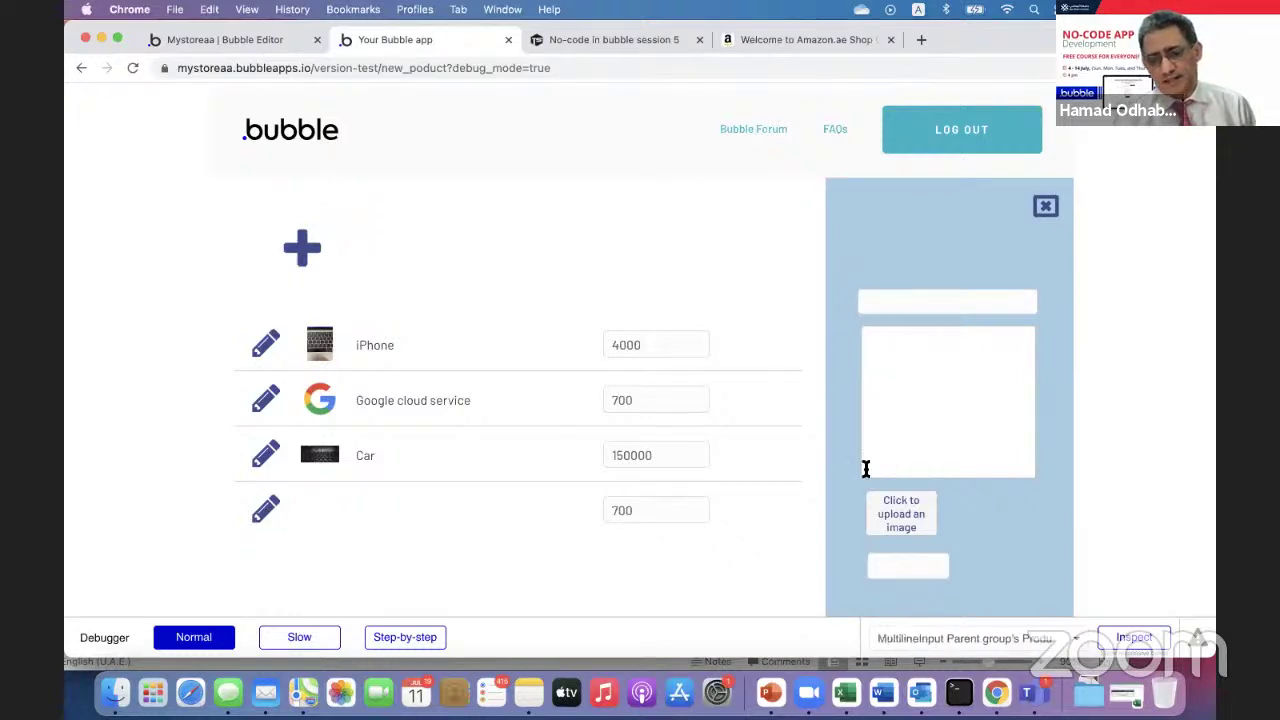
left_click(894, 567)
left_click(906, 290)
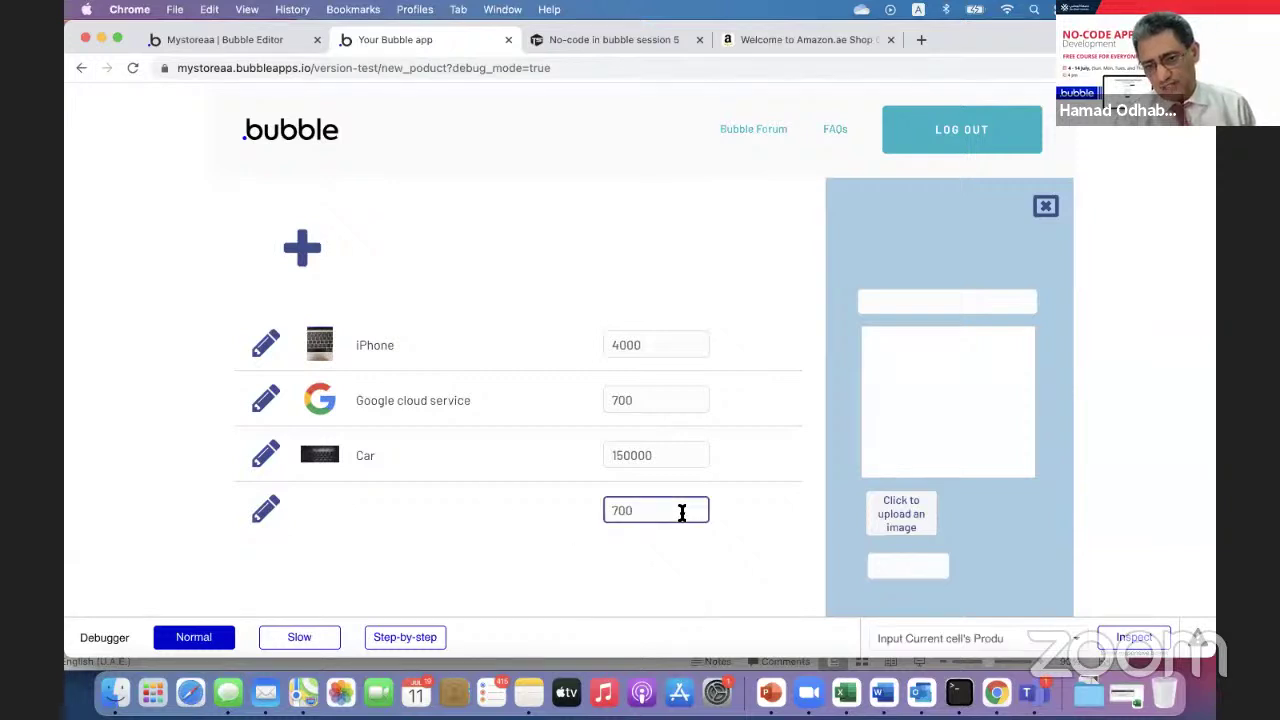
- In the editor, insert a Display data action before Show FloatingGroup A in the pencil icon's workflow
left_click(286, 38)
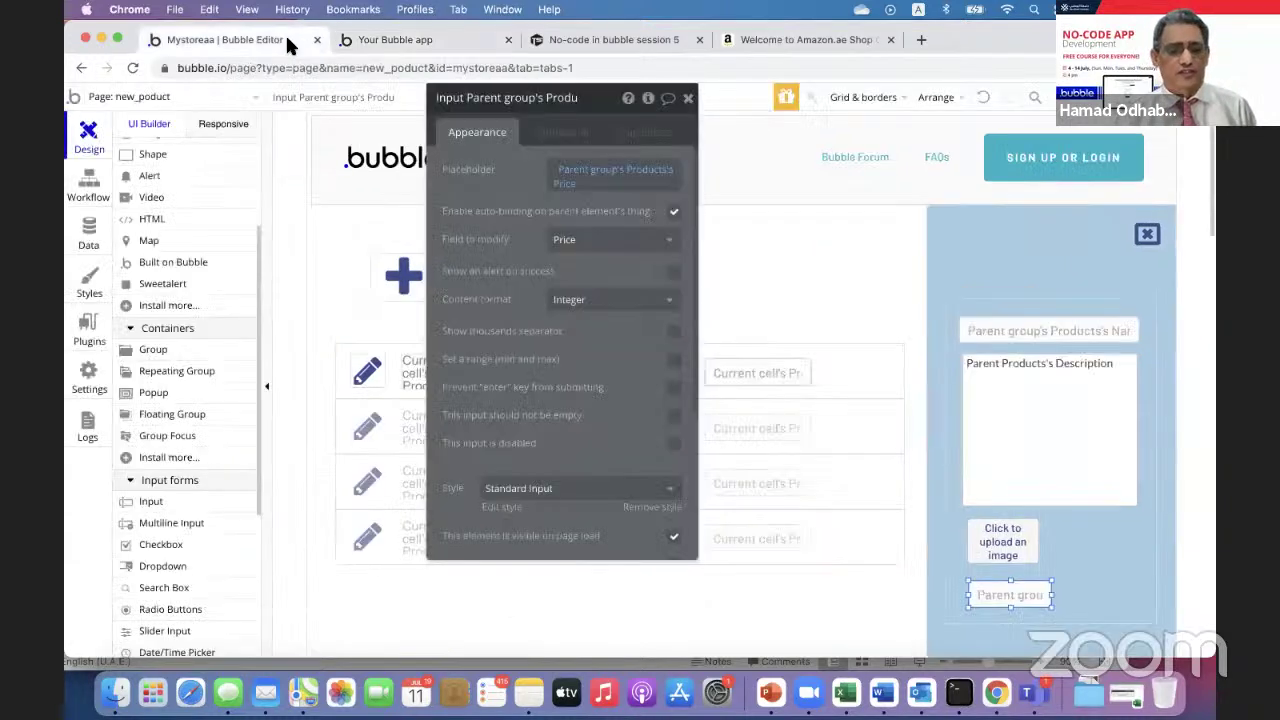
left_click(377, 371)
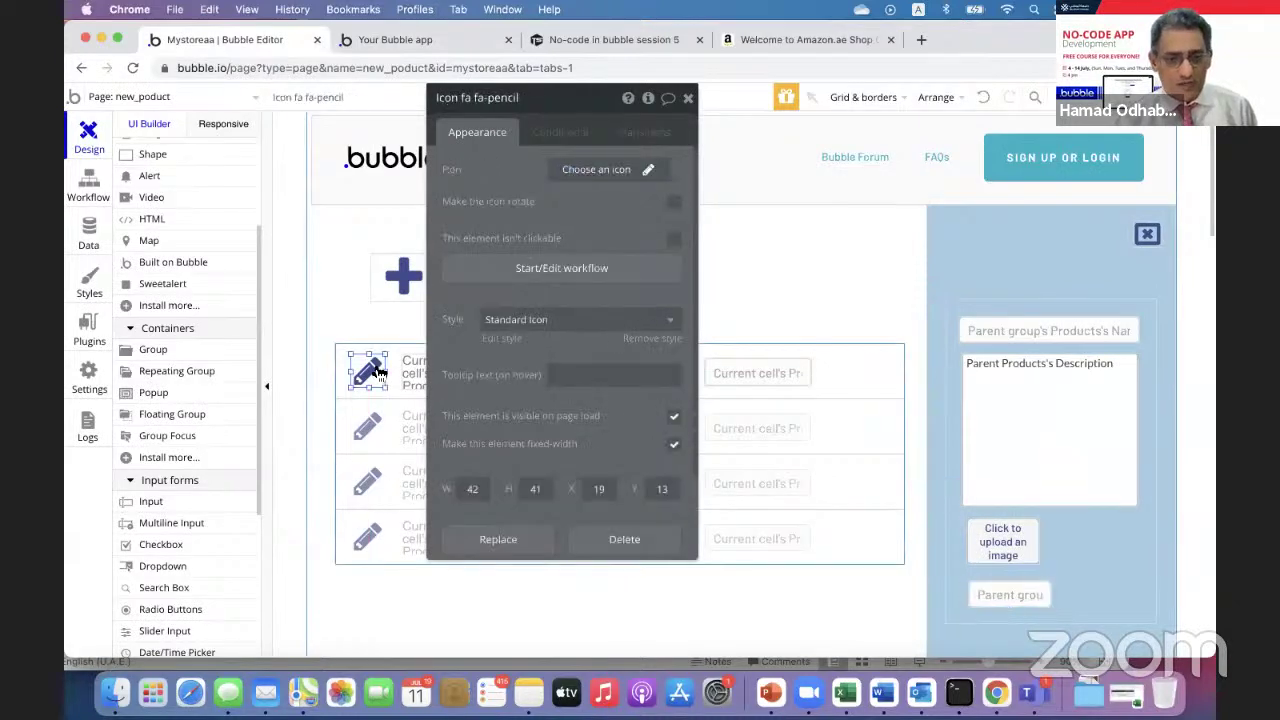
left_click(503, 268)
mouse_move(229, 306)
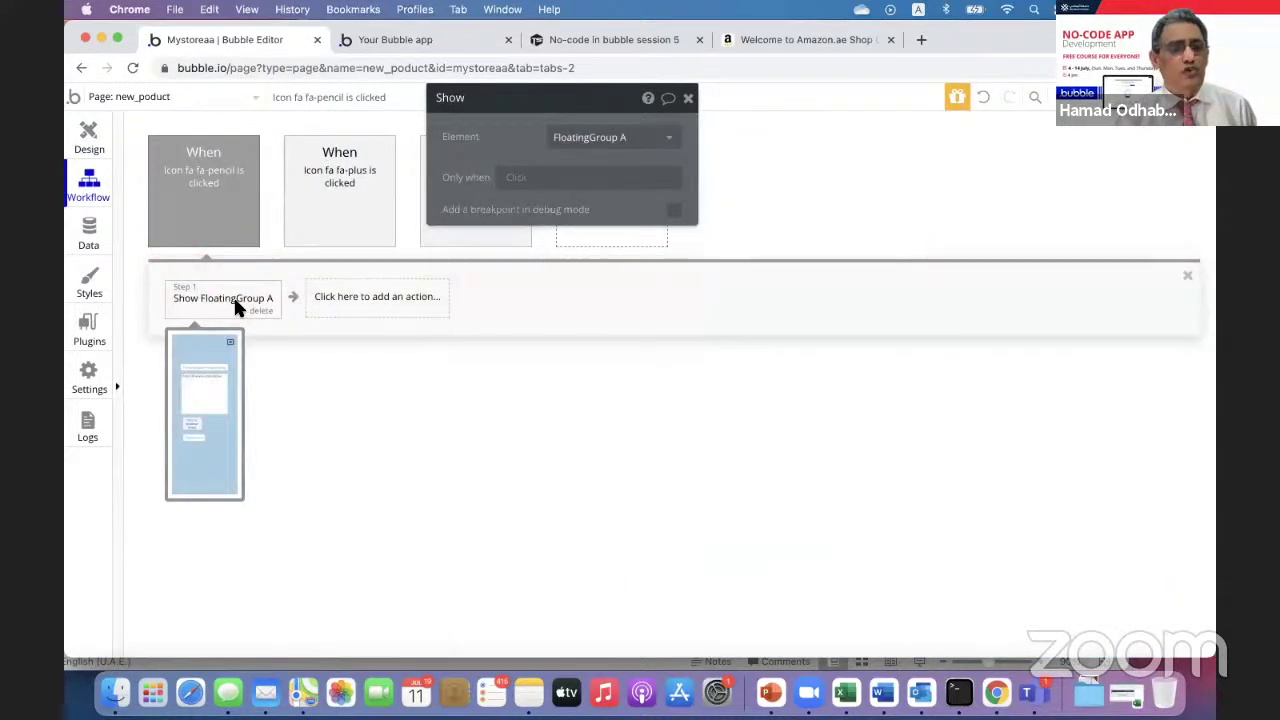
right_click(235, 304)
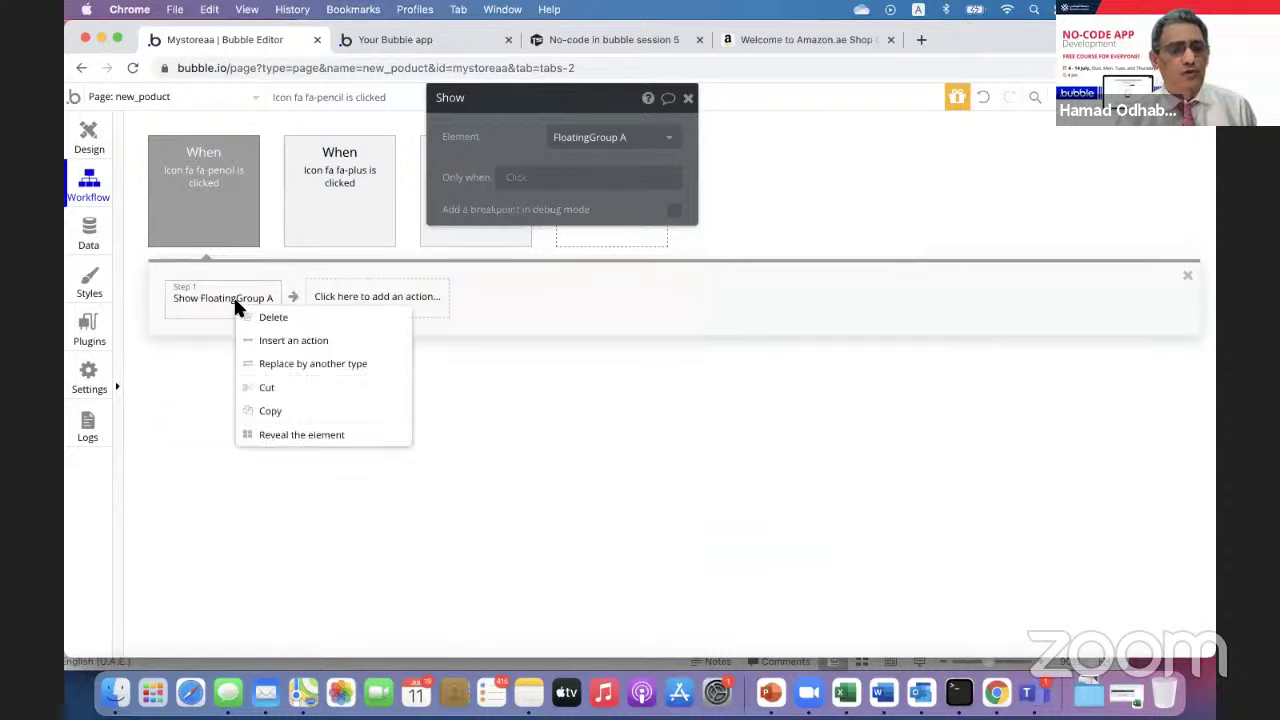
left_click(276, 342)
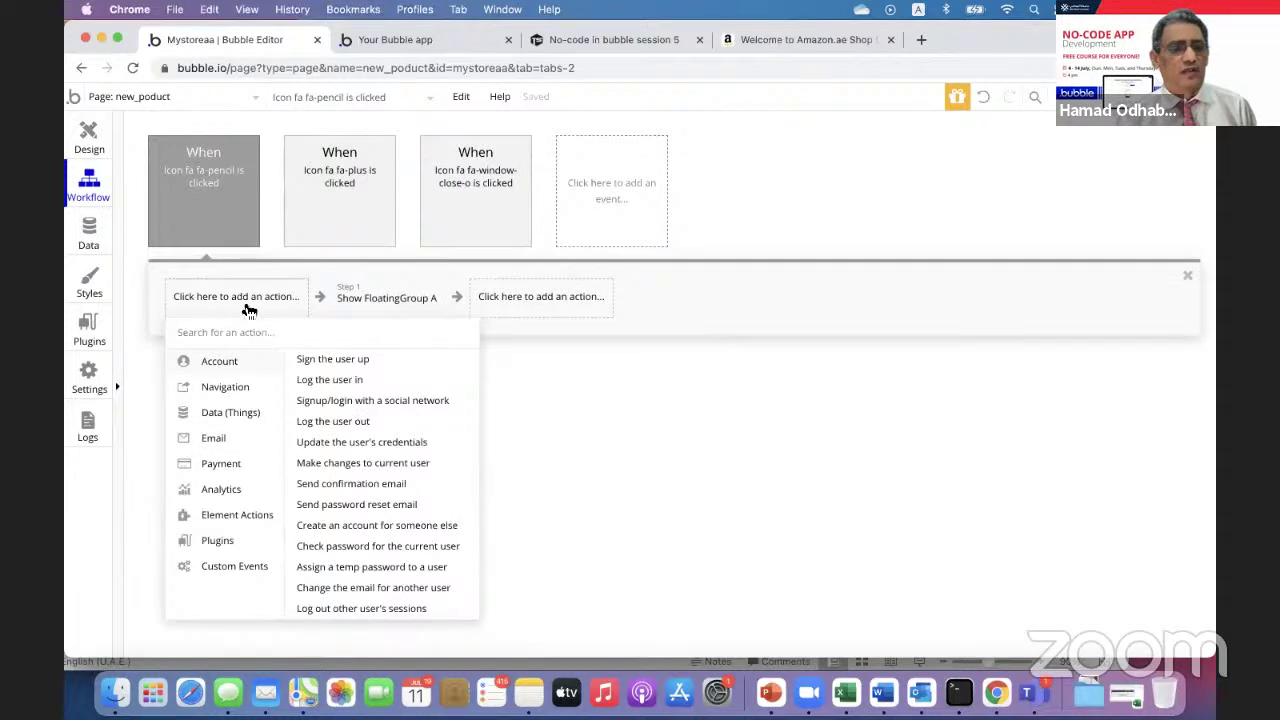
mouse_move(229, 518)
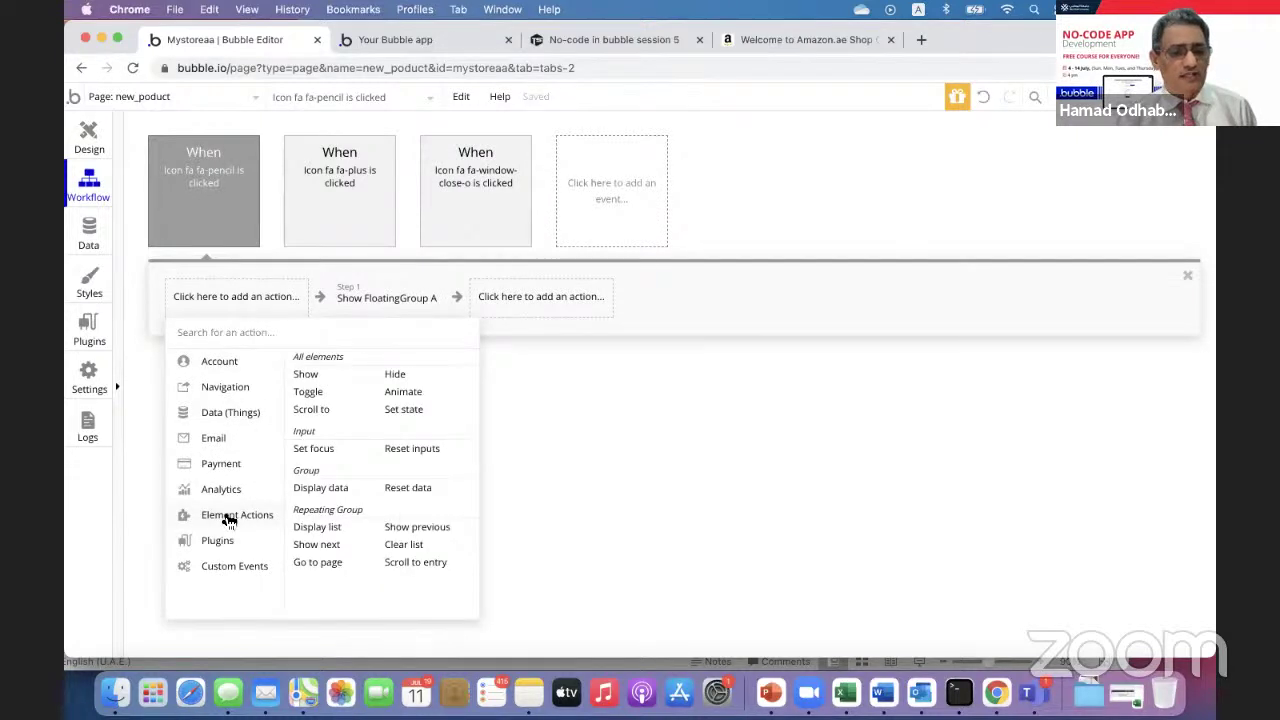
left_click(322, 488)
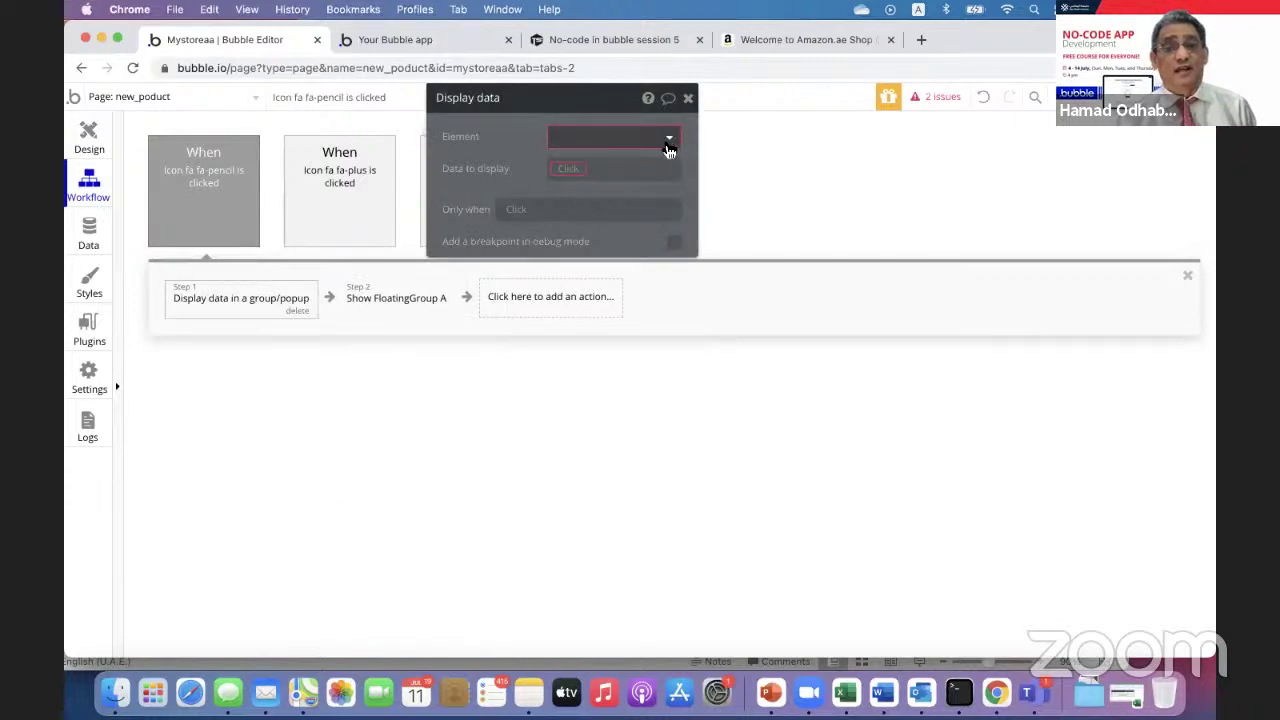
- Set the Display data action's element to Group Products and its data to display to Current cell's Products
left_click(669, 146)
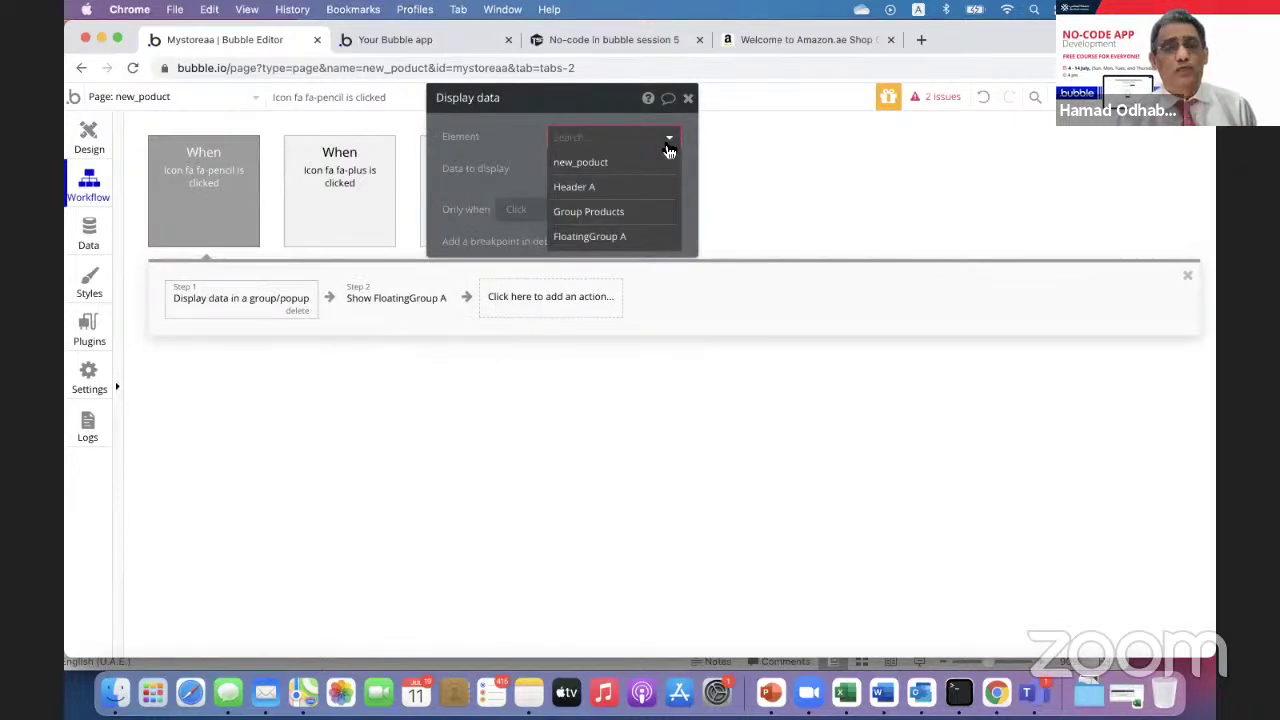
left_click(632, 212)
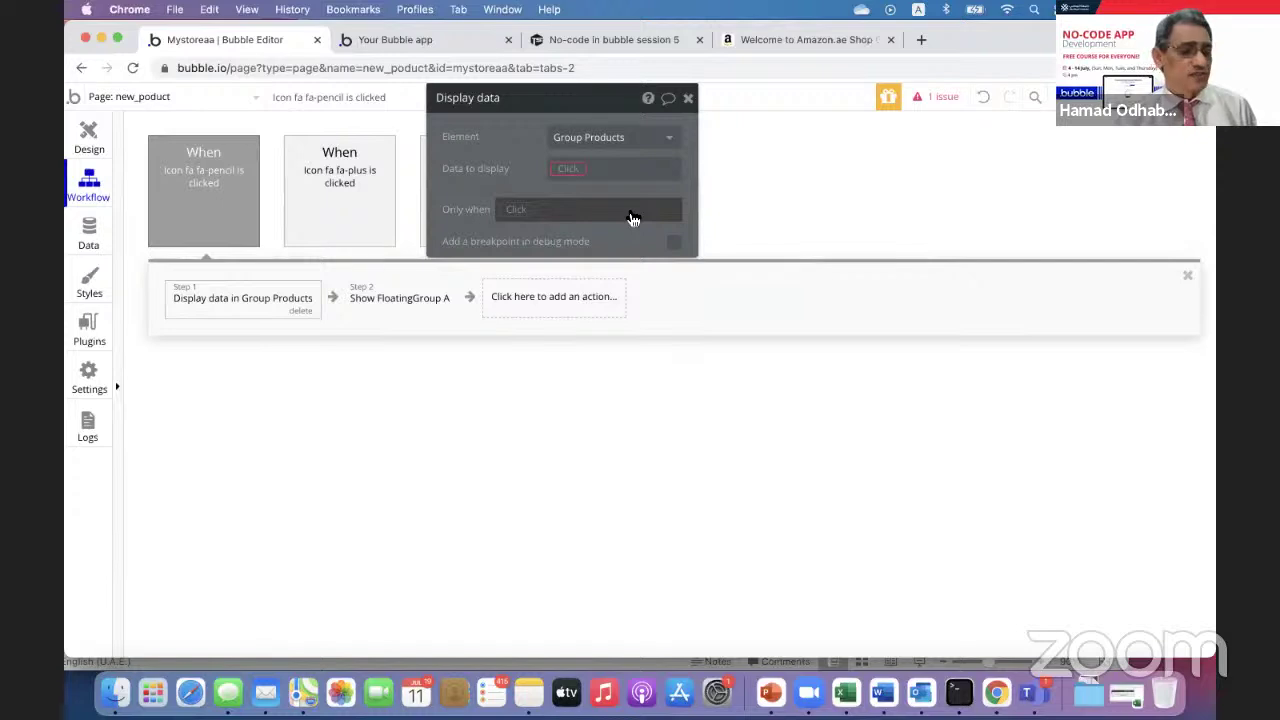
left_click(570, 168)
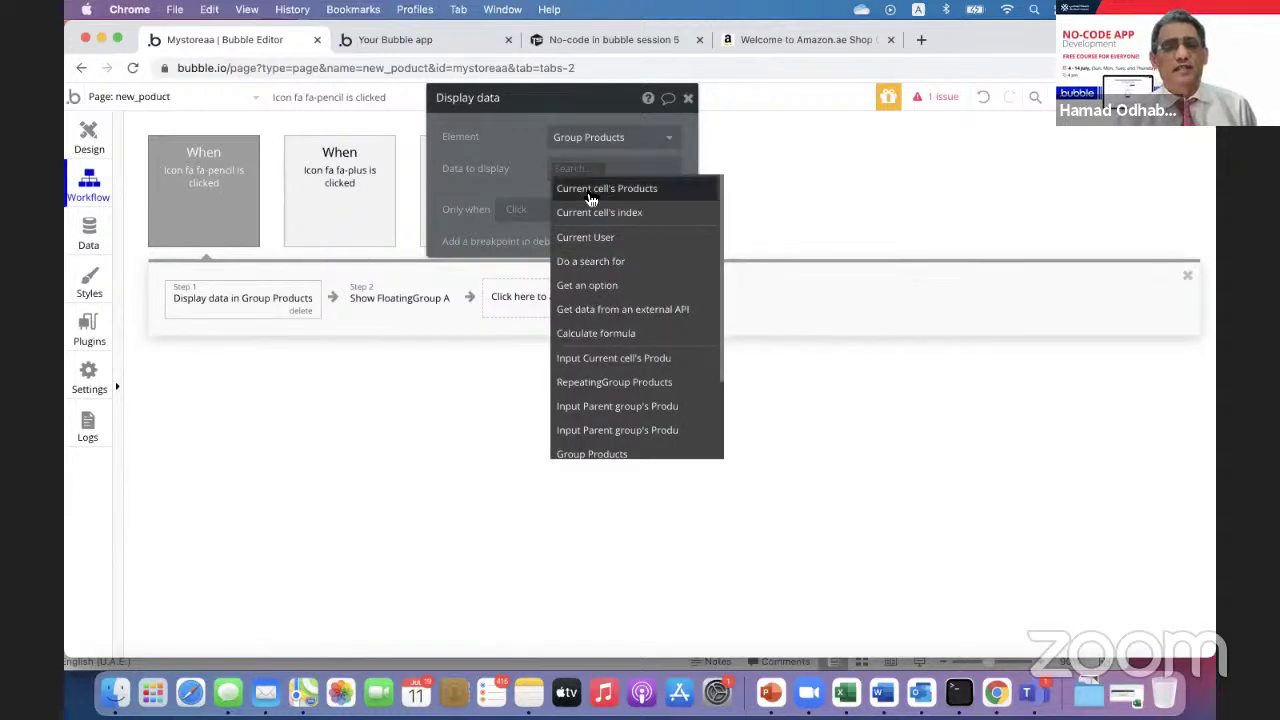
left_click(591, 190)
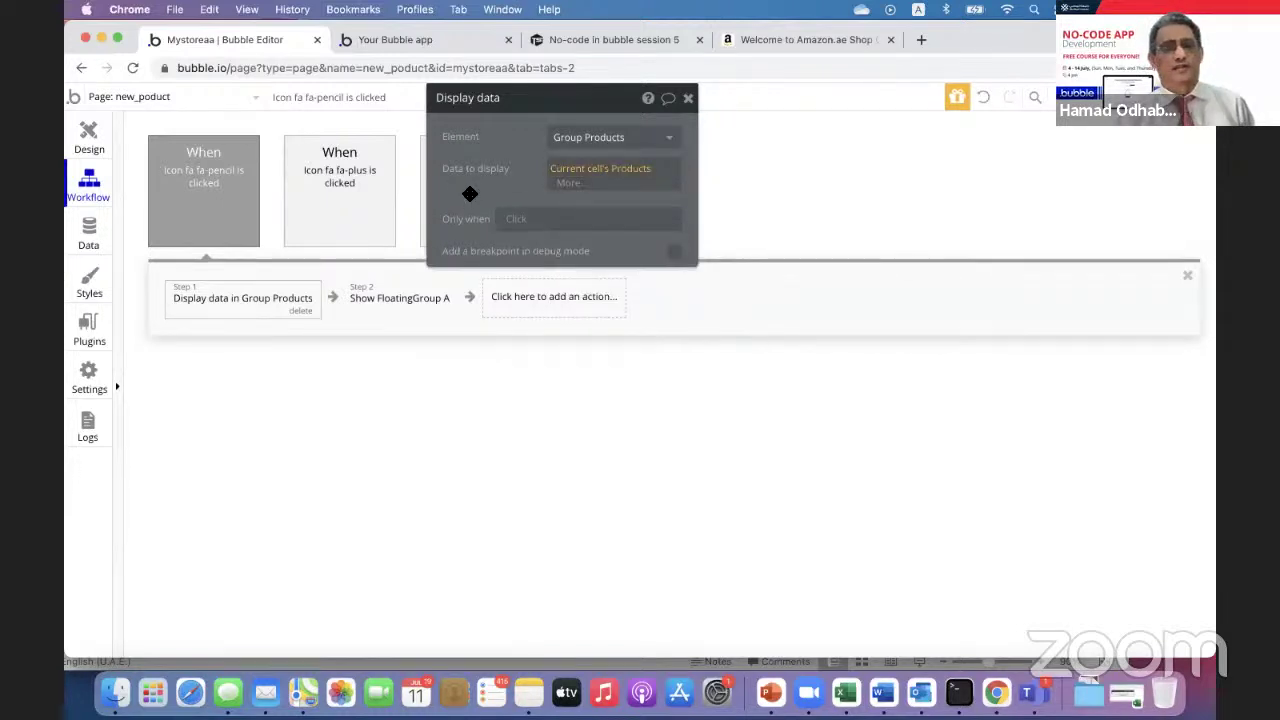
- Refresh the app preview and check the side panel's price input for the unnamed last product
left_click(399, 39)
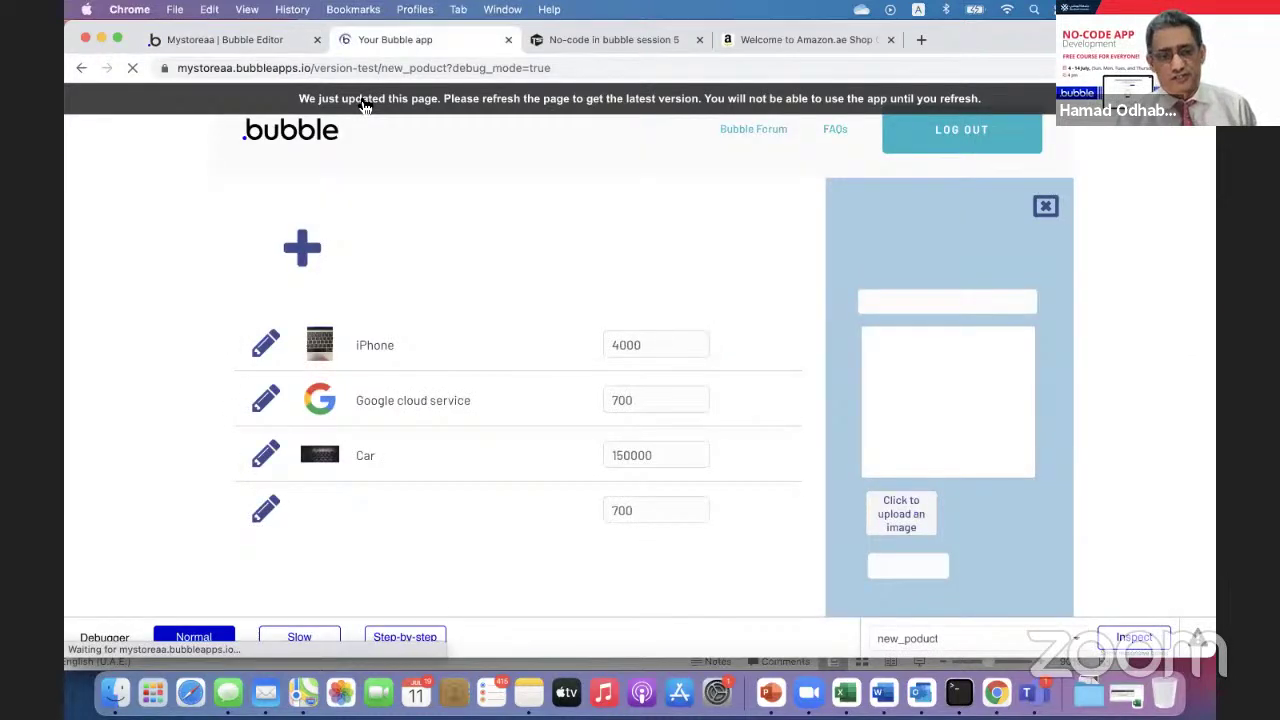
left_click(268, 513)
left_click(908, 570)
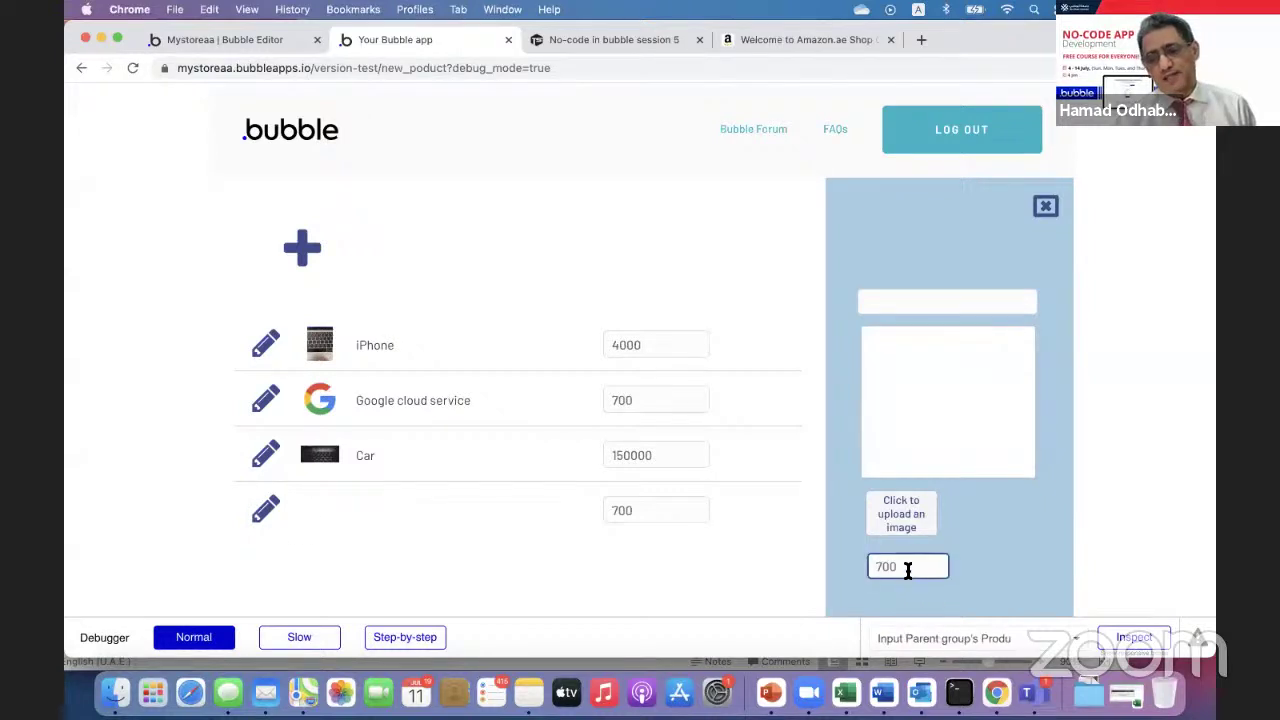
- In the side panel, name the product Food and enter the description "smc msa cm. s c. sam cj"
left_click(866, 305)
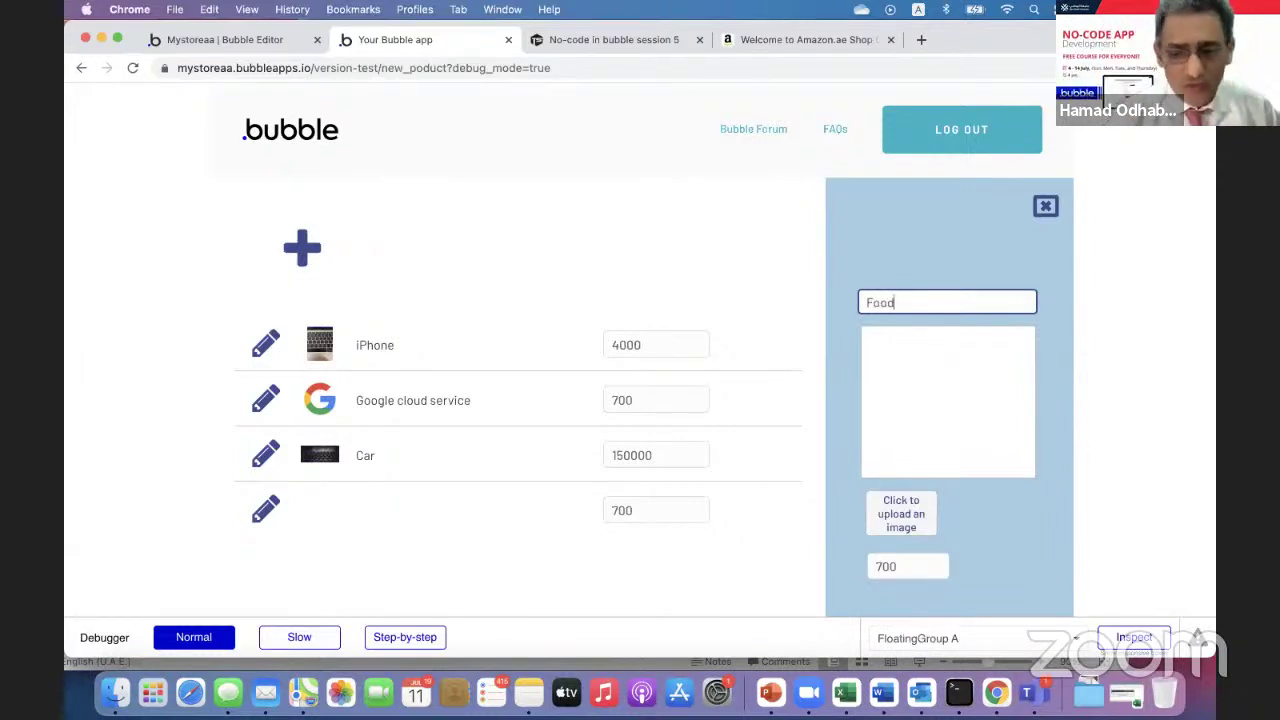
left_click(880, 363)
type("smc msa cm")
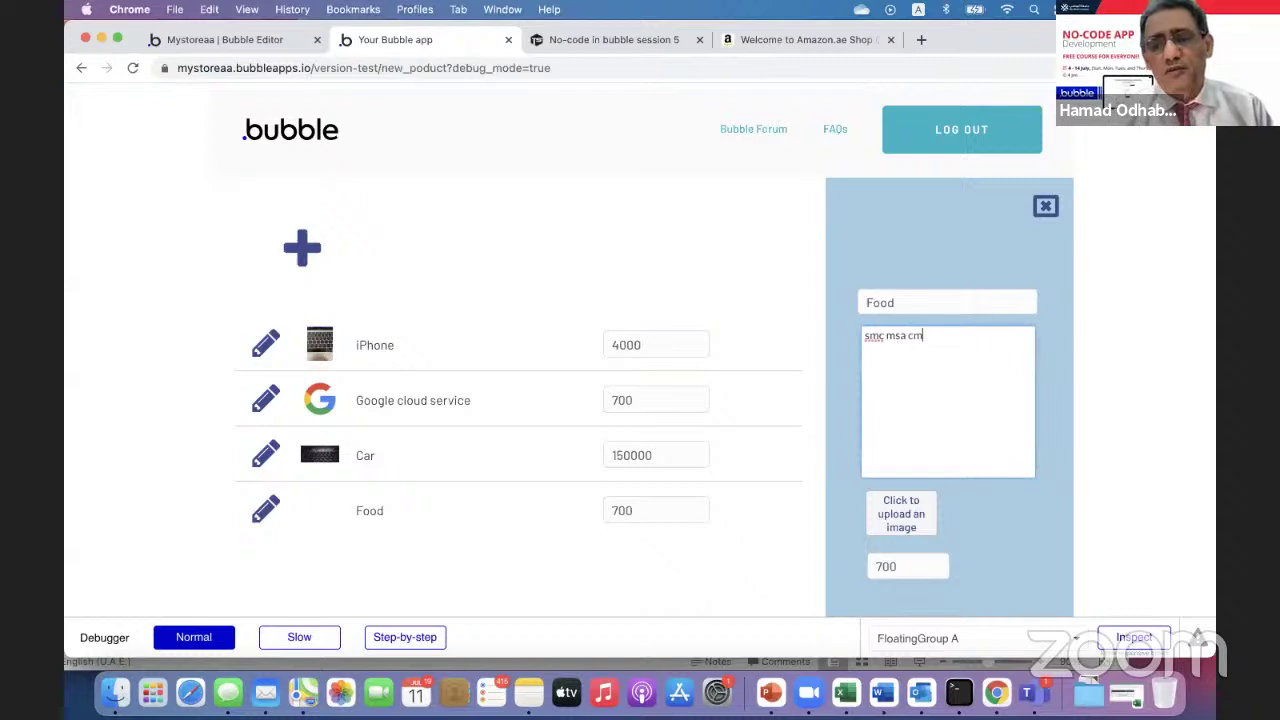
type(". s c. sam cj")
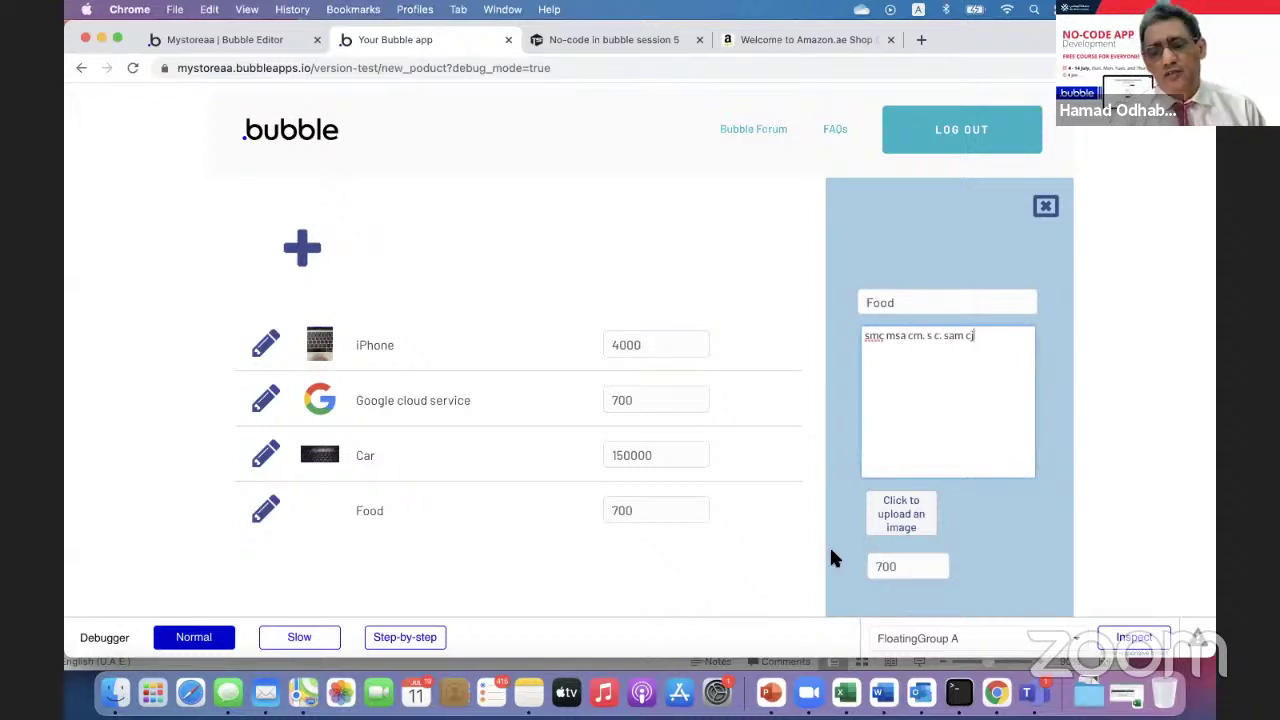
- Upload foodin.jpeg from the Desktop as the Food product's photo and check Food's entry in the product list
left_click(905, 523)
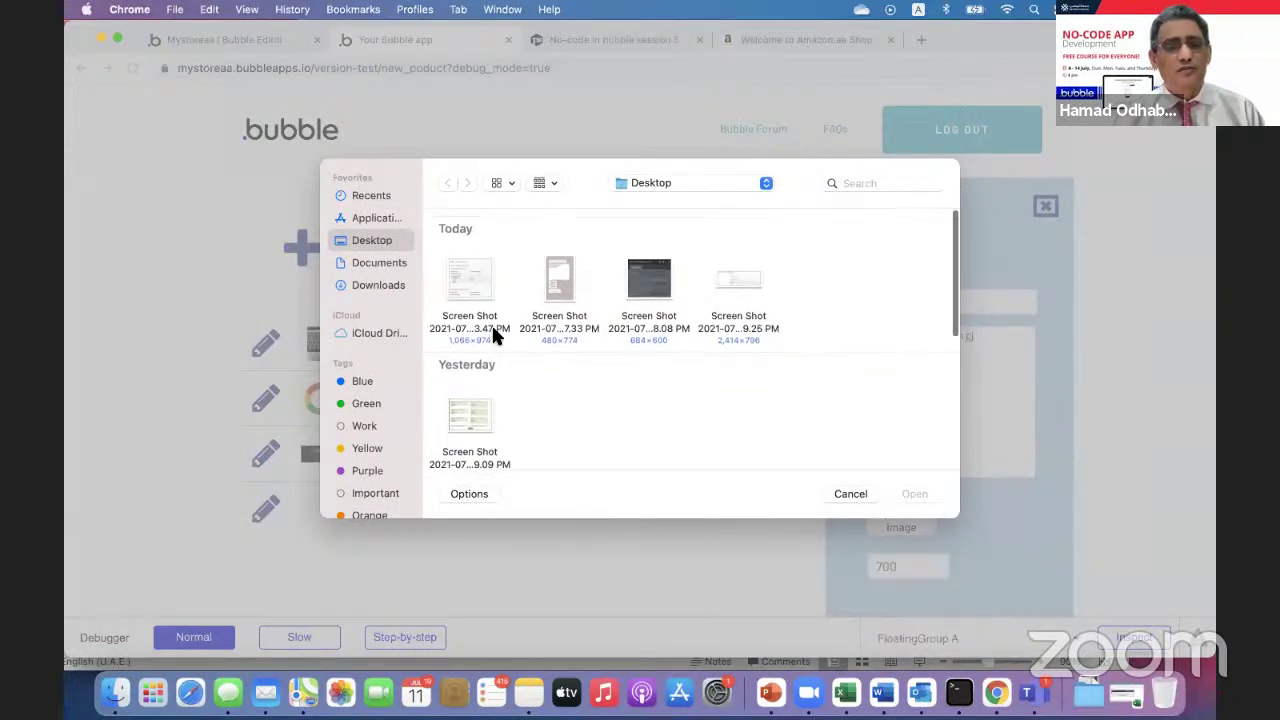
scroll(491, 330, "down", 4)
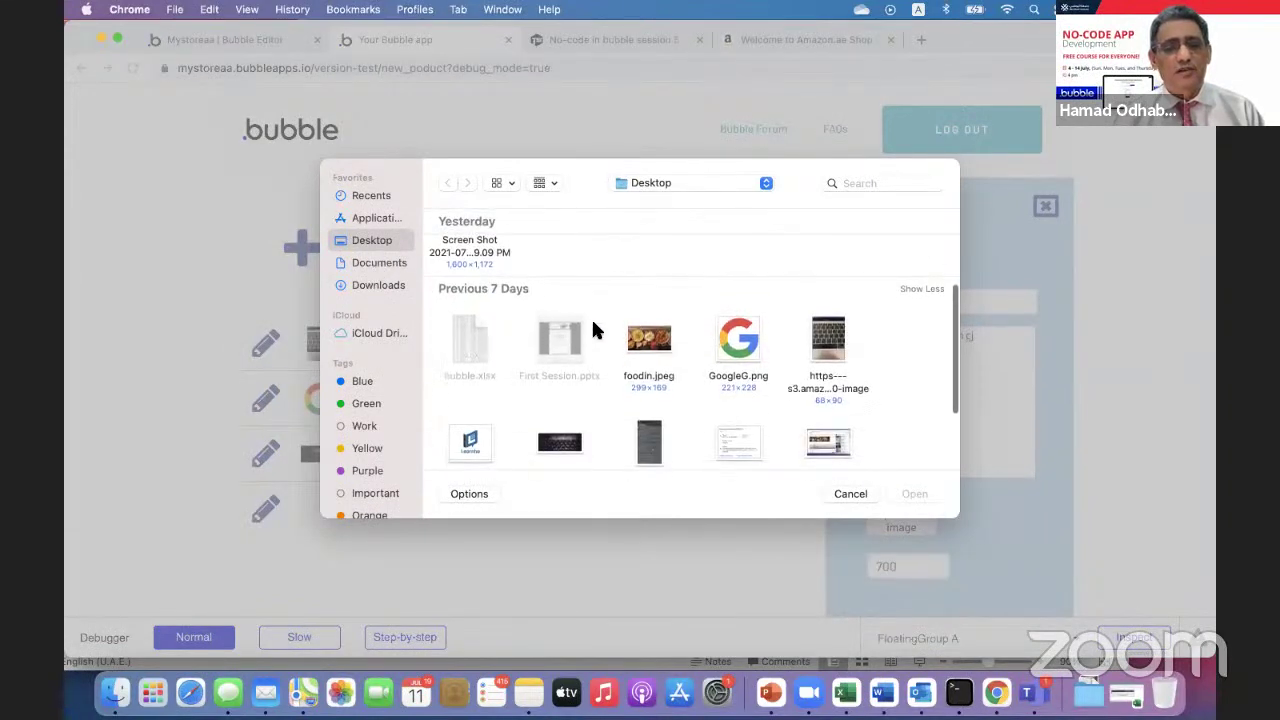
left_click(649, 338)
left_click(915, 494)
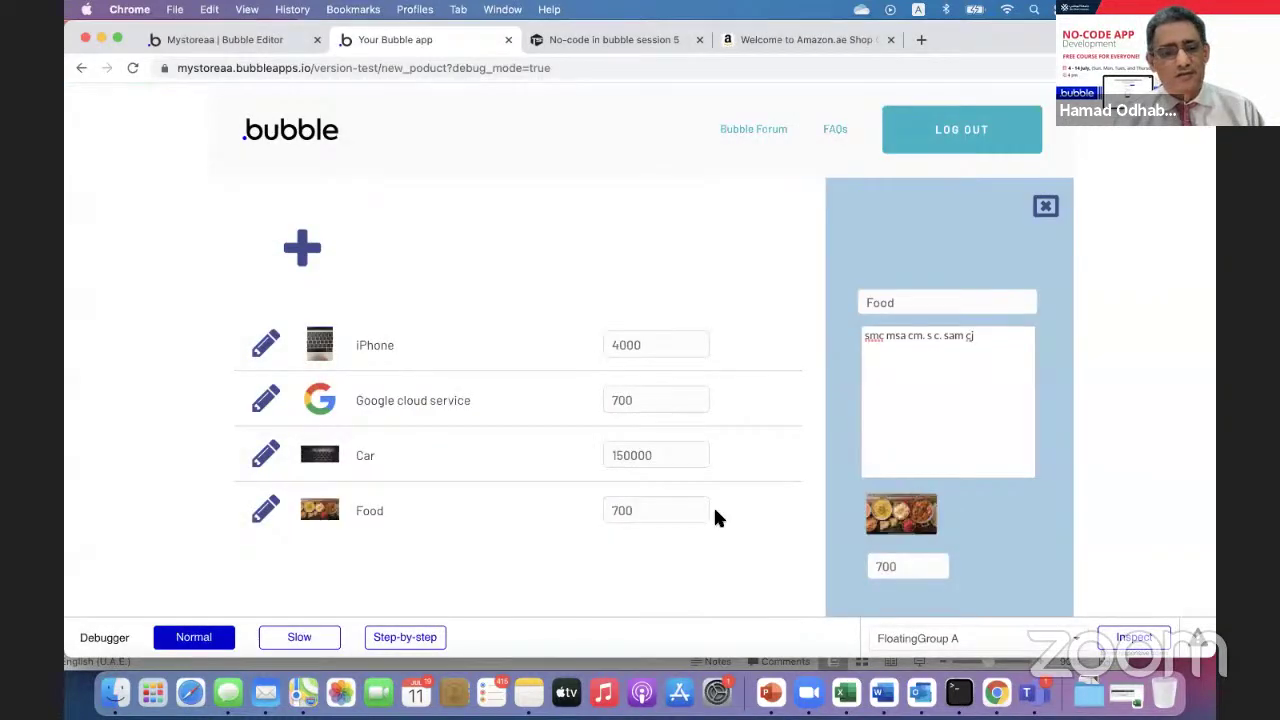
left_click(689, 518)
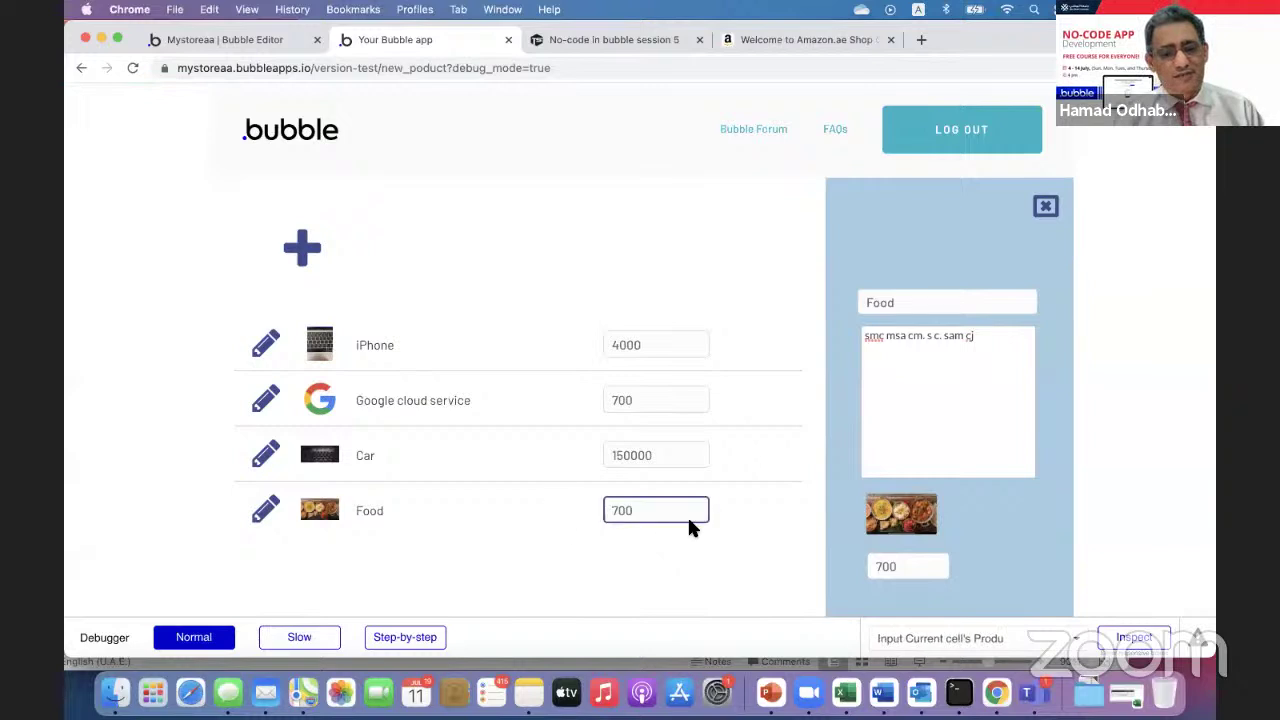
left_click(275, 512)
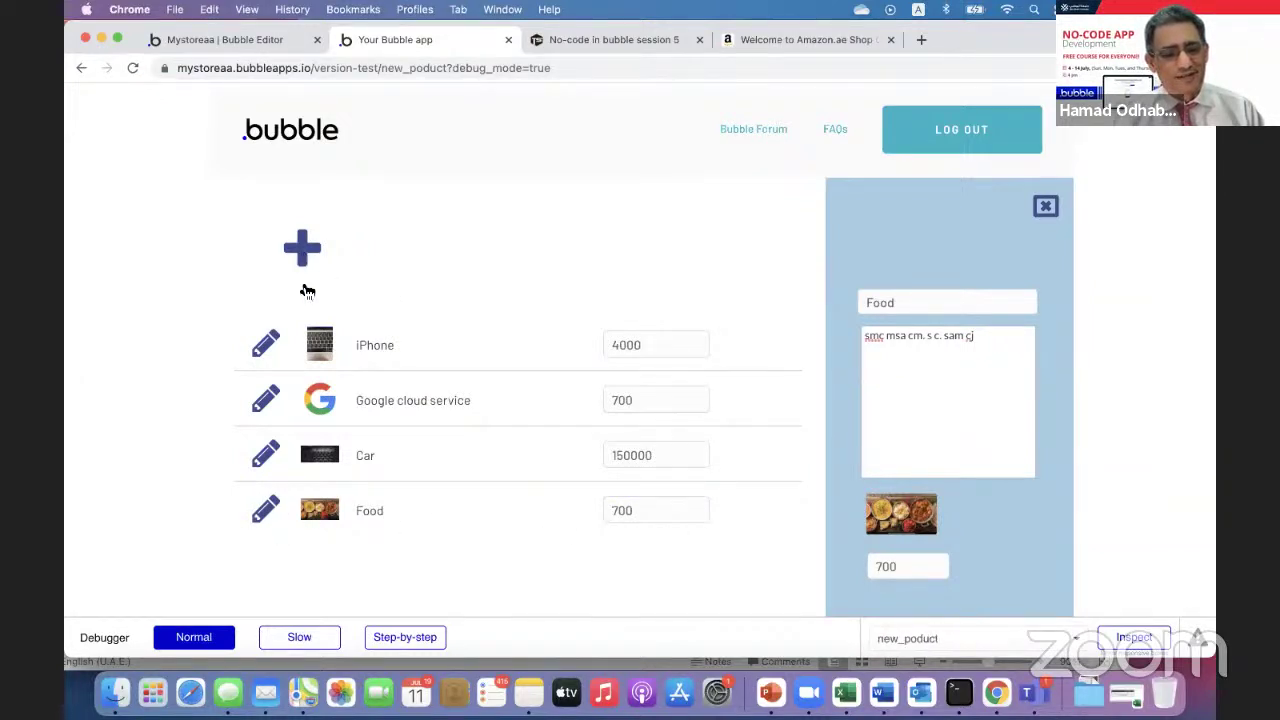
- Open the unnamed last product in the side panel, name it "shjvxjhasvc" and enter the description "sackjsavbcjk"
scroll(355, 415, "down", 2)
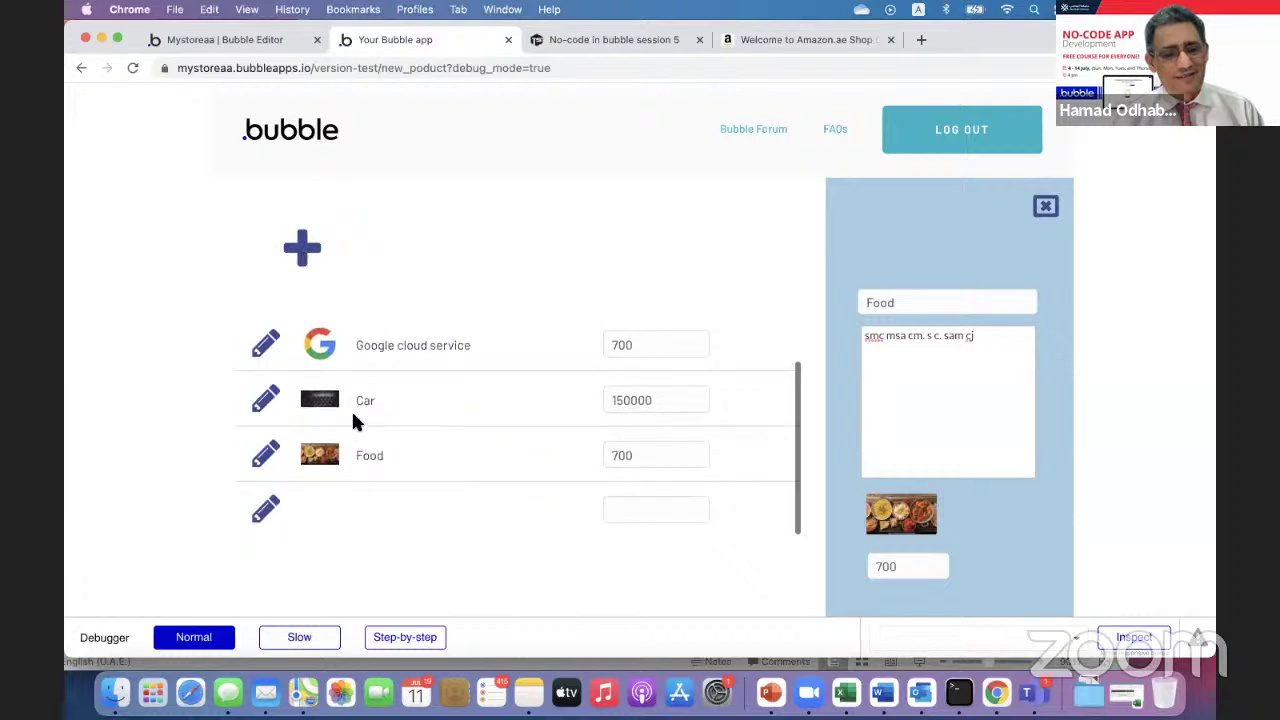
left_click(265, 512)
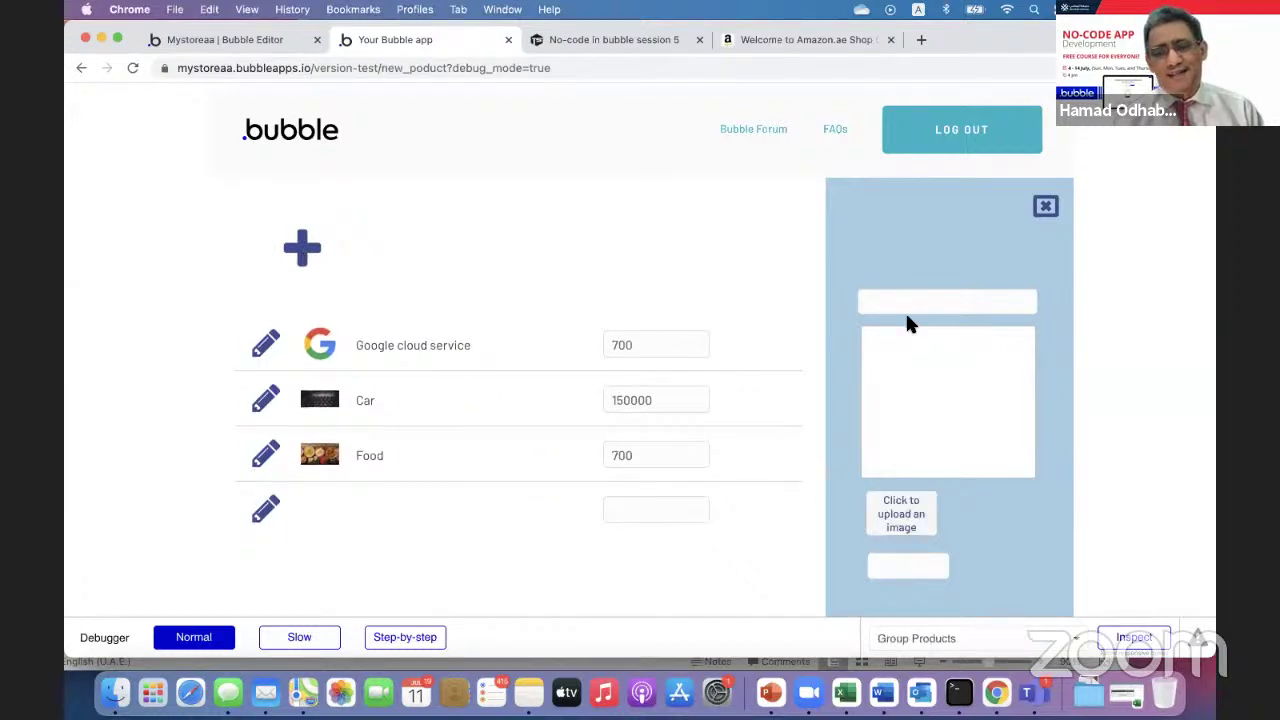
left_click(909, 301)
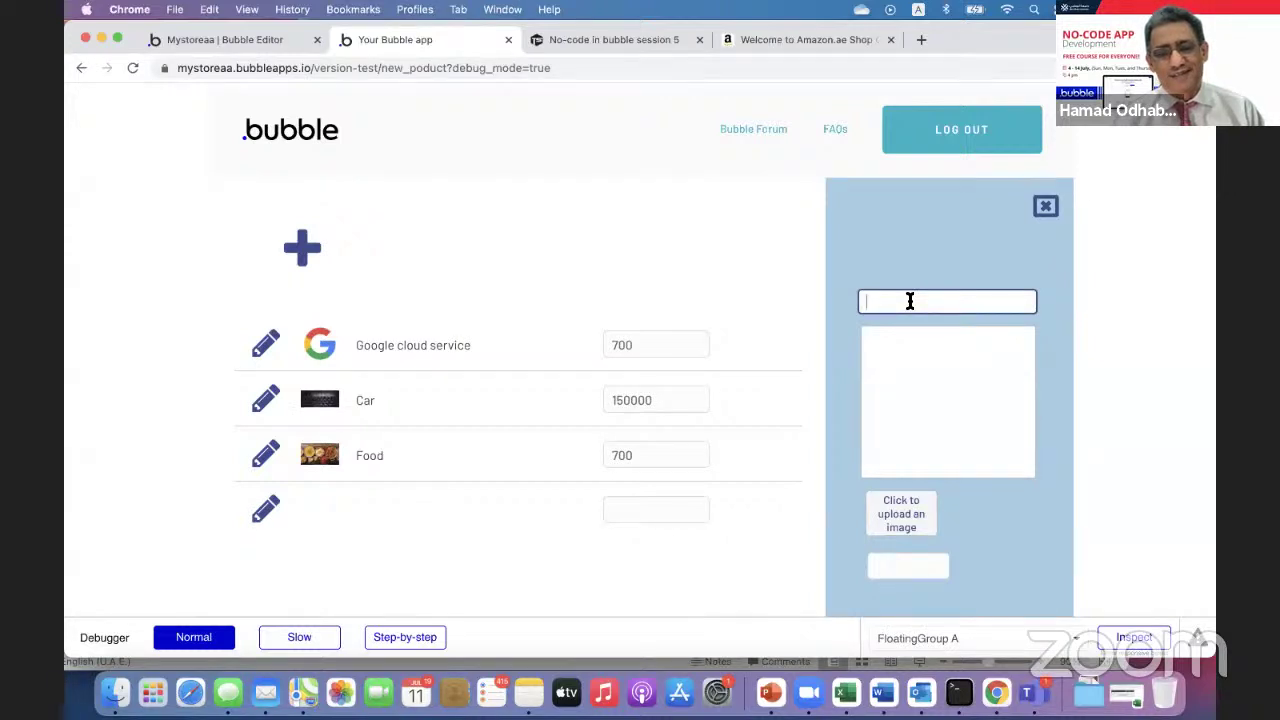
type("shjvxjhasvc")
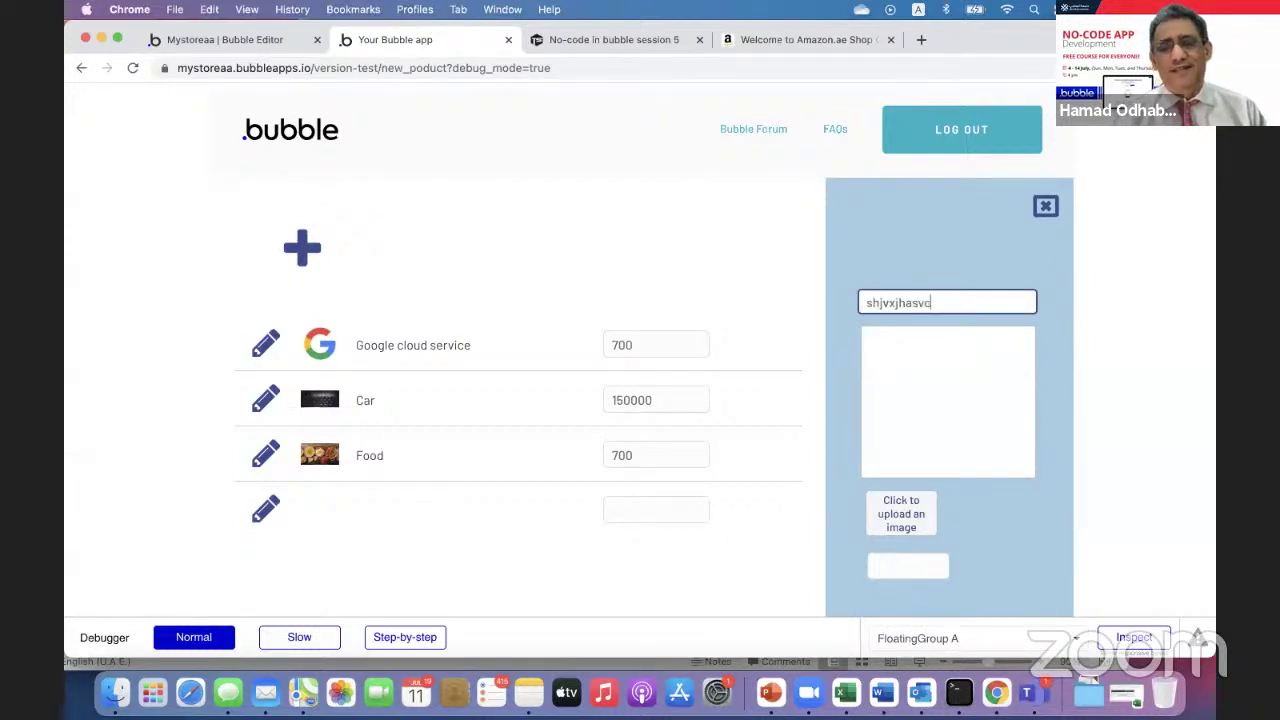
left_click(917, 354)
type("sackjsavbcjk")
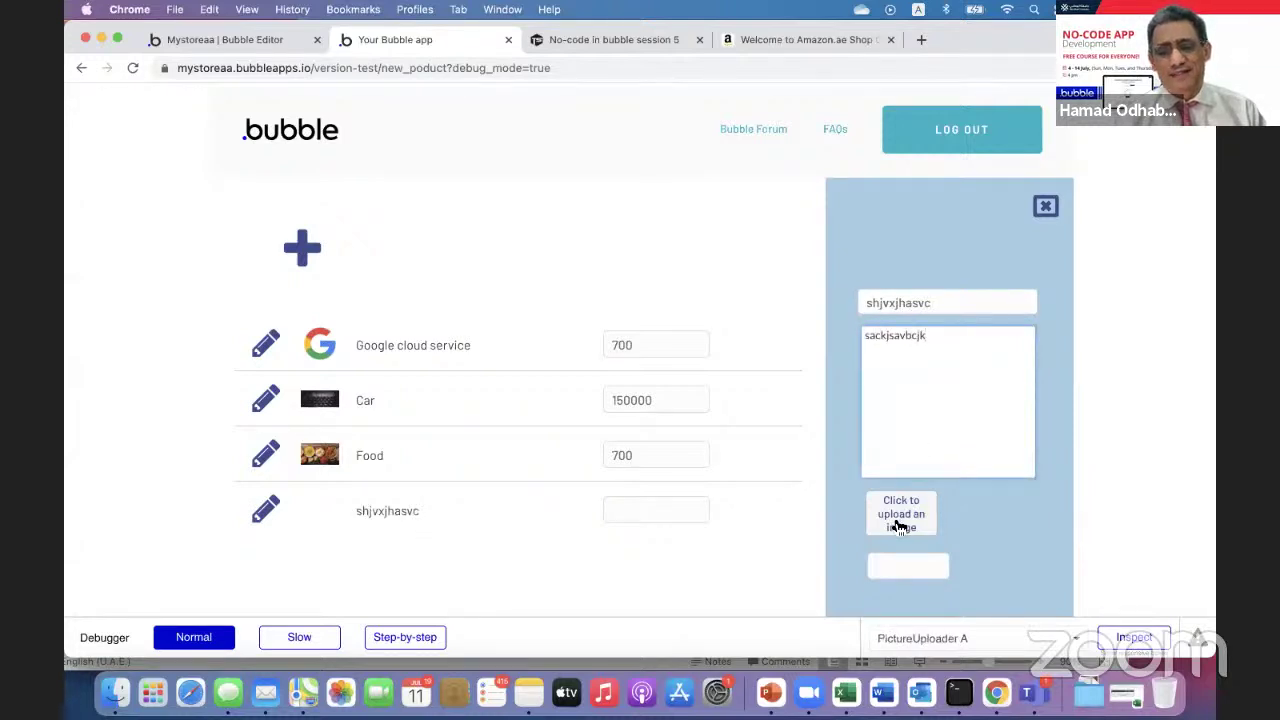
- Upload today's Desktop screenshot ending in 7.33 PM as the photo of product shjvxjhasvc
left_click(897, 518)
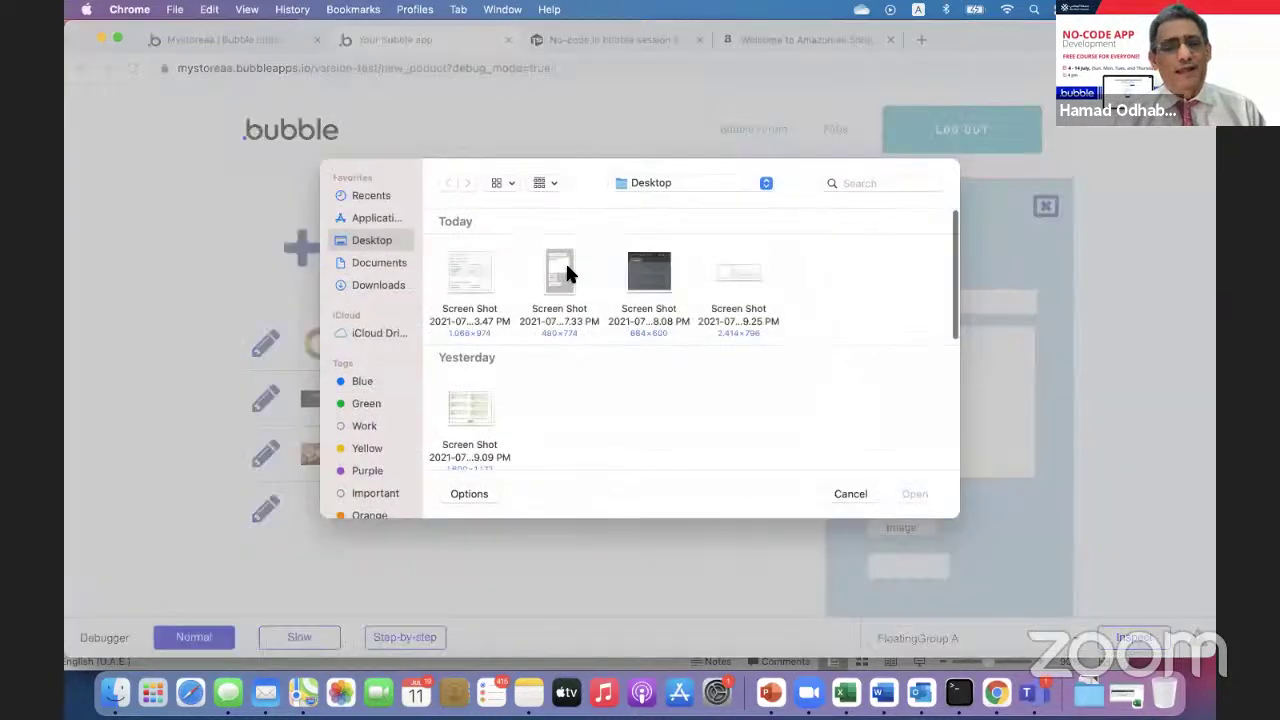
left_click(559, 268)
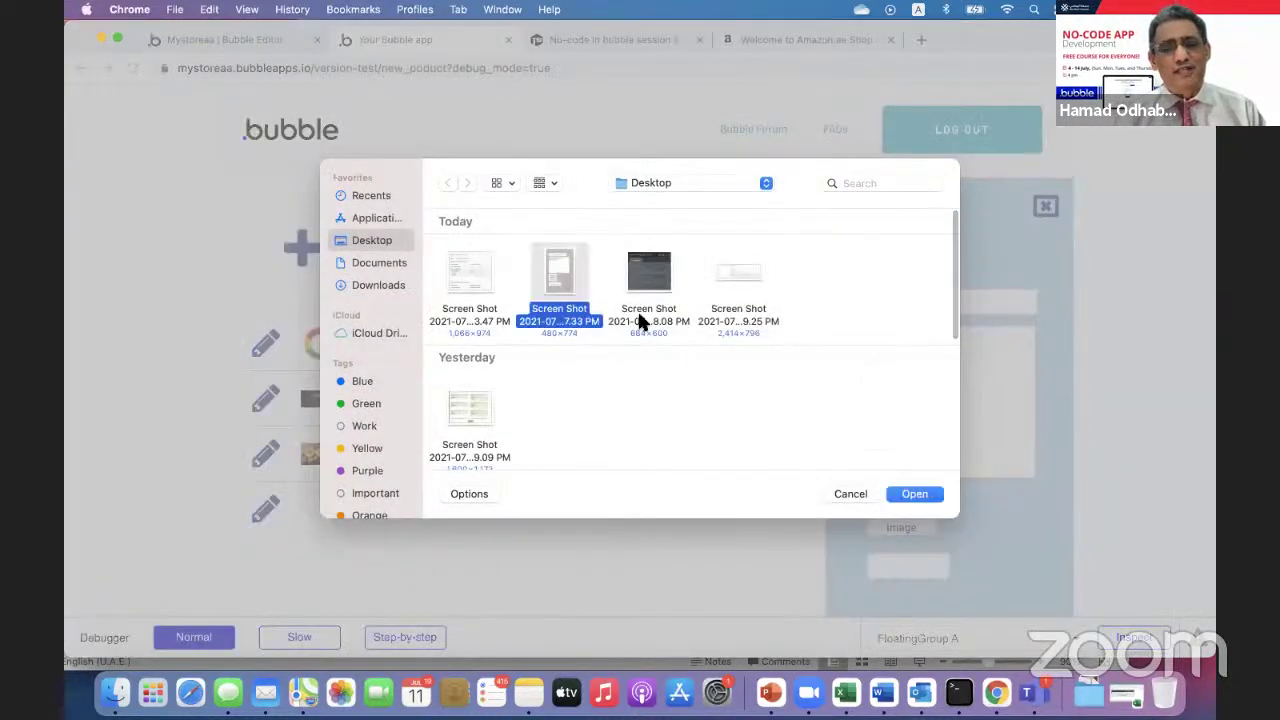
left_click(914, 495)
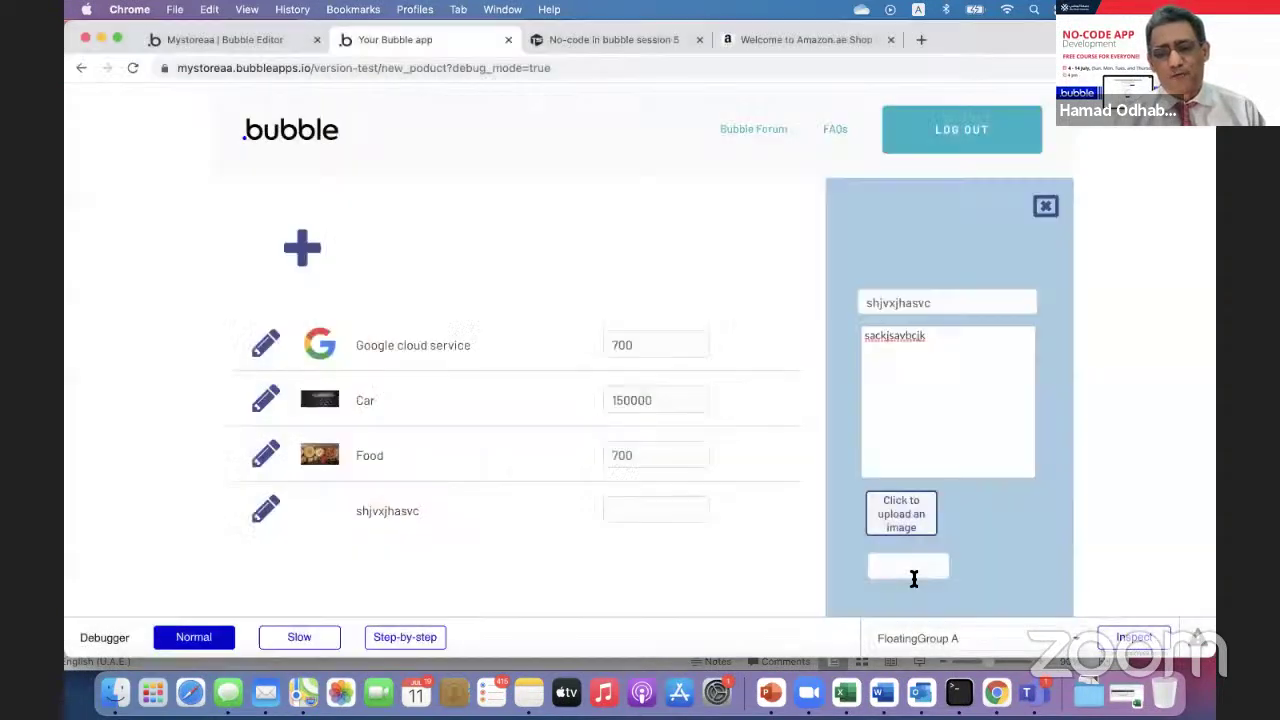
- Set the price of shjvxjhasvc to 77888 in the side panel and check it in the product list
left_click(911, 568)
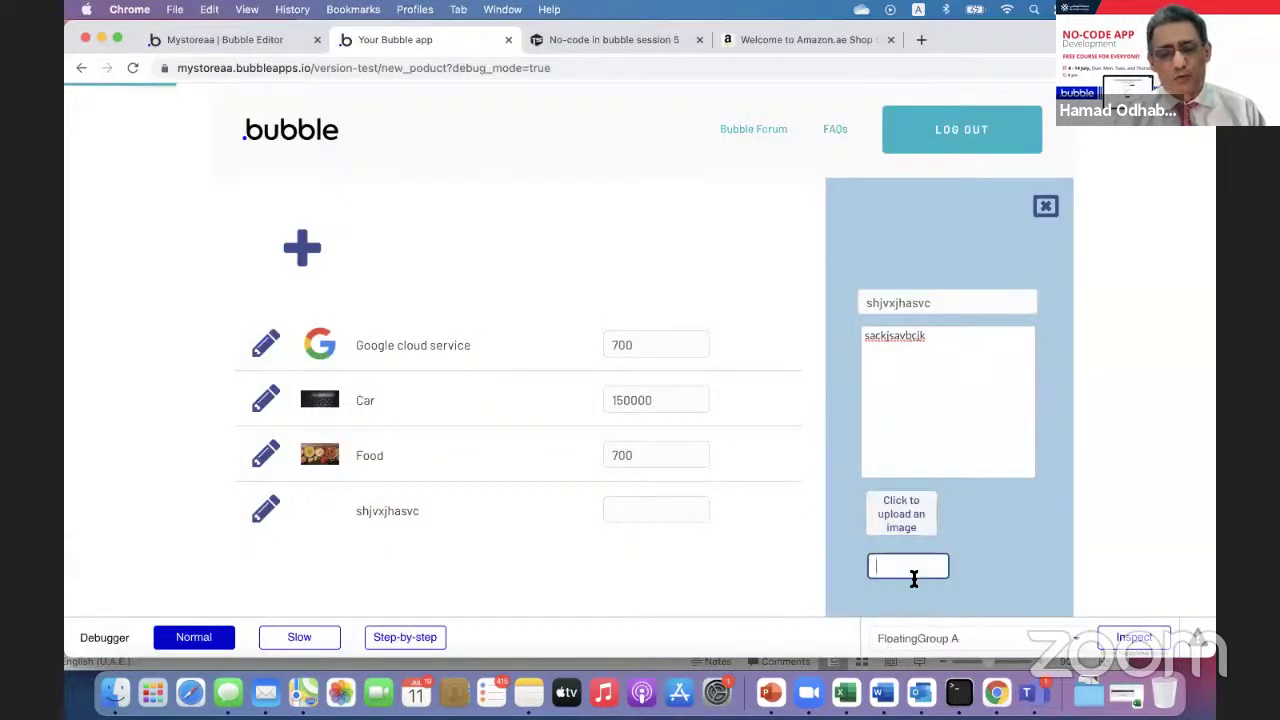
type("7788")
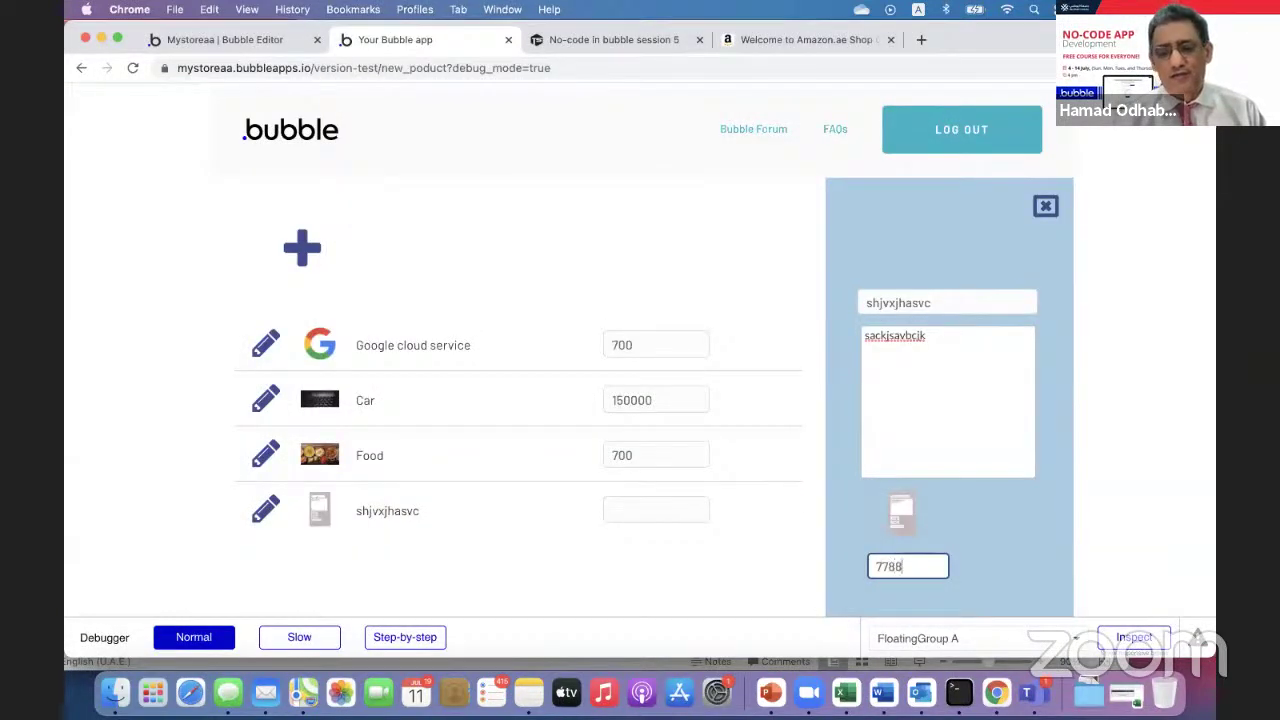
key("BackSpace")
key("BackSpace")
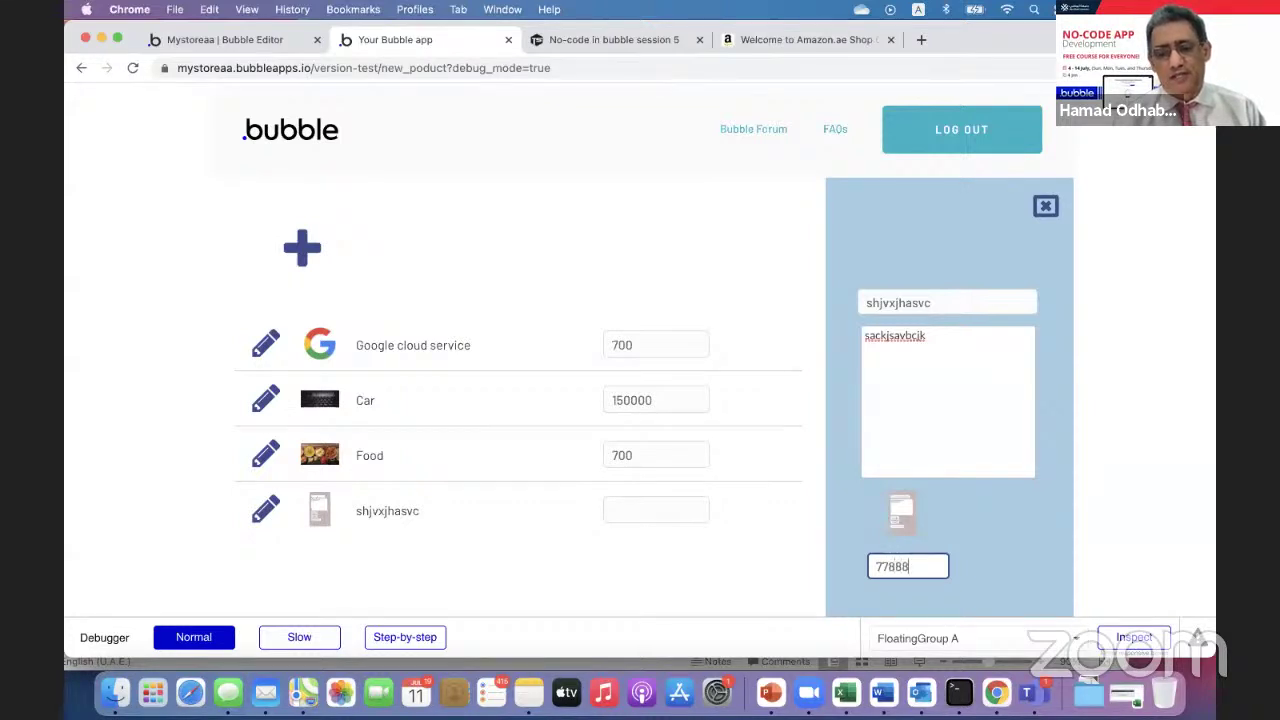
left_click(1003, 529)
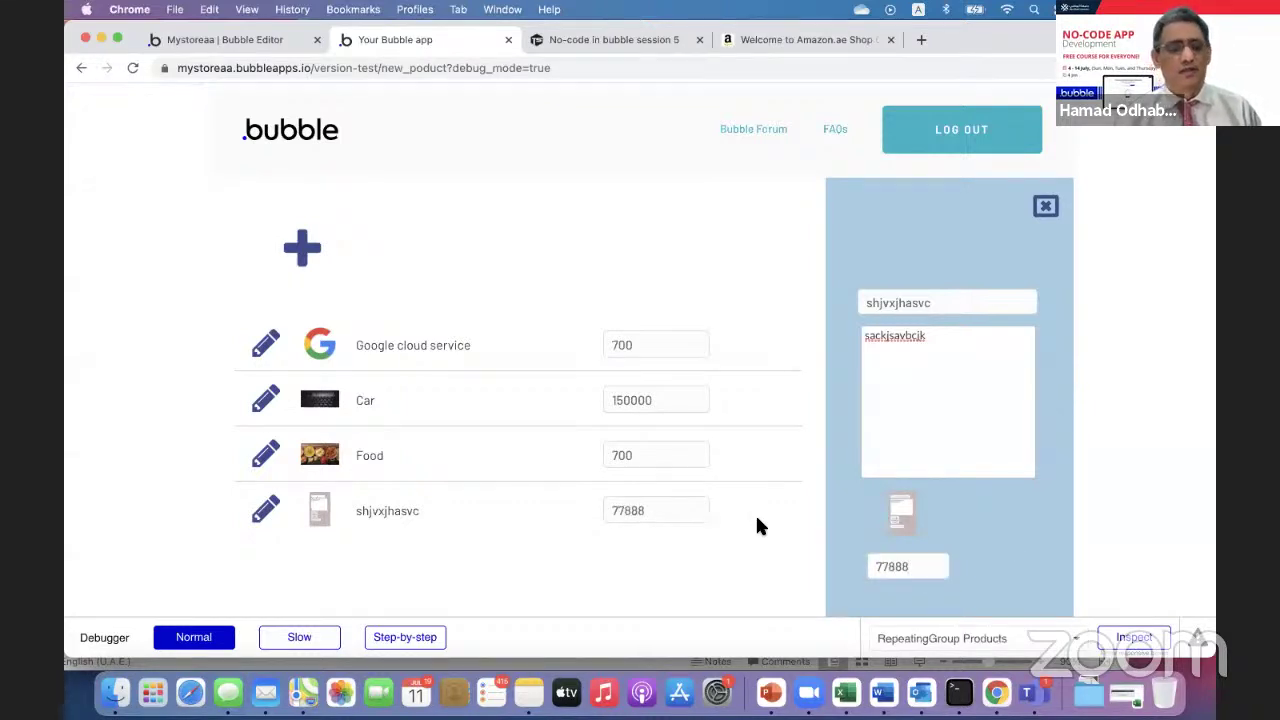
scroll(755, 513, "down", 1)
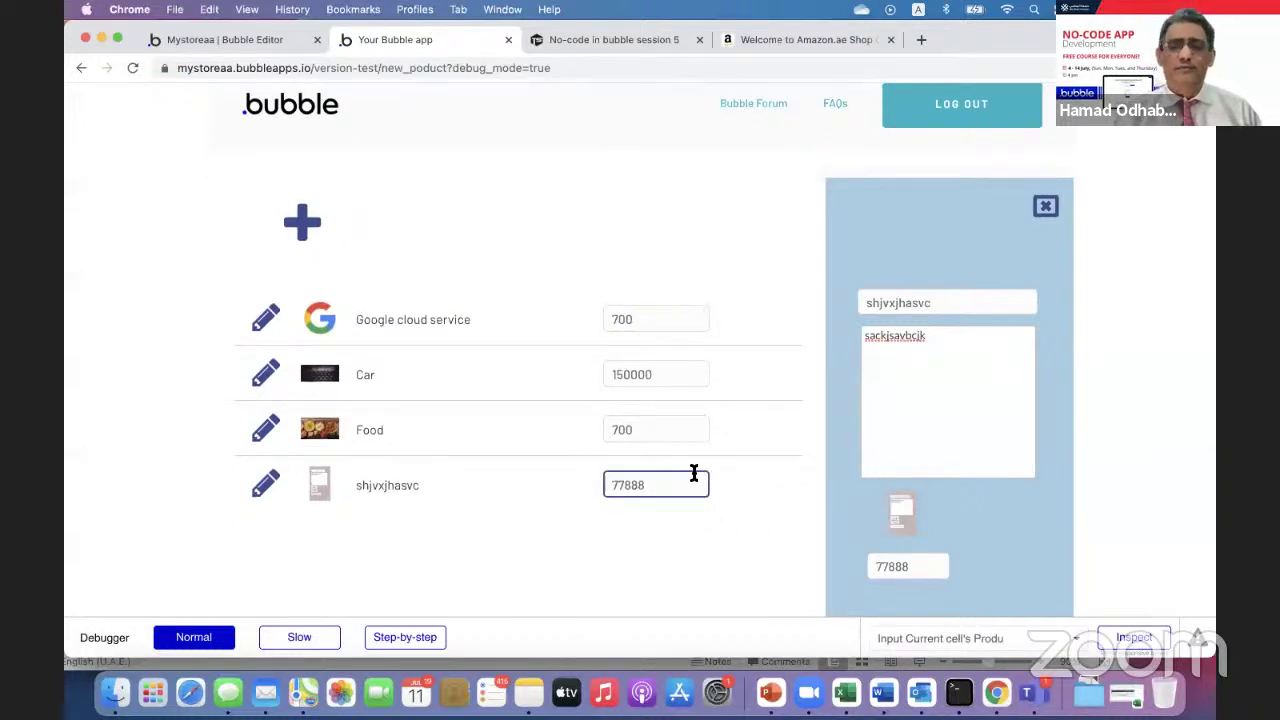
scroll(692, 476, "up", 1)
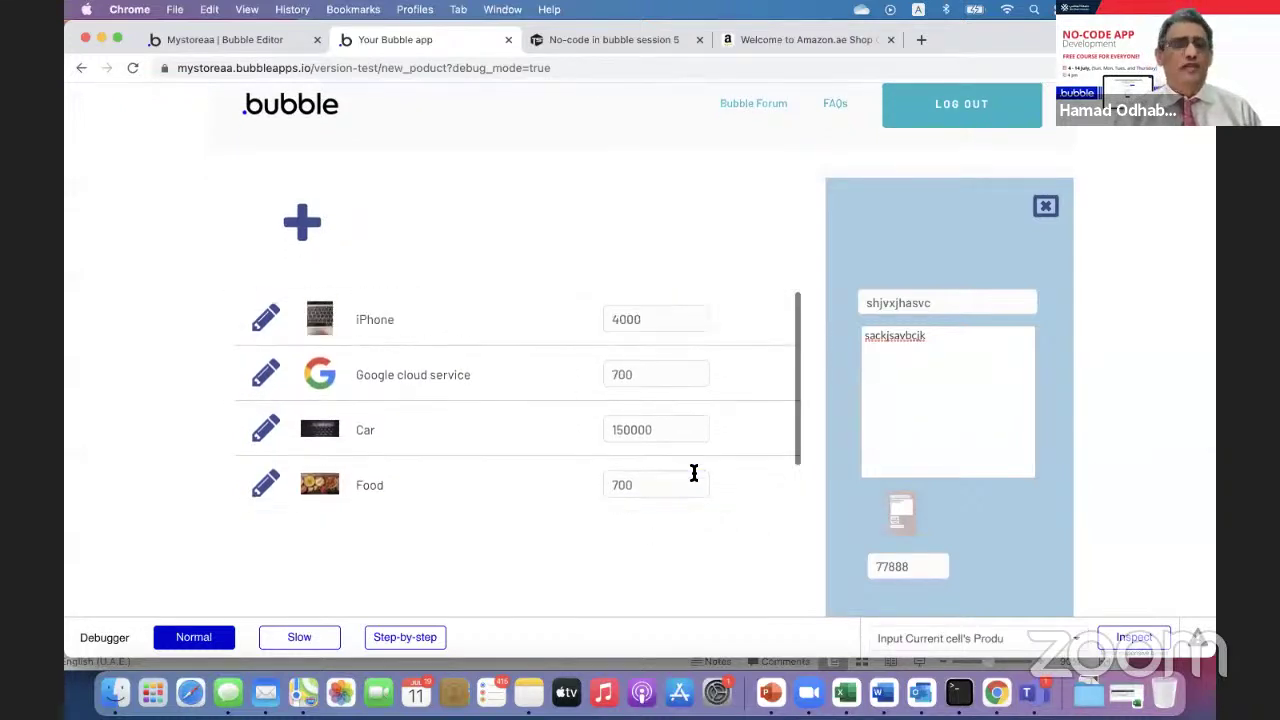
- In the Bubble editor's page design, set the content format of the side panel's price input to Decimal
left_click(278, 38)
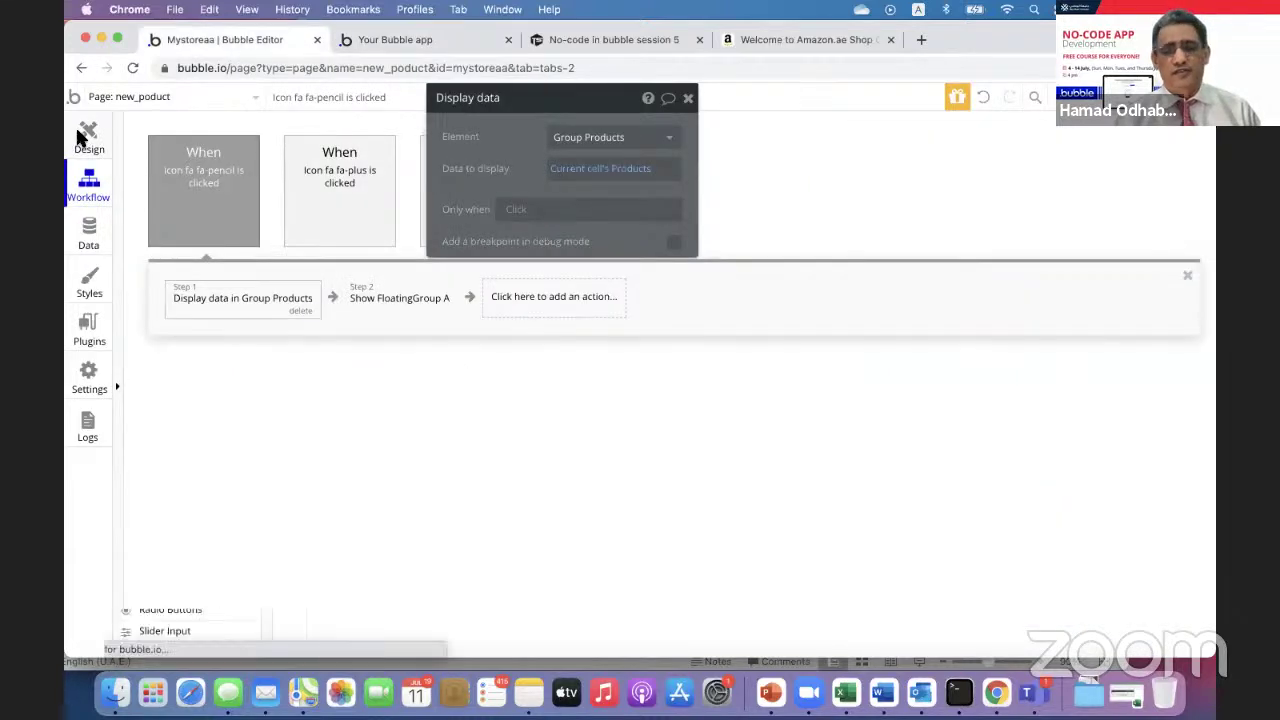
left_click(84, 138)
left_click(990, 597)
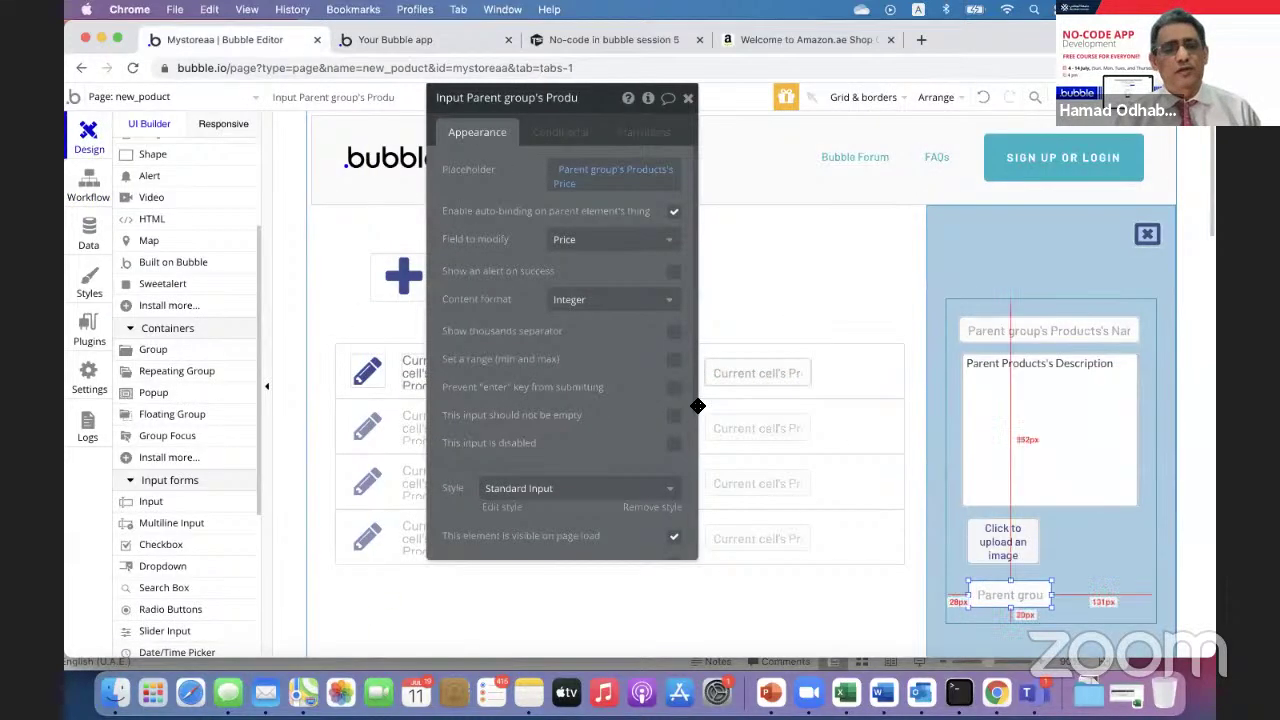
left_click(667, 301)
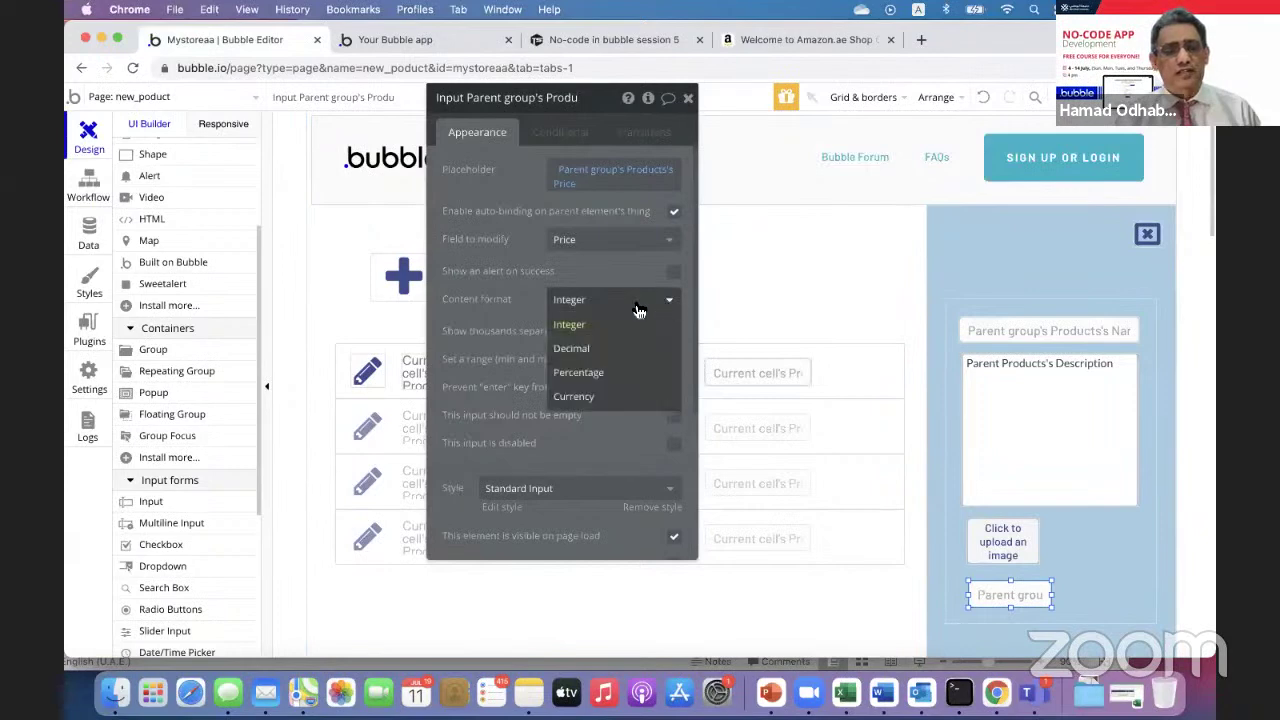
left_click(586, 350)
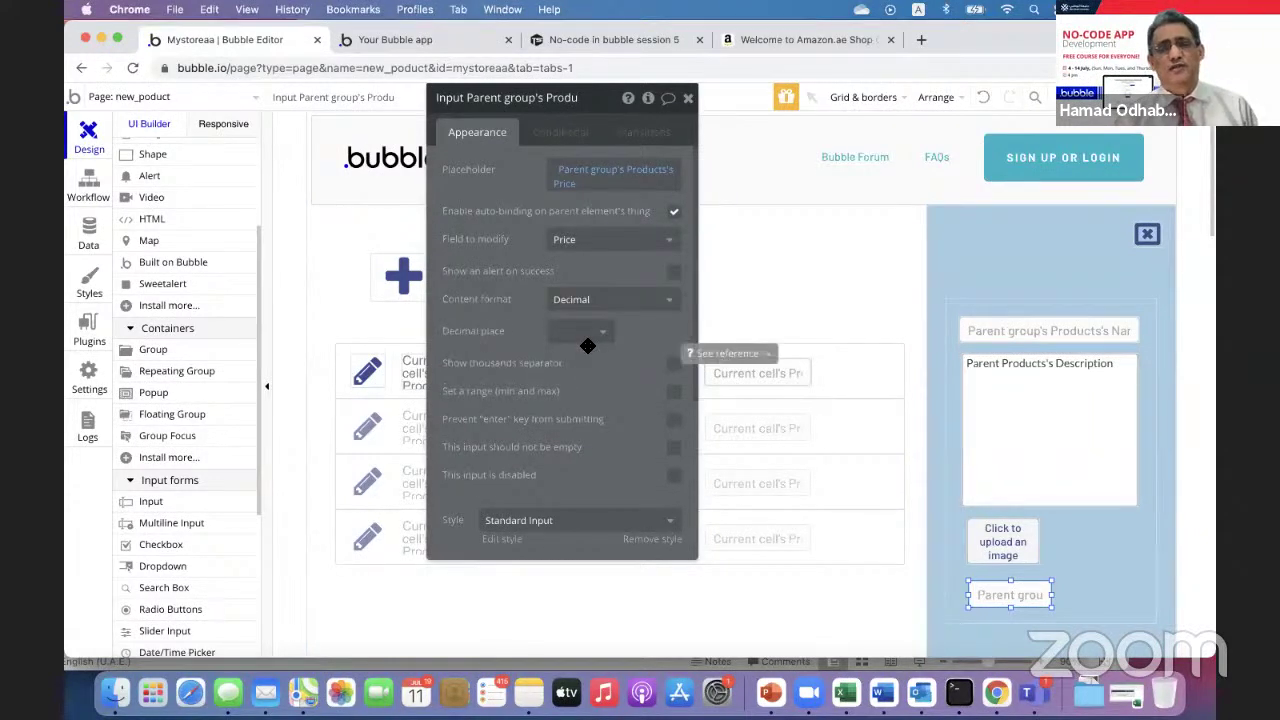
- Refresh the app preview, open Food in the side panel and set its price to 700.7
left_click(378, 39)
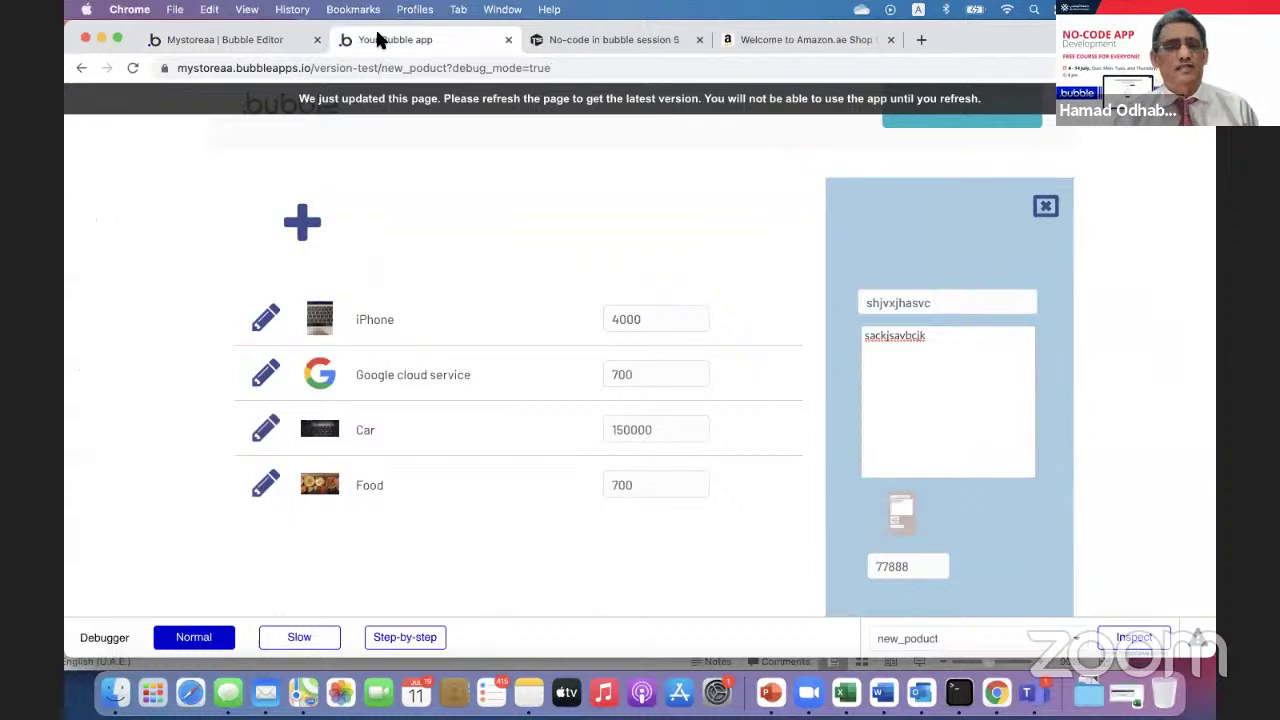
left_click(393, 110)
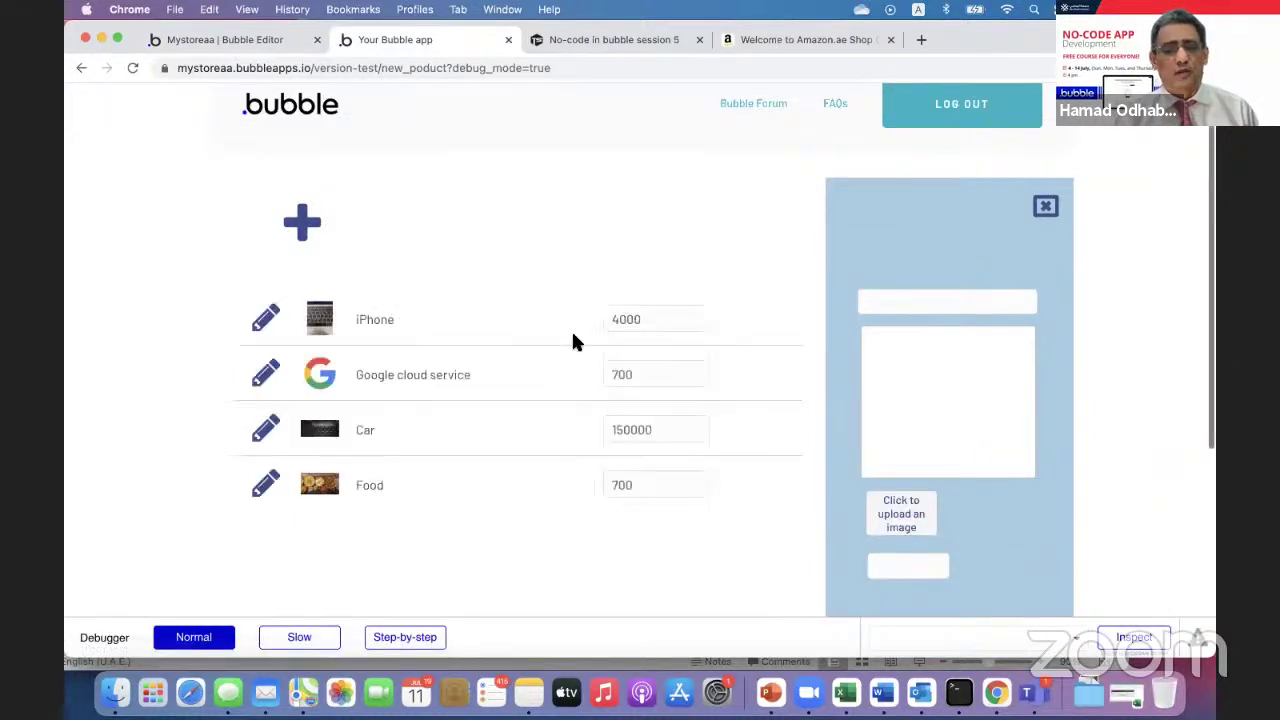
left_click(265, 487)
left_click(907, 562)
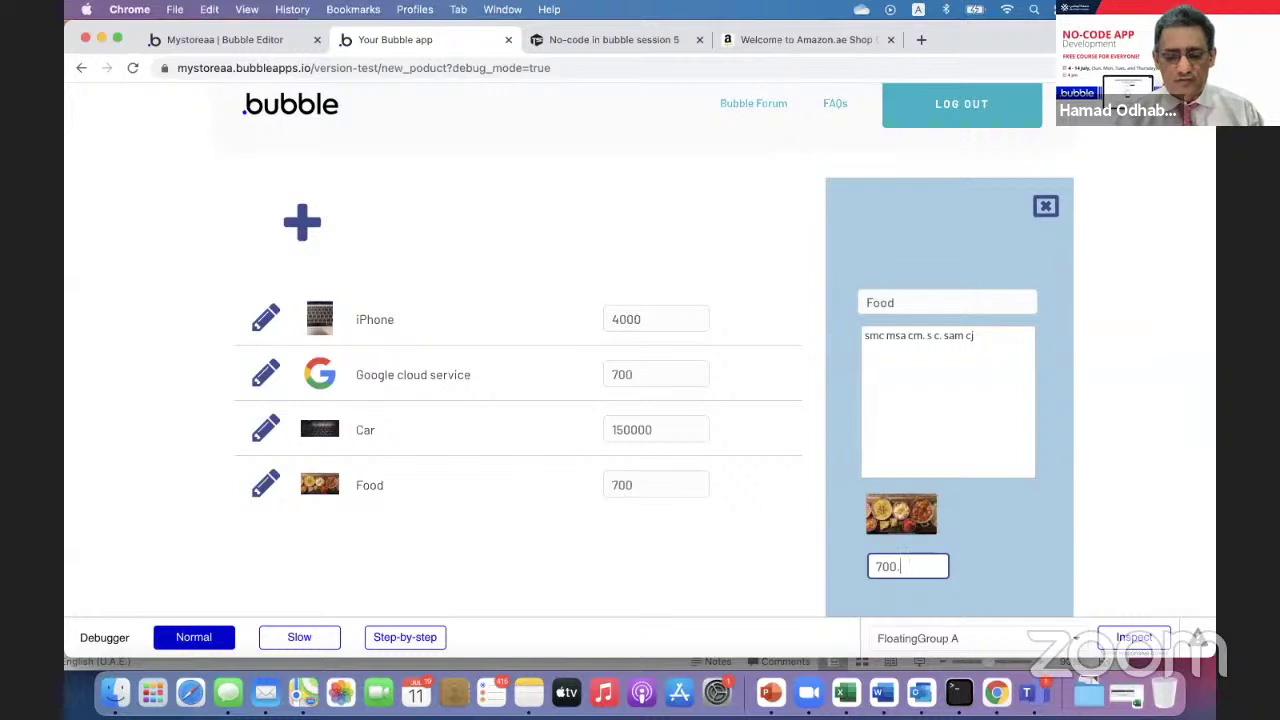
left_click(703, 579)
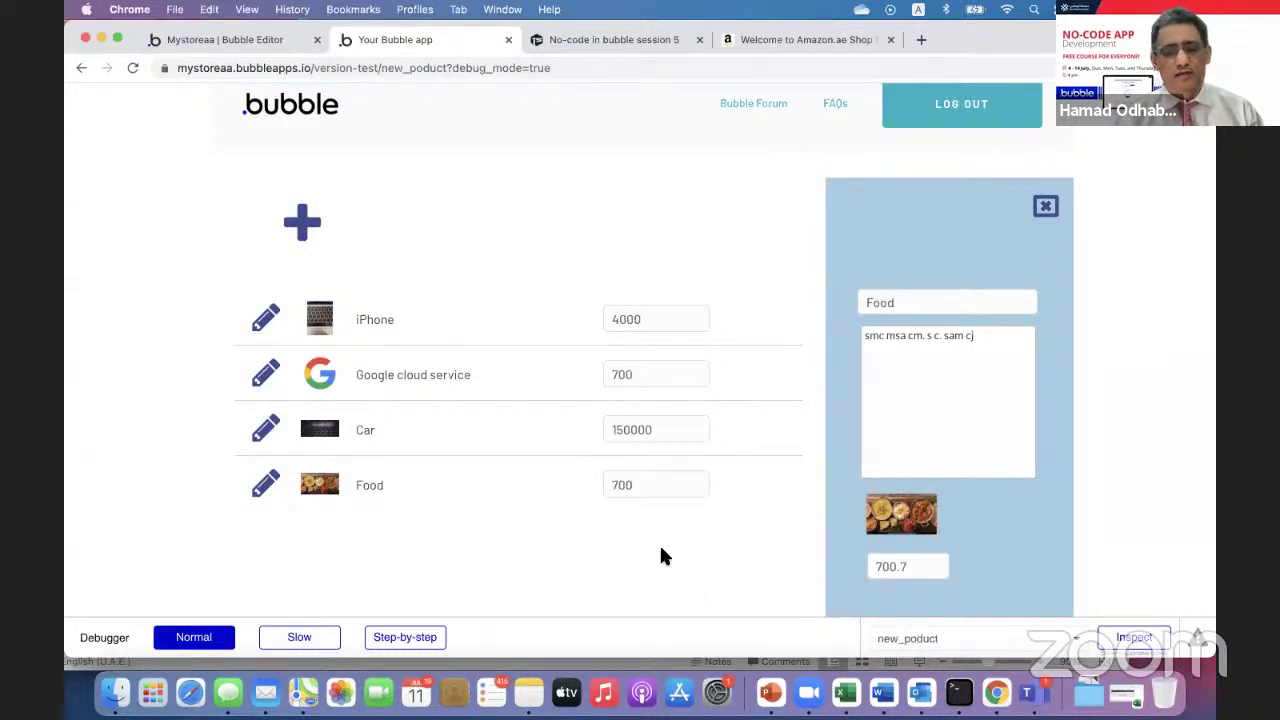
left_click(970, 537)
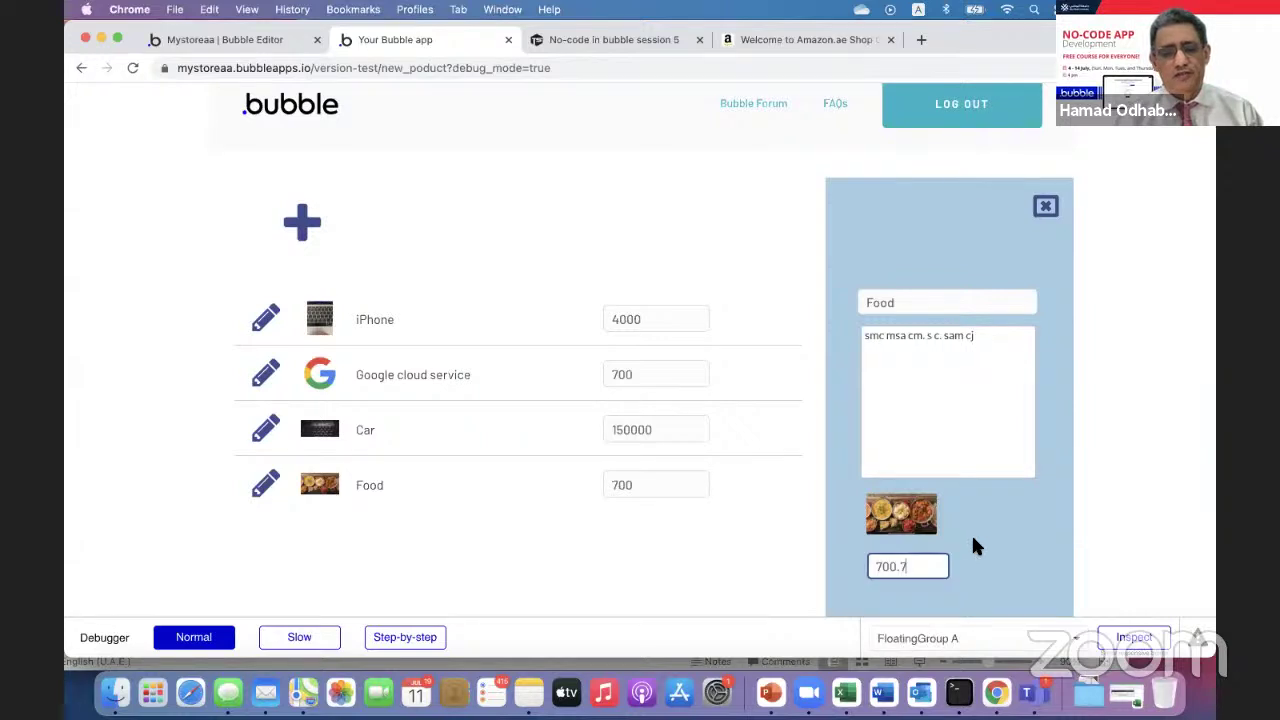
left_click(983, 577)
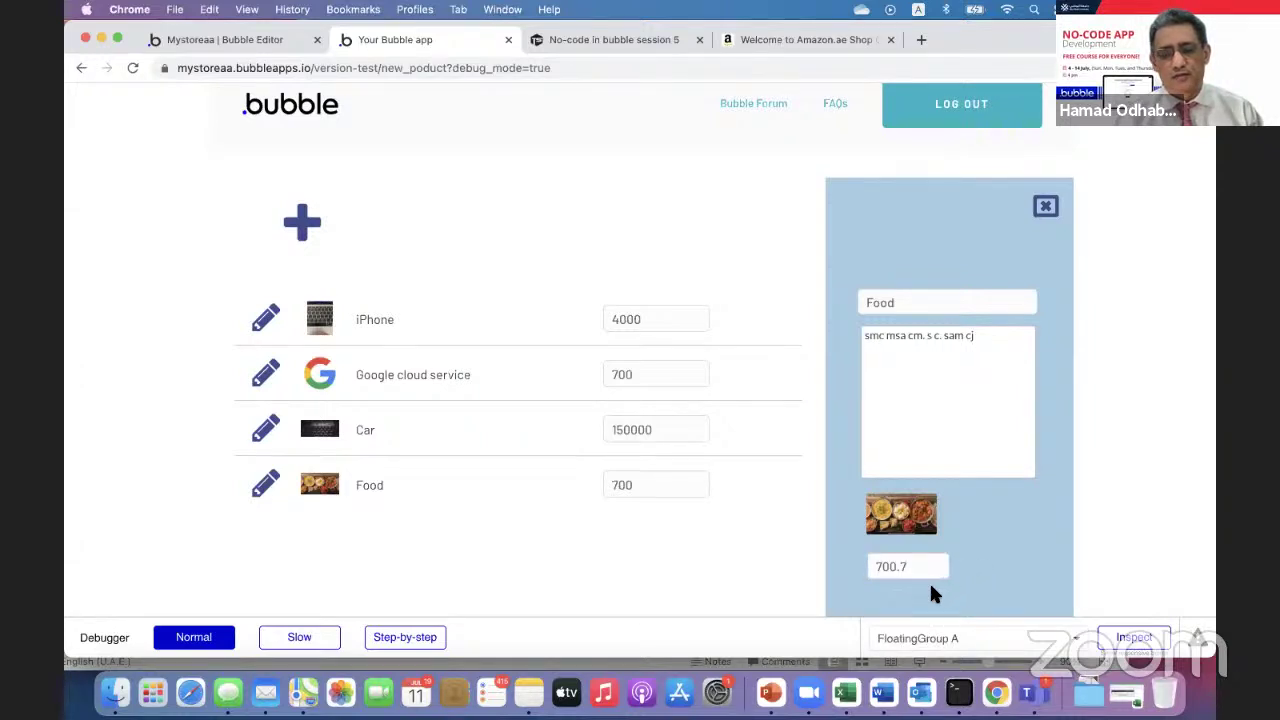
left_click(906, 418)
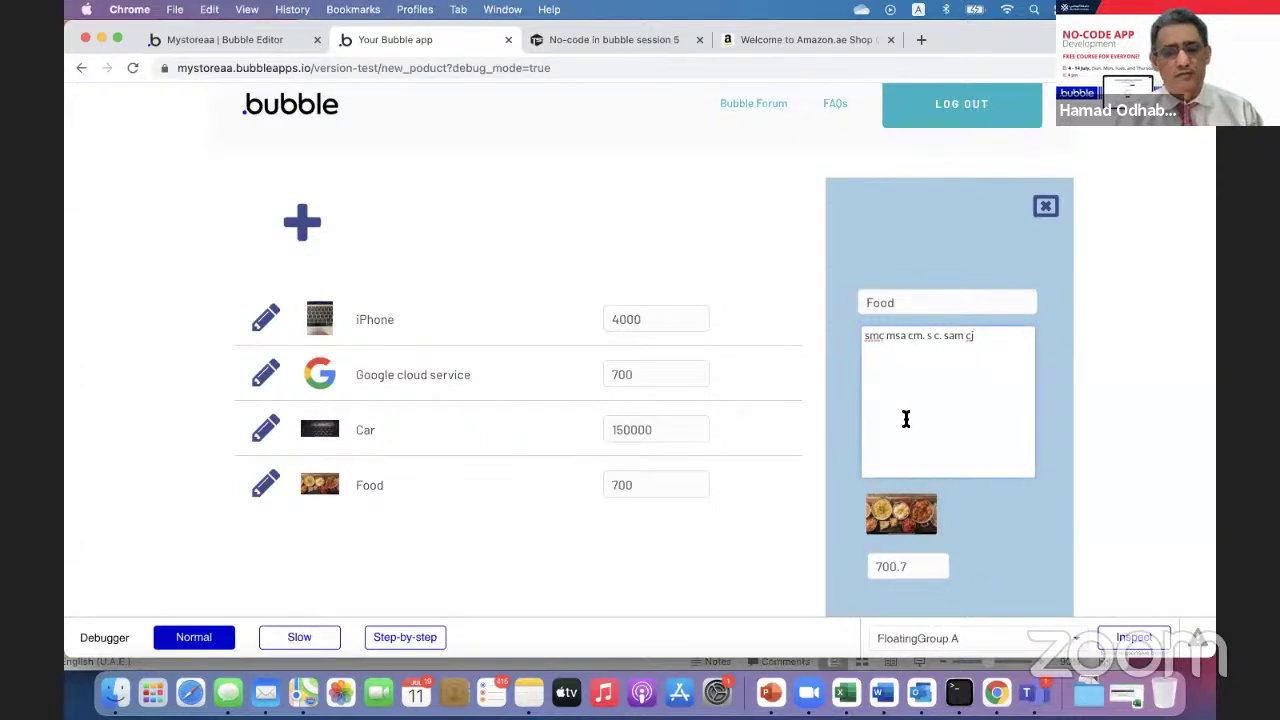
- Reopen Car and Food in the side panel and compare Food's price there with its price input in the product list
left_click(266, 485)
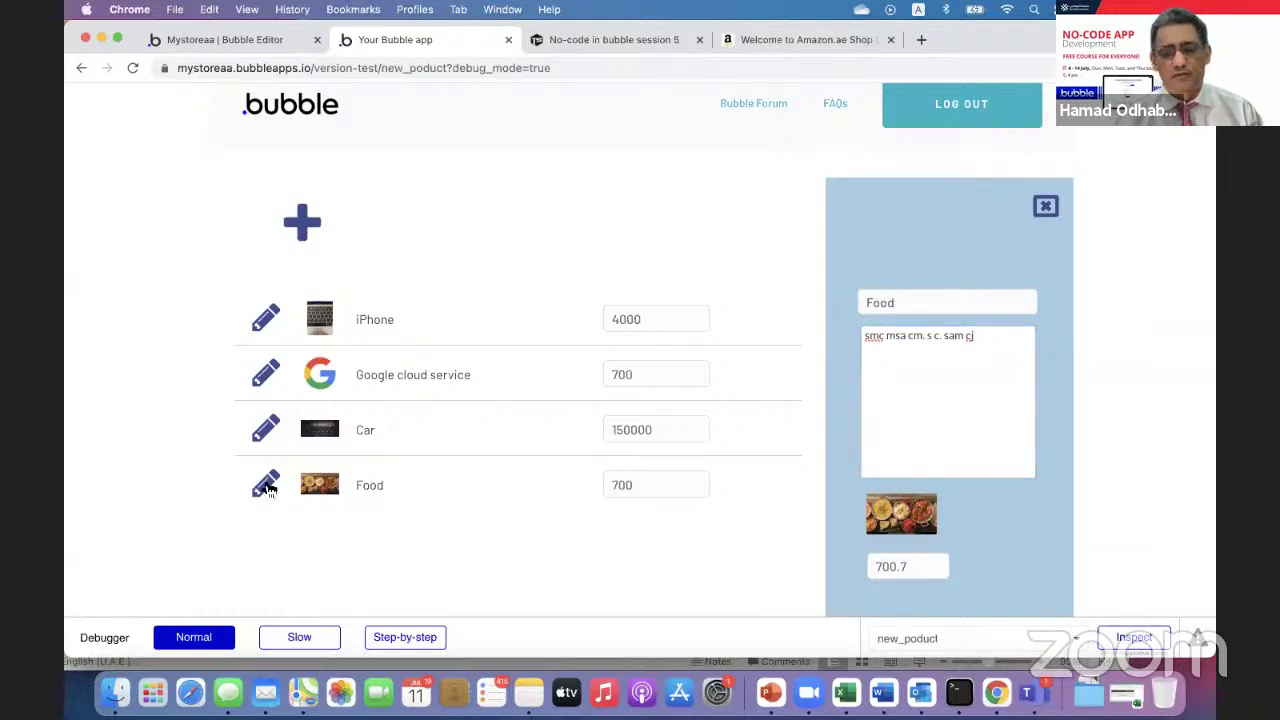
left_click(266, 430)
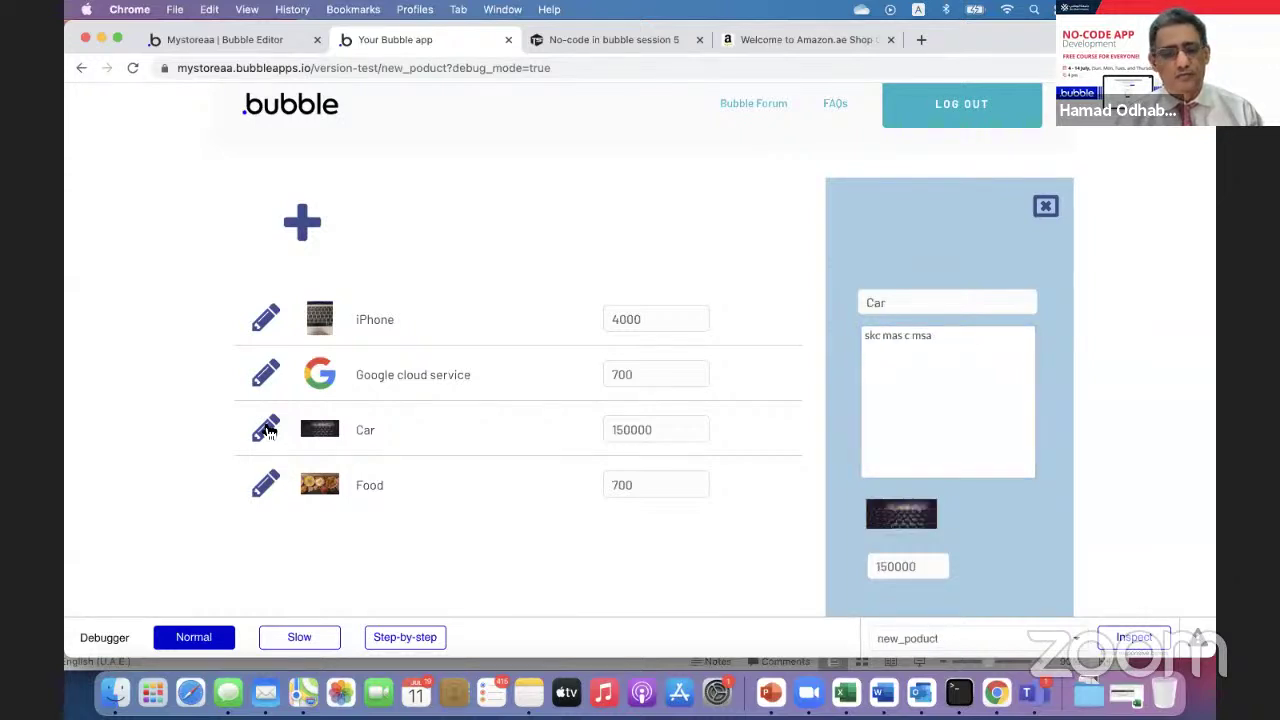
left_click(266, 485)
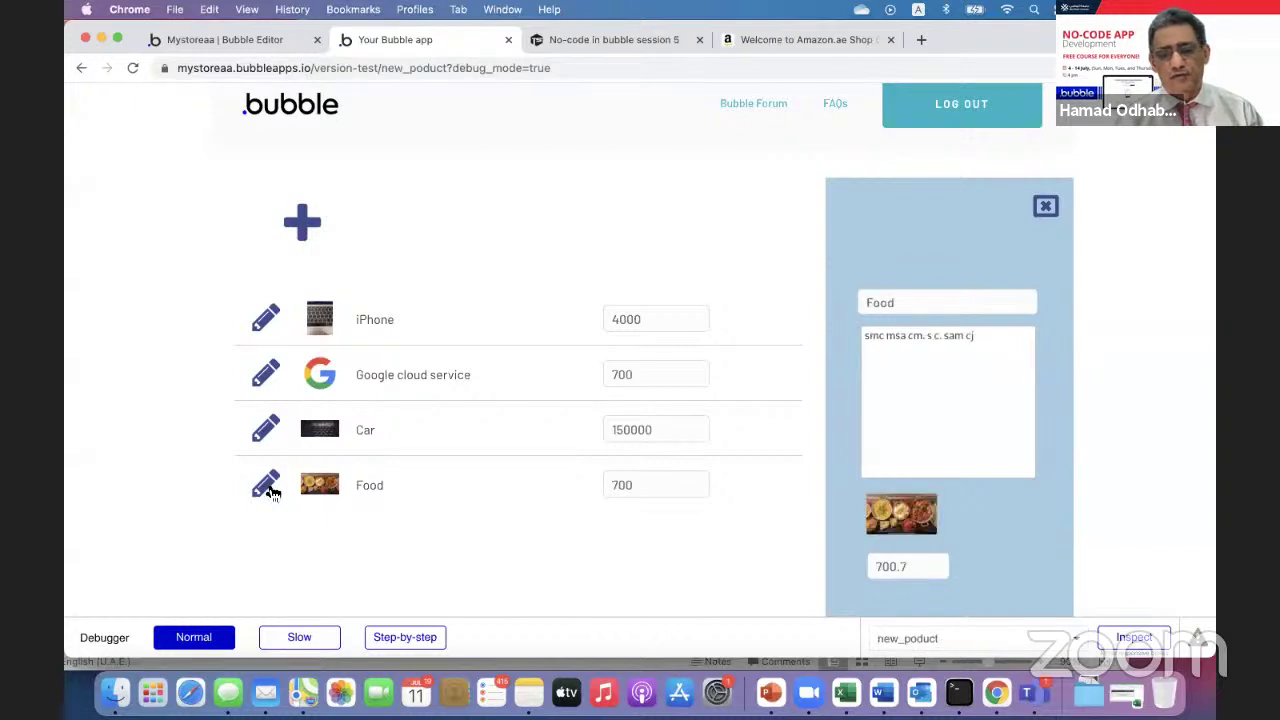
left_click(645, 485)
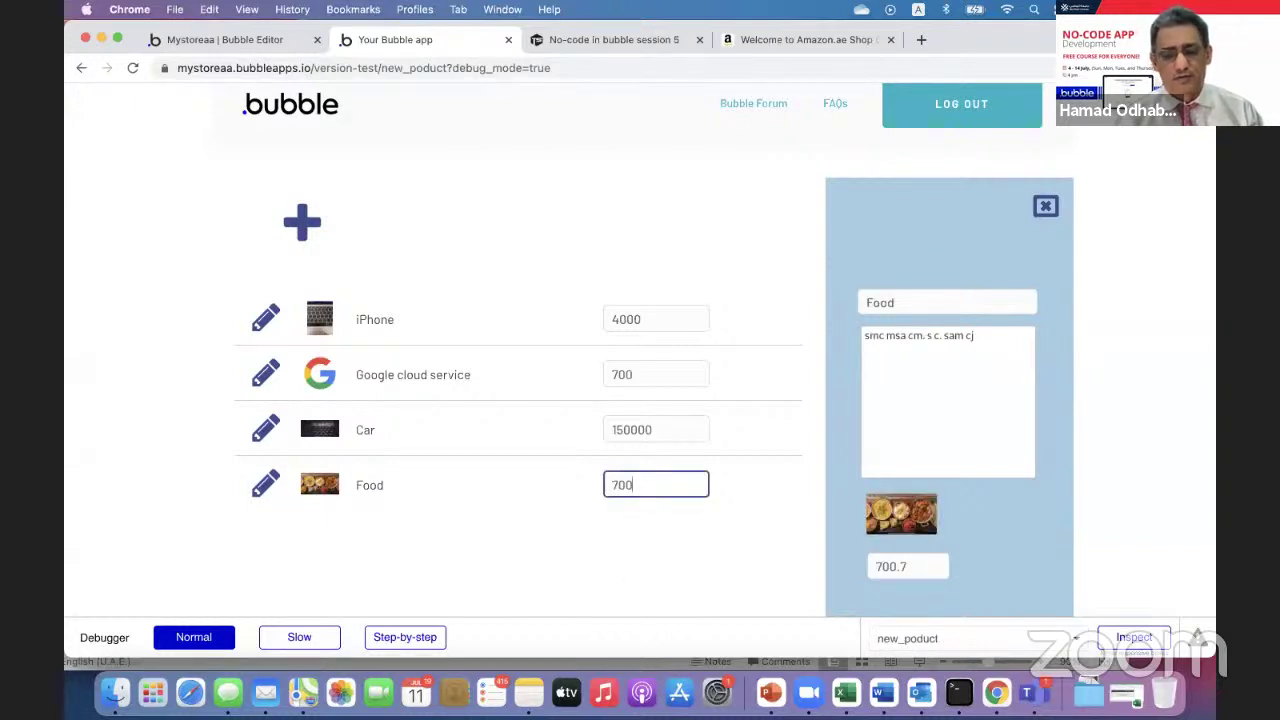
key("BackSpace")
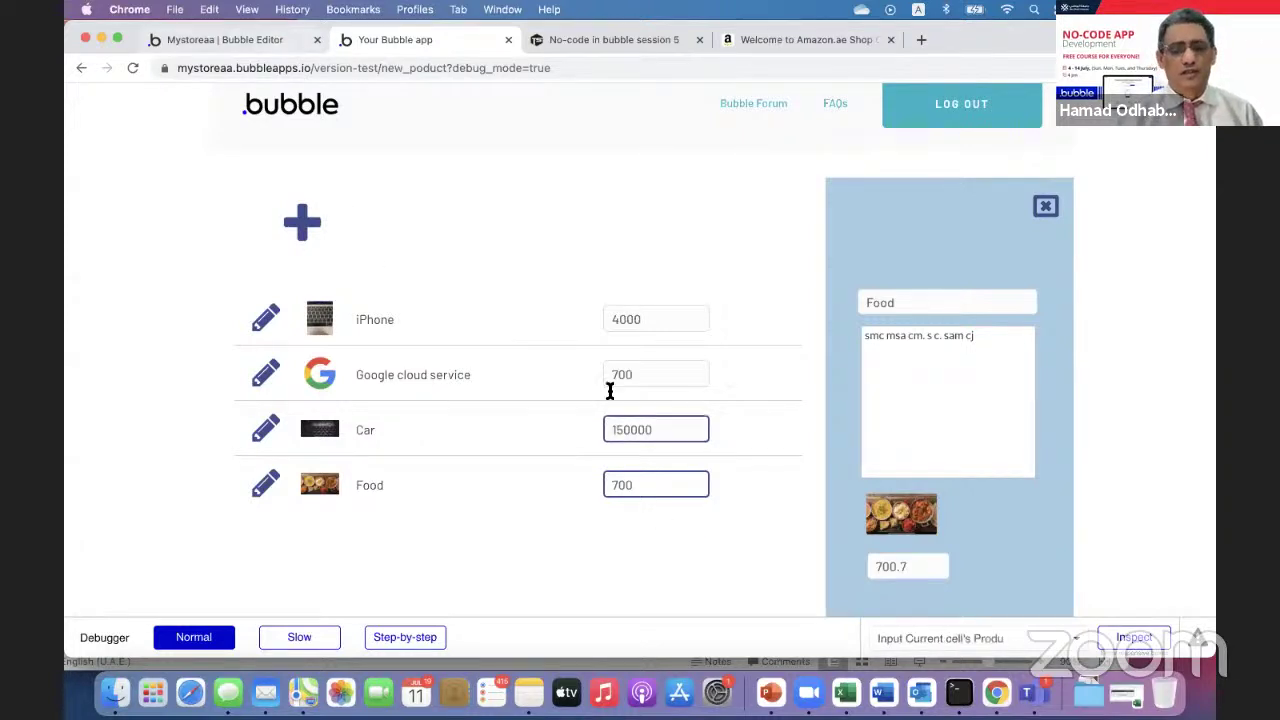
- In the Bubble editor, set the content format of the product list's price input to Decimal
left_click(229, 38)
left_click(757, 372)
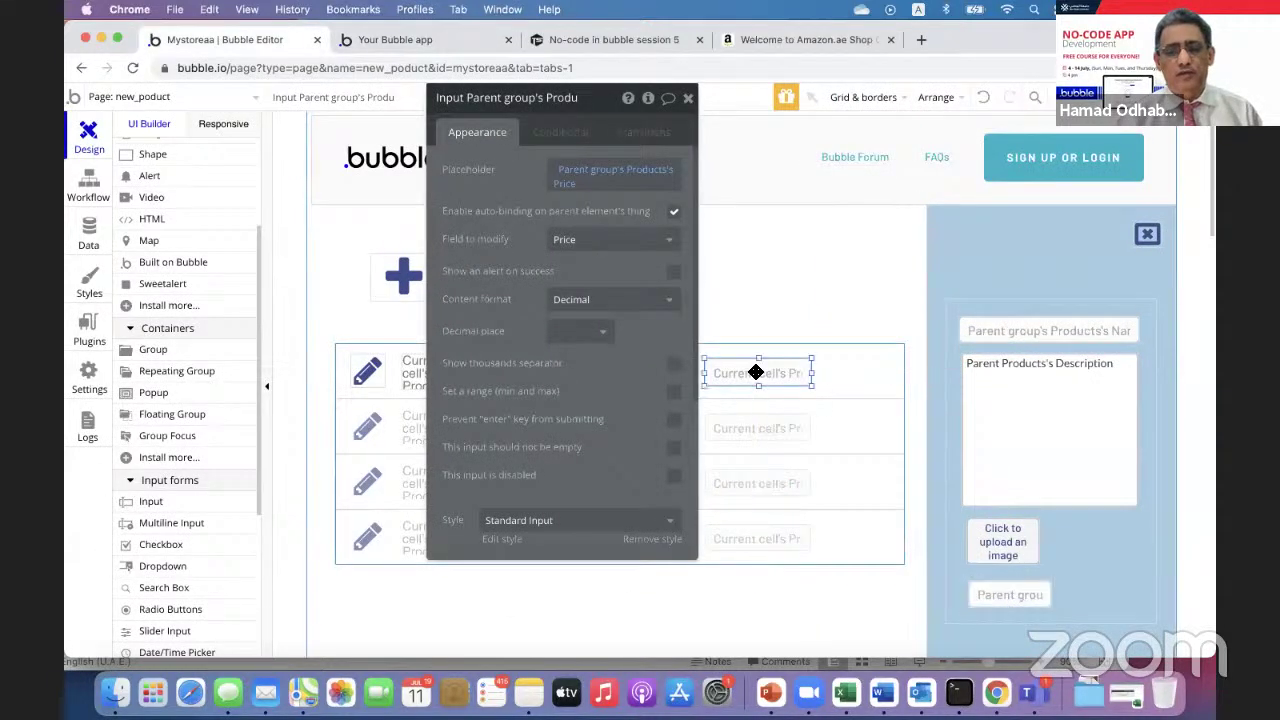
left_click(615, 300)
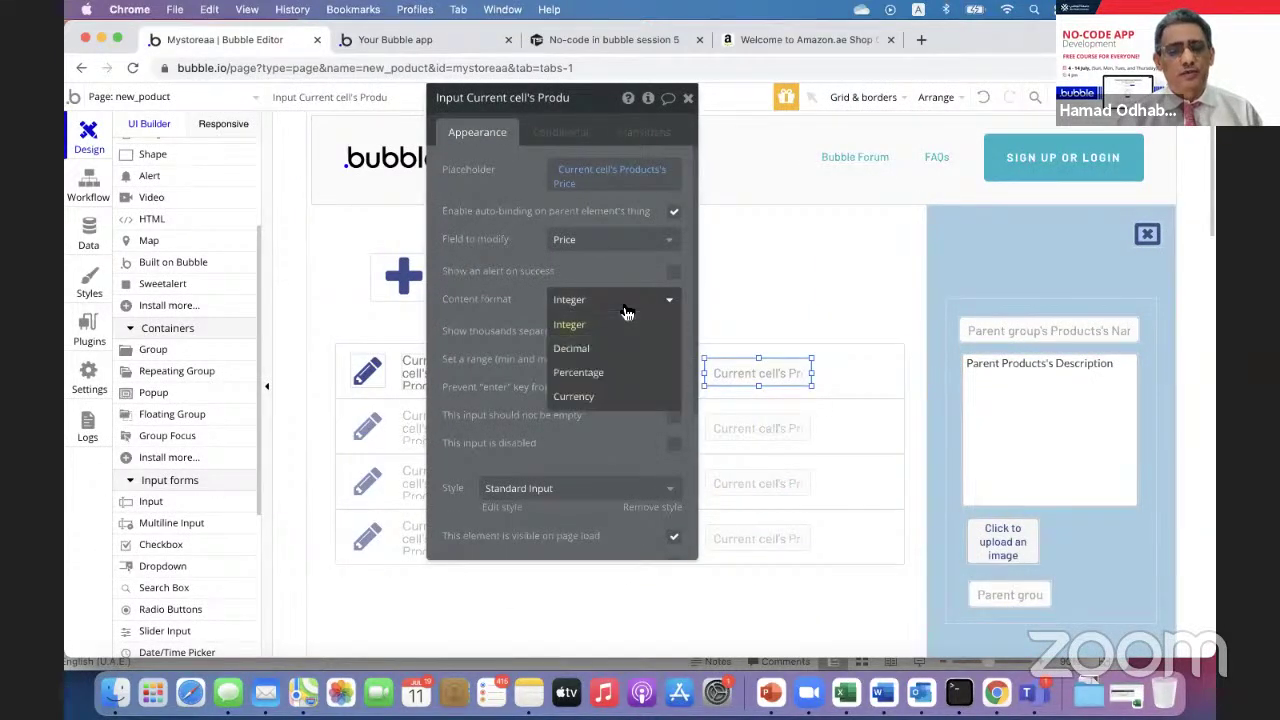
left_click(607, 349)
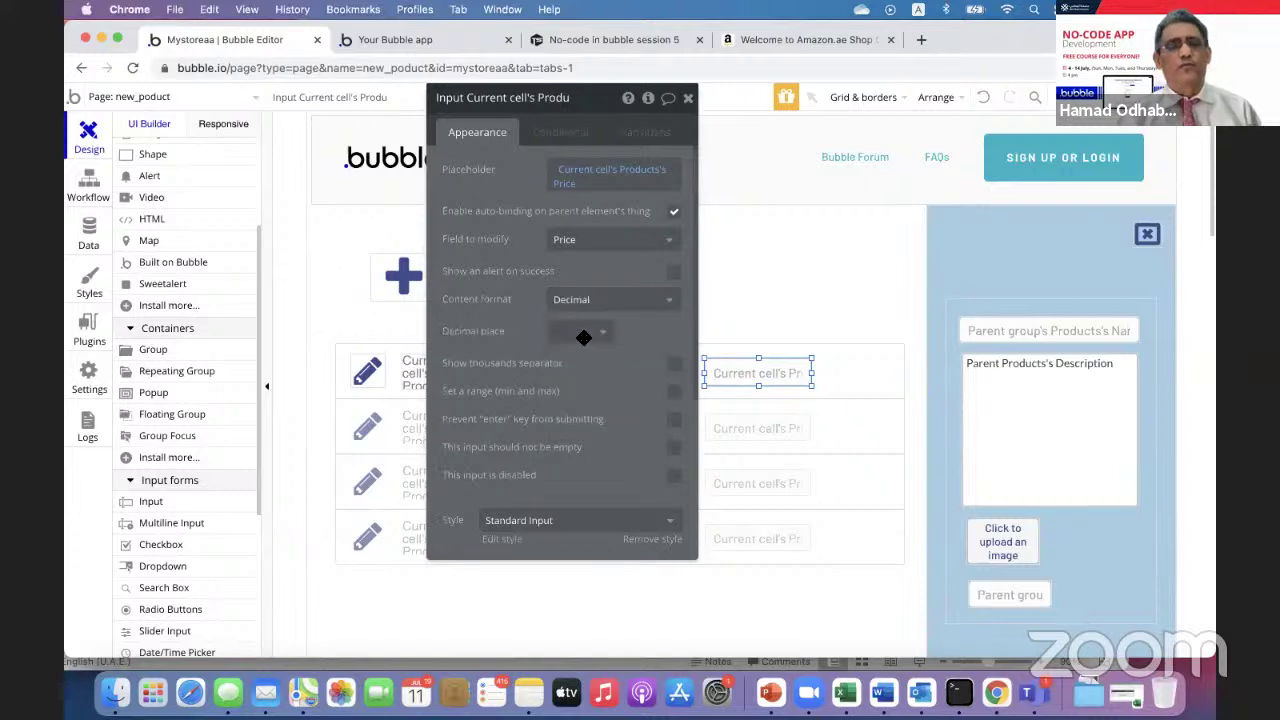
- Refresh the app preview, open Food in the side panel and set its price to 700.7
left_click(377, 39)
left_click(391, 100)
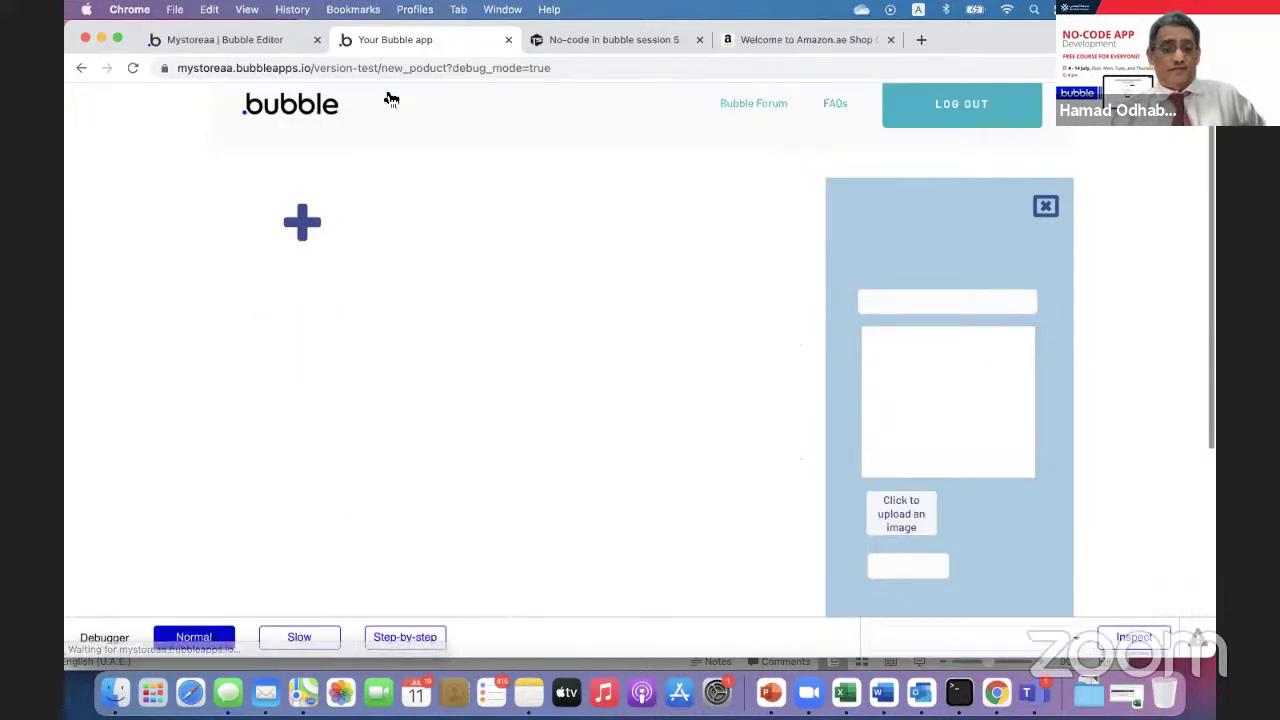
left_click(267, 490)
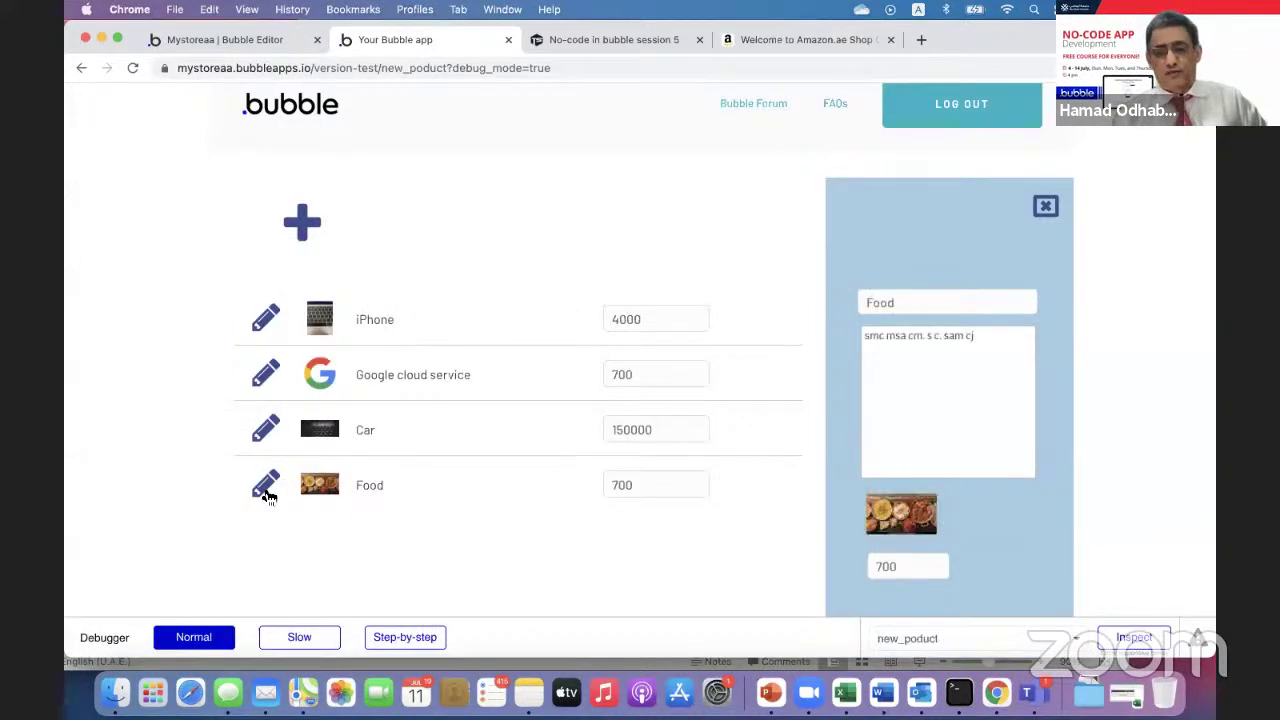
left_click(907, 567)
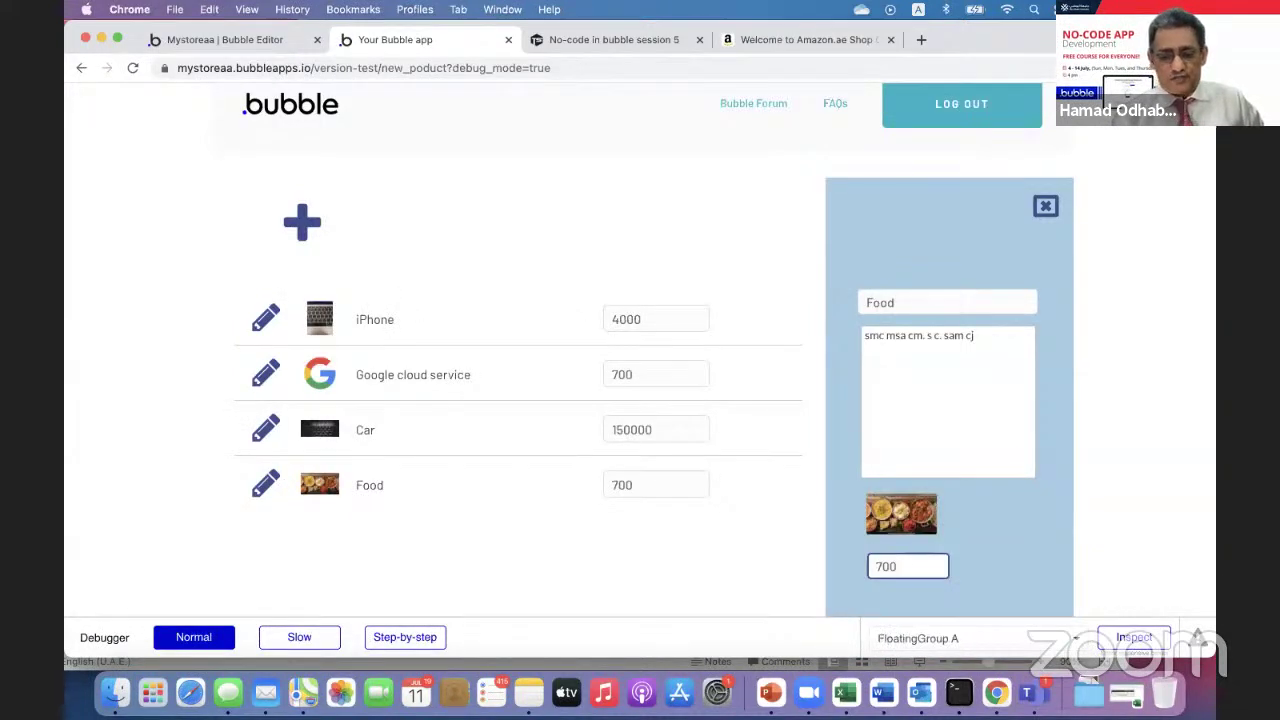
left_click(975, 565)
- Change Food's price to 700.8 in the product list and load Food in the side panel to compare
left_click(633, 484)
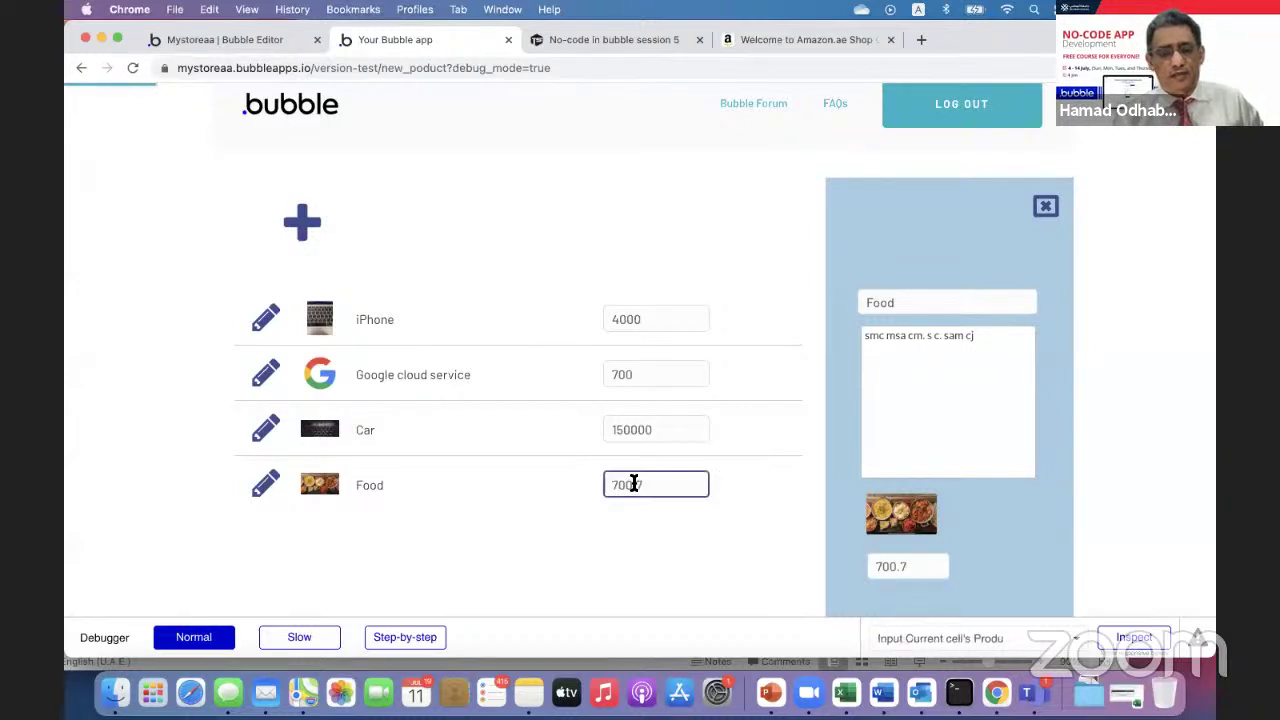
key("BackSpace")
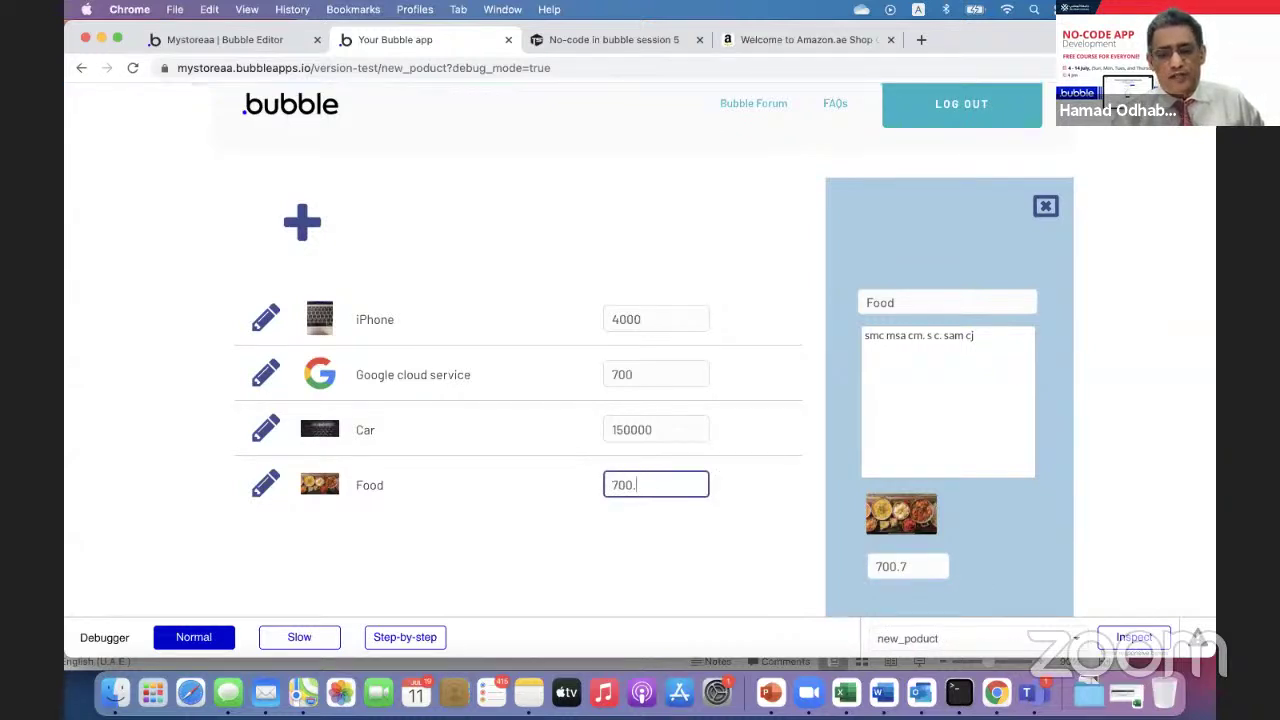
type("8")
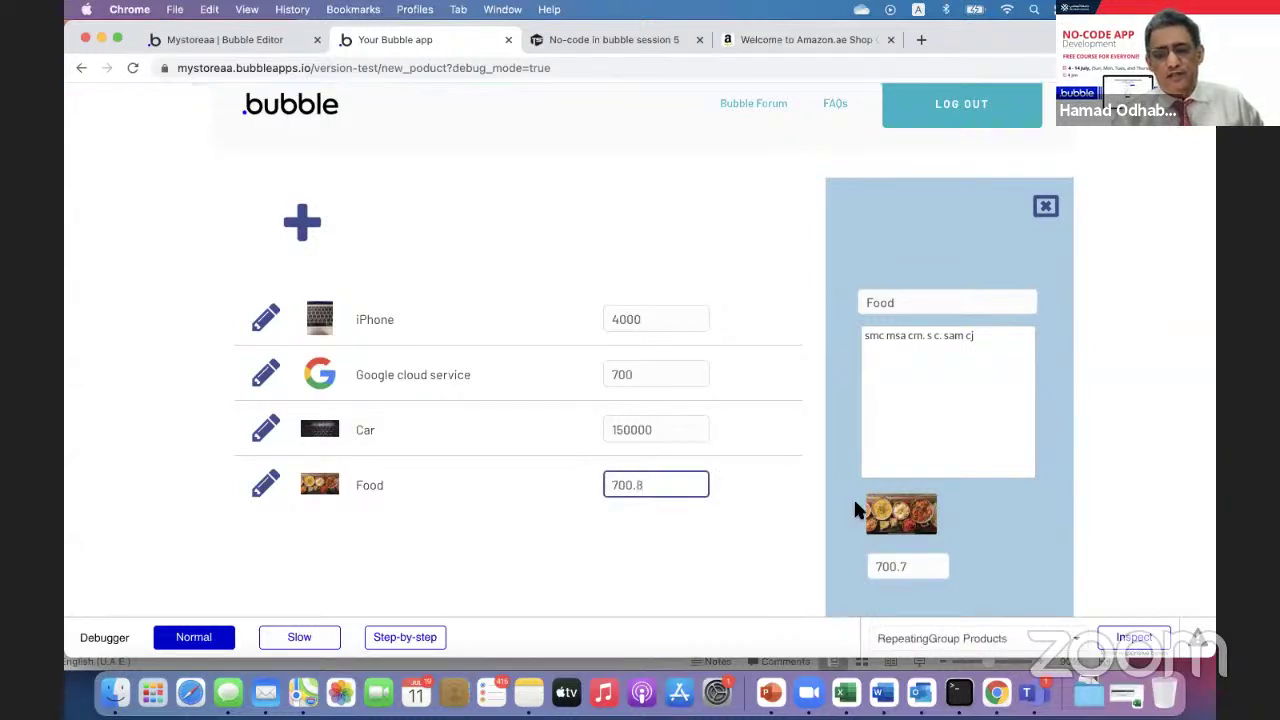
left_click(265, 492)
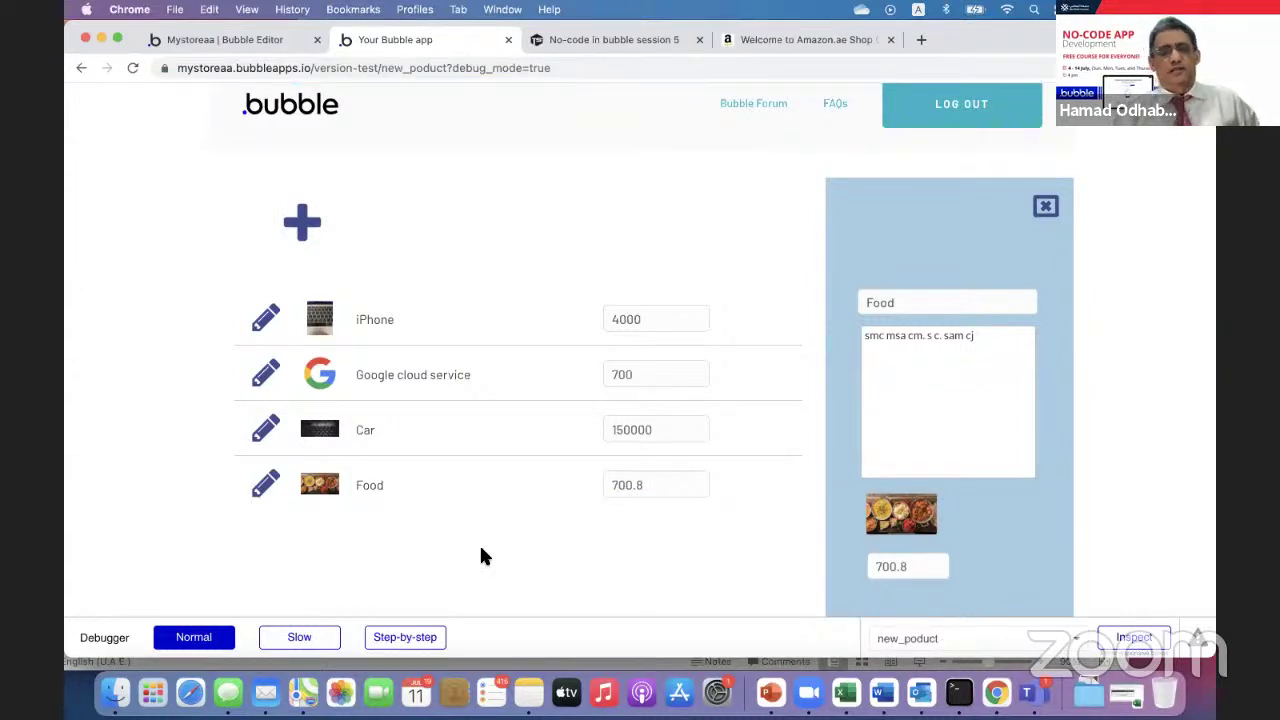
- Close the side panel and reopen it for Food, with the browser window made slightly narrower
left_click(1044, 206)
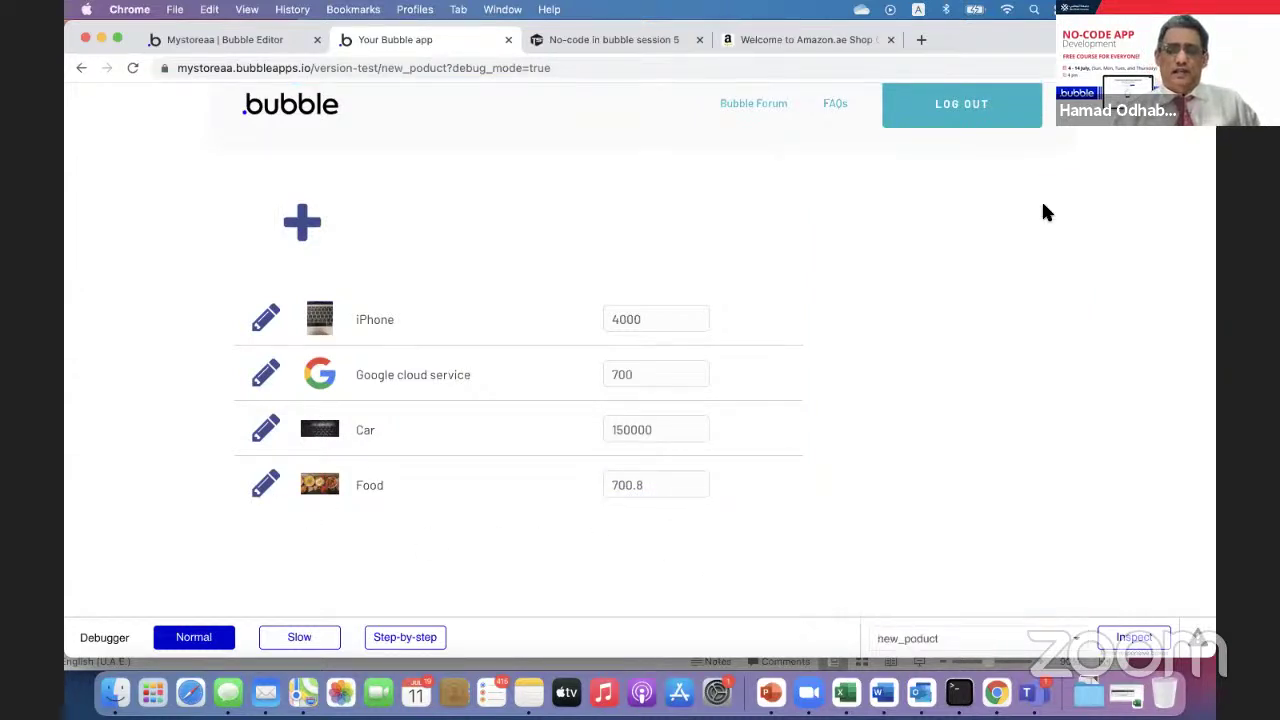
left_click(266, 484)
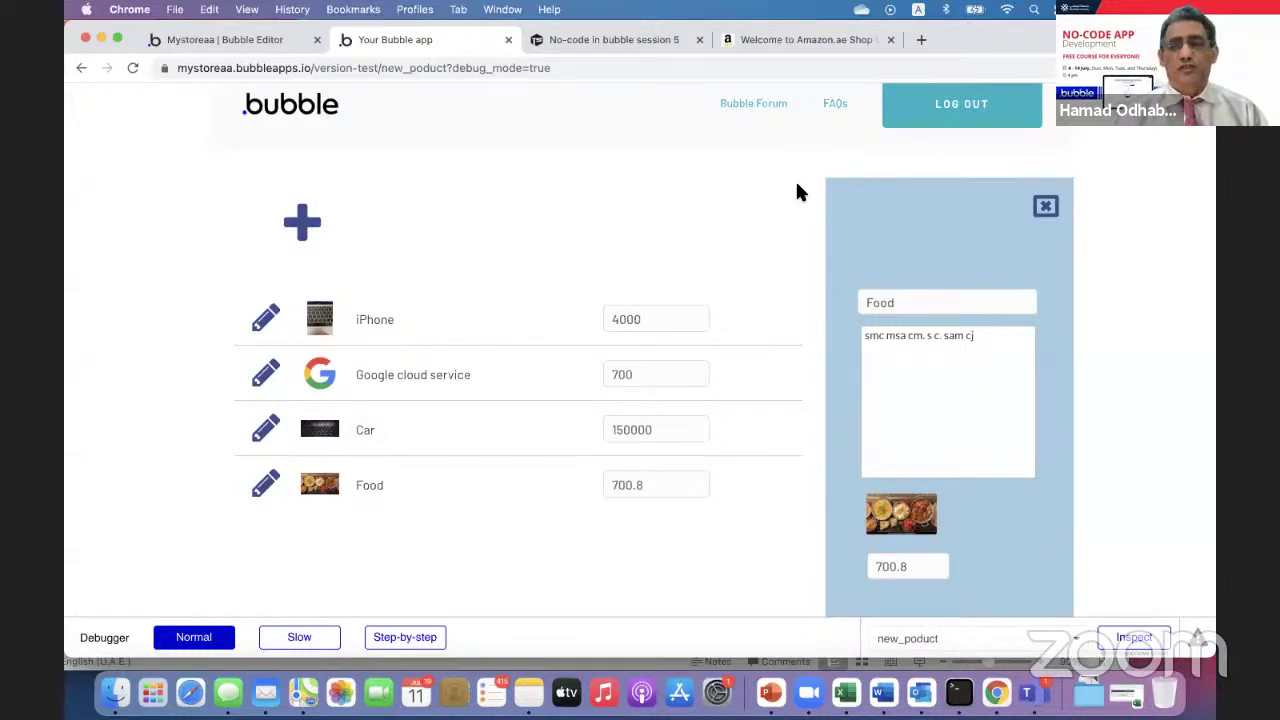
left_click_drag(1213, 152, 1187, 160)
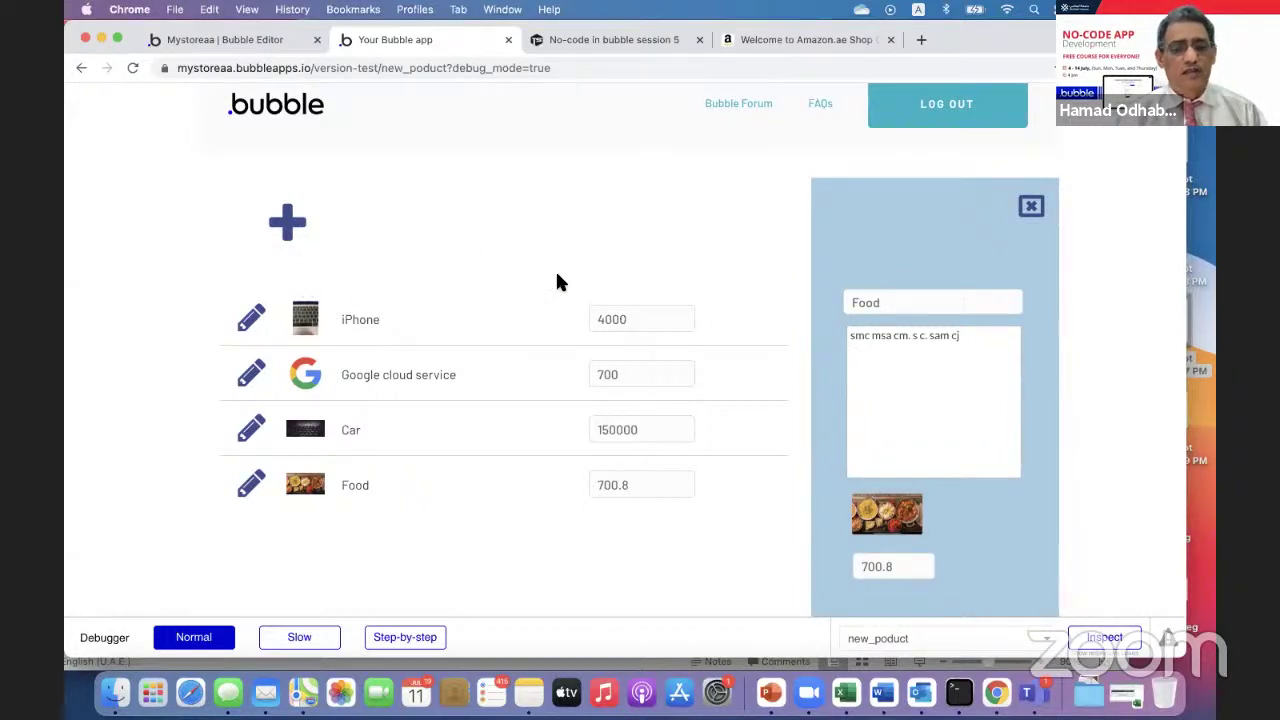
- In the Bubble editor, add a "Product name" text as a heading above the name column of the product list
left_click(263, 44)
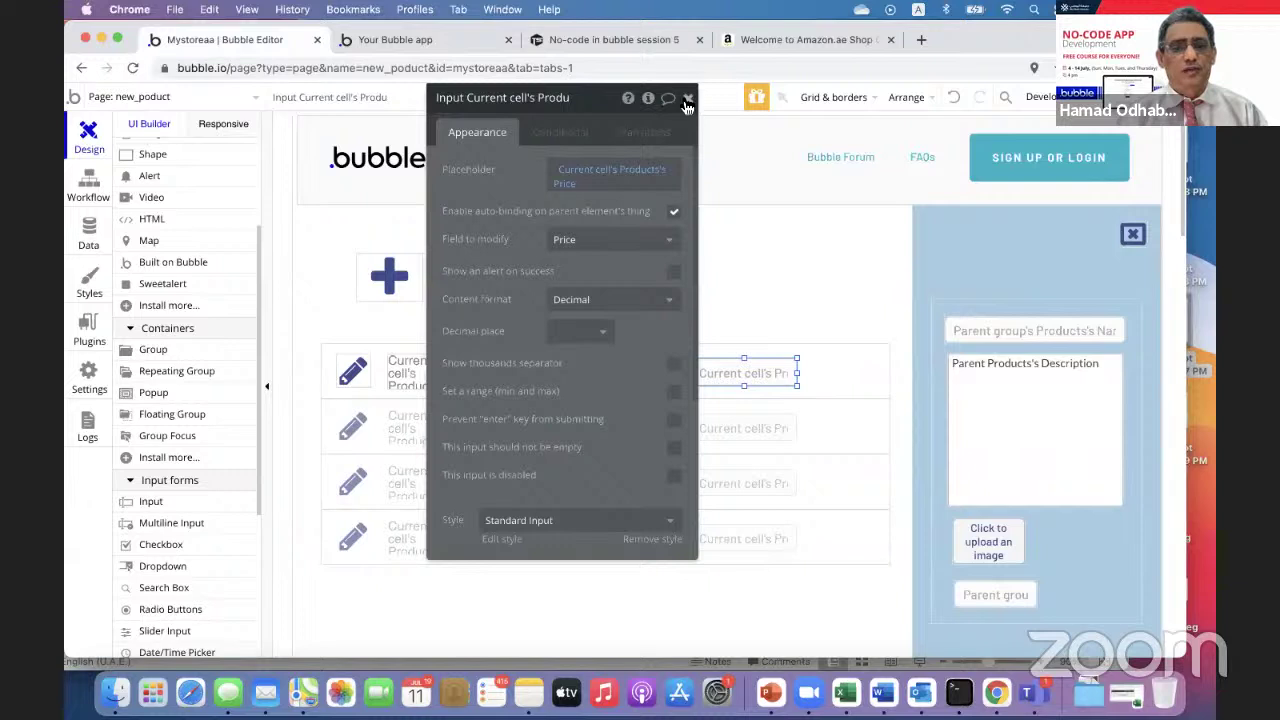
left_click_drag(611, 101, 1139, 148)
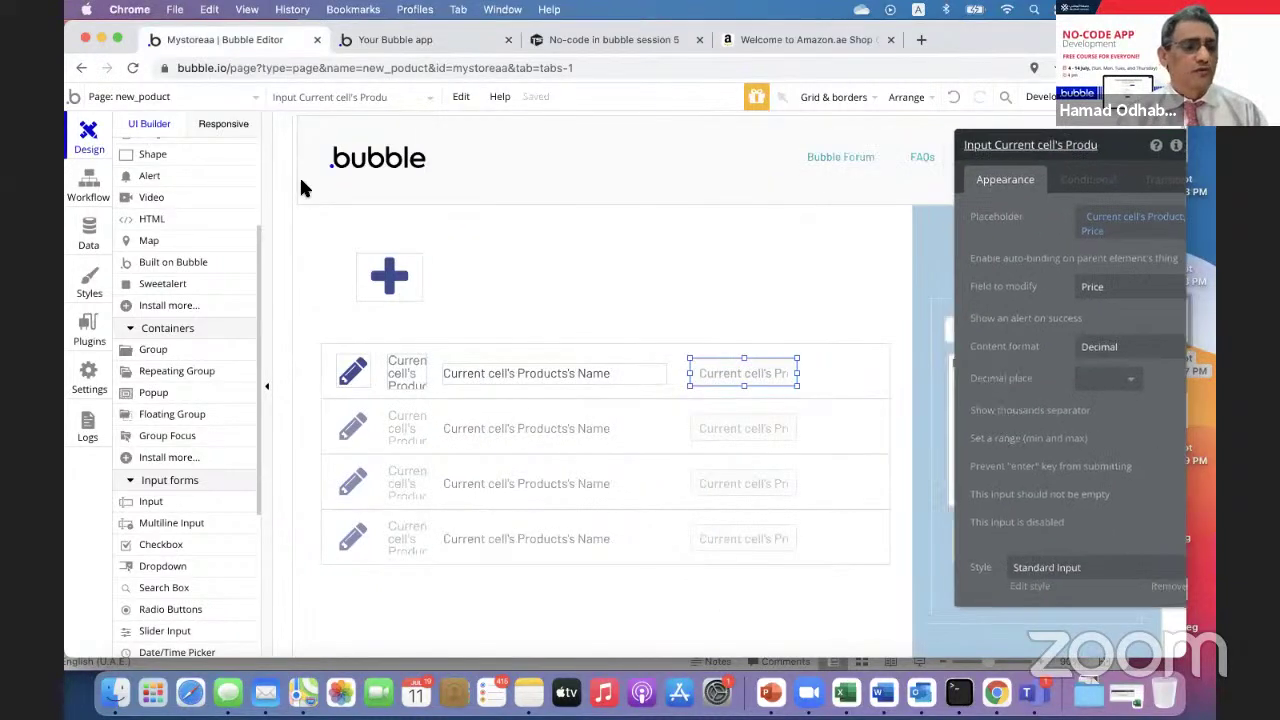
left_click(435, 330)
scroll(135, 221, "up", 4)
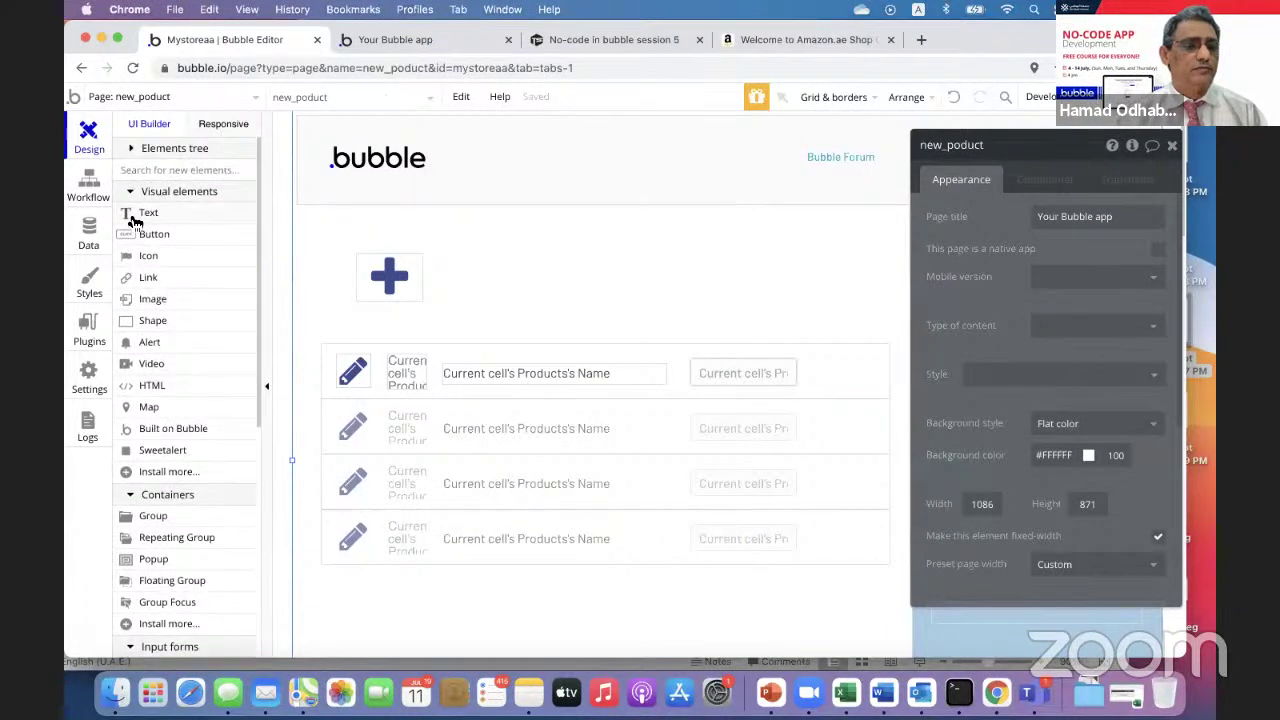
left_click(150, 216)
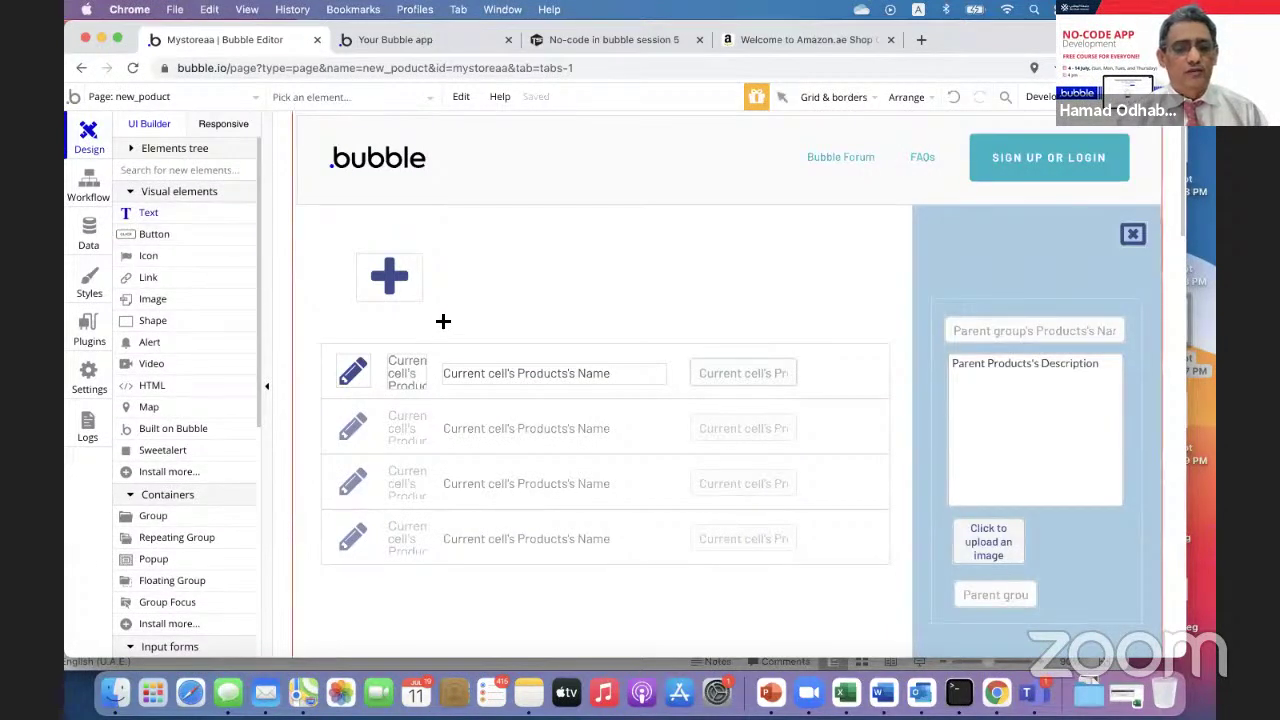
left_click_drag(471, 319, 659, 341)
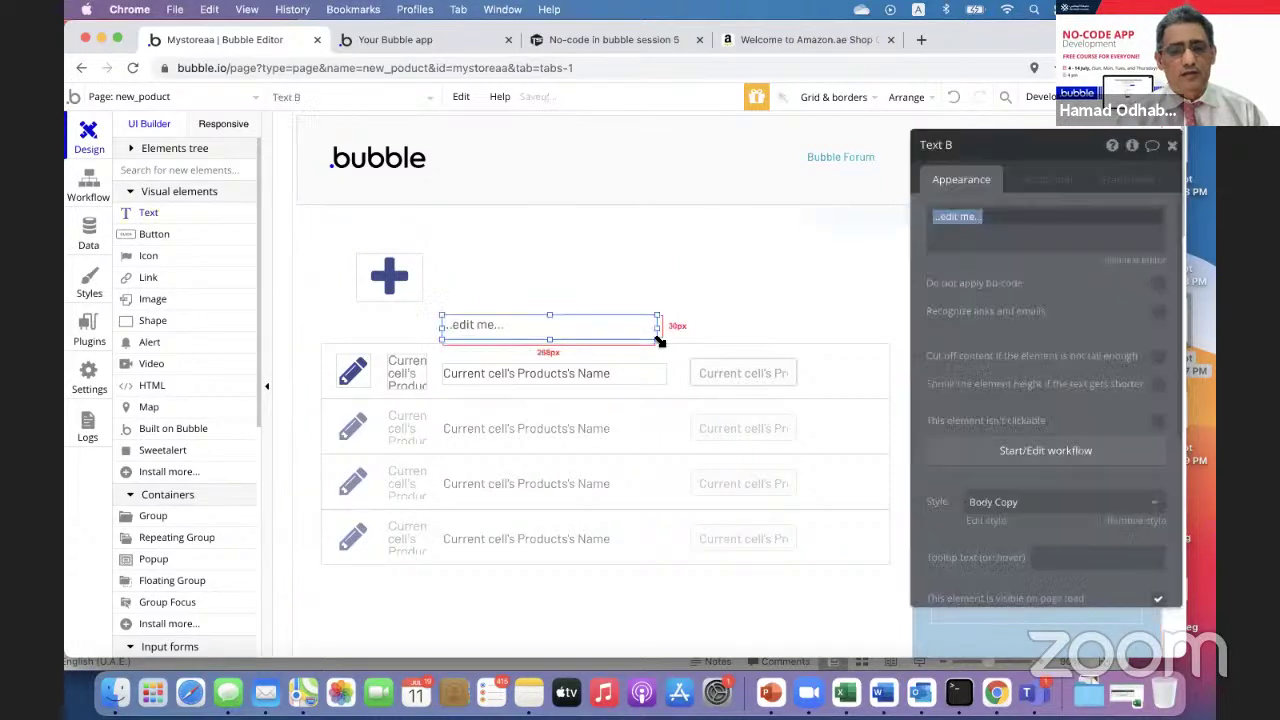
type("Product name")
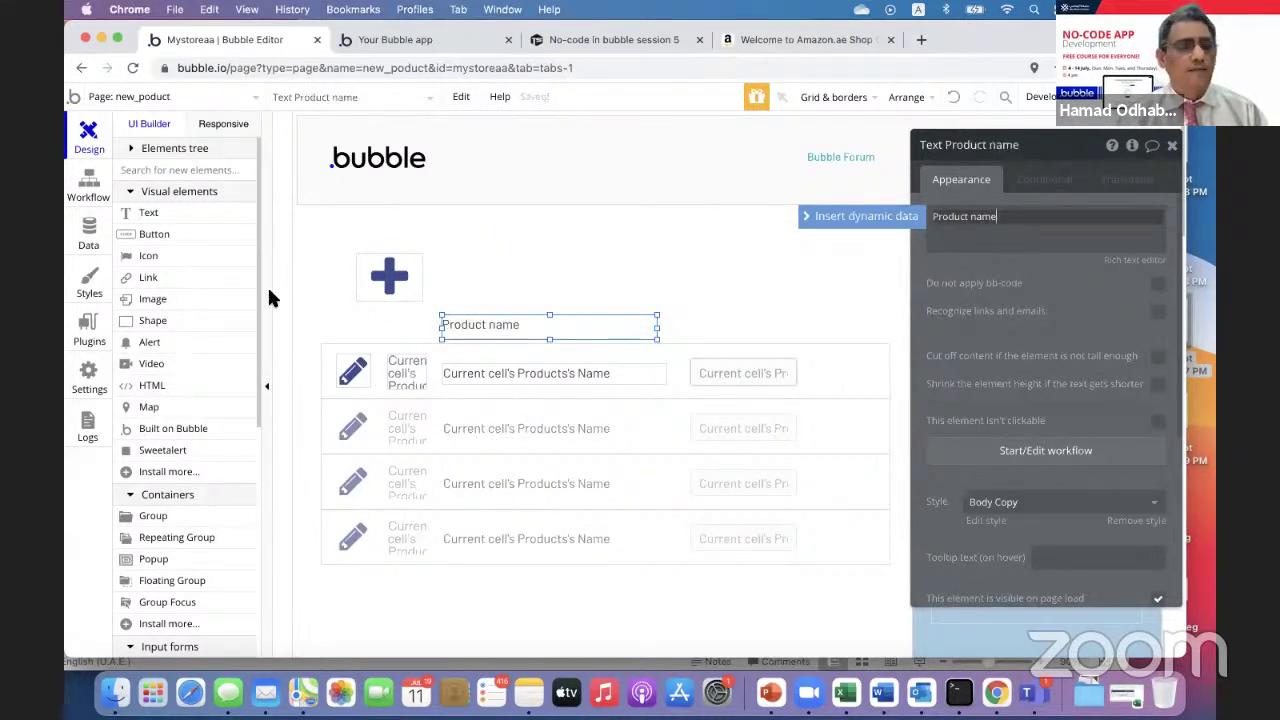
- Shorten the Product name heading, then place a copy above the price column and change its text to "Price"
left_click(528, 324)
left_click_drag(659, 330, 743, 318)
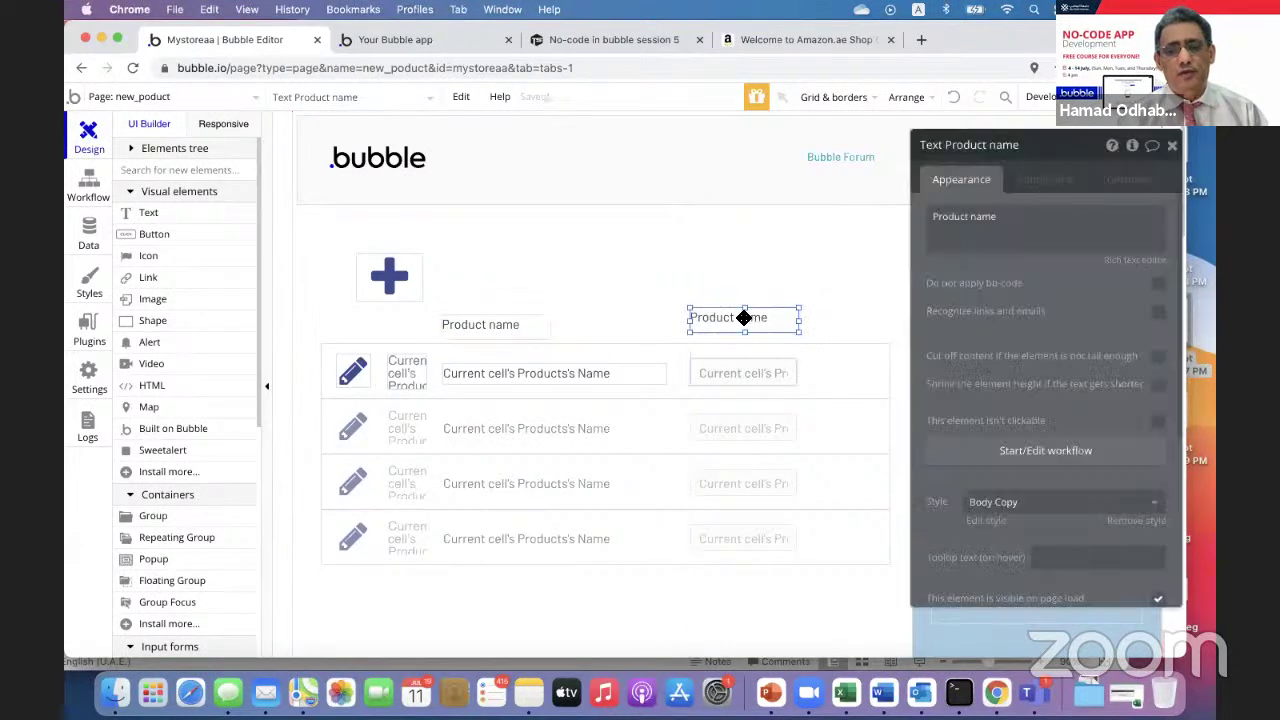
triple_click(1004, 228)
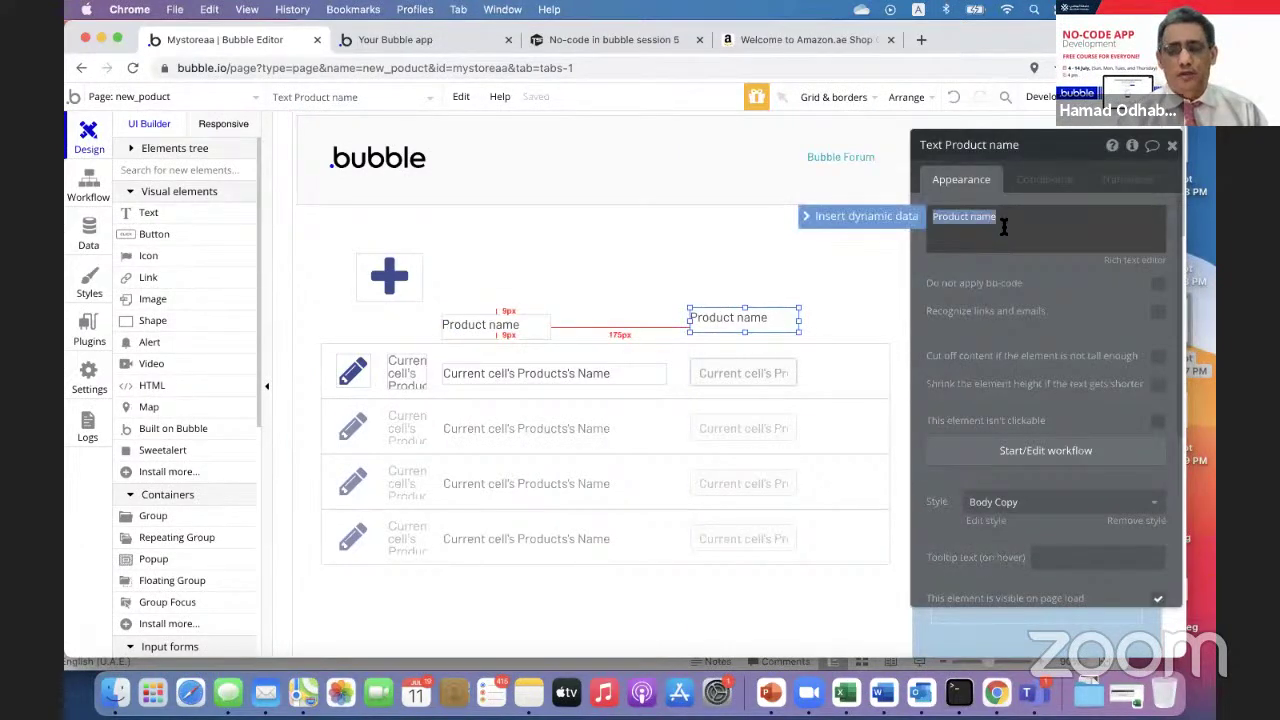
type("Price")
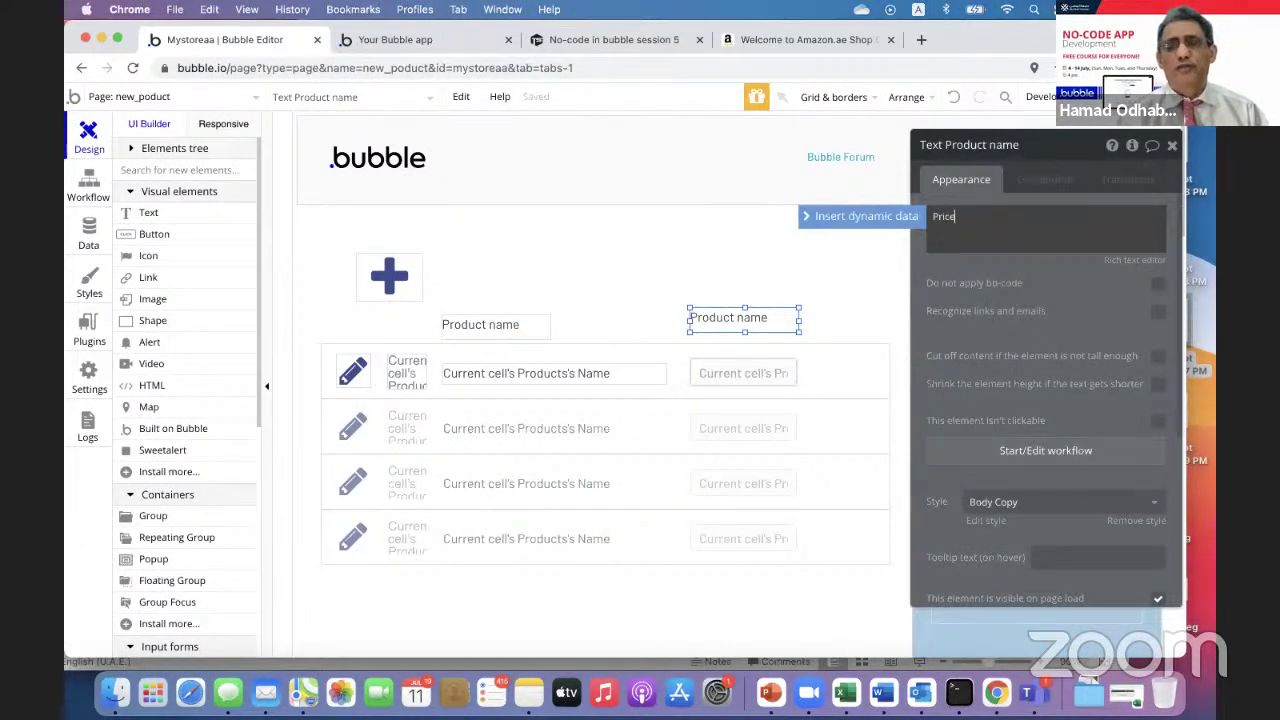
left_click(599, 248)
- Check the new column headings in the app preview with the browser window made narrower
left_click(418, 46)
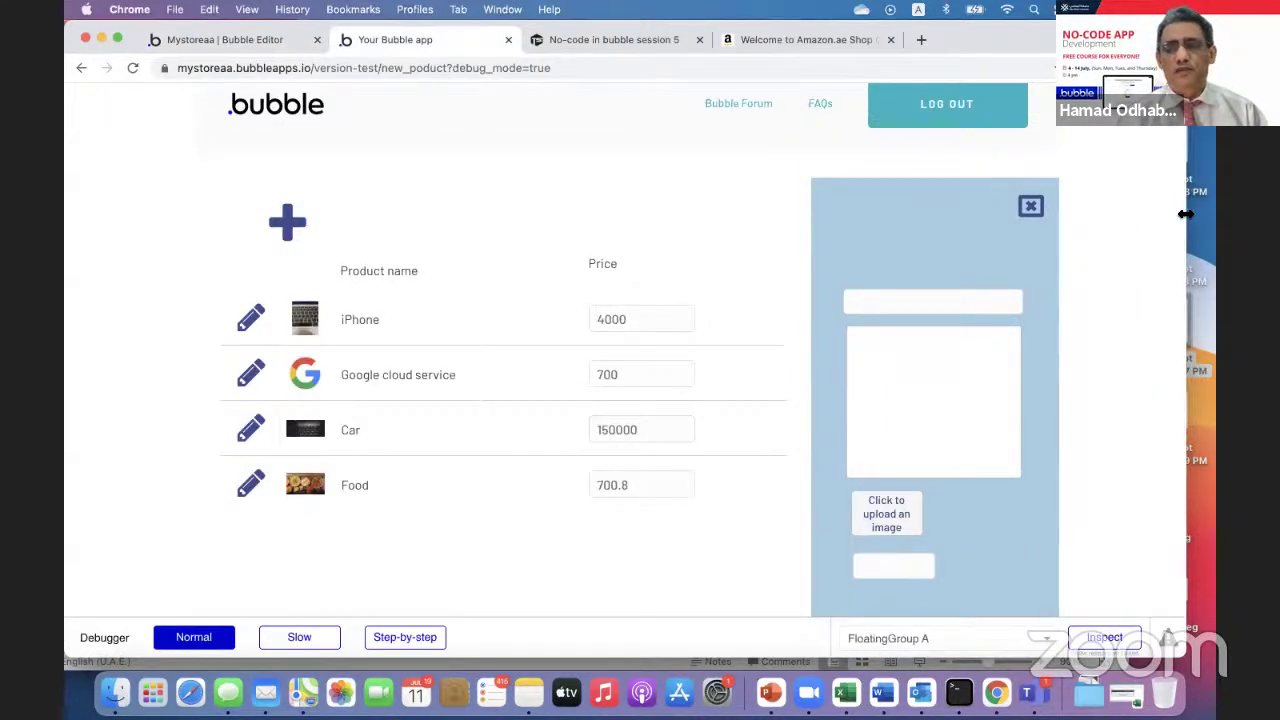
left_click_drag(1185, 214, 1140, 258)
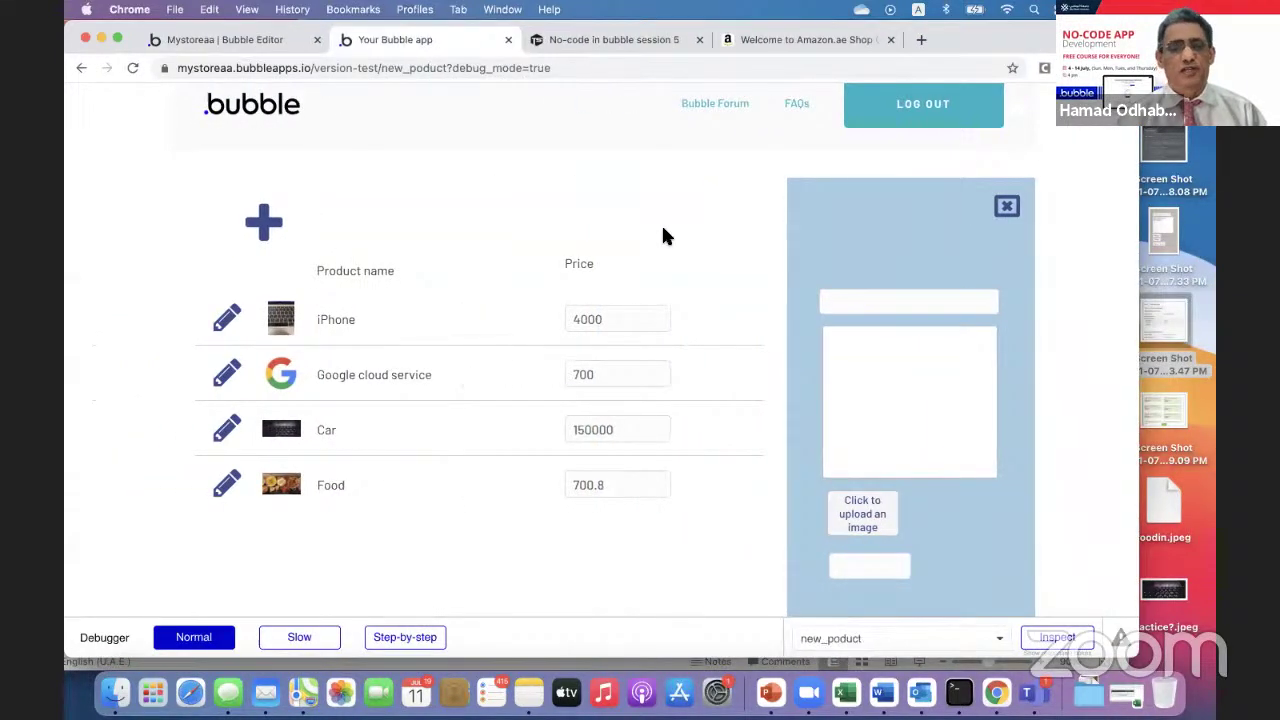
- In the Bubble editor, turn off the fixed-width setting of the new_poduct page
left_click(241, 45)
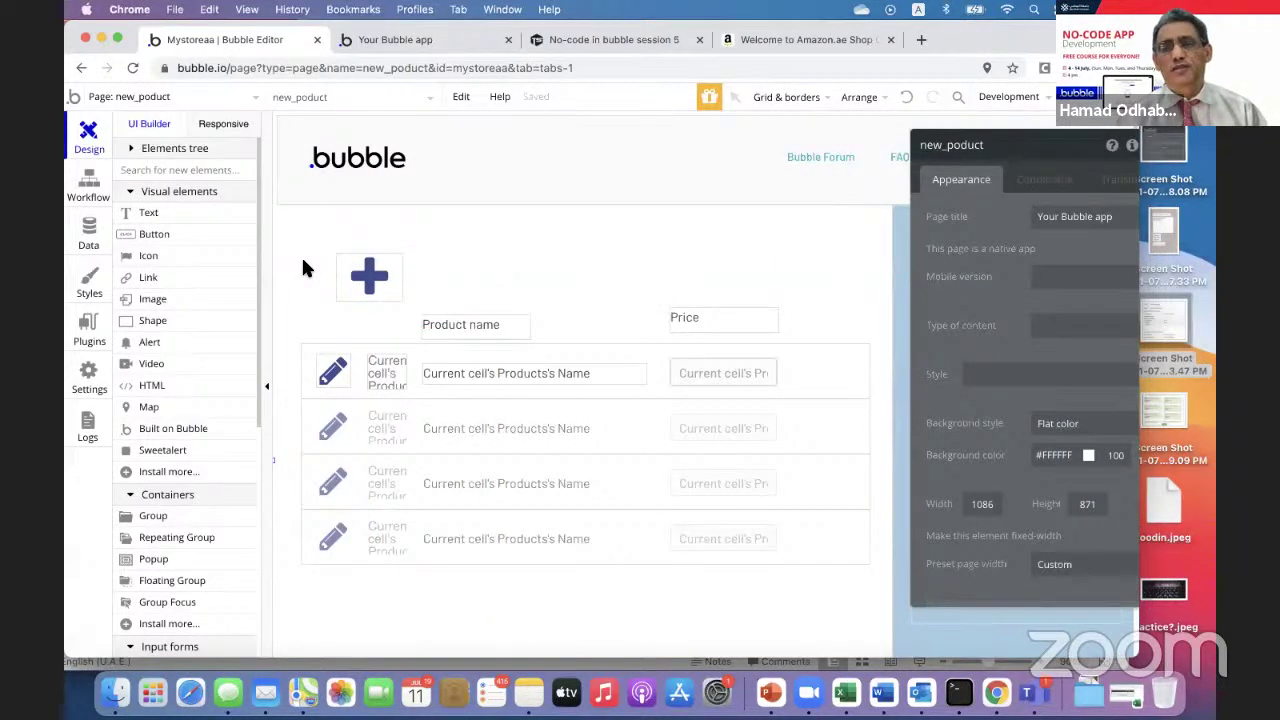
scroll(1030, 395, "down", 2)
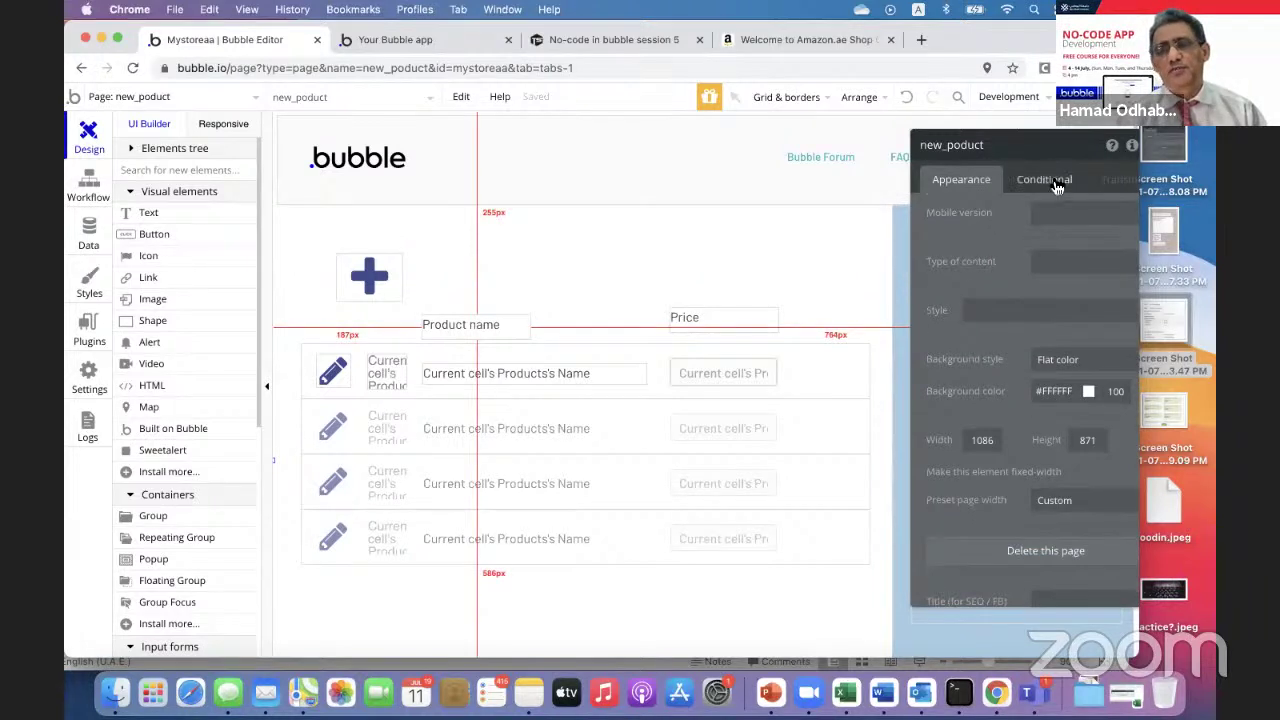
left_click_drag(935, 150, 719, 168)
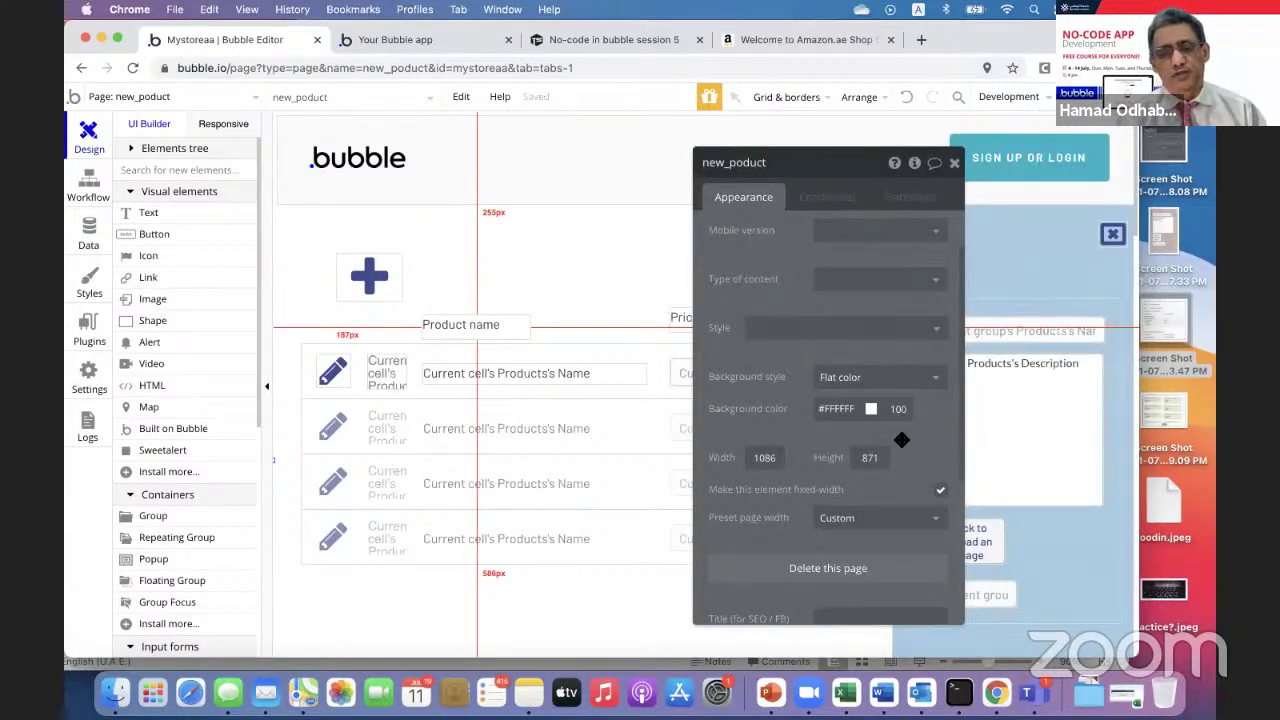
scroll(902, 438, "down", 1)
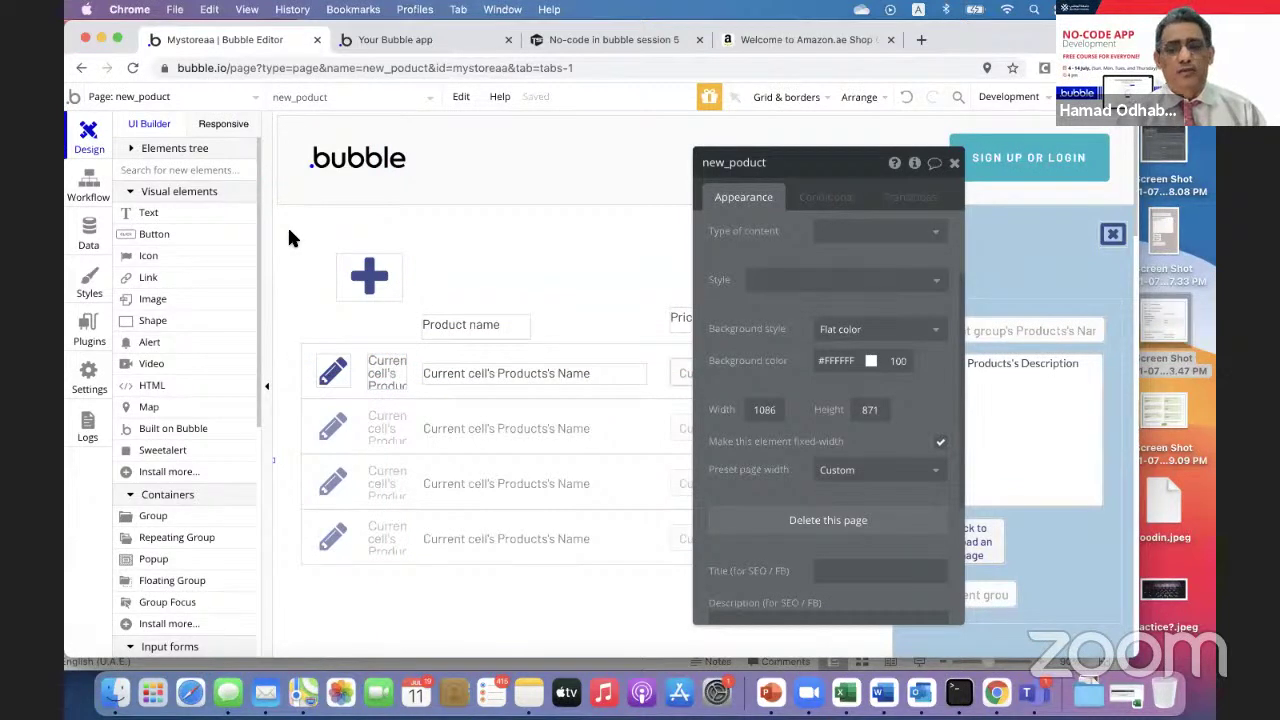
scroll(806, 289, "up", 3)
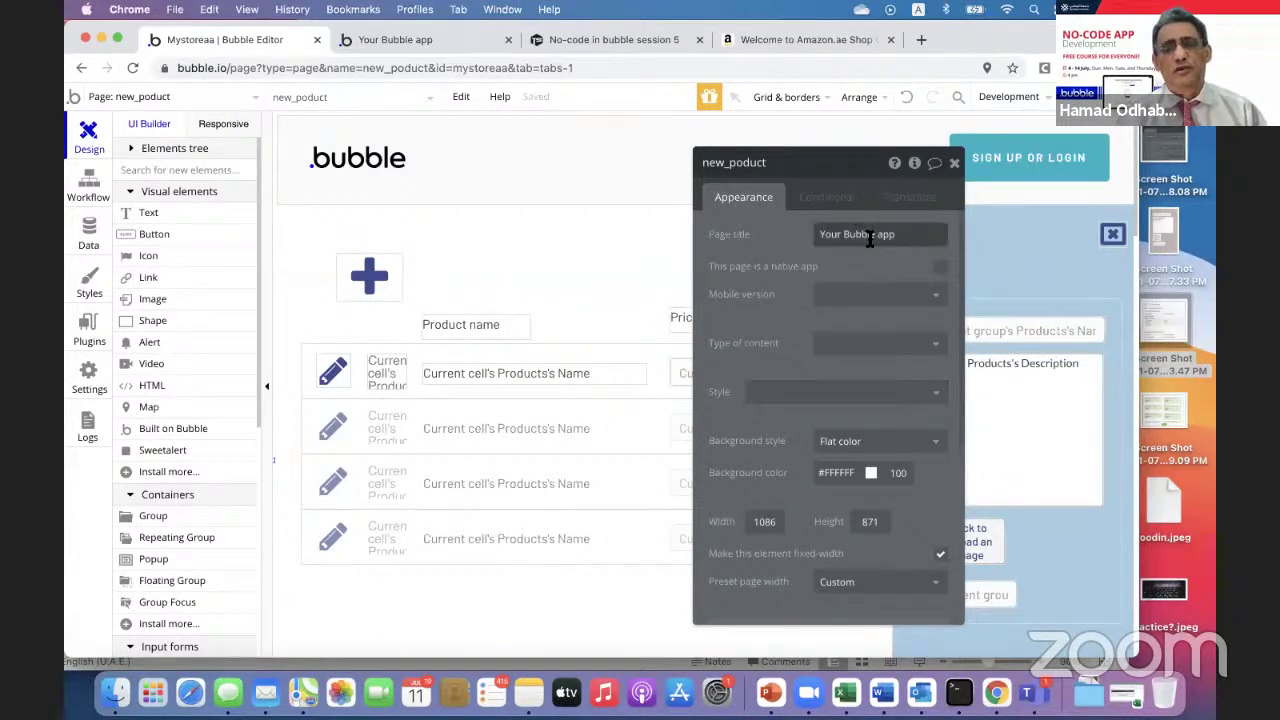
scroll(780, 332, "down", 4)
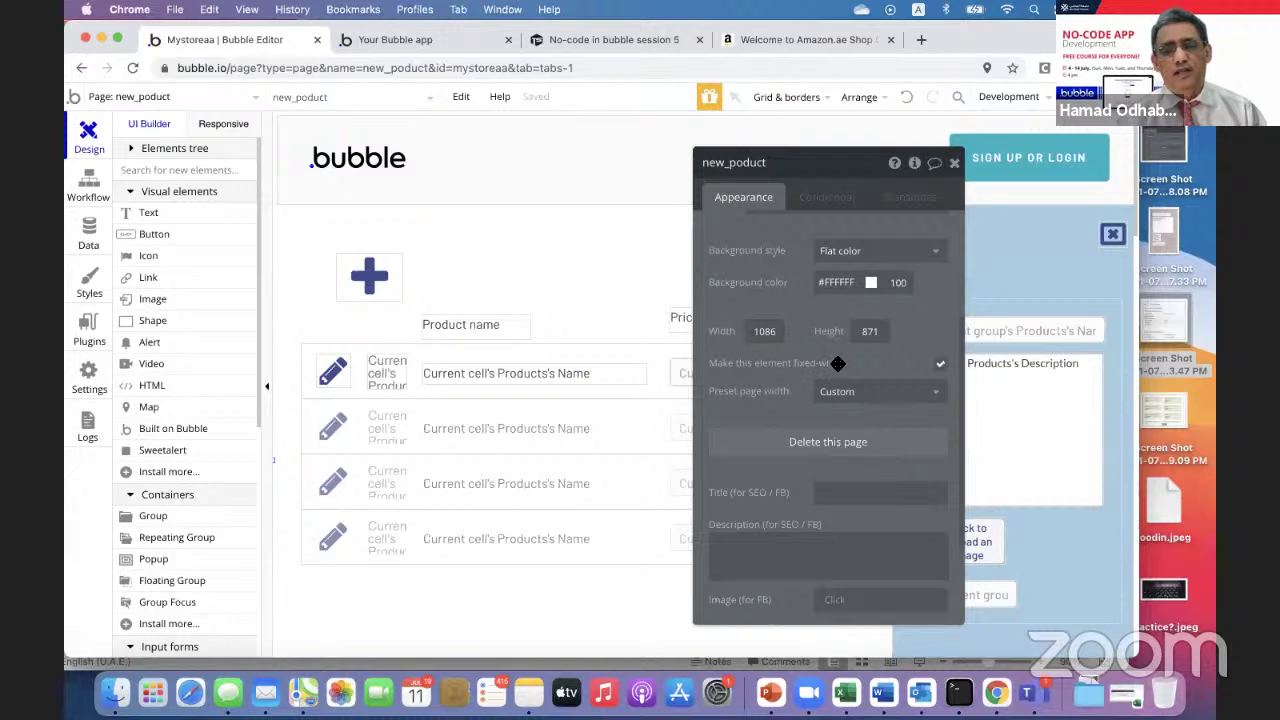
left_click(940, 364)
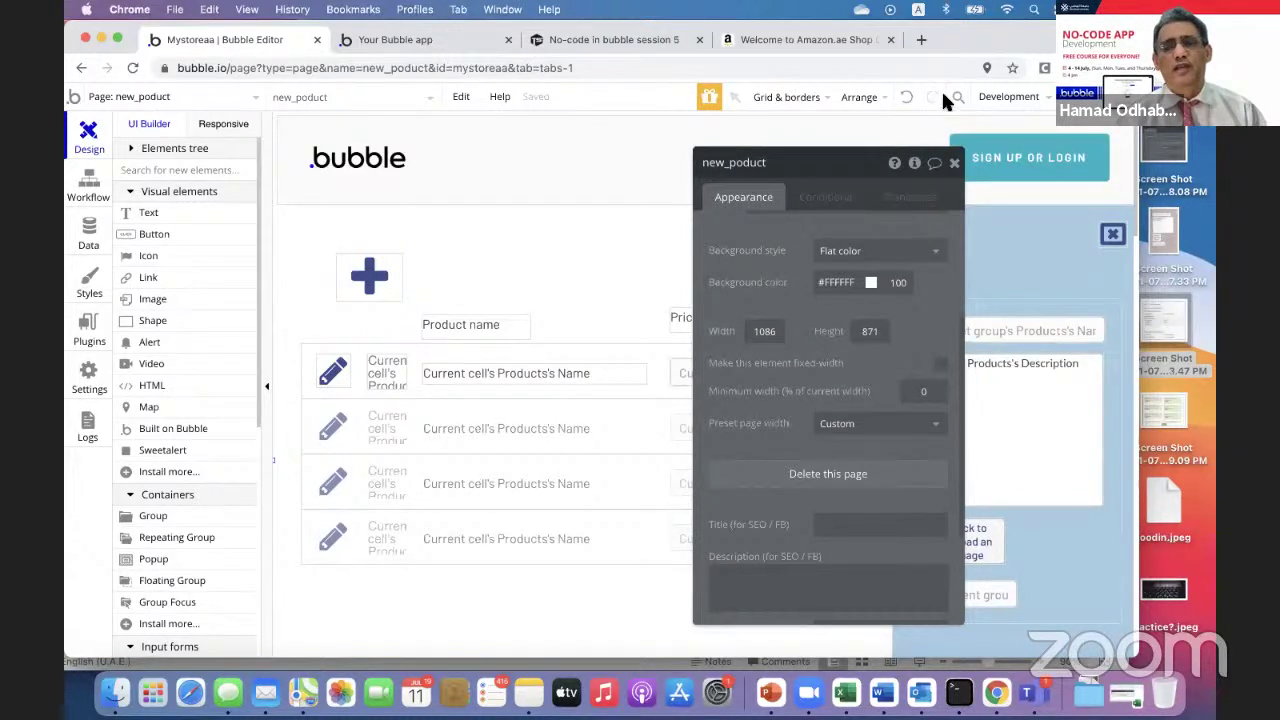
- Refresh the app preview and narrow the browser window to check how the page layout adapts
left_click(427, 38)
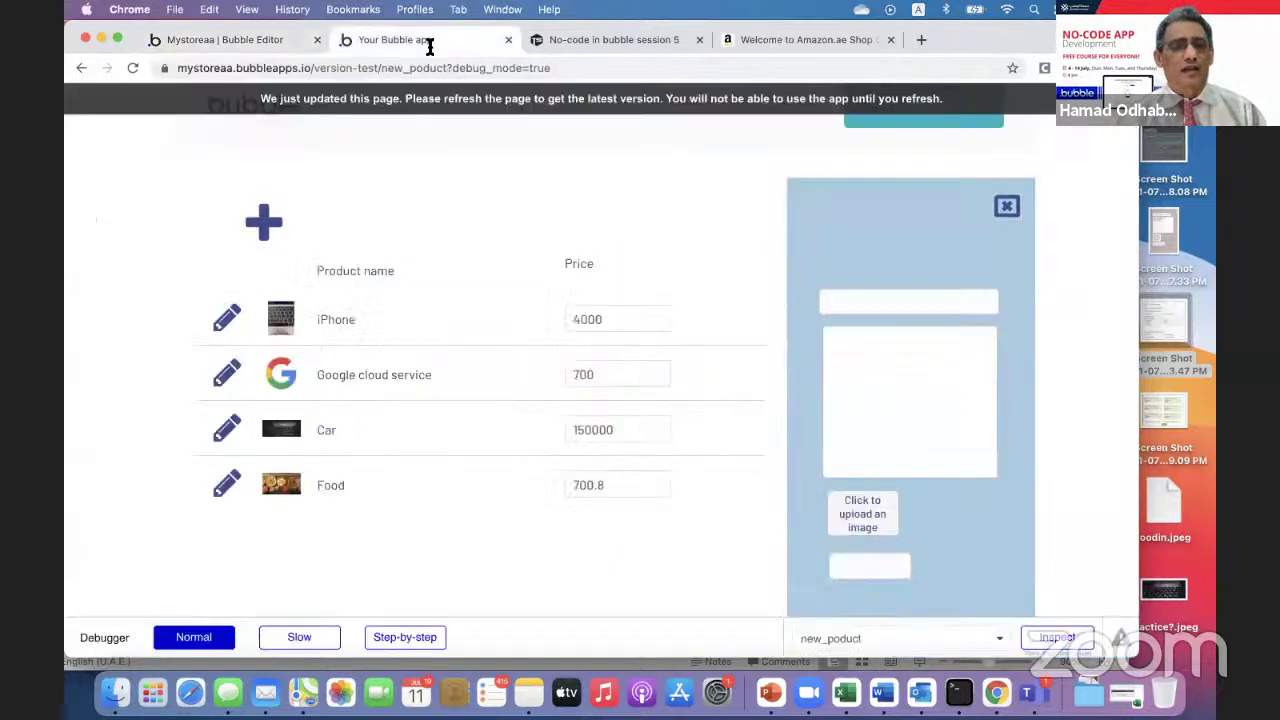
left_click(447, 102)
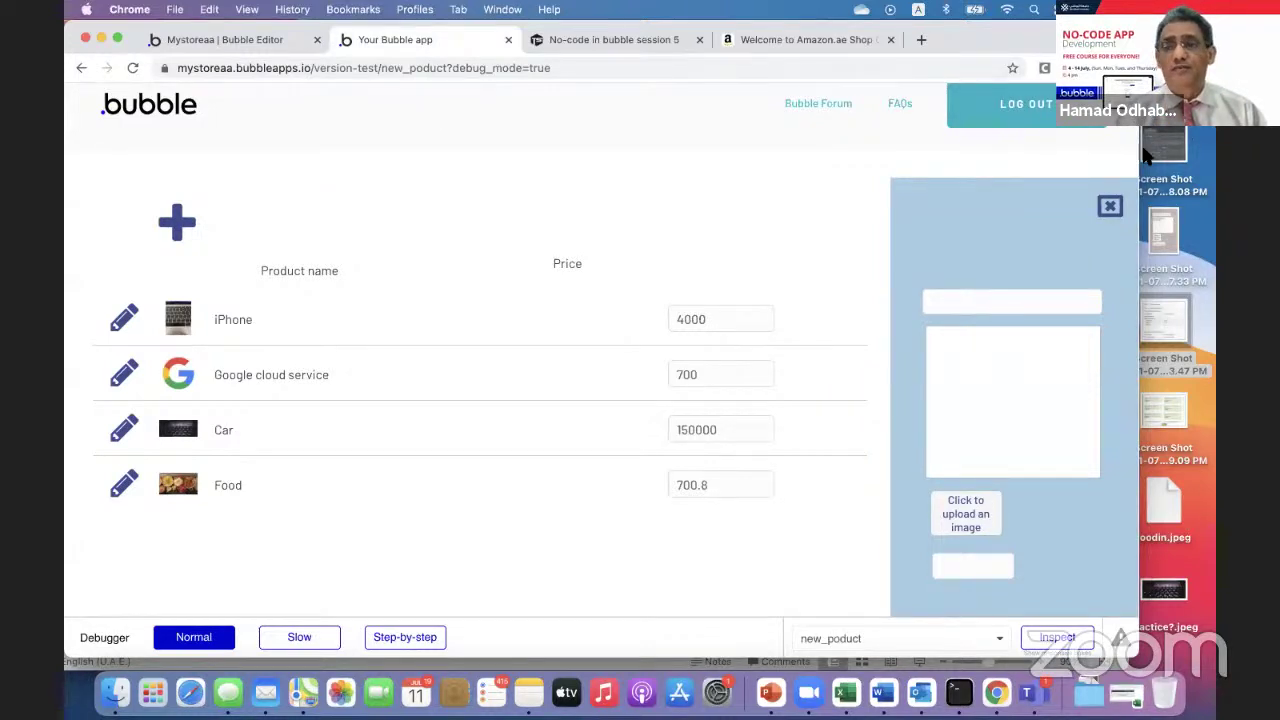
left_click_drag(1139, 150, 1109, 157)
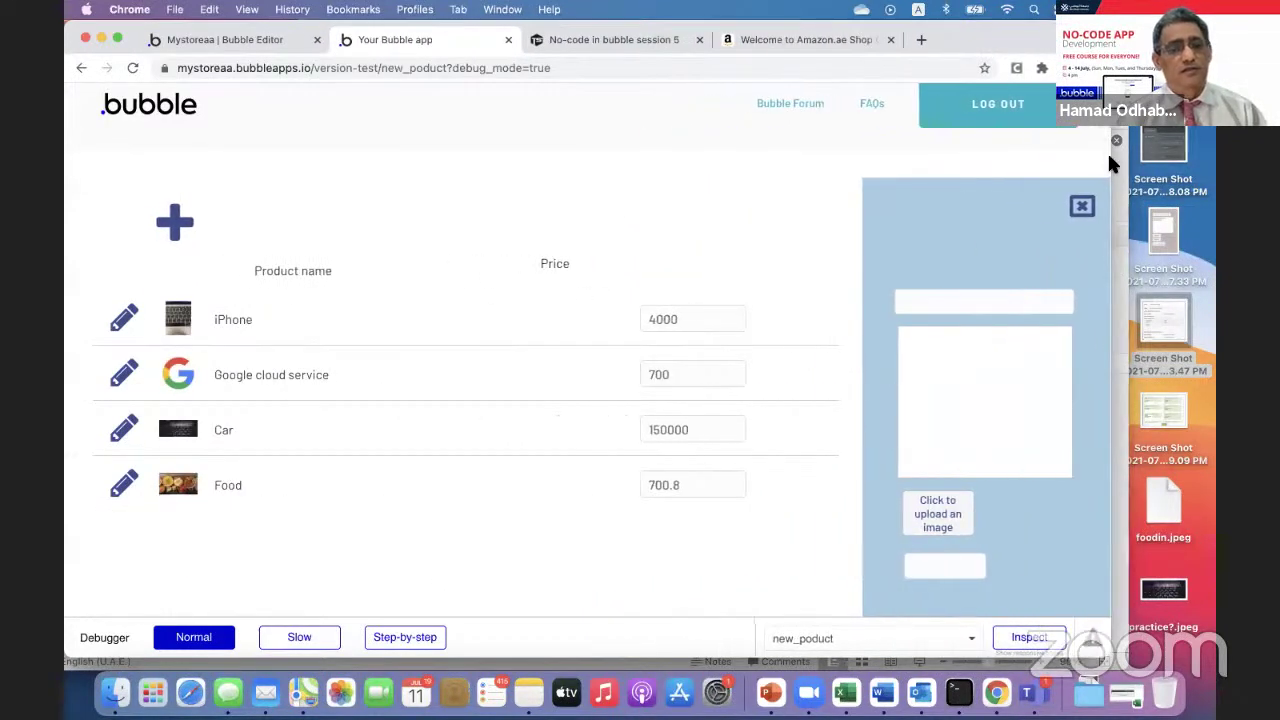
- In the Bubble editor, move the Price heading down to line up with the Product name heading
left_click(285, 39)
left_click_drag(790, 172, 1118, 207)
left_click_drag(760, 321, 758, 328)
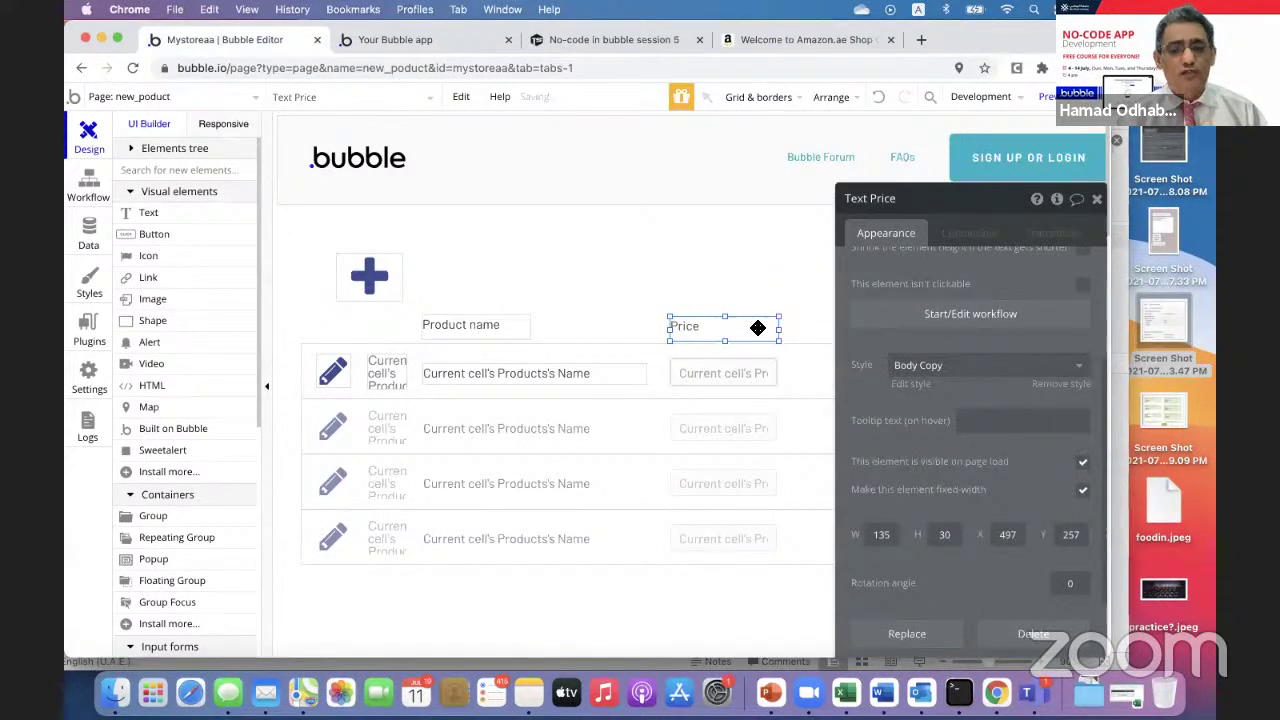
- Group the Product name and Price headings together into one group element
left_click(480, 332, "shift")
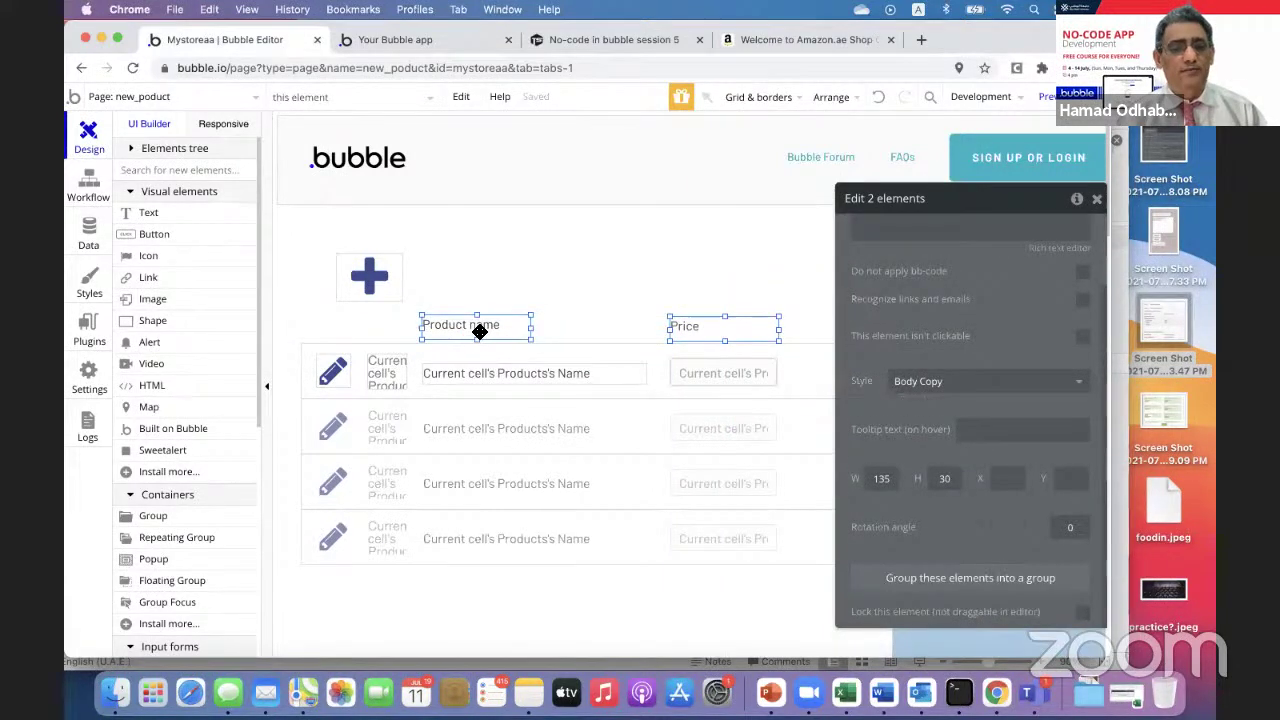
right_click(480, 334)
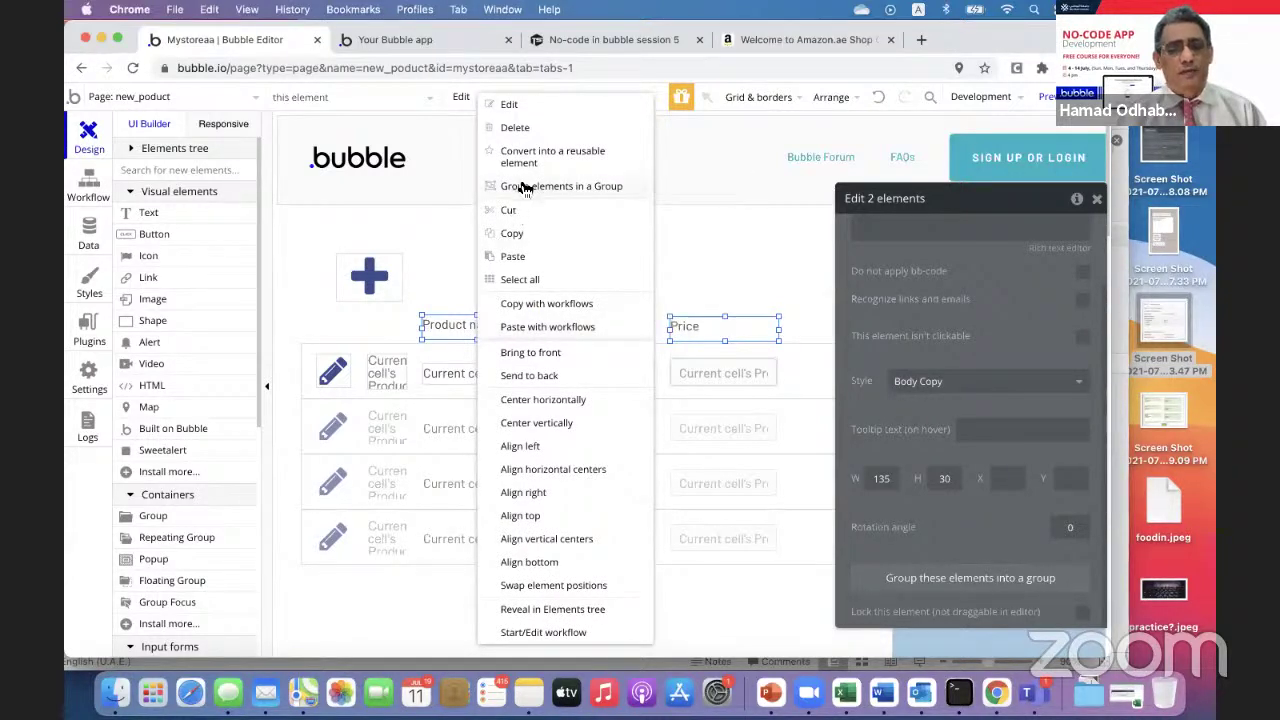
left_click(492, 186)
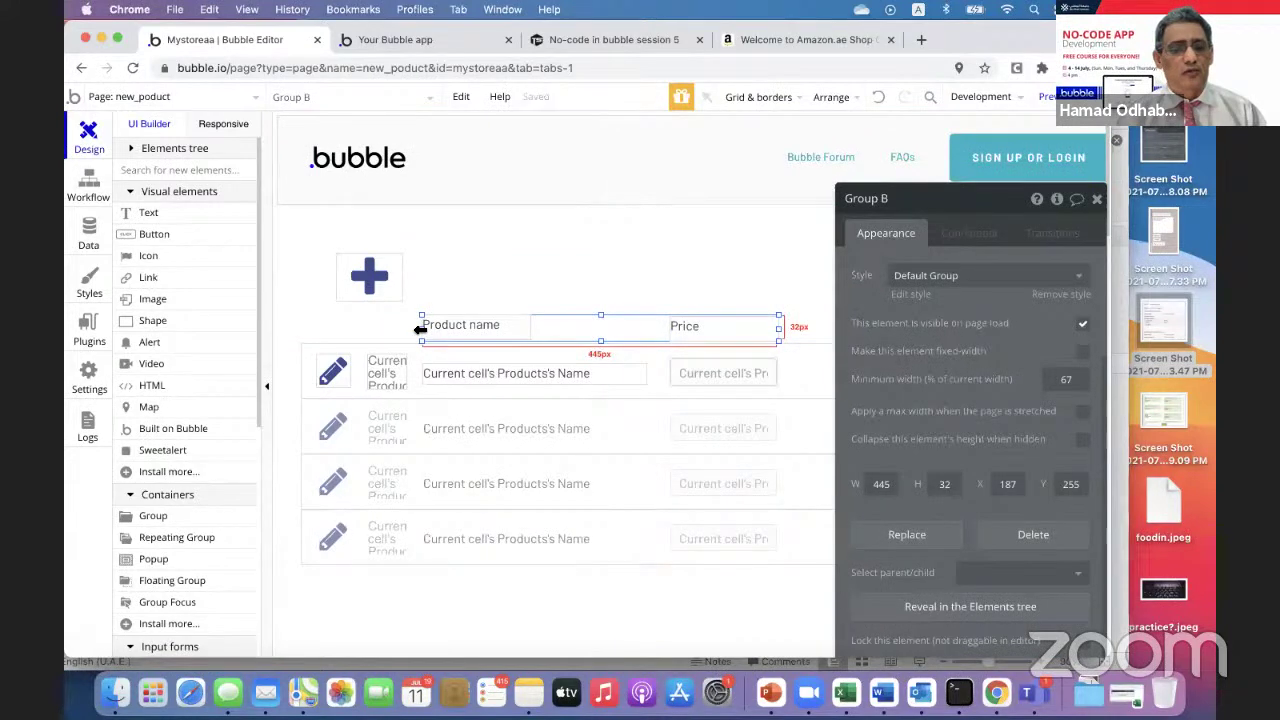
- Stretch the heading group on both sides to match the 710 px width of the product list below it
left_click_drag(420, 330, 301, 330)
left_click_drag(986, 209, 1218, 205)
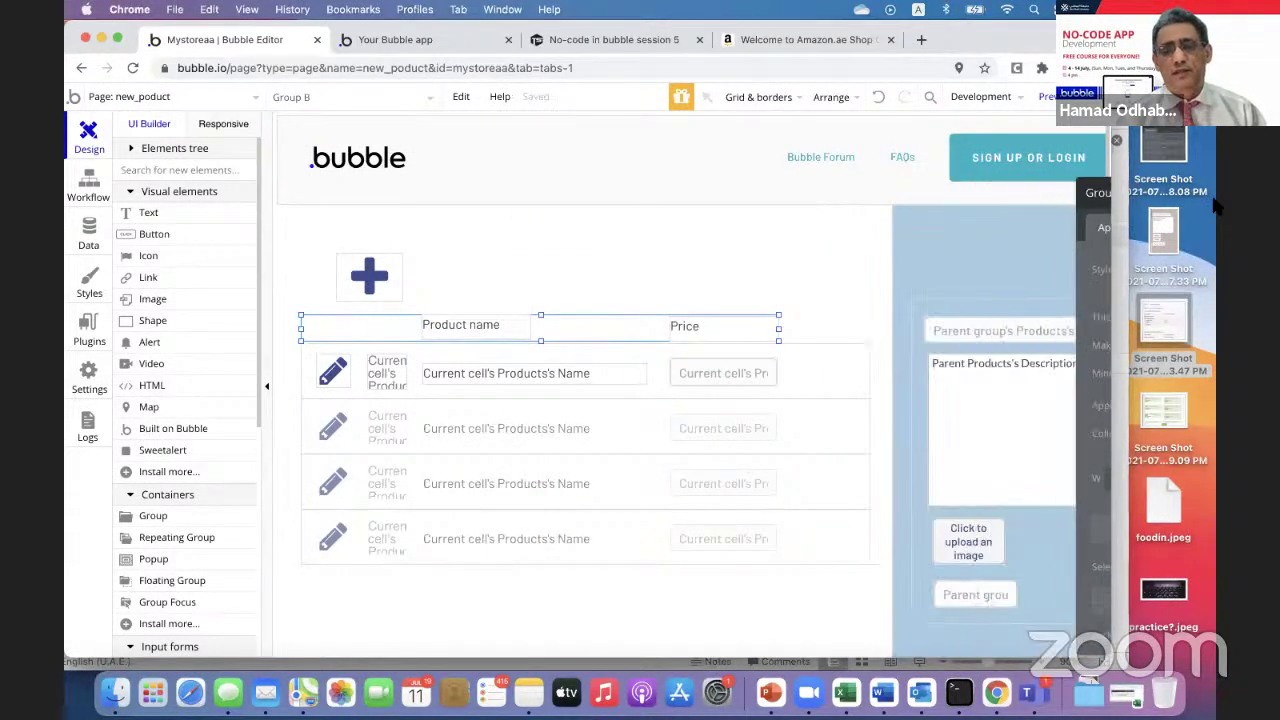
mouse_move(779, 329)
left_mouse_down()
mouse_move(814, 331)
mouse_move(781, 330)
left_mouse_up()
left_click_drag(782, 330, 872, 329)
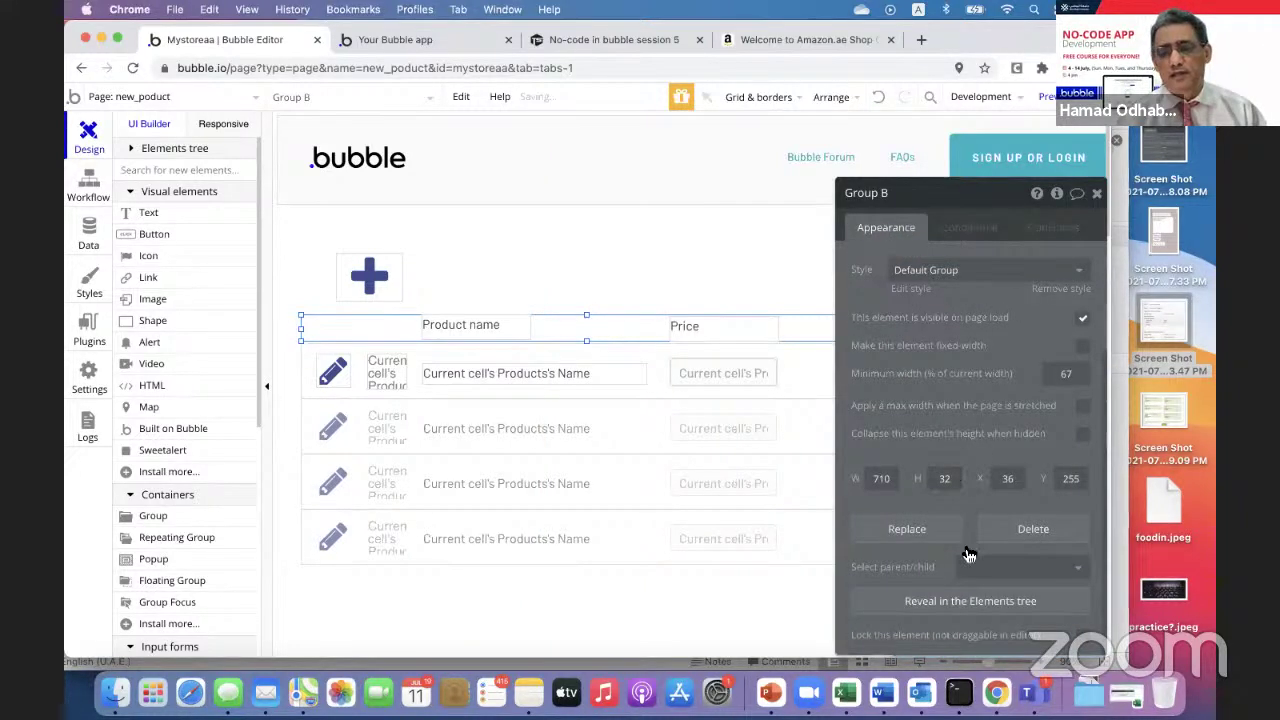
- Remove the heading group's style and give it a flat background color of #EBDFDF
scroll(988, 417, "up", 2)
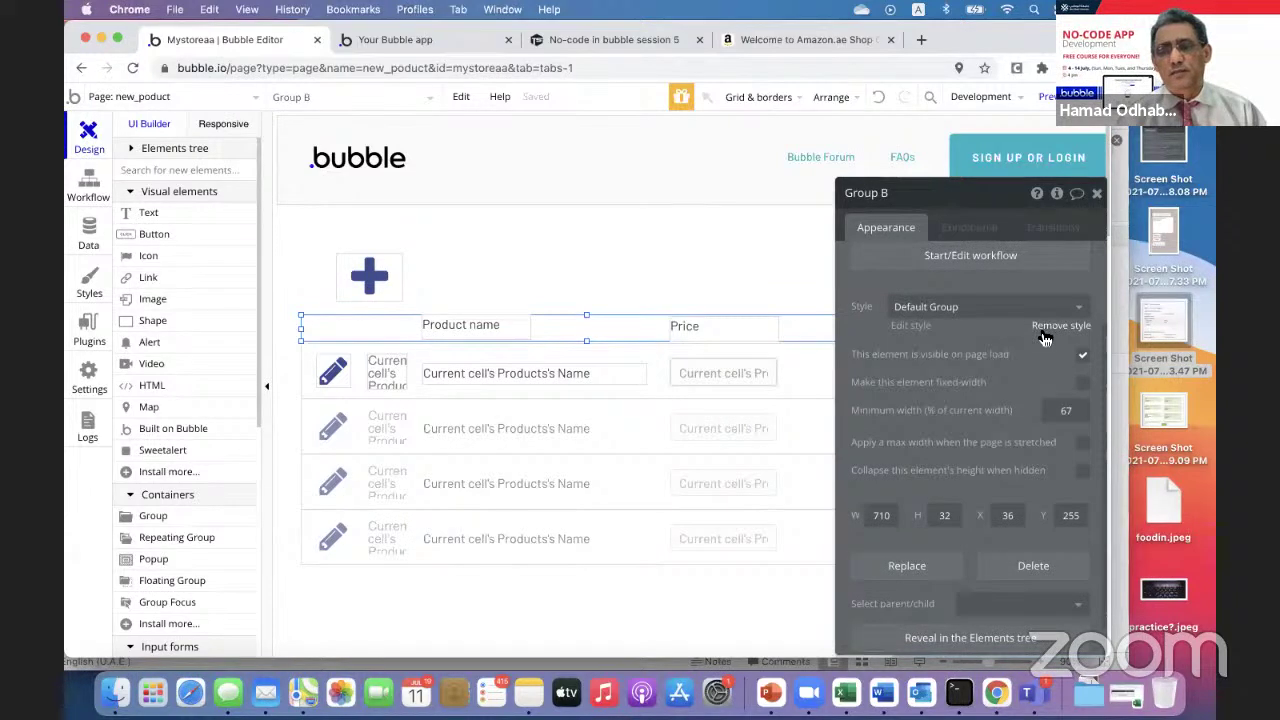
left_click(1044, 327)
left_click(996, 357)
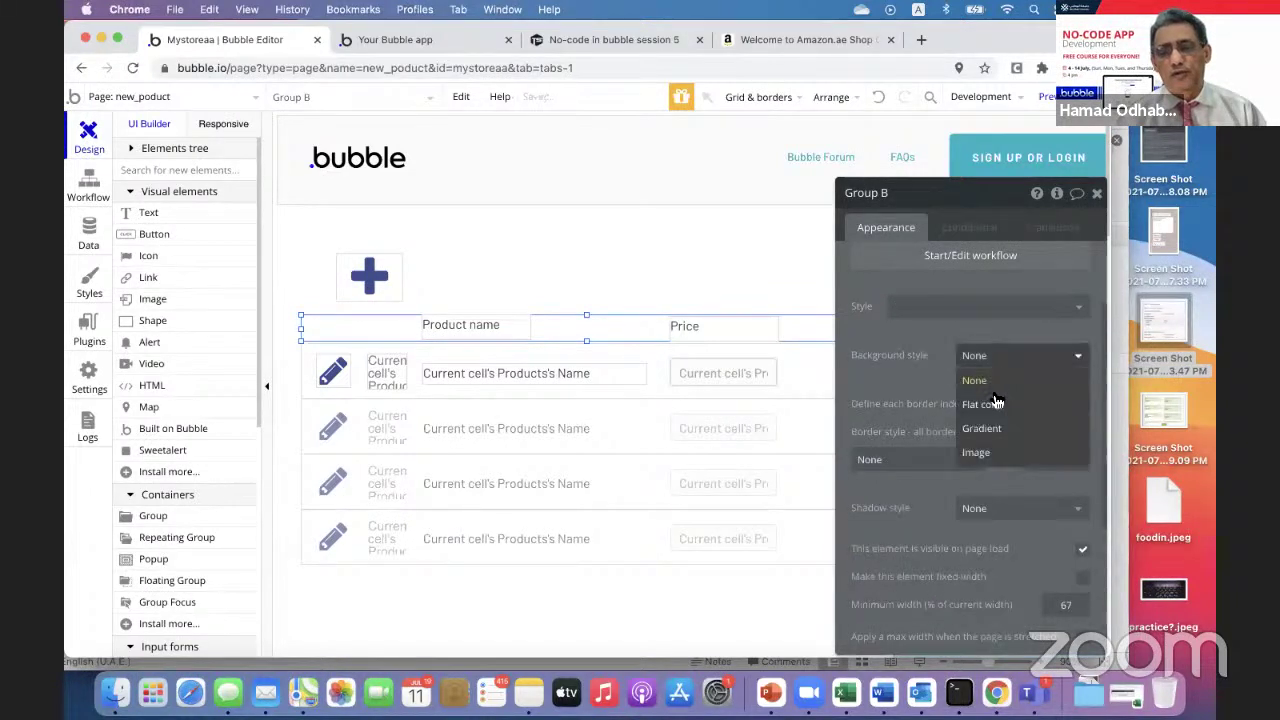
left_click(996, 403)
left_click(1011, 388)
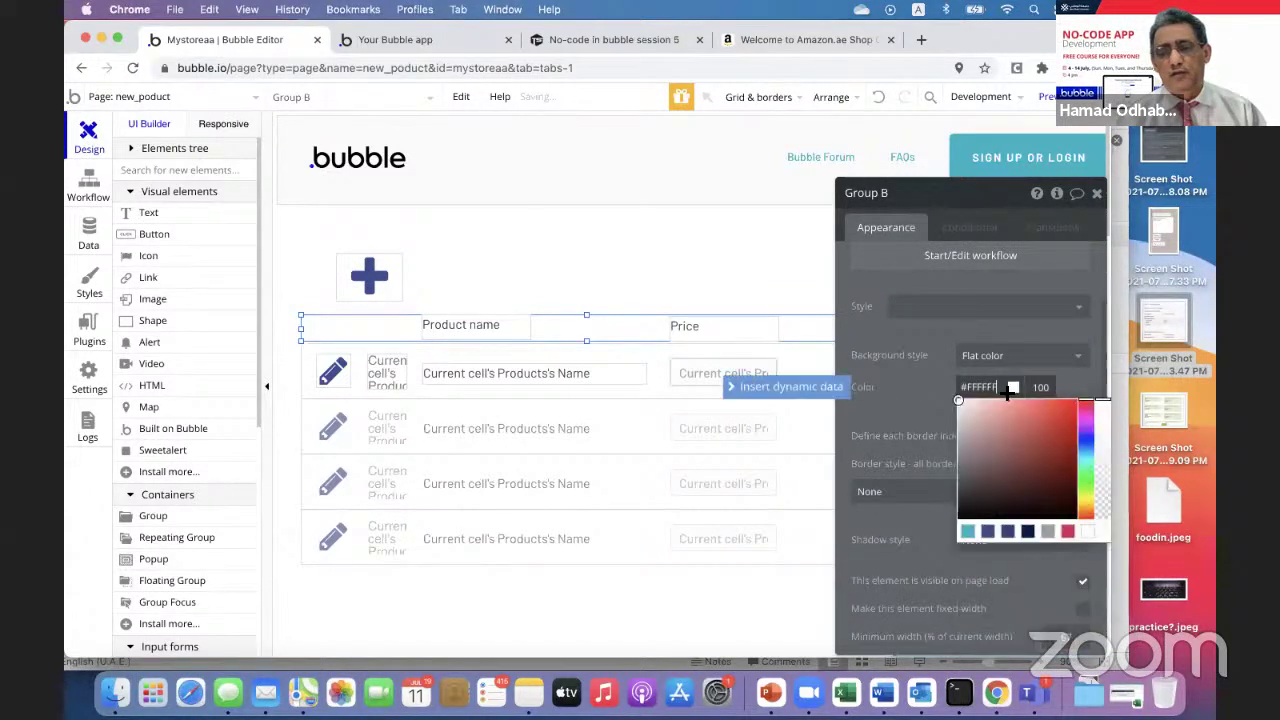
left_click(964, 408)
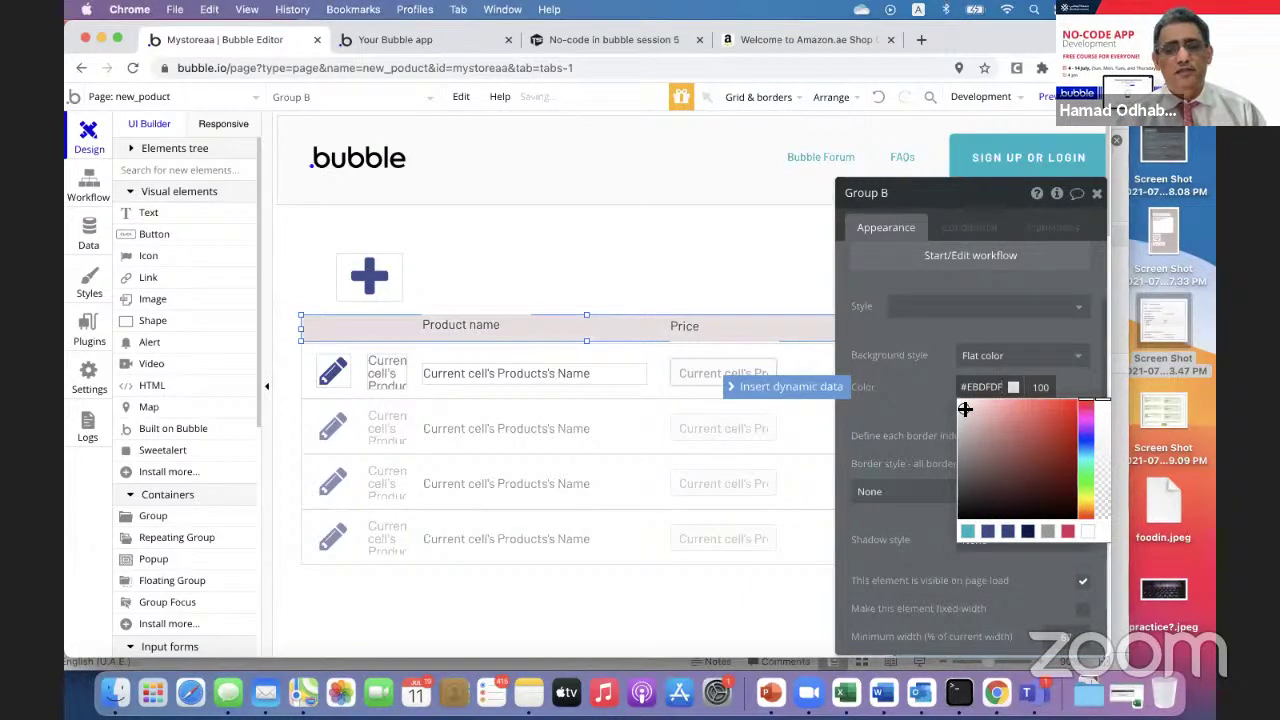
left_click(549, 218)
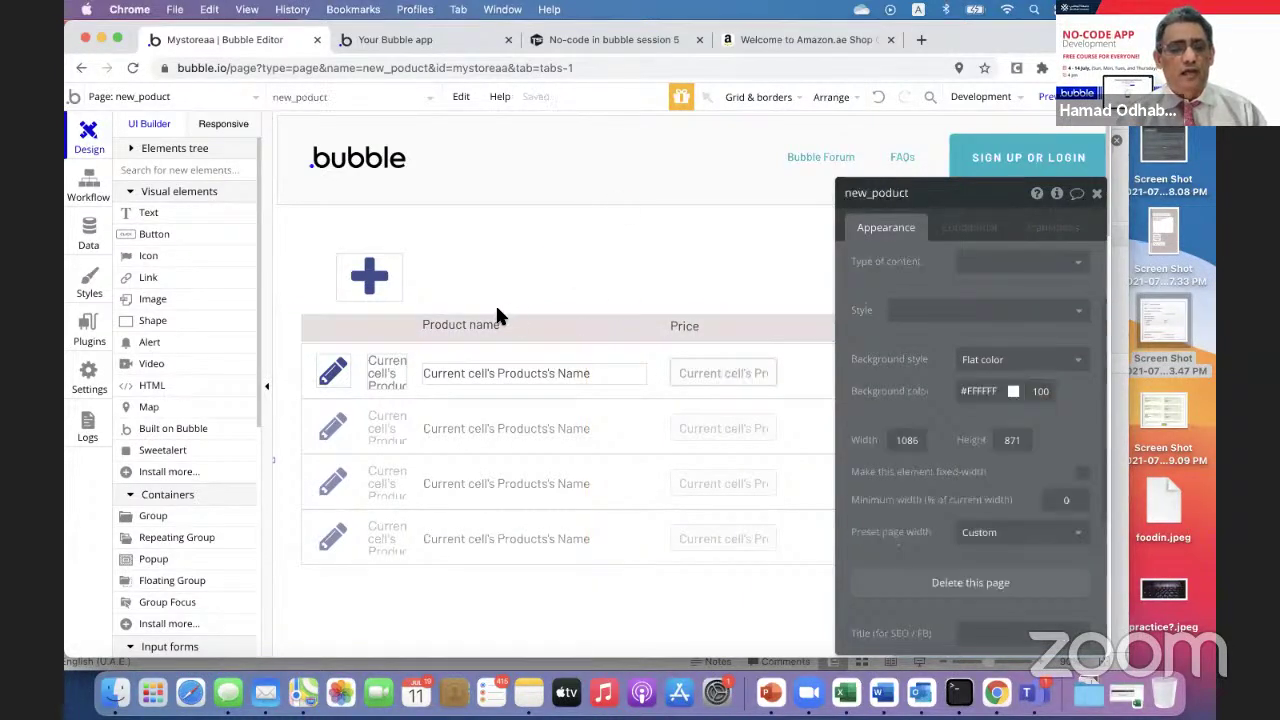
- Set the height of both the Product name and Price headings to 25
left_click(495, 326)
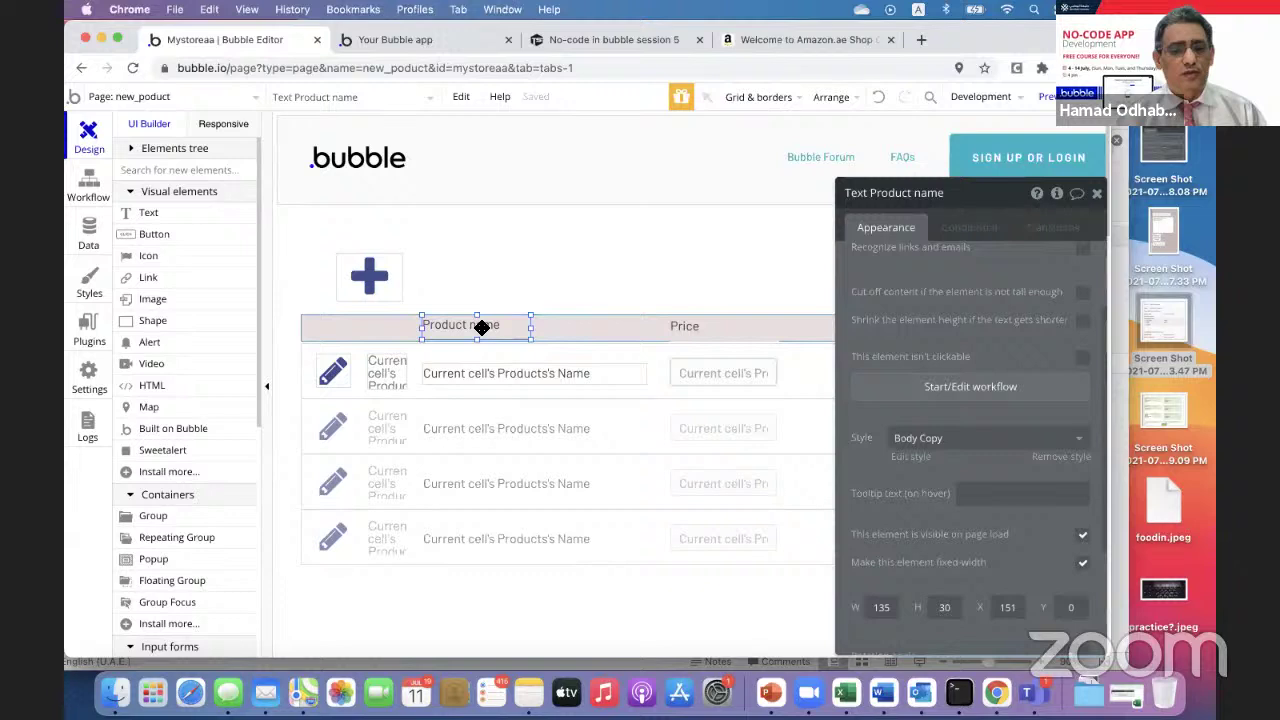
right_click(482, 327)
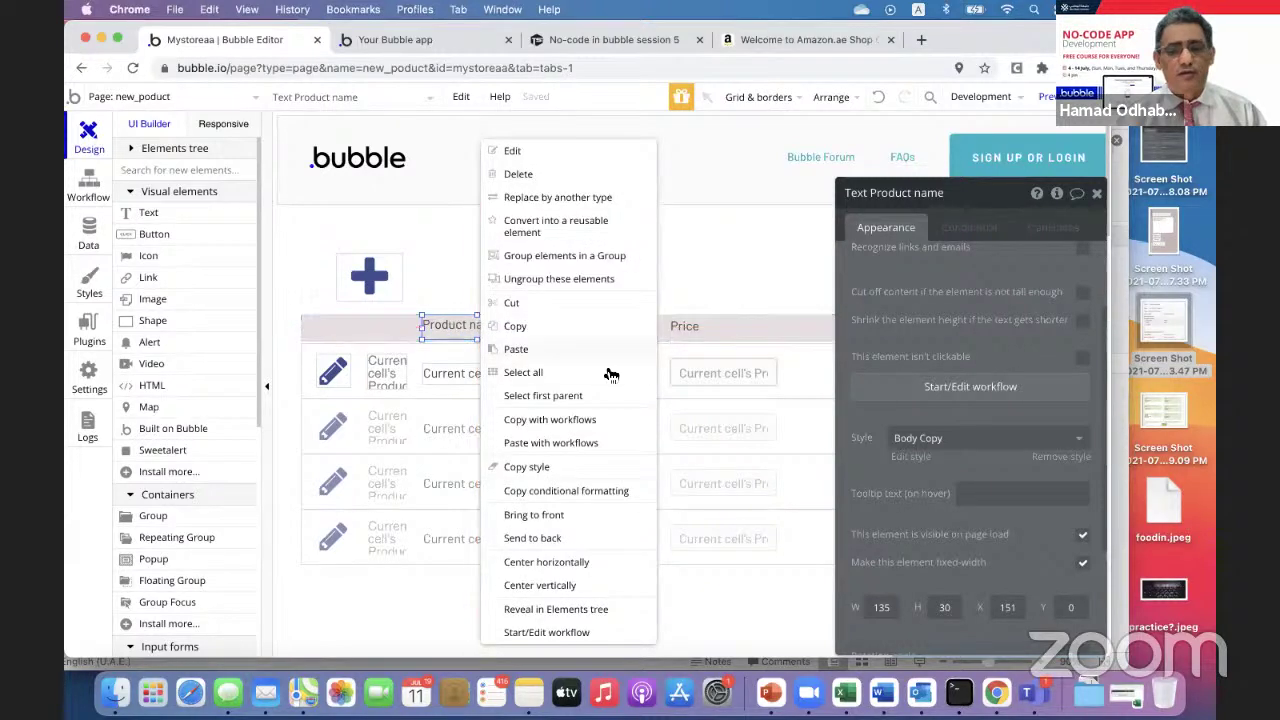
scroll(900, 520, "down", 3)
left_click(943, 540)
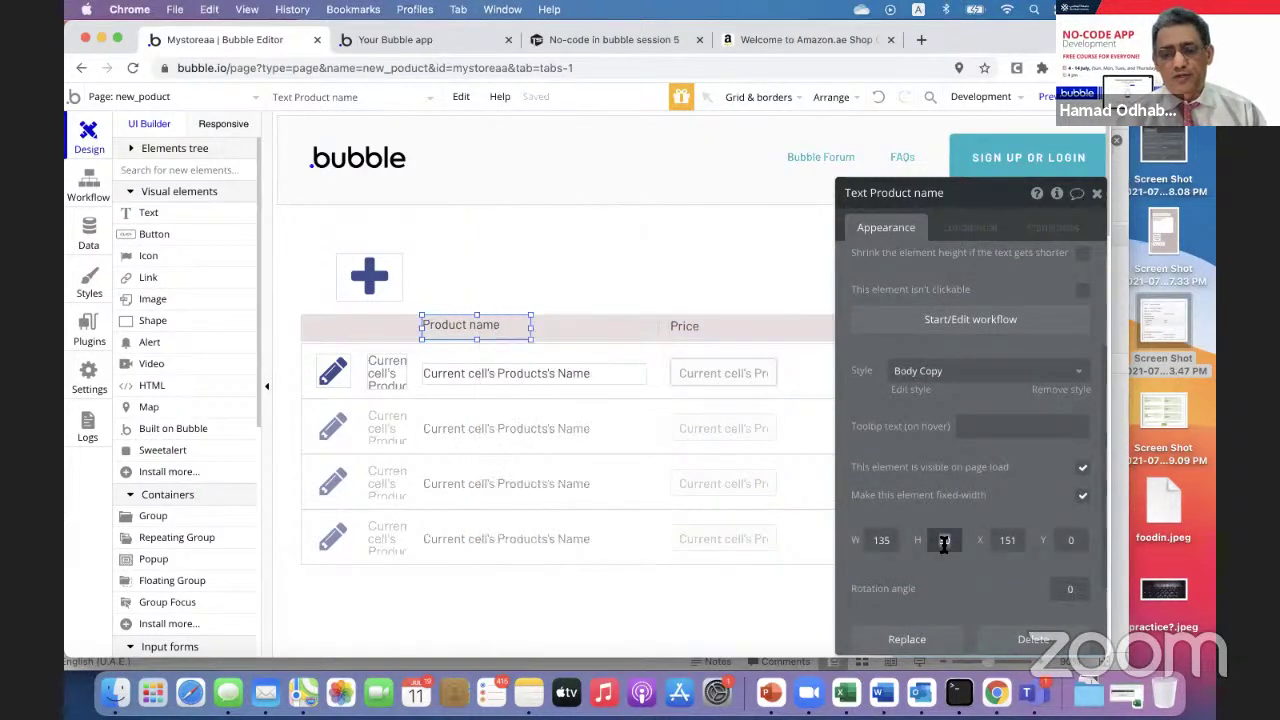
type("25")
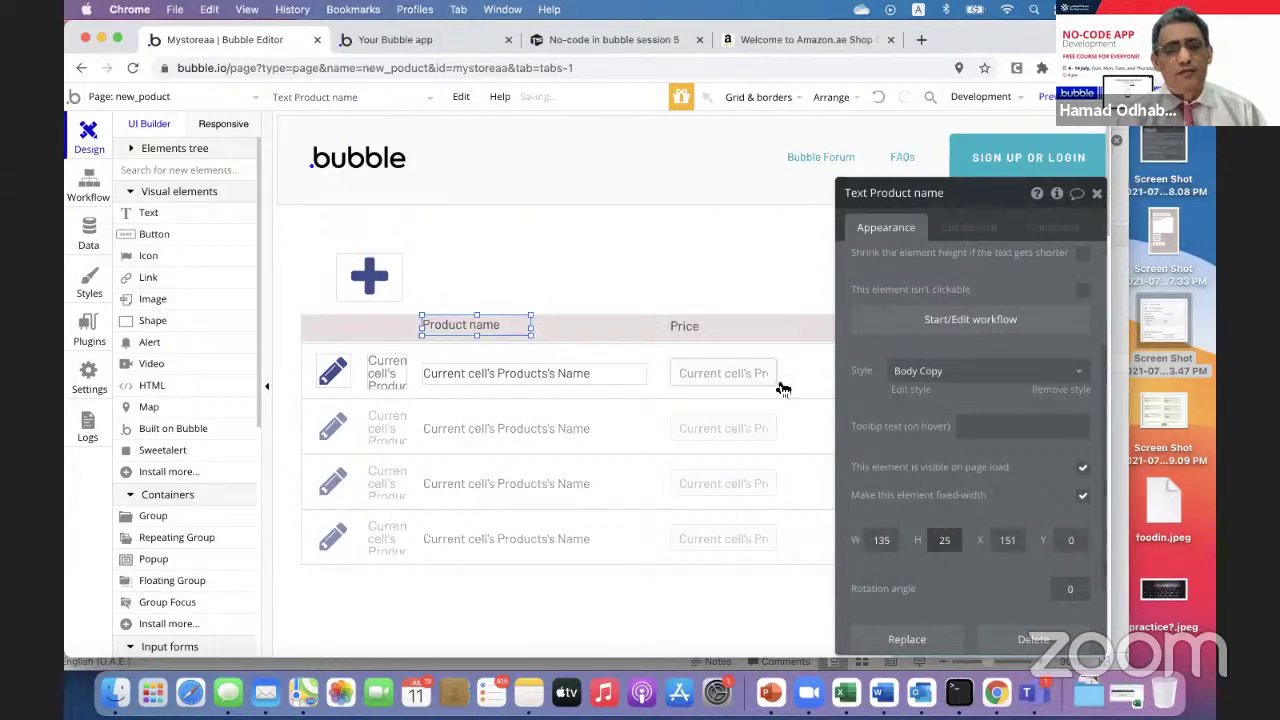
left_click(705, 332)
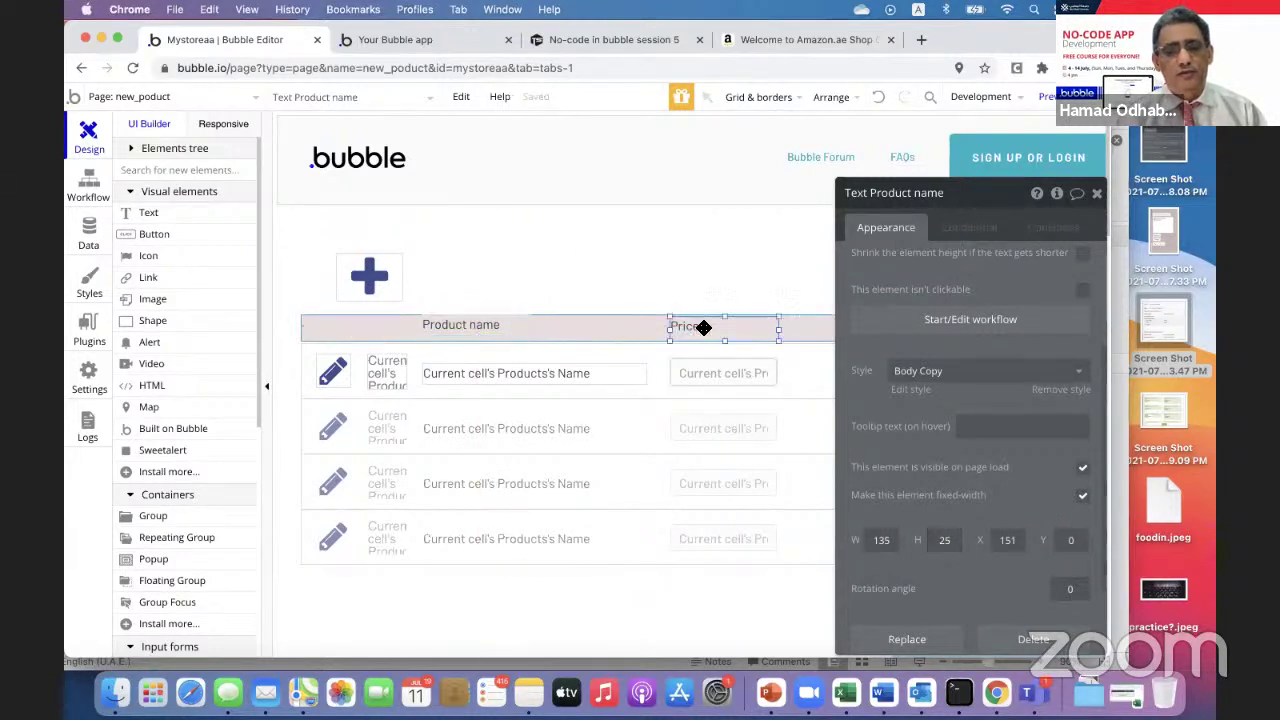
left_click(946, 540)
type("25")
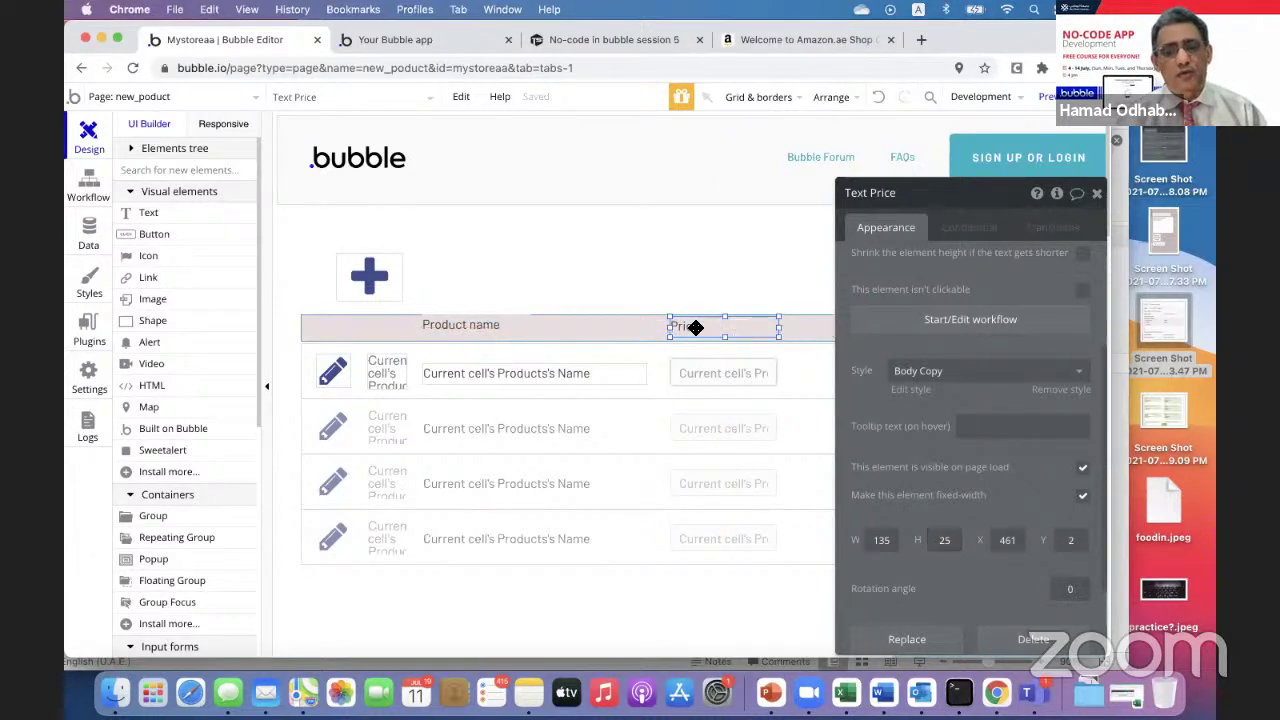
- Center the Price and Product name headings vertically within the heading group
right_click(697, 331)
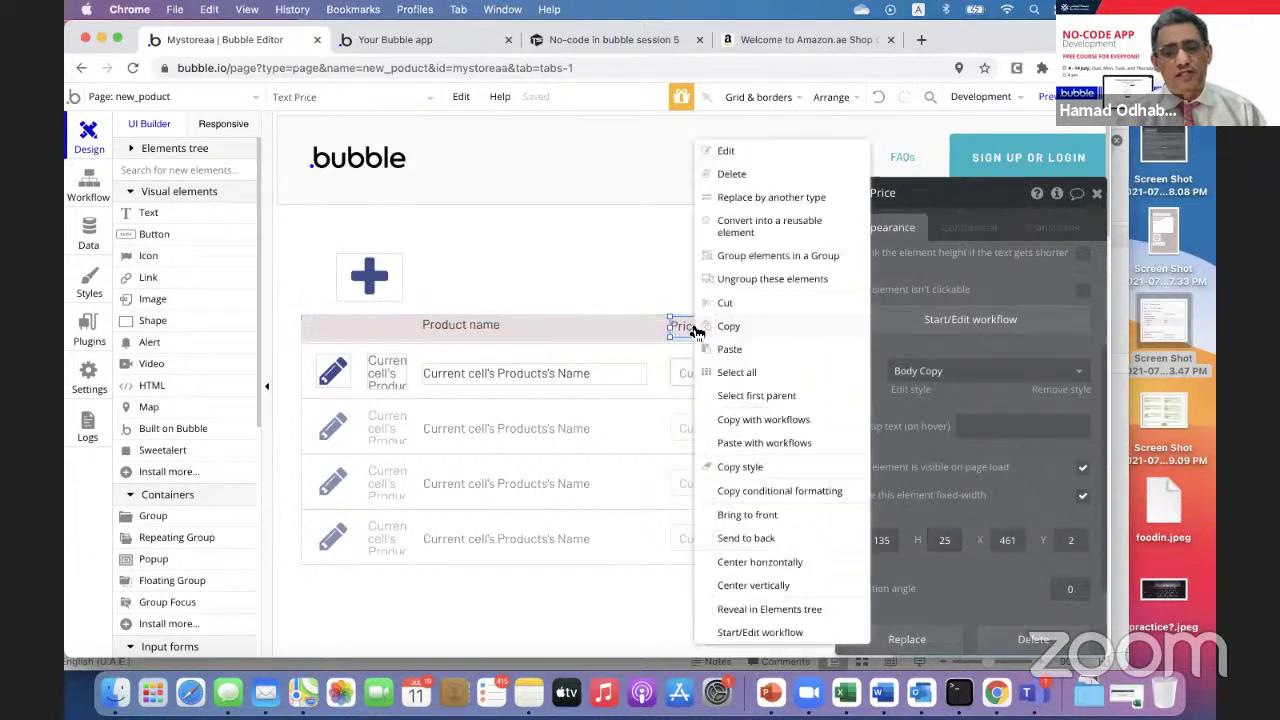
left_click(738, 587)
left_click(459, 331)
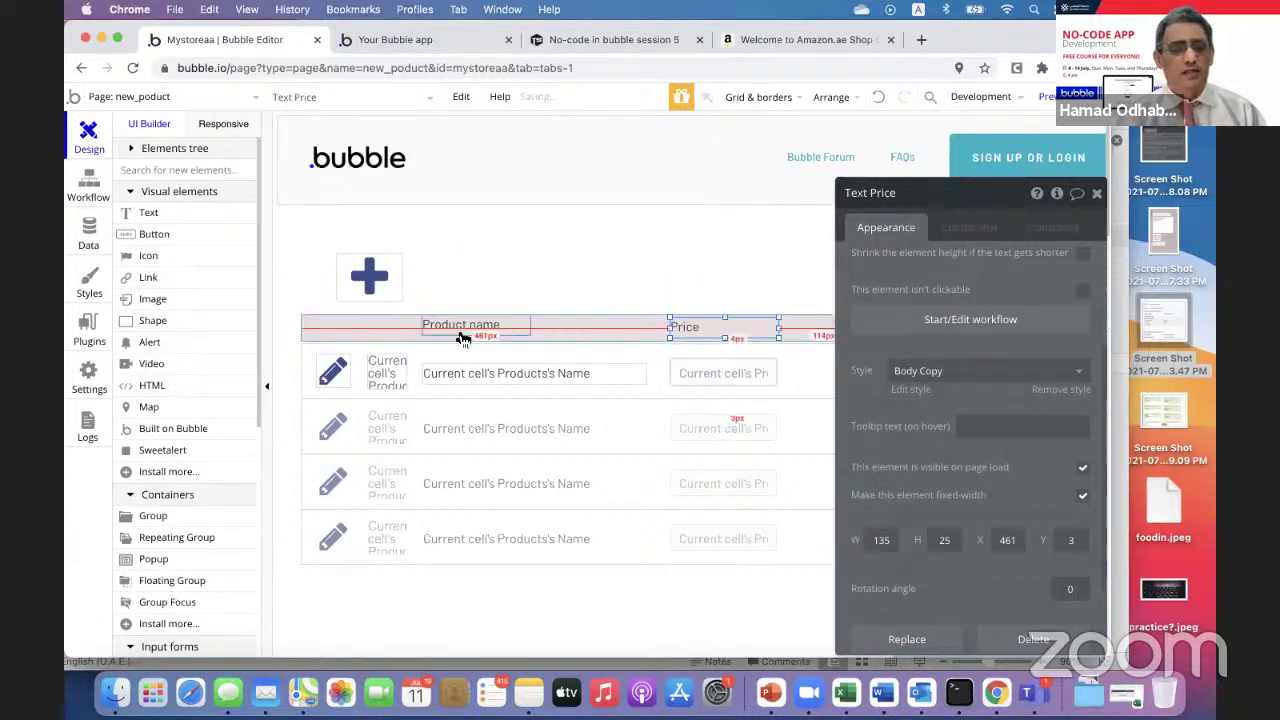
right_click(459, 331)
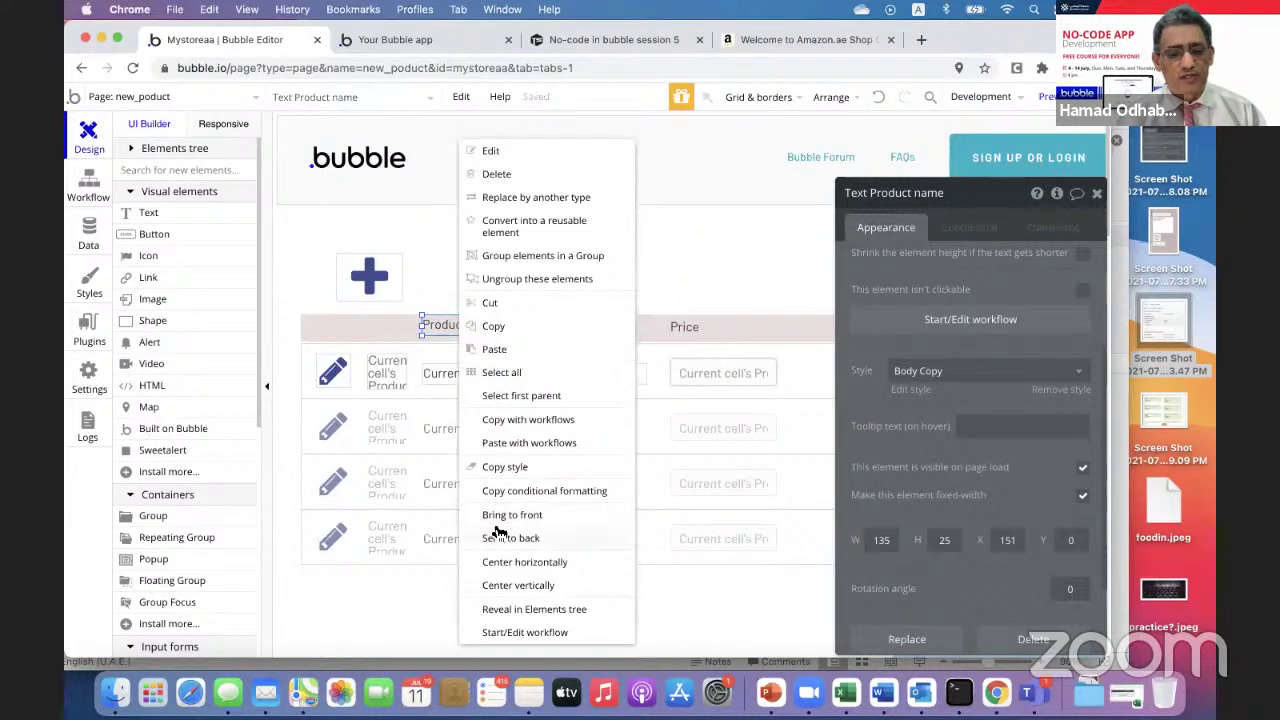
left_click(505, 580)
left_click(633, 271)
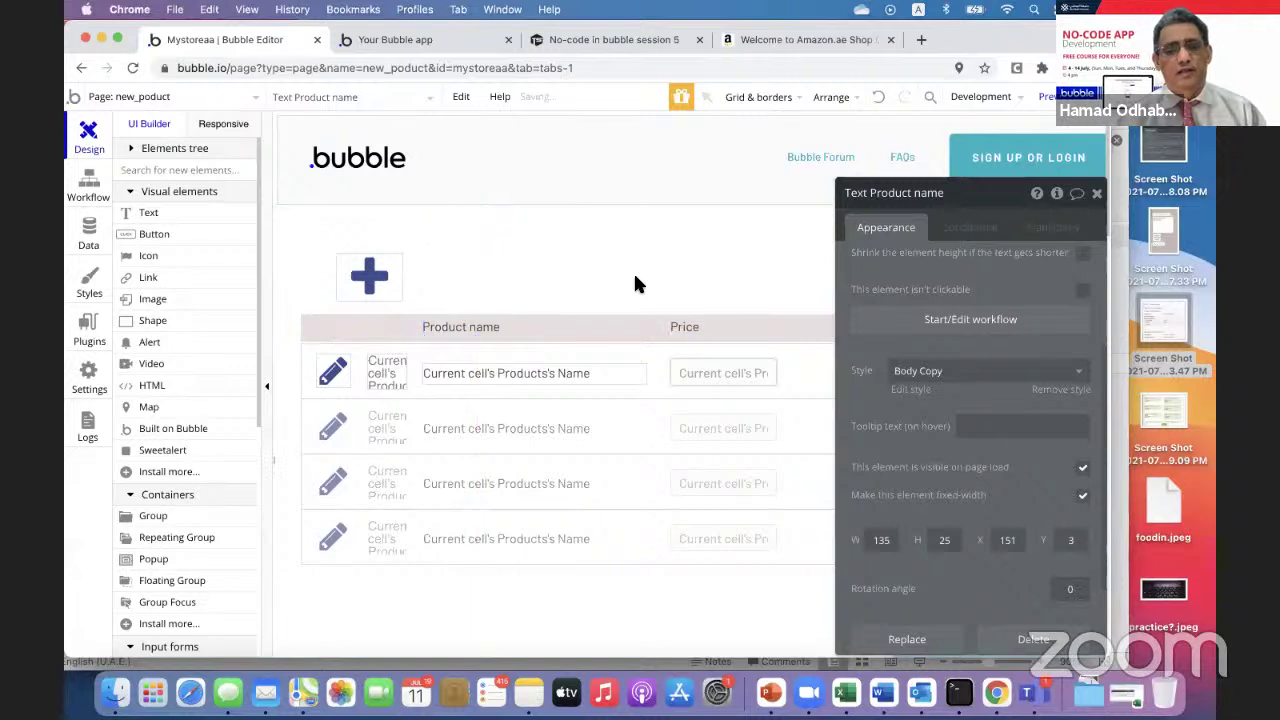
- Make both the heading group and the Products repeating group fixed-width
left_click(341, 326)
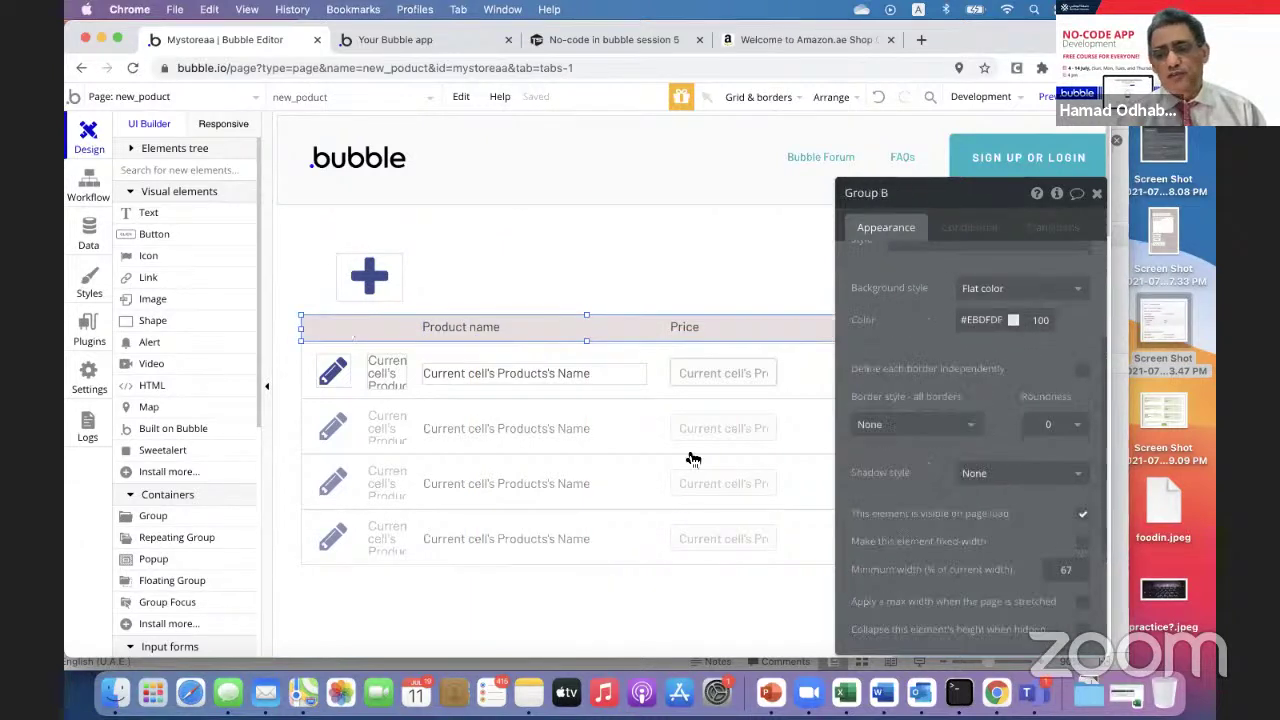
left_click(1082, 544)
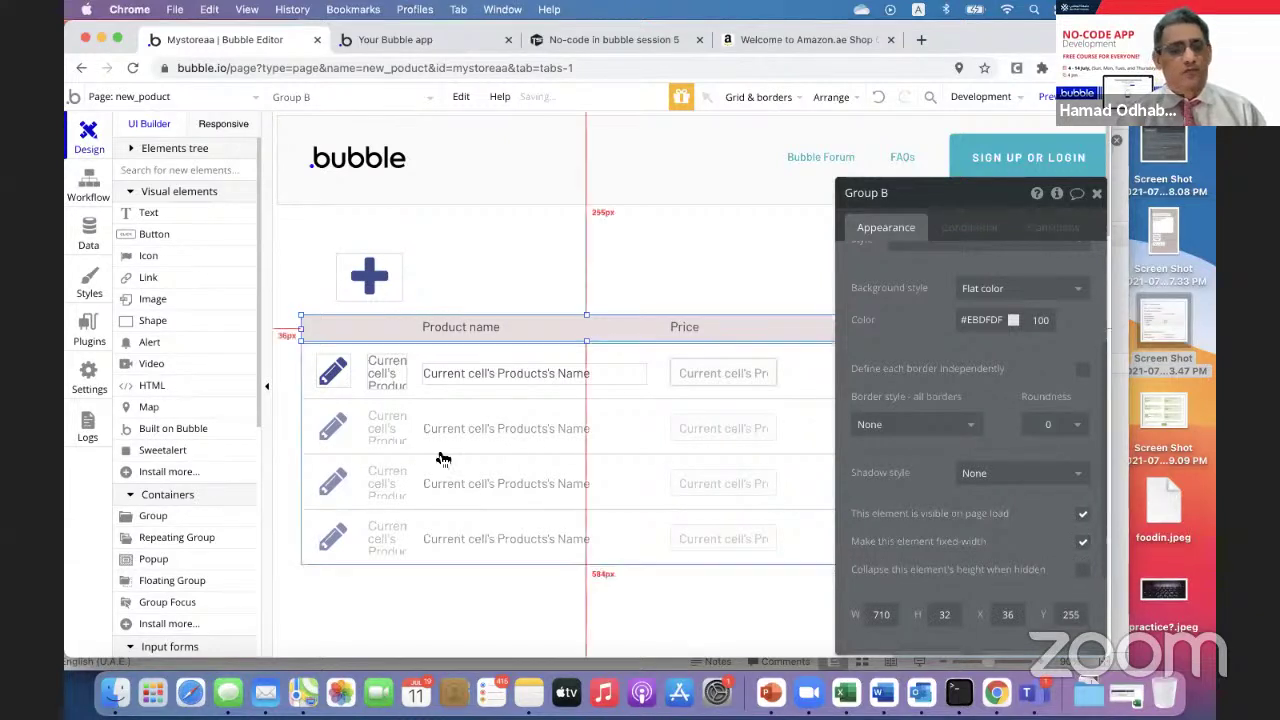
left_click(306, 385)
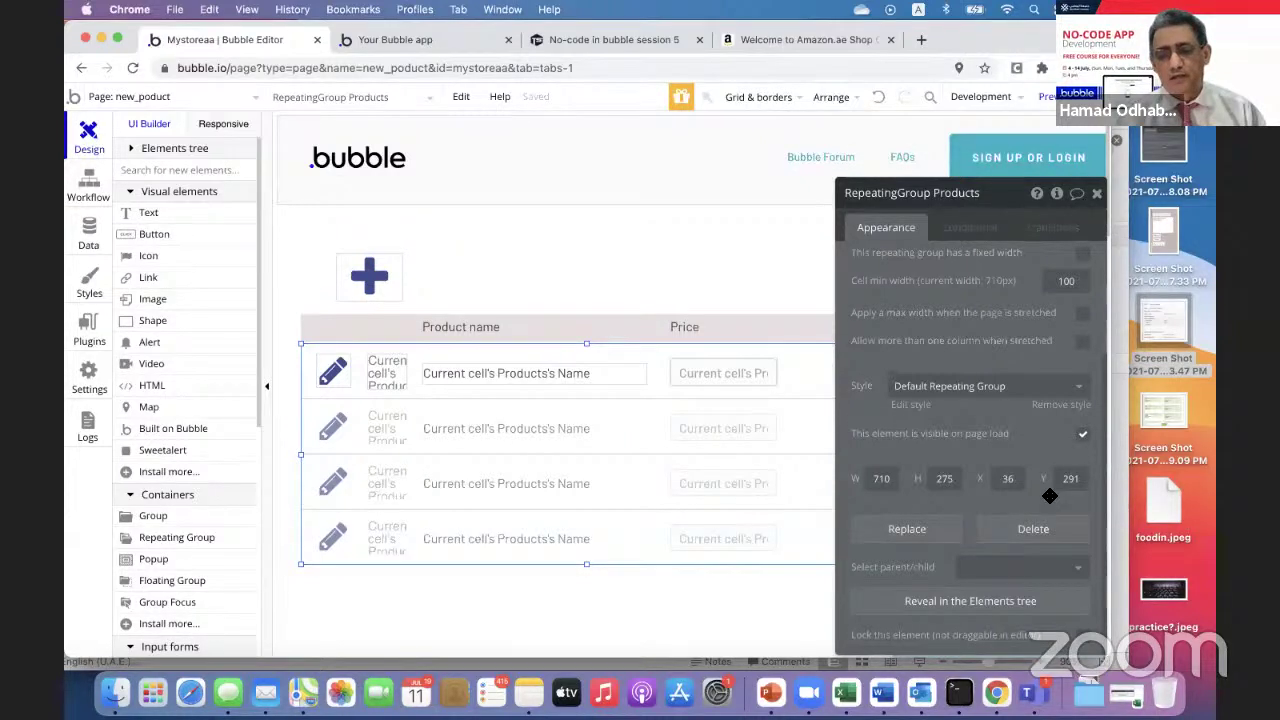
scroll(1049, 496, "up", 3)
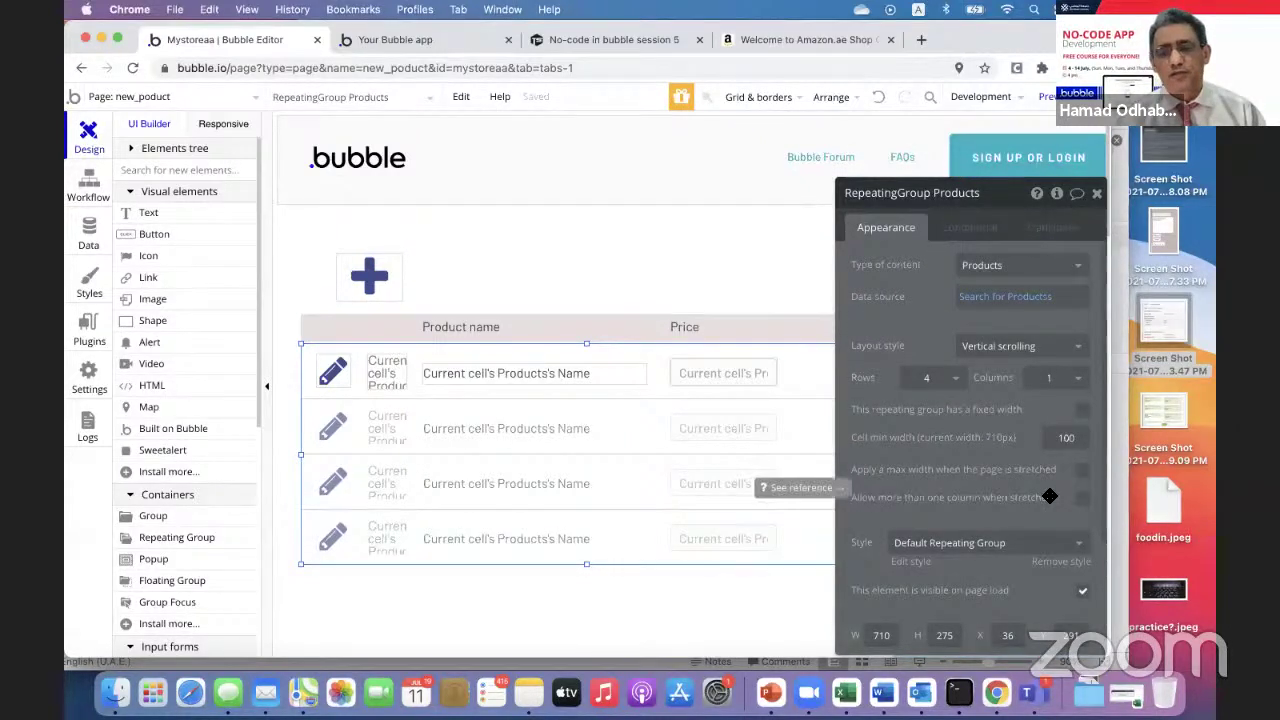
left_click(1081, 410)
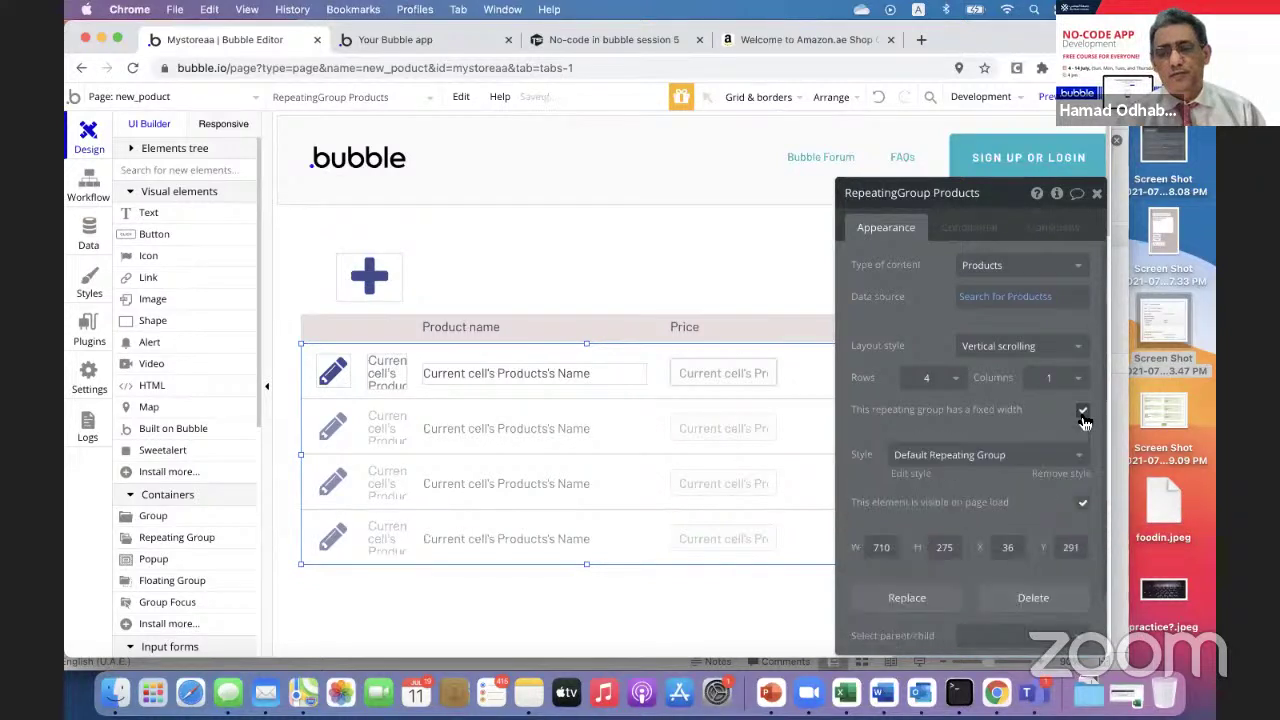
left_click(619, 265)
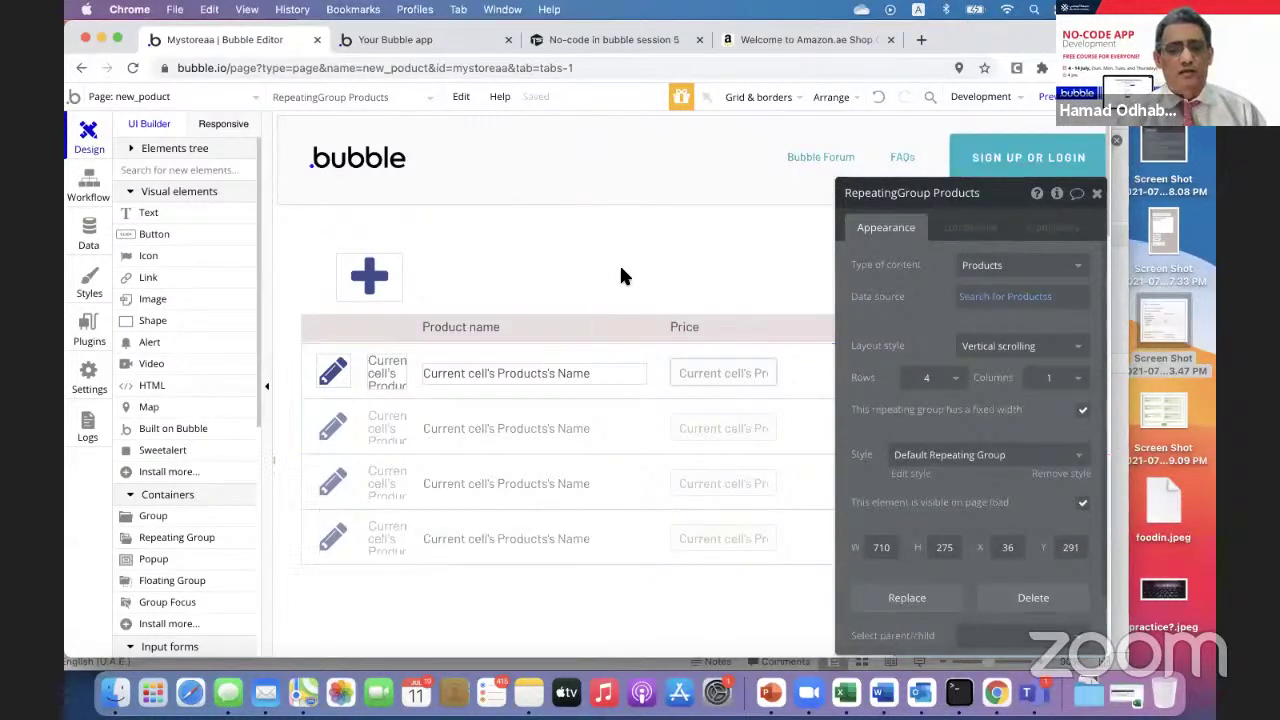
- Narrow the Products repeating group and the heading group to the same width, ending just past the Price column
left_click_drag(952, 194, 1190, 204)
left_click(938, 395)
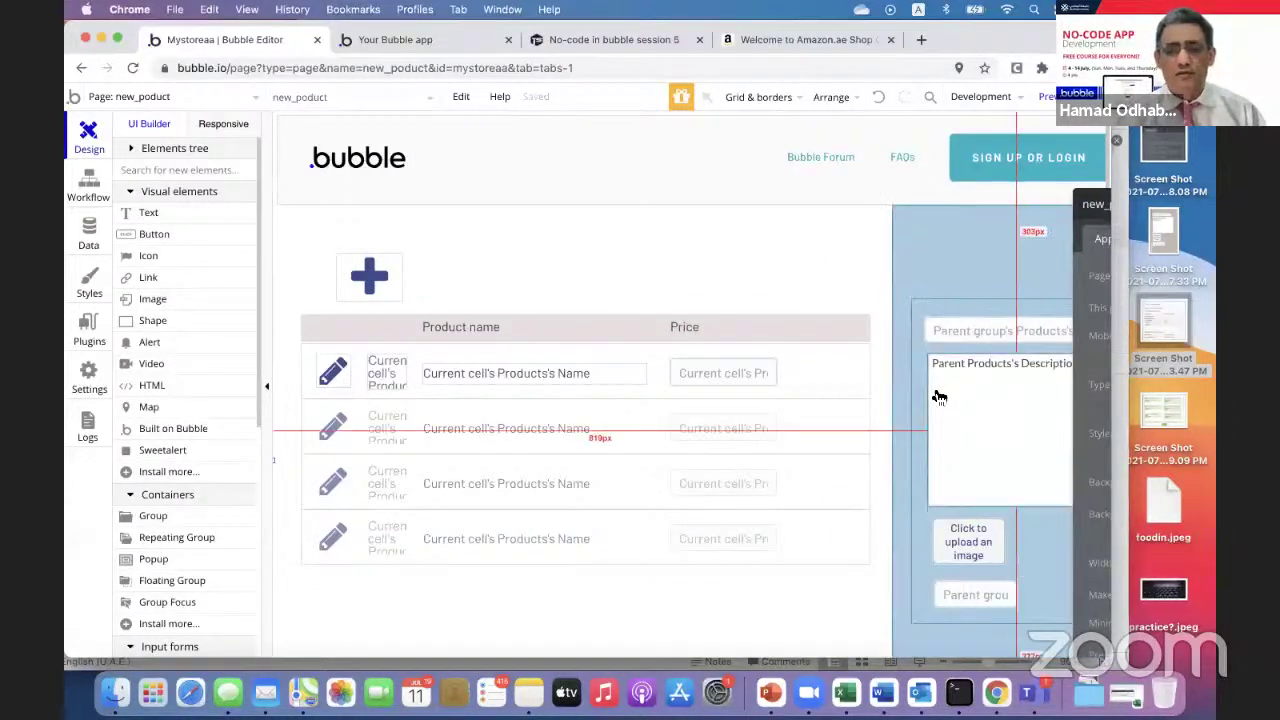
left_click(867, 414)
double_click(869, 414)
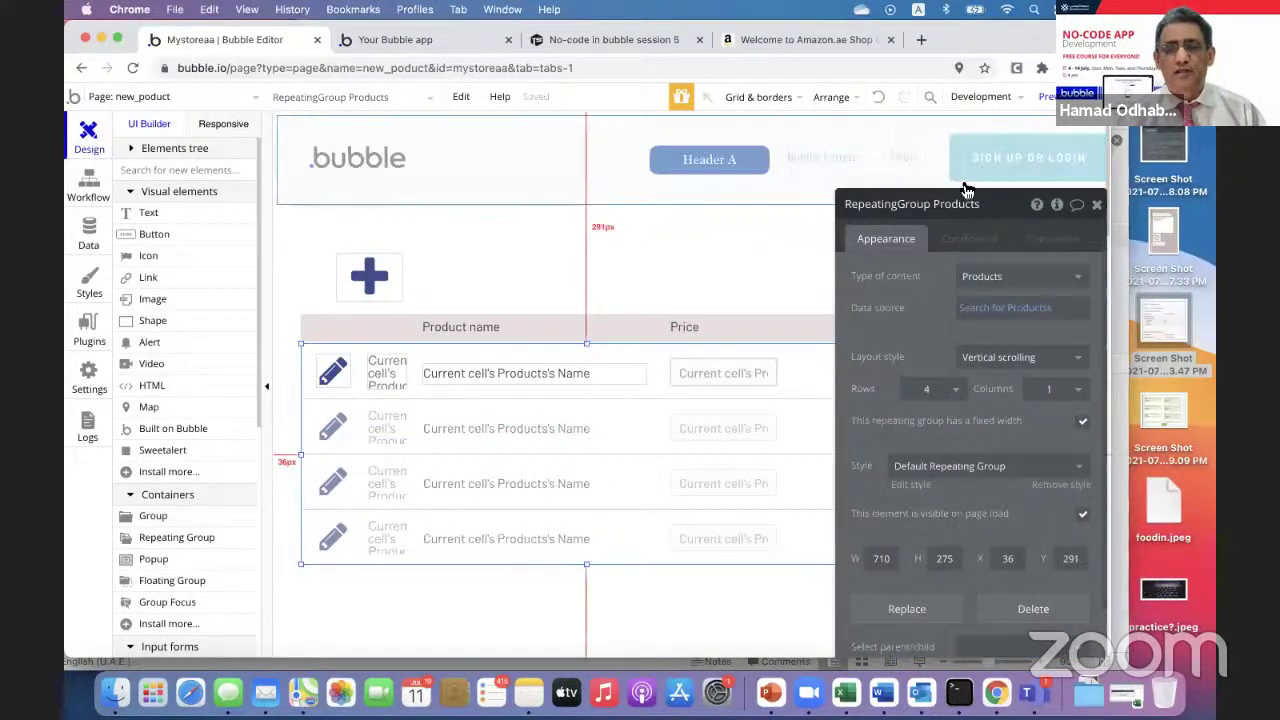
left_click_drag(962, 205, 139, 258)
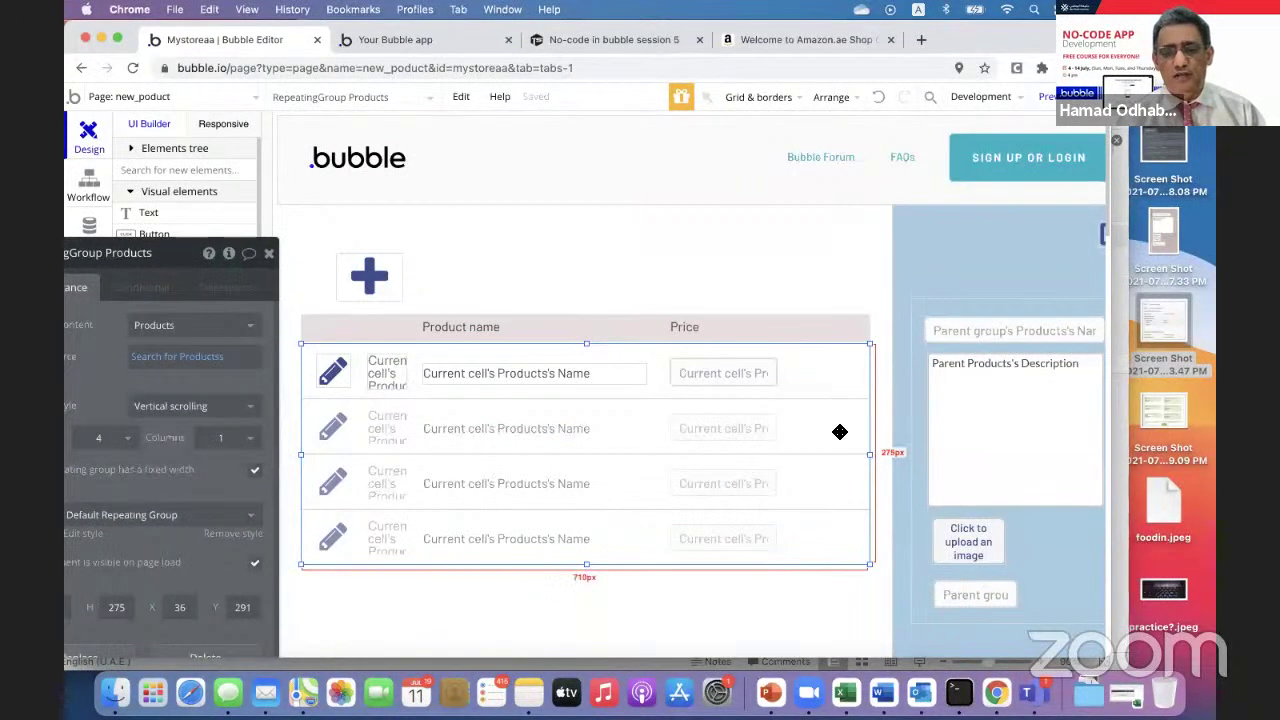
left_click_drag(871, 457, 796, 455)
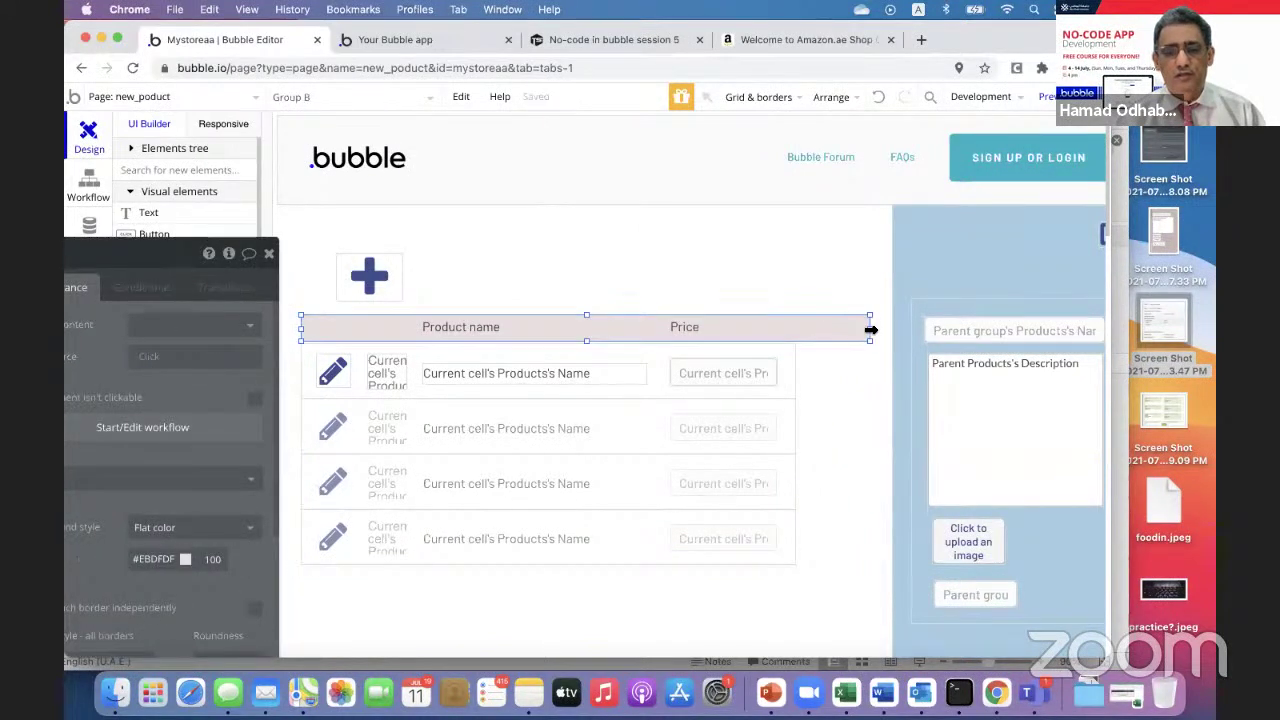
left_click_drag(869, 331, 797, 339)
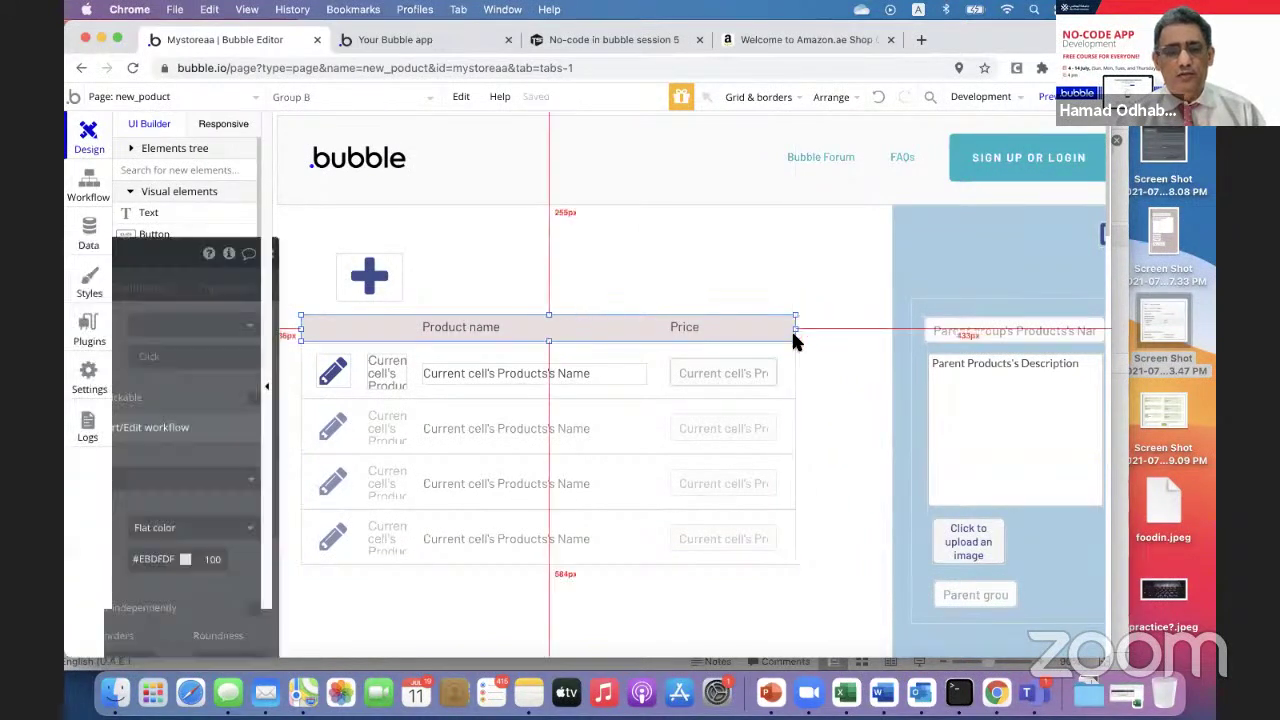
left_click(706, 328)
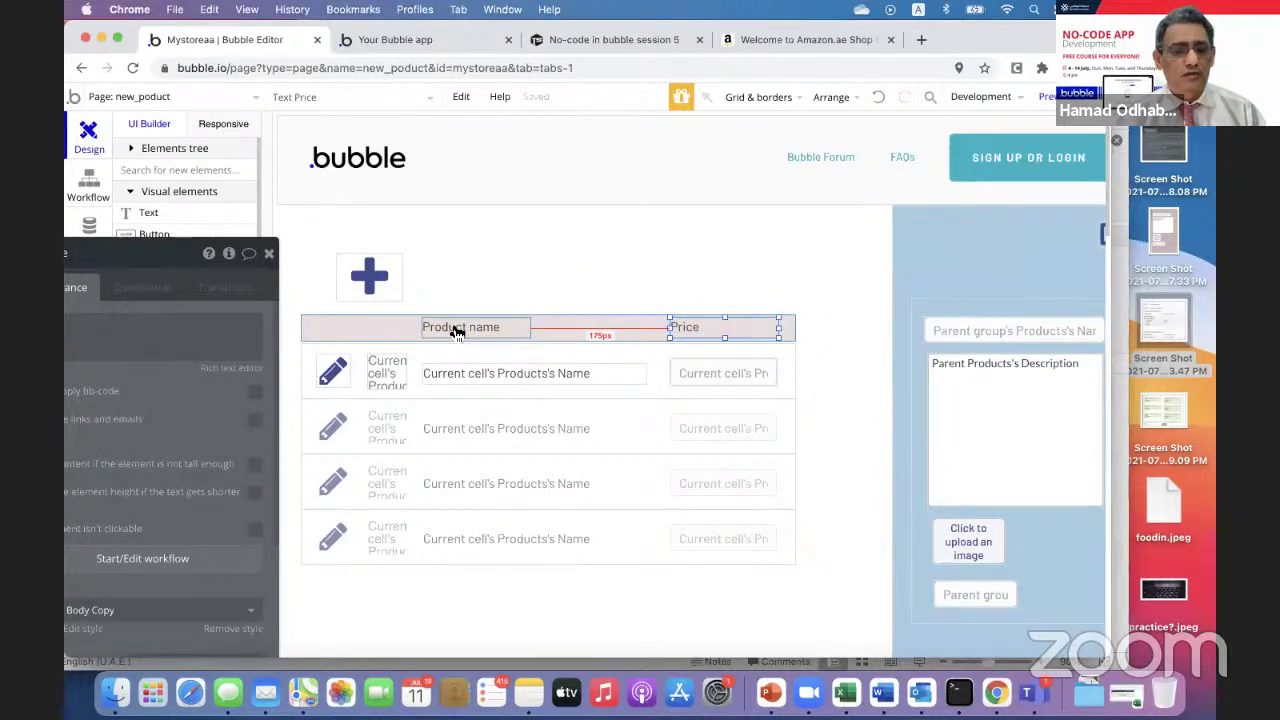
- Check the narrowed product list and heading bar in the app preview with the browser window widened, and return to the Bubble editor
left_click(445, 39)
left_click(474, 103)
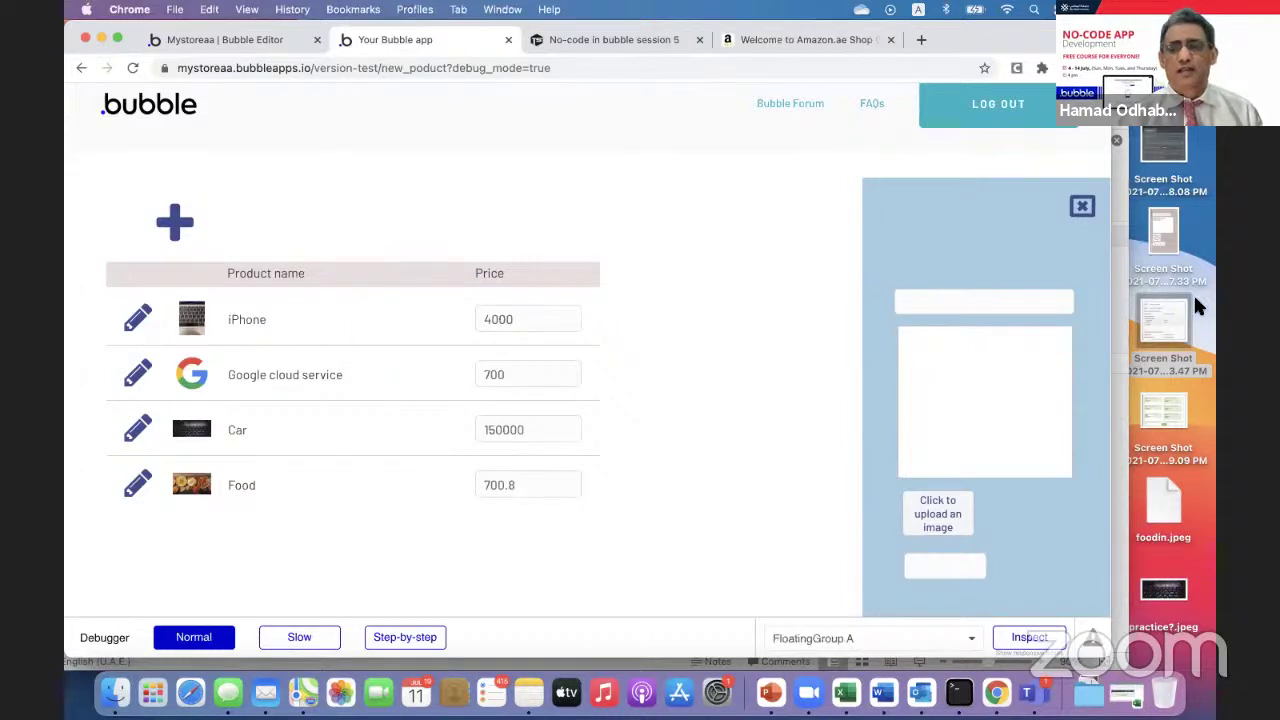
left_click_drag(1110, 312, 1150, 330)
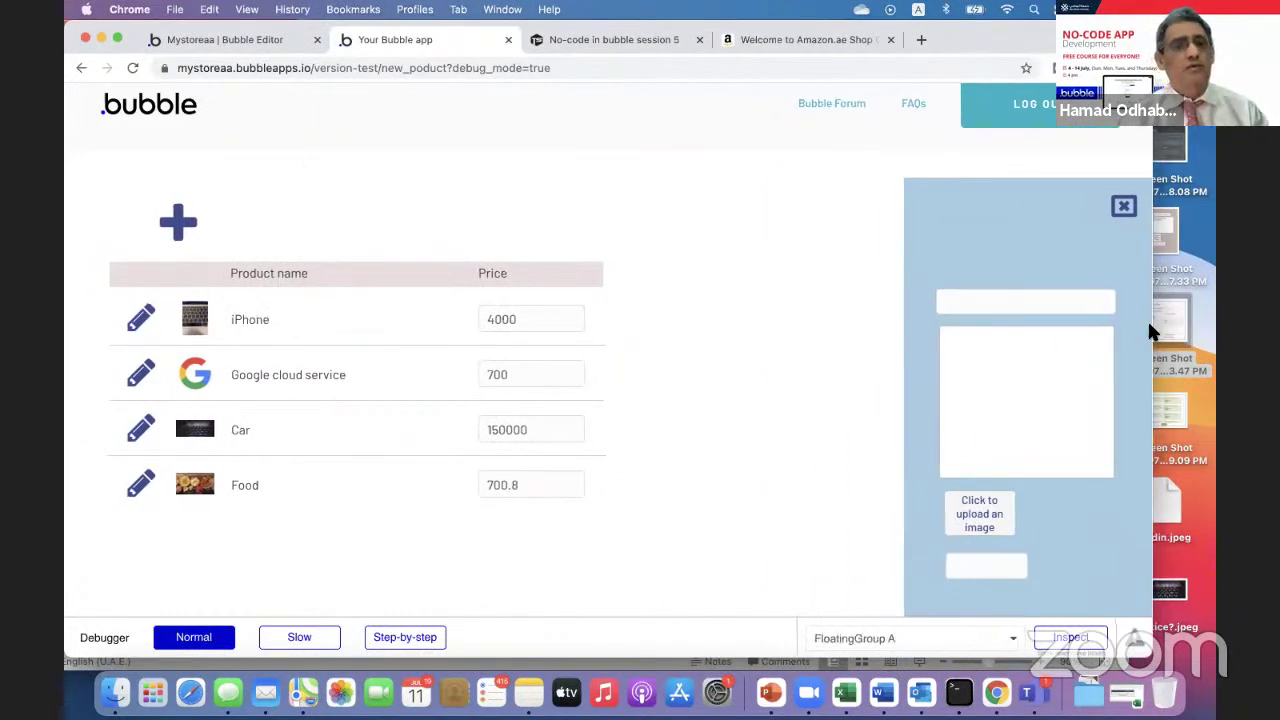
left_click(249, 43)
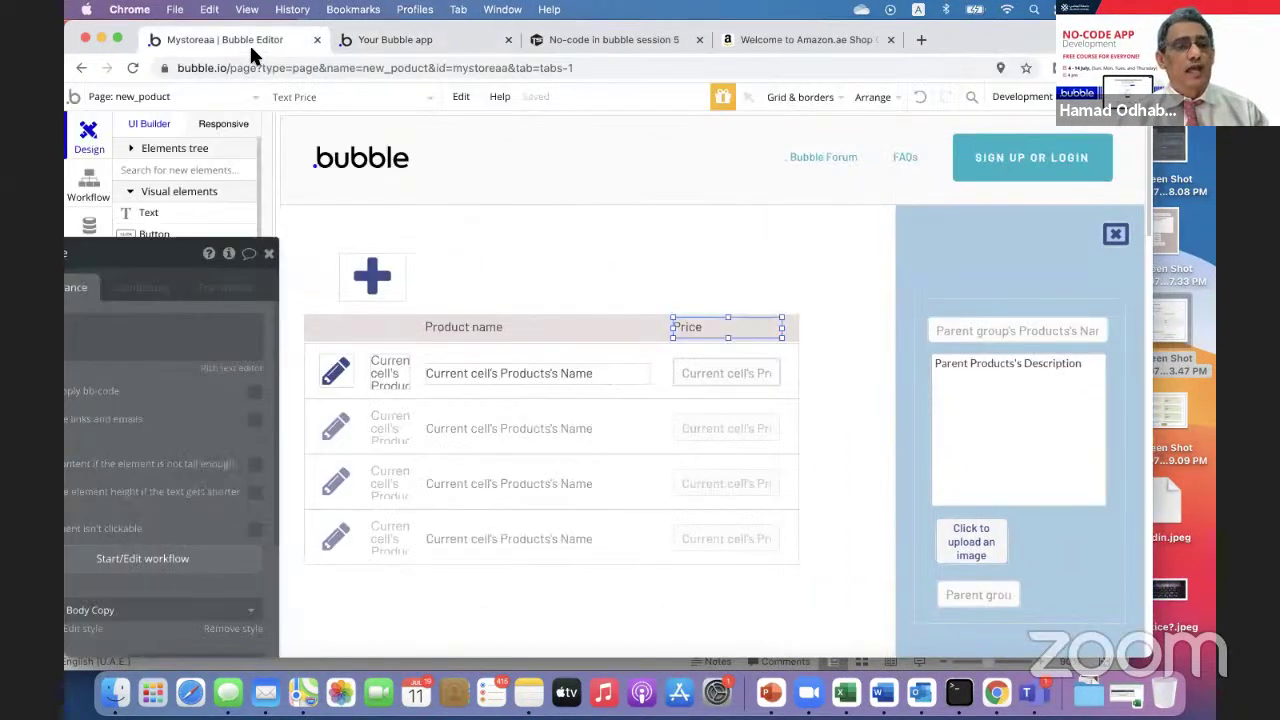
- Preview the new_poduct page's responsive layout at tablet, landscape phone, portrait phone and desktop widths, finishing on the desktop width
left_click(225, 125)
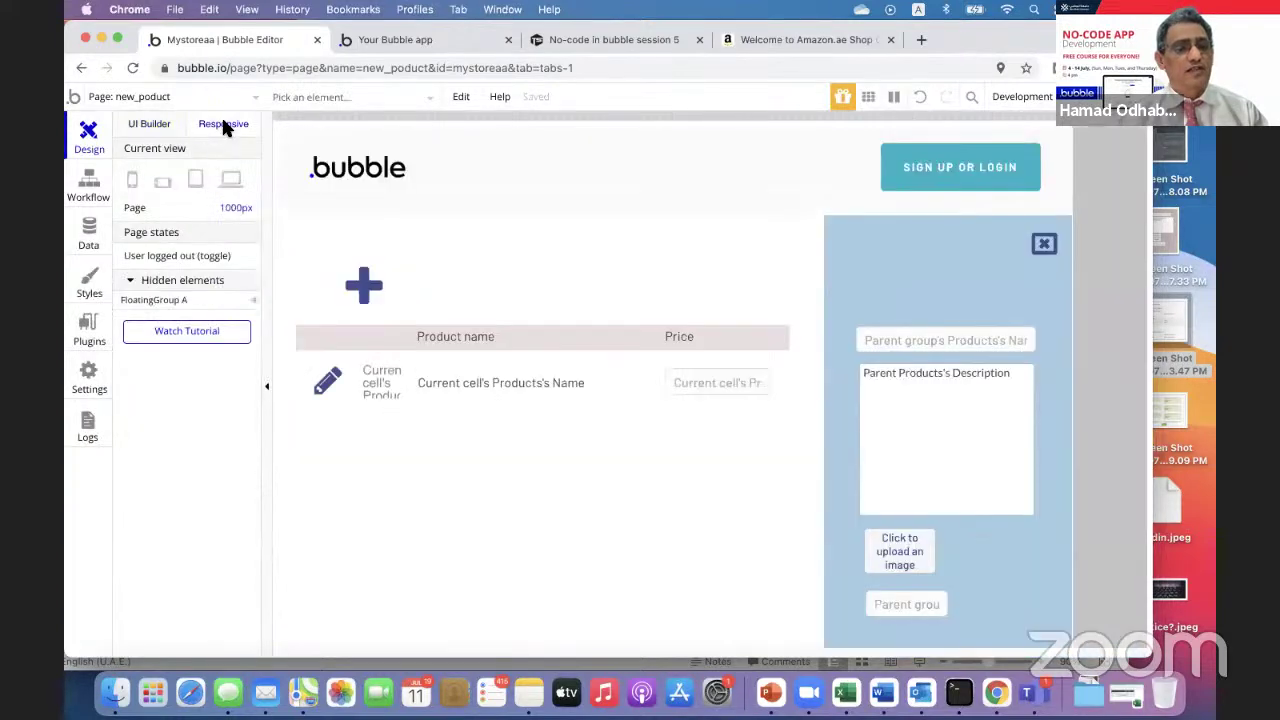
left_click(197, 180)
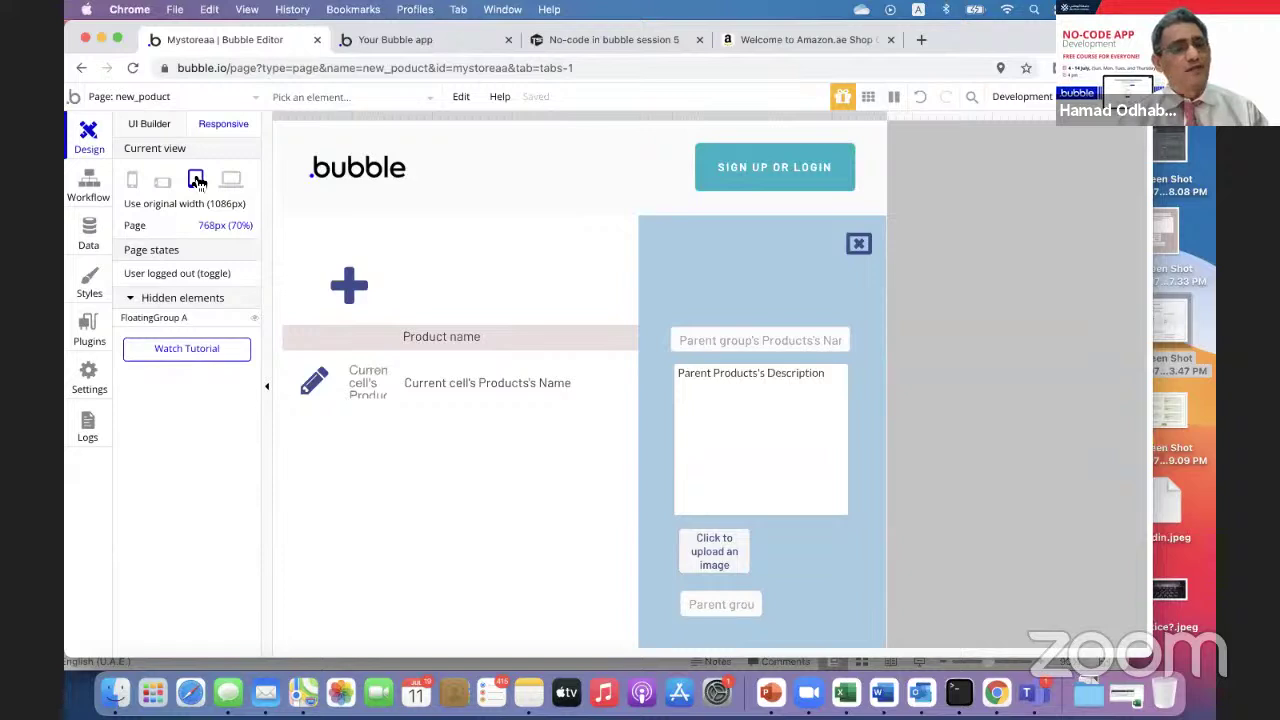
left_click(166, 184)
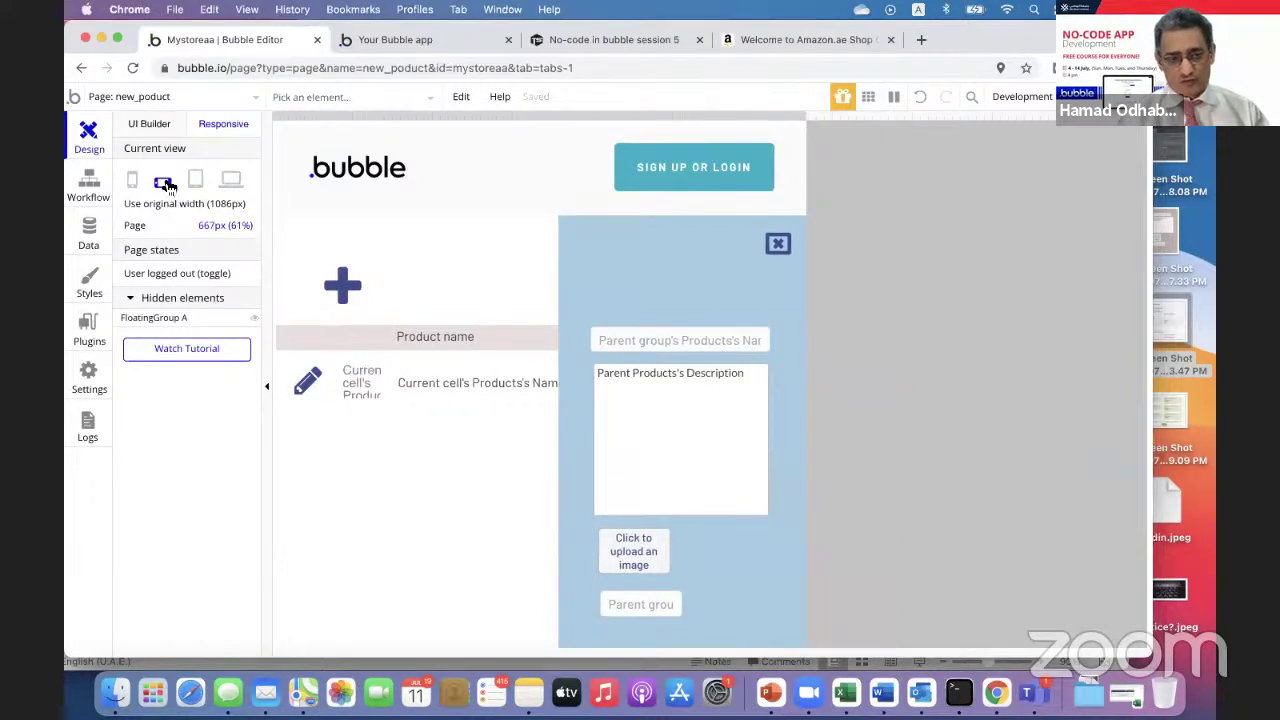
left_click(132, 181)
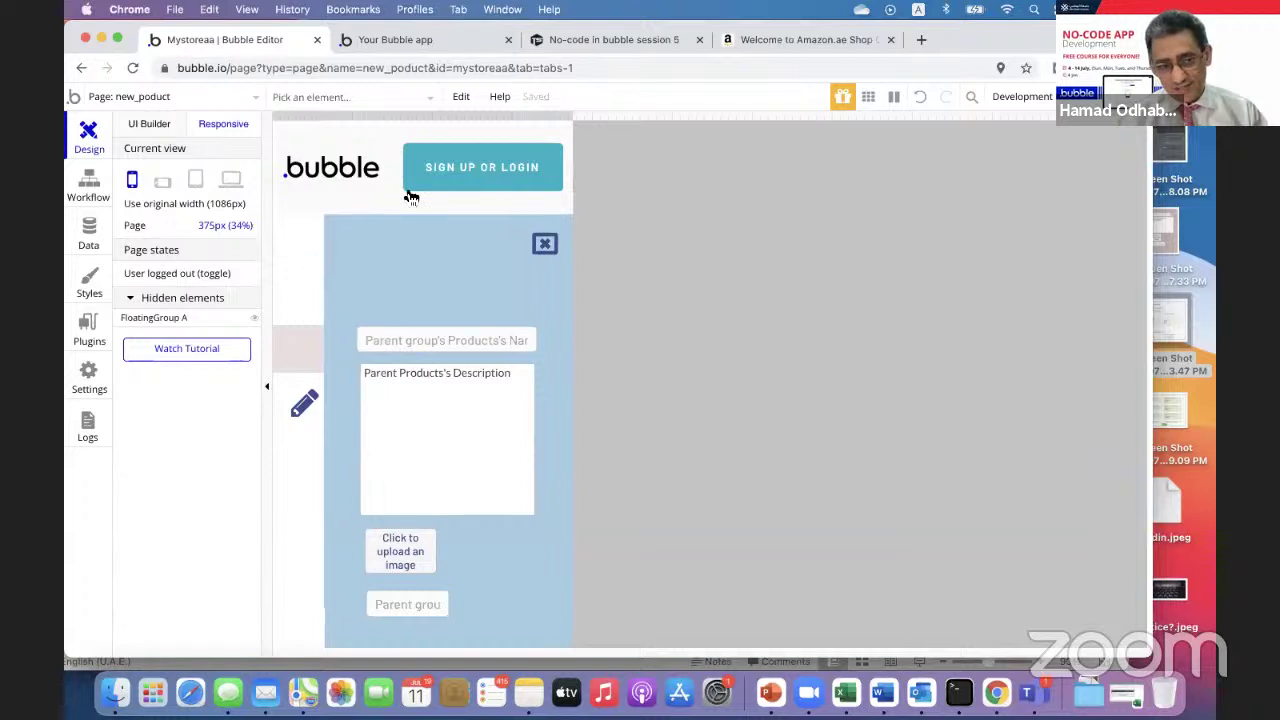
left_click(163, 186)
left_click(196, 180)
left_click(231, 180)
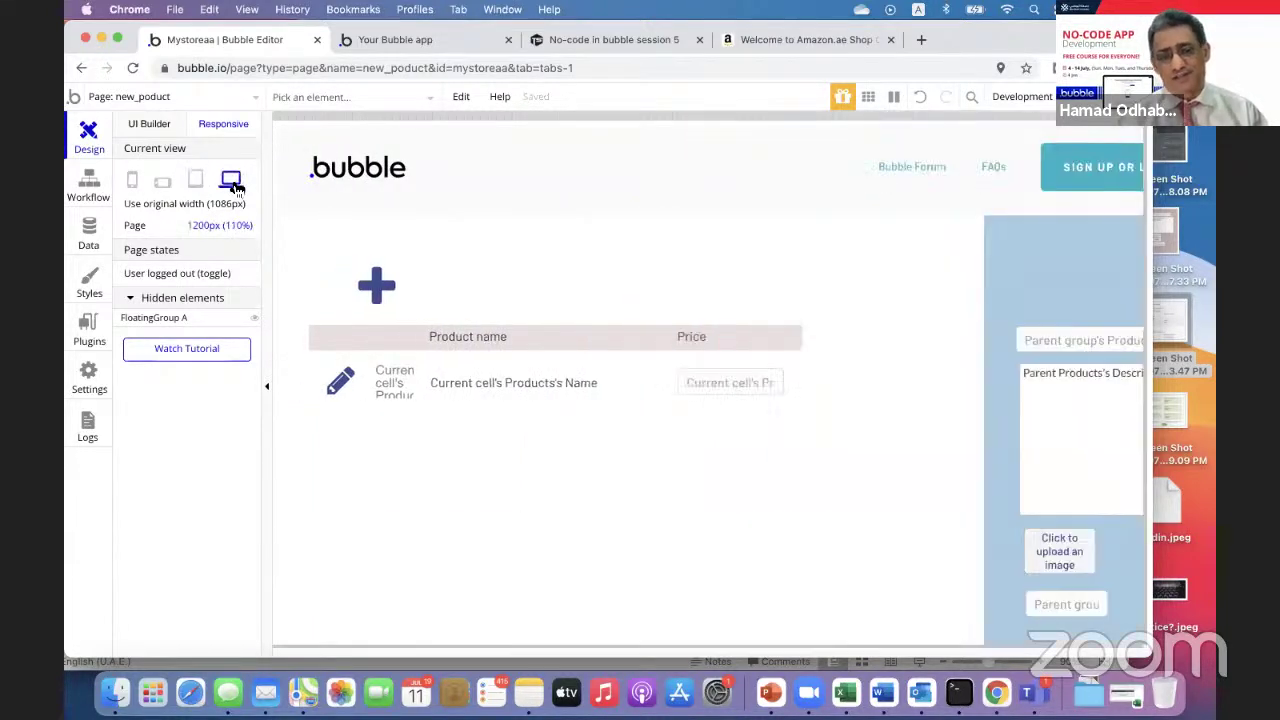
left_click(132, 183)
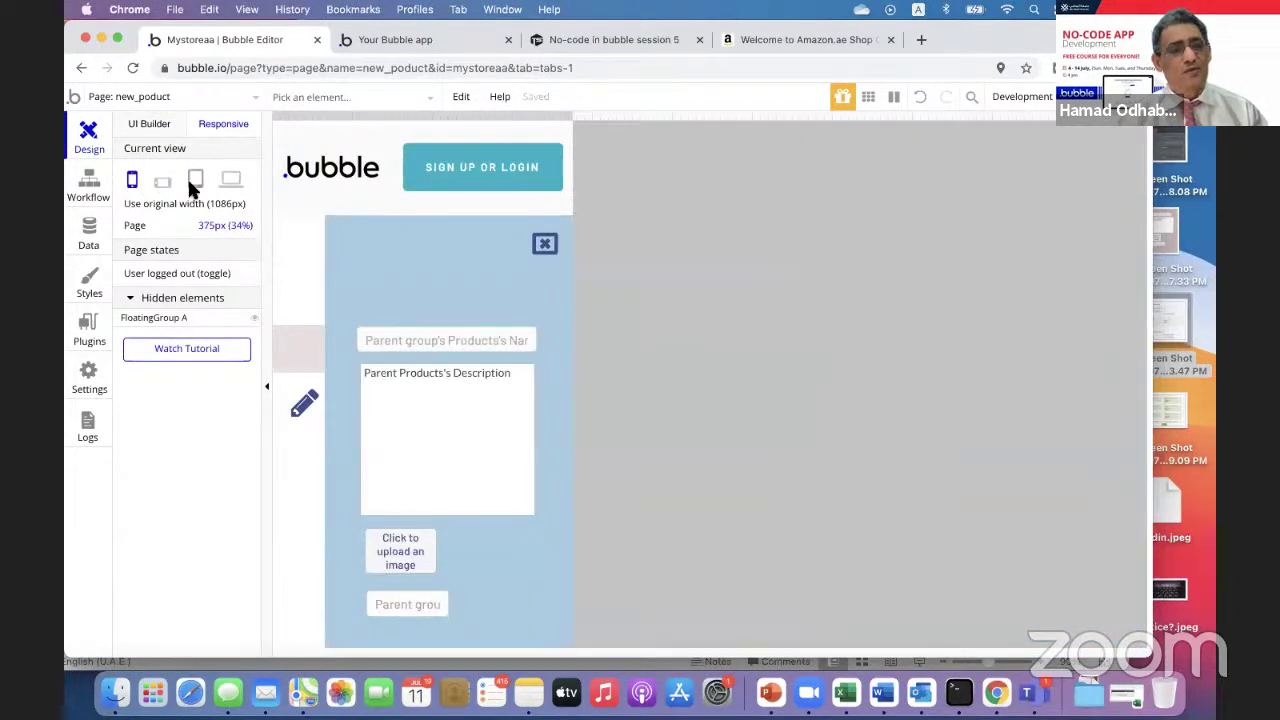
left_click(231, 183)
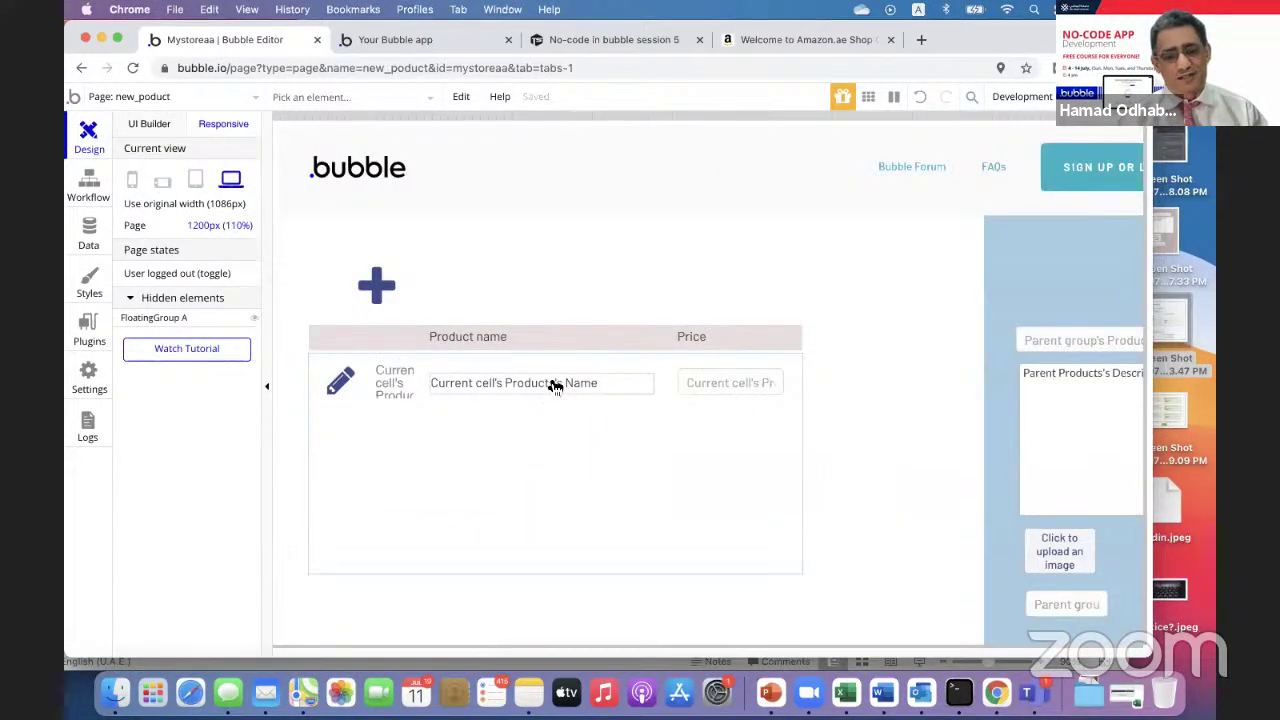
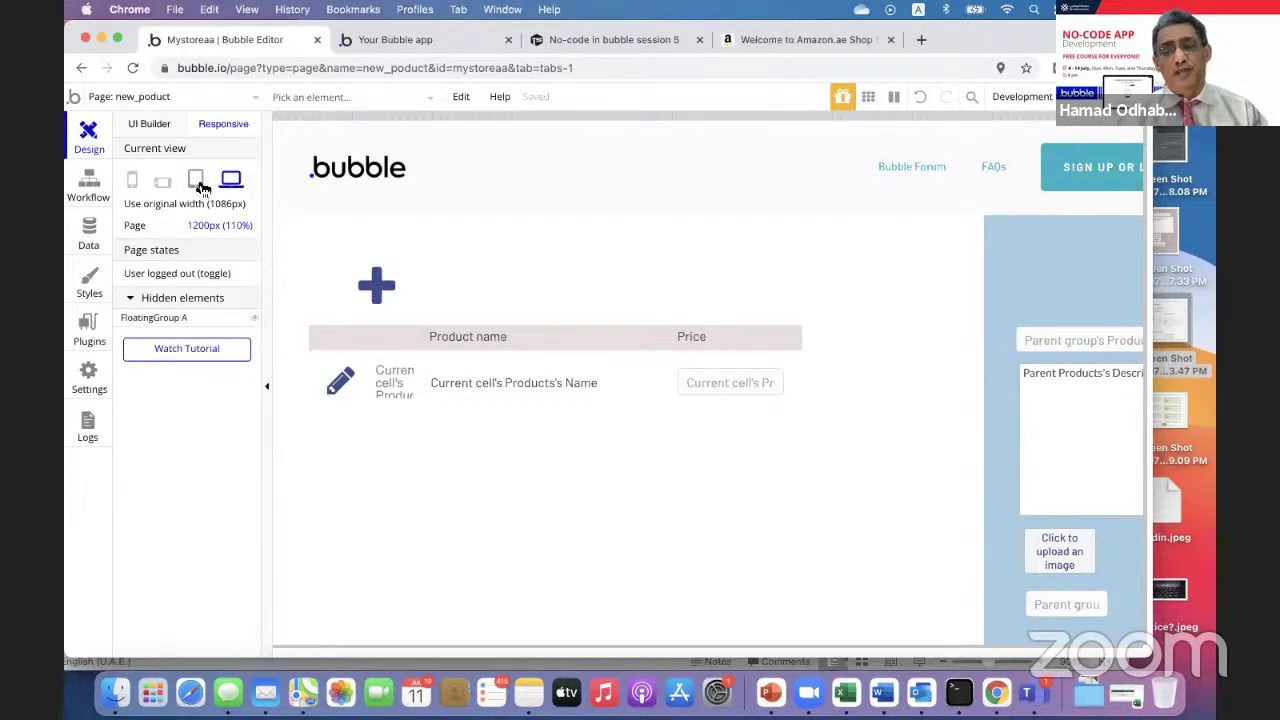
left_click(197, 181)
left_click(231, 179)
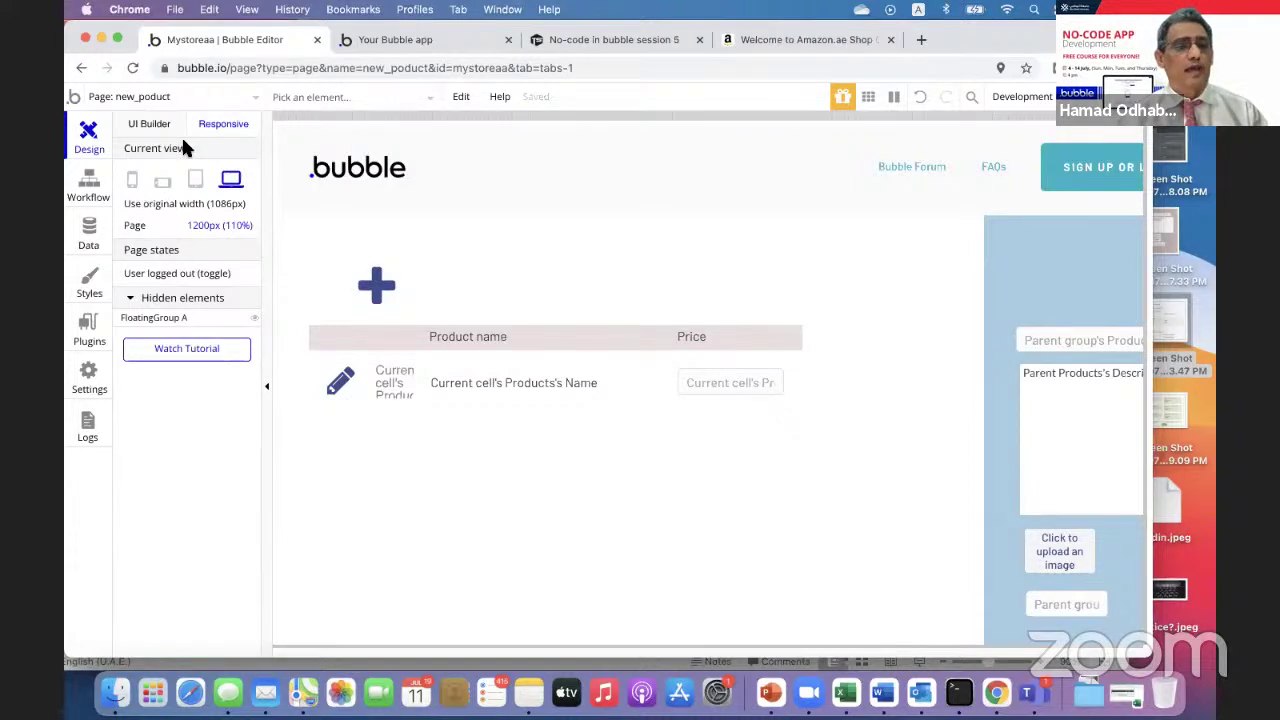
left_click(220, 128)
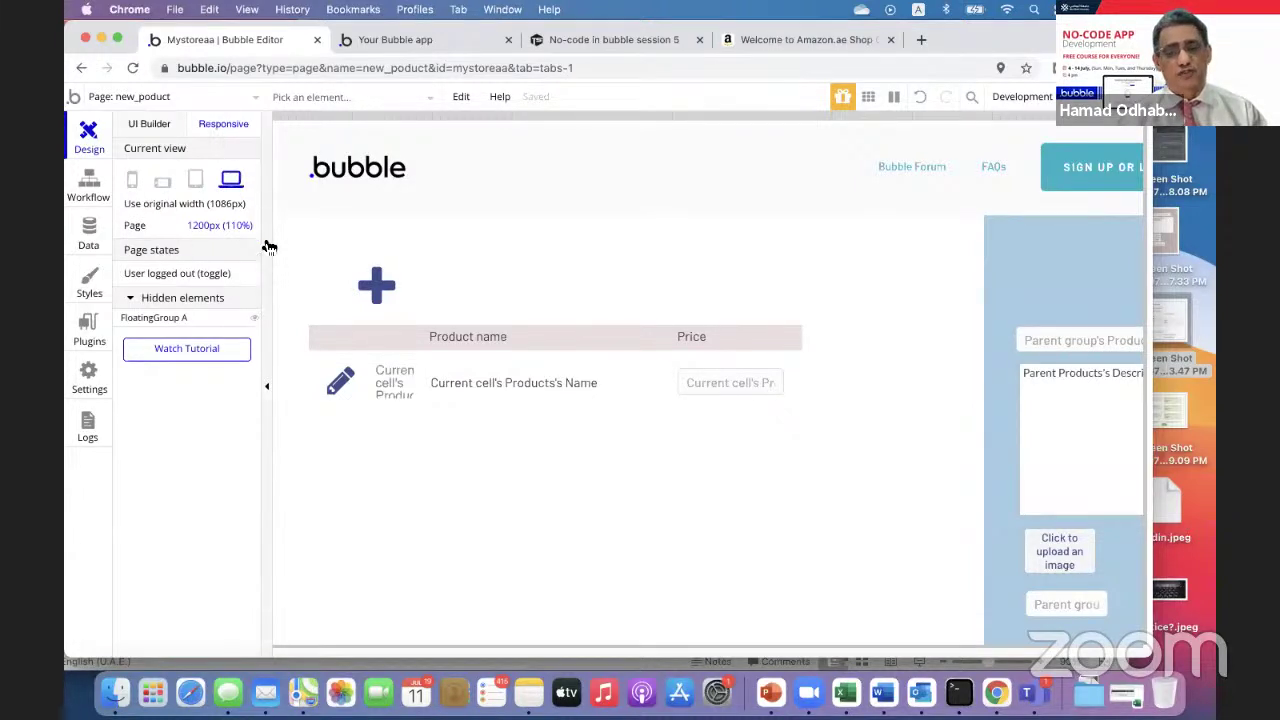
left_click(198, 183)
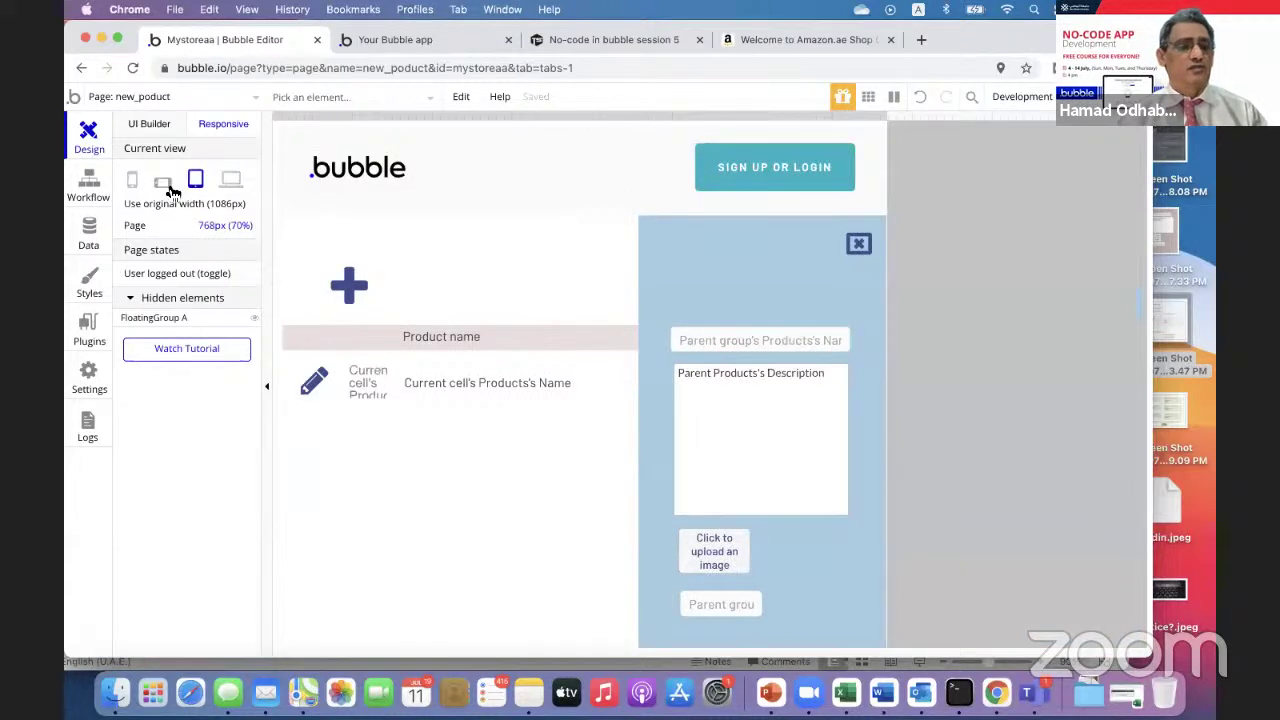
left_click(163, 182)
left_click(132, 182)
left_click(231, 180)
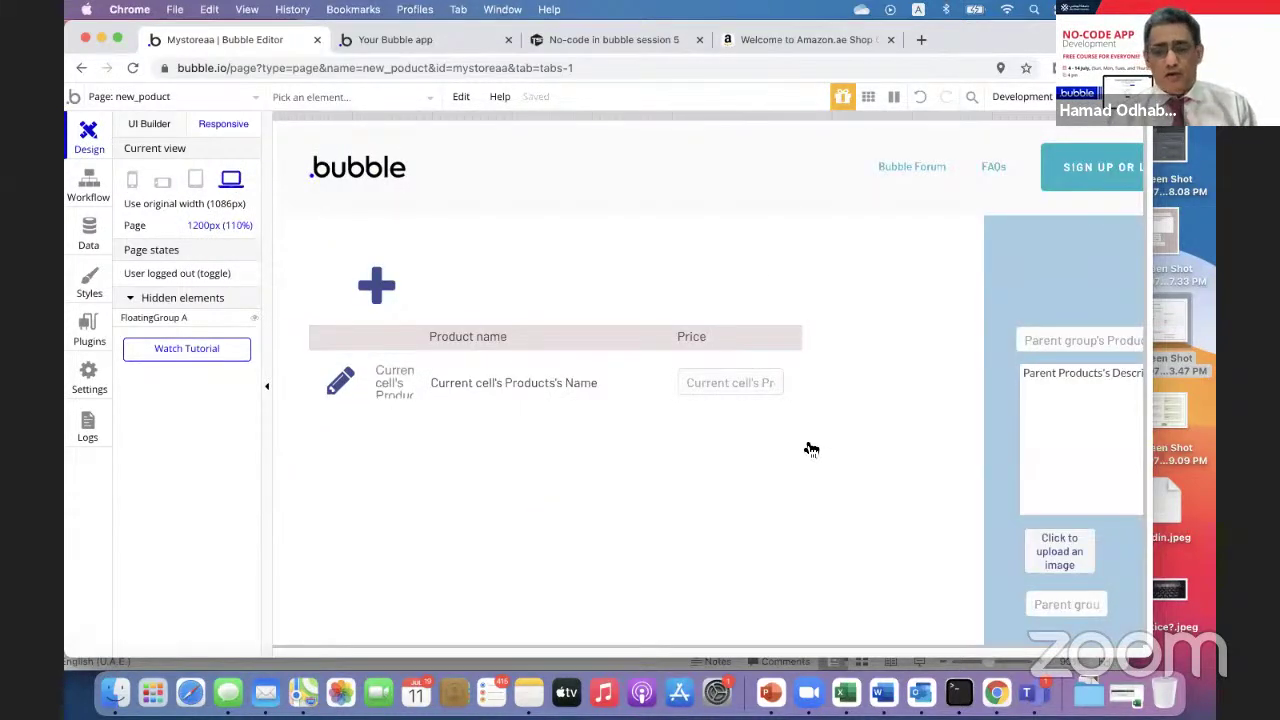
- Switch to the No-code in bubble session 5 presentation, review its Q&A questions, and mark the one about the repeating group showing "edit me" as answered
left_click(645, 45)
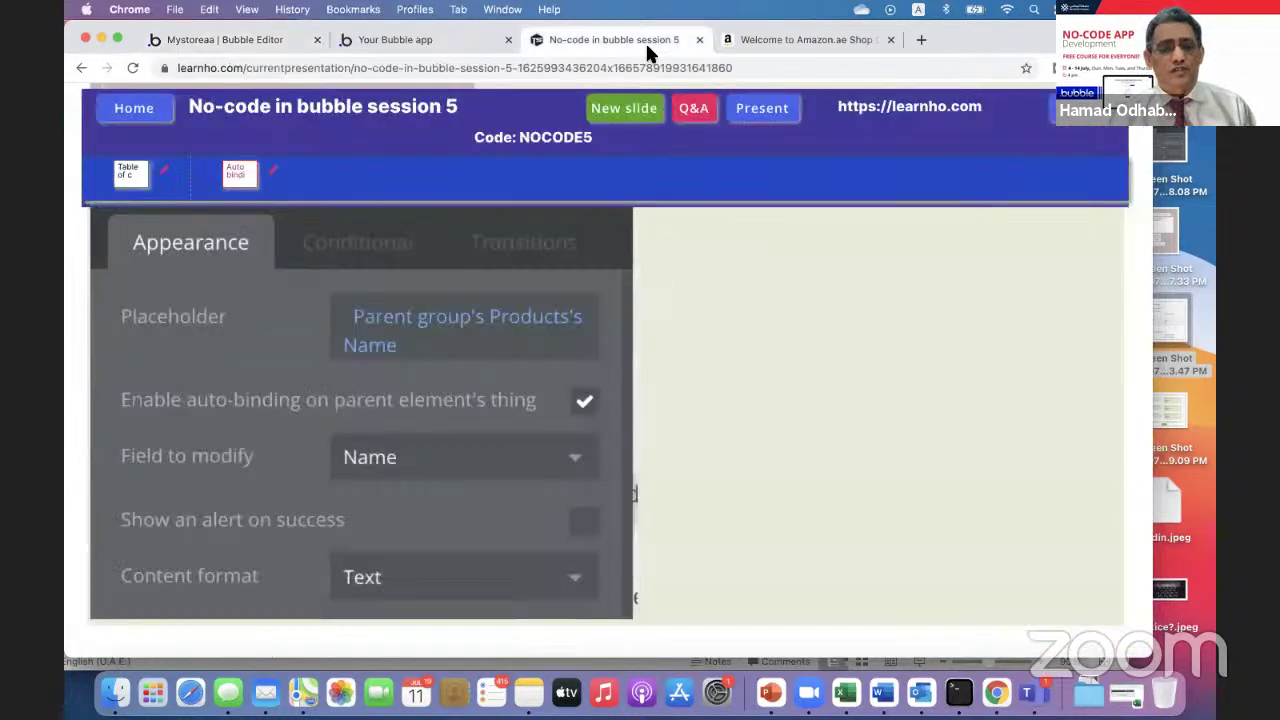
left_click(679, 117)
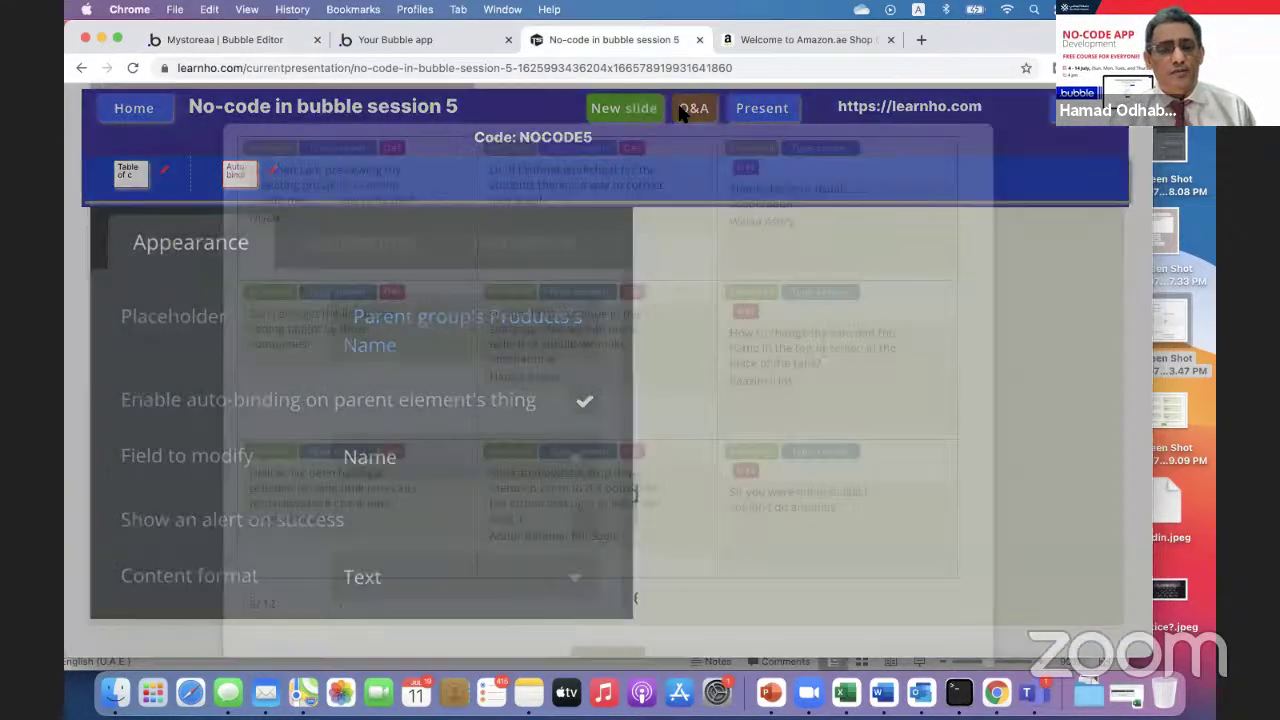
scroll(650, 340, "down", 3)
scroll(651, 343, "up", 4)
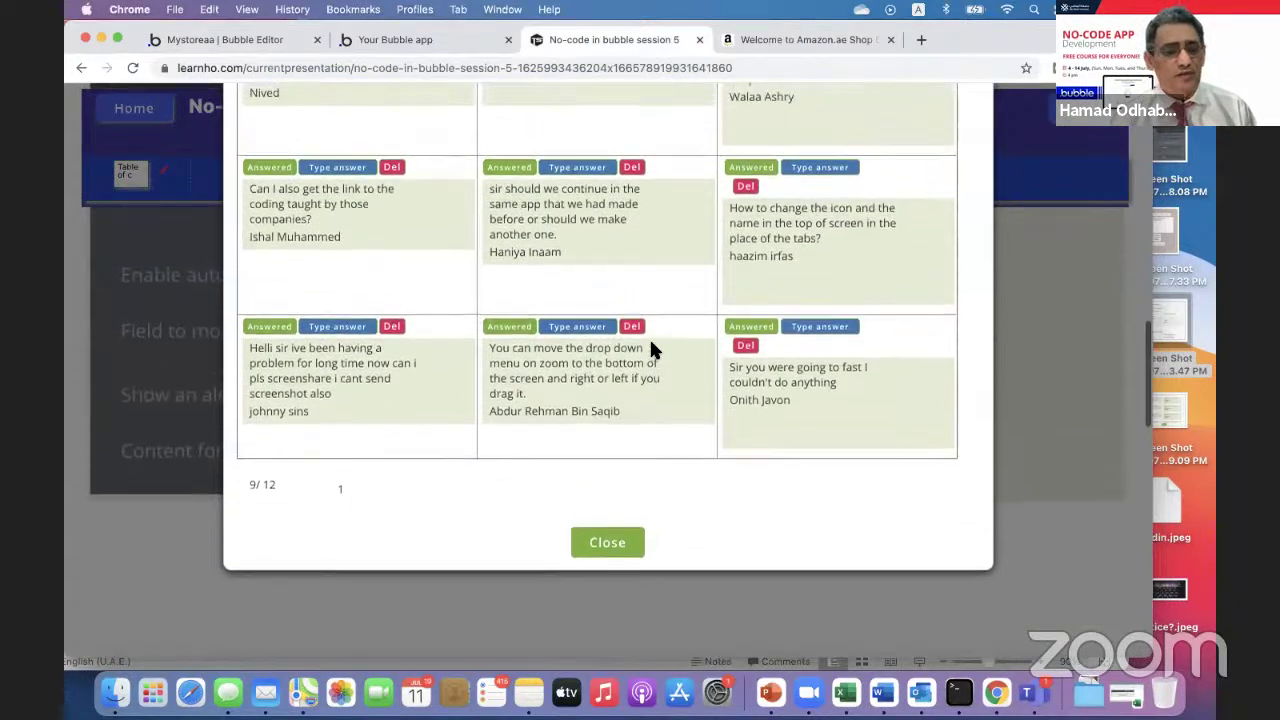
scroll(650, 349, "down", 2)
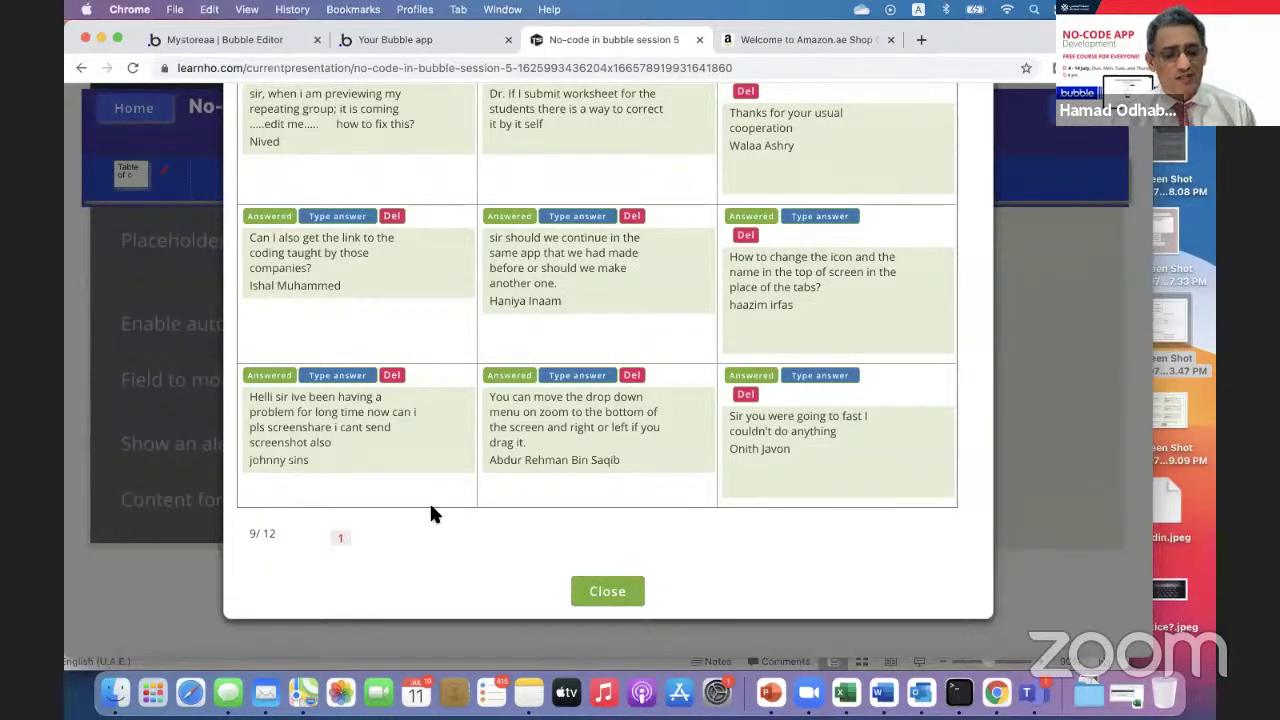
scroll(417, 480, "up", 1)
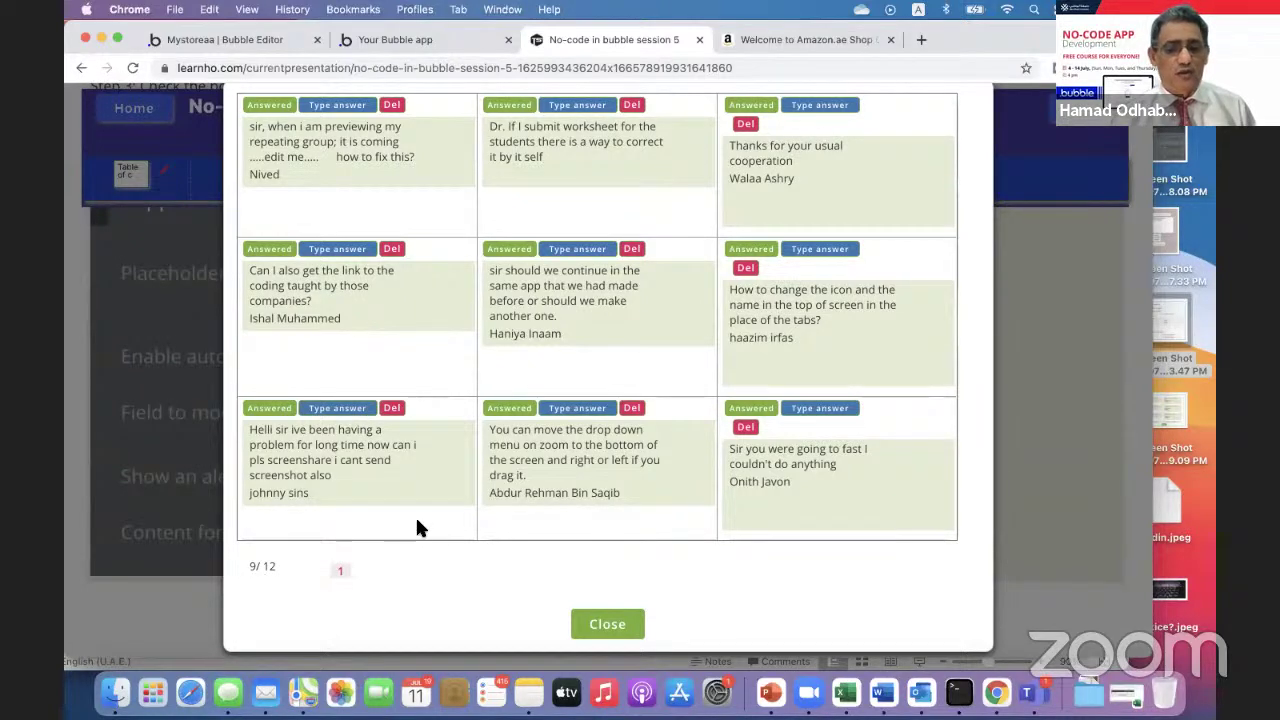
scroll(418, 520, "up", 3)
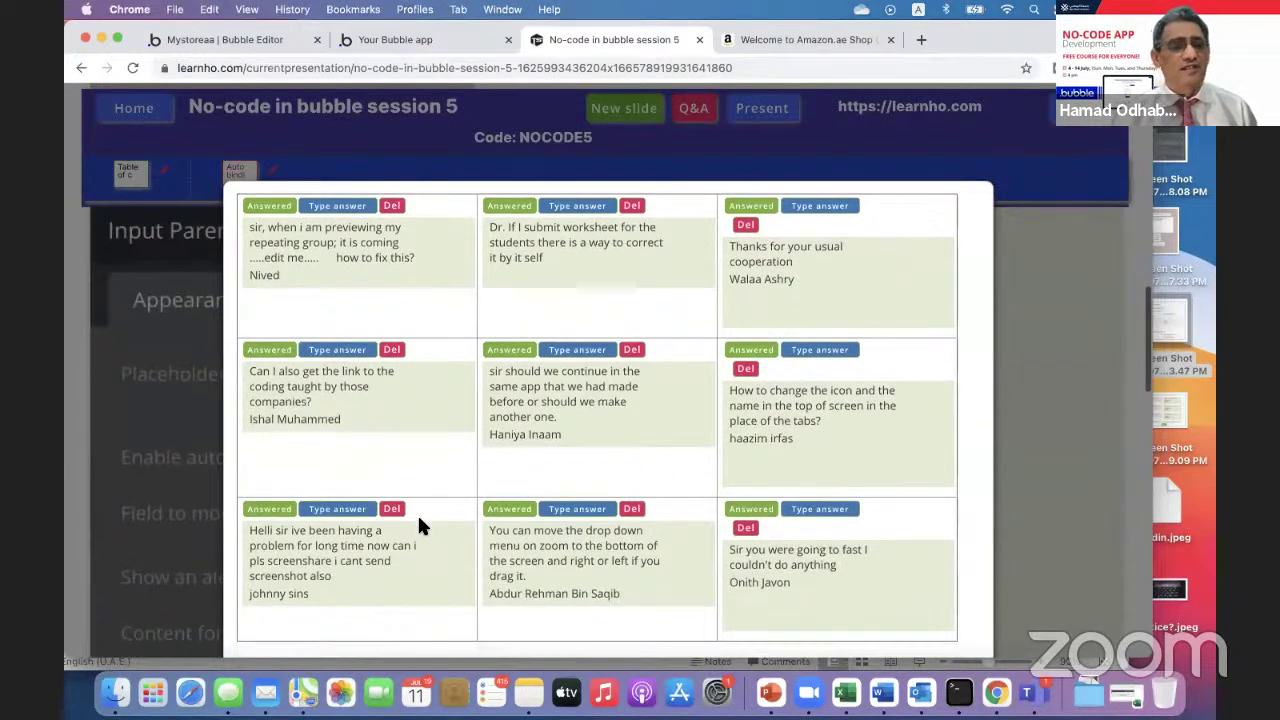
scroll(418, 520, "down", 2)
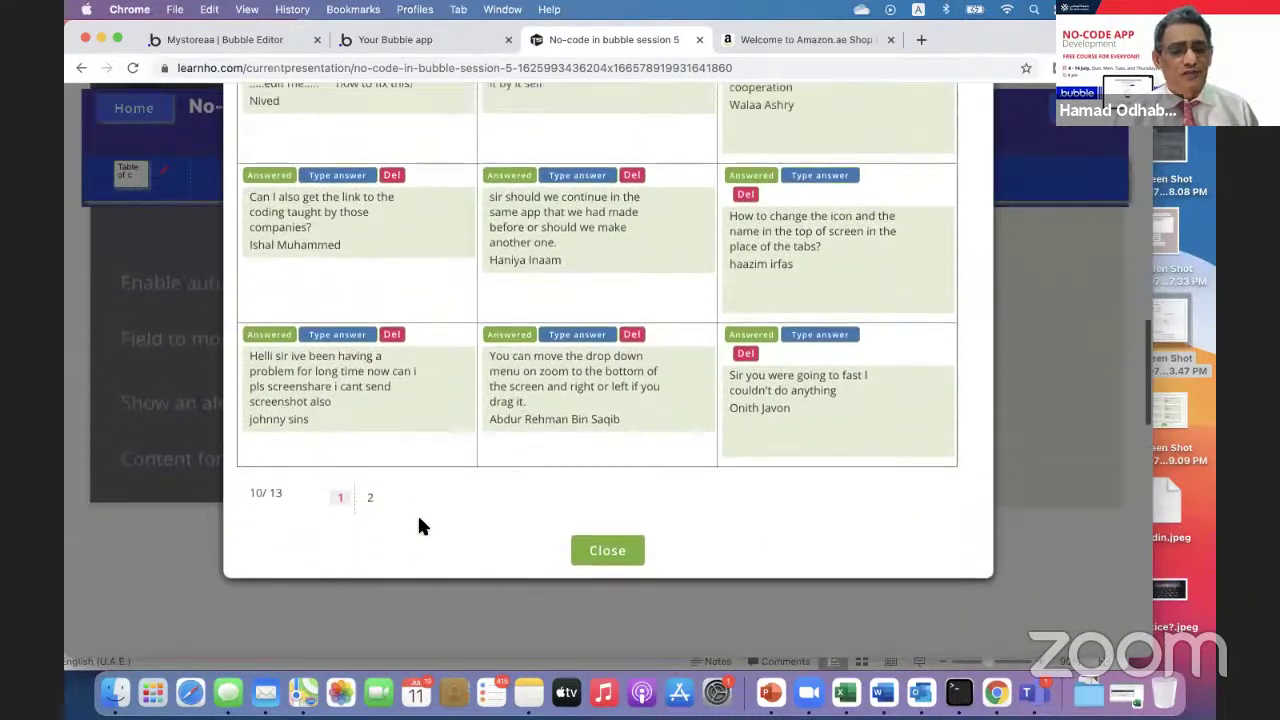
scroll(417, 527, "up", 1)
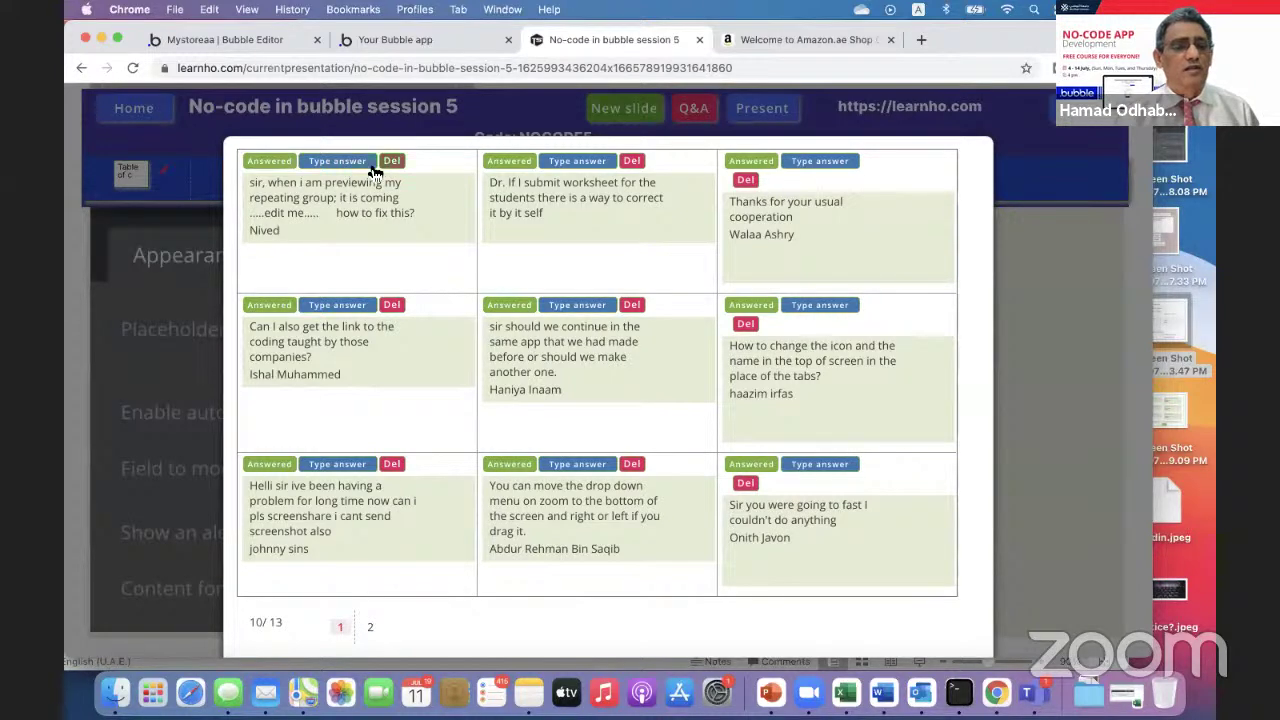
left_click(270, 163)
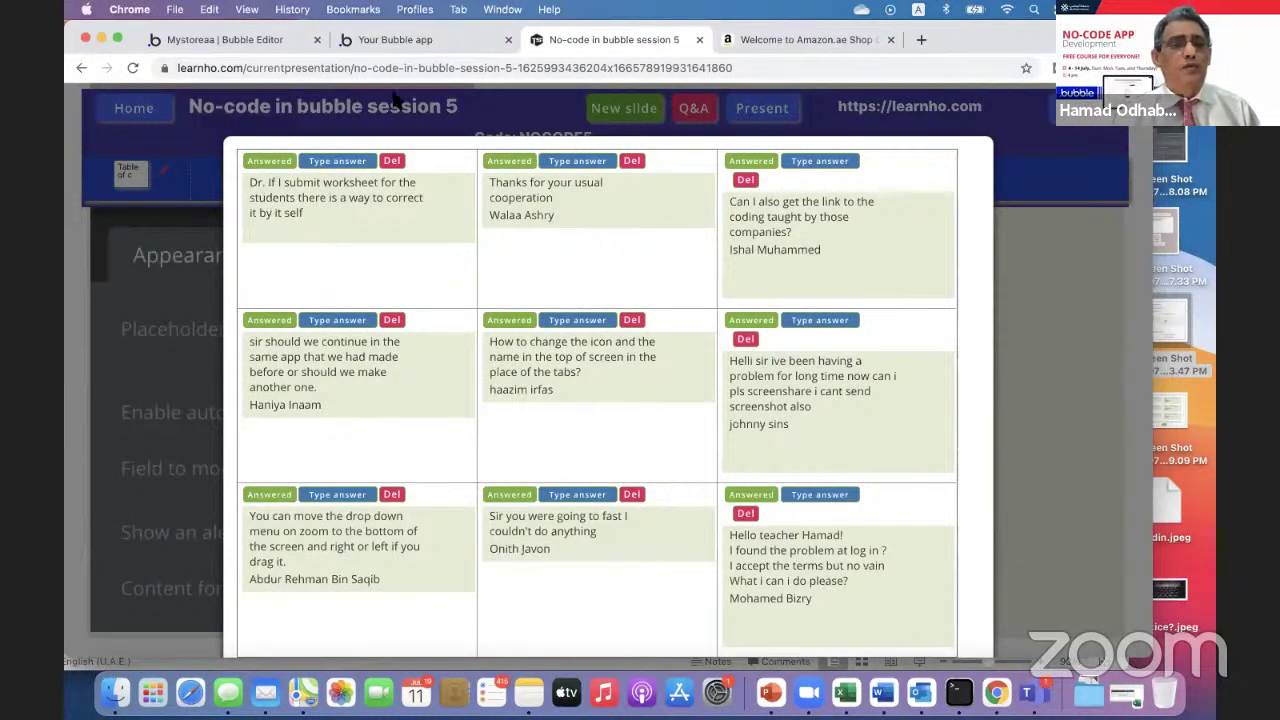
- Check the product list in the app preview, return to the Bubble editor, and inspect the Products repeating group in the responsive view
left_click(410, 38)
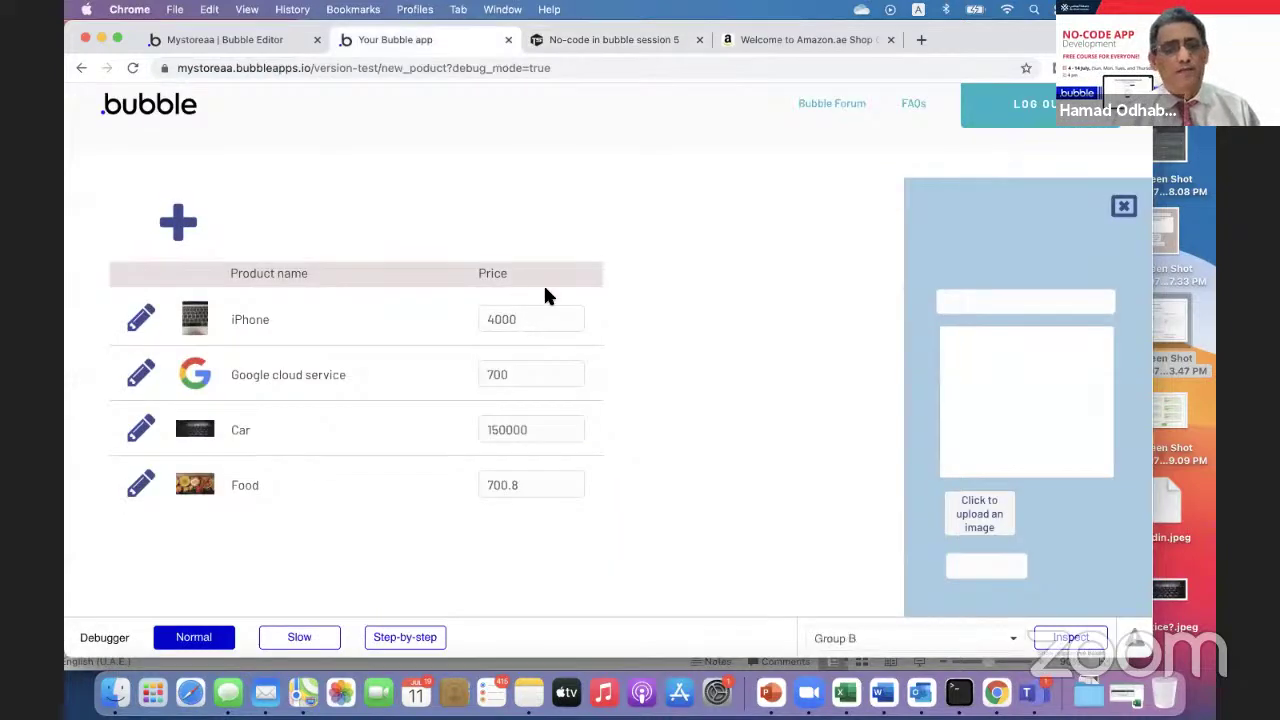
left_click(257, 39)
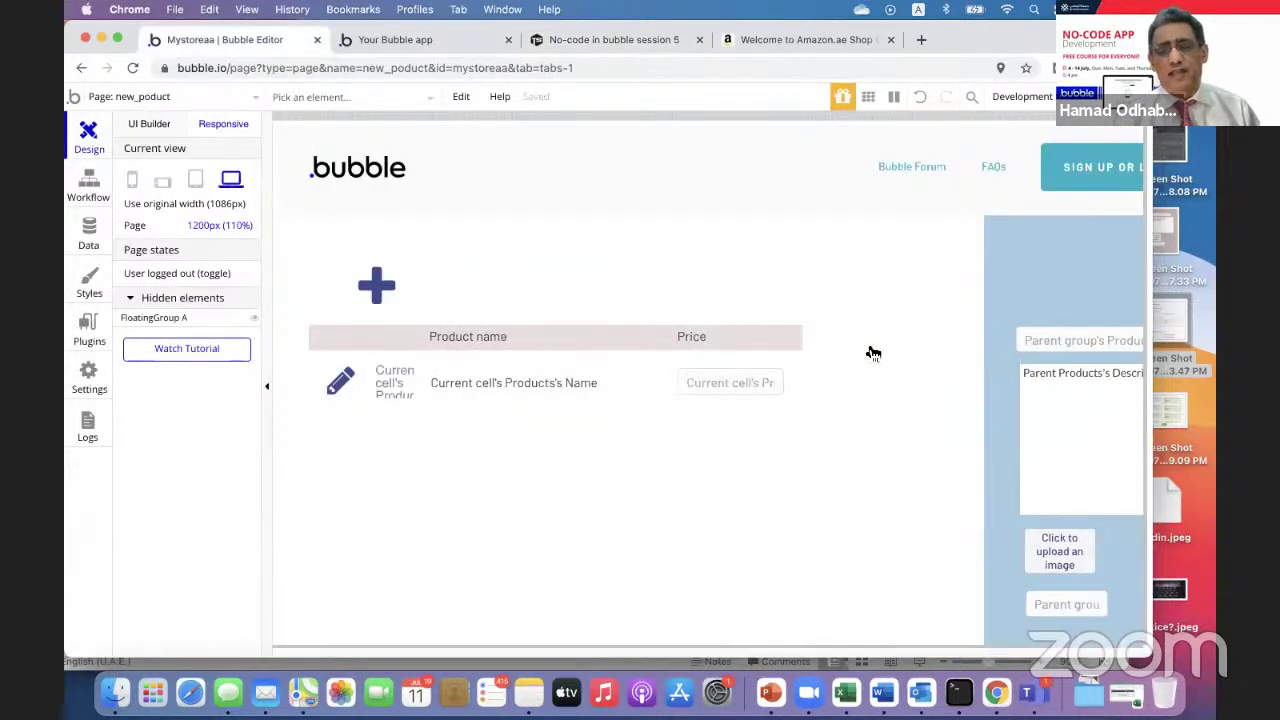
left_click(546, 436)
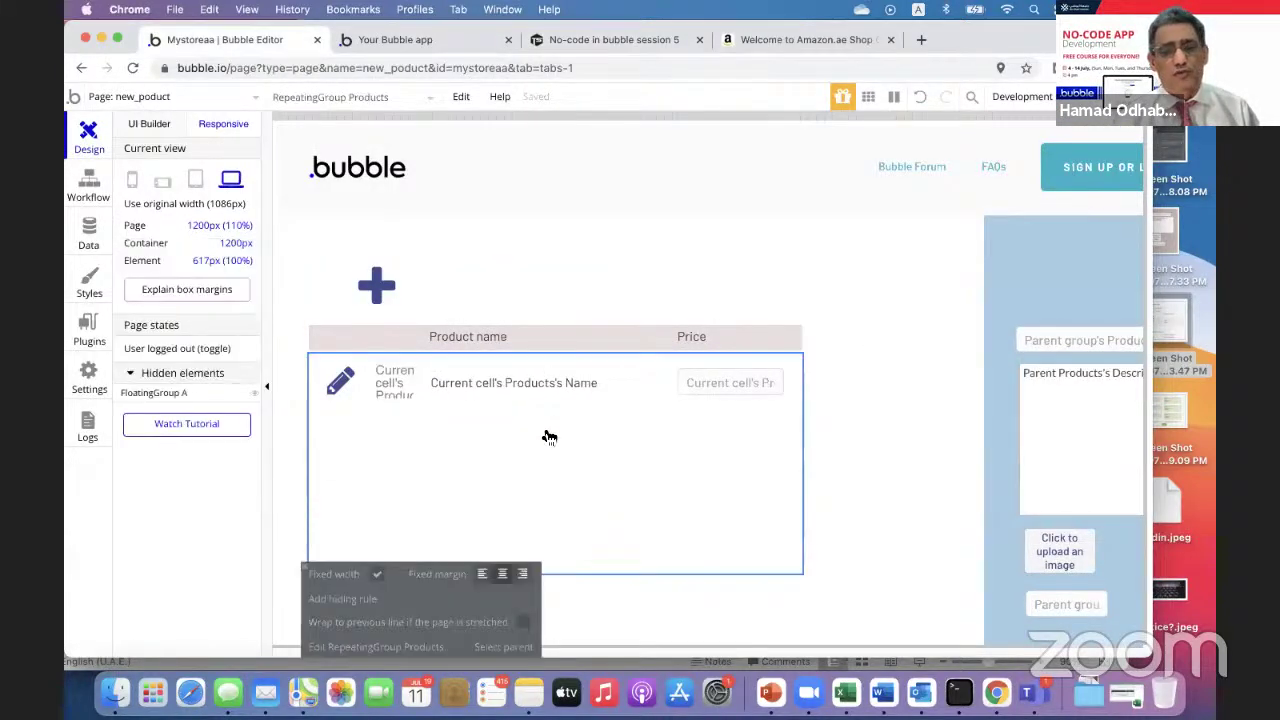
left_click(806, 420)
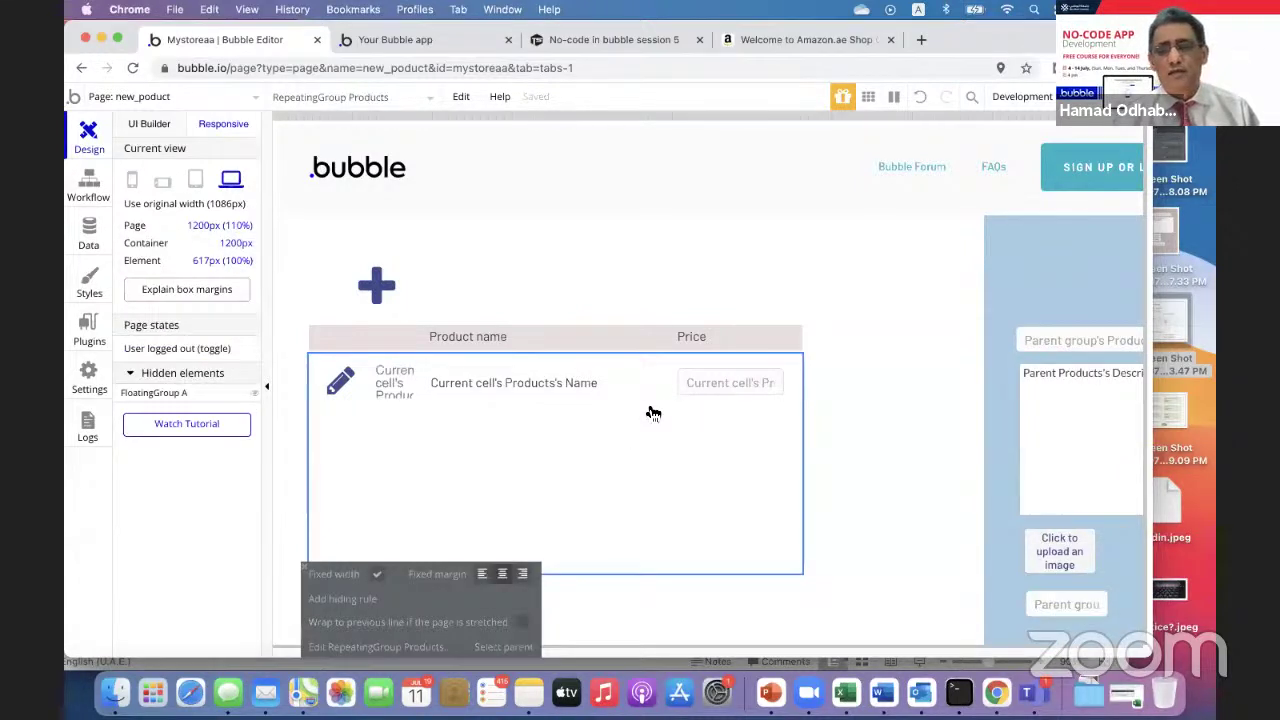
- Open the Products repeating group's properties in the UI Builder and clear its data source
left_click(148, 126)
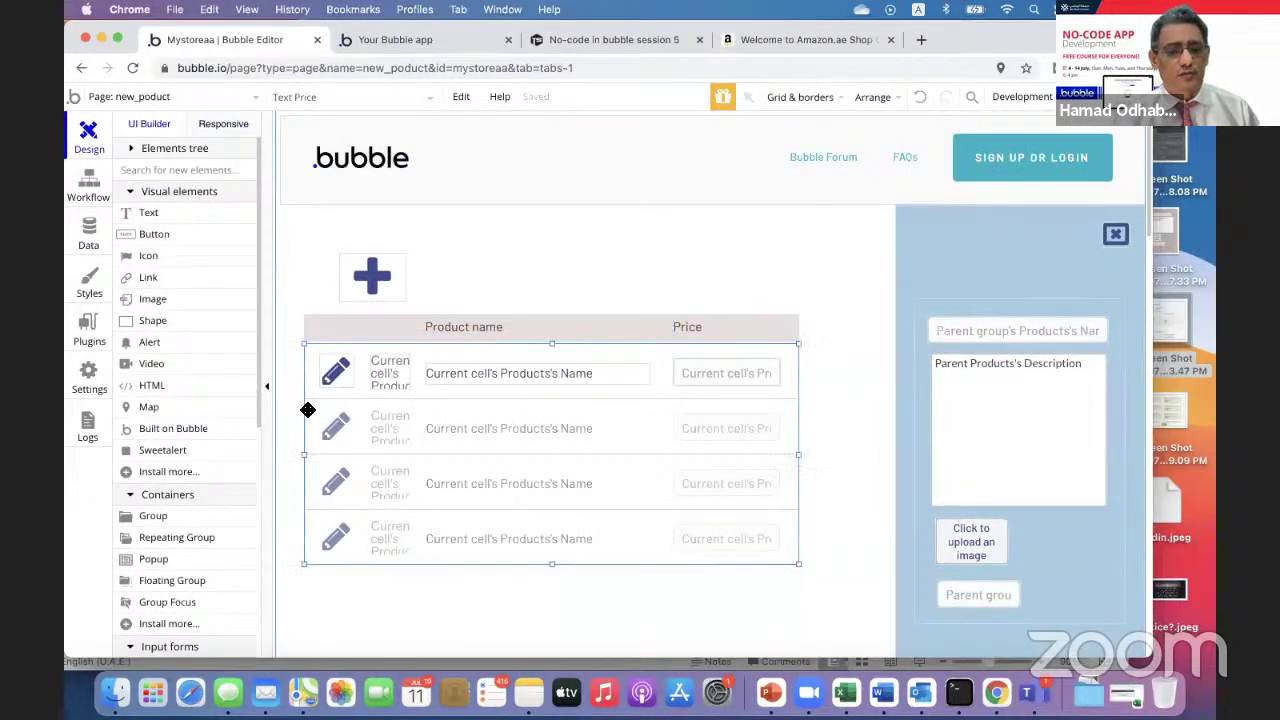
double_click(308, 410)
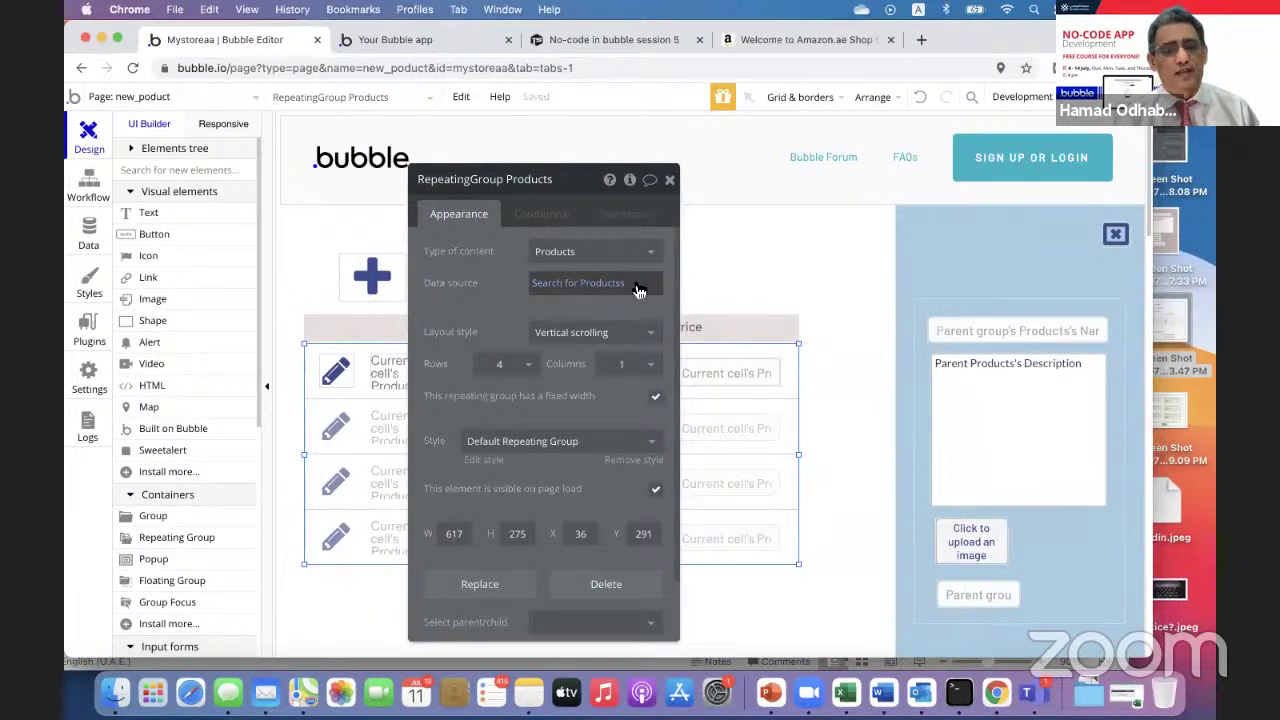
left_click(620, 288)
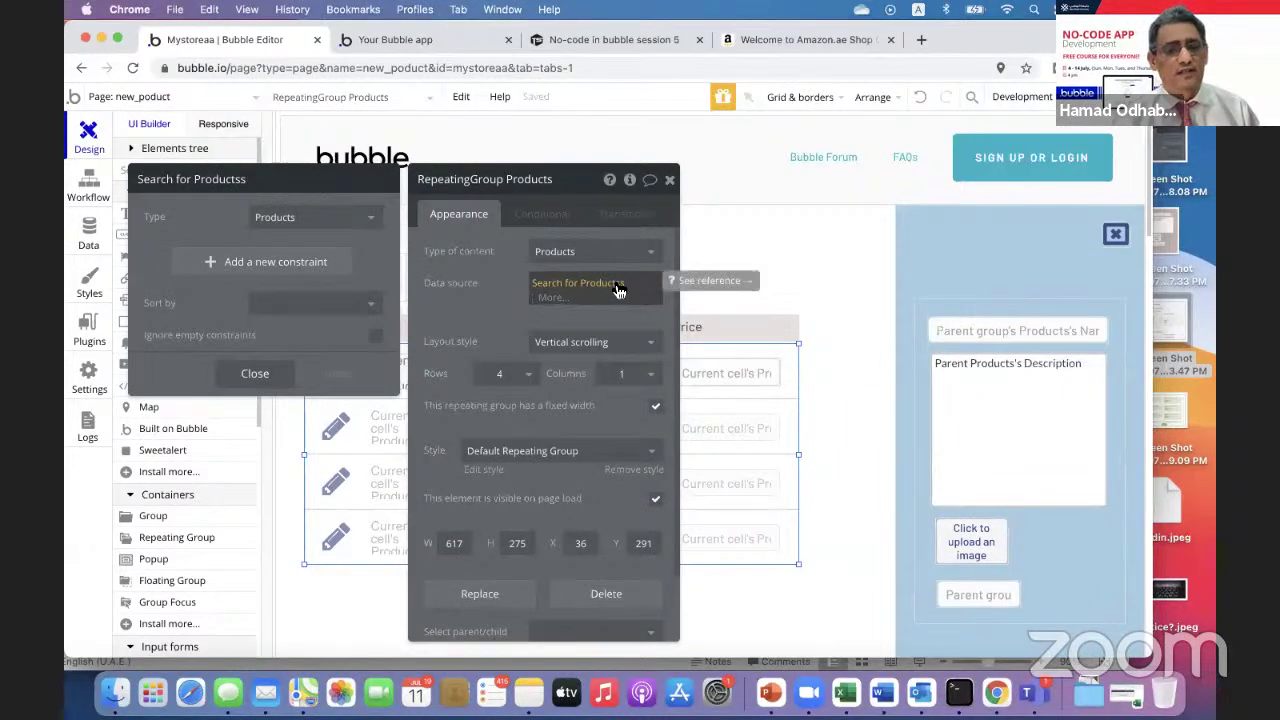
left_click(572, 290)
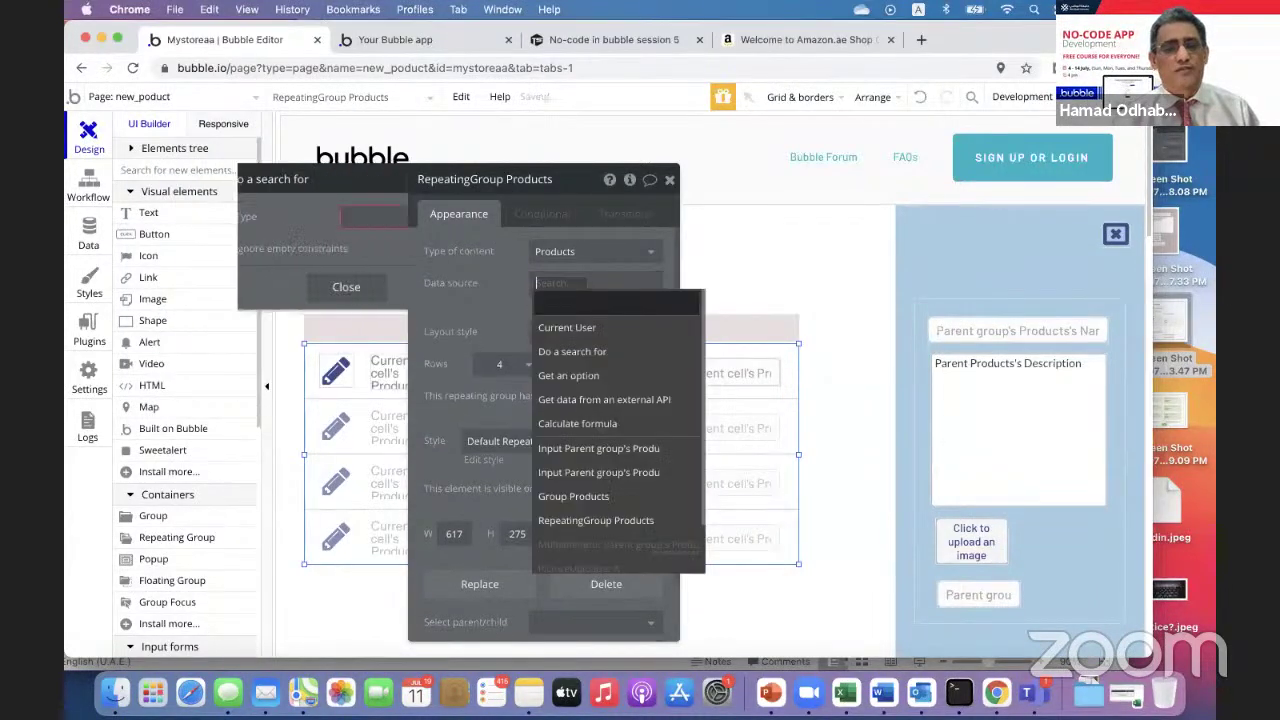
left_click(505, 303)
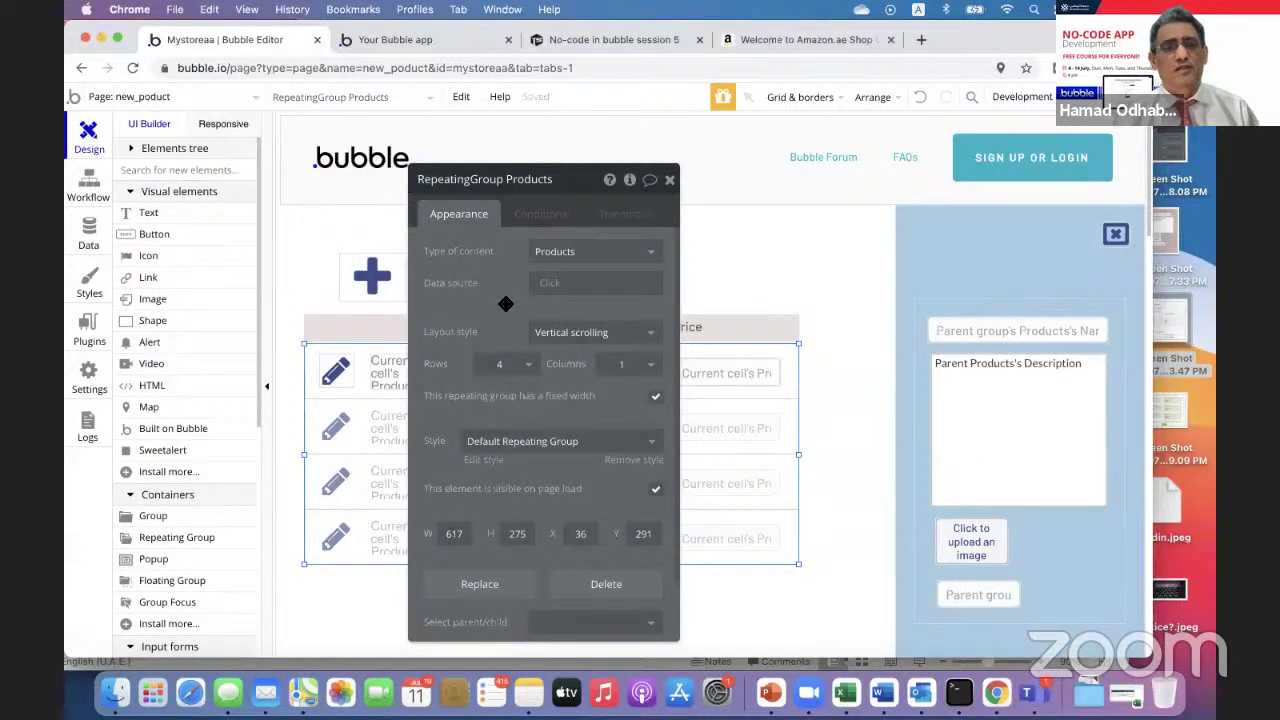
- Set the Products repeating group's data source to "Do a search for" with the type Products
left_click(552, 288)
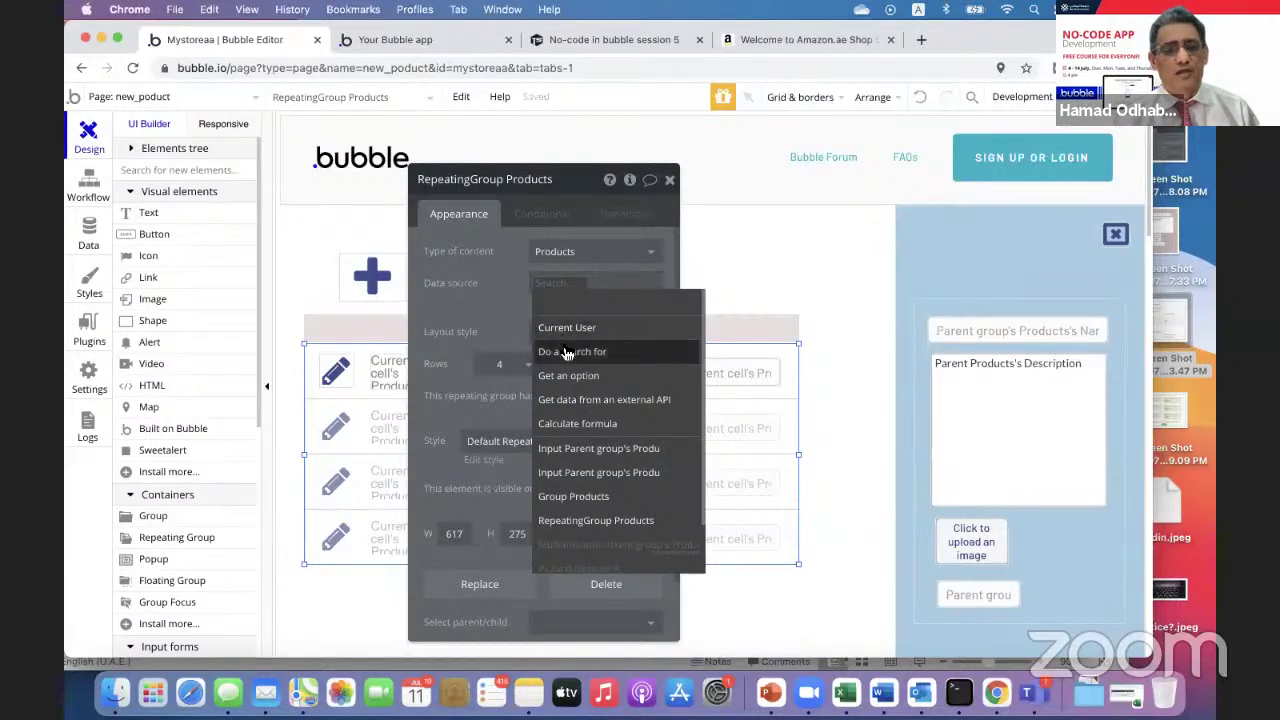
left_click(567, 352)
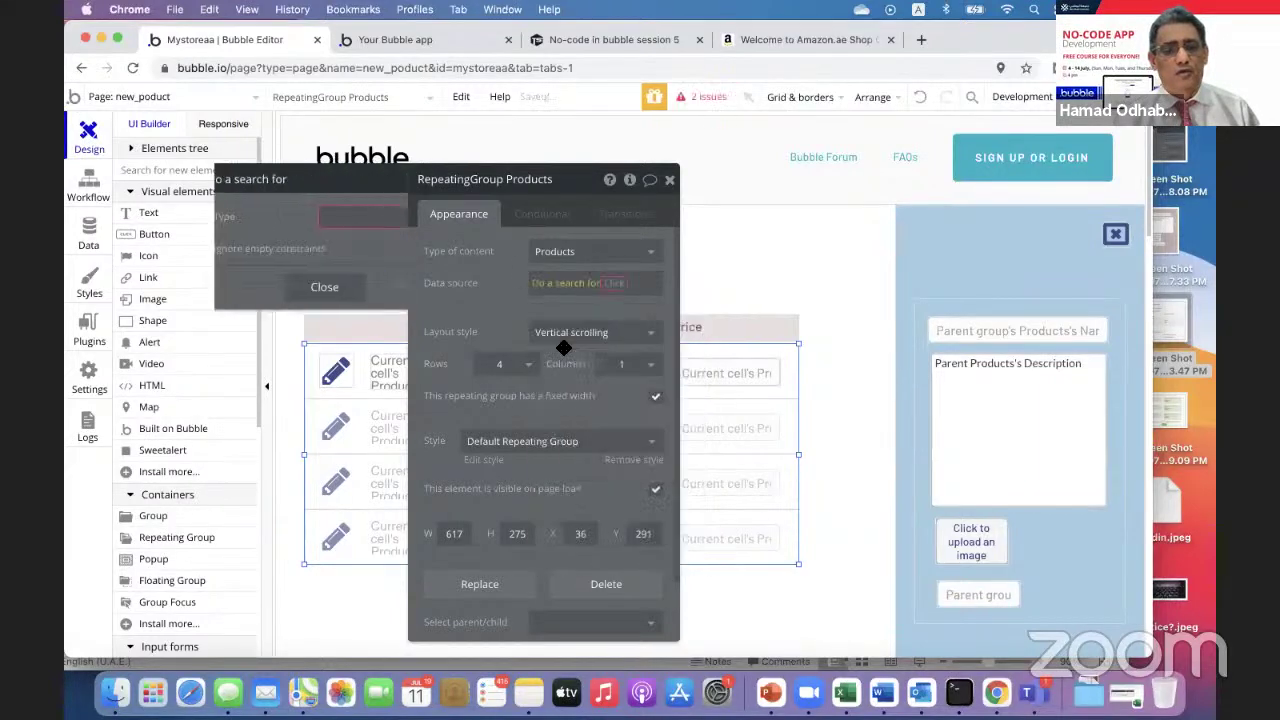
left_click(615, 285)
left_click(597, 283)
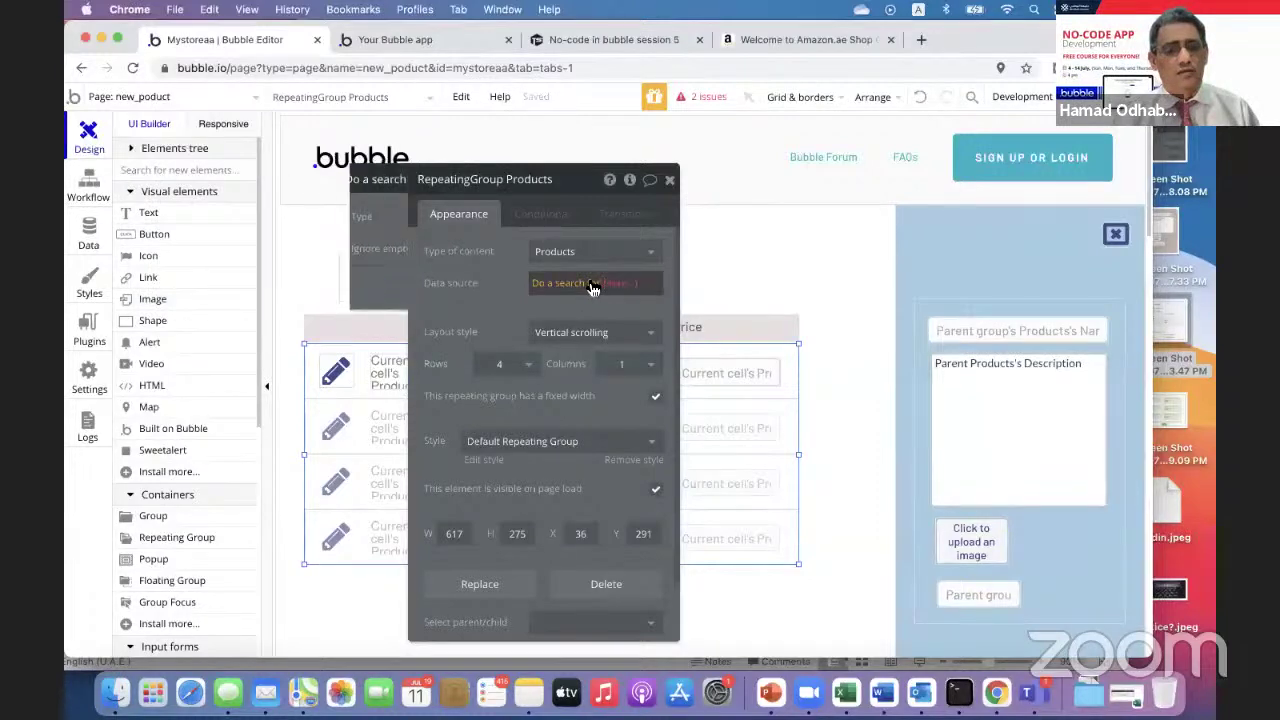
left_click(337, 216)
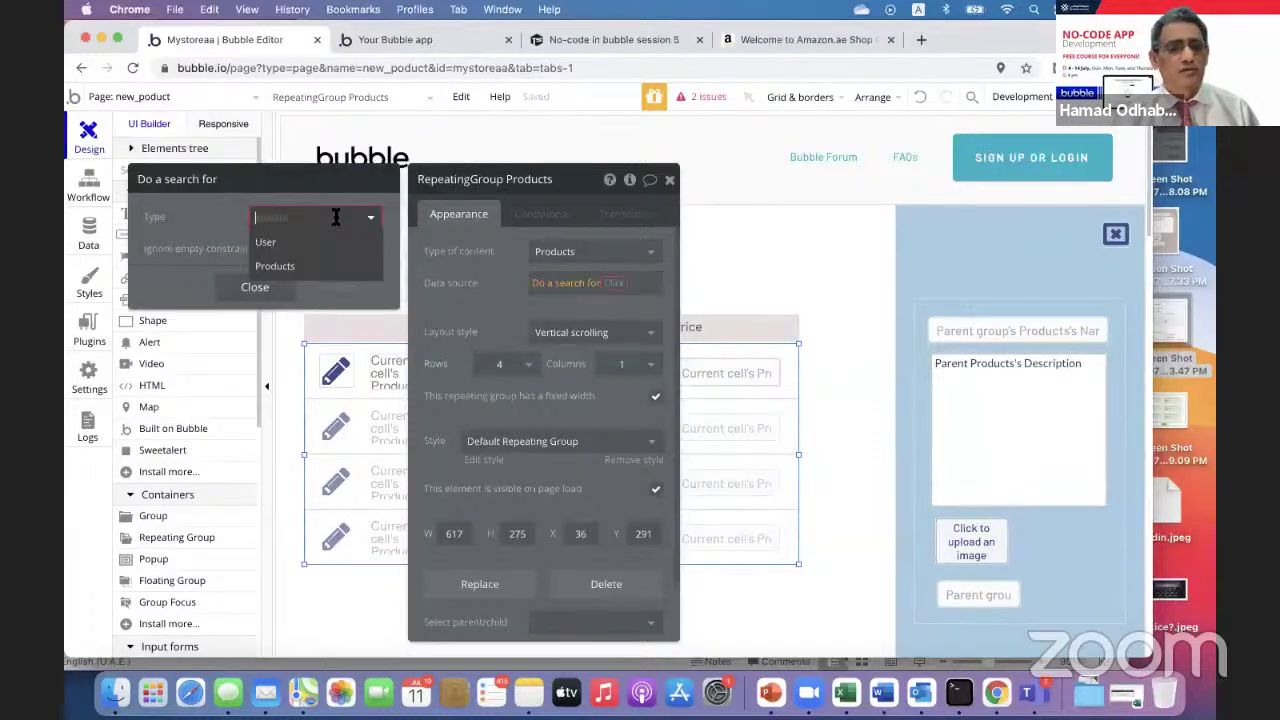
left_click(306, 268)
left_click(452, 298)
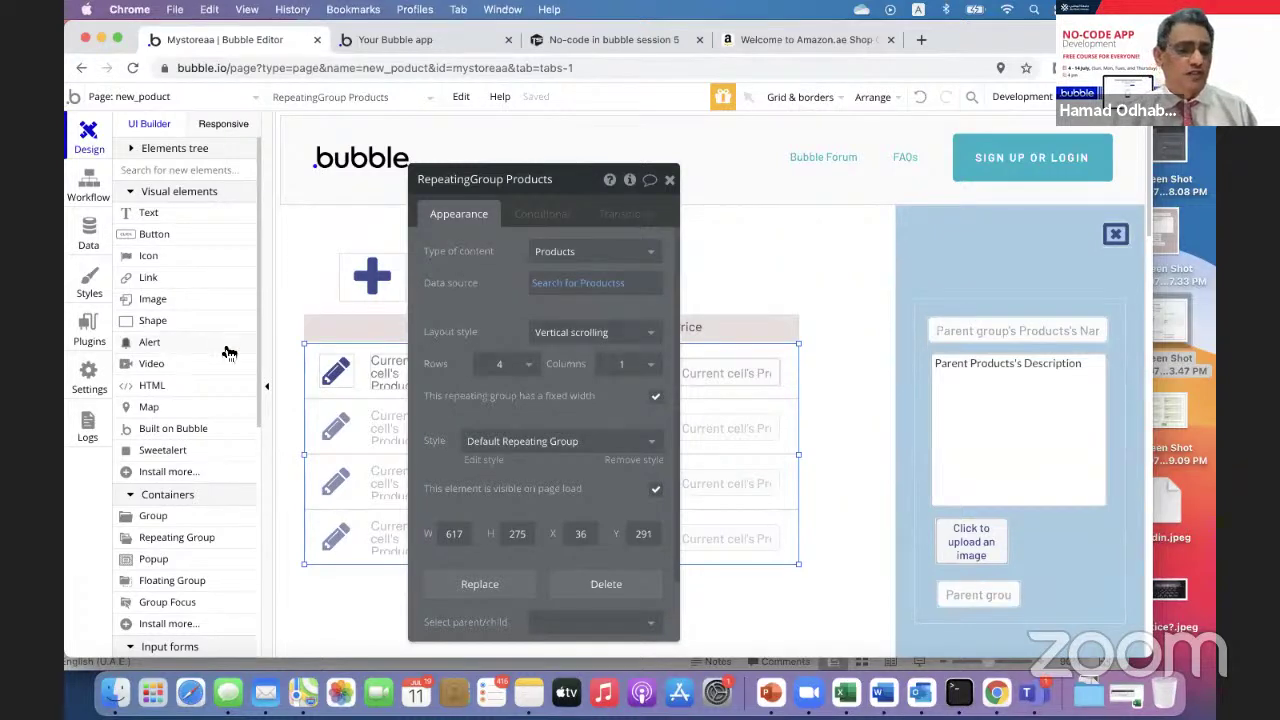
- Draw a new repeating group about 159 by 69 px above the product list and review its entry in the issue checker
left_click(180, 541)
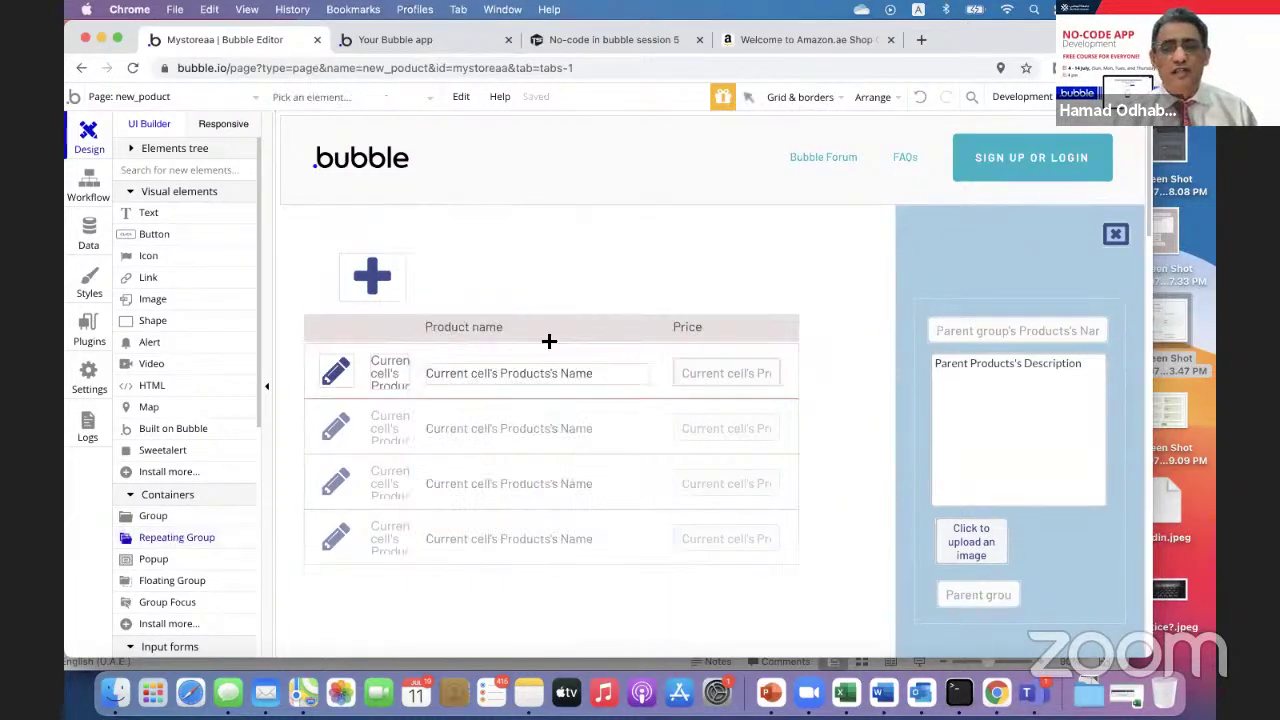
mouse_move(648, 227)
left_mouse_down()
mouse_move(766, 260)
mouse_move(777, 285)
left_mouse_up()
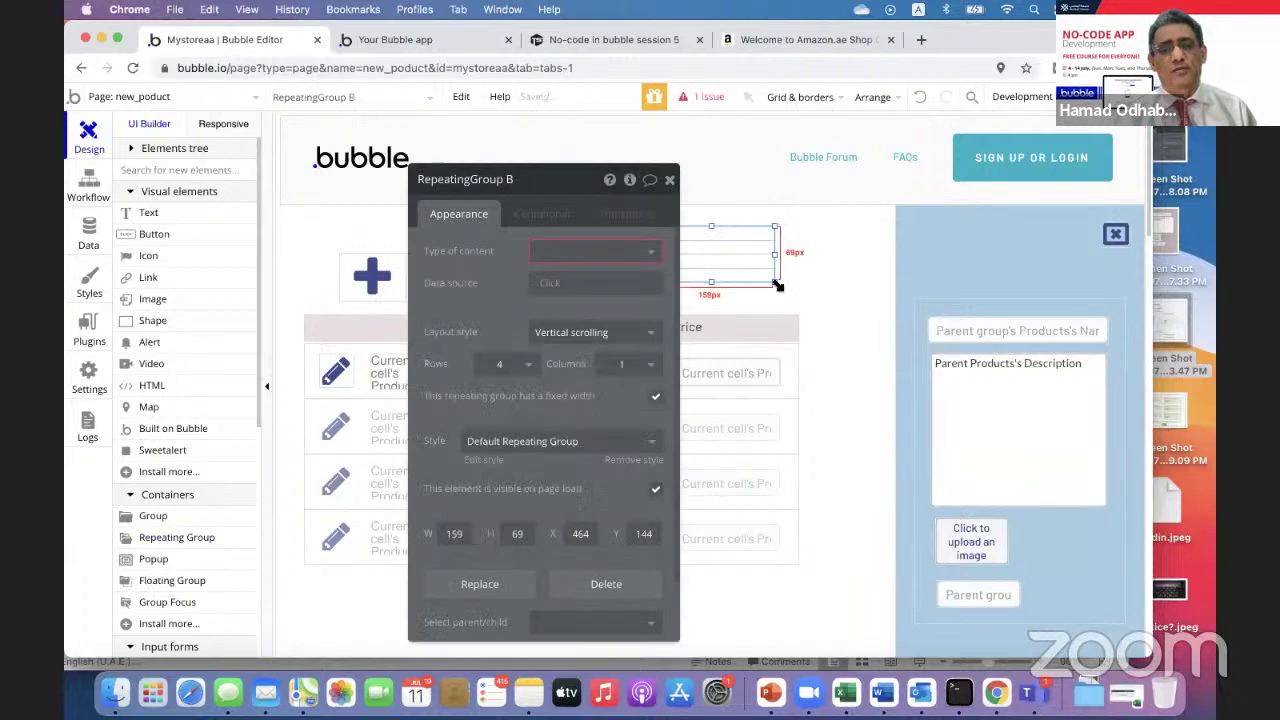
left_click(710, 103)
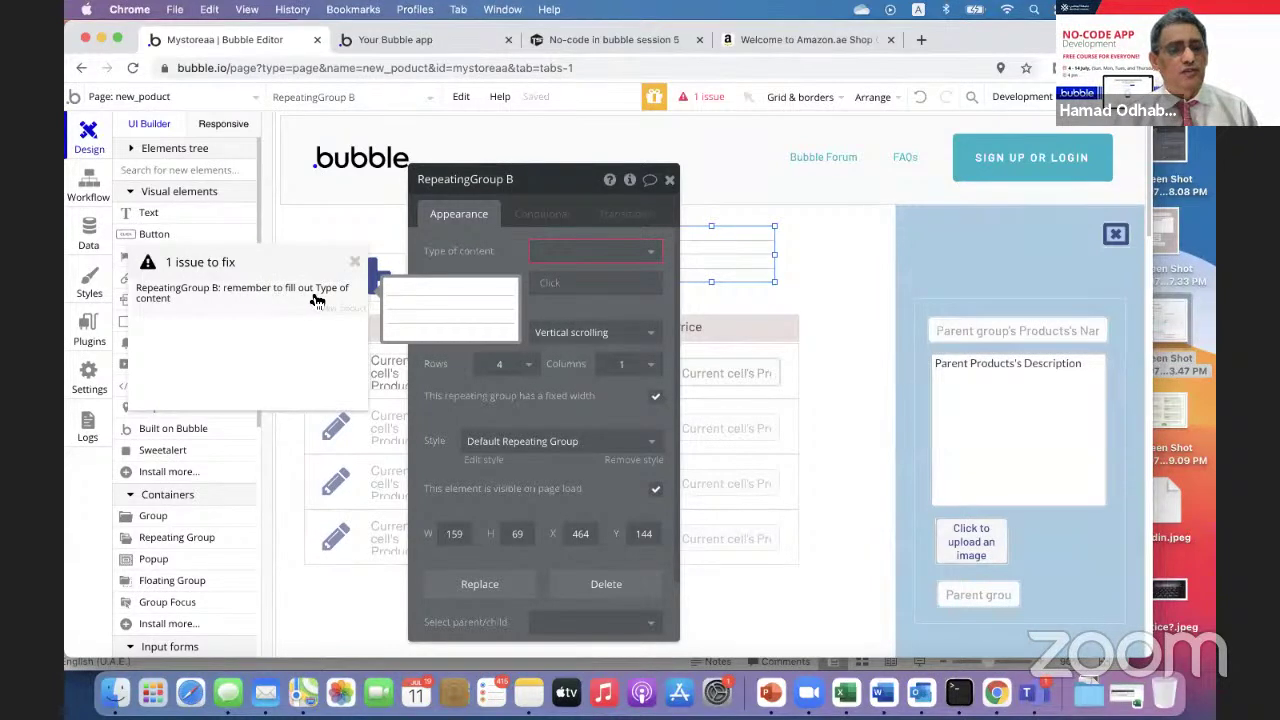
left_click(225, 313)
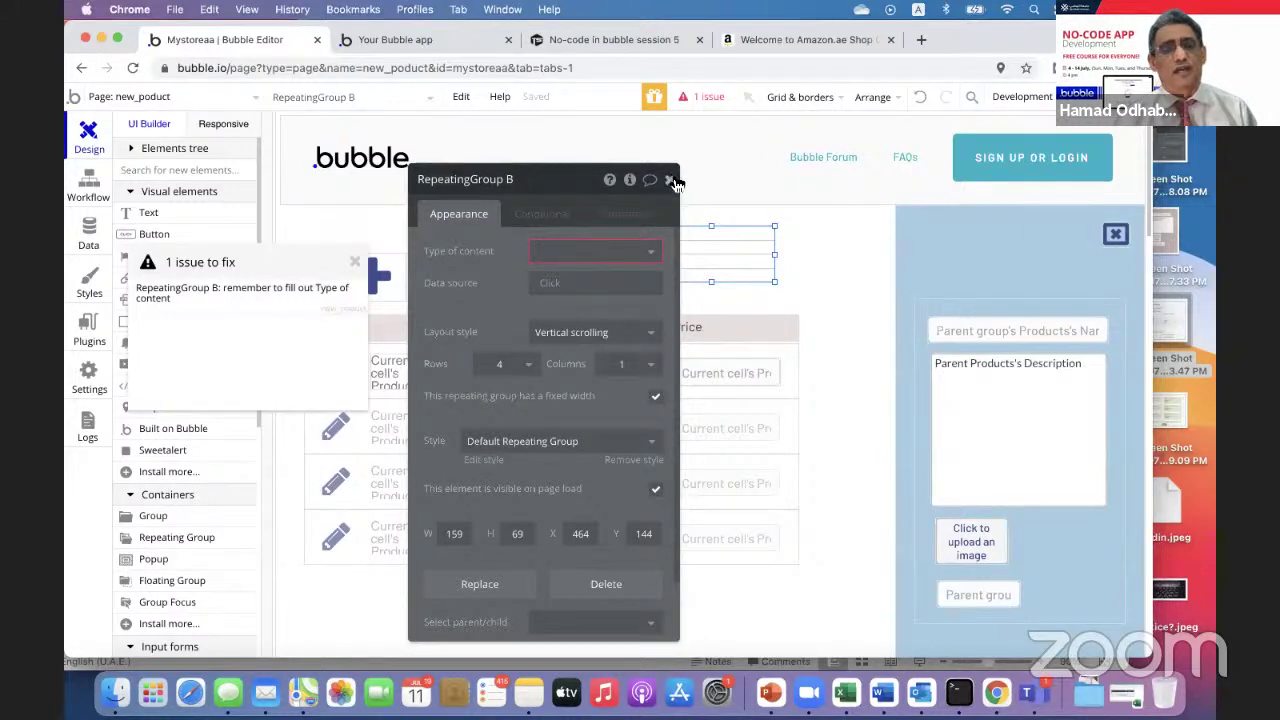
- View the content types available for the new repeating group, and delete that repeating group from the page
left_click(636, 257)
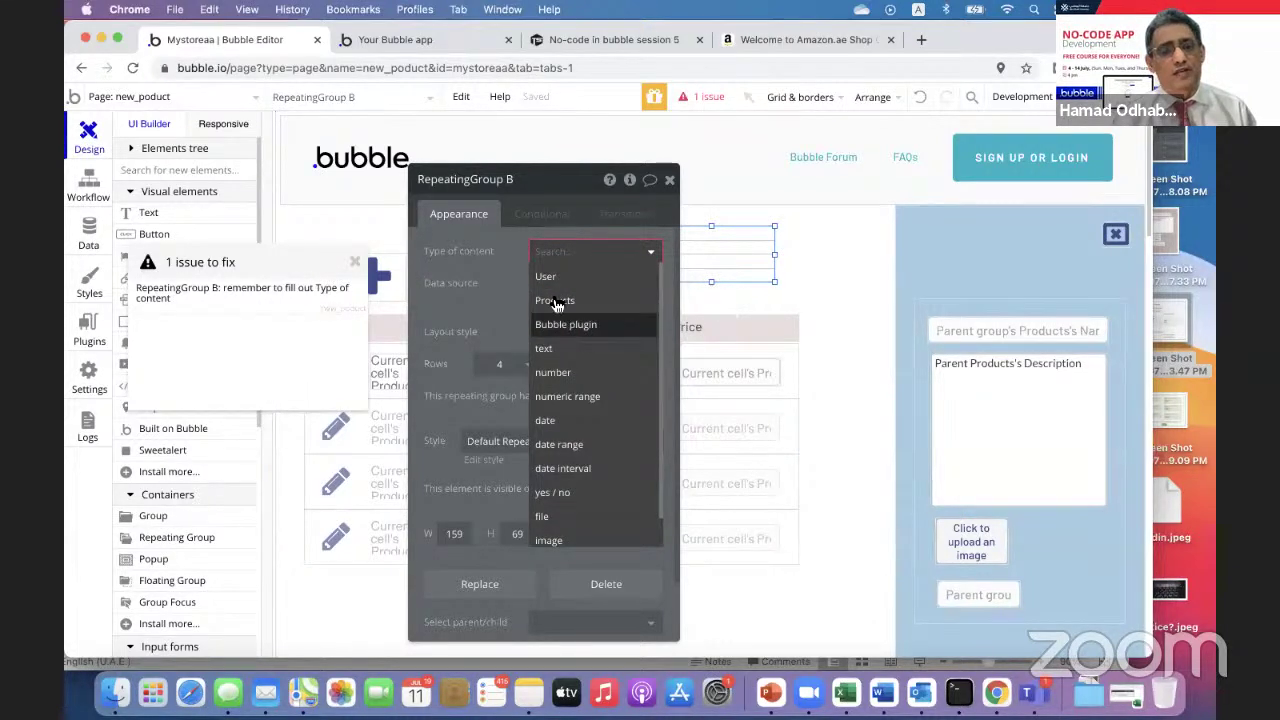
left_click(669, 179)
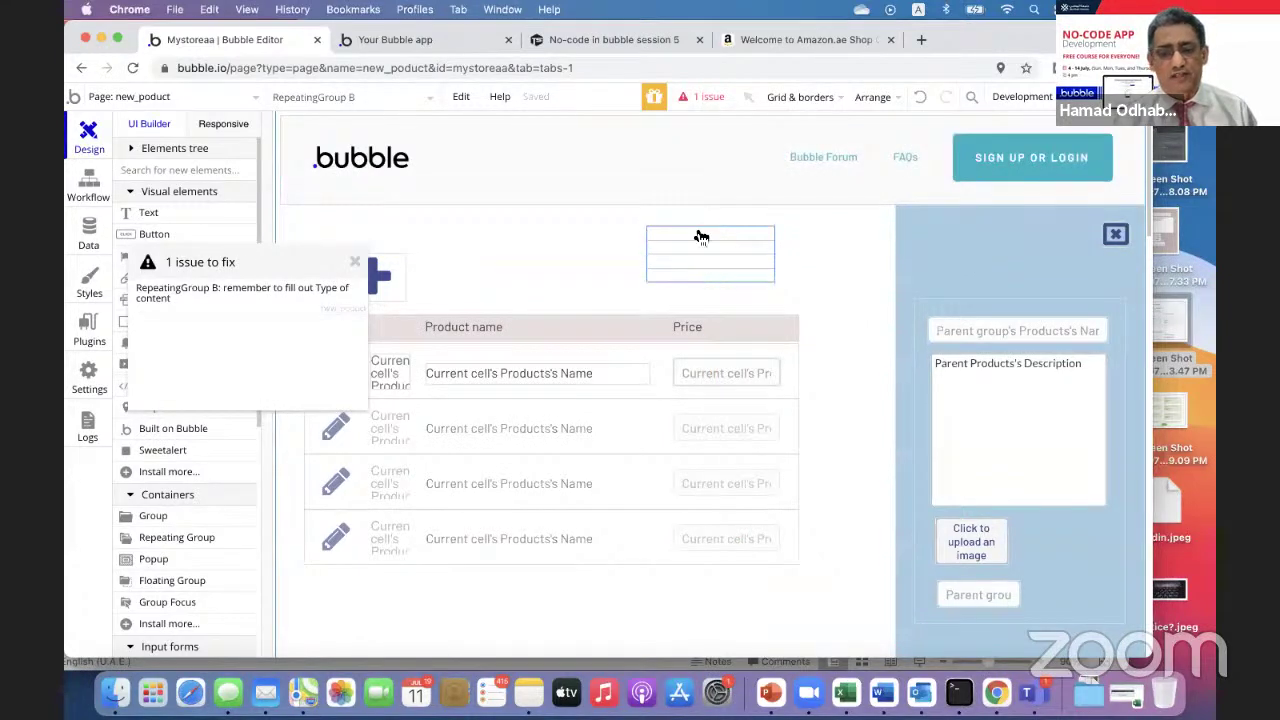
key("BackSpace")
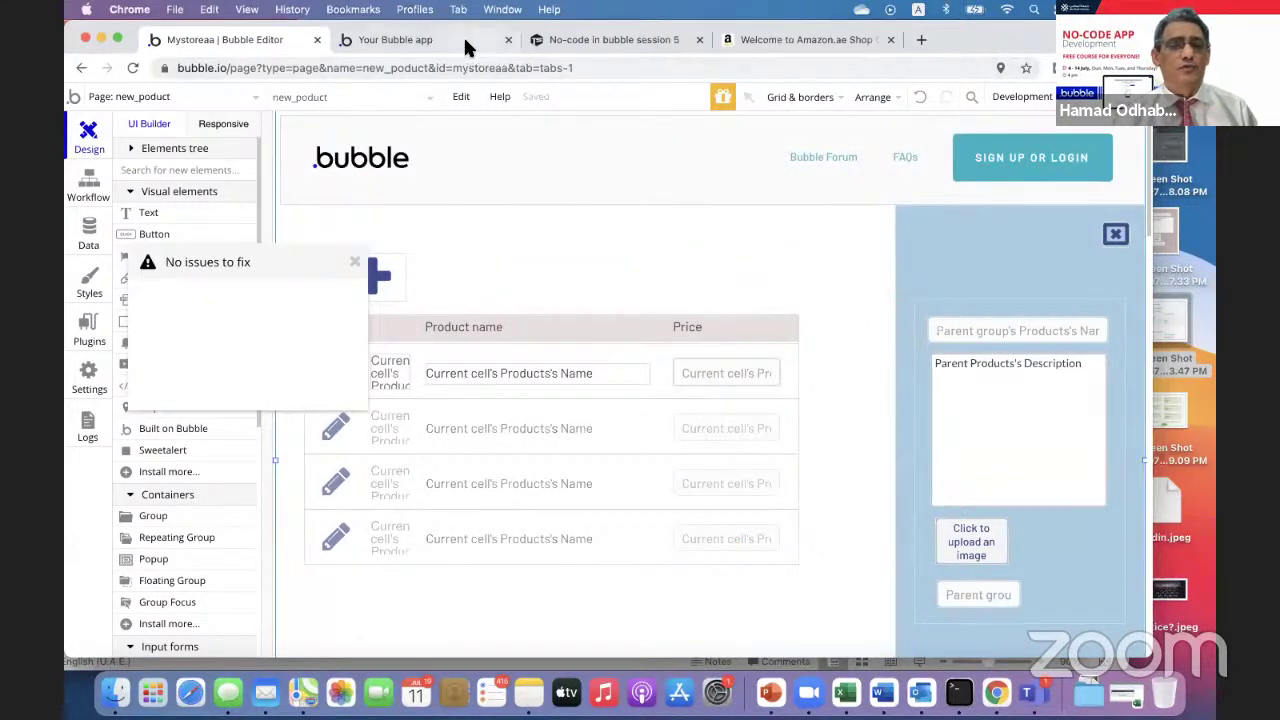
- In the No-code in bubble session 5 Q&A, mark the worksheet, thank-you, coding link and same-app entries as answered
left_click(455, 38)
left_click(551, 40)
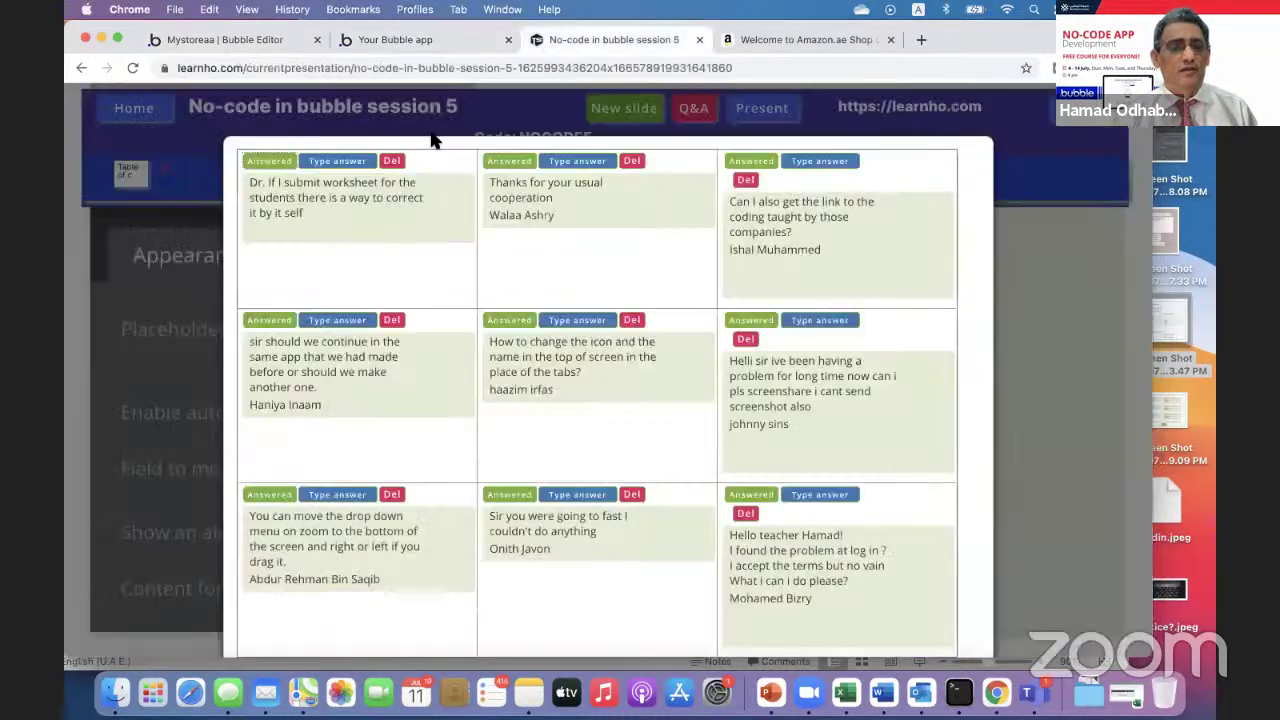
left_click(268, 161)
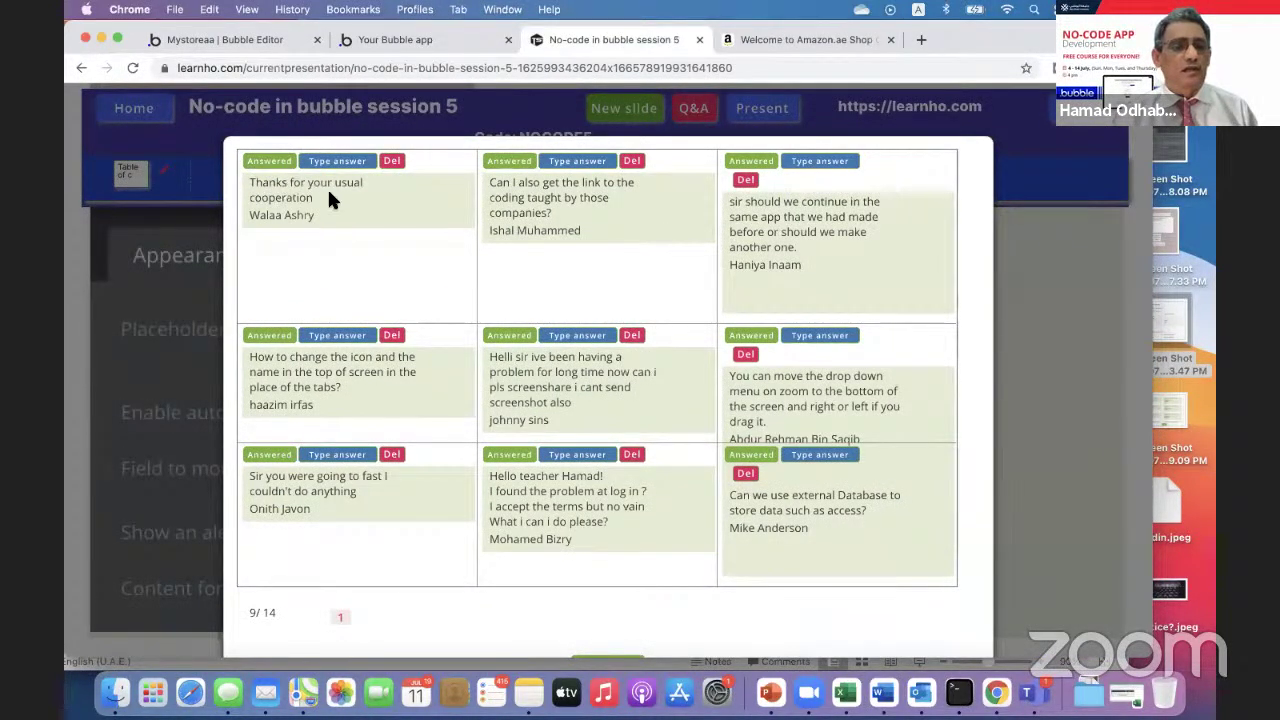
left_click(270, 162)
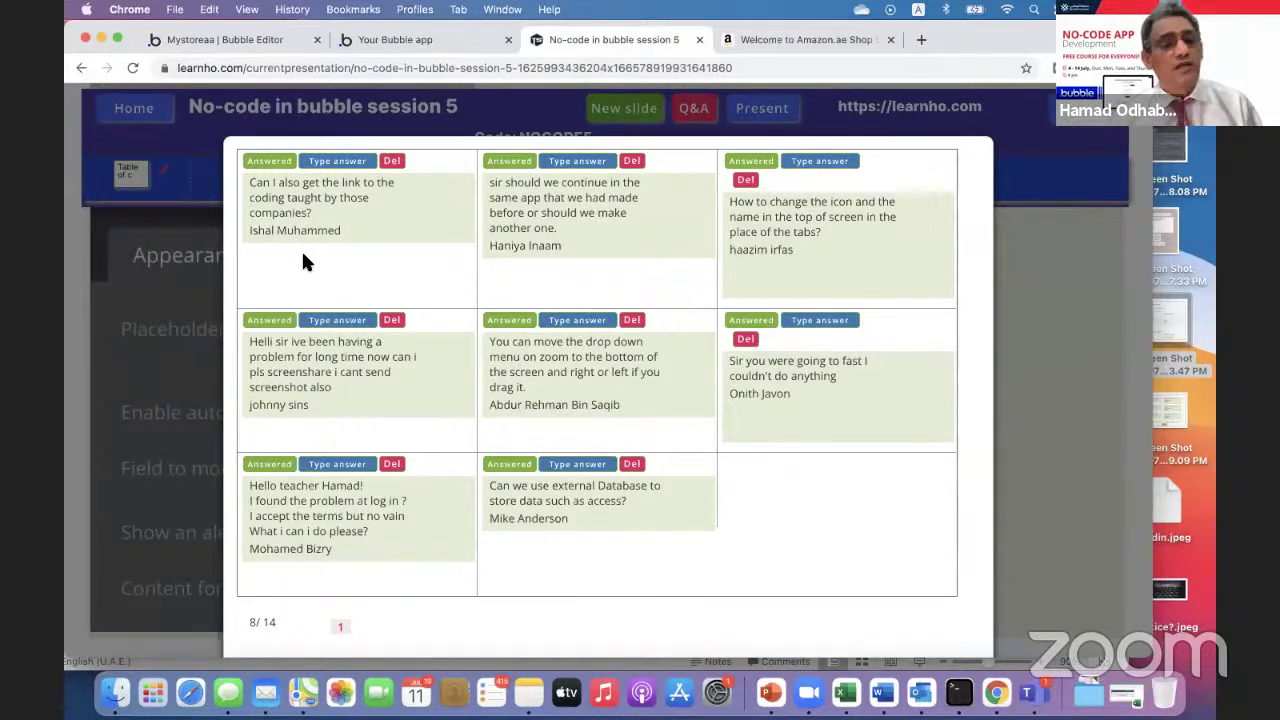
left_click(276, 168)
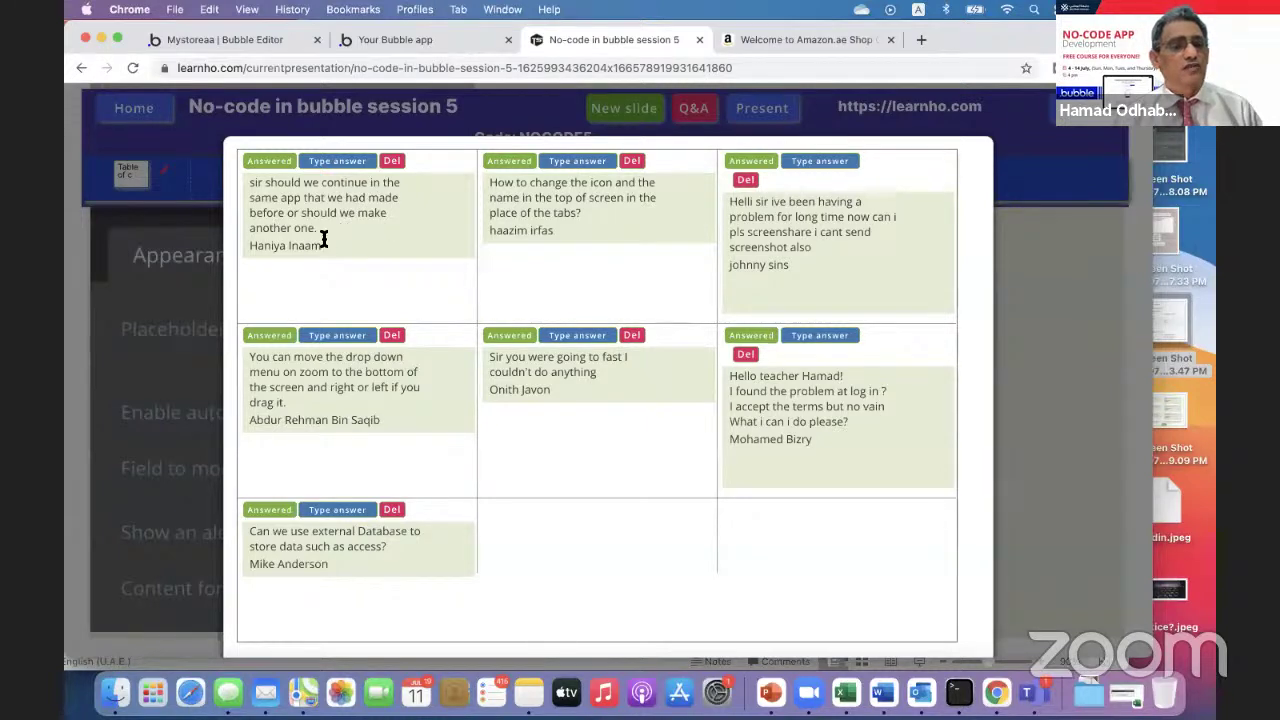
left_click(284, 164)
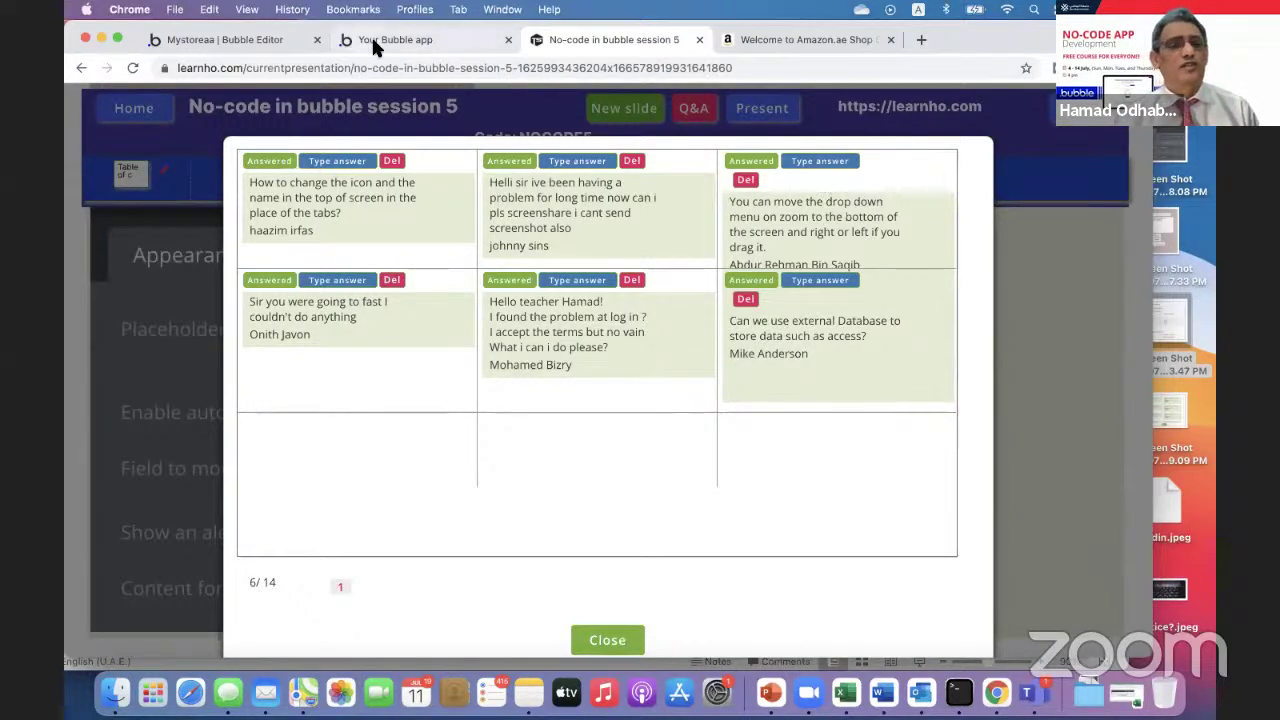
- Return to the Bubble editor, close the issue checker and set the new_poduct page's title to "Products"
left_click(397, 40)
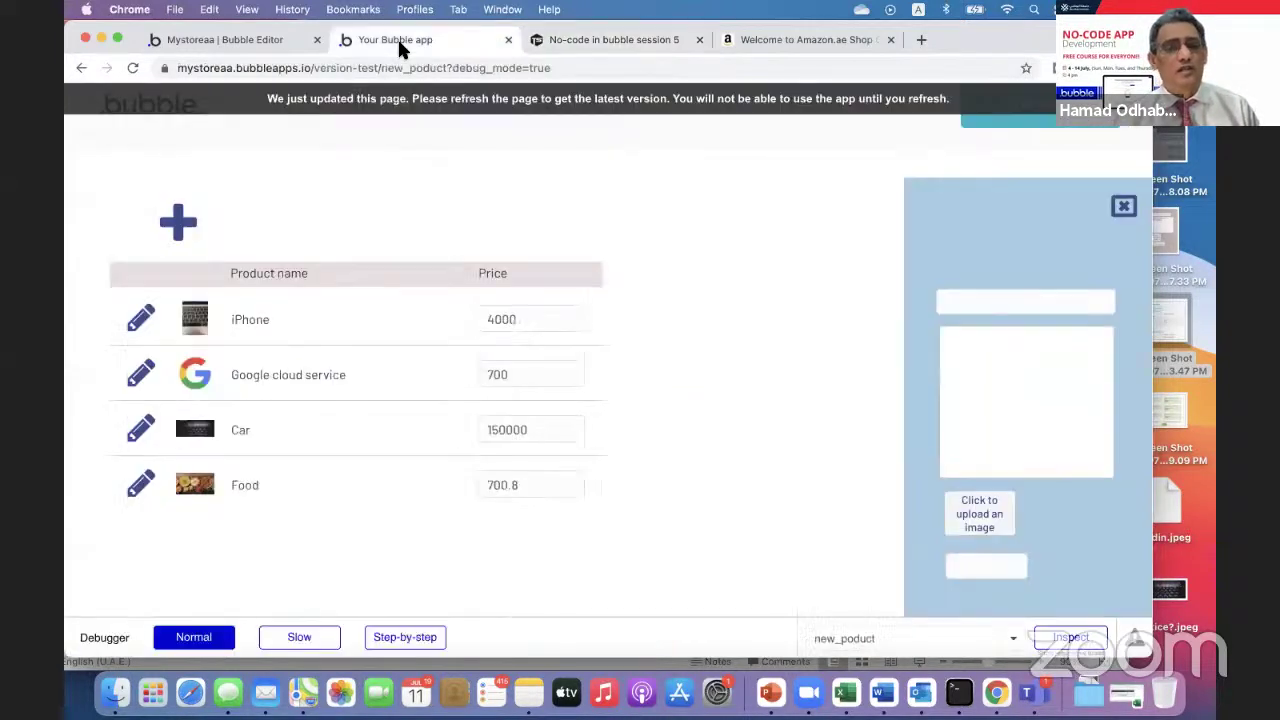
left_click(256, 38)
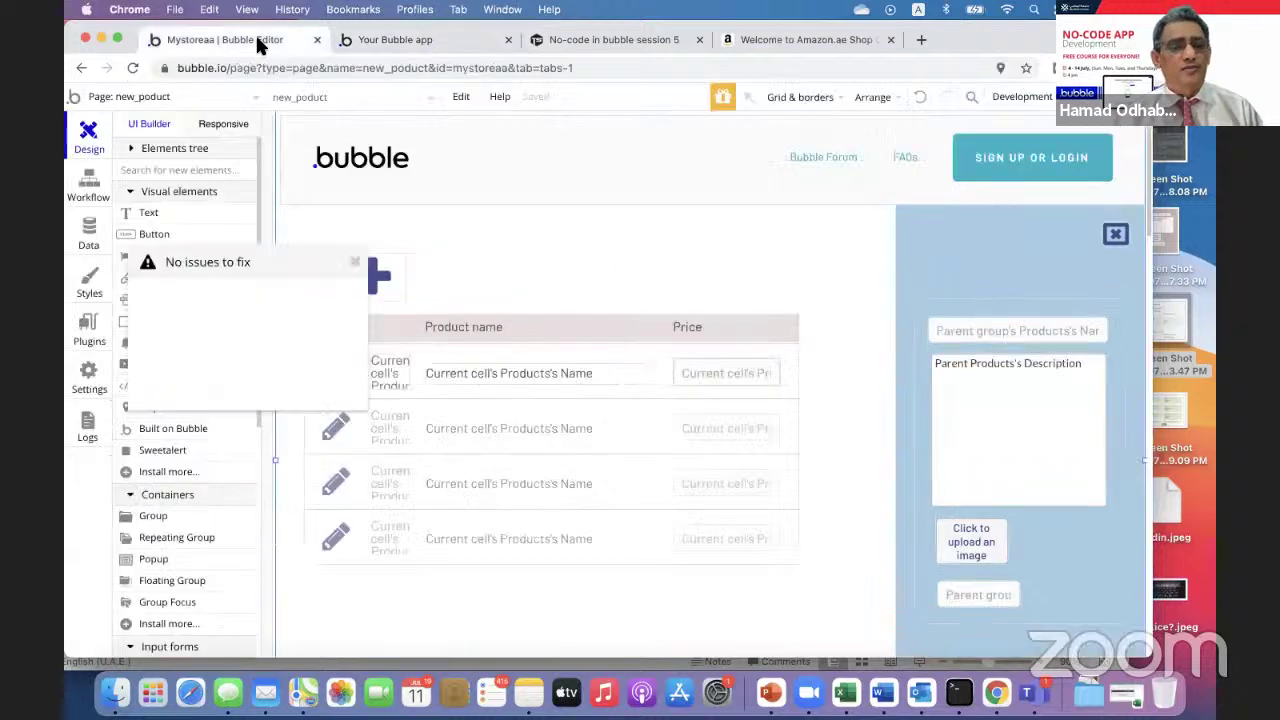
double_click(638, 248)
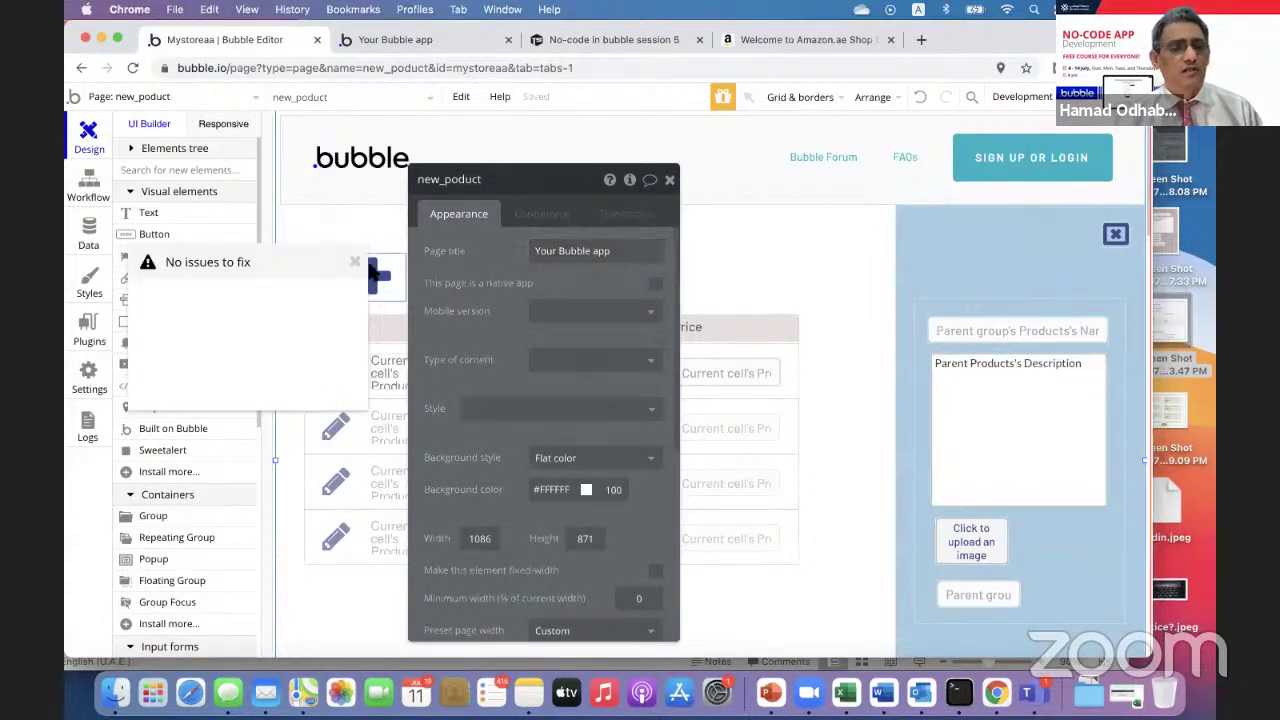
left_click(358, 265)
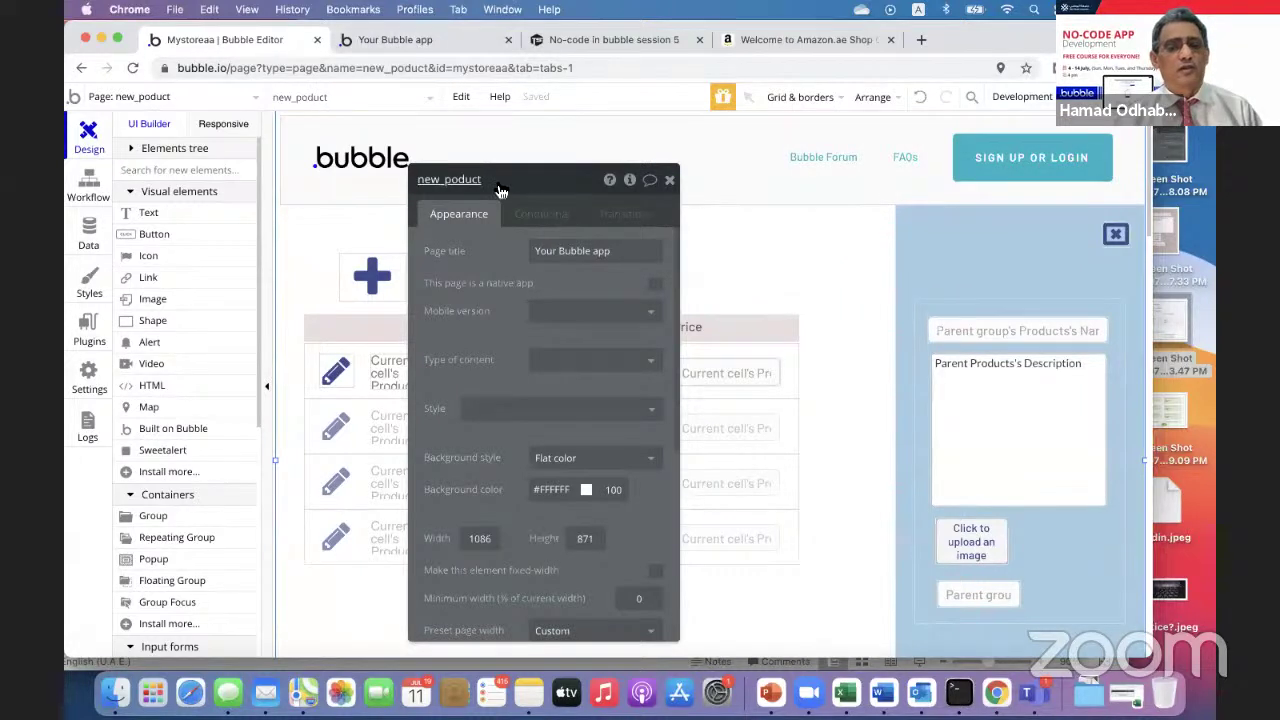
left_click_drag(627, 257, 523, 256)
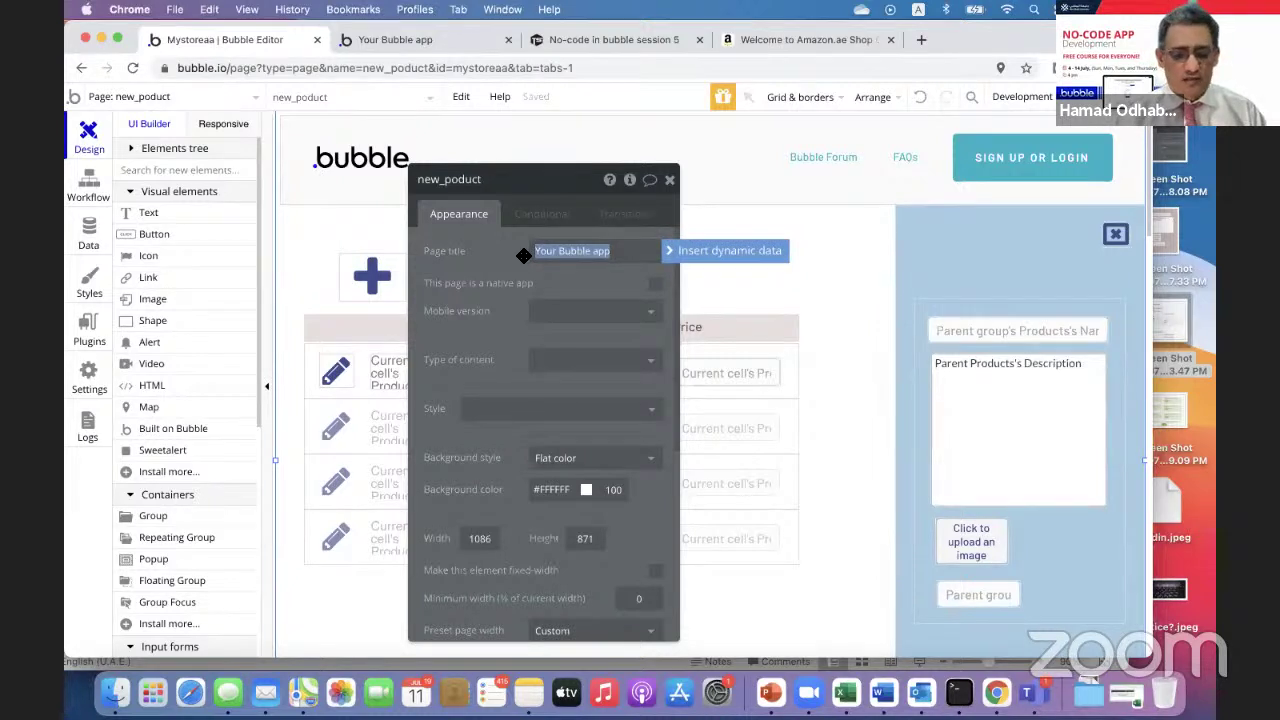
type("Produc")
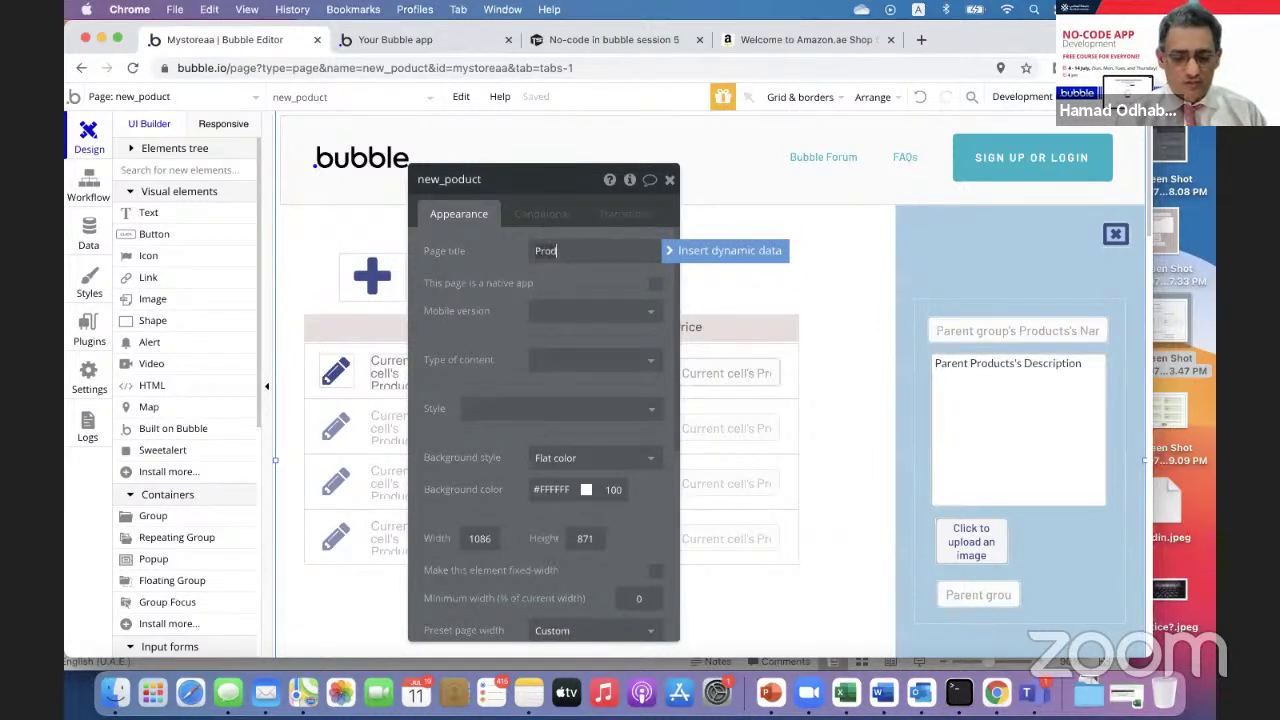
type("ts")
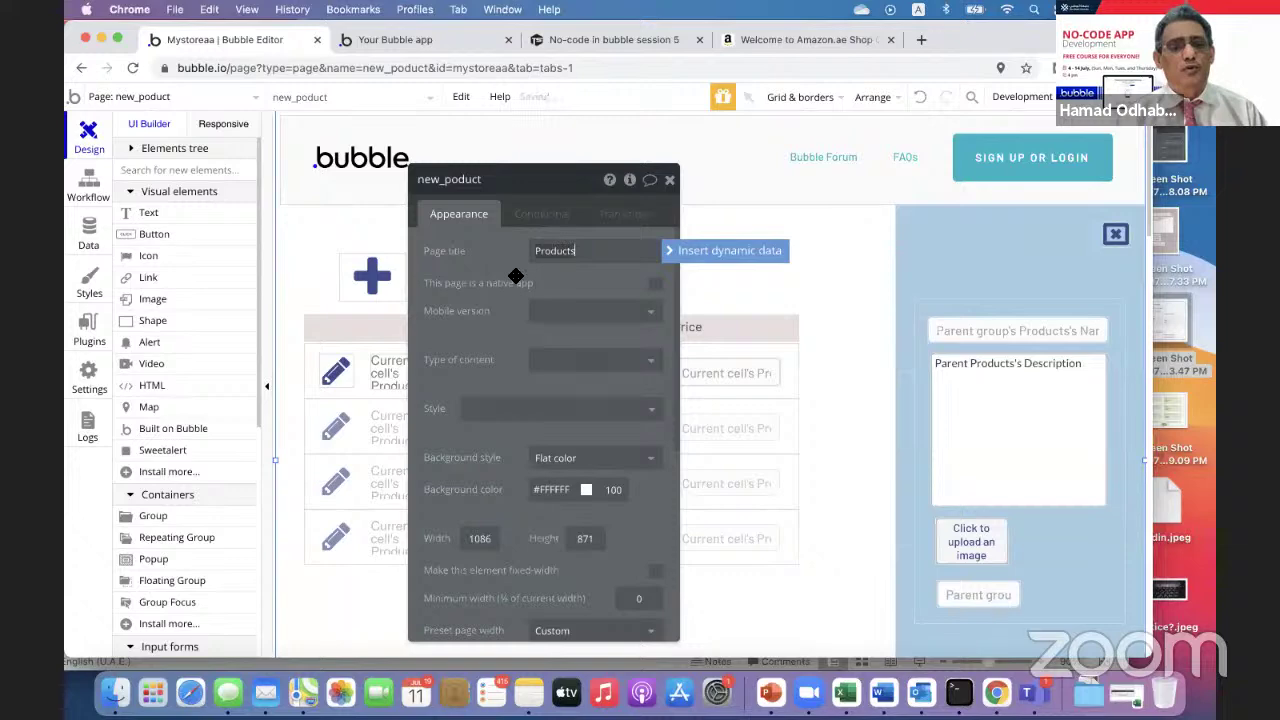
left_click(514, 276)
- Check the page title in the app preview and review the page's properties back in the Bubble editor
left_click(441, 37)
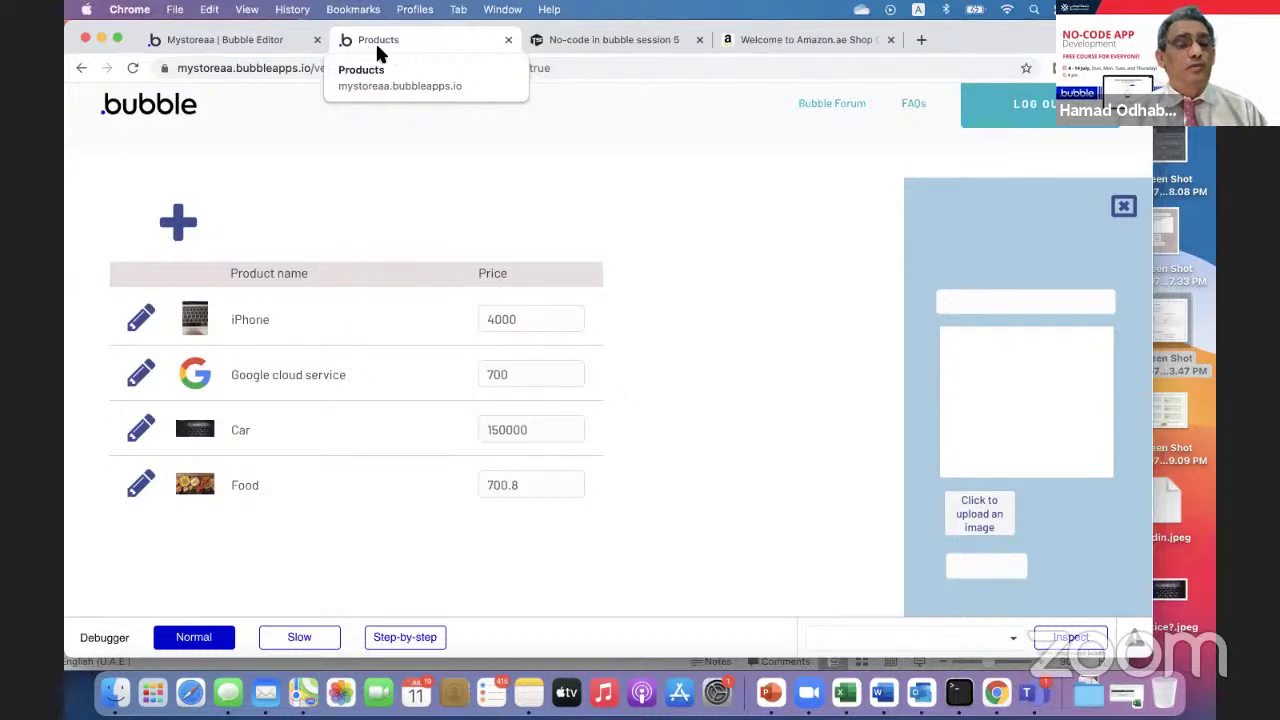
left_click(283, 37)
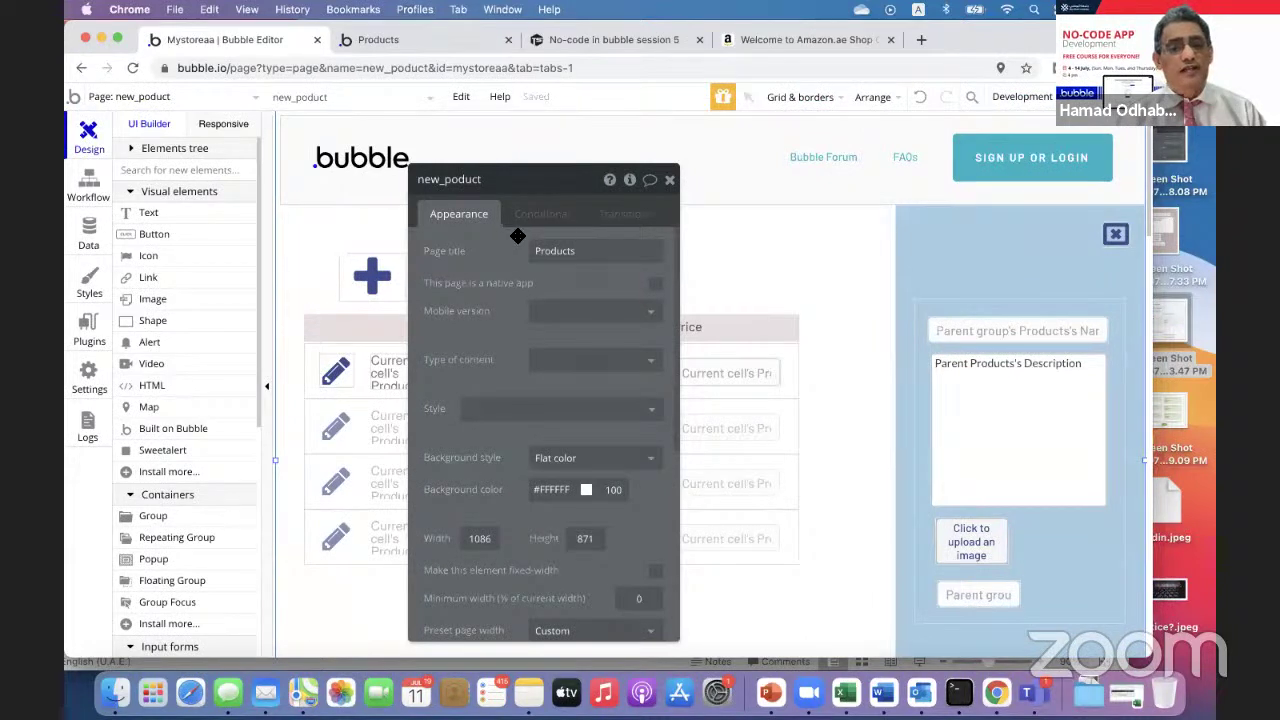
mouse_move(571, 257)
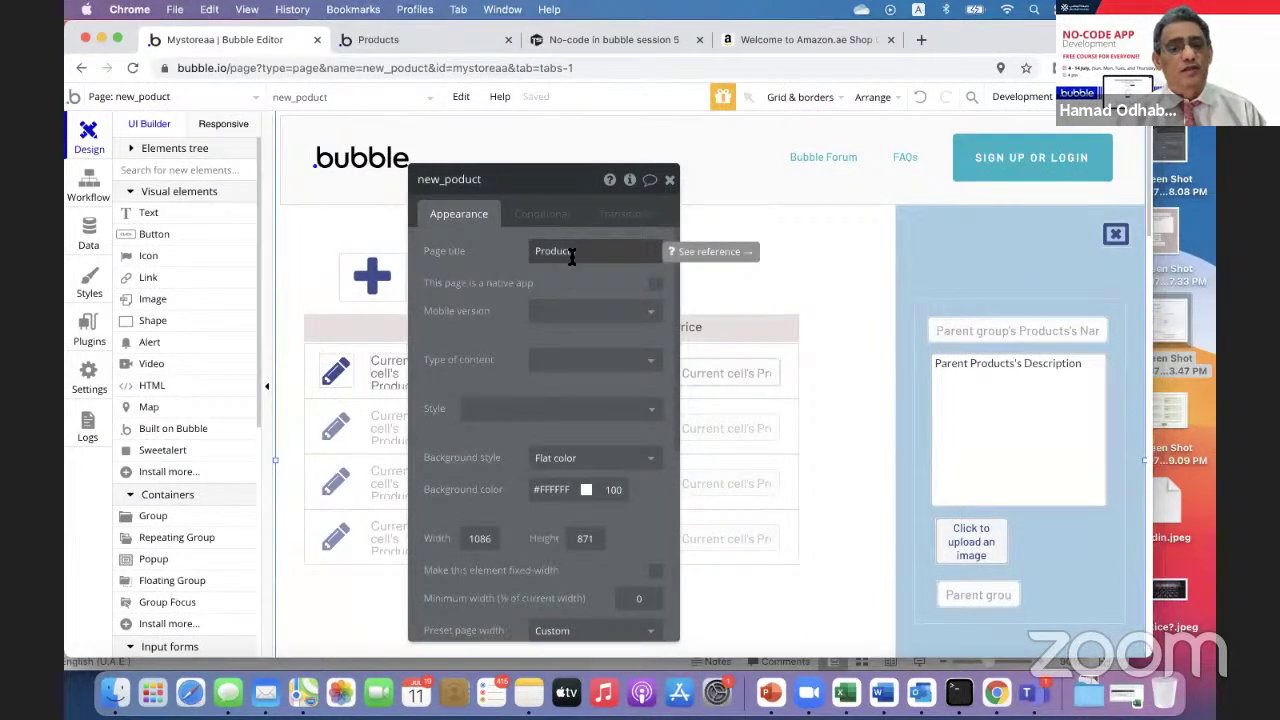
scroll(590, 286, "down", 7)
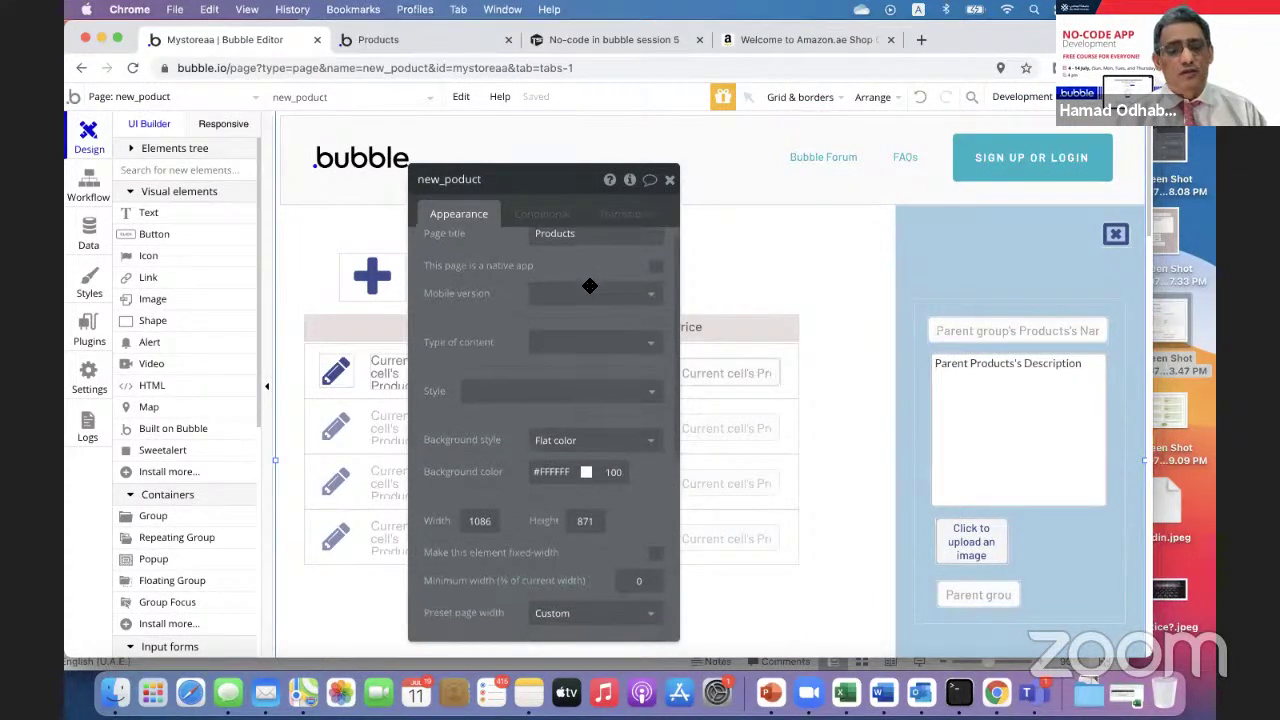
scroll(590, 290, "up", 7)
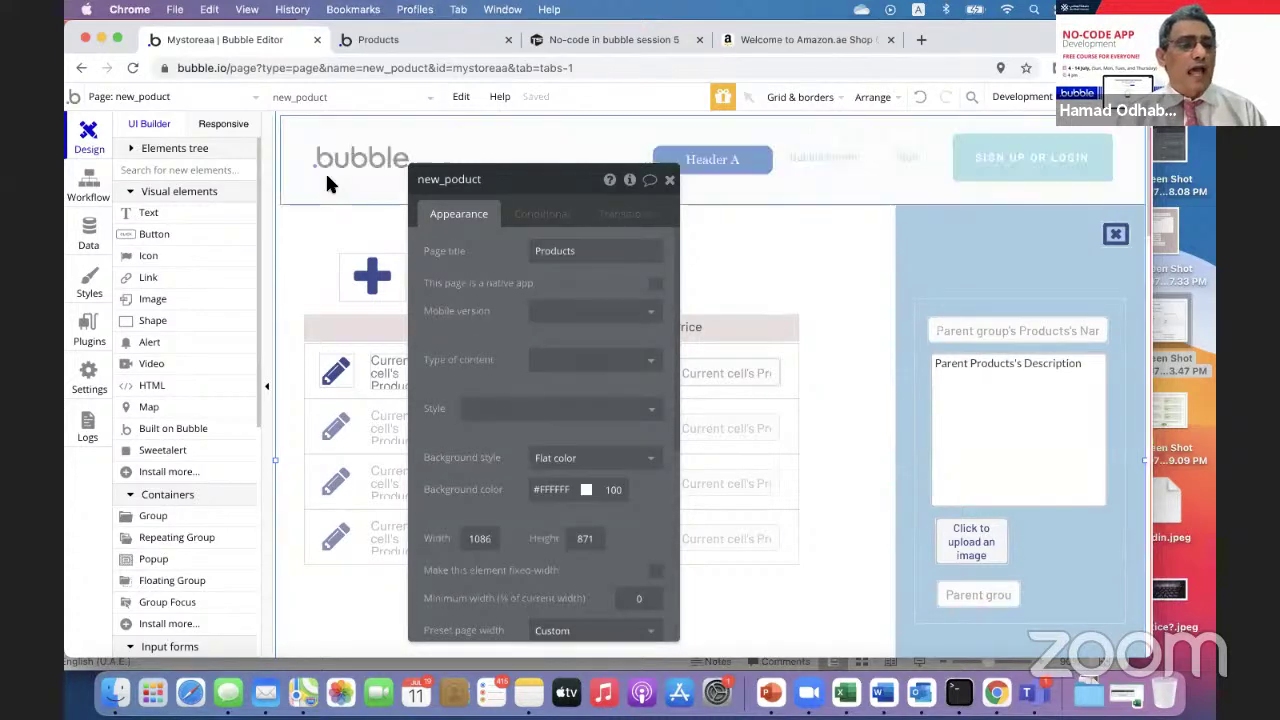
- Examine the app's SEO / metatags settings, from the social media title and site name down to the root directory file hosting
left_click(88, 378)
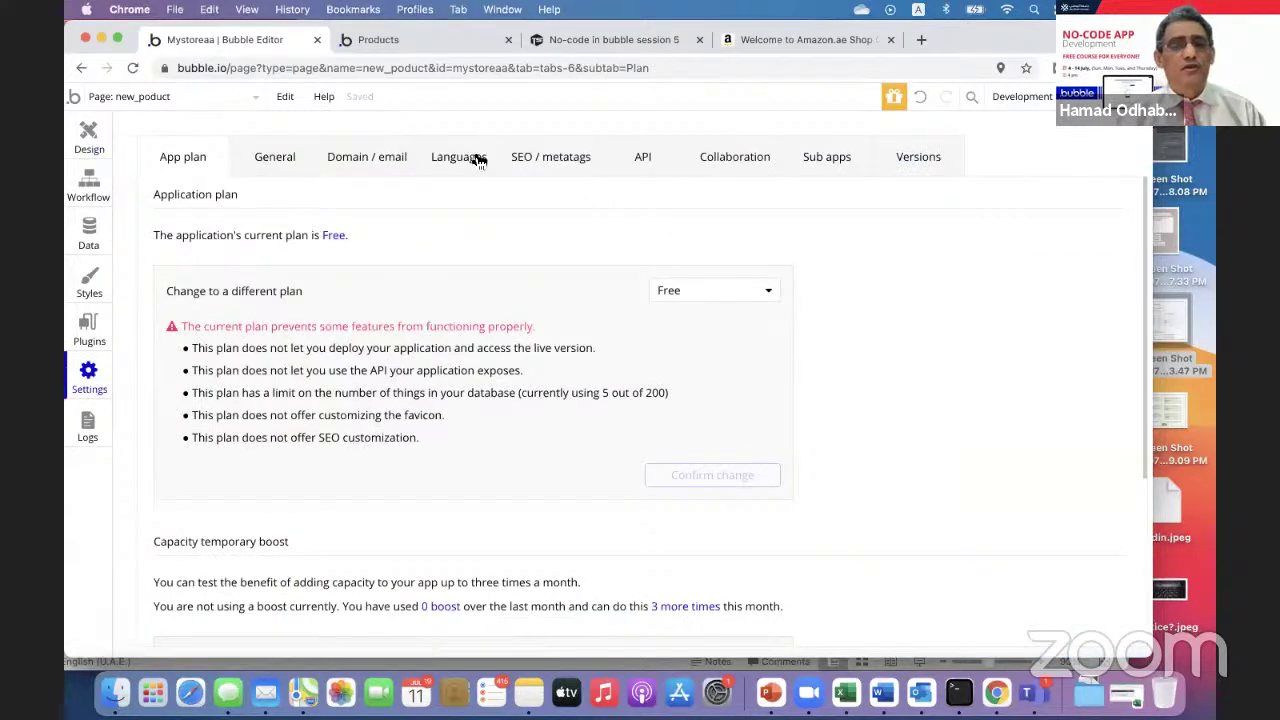
left_click(521, 156)
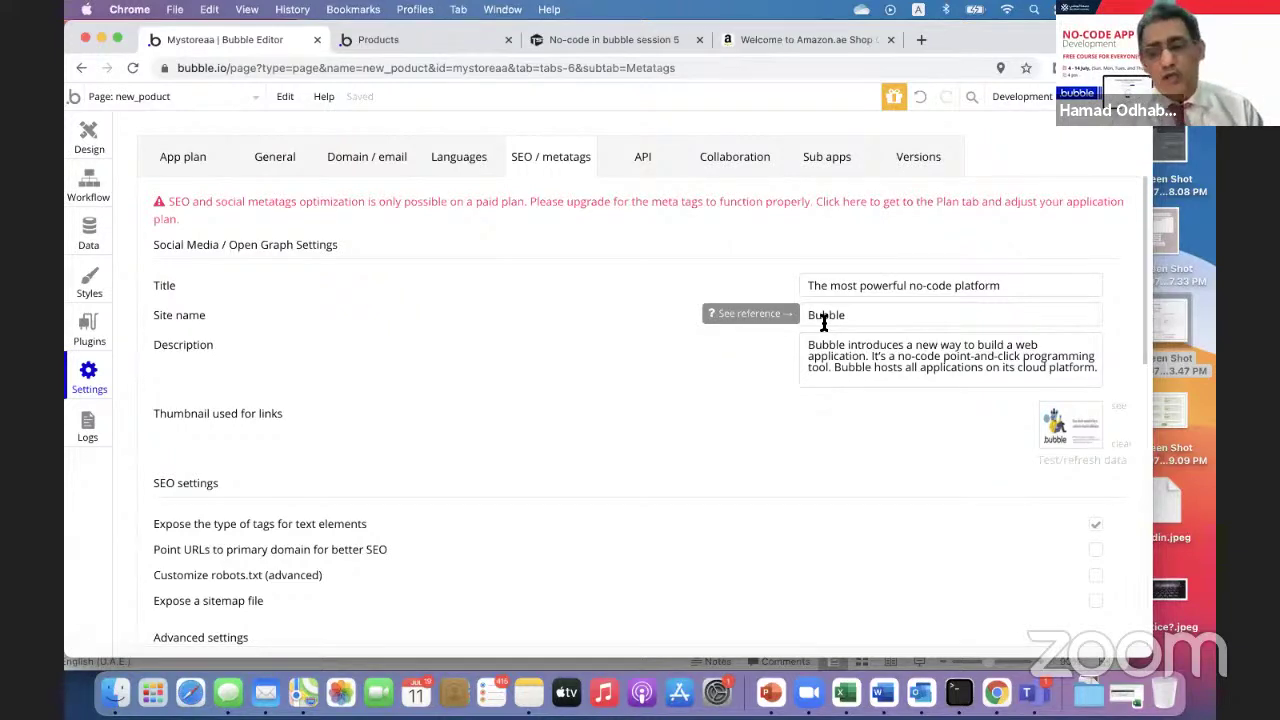
scroll(723, 513, "down", 5)
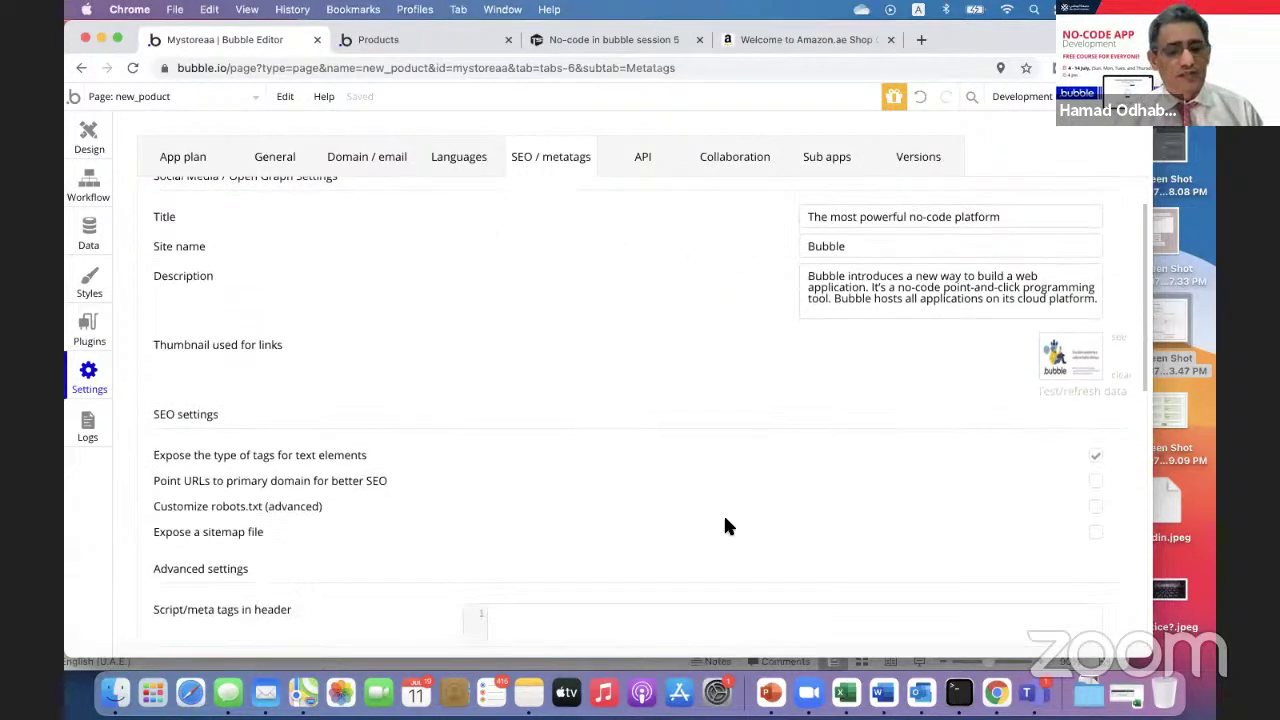
scroll(725, 520, "down", 8)
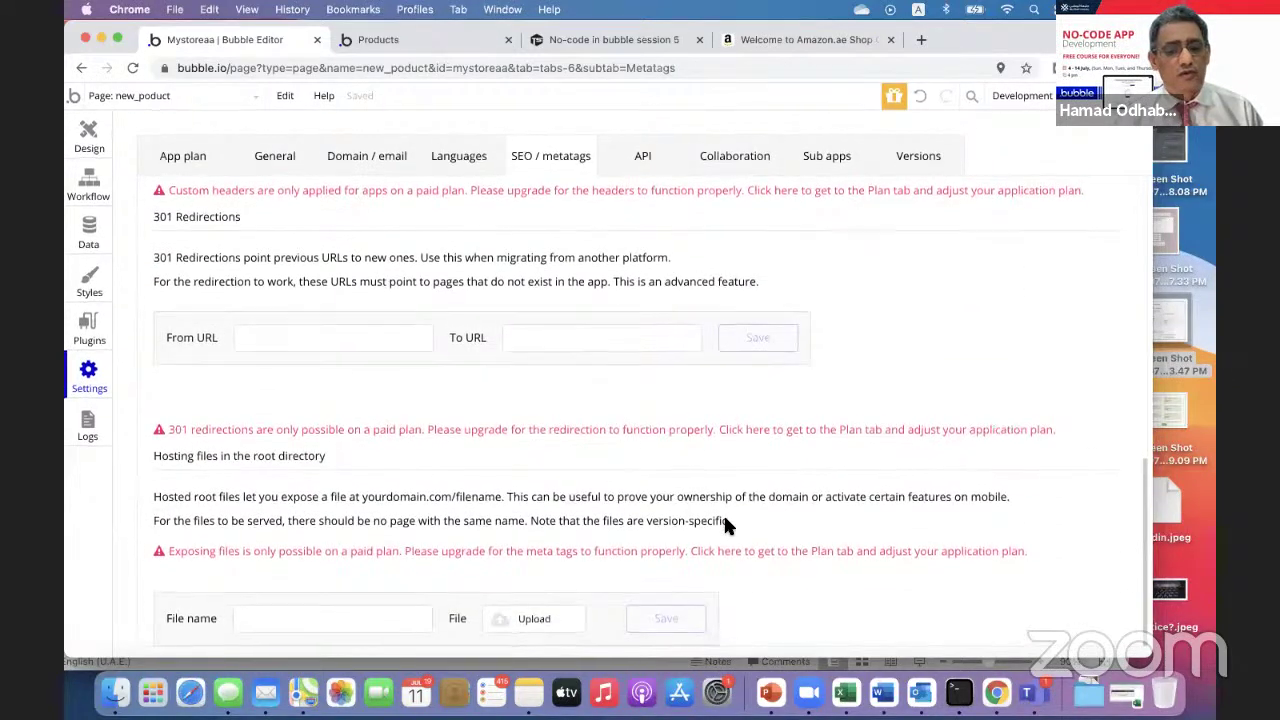
scroll(725, 527, "up", 10)
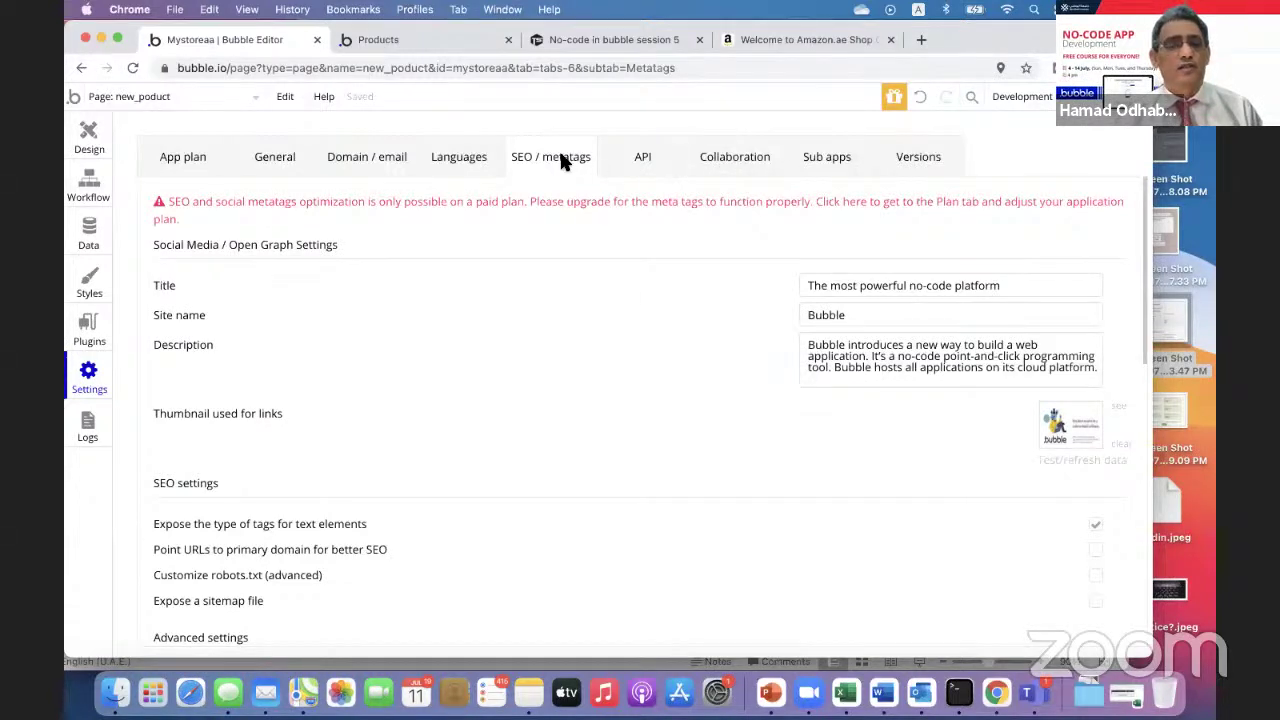
- Examine the favicon option in the app's General settings, cancelling its image selection, and compare it with the icon in the app preview
left_click(295, 157)
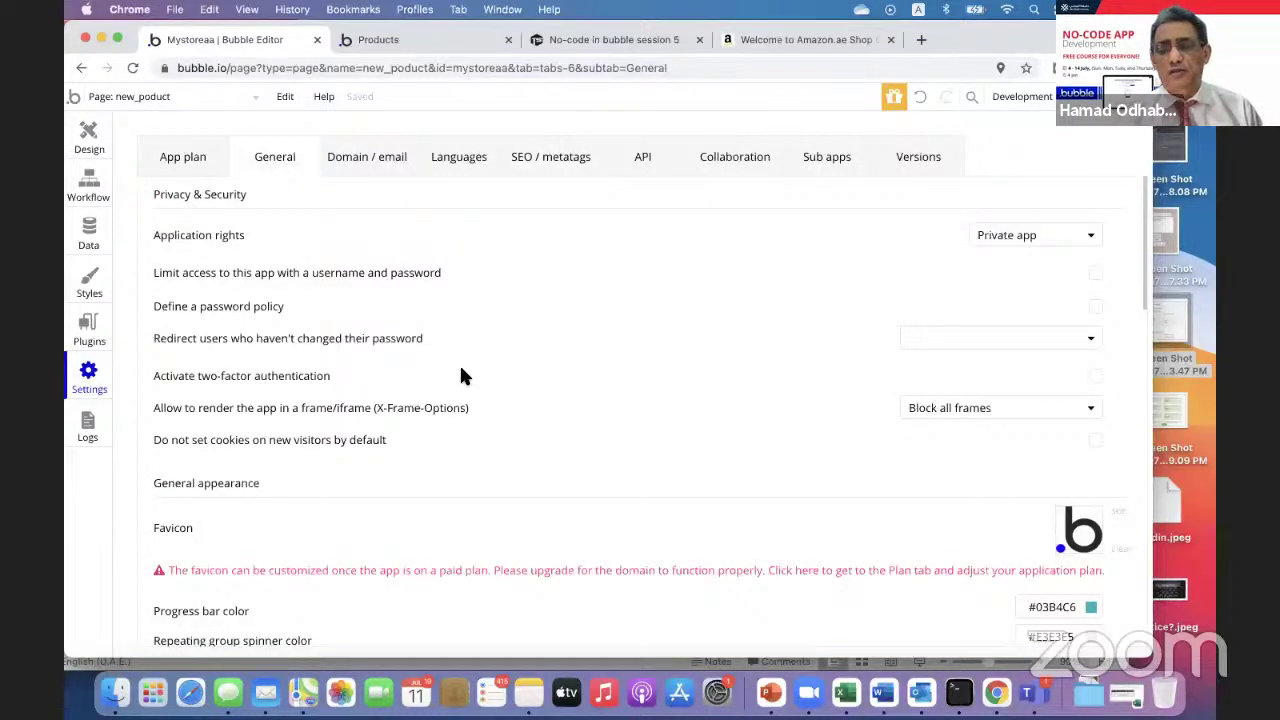
scroll(461, 375, "down", 3)
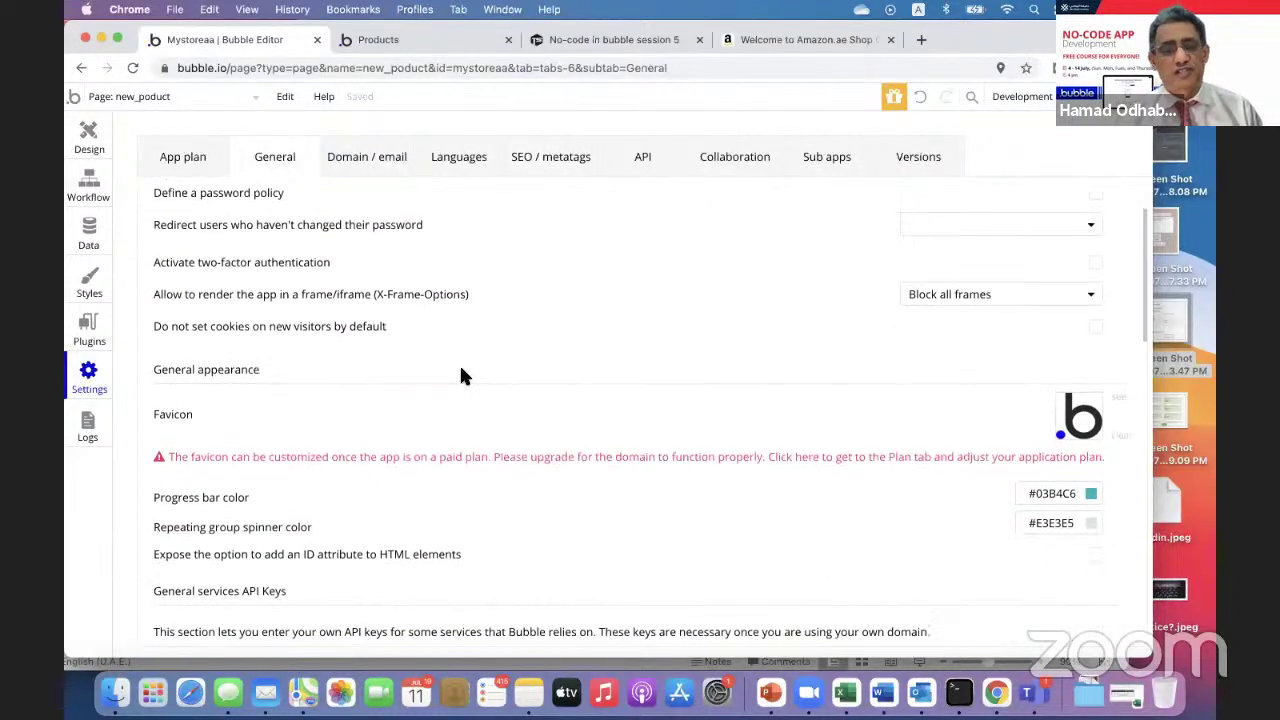
left_click(1078, 428)
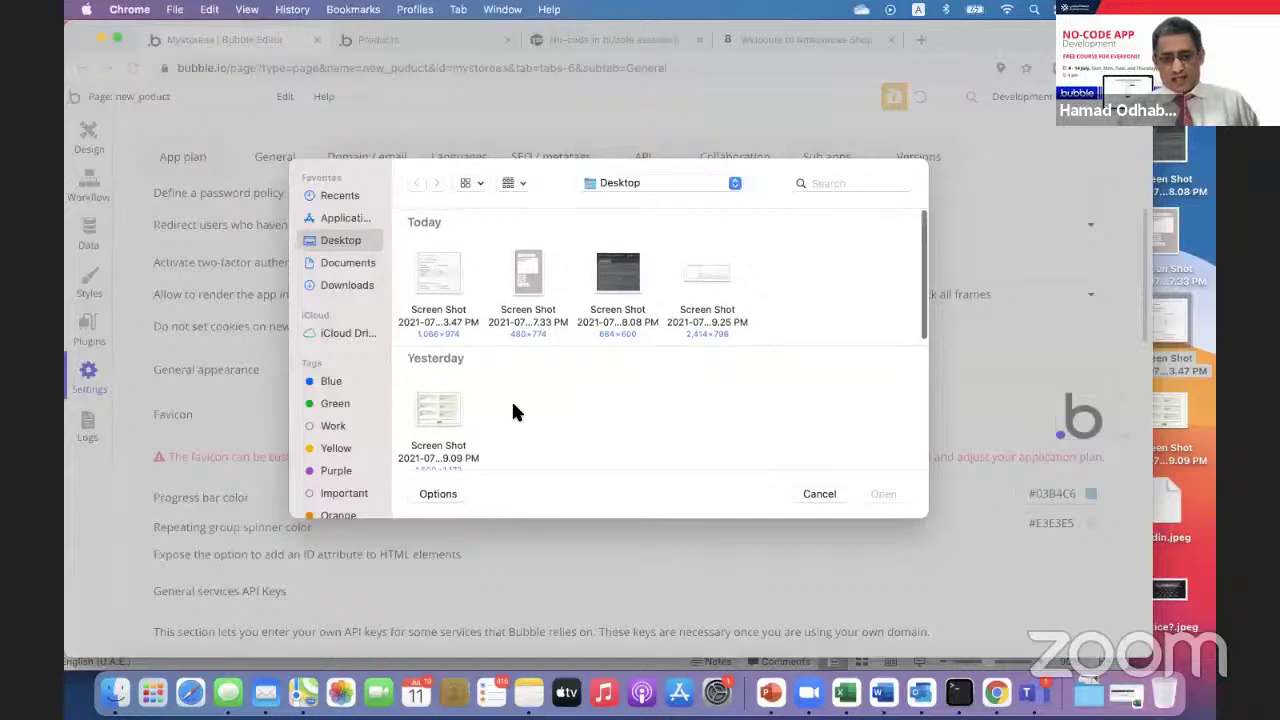
left_click(825, 494)
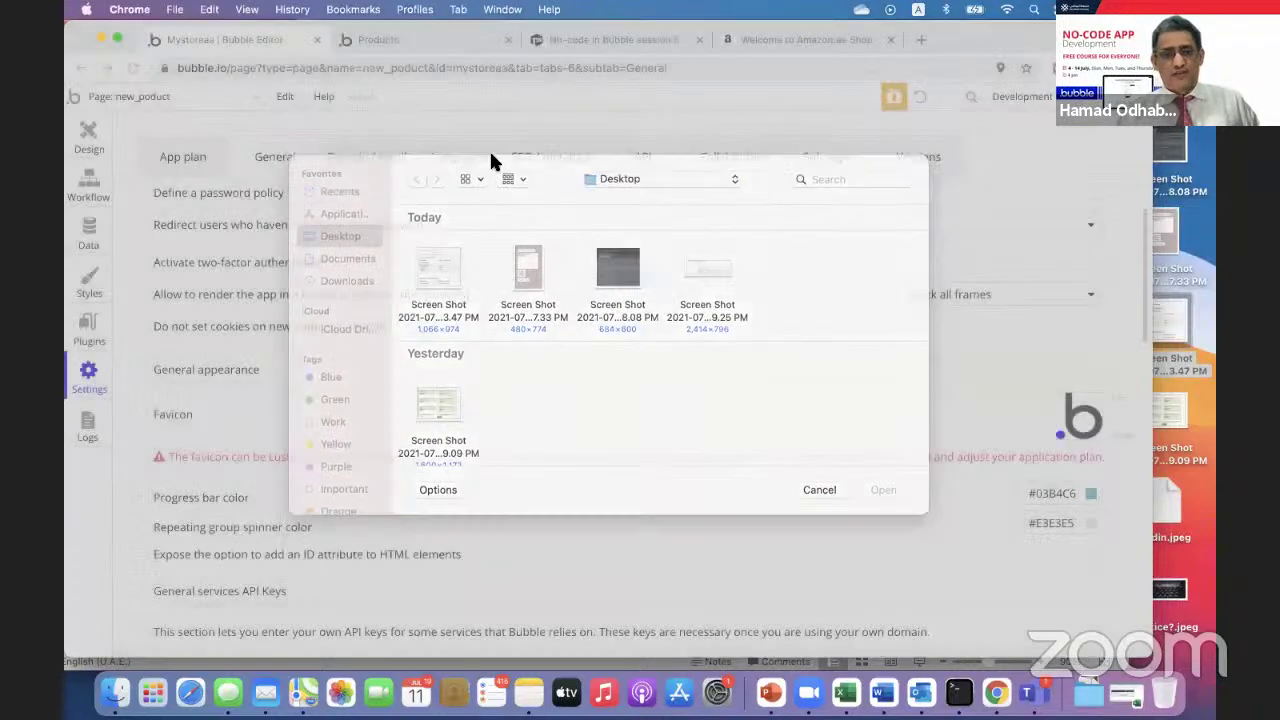
left_click(413, 39)
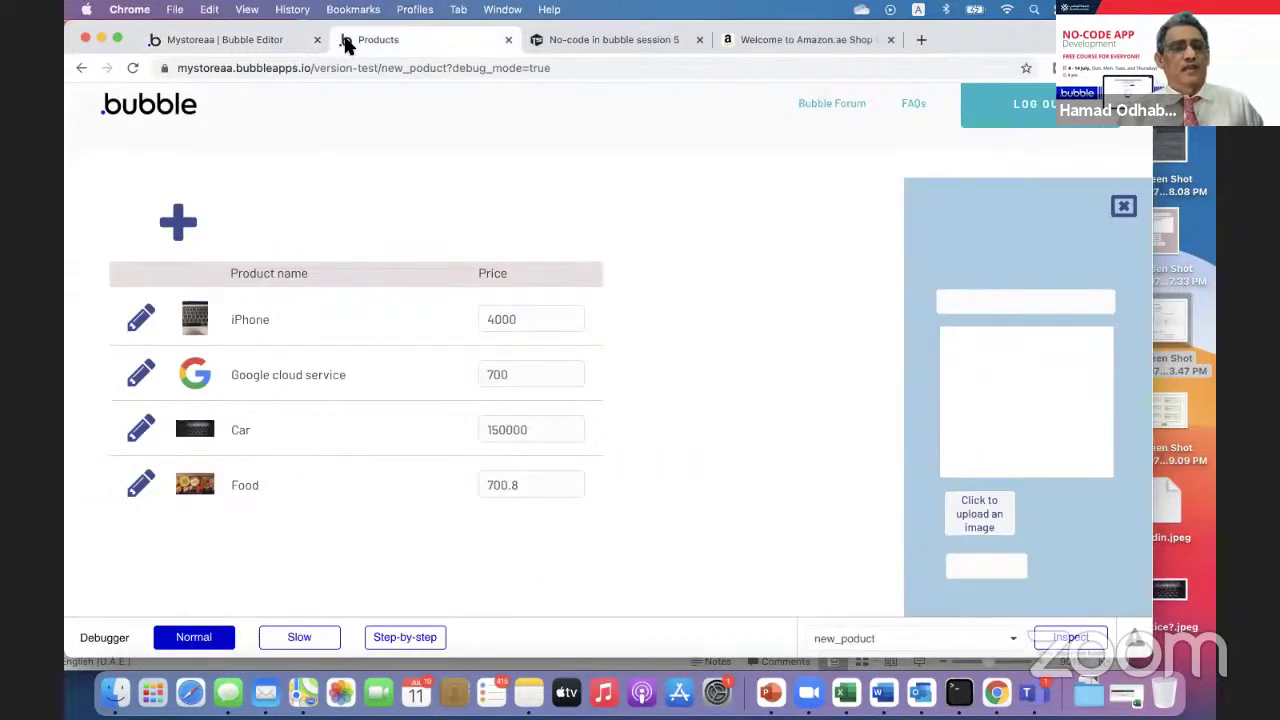
left_click(273, 38)
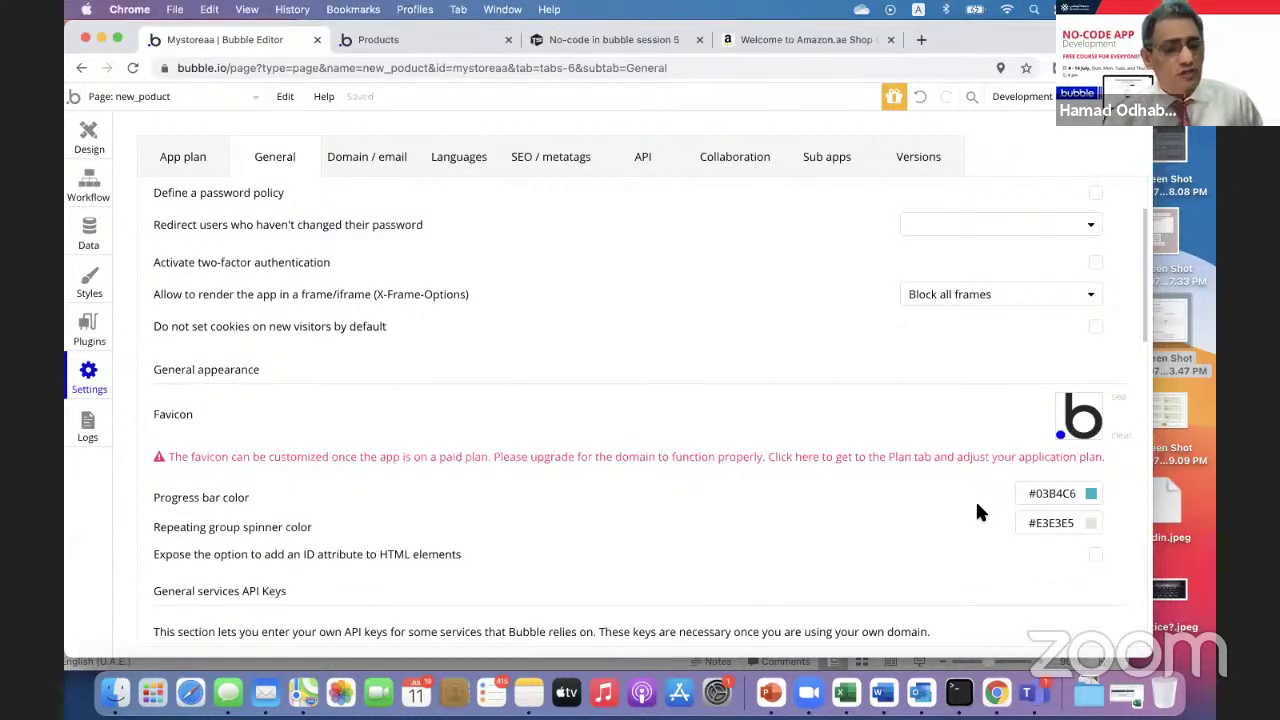
- Examine the app's General settings, from privacy and security through iOS appearance, custom fonts and color palette to design import and file management
scroll(673, 551, "up", 3)
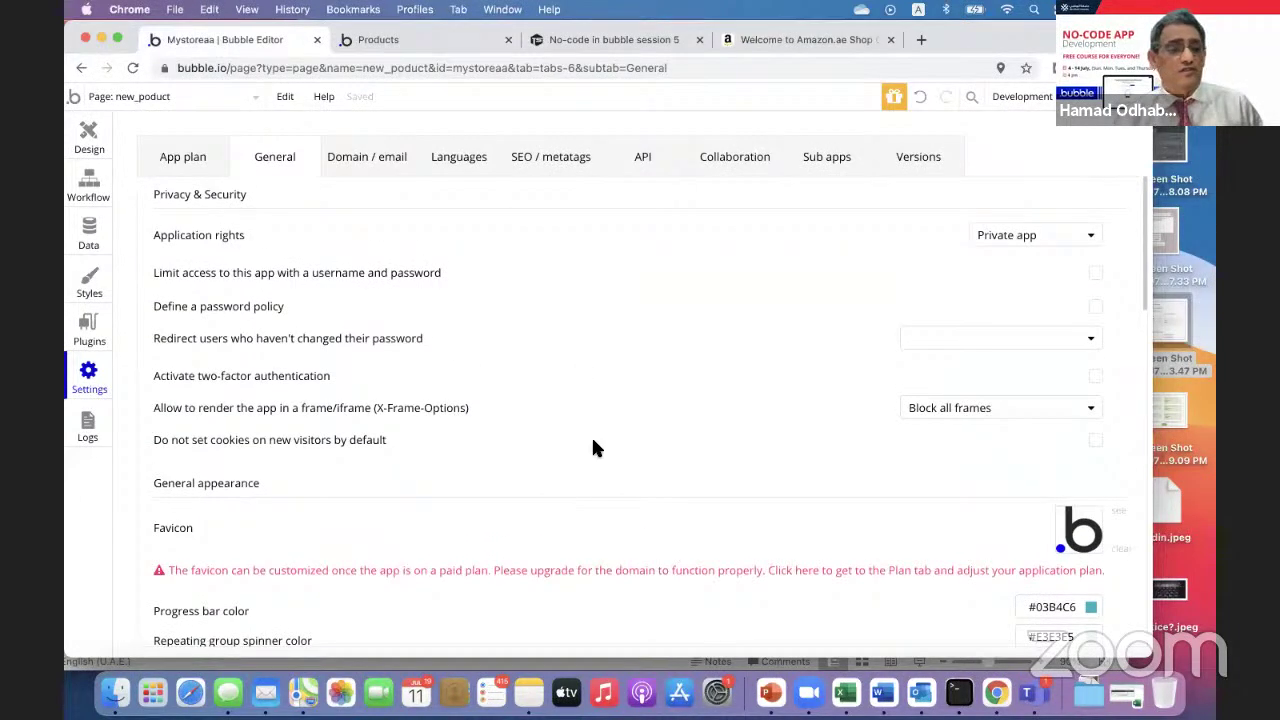
scroll(593, 448, "down", 4)
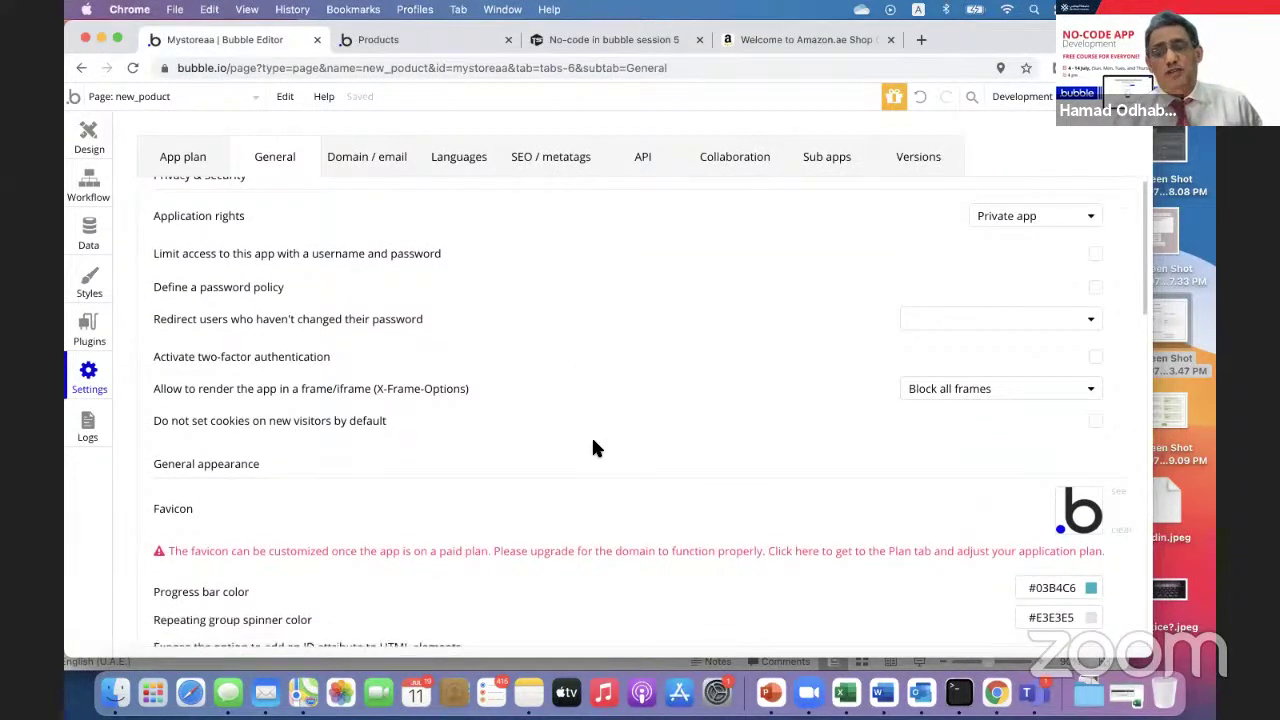
scroll(593, 445, "down", 10)
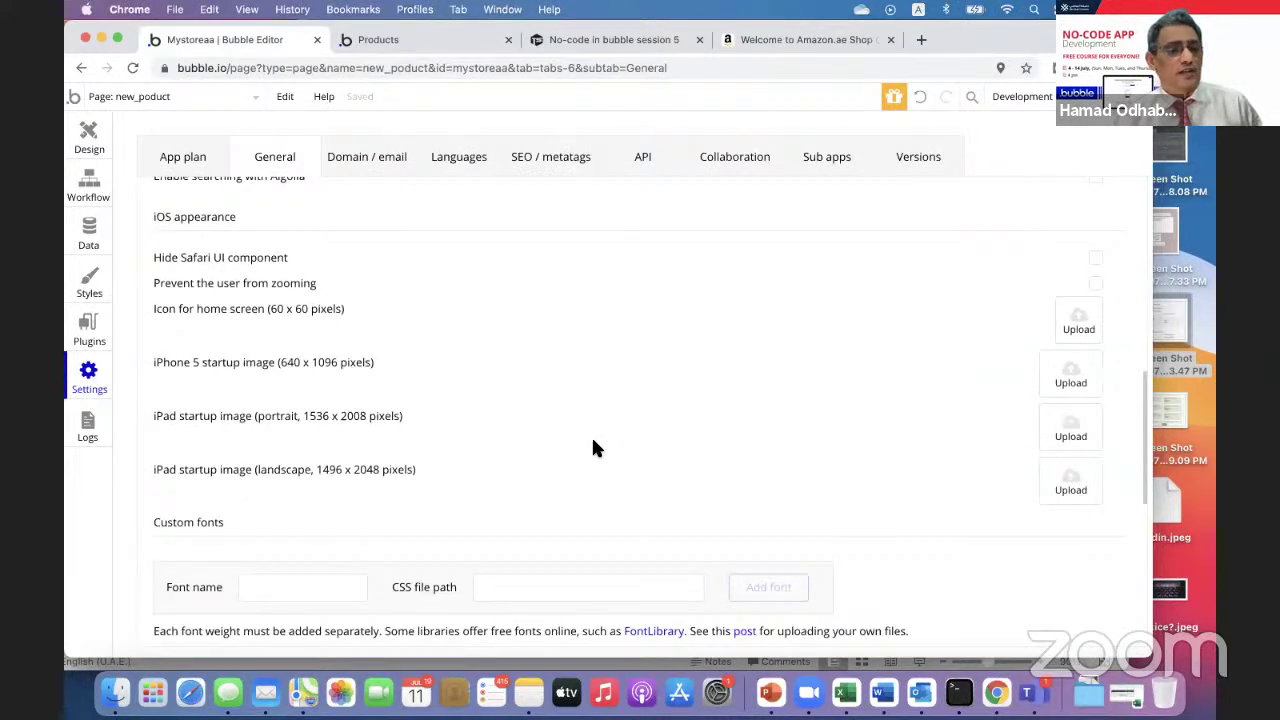
scroll(593, 448, "down", 1)
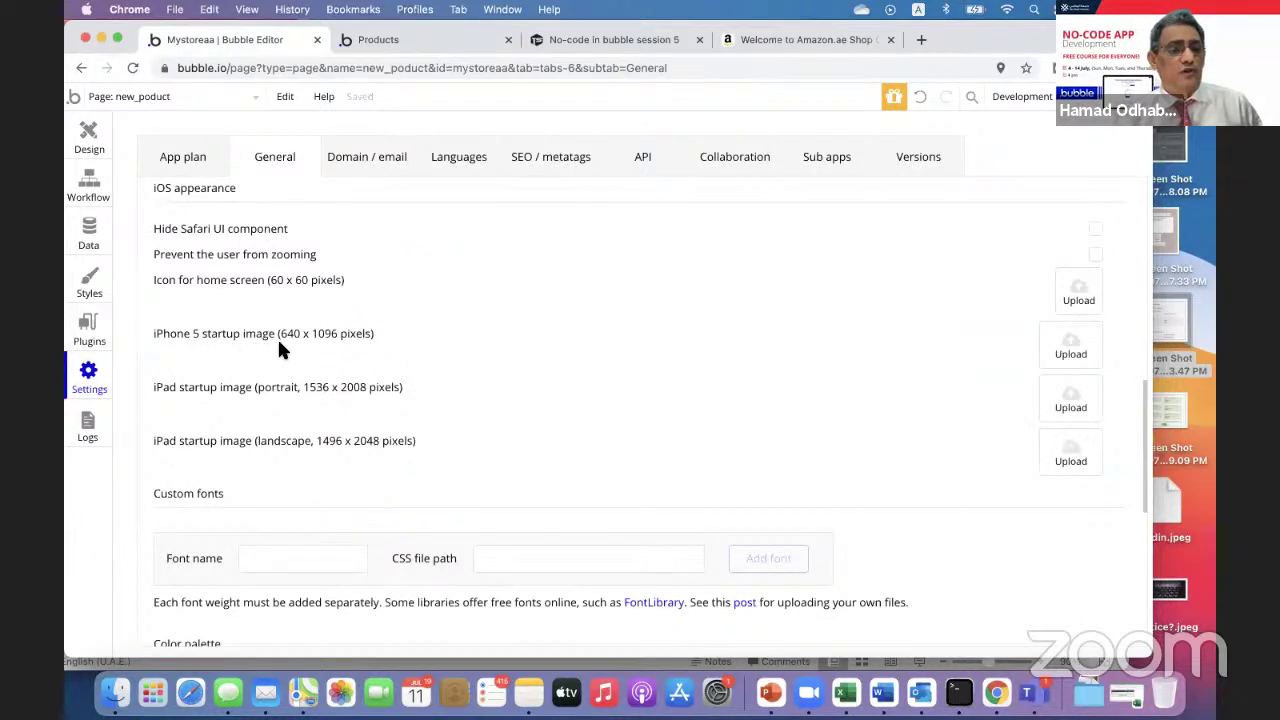
scroll(291, 347, "up", 1)
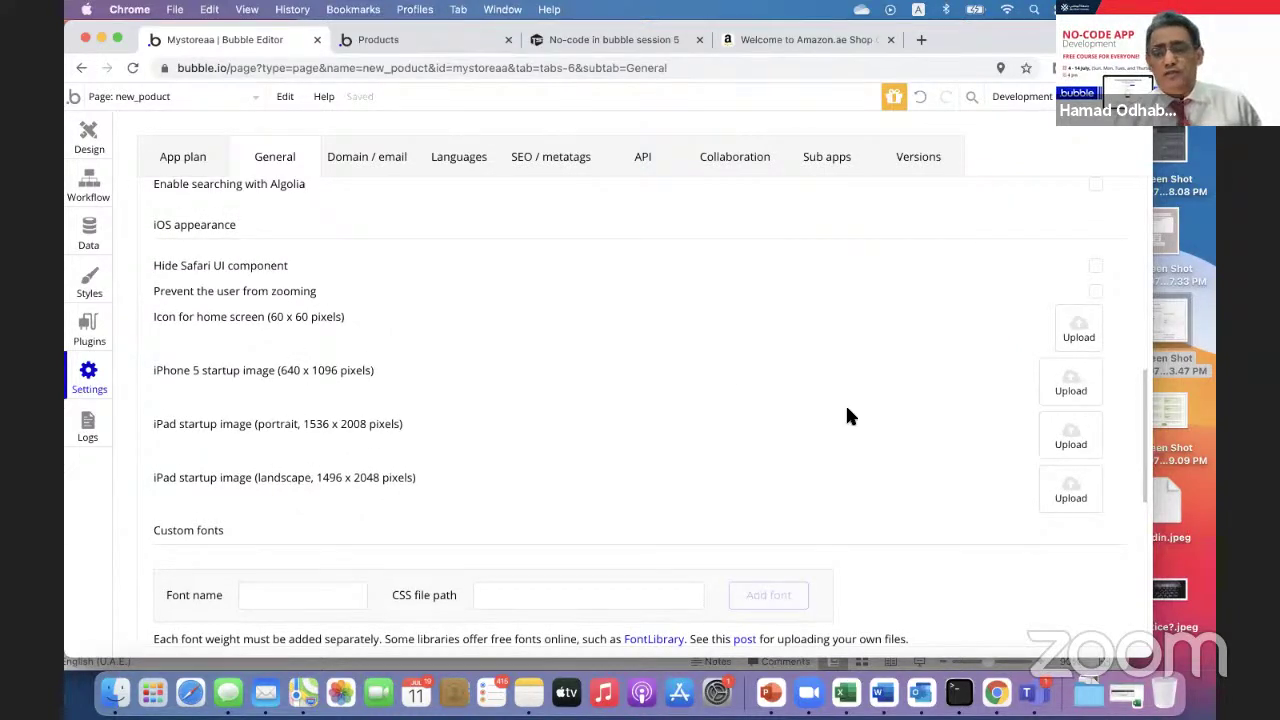
scroll(743, 495, "down", 1)
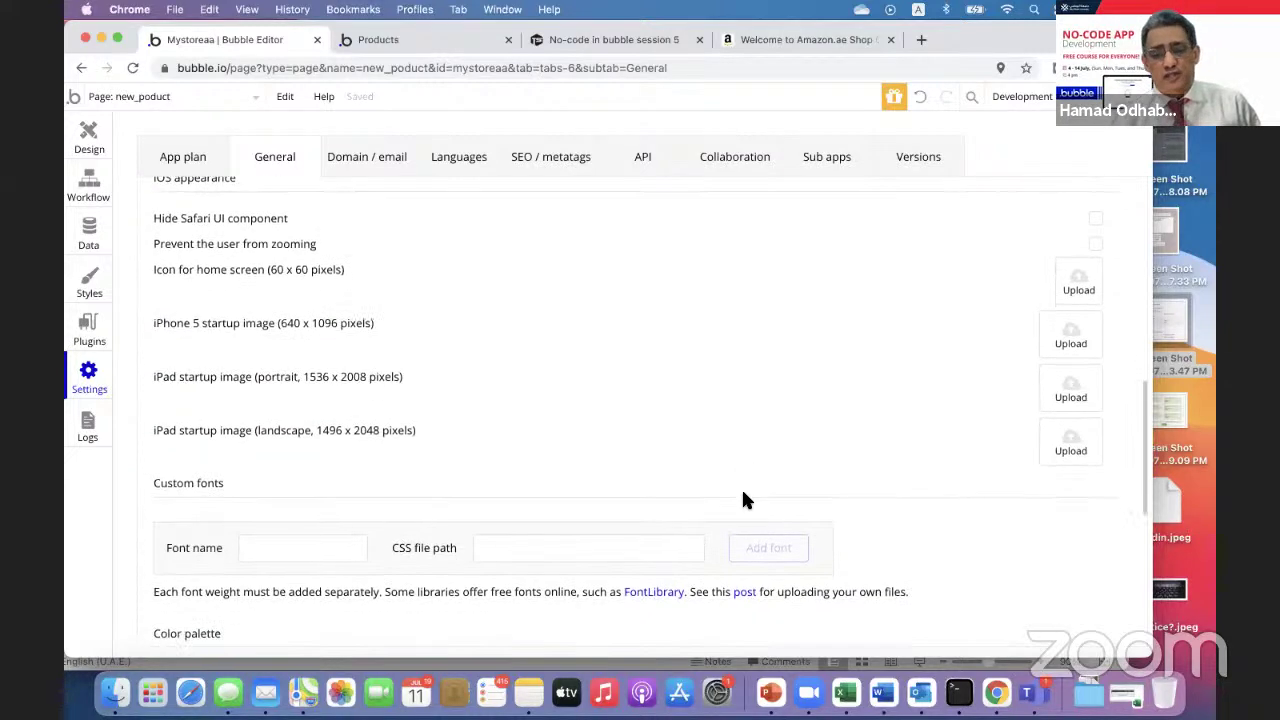
scroll(743, 495, "down", 4)
scroll(743, 500, "down", 3)
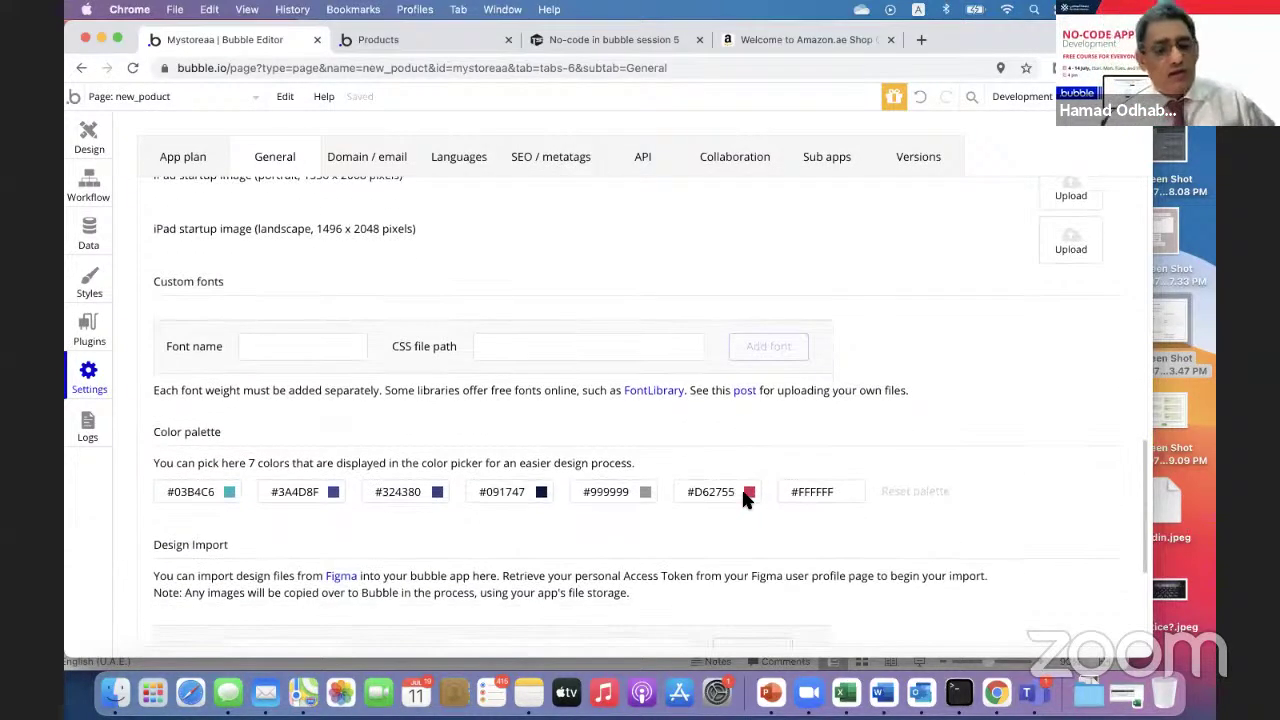
scroll(743, 500, "down", 2)
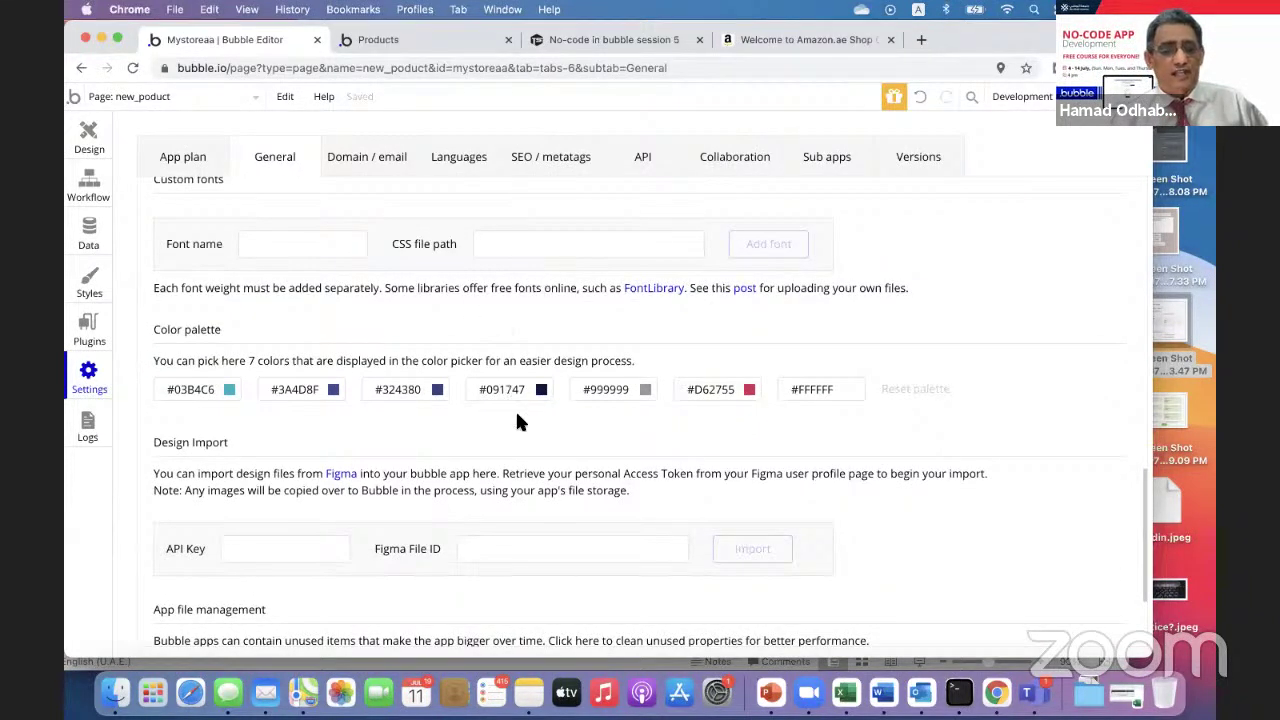
scroll(515, 409, "down", 5)
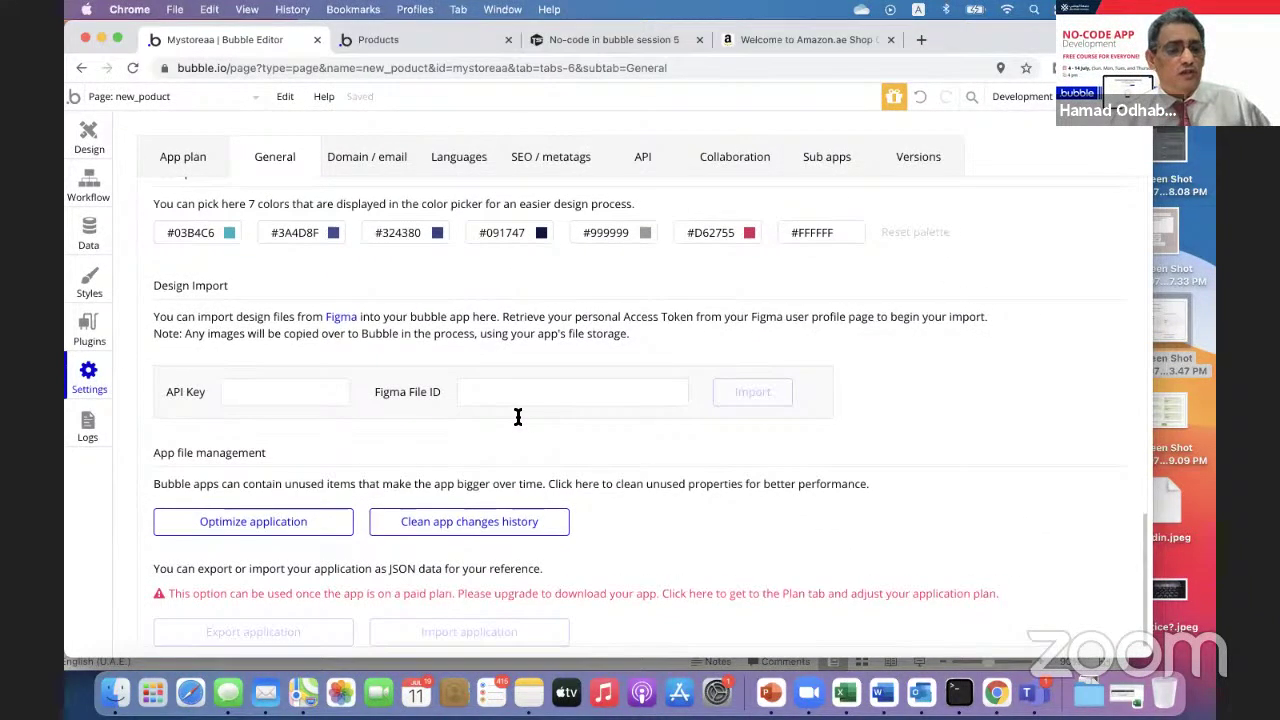
scroll(440, 430, "up", 1)
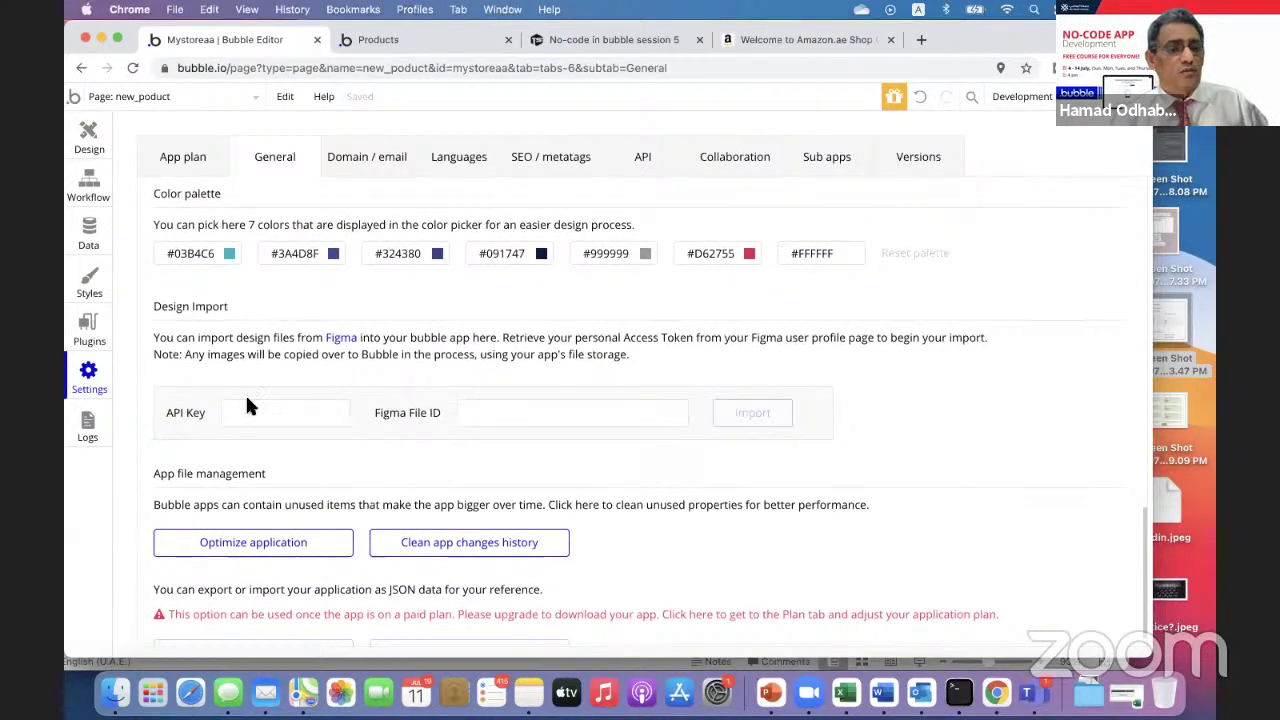
scroll(375, 470, "up", 15)
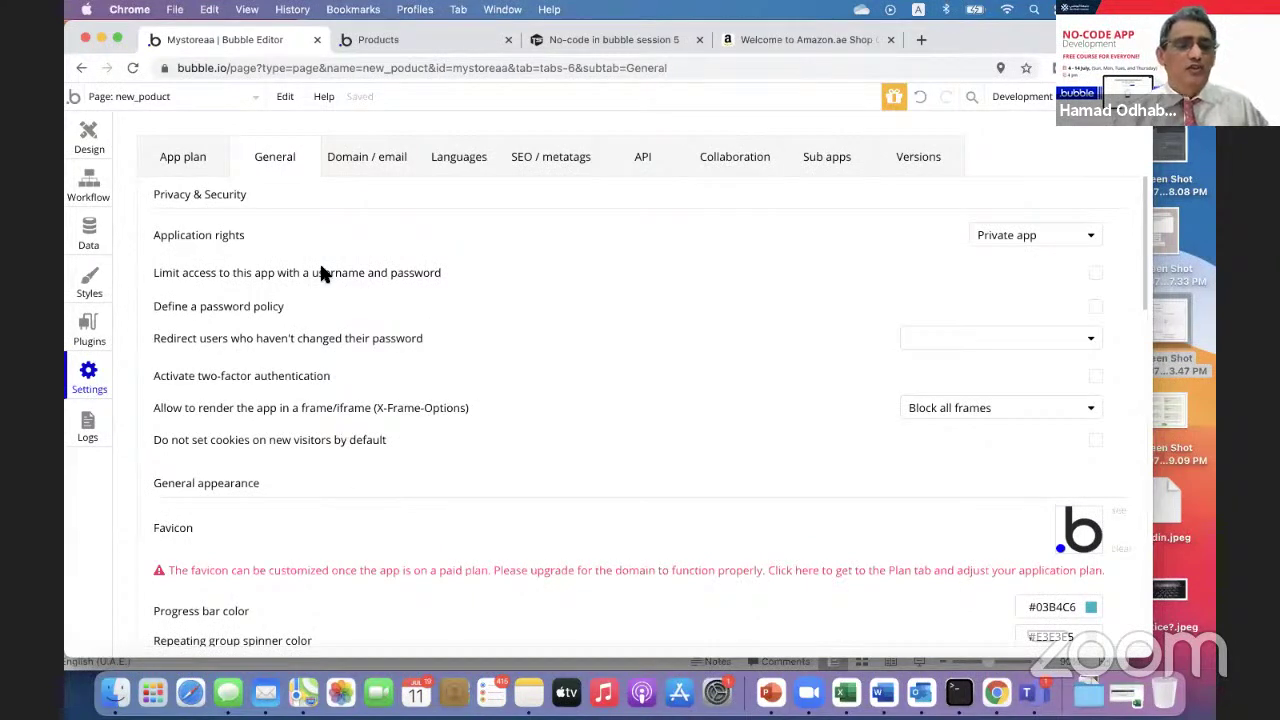
- Examine the Domain / email settings and the Languages settings, including the available choices for the application's primary language
left_click(346, 163)
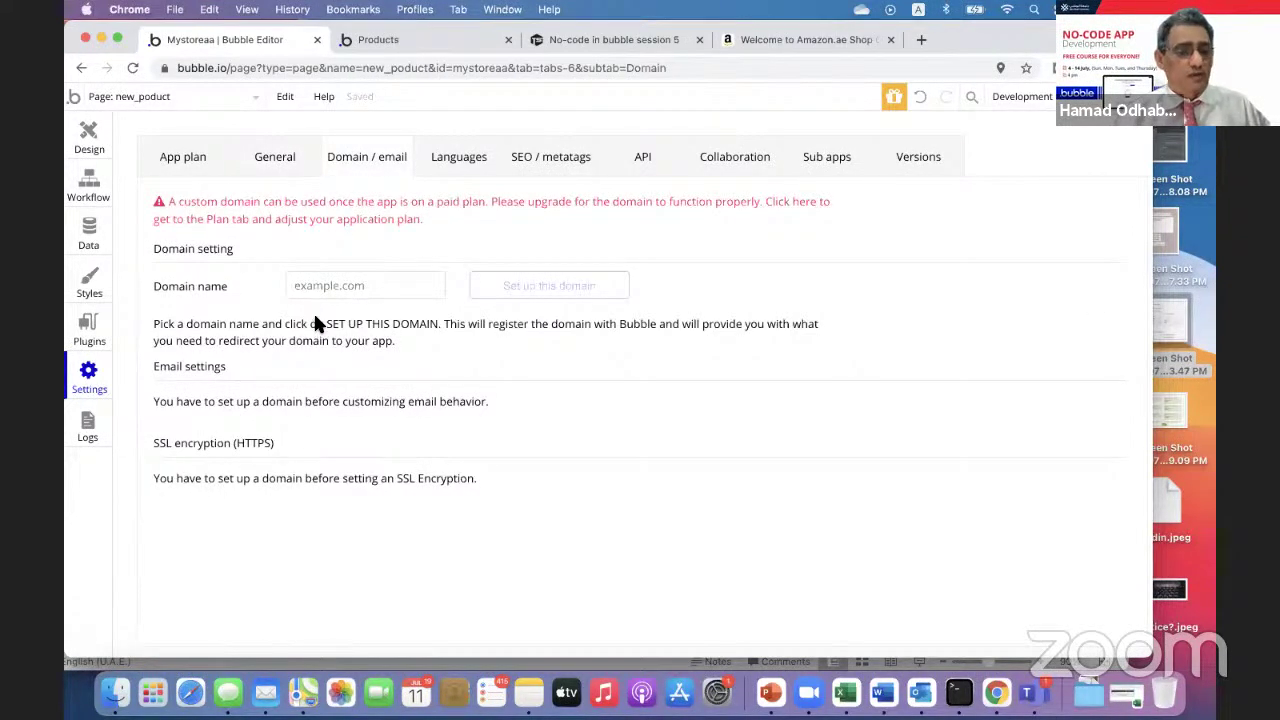
left_click(467, 164)
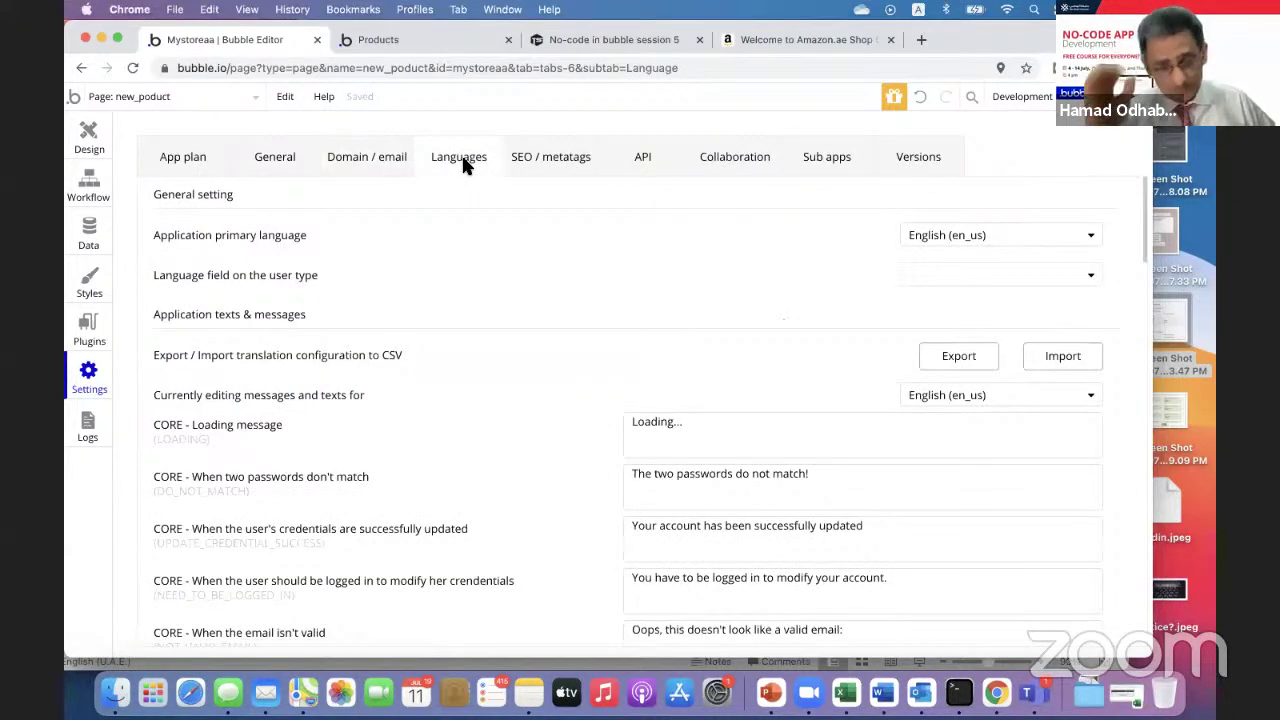
scroll(457, 327, "down", 1)
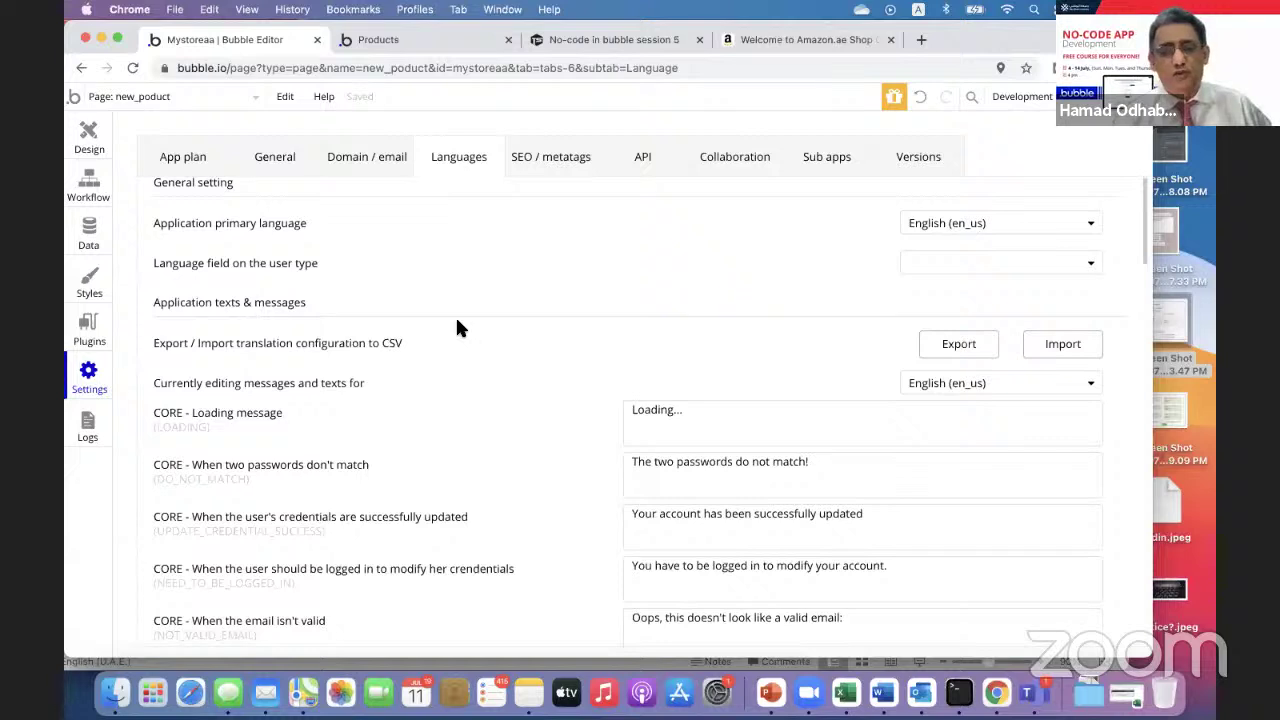
scroll(457, 327, "up", 1)
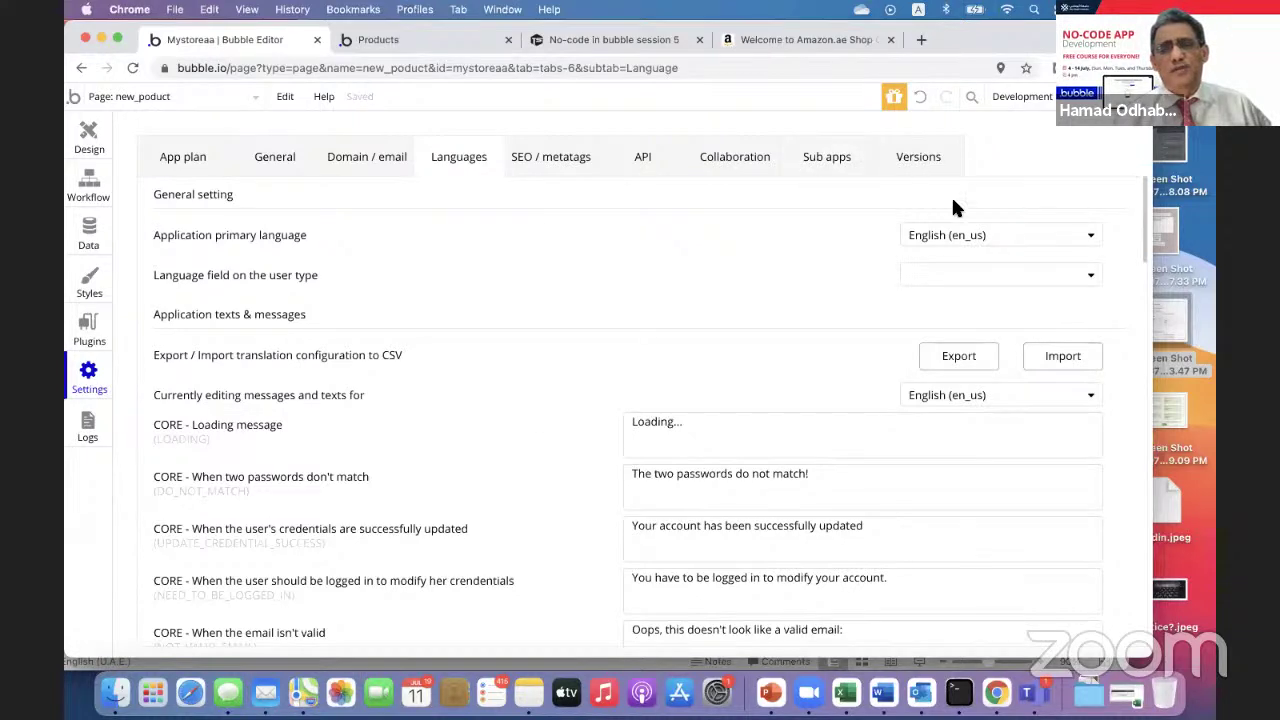
left_click(1003, 236)
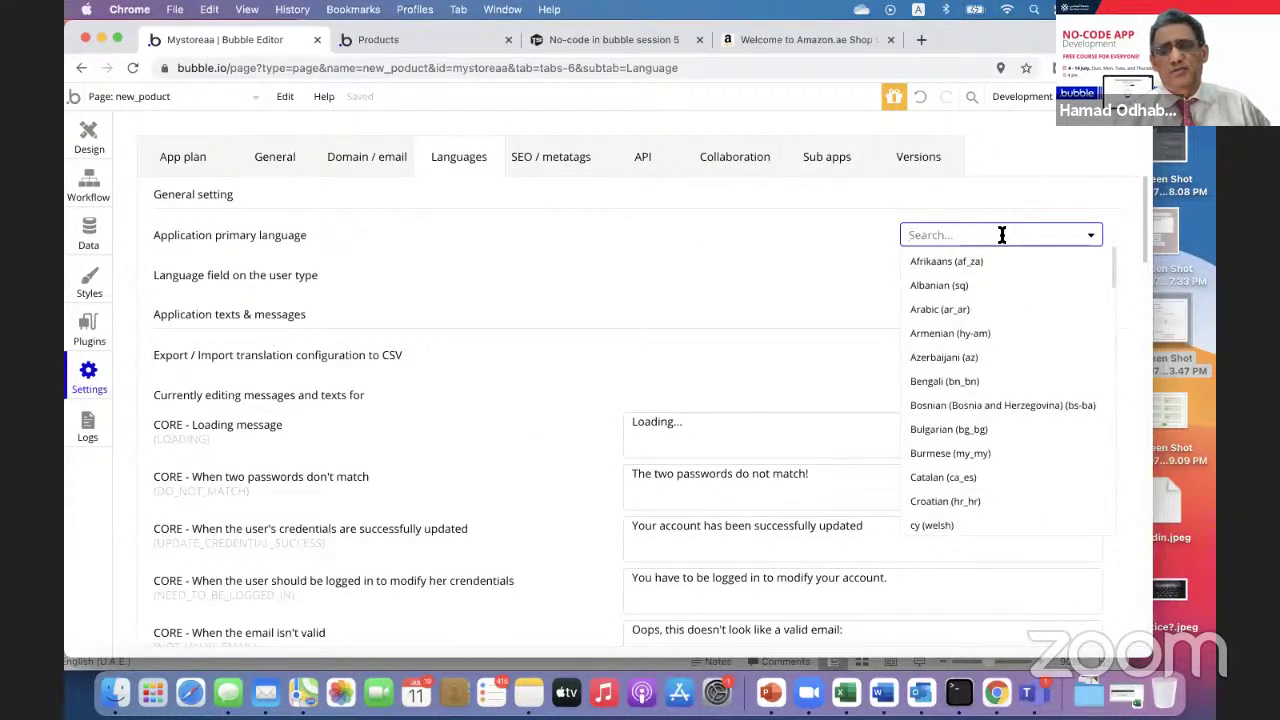
left_click(813, 275)
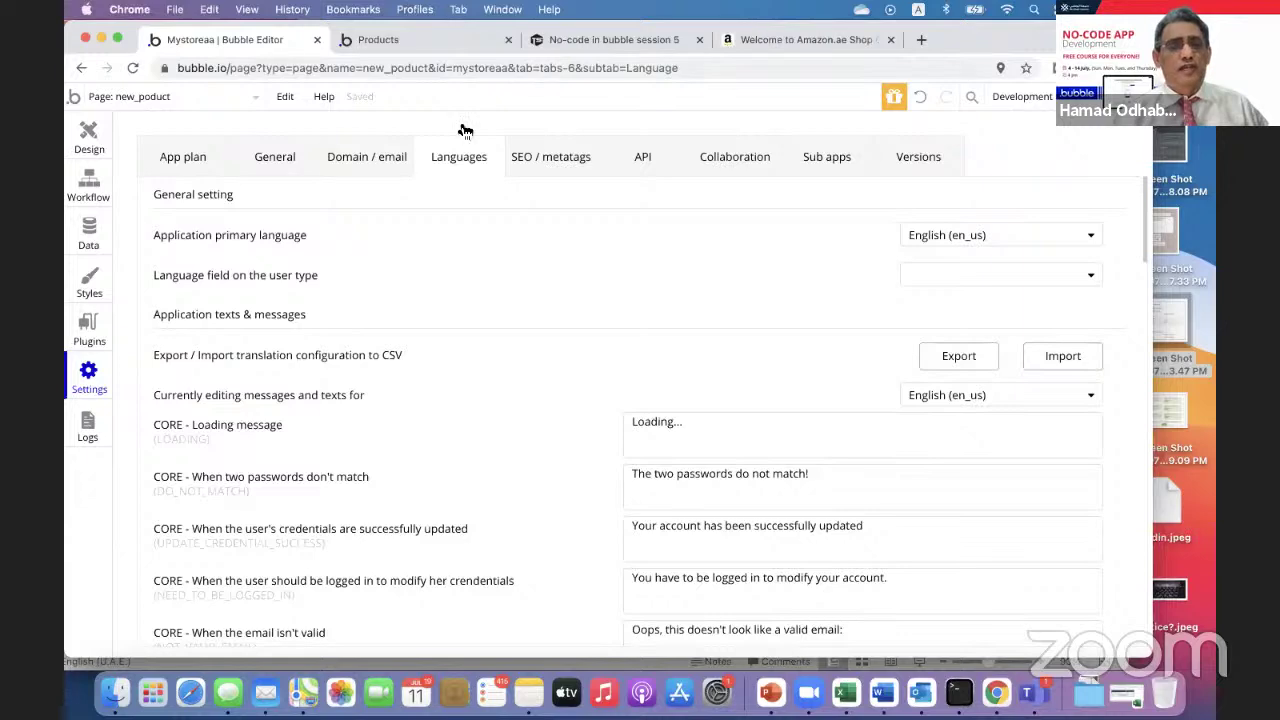
- Switch to the LearnHo session's question list and mark the question about changing the tab's icon and name as answered
left_click(571, 40)
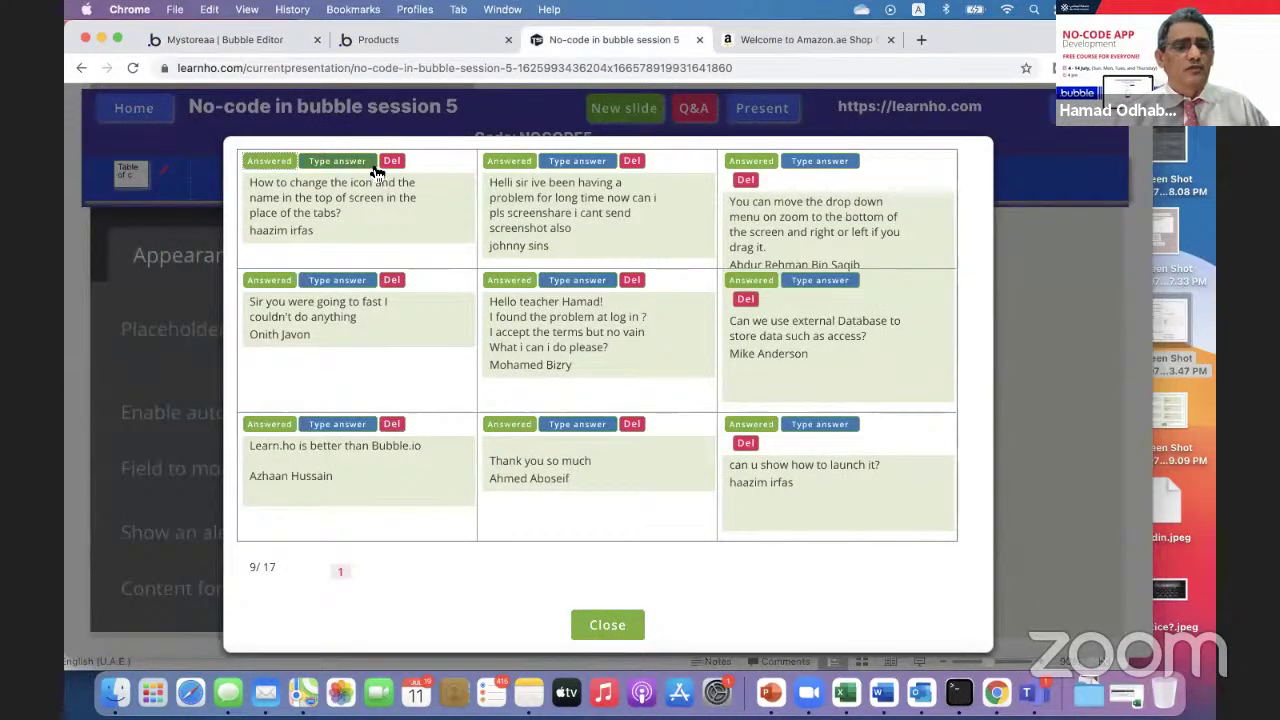
left_click(272, 162)
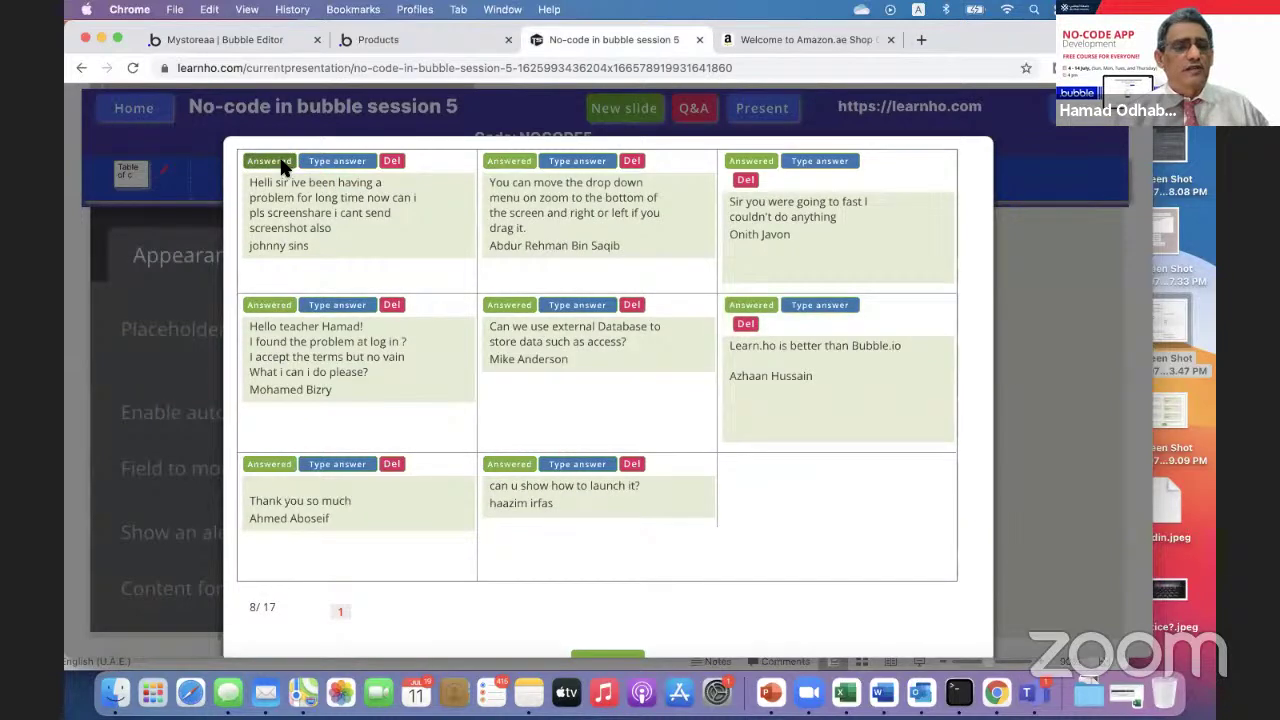
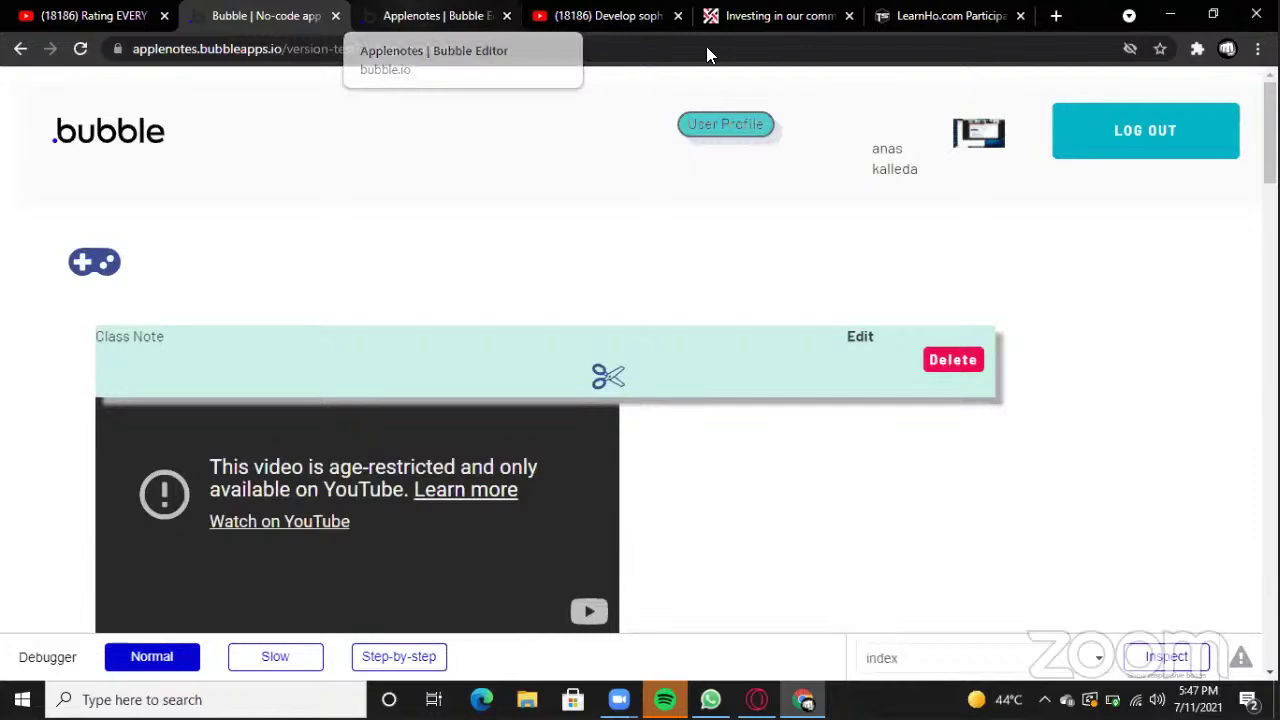
- Look through the notes page in the Applenotes preview and check the reported issue for the index page in the Bubble editor
scroll(349, 290, "down", 4)
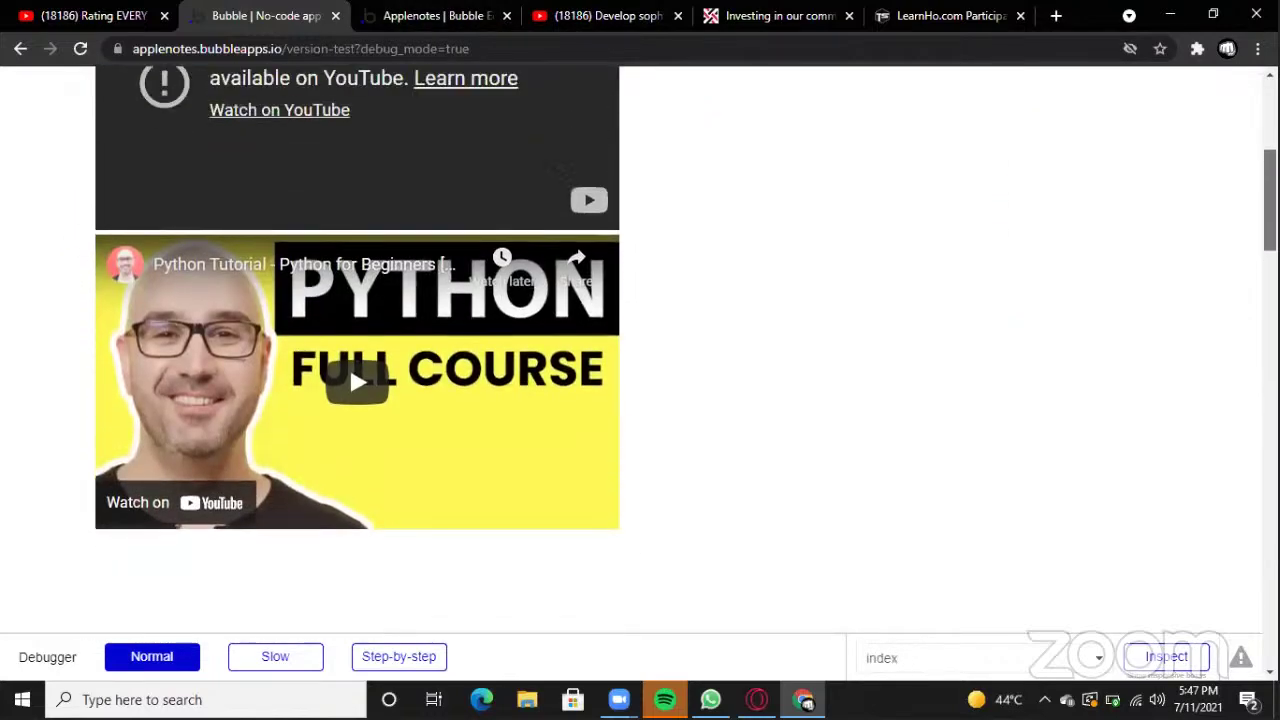
scroll(1130, 101, "up", 2)
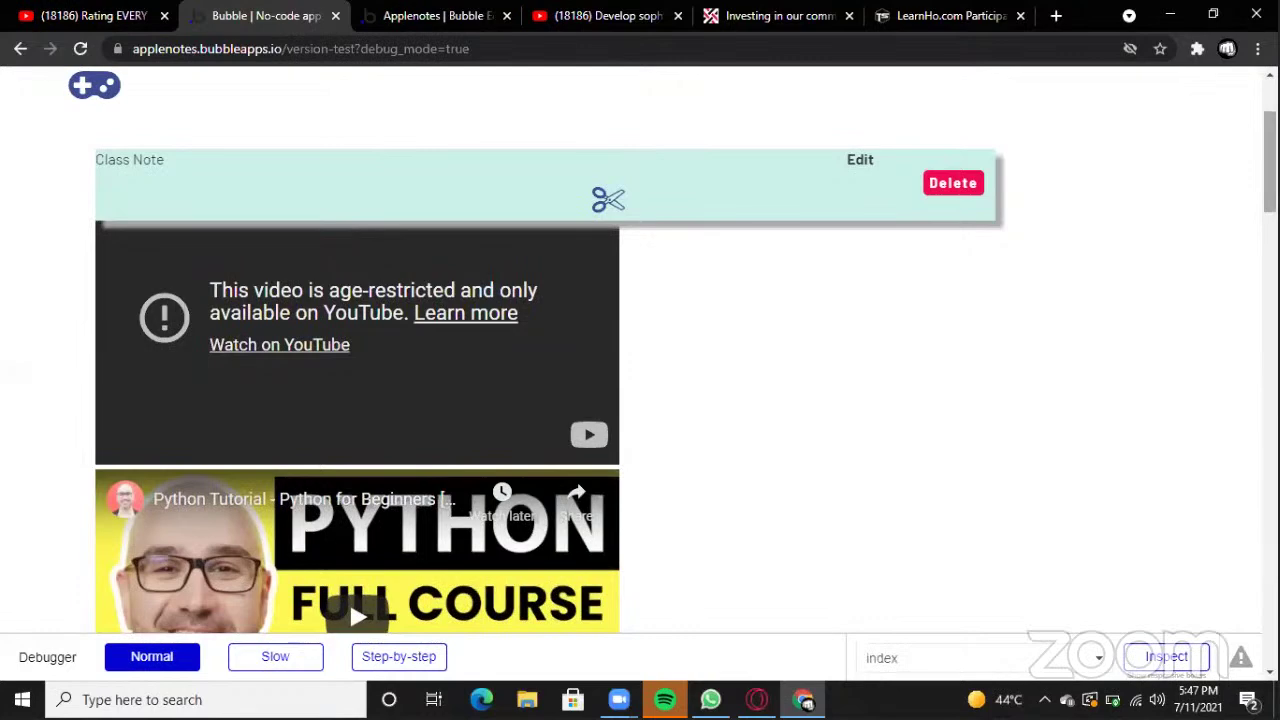
scroll(640, 350, "up", 2)
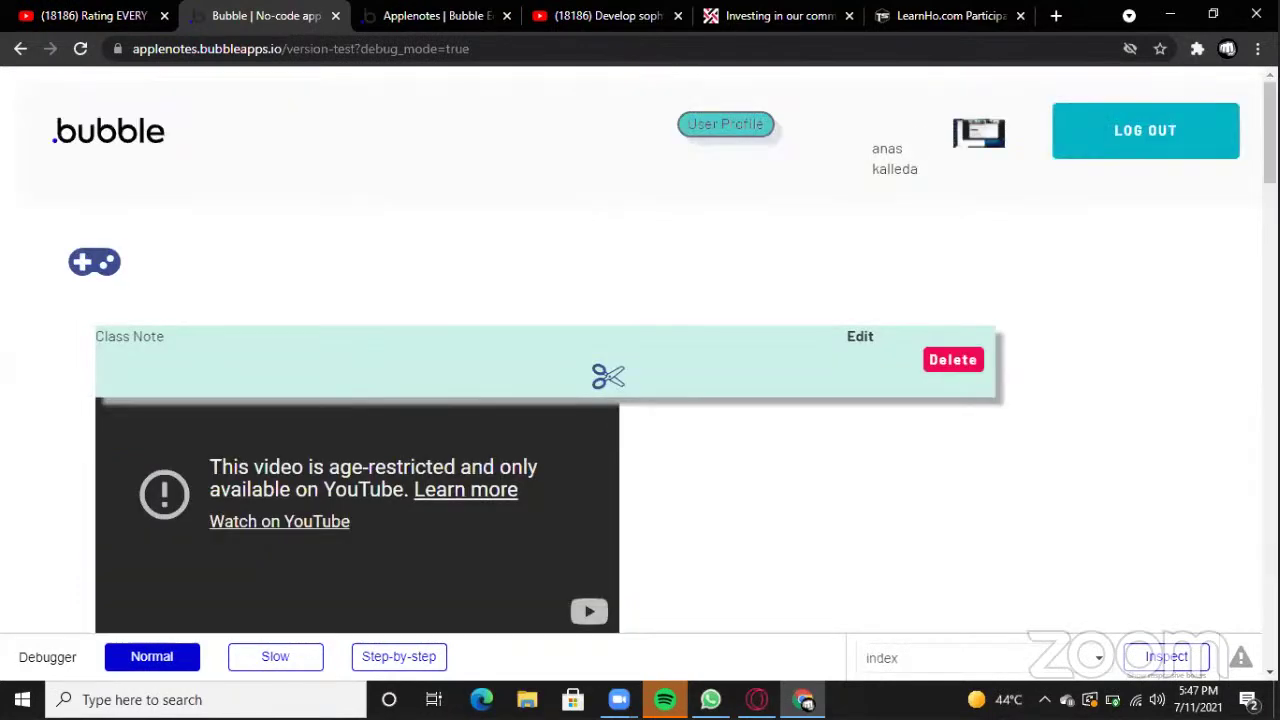
left_click(303, 137)
key("ctrl+Tab")
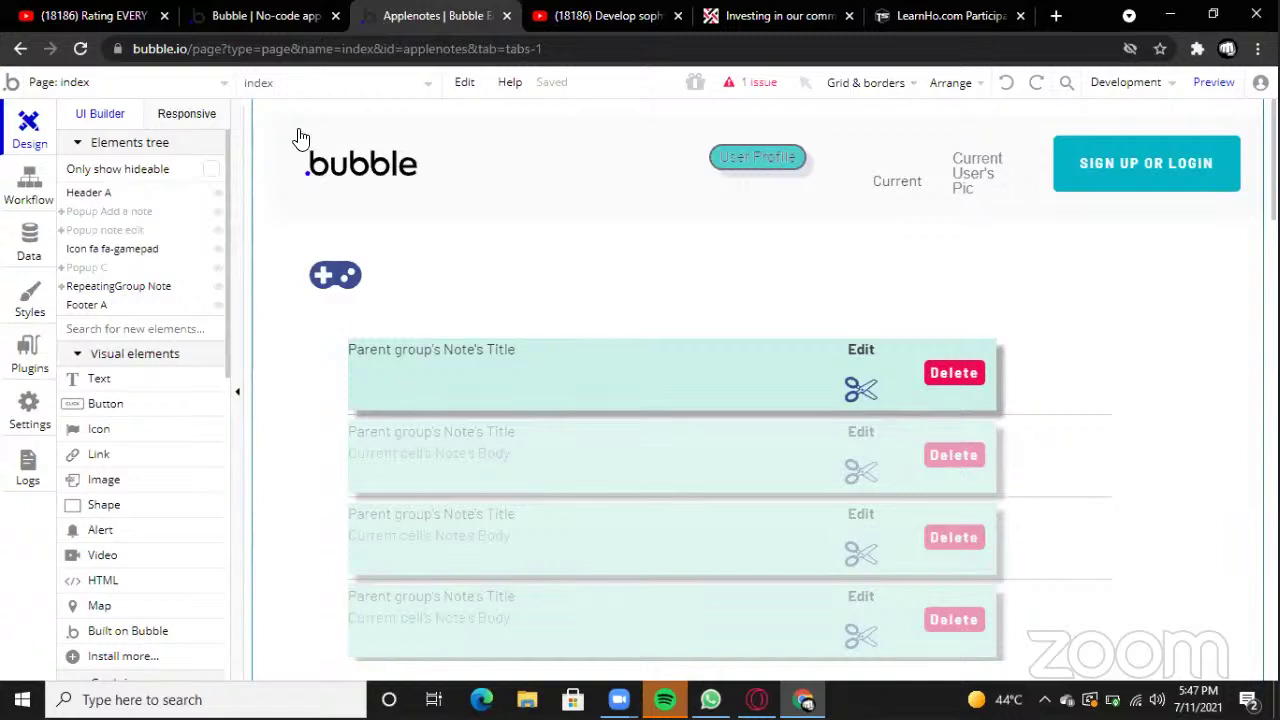
left_click(759, 84)
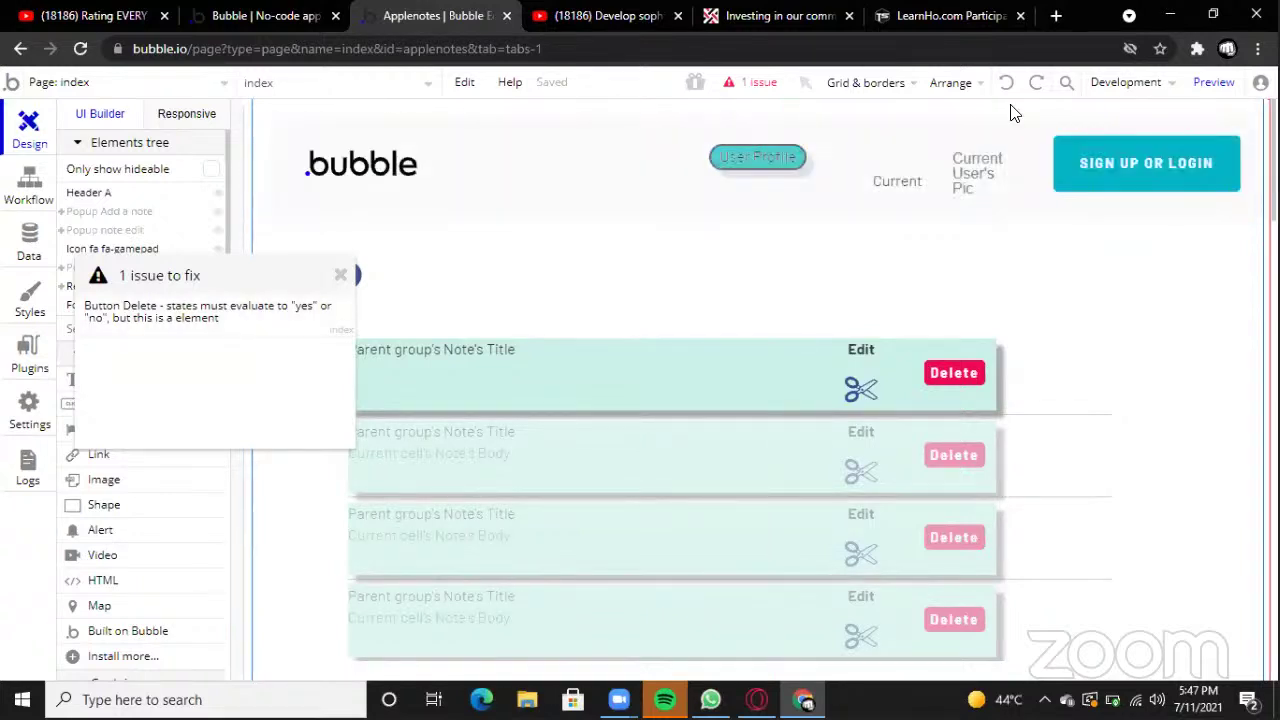
- Preview the Applenotes index page and look over the Class Note entry with its embedded videos
left_click(1215, 82)
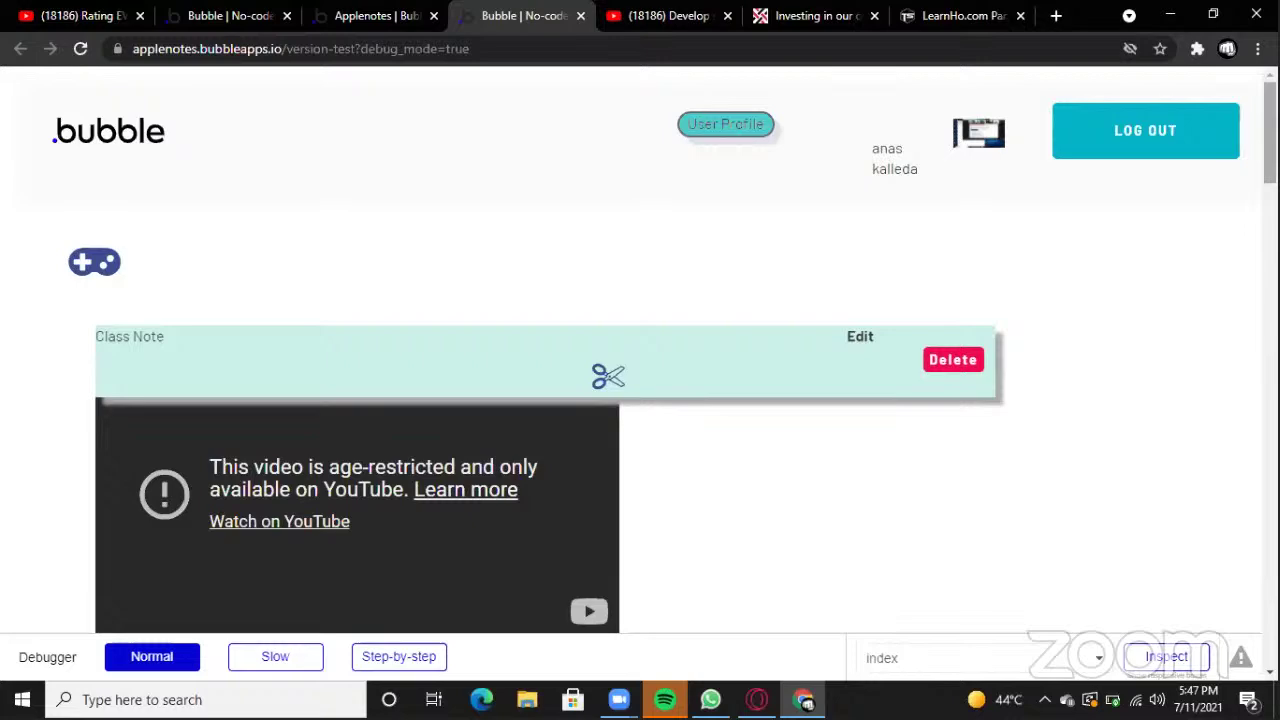
left_click_drag(1270, 134, 1270, 247)
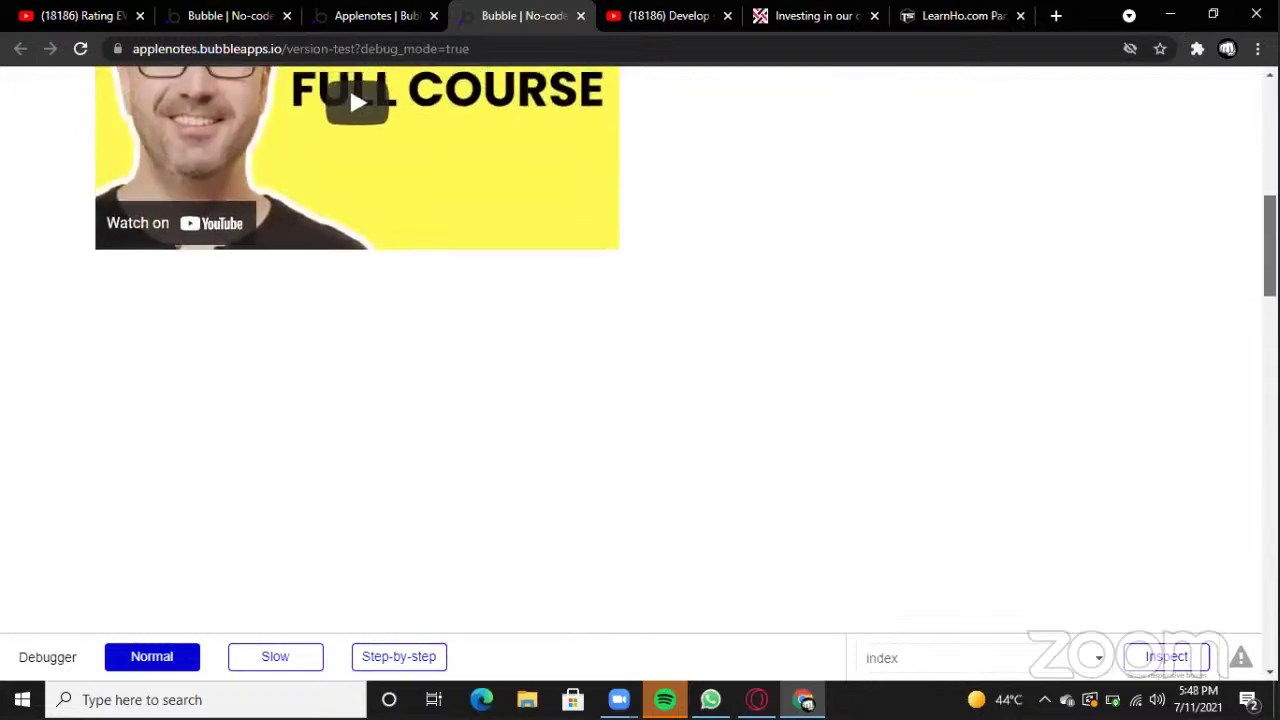
scroll(349, 301, "up", 2)
scroll(349, 301, "up", 4)
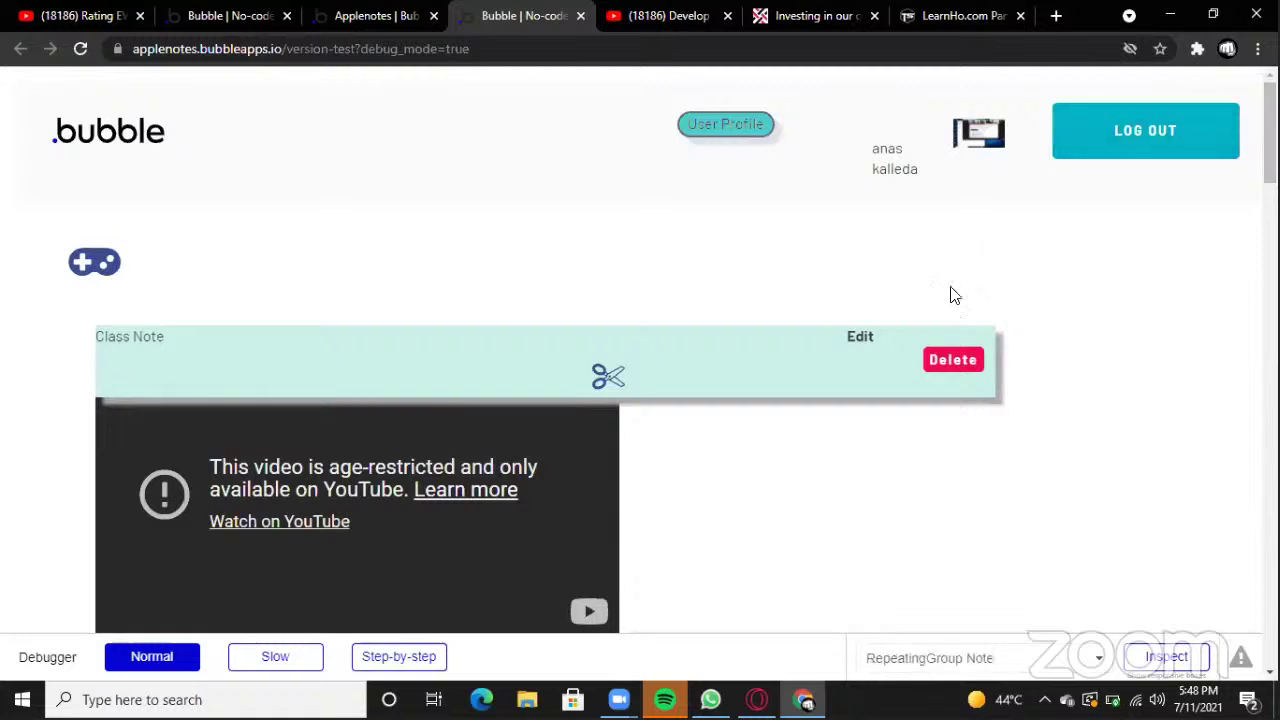
- Open the Class Note entry for editing and check the options available on its age-restricted embedded video
left_click(610, 376)
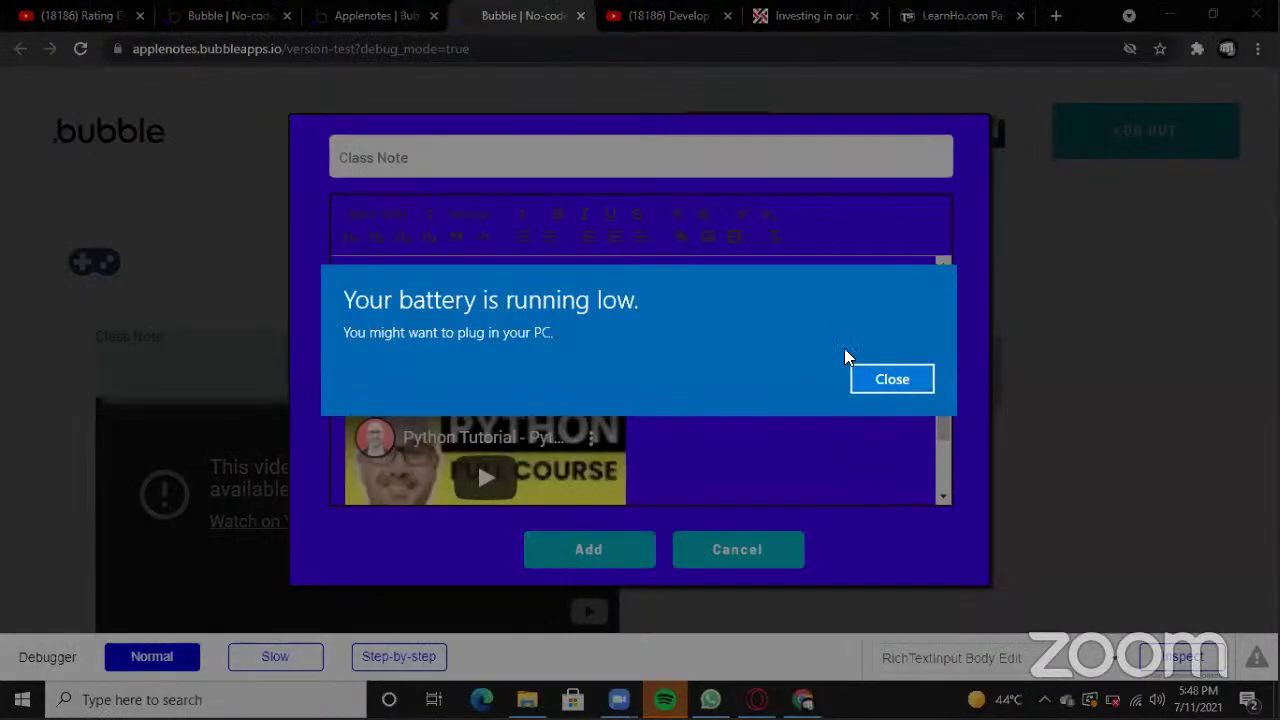
left_click(860, 372)
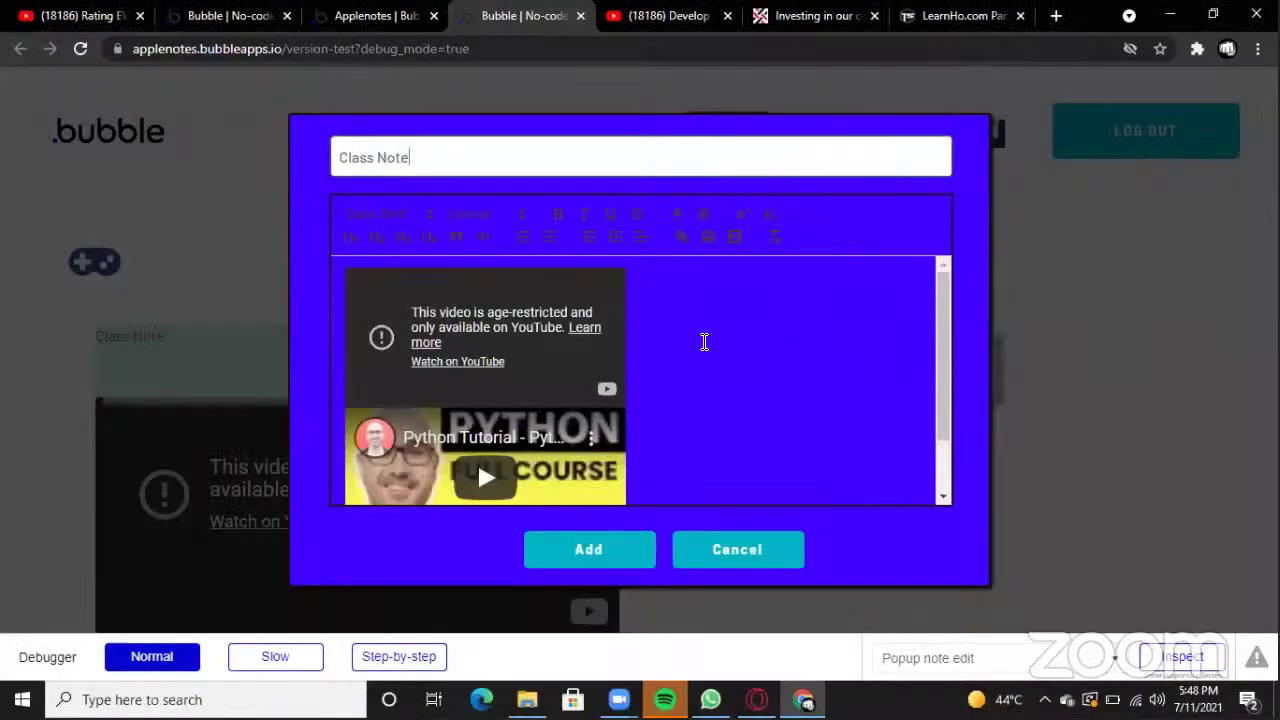
right_click(617, 348)
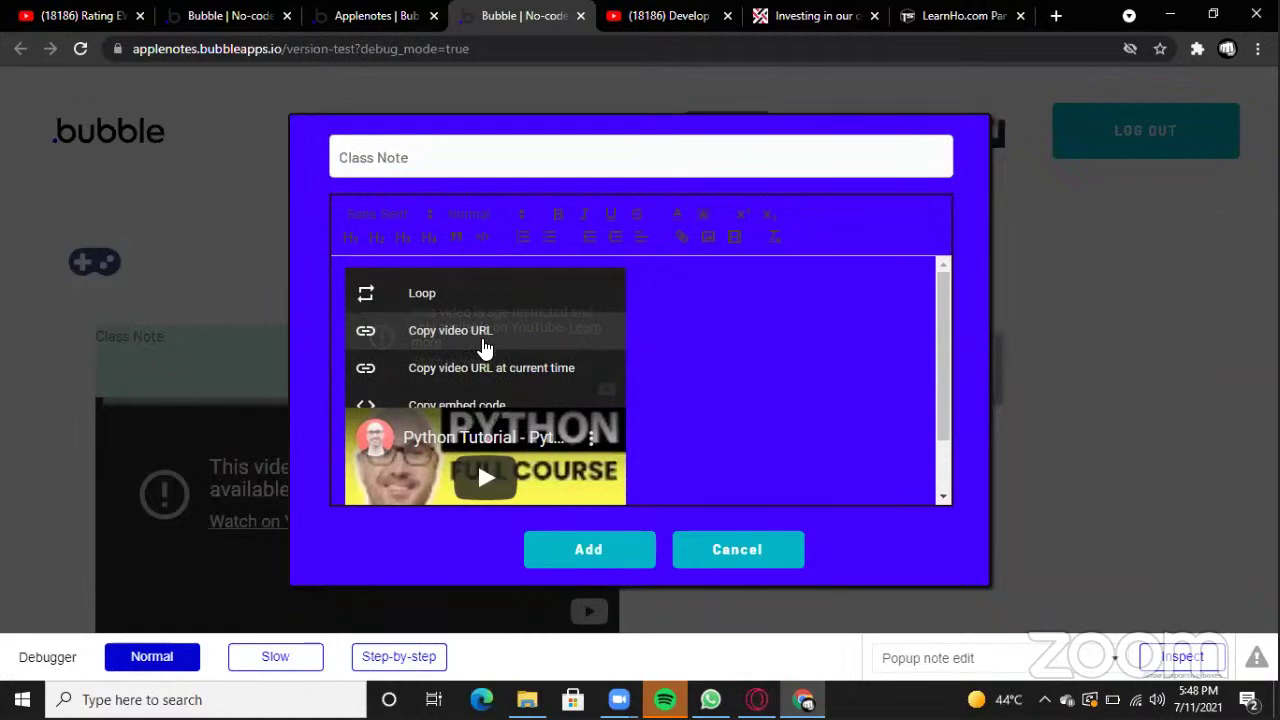
left_click(657, 371)
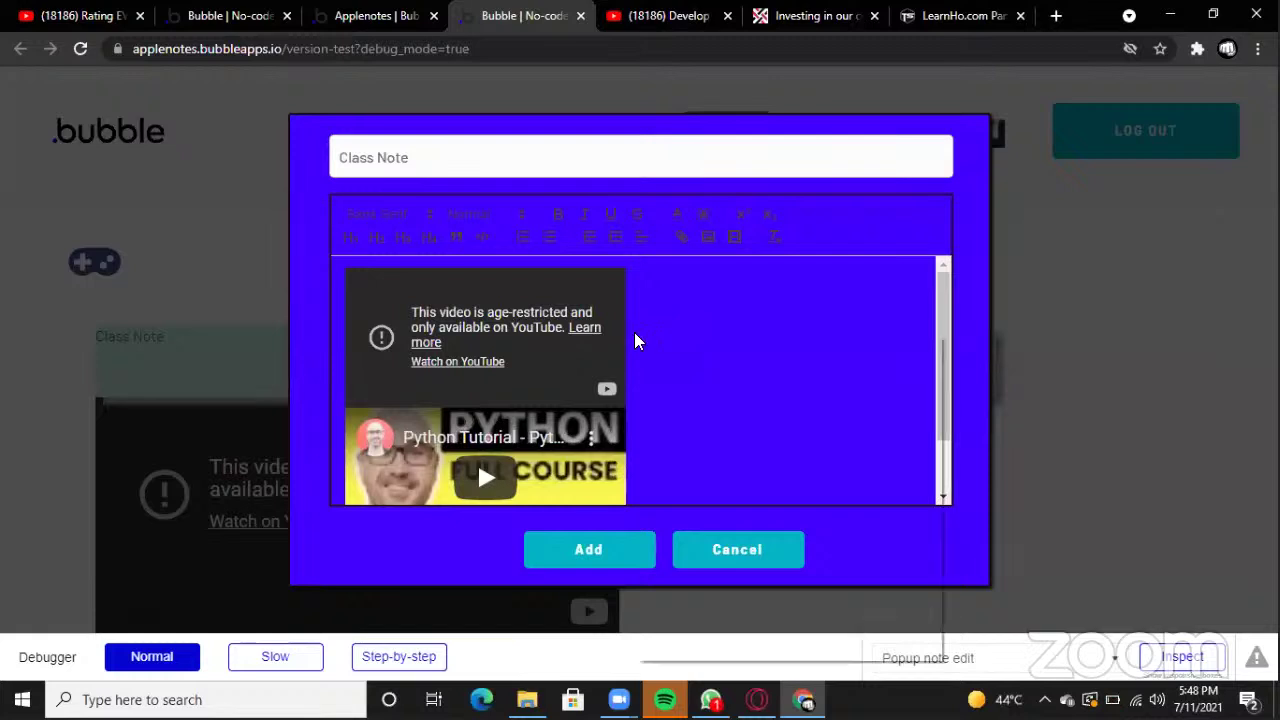
right_click(638, 338)
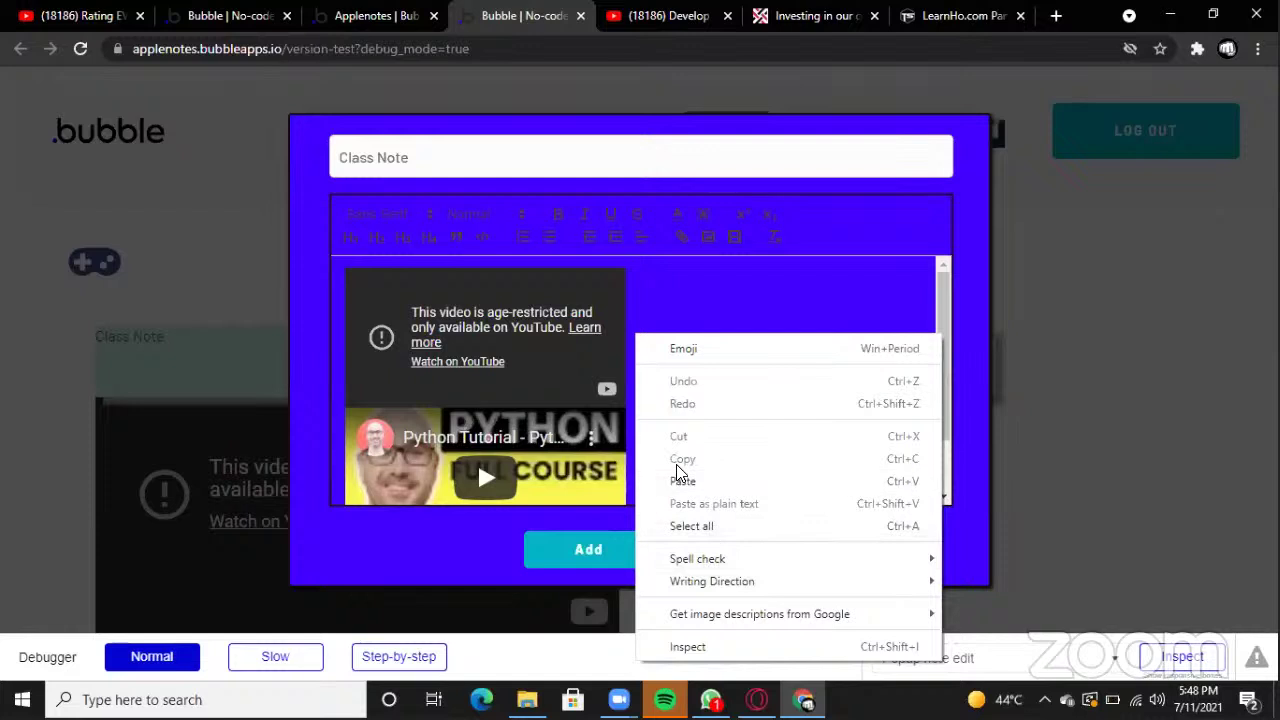
left_click(652, 291)
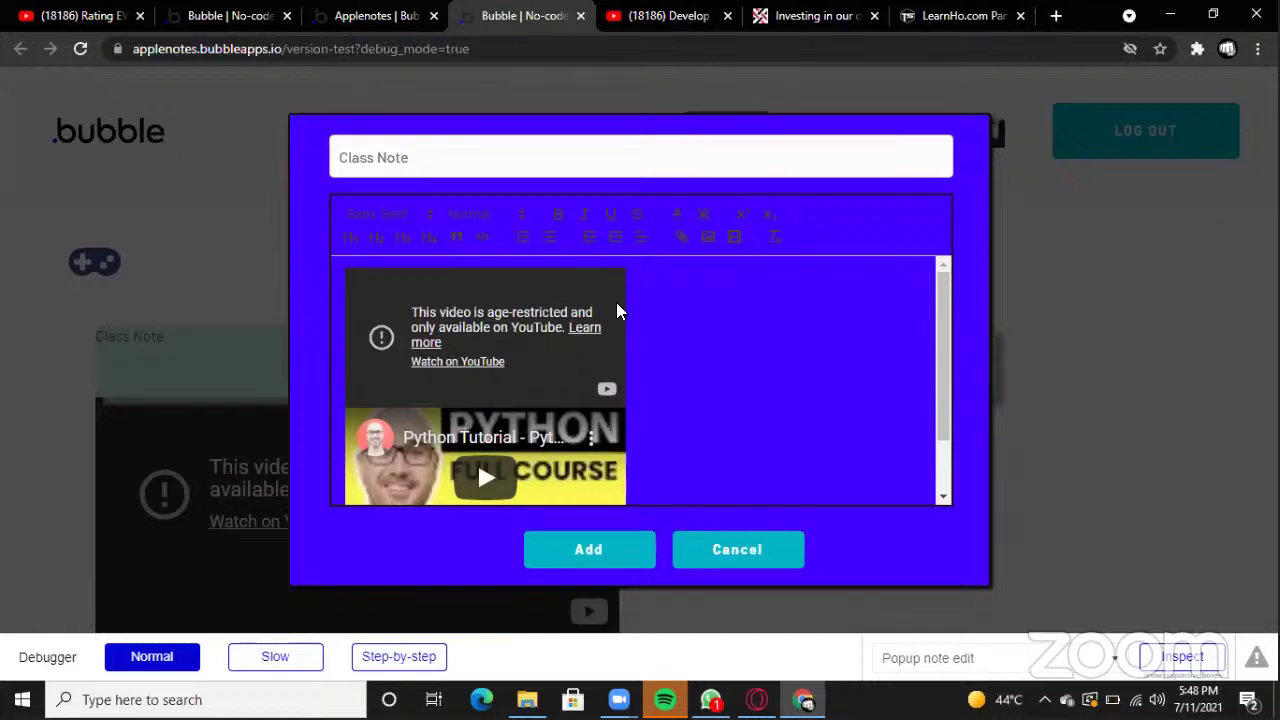
left_click_drag(625, 302, 539, 356)
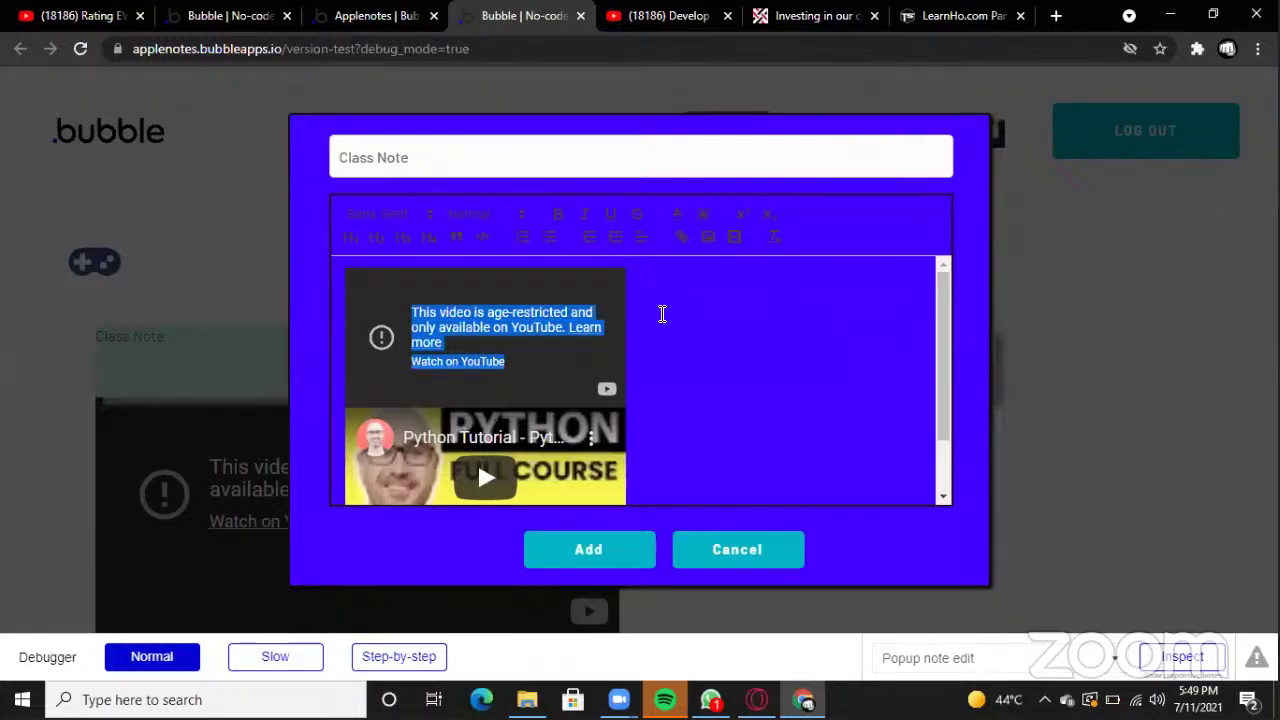
- Append "vcbhmjmnd" to the Class Note's title and save the note
left_click(524, 147)
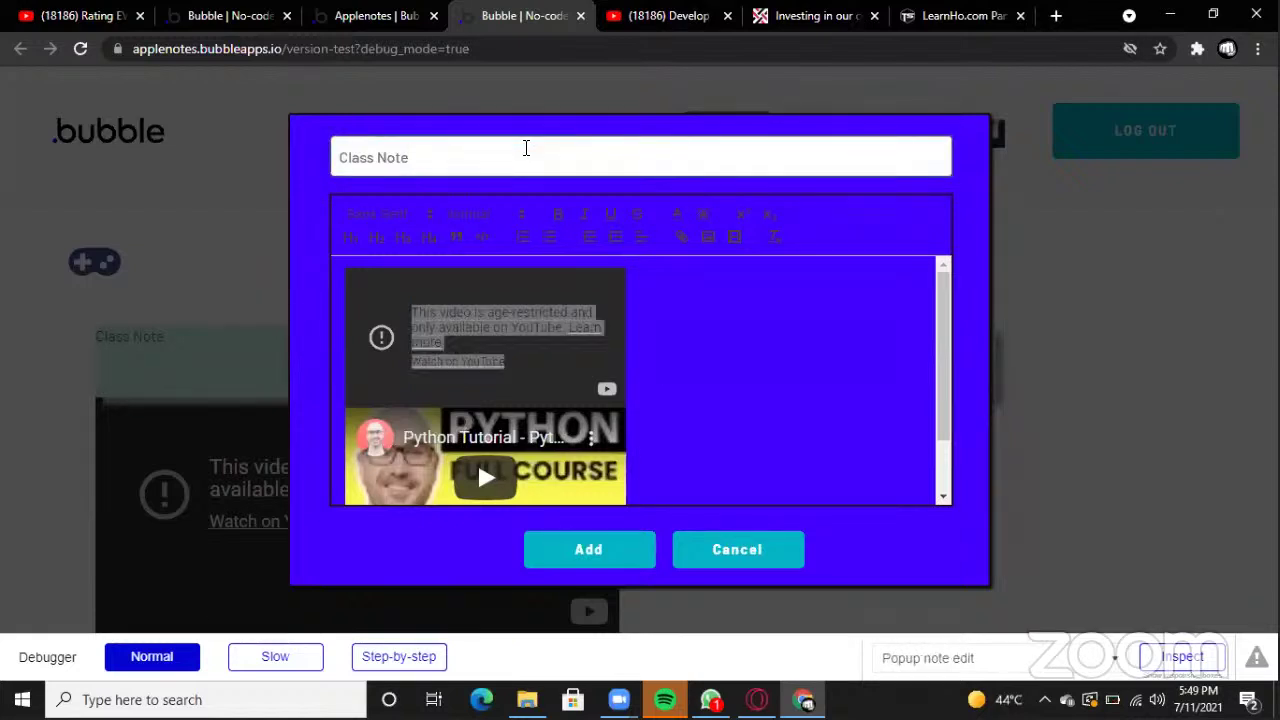
type("vcbhmjmnd")
key("Return")
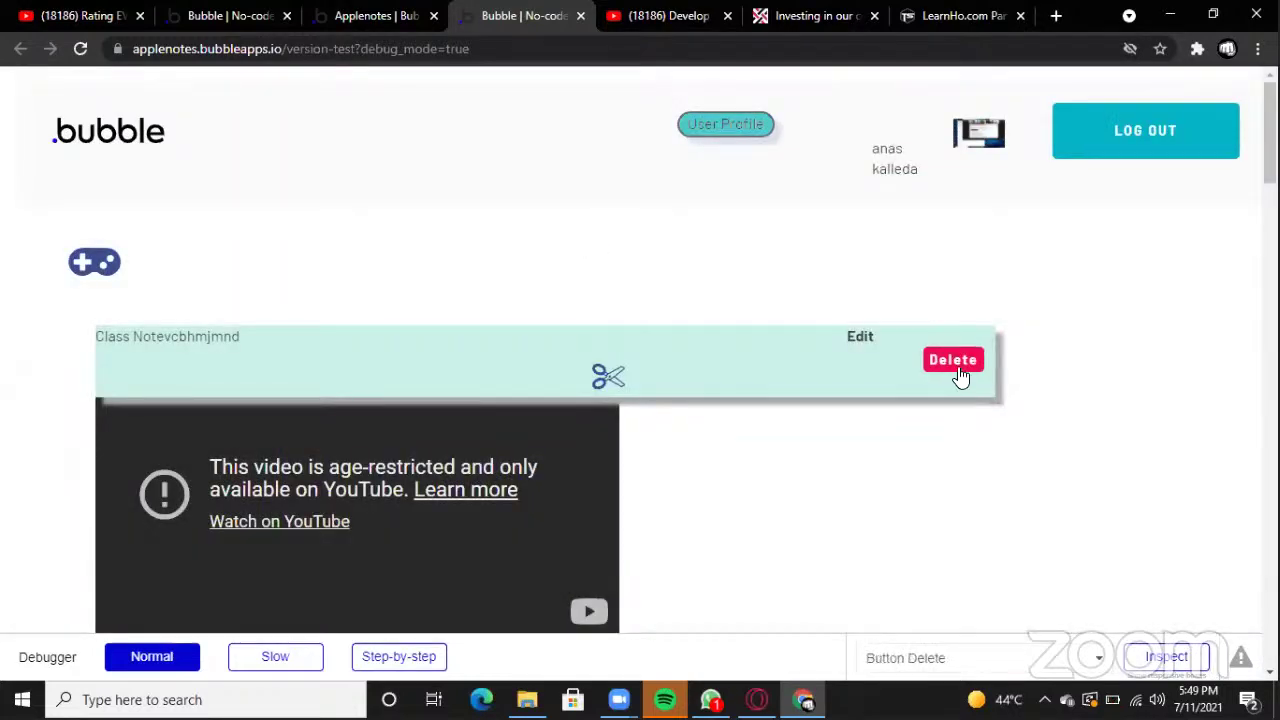
- Reopen the note for editing and clear its title and the embedded videos from its body
left_click(598, 377)
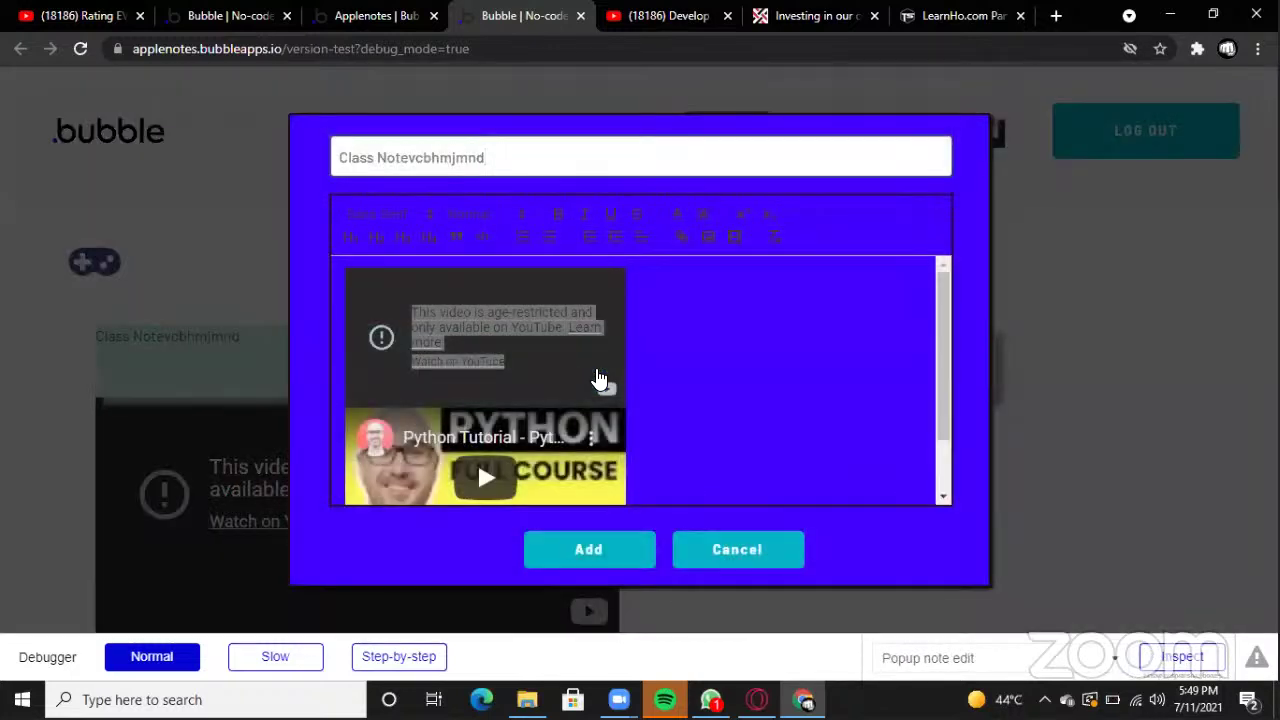
left_click(645, 150)
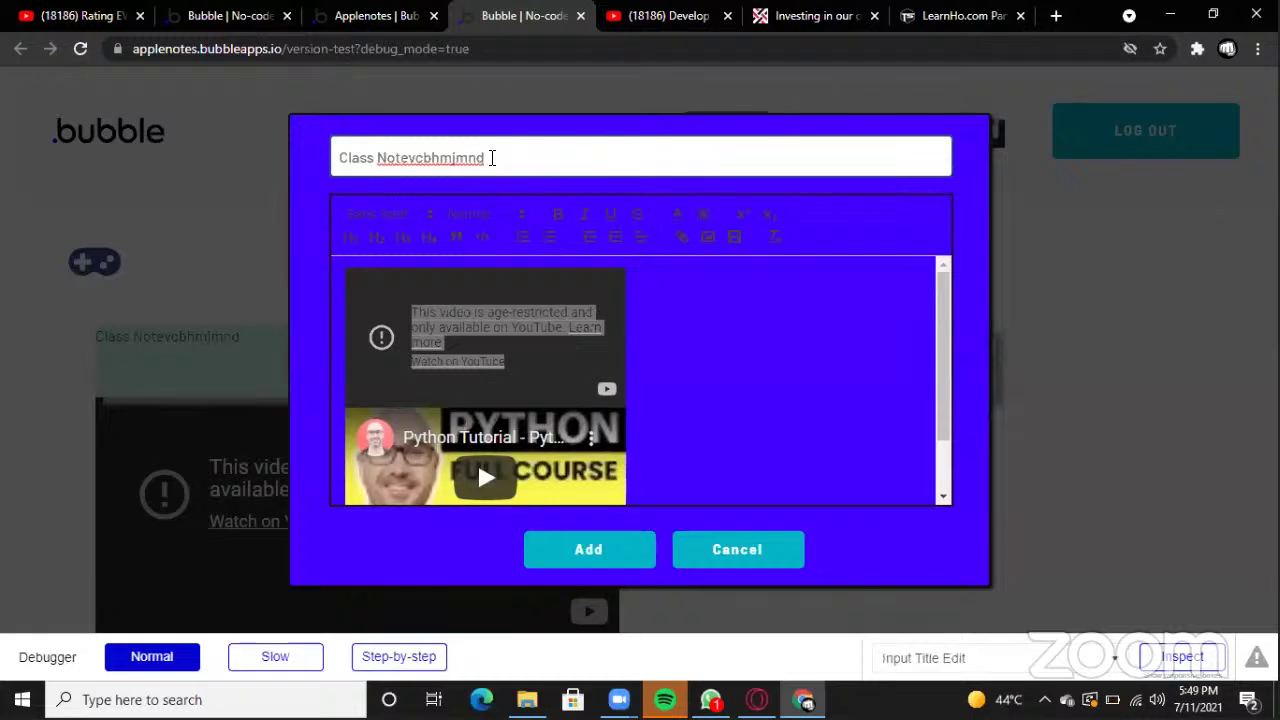
left_click_drag(489, 163, 328, 194)
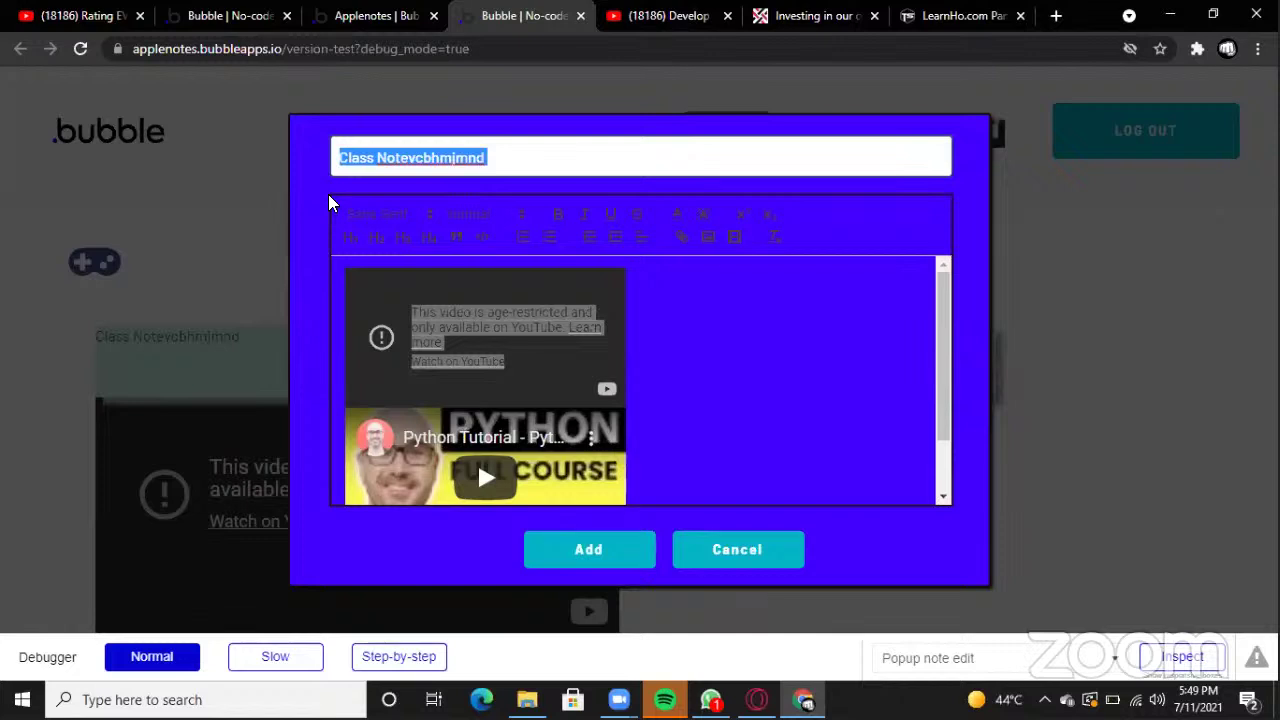
key("BackSpace")
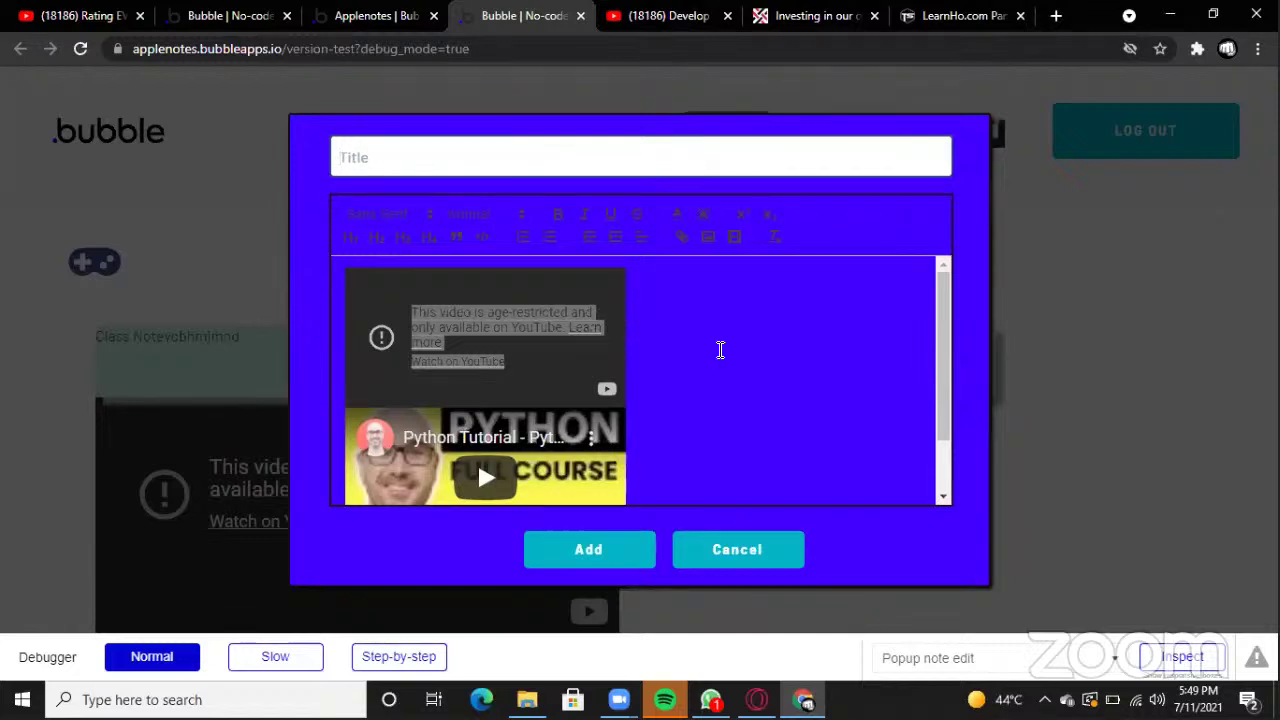
left_click_drag(948, 408, 946, 456)
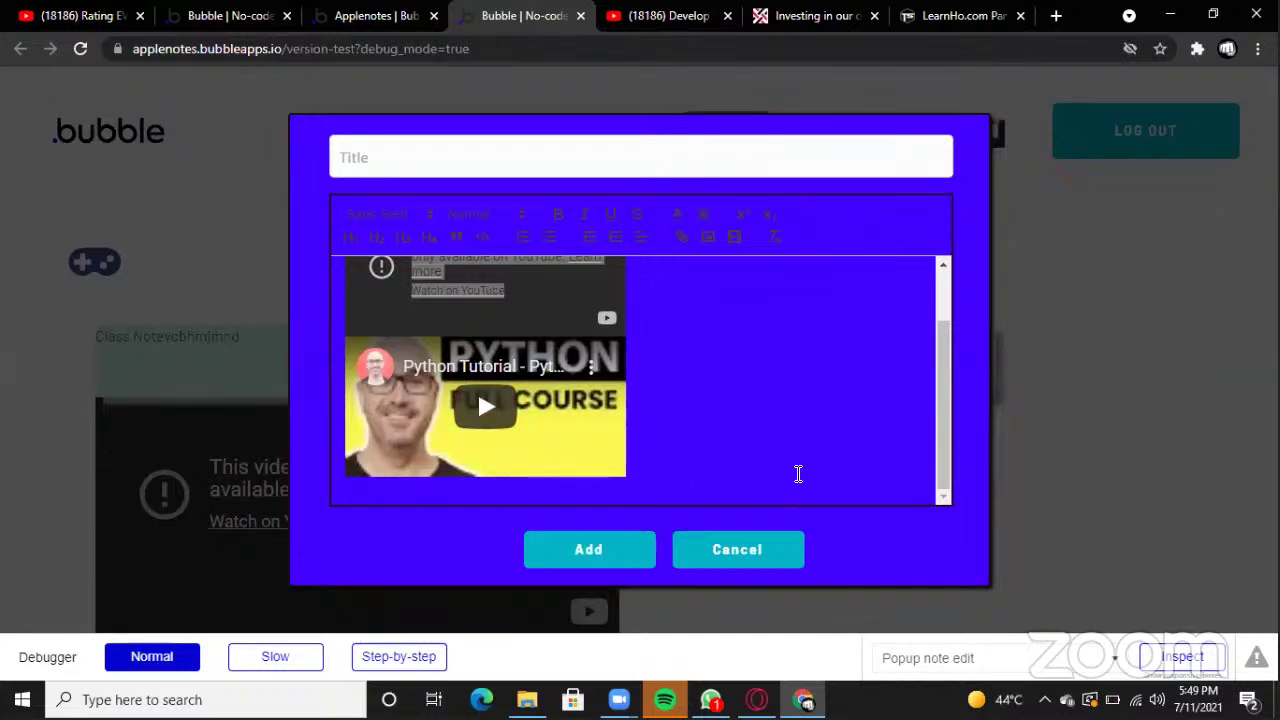
left_click(798, 474)
key("BackSpace")
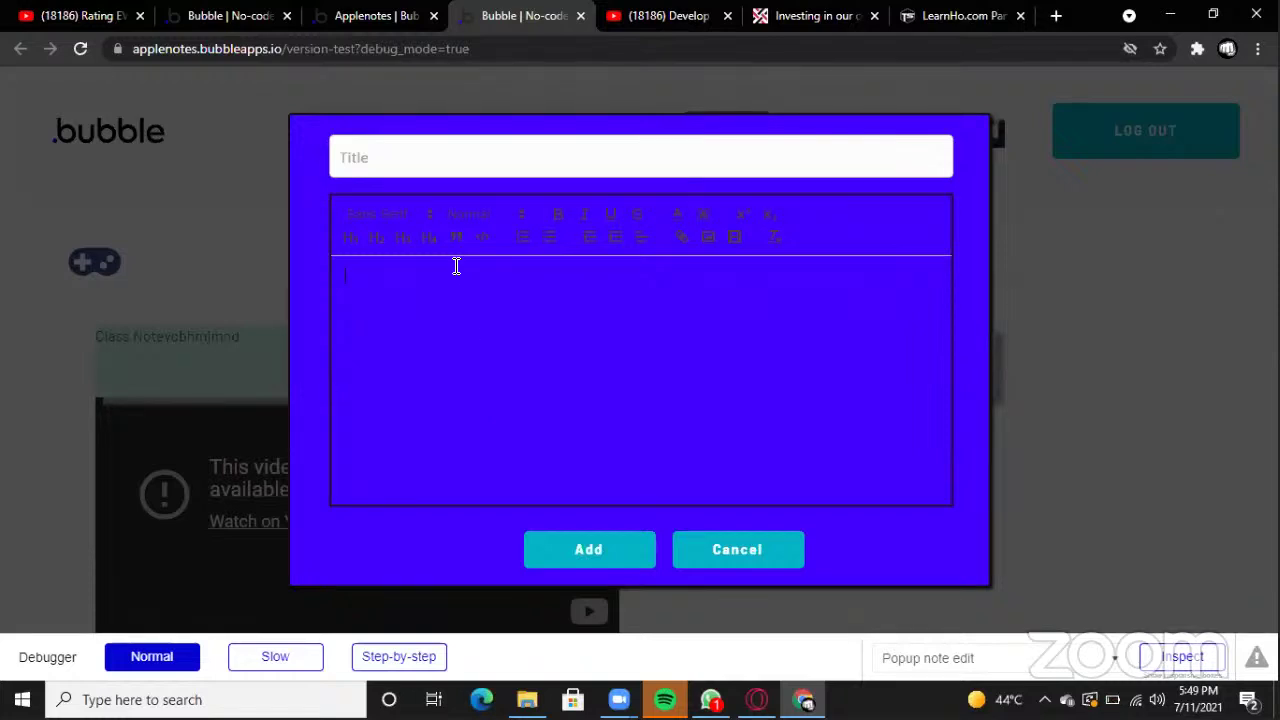
- Enter "bkdfkfgjgd" as the note's body and "cgnhjkmfrg" as its title, and save the note
type("bkdfkfgjgd")
left_click(443, 155)
type("c")
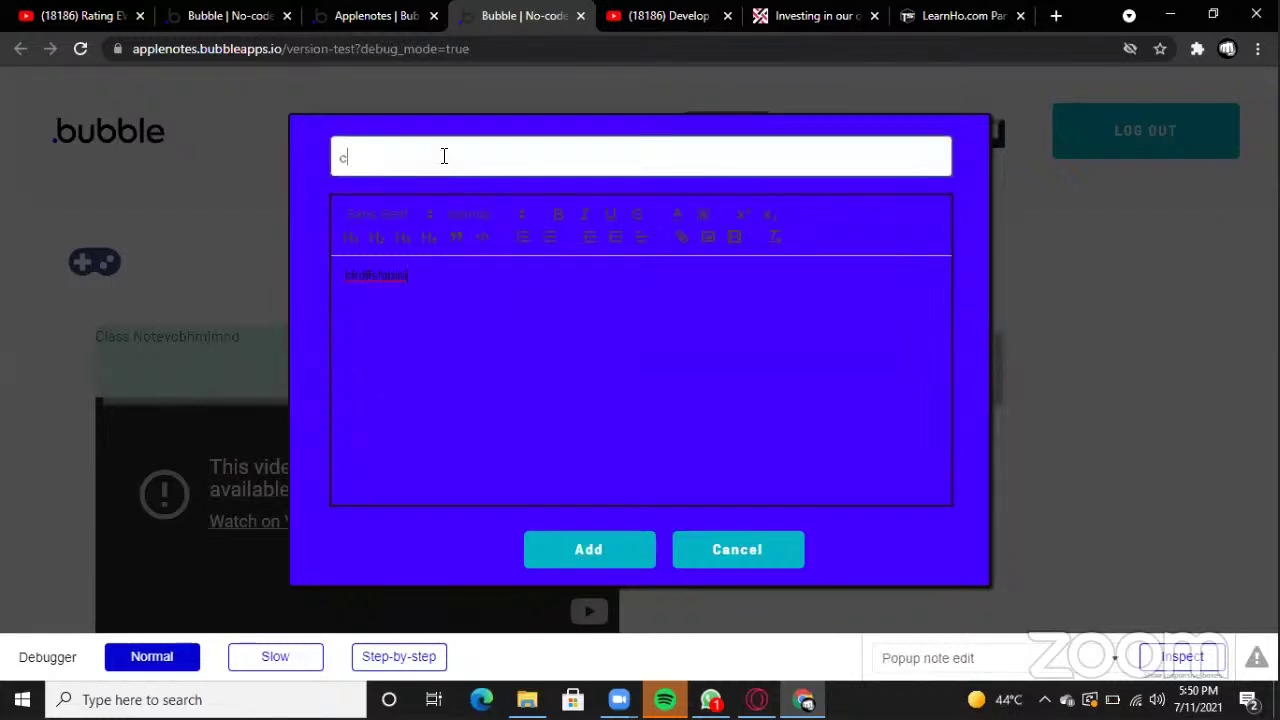
type("gnhjkmfrg")
key("Return")
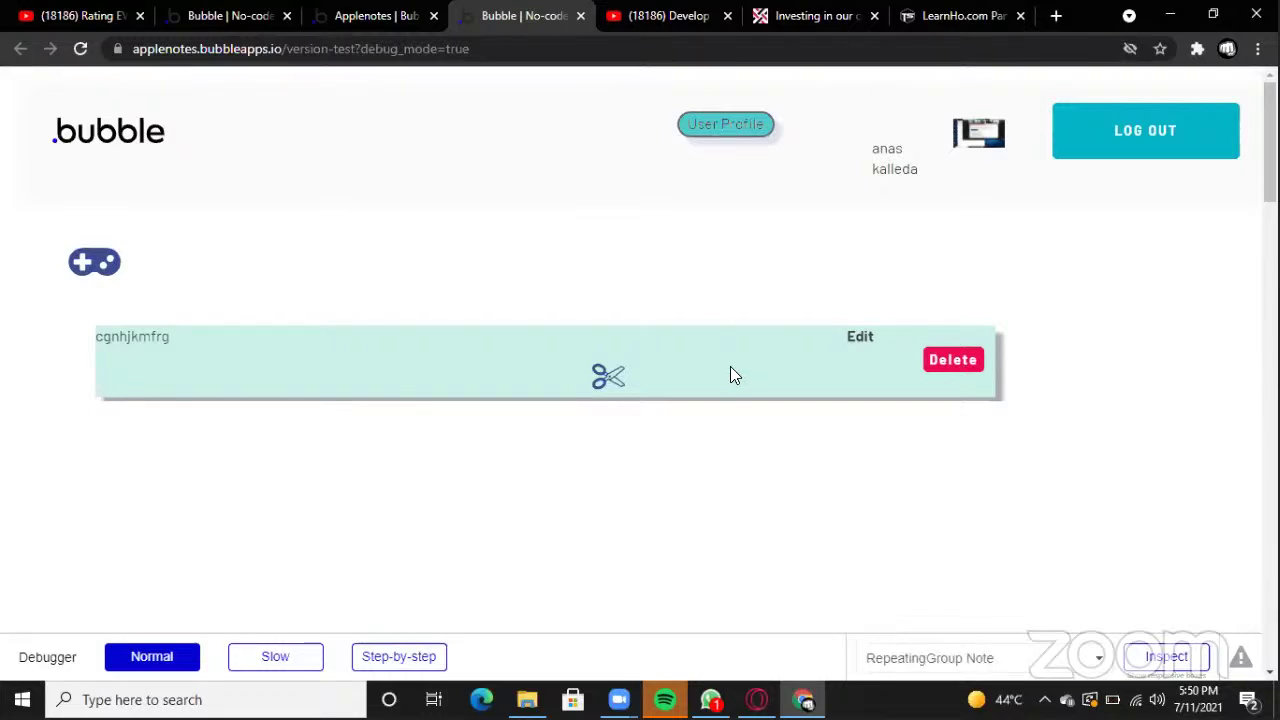
- Add a new note titled "qffghhjg" with the image Screenshot (8) in its body, and look over the resulting entry
left_click(80, 265)
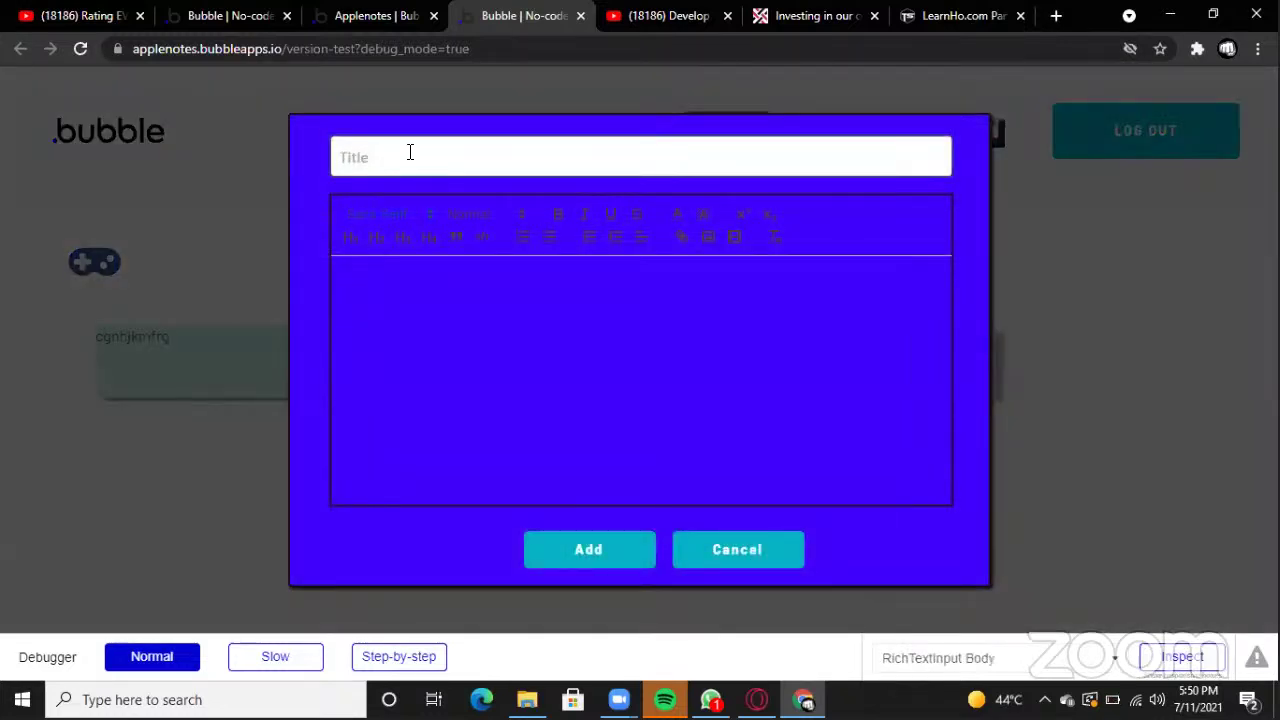
type("qffghhjg")
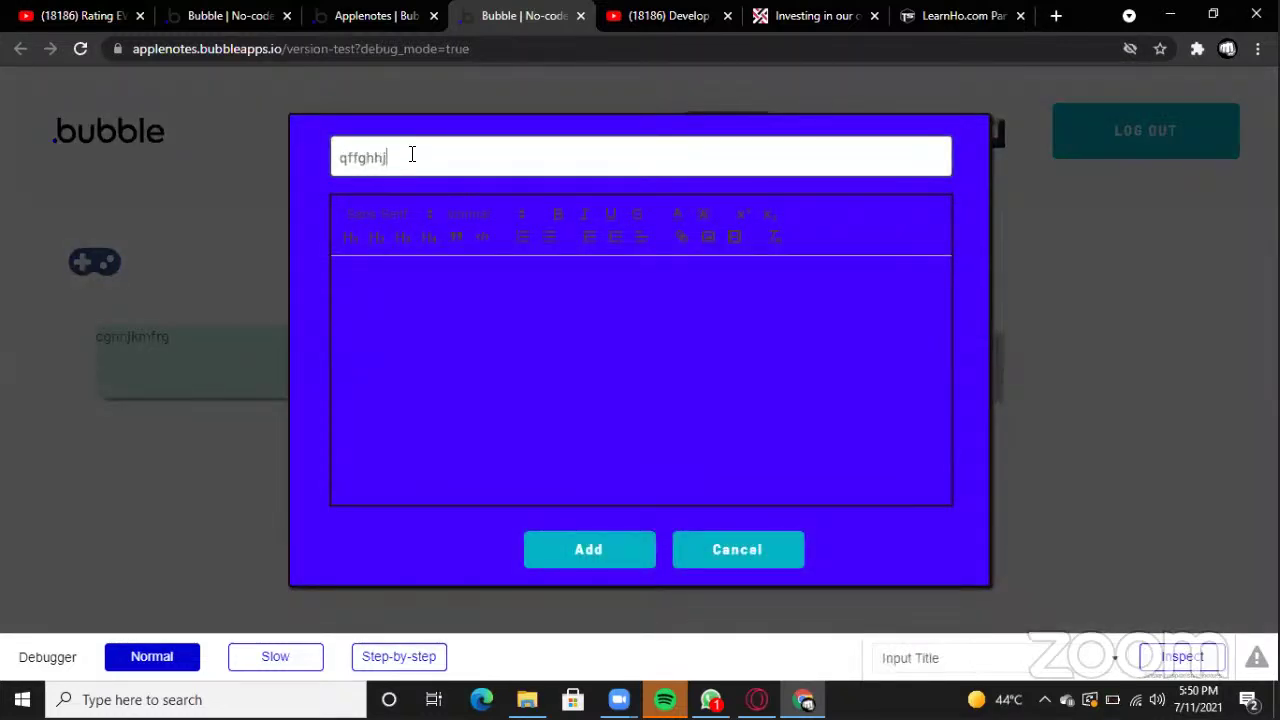
left_click(370, 266)
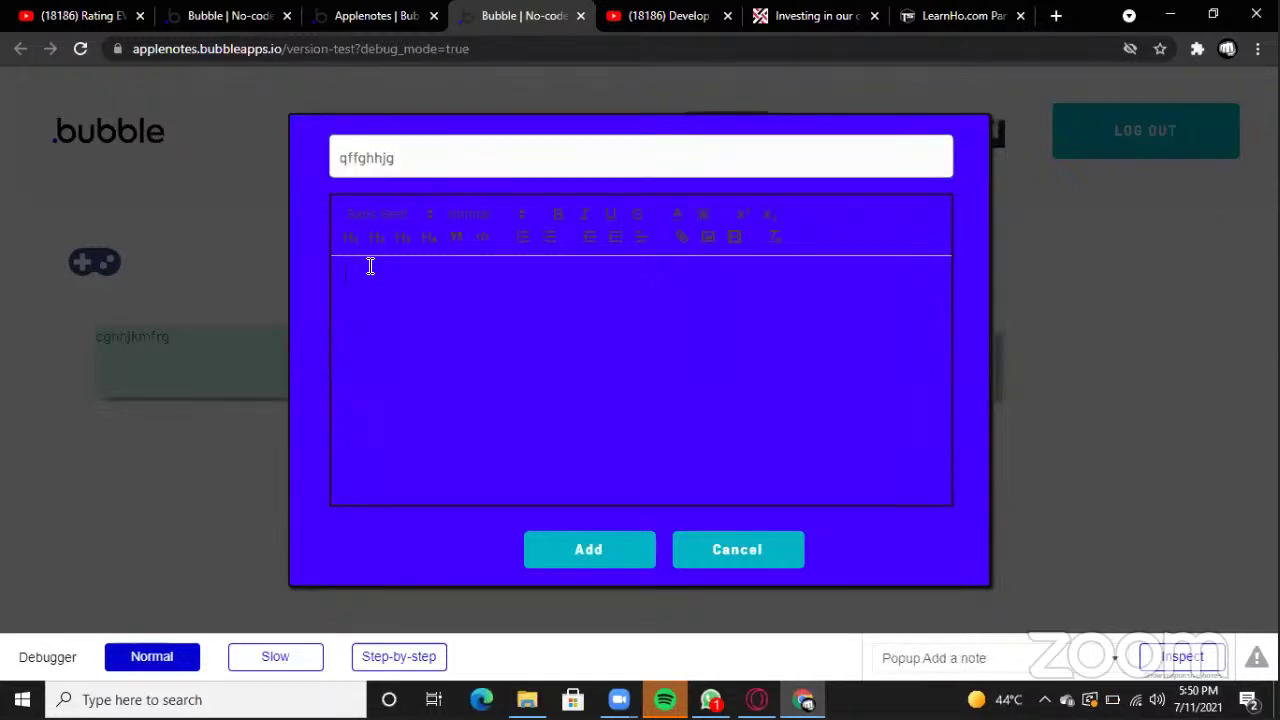
left_click(705, 240)
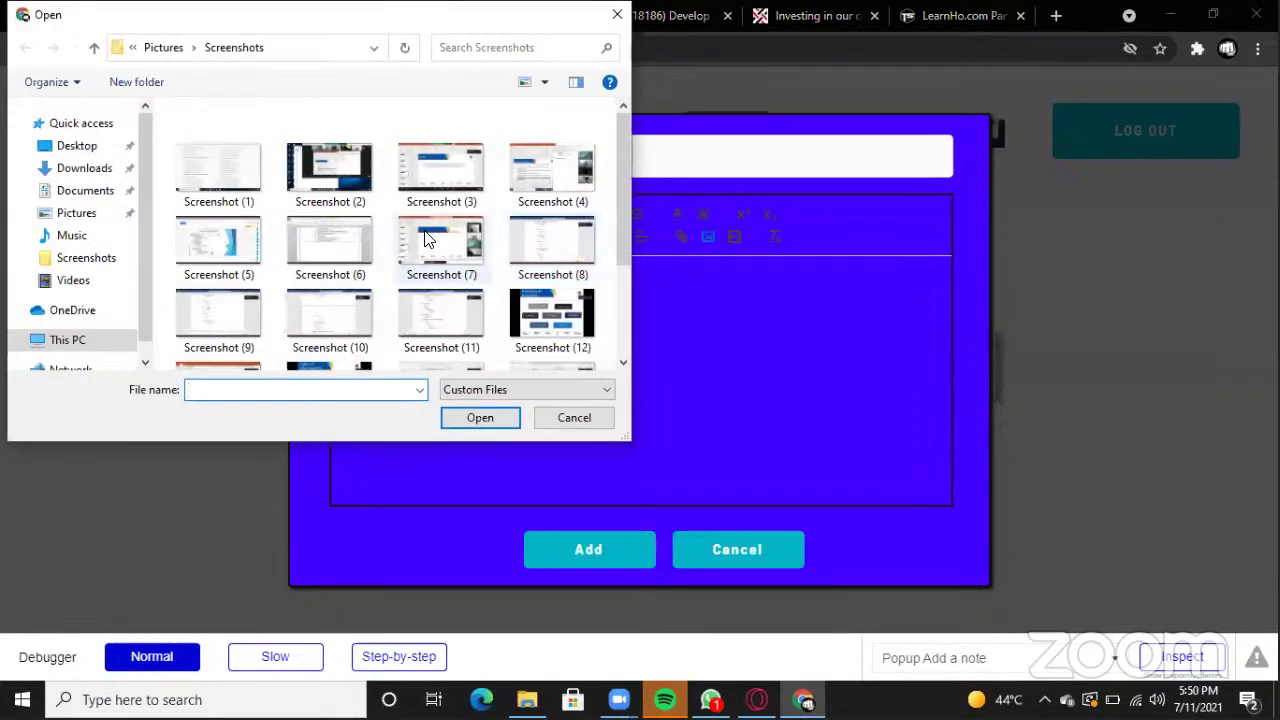
left_click(536, 256)
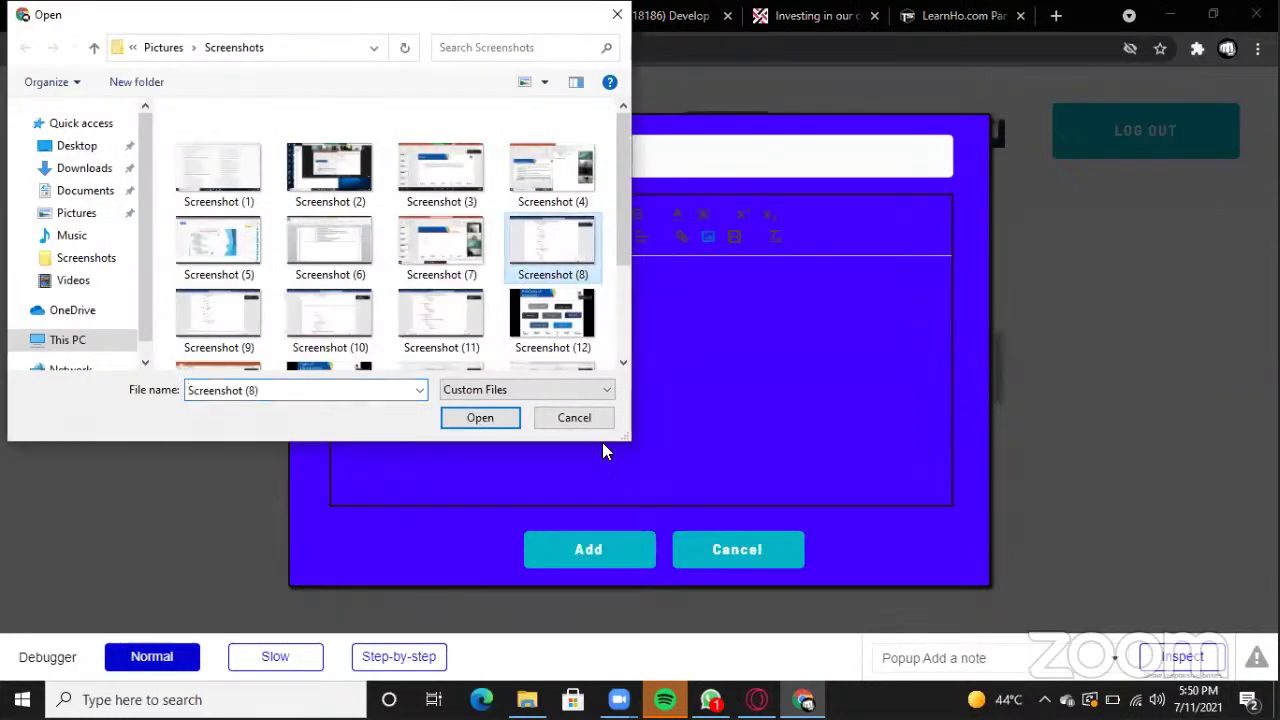
left_click(480, 420)
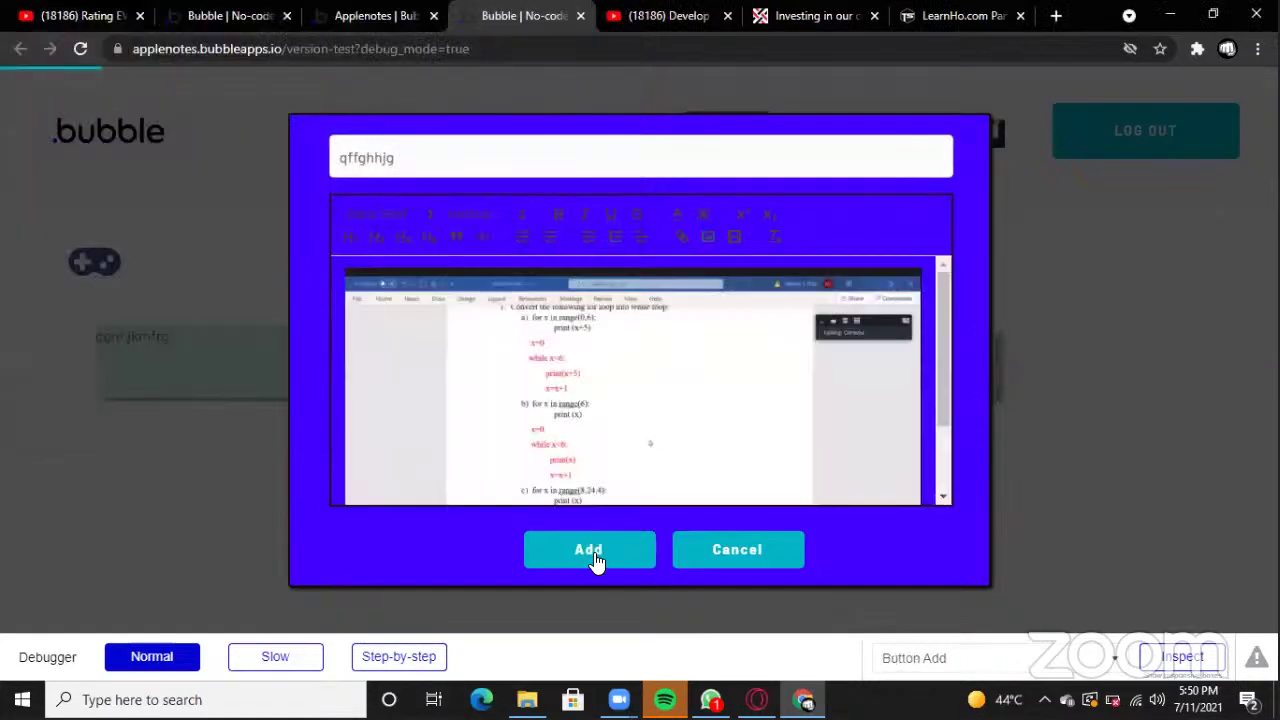
left_click(592, 556)
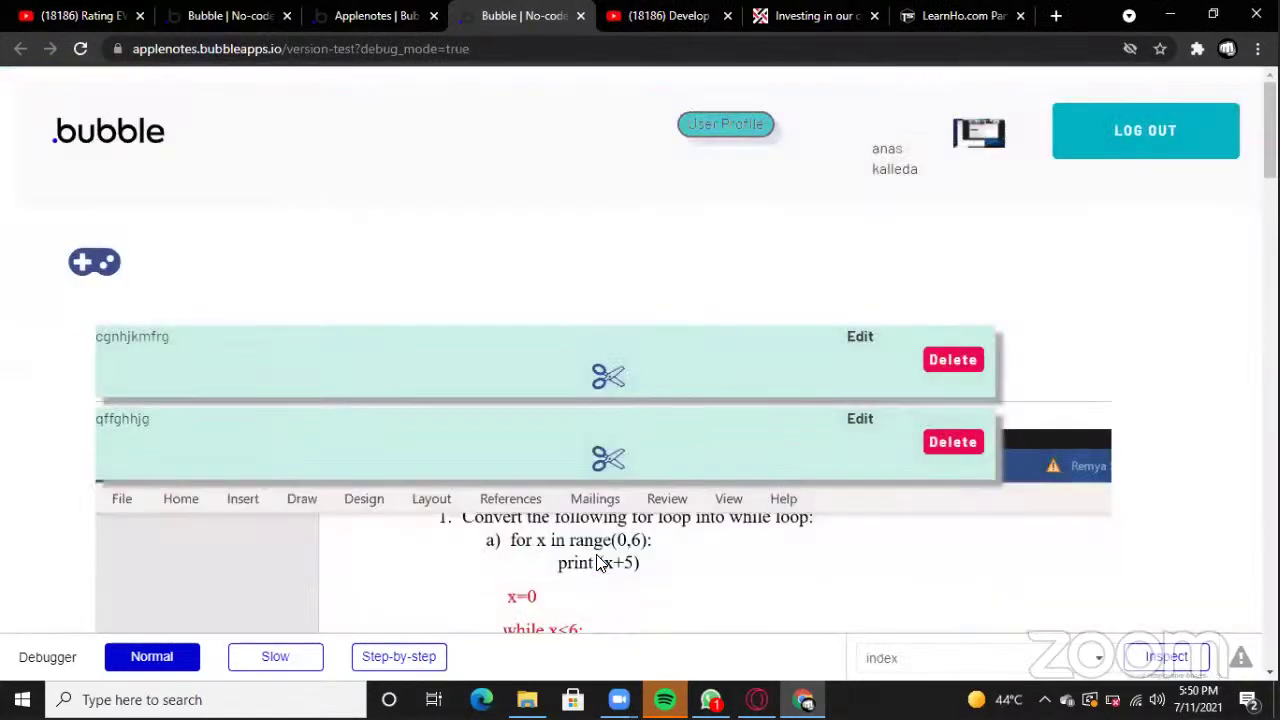
scroll(598, 562, "down", 5)
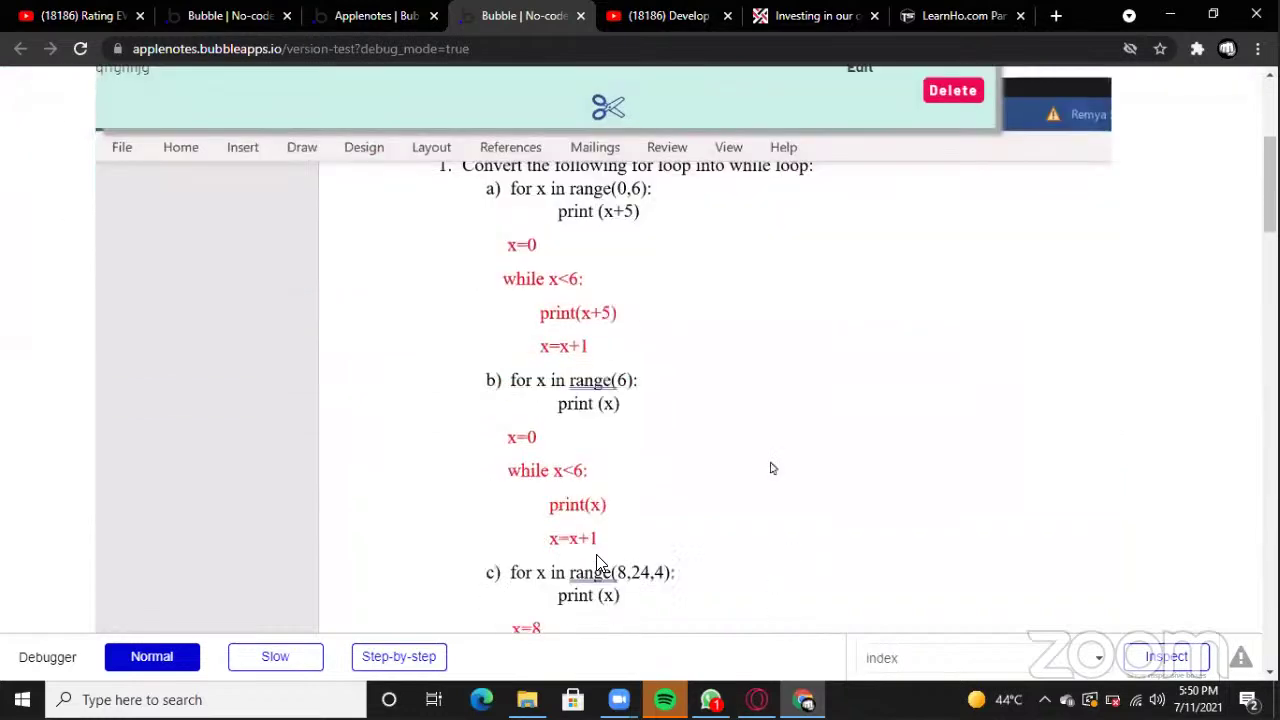
scroll(598, 563, "down", 4)
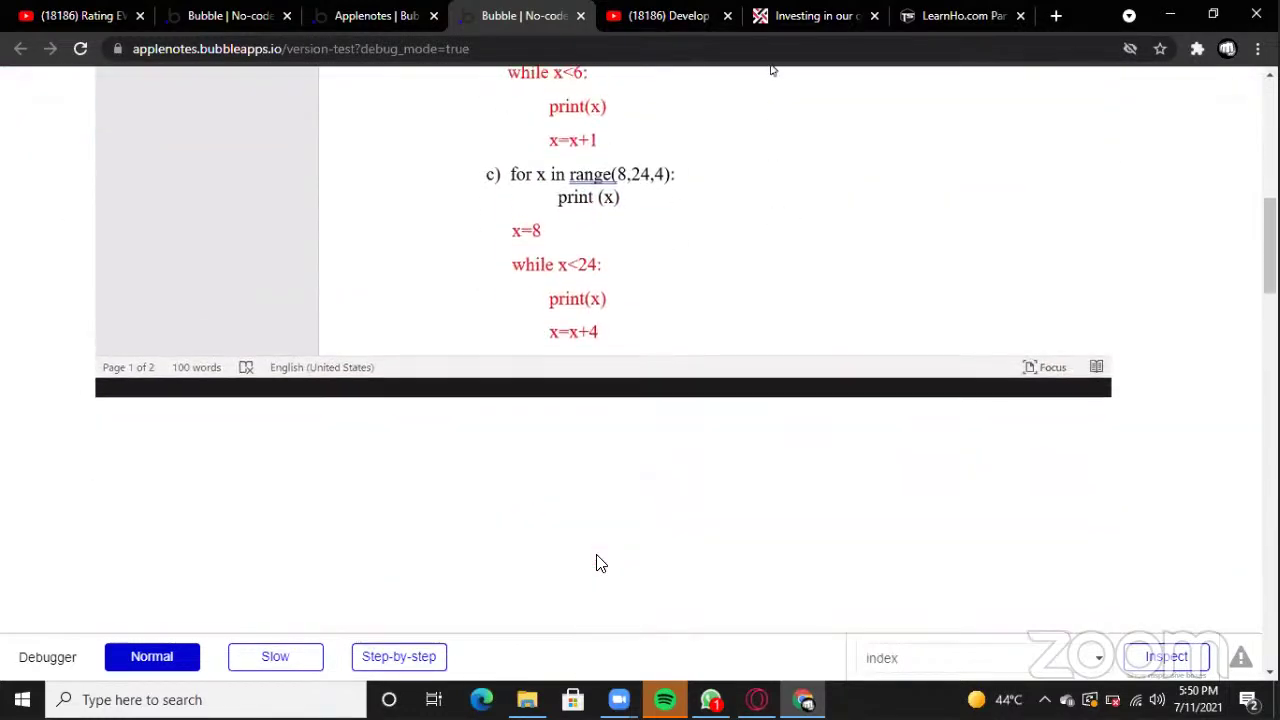
scroll(598, 563, "up", 10)
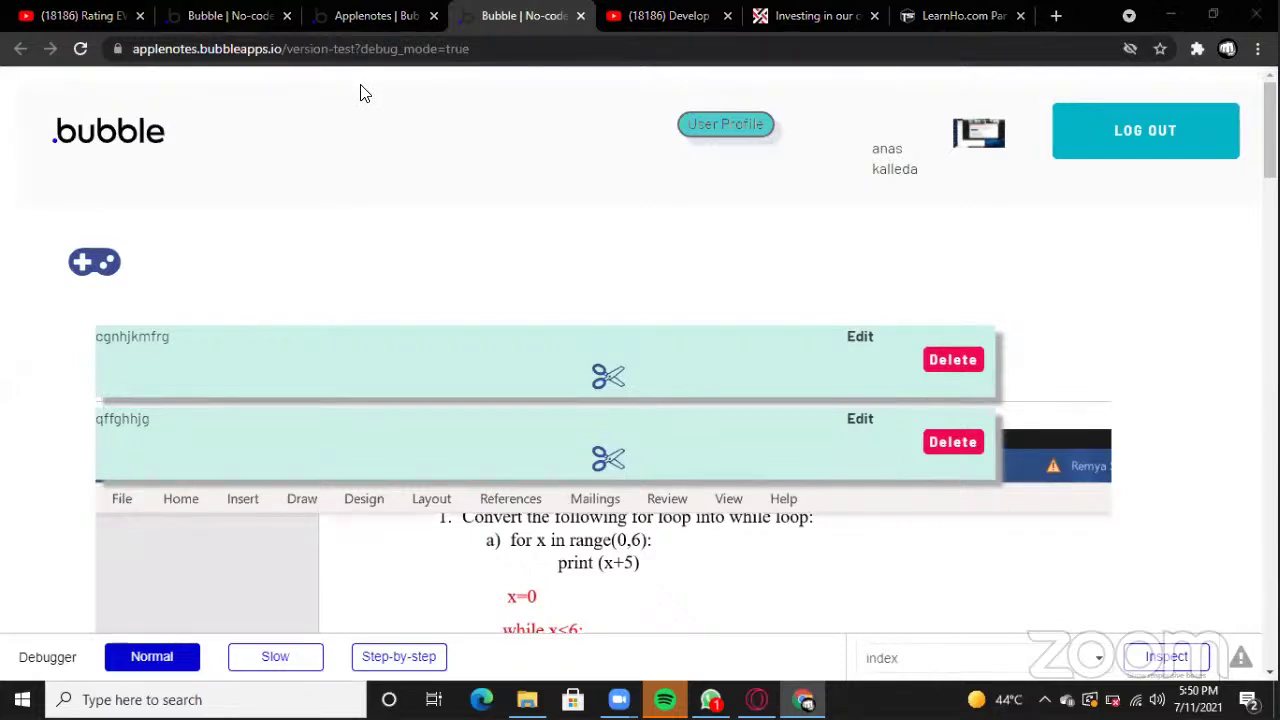
- Switch to the Bubble editor's index page and check the Group Note's content type and data source
left_click(375, 16)
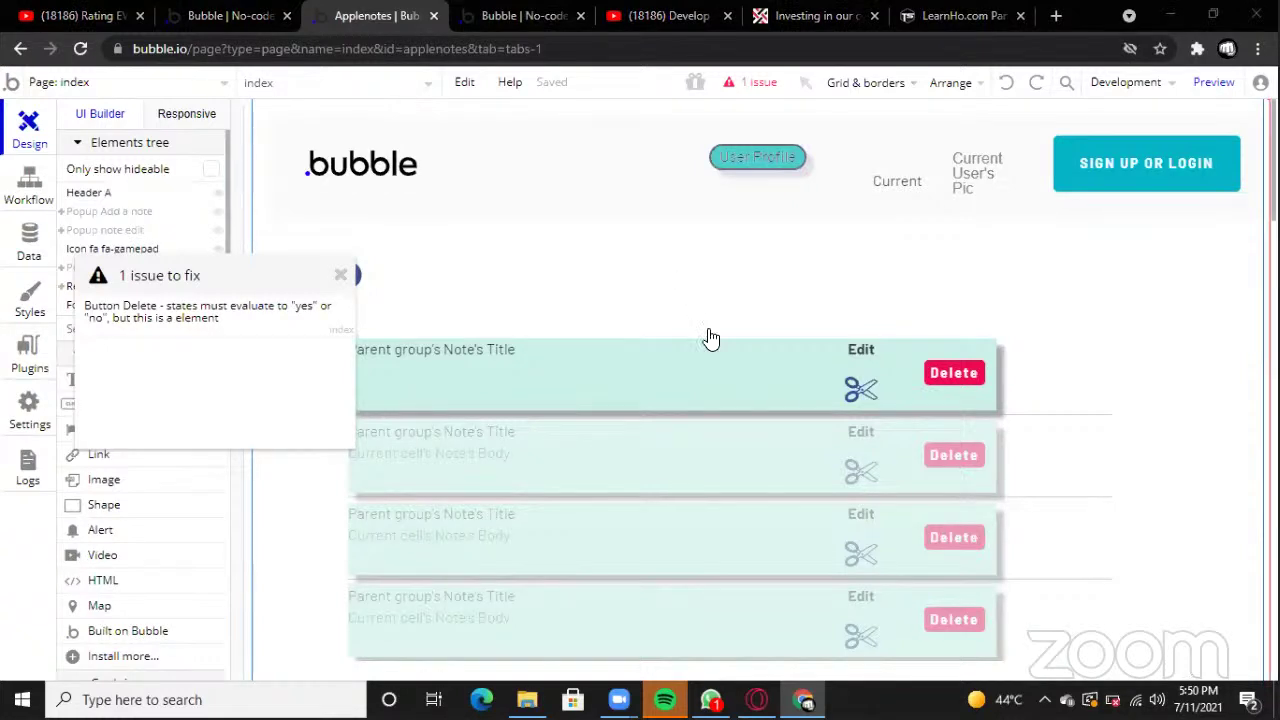
left_click(718, 390)
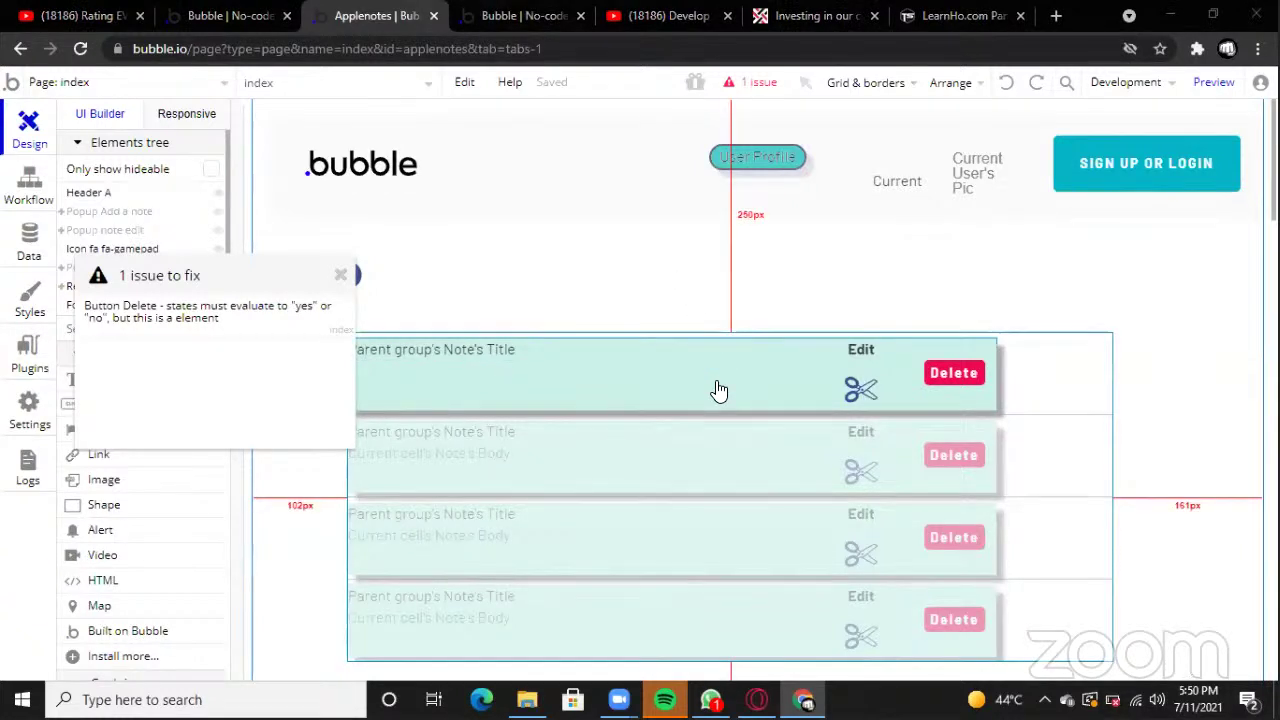
left_click(715, 381)
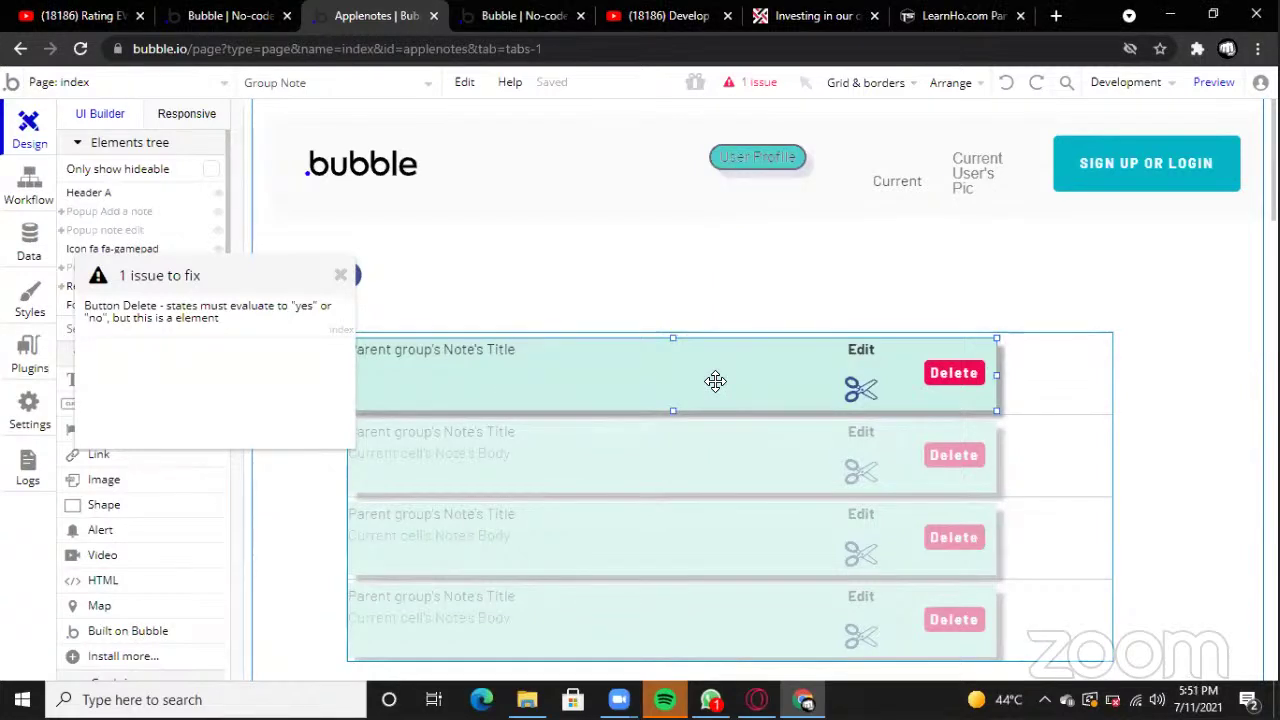
double_click(715, 381)
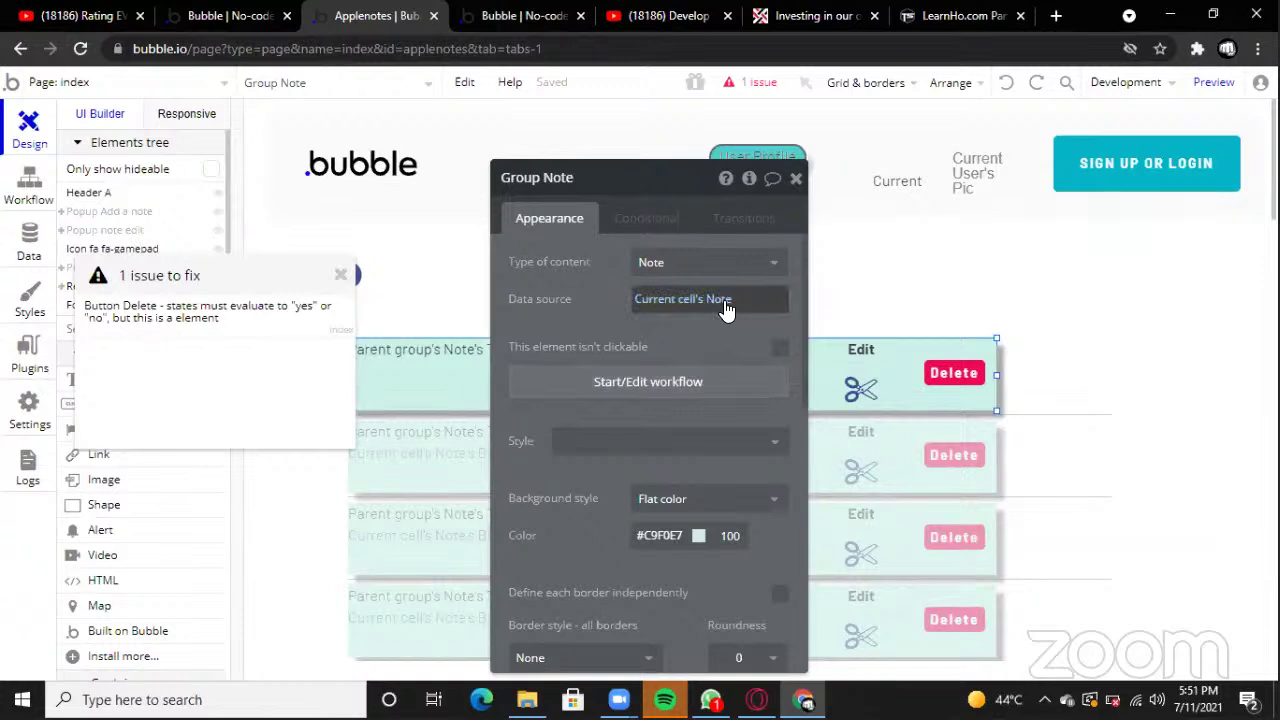
mouse_move(726, 310)
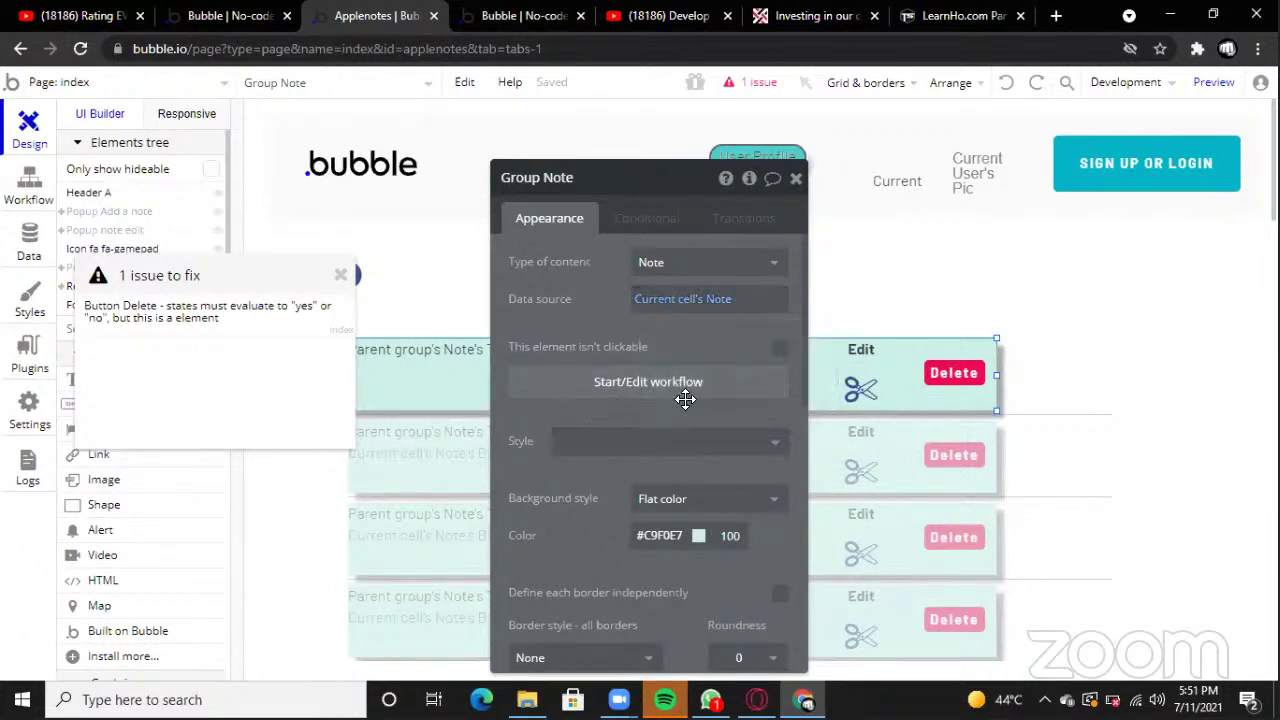
left_click(797, 177)
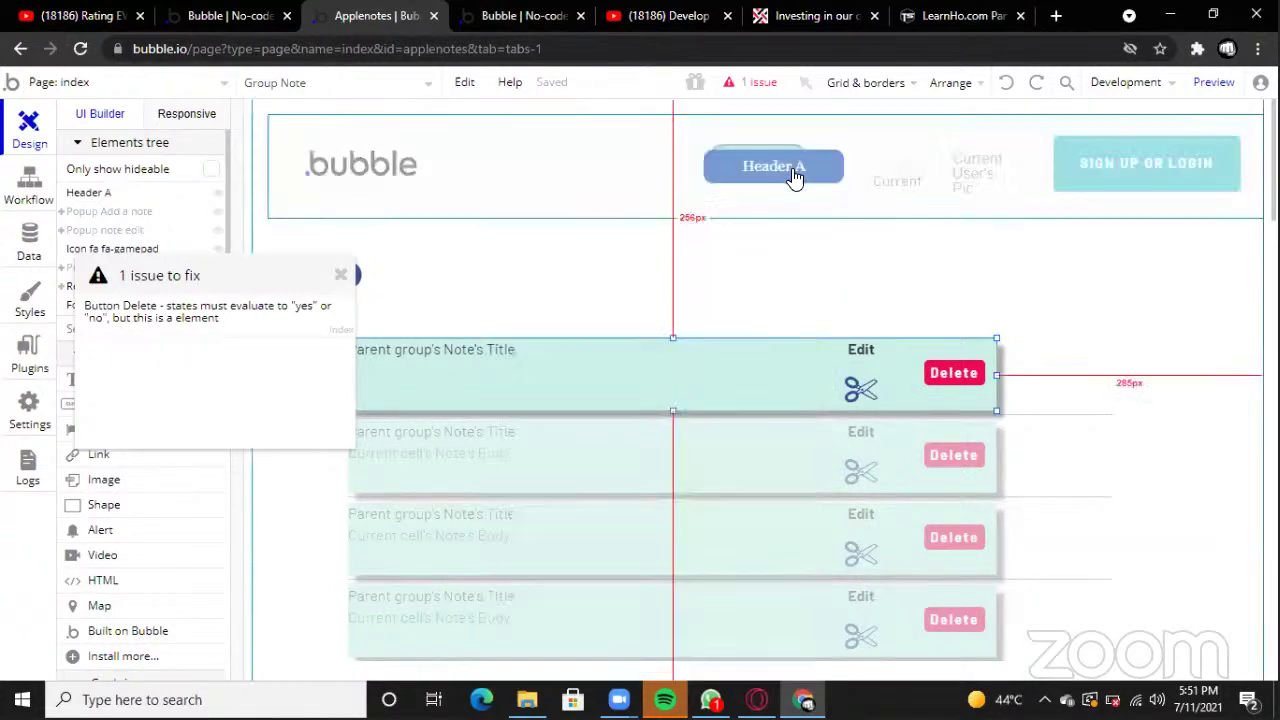
- Close the issue list and open the properties of the note title text in the repeating group's first cell
left_click(340, 275)
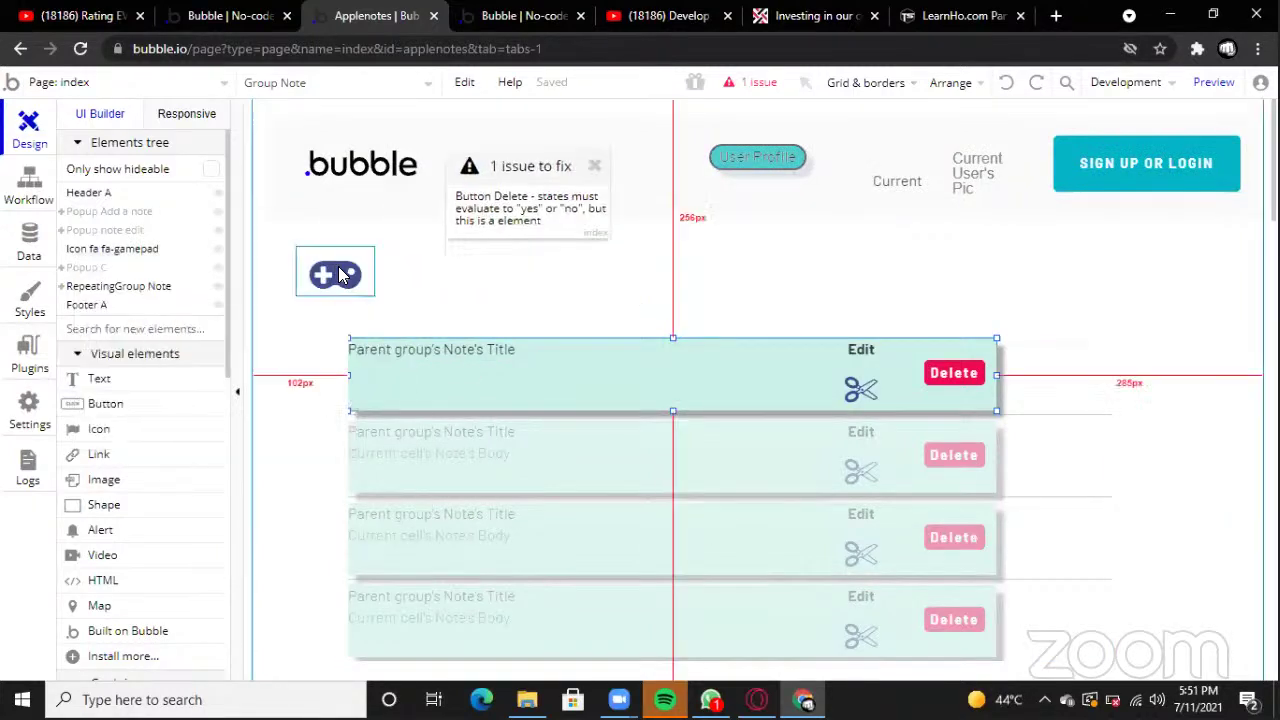
left_click(450, 352)
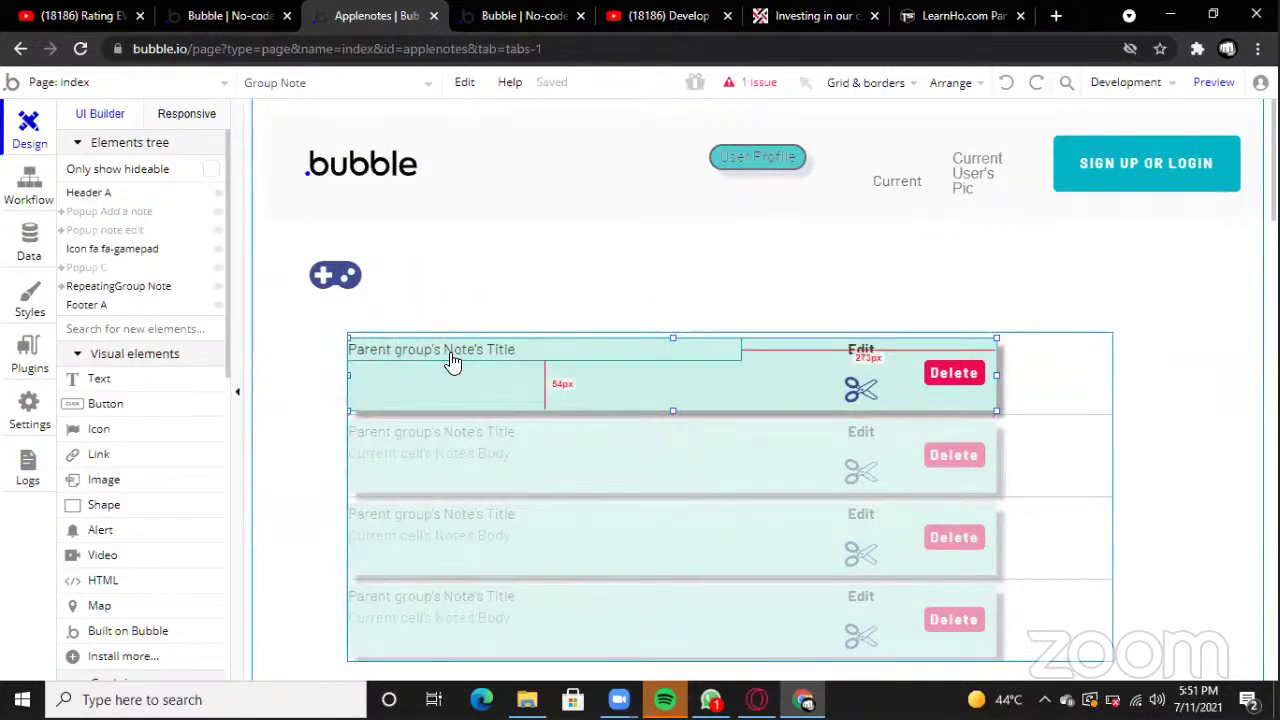
double_click(527, 349)
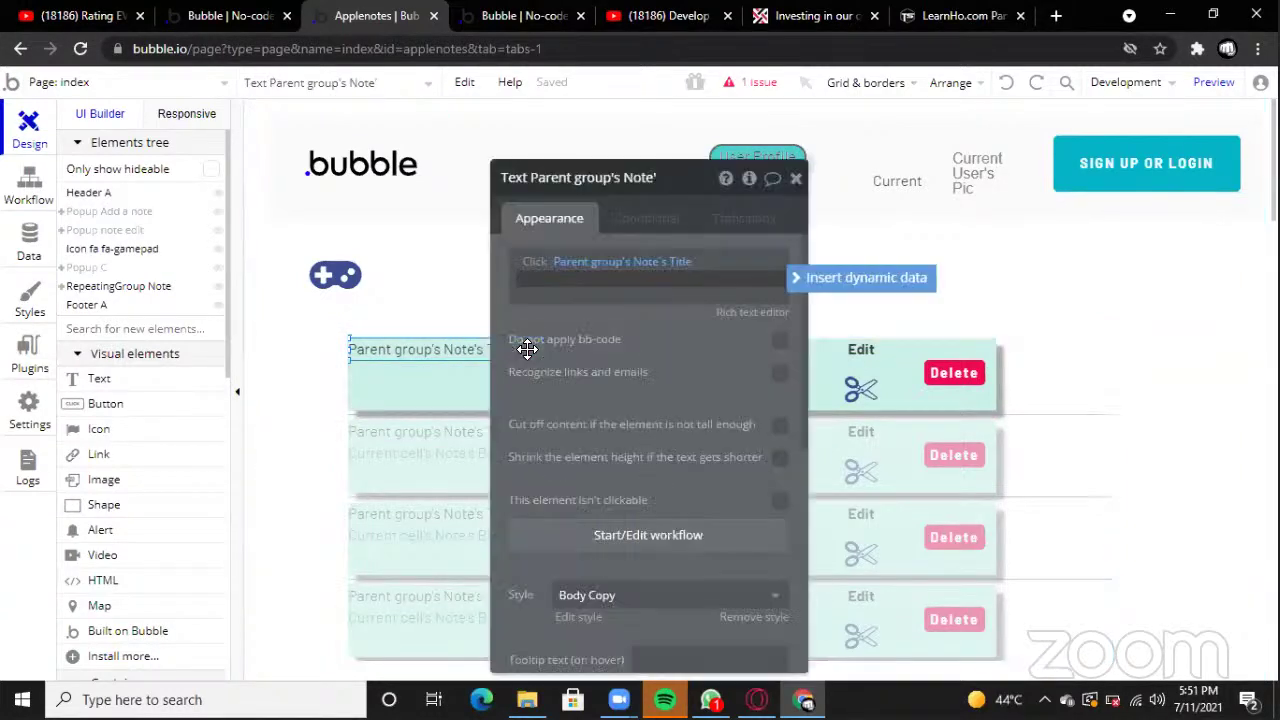